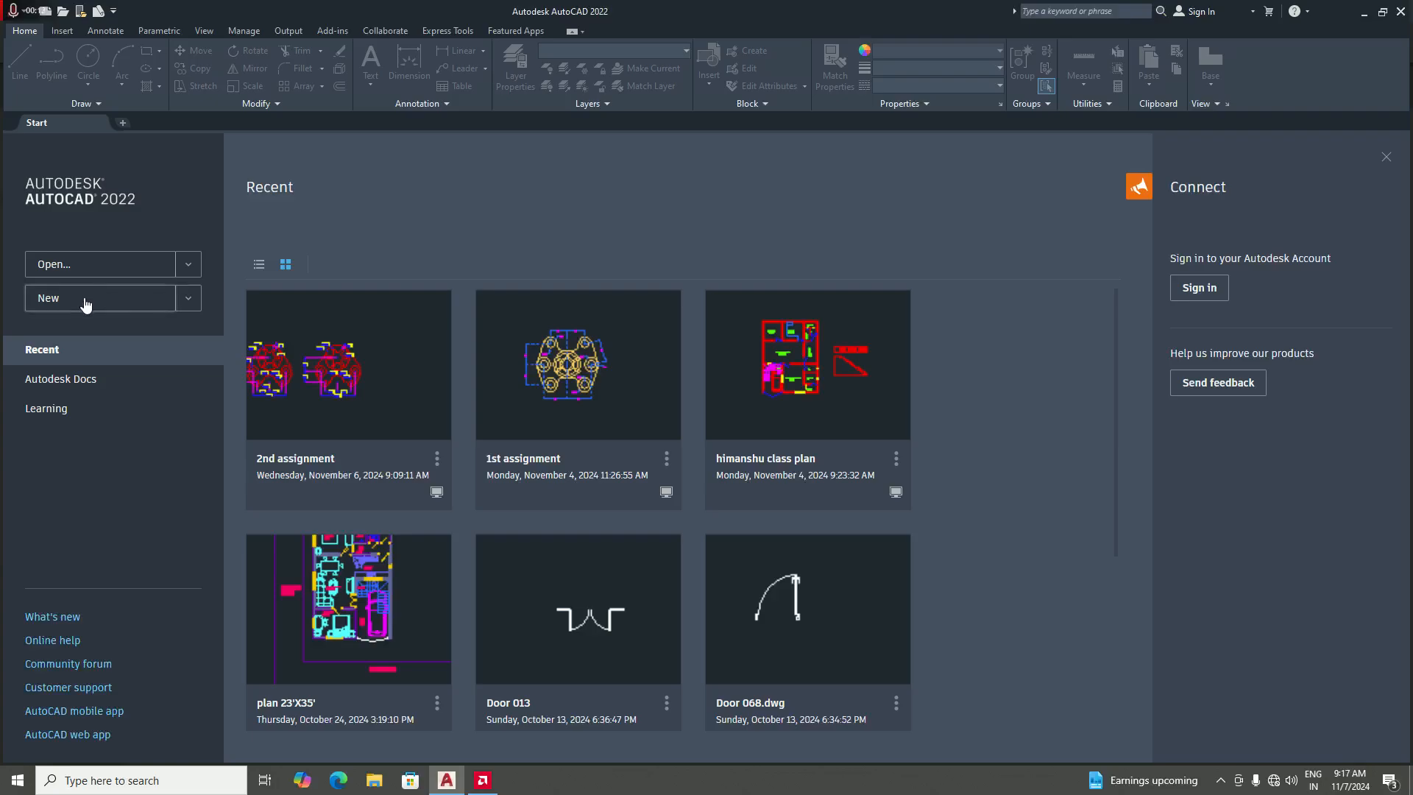
- Create a new blank drawing and open Local Disk (E:) in File Explorer
{"action": "left_click", "coordinate": [86, 303]}
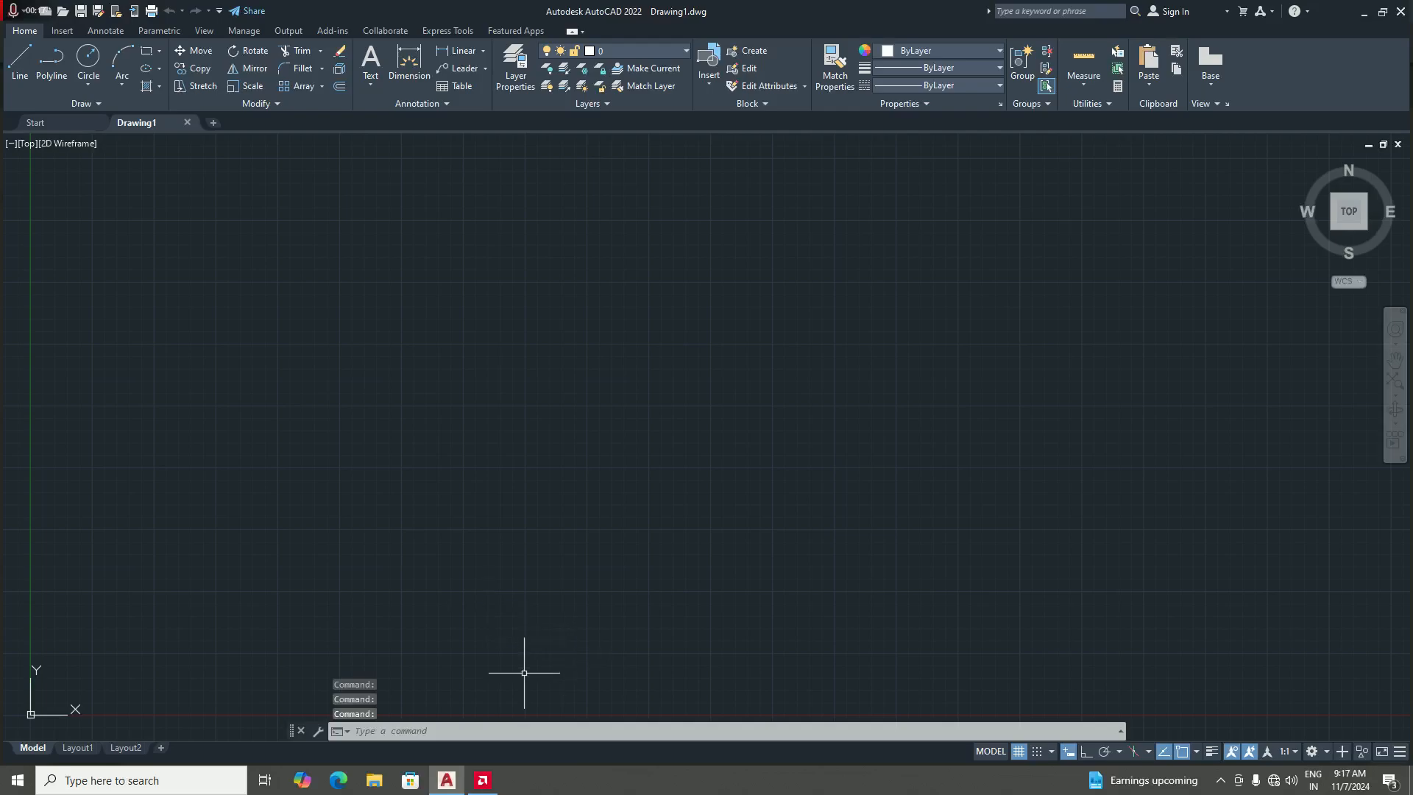
{"action": "left_click", "coordinate": [376, 783]}
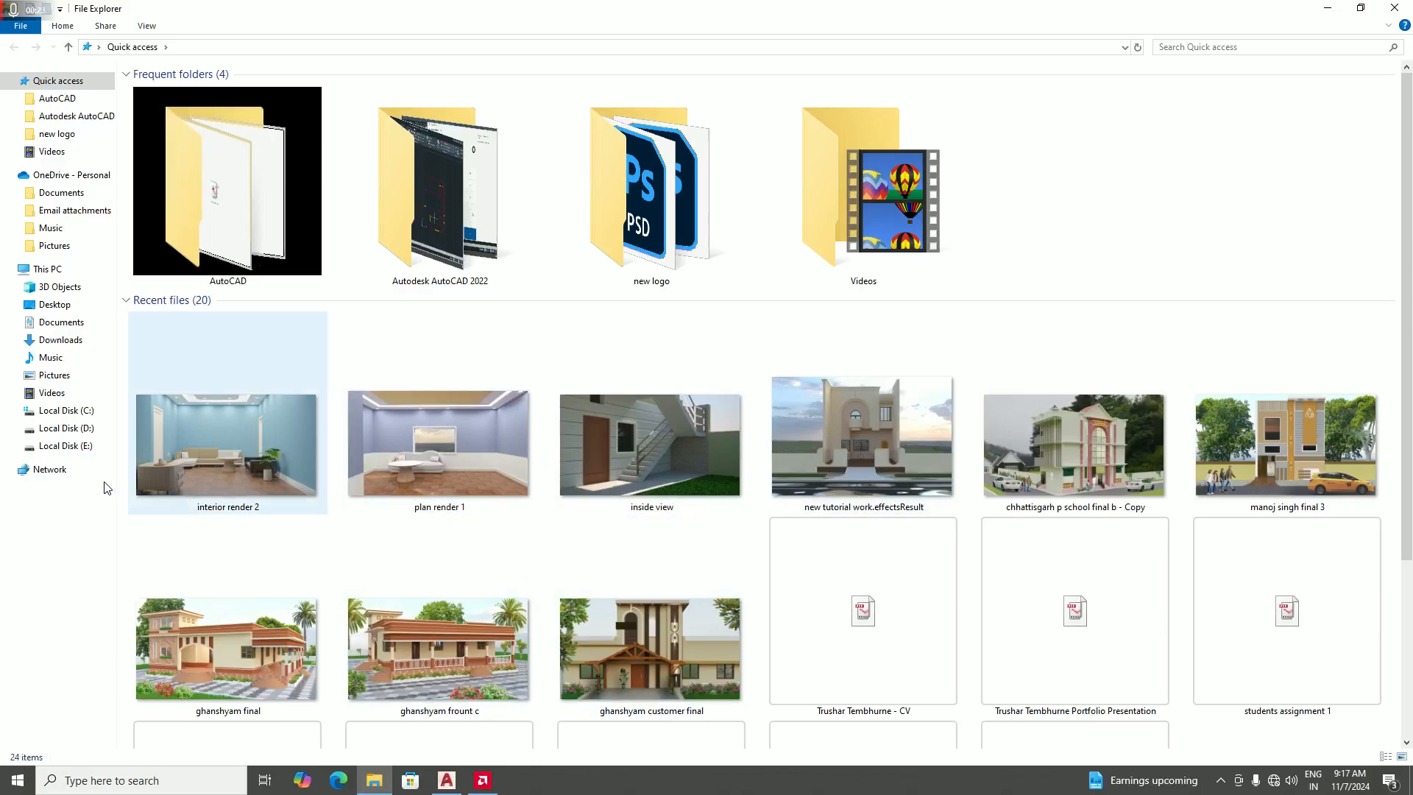
{"action": "left_click", "coordinate": [70, 446]}
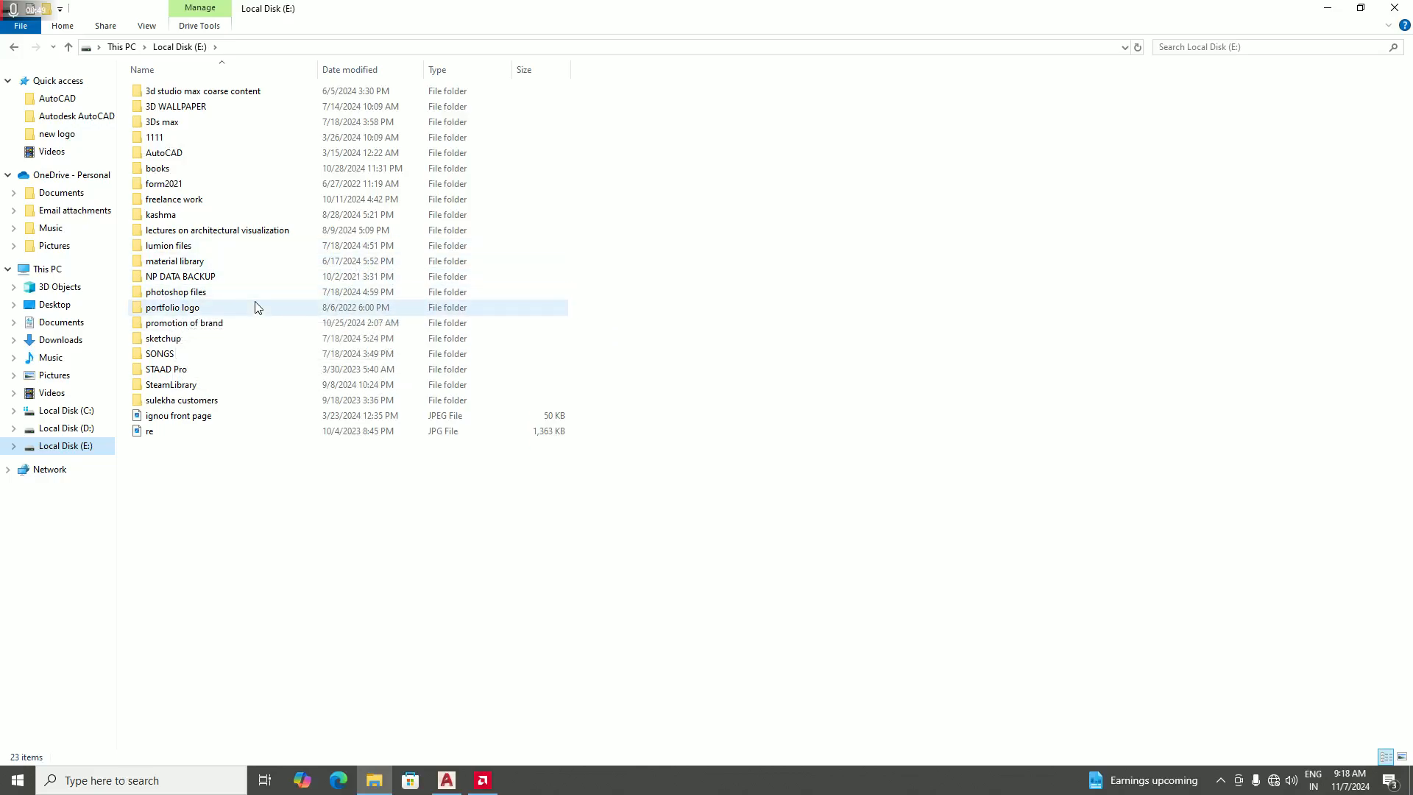
{"action": "left_click", "coordinate": [70, 48]}
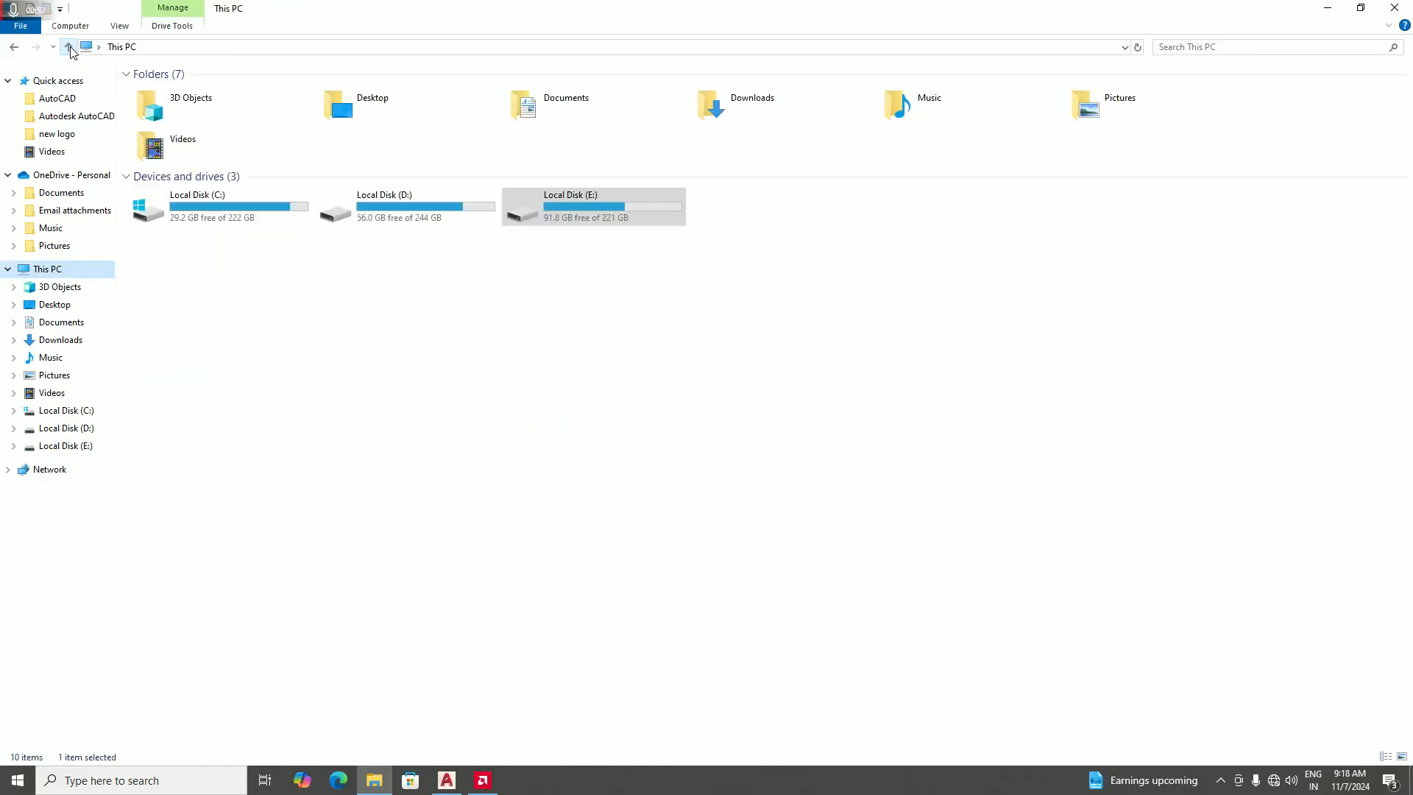
{"action": "double_click", "coordinate": [568, 204]}
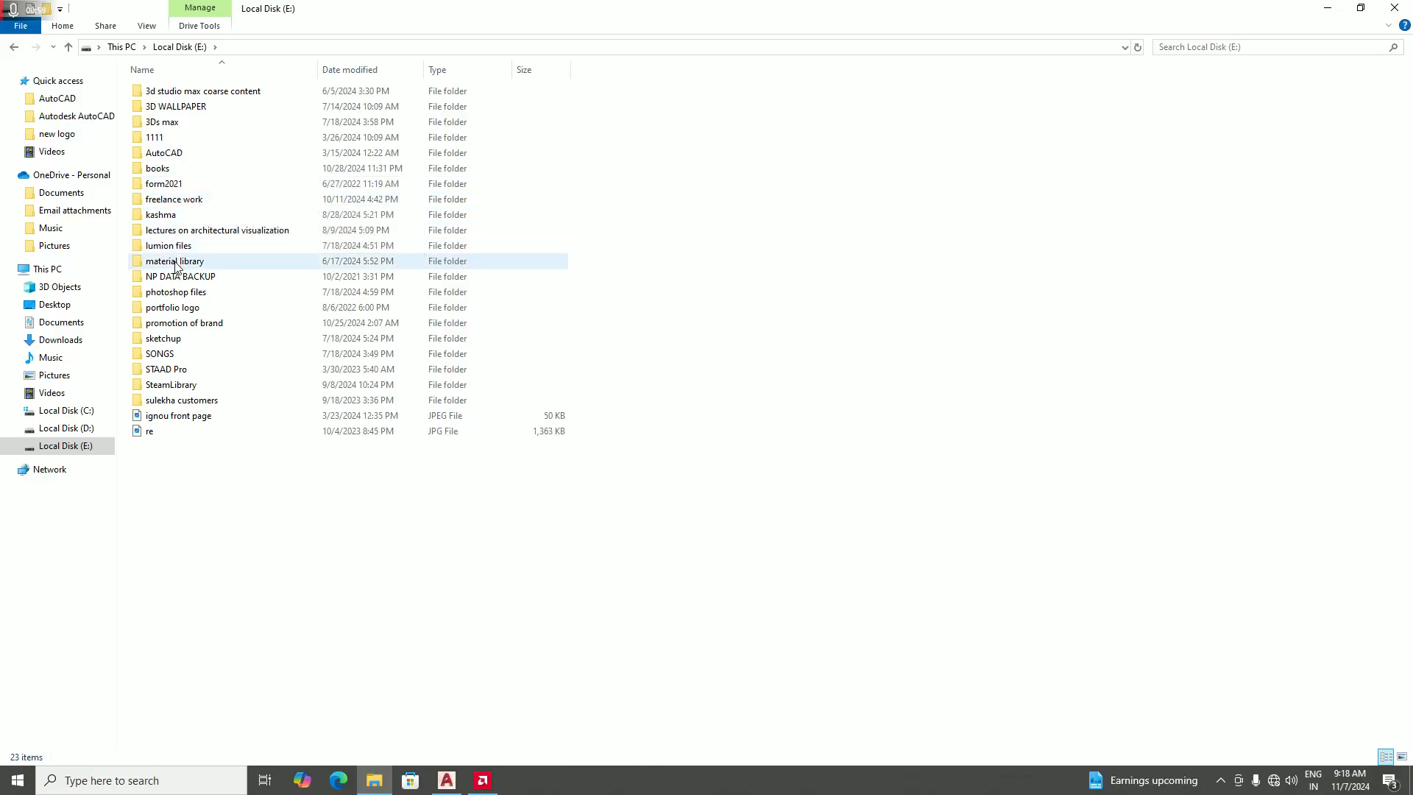
- Look through the contents of the freelance work folder and return to Local Disk (E:)
{"action": "mouse_move", "coordinate": [184, 206]}
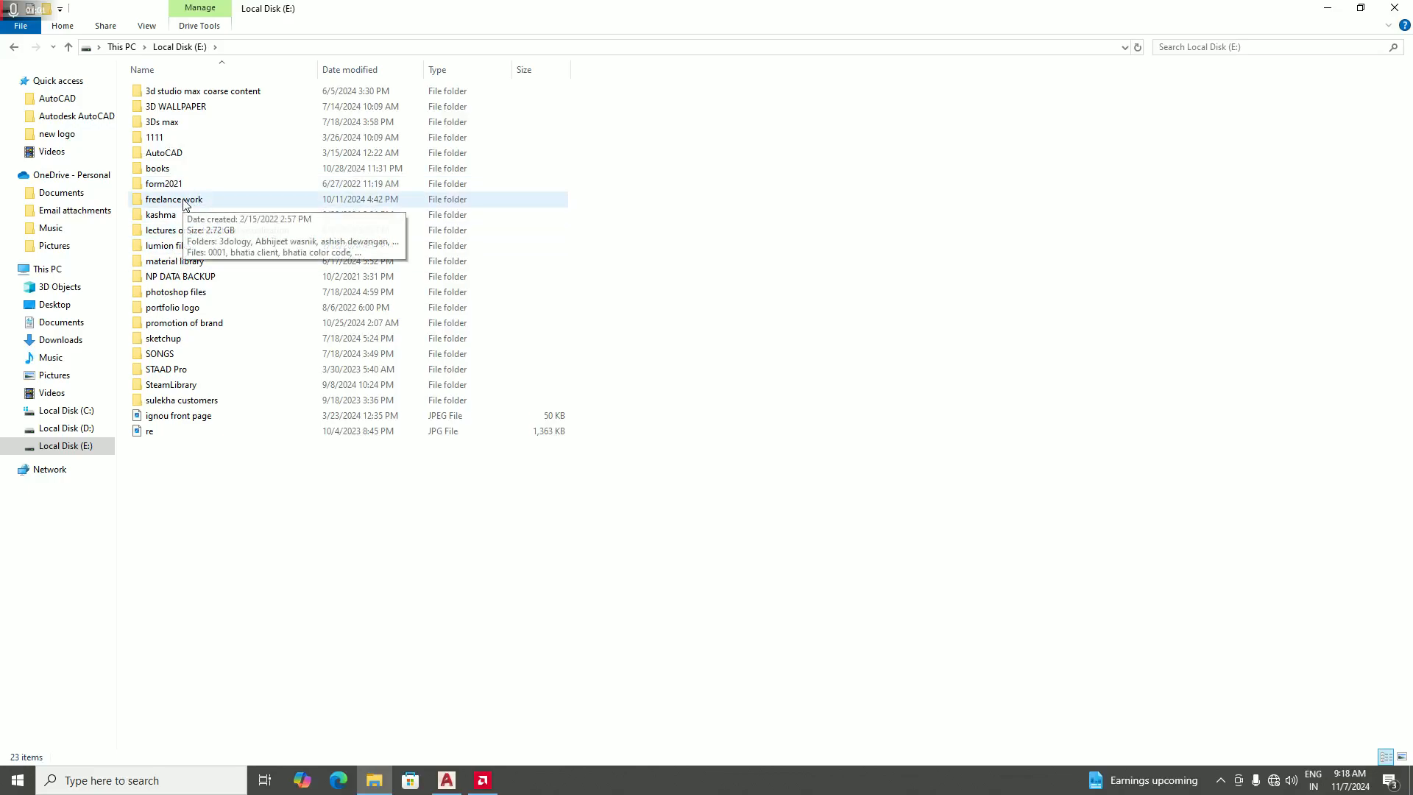
{"action": "double_click", "coordinate": [184, 202]}
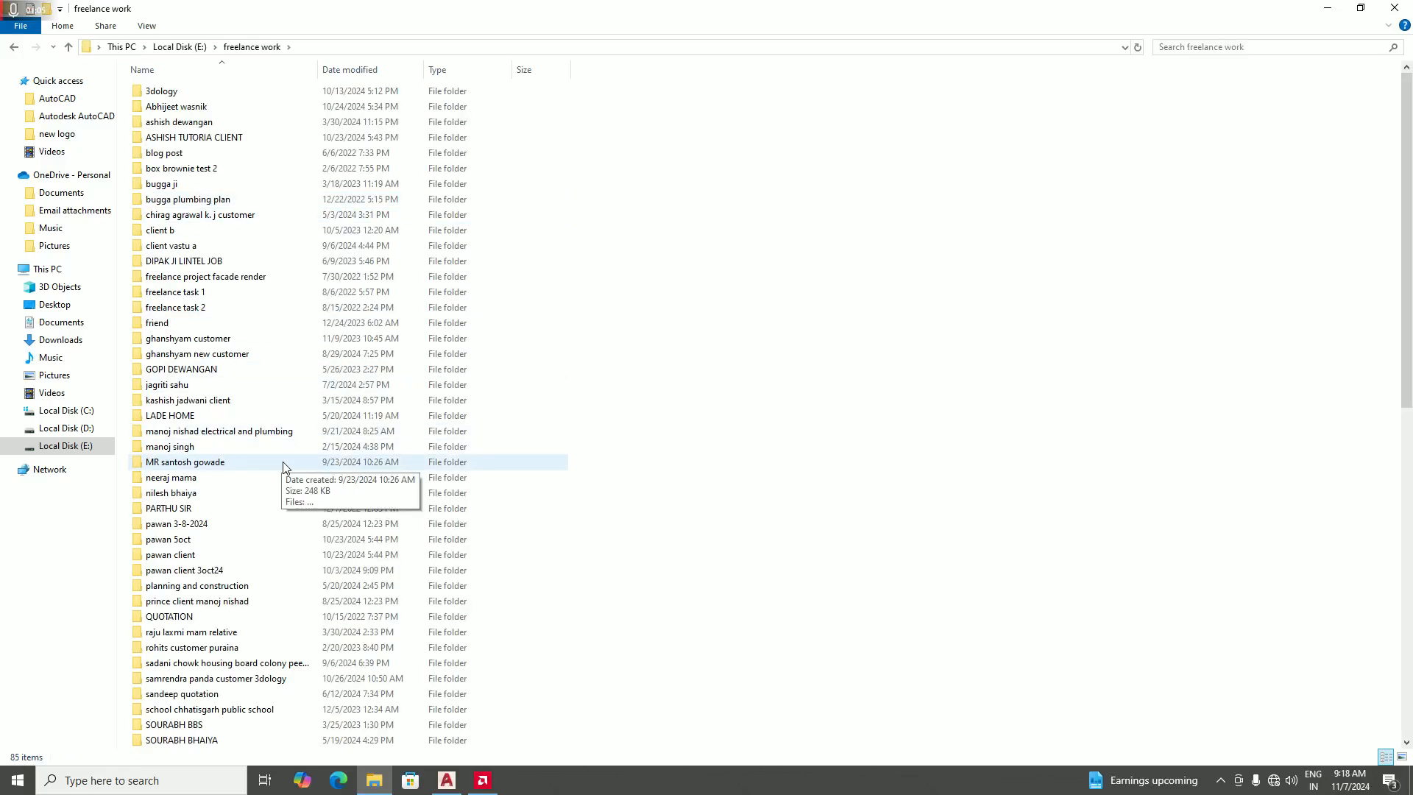
{"action": "scroll", "coordinate": [283, 468], "scroll_direction": "down", "scroll_amount": 3}
{"action": "scroll", "coordinate": [284, 468], "scroll_direction": "up", "scroll_amount": 3}
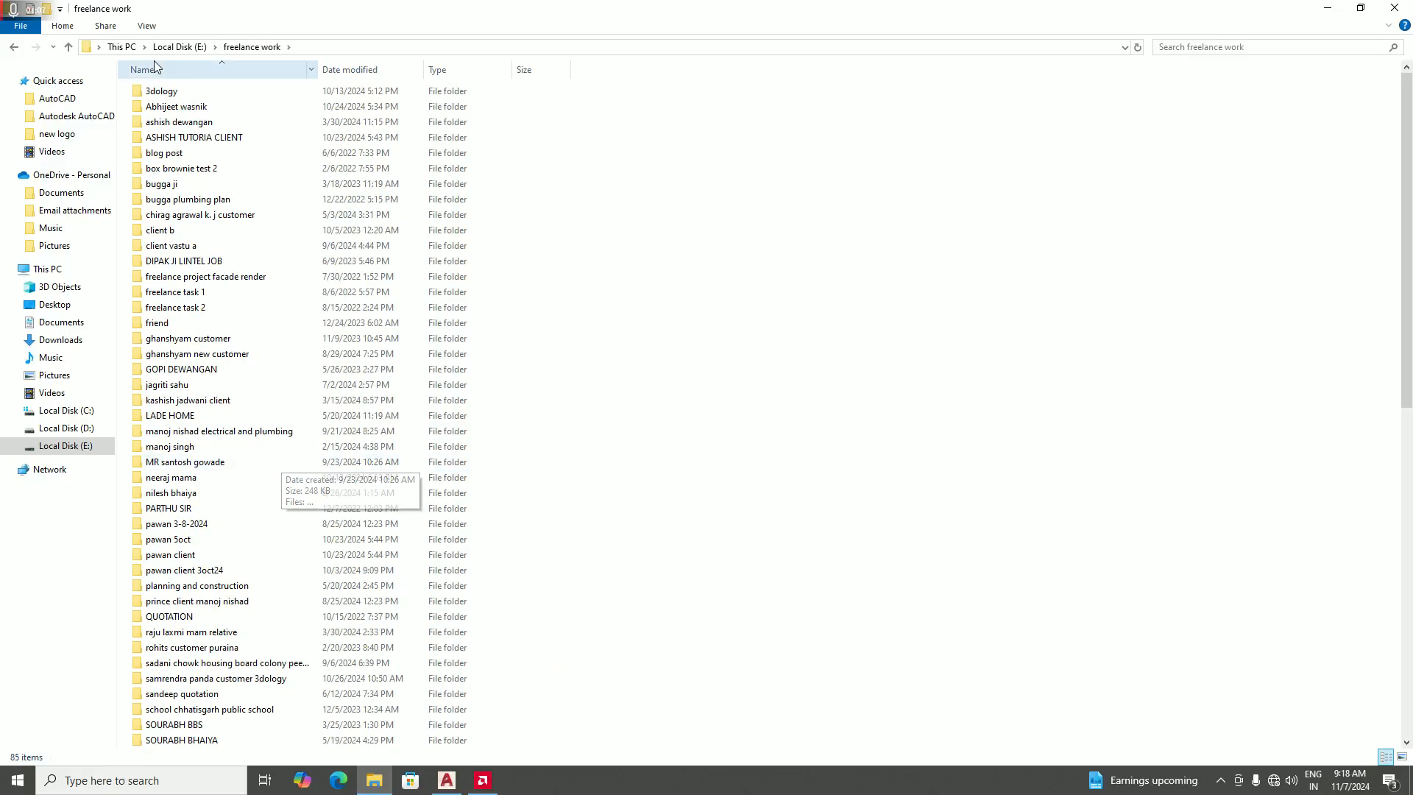
{"action": "left_click", "coordinate": [68, 46]}
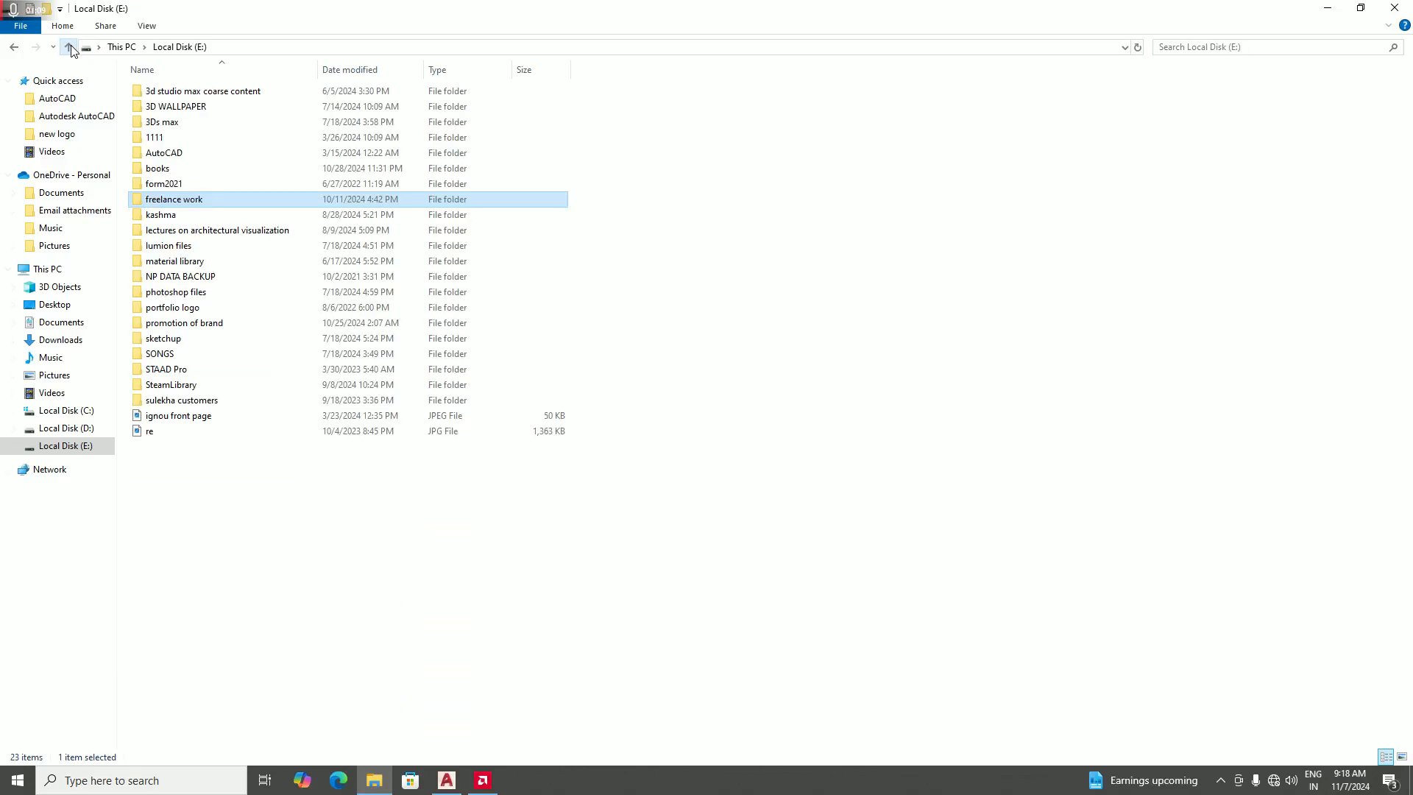
{"action": "double_click", "coordinate": [169, 200]}
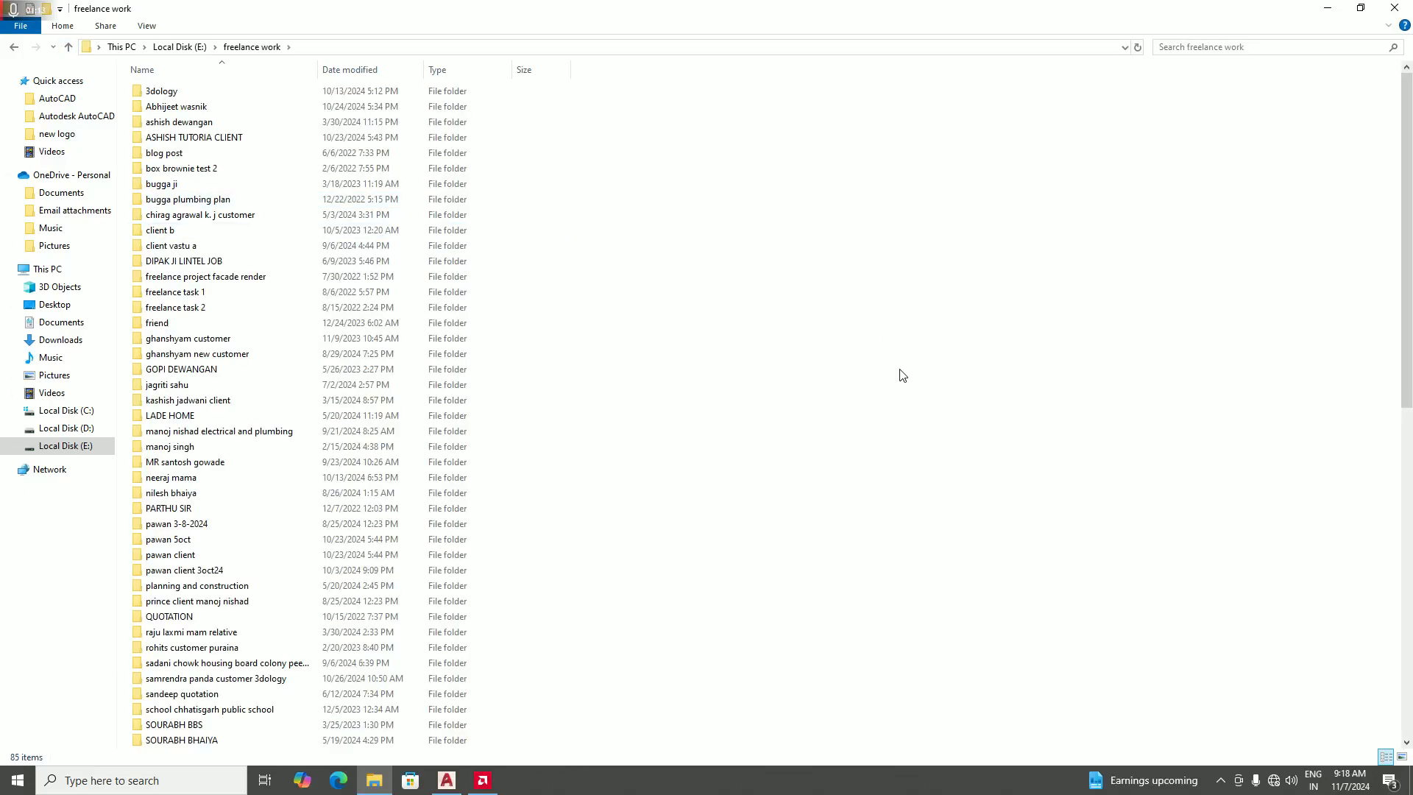
{"action": "scroll", "coordinate": [325, 468], "scroll_direction": "down", "scroll_amount": 3}
{"action": "scroll", "coordinate": [326, 467], "scroll_direction": "down", "scroll_amount": 3}
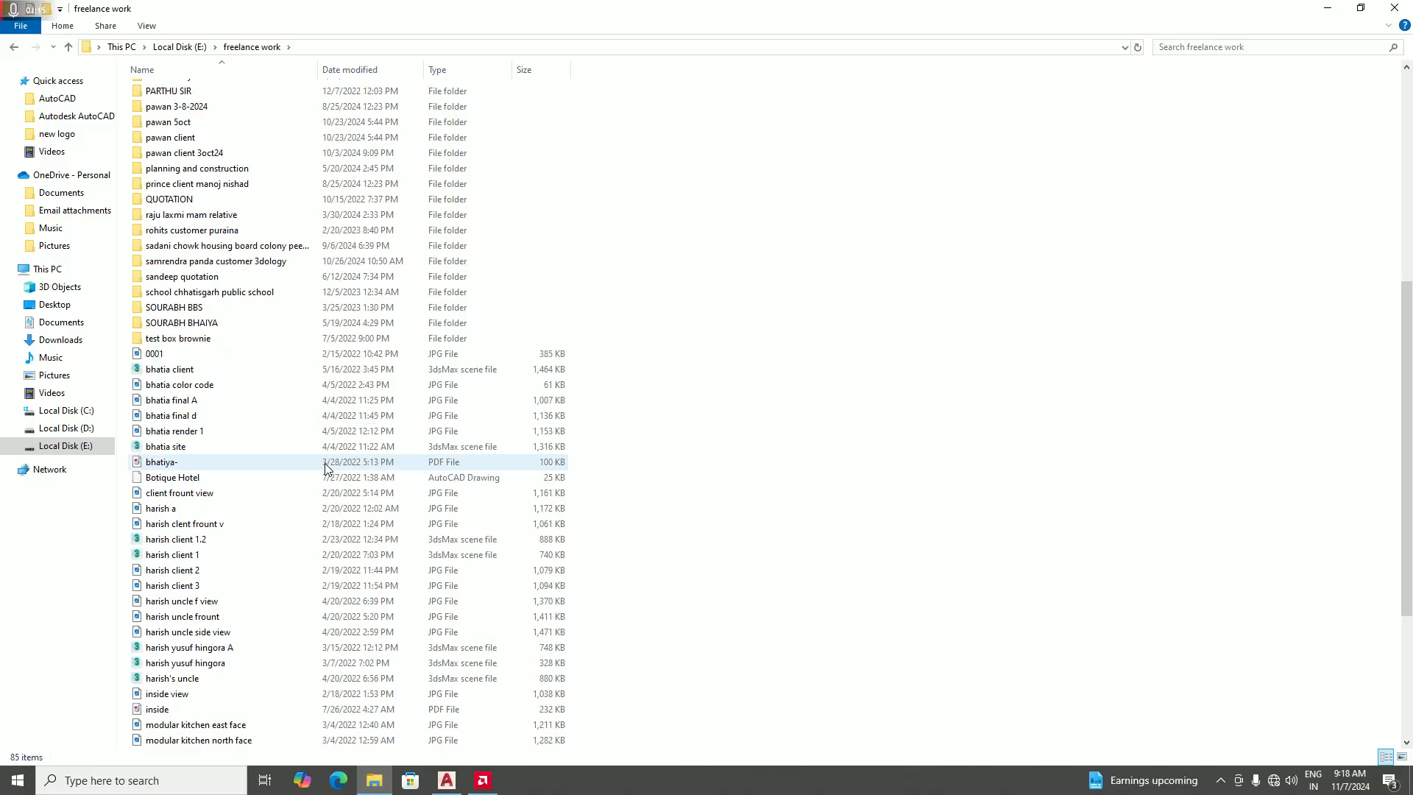
{"action": "scroll", "coordinate": [326, 467], "scroll_direction": "down", "scroll_amount": 5}
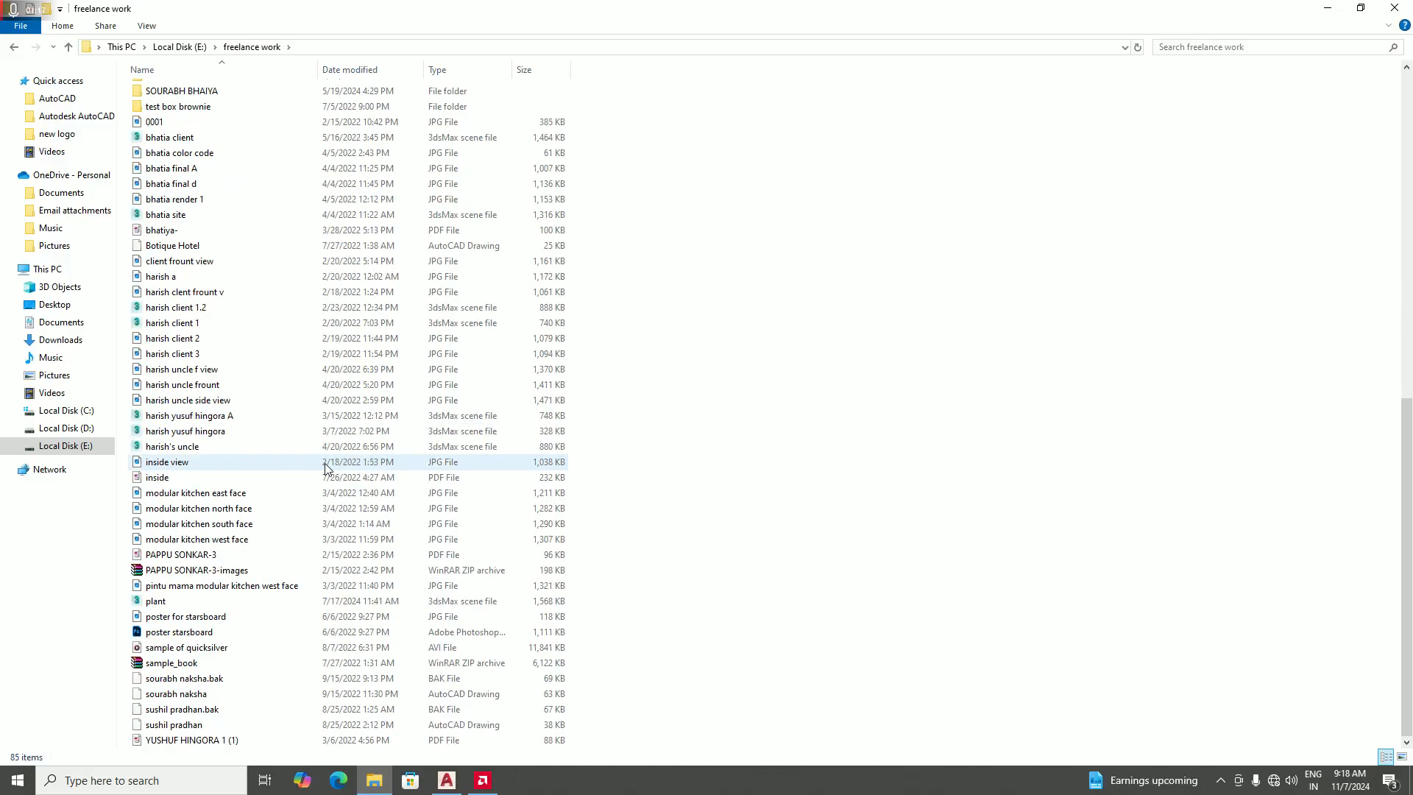
{"action": "scroll", "coordinate": [325, 467], "scroll_direction": "up", "scroll_amount": 14}
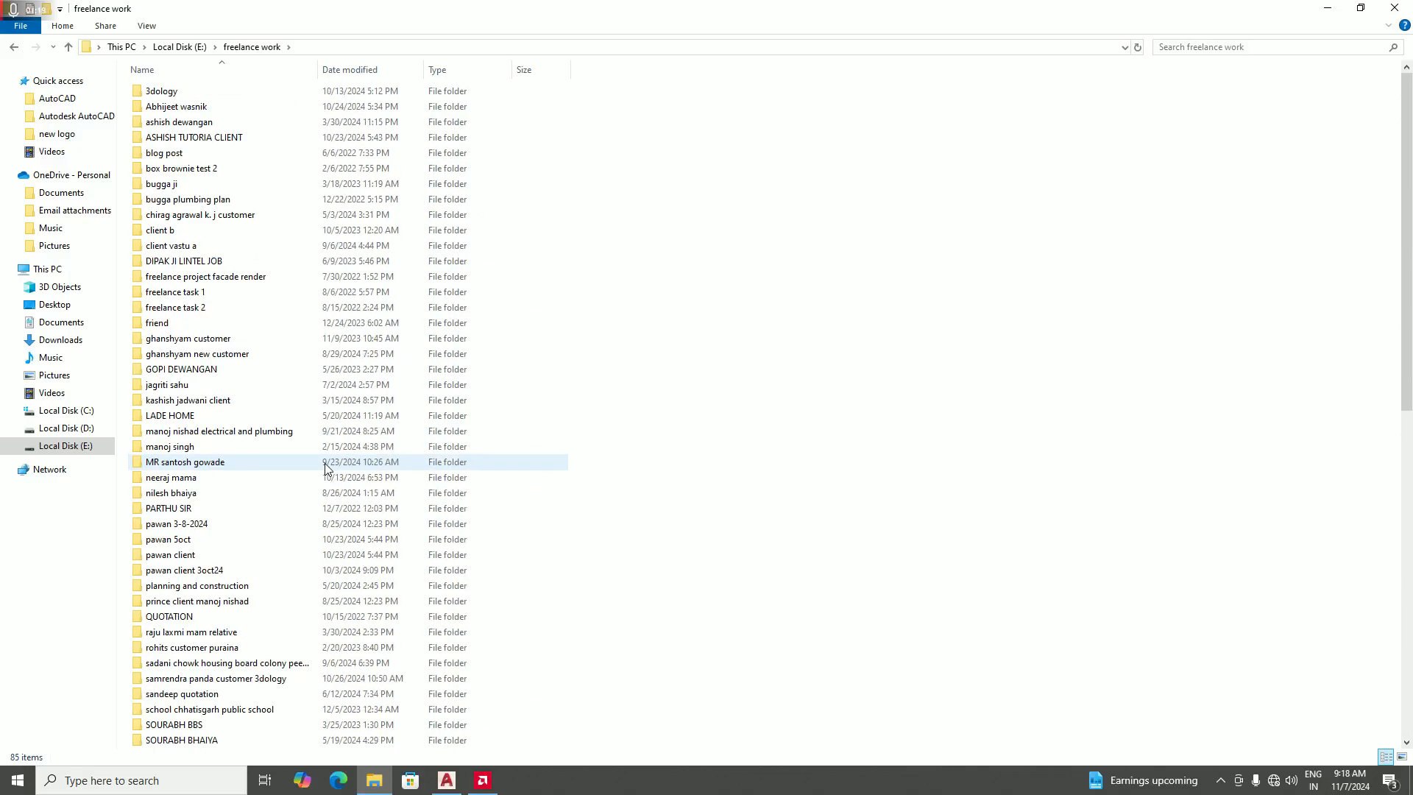
{"action": "scroll", "coordinate": [719, 543], "scroll_direction": "down", "scroll_amount": 14}
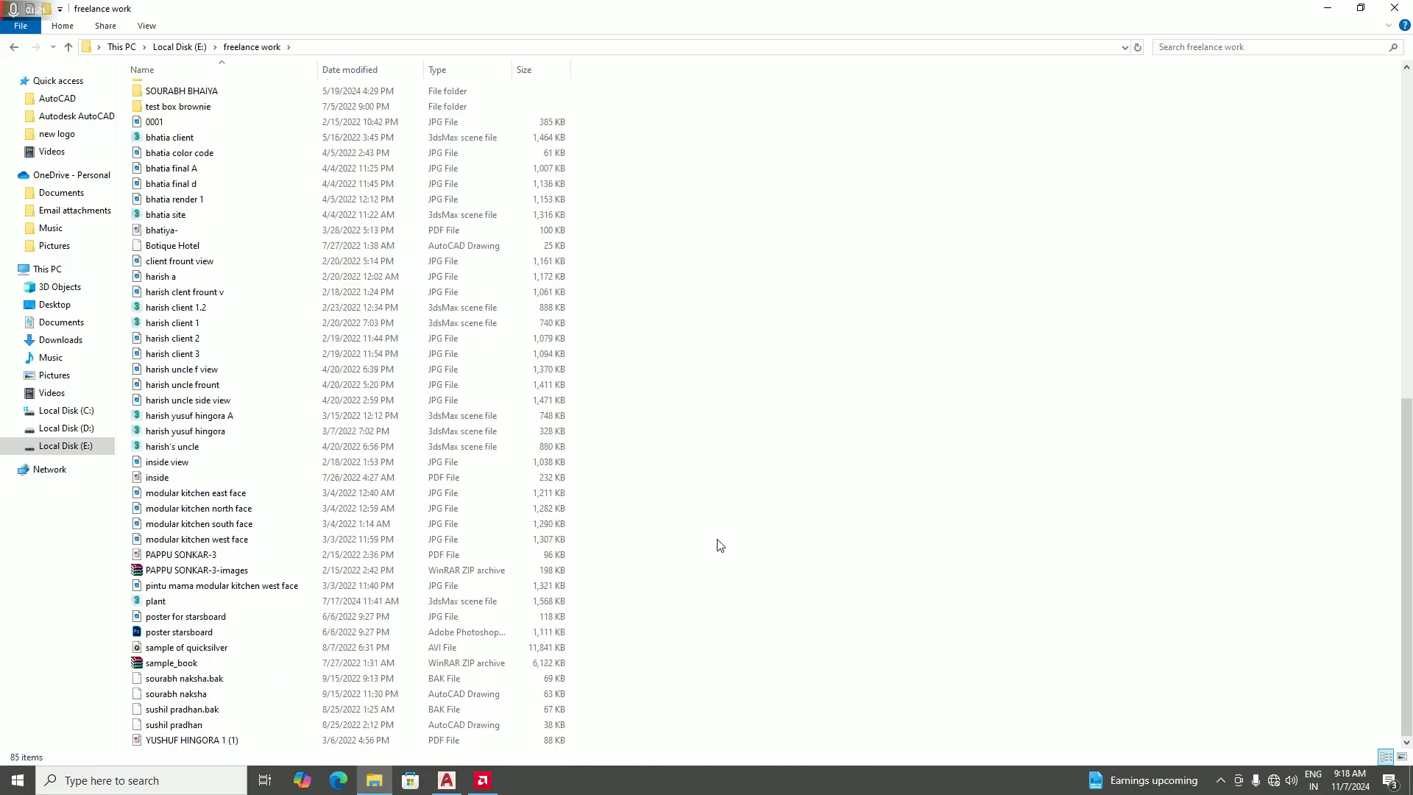
{"action": "scroll", "coordinate": [719, 543], "scroll_direction": "up", "scroll_amount": 14}
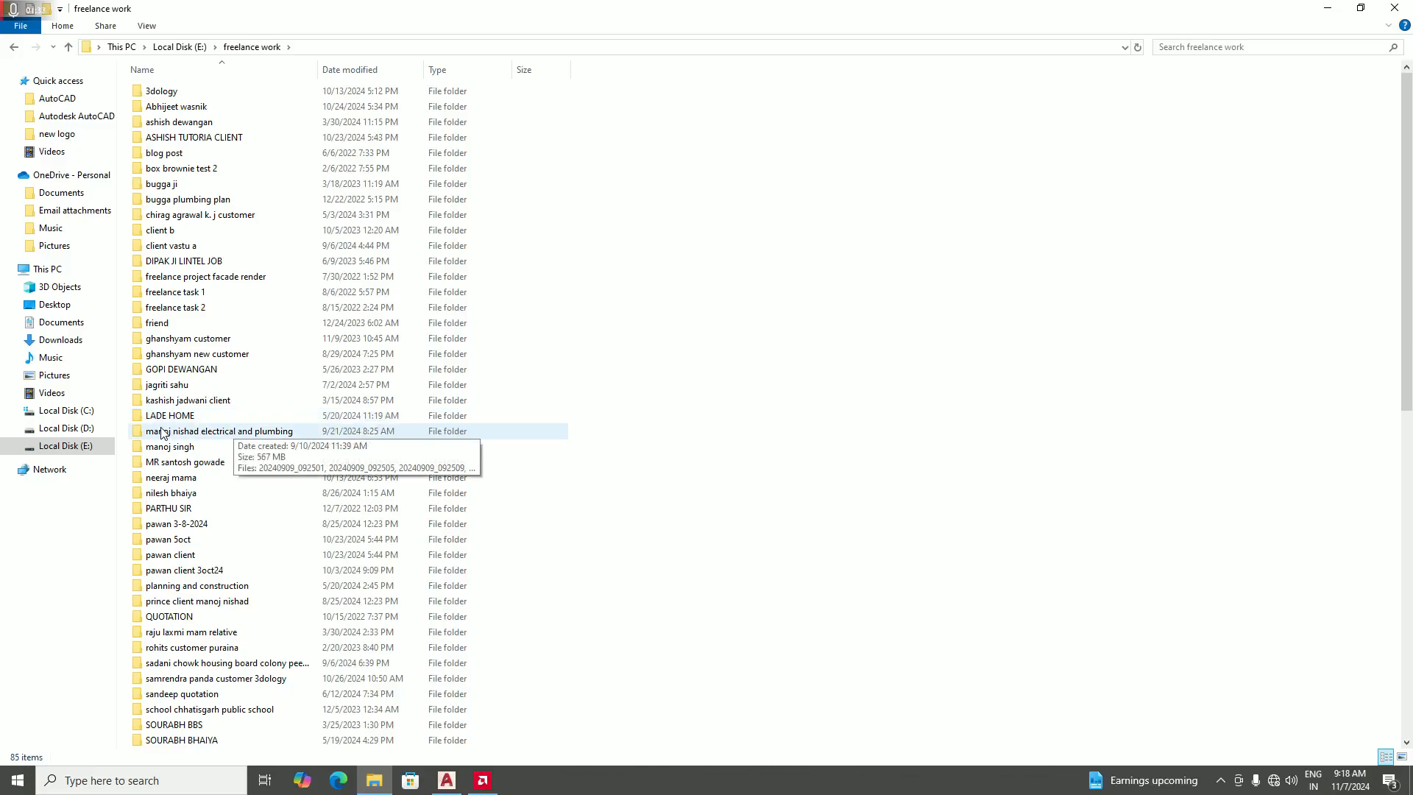
{"action": "left_click", "coordinate": [69, 47]}
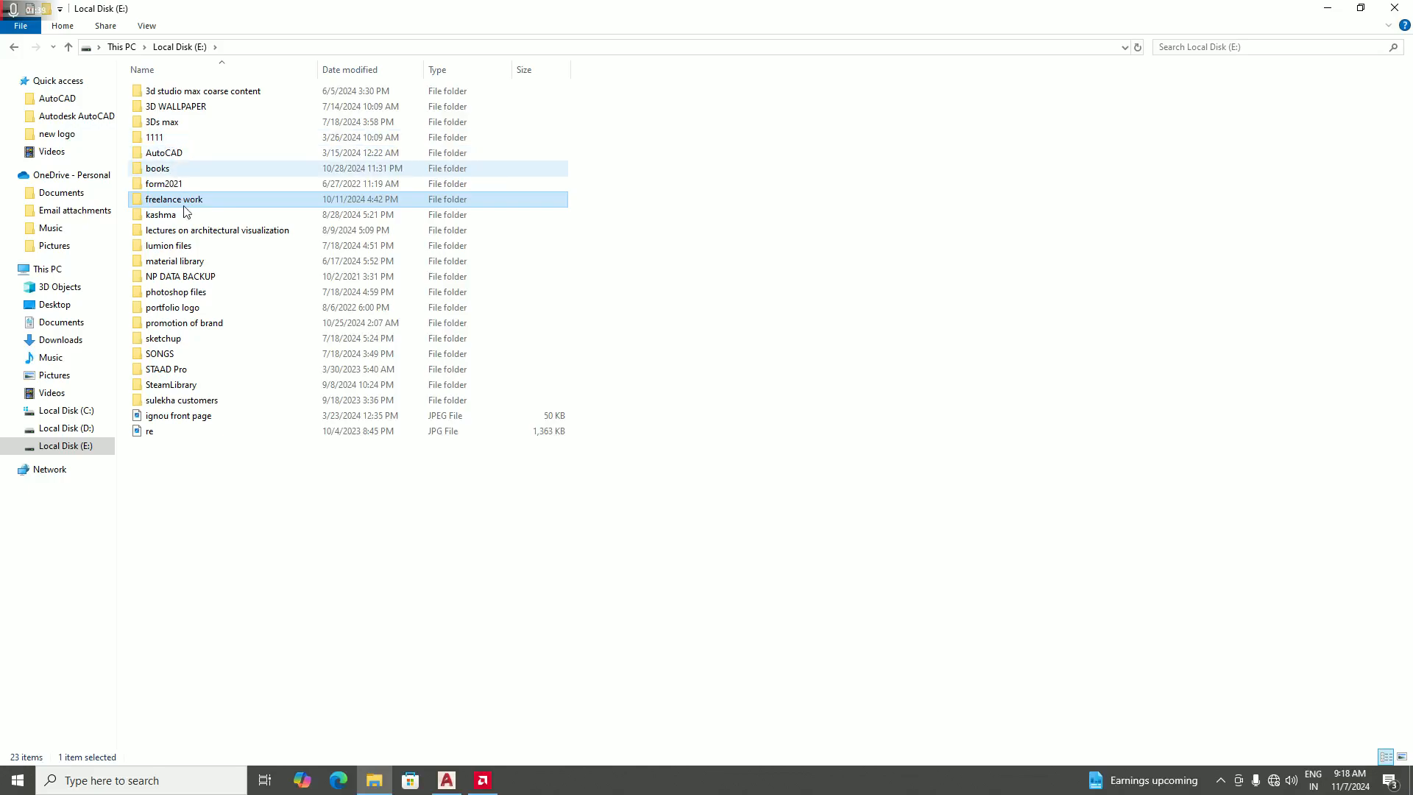
- Open the AutoCAD folder inside the books folder
{"action": "left_click", "coordinate": [188, 172]}
{"action": "double_click", "coordinate": [188, 172]}
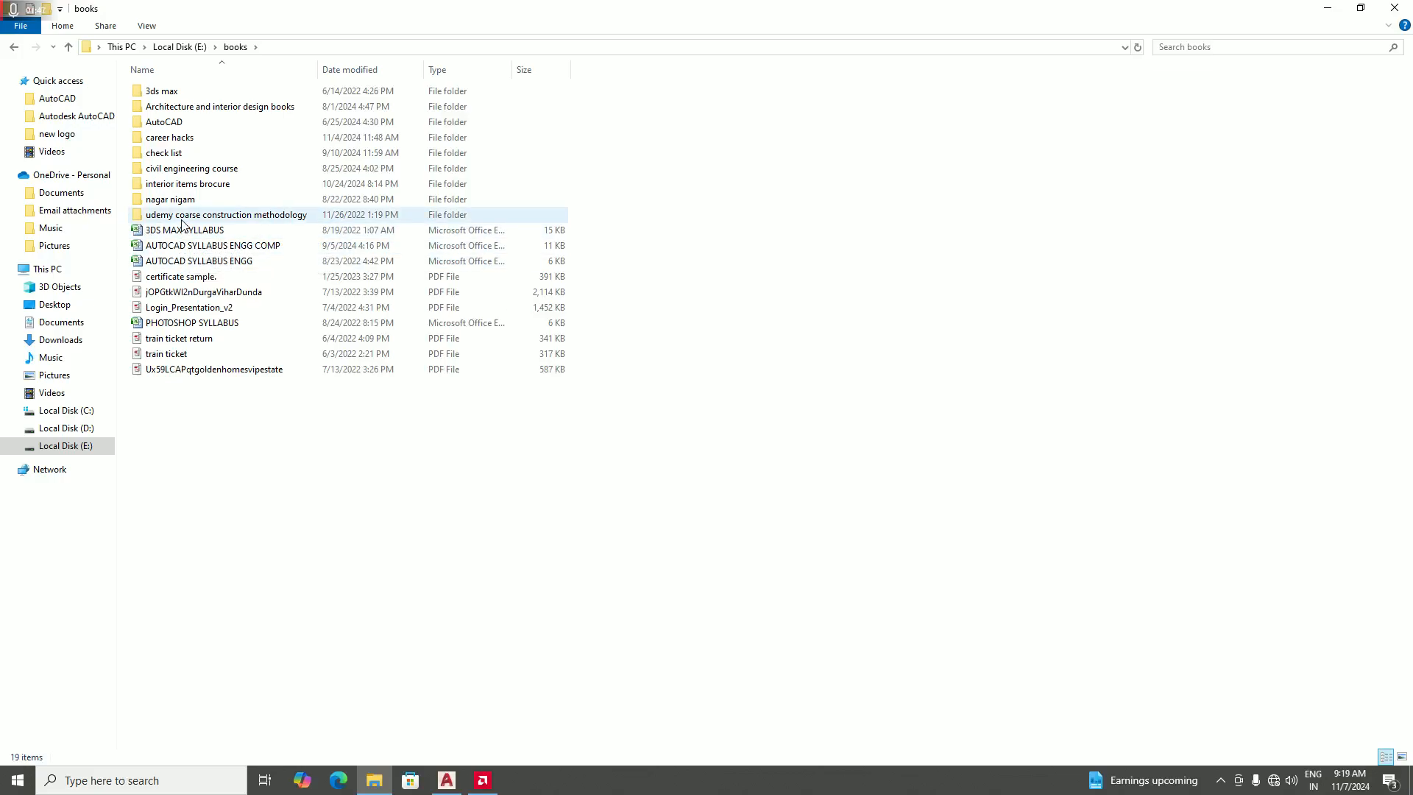
{"action": "double_click", "coordinate": [184, 123]}
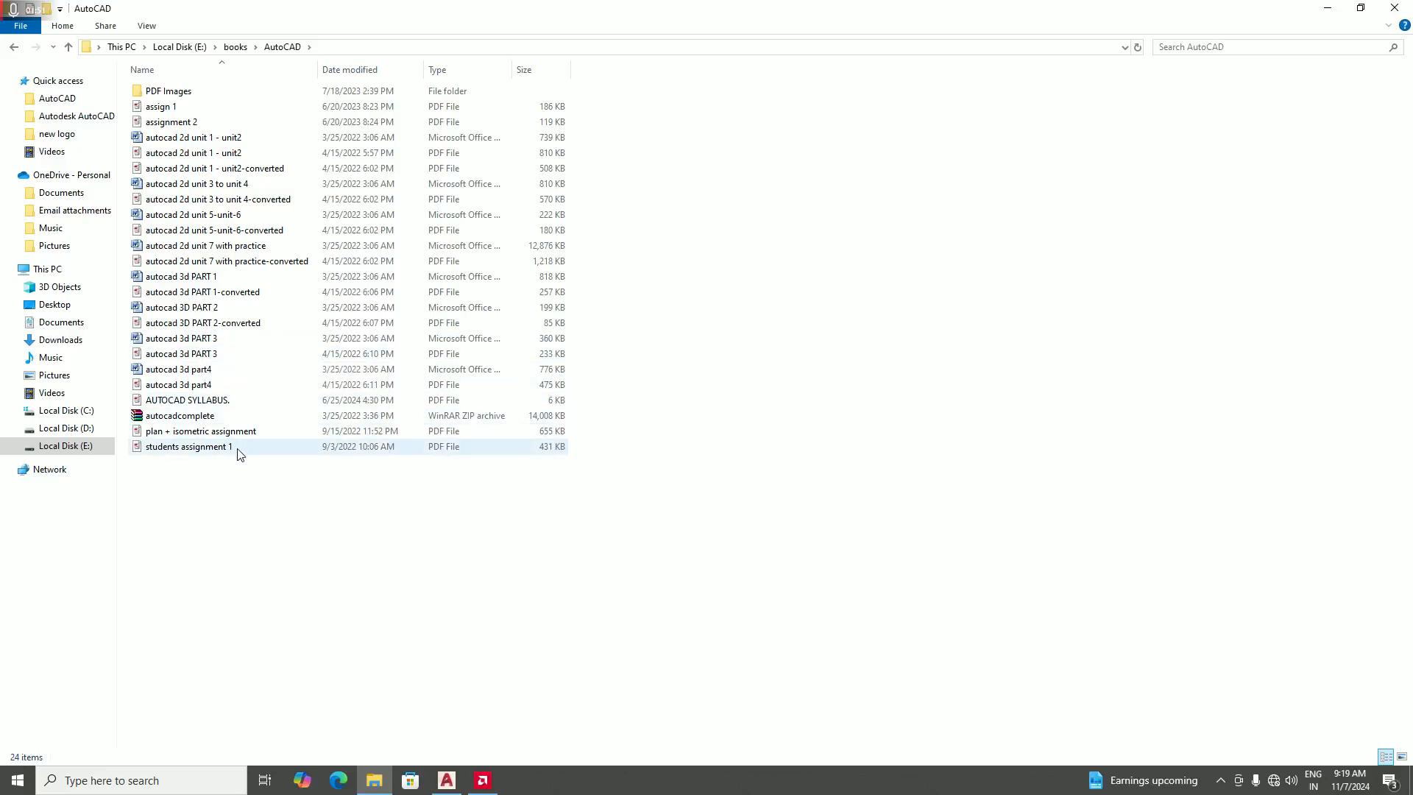
- View the plan + isometric assignment PDF in Adobe Acrobat up to its third page and close it
{"action": "left_click", "coordinate": [200, 434]}
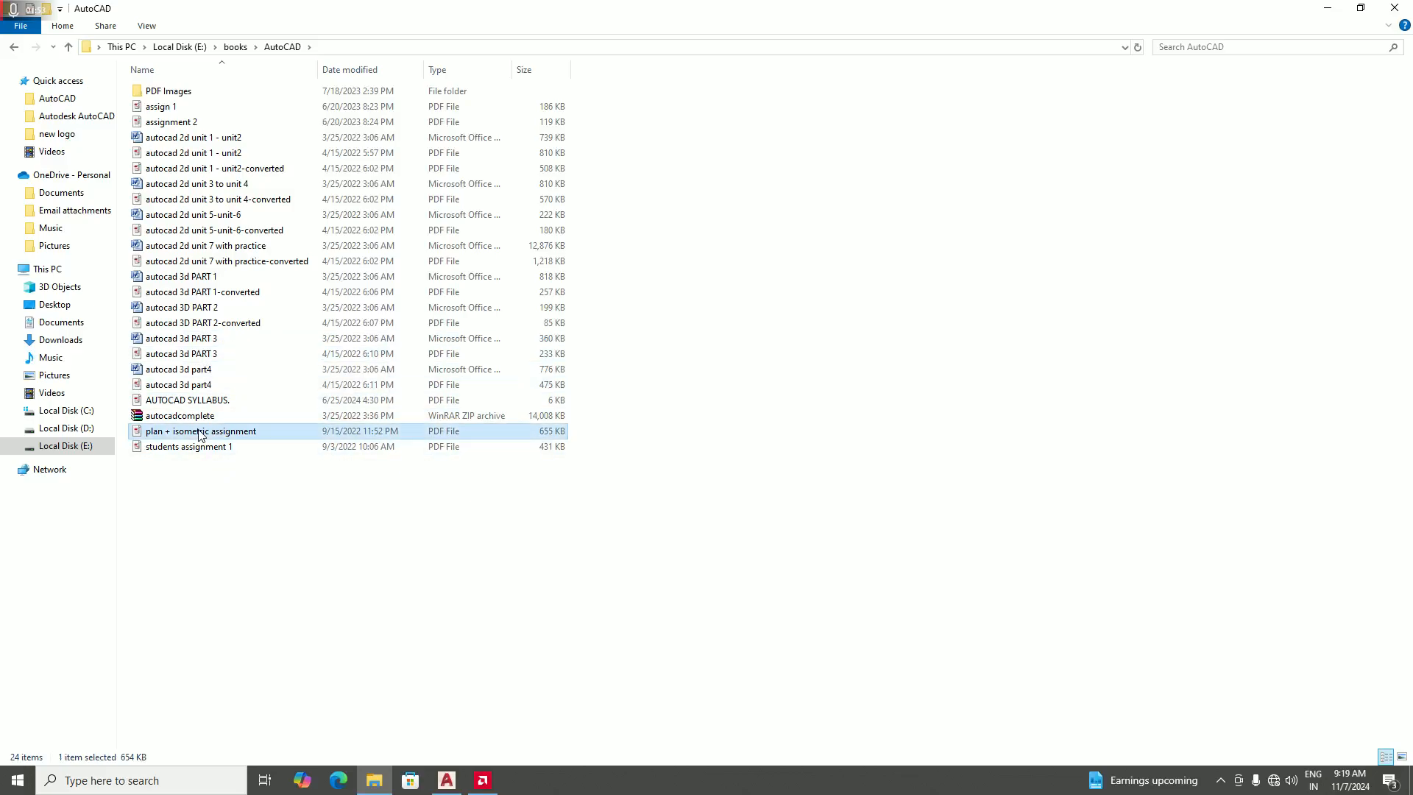
{"action": "right_click", "coordinate": [200, 434]}
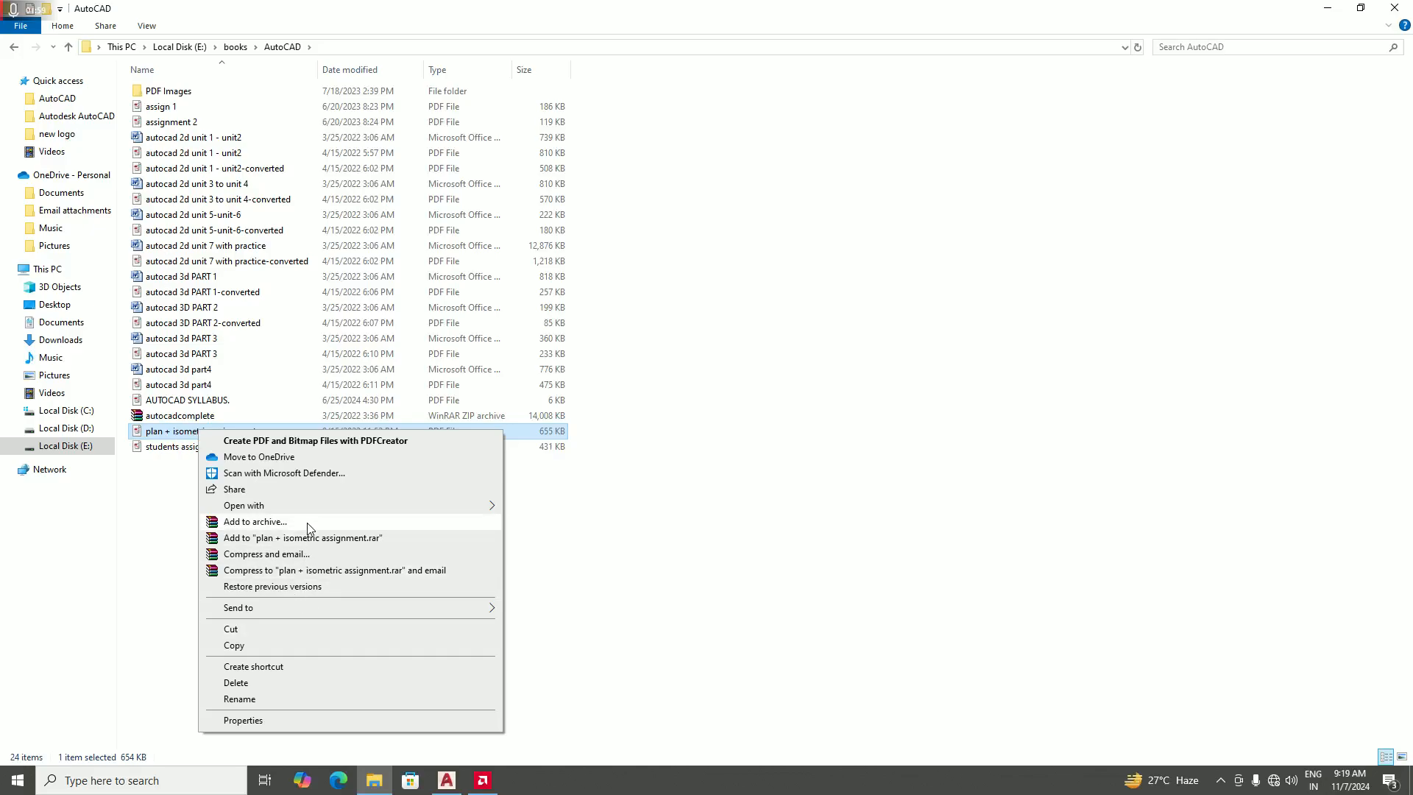
{"action": "mouse_move", "coordinate": [355, 508]}
{"action": "left_click", "coordinate": [564, 512]}
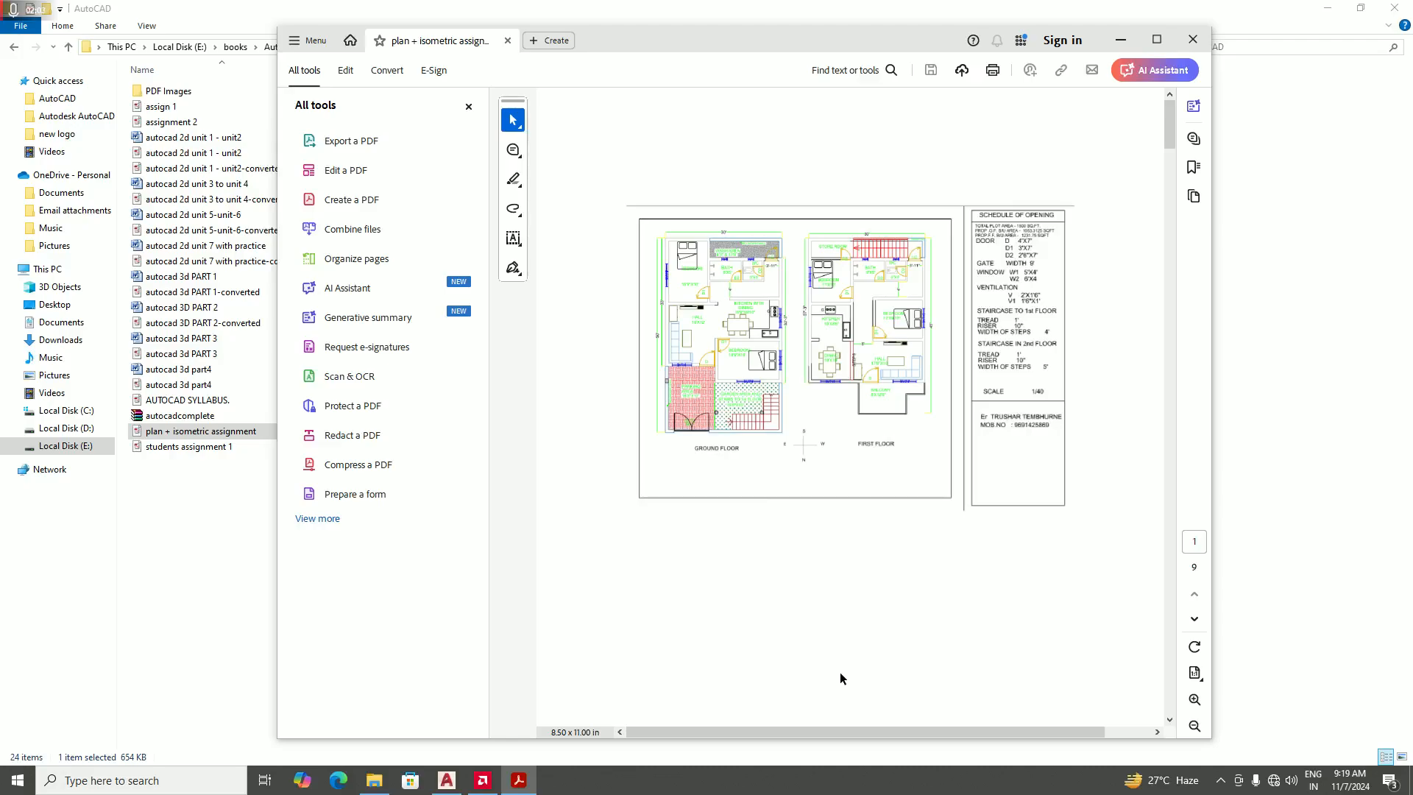
{"action": "scroll", "coordinate": [840, 673], "scroll_direction": "down", "scroll_amount": 8}
{"action": "scroll", "coordinate": [840, 672], "scroll_direction": "down", "scroll_amount": 10}
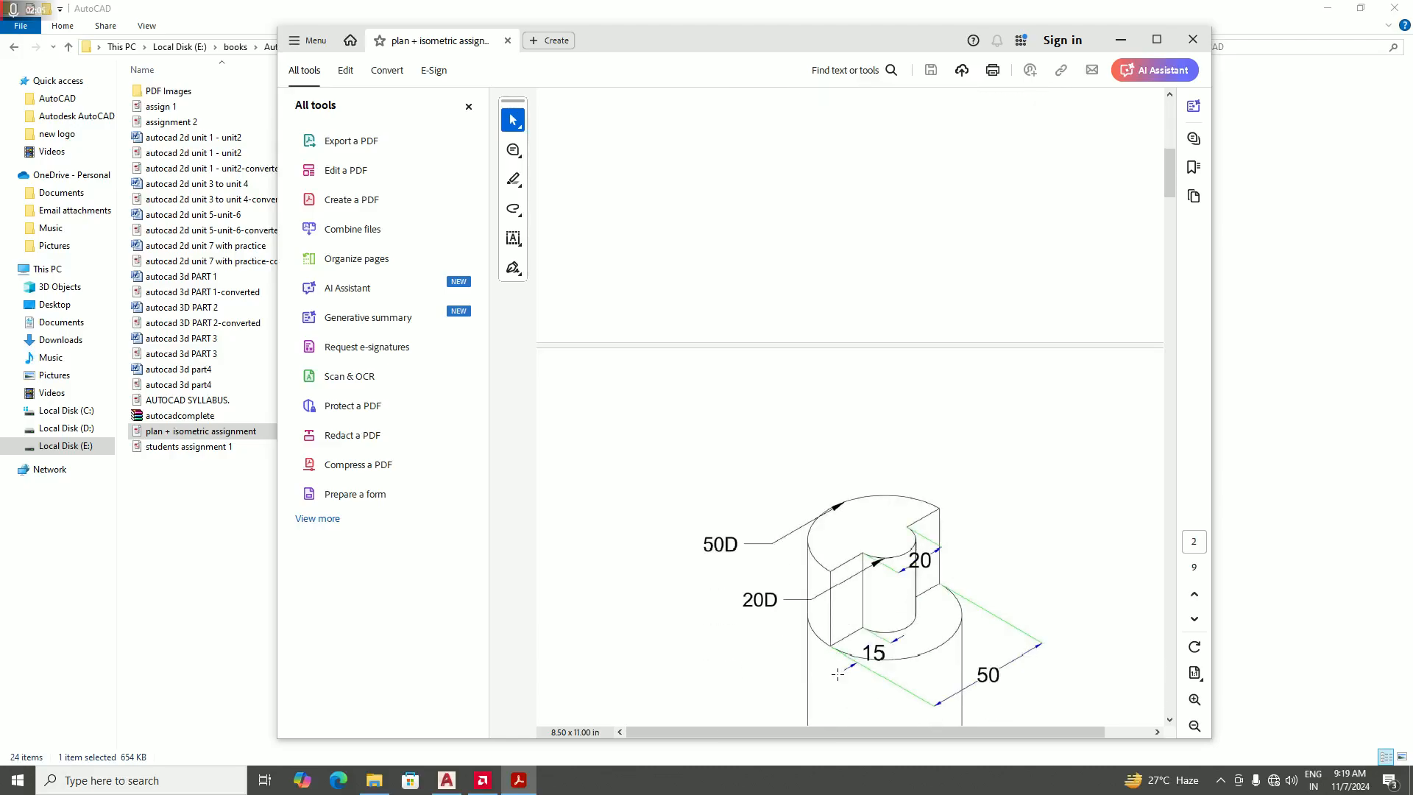
{"action": "scroll", "coordinate": [830, 699], "scroll_direction": "down", "scroll_amount": 4}
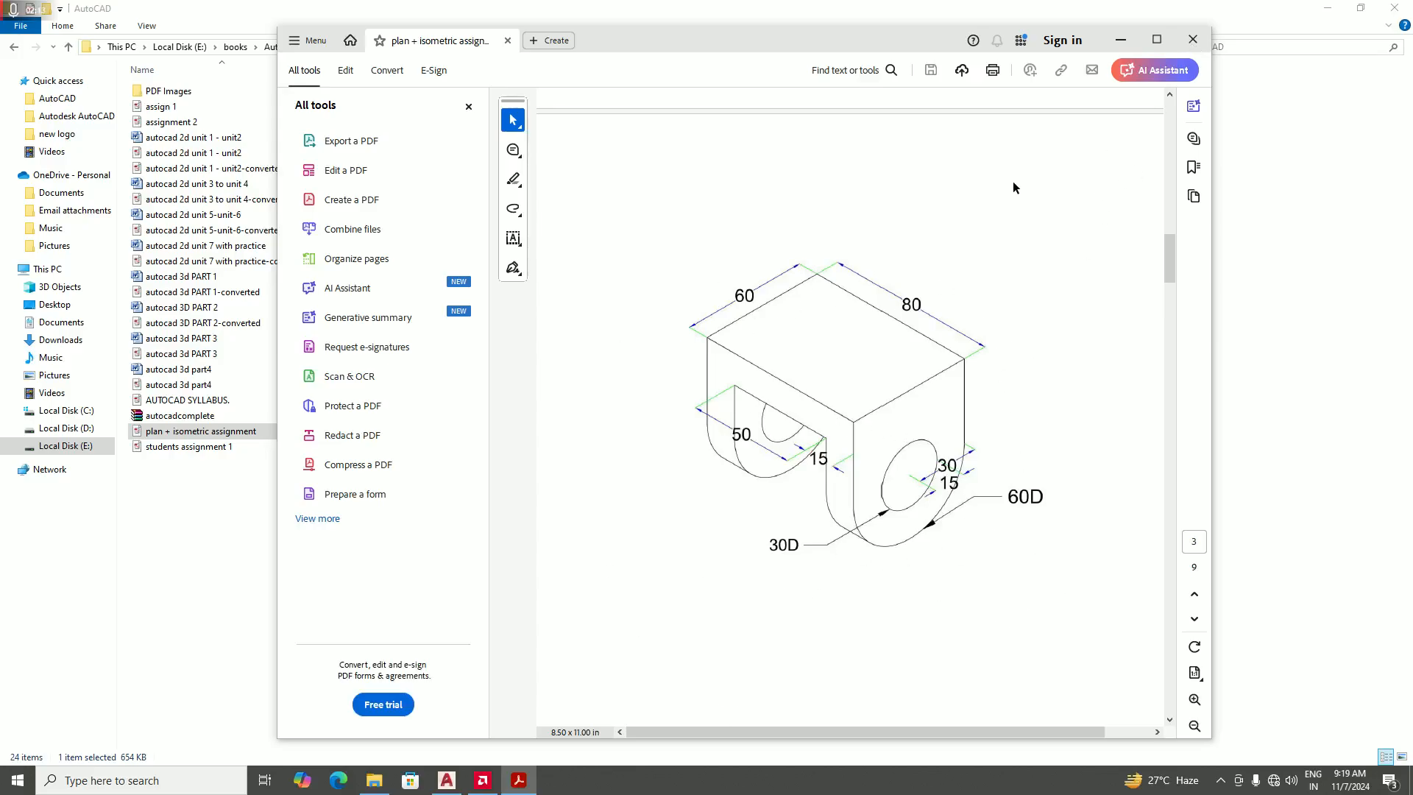
{"action": "left_click", "coordinate": [1192, 39]}
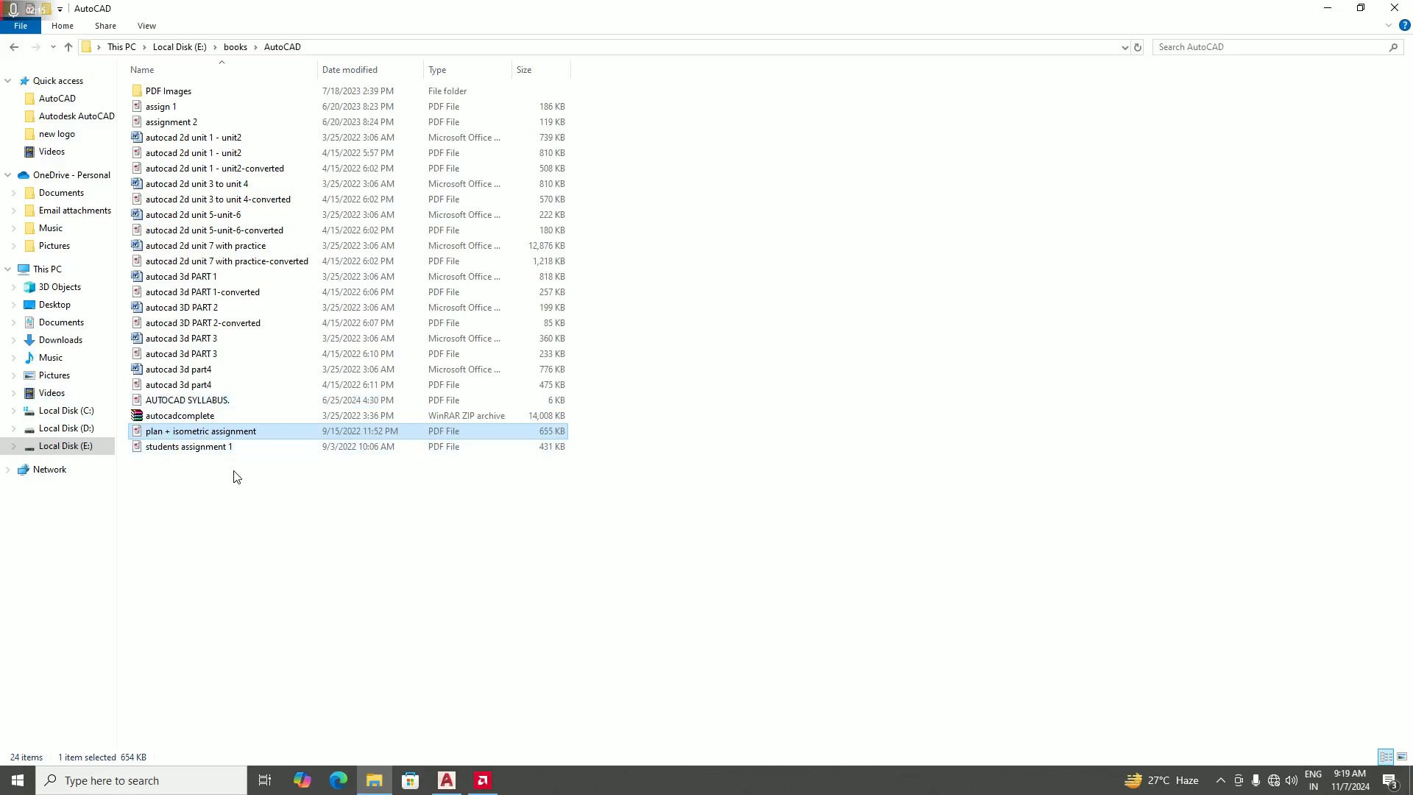
- Open the students assignment 1 PDF with Adobe Acrobat
{"action": "left_click", "coordinate": [209, 450]}
{"action": "right_click", "coordinate": [214, 452]}
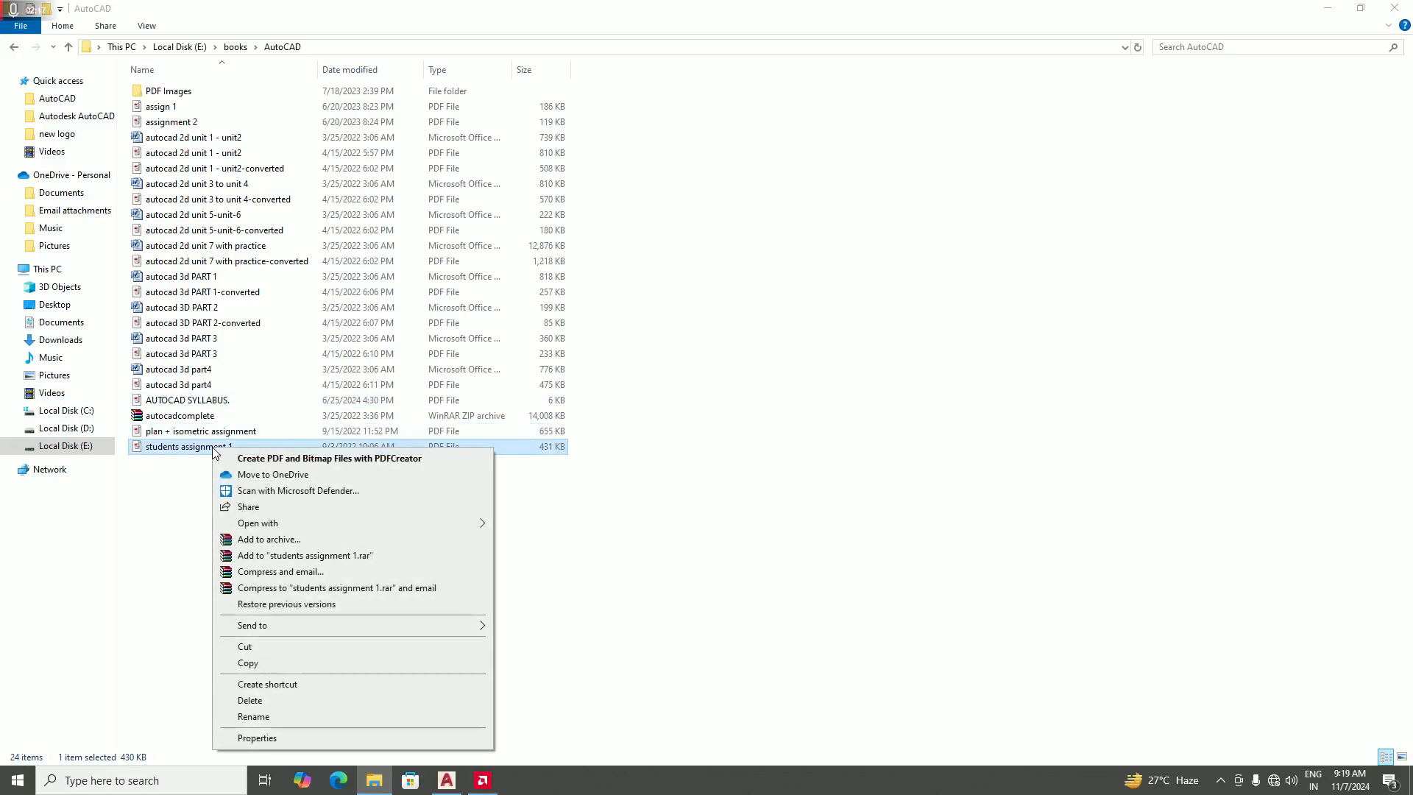
{"action": "mouse_move", "coordinate": [338, 527]}
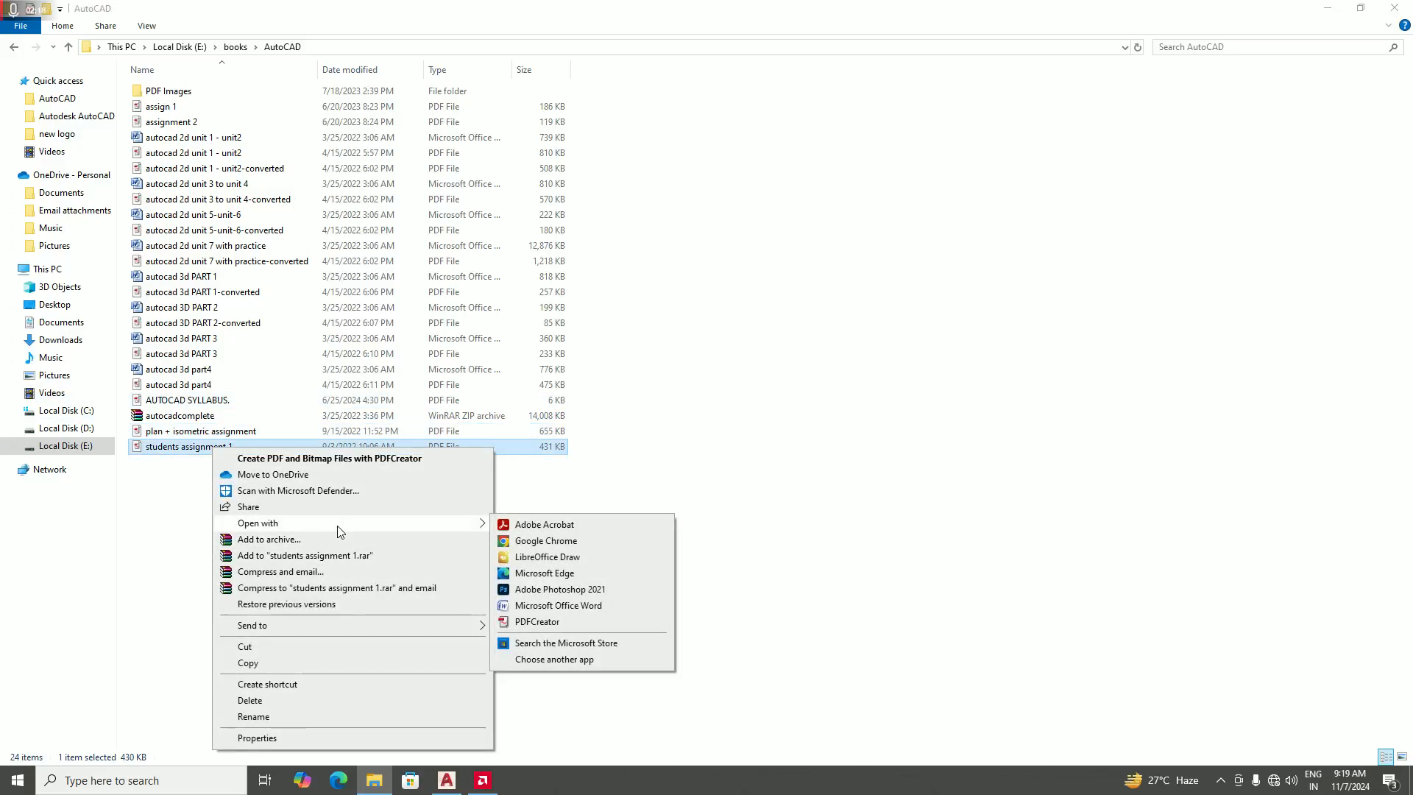
{"action": "left_click", "coordinate": [617, 528]}
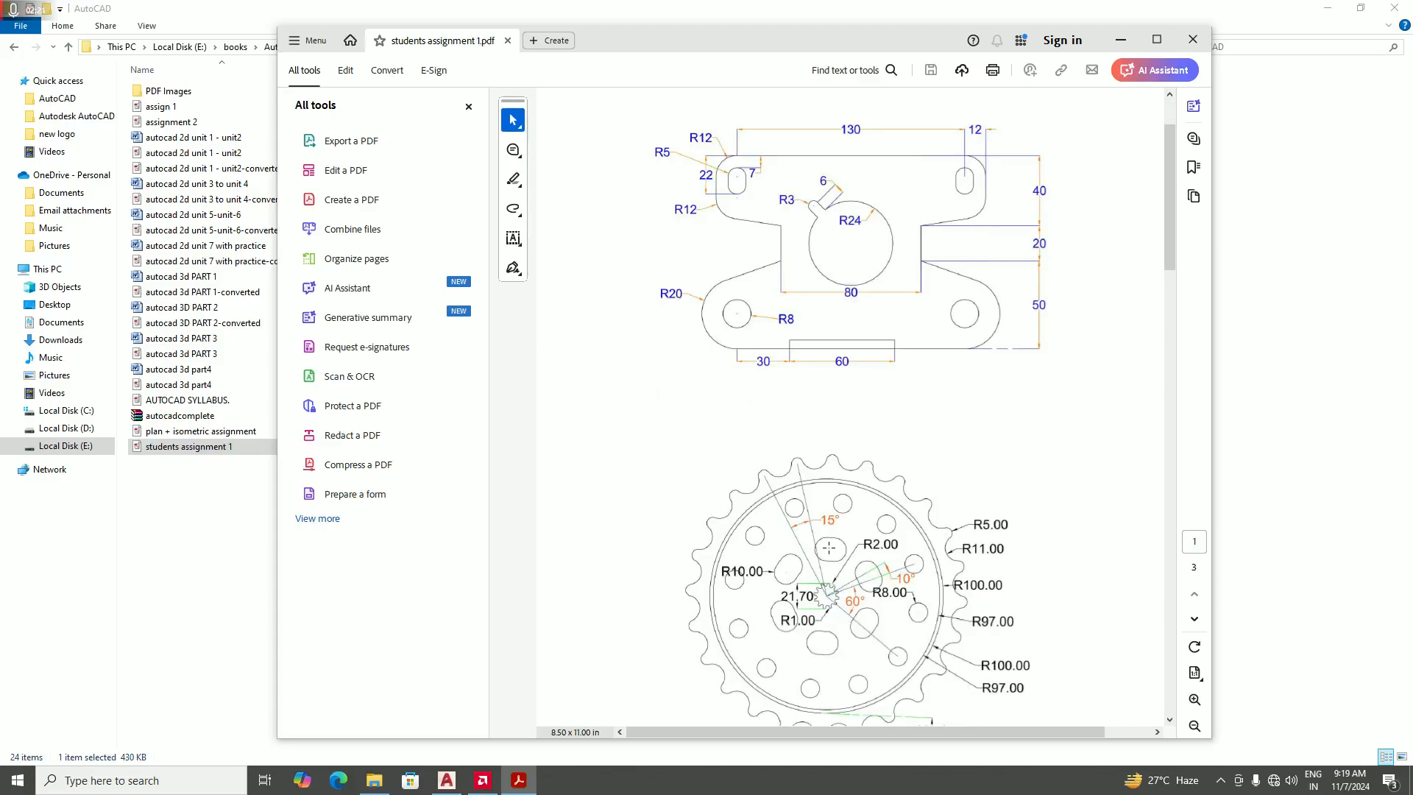
- Examine the dimensioned mechanical part drawings throughout the students assignment 1 PDF
{"action": "scroll", "coordinate": [829, 547], "scroll_direction": "down", "scroll_amount": 12}
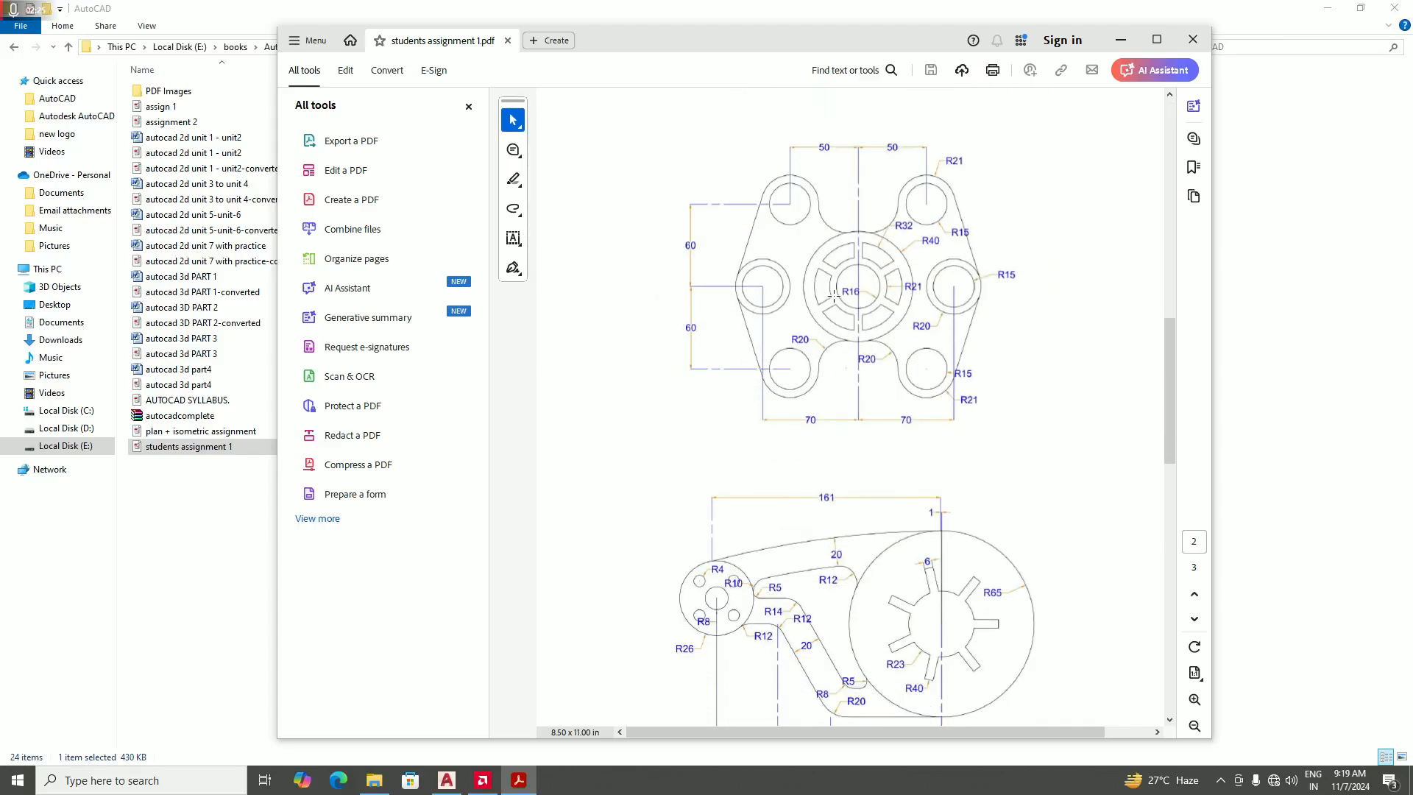
{"action": "scroll", "coordinate": [842, 353], "scroll_direction": "down", "scroll_amount": 4}
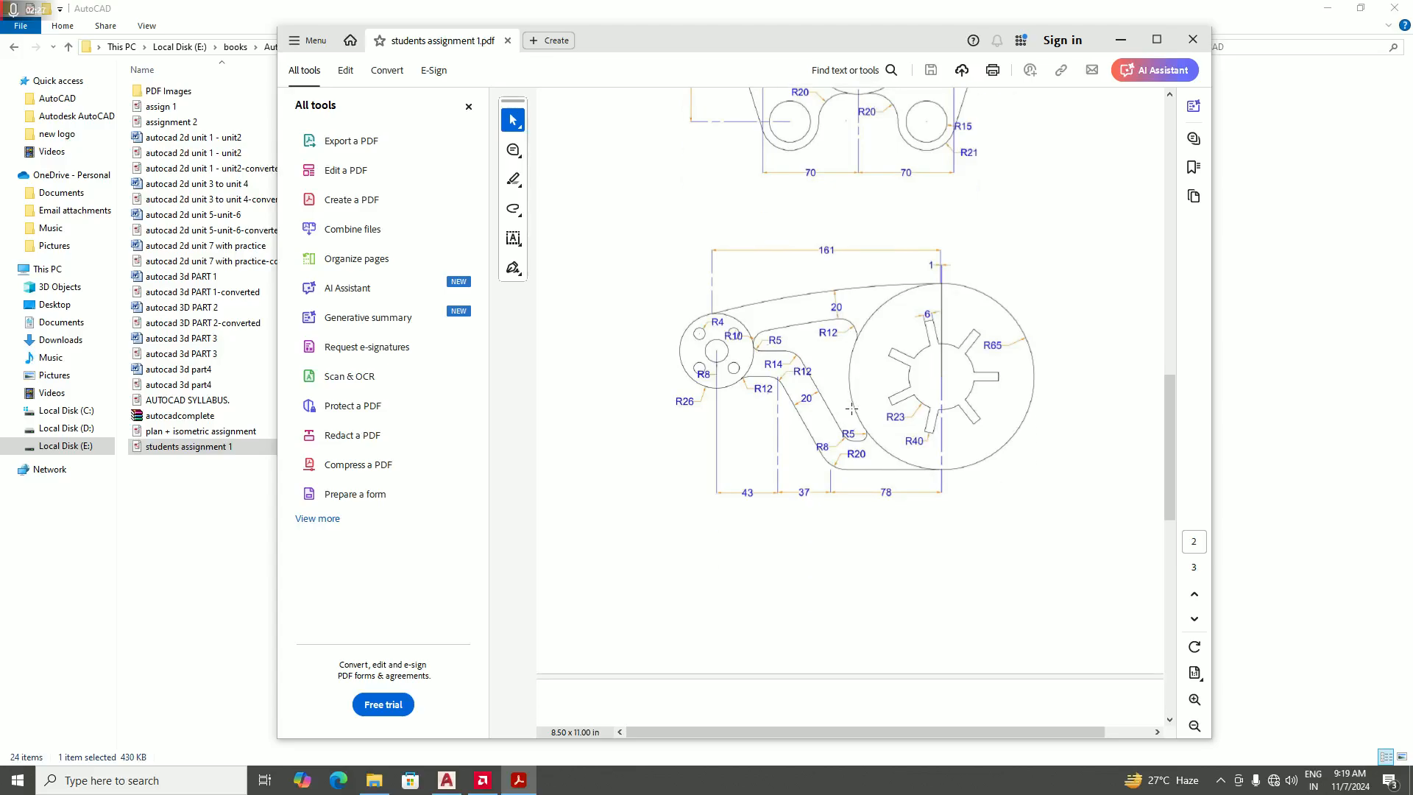
{"action": "scroll", "coordinate": [851, 408], "scroll_direction": "down", "scroll_amount": 2}
{"action": "scroll", "coordinate": [851, 409], "scroll_direction": "up", "scroll_amount": 1}
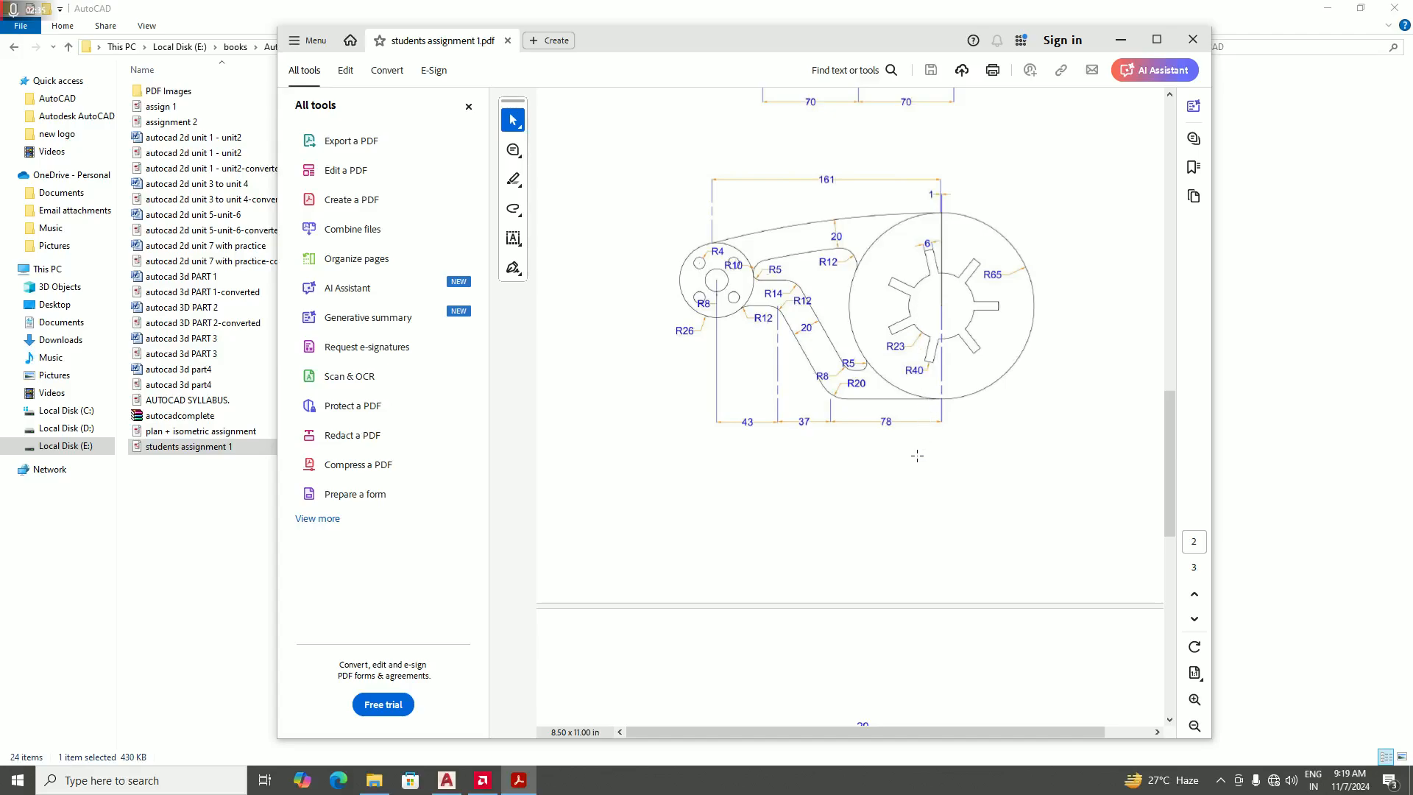
{"action": "scroll", "coordinate": [917, 455], "scroll_direction": "down", "scroll_amount": 10}
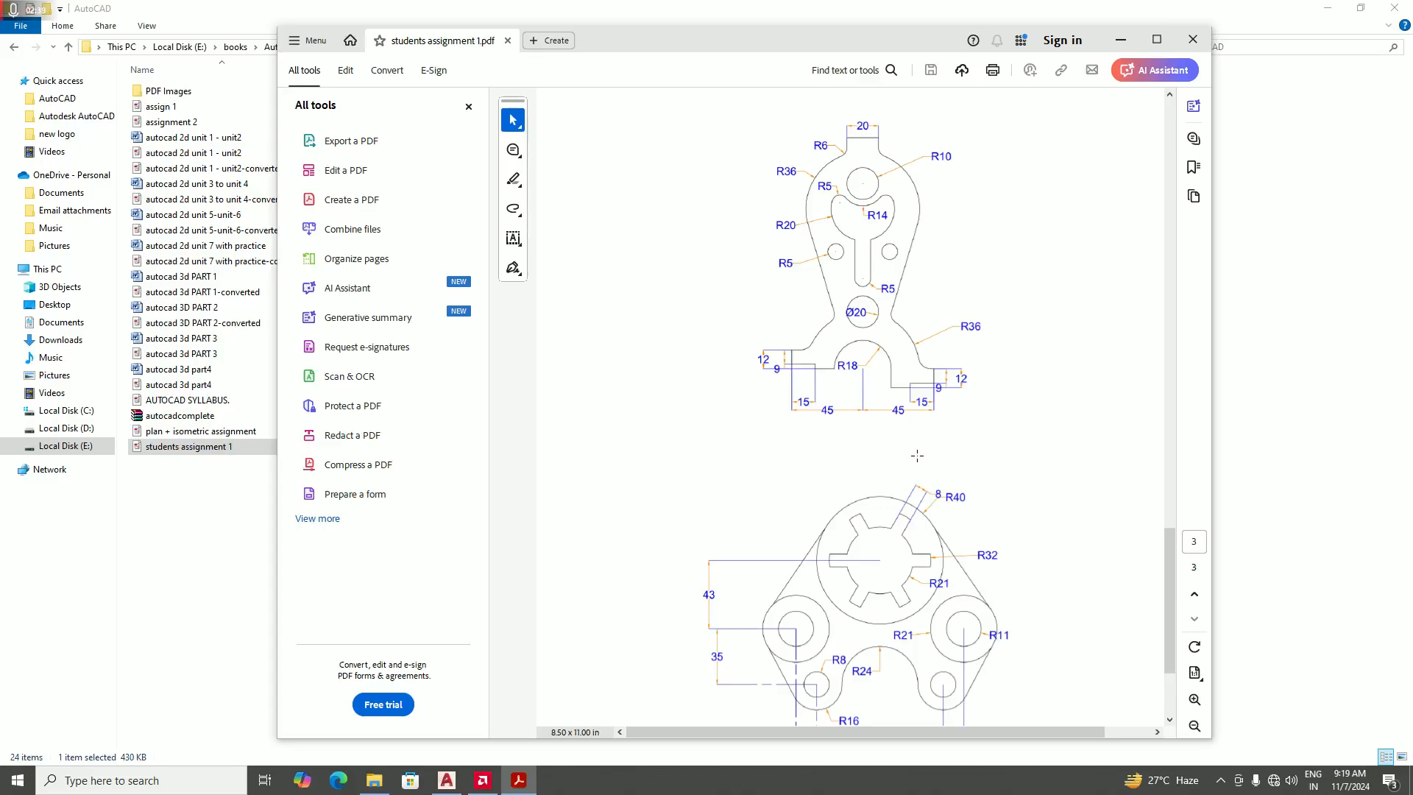
{"action": "scroll", "coordinate": [917, 455], "scroll_direction": "up", "scroll_amount": 1}
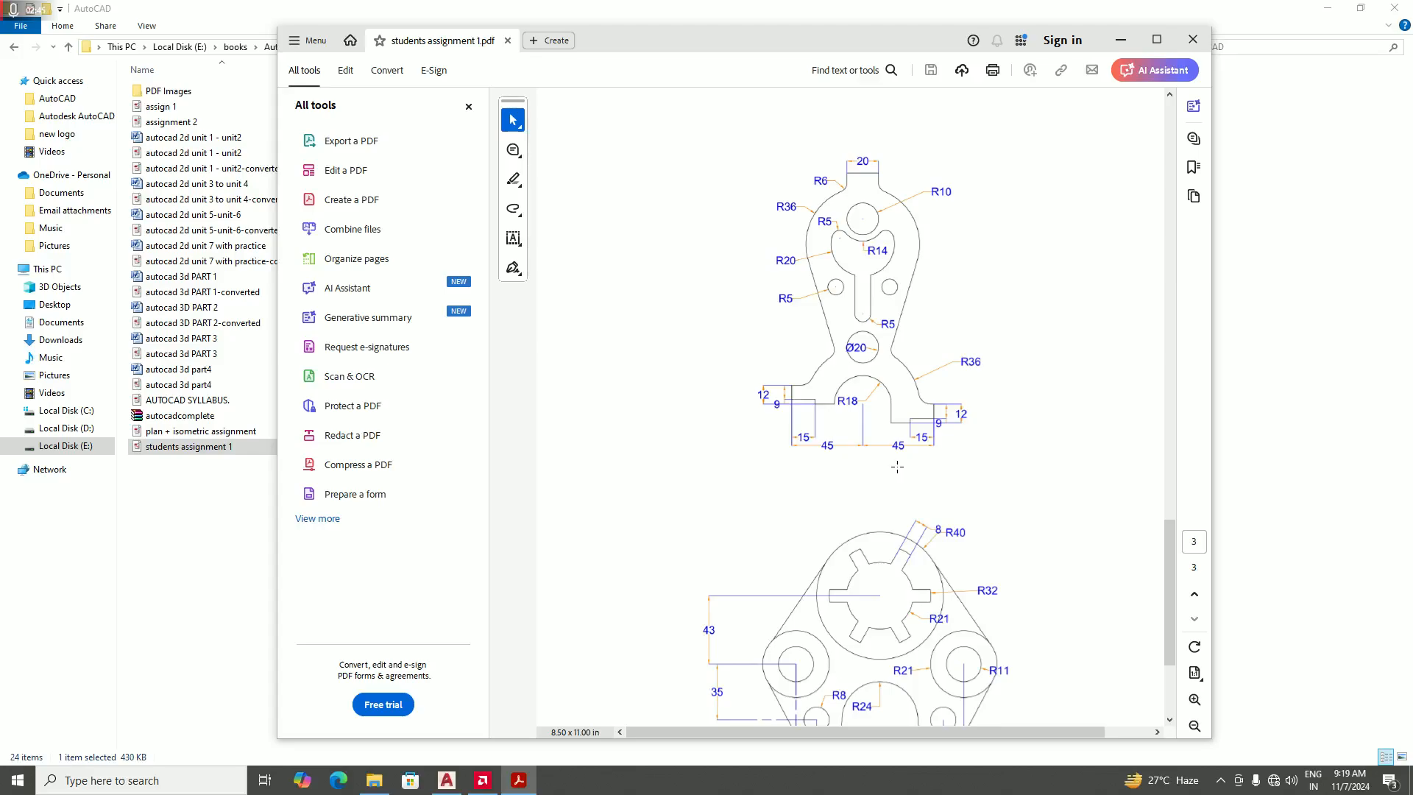
{"action": "scroll", "coordinate": [877, 329], "scroll_direction": "down", "scroll_amount": 5}
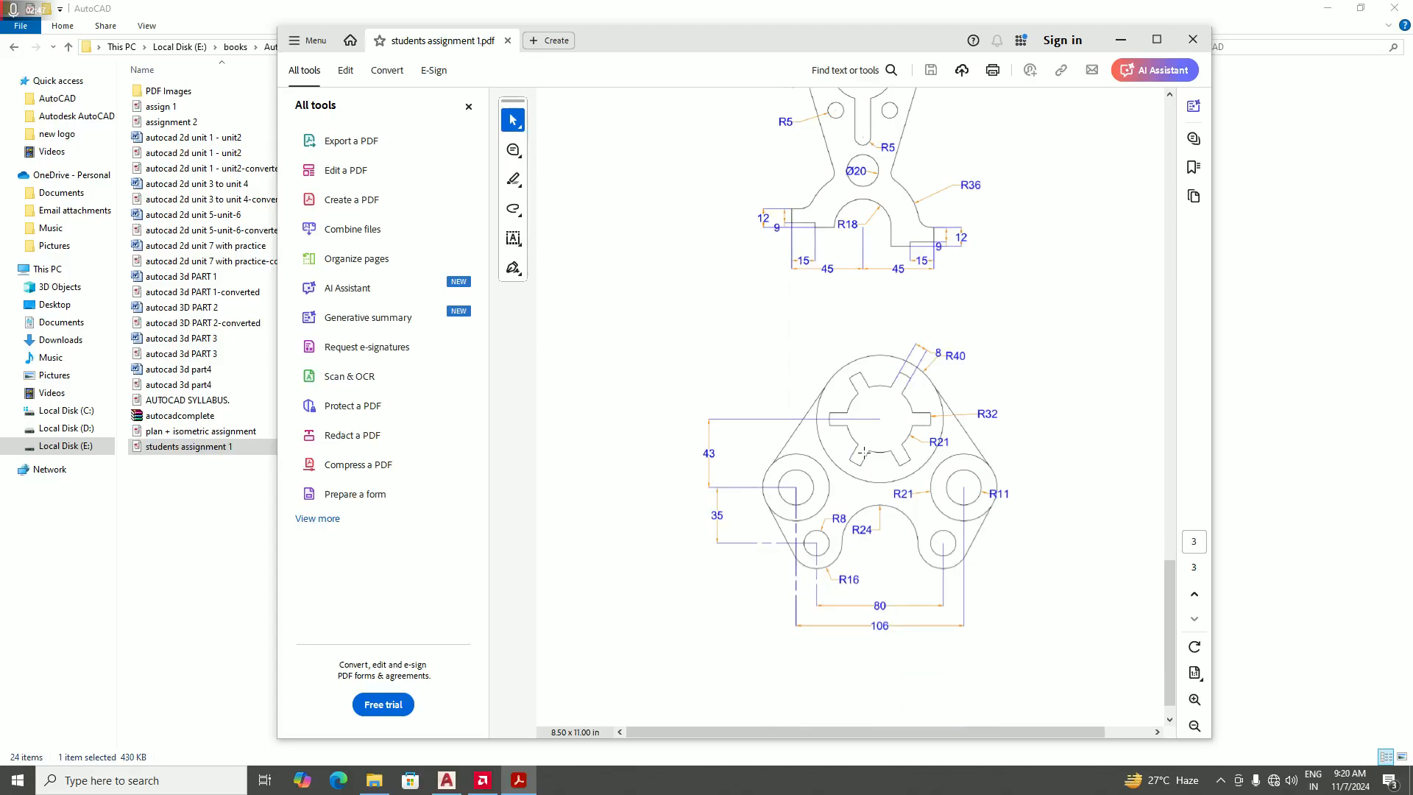
{"action": "scroll", "coordinate": [864, 453], "scroll_direction": "up", "scroll_amount": 5}
{"action": "scroll", "coordinate": [864, 452], "scroll_direction": "down", "scroll_amount": 6}
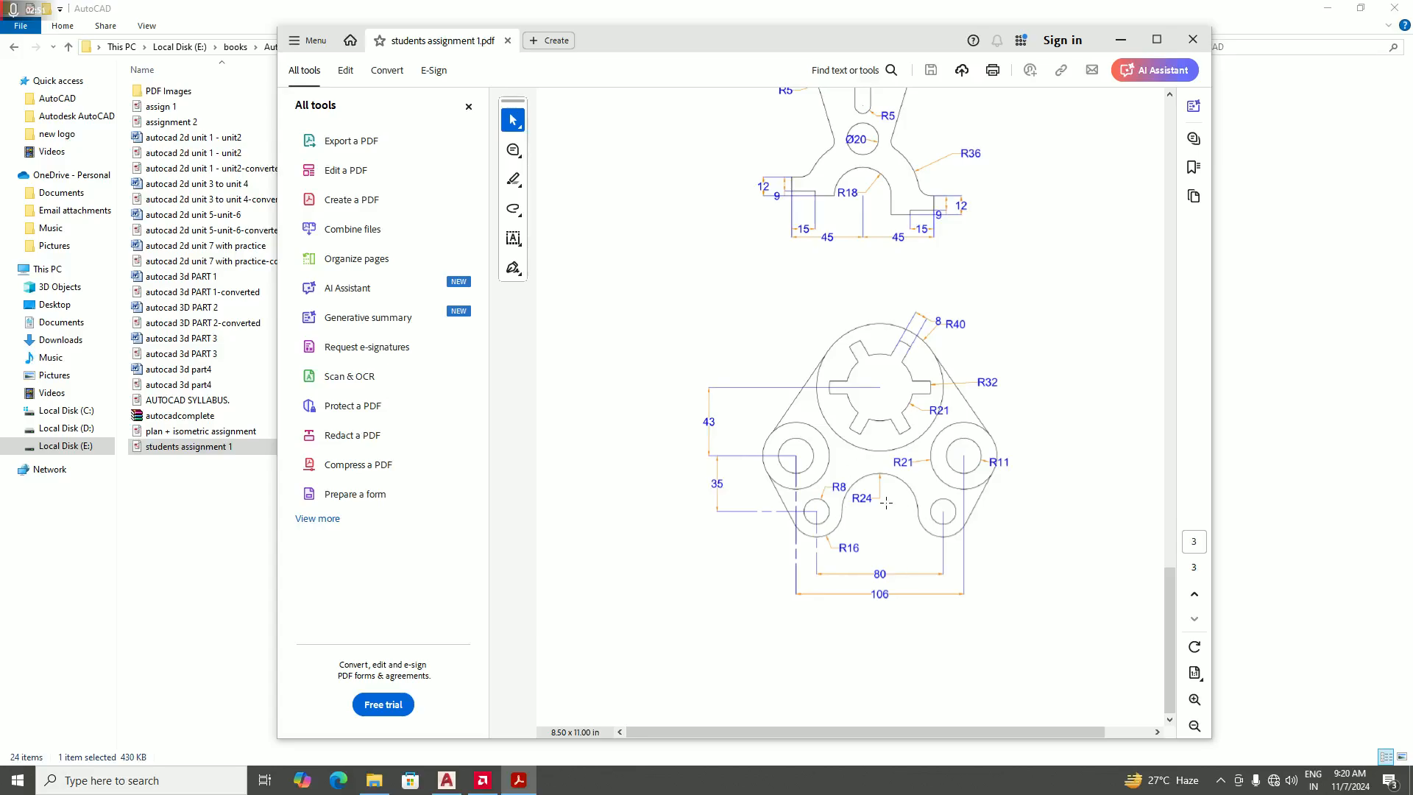
{"action": "scroll", "coordinate": [886, 503], "scroll_direction": "up", "scroll_amount": 4}
{"action": "scroll", "coordinate": [890, 562], "scroll_direction": "up", "scroll_amount": 20}
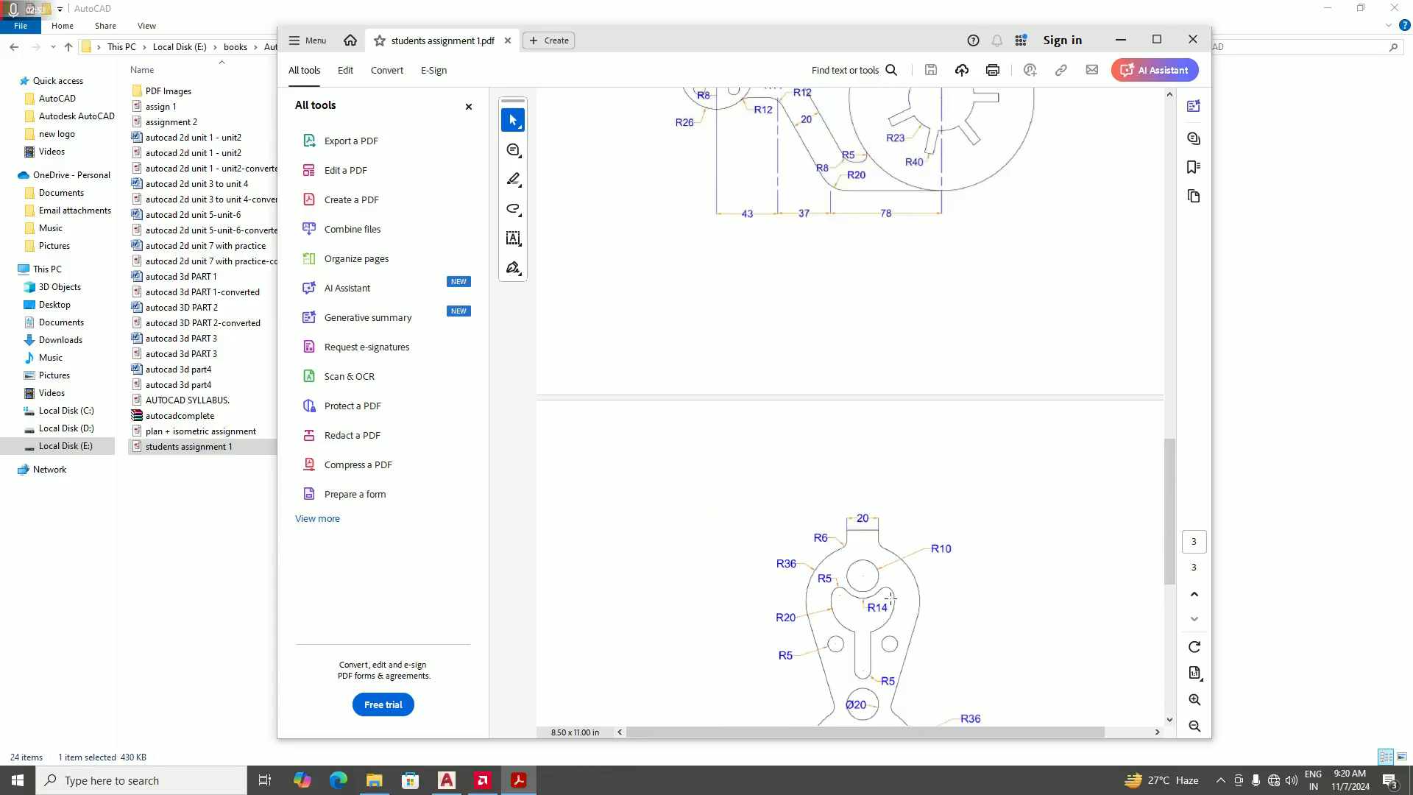
- Examine the dimensioned bracket drawing on page 3 of the students assignment 1 PDF in the maximized window
{"action": "scroll", "coordinate": [915, 459], "scroll_direction": "down", "scroll_amount": 15}
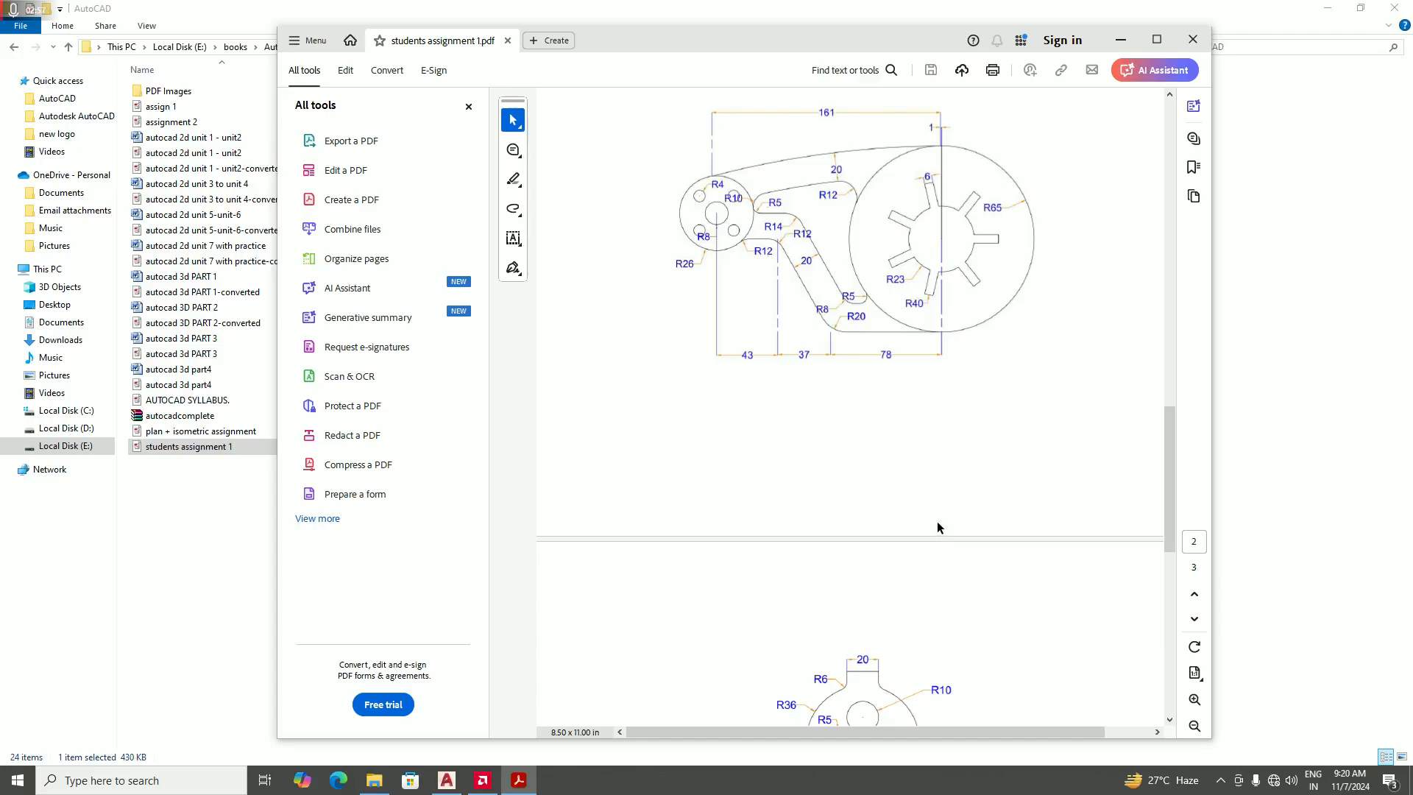
{"action": "scroll", "coordinate": [934, 544], "scroll_direction": "down", "scroll_amount": 7}
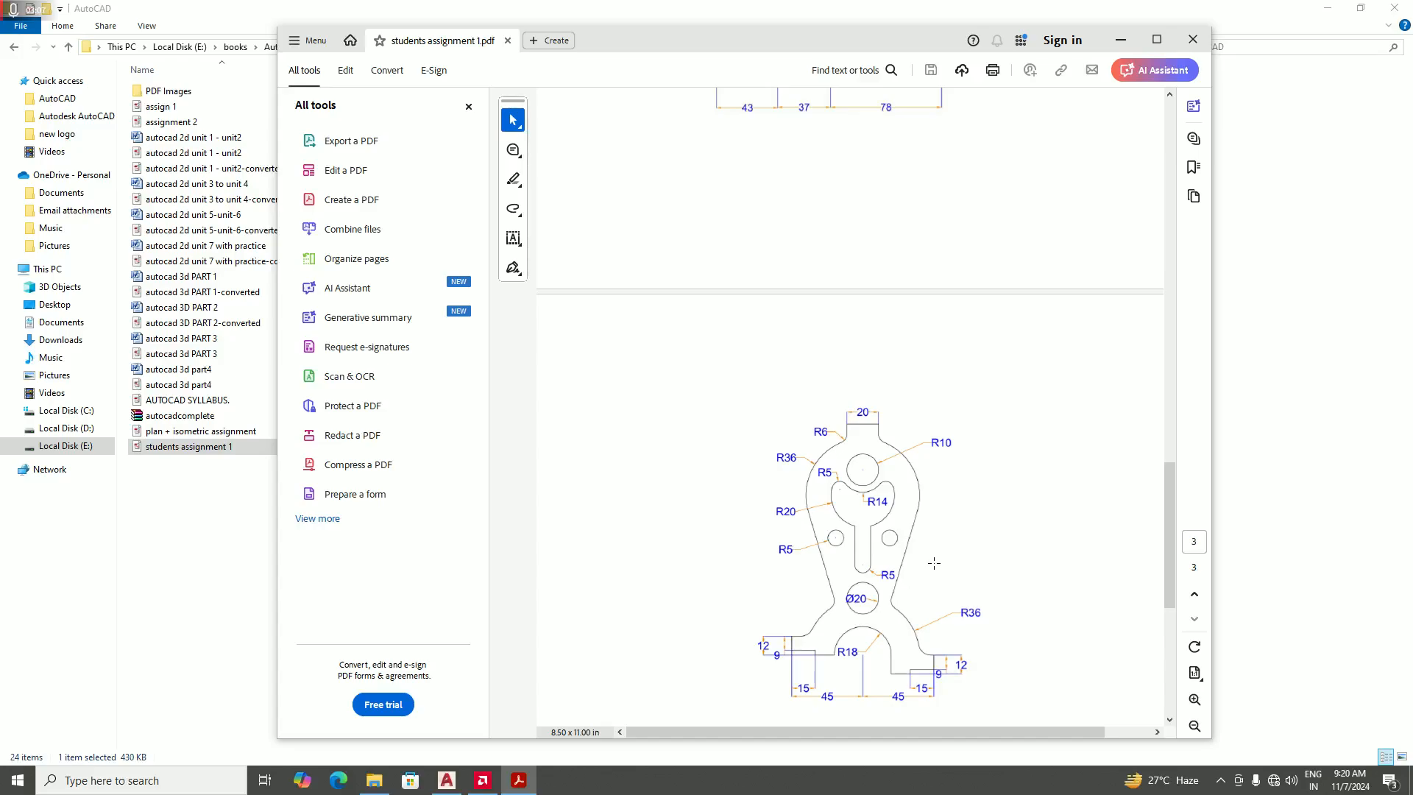
{"action": "scroll", "coordinate": [933, 563], "scroll_direction": "up", "scroll_amount": 5}
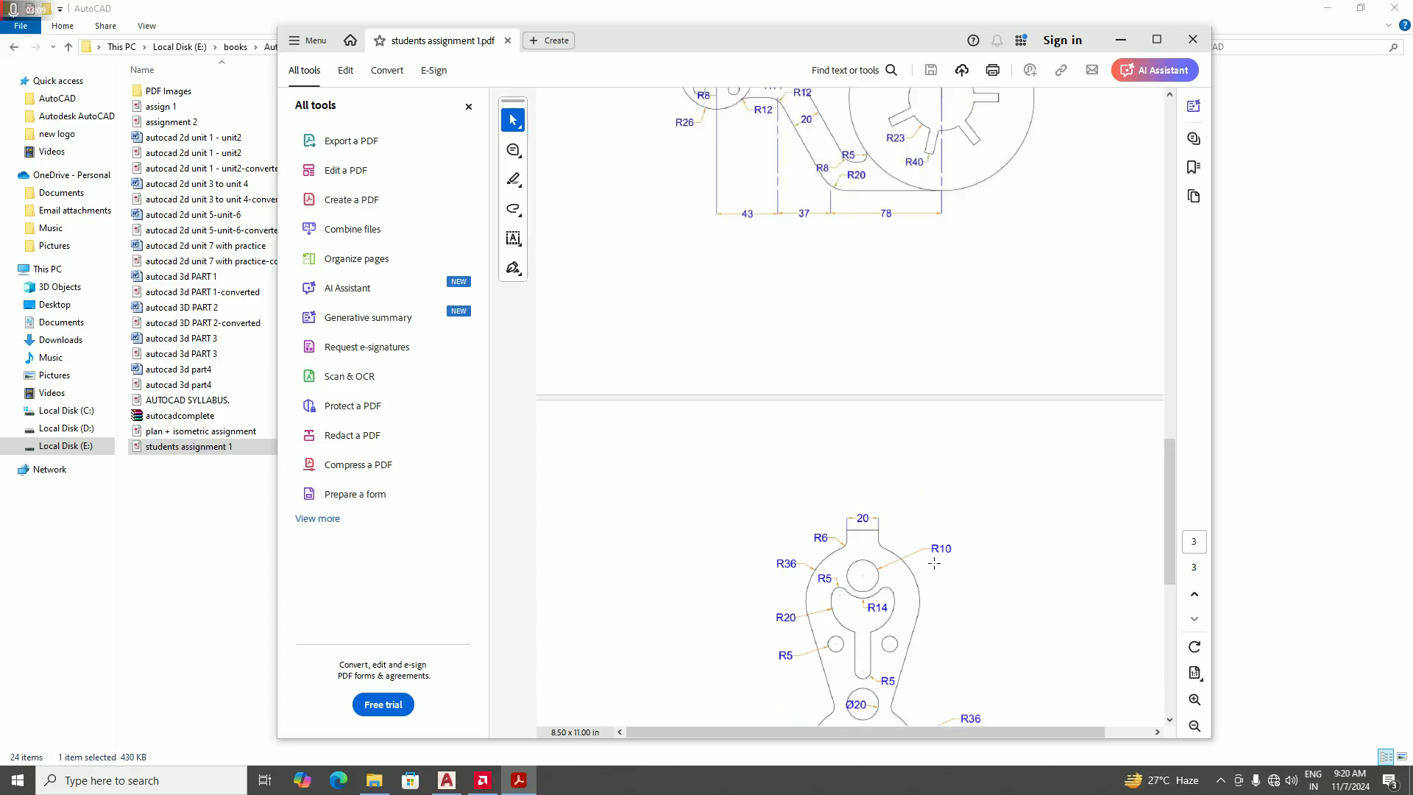
{"action": "scroll", "coordinate": [934, 562], "scroll_direction": "down", "scroll_amount": 8}
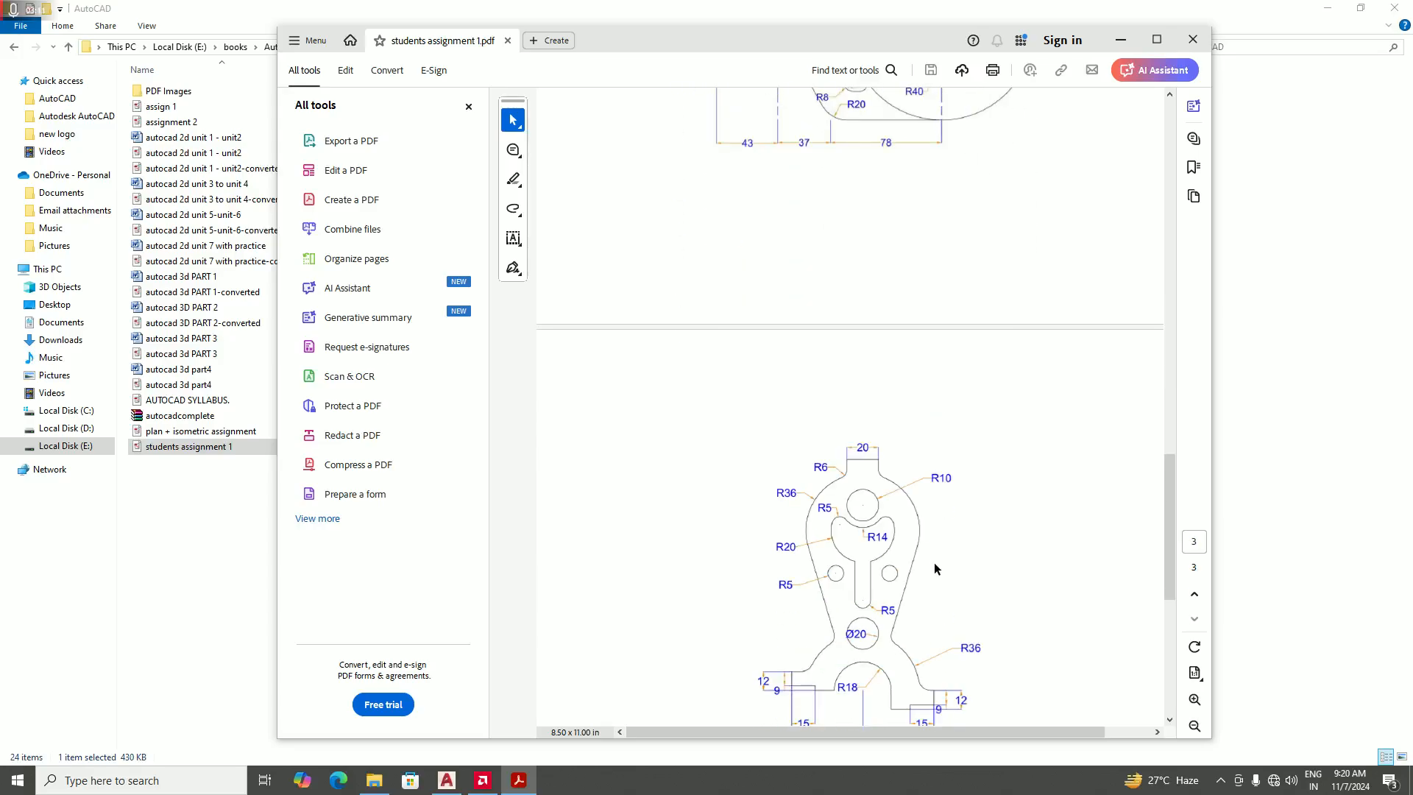
{"action": "scroll", "coordinate": [934, 552], "scroll_direction": "up", "scroll_amount": 1}
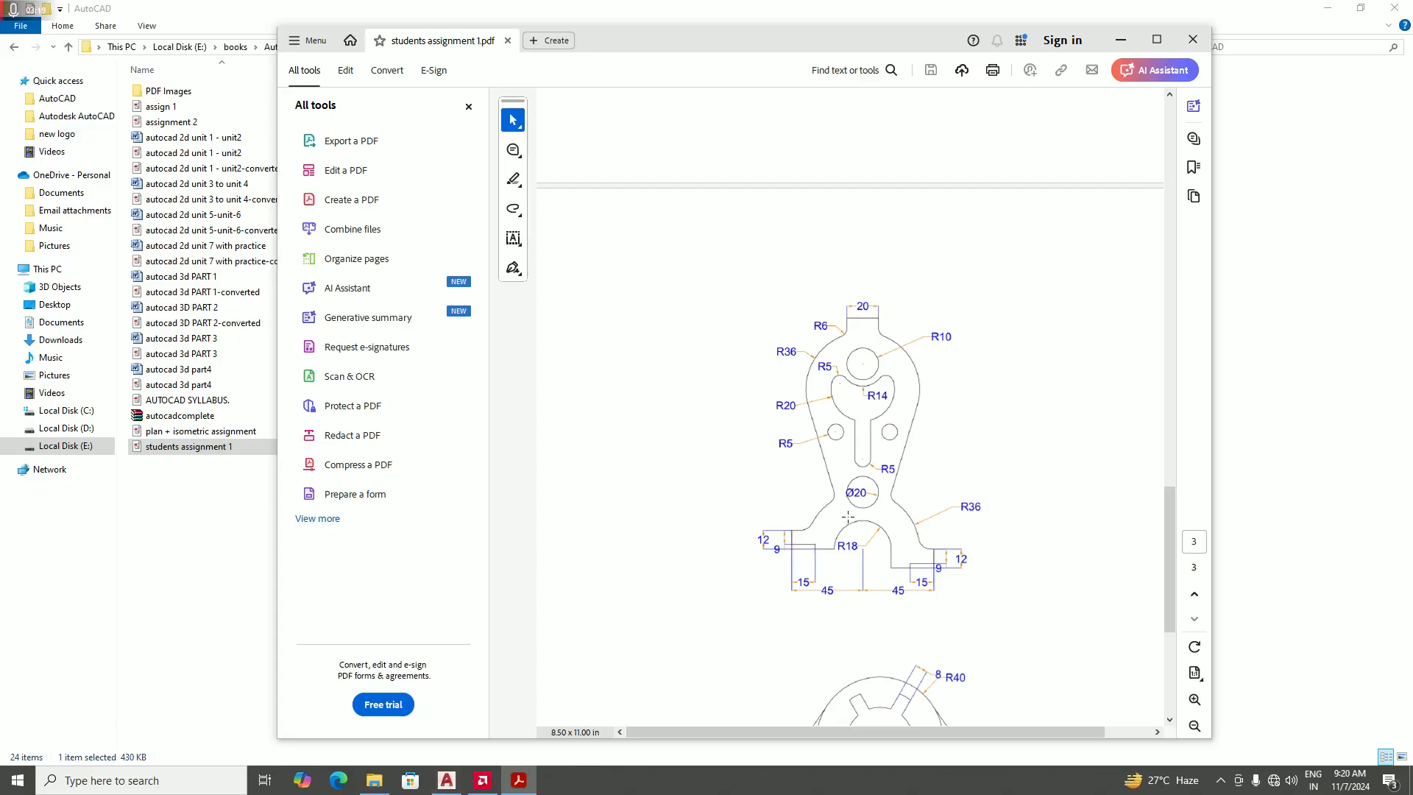
{"action": "mouse_move", "coordinate": [445, 789]}
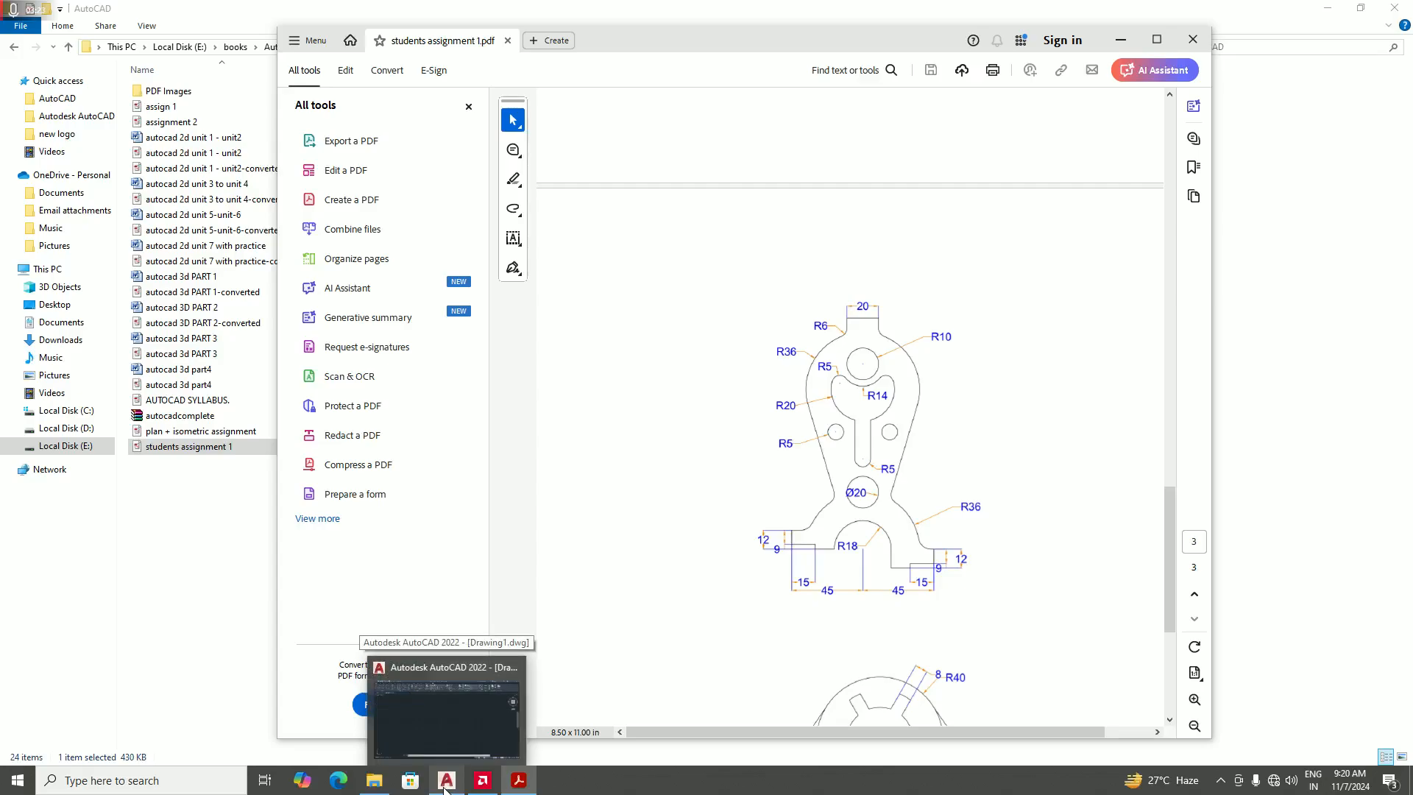
{"action": "left_click", "coordinate": [1159, 42]}
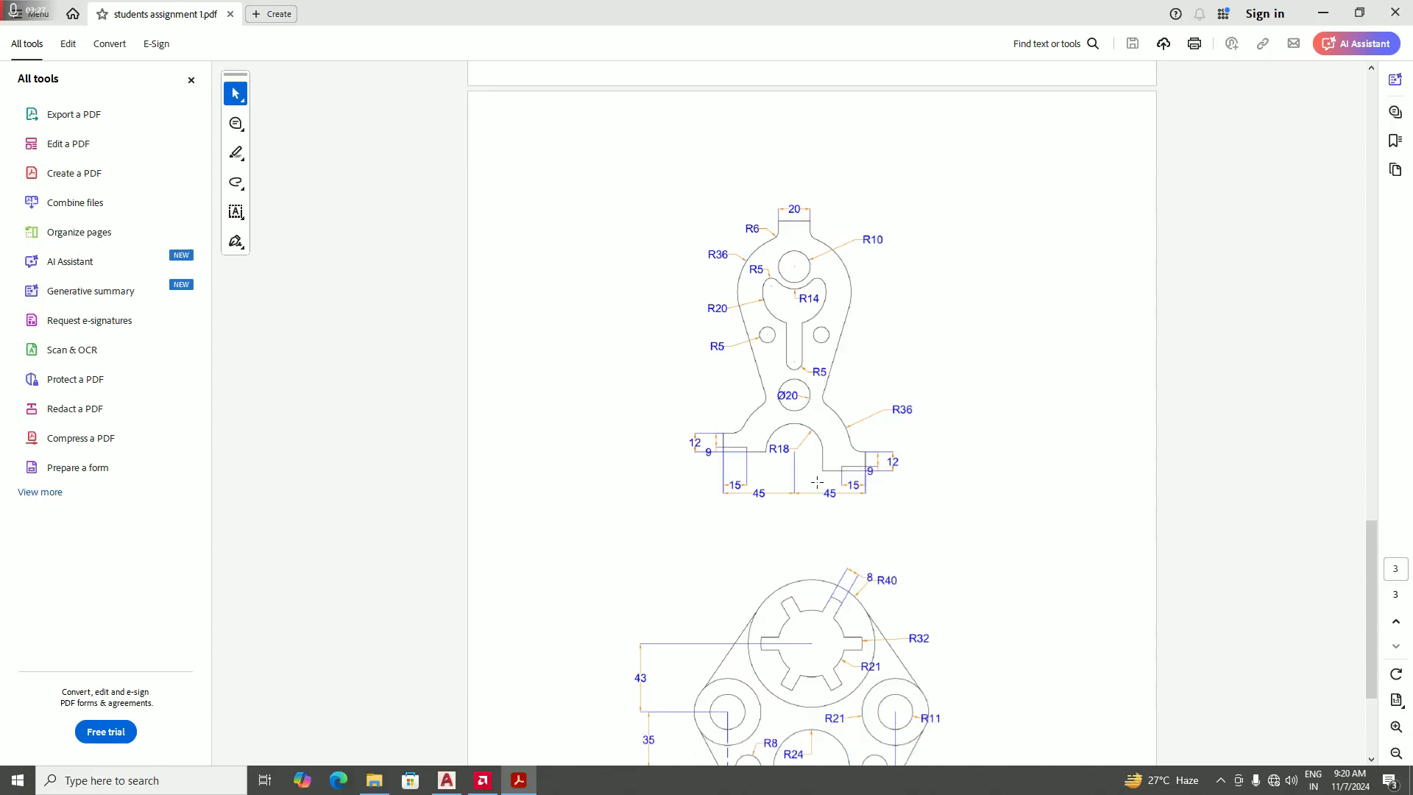
{"action": "scroll", "coordinate": [836, 488], "scroll_direction": "up", "scroll_amount": 1}
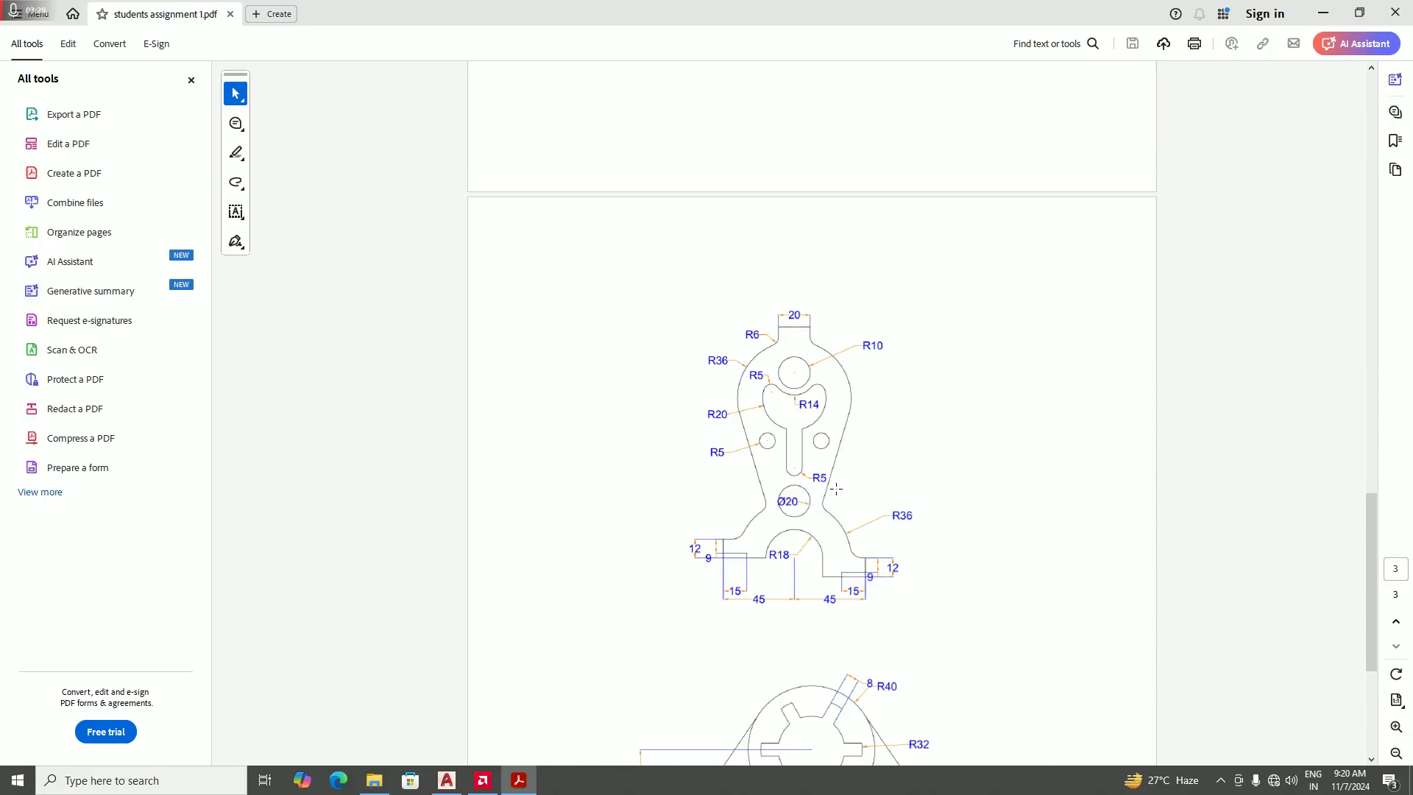
{"action": "scroll", "coordinate": [836, 489], "scroll_direction": "down", "scroll_amount": 1}
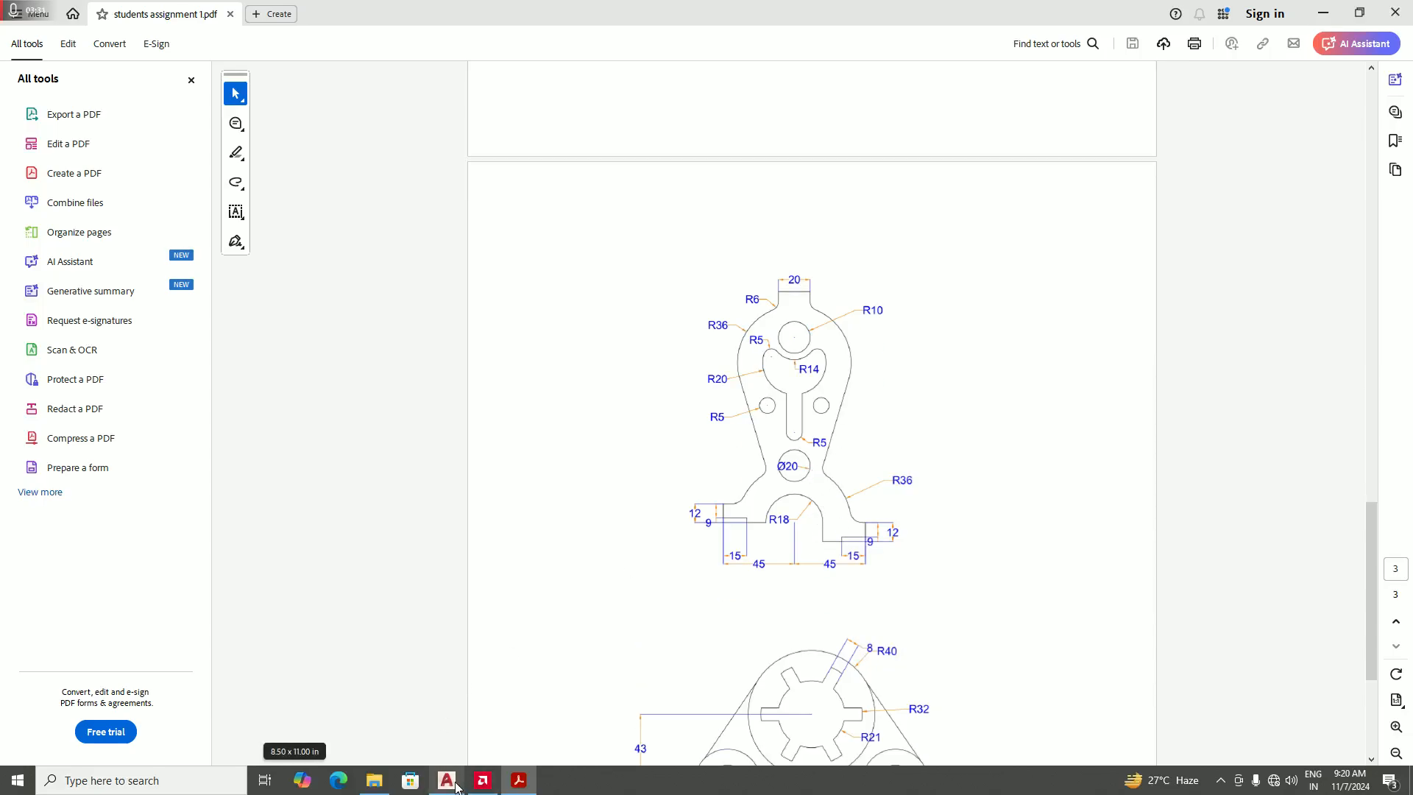
{"action": "mouse_move", "coordinate": [445, 785]}
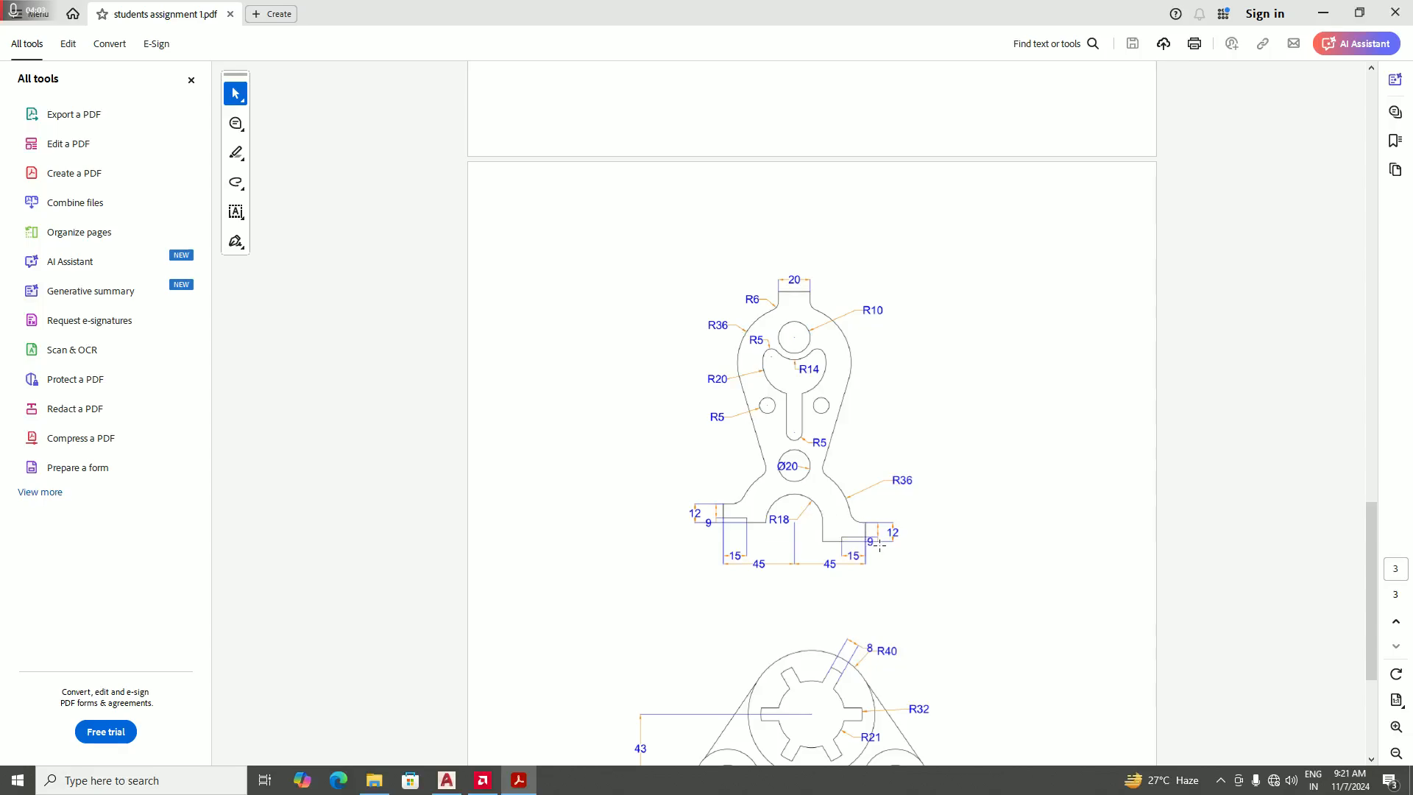
- Switch to AutoCAD and create a layer named draw with index color 191
{"action": "left_click", "coordinate": [453, 784]}
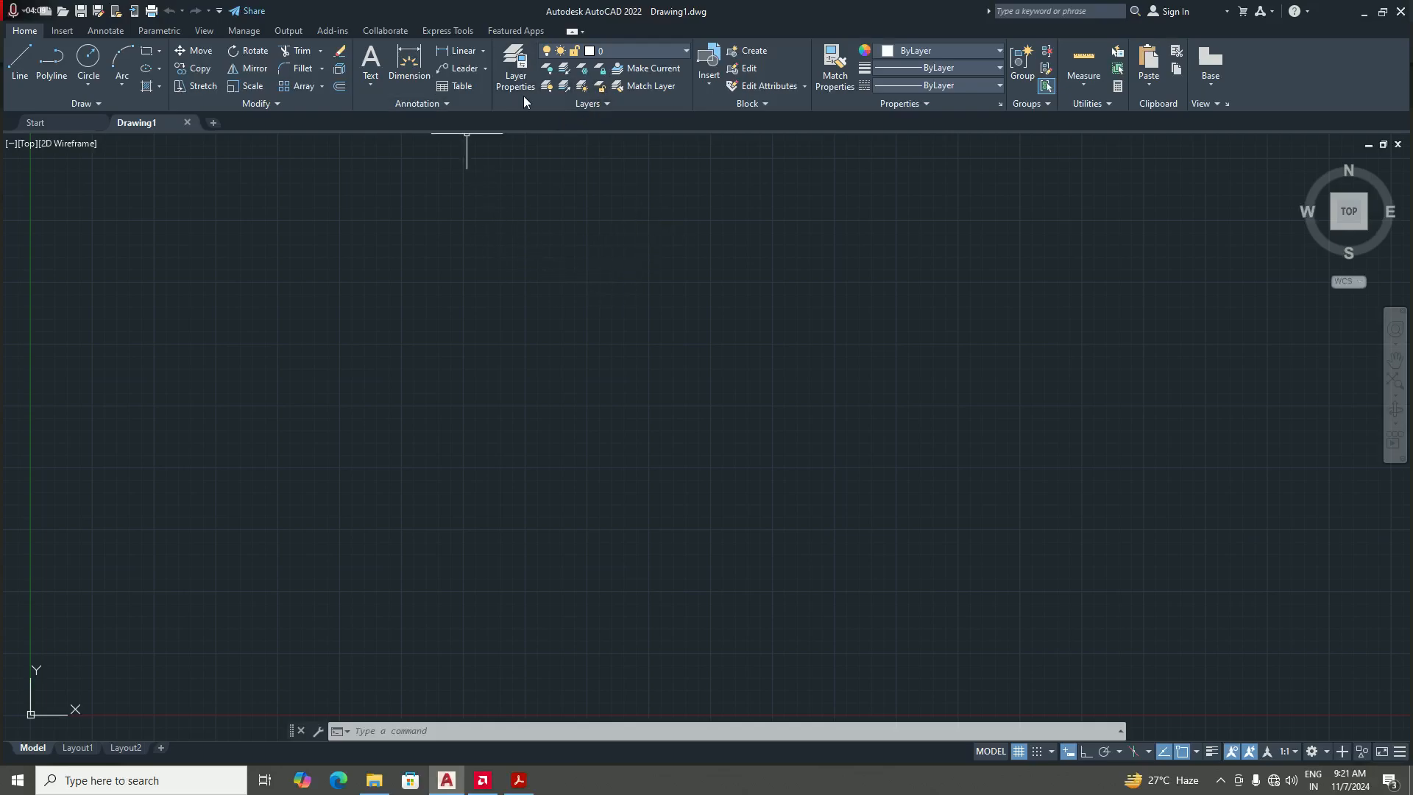
{"action": "left_click", "coordinate": [510, 60]}
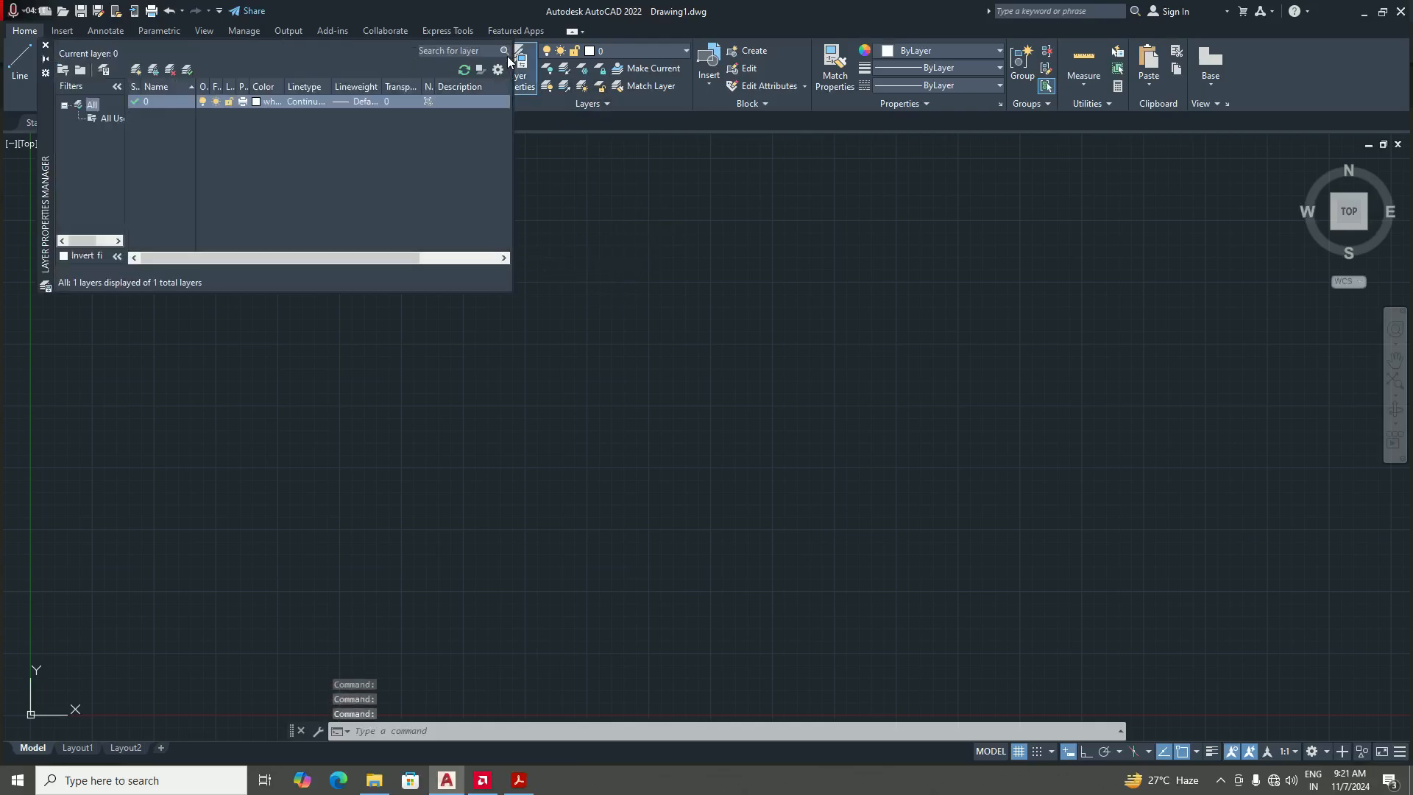
{"action": "left_click", "coordinate": [135, 69]}
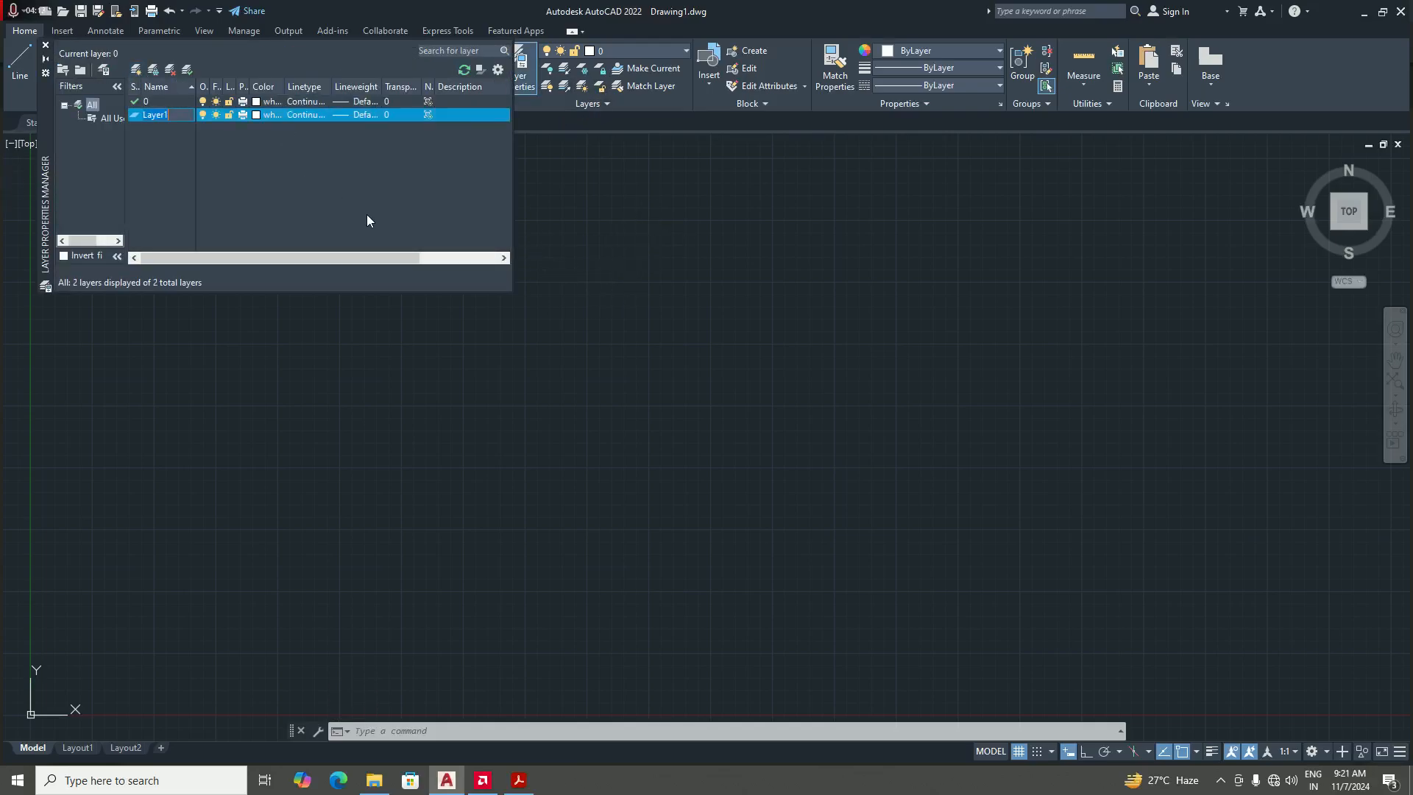
{"action": "type", "text": "d"}
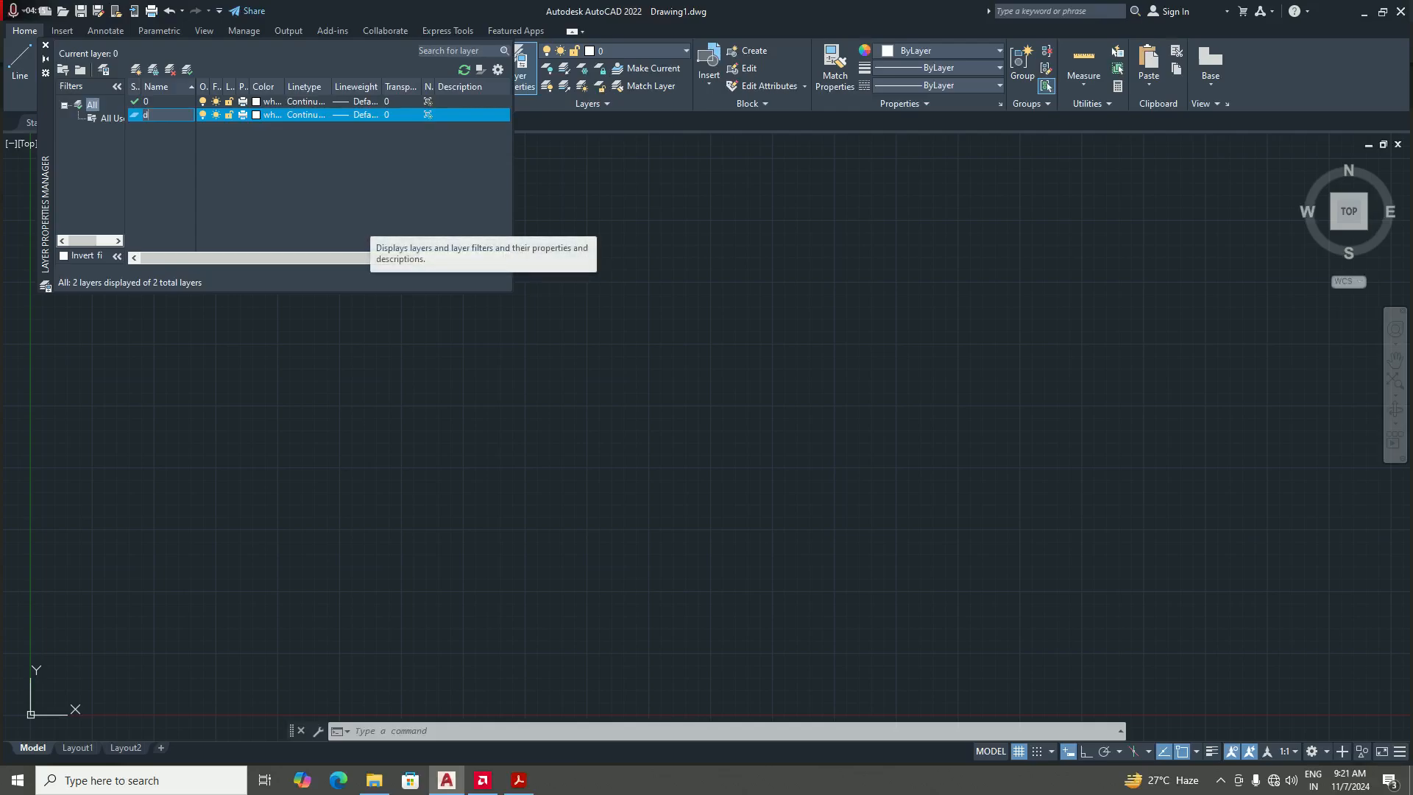
{"action": "type", "text": "raw"}
{"action": "key", "text": "Return"}
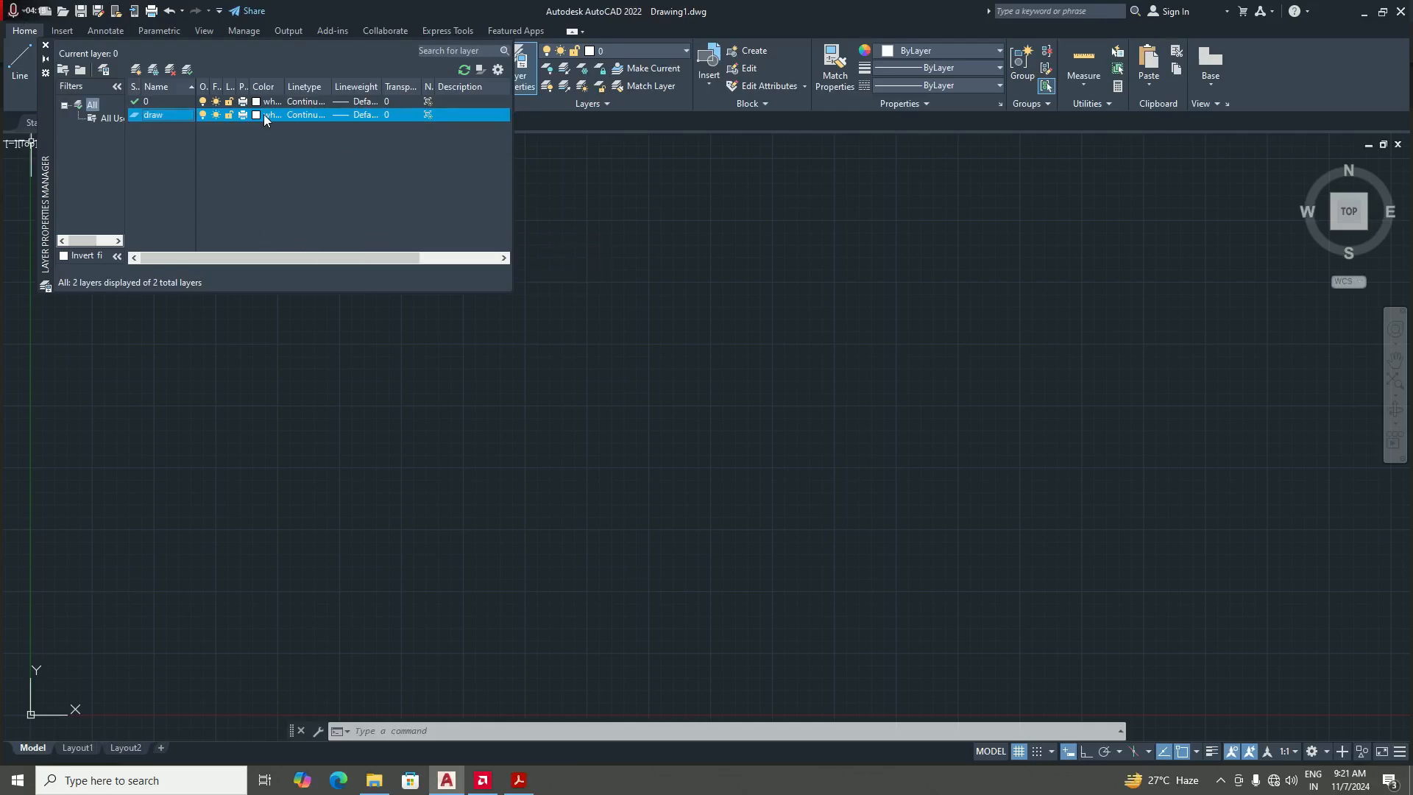
{"action": "left_click", "coordinate": [254, 114]}
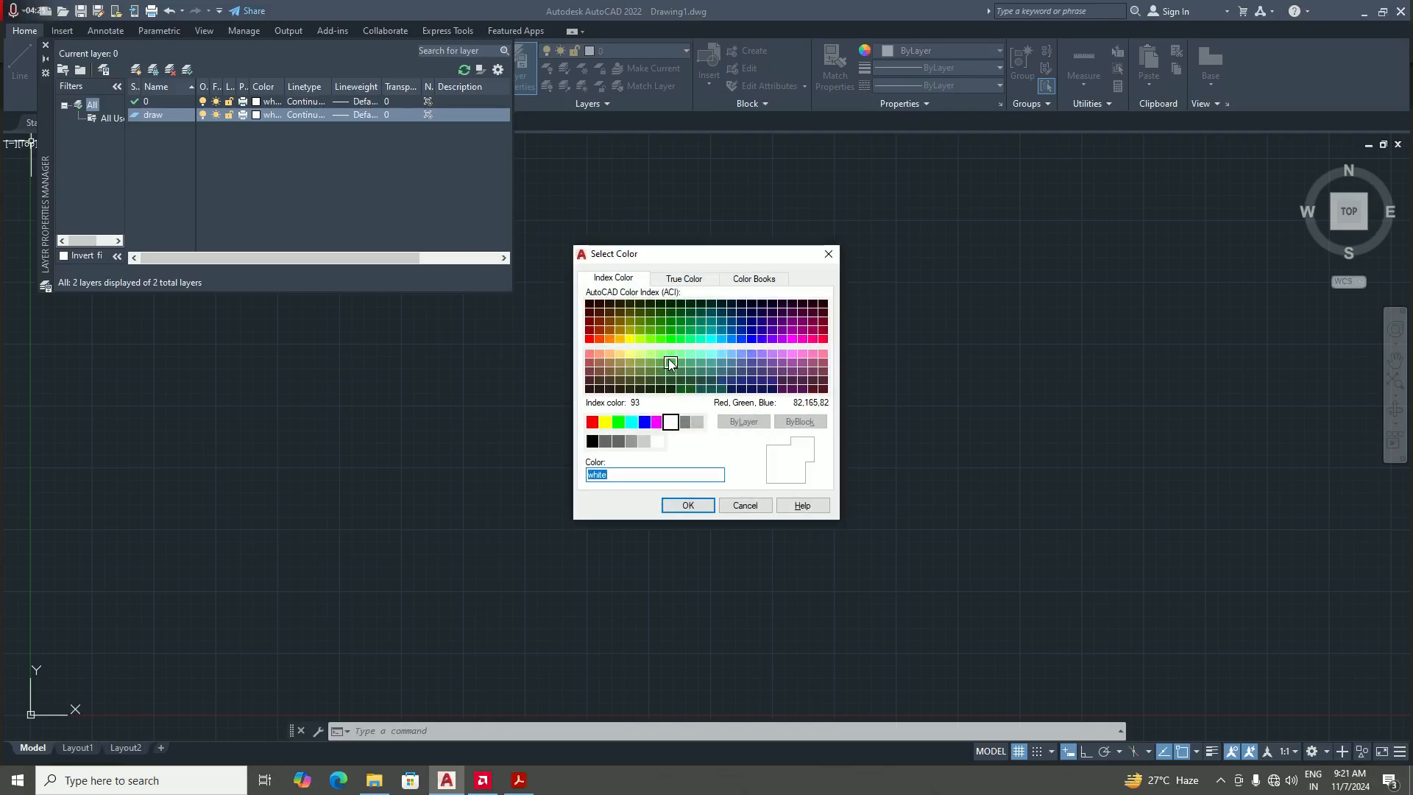
{"action": "left_click", "coordinate": [770, 354]}
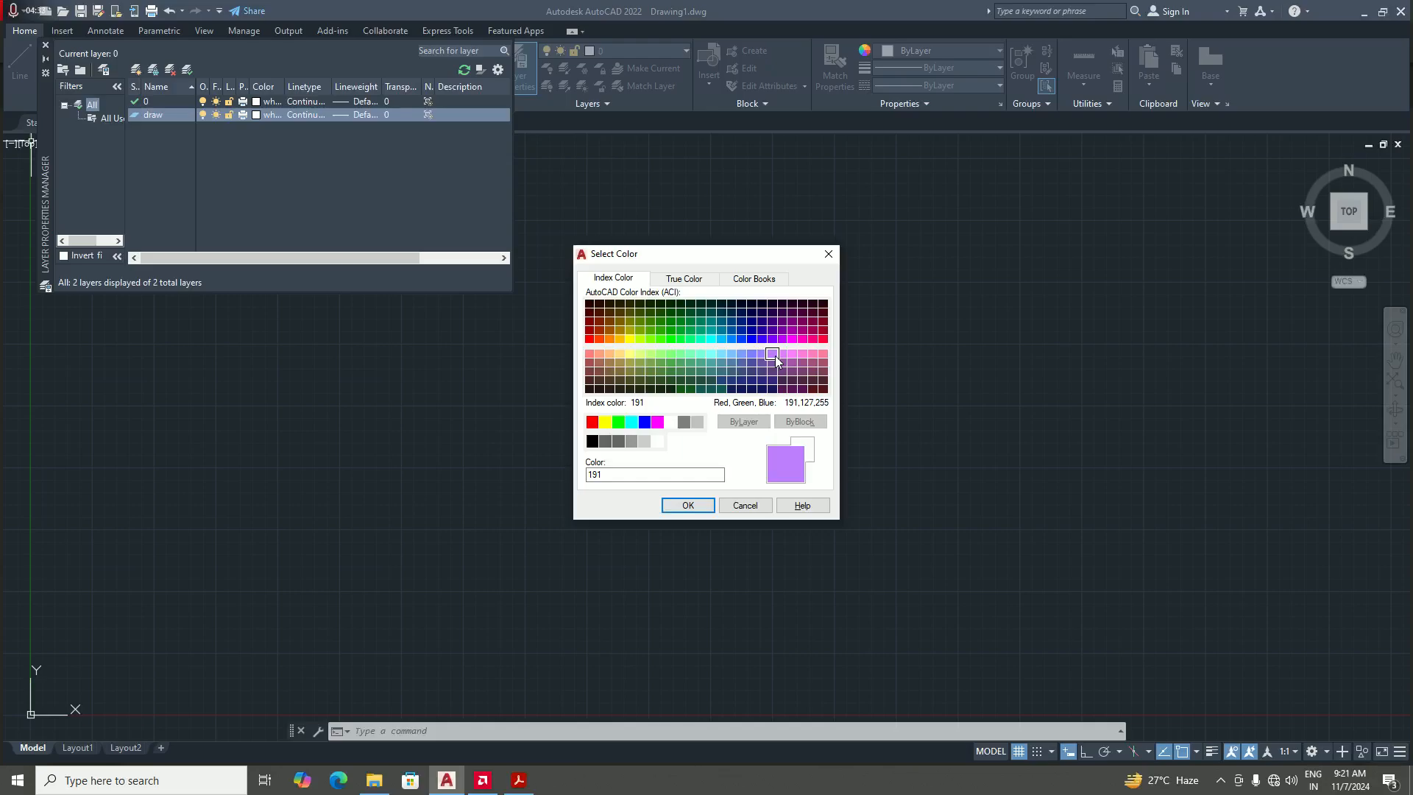
{"action": "left_click", "coordinate": [687, 505]}
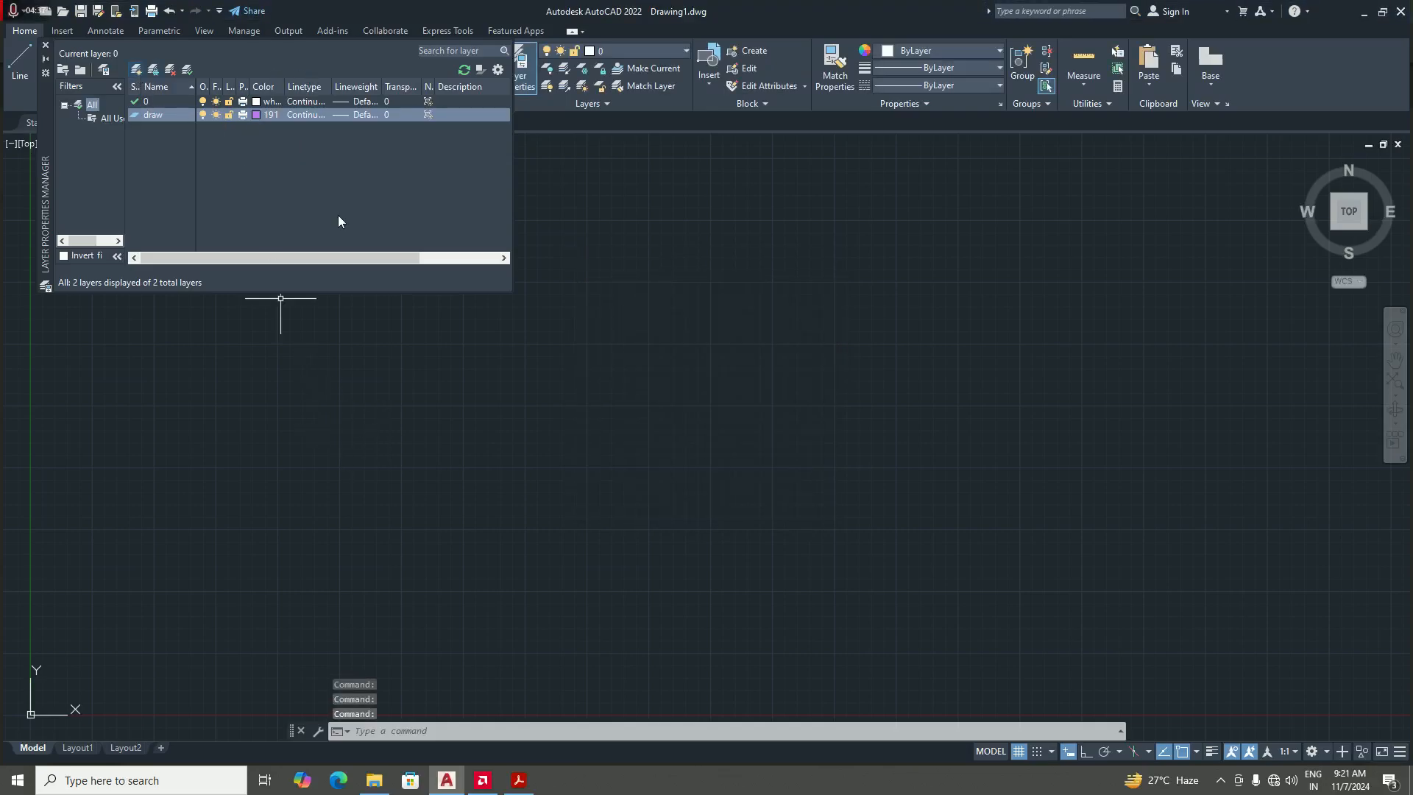
- Create a second layer named text with index color 41 and close the layer properties
{"action": "key", "text": "alt+n"}
{"action": "type", "text": "te"}
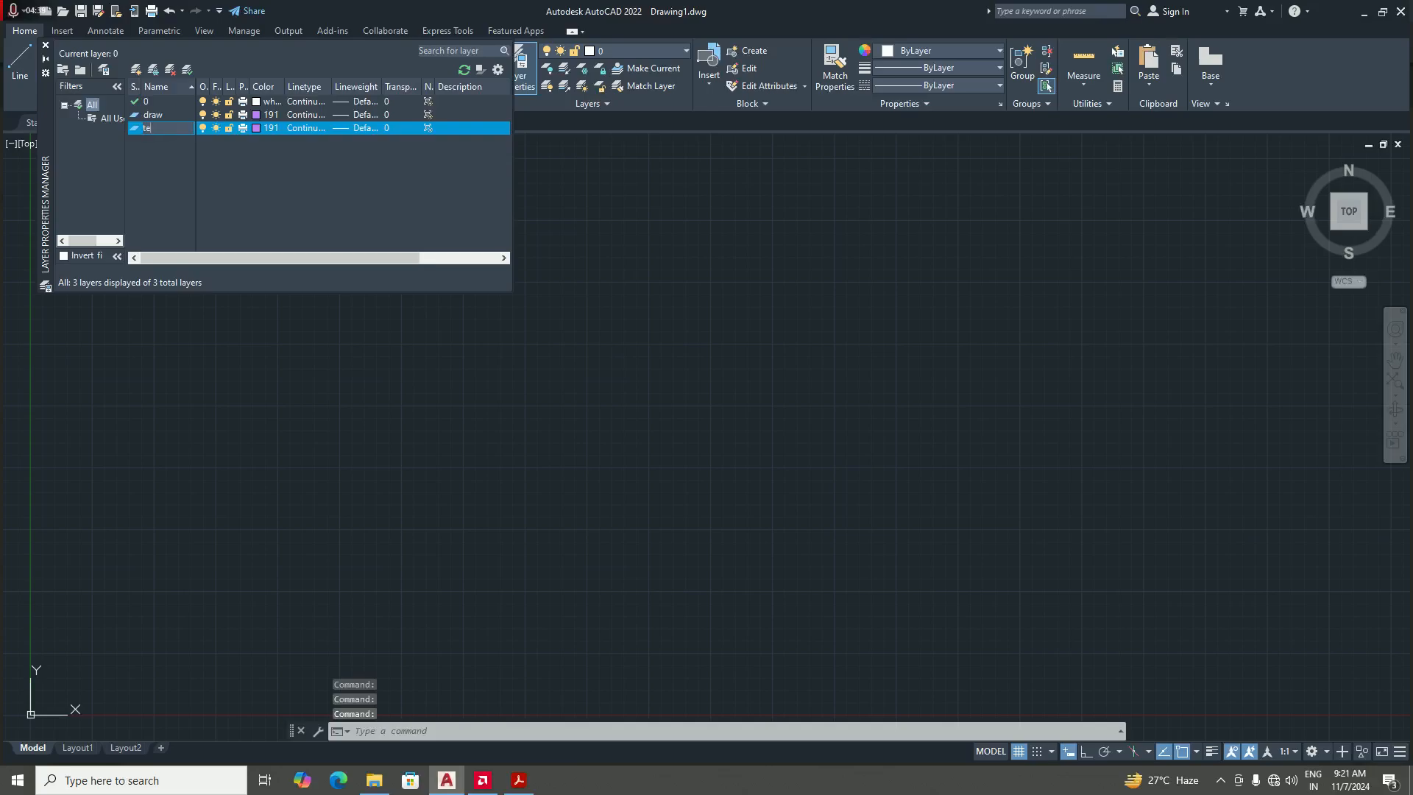
{"action": "type", "text": "xt"}
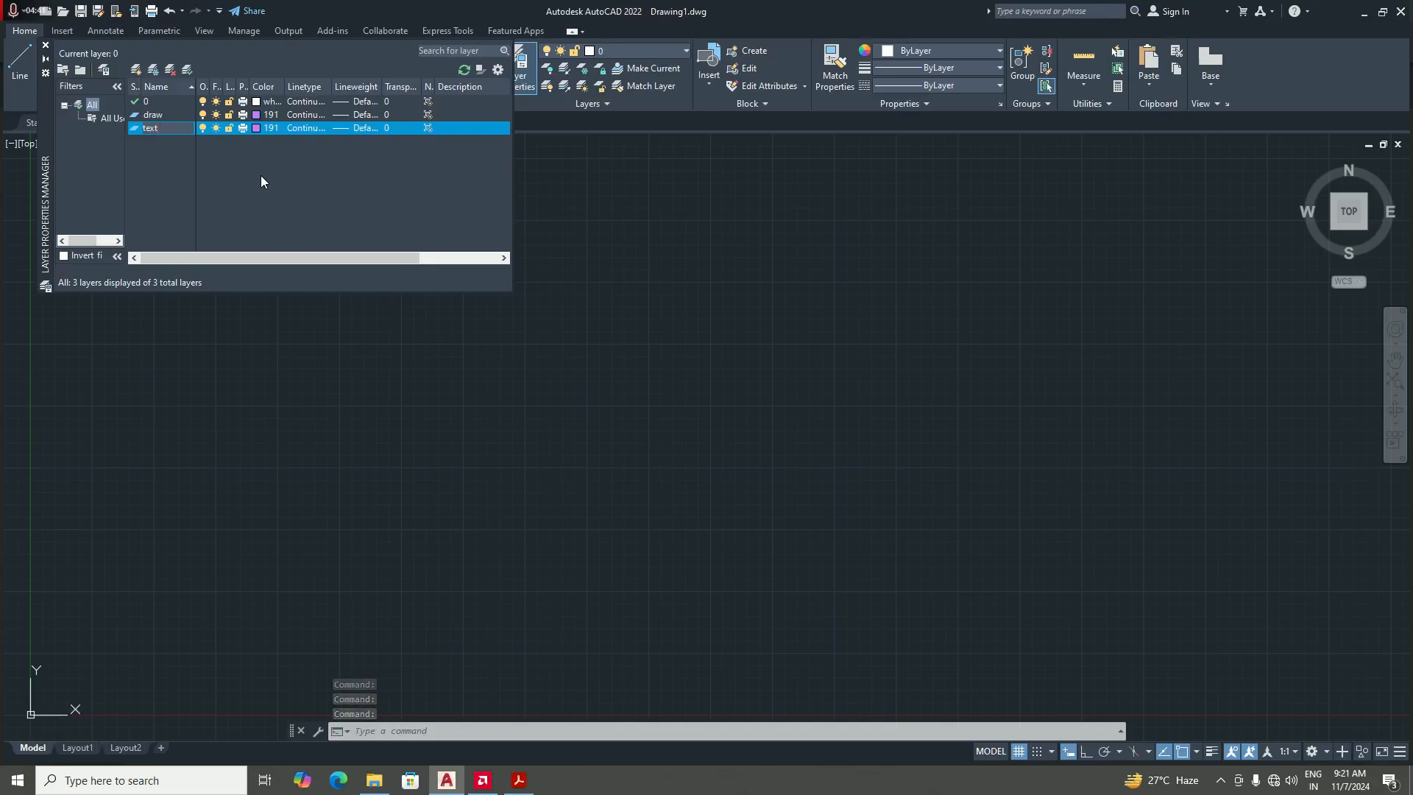
{"action": "key", "text": "Return"}
{"action": "left_click", "coordinate": [256, 128]}
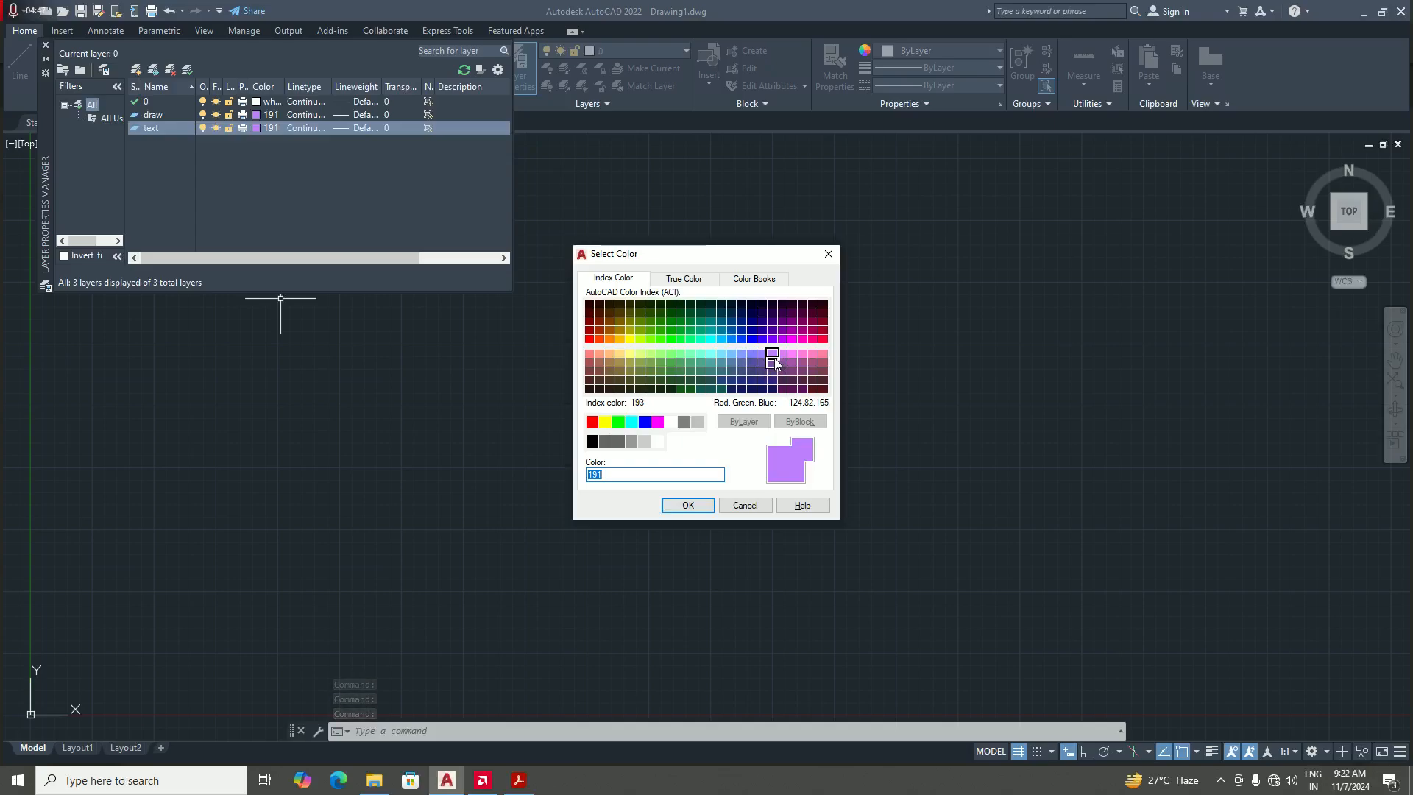
{"action": "left_click", "coordinate": [621, 353]}
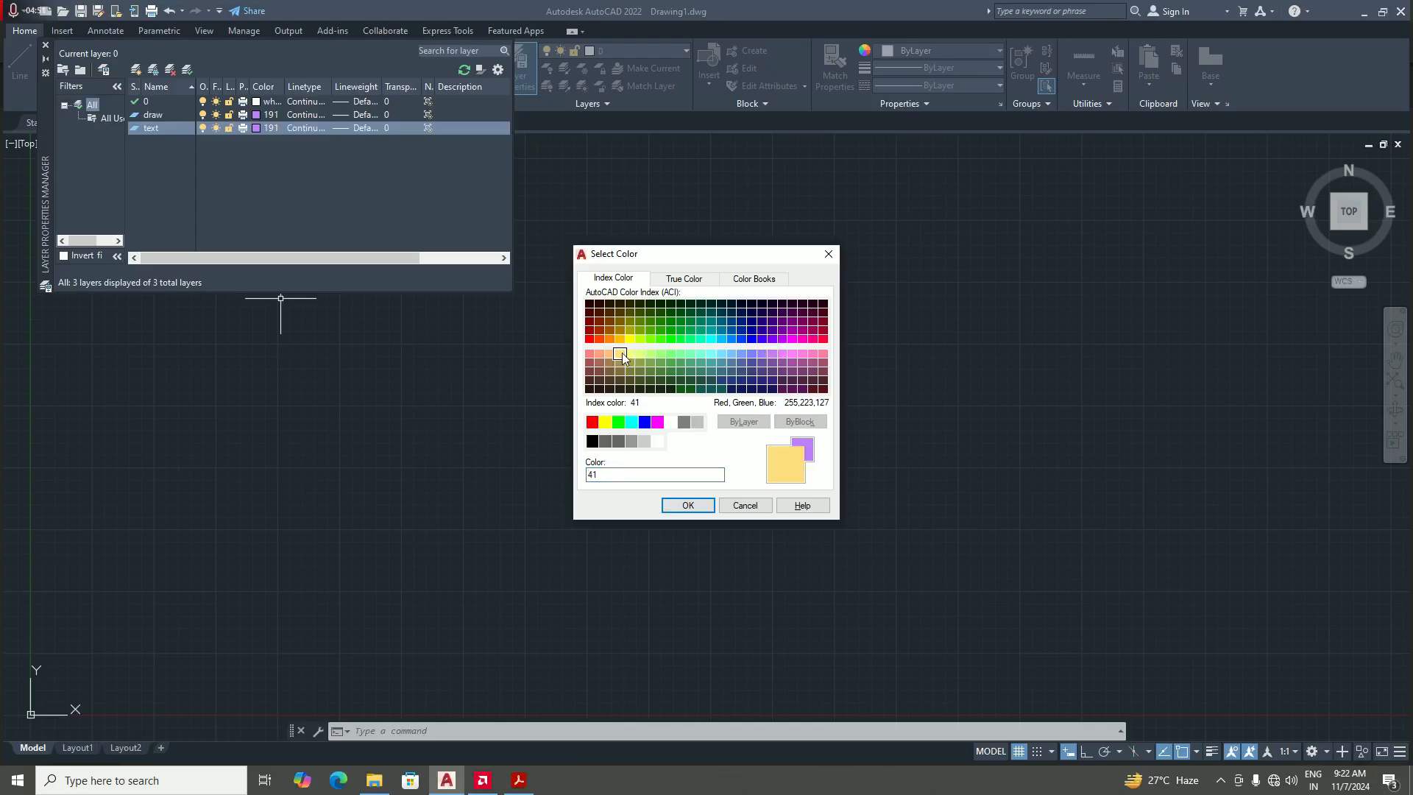
{"action": "left_click", "coordinate": [687, 506]}
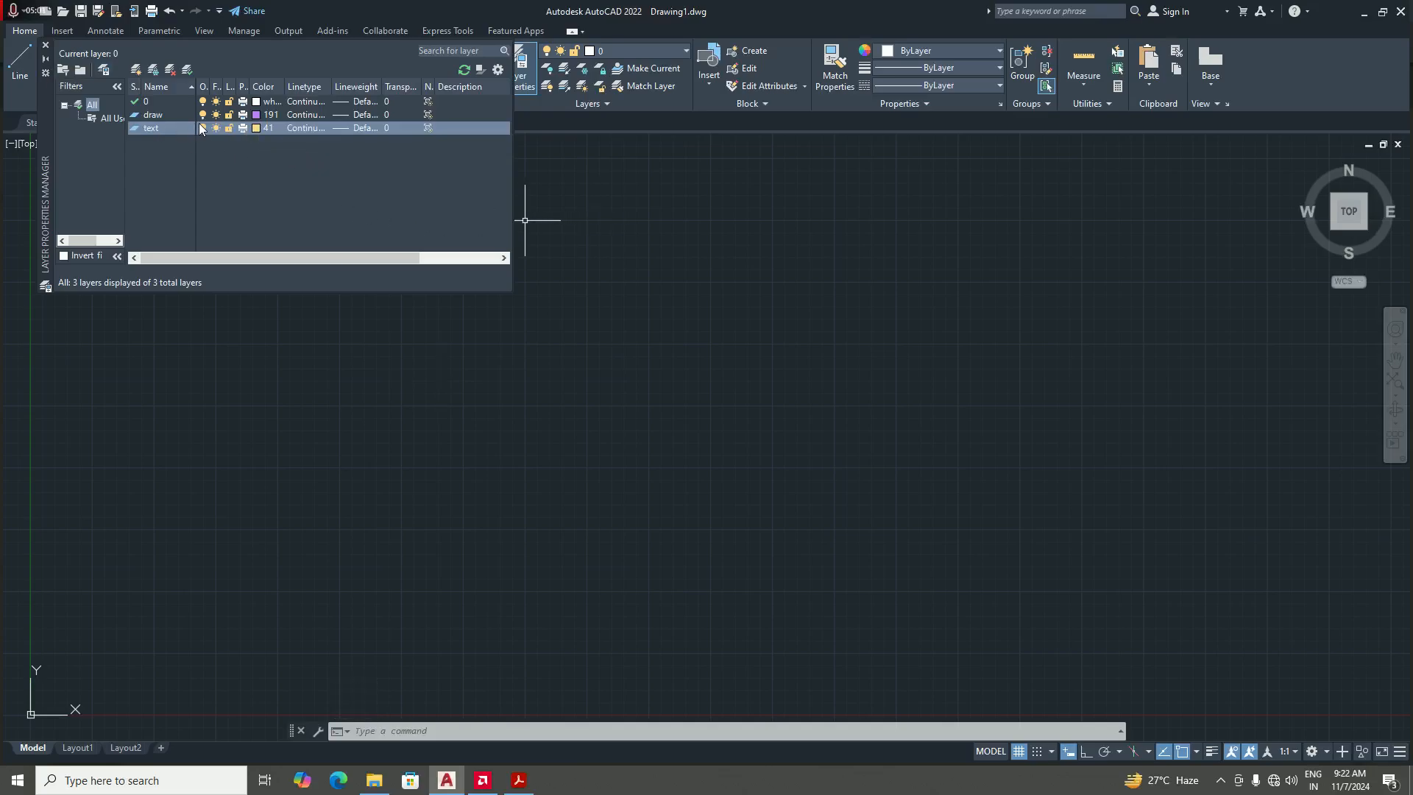
{"action": "left_click", "coordinate": [46, 43]}
- Configure the drawing units to a length precision of 0.0 and an insertion scale in centimeters, checking the PDF drawing meanwhile
{"action": "type", "text": "u"}
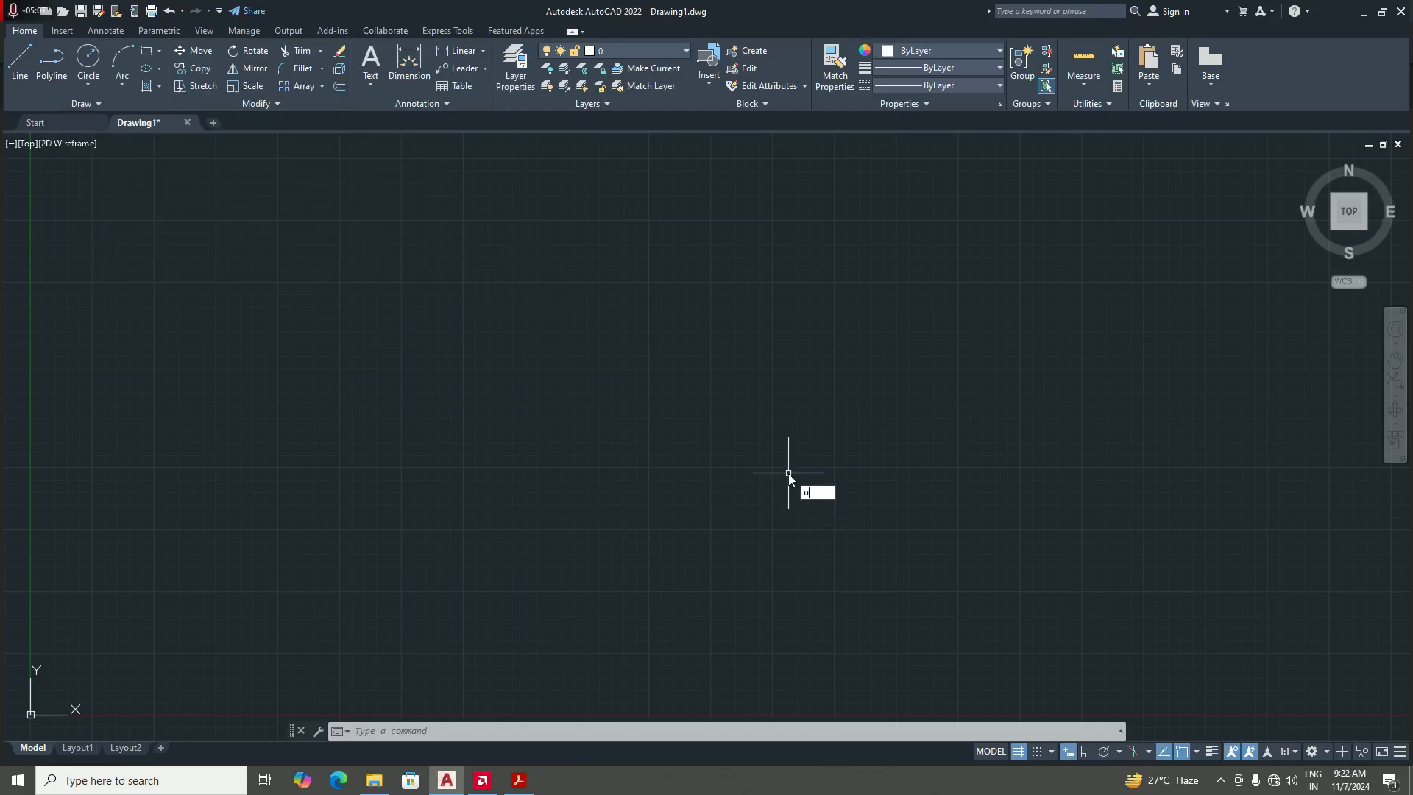
{"action": "type", "text": "n"}
{"action": "key", "text": "Return"}
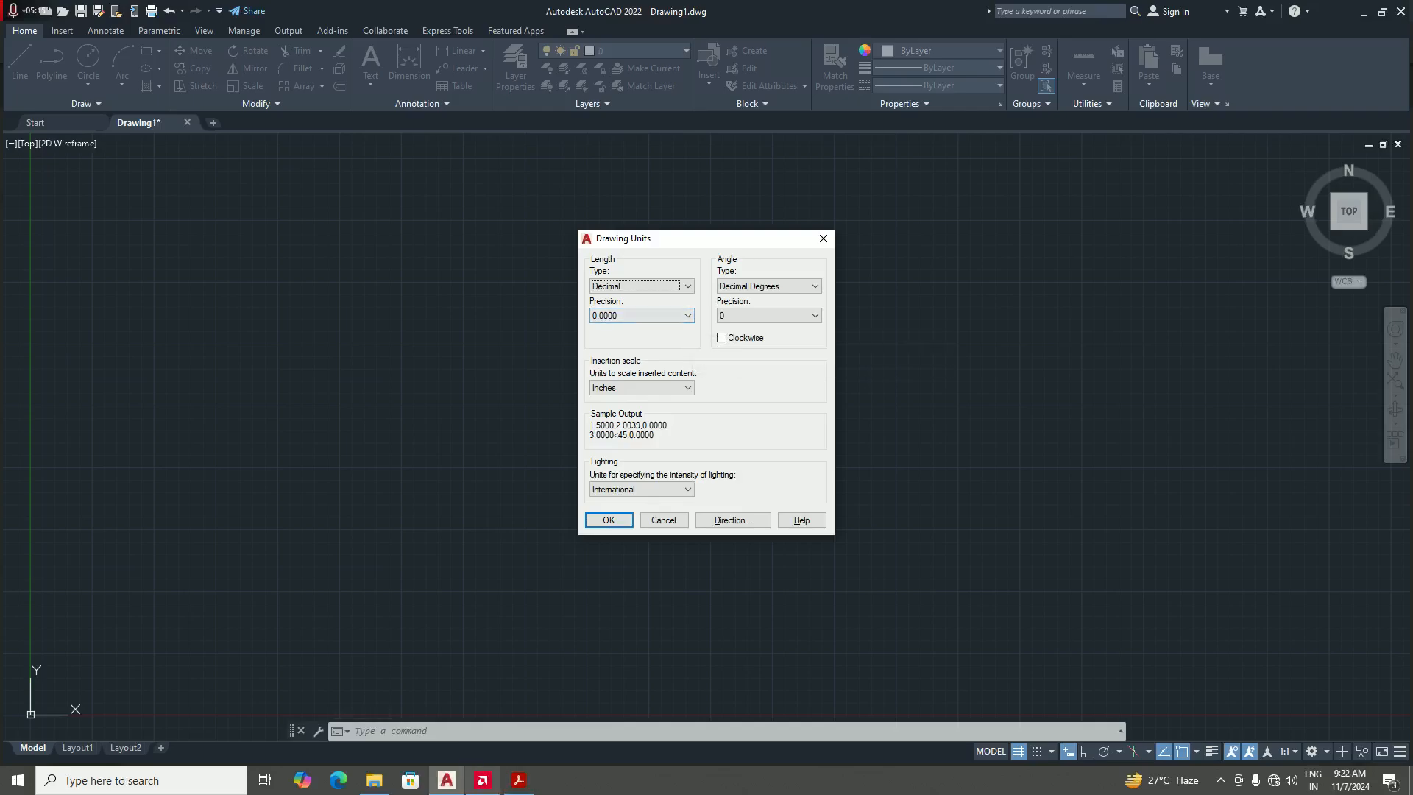
{"action": "left_click", "coordinate": [531, 784]}
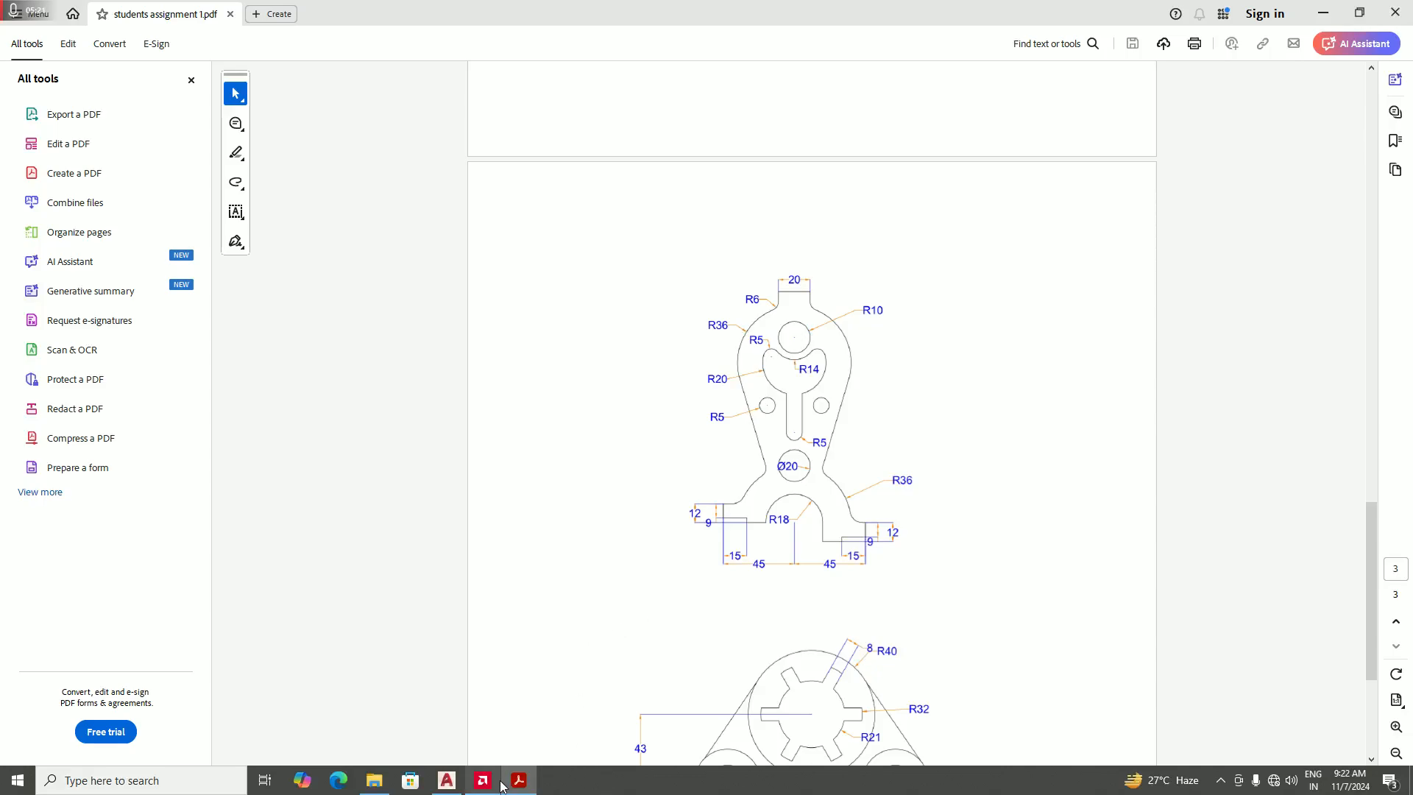
{"action": "left_click", "coordinate": [455, 786]}
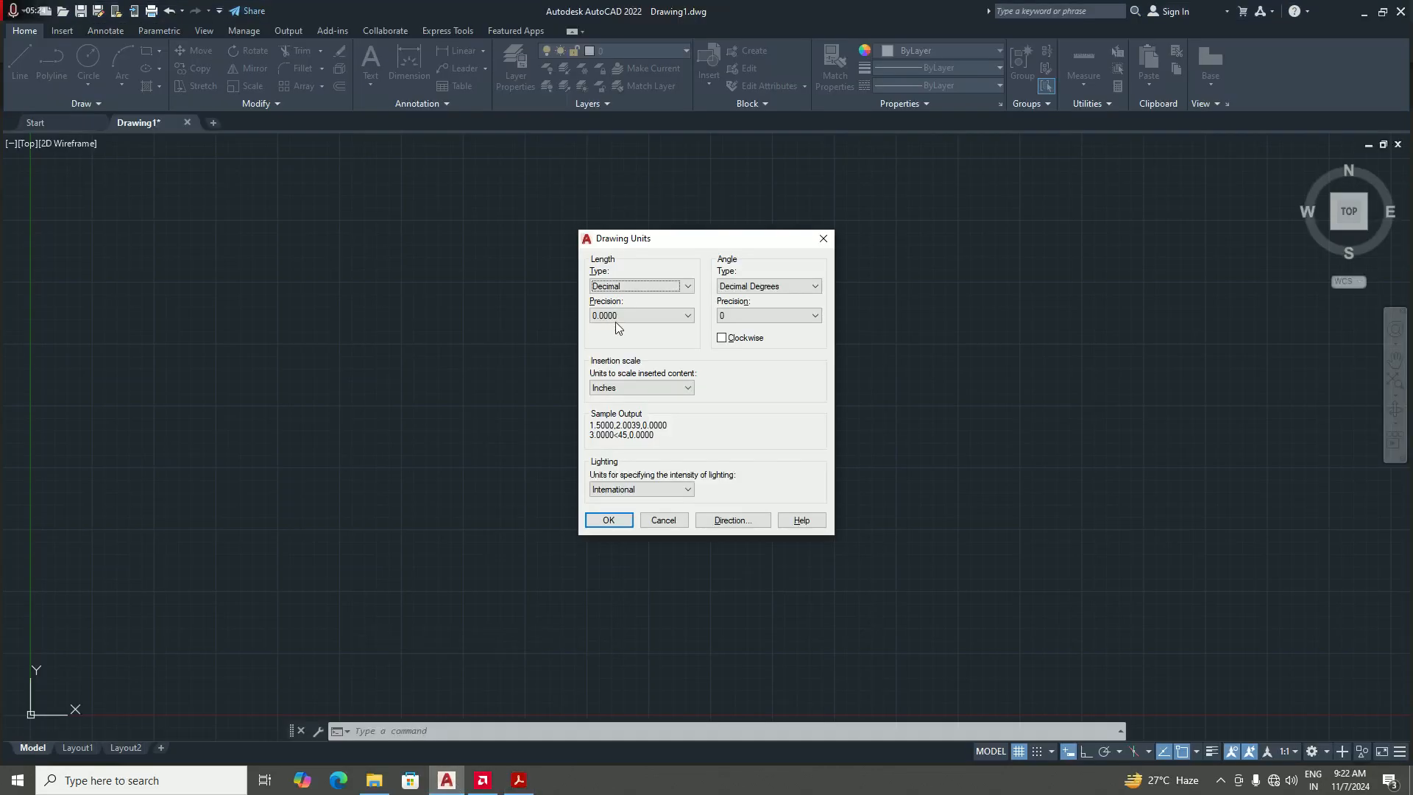
{"action": "left_click", "coordinate": [689, 316]}
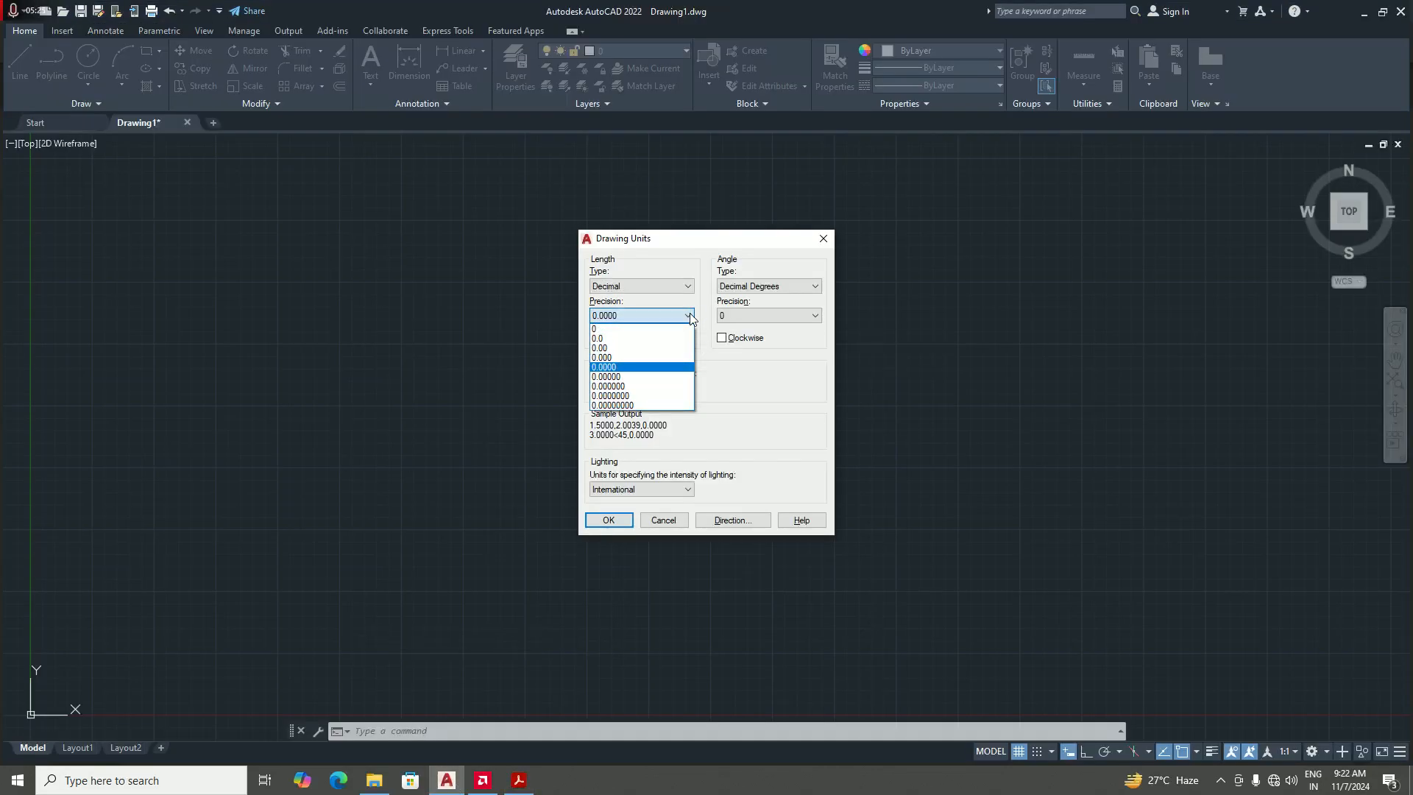
{"action": "left_click", "coordinate": [609, 339]}
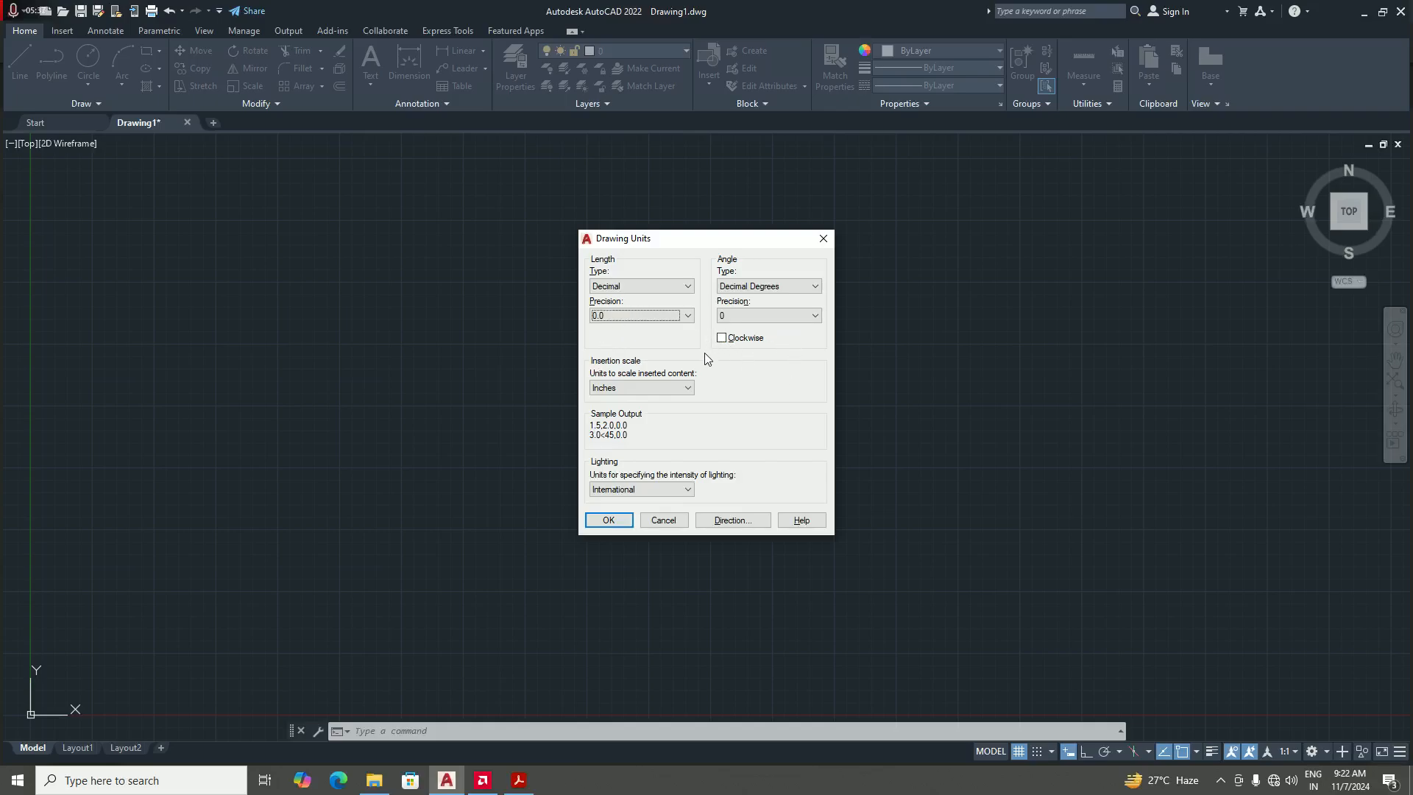
{"action": "left_click", "coordinate": [686, 389]}
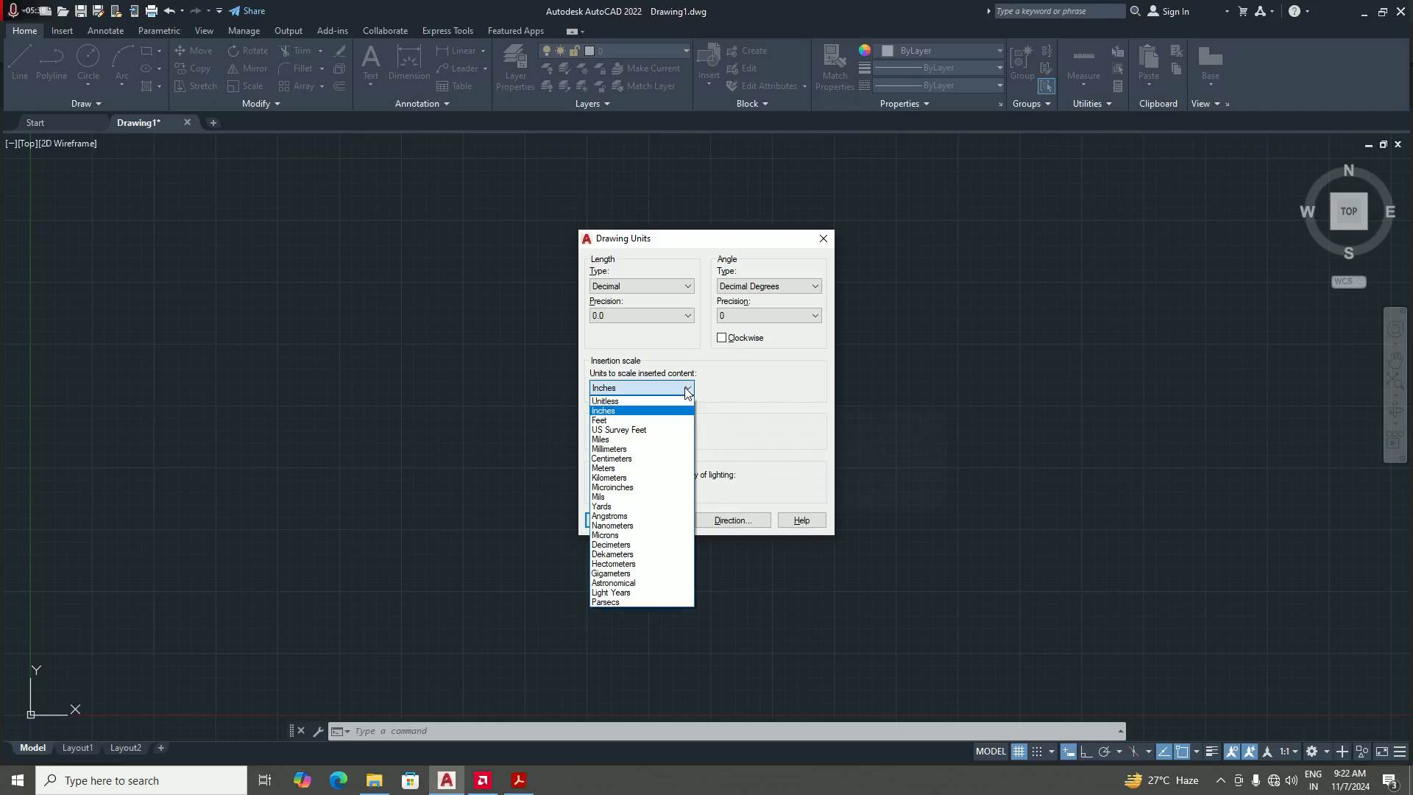
{"action": "left_click", "coordinate": [620, 460]}
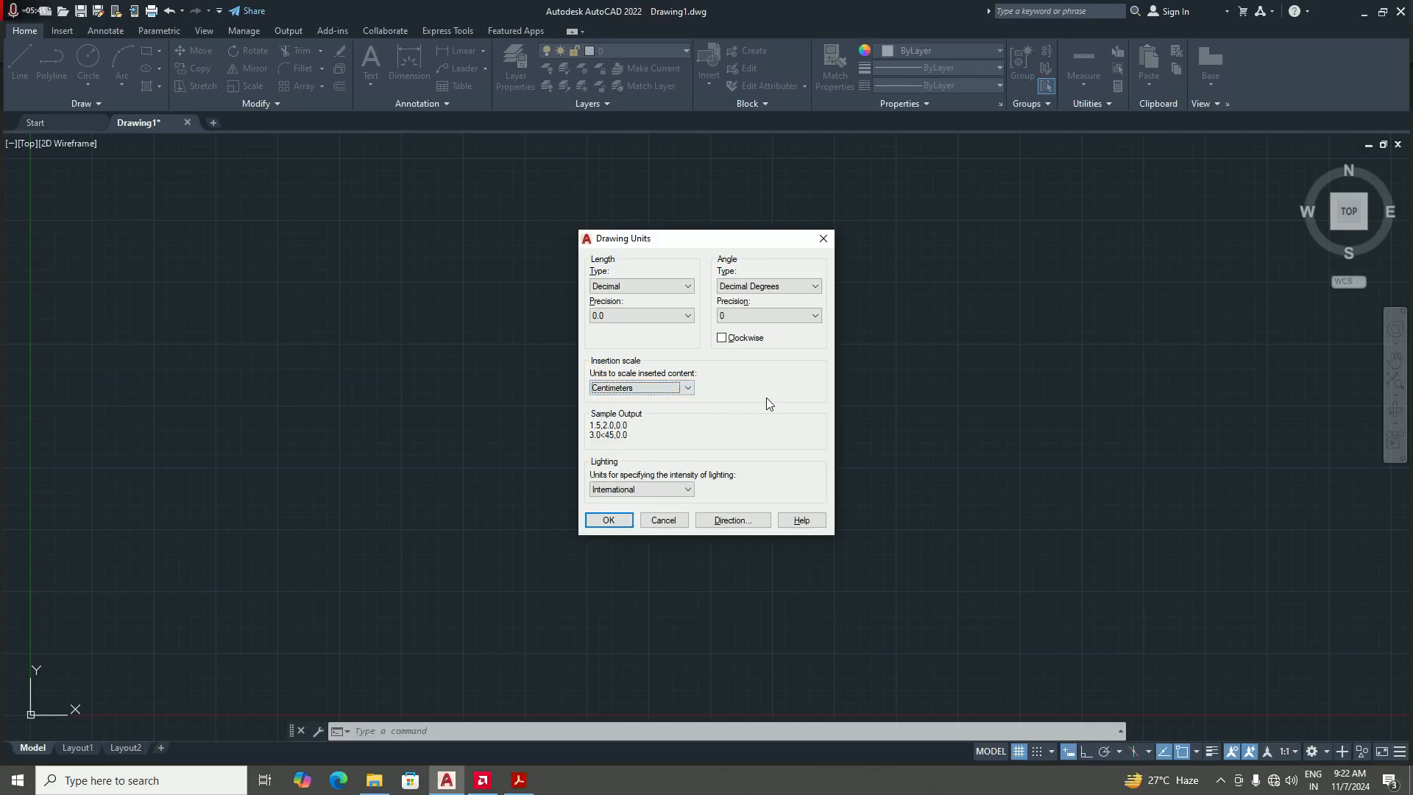
{"action": "left_click", "coordinate": [597, 522]}
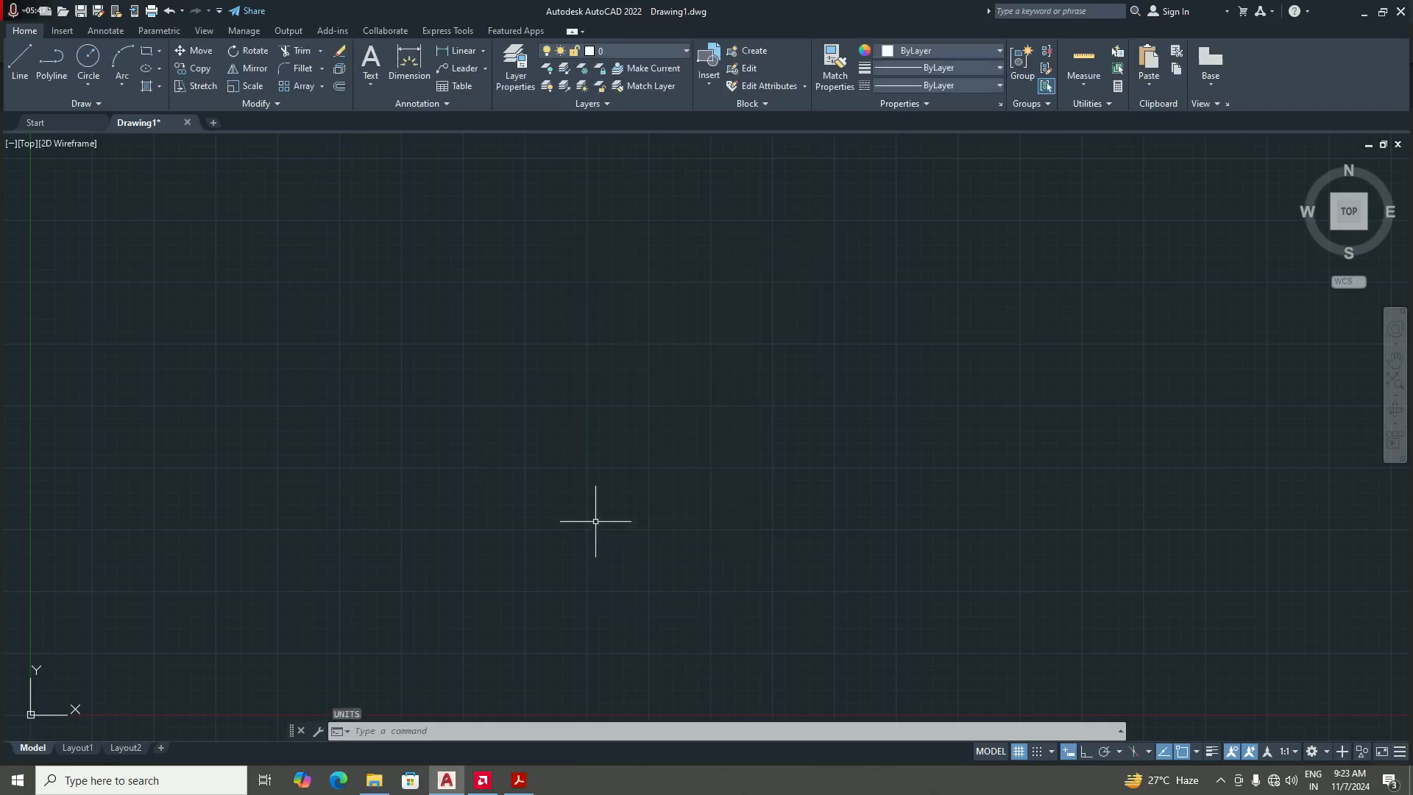
- Open the Standard dimension style for modification and replace its text height
{"action": "type", "text": "D"}
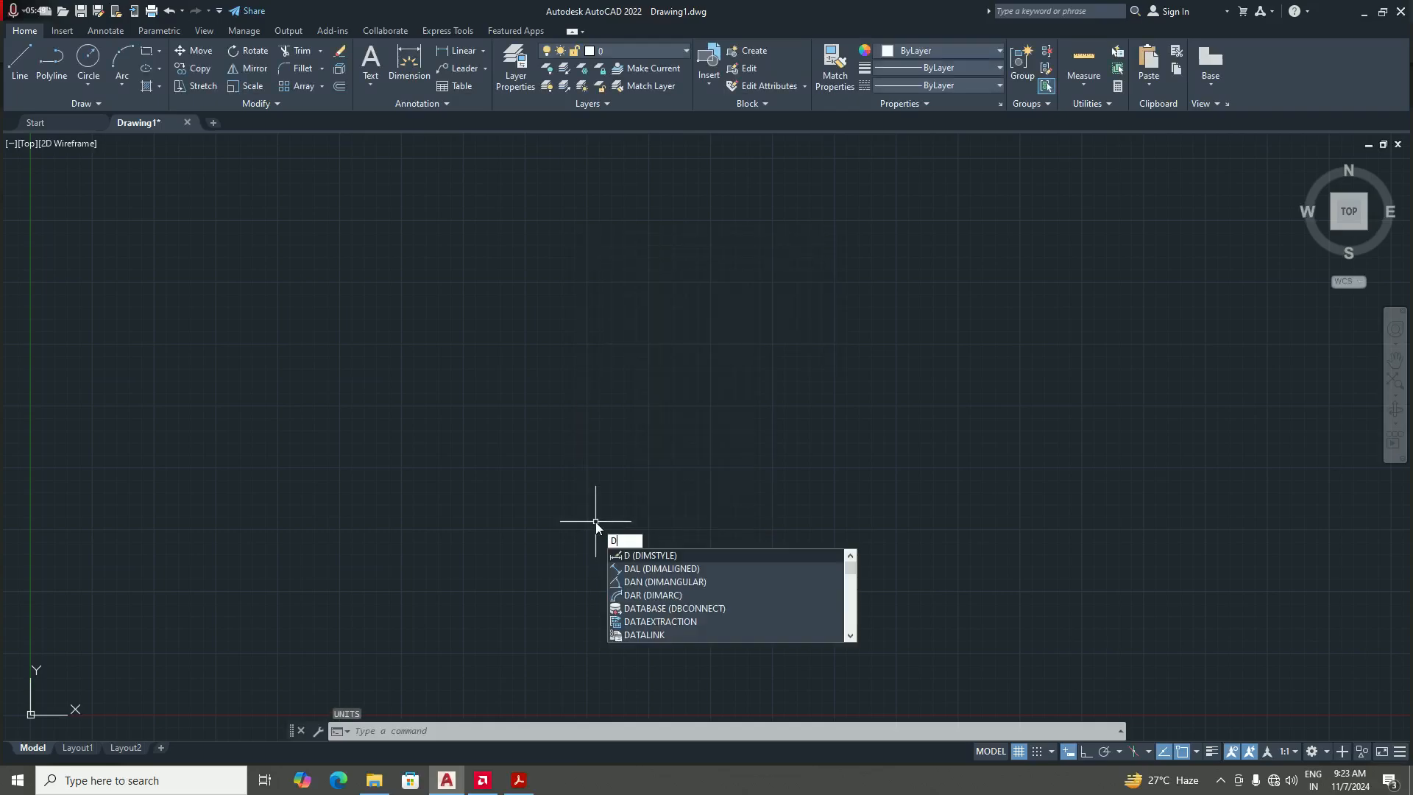
{"action": "key", "text": "Return"}
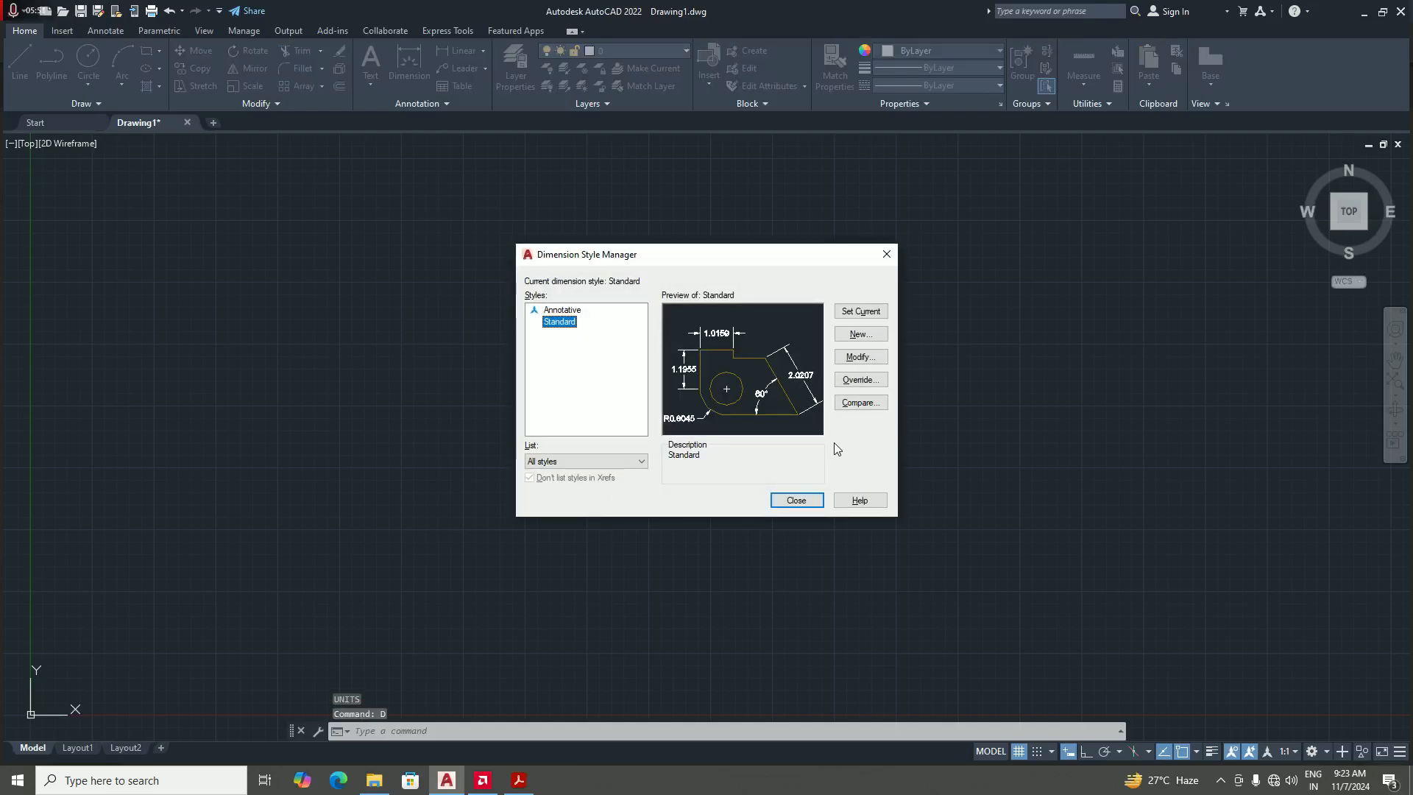
{"action": "left_click", "coordinate": [853, 357]}
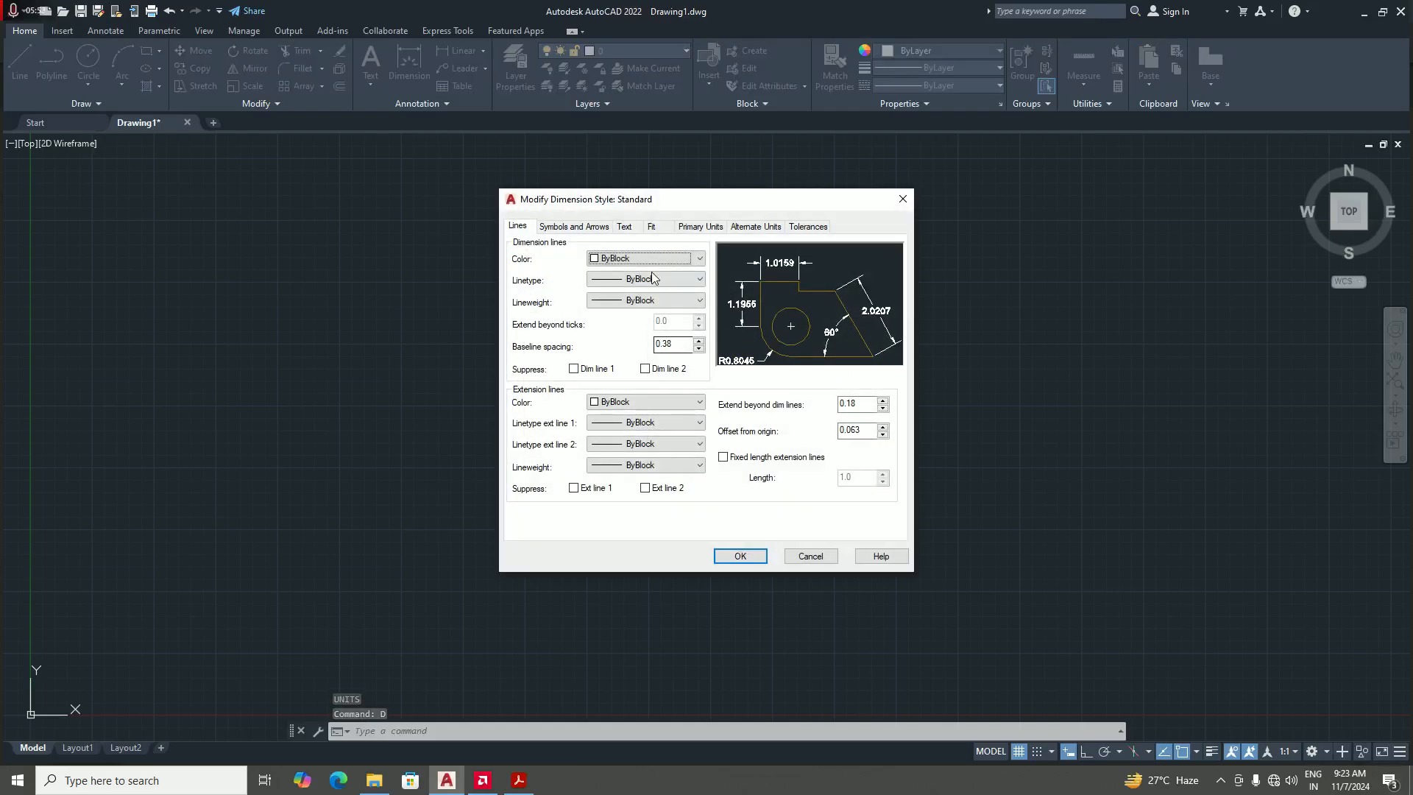
{"action": "left_click", "coordinate": [630, 225]}
{"action": "left_click", "coordinate": [681, 330]}
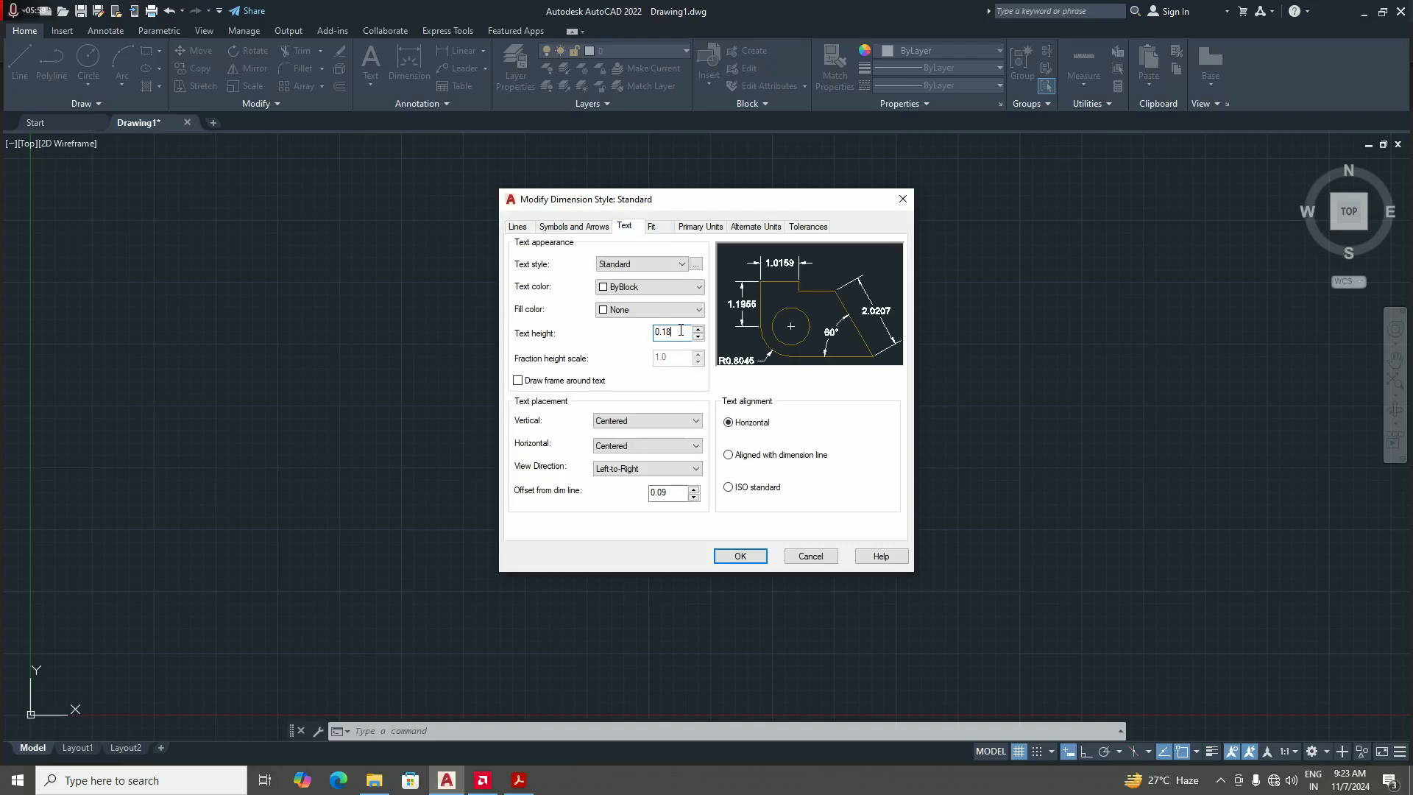
{"action": "key", "text": "BackSpace"}
{"action": "key", "text": "BackSpace"}
{"action": "key", "text": "BackSpace"}
{"action": "key", "text": "BackSpace"}
- Set the Standard dimension style's arrow size to 3.0 and its center marks to None
{"action": "left_click", "coordinate": [572, 227]}
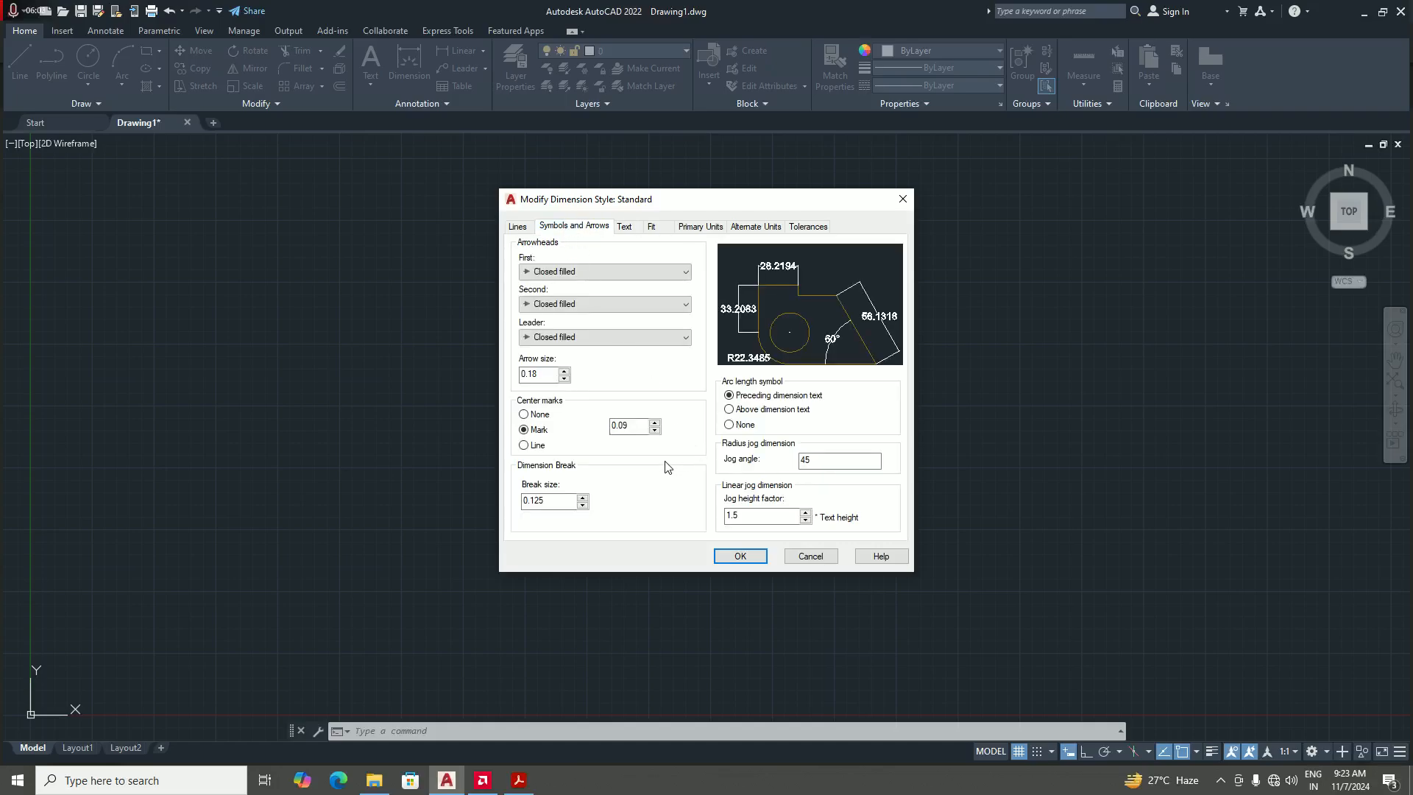
{"action": "double_click", "coordinate": [550, 375]}
{"action": "key", "text": "BackSpace"}
{"action": "key", "text": "Tab"}
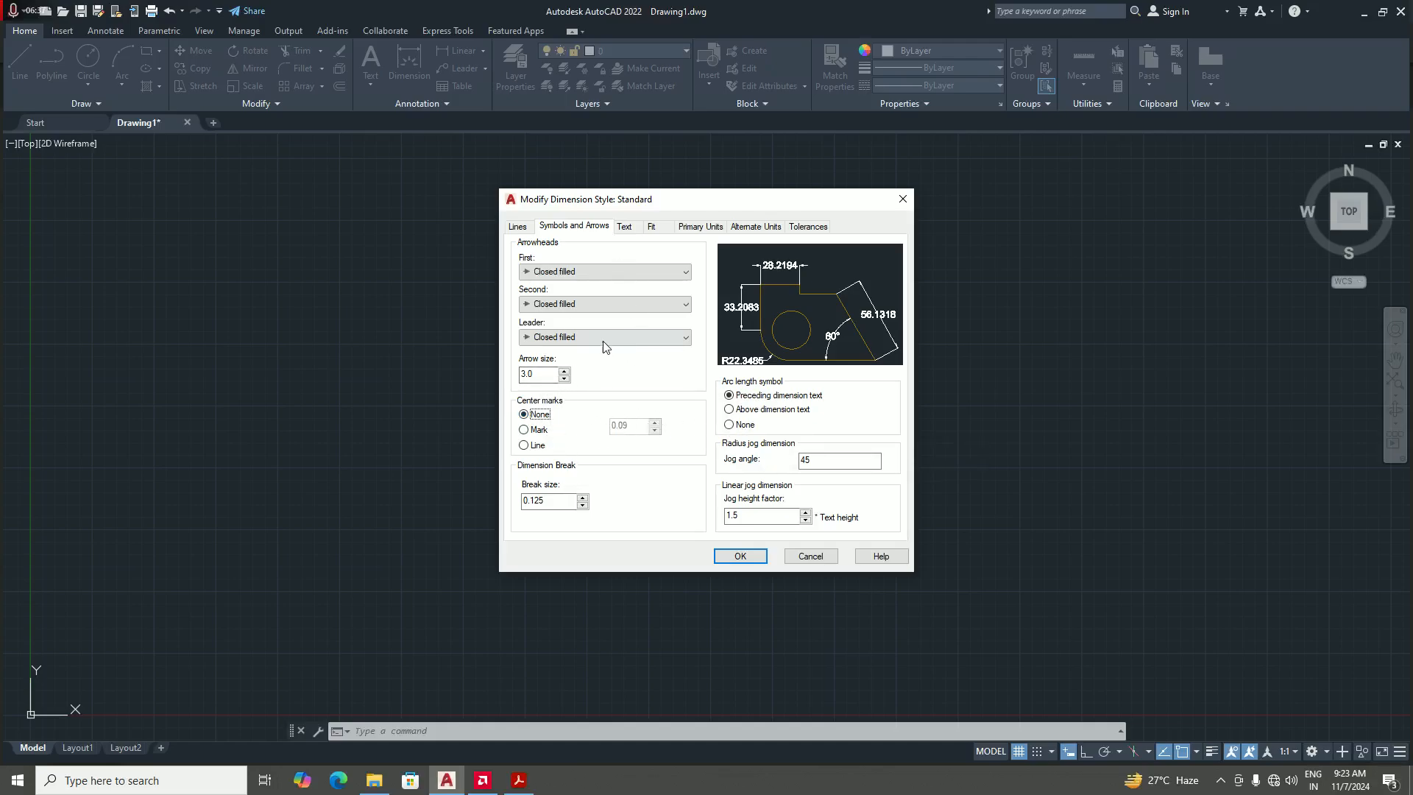
- Set the dimension line color to ByLayer and the extension line color to Blue
{"action": "left_click", "coordinate": [520, 227]}
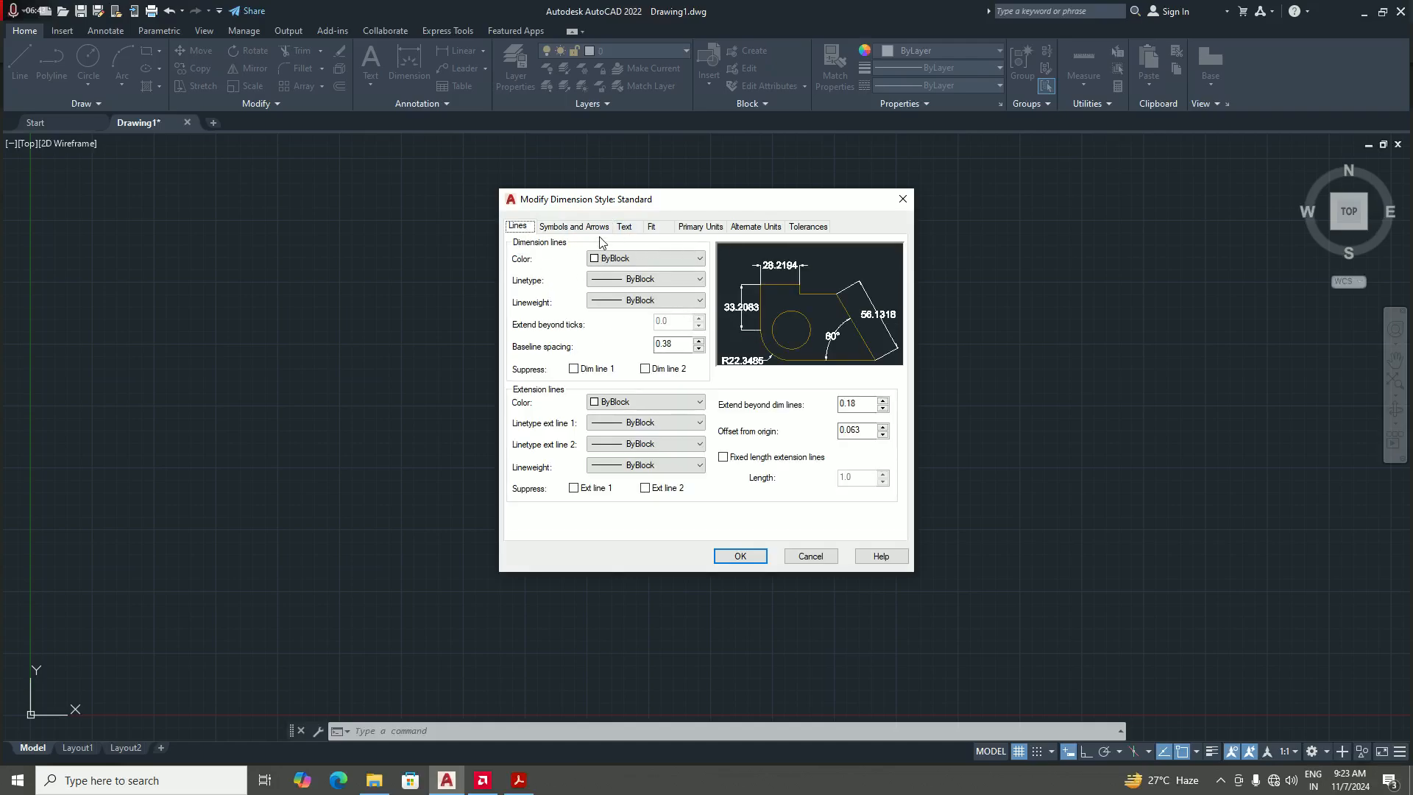
{"action": "left_click", "coordinate": [699, 260]}
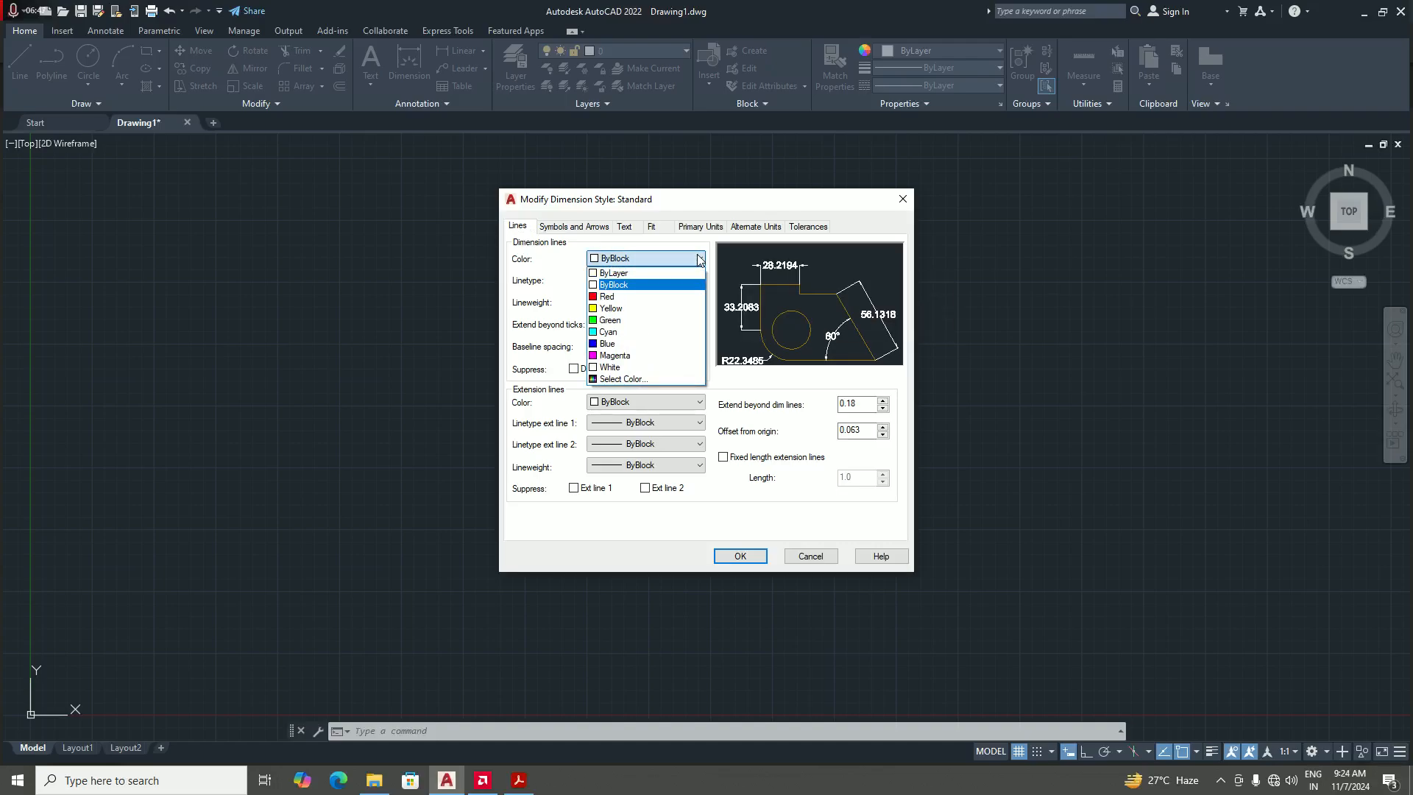
{"action": "left_click", "coordinate": [699, 259]}
{"action": "left_click", "coordinate": [699, 259]}
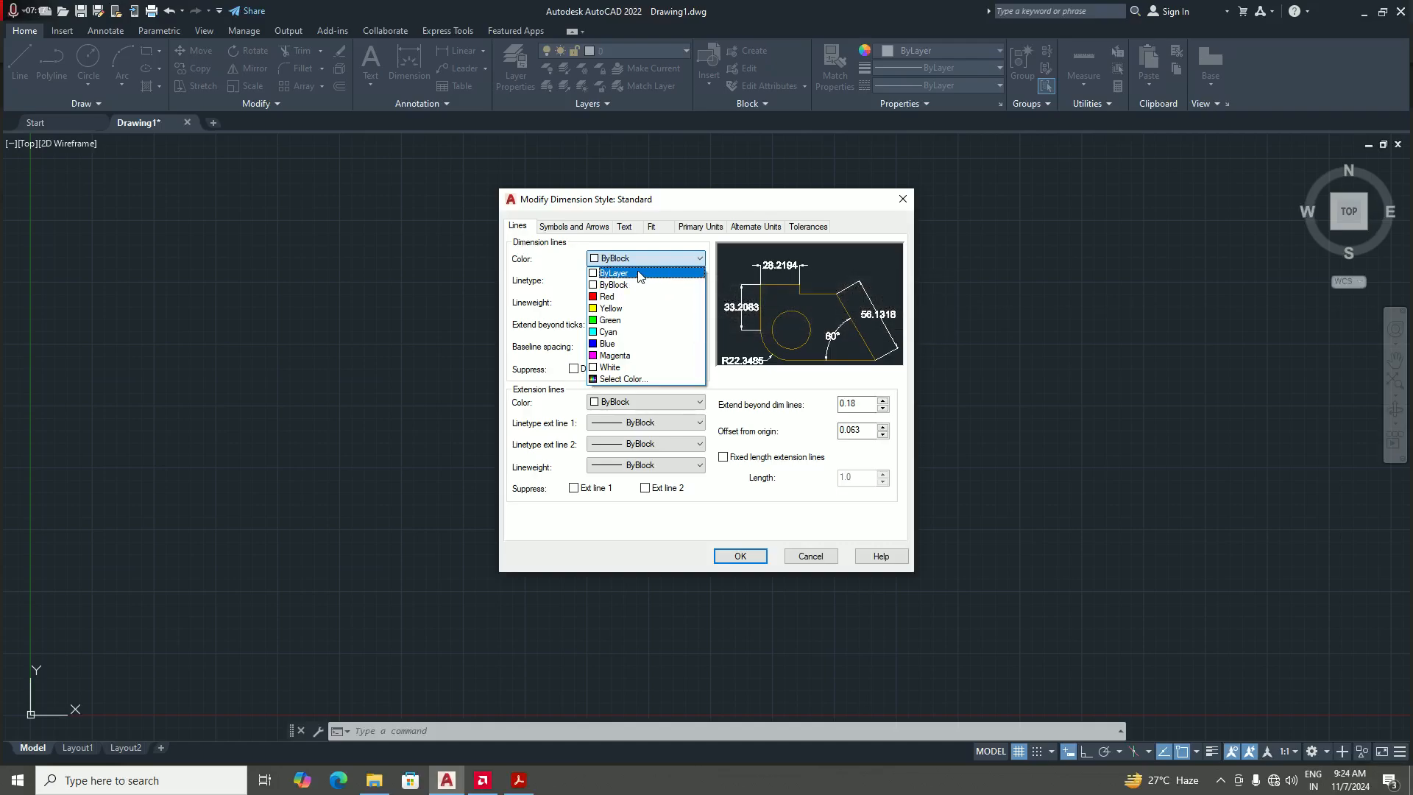
{"action": "left_click", "coordinate": [614, 272]}
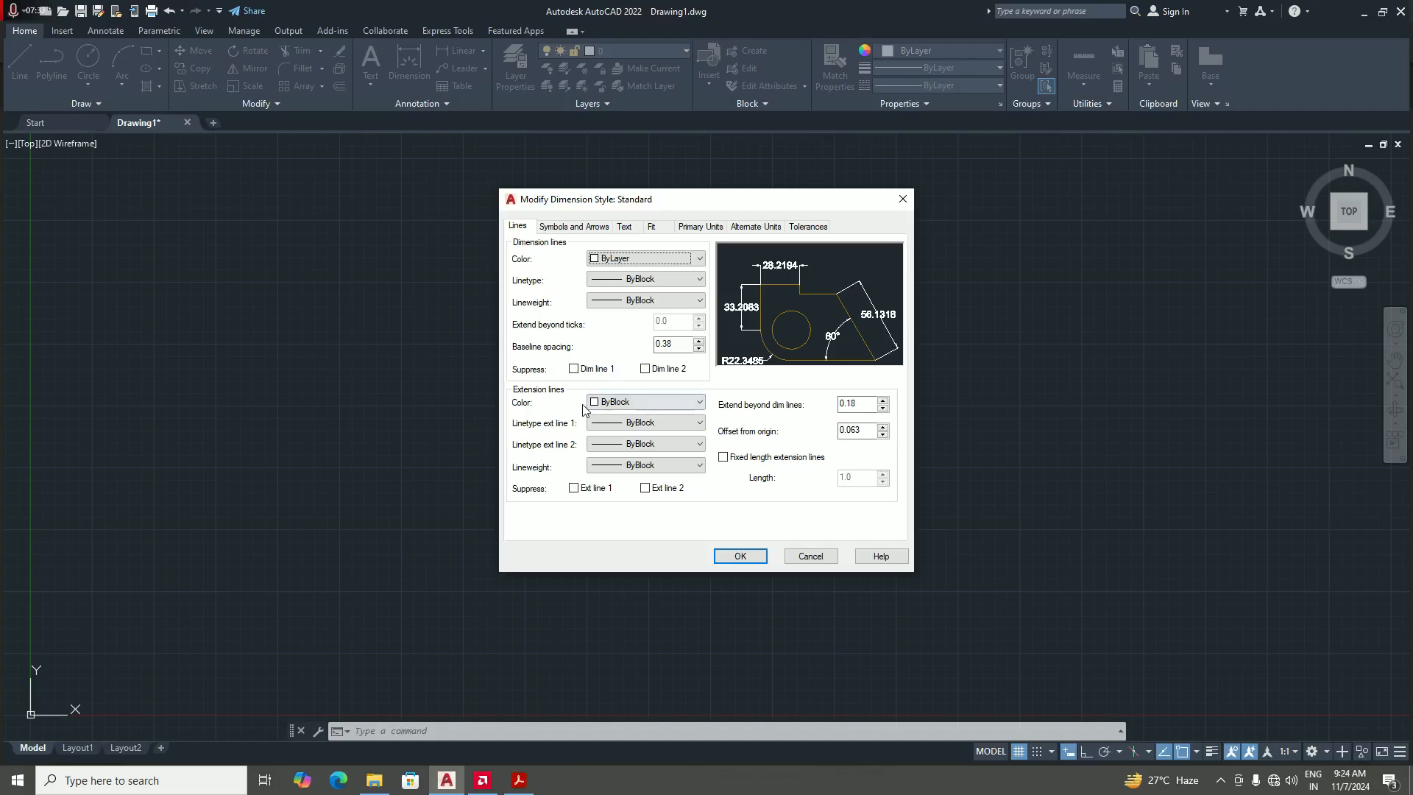
{"action": "left_click", "coordinate": [696, 403]}
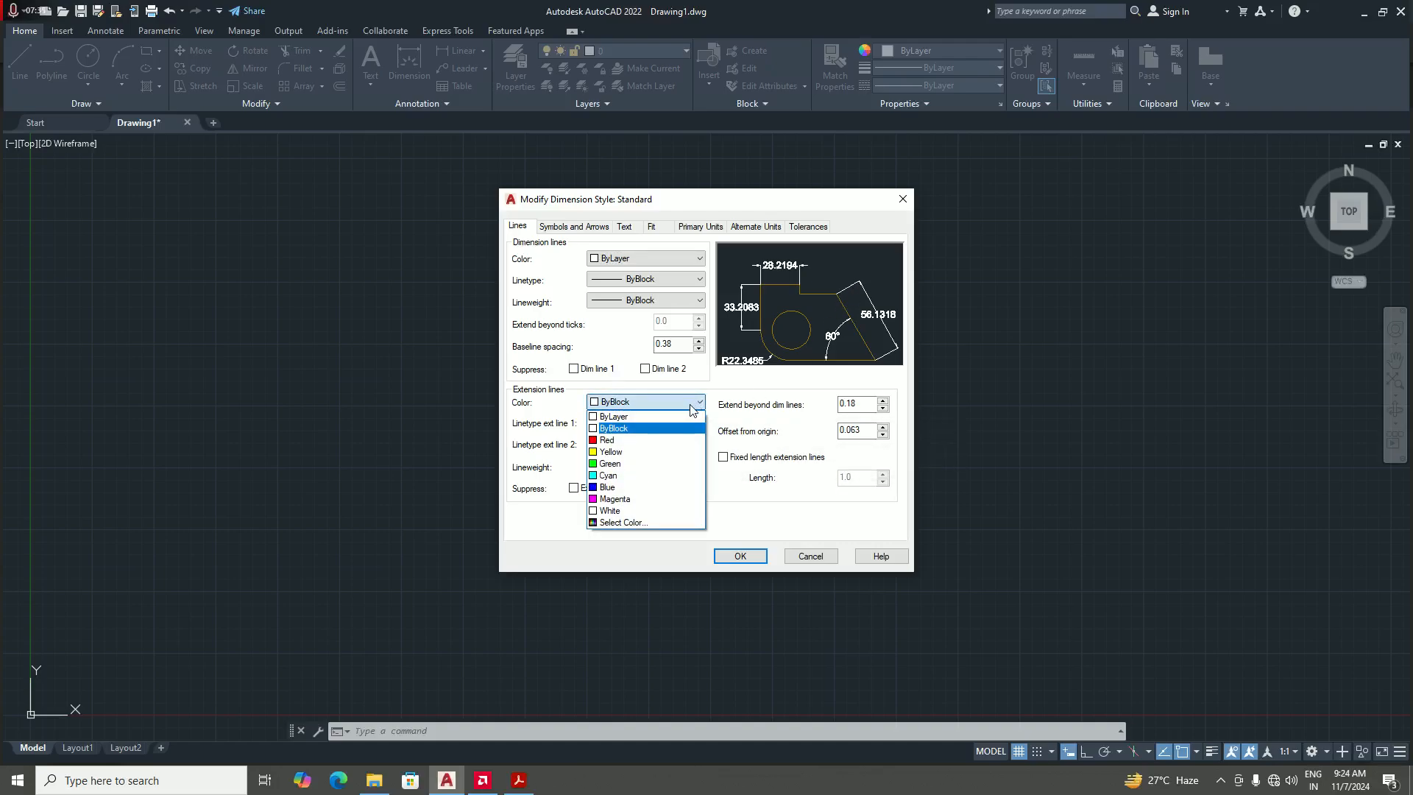
{"action": "left_click", "coordinate": [616, 487]}
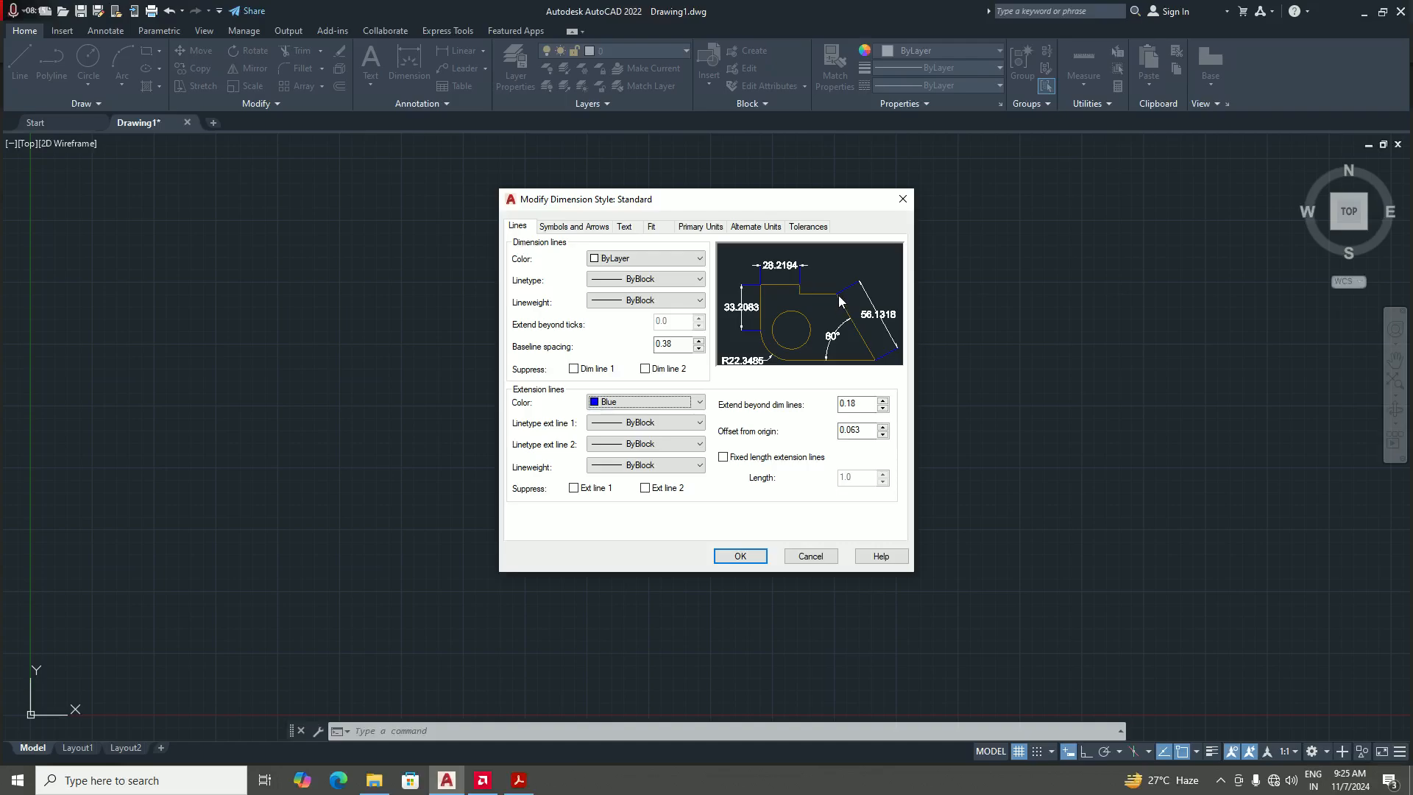
- Set the extension lines' offset from origin to 2, then save the dimension style and close the style manager
{"action": "left_click", "coordinate": [865, 431]}
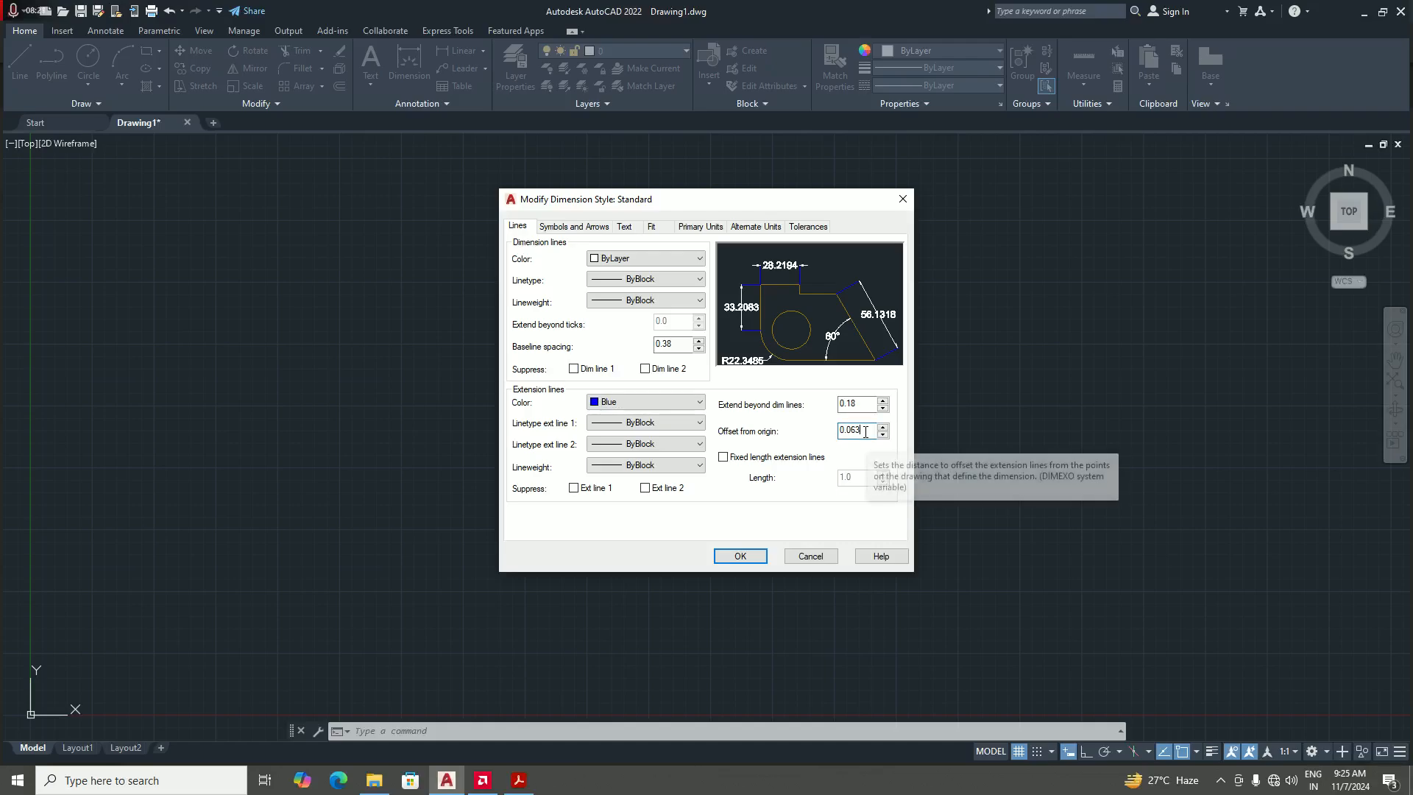
{"action": "key", "text": "BackSpace"}
{"action": "key", "text": "BackSpace"}
{"action": "key", "text": "BackSpace"}
{"action": "key", "text": "BackSpace"}
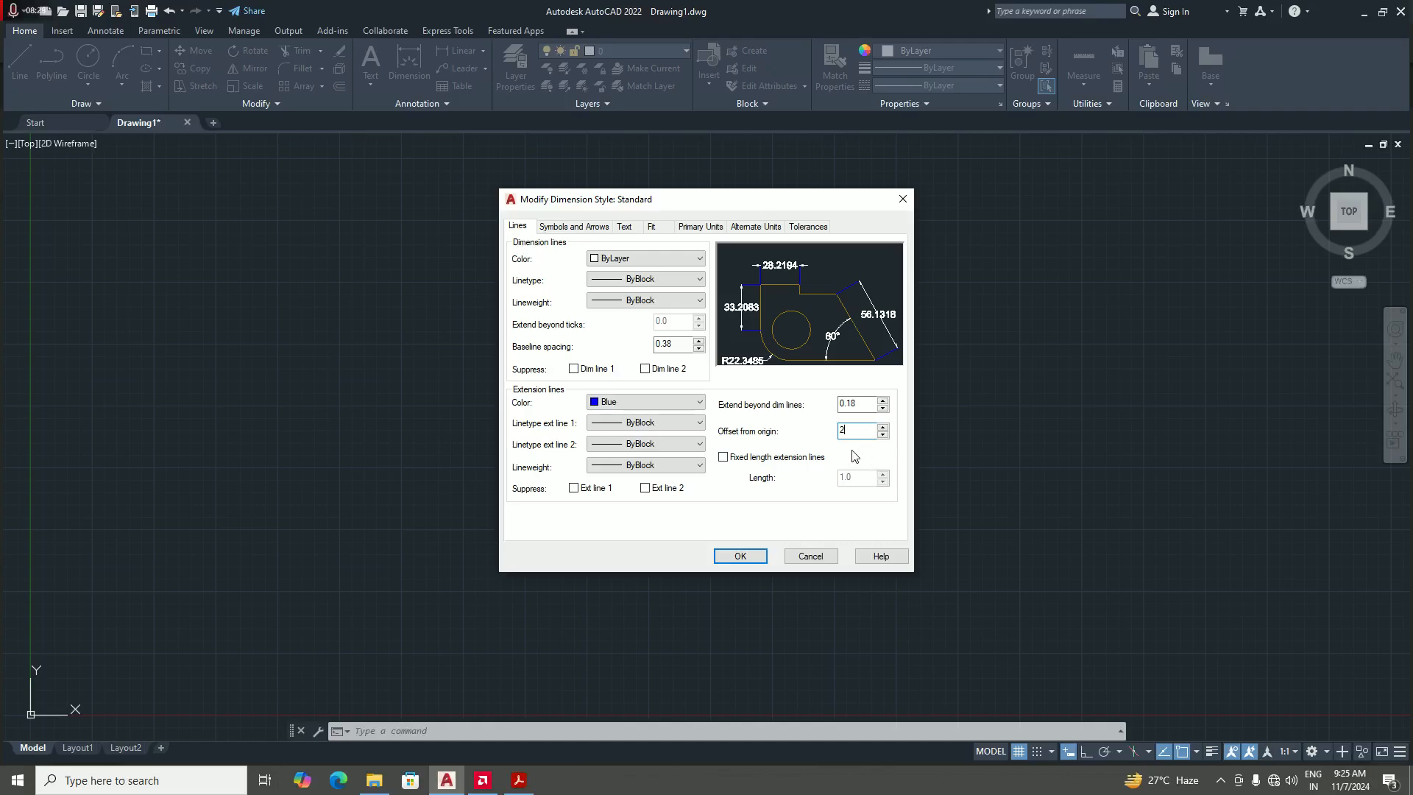
{"action": "key", "text": "Tab"}
{"action": "left_click", "coordinate": [743, 557]}
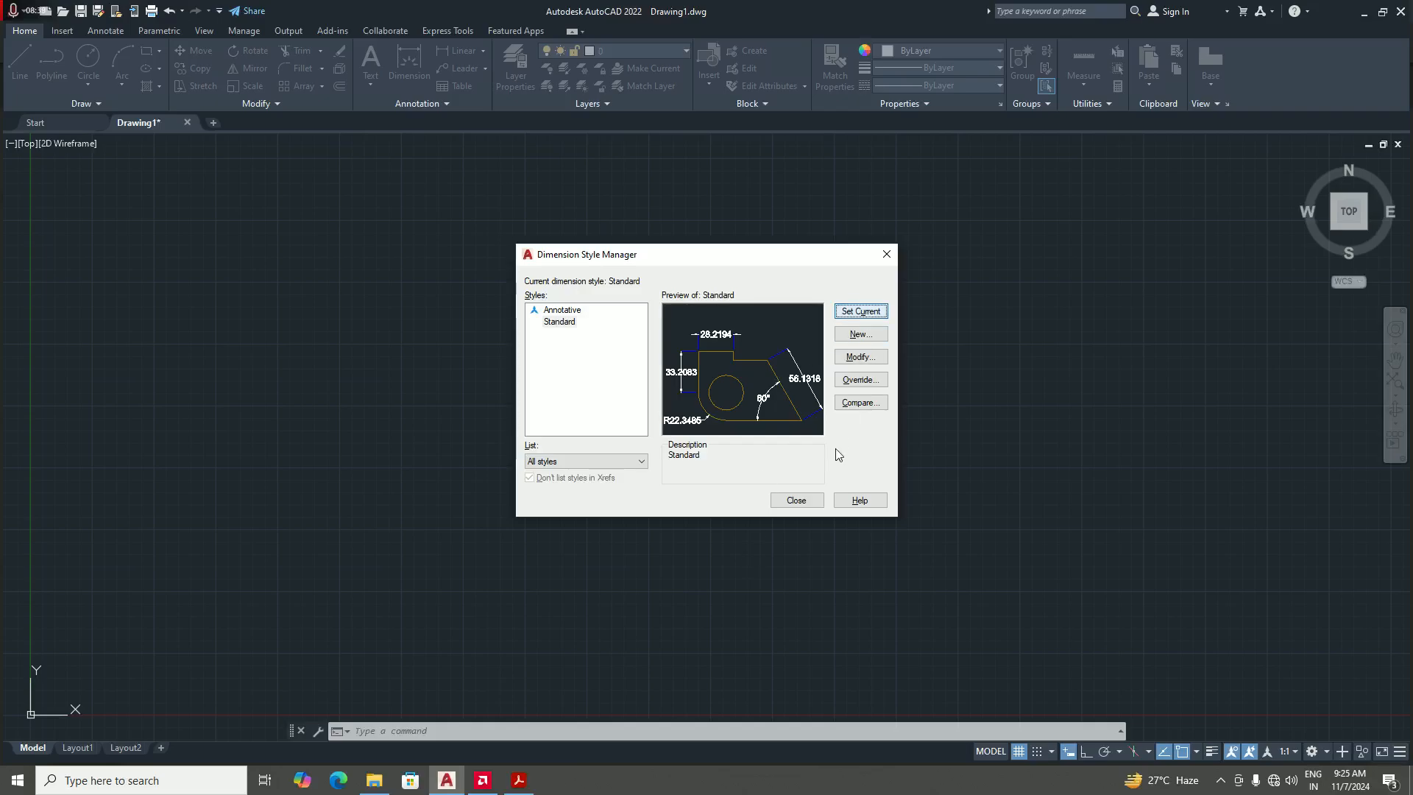
{"action": "left_click", "coordinate": [796, 501]}
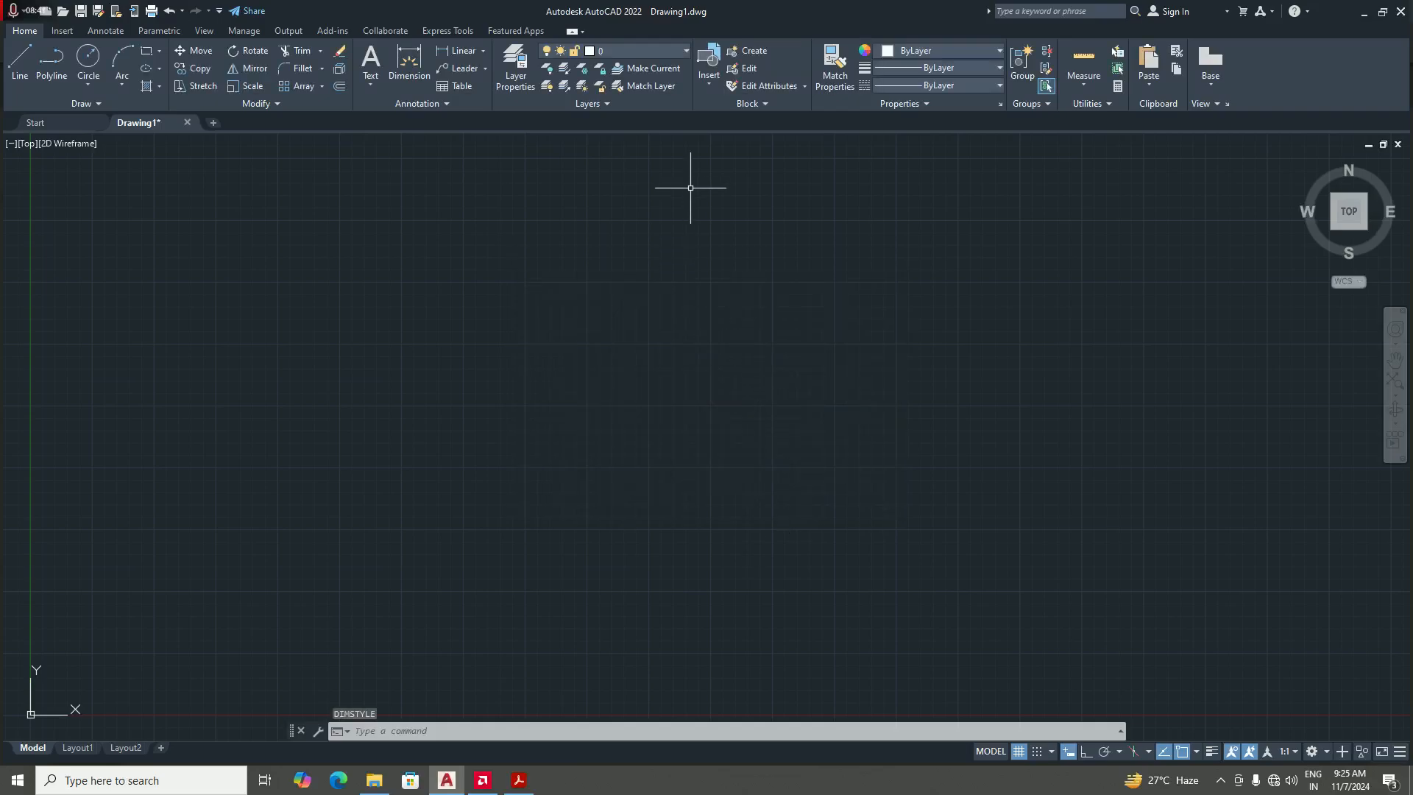
- Make the draw layer current and switch to the students assignment 1 PDF to study the bracket's dimensions
{"action": "left_click", "coordinate": [654, 50]}
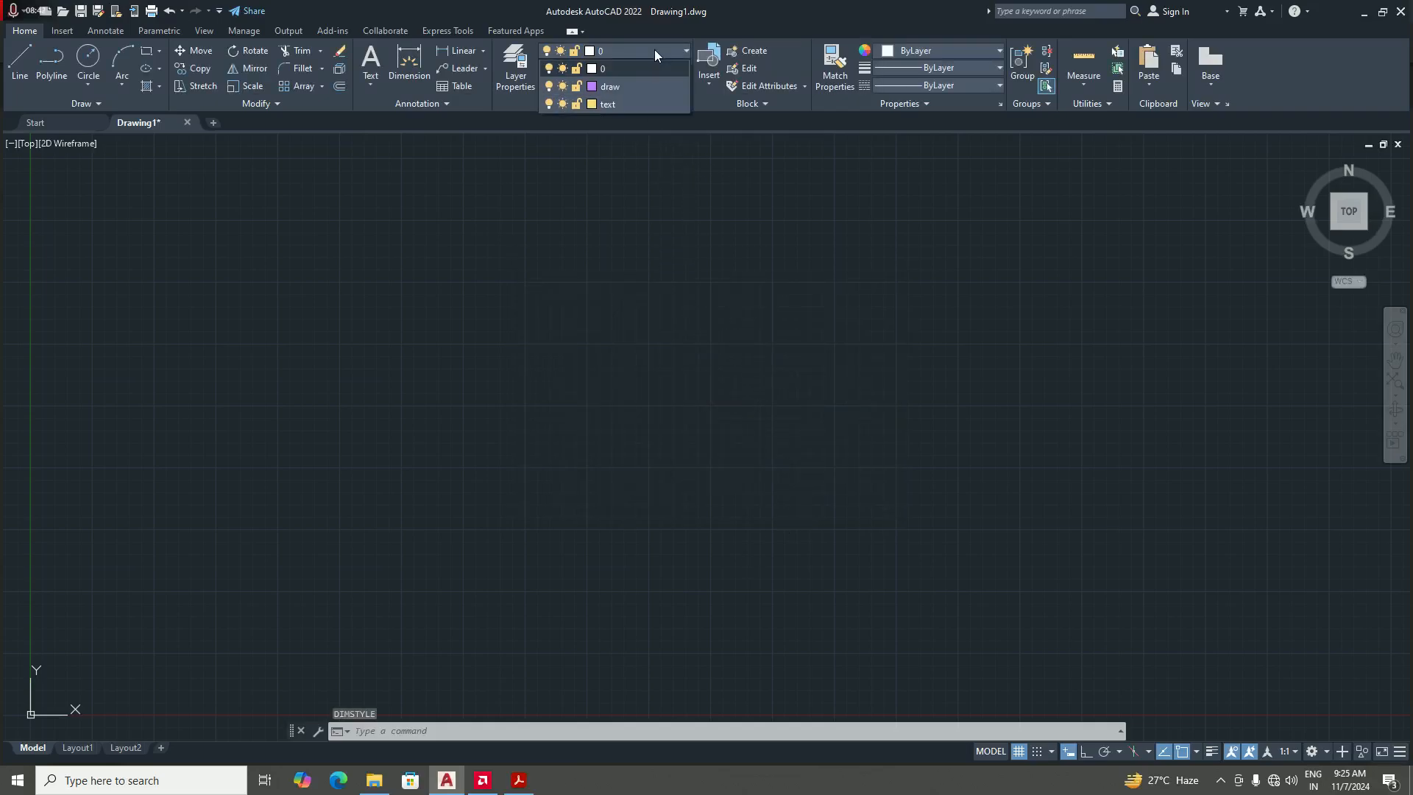
{"action": "left_click", "coordinate": [621, 84]}
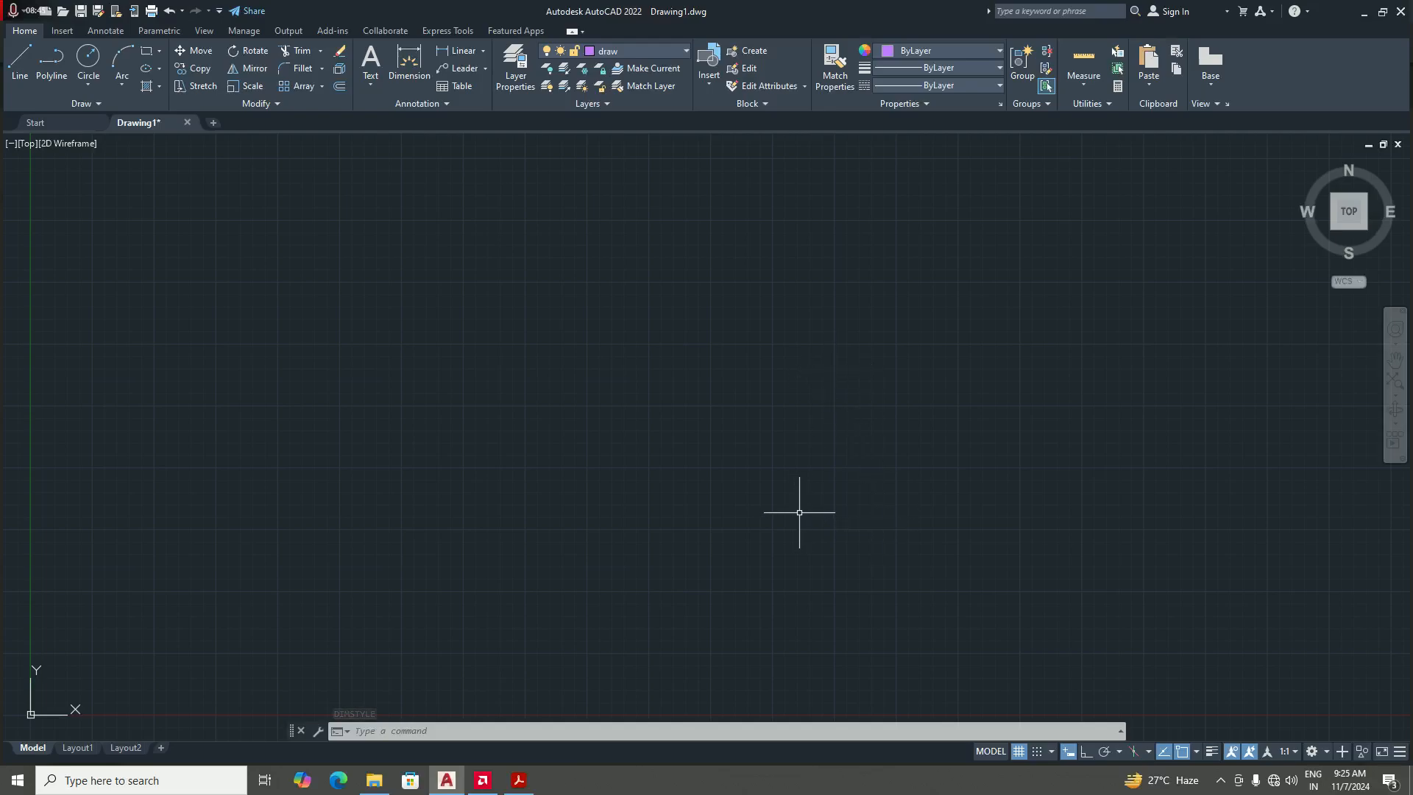
{"action": "left_click", "coordinate": [518, 779]}
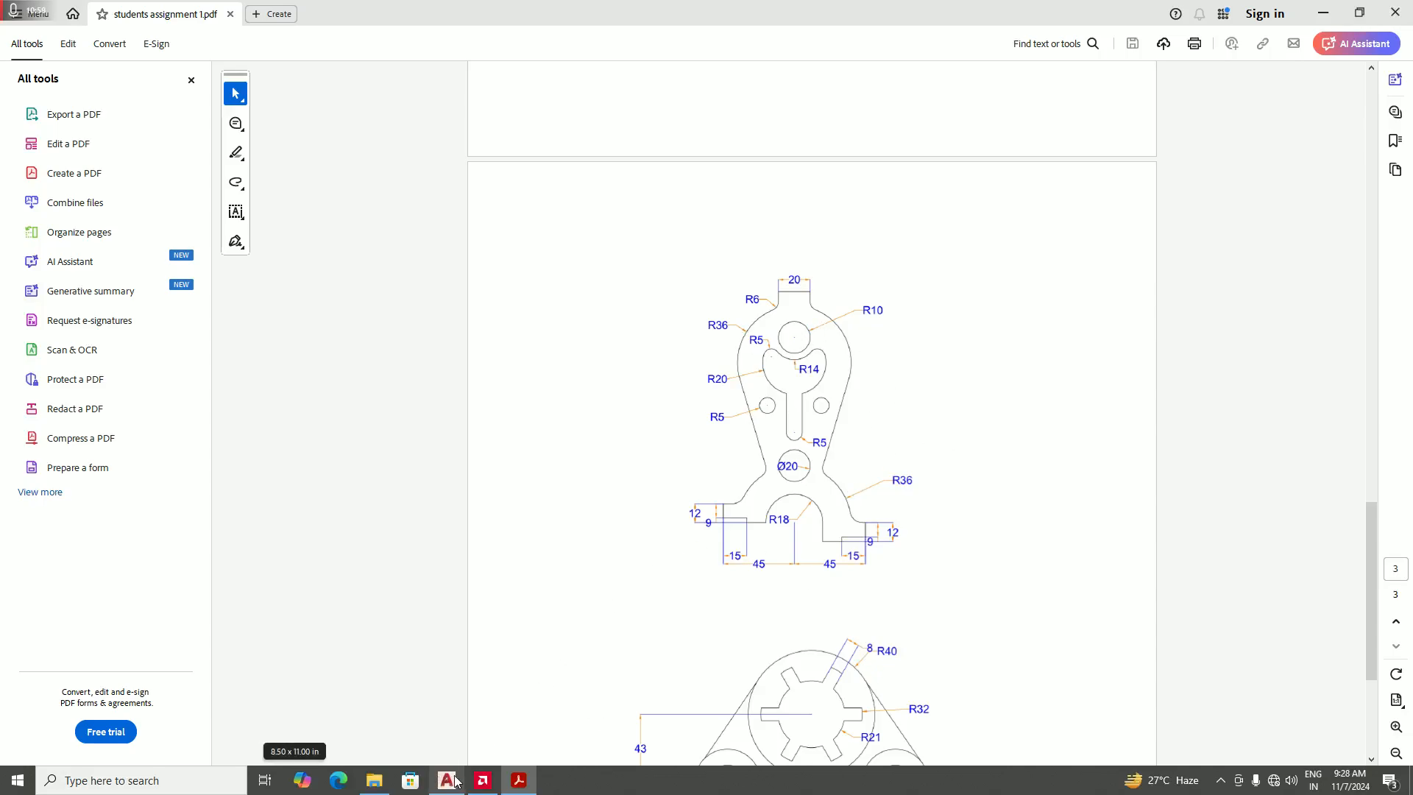
{"action": "mouse_move", "coordinate": [446, 780]}
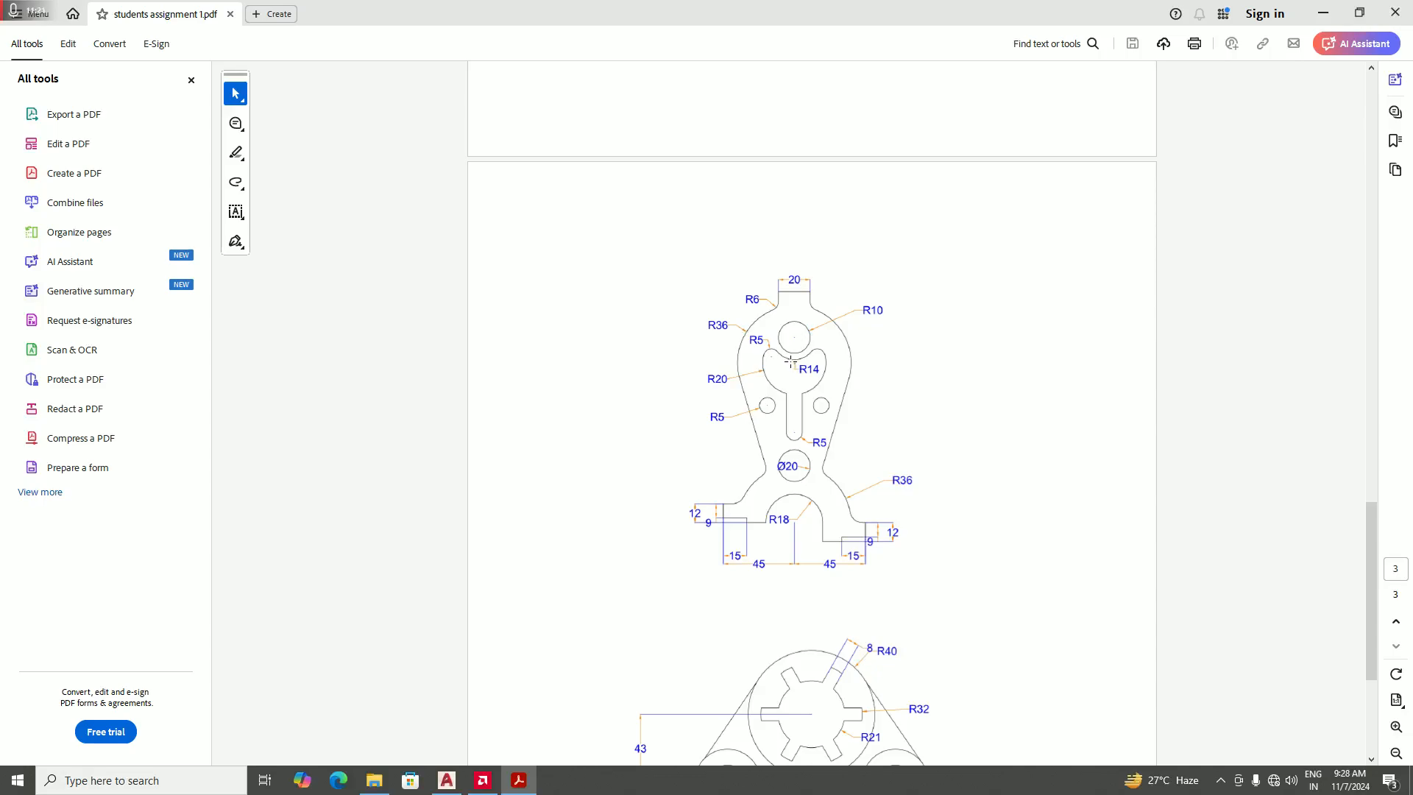
- Switch back to AutoCAD and draw a circle of radius 36 above and right of the origin
{"action": "left_click", "coordinate": [448, 781]}
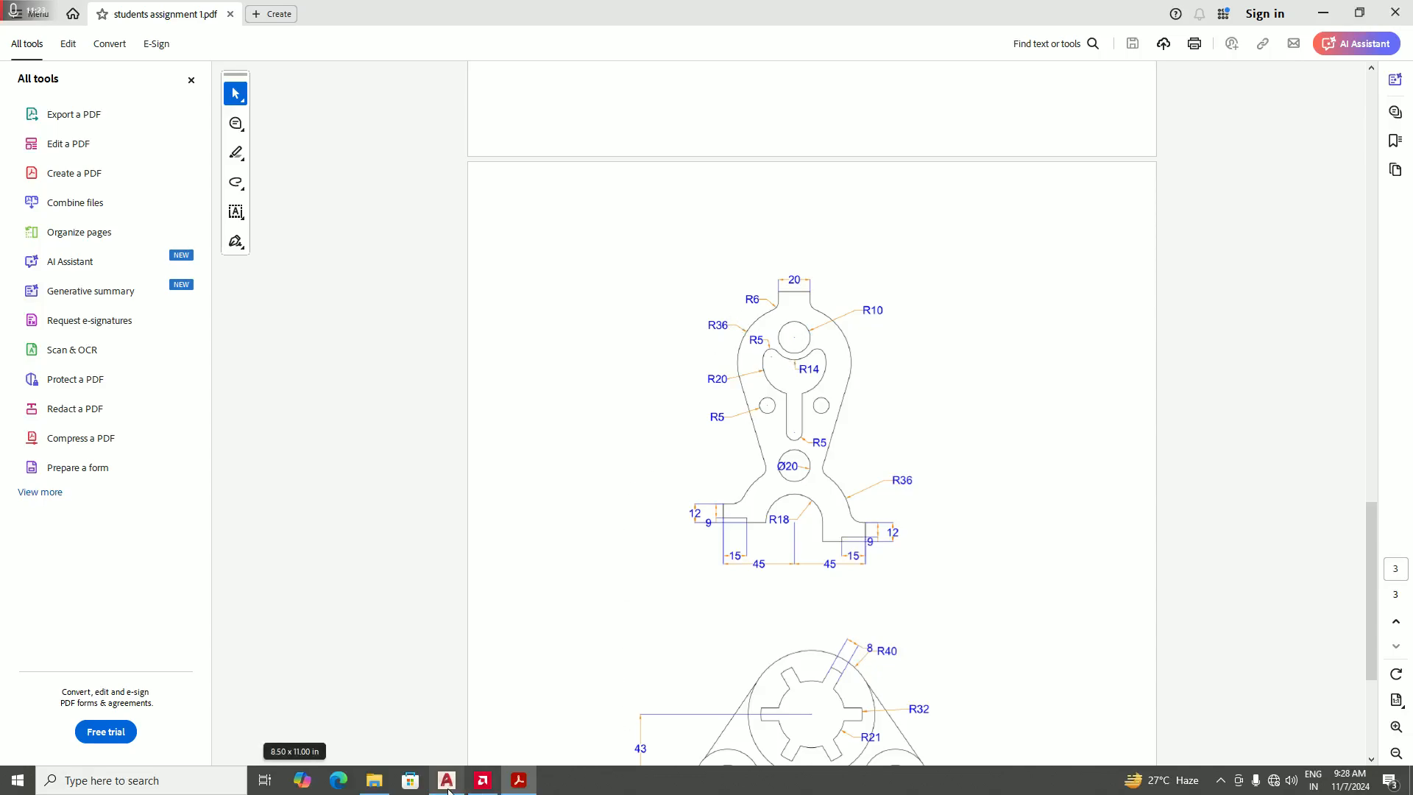
{"action": "scroll", "coordinate": [721, 390], "scroll_direction": "down", "scroll_amount": 8}
{"action": "scroll", "coordinate": [713, 359], "scroll_direction": "up", "scroll_amount": 6}
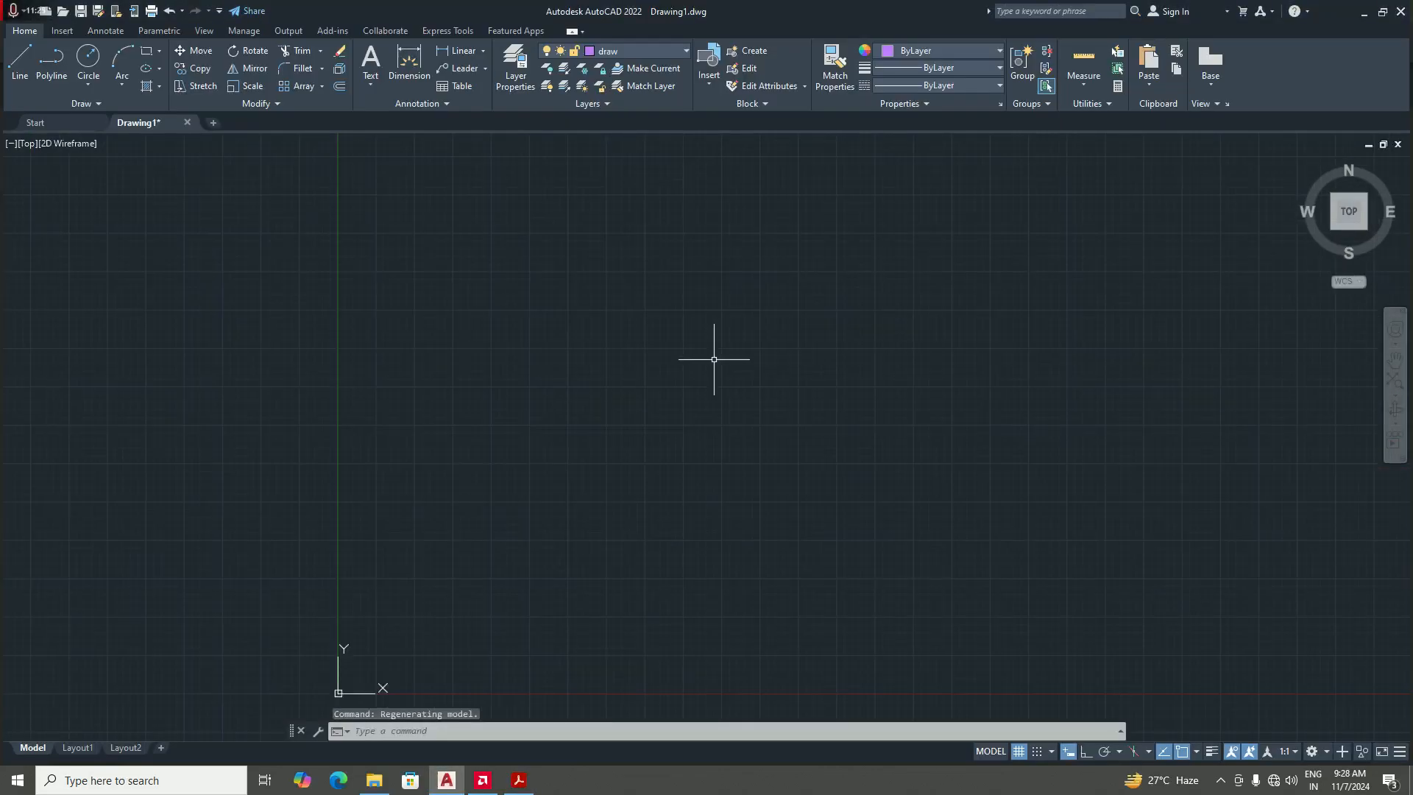
{"action": "scroll", "coordinate": [712, 371], "scroll_direction": "down", "scroll_amount": 2}
{"action": "type", "text": "c"}
{"action": "key", "text": "Return"}
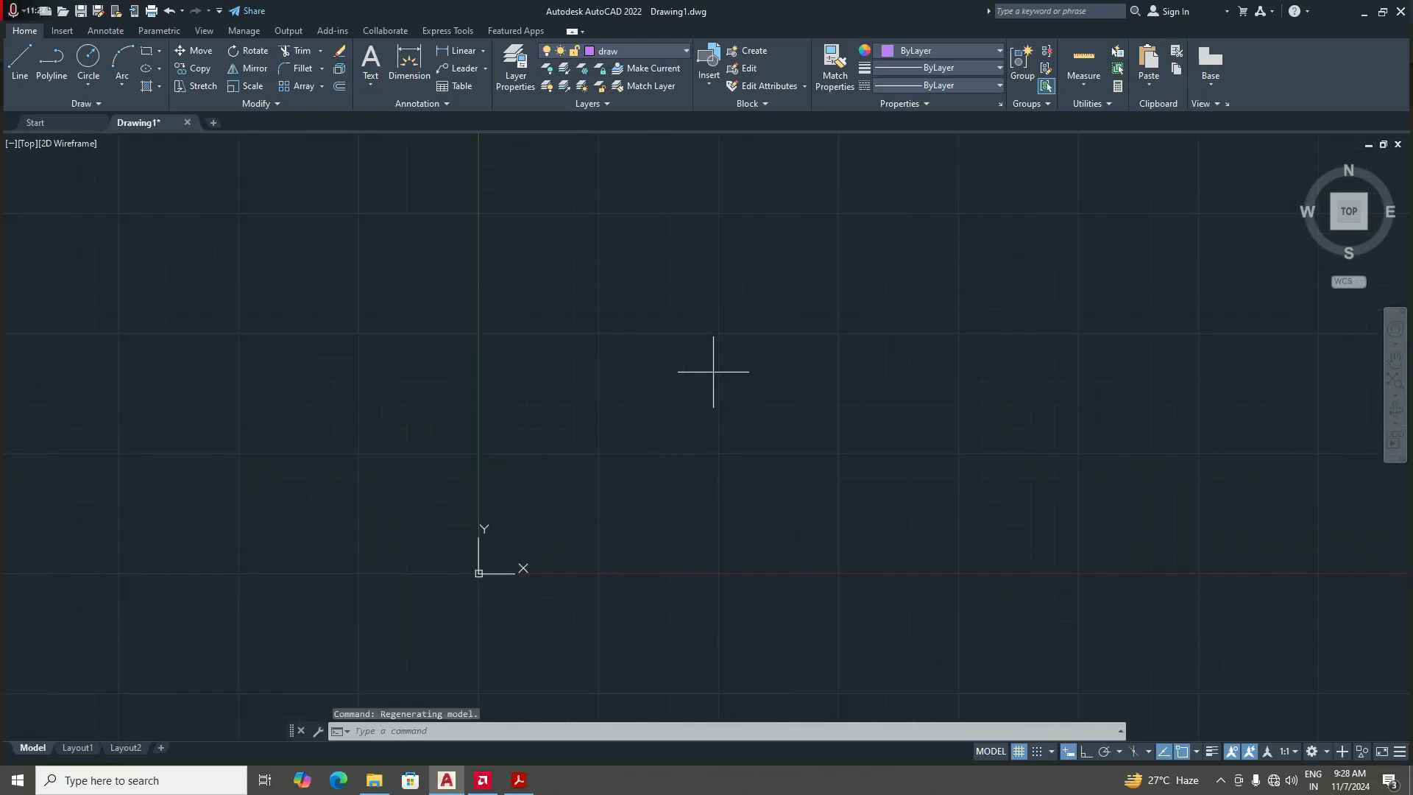
{"action": "scroll", "coordinate": [671, 482], "scroll_direction": "down", "scroll_amount": 3}
{"action": "scroll", "coordinate": [692, 443], "scroll_direction": "up", "scroll_amount": 2}
{"action": "scroll", "coordinate": [666, 456], "scroll_direction": "down", "scroll_amount": 6}
{"action": "scroll", "coordinate": [728, 420], "scroll_direction": "up", "scroll_amount": 4}
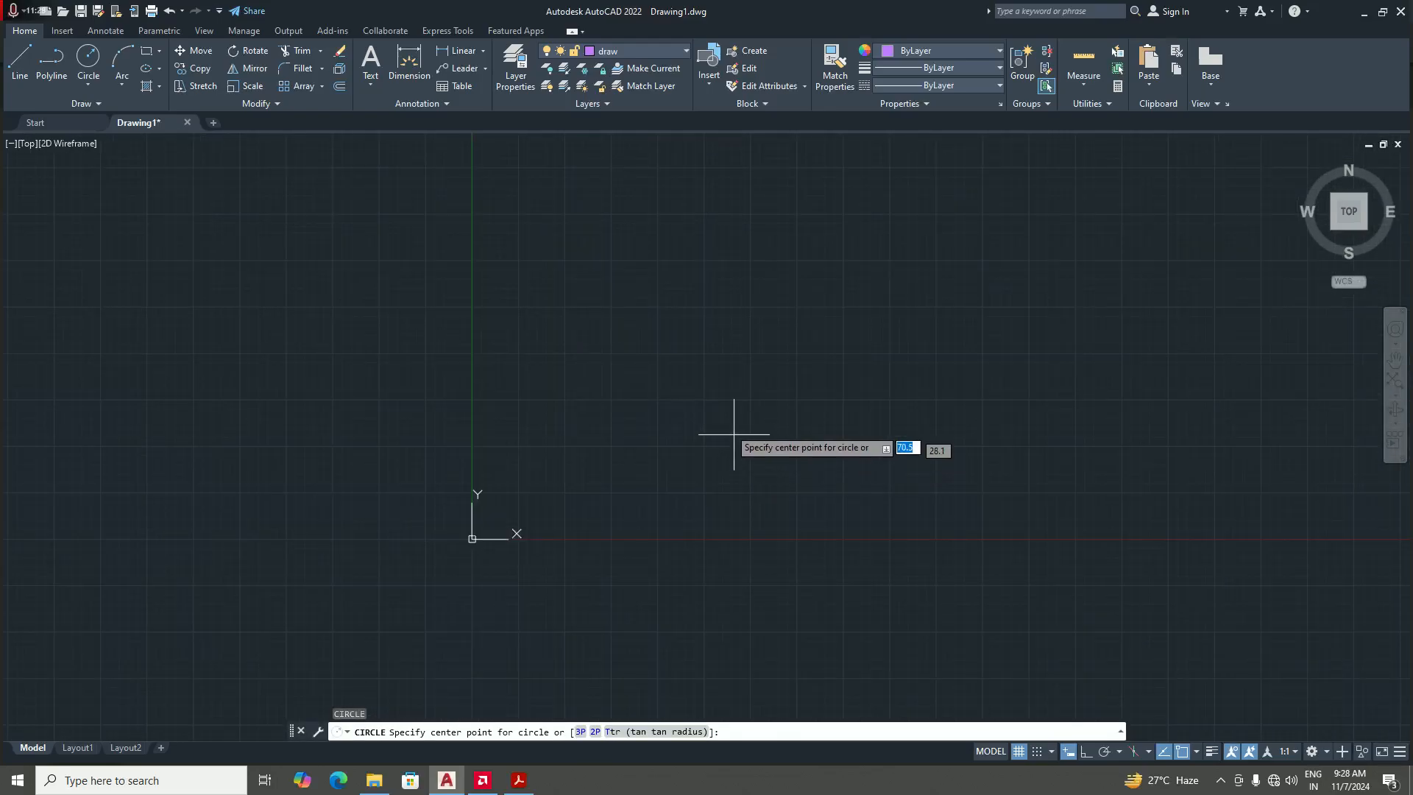
{"action": "scroll", "coordinate": [640, 457], "scroll_direction": "down", "scroll_amount": 3}
{"action": "scroll", "coordinate": [641, 388], "scroll_direction": "up", "scroll_amount": 3}
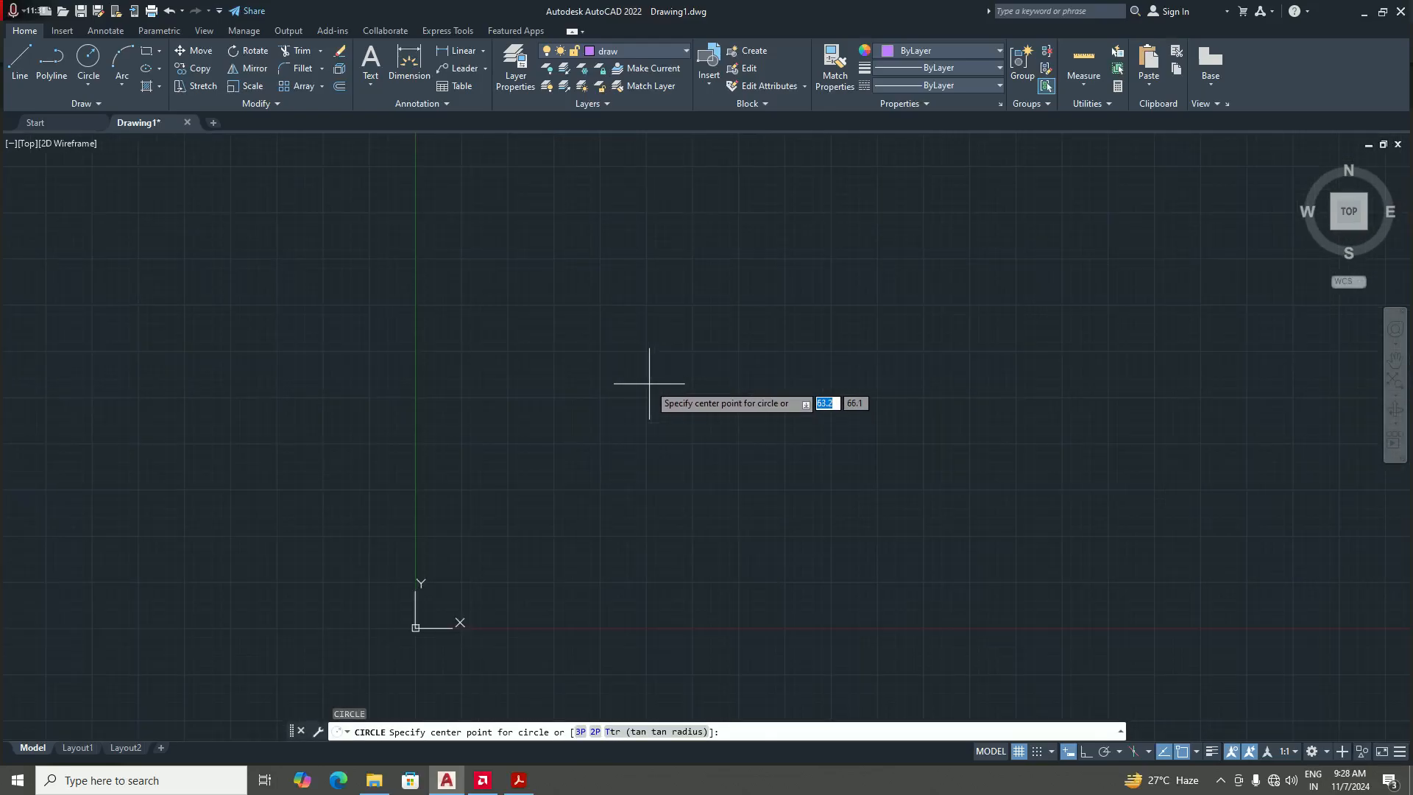
{"action": "left_click", "coordinate": [658, 391]}
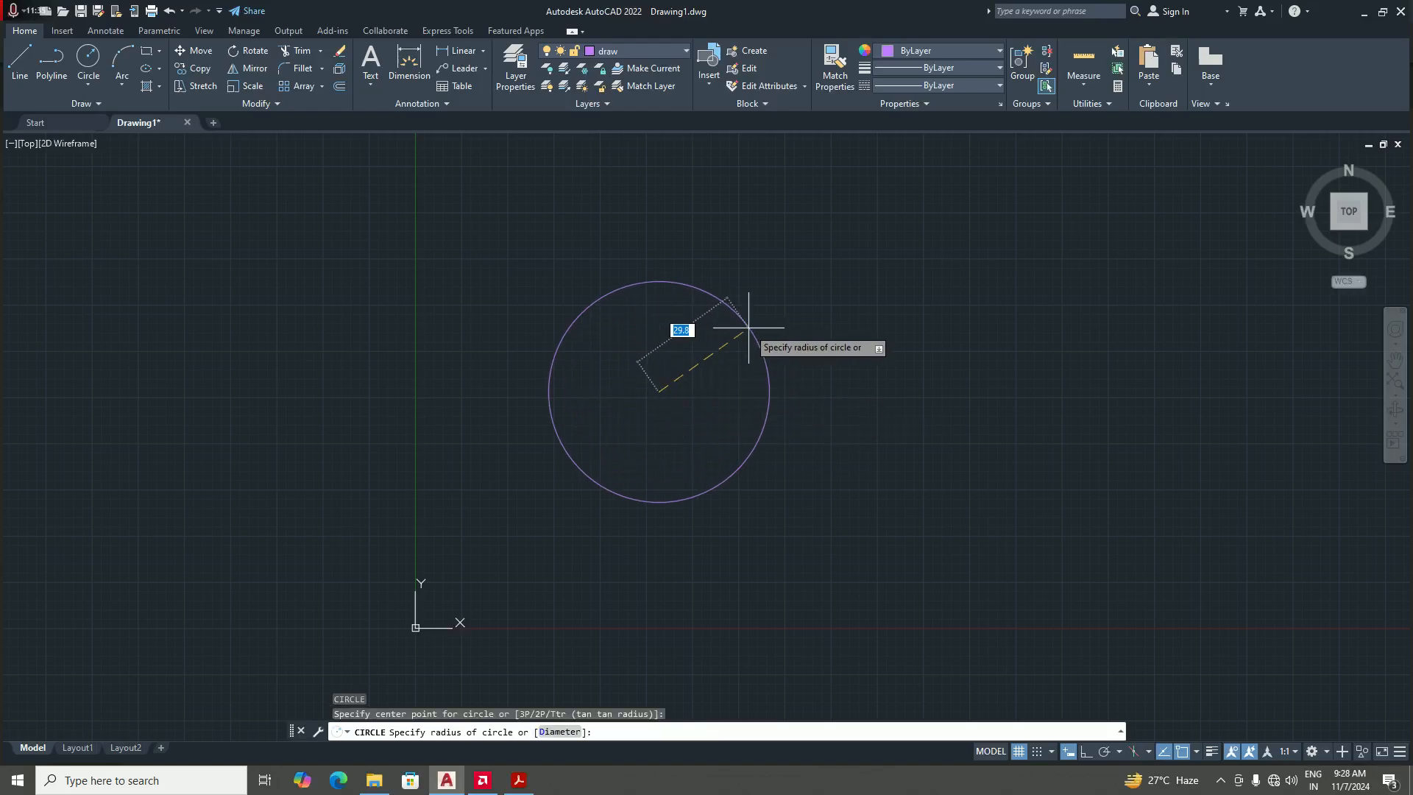
{"action": "type", "text": "36"}
{"action": "key", "text": "Return"}
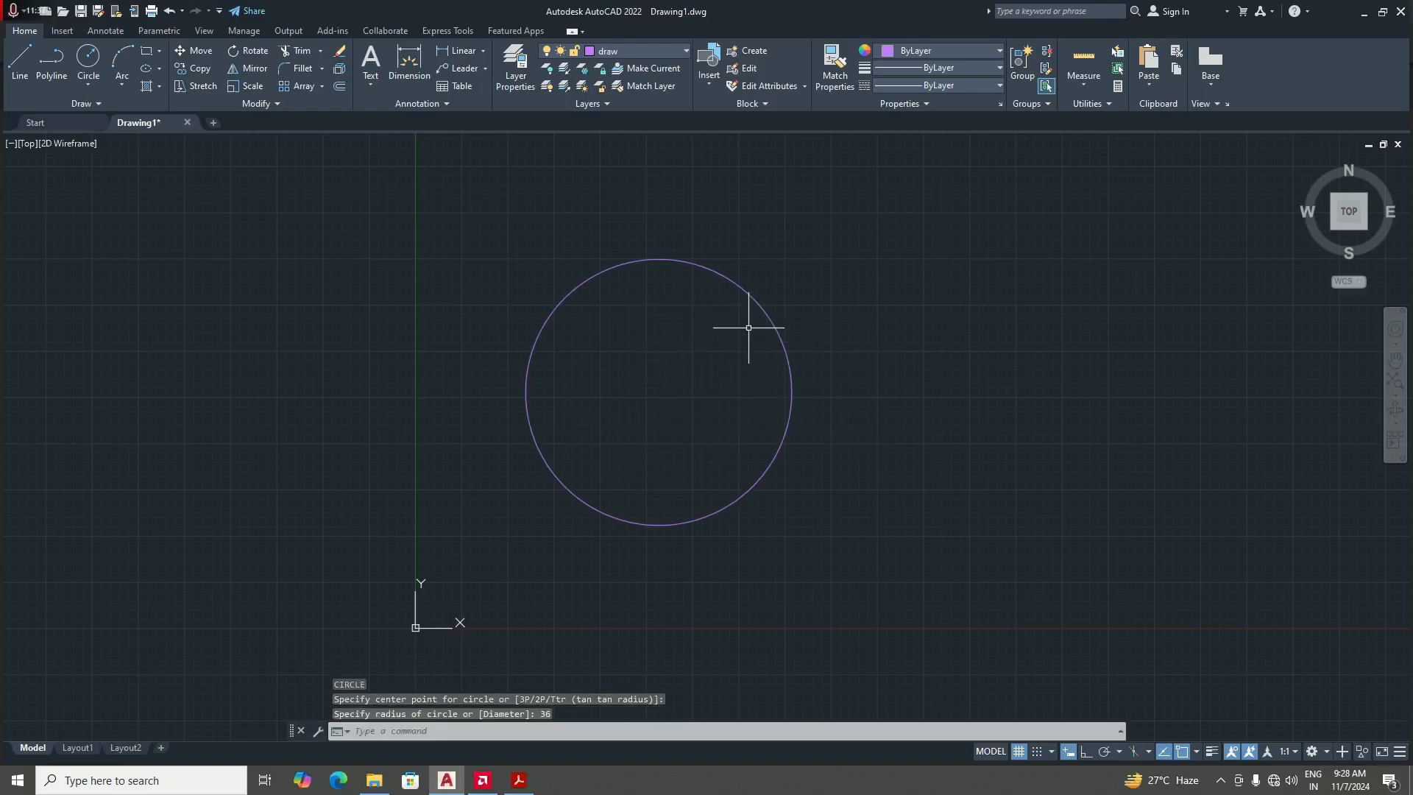
- Move the radius 36 circle by its center farther up and to the right of the origin
{"action": "scroll", "coordinate": [640, 544], "scroll_direction": "down", "scroll_amount": 6}
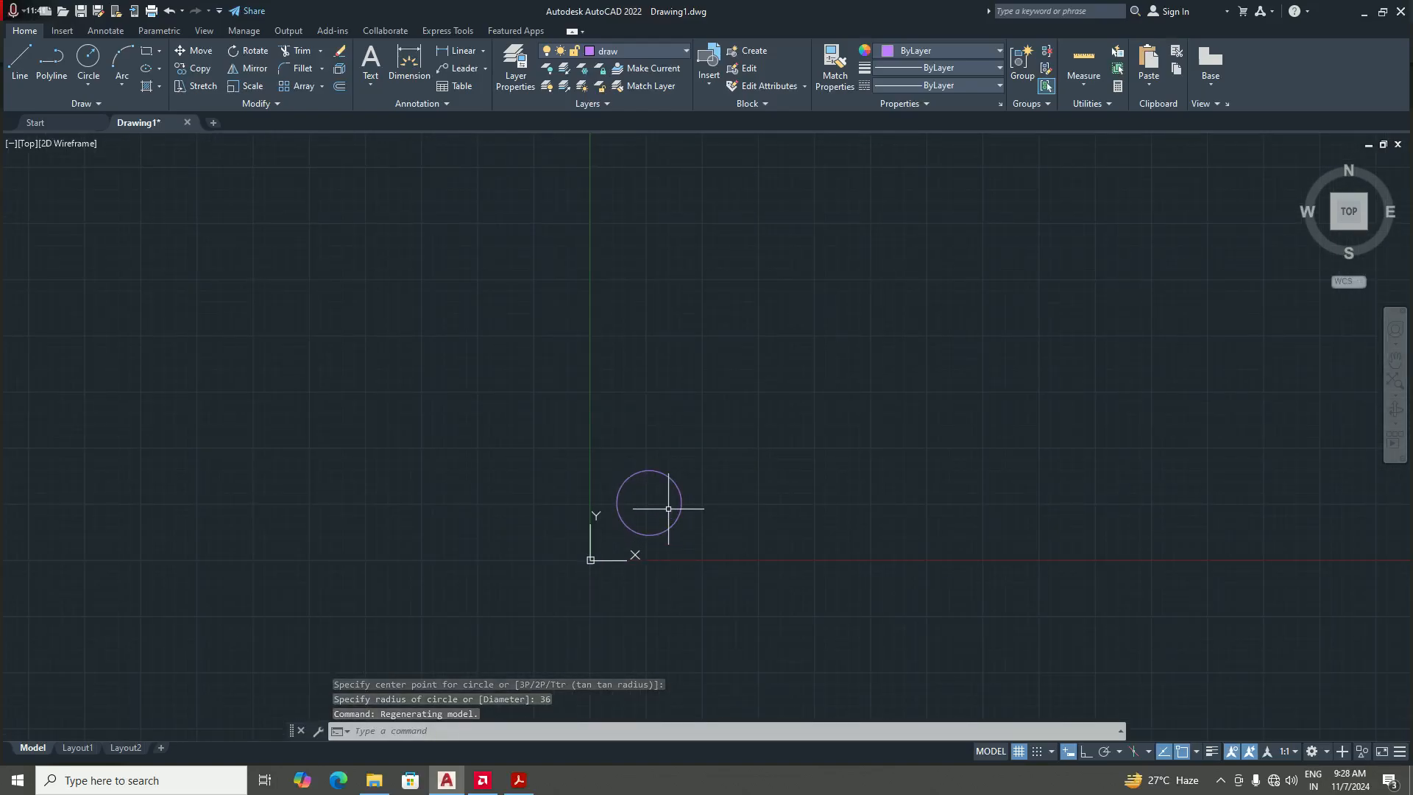
{"action": "type", "text": "M"}
{"action": "key", "text": "Return"}
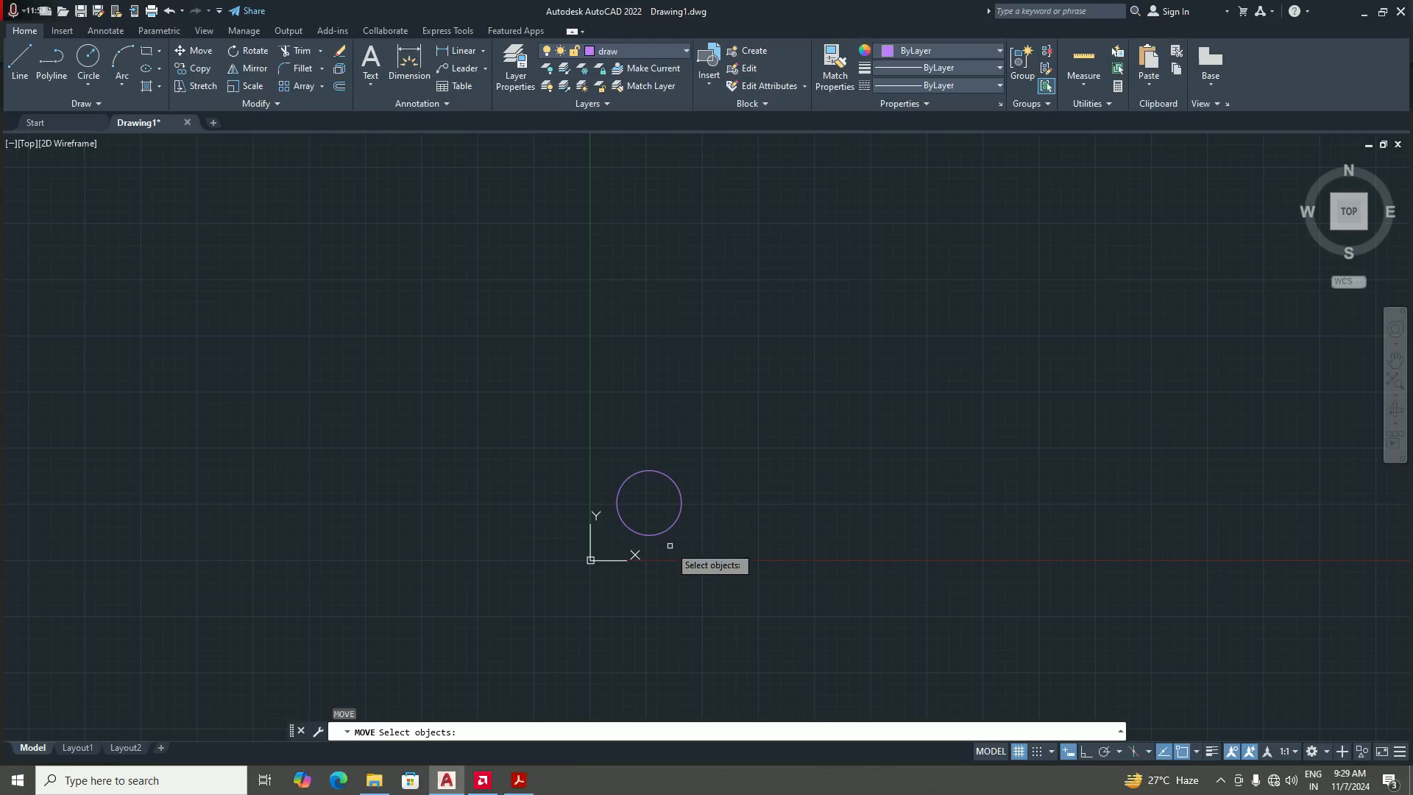
{"action": "scroll", "coordinate": [666, 524], "scroll_direction": "up", "scroll_amount": 3}
{"action": "scroll", "coordinate": [738, 567], "scroll_direction": "down", "scroll_amount": 1}
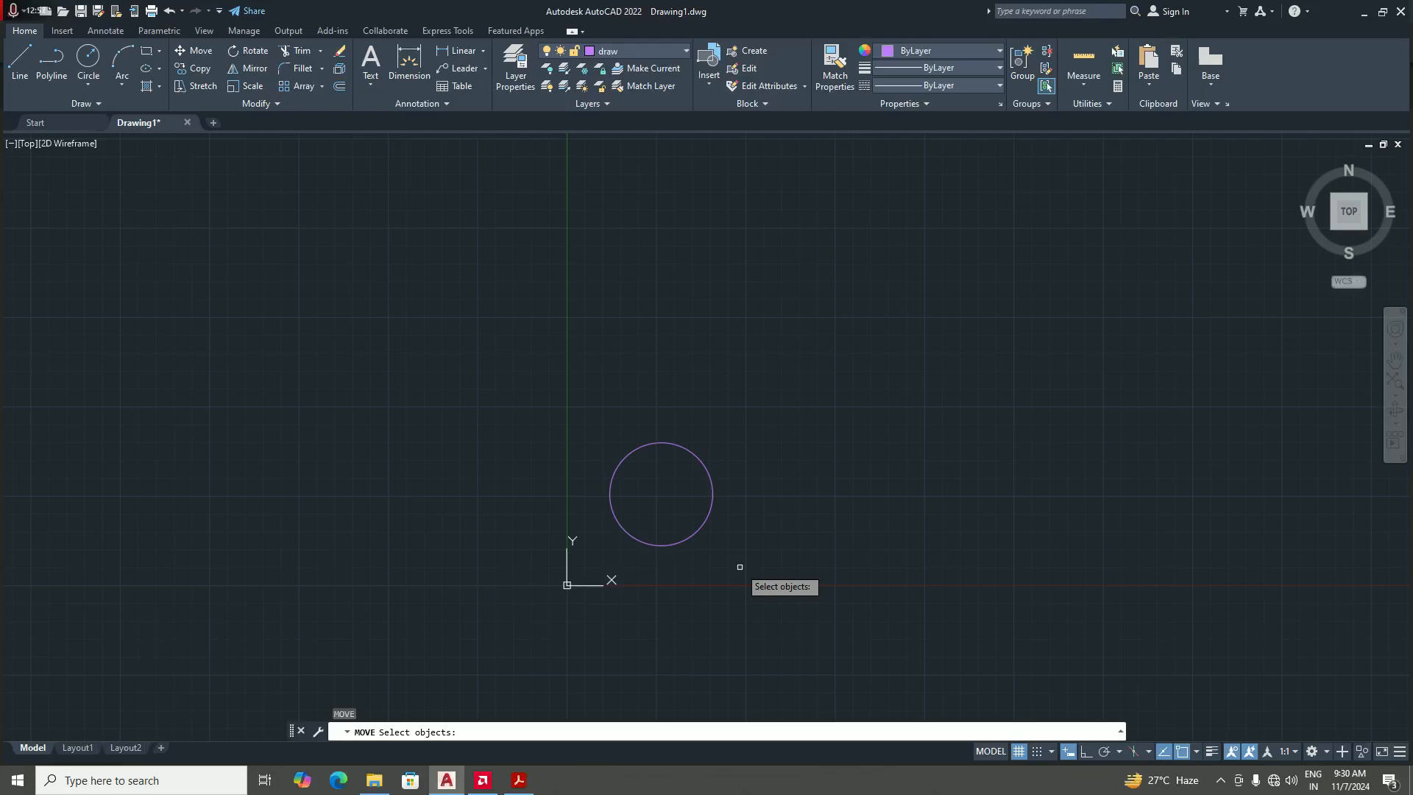
{"action": "scroll", "coordinate": [707, 519], "scroll_direction": "down", "scroll_amount": 2}
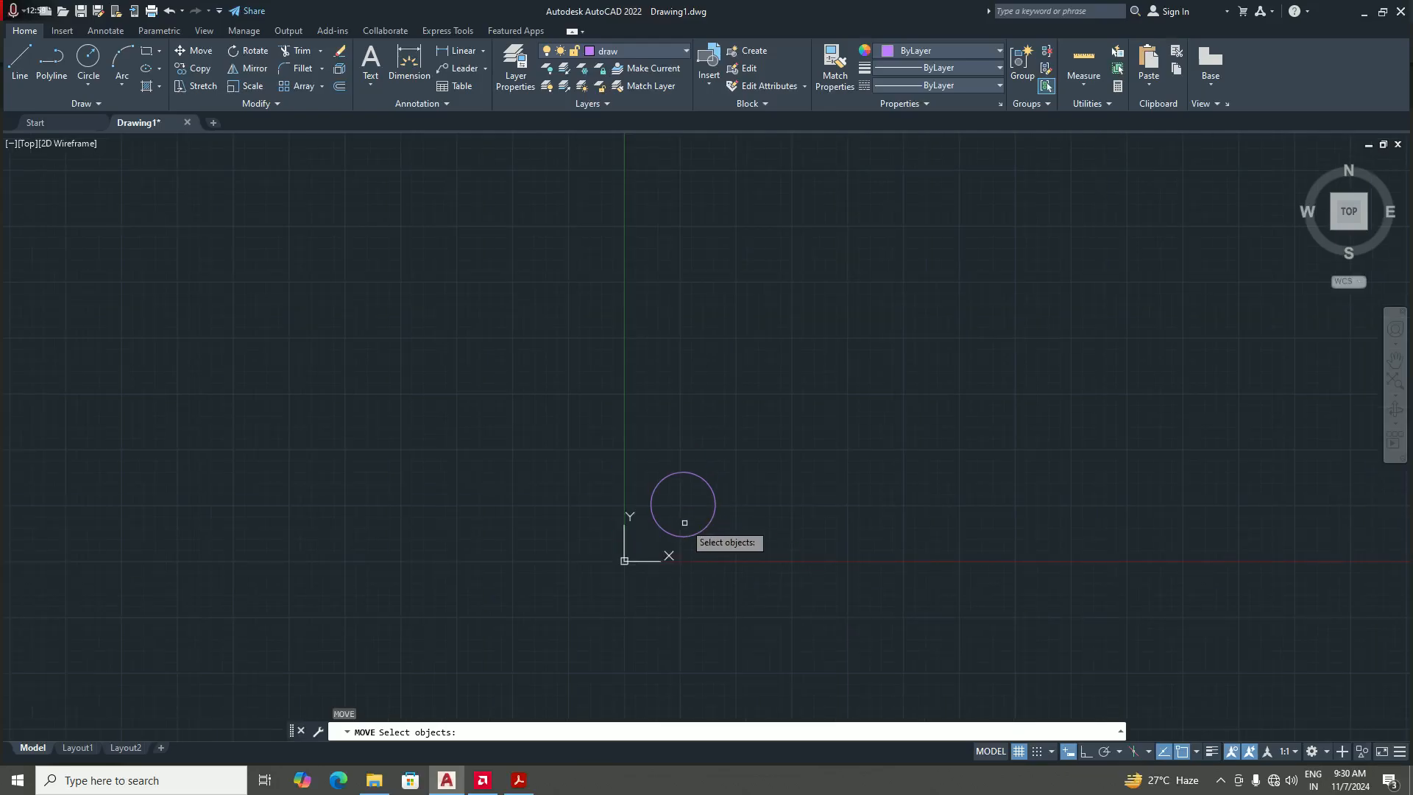
{"action": "scroll", "coordinate": [694, 561], "scroll_direction": "up", "scroll_amount": 4}
{"action": "scroll", "coordinate": [709, 535], "scroll_direction": "down", "scroll_amount": 4}
{"action": "scroll", "coordinate": [709, 535], "scroll_direction": "up", "scroll_amount": 4}
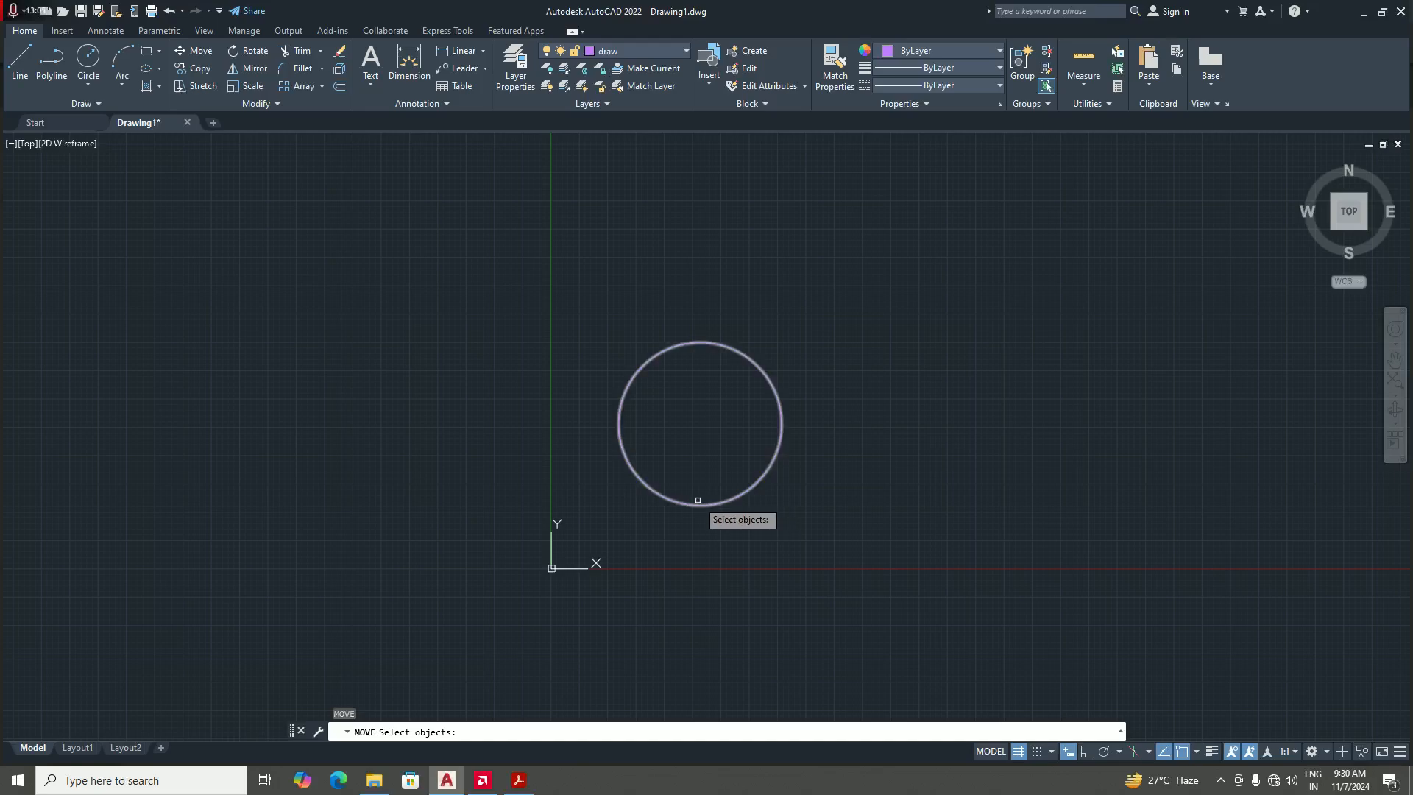
{"action": "scroll", "coordinate": [703, 511], "scroll_direction": "down", "scroll_amount": 4}
{"action": "scroll", "coordinate": [696, 517], "scroll_direction": "up", "scroll_amount": 2}
{"action": "left_click", "coordinate": [695, 517]}
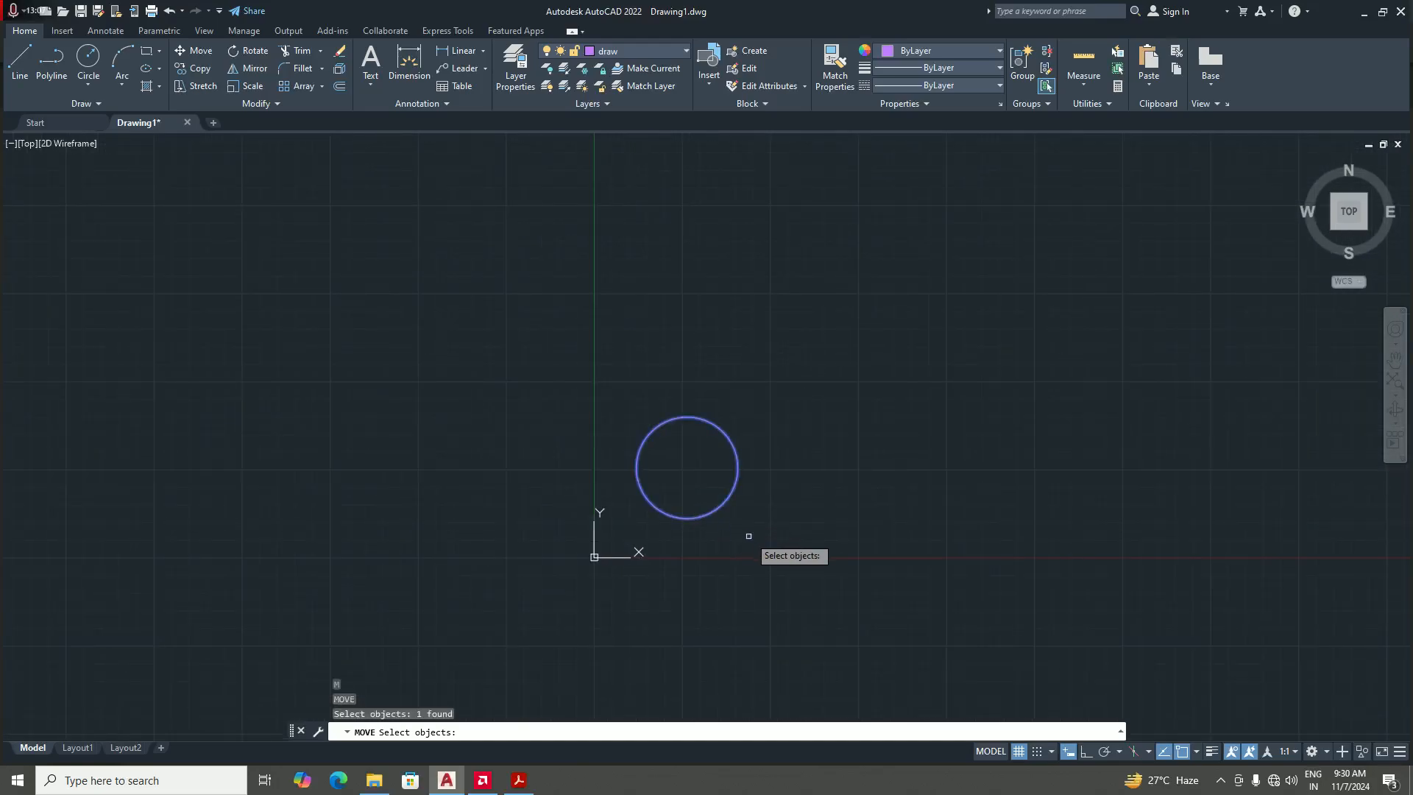
{"action": "key", "text": "Return"}
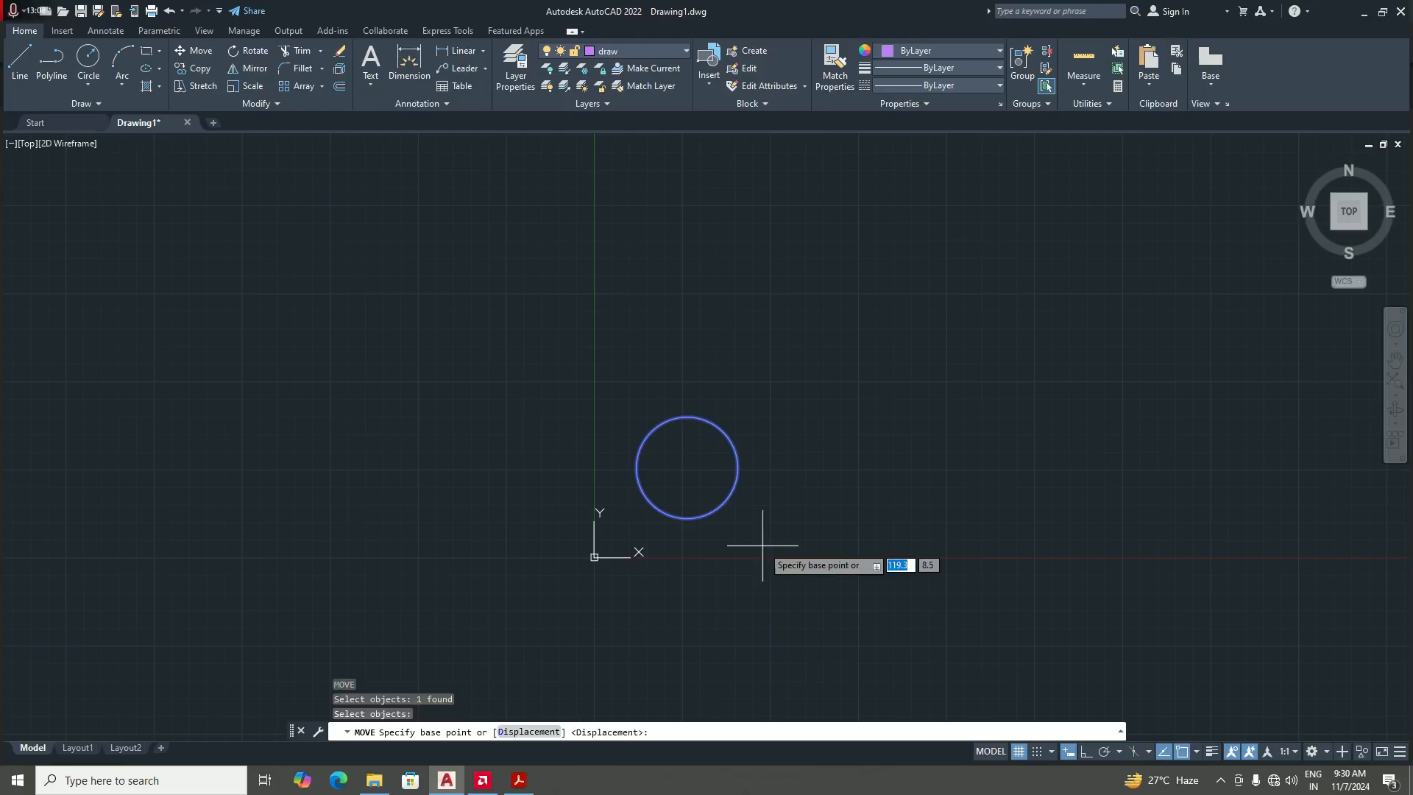
{"action": "left_click", "coordinate": [687, 467]}
{"action": "scroll", "coordinate": [622, 600], "scroll_direction": "down", "scroll_amount": 2}
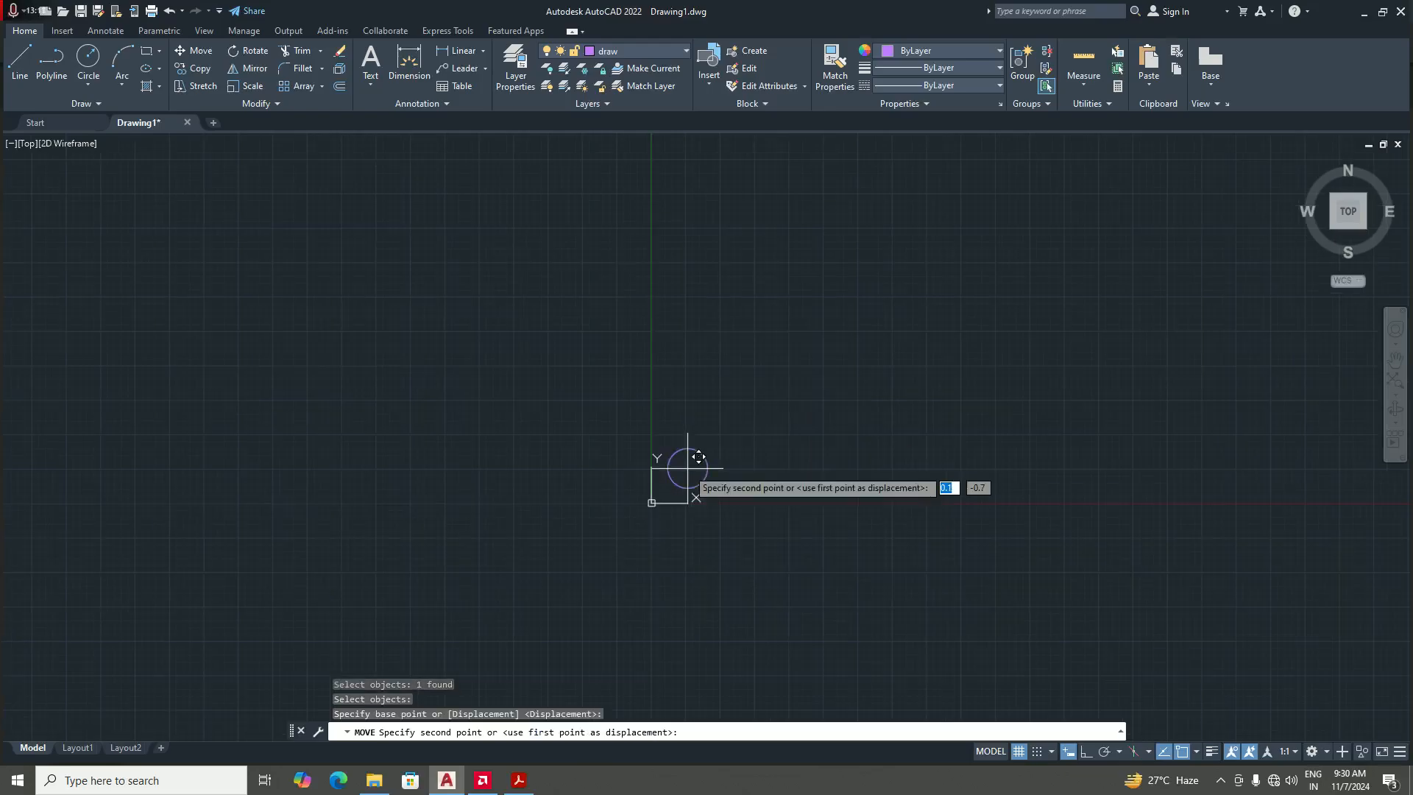
{"action": "middle_click_drag", "start_coordinate": [723, 389], "coordinate": [731, 394]}
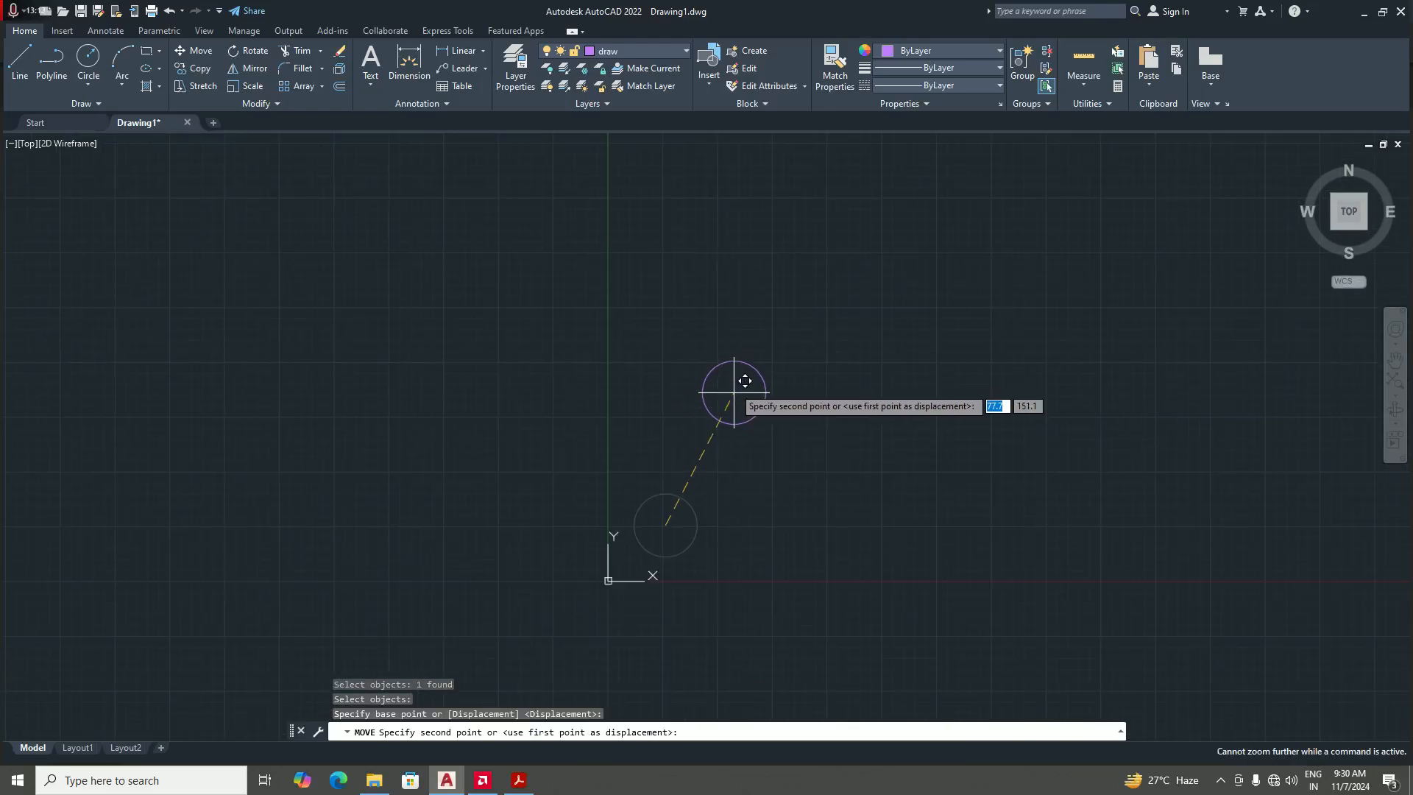
{"action": "scroll", "coordinate": [713, 423], "scroll_direction": "up", "scroll_amount": 2}
{"action": "scroll", "coordinate": [725, 400], "scroll_direction": "down", "scroll_amount": 2}
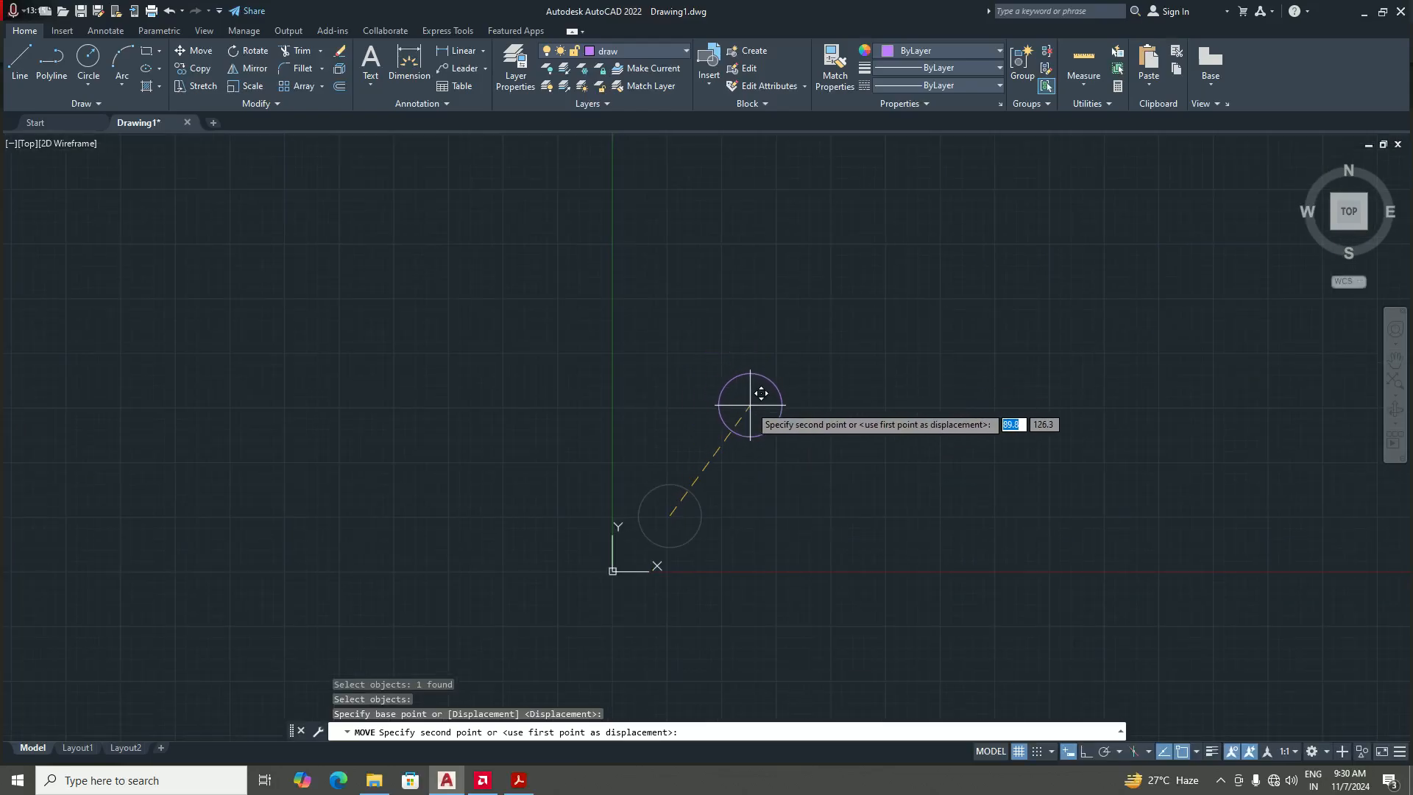
{"action": "left_click", "coordinate": [743, 362]}
{"action": "scroll", "coordinate": [756, 446], "scroll_direction": "down", "scroll_amount": 1}
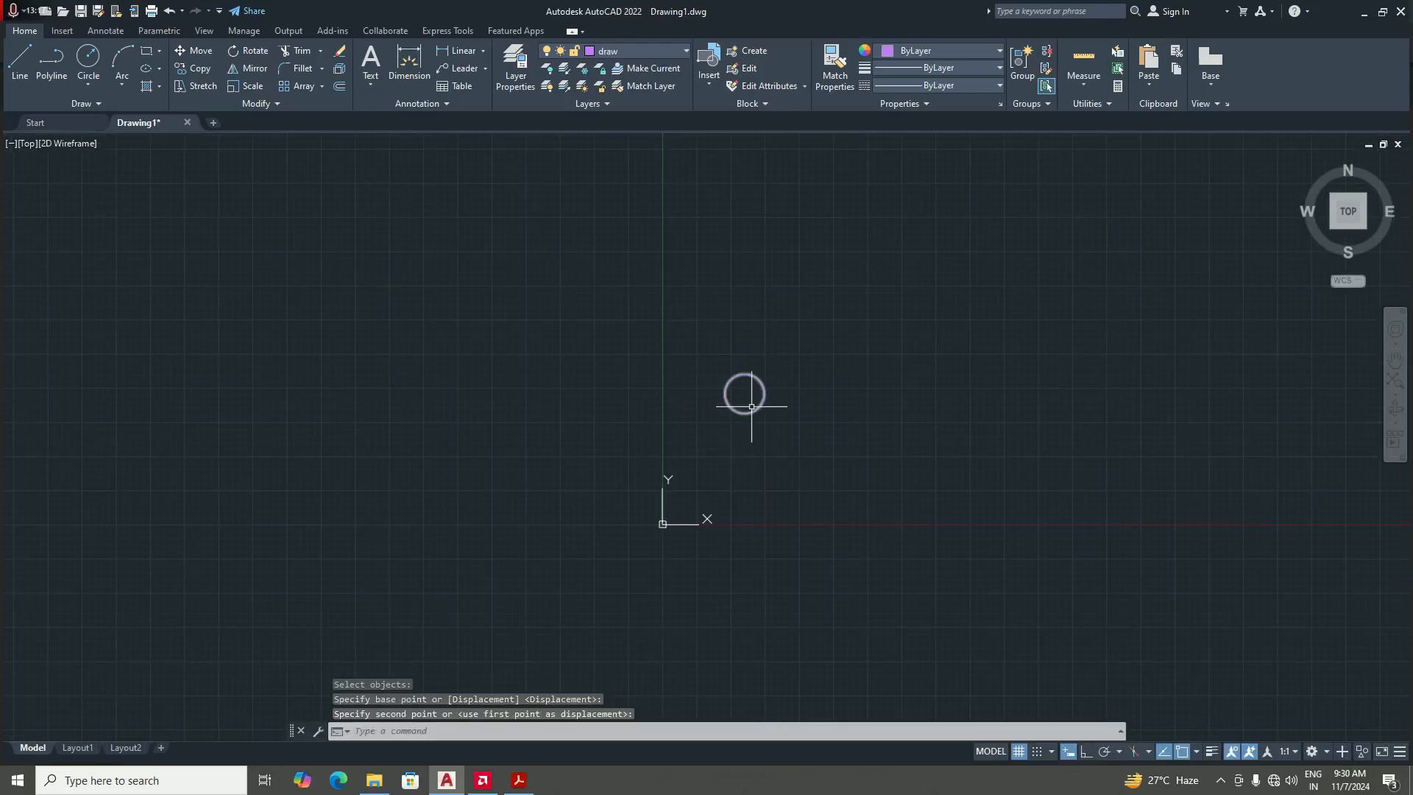
- Switch to the students assignment 1 PDF to study the bracket's hole and slot dimensions, and return to AutoCAD
{"action": "scroll", "coordinate": [768, 401], "scroll_direction": "up", "scroll_amount": 1}
{"action": "scroll", "coordinate": [741, 408], "scroll_direction": "up", "scroll_amount": 1}
{"action": "scroll", "coordinate": [753, 471], "scroll_direction": "down", "scroll_amount": 1}
{"action": "scroll", "coordinate": [751, 401], "scroll_direction": "up", "scroll_amount": 2}
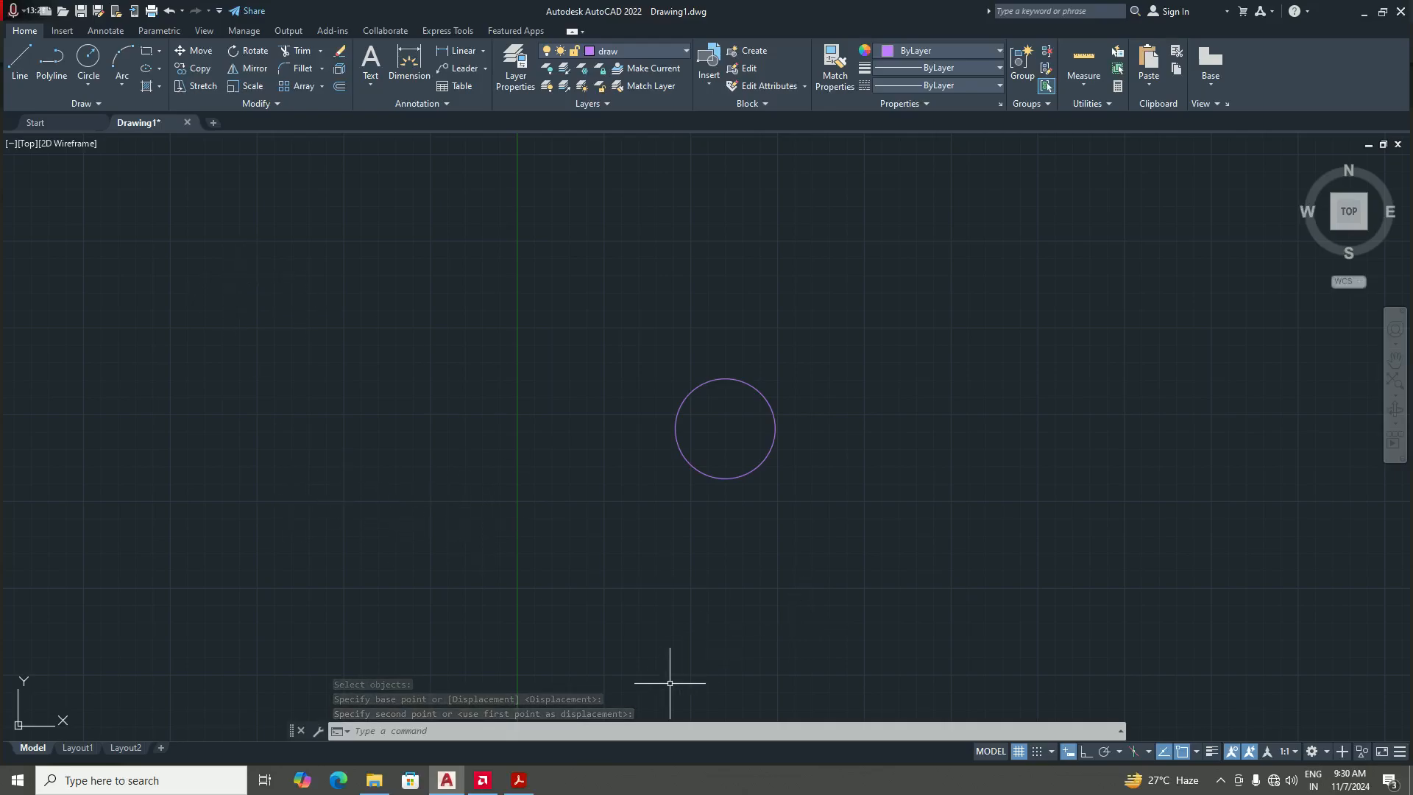
{"action": "left_click", "coordinate": [518, 780]}
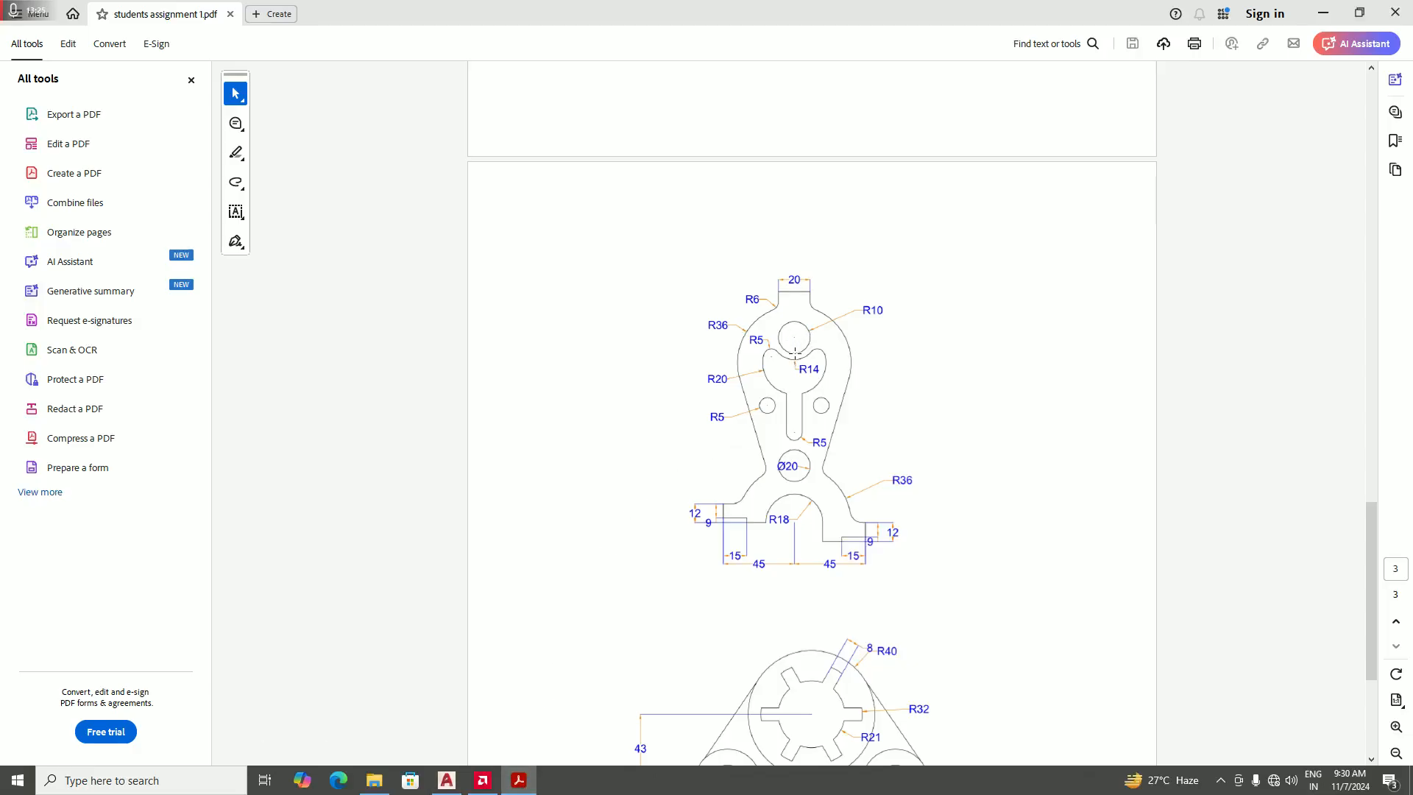
{"action": "scroll", "coordinate": [796, 356], "scroll_direction": "up", "scroll_amount": 1}
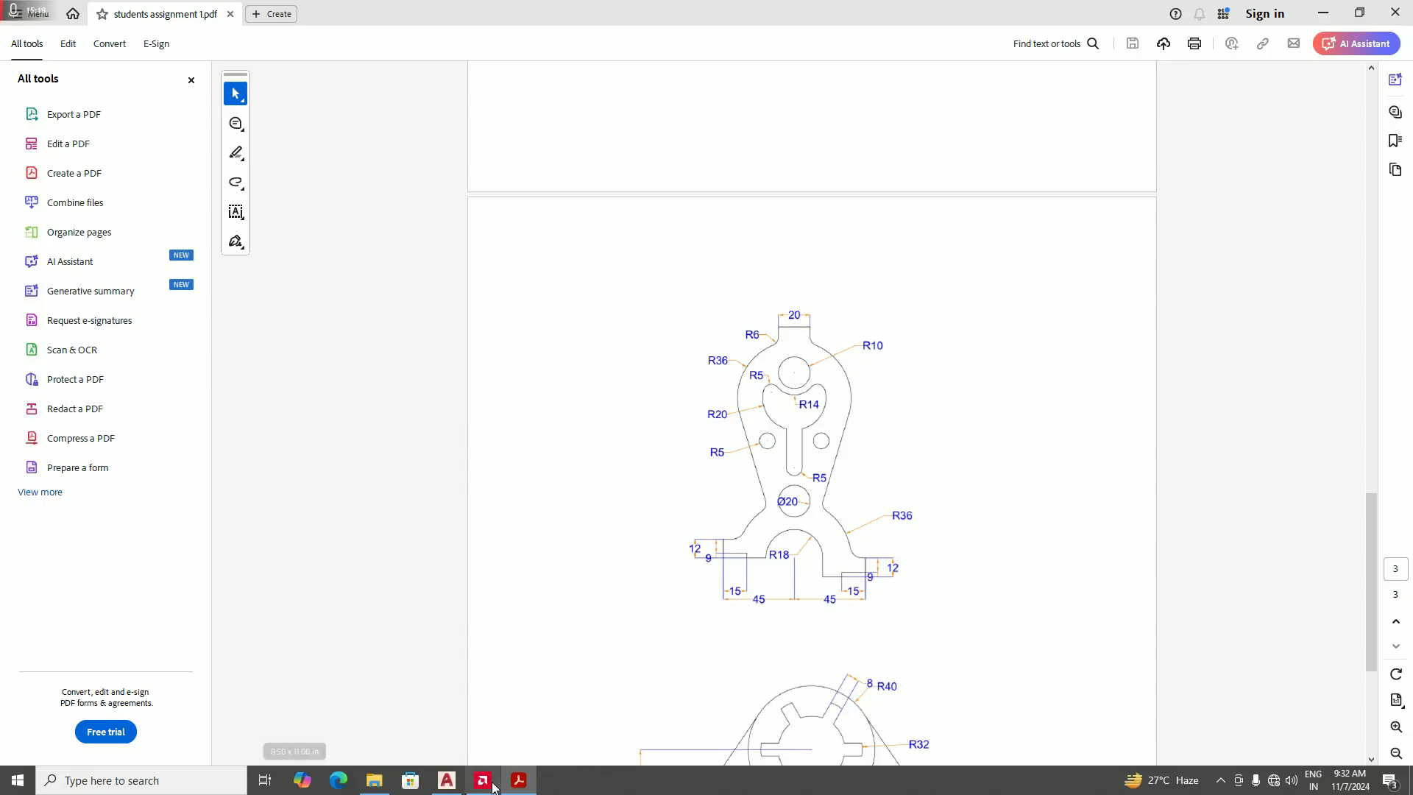
{"action": "left_click", "coordinate": [446, 780]}
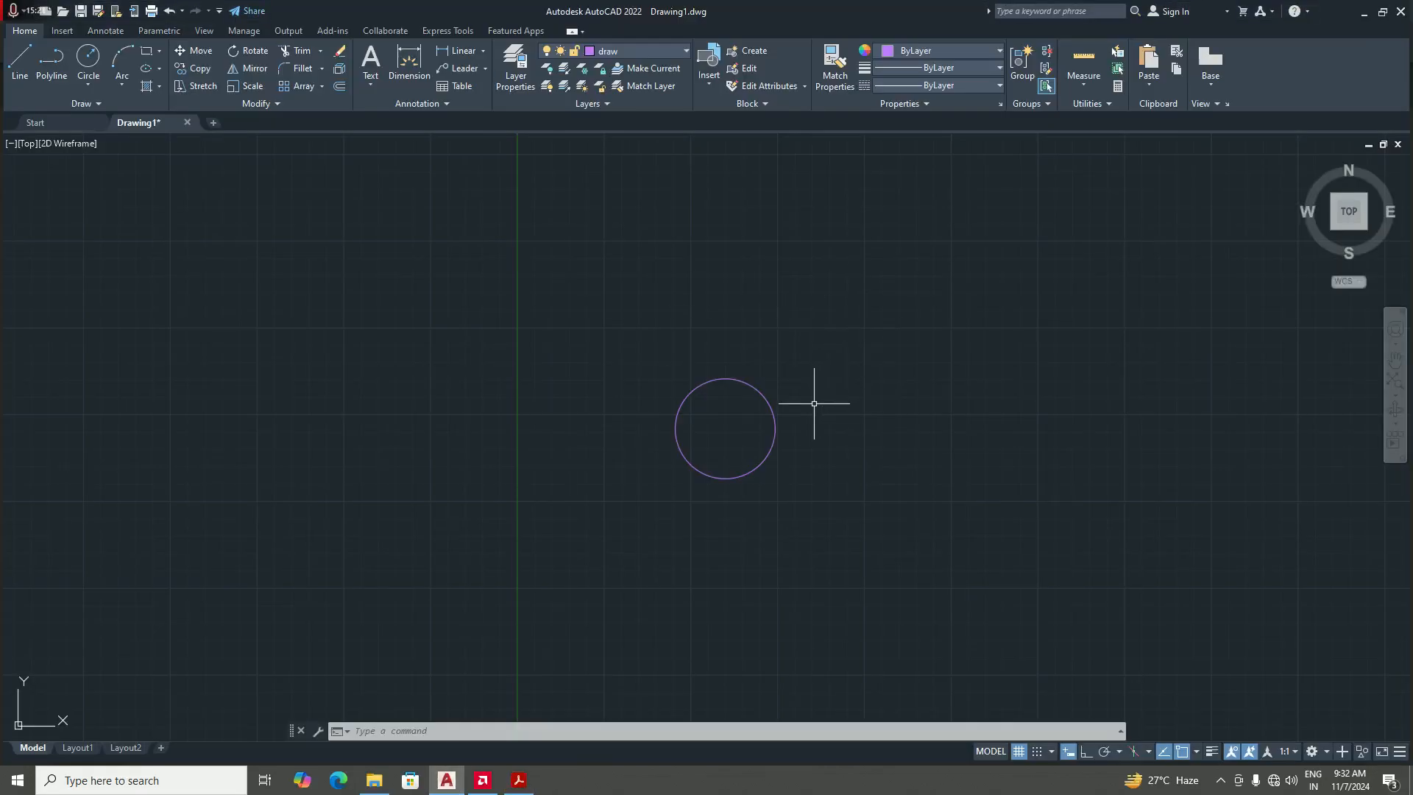
{"action": "type", "text": "l"}
{"action": "key", "text": "Return"}
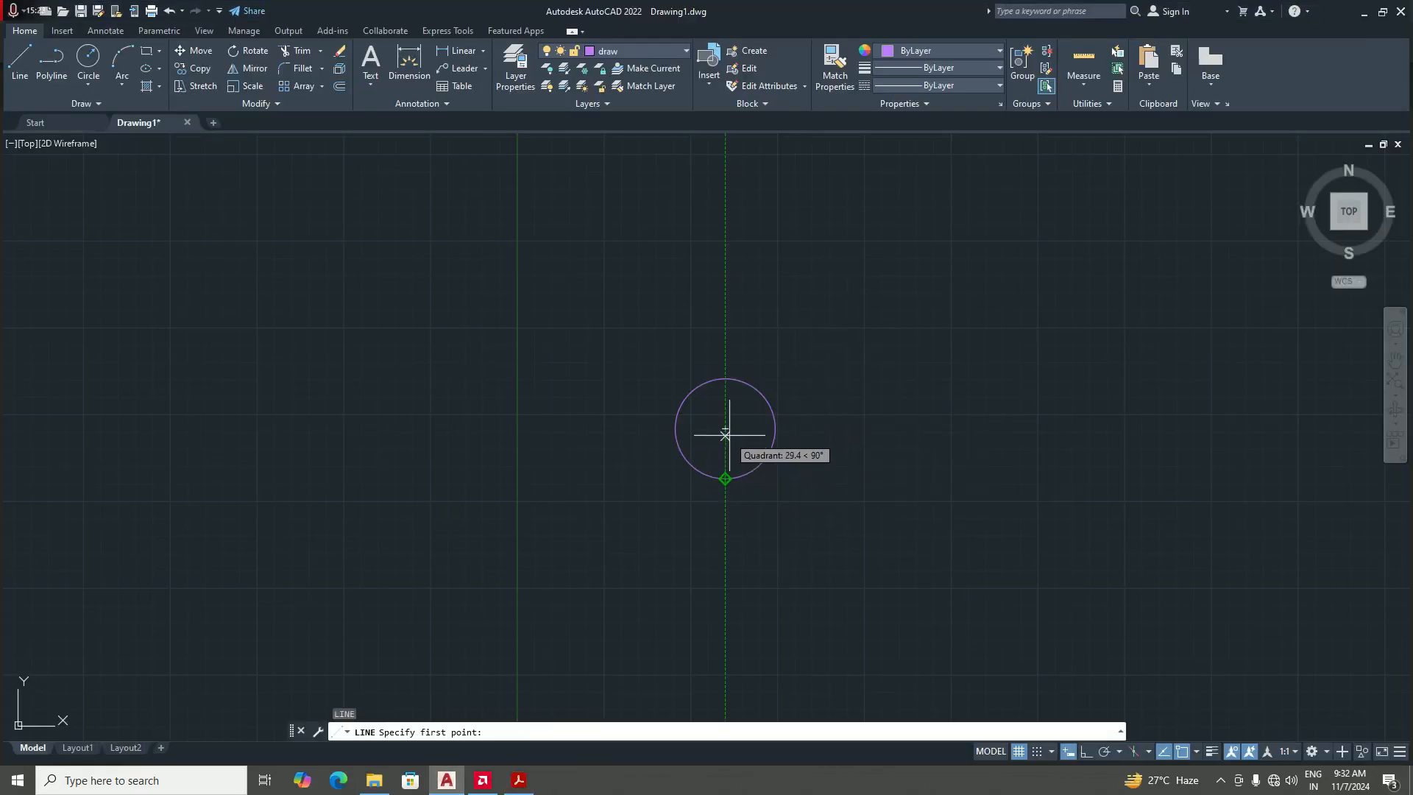
{"action": "scroll", "coordinate": [743, 449], "scroll_direction": "down", "scroll_amount": 2}
{"action": "scroll", "coordinate": [726, 446], "scroll_direction": "up", "scroll_amount": 2}
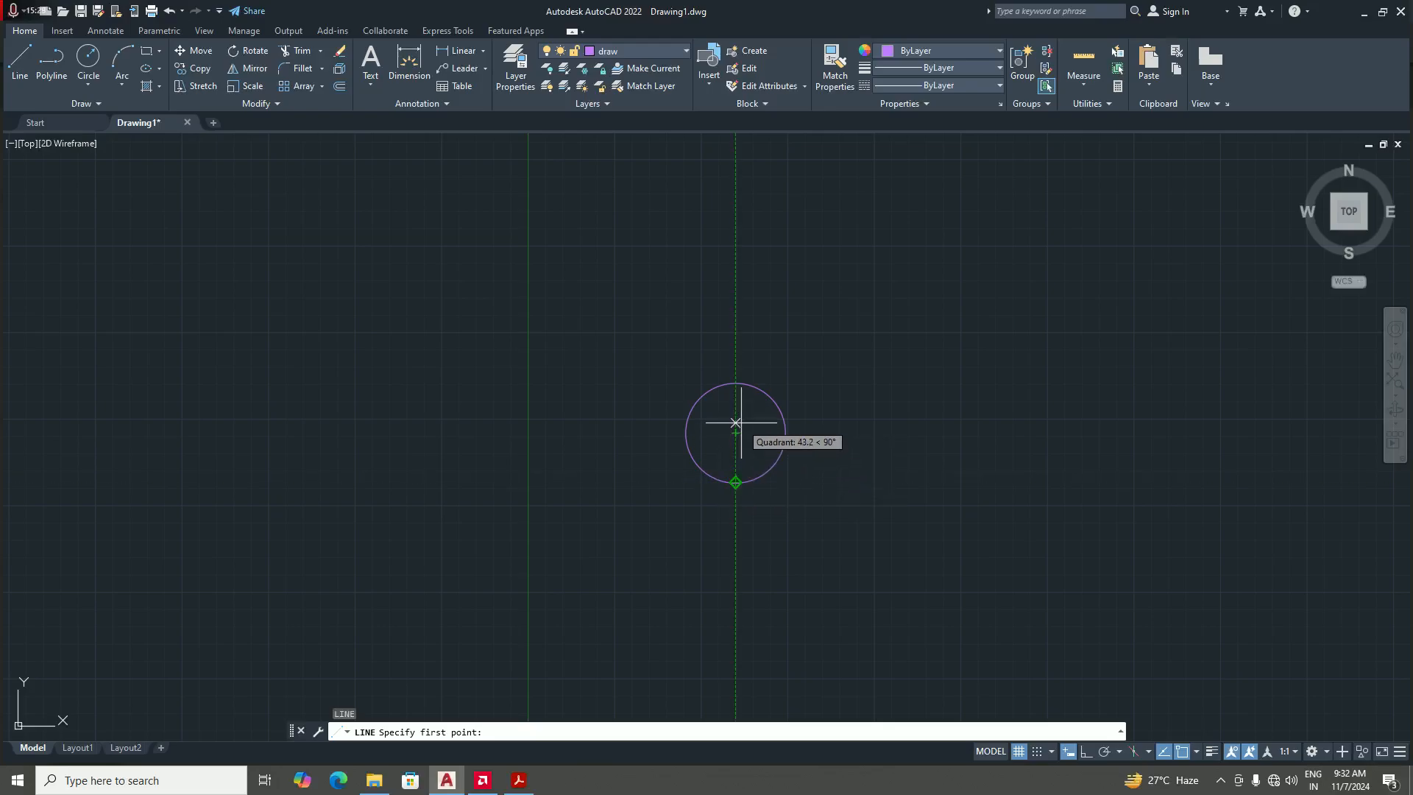
{"action": "scroll", "coordinate": [738, 421], "scroll_direction": "up", "scroll_amount": 3}
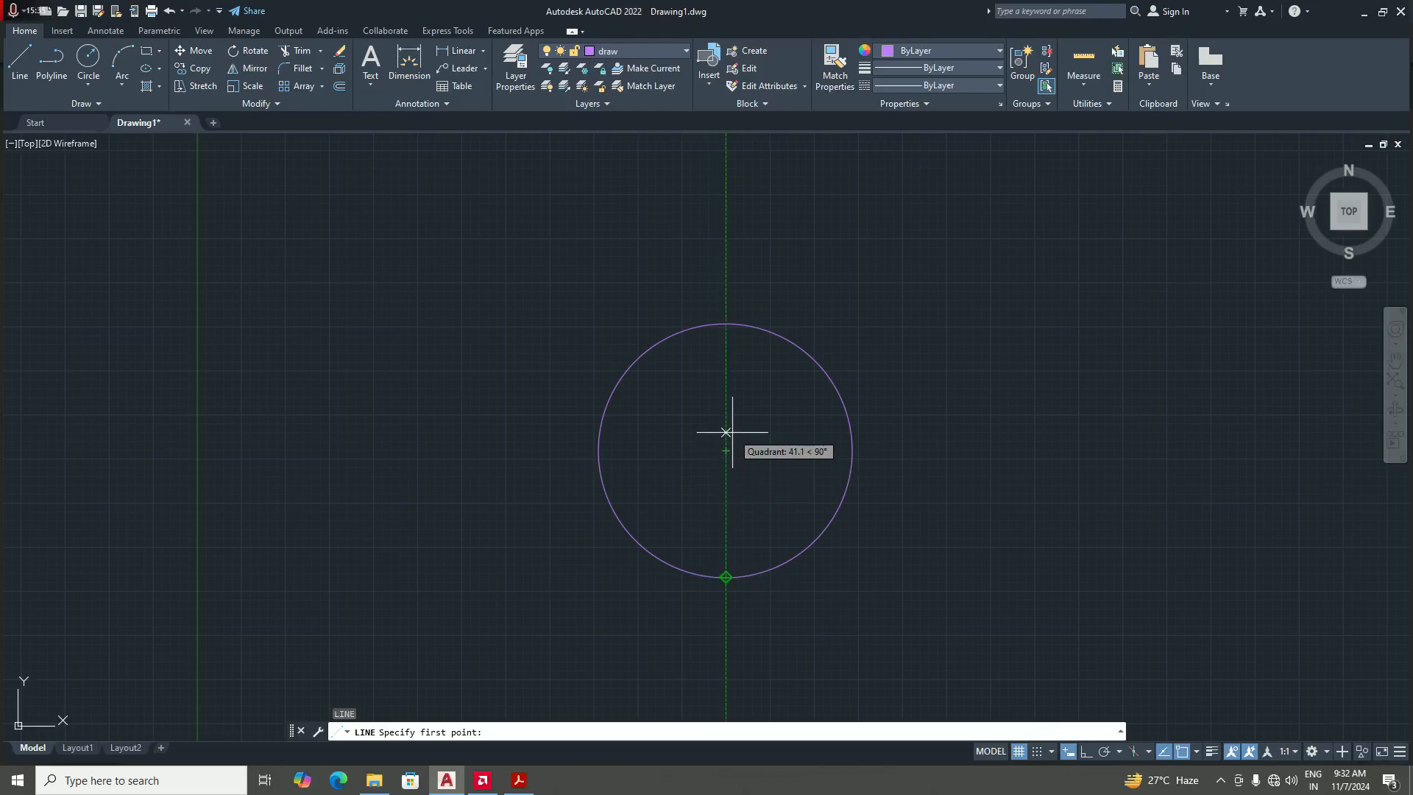
{"action": "type", "text": "15"}
{"action": "key", "text": "Return"}
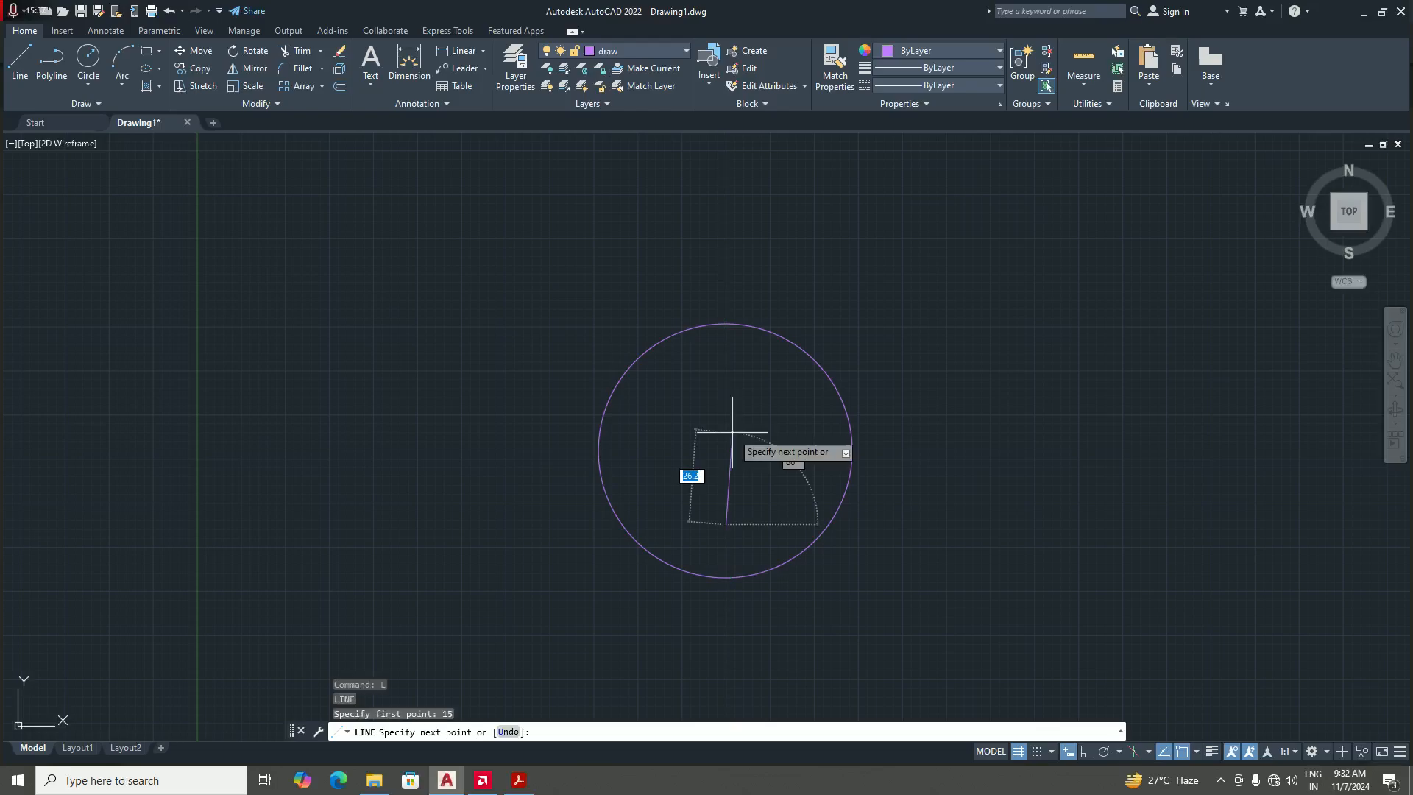
{"action": "scroll", "coordinate": [732, 434], "scroll_direction": "down", "scroll_amount": 2}
{"action": "key", "text": "Escape"}
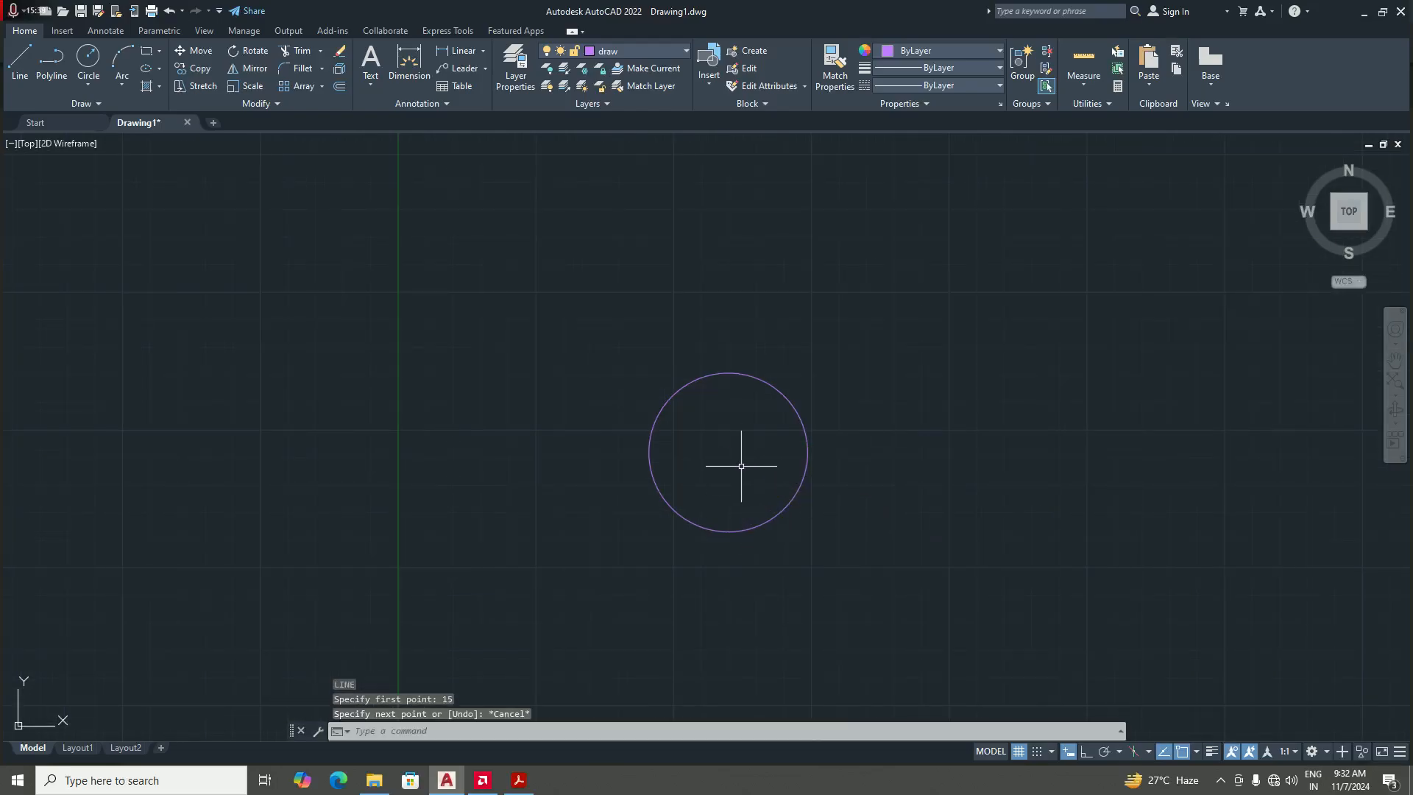
{"action": "scroll", "coordinate": [765, 493], "scroll_direction": "down", "scroll_amount": 2}
{"action": "scroll", "coordinate": [774, 505], "scroll_direction": "up", "scroll_amount": 2}
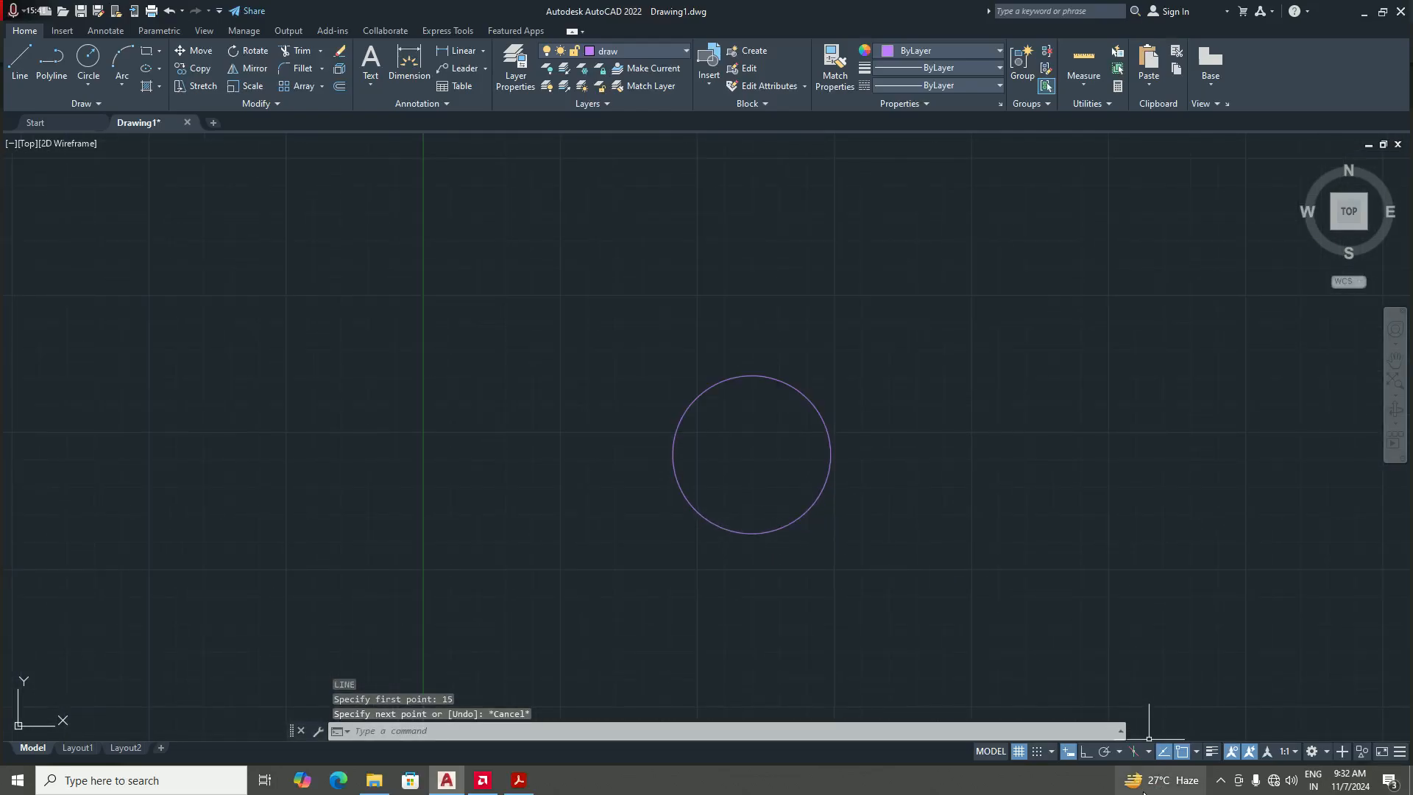
{"action": "left_click", "coordinate": [1196, 751]}
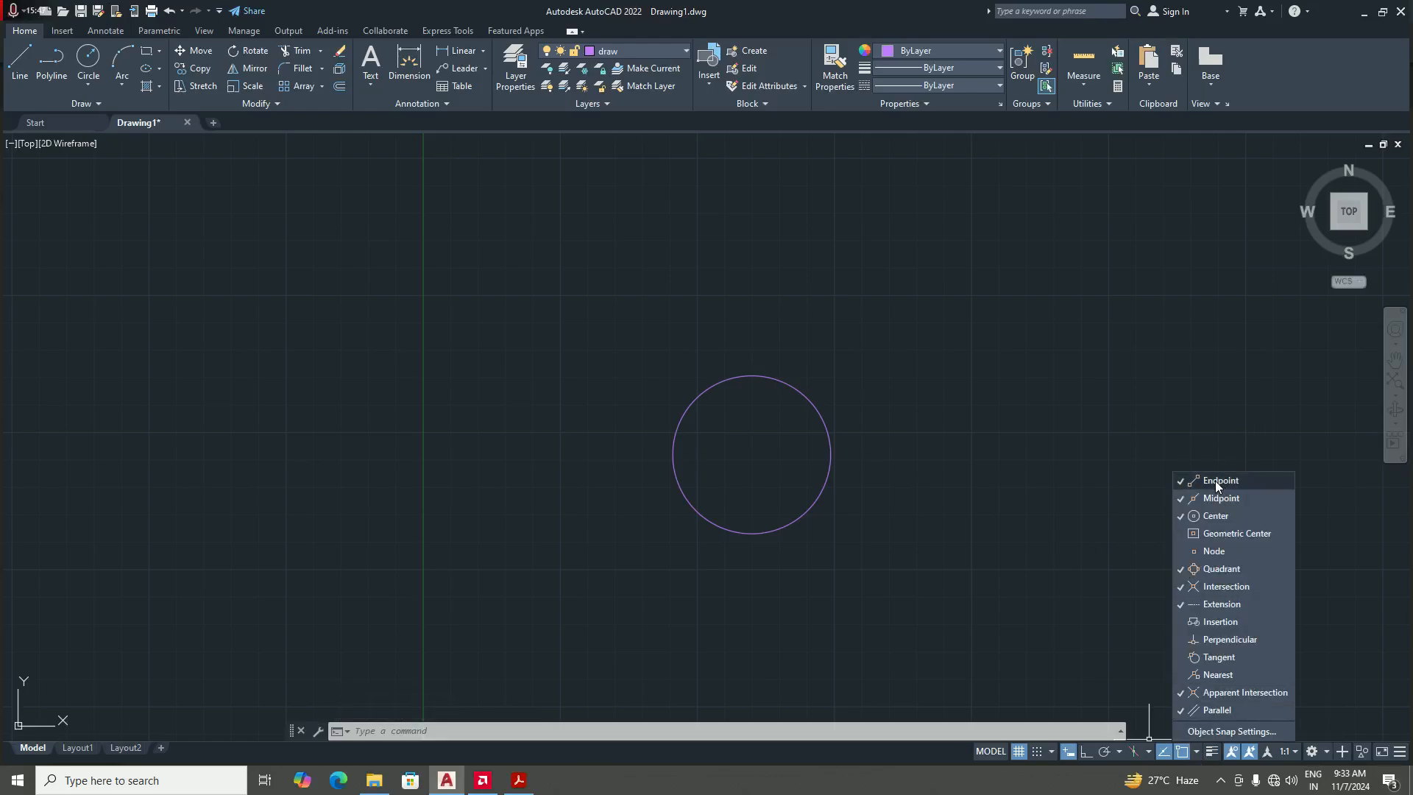
{"action": "left_click", "coordinate": [1196, 752]}
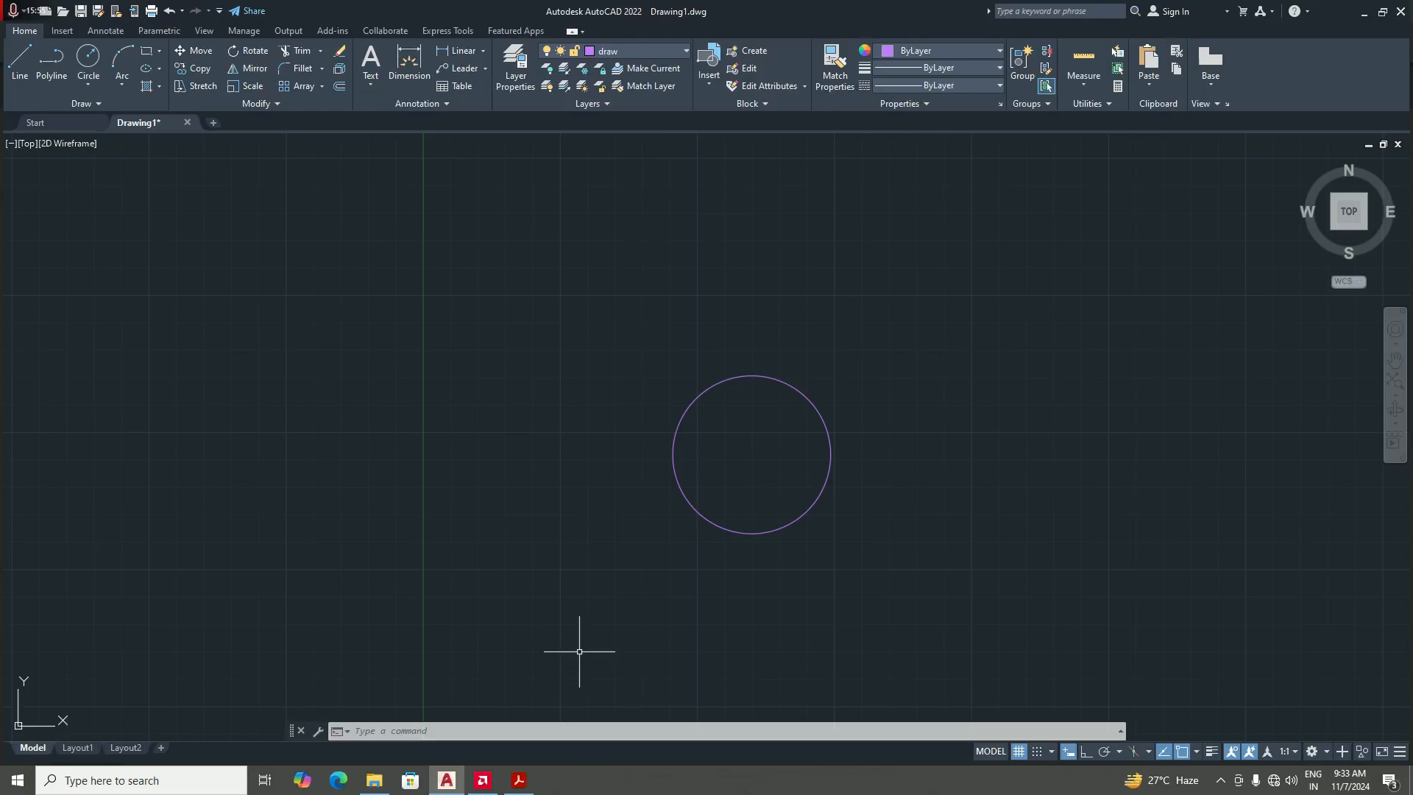
{"action": "type", "text": "c"}
{"action": "key", "text": "Return"}
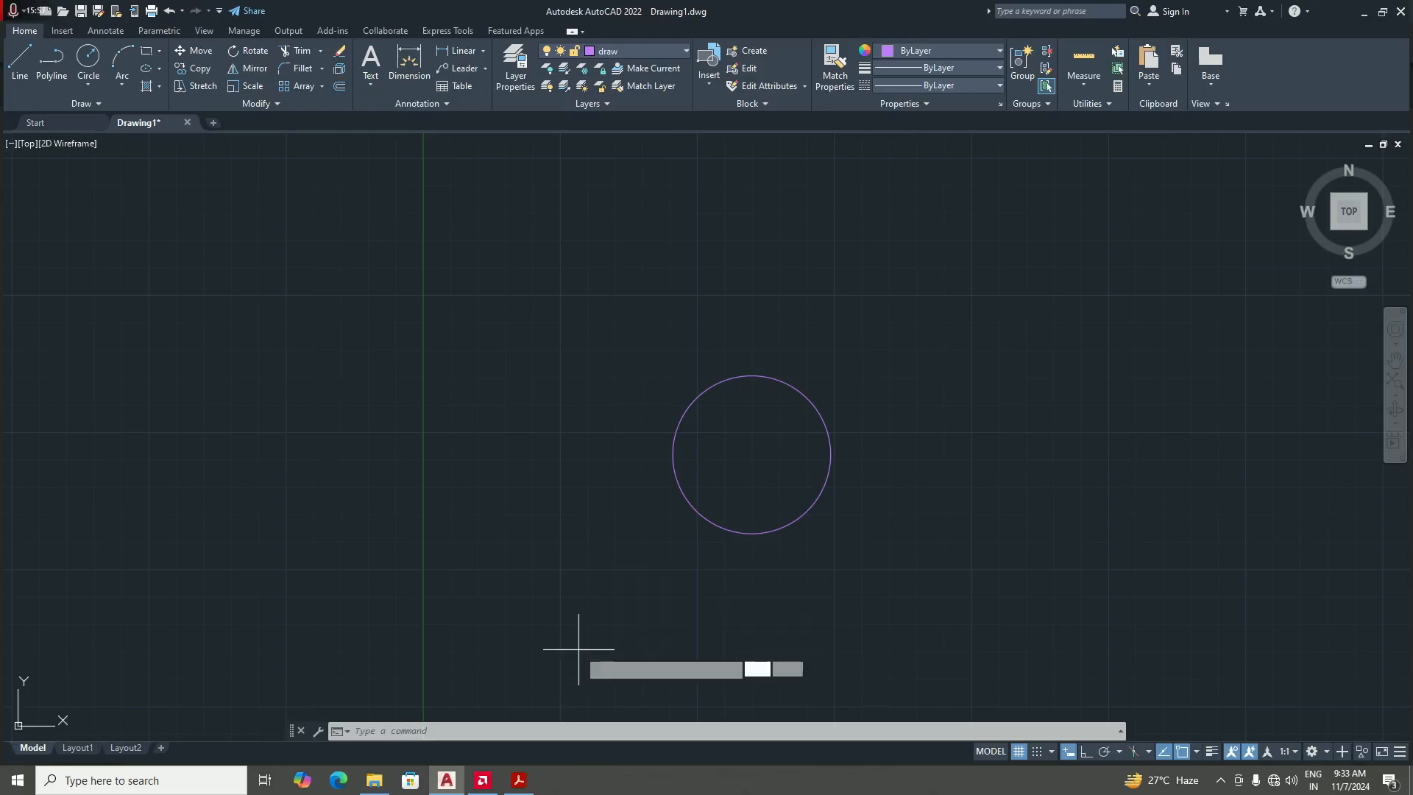
{"action": "scroll", "coordinate": [802, 488], "scroll_direction": "up", "scroll_amount": 2}
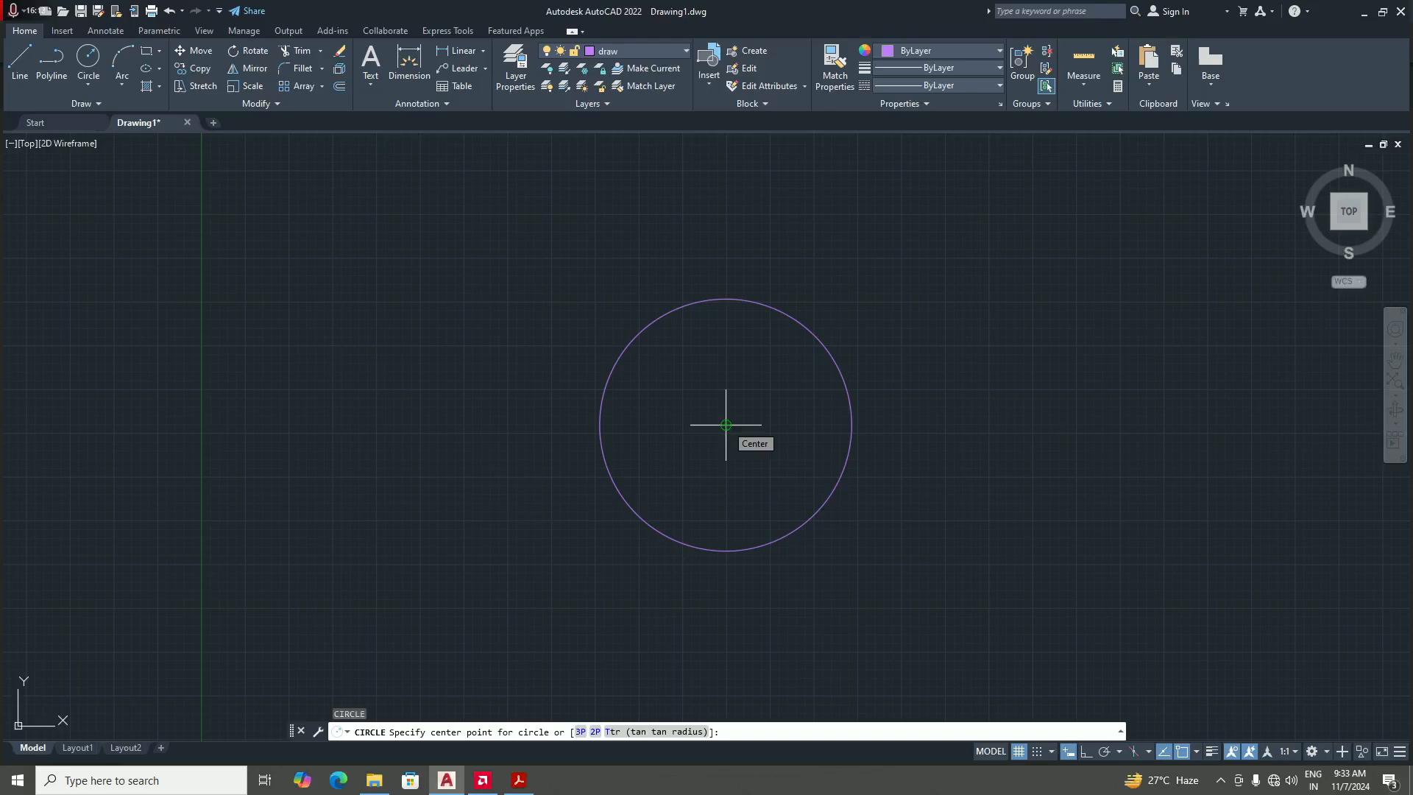
{"action": "type", "text": "ext"}
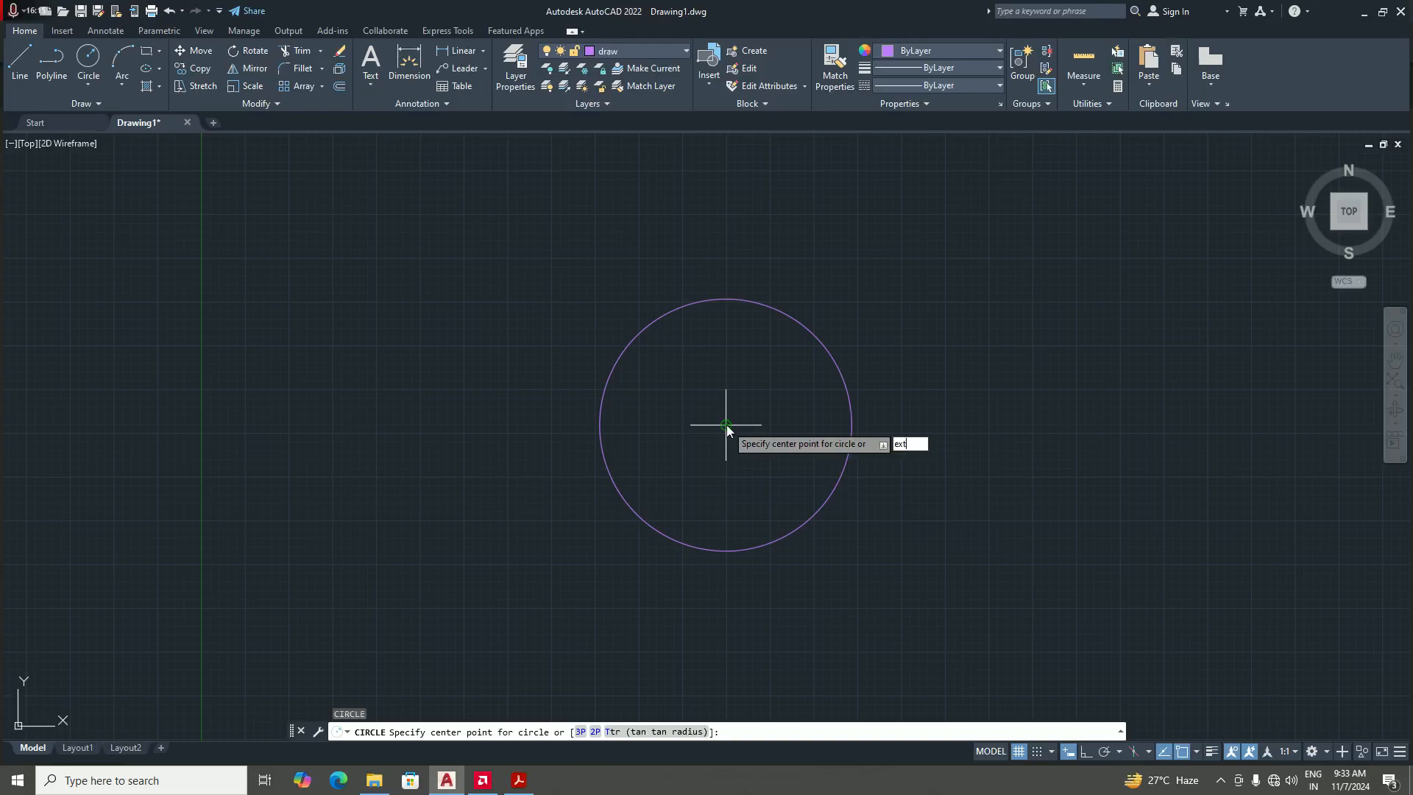
{"action": "key", "text": "Return"}
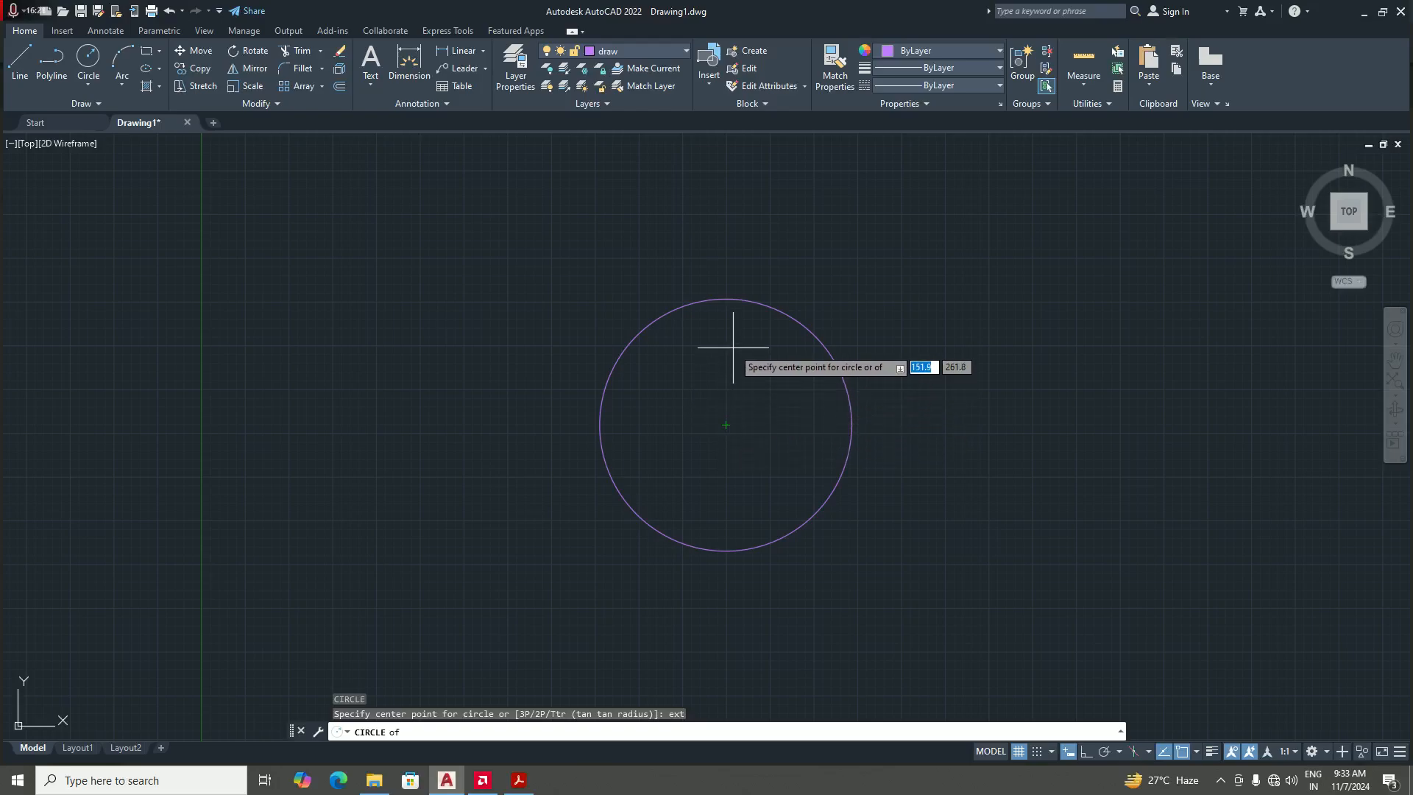
{"action": "key", "text": "Escape"}
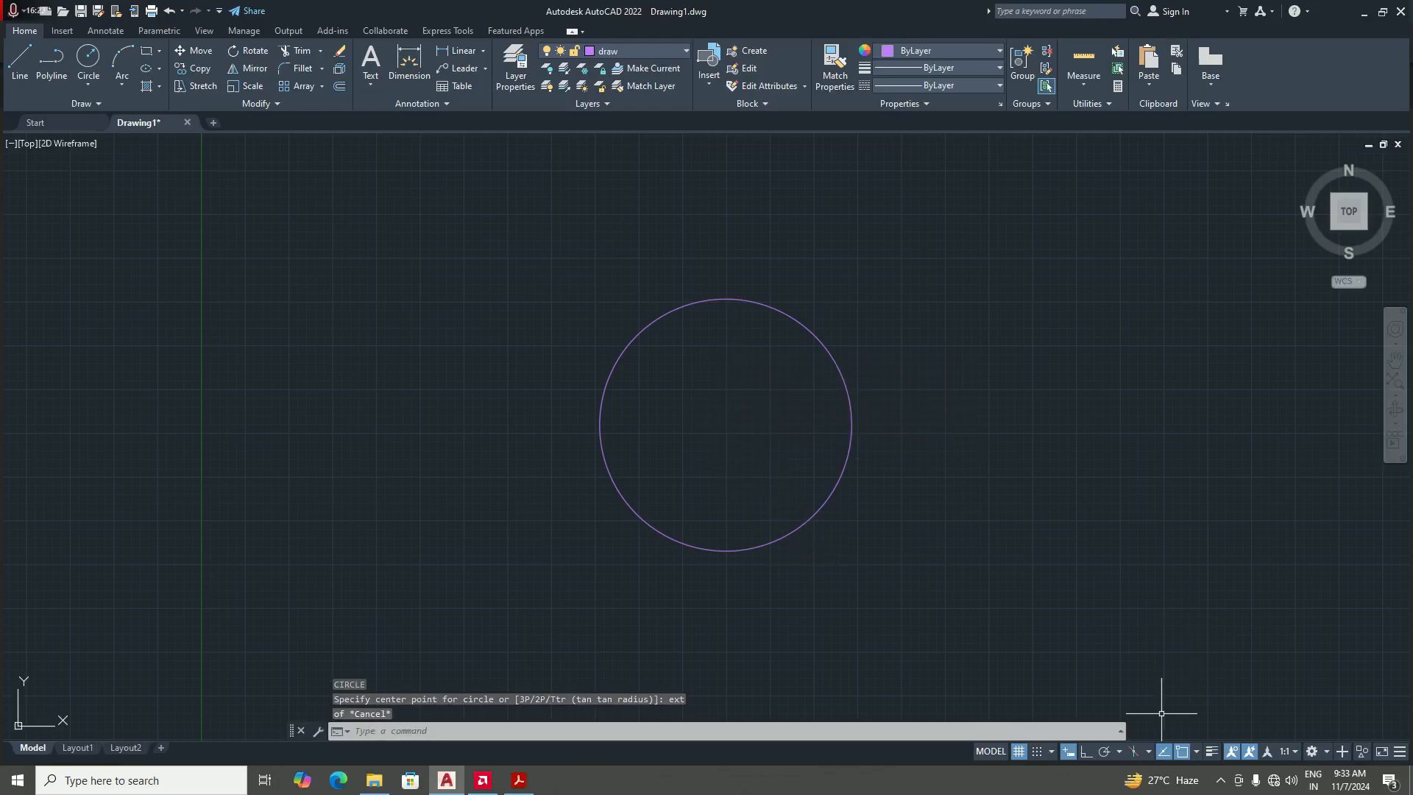
- Turn off the Endpoint, Midpoint, Quadrant, Intersection, Apparent Intersection and Parallel object snaps
{"action": "left_click", "coordinate": [1195, 752]}
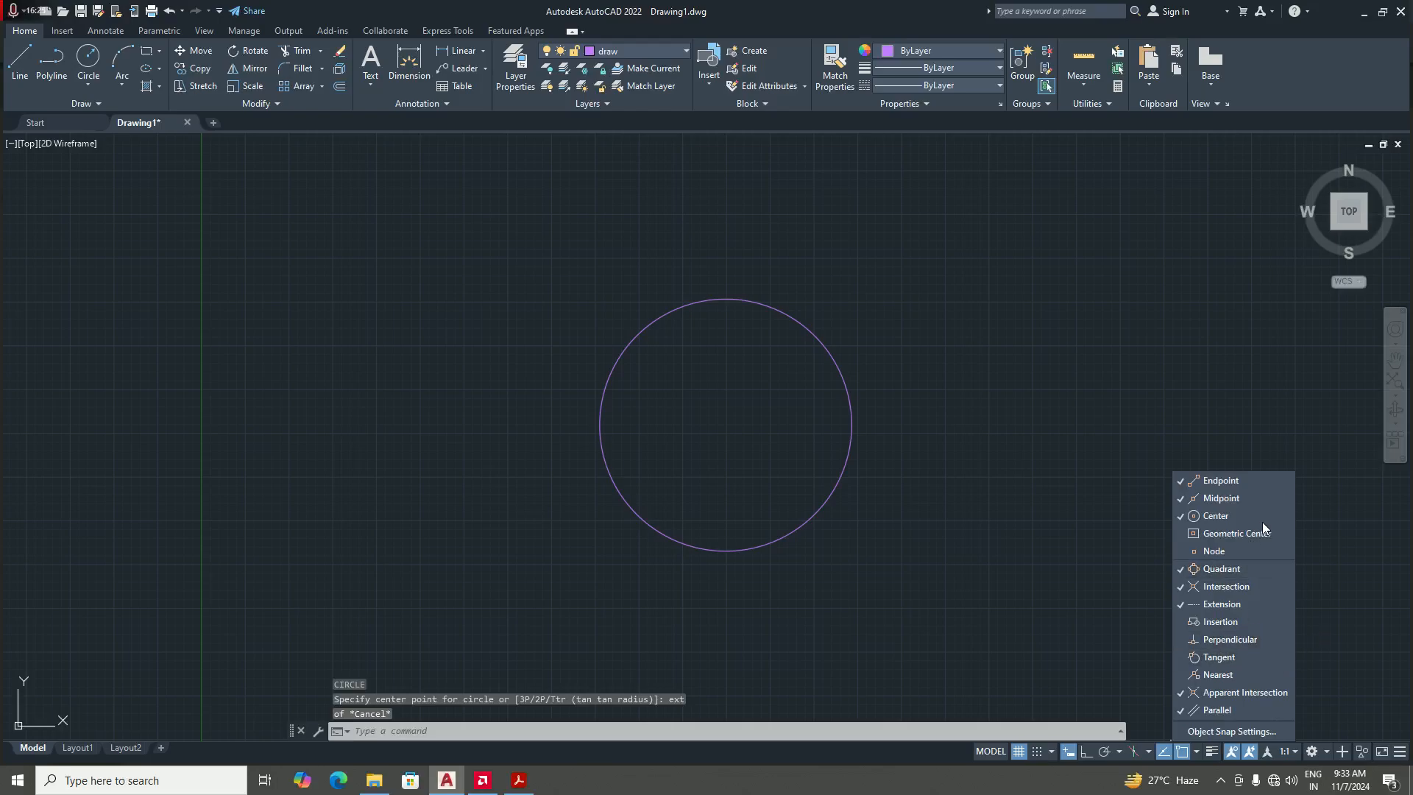
{"action": "left_click", "coordinate": [1233, 480]}
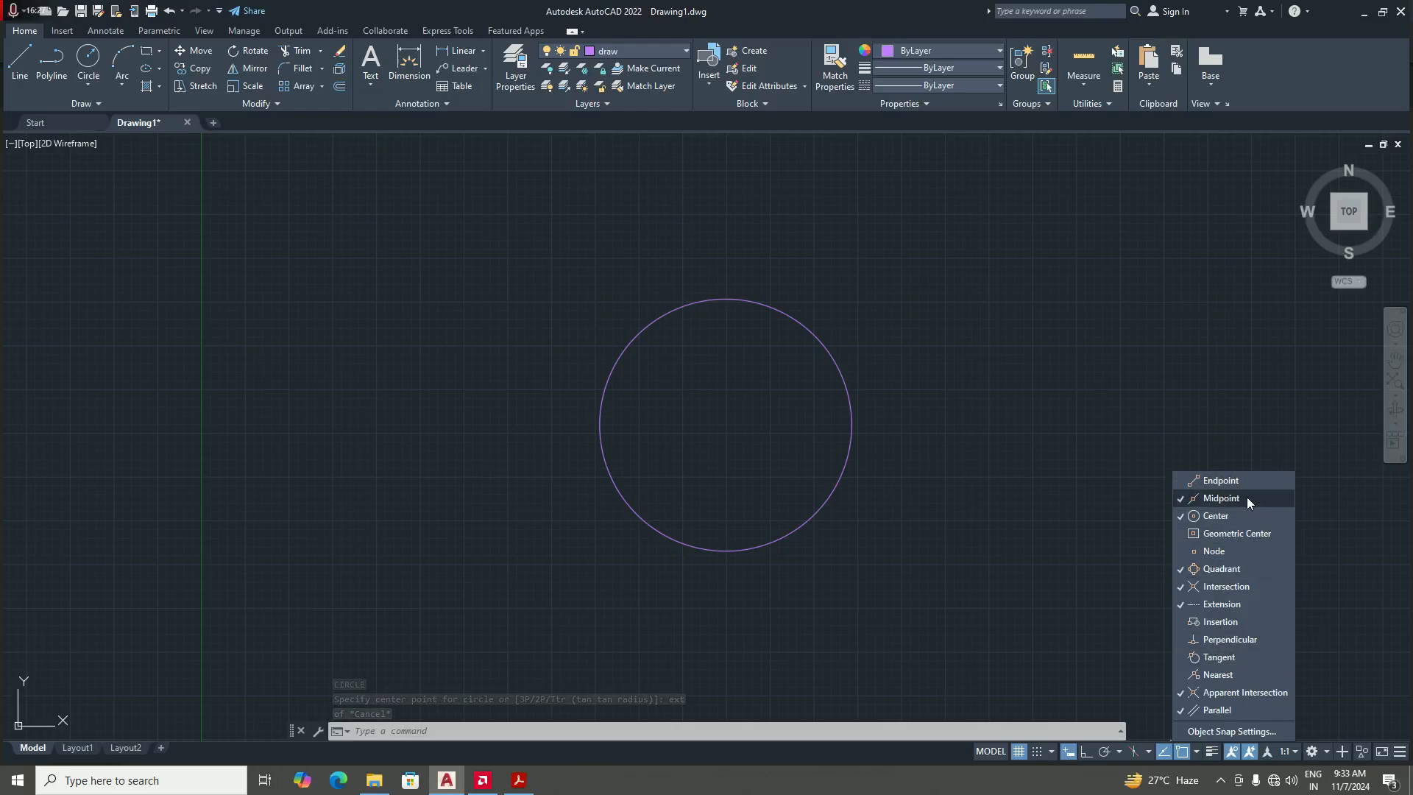
{"action": "left_click", "coordinate": [1246, 498]}
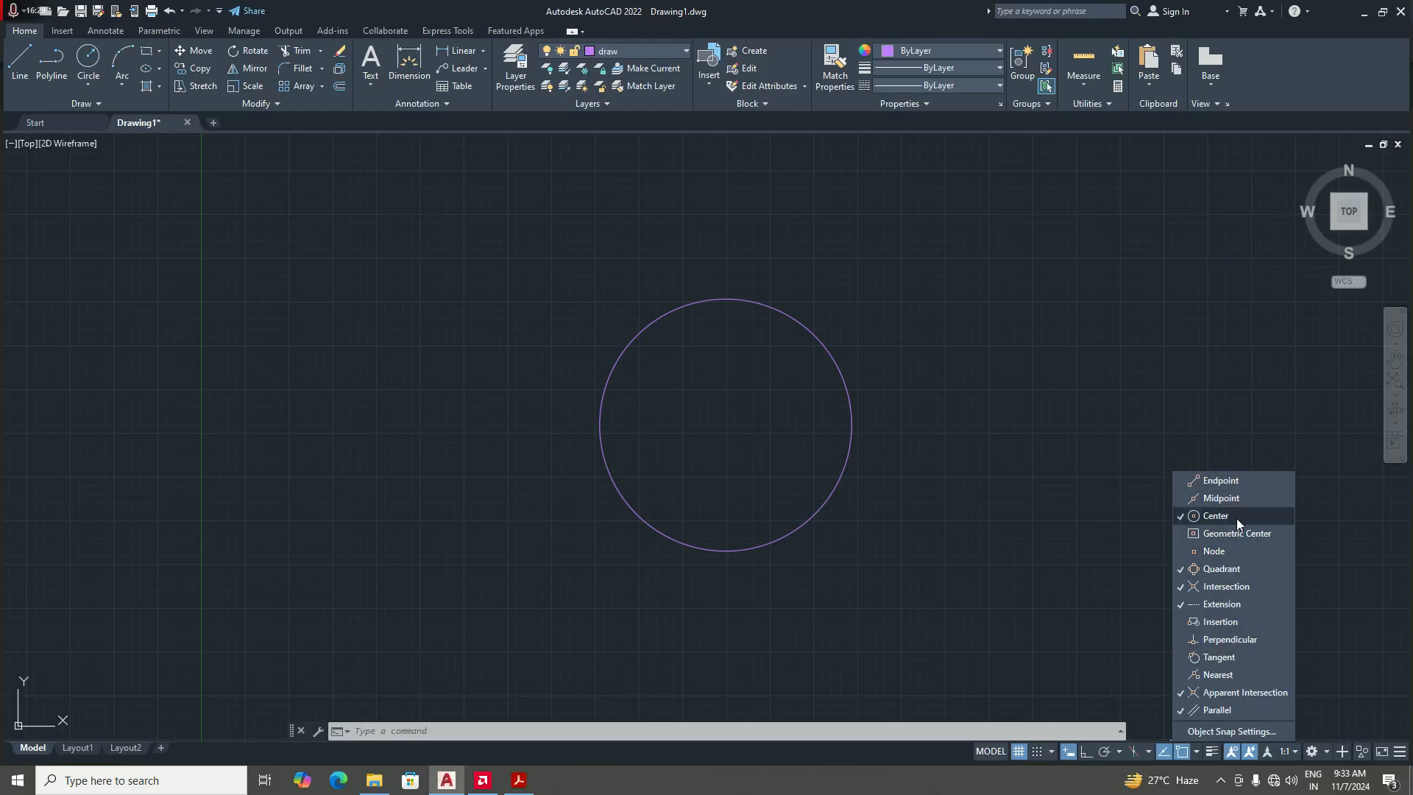
{"action": "left_click", "coordinate": [1247, 571]}
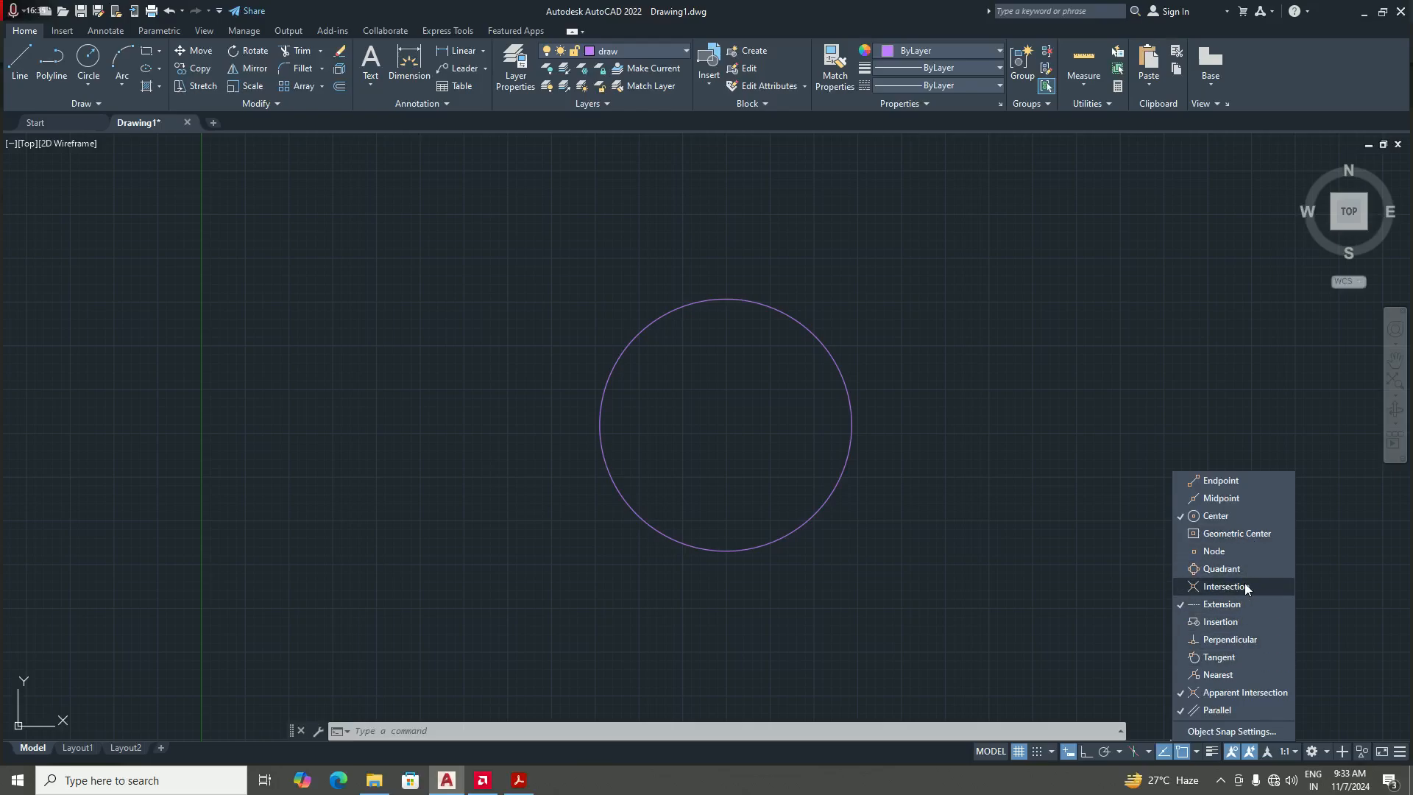
{"action": "left_click", "coordinate": [1215, 693]}
{"action": "left_click", "coordinate": [1216, 711]}
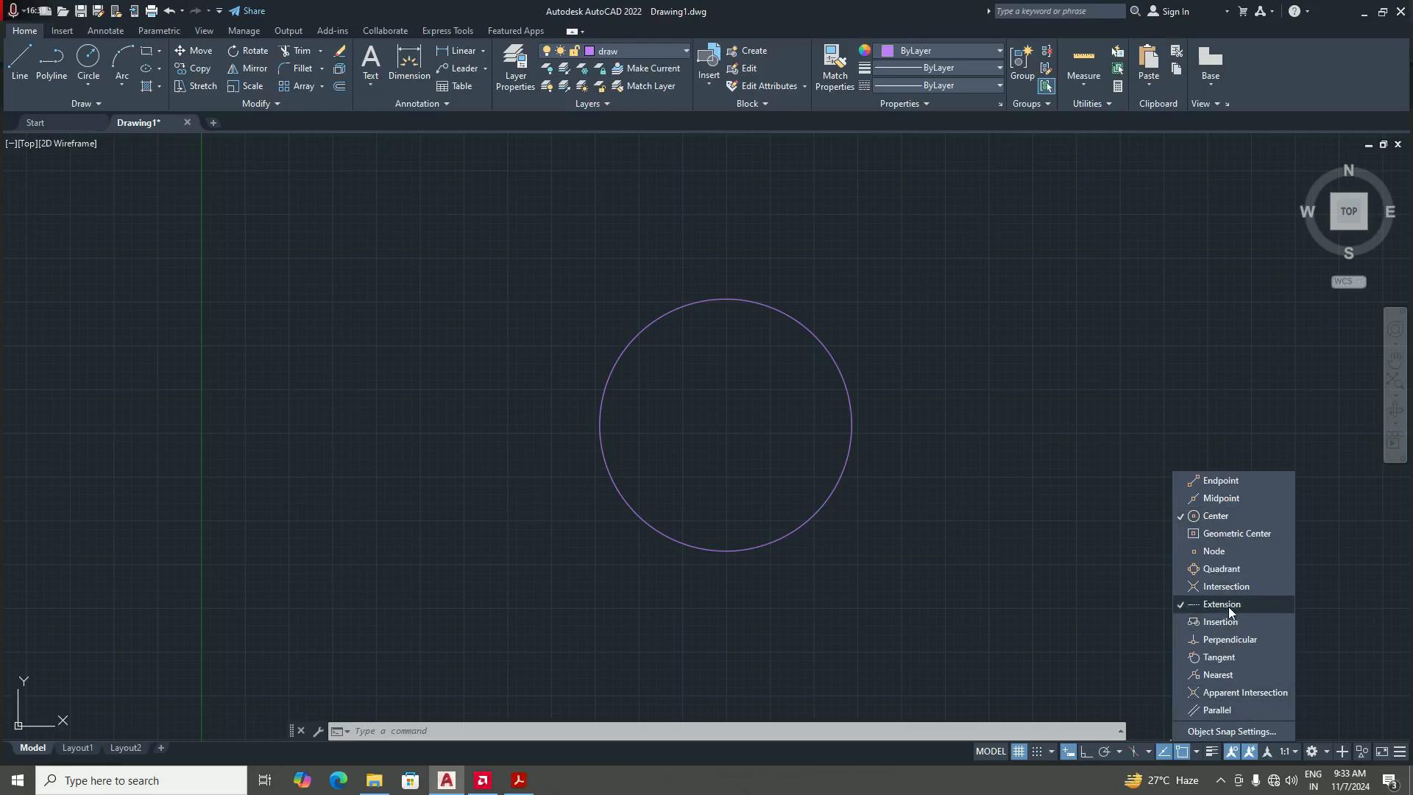
{"action": "left_click", "coordinate": [1204, 756]}
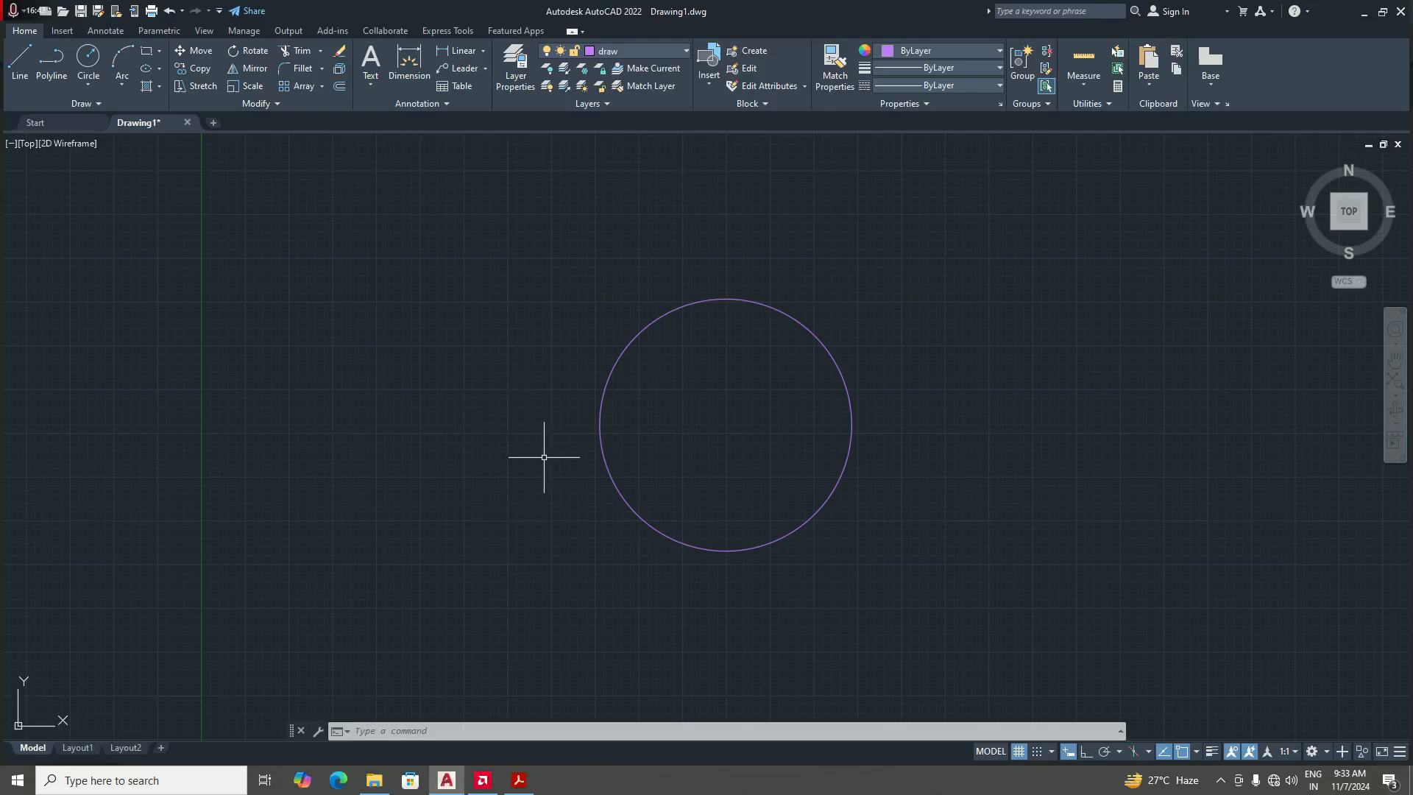
- Draw a circle of radius 10 centered 15 units directly above the center of the radius 36 circle
{"action": "type", "text": "c"}
{"action": "key", "text": "Return"}
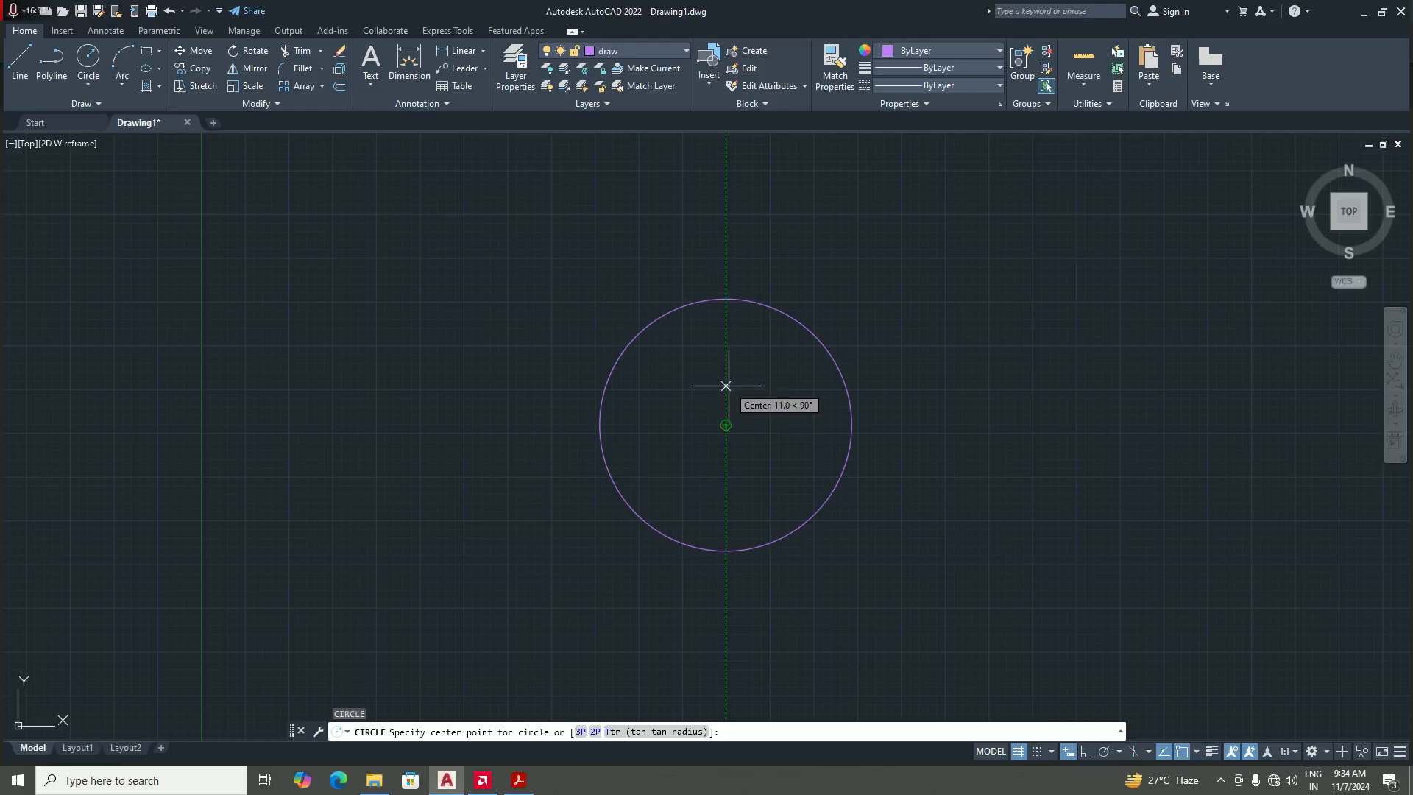
{"action": "type", "text": "15"}
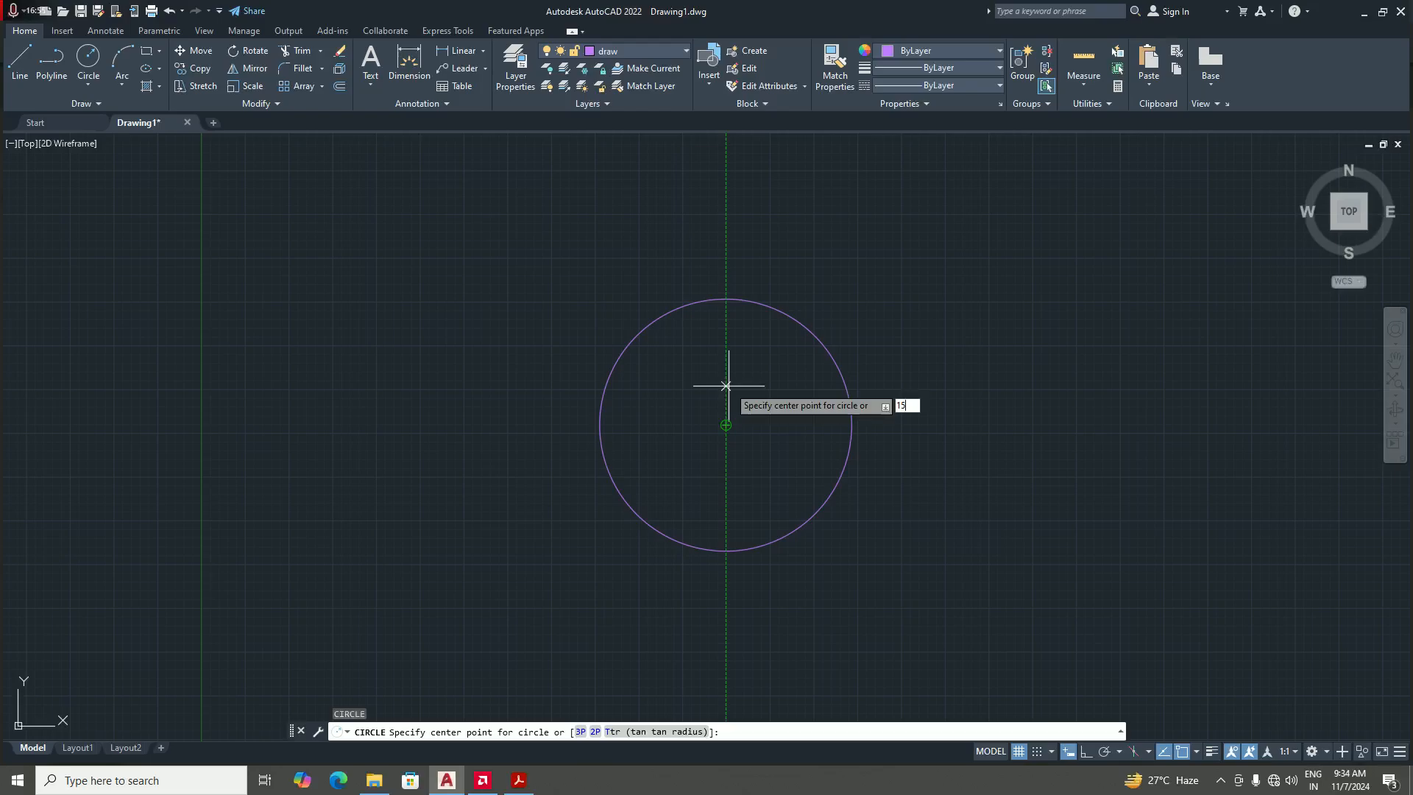
{"action": "key", "text": "Return"}
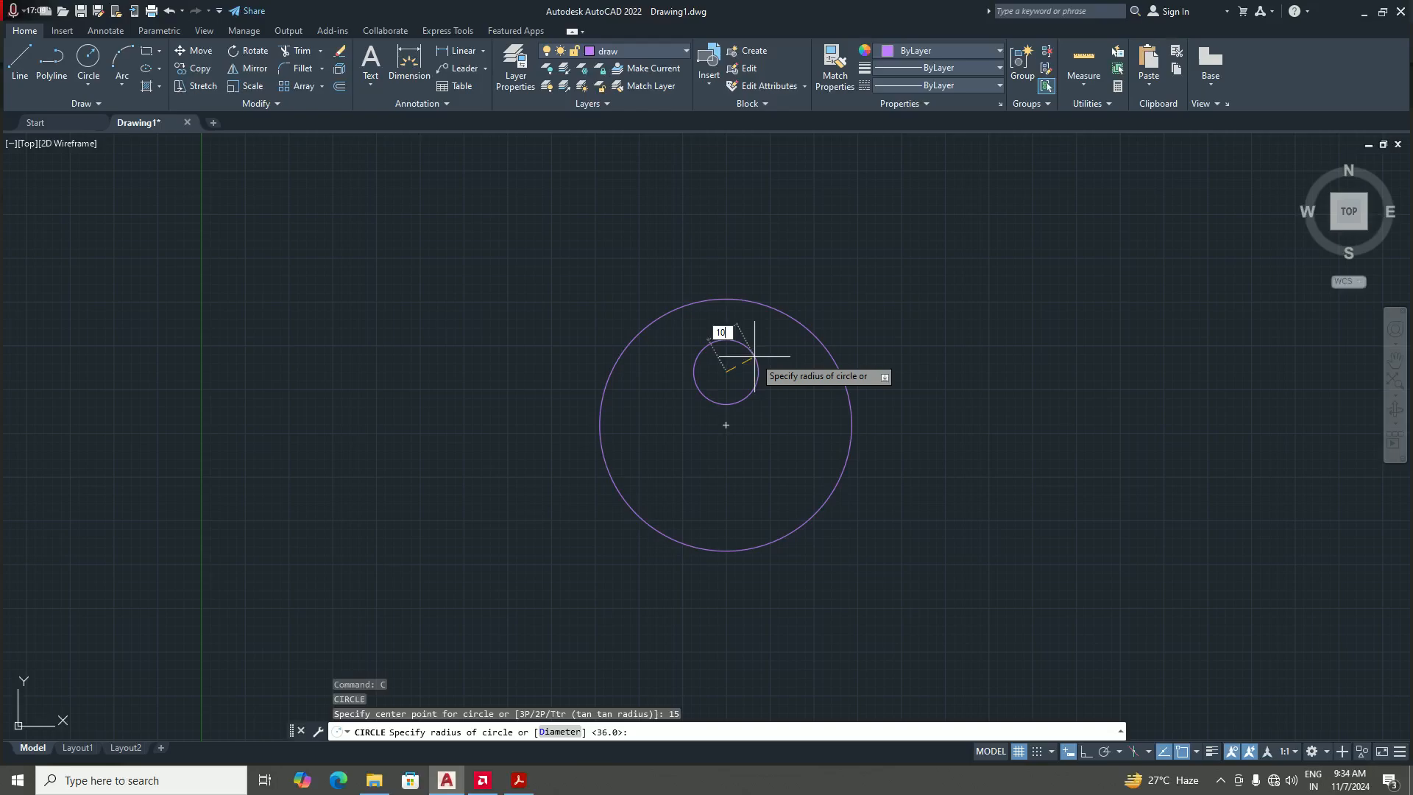
{"action": "key", "text": "Return"}
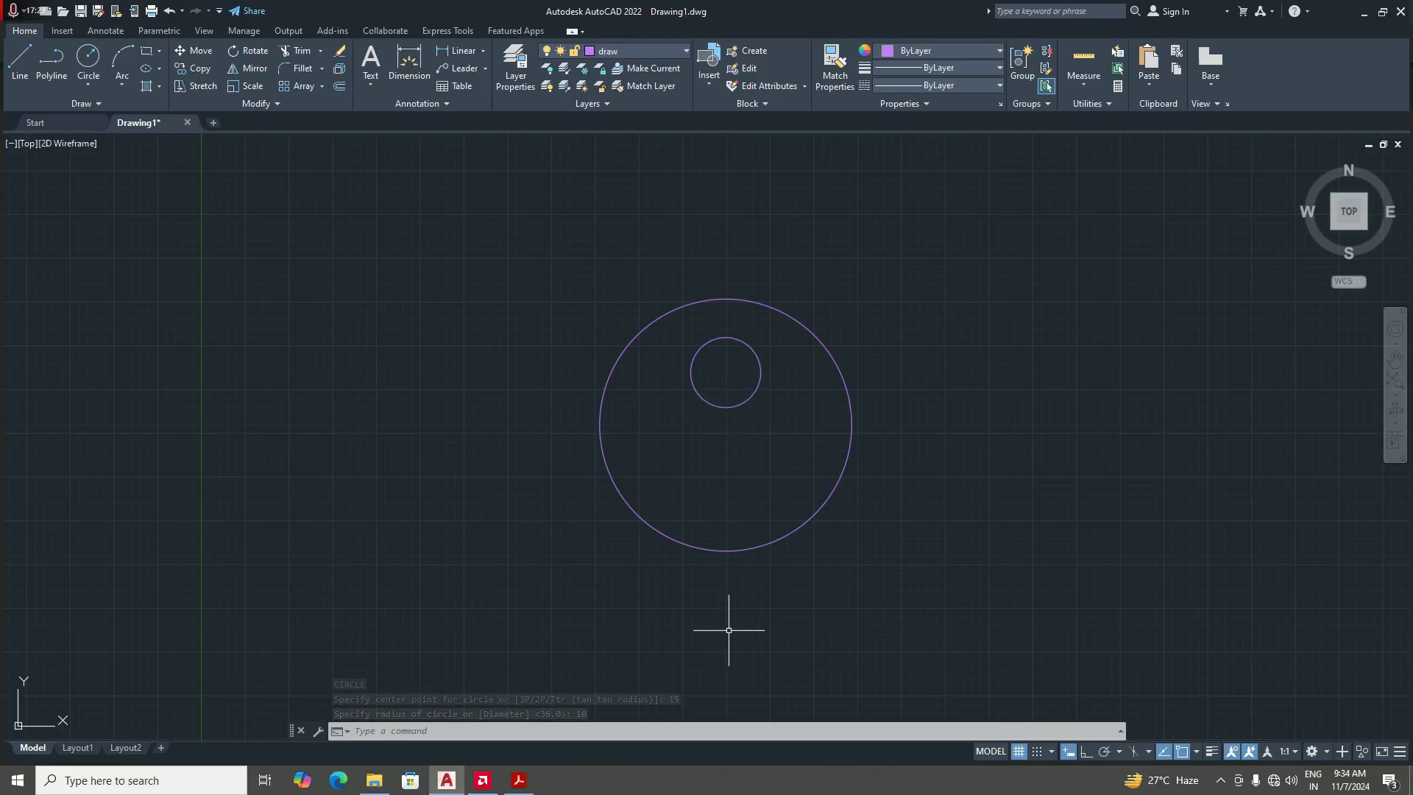
- Check the bracket's inner radii in the students assignment 1 PDF, then in AutoCAD draw a radius 20 circle concentric with the radius 36 circle
{"action": "left_click", "coordinate": [520, 781]}
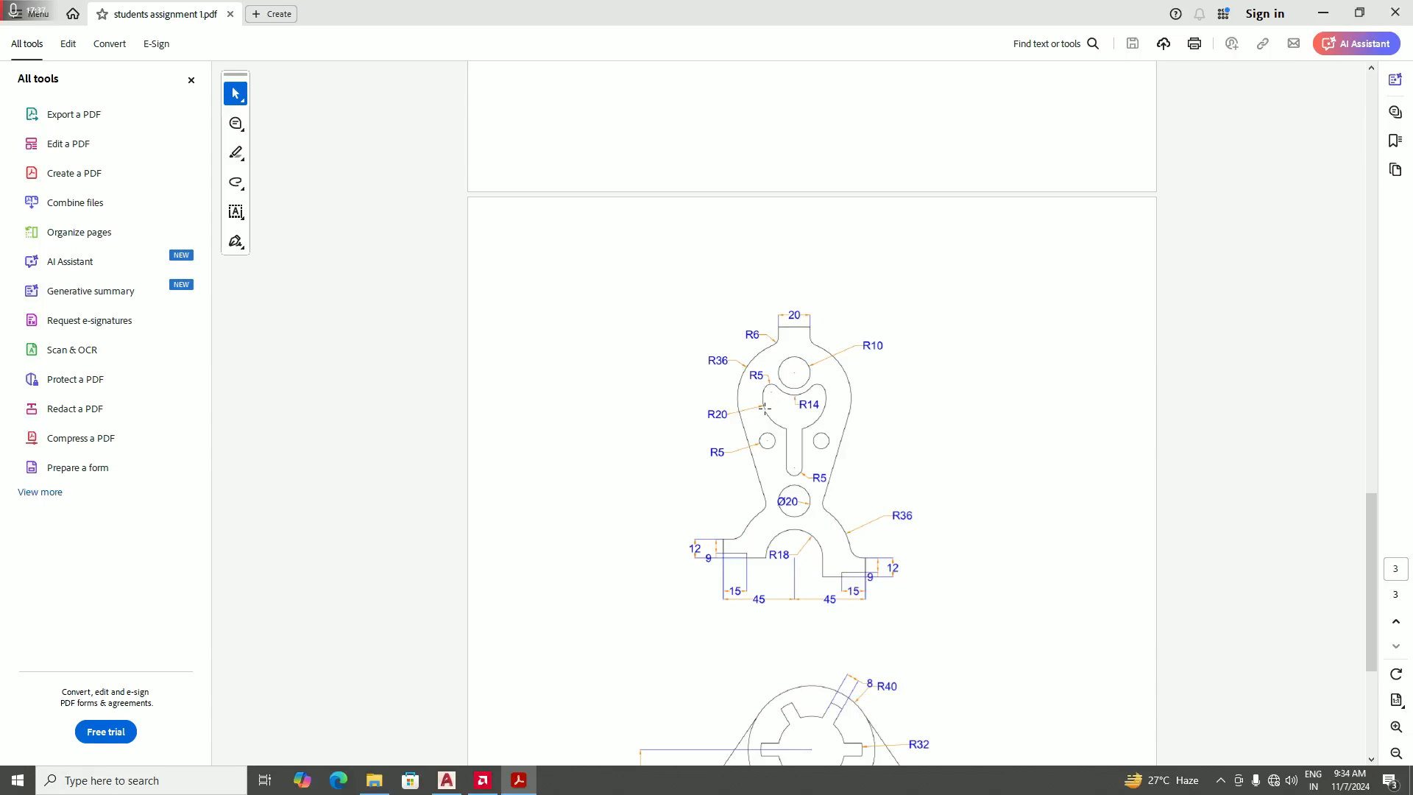
{"action": "left_click", "coordinate": [447, 780]}
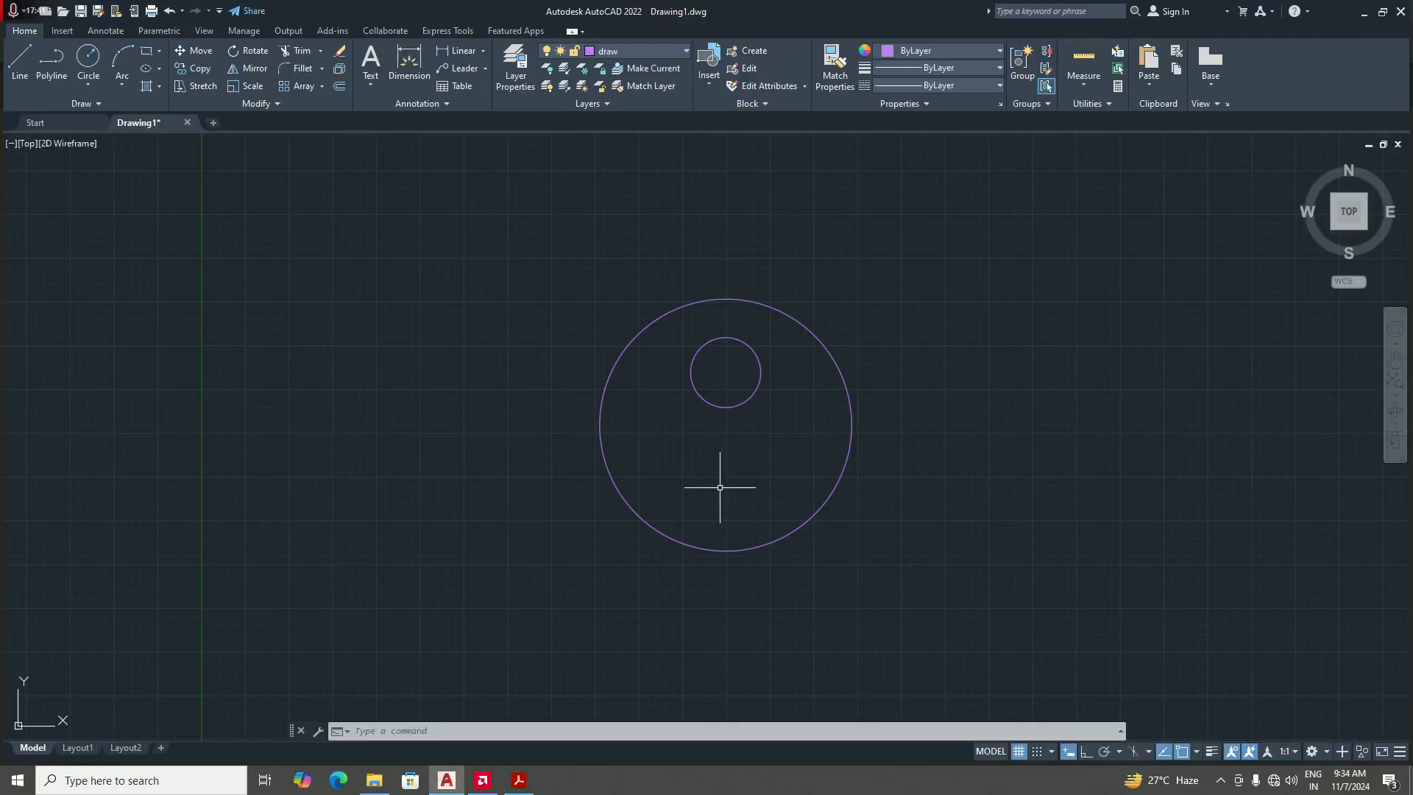
{"action": "key", "text": "Return"}
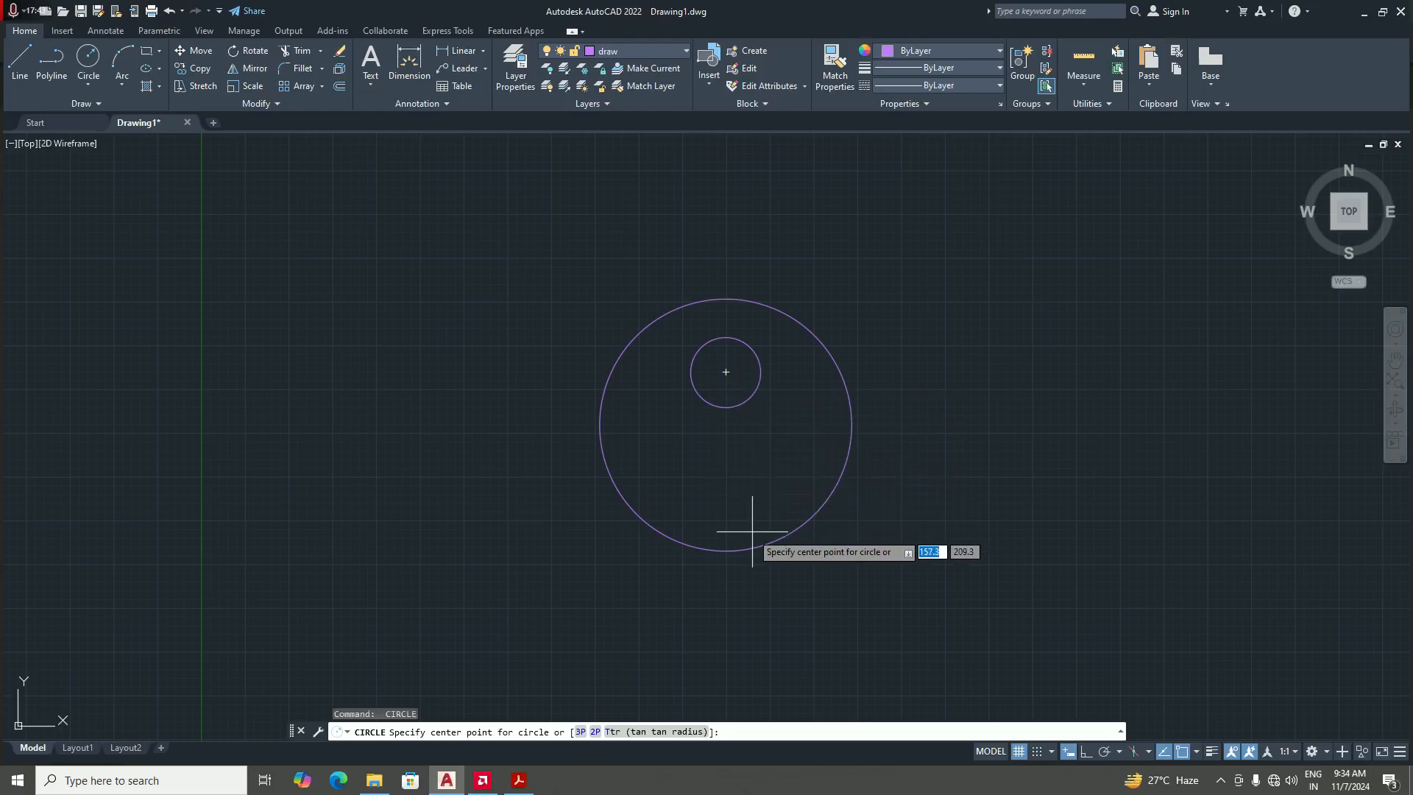
{"action": "left_click", "coordinate": [725, 424]}
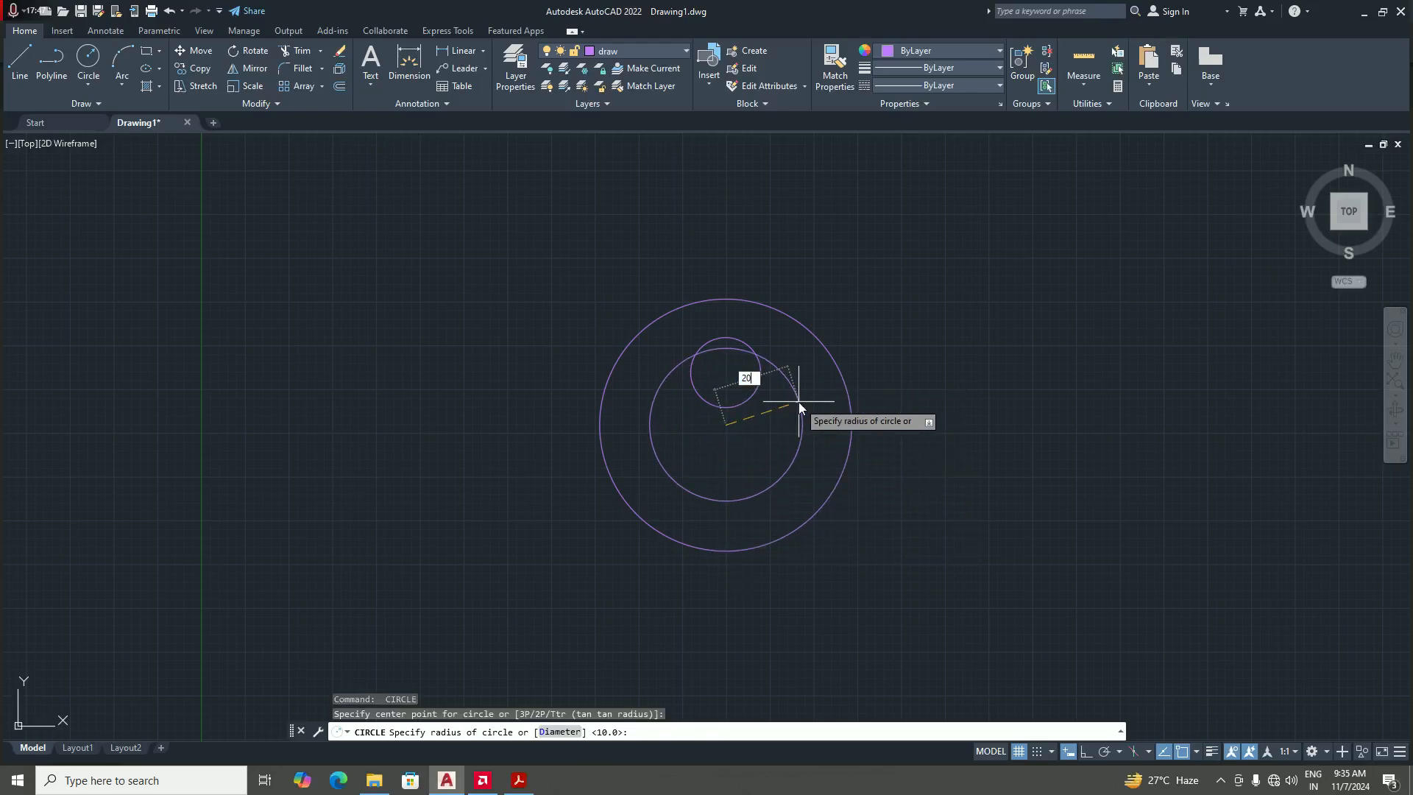
{"action": "type", "text": "20"}
{"action": "key", "text": "Return"}
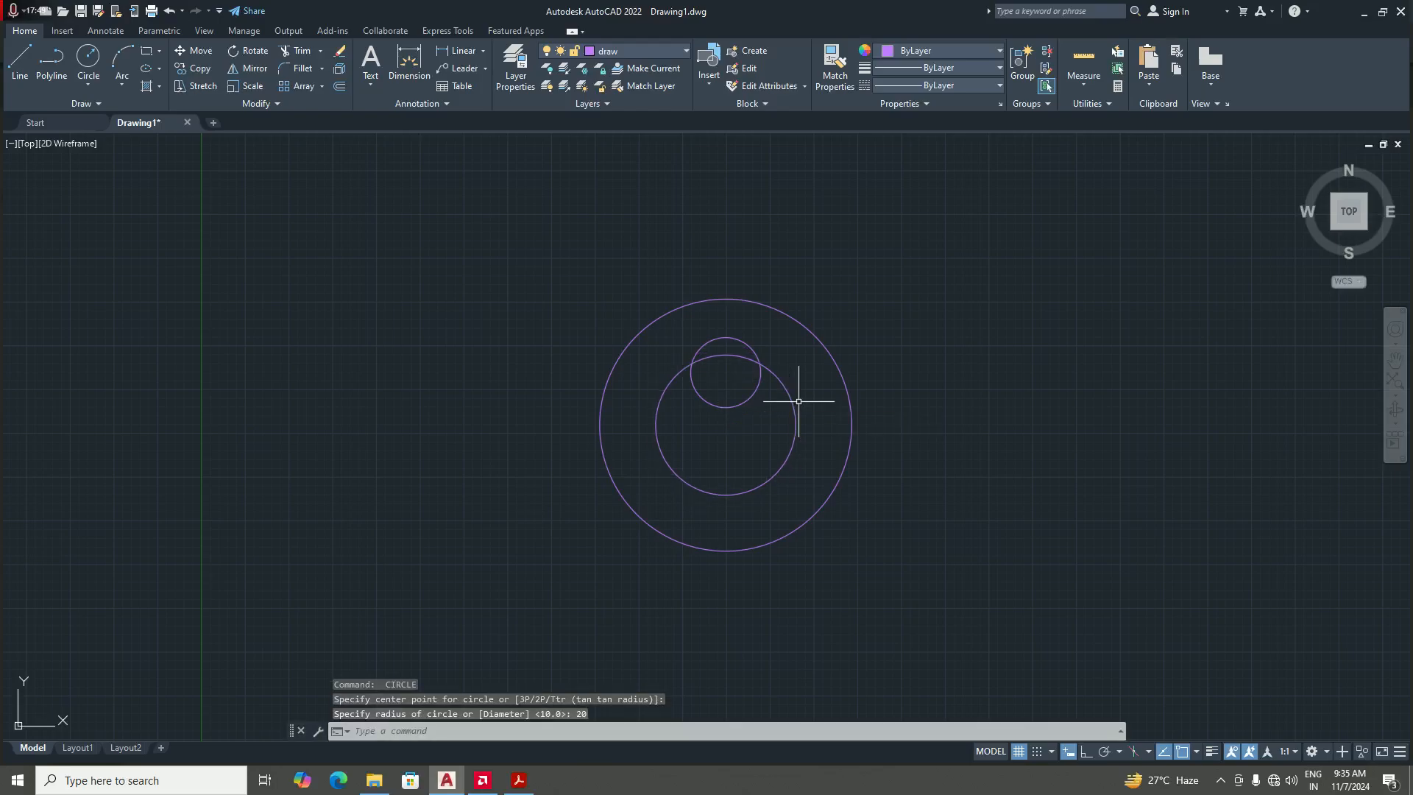
- Offset the radius 10 circle outward by 5
{"action": "scroll", "coordinate": [757, 426], "scroll_direction": "down", "scroll_amount": 1}
{"action": "scroll", "coordinate": [758, 442], "scroll_direction": "up", "scroll_amount": 1}
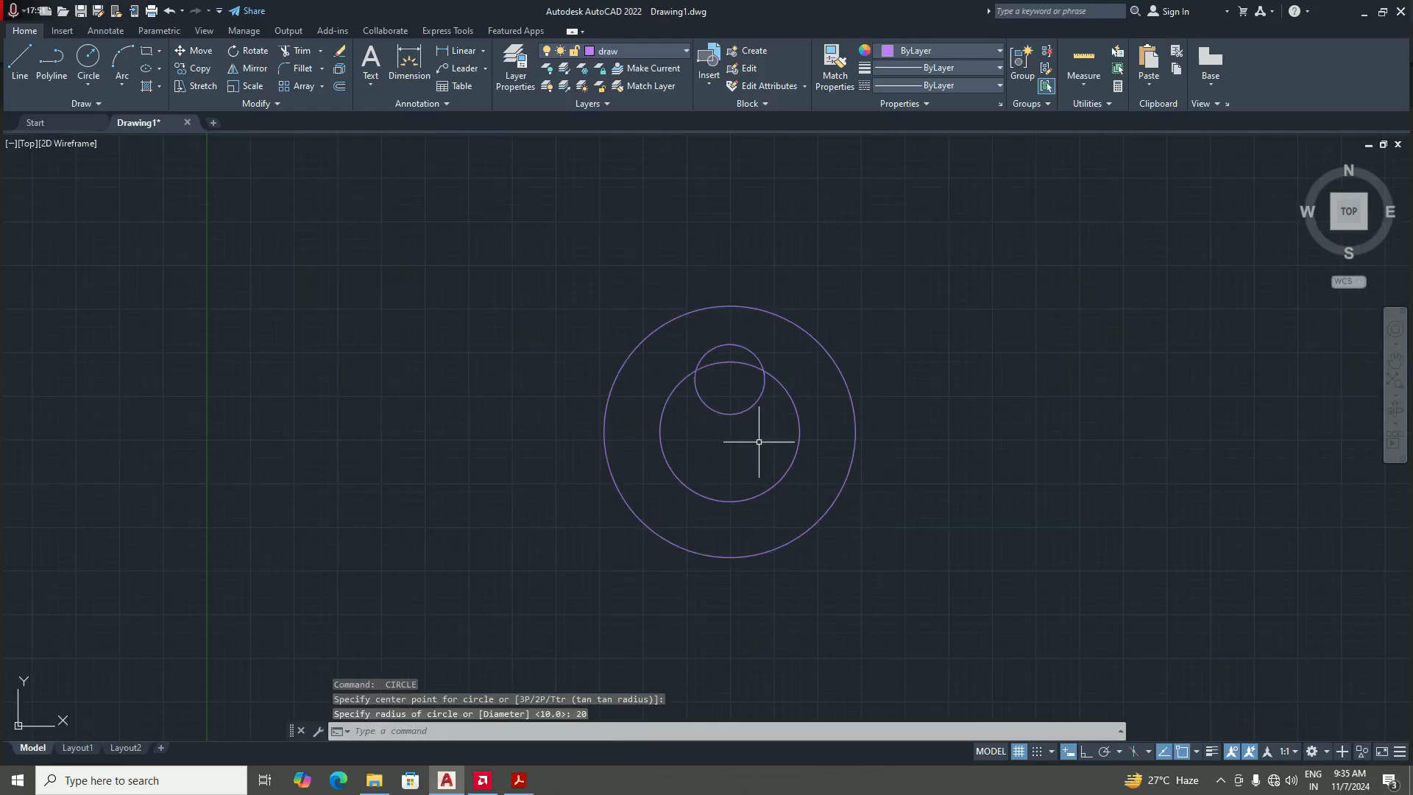
{"action": "type", "text": "O"}
{"action": "key", "text": "Return"}
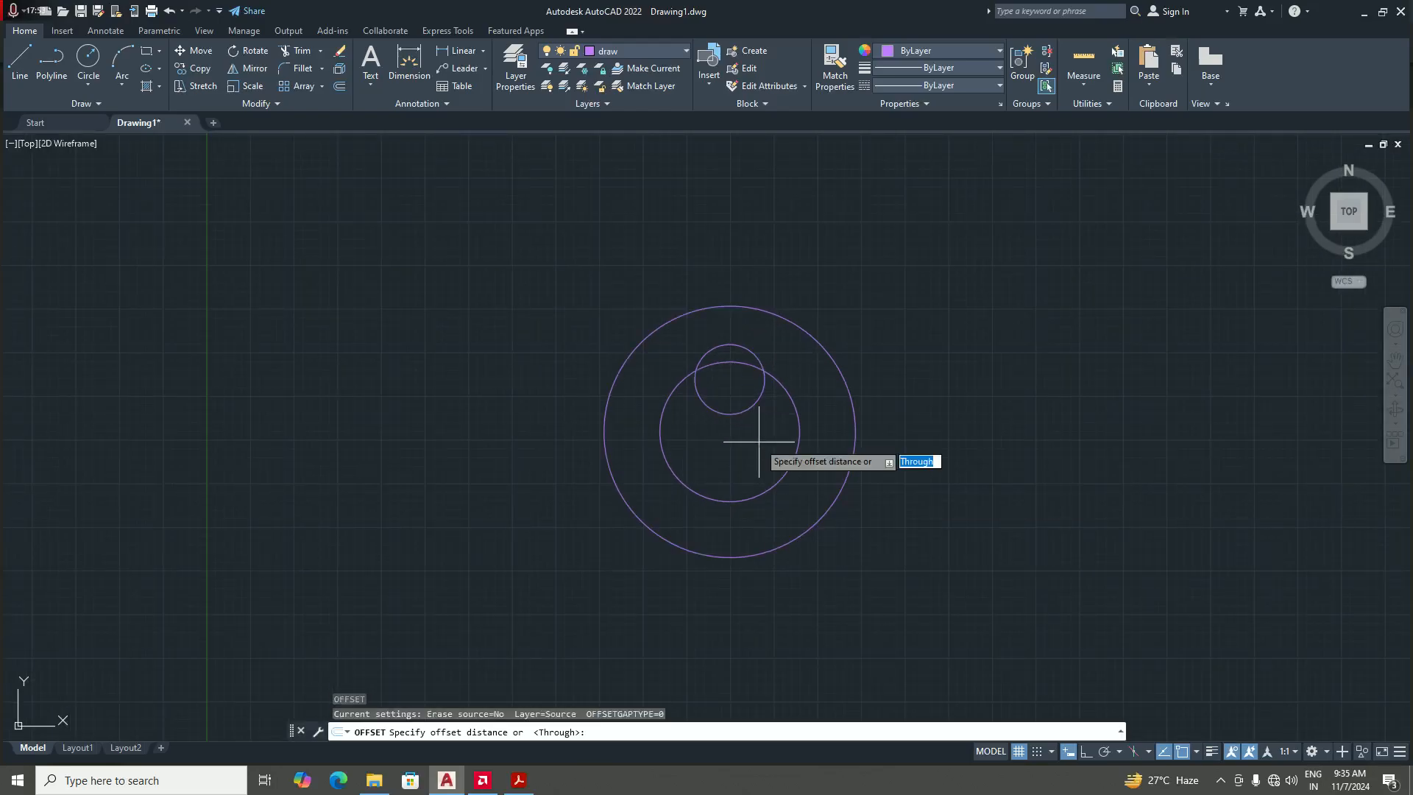
{"action": "type", "text": "5"}
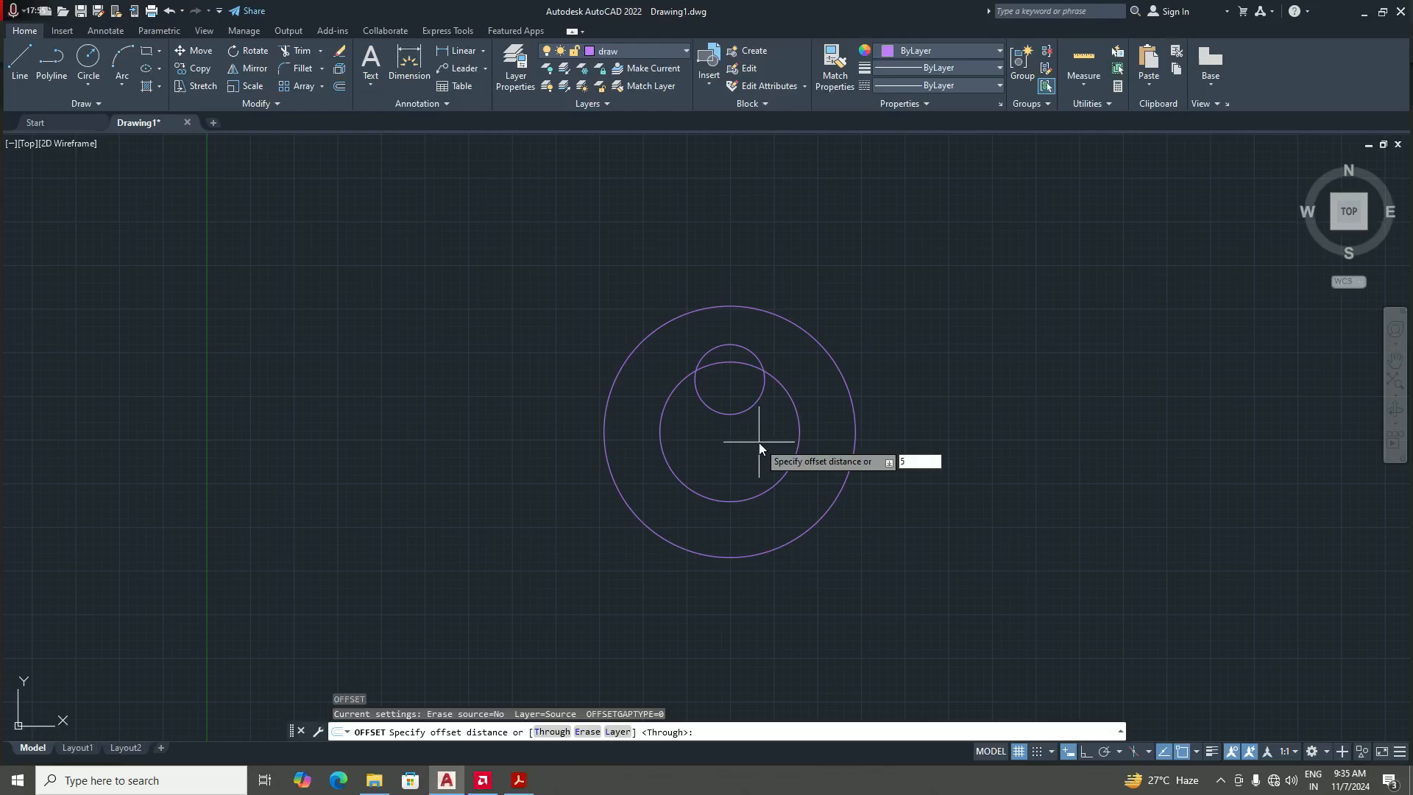
{"action": "key", "text": "Return"}
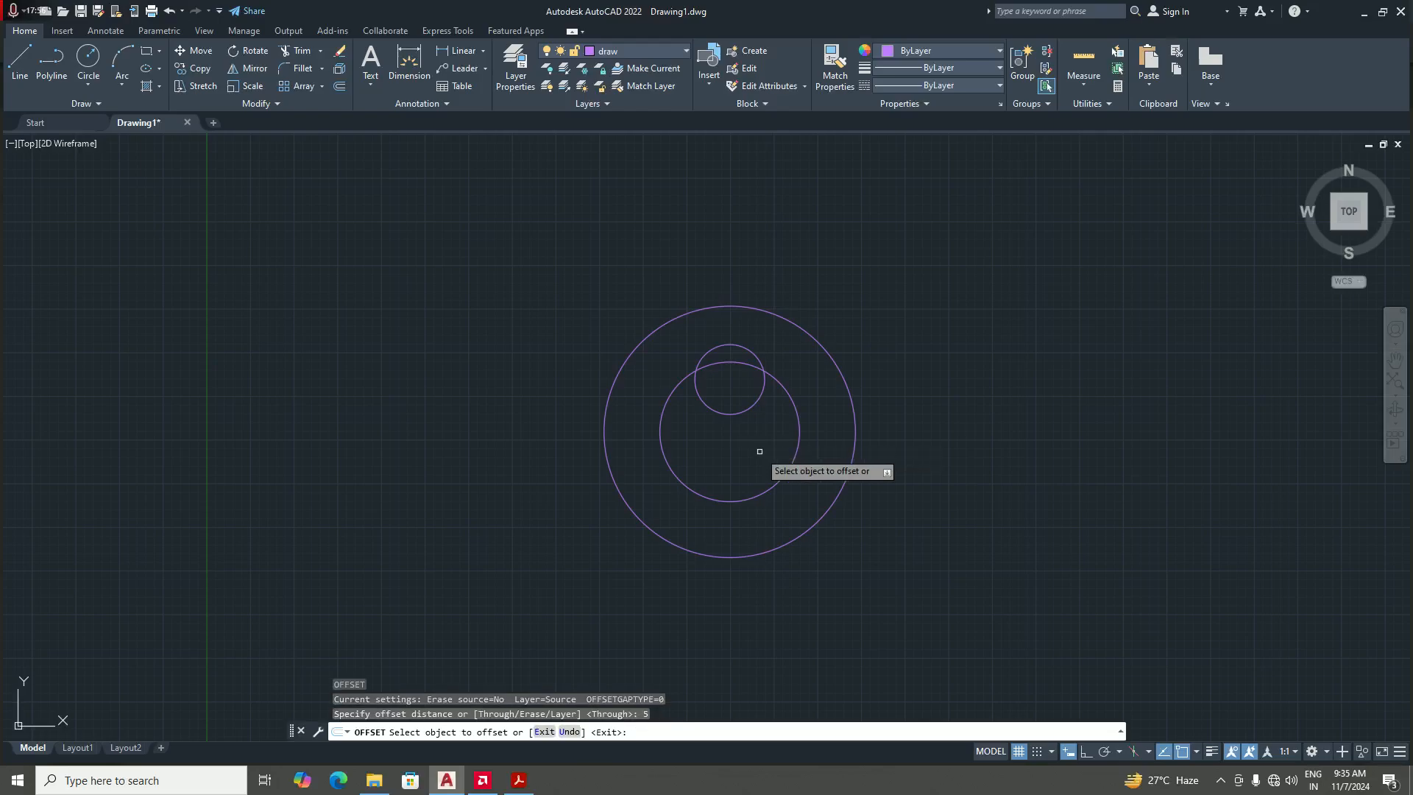
{"action": "left_click", "coordinate": [729, 414]}
{"action": "left_click", "coordinate": [746, 438]}
{"action": "key", "text": "Return"}
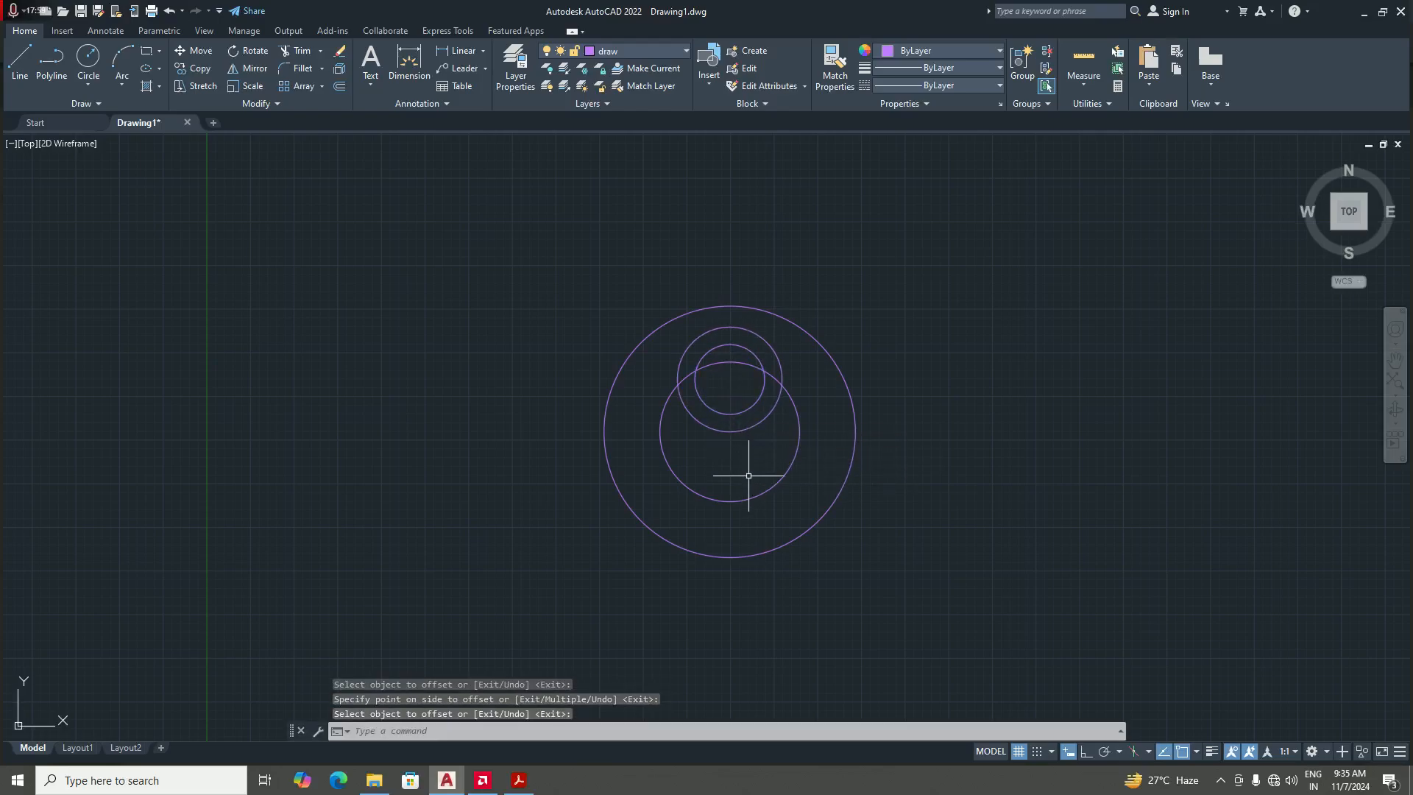
- Switch to the students assignment 1 PDF to examine the curved recess below the radius 10 hole, and return to AutoCAD
{"action": "scroll", "coordinate": [747, 441], "scroll_direction": "down", "scroll_amount": 2}
{"action": "scroll", "coordinate": [775, 458], "scroll_direction": "up", "scroll_amount": 2}
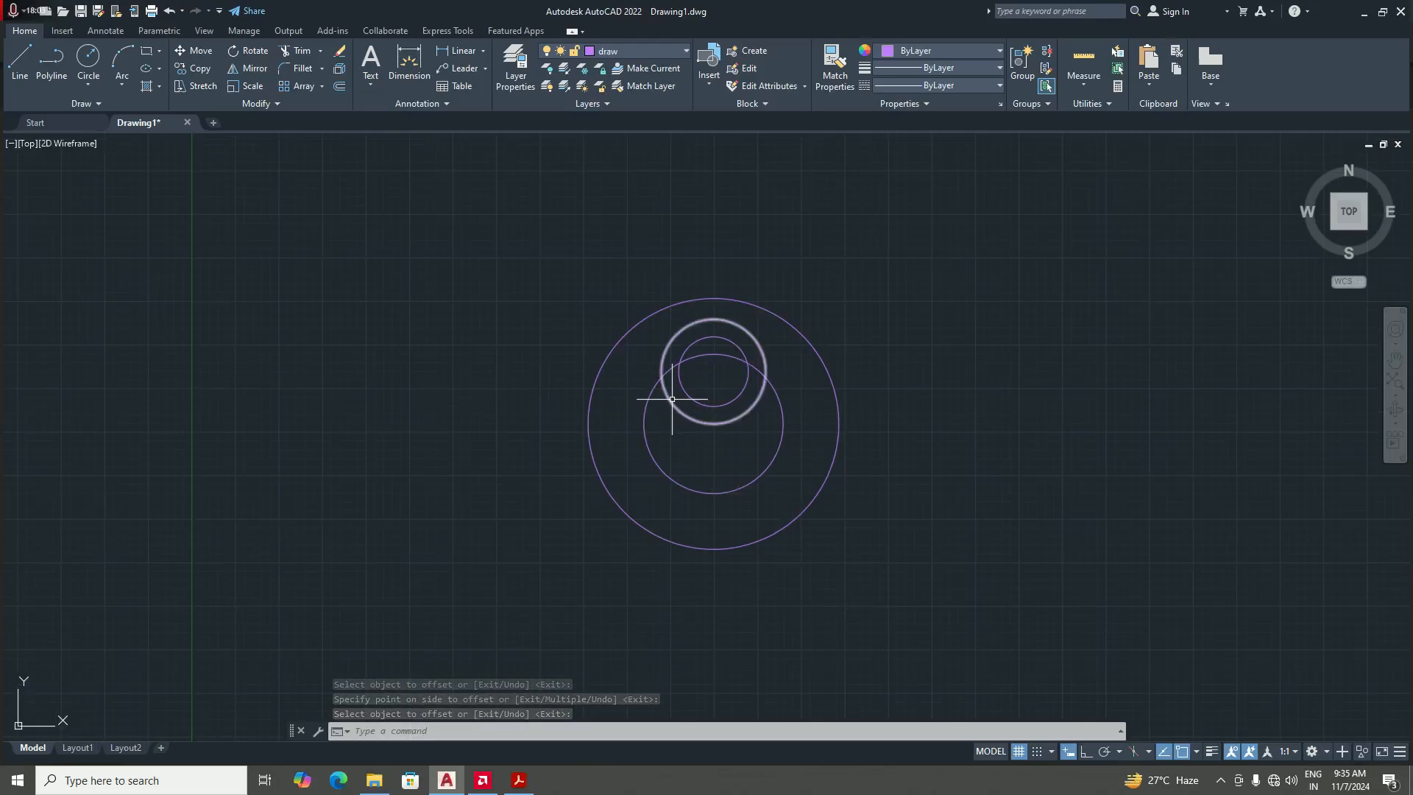
{"action": "left_click", "coordinate": [519, 780]}
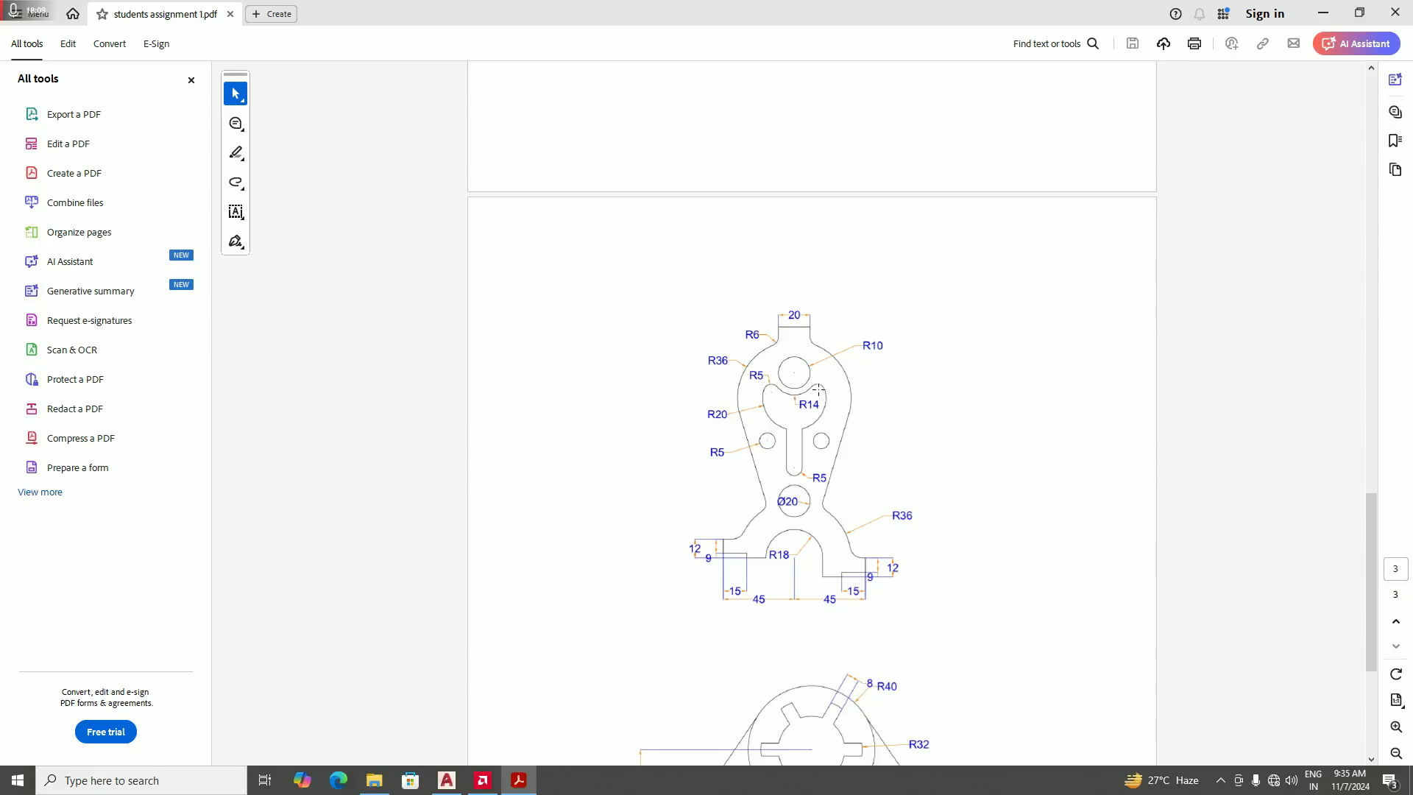
{"action": "left_click", "coordinate": [447, 780]}
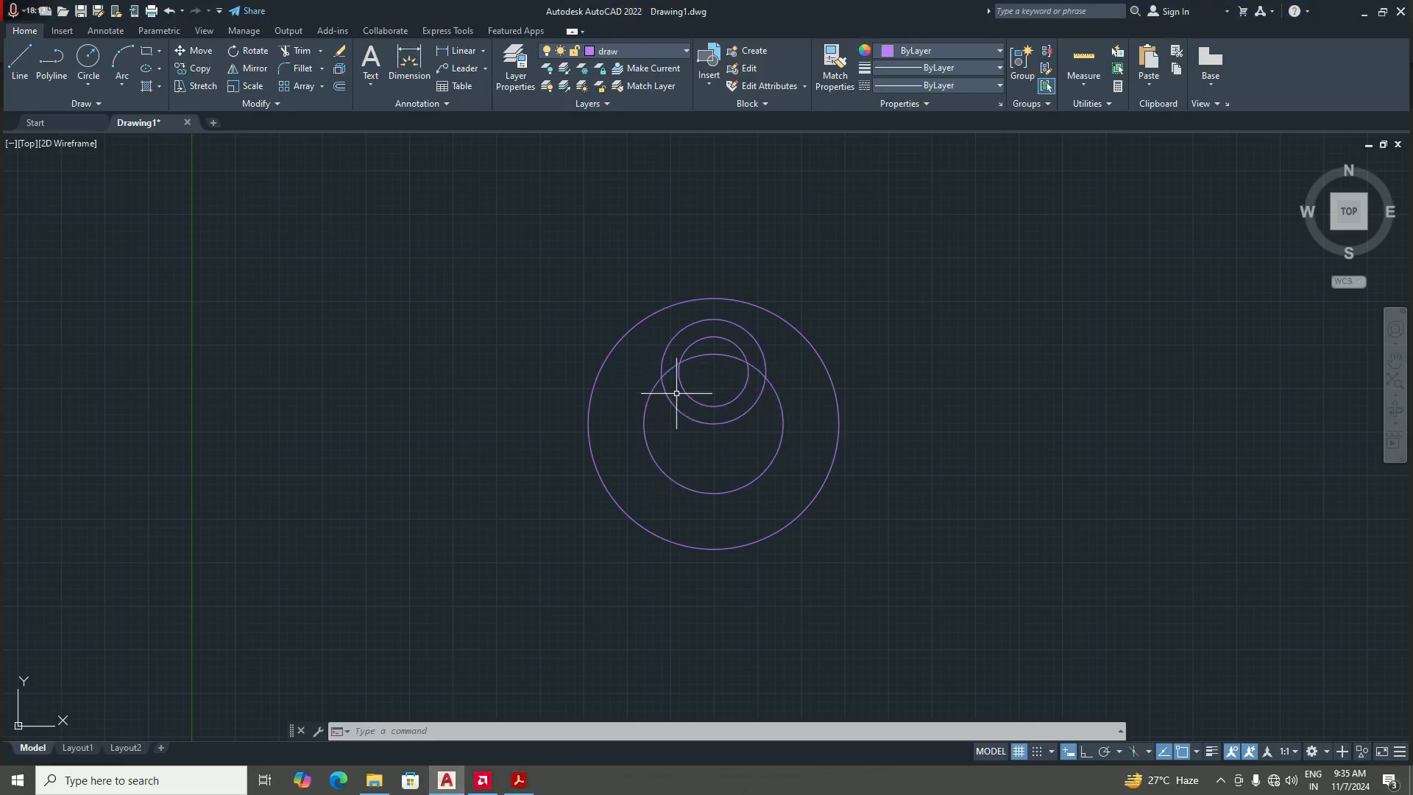
{"action": "scroll", "coordinate": [728, 397], "scroll_direction": "down", "scroll_amount": 1}
{"action": "scroll", "coordinate": [672, 410], "scroll_direction": "up", "scroll_amount": 1}
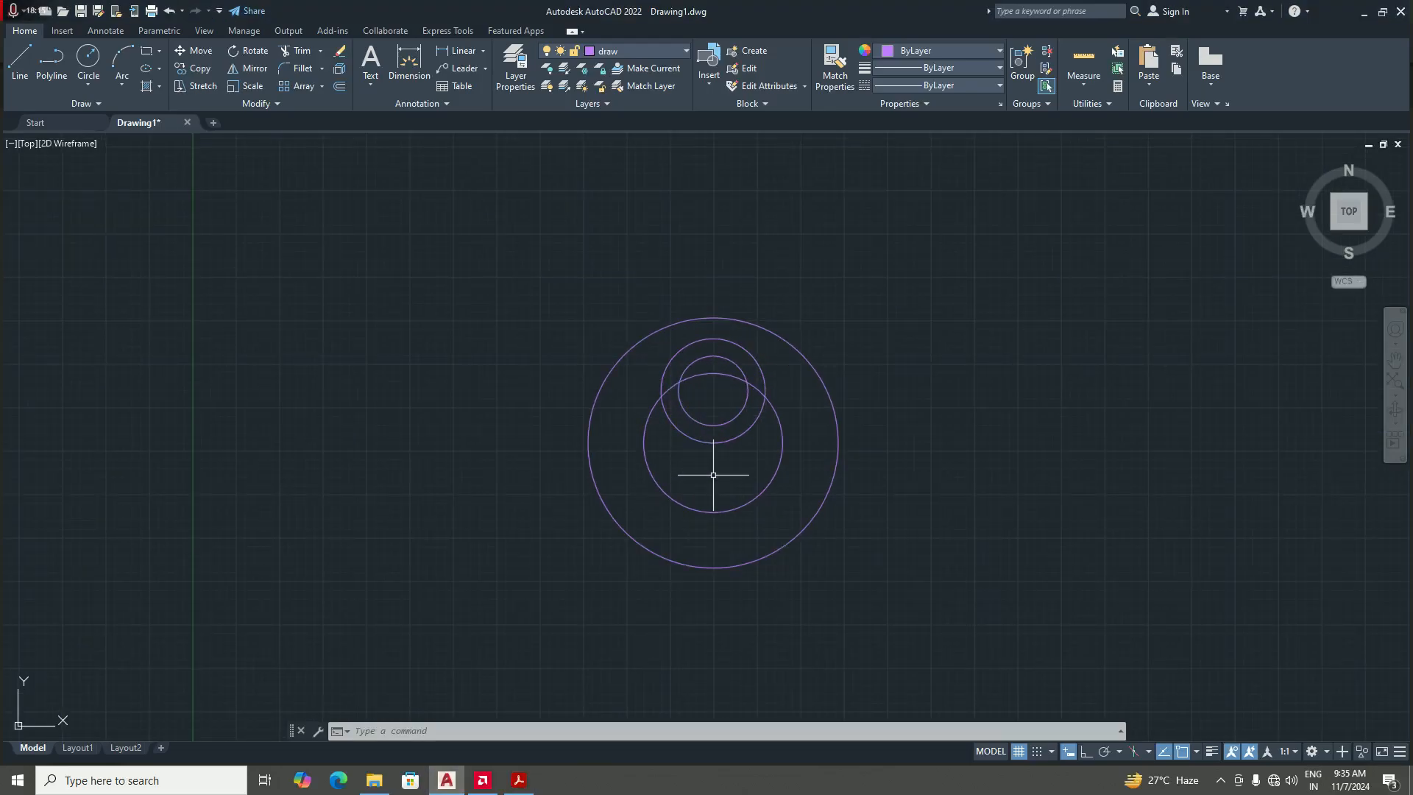
{"action": "scroll", "coordinate": [714, 472], "scroll_direction": "down", "scroll_amount": 2}
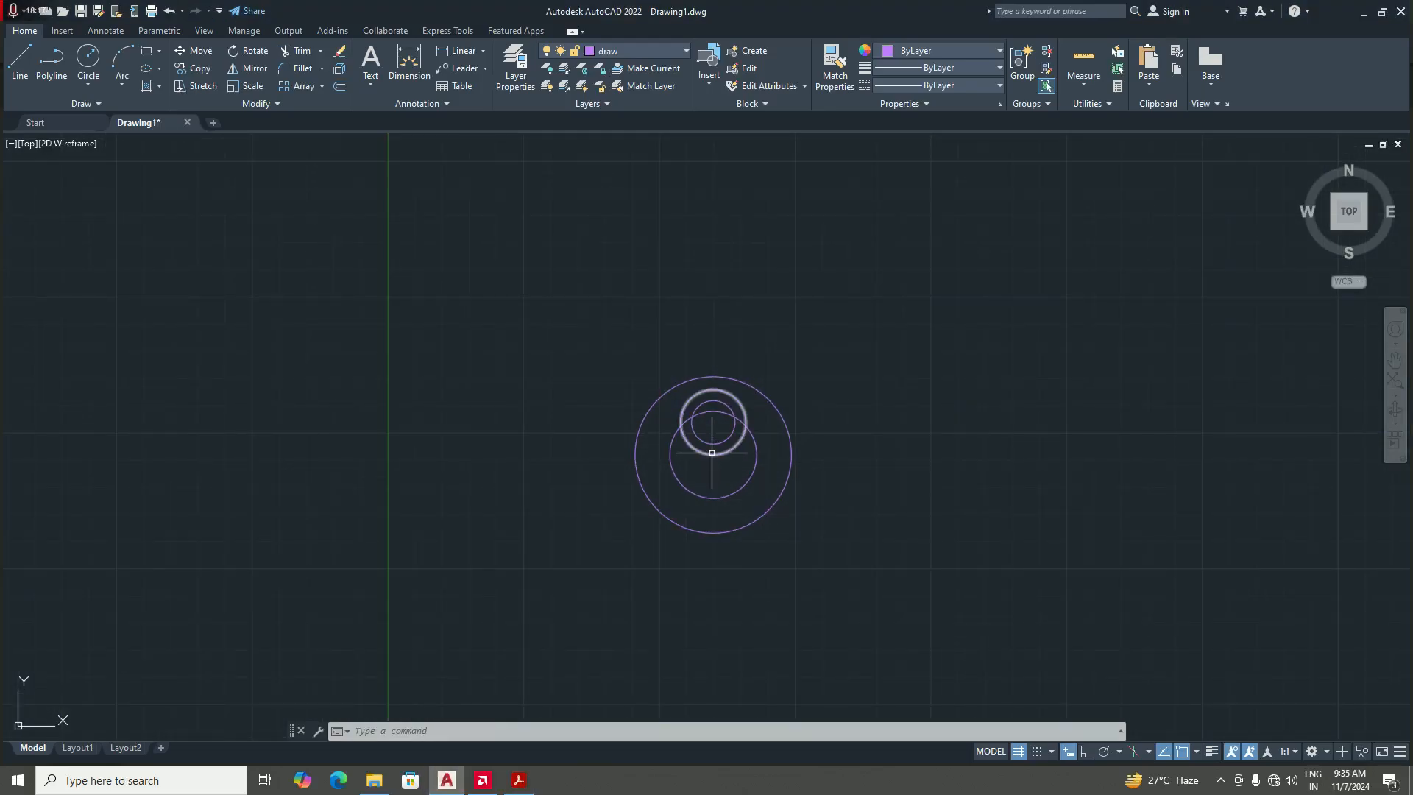
{"action": "scroll", "coordinate": [692, 425], "scroll_direction": "up", "scroll_amount": 4}
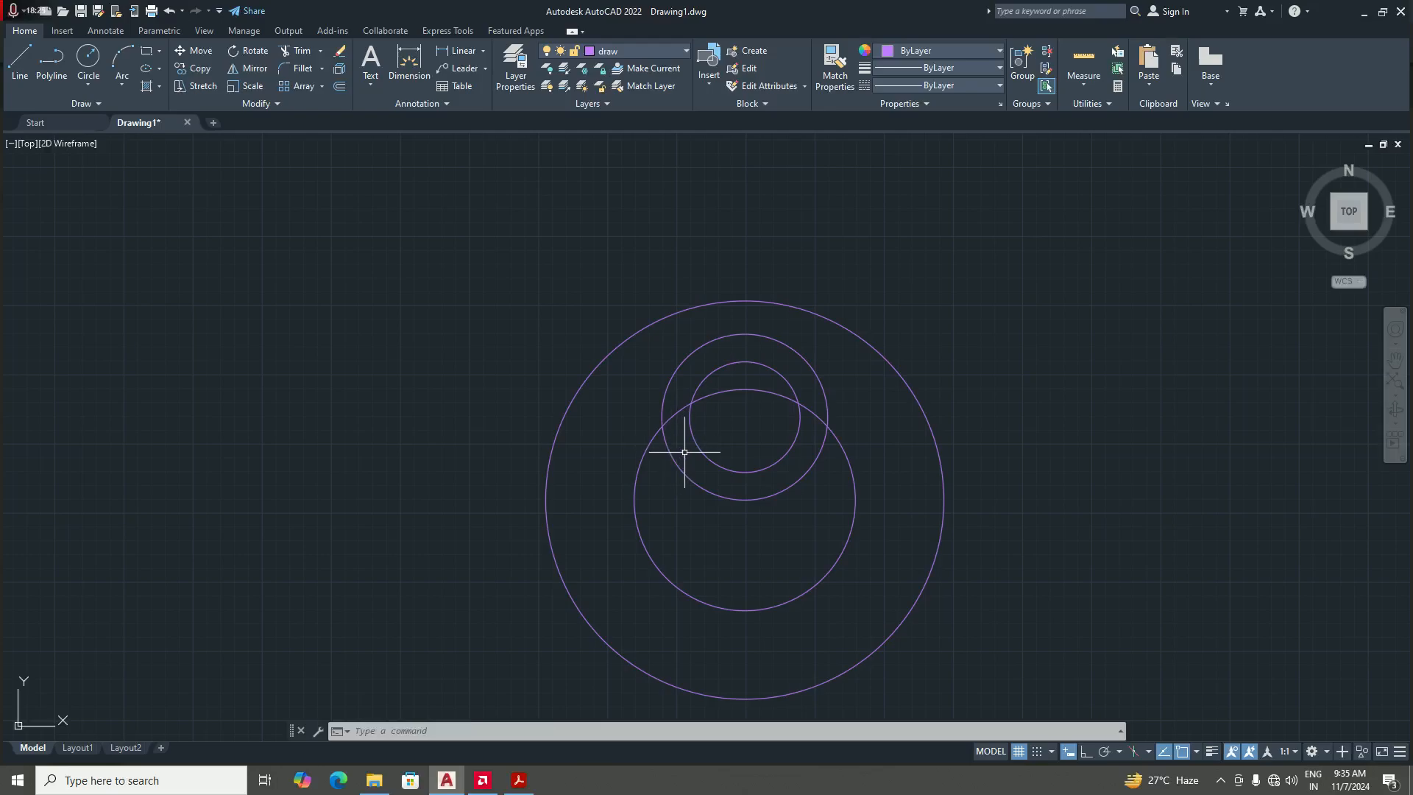
- Trim the offset circle's arc outside the radius 20 circle and the radius 20 circle's upper arc inside the offset circle, leaving a crescent
{"action": "type", "text": "T"}
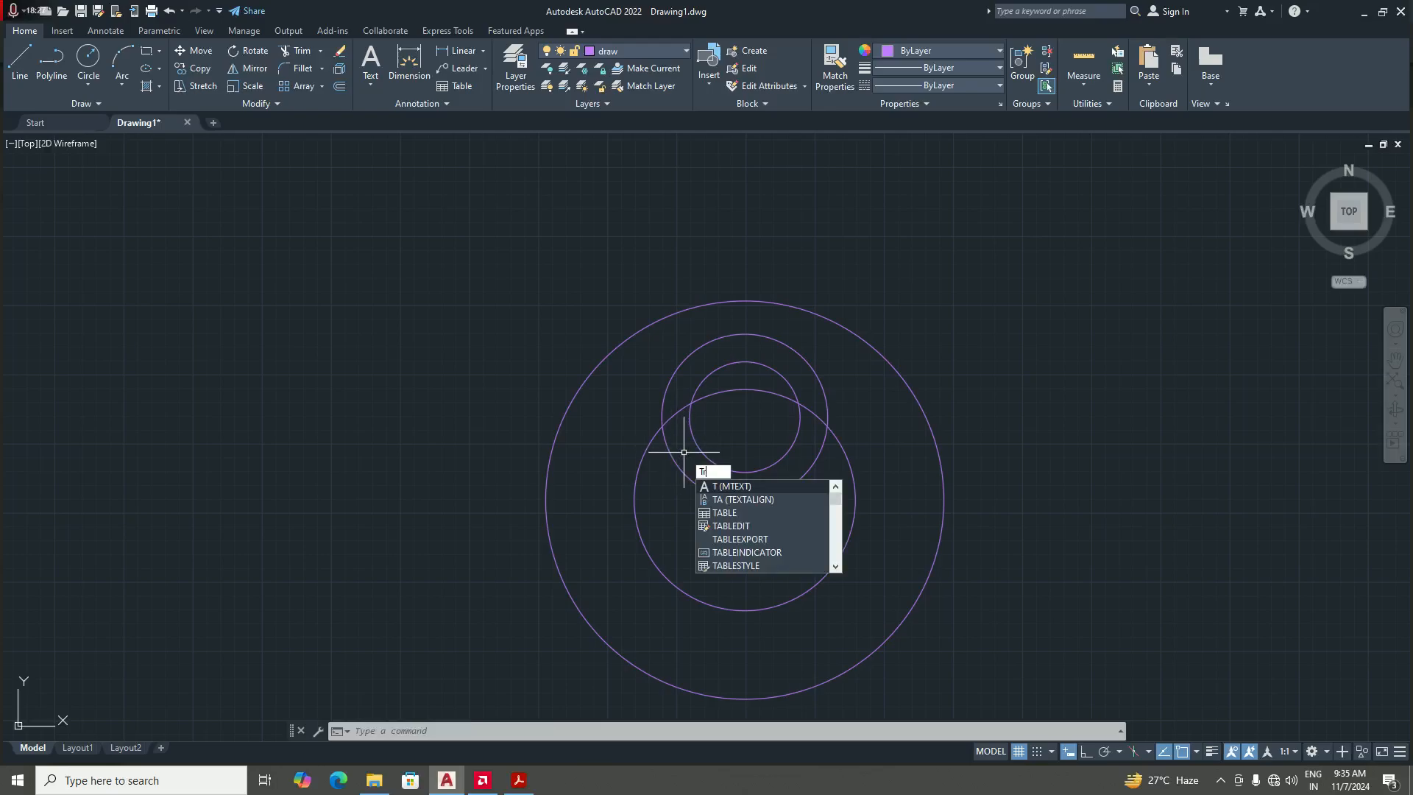
{"action": "type", "text": "R"}
{"action": "key", "text": "Return"}
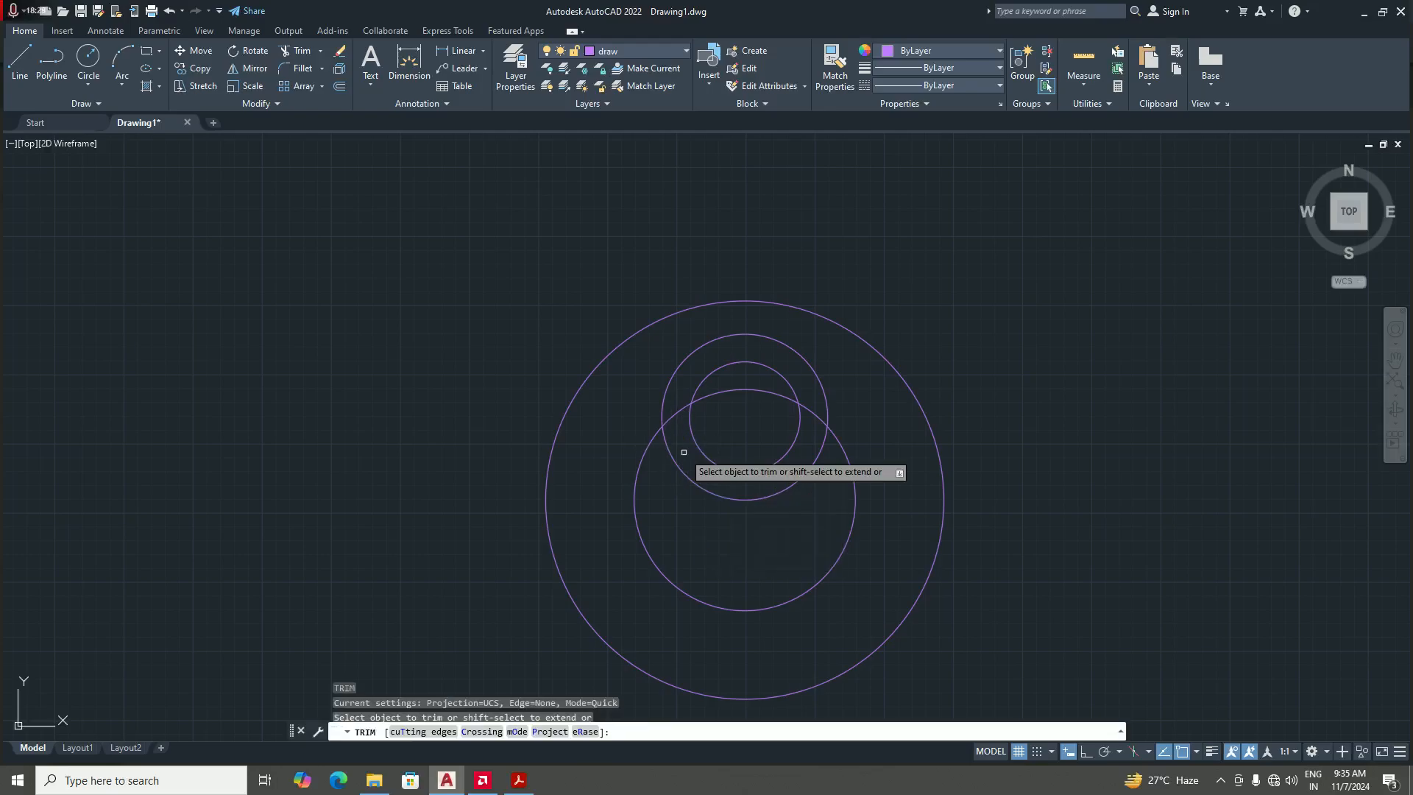
{"action": "left_click", "coordinate": [745, 334]}
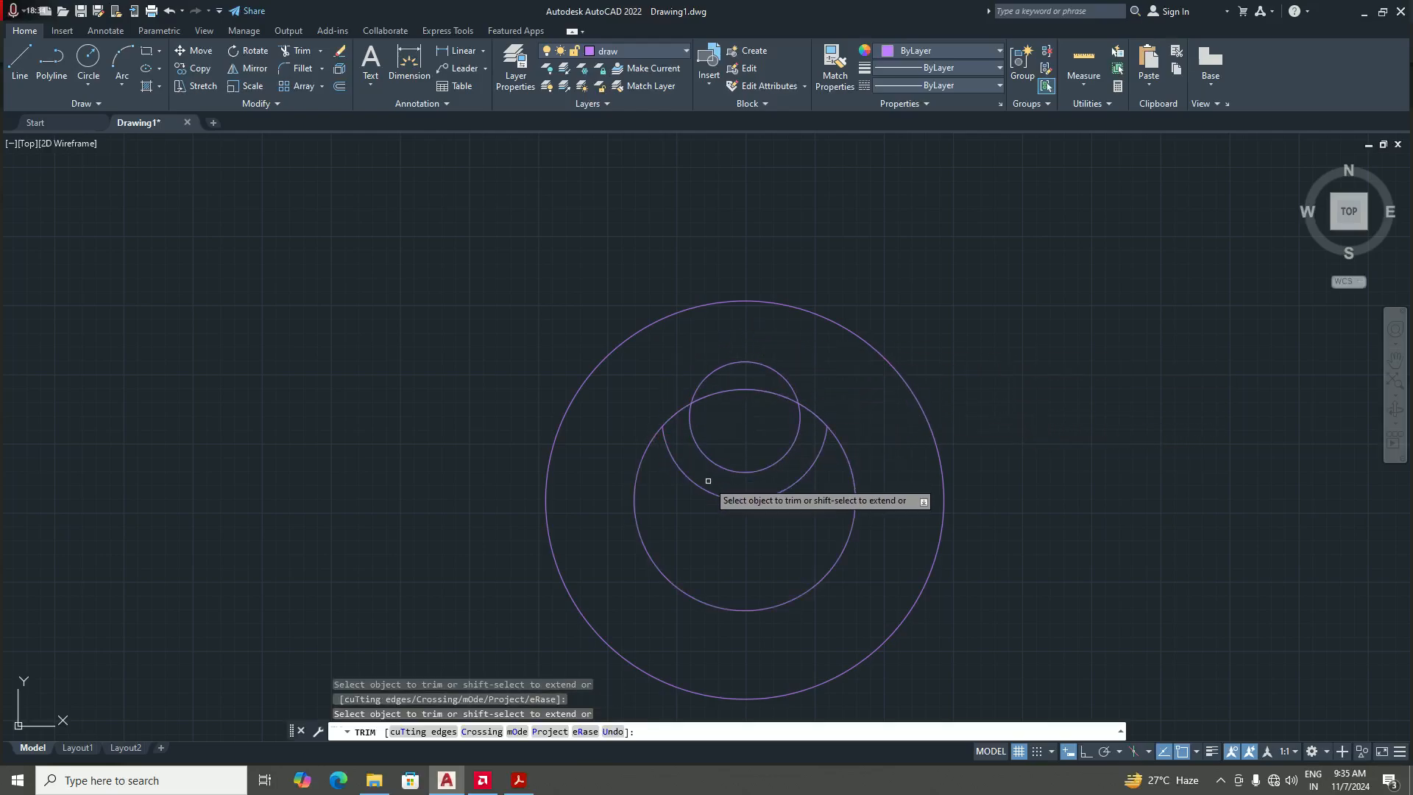
{"action": "left_click", "coordinate": [676, 412]}
{"action": "left_click", "coordinate": [718, 396]}
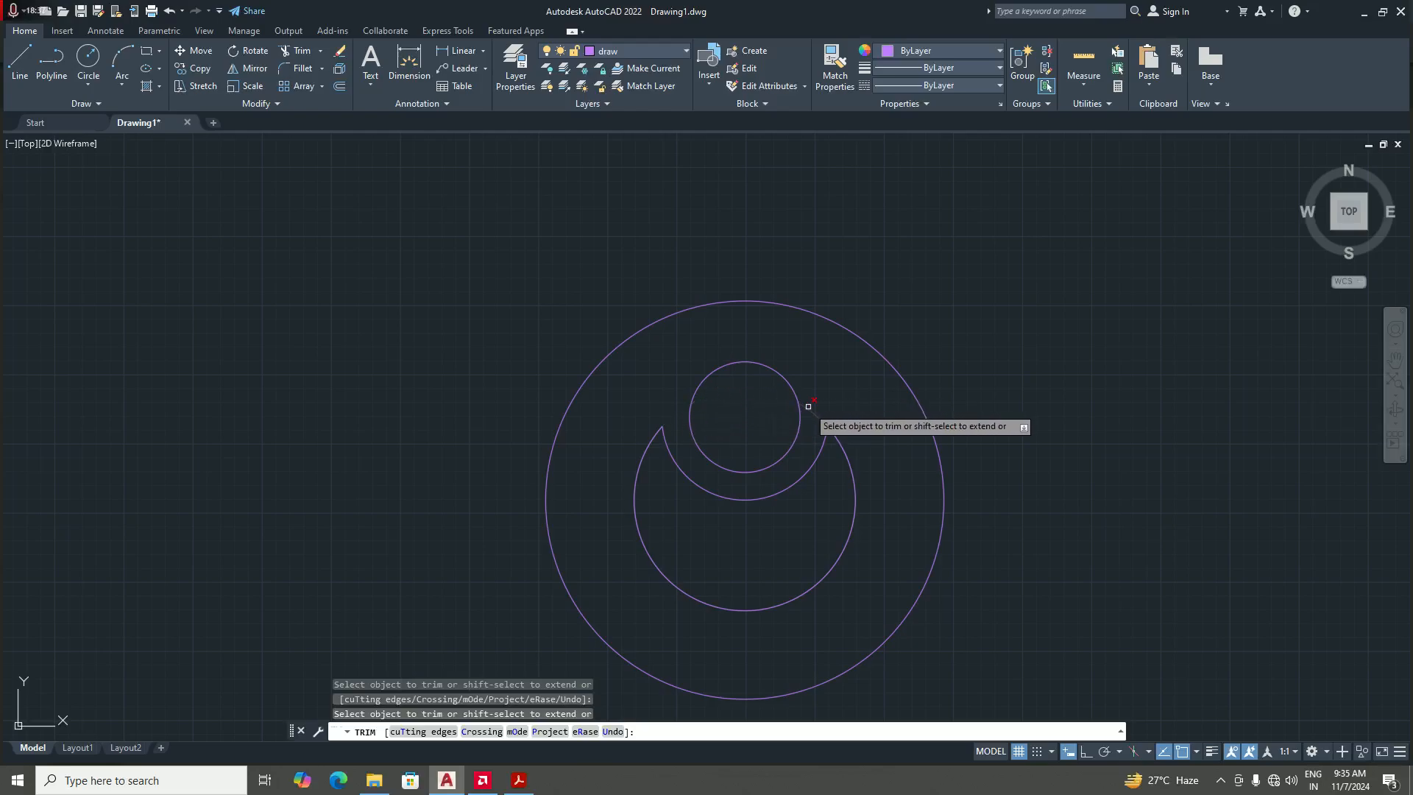
{"action": "scroll", "coordinate": [818, 399], "scroll_direction": "down", "scroll_amount": 2}
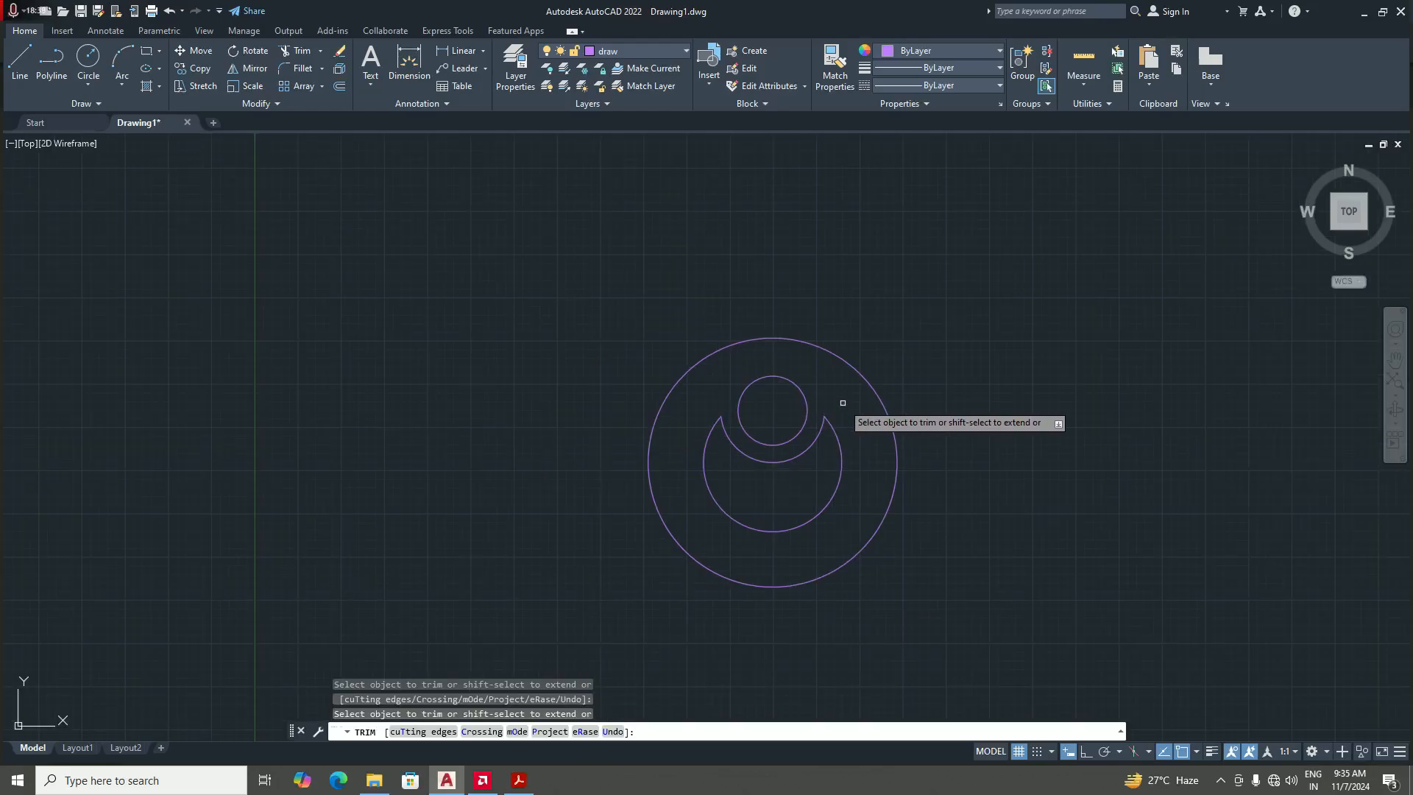
{"action": "key", "text": "Return"}
- Fillet the crescent's left tip with radius 5 in Trim mode
{"action": "scroll", "coordinate": [742, 435], "scroll_direction": "up", "scroll_amount": 2}
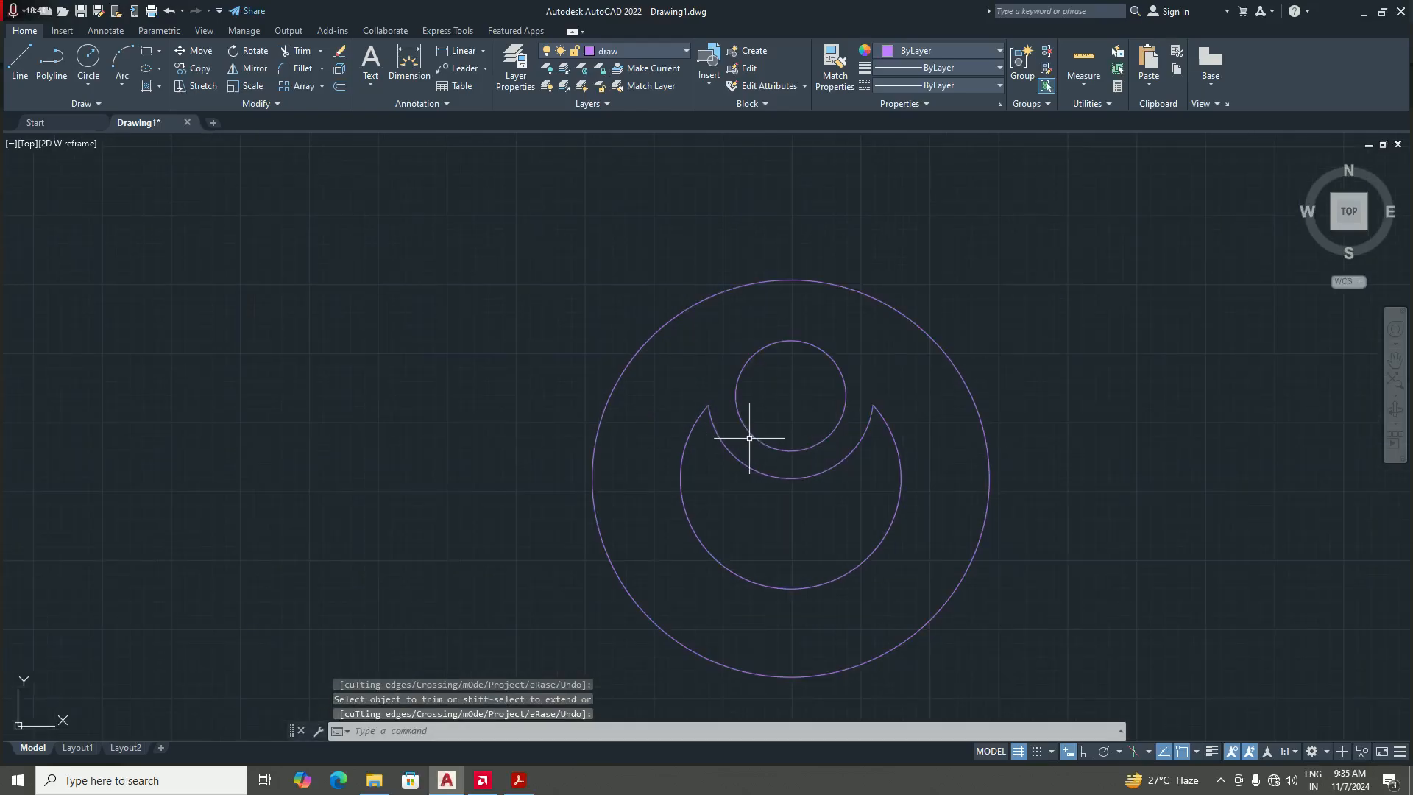
{"action": "left_click", "coordinate": [300, 68]}
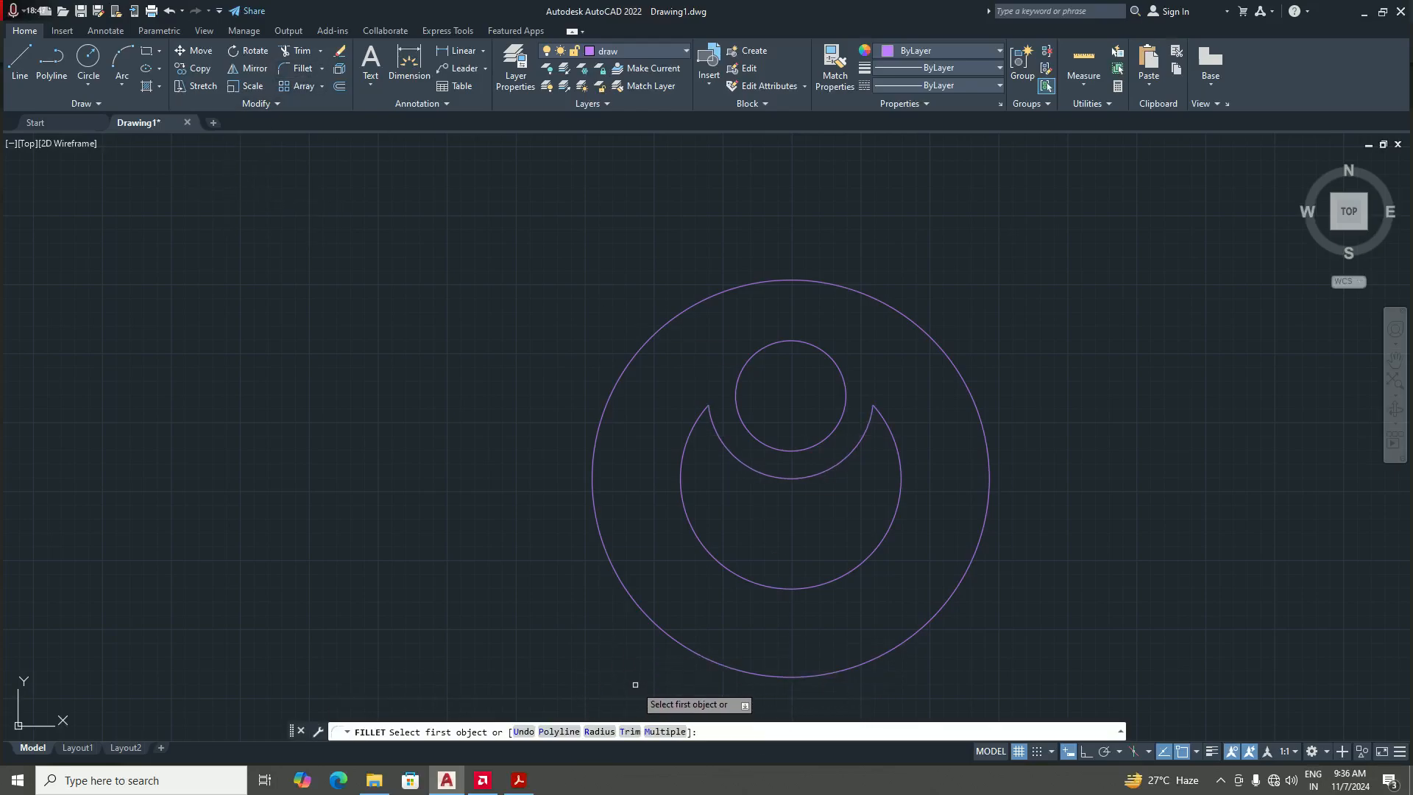
{"action": "type", "text": "t"}
{"action": "key", "text": "Return"}
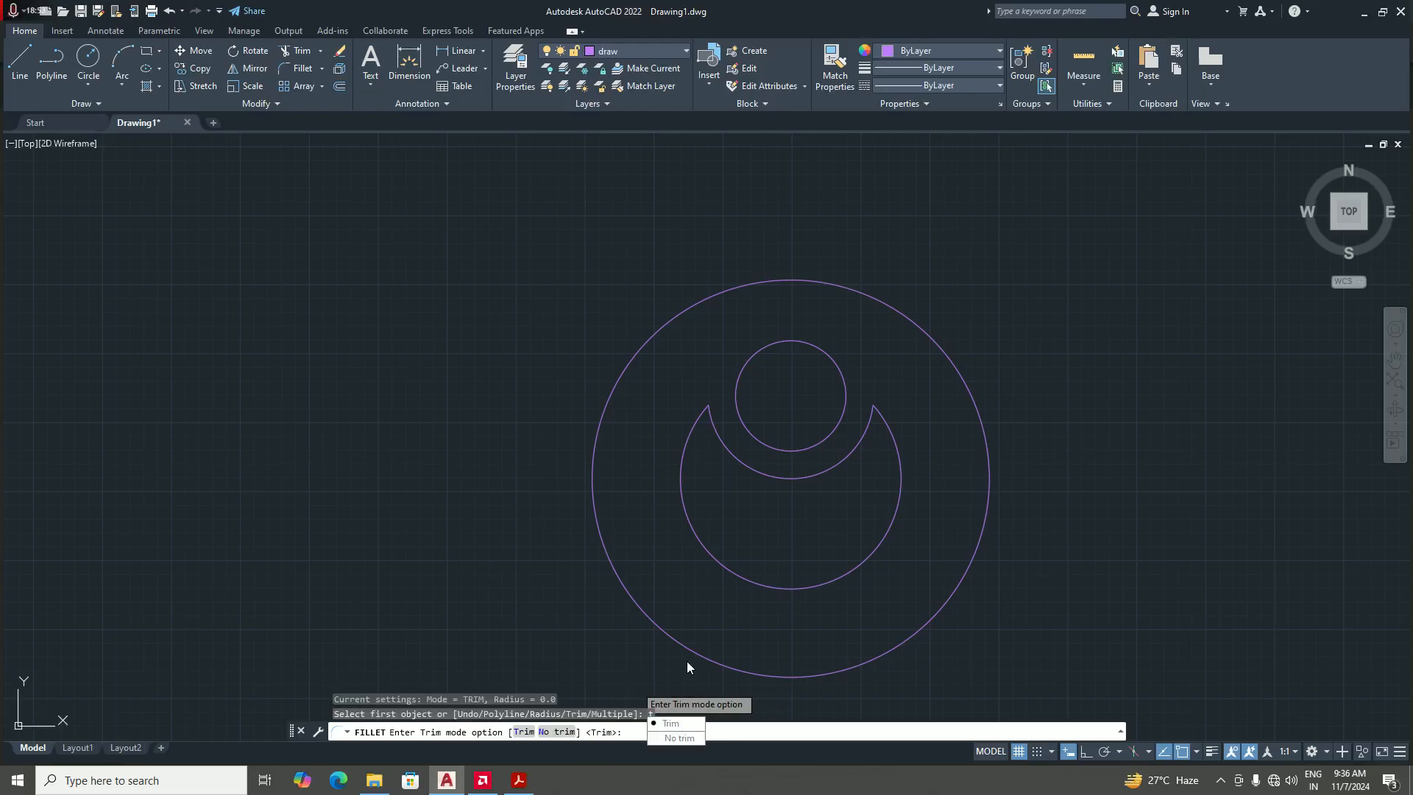
{"action": "type", "text": "t"}
{"action": "key", "text": "Return"}
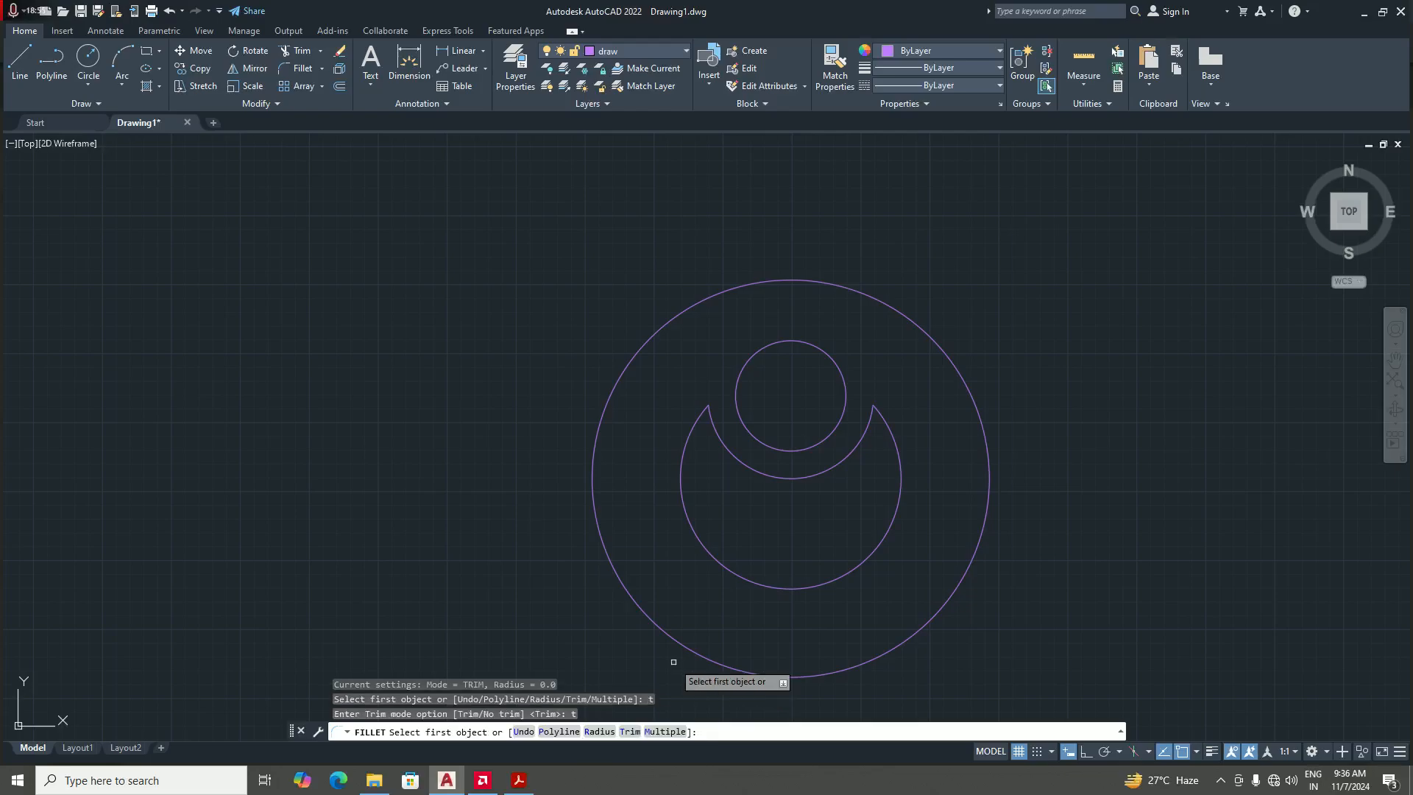
{"action": "type", "text": "r"}
{"action": "key", "text": "Return"}
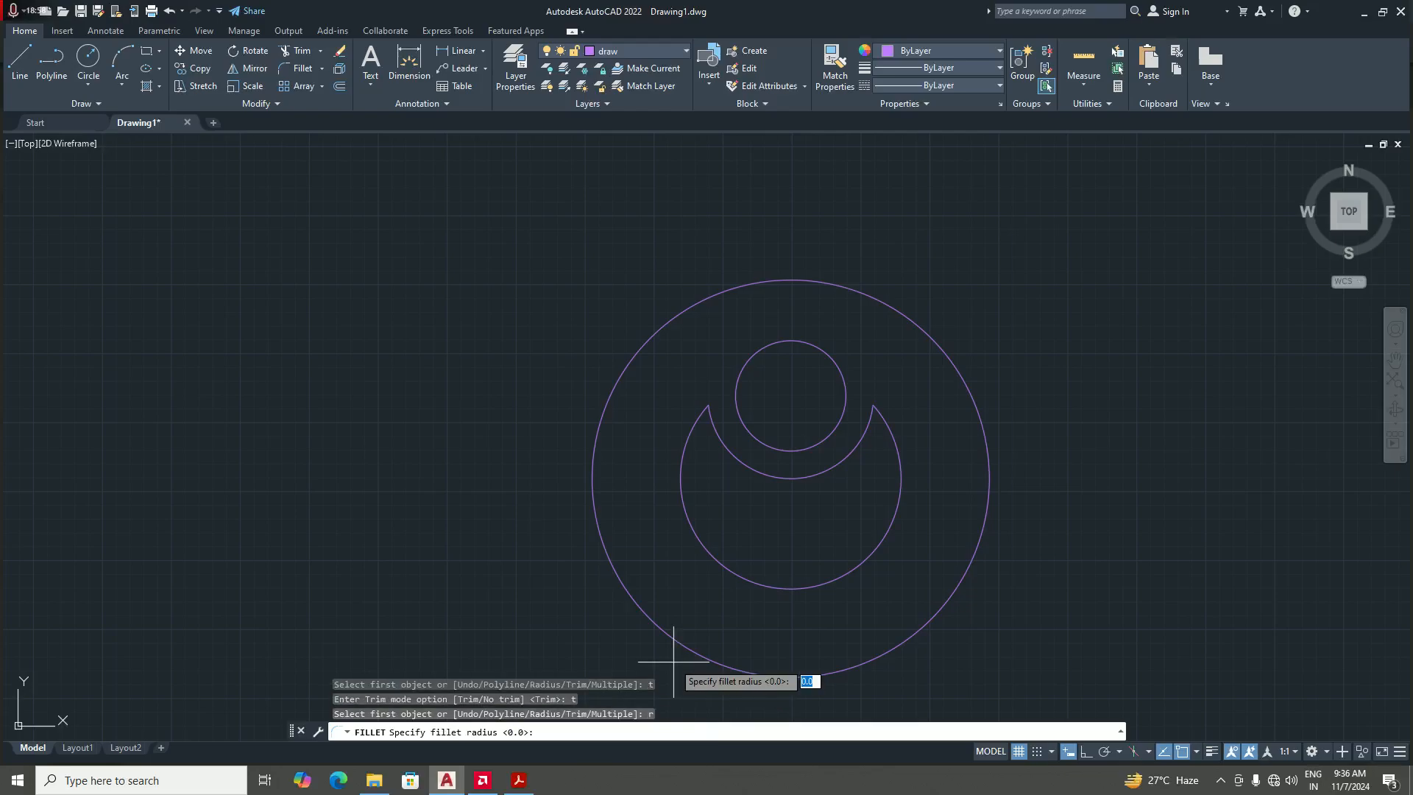
{"action": "type", "text": "5"}
{"action": "key", "text": "Return"}
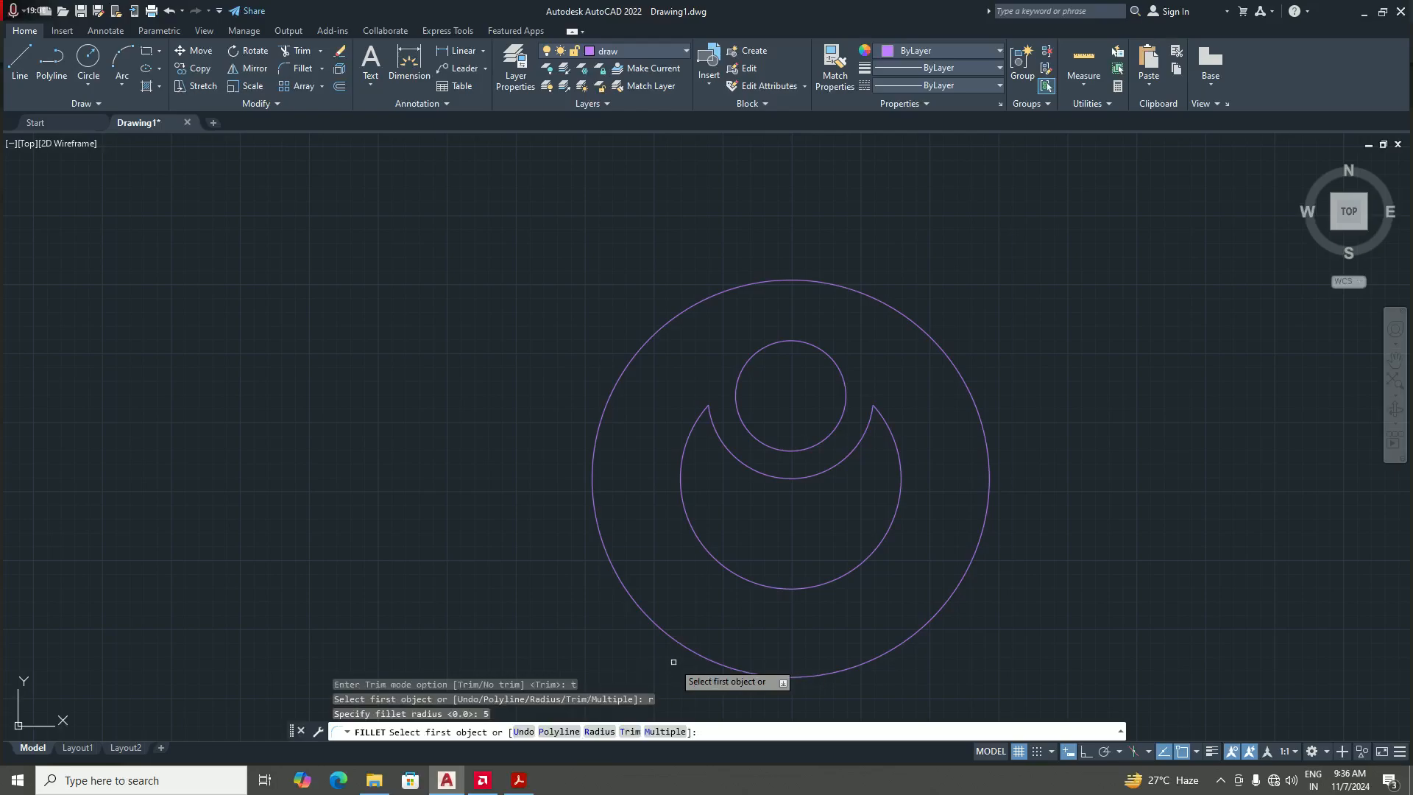
{"action": "left_click", "coordinate": [714, 427]}
{"action": "left_click", "coordinate": [691, 432]}
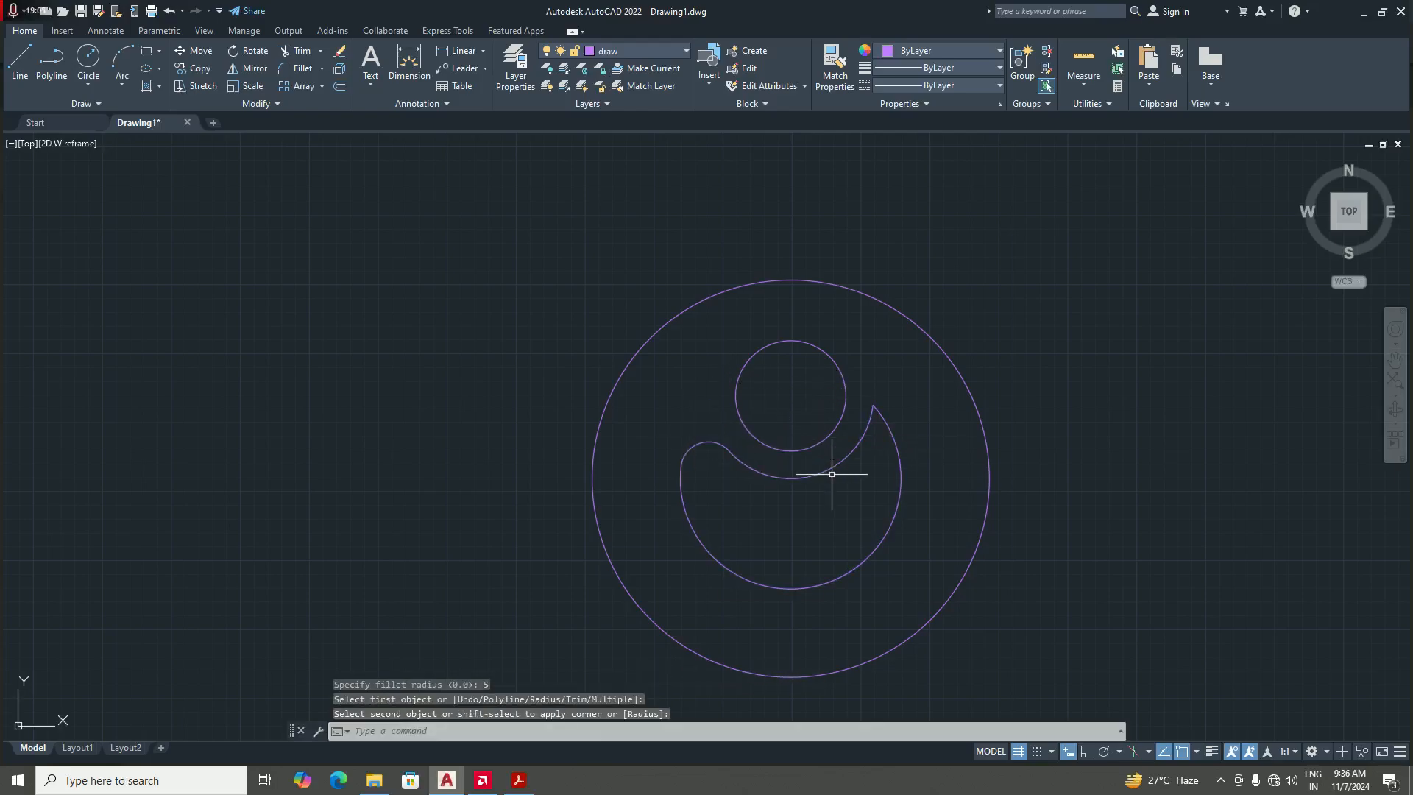
- Fillet the crescent's right tip with the same radius 5
{"action": "key", "text": "Return"}
{"action": "left_click", "coordinate": [853, 450]}
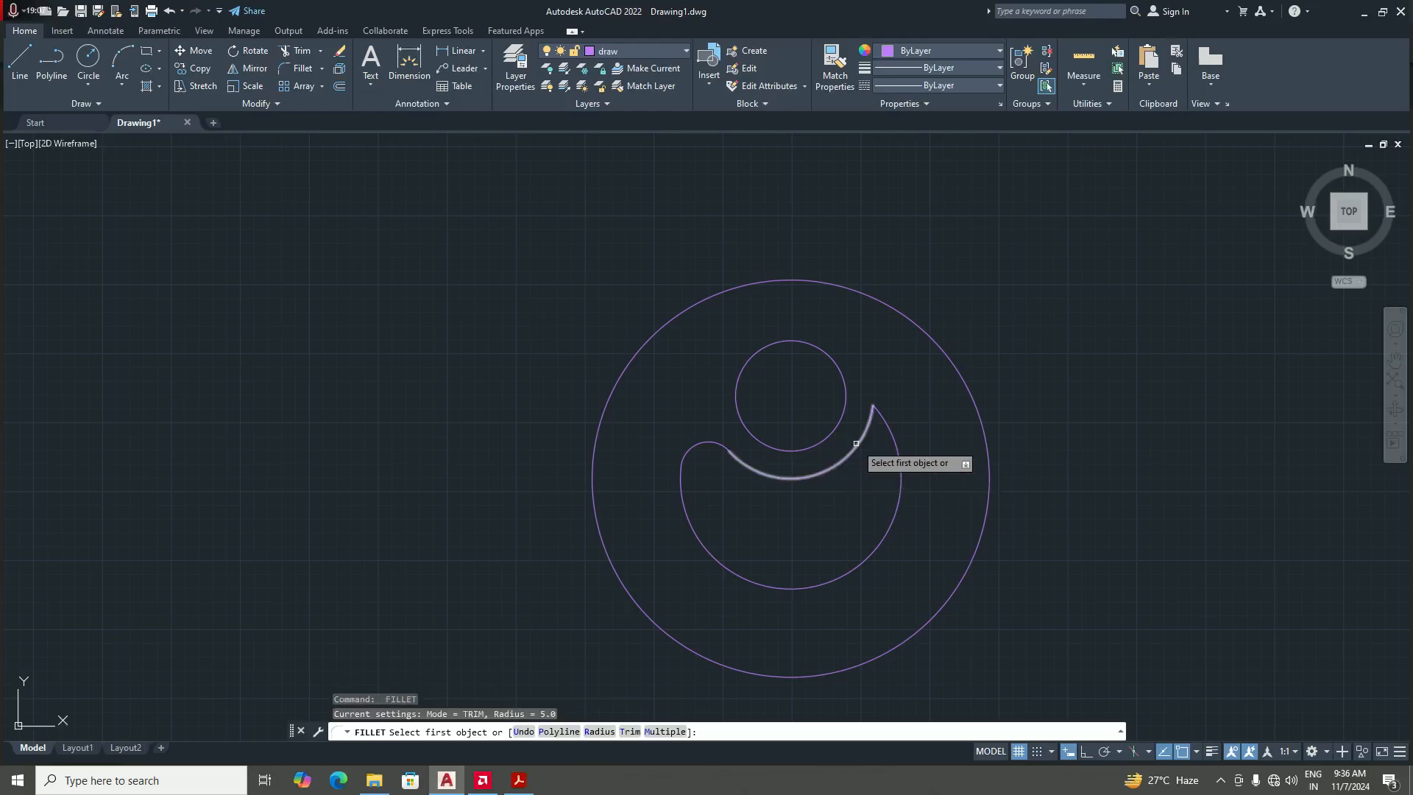
{"action": "left_click", "coordinate": [893, 435]}
{"action": "scroll", "coordinate": [814, 530], "scroll_direction": "down", "scroll_amount": 2}
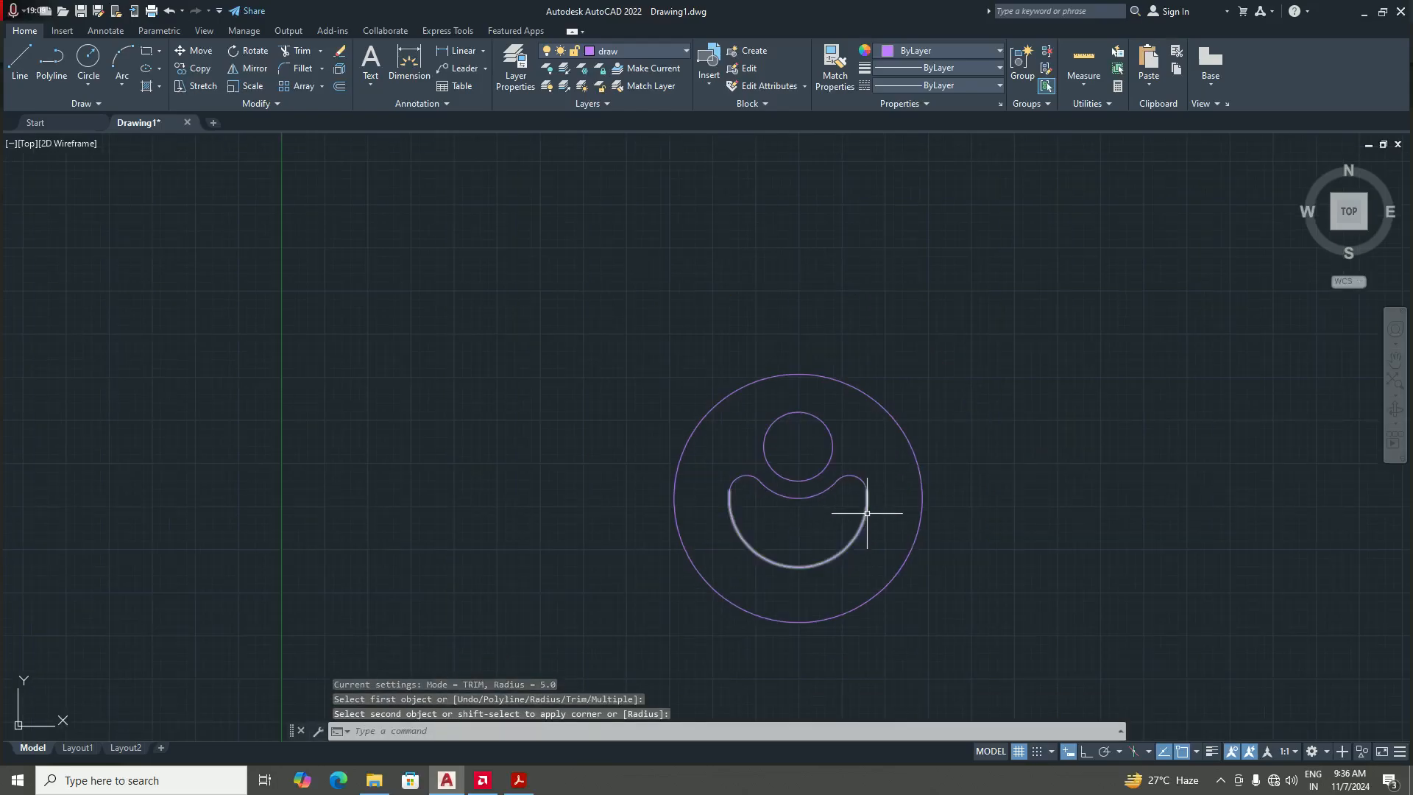
{"action": "scroll", "coordinate": [867, 514], "scroll_direction": "down", "scroll_amount": 2}
{"action": "scroll", "coordinate": [854, 471], "scroll_direction": "up", "scroll_amount": 1}
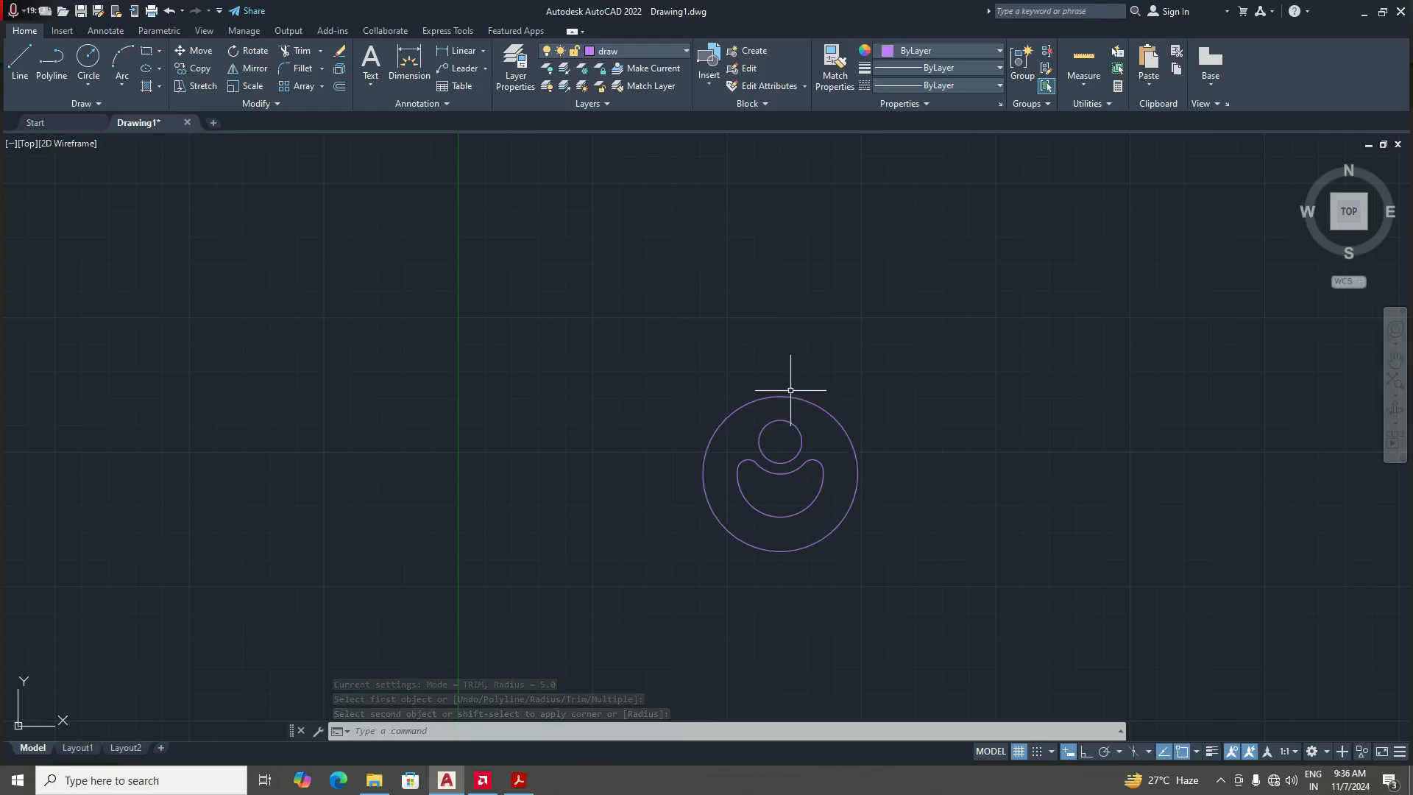
- Switch to the students assignment 1 PDF to examine the 20-wide tab above the radius 36 arc, and return to AutoCAD
{"action": "scroll", "coordinate": [790, 390], "scroll_direction": "up", "scroll_amount": 2}
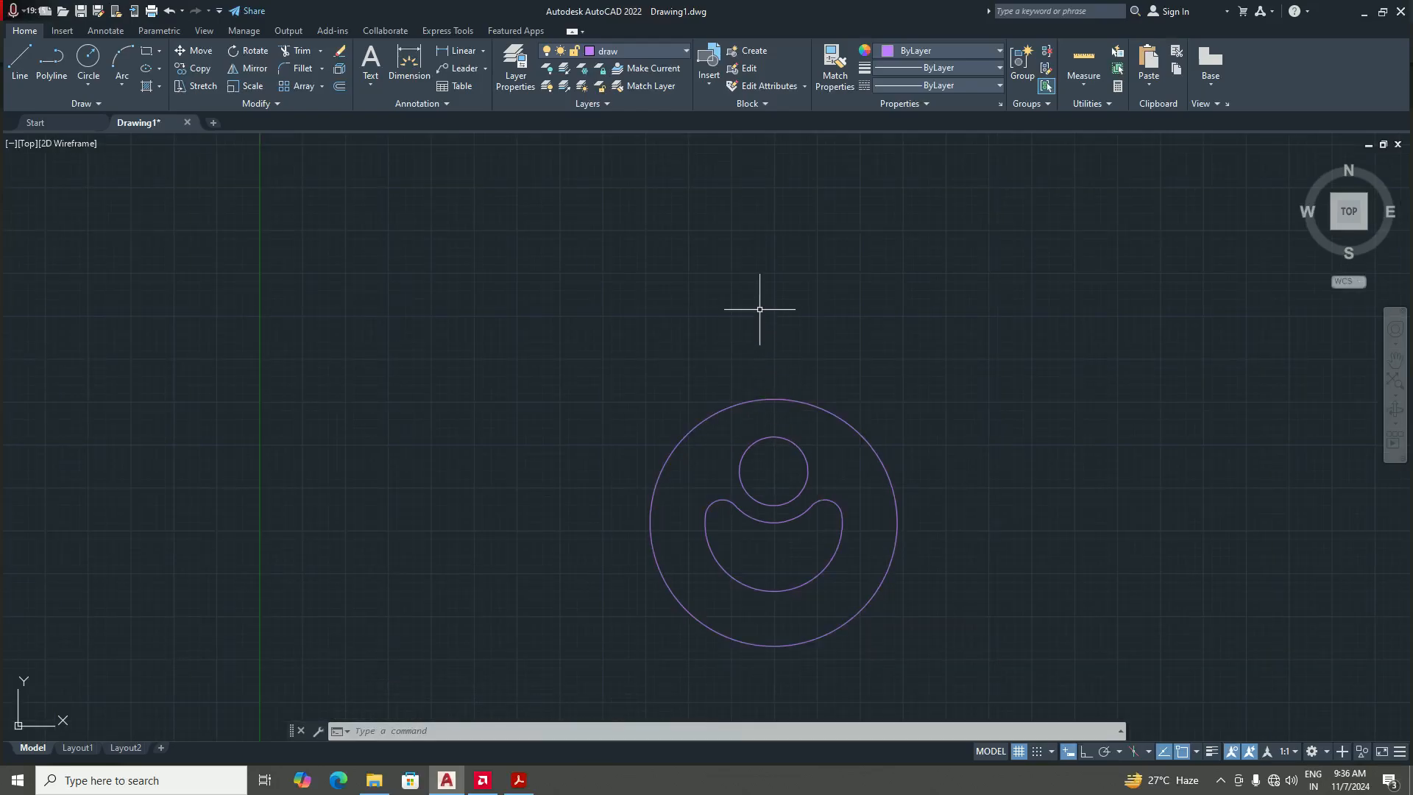
{"action": "left_click", "coordinate": [518, 780]}
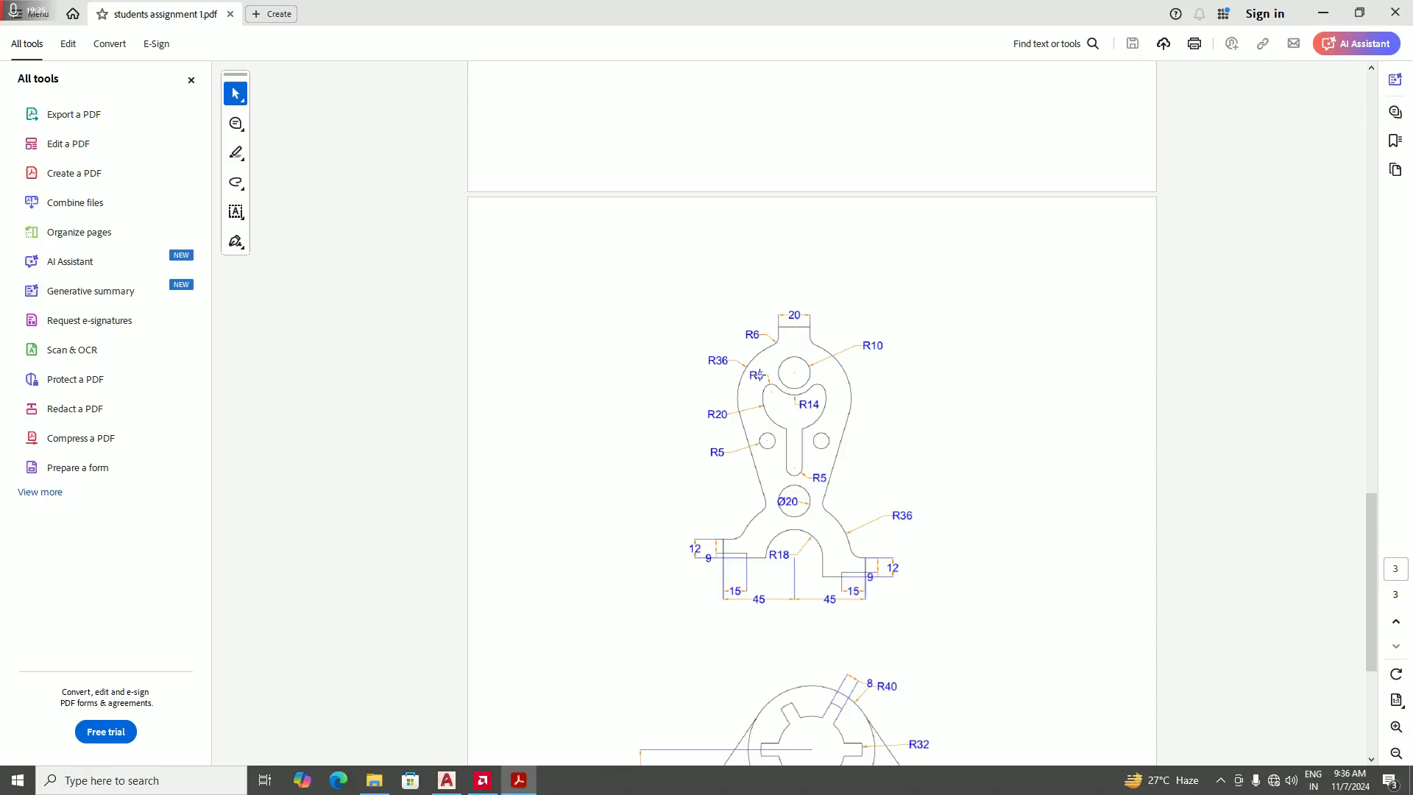
{"action": "left_click", "coordinate": [446, 780]}
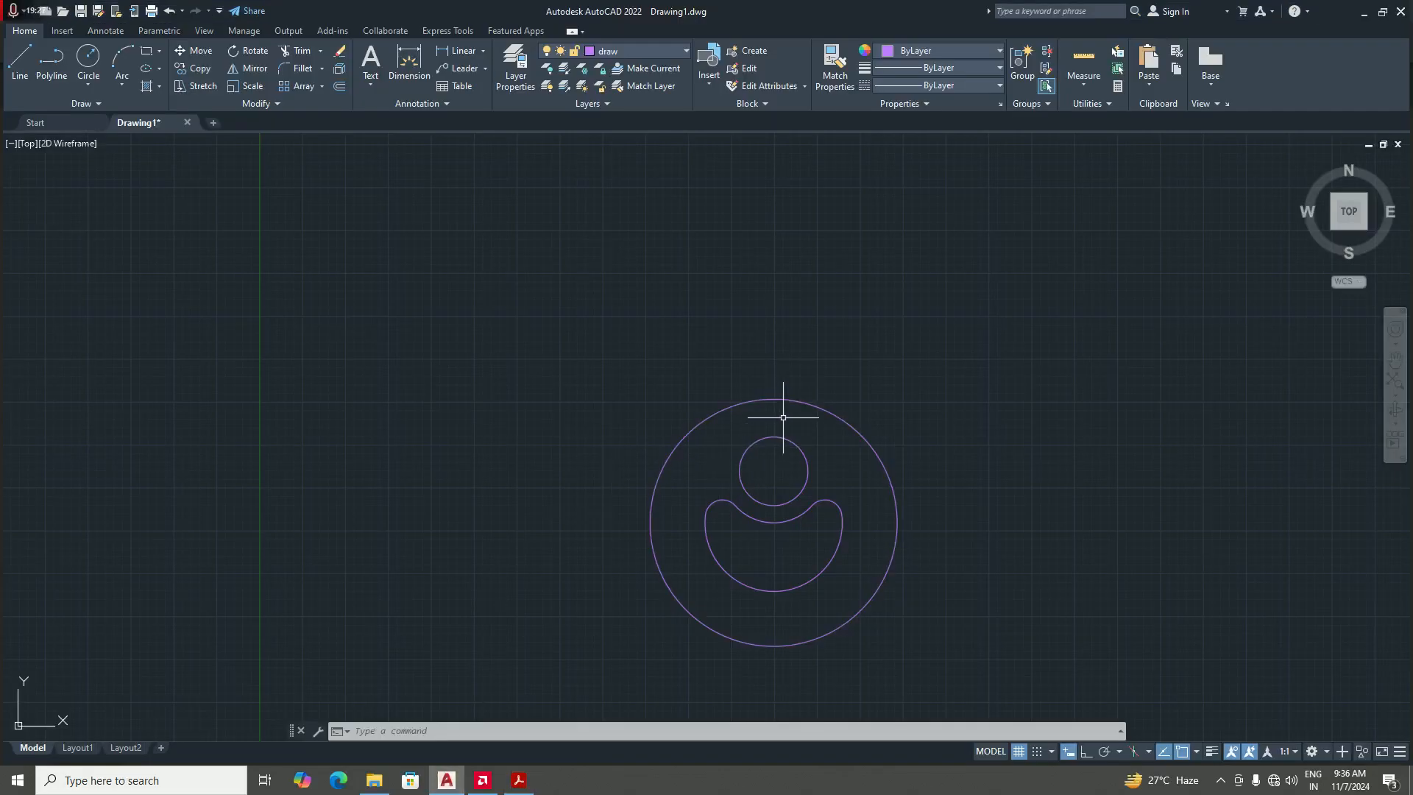
- With Ortho on, draw a vertical line 10 units upward from the top quadrant of the radius 36 circle
{"action": "scroll", "coordinate": [783, 417], "scroll_direction": "up", "scroll_amount": 2}
{"action": "scroll", "coordinate": [802, 412], "scroll_direction": "down", "scroll_amount": 4}
{"action": "scroll", "coordinate": [789, 434], "scroll_direction": "up", "scroll_amount": 2}
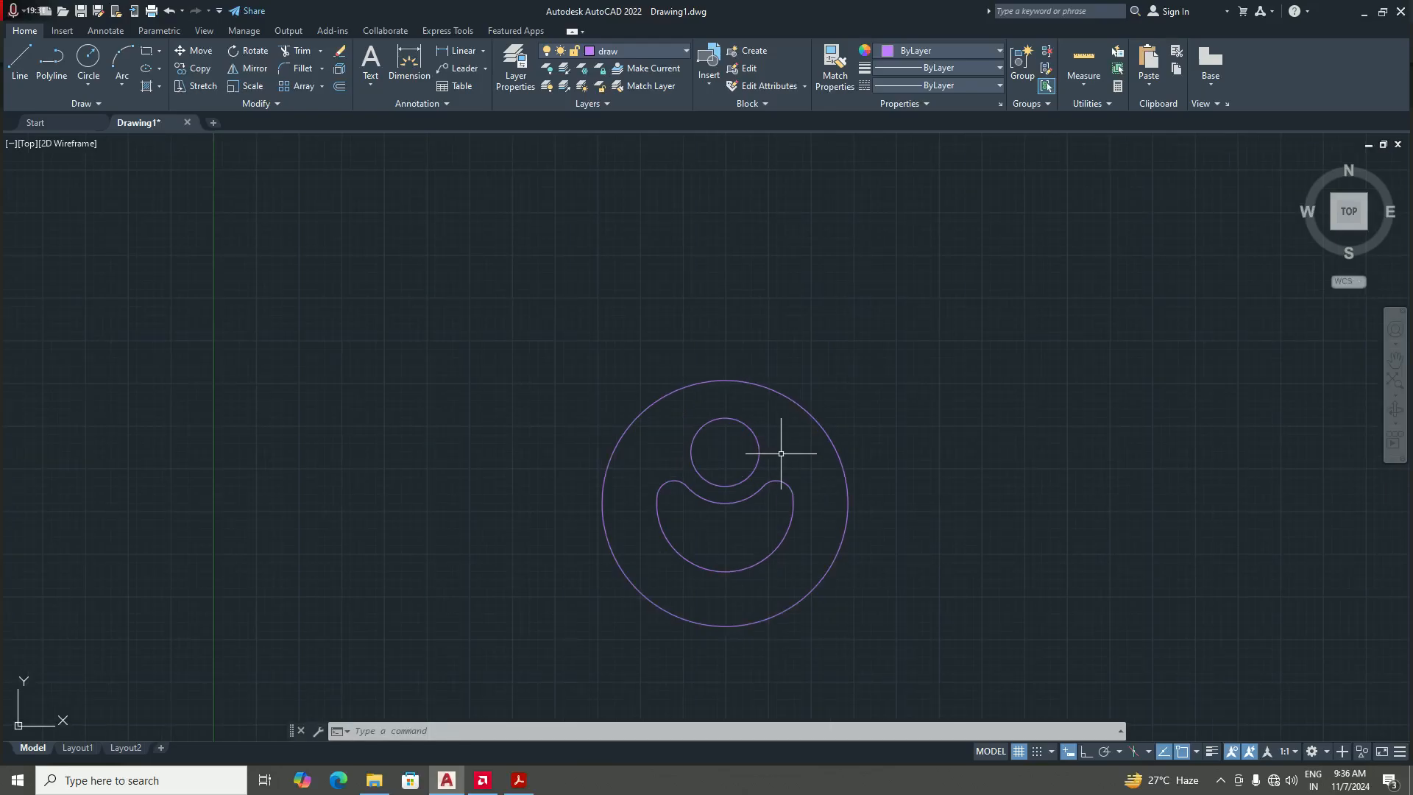
{"action": "type", "text": "l"}
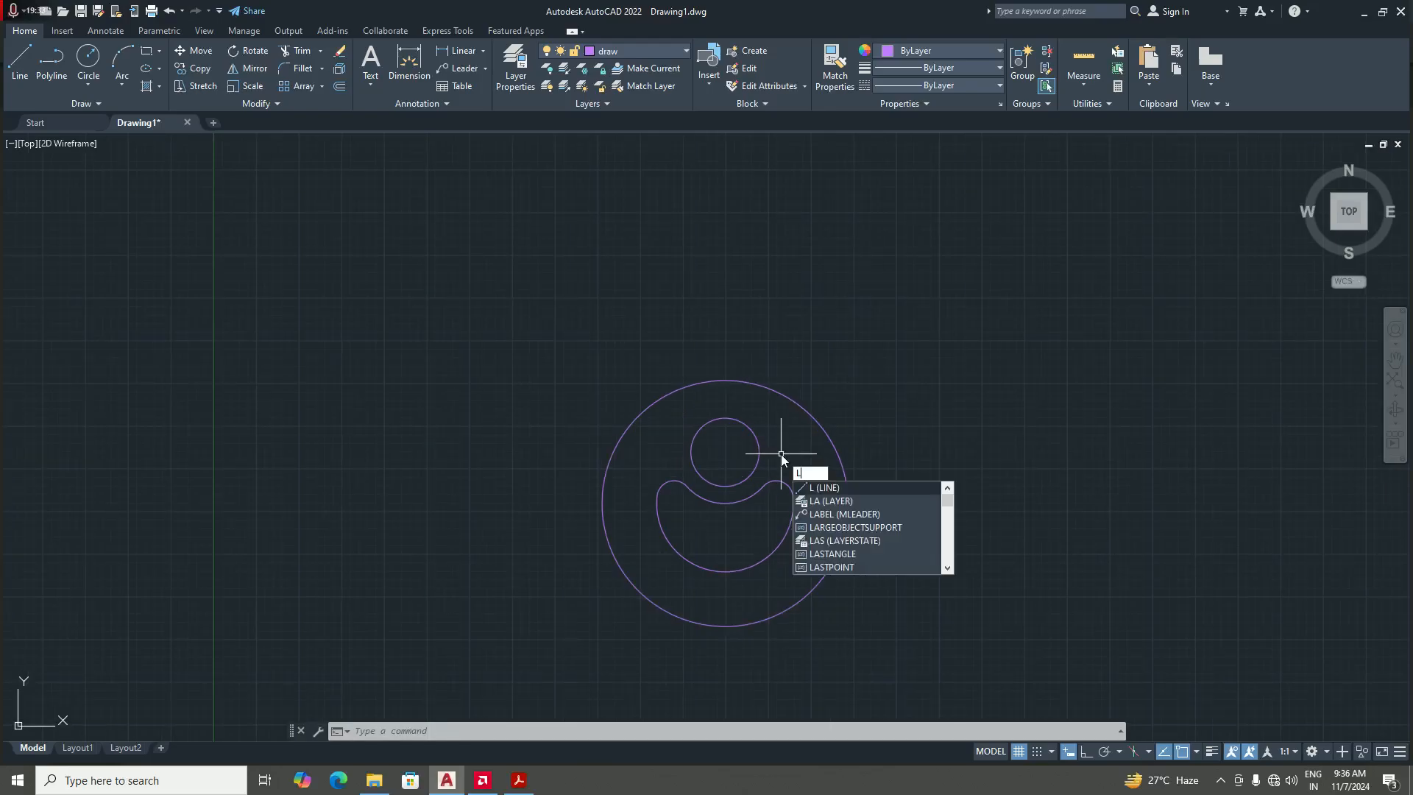
{"action": "key", "text": "Return"}
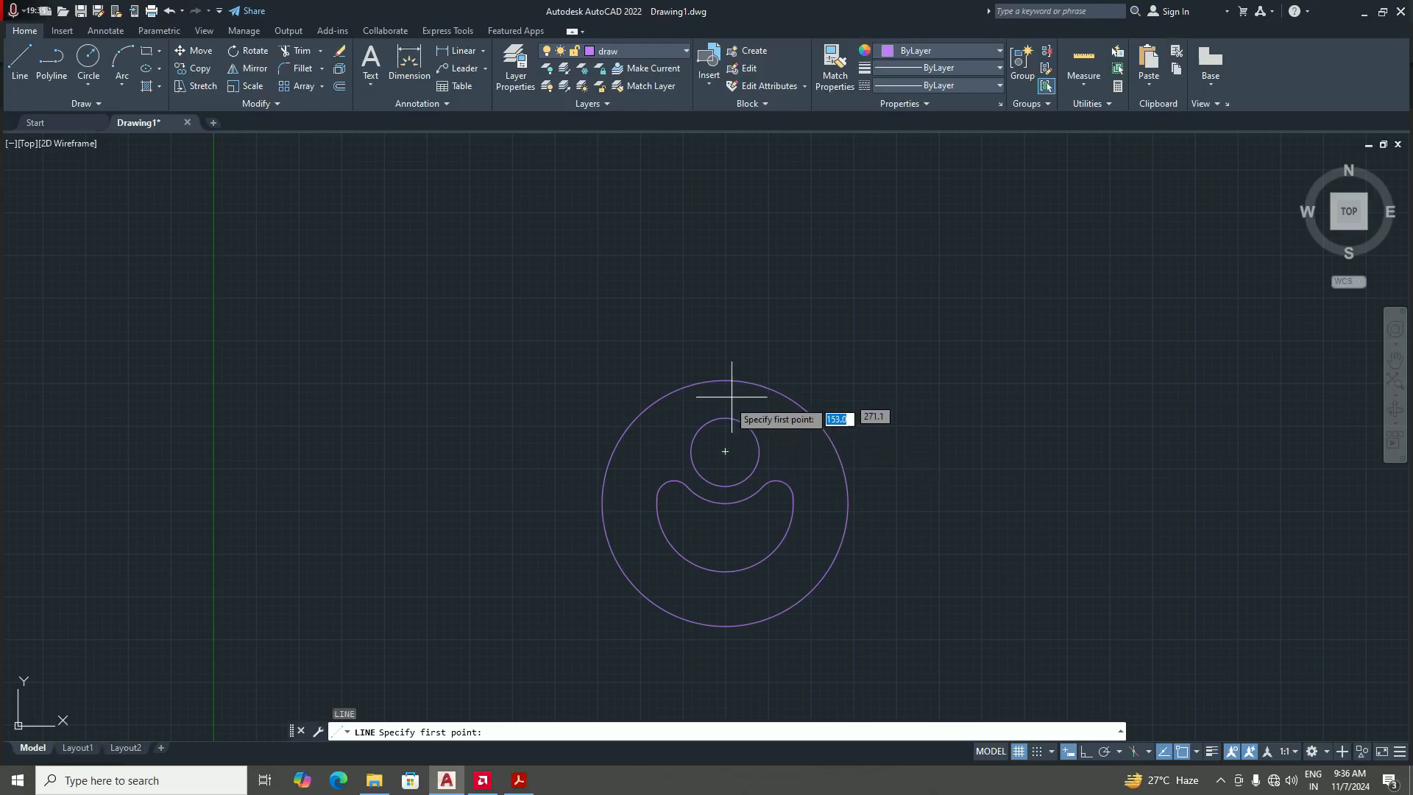
{"action": "type", "text": "qu"}
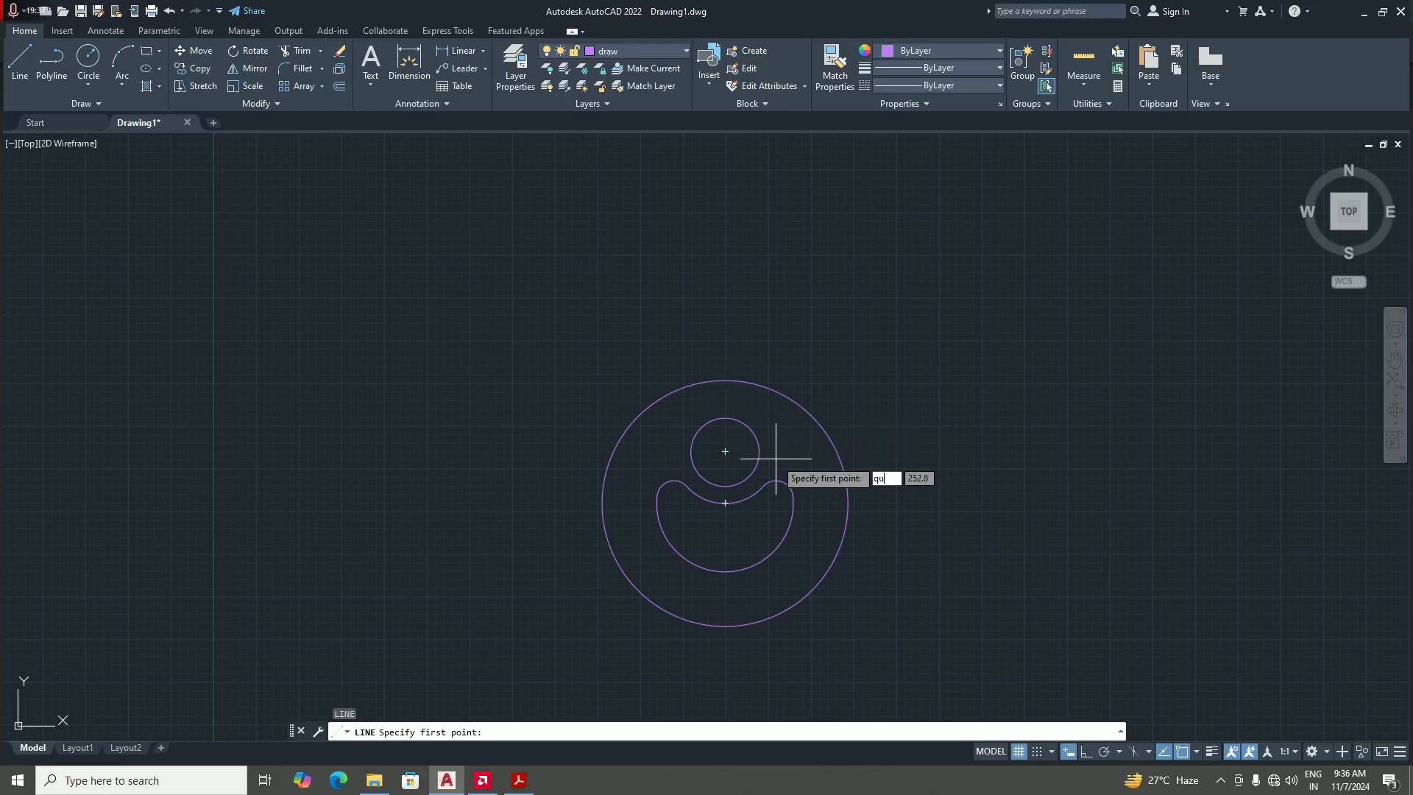
{"action": "type", "text": "a"}
{"action": "key", "text": "Return"}
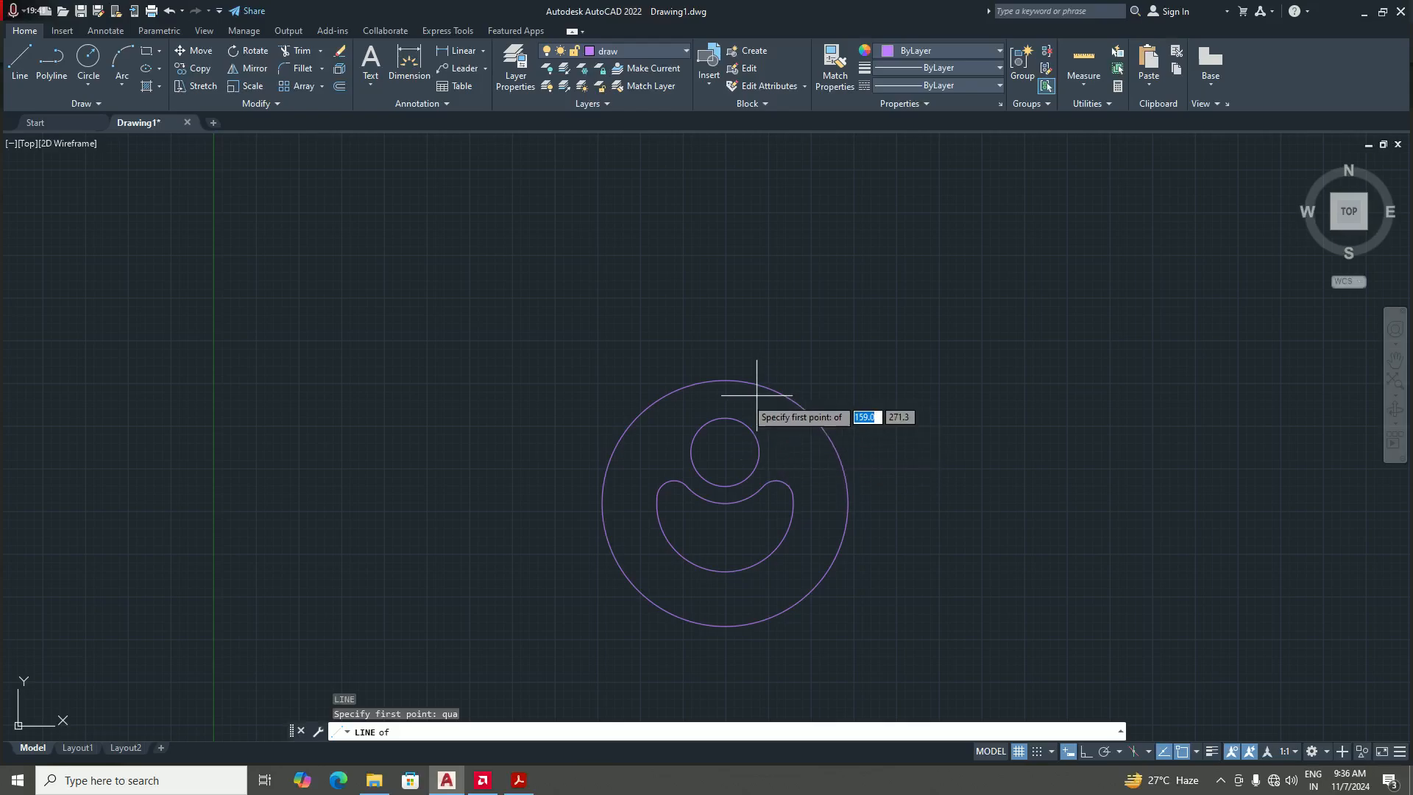
{"action": "scroll", "coordinate": [727, 397], "scroll_direction": "down", "scroll_amount": 2}
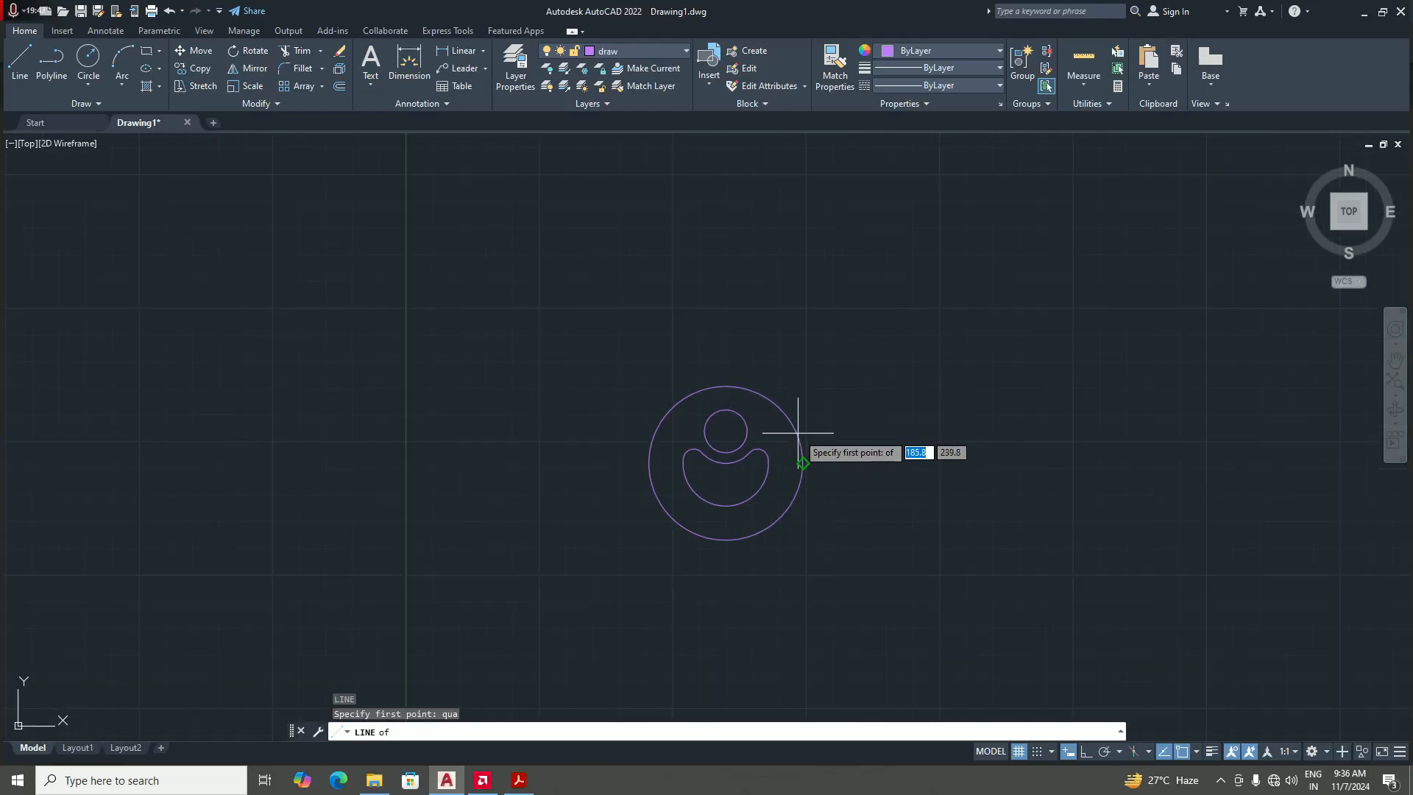
{"action": "scroll", "coordinate": [735, 320], "scroll_direction": "up", "scroll_amount": 2}
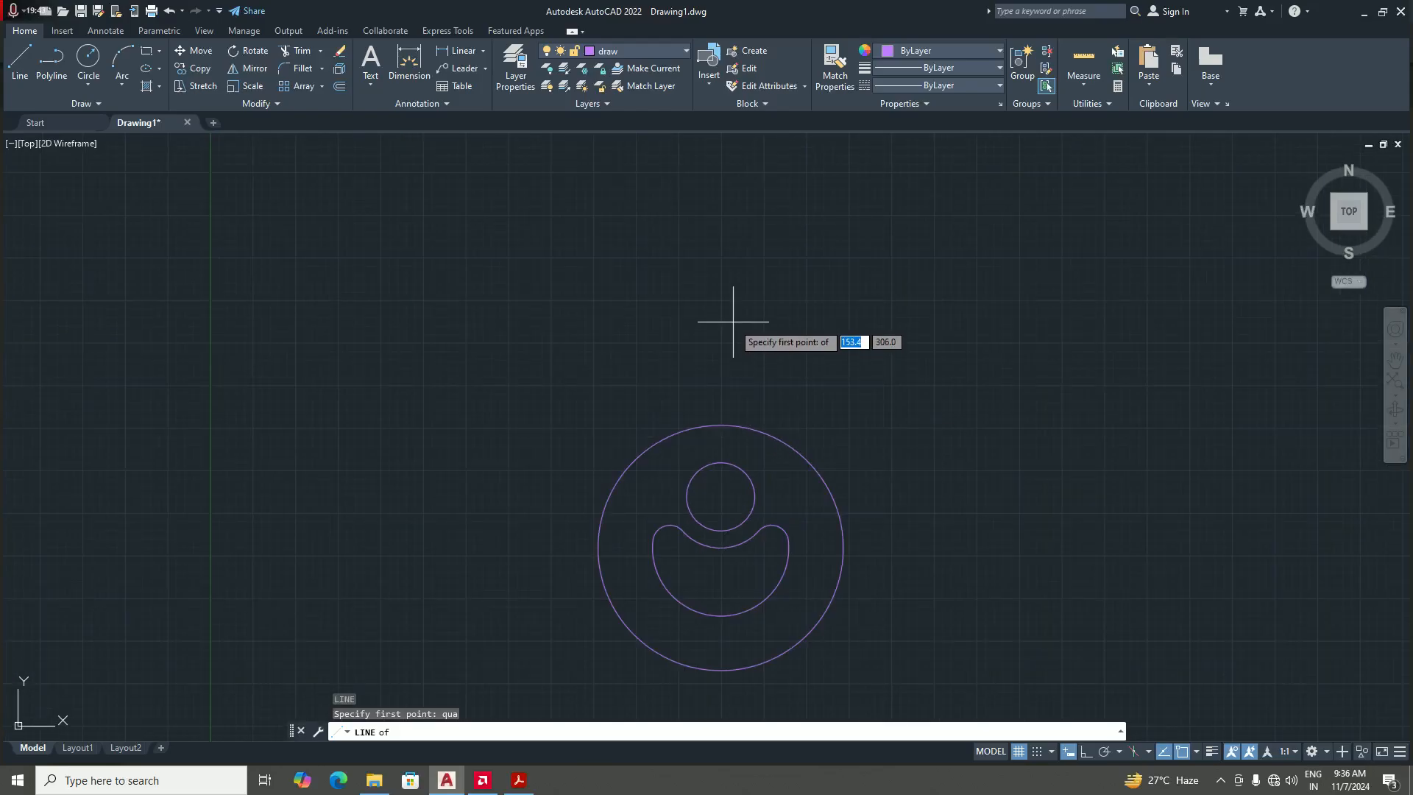
{"action": "left_click", "coordinate": [720, 424]}
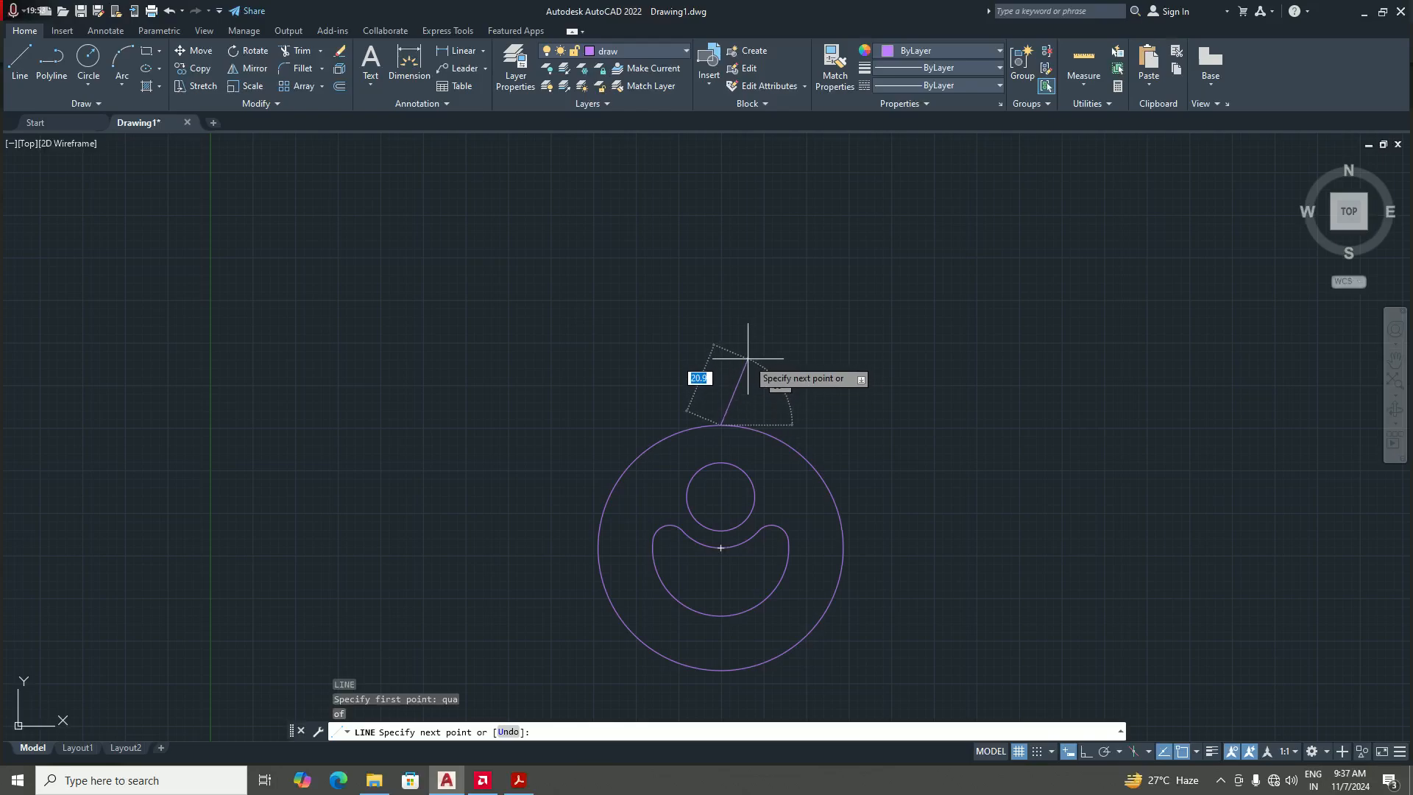
{"action": "key", "text": "F8"}
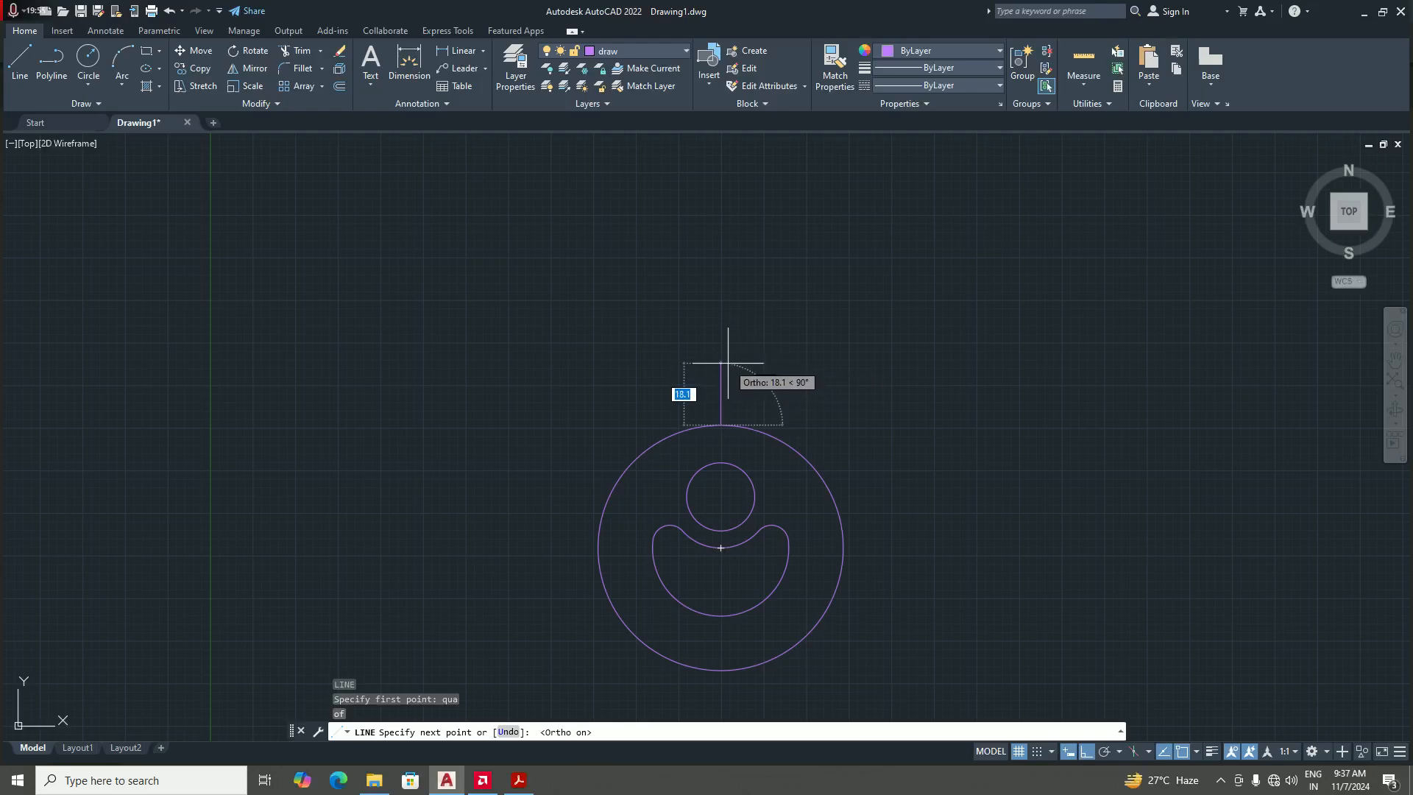
{"action": "type", "text": "10"}
{"action": "key", "text": "Return"}
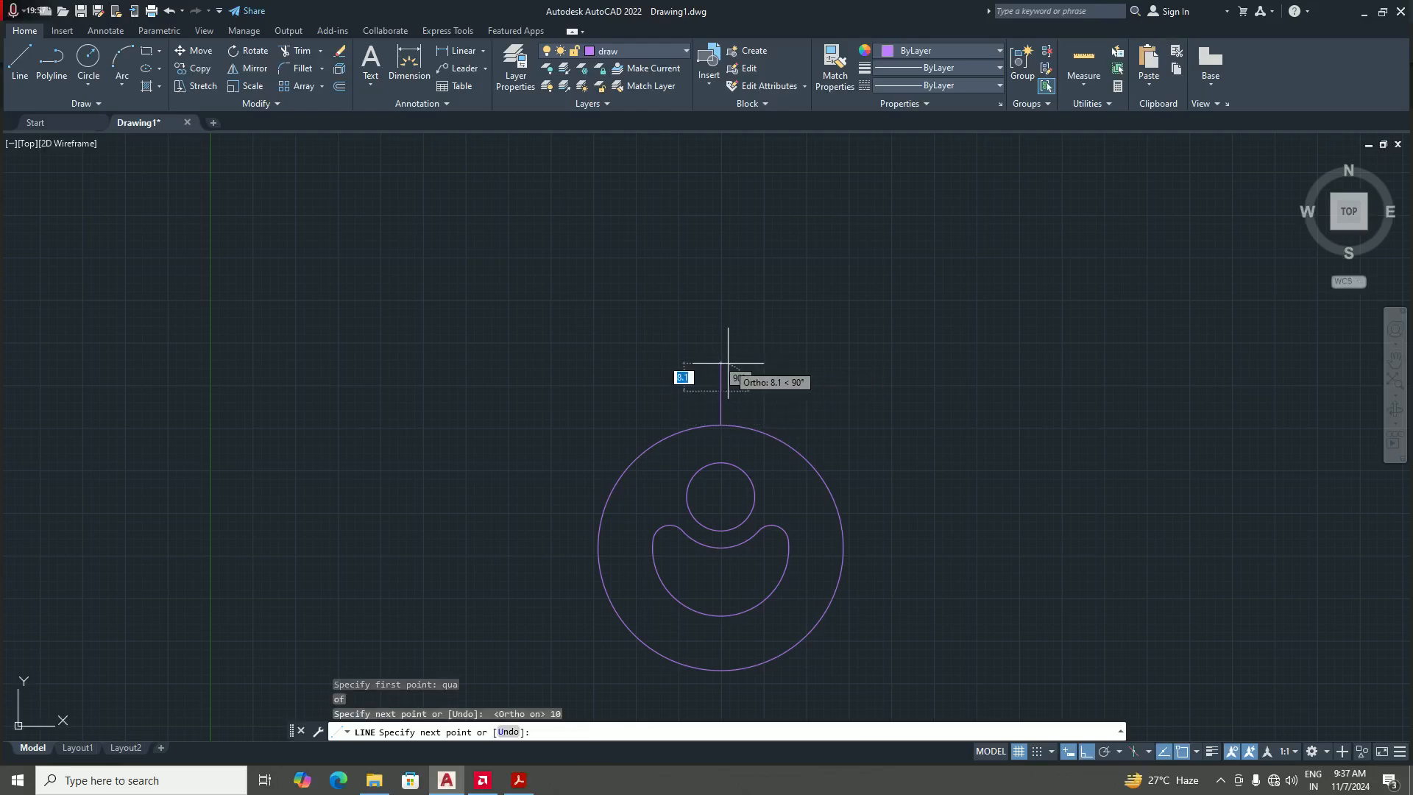
{"action": "key", "text": "Return"}
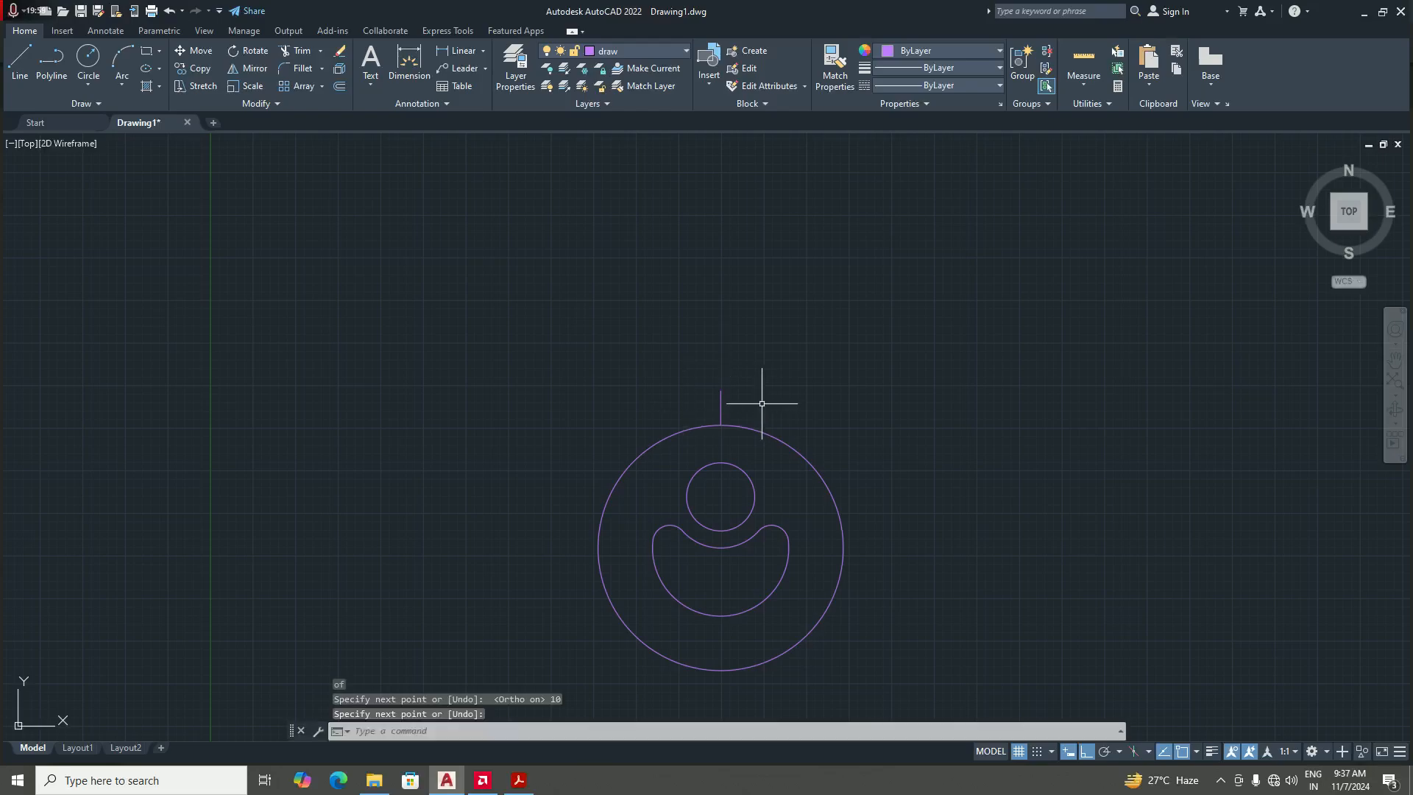
- Offset the short vertical line by 10 to both its right and left sides
{"action": "scroll", "coordinate": [752, 401], "scroll_direction": "down", "scroll_amount": 2}
{"action": "scroll", "coordinate": [752, 403], "scroll_direction": "up", "scroll_amount": 2}
{"action": "type", "text": "o"}
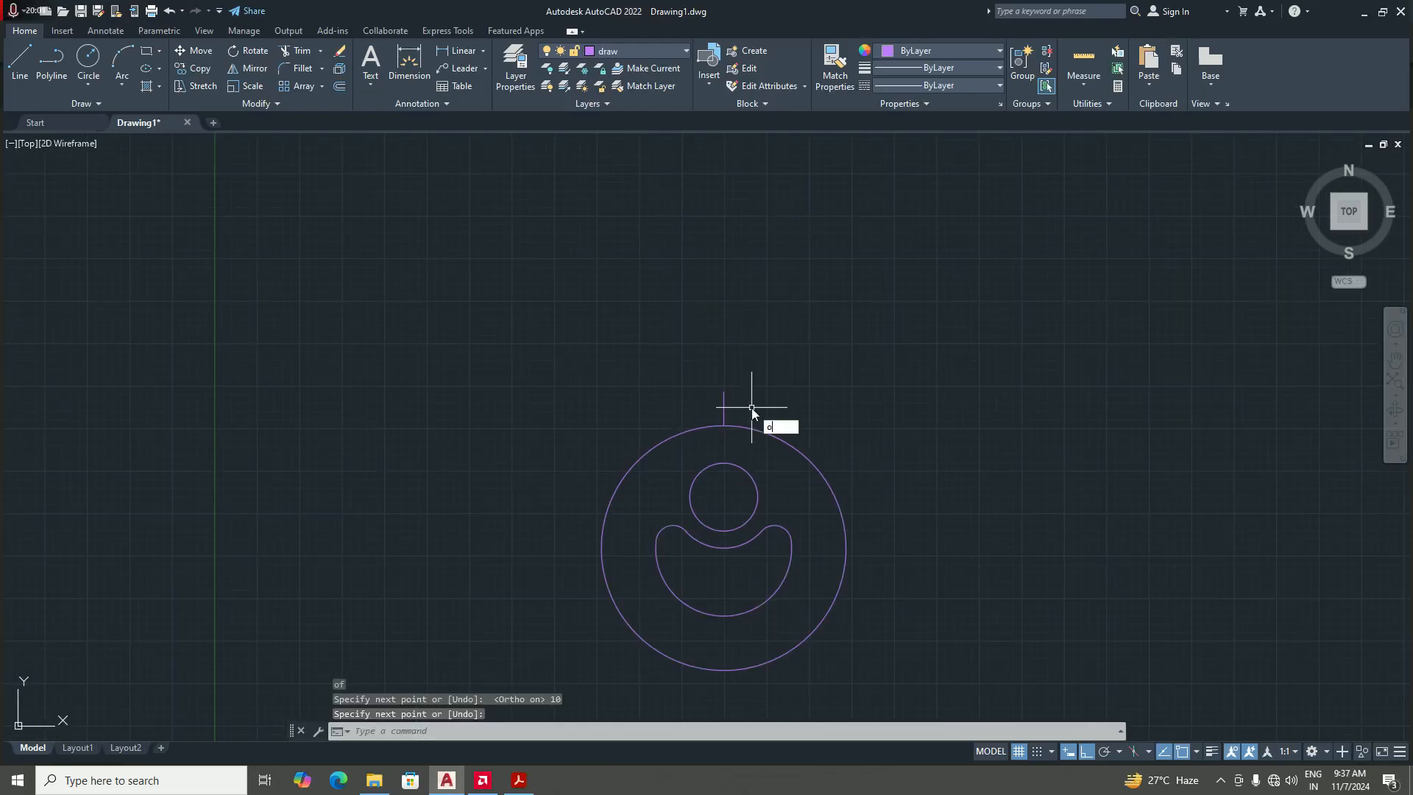
{"action": "key", "text": "Return"}
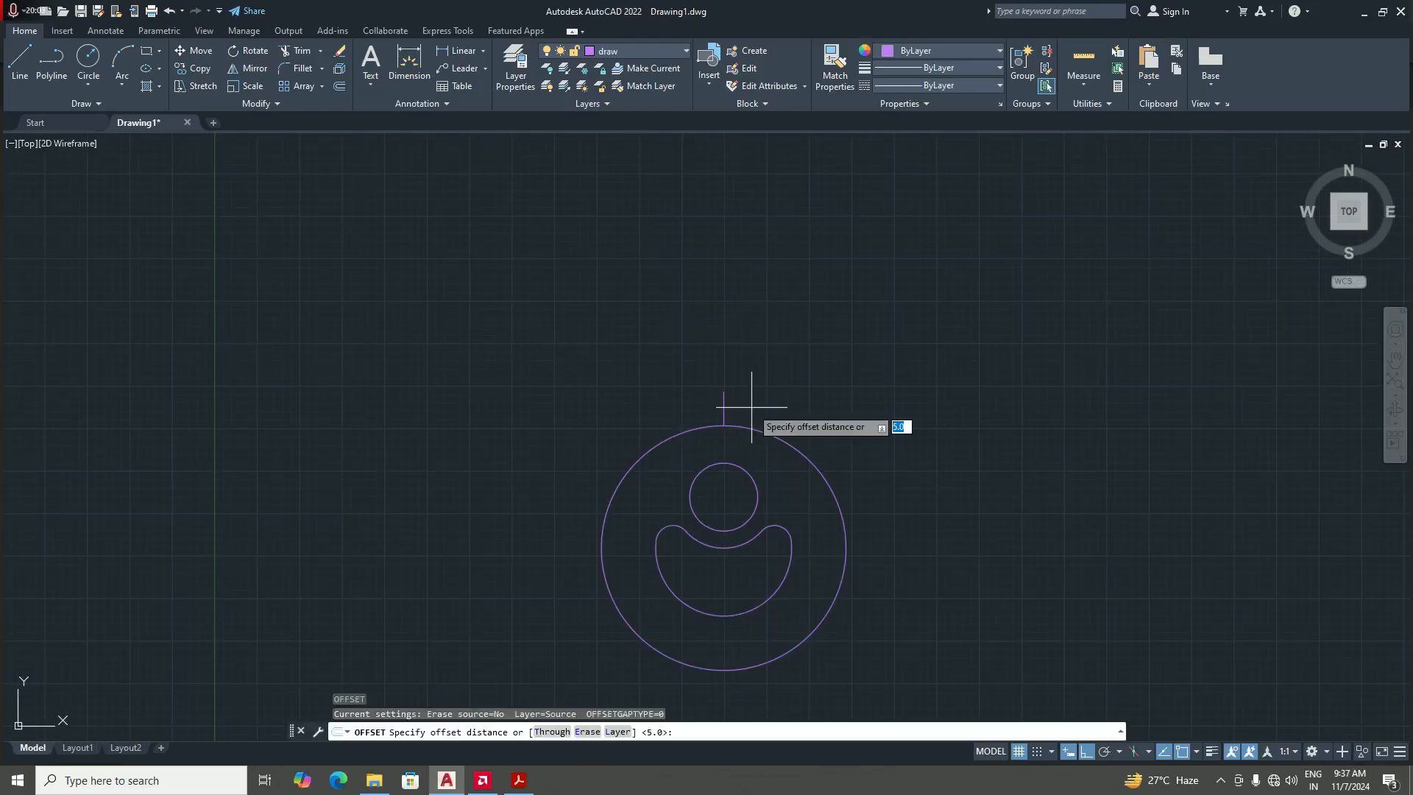
{"action": "type", "text": "10"}
{"action": "key", "text": "Return"}
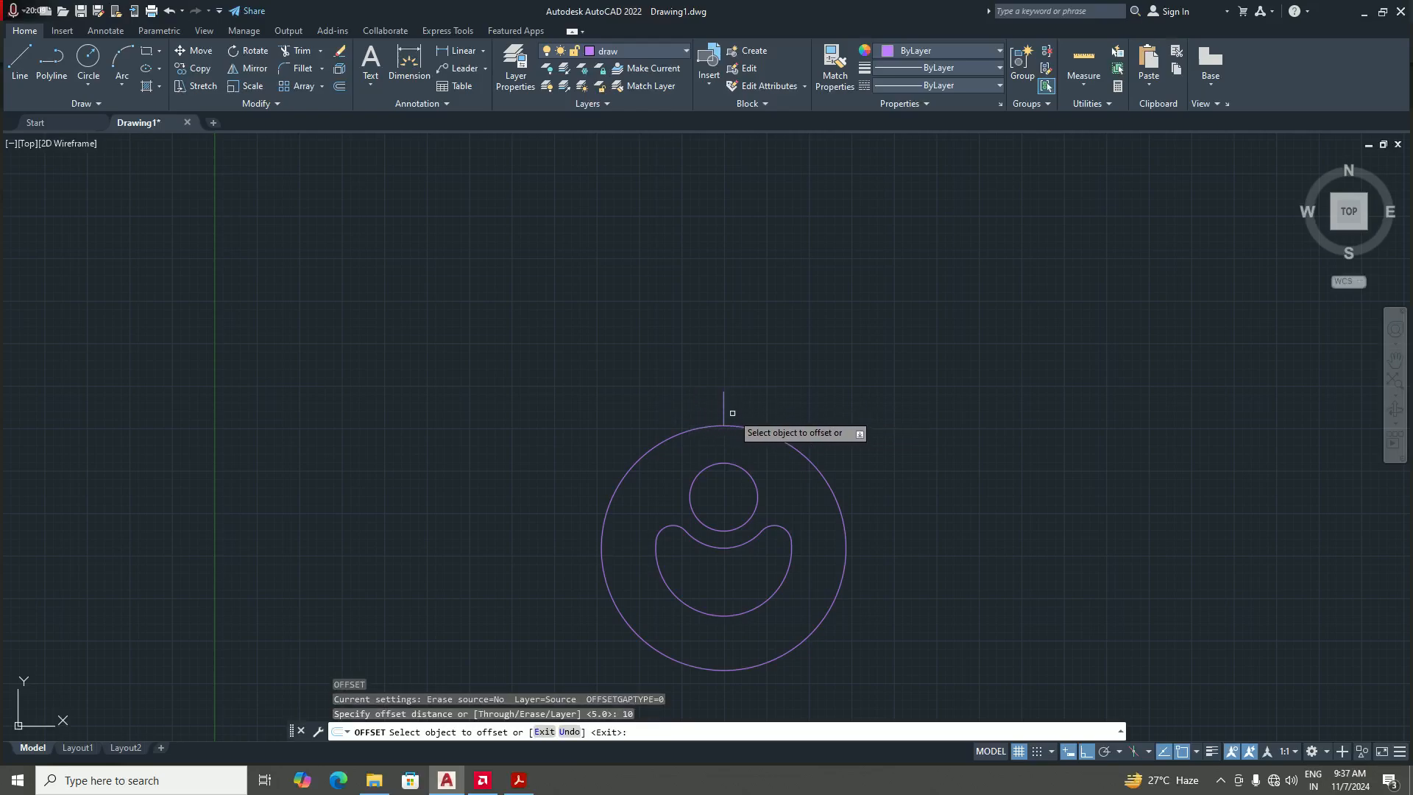
{"action": "scroll", "coordinate": [732, 413], "scroll_direction": "up", "scroll_amount": 2}
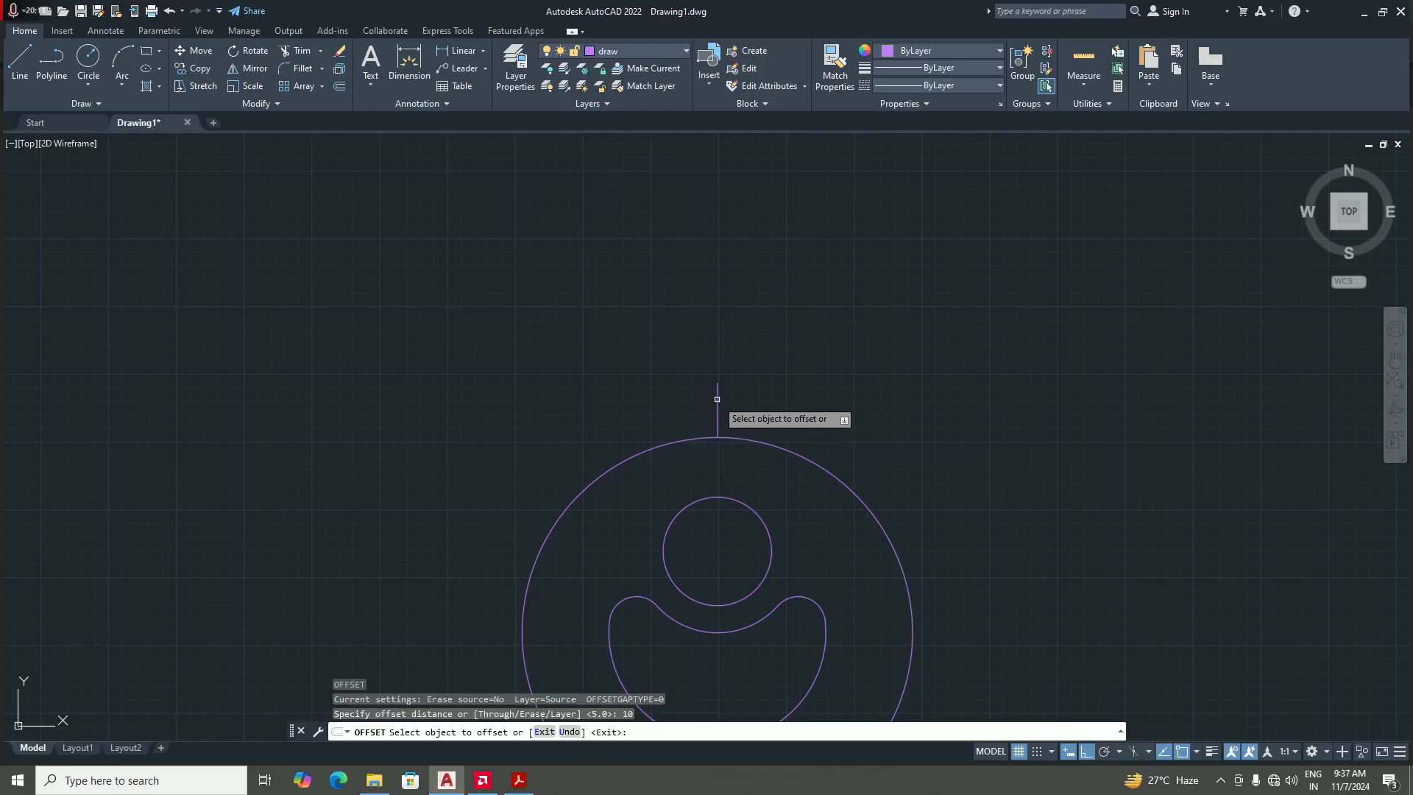
{"action": "left_click", "coordinate": [719, 403]}
{"action": "left_click", "coordinate": [905, 401]}
{"action": "left_click", "coordinate": [717, 402]}
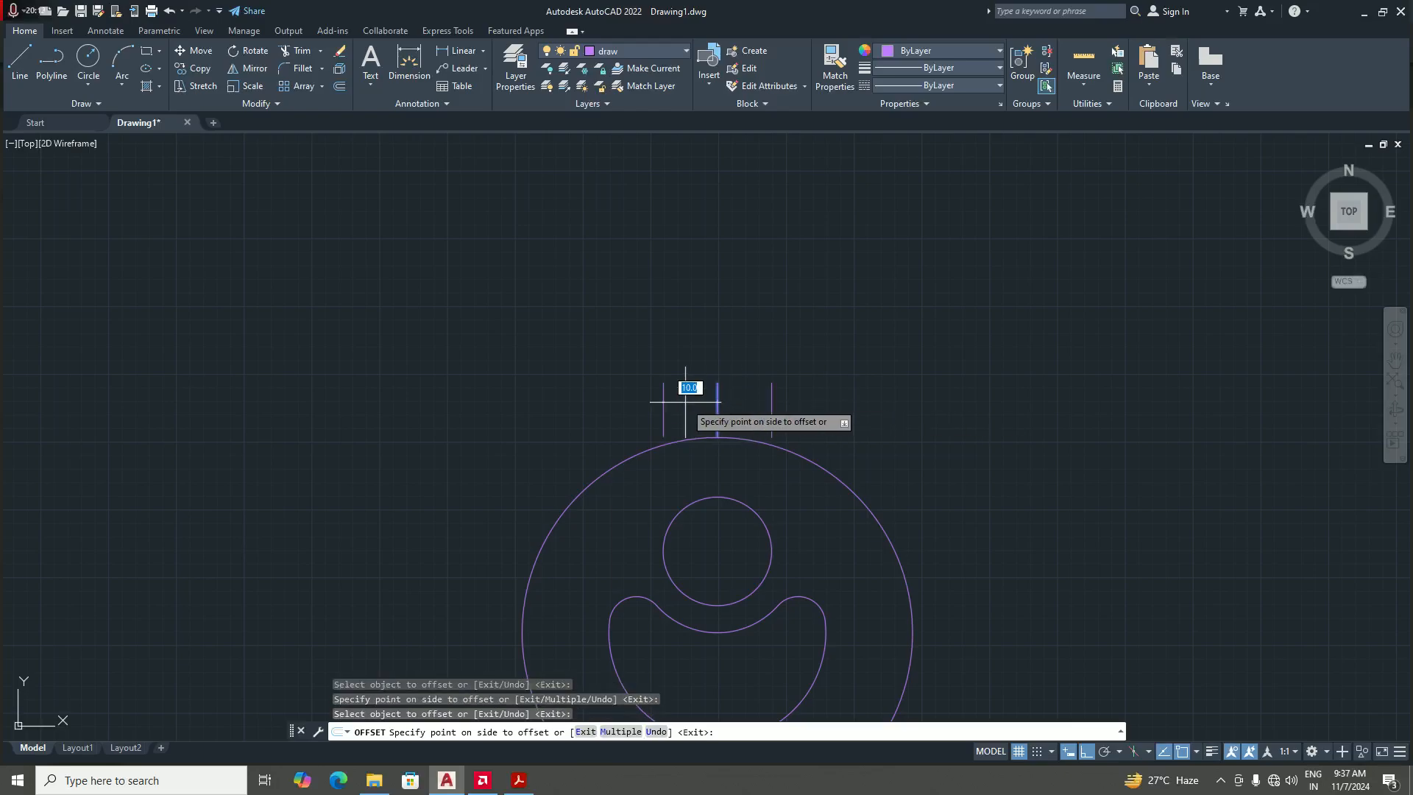
{"action": "left_click", "coordinate": [628, 405]}
{"action": "scroll", "coordinate": [688, 399], "scroll_direction": "down", "scroll_amount": 3}
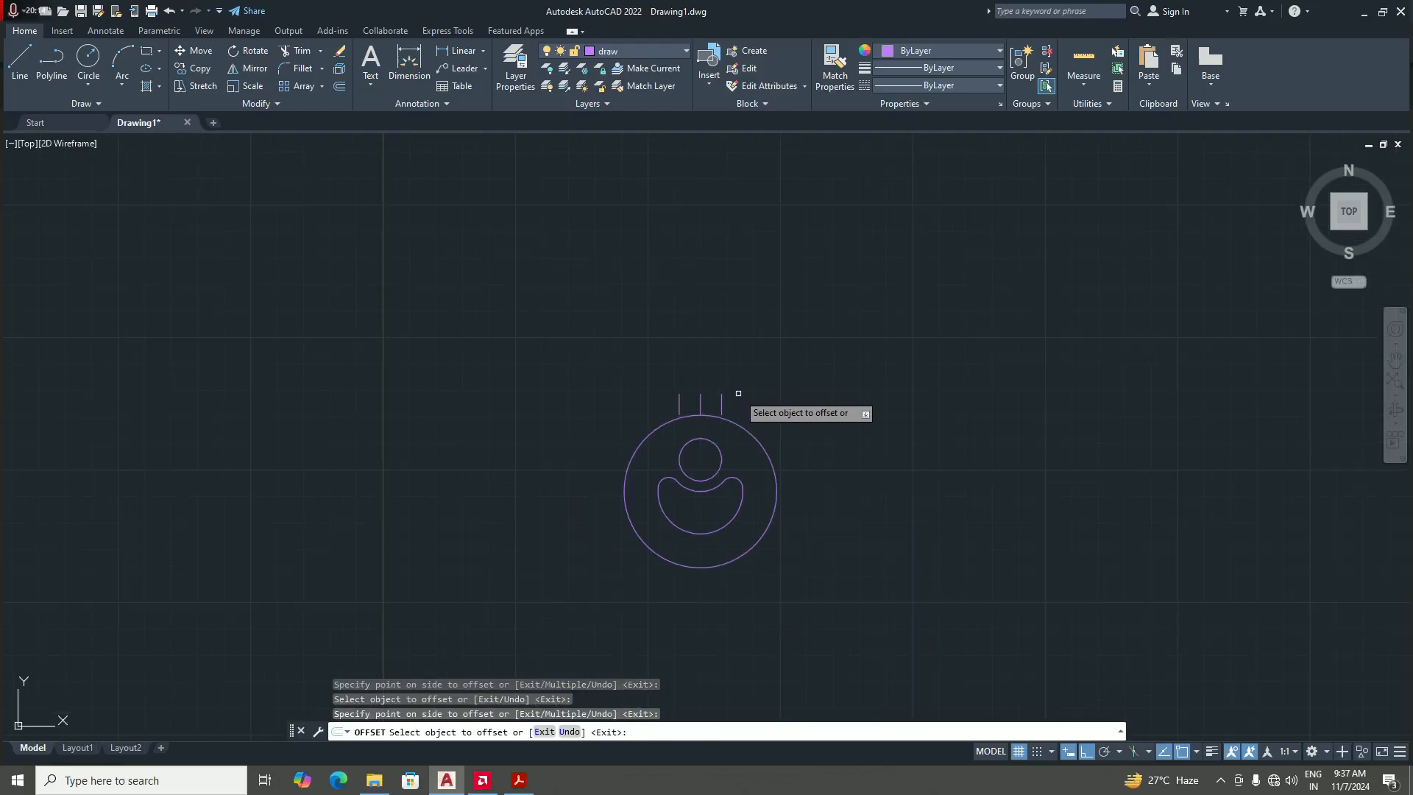
{"action": "scroll", "coordinate": [740, 397], "scroll_direction": "up", "scroll_amount": 3}
{"action": "key", "text": "Return"}
- Draw a horizontal line joining the top endpoints of the left and right offset lines
{"action": "scroll", "coordinate": [810, 430], "scroll_direction": "down", "scroll_amount": 3}
{"action": "scroll", "coordinate": [720, 409], "scroll_direction": "up", "scroll_amount": 2}
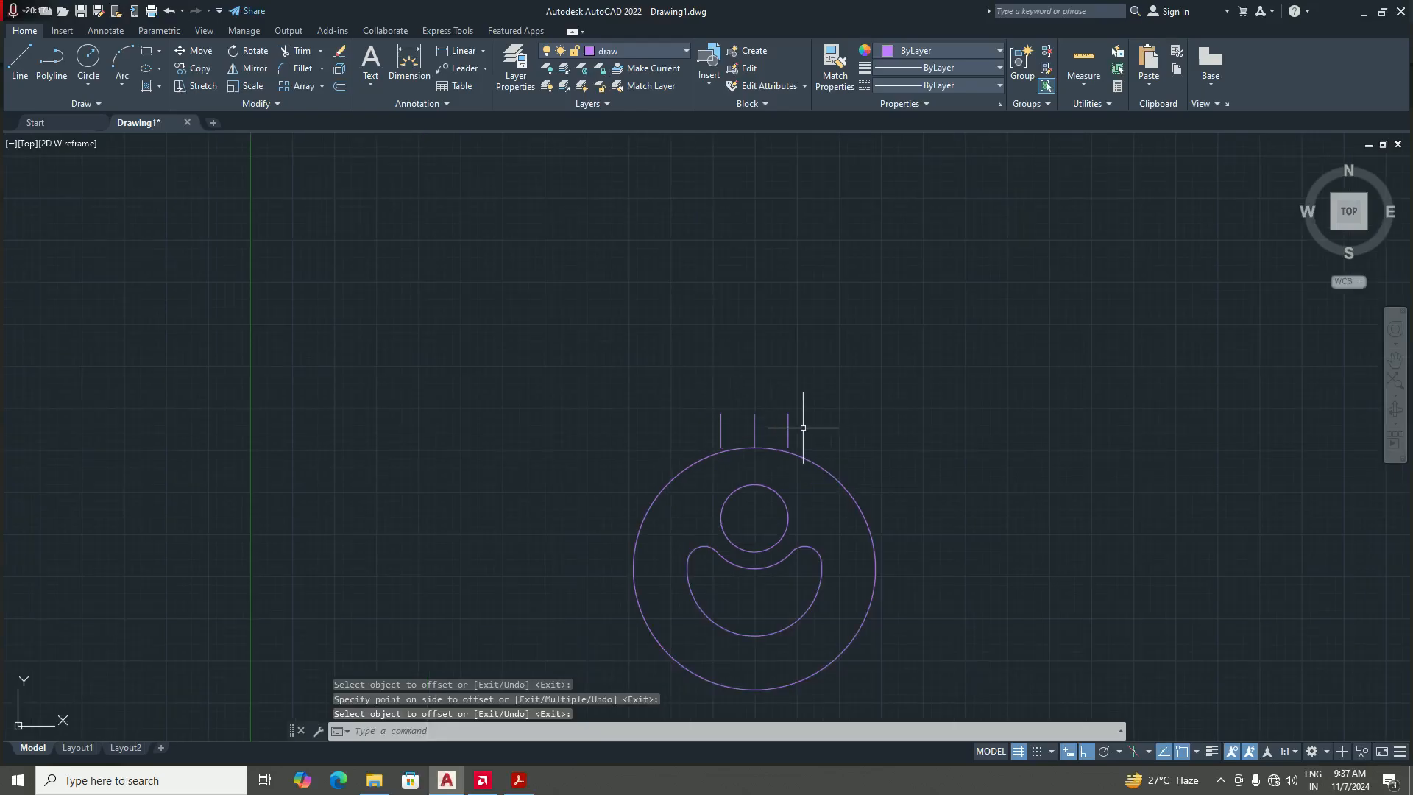
{"action": "type", "text": "l"}
{"action": "key", "text": "Return"}
{"action": "scroll", "coordinate": [727, 416], "scroll_direction": "up", "scroll_amount": 4}
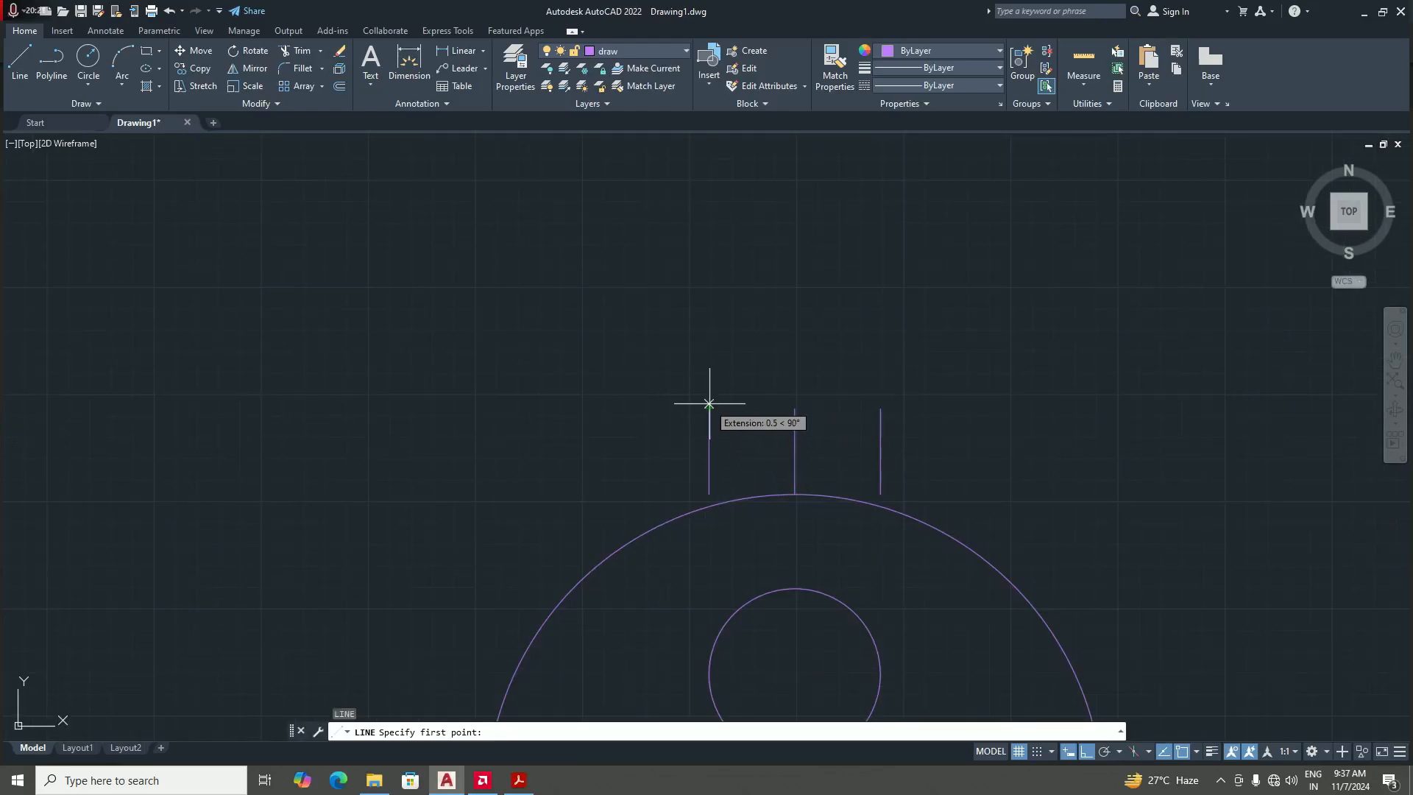
{"action": "type", "text": "end"}
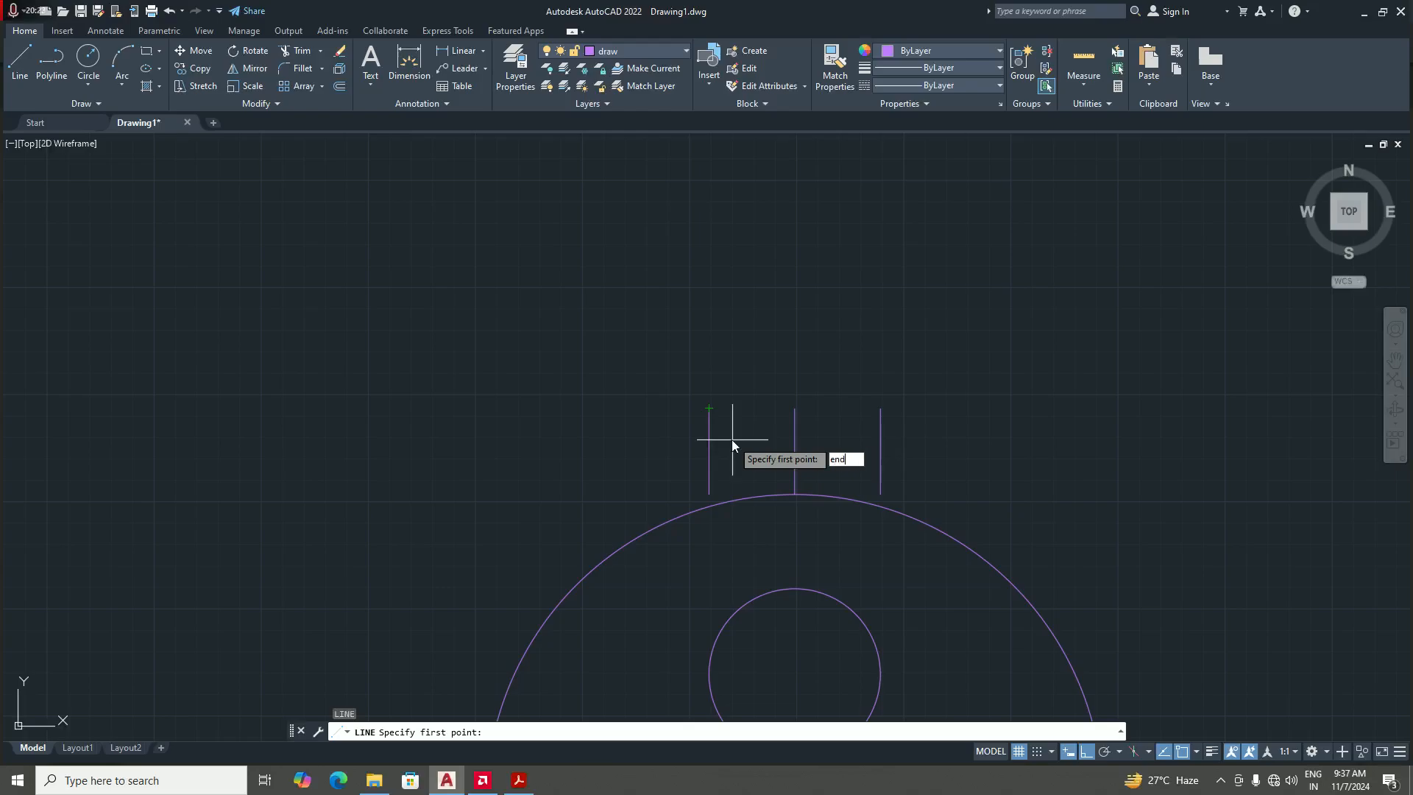
{"action": "key", "text": "Return"}
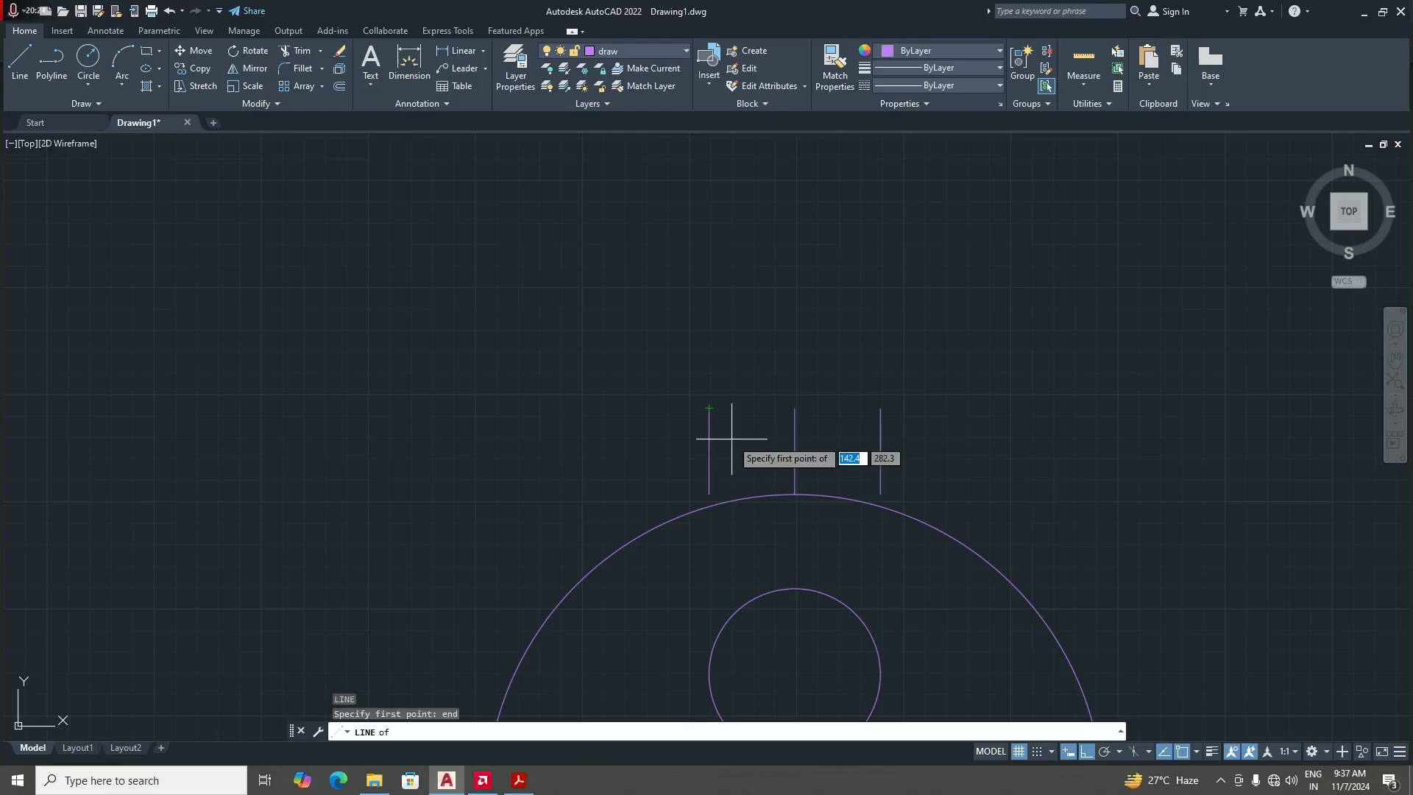
{"action": "left_click", "coordinate": [706, 406]}
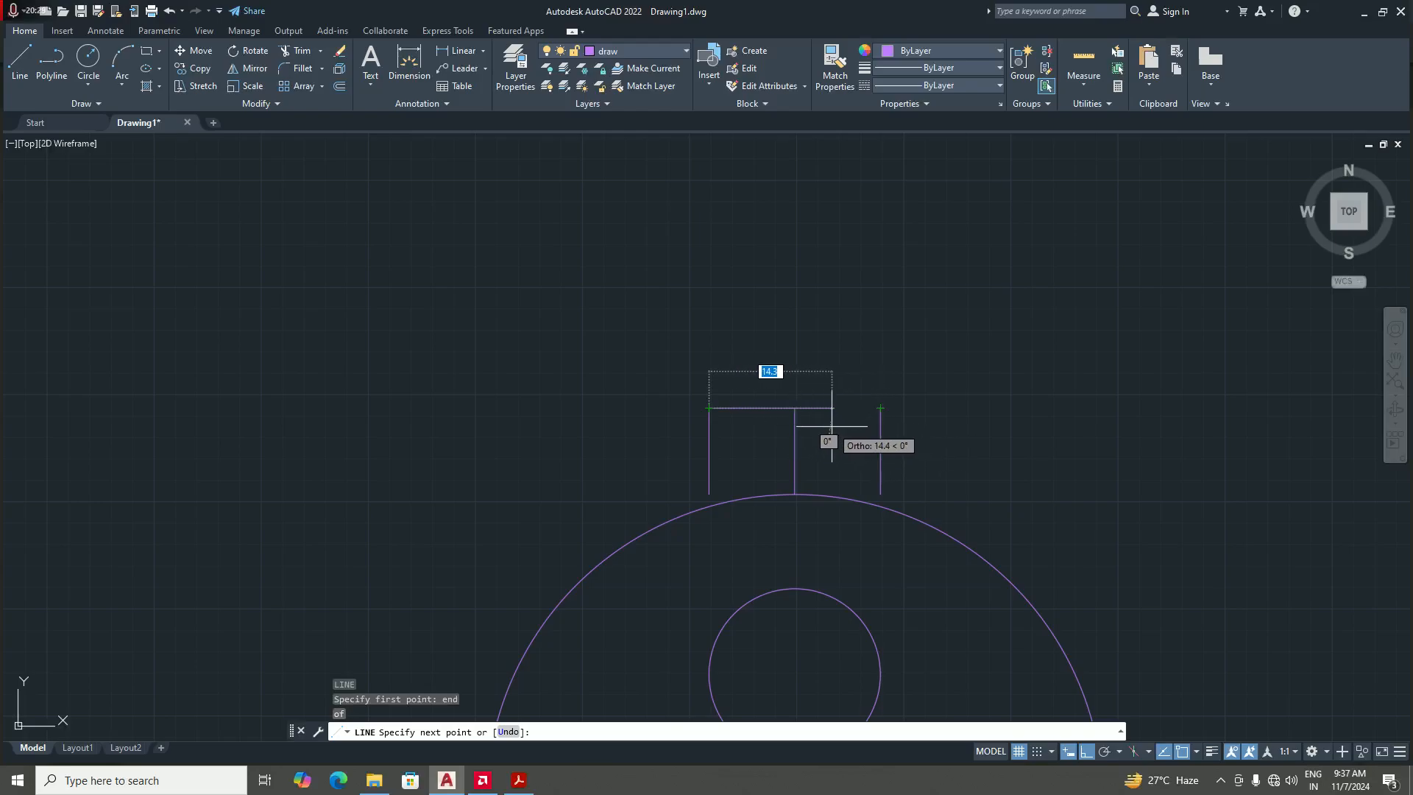
{"action": "type", "text": "e"}
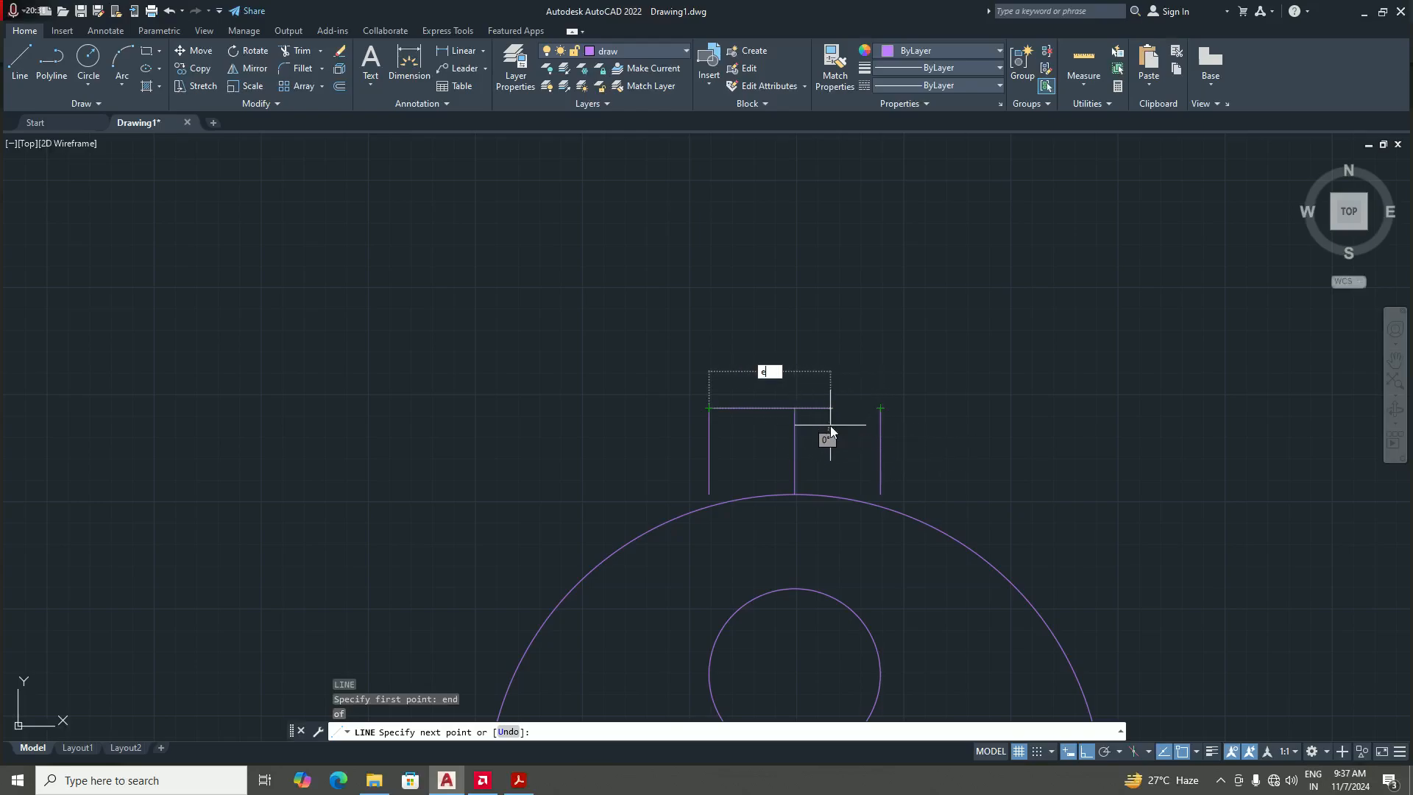
{"action": "type", "text": "nd"}
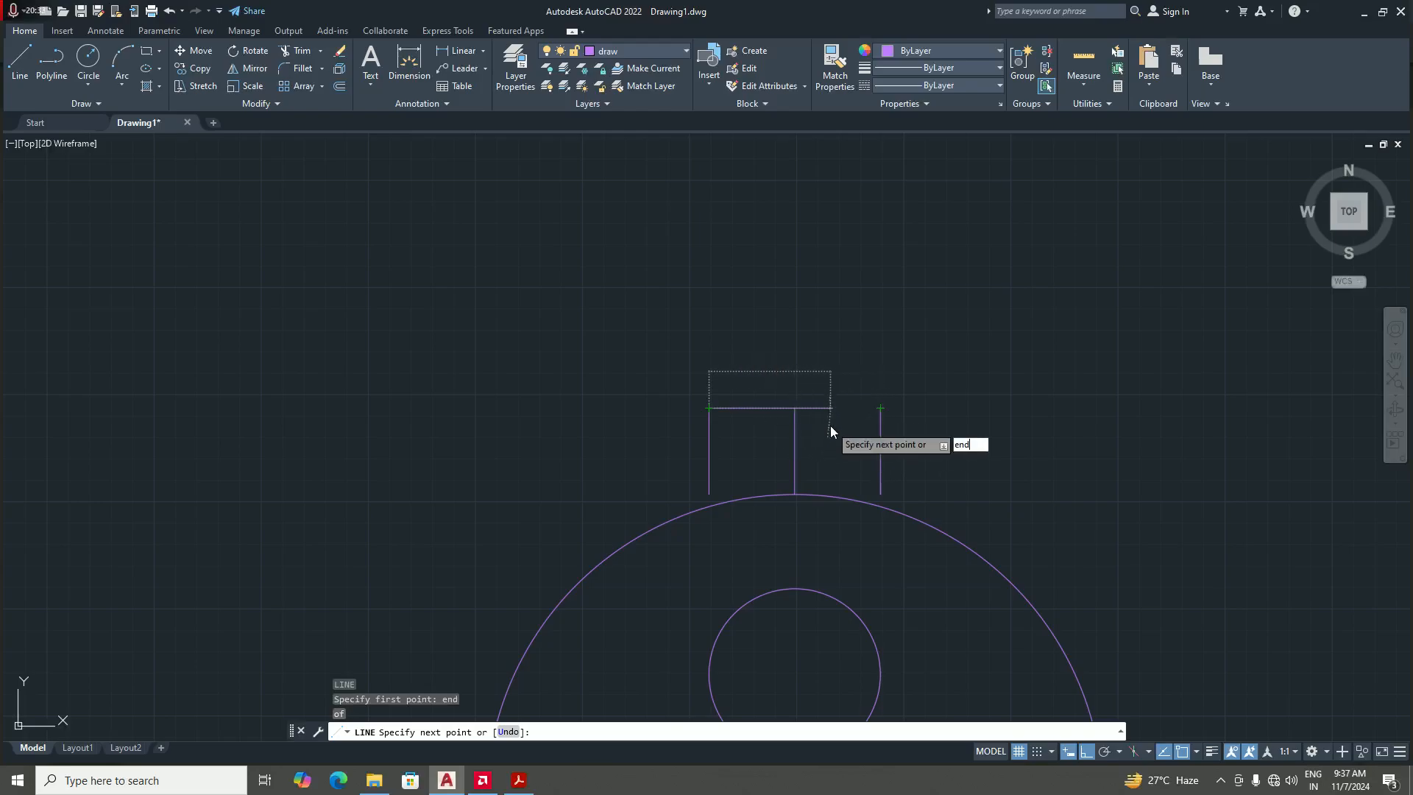
{"action": "key", "text": "Return"}
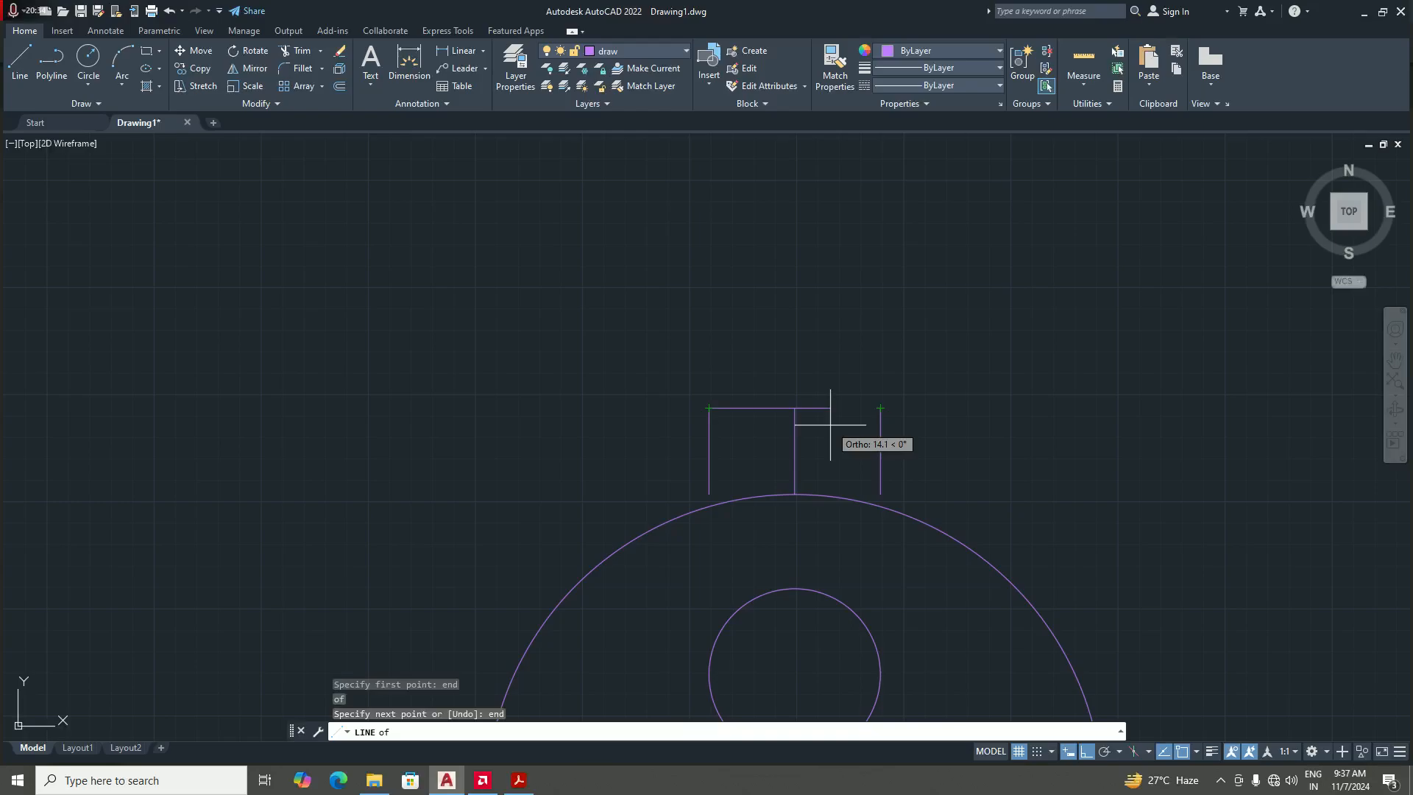
{"action": "left_click", "coordinate": [880, 407]}
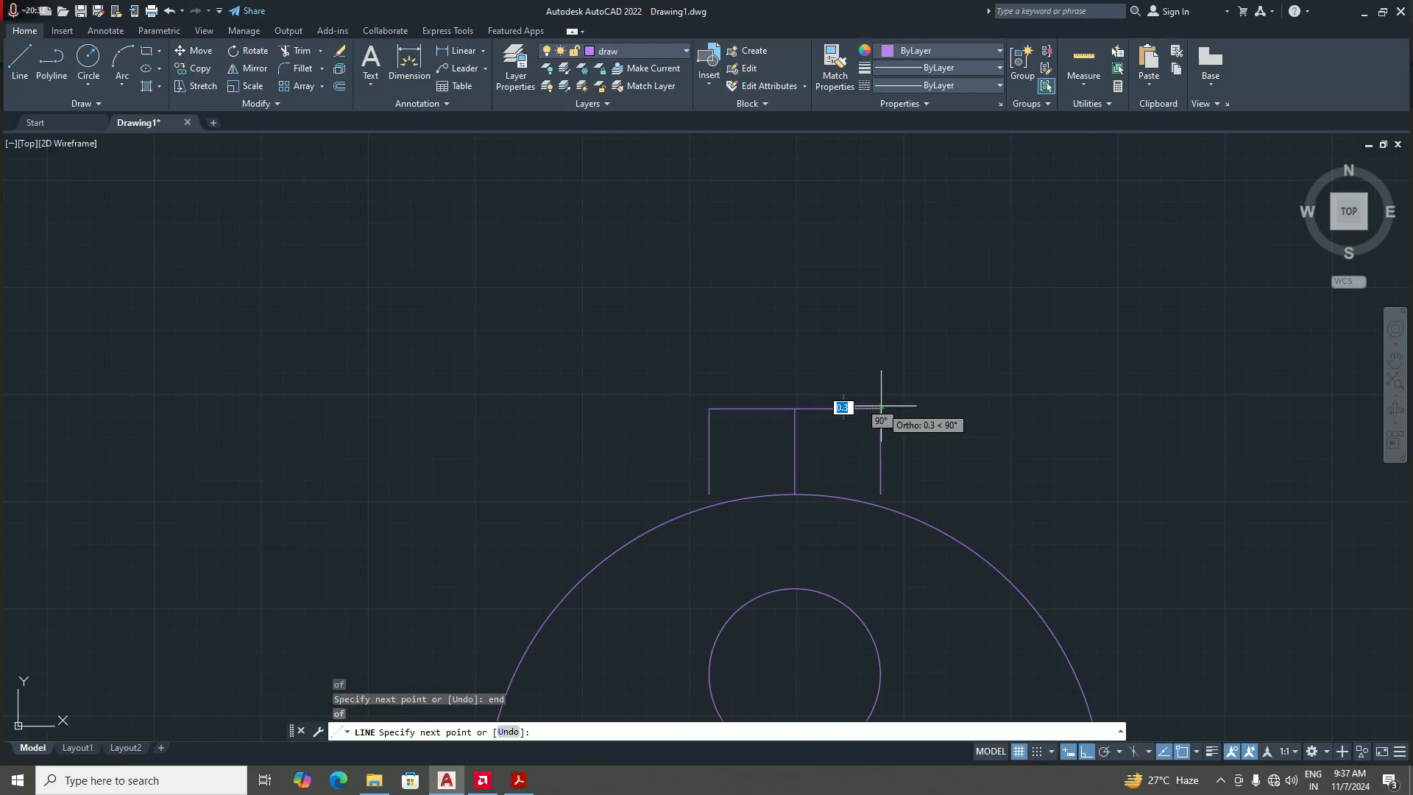
{"action": "key", "text": "Return"}
- Enable the Endpoint, Midpoint, Perpendicular and Apparent Intersection object snaps, leaving Quadrant off
{"action": "scroll", "coordinate": [846, 416], "scroll_direction": "down", "scroll_amount": 2}
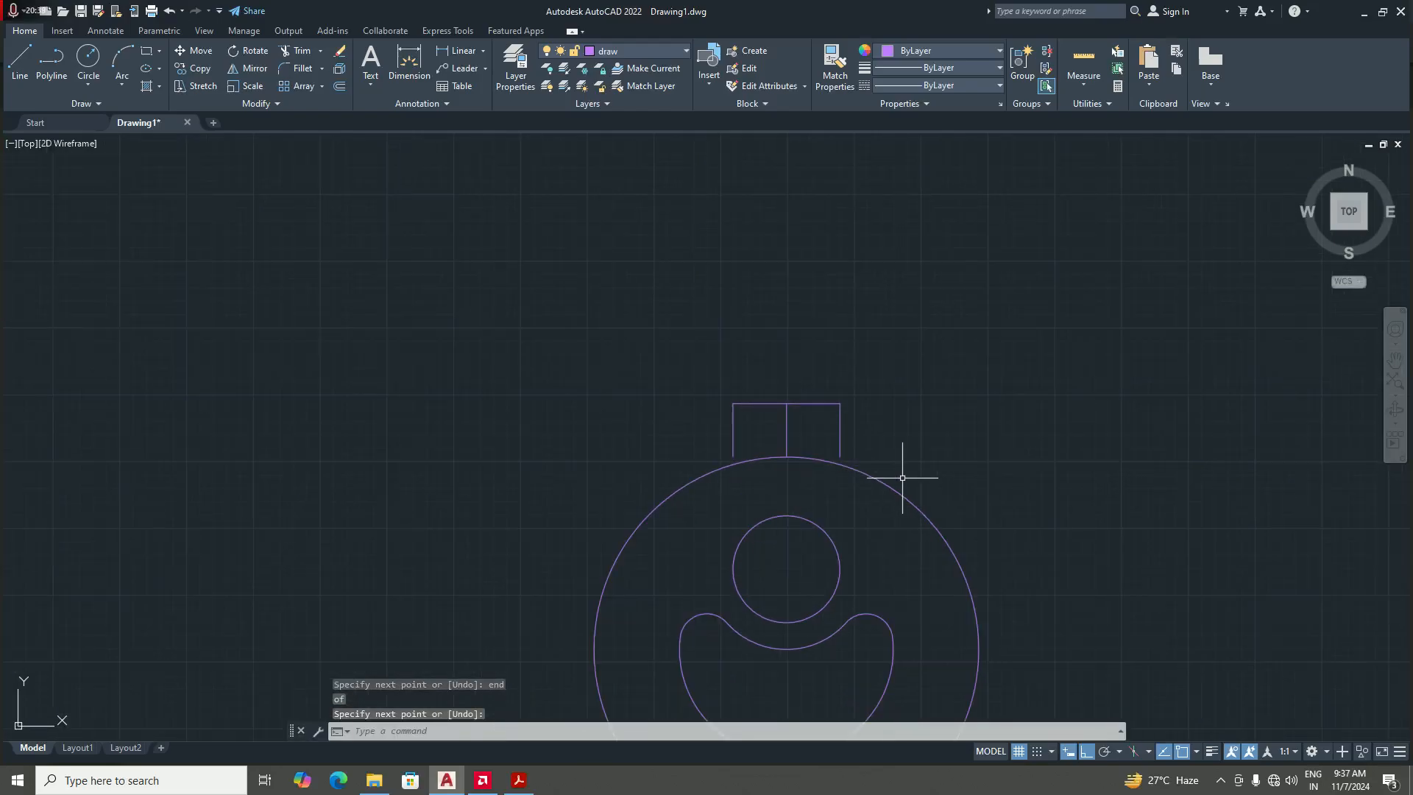
{"action": "left_click", "coordinate": [1194, 751]}
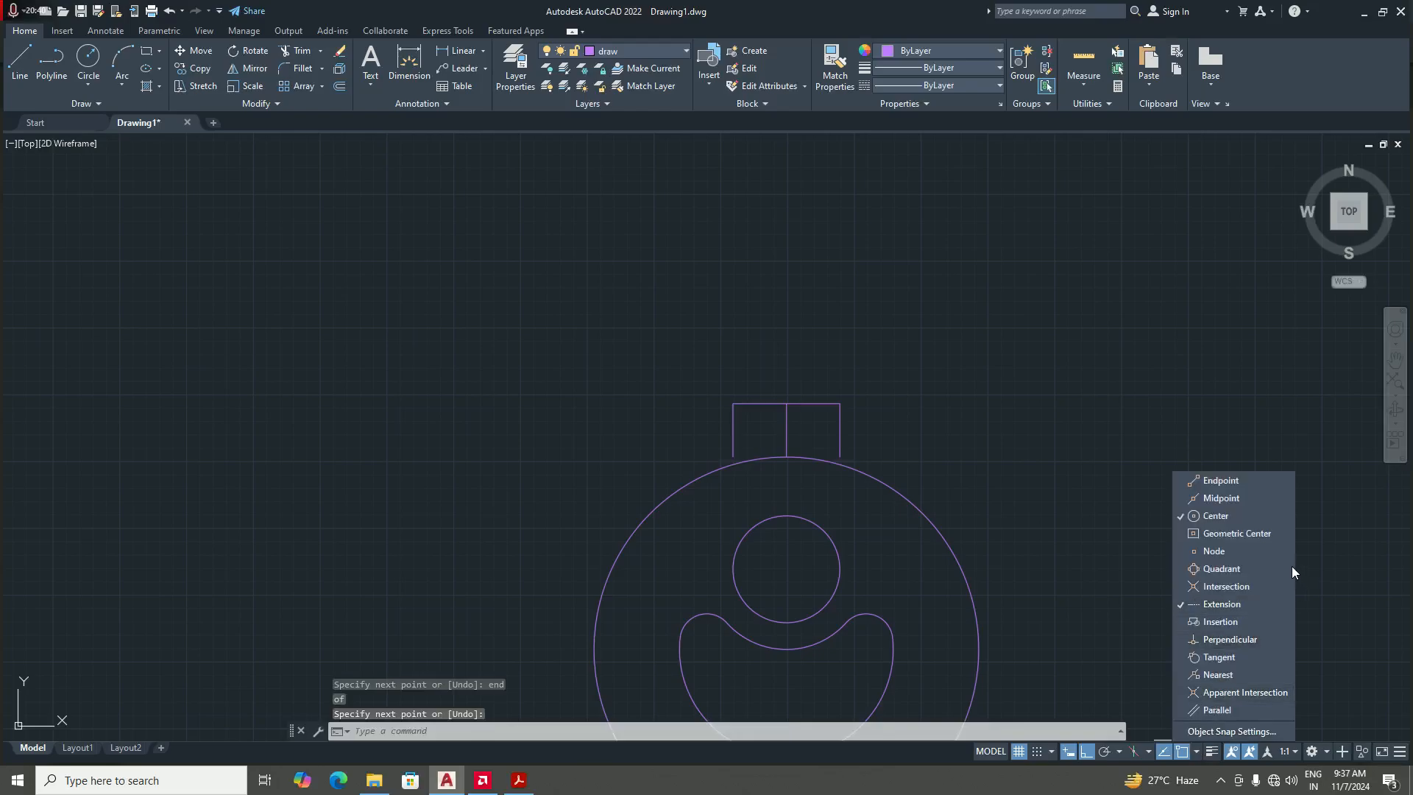
{"action": "left_click", "coordinate": [1230, 482]}
{"action": "left_click", "coordinate": [1249, 500]}
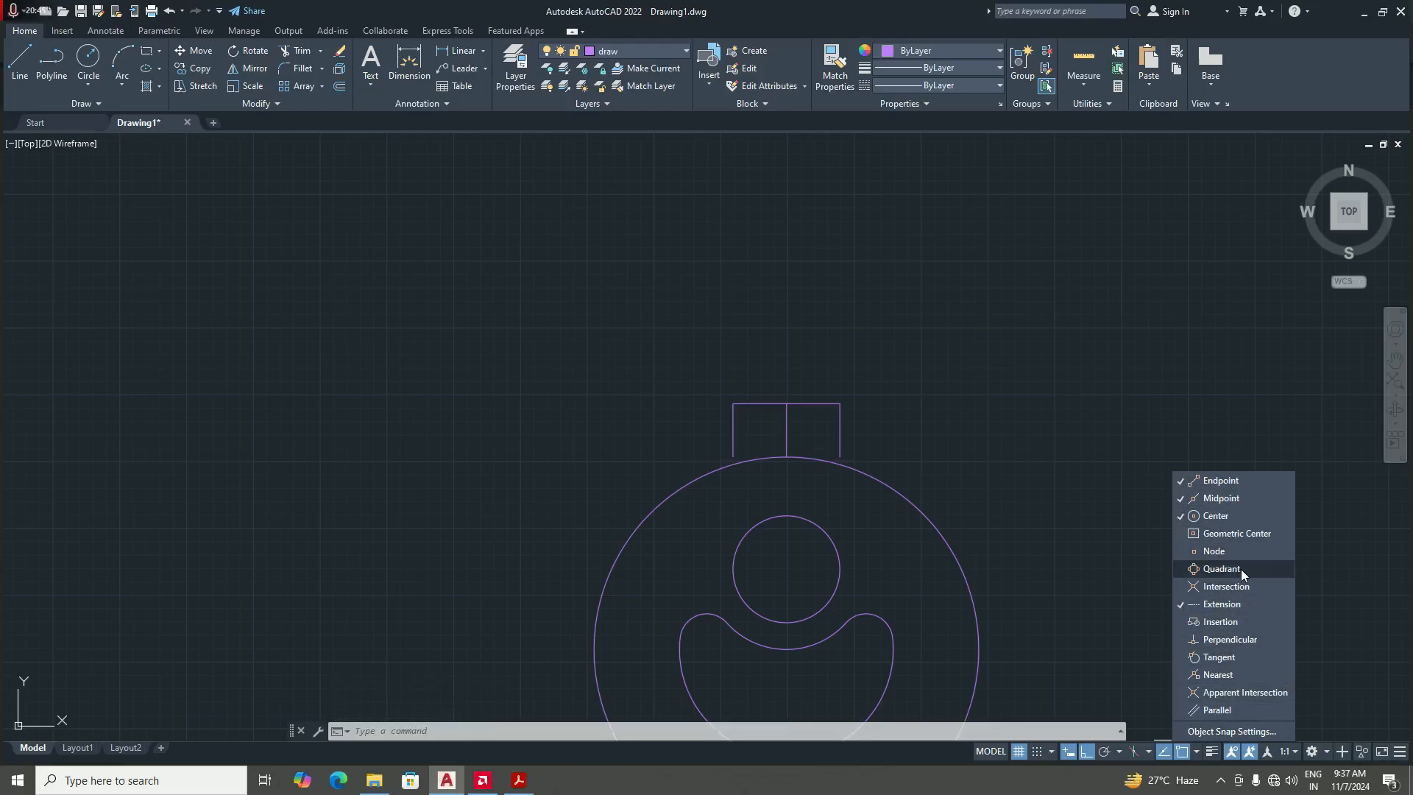
{"action": "left_click", "coordinate": [1240, 568]}
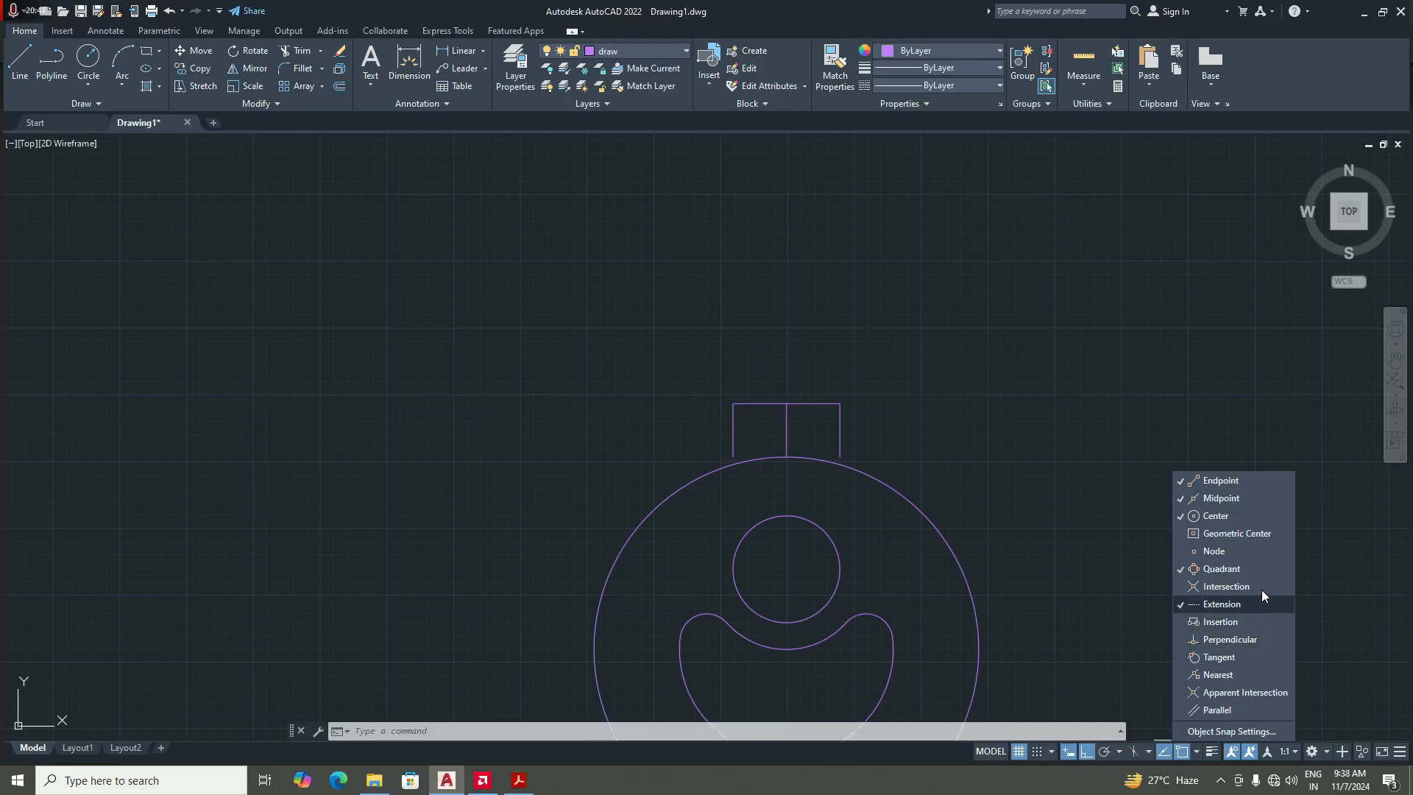
{"action": "left_click", "coordinate": [1247, 566]}
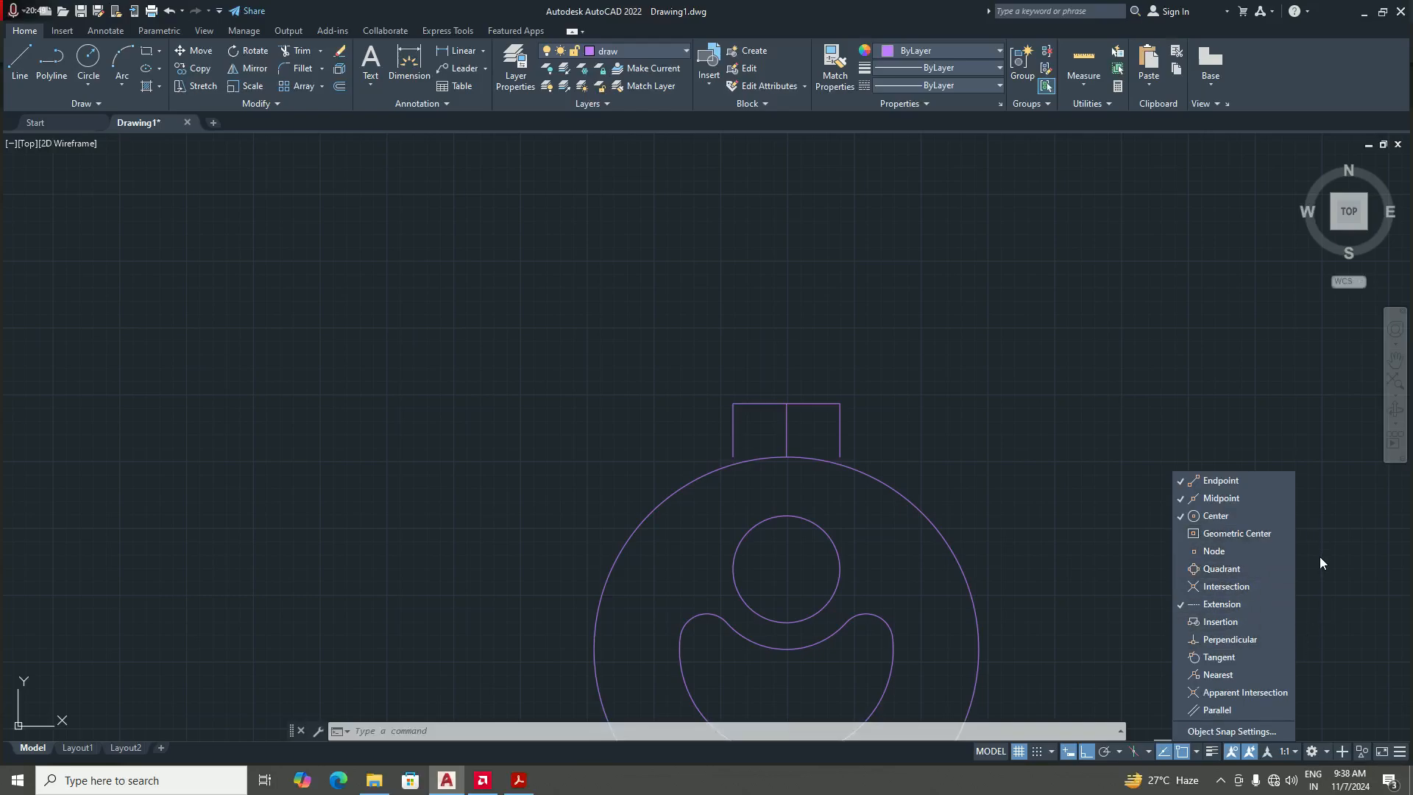
{"action": "left_click", "coordinate": [1240, 636]}
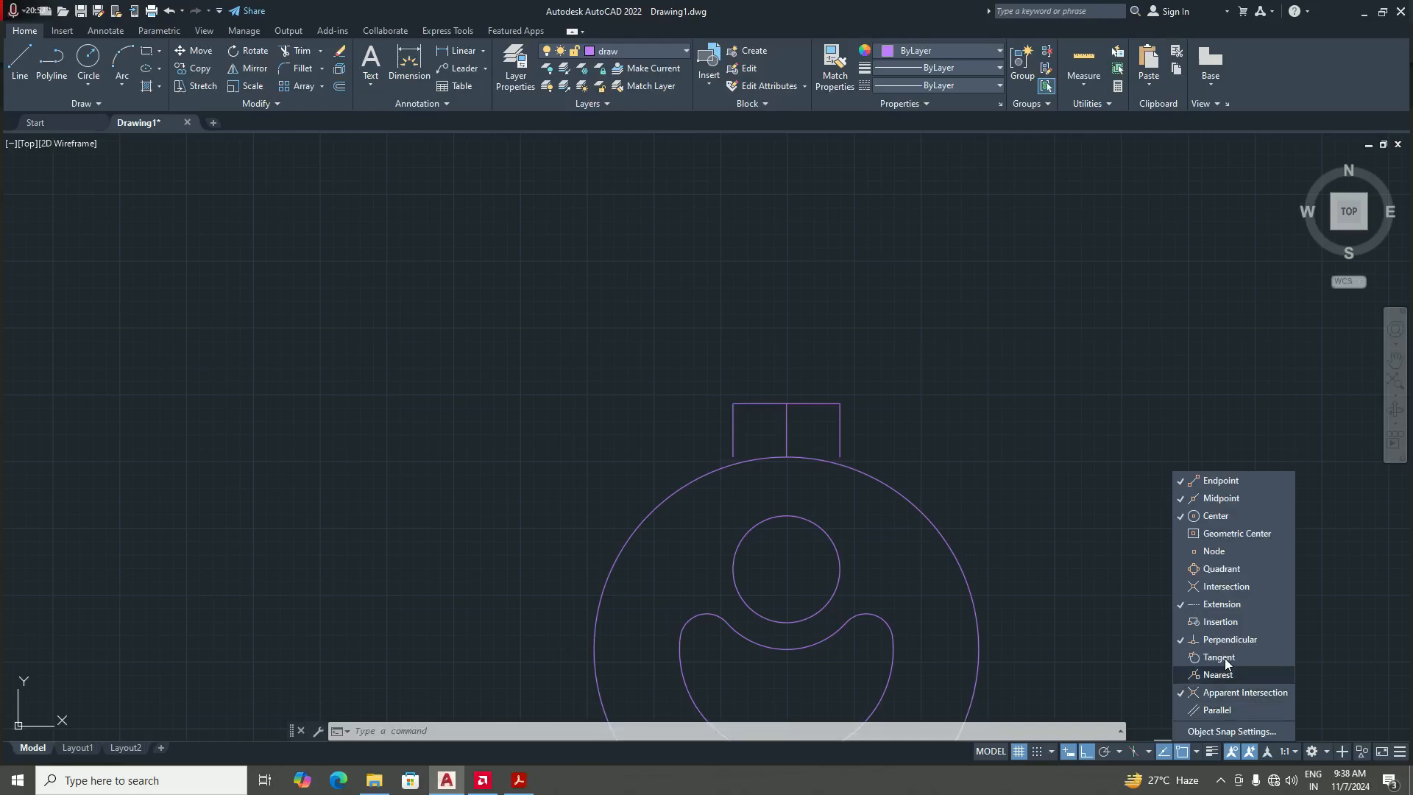
{"action": "left_click", "coordinate": [1243, 690]}
{"action": "left_click", "coordinate": [904, 532]}
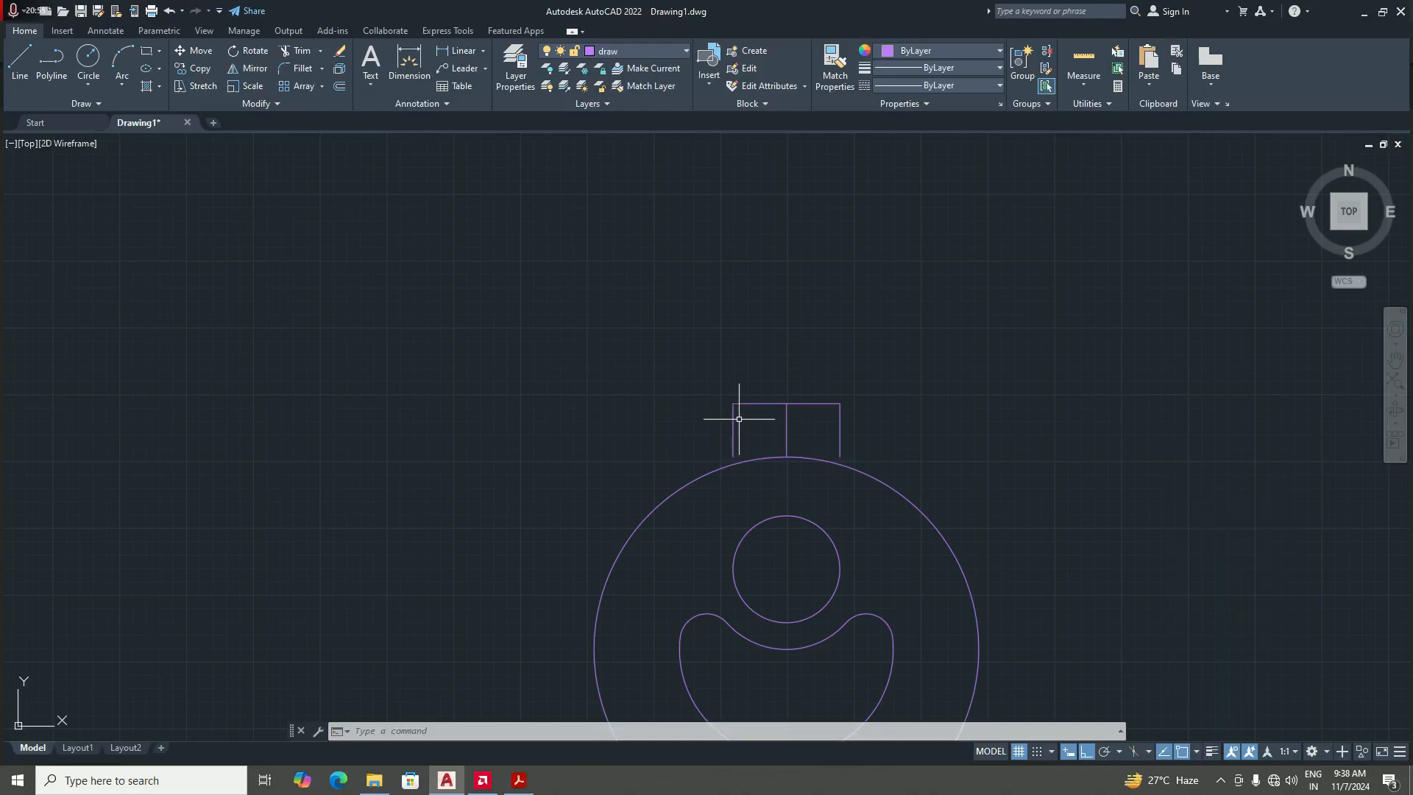
- Extend the tab's left and right vertical lines down to the radius 36 circle
{"action": "scroll", "coordinate": [738, 418], "scroll_direction": "down", "scroll_amount": 2}
{"action": "scroll", "coordinate": [776, 457], "scroll_direction": "up", "scroll_amount": 2}
{"action": "type", "text": "EX"}
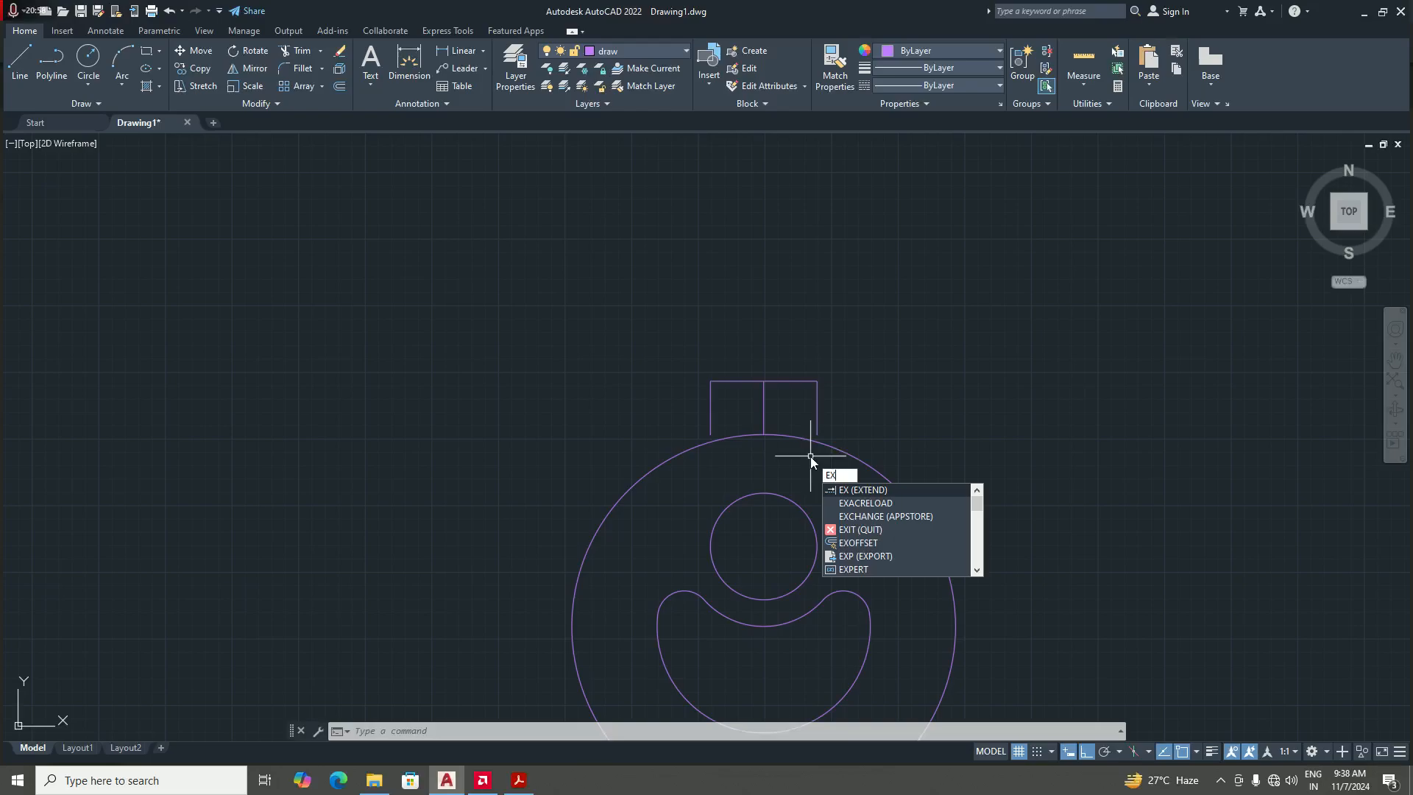
{"action": "key", "text": "Return"}
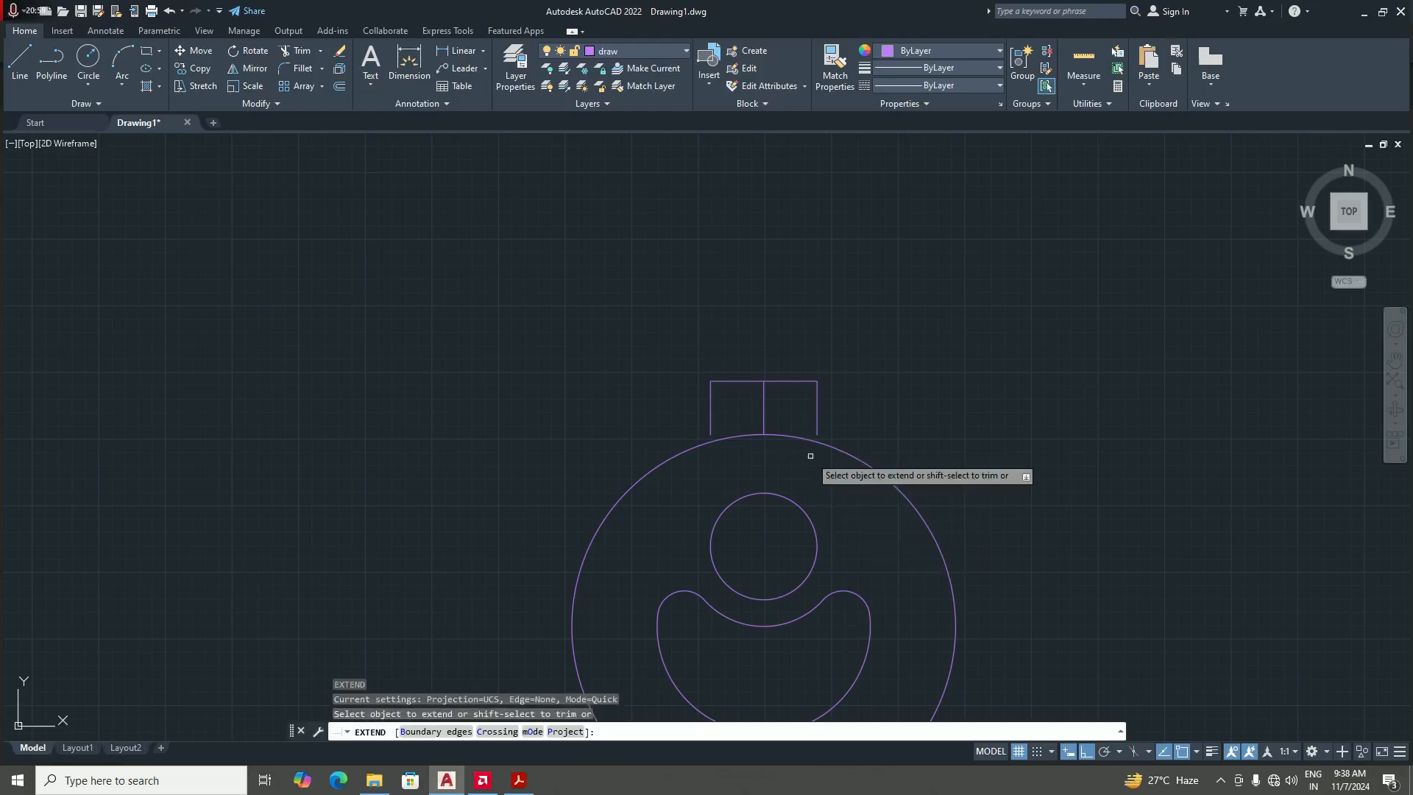
{"action": "left_click", "coordinate": [710, 408]}
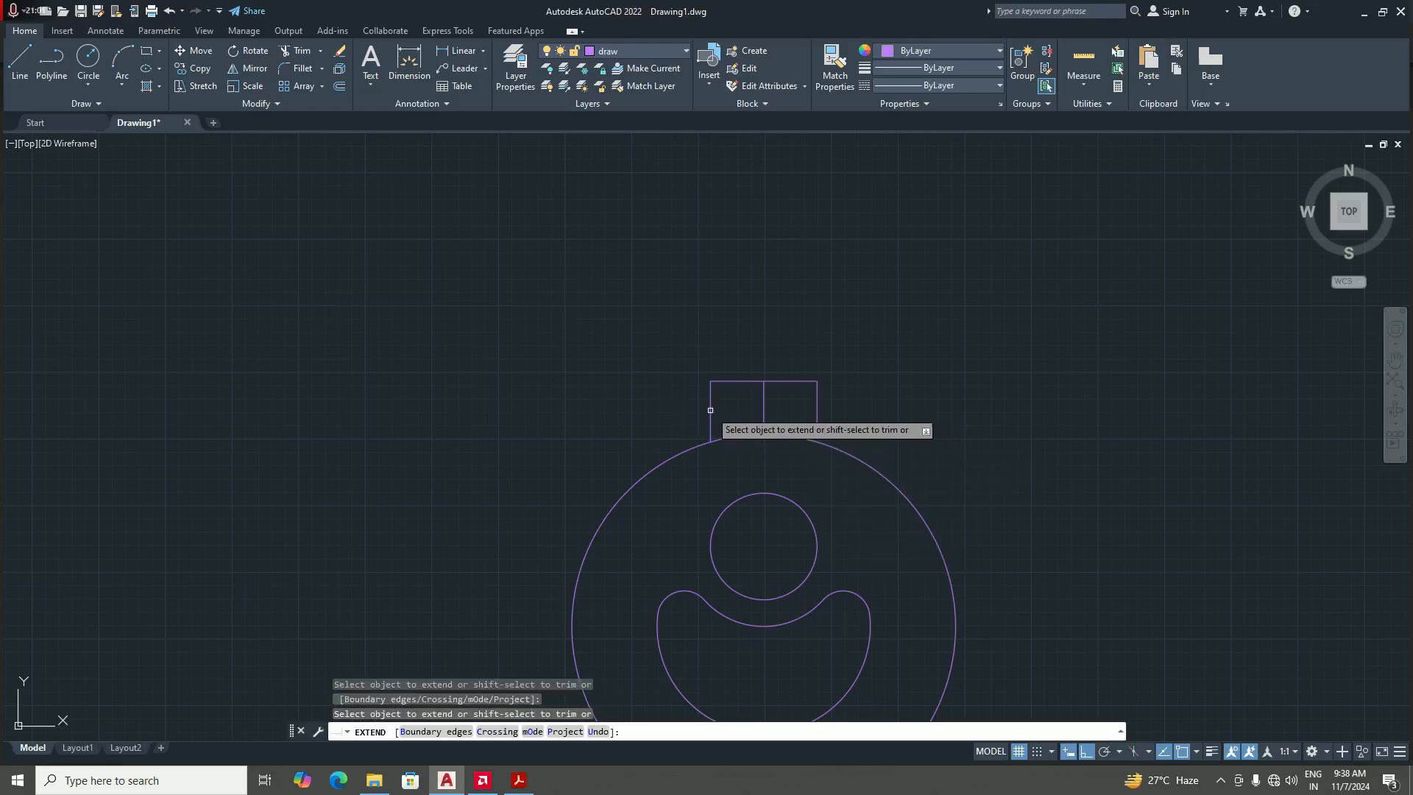
{"action": "left_click", "coordinate": [818, 417]}
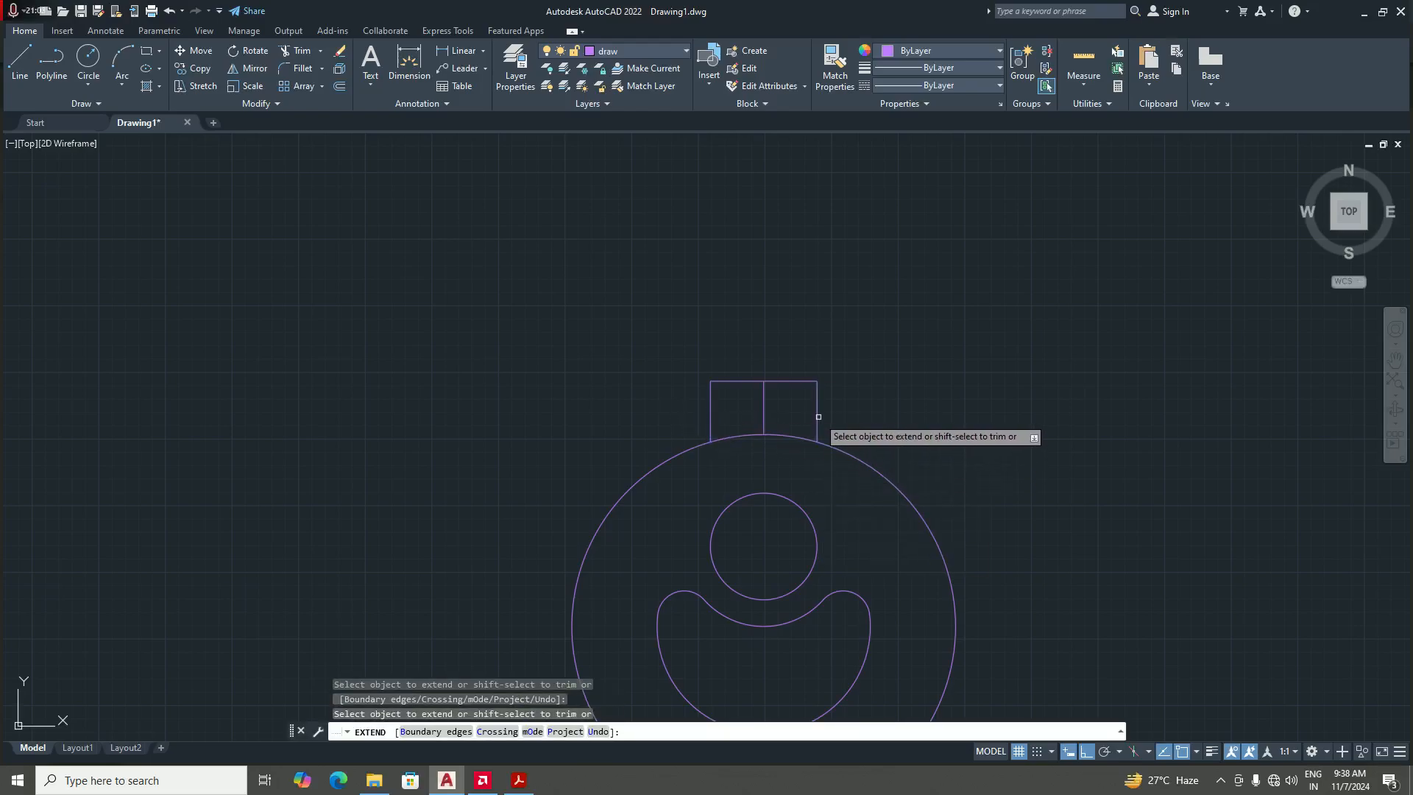
{"action": "key", "text": "Return"}
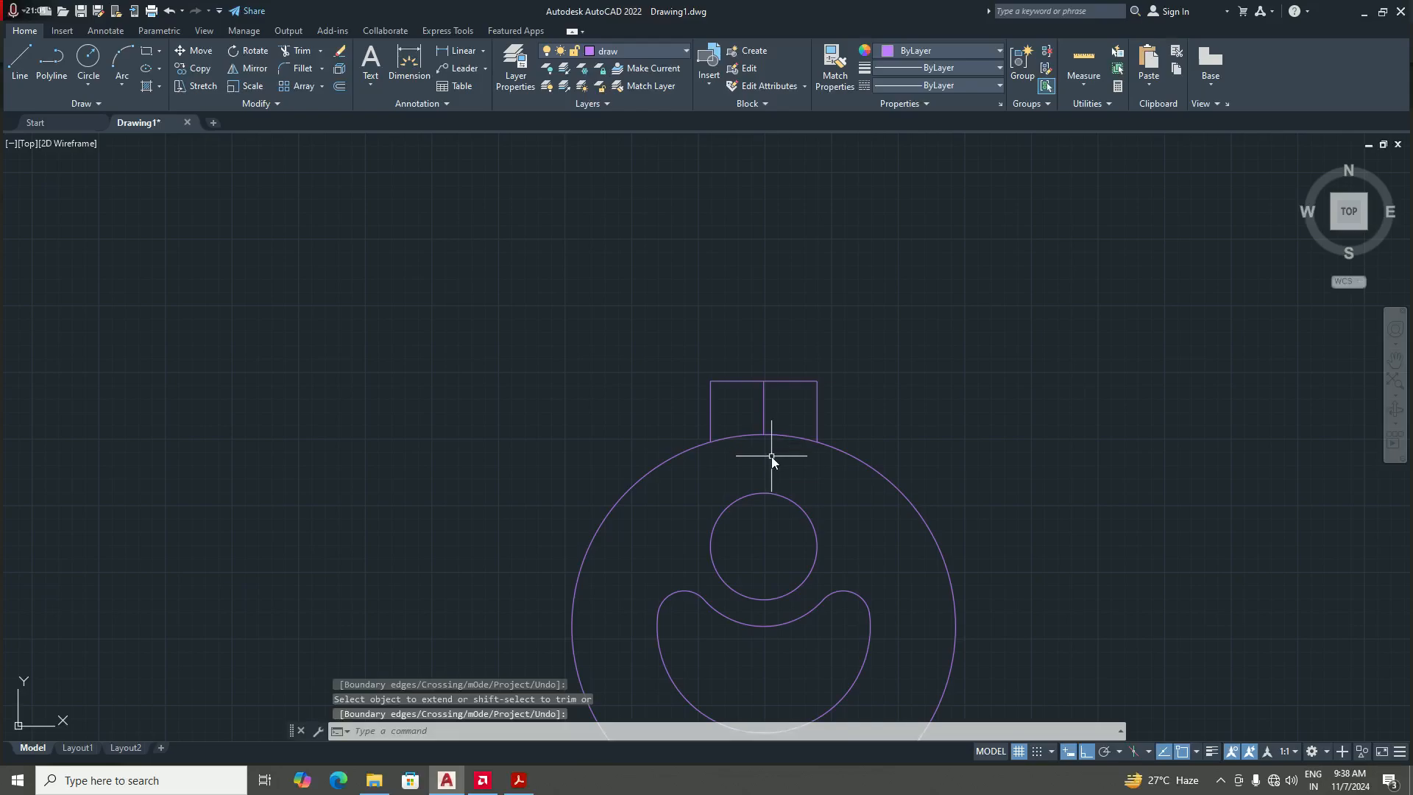
- Trim away the tab's middle vertical line and the portion of the radius 36 circle between the tab's sides
{"action": "type", "text": "tr"}
{"action": "key", "text": "Return"}
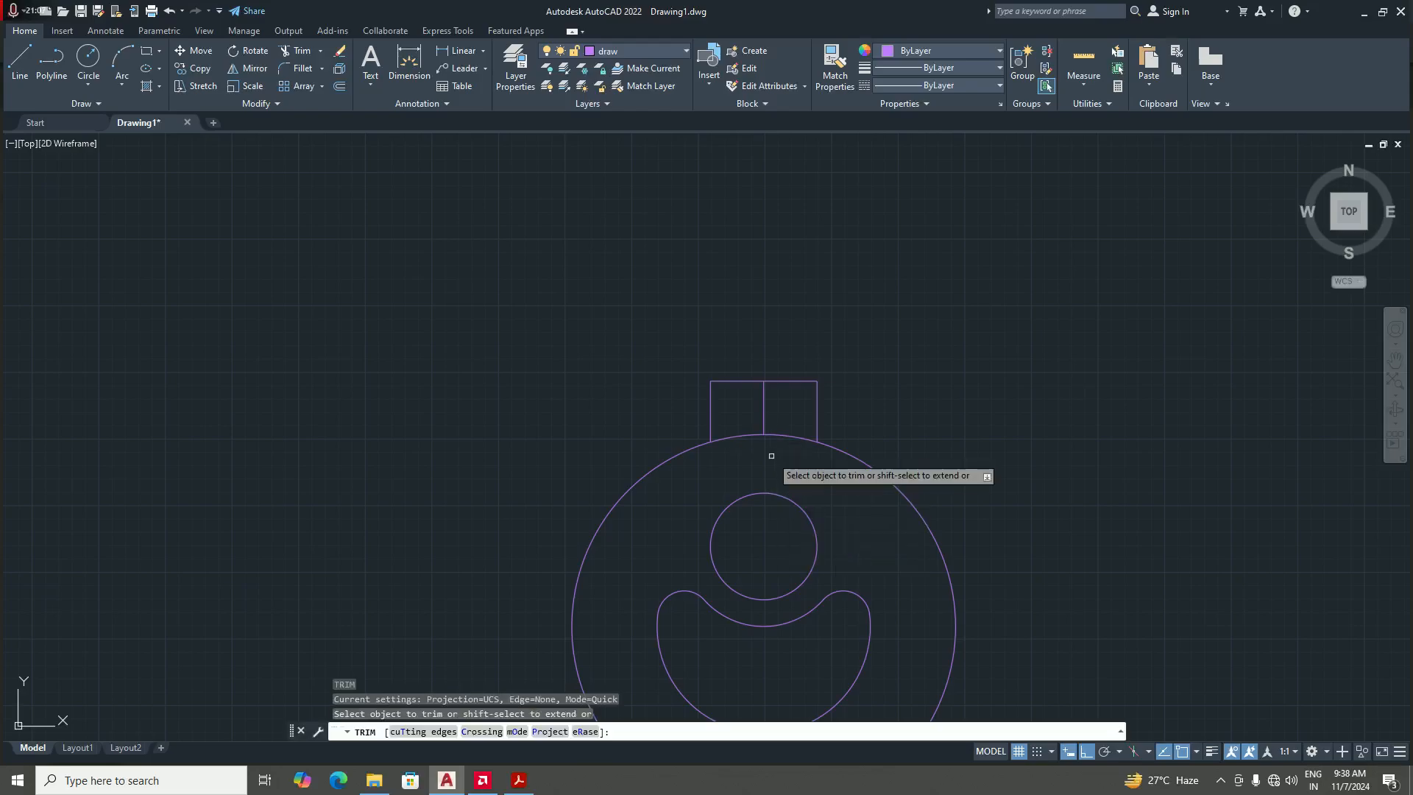
{"action": "left_click", "coordinate": [763, 403]}
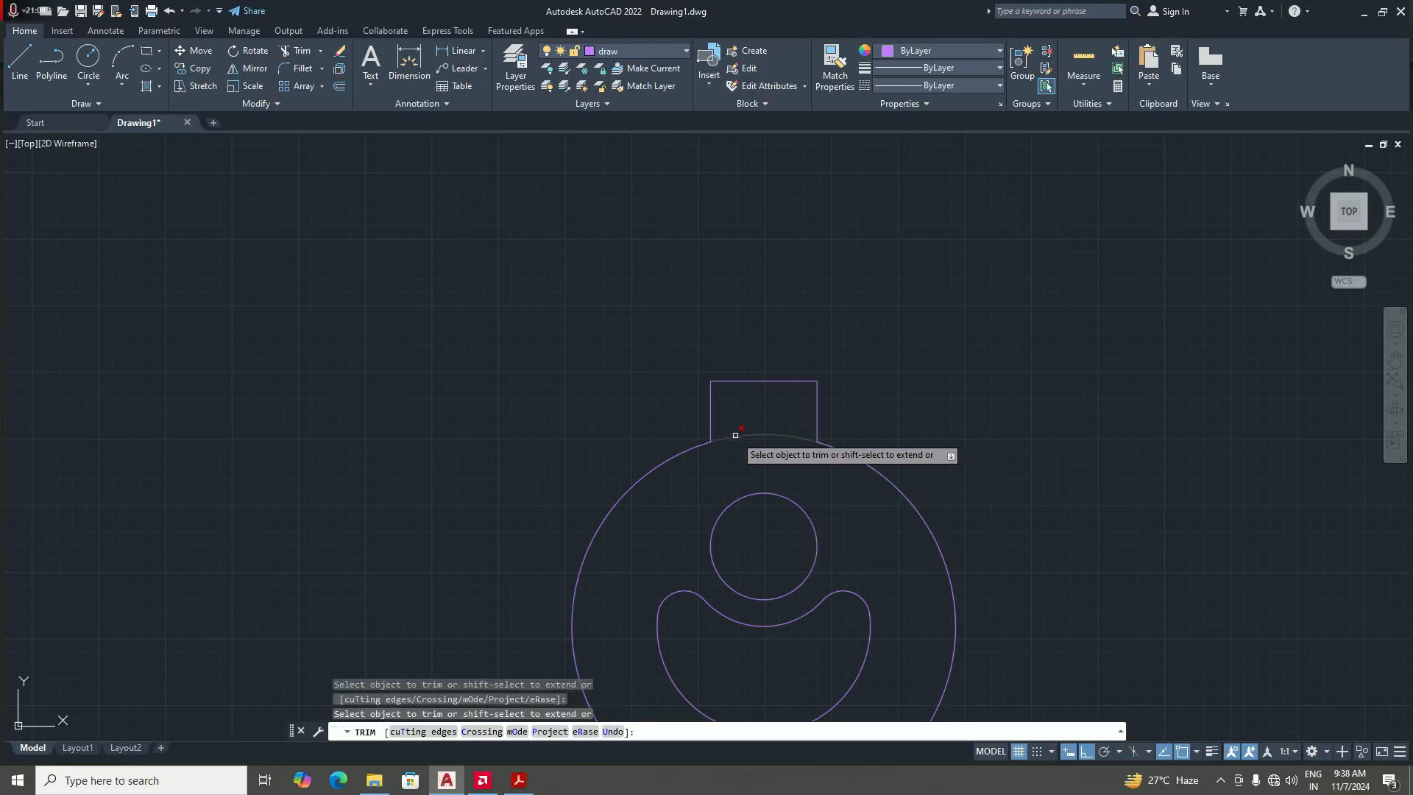
{"action": "left_click", "coordinate": [780, 437]}
{"action": "key", "text": "Return"}
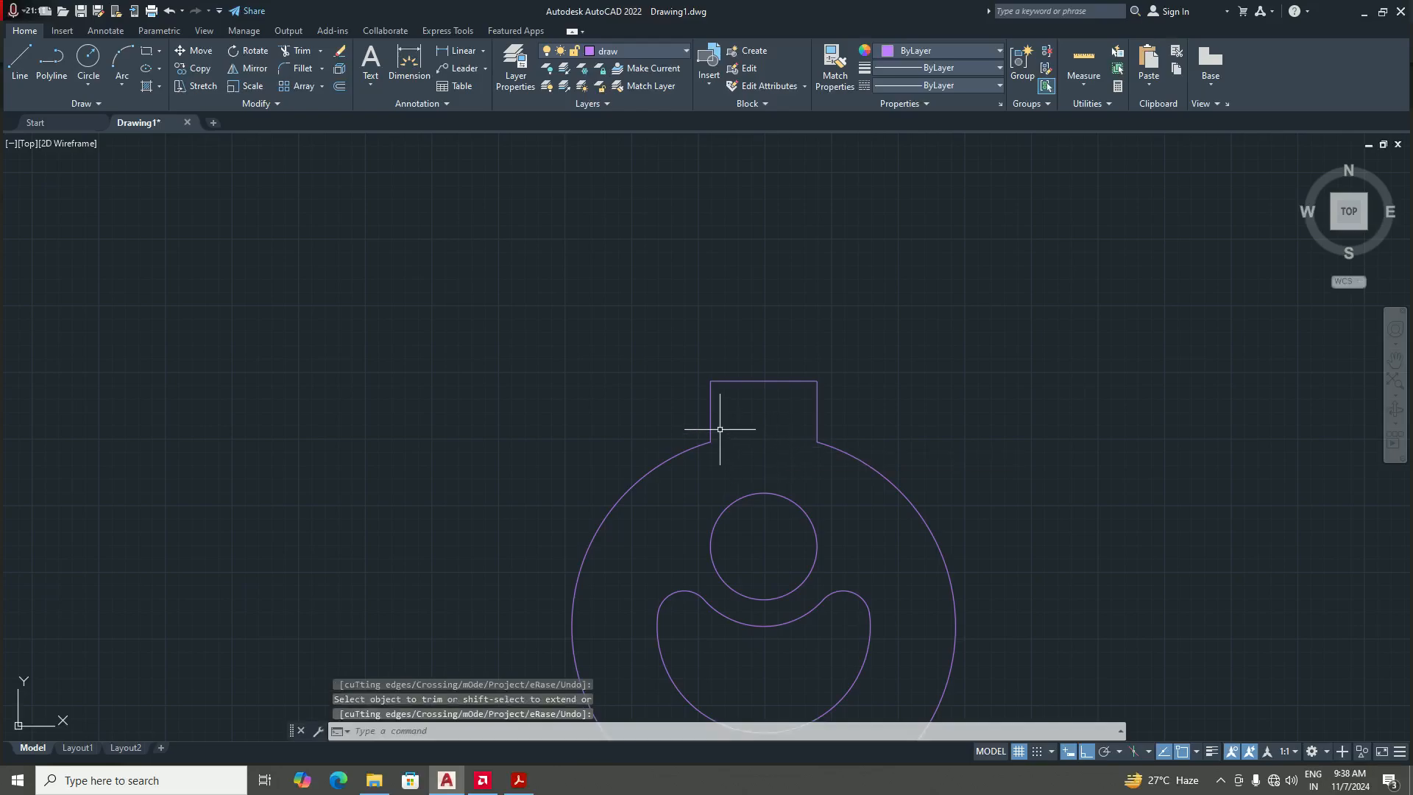
- Check the tab's fillet in the assignment PDF, and in AutoCAD fillet the tab's left side to the large circle with radius 6
{"action": "left_click", "coordinate": [519, 778]}
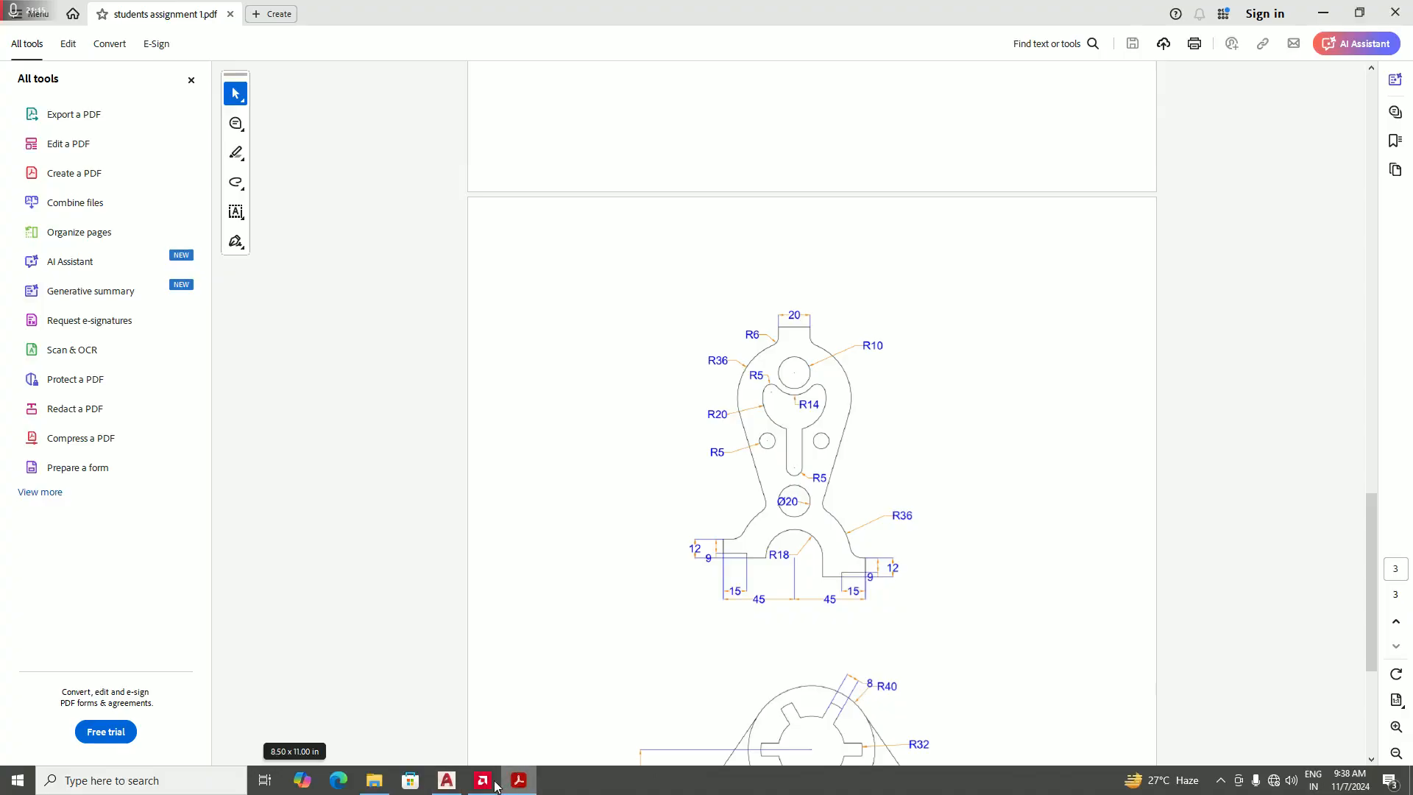
{"action": "left_click", "coordinate": [447, 780]}
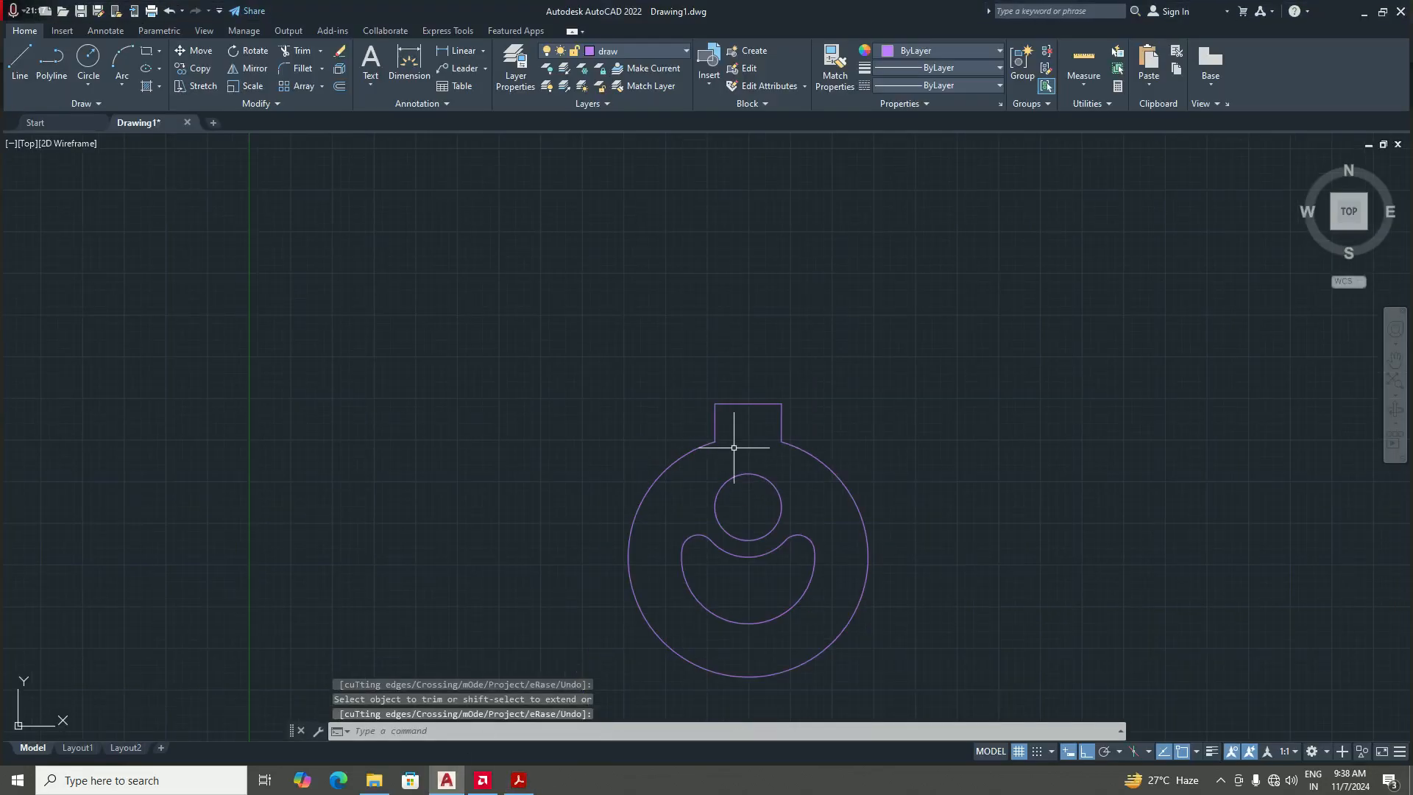
{"action": "type", "text": "F"}
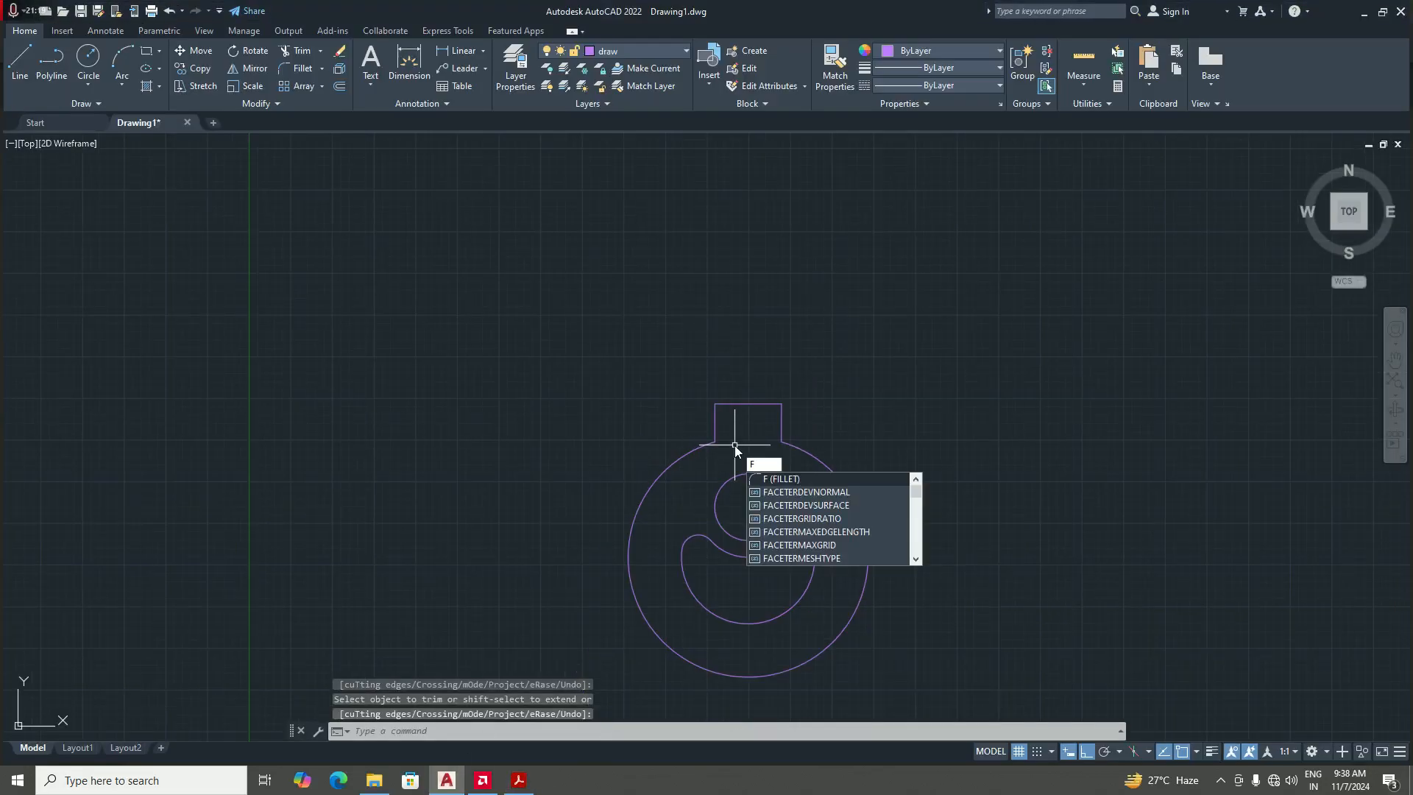
{"action": "key", "text": "Return"}
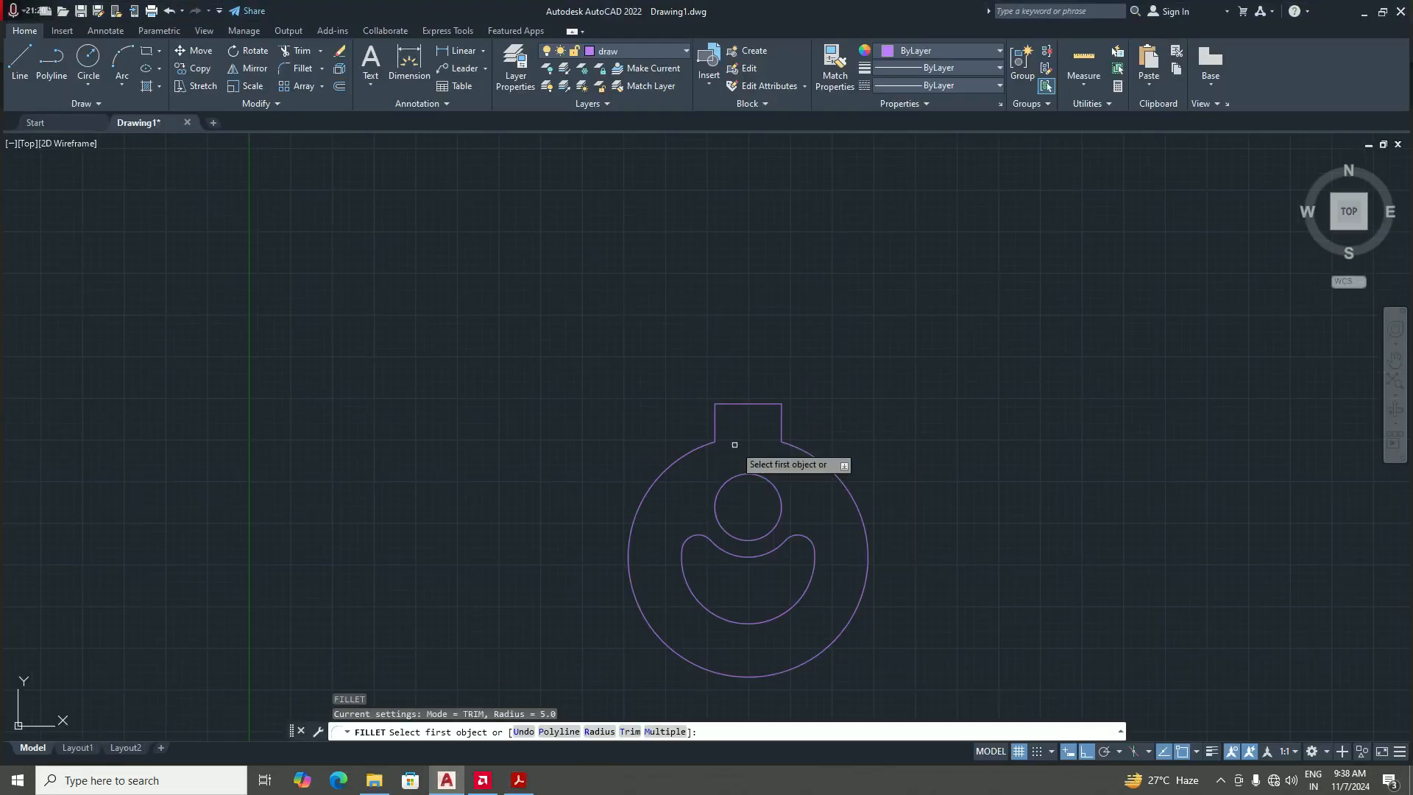
{"action": "left_click", "coordinate": [599, 731]}
{"action": "type", "text": "6"}
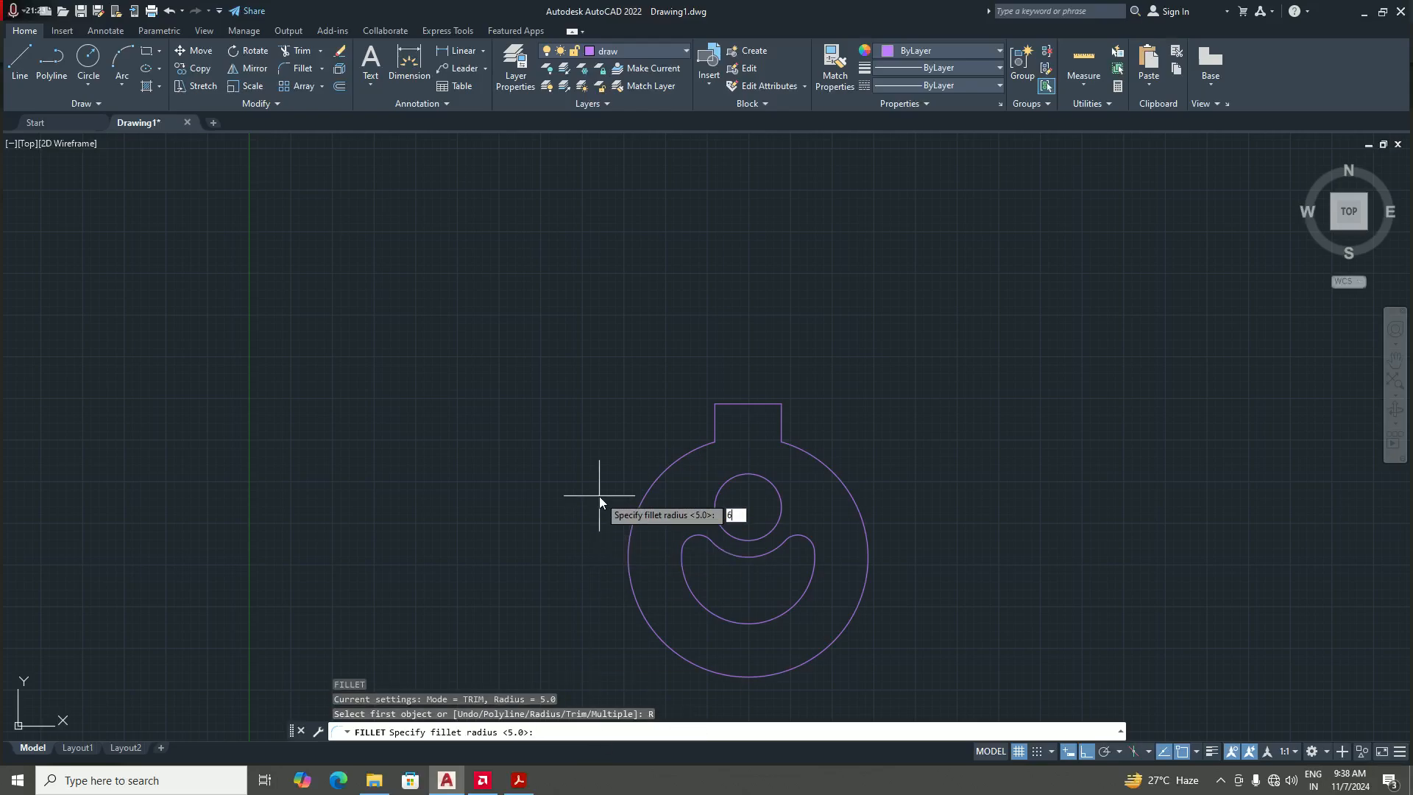
{"action": "key", "text": "Return"}
{"action": "scroll", "coordinate": [714, 421], "scroll_direction": "up", "scroll_amount": 2}
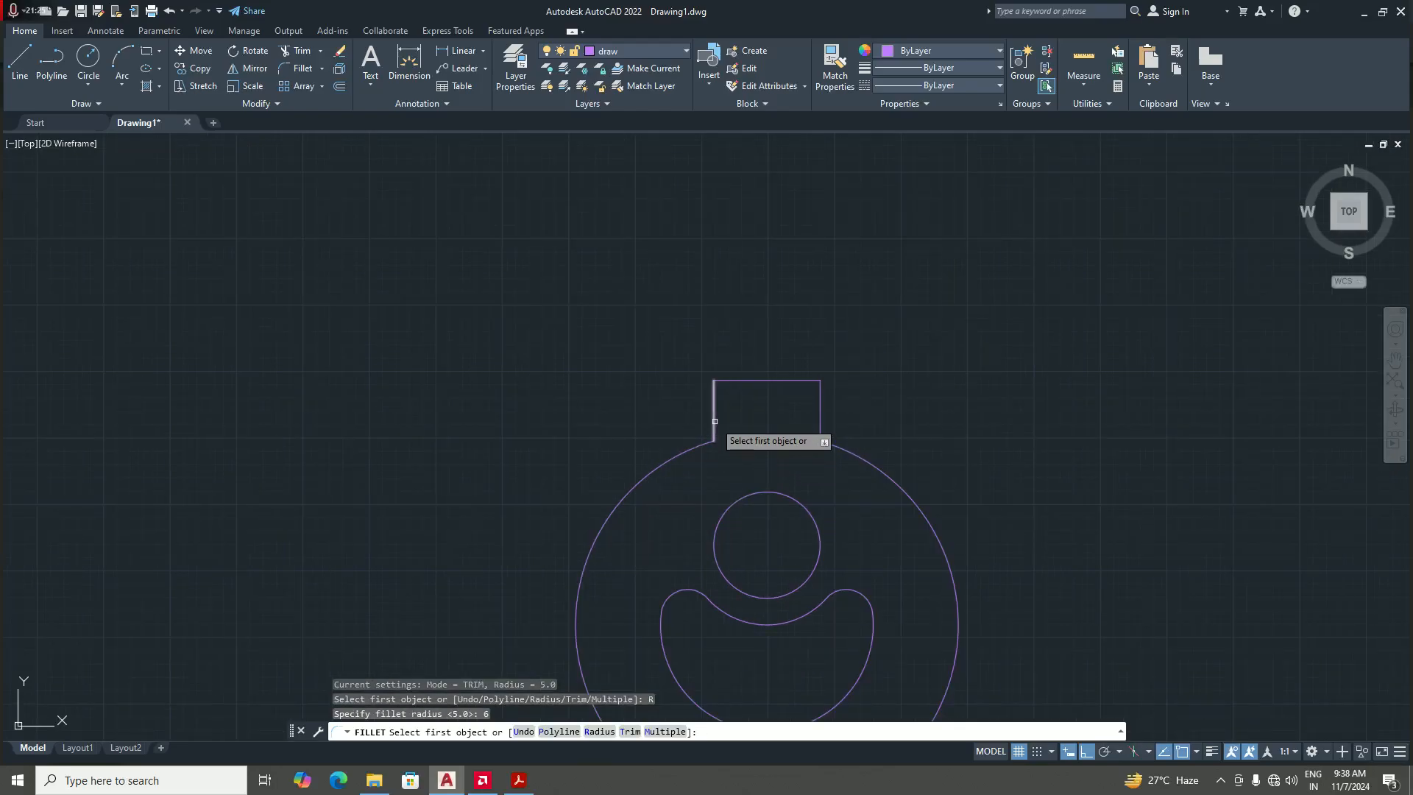
{"action": "left_click", "coordinate": [714, 421]}
{"action": "left_click", "coordinate": [699, 446]}
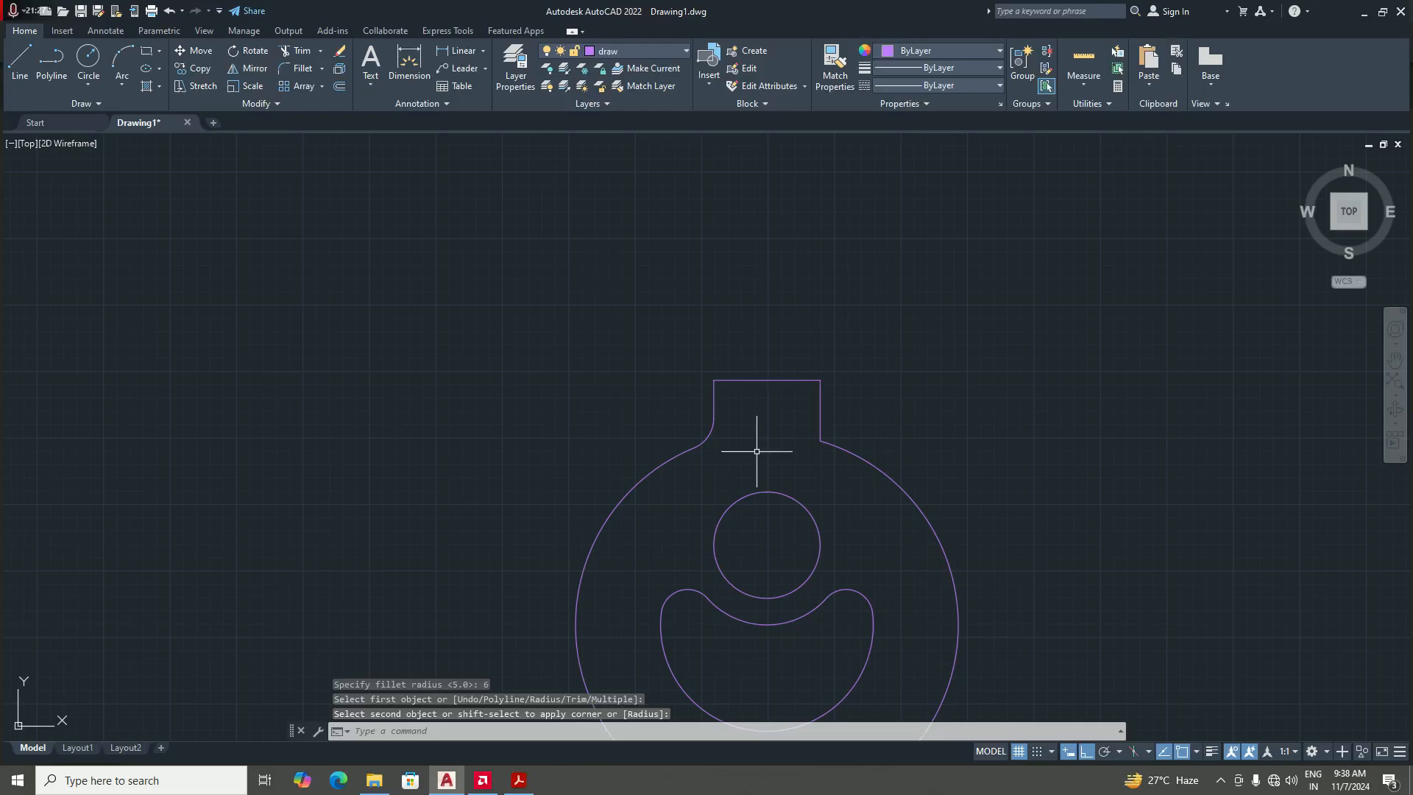
- Fillet the corner between the tab's right side and the large circle with the same radius 6
{"action": "key", "text": "Return"}
{"action": "left_click", "coordinate": [820, 421]}
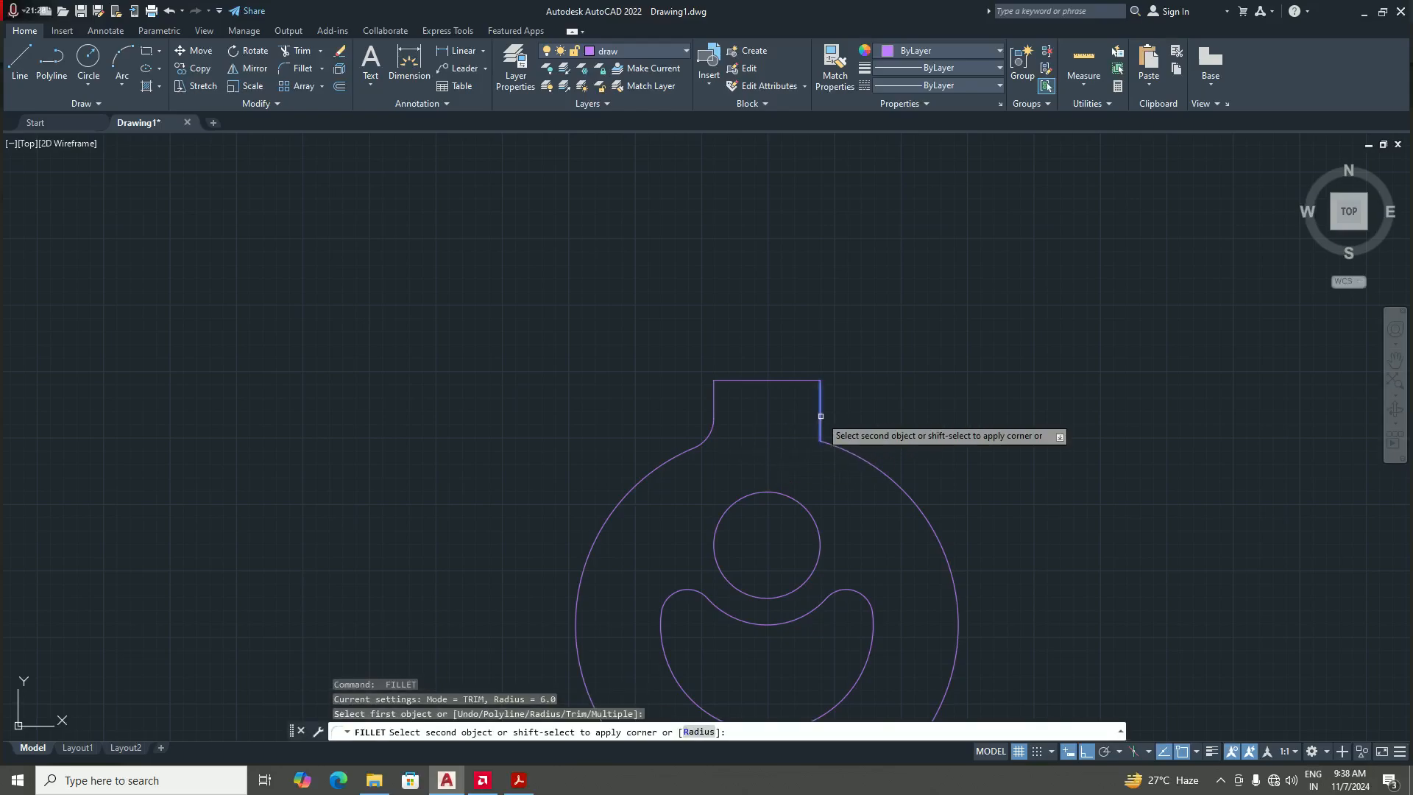
{"action": "left_click", "coordinate": [840, 450]}
{"action": "scroll", "coordinate": [792, 458], "scroll_direction": "down", "scroll_amount": 4}
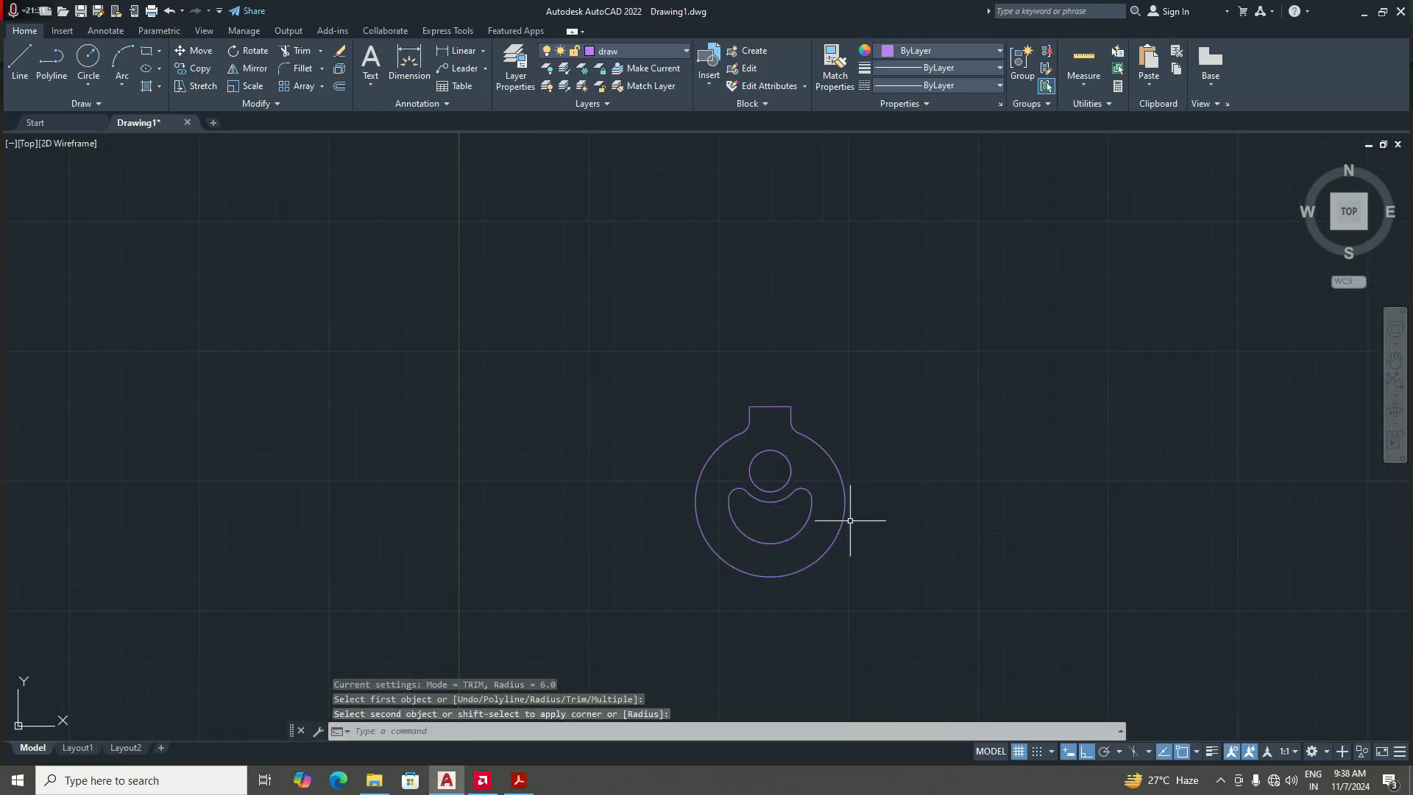
{"action": "scroll", "coordinate": [850, 520], "scroll_direction": "down", "scroll_amount": 3}
{"action": "scroll", "coordinate": [820, 530], "scroll_direction": "up", "scroll_amount": 3}
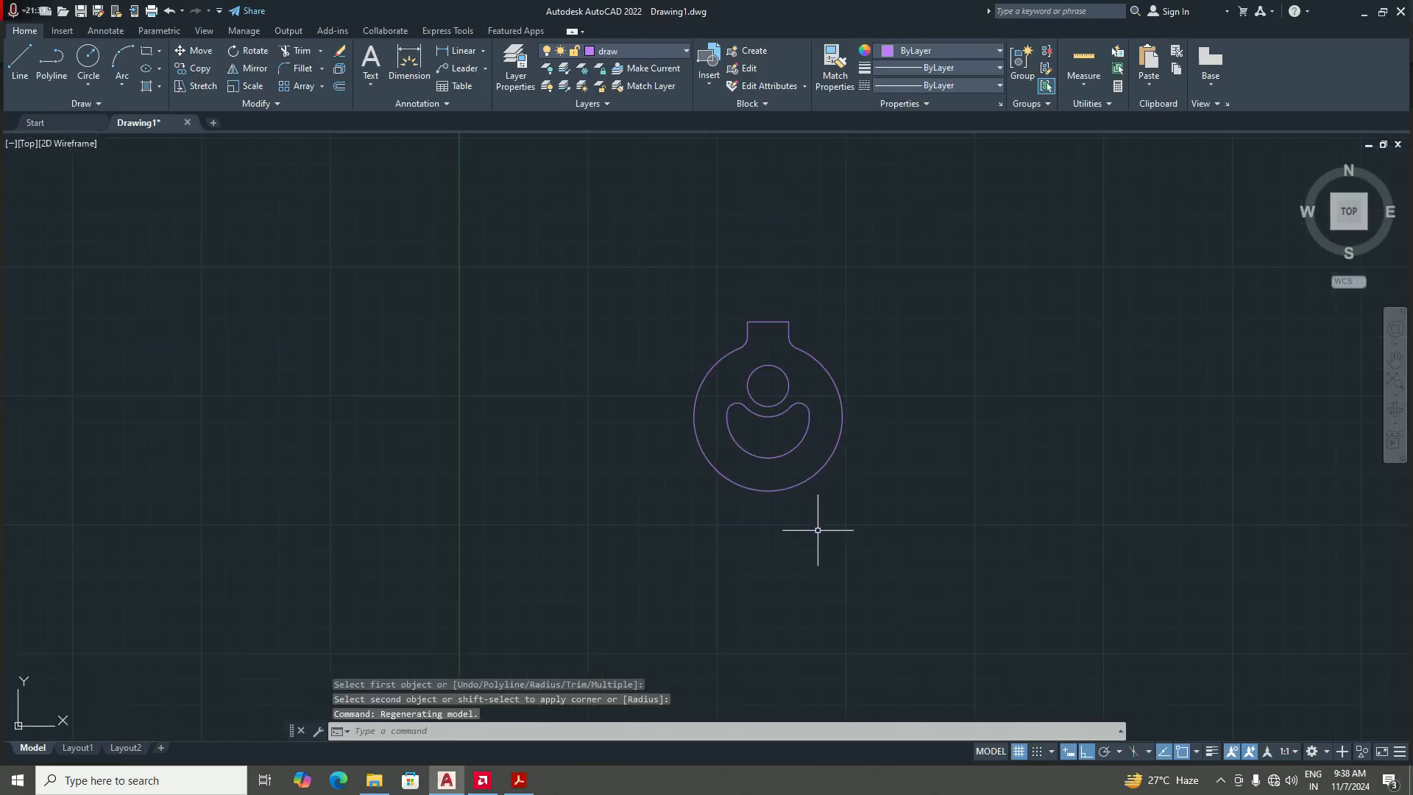
- Switch to the students assignment 1 PDF to examine the slot and holes below the radius 20 arc, and return to AutoCAD
{"action": "left_click", "coordinate": [518, 782]}
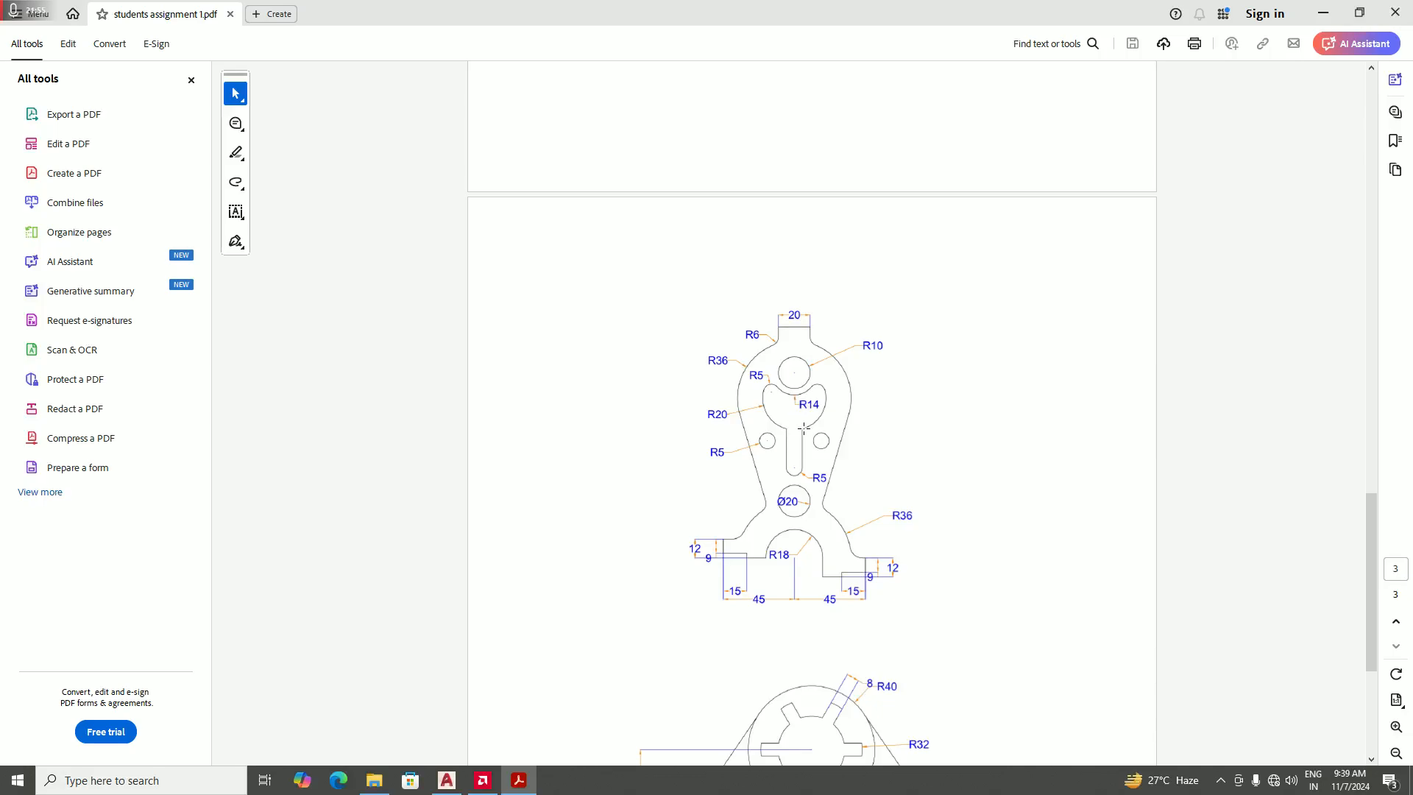
{"action": "scroll", "coordinate": [789, 468], "scroll_direction": "down", "scroll_amount": 1}
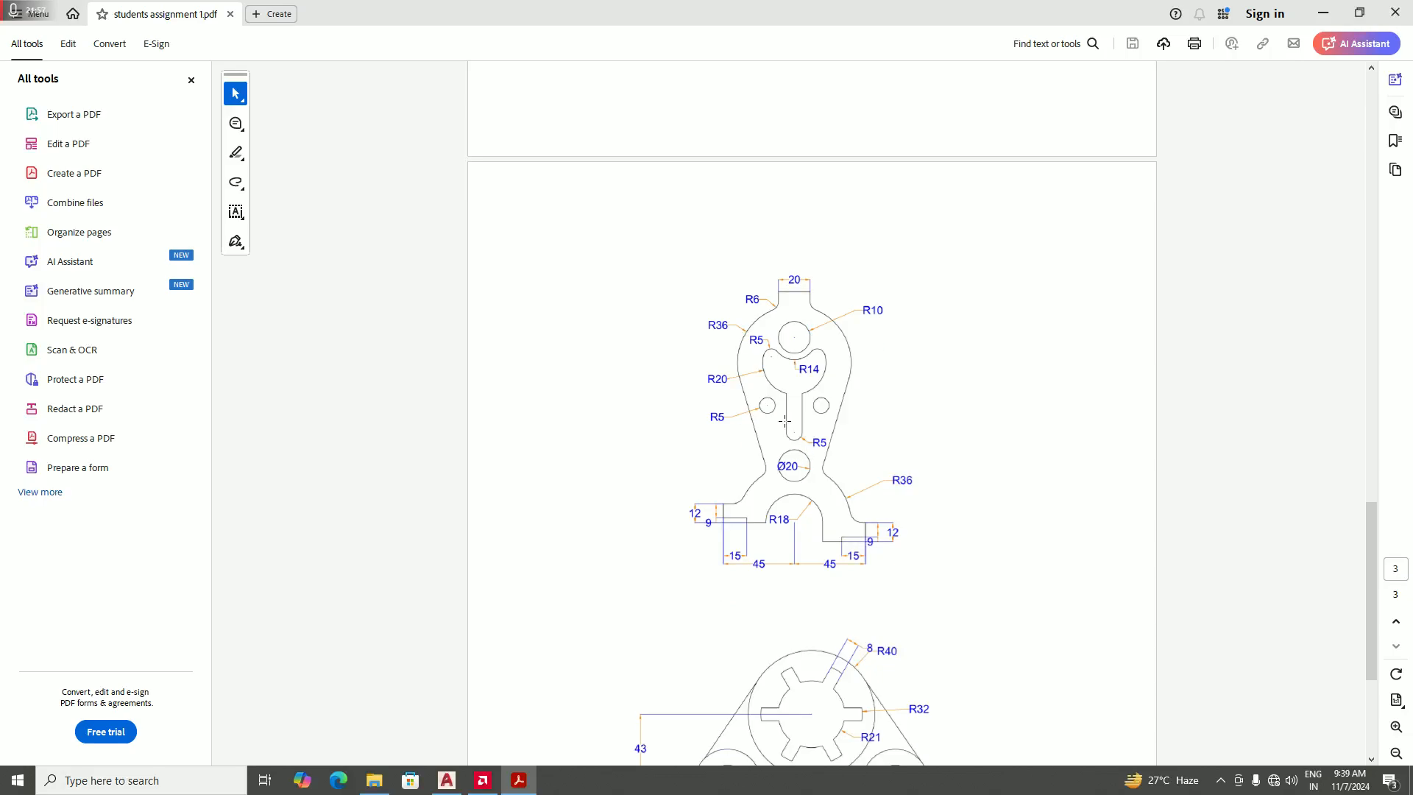
{"action": "scroll", "coordinate": [803, 440], "scroll_direction": "down", "scroll_amount": 1}
{"action": "scroll", "coordinate": [805, 434], "scroll_direction": "up", "scroll_amount": 2}
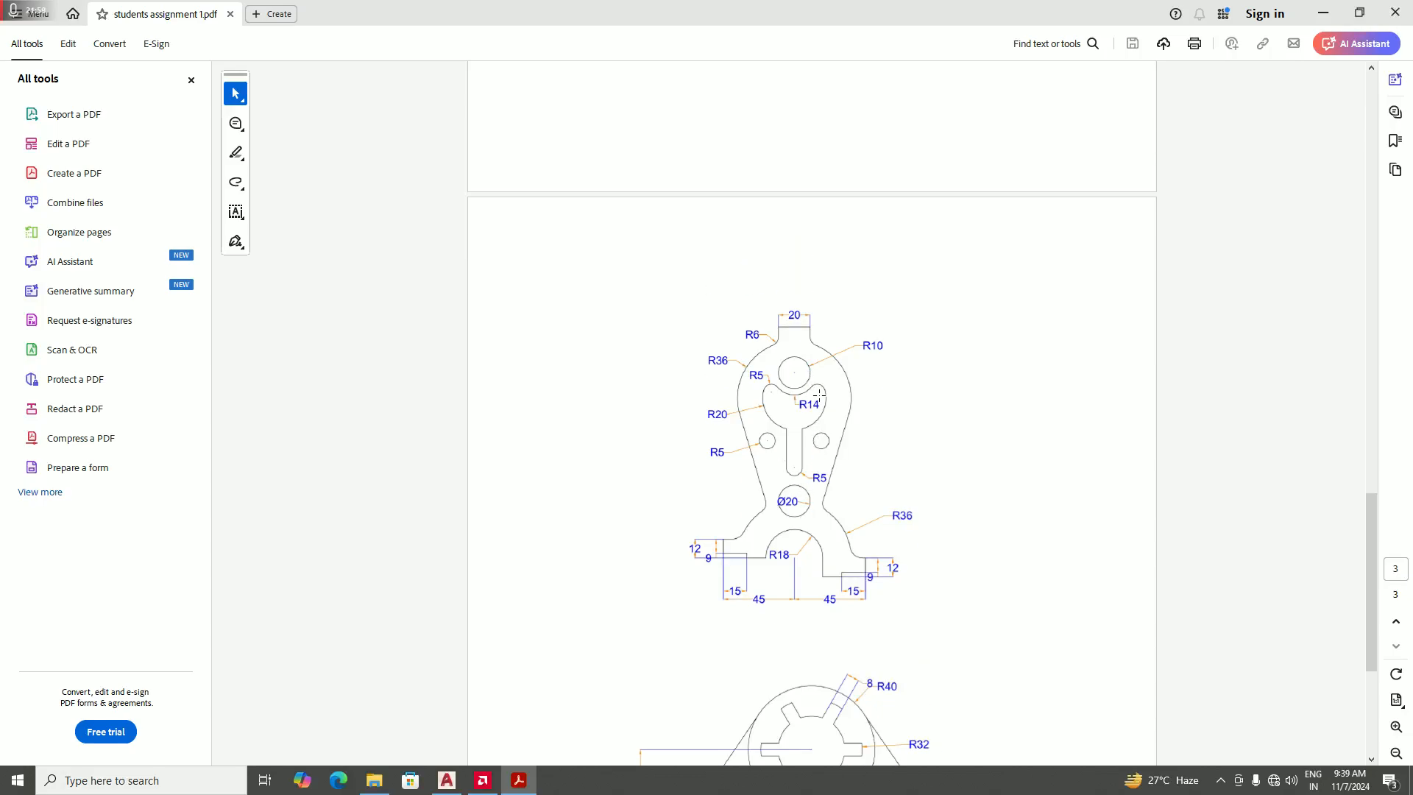
{"action": "scroll", "coordinate": [809, 426], "scroll_direction": "down", "scroll_amount": 2}
{"action": "scroll", "coordinate": [814, 397], "scroll_direction": "up", "scroll_amount": 1}
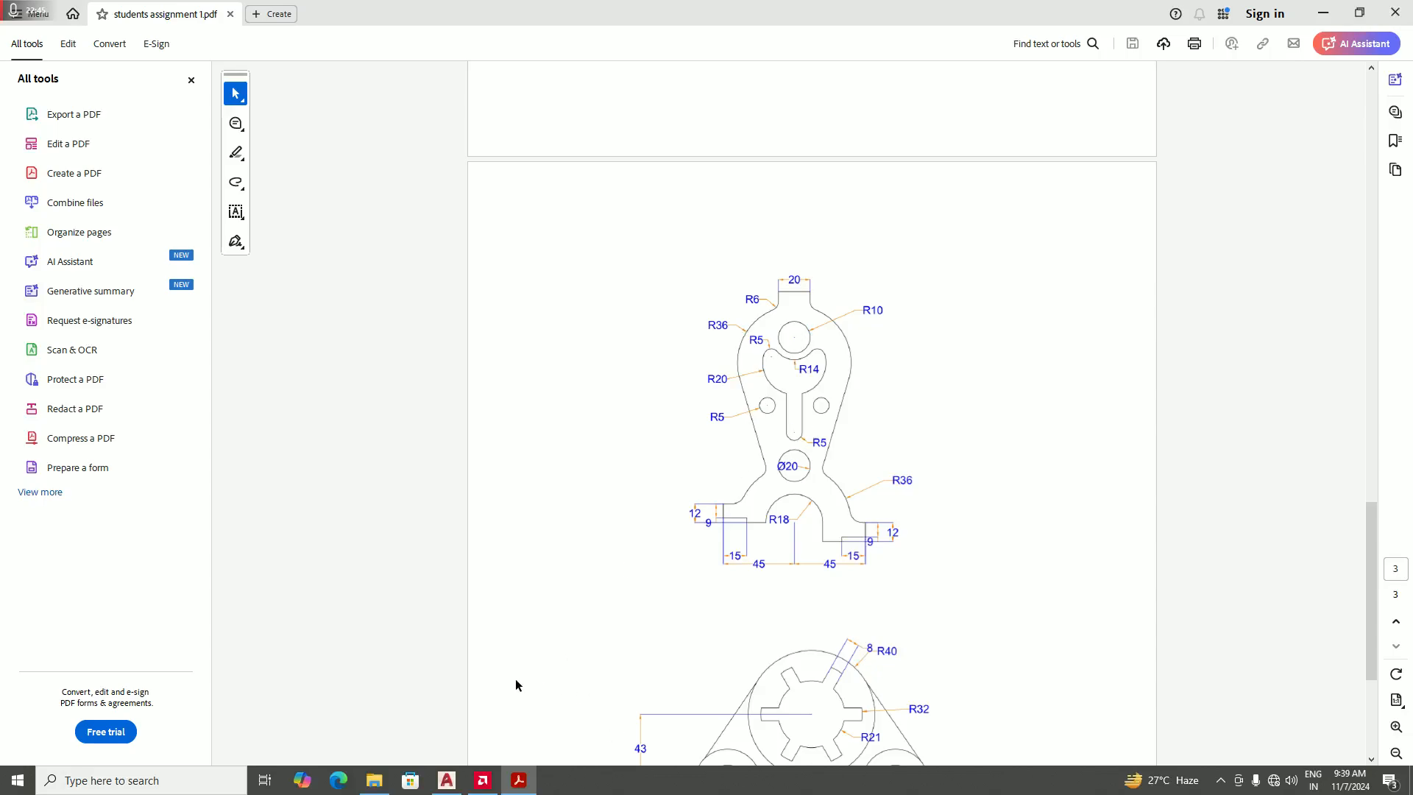
{"action": "left_click", "coordinate": [446, 780]}
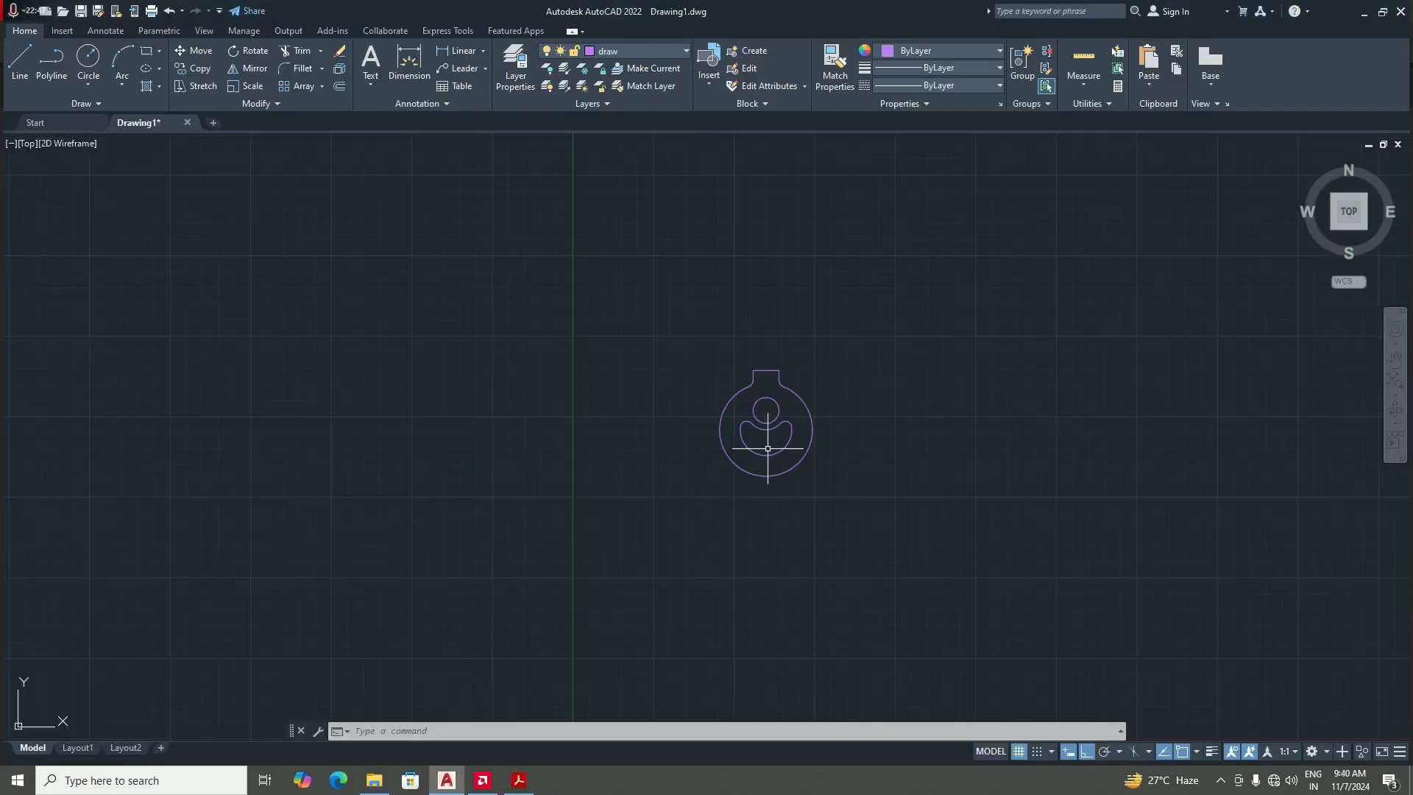
{"action": "left_click", "coordinate": [514, 784]}
{"action": "left_click", "coordinate": [446, 780]}
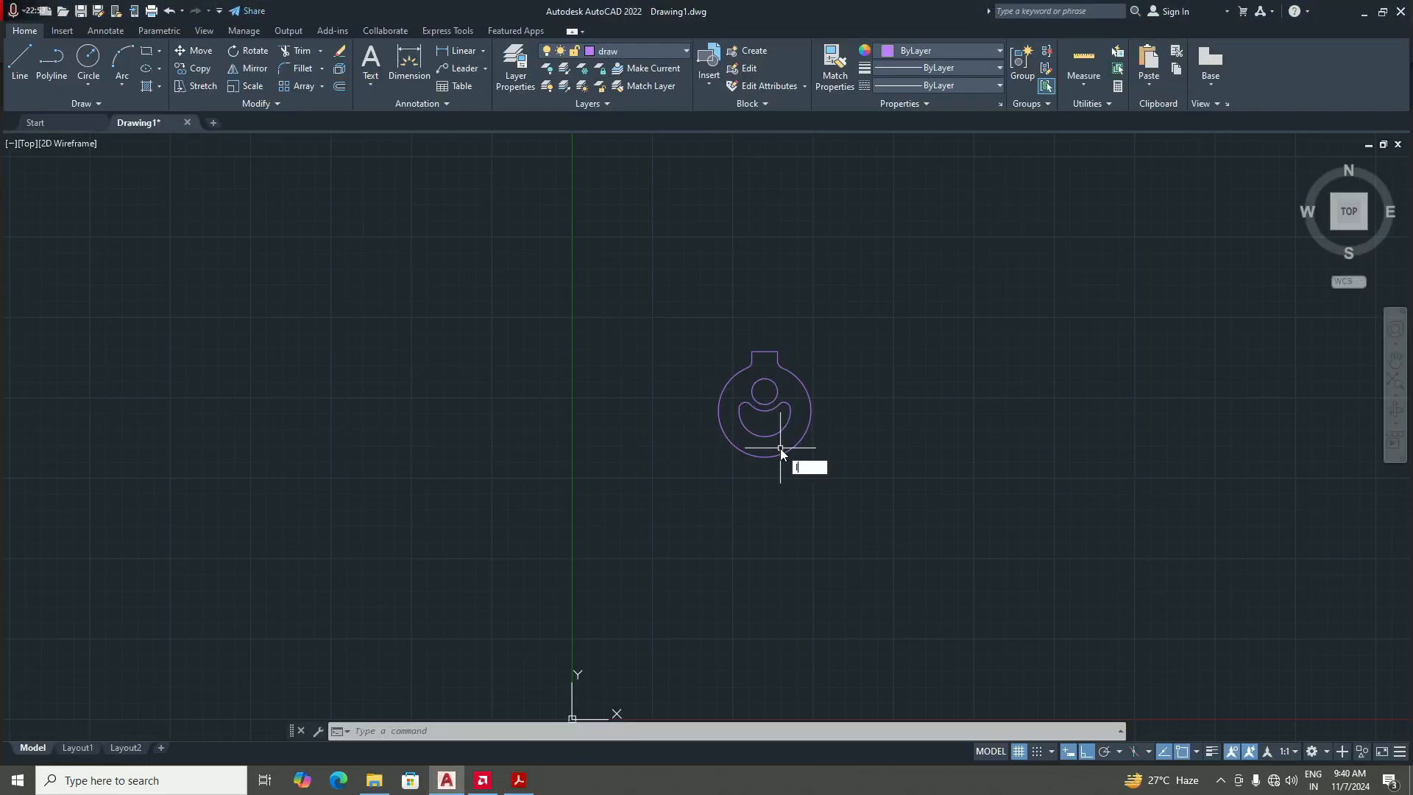
- Draw a vertical line of length 20 straight down from the lowest point of the radius 20 arc
{"action": "type", "text": "l"}
{"action": "key", "text": "Return"}
{"action": "scroll", "coordinate": [762, 456], "scroll_direction": "up", "scroll_amount": 2}
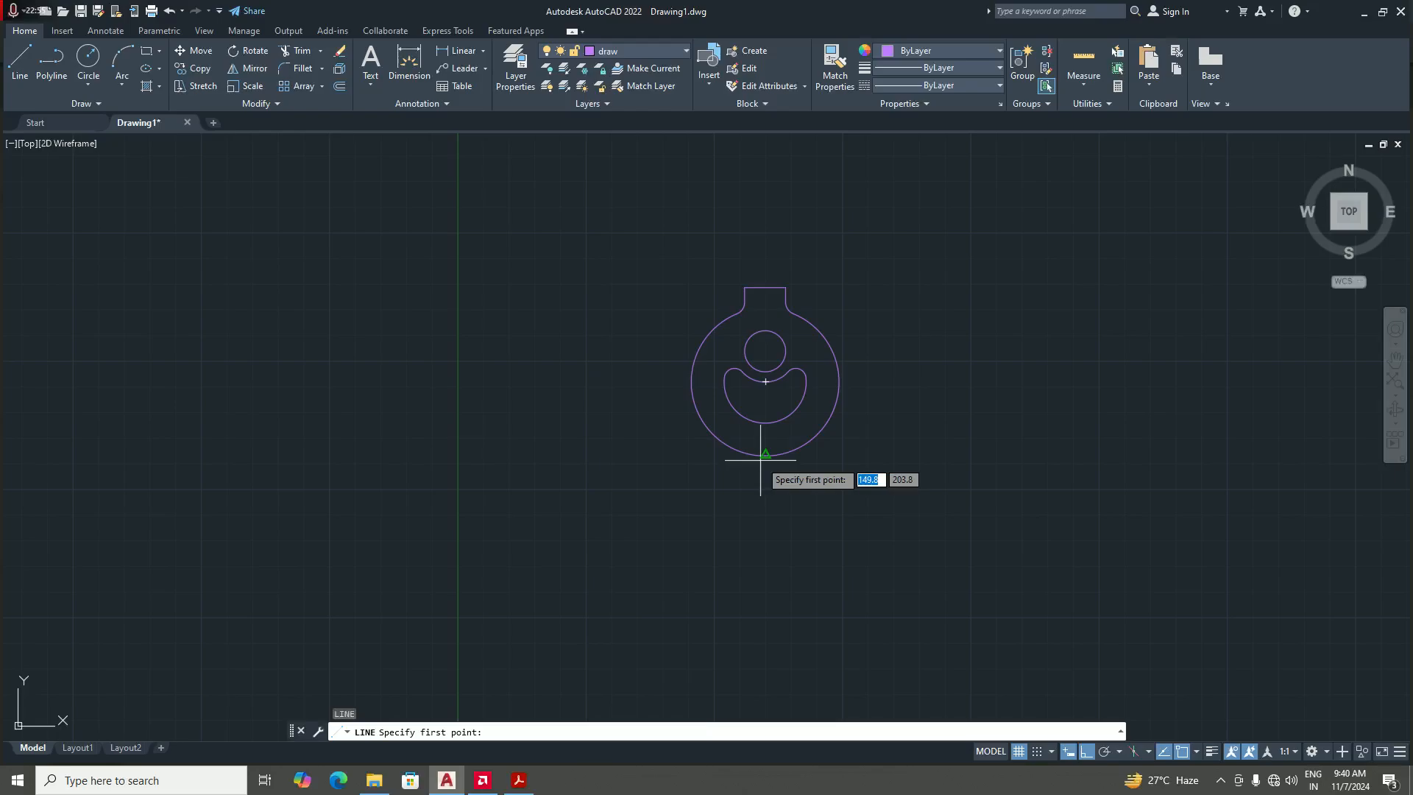
{"action": "scroll", "coordinate": [760, 459], "scroll_direction": "up", "scroll_amount": 2}
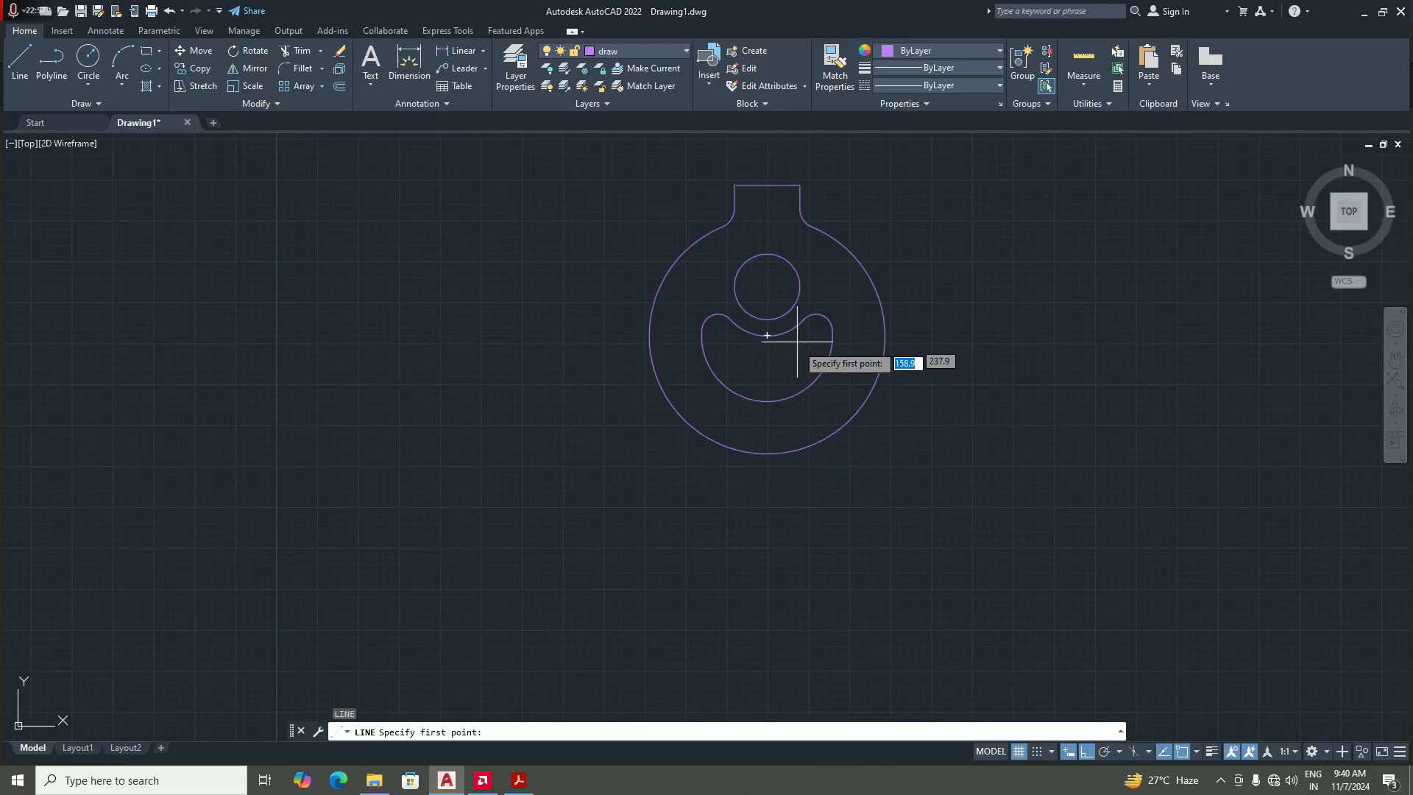
{"action": "left_click", "coordinate": [767, 401]}
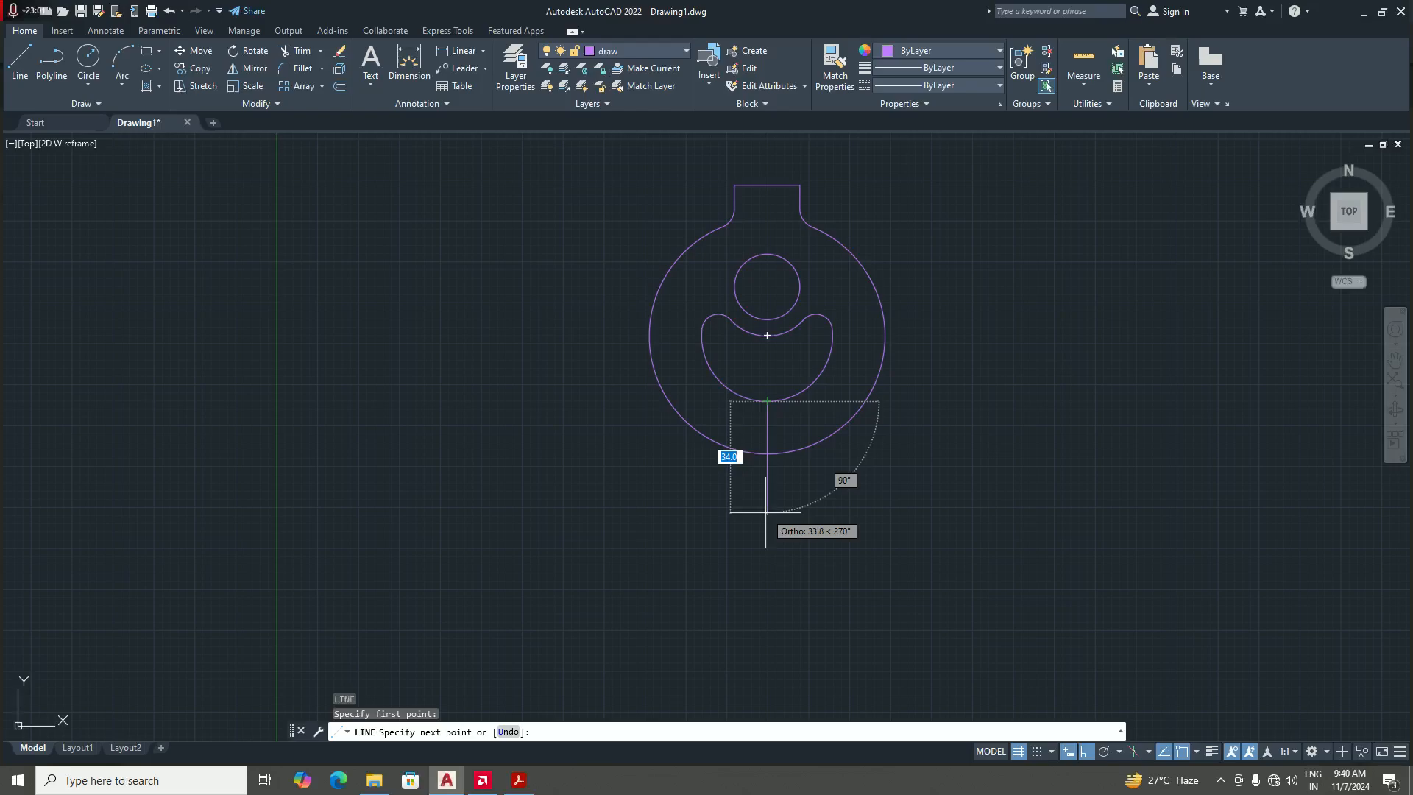
{"action": "type", "text": "20"}
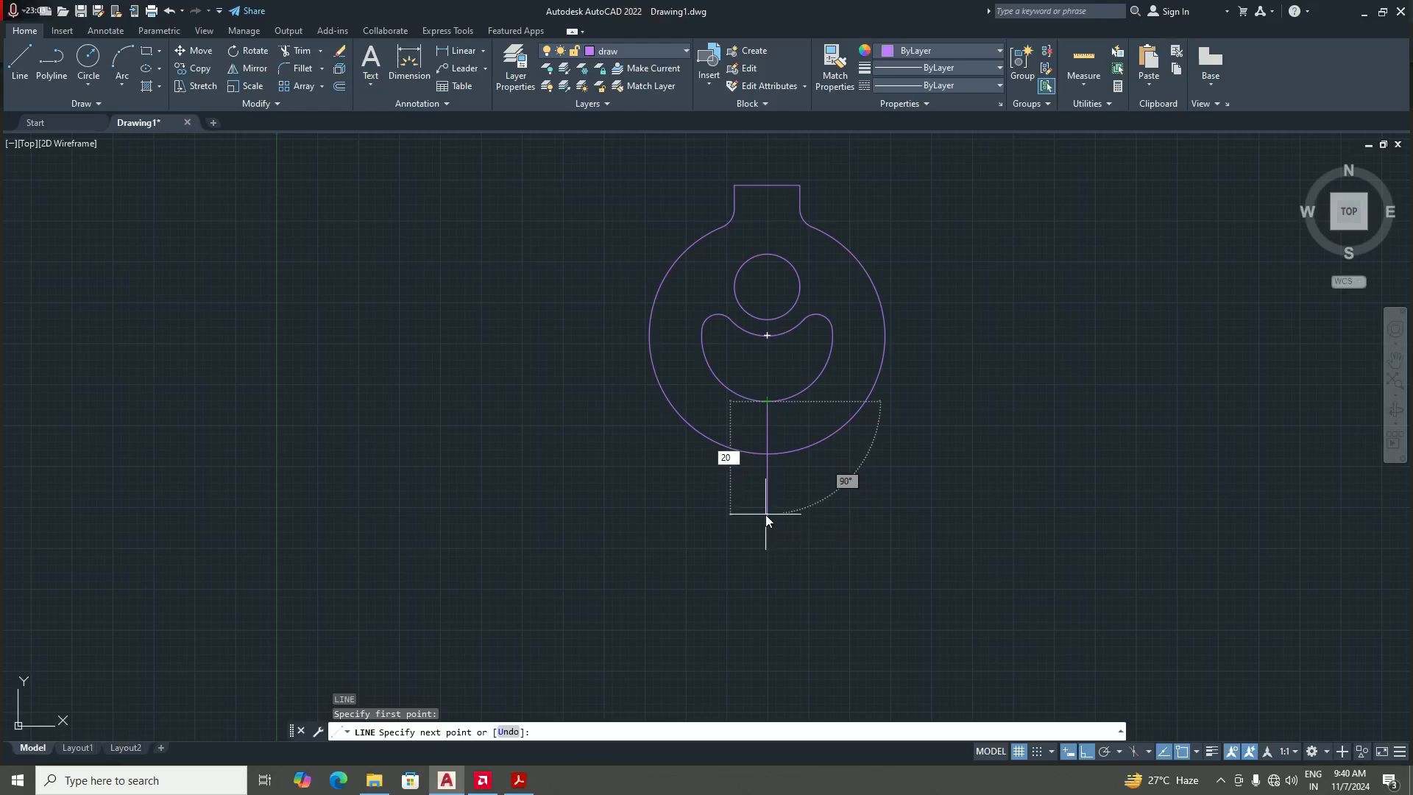
{"action": "key", "text": "Return"}
{"action": "key", "text": "Return"}
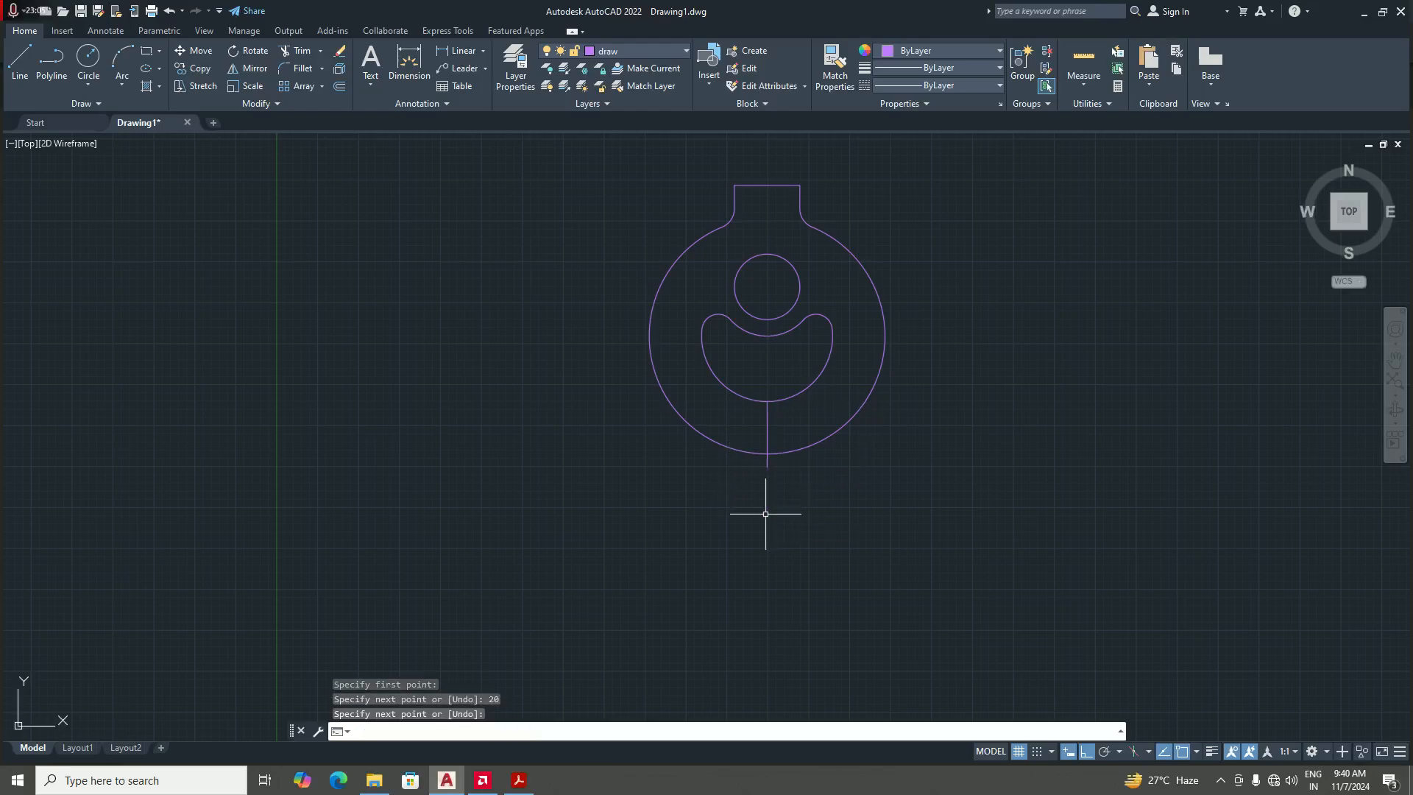
- Draw a circle of radius 5 centred on the lower end of the vertical line of length 20
{"action": "scroll", "coordinate": [778, 453], "scroll_direction": "down", "scroll_amount": 2}
{"action": "scroll", "coordinate": [770, 441], "scroll_direction": "up", "scroll_amount": 2}
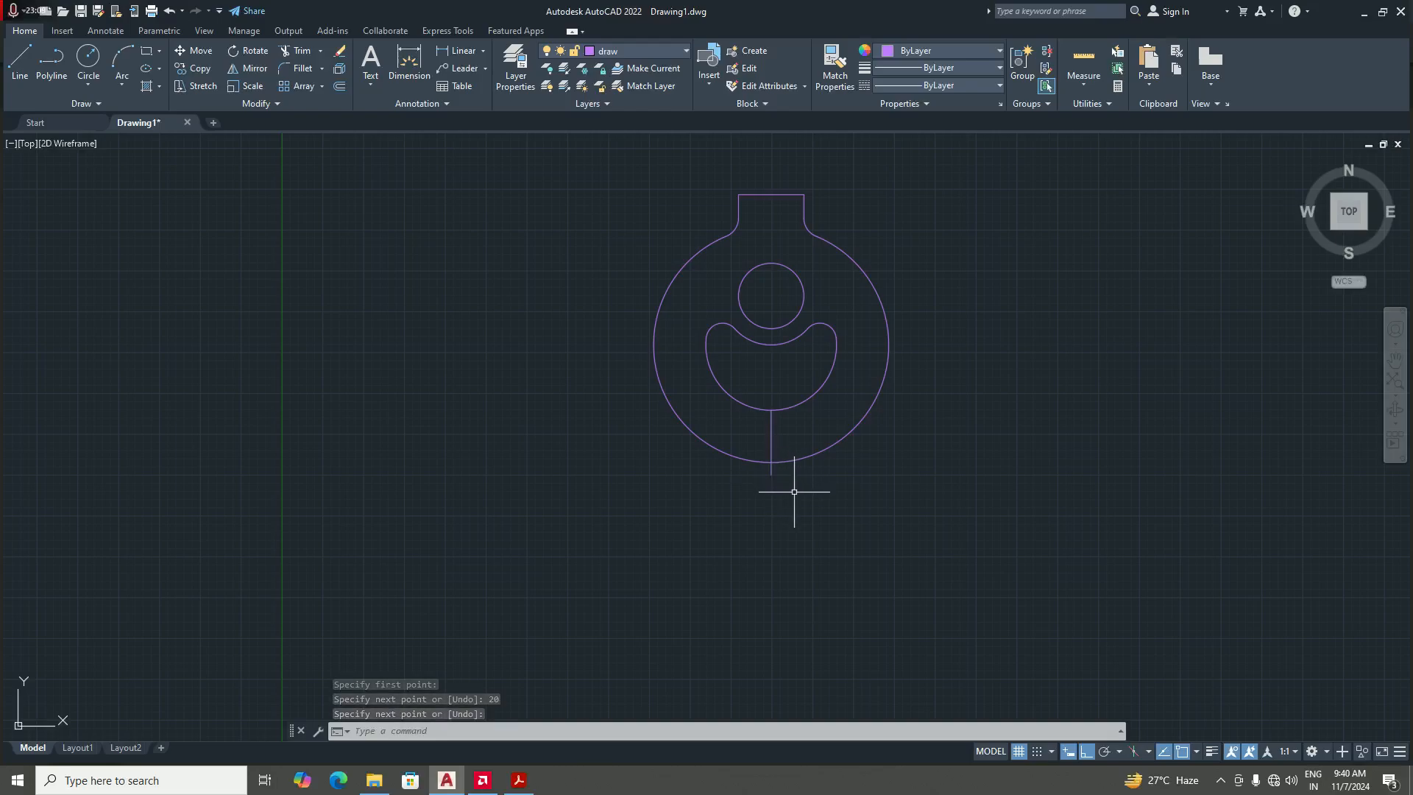
{"action": "type", "text": "c"}
{"action": "key", "text": "Return"}
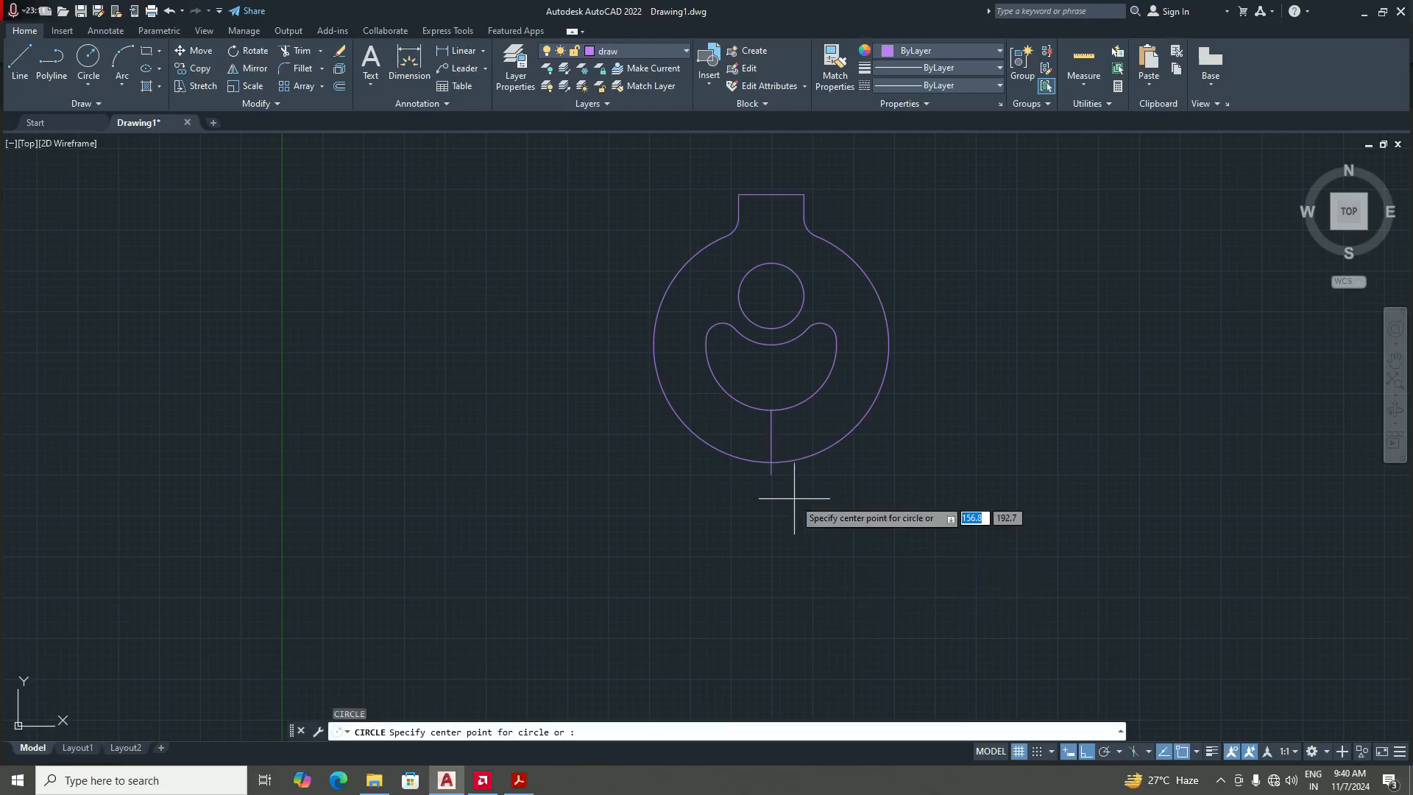
{"action": "scroll", "coordinate": [776, 426], "scroll_direction": "up", "scroll_amount": 4}
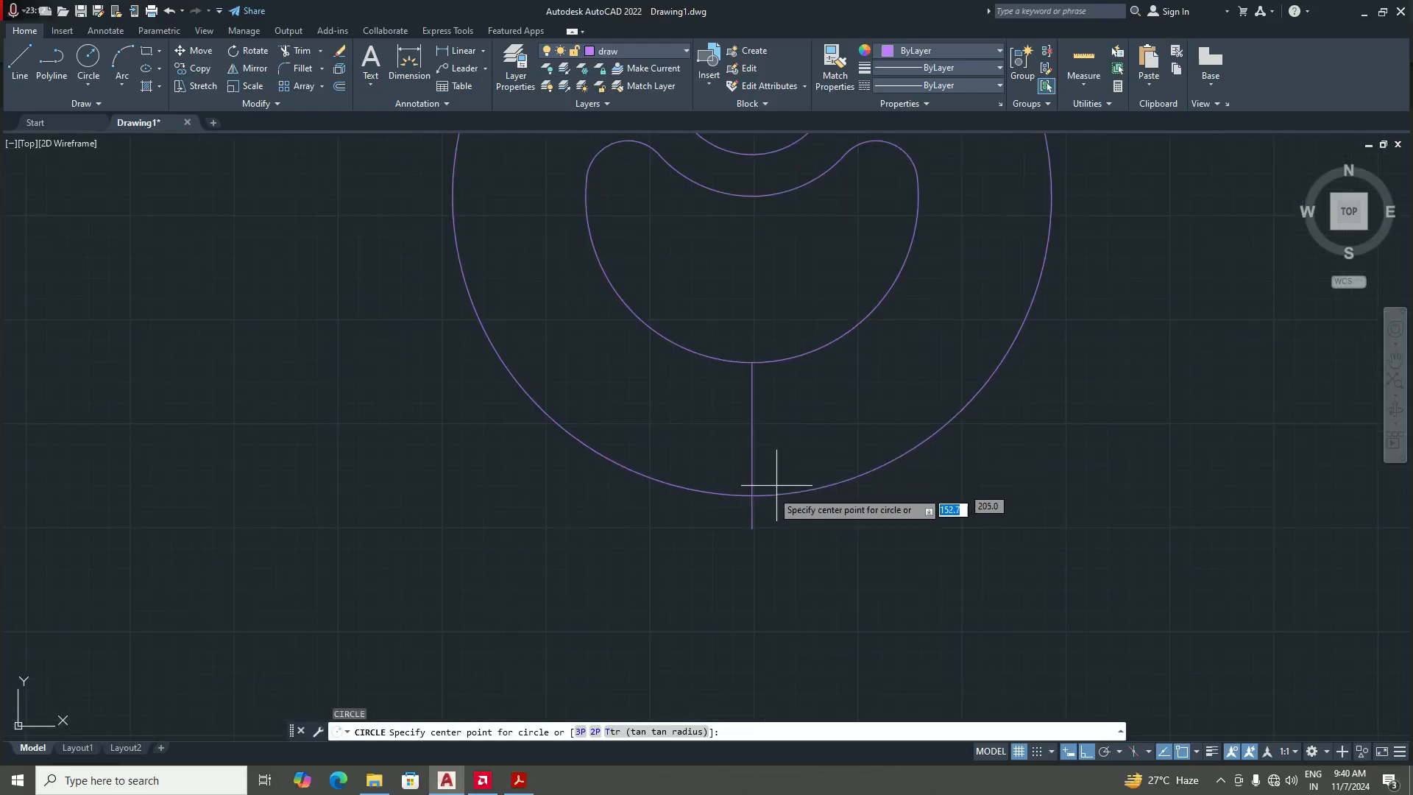
{"action": "left_click", "coordinate": [751, 527]}
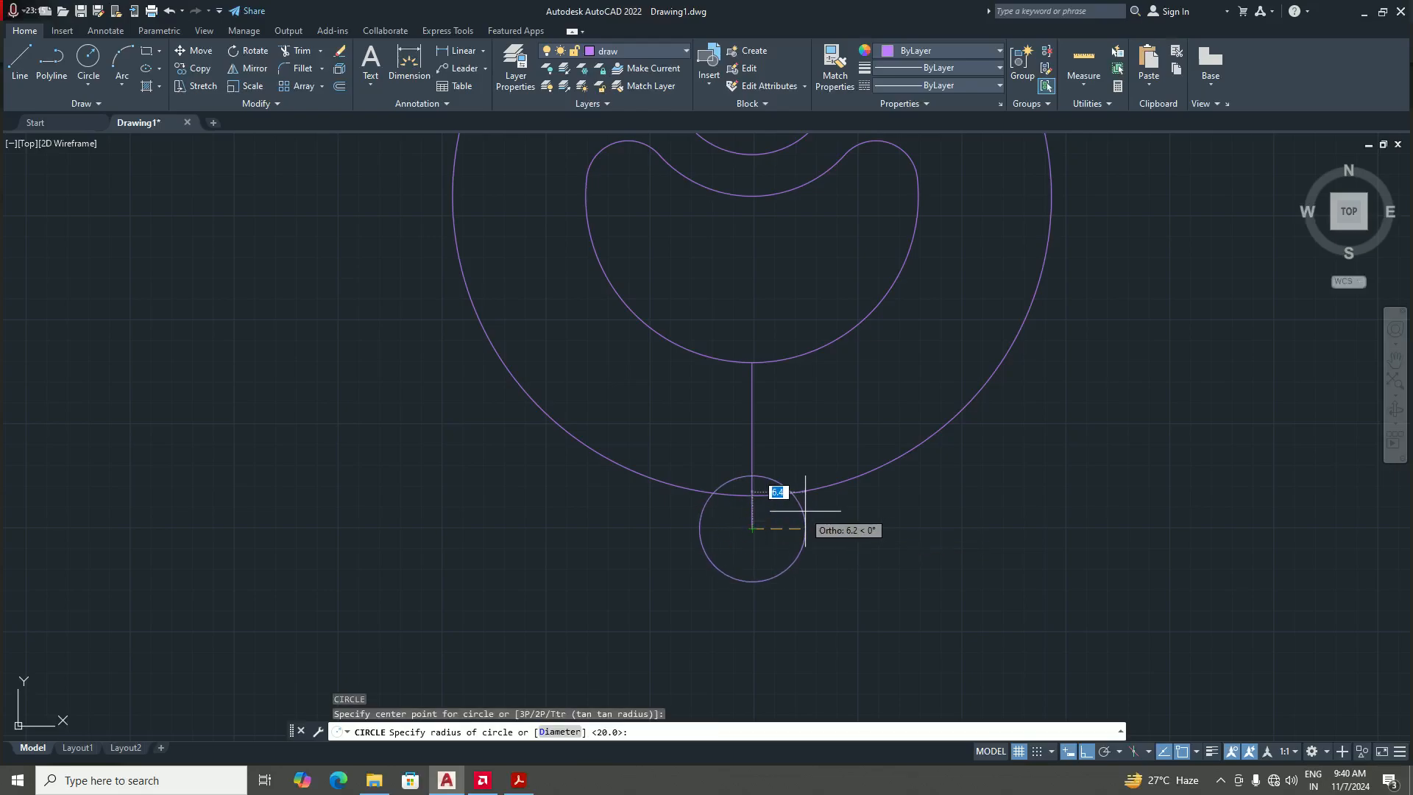
{"action": "type", "text": "5"}
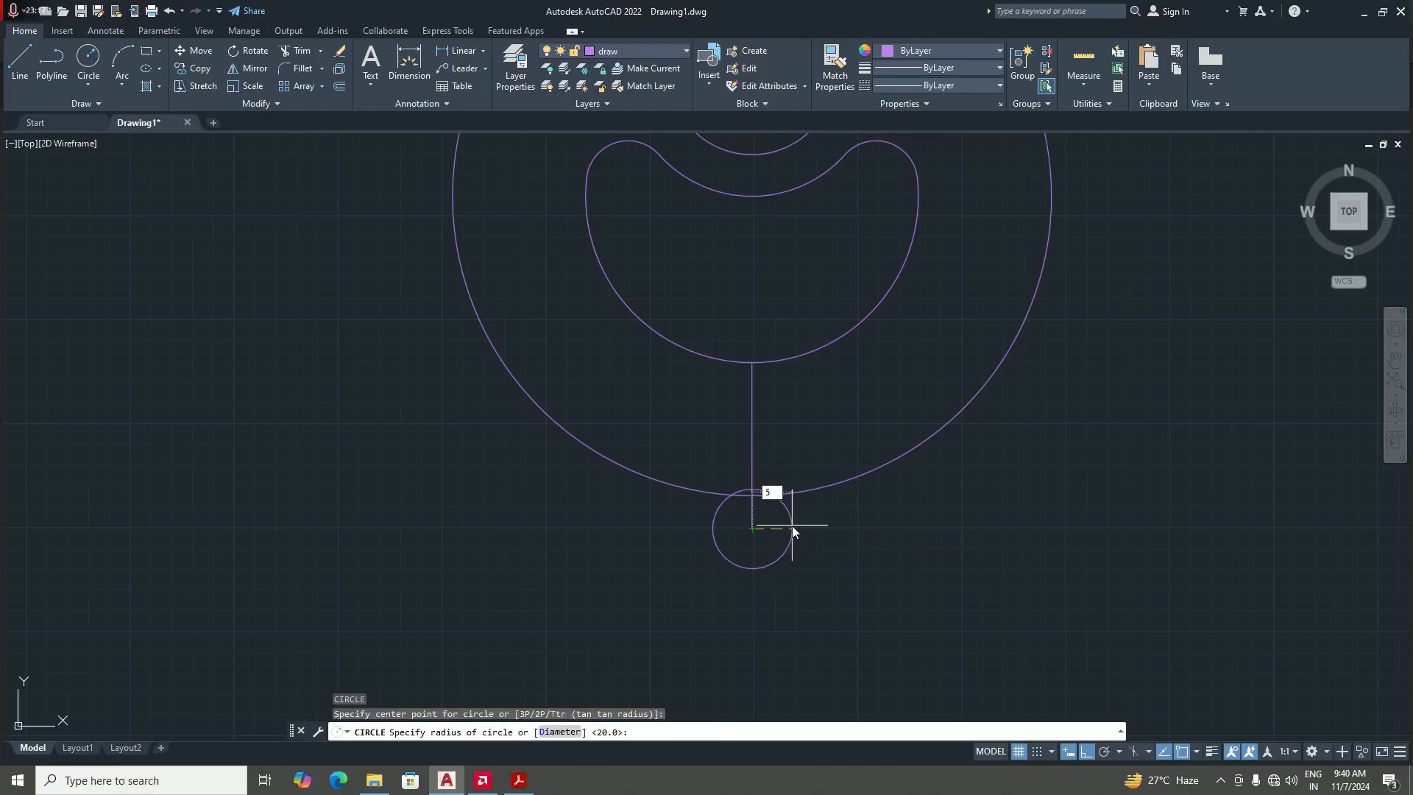
{"action": "key", "text": "Return"}
- Turn on the Quadrant object snap
{"action": "scroll", "coordinate": [806, 440], "scroll_direction": "down", "scroll_amount": 4}
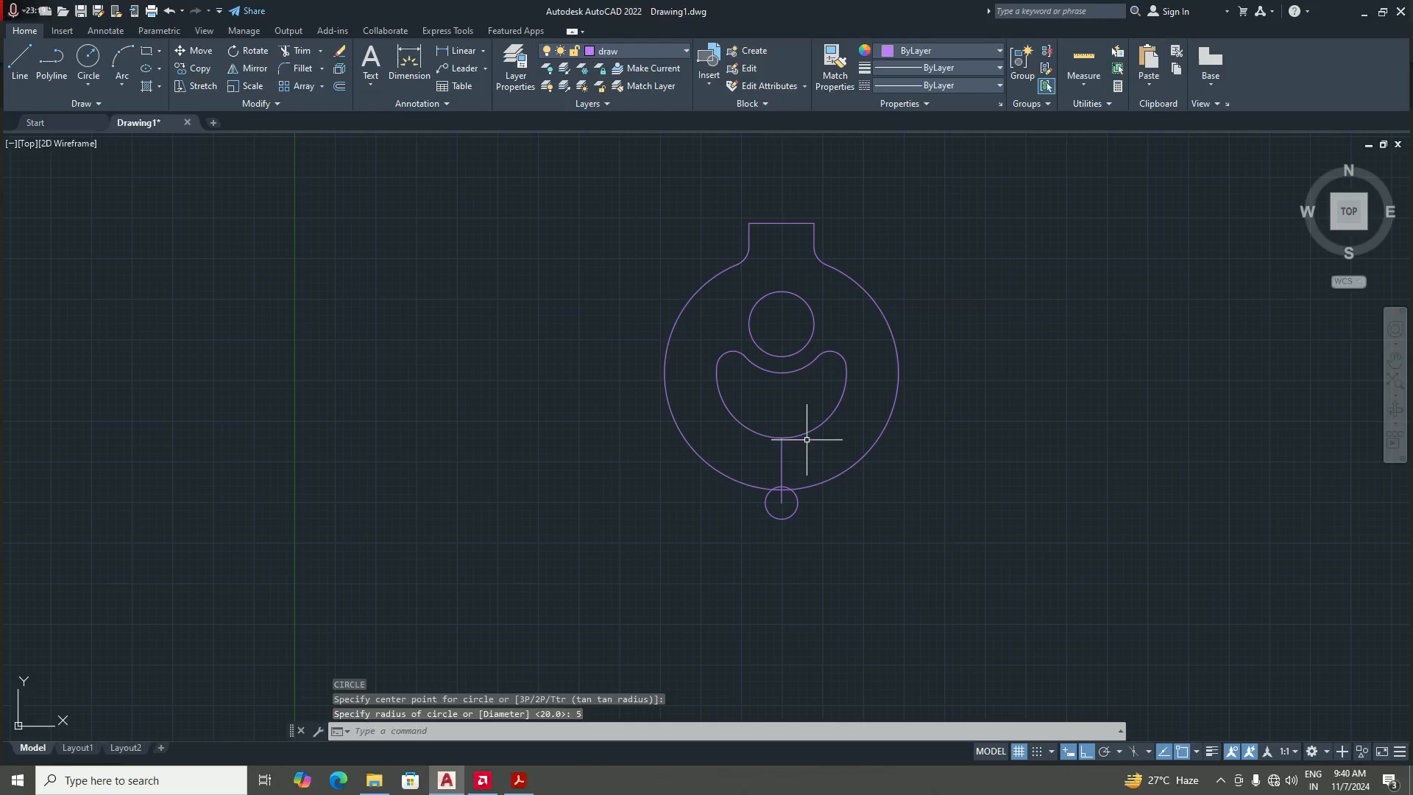
{"action": "scroll", "coordinate": [806, 439], "scroll_direction": "up", "scroll_amount": 2}
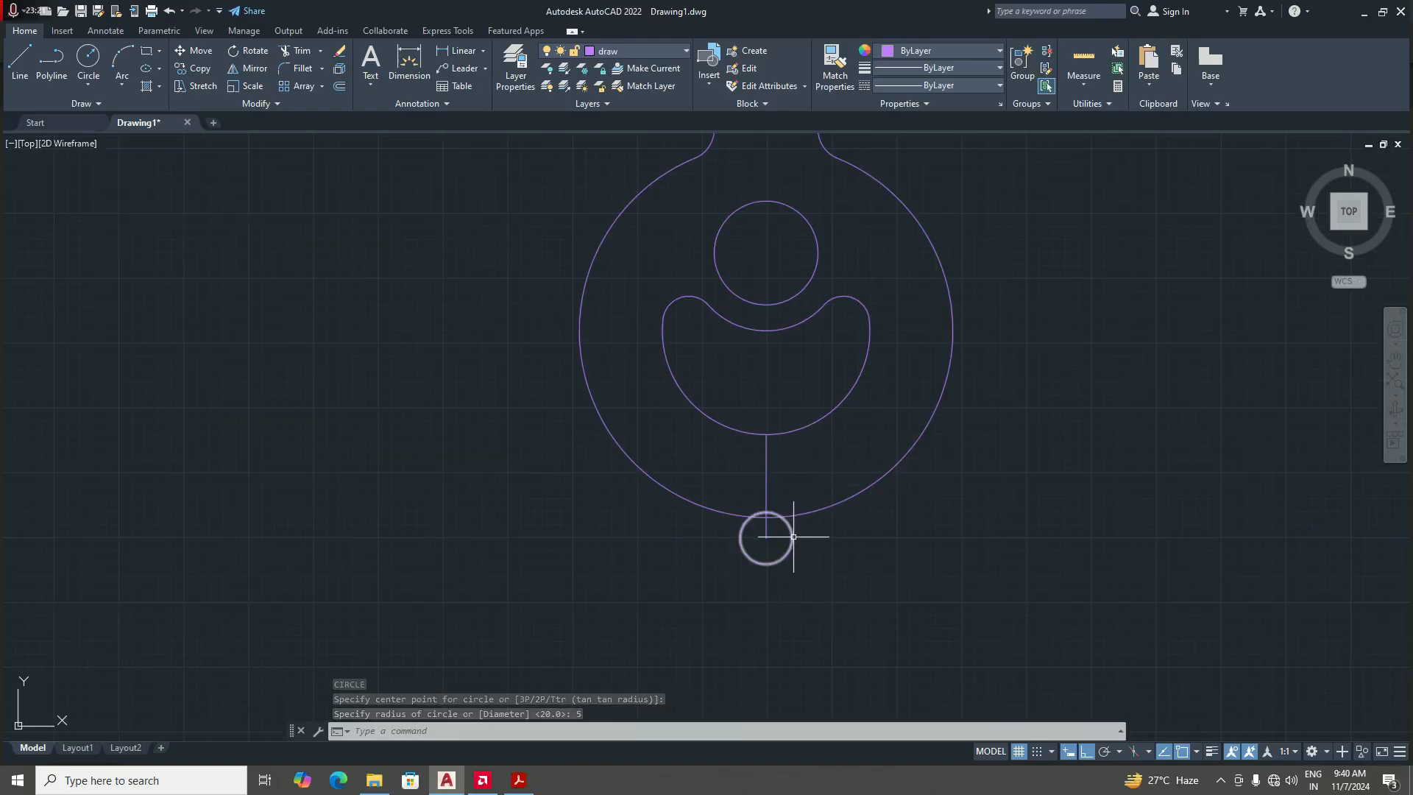
{"action": "scroll", "coordinate": [802, 537], "scroll_direction": "down", "scroll_amount": 4}
{"action": "scroll", "coordinate": [787, 541], "scroll_direction": "up", "scroll_amount": 4}
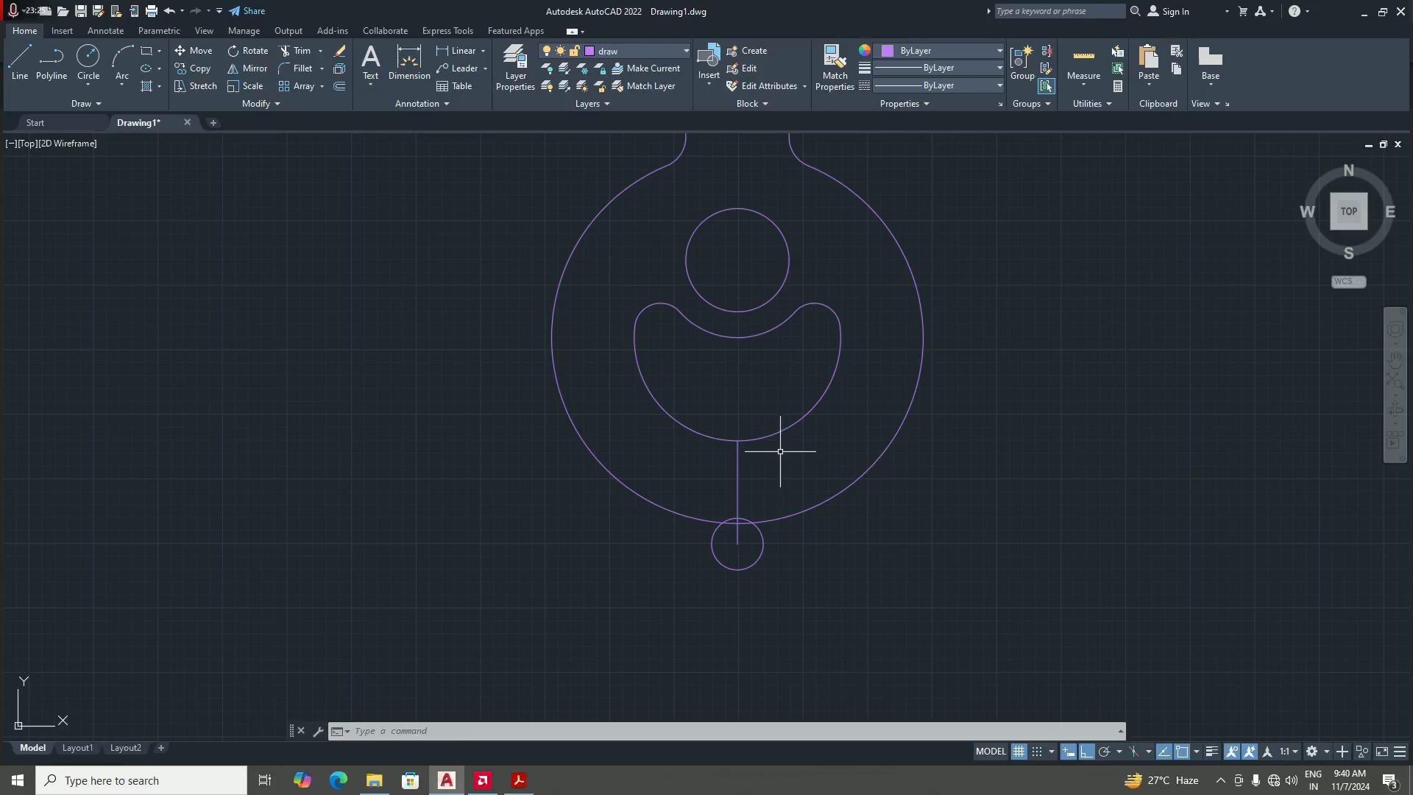
{"action": "left_click", "coordinate": [1196, 751]}
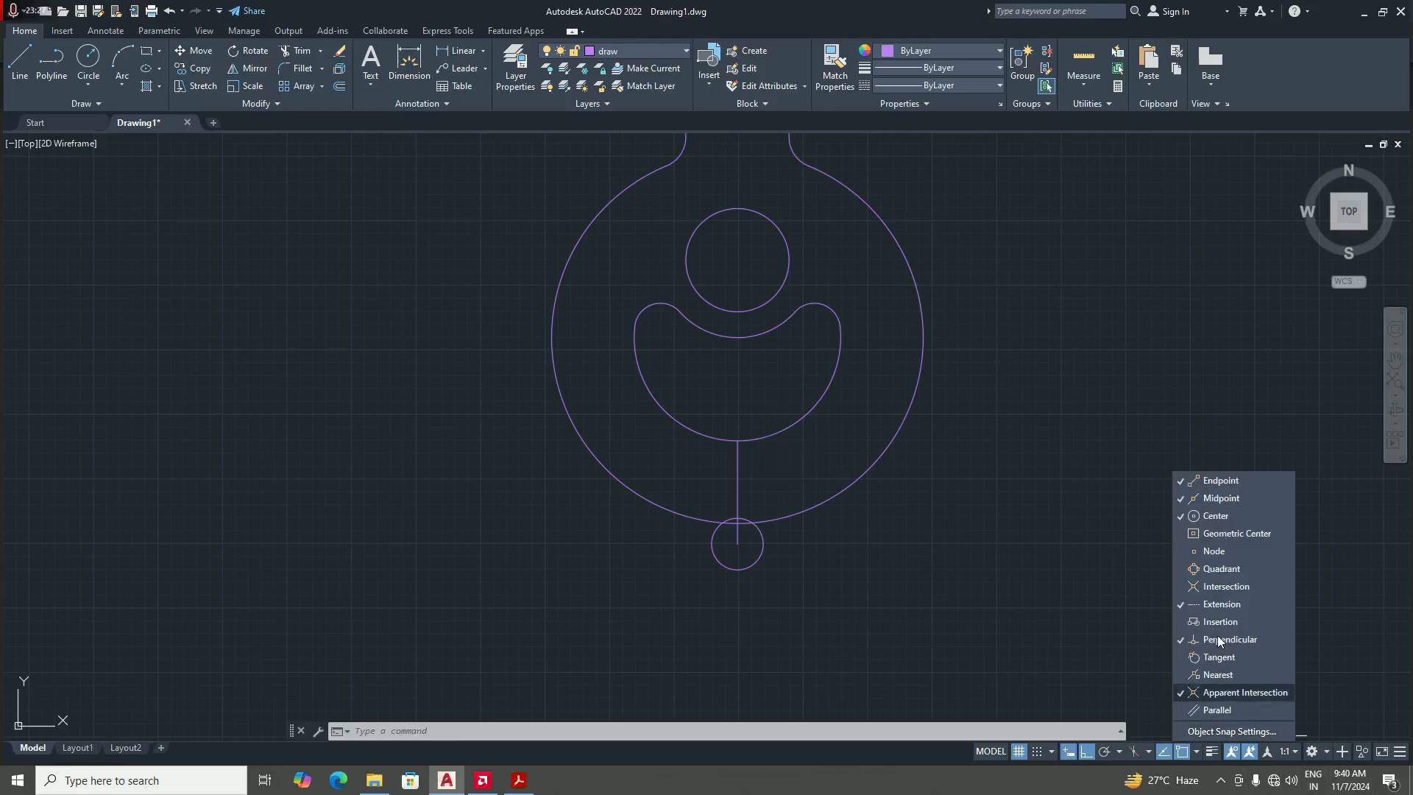
{"action": "left_click", "coordinate": [1225, 568]}
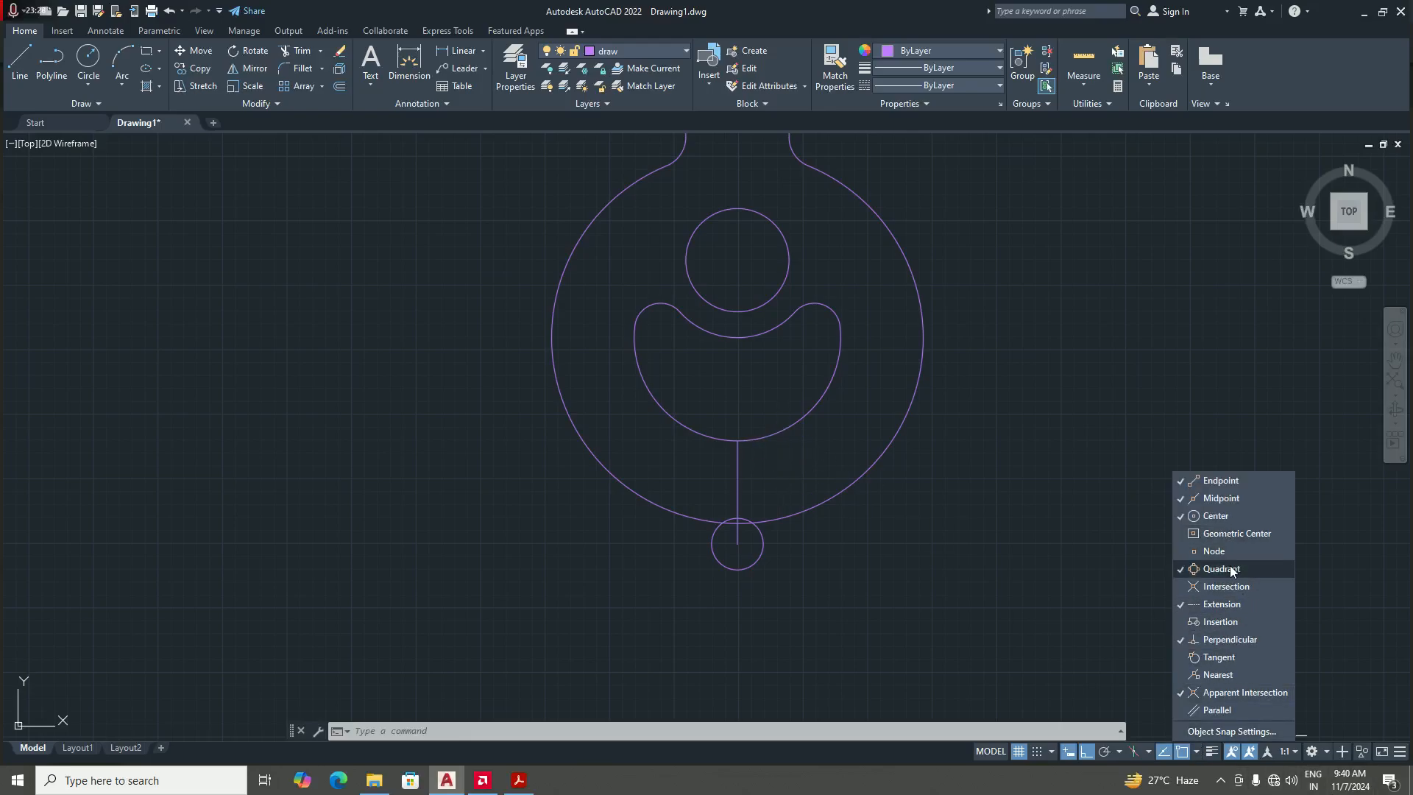
{"action": "left_click", "coordinate": [1194, 752]}
- Start a vertical line upward from the right quadrant of the radius 5 circle towards the radius 20 arc
{"action": "type", "text": "l"}
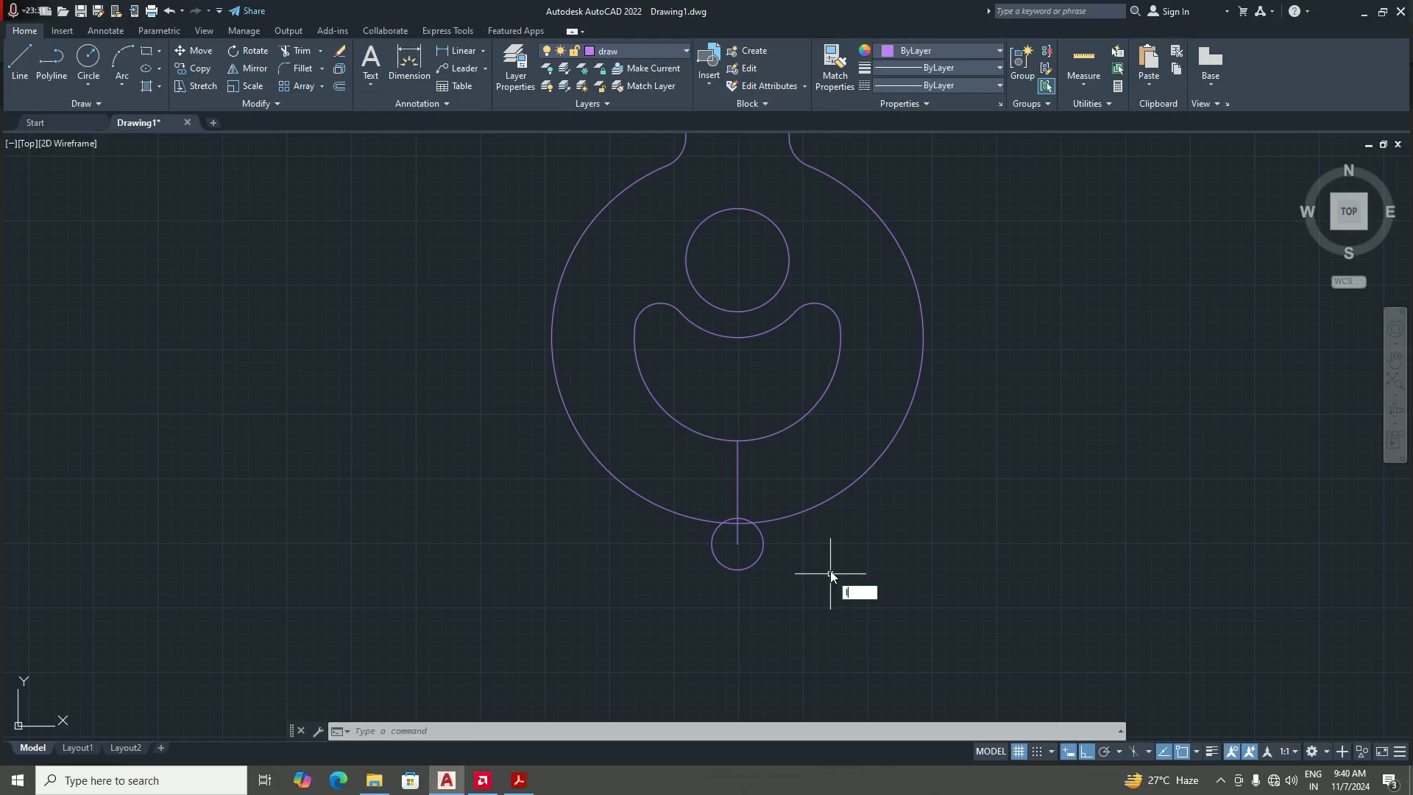
{"action": "key", "text": "Return"}
{"action": "left_click", "coordinate": [763, 543]}
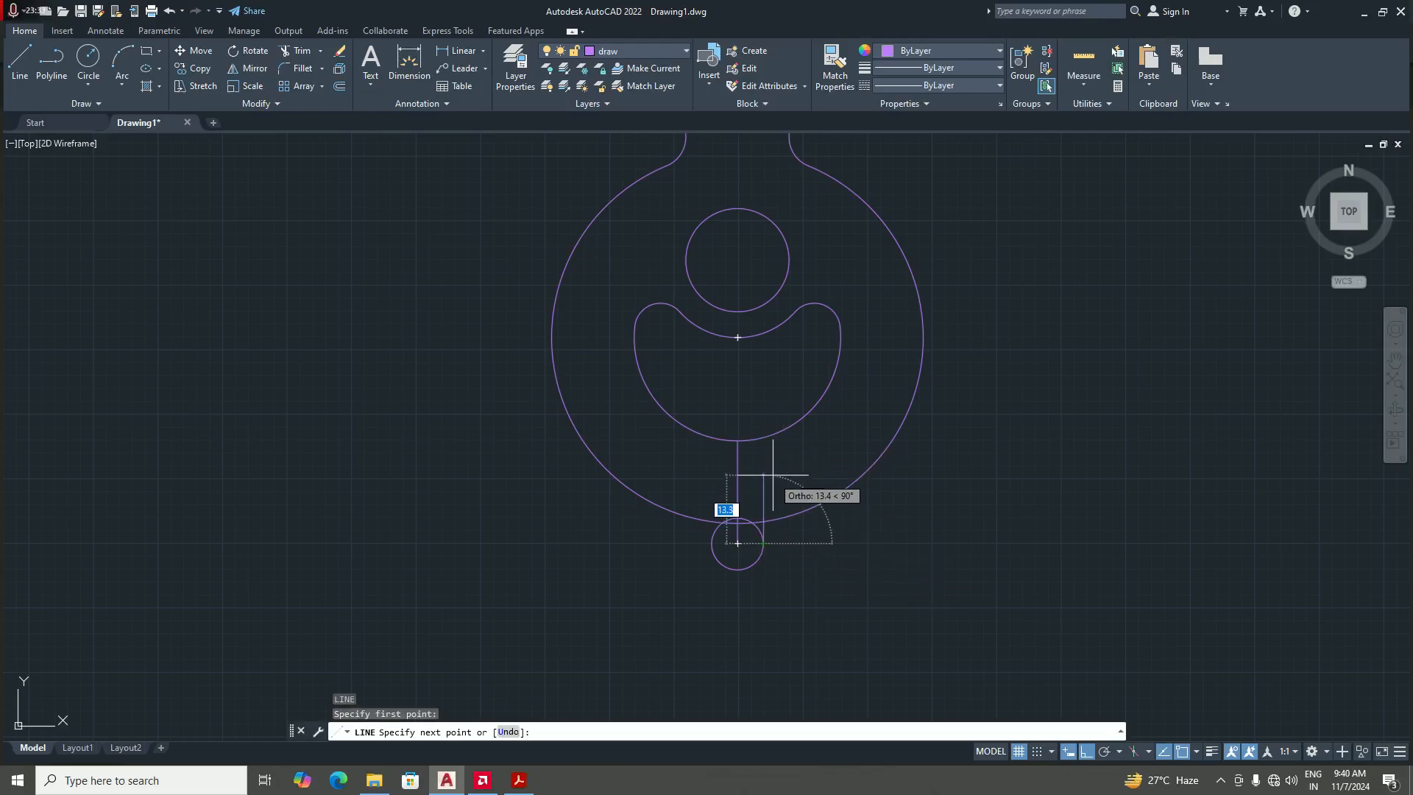
{"action": "scroll", "coordinate": [766, 471], "scroll_direction": "down", "scroll_amount": 2}
{"action": "scroll", "coordinate": [766, 471], "scroll_direction": "up", "scroll_amount": 5}
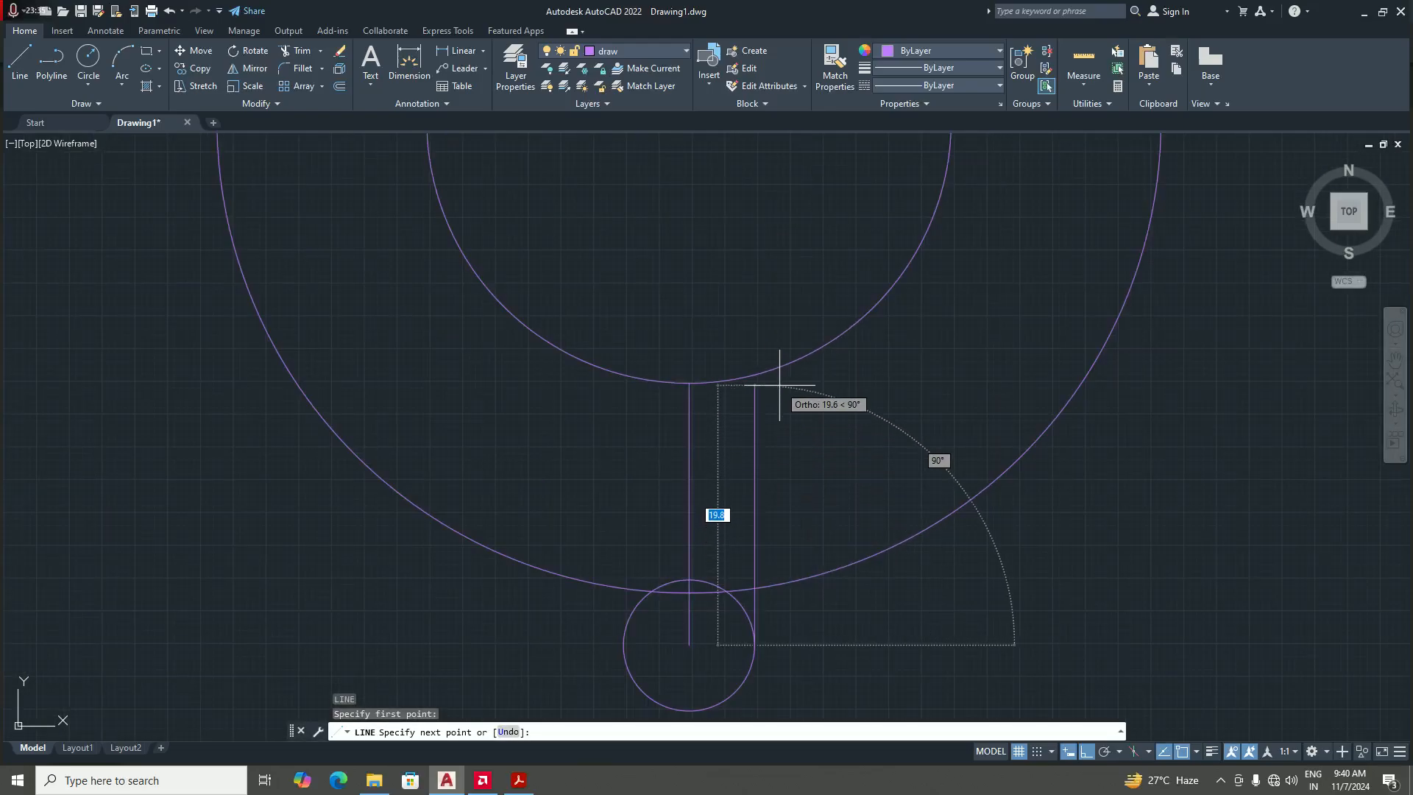
{"action": "scroll", "coordinate": [775, 387], "scroll_direction": "down", "scroll_amount": 2}
{"action": "scroll", "coordinate": [767, 353], "scroll_direction": "up", "scroll_amount": 2}
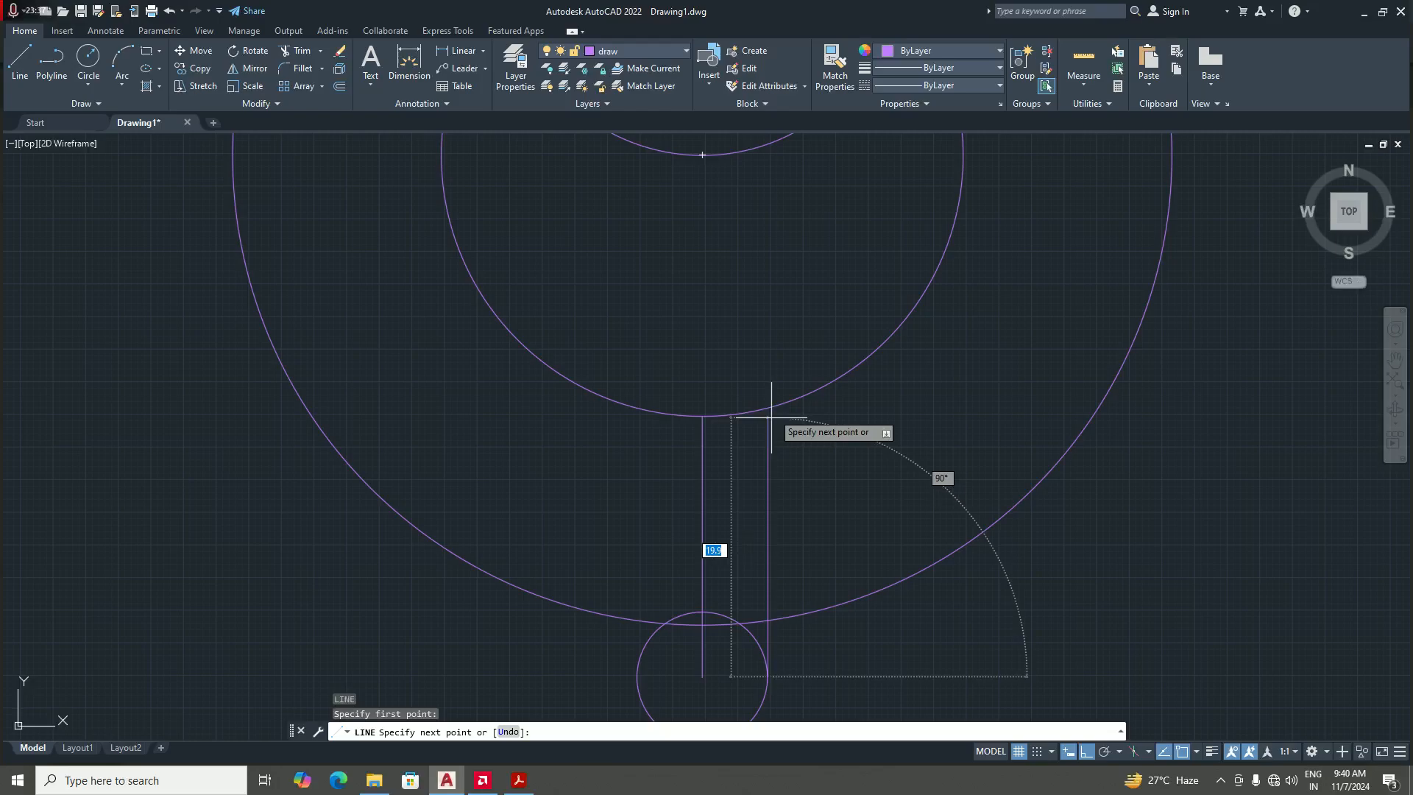
{"action": "scroll", "coordinate": [775, 403], "scroll_direction": "down", "scroll_amount": 3}
{"action": "scroll", "coordinate": [776, 405], "scroll_direction": "up", "scroll_amount": 3}
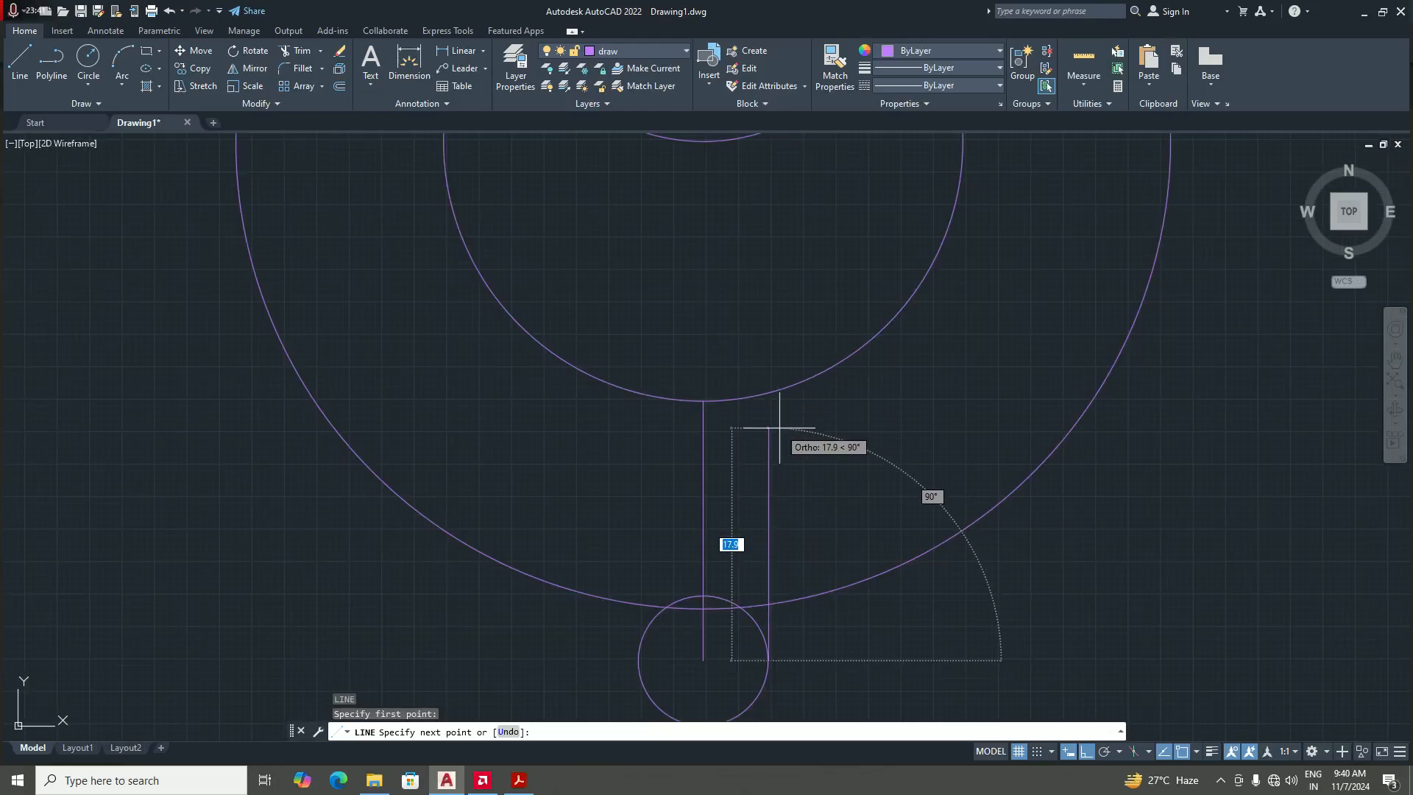
- Try to snap the line's upper end to its crossing with the radius 20 arc using apparent intersection and intersection overrides
{"action": "type", "text": "a"}
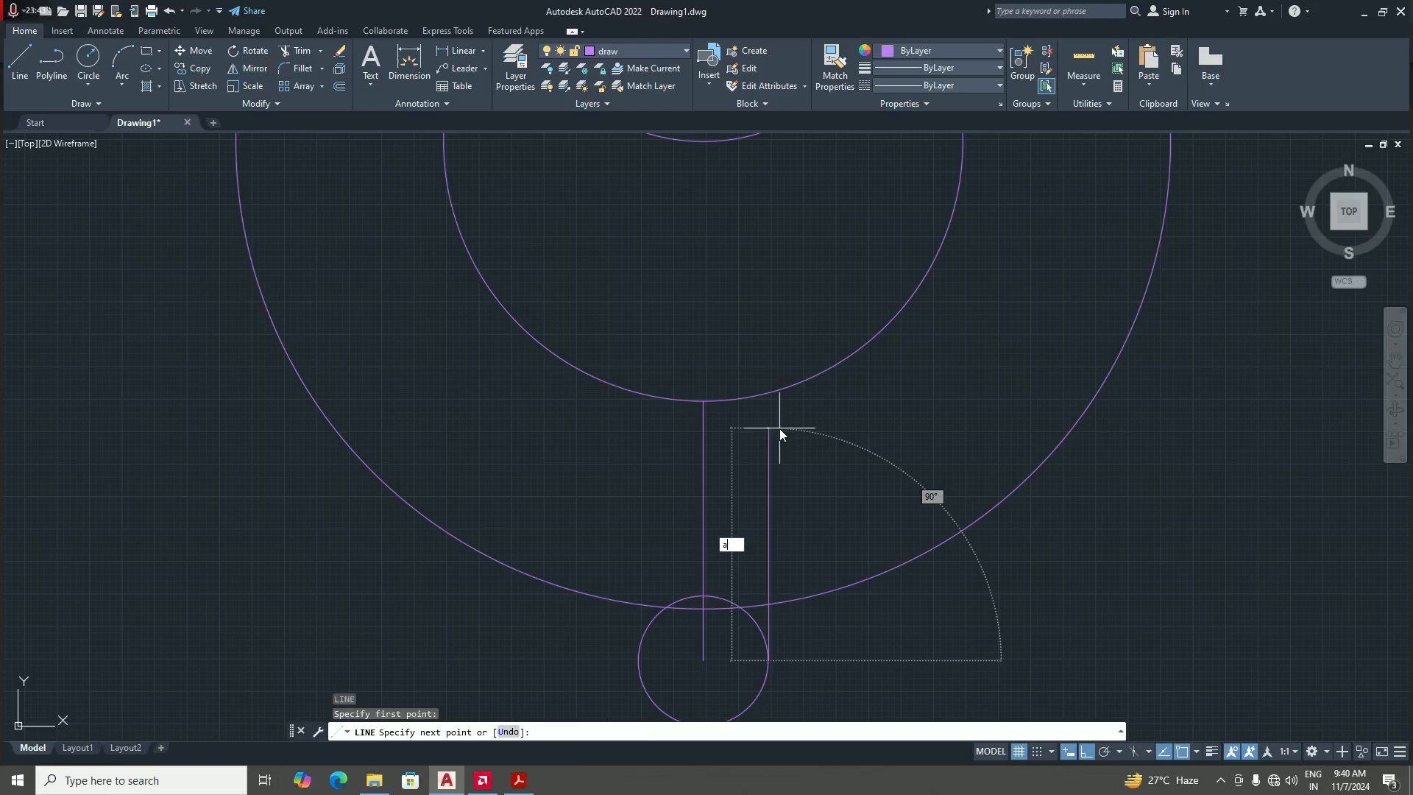
{"action": "type", "text": "pp"}
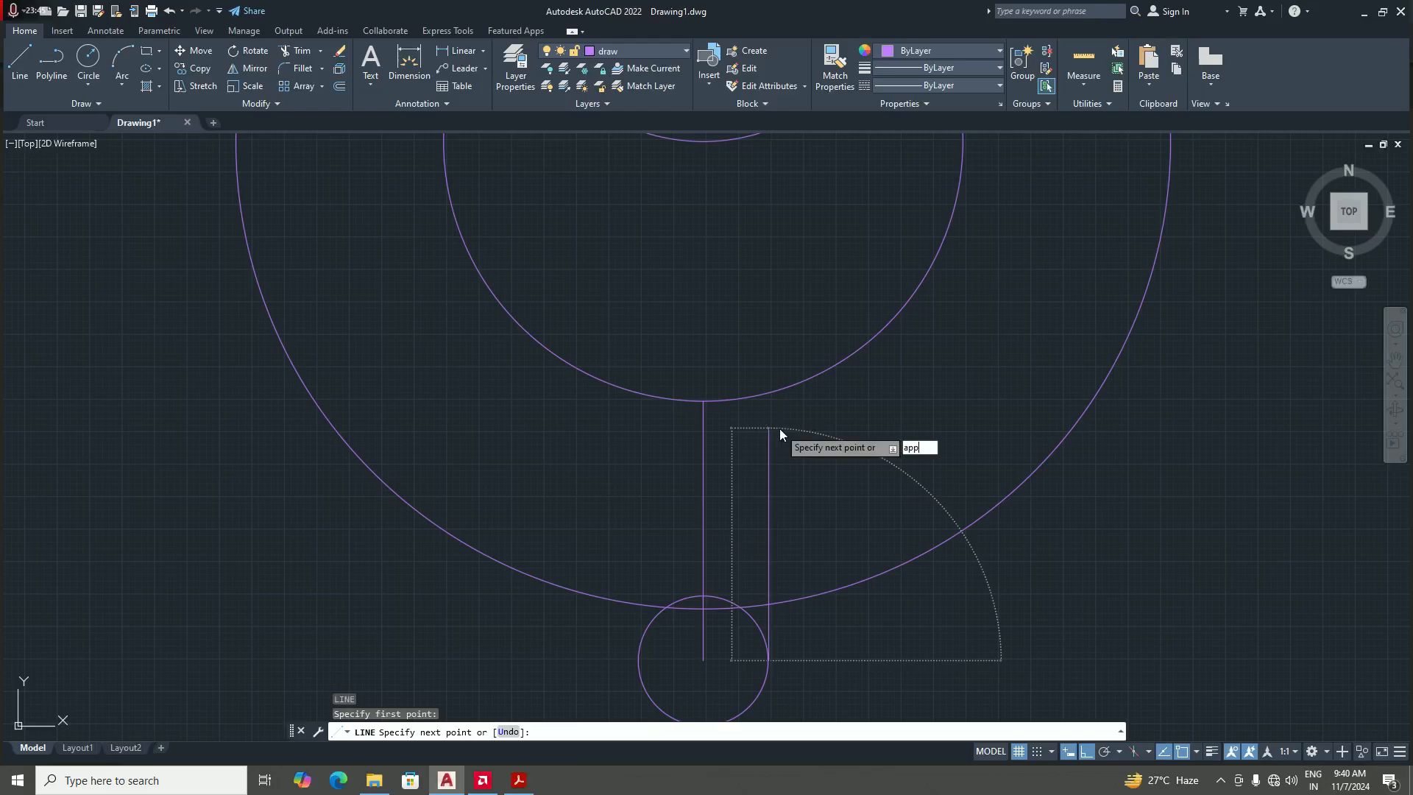
{"action": "key", "text": "Return"}
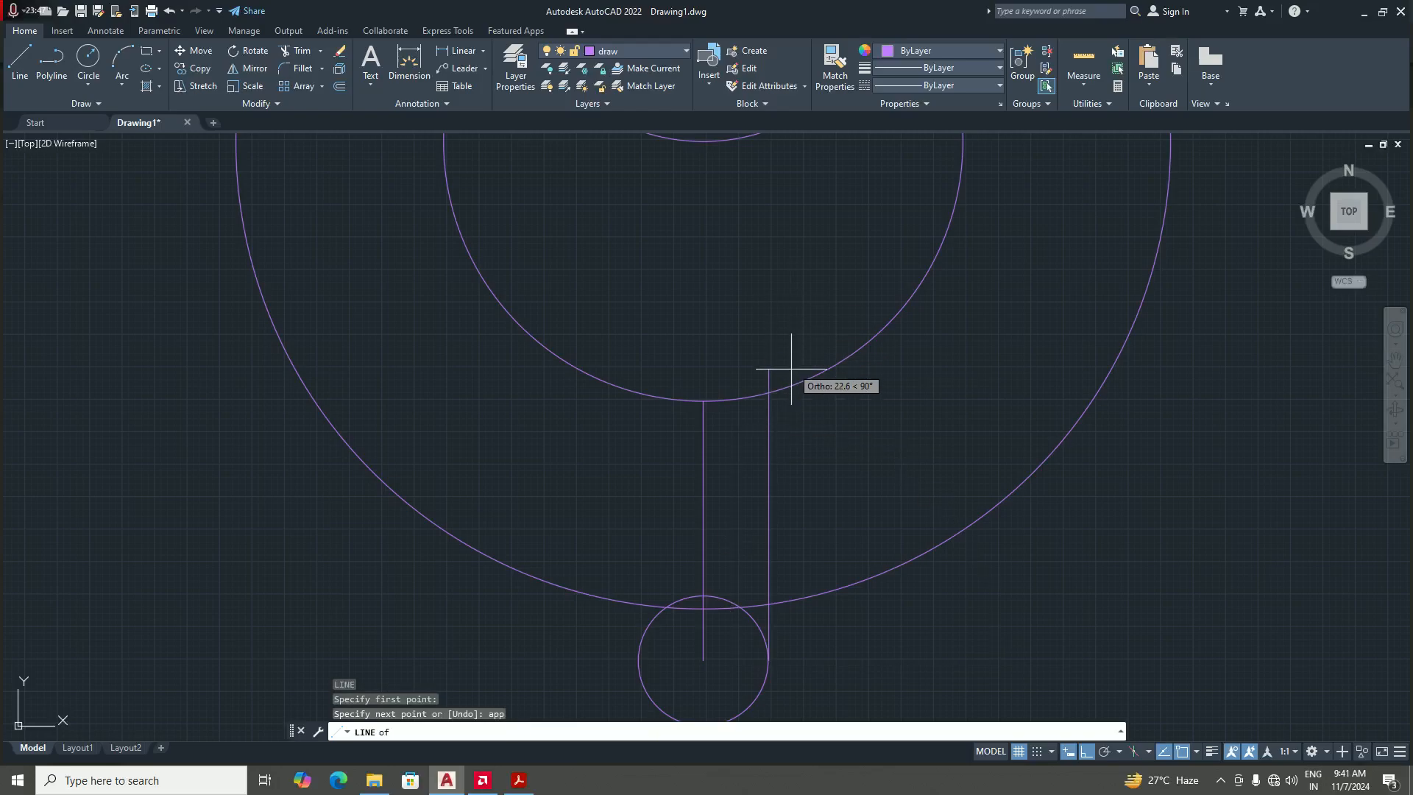
{"action": "scroll", "coordinate": [771, 384], "scroll_direction": "up", "scroll_amount": 3}
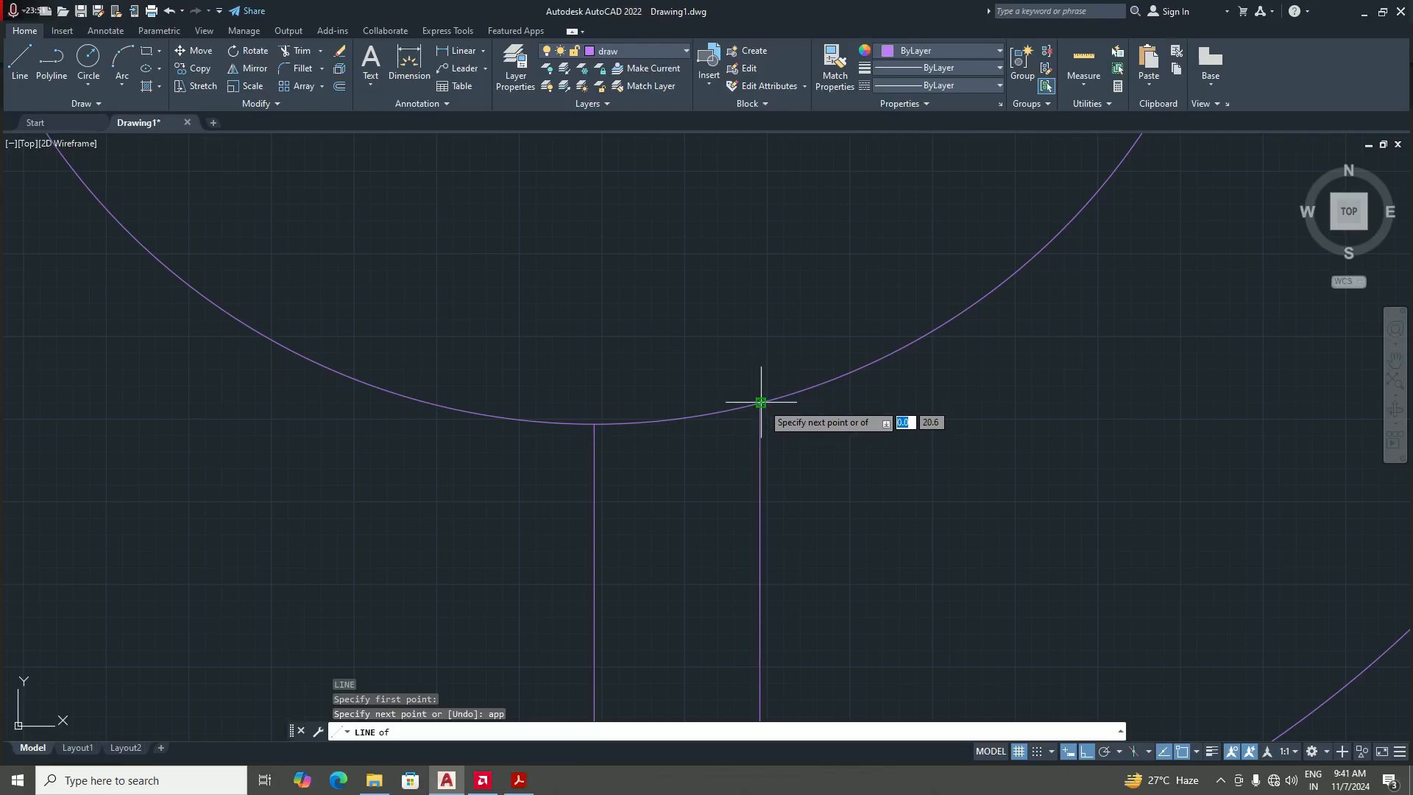
{"action": "scroll", "coordinate": [758, 401], "scroll_direction": "down", "scroll_amount": 3}
{"action": "scroll", "coordinate": [762, 372], "scroll_direction": "up", "scroll_amount": 2}
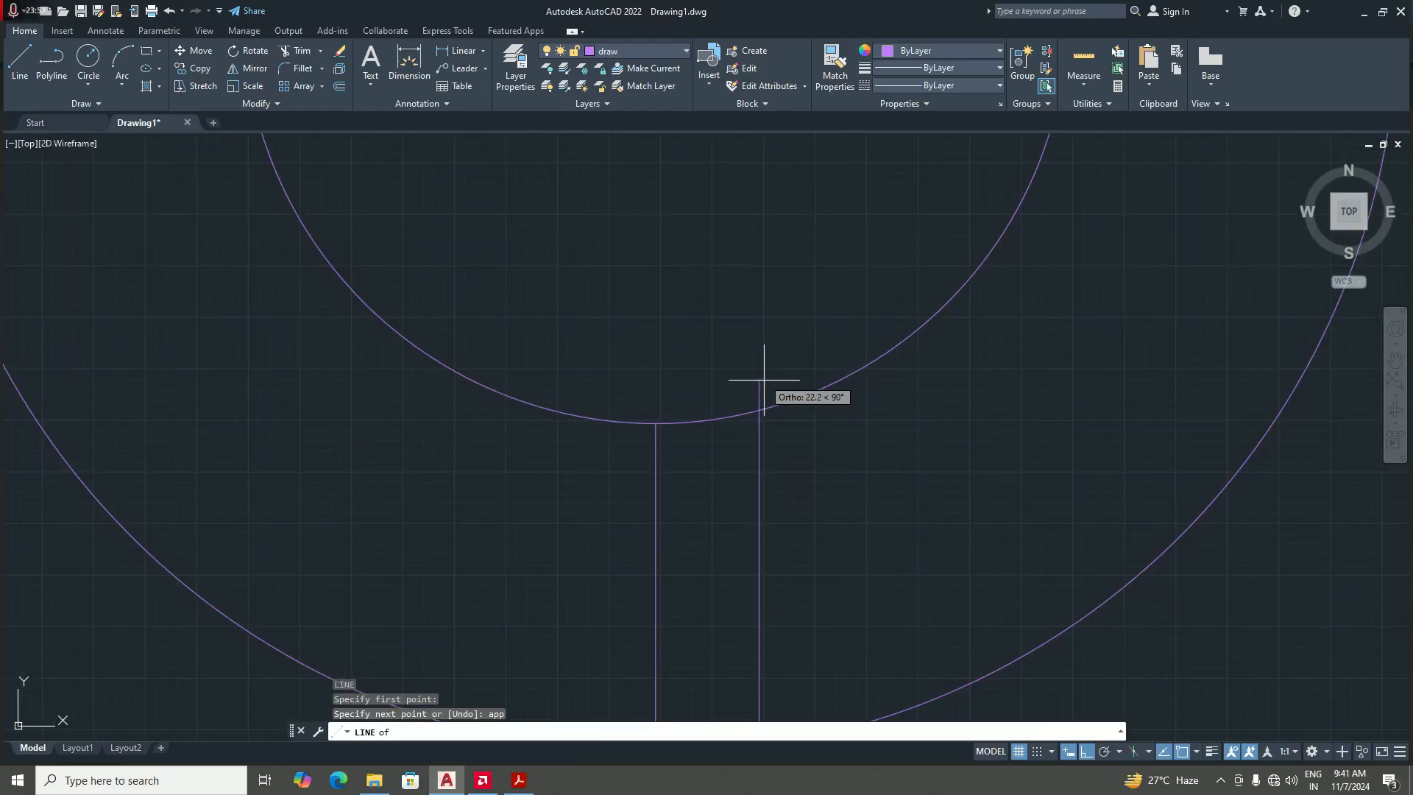
{"action": "scroll", "coordinate": [757, 383], "scroll_direction": "down", "scroll_amount": 2}
{"action": "scroll", "coordinate": [756, 386], "scroll_direction": "up", "scroll_amount": 5}
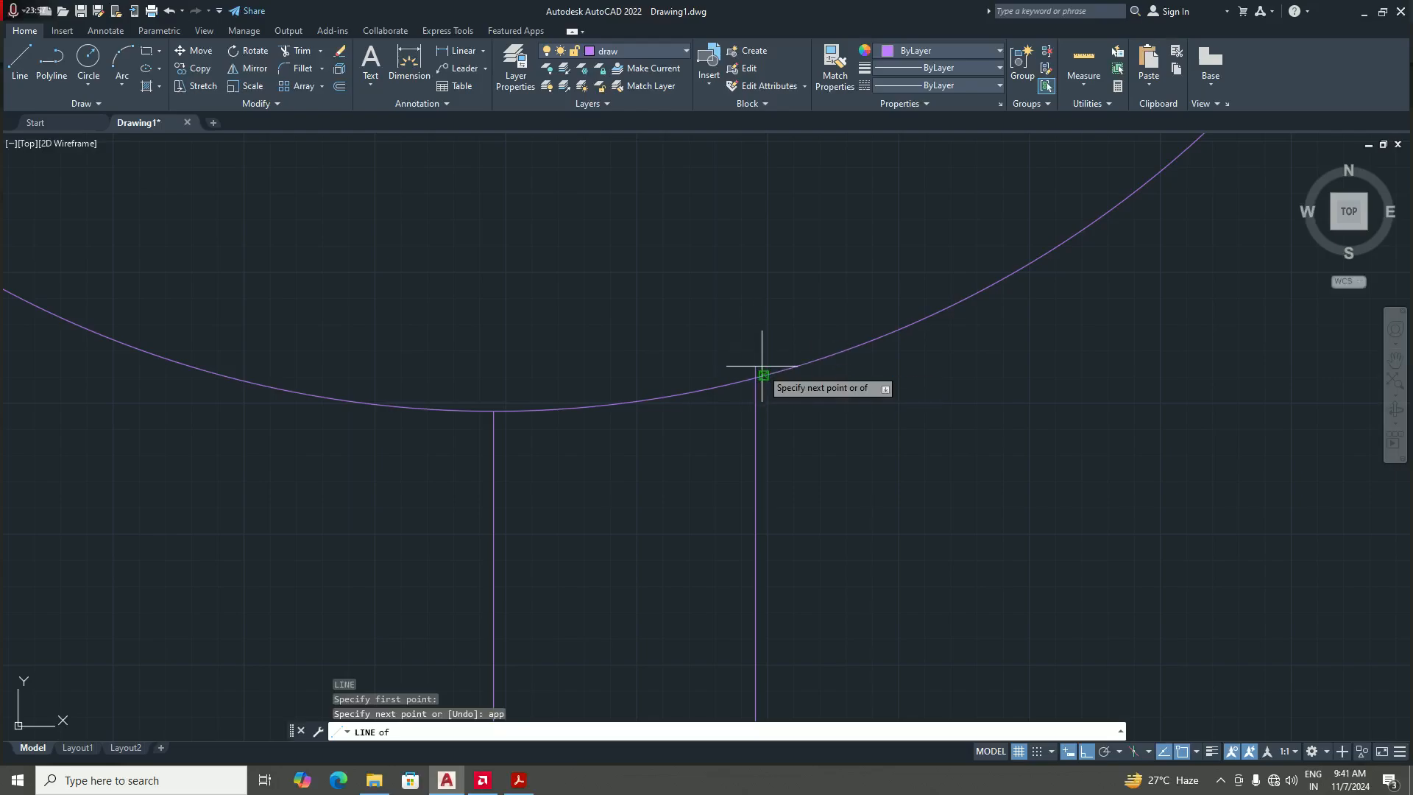
{"action": "type", "text": "int"}
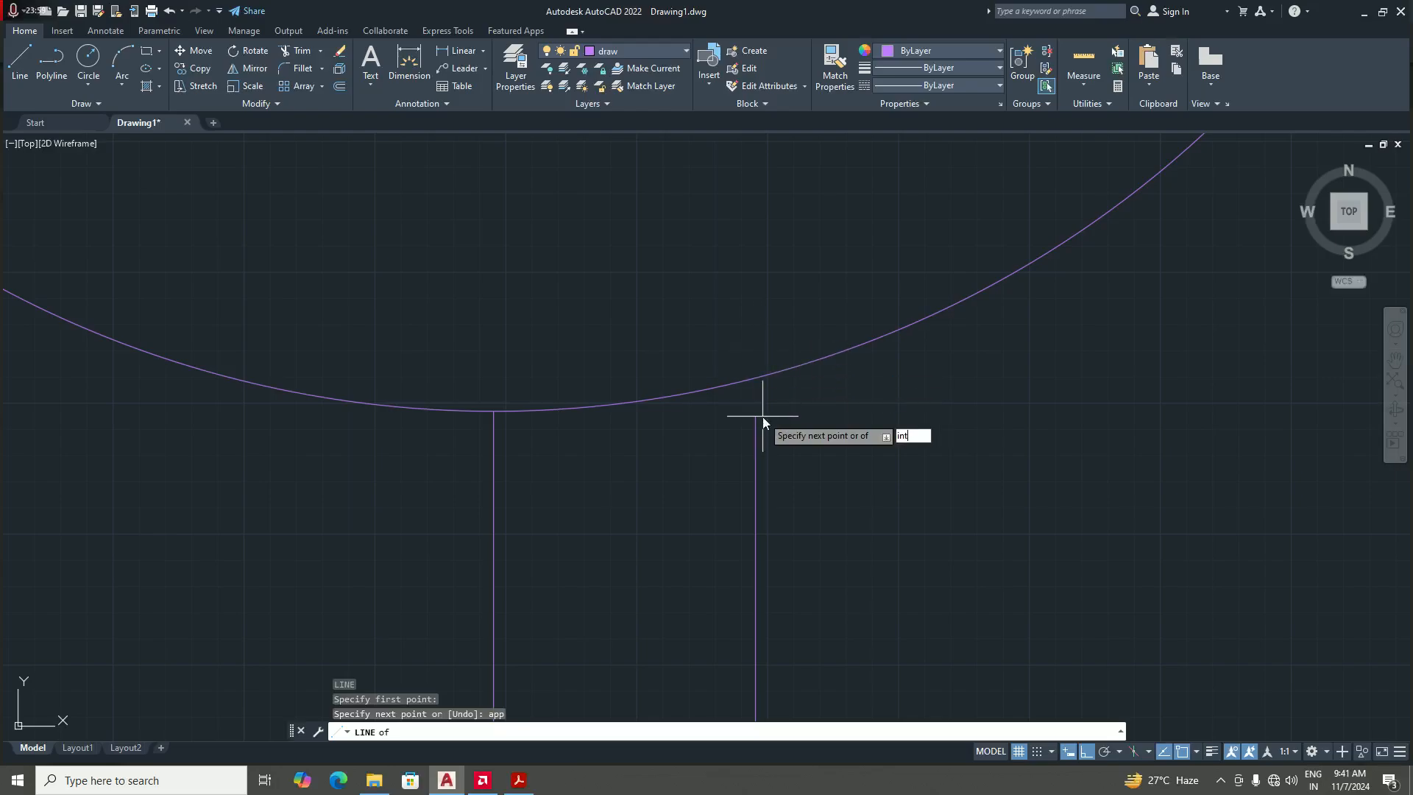
{"action": "key", "text": "Return"}
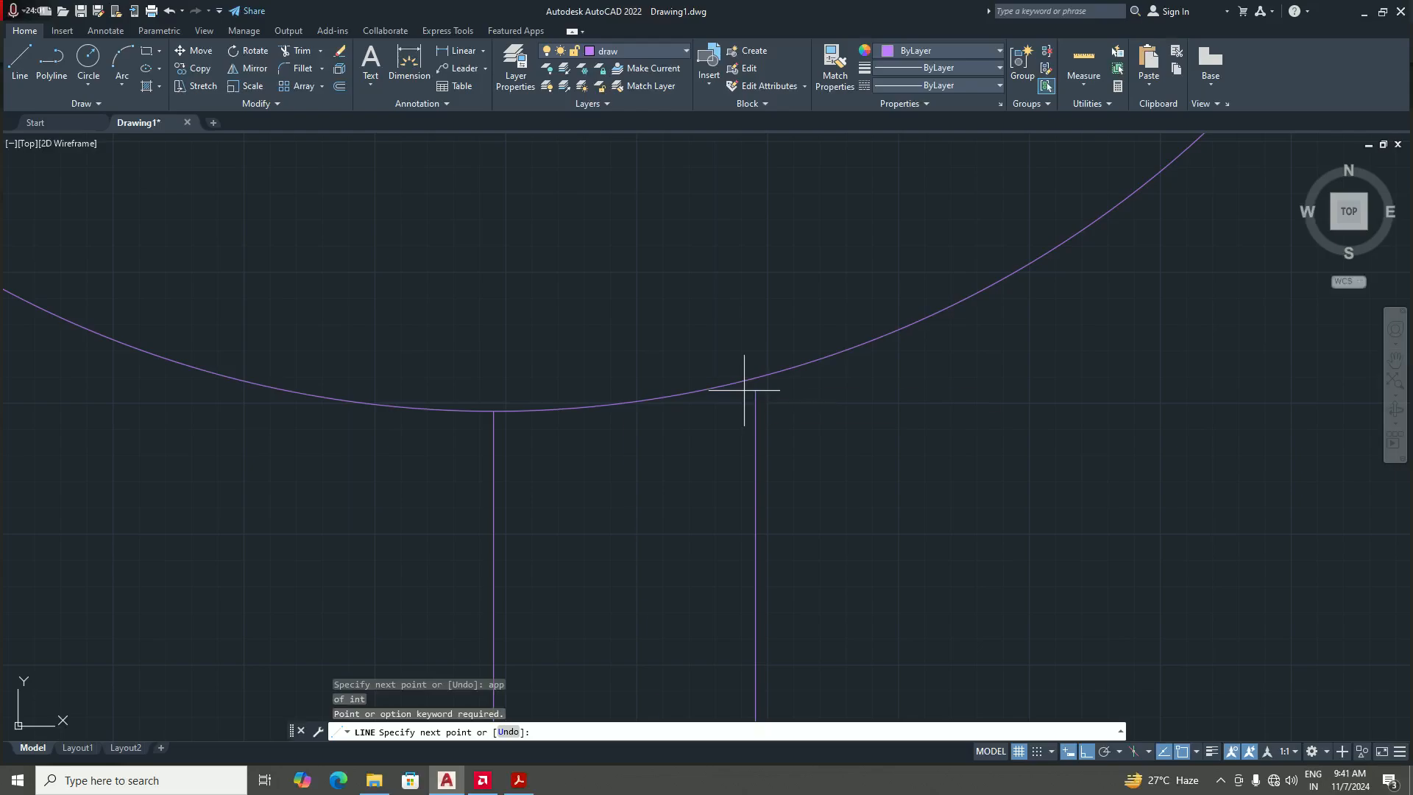
- End the vertical line slightly above the radius 20 arc, inside the crescent-shaped opening
{"action": "scroll", "coordinate": [756, 385], "scroll_direction": "down", "scroll_amount": 3}
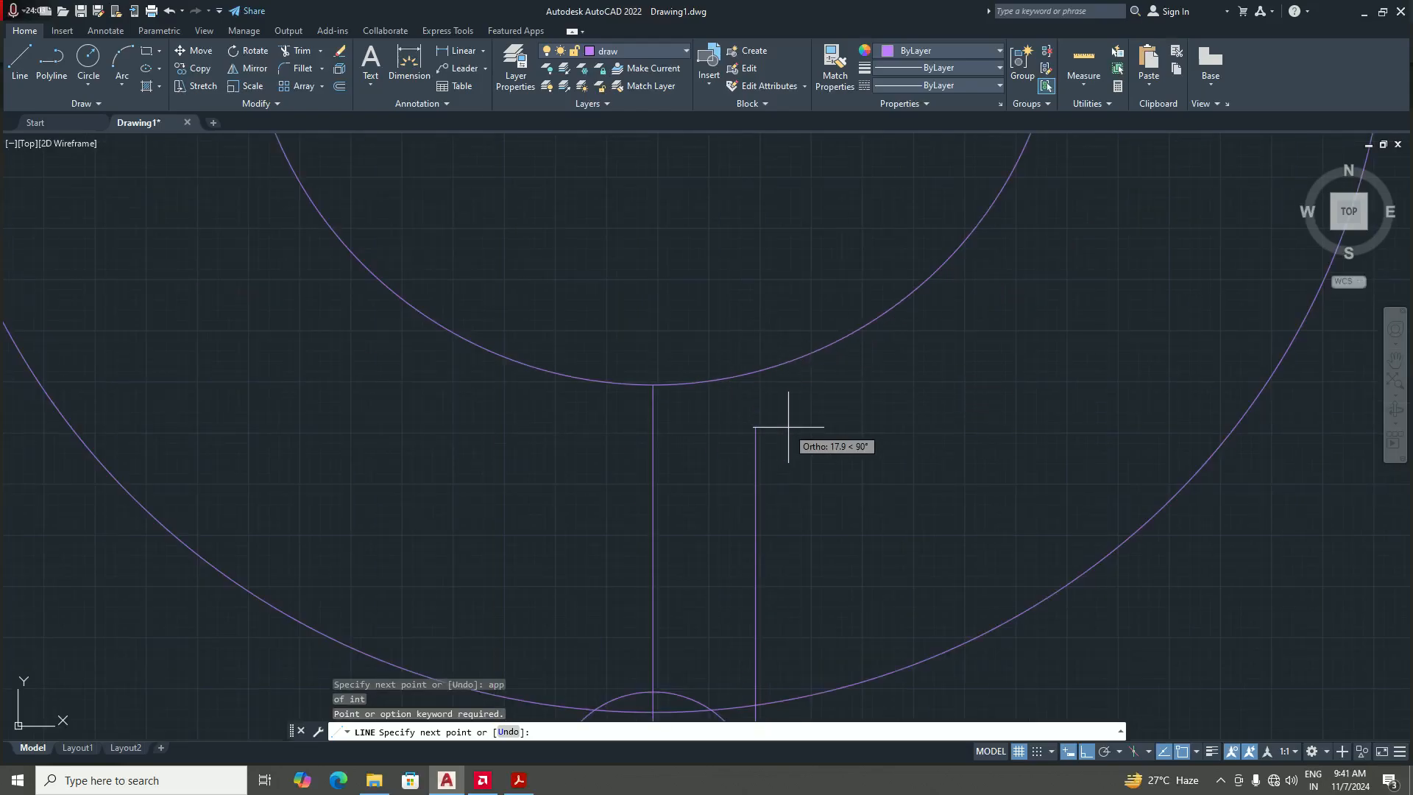
{"action": "scroll", "coordinate": [762, 404], "scroll_direction": "down", "scroll_amount": 5}
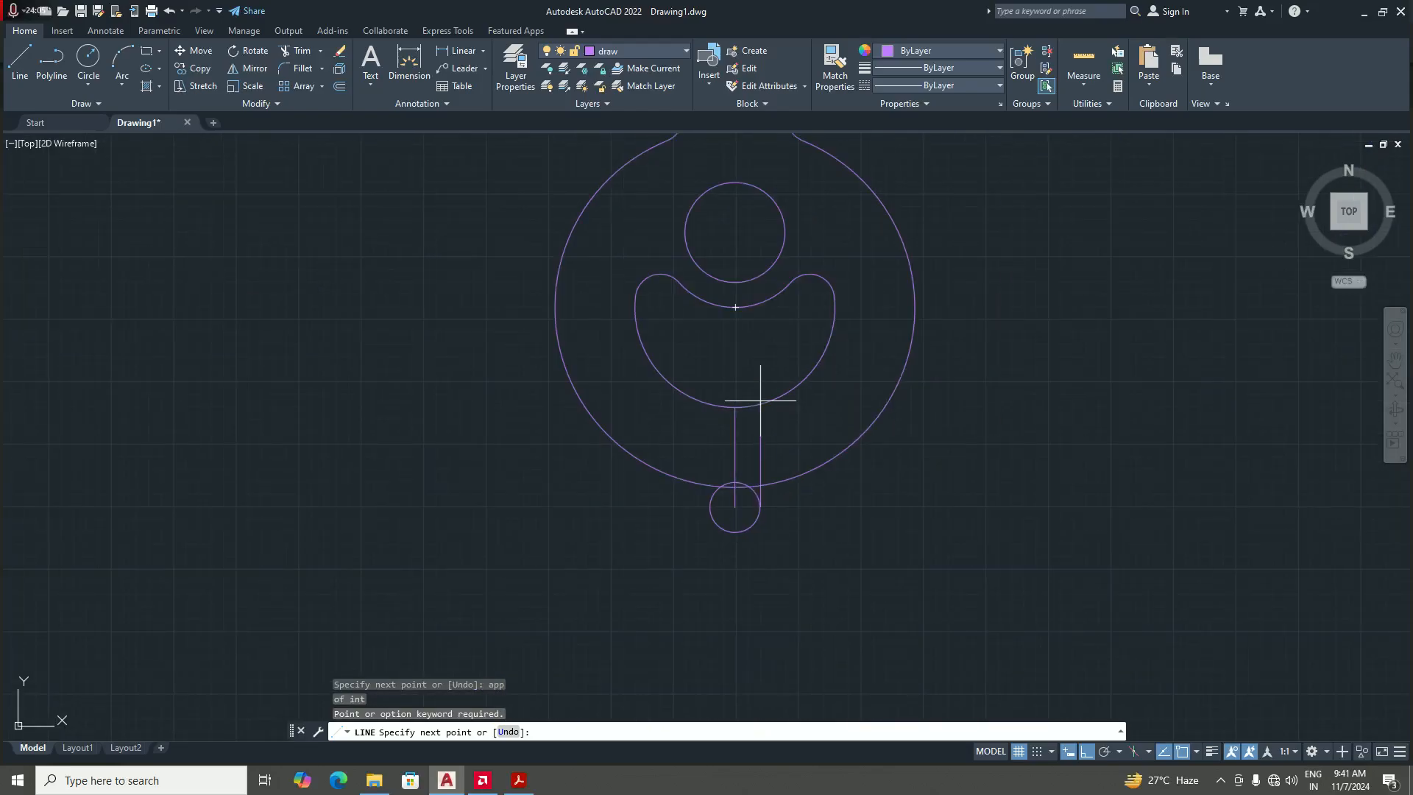
{"action": "scroll", "coordinate": [761, 401], "scroll_direction": "up", "scroll_amount": 3}
{"action": "left_click", "coordinate": [772, 366]}
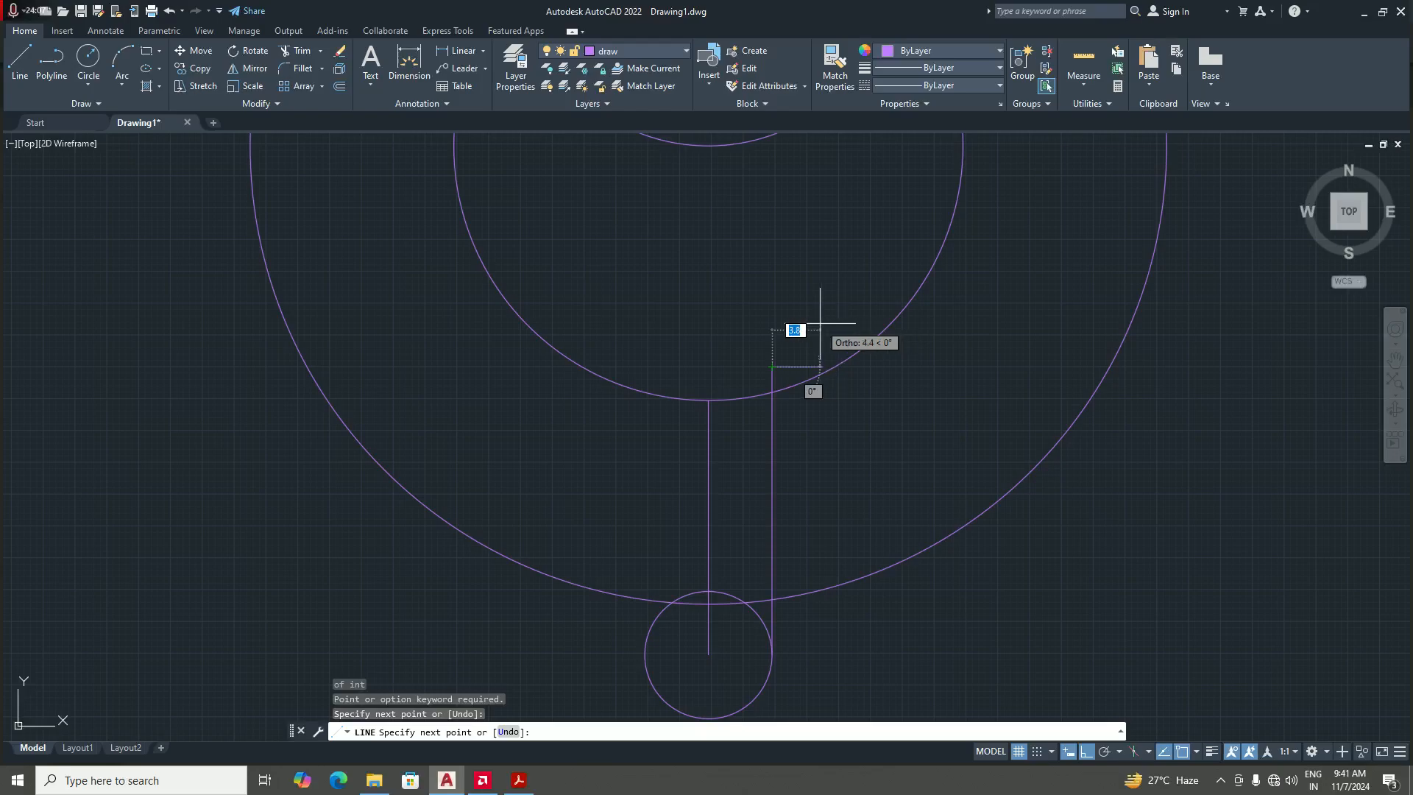
{"action": "key", "text": "Return"}
{"action": "scroll", "coordinate": [817, 530], "scroll_direction": "down", "scroll_amount": 2}
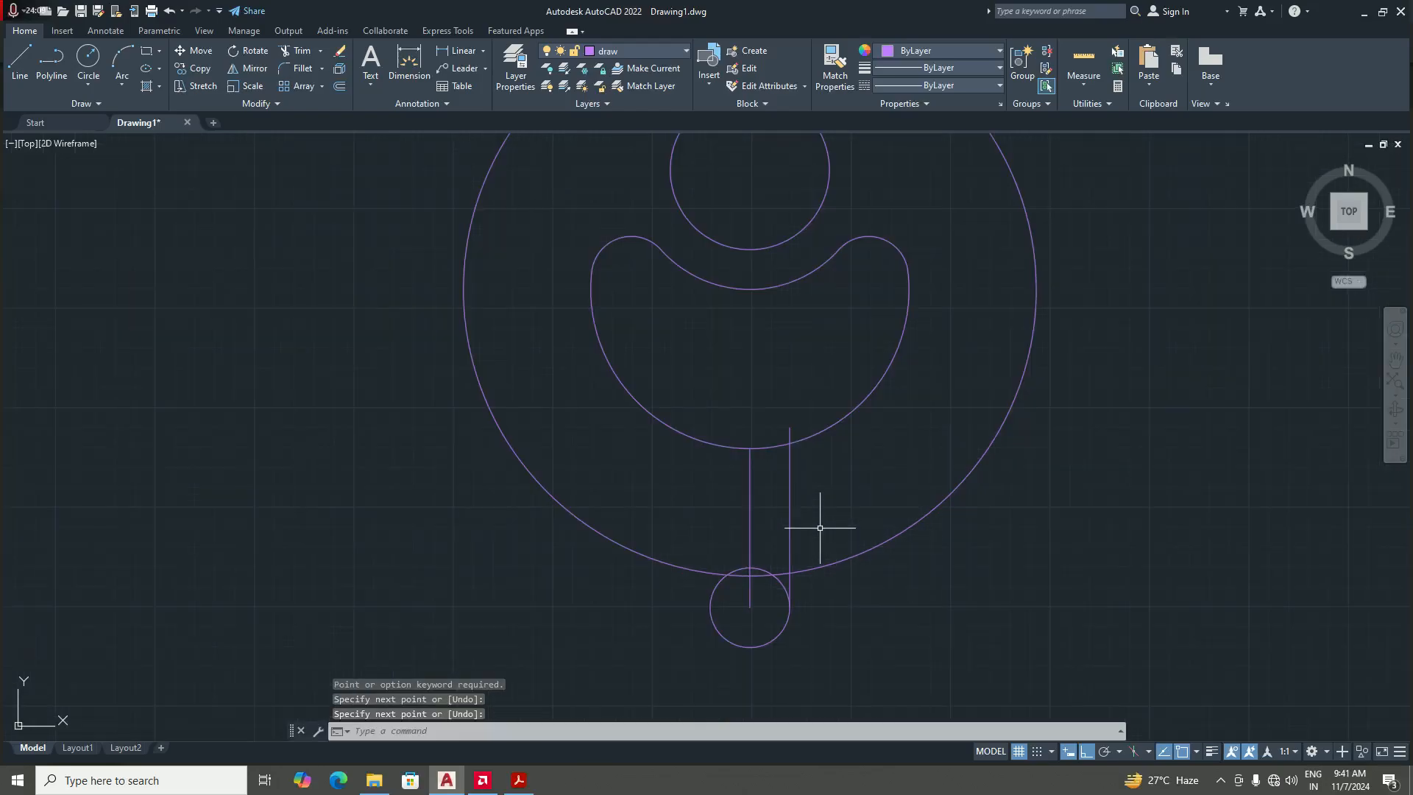
- Copy the vertical line from the radius 5 circle's right quadrant to its left quadrant
{"action": "type", "text": "c"}
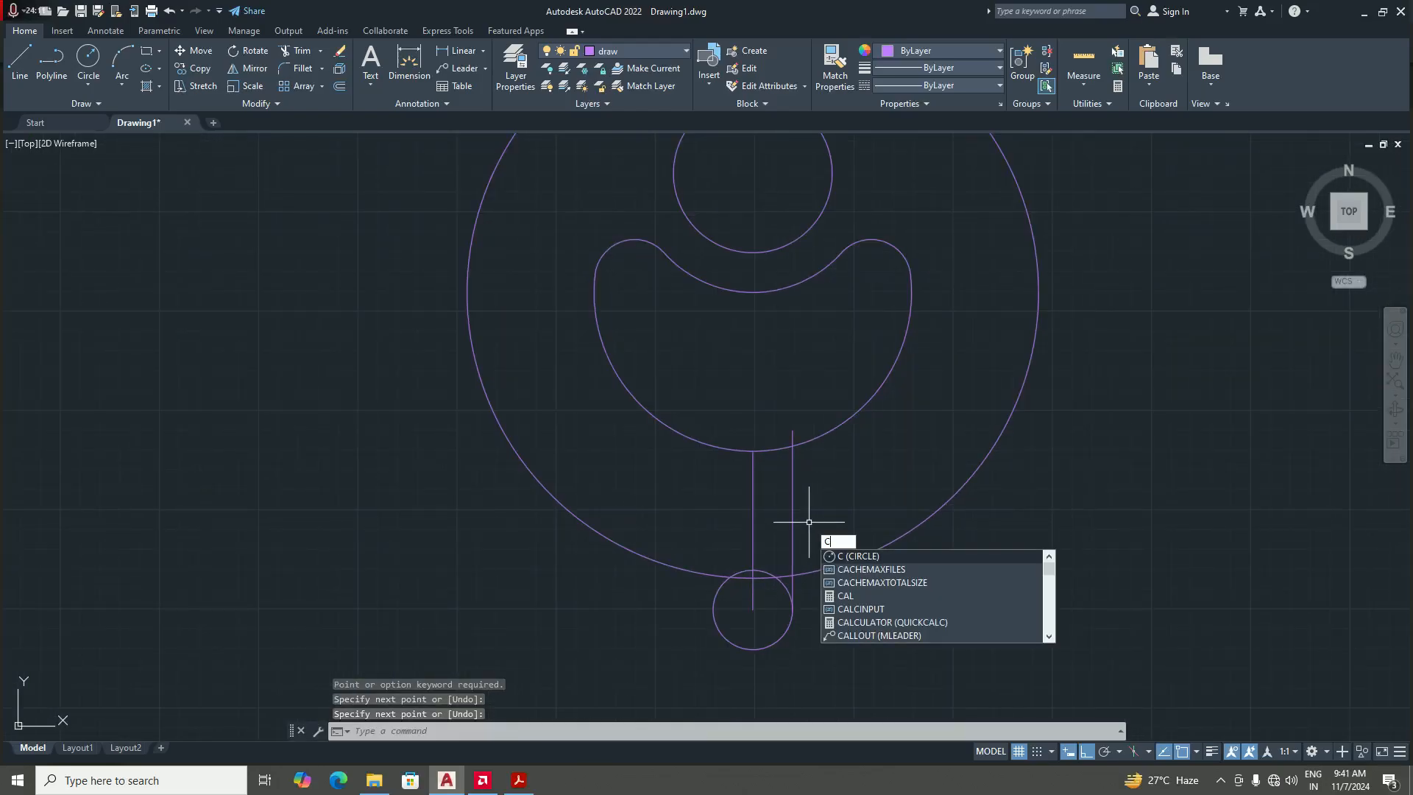
{"action": "type", "text": "o"}
{"action": "key", "text": "Return"}
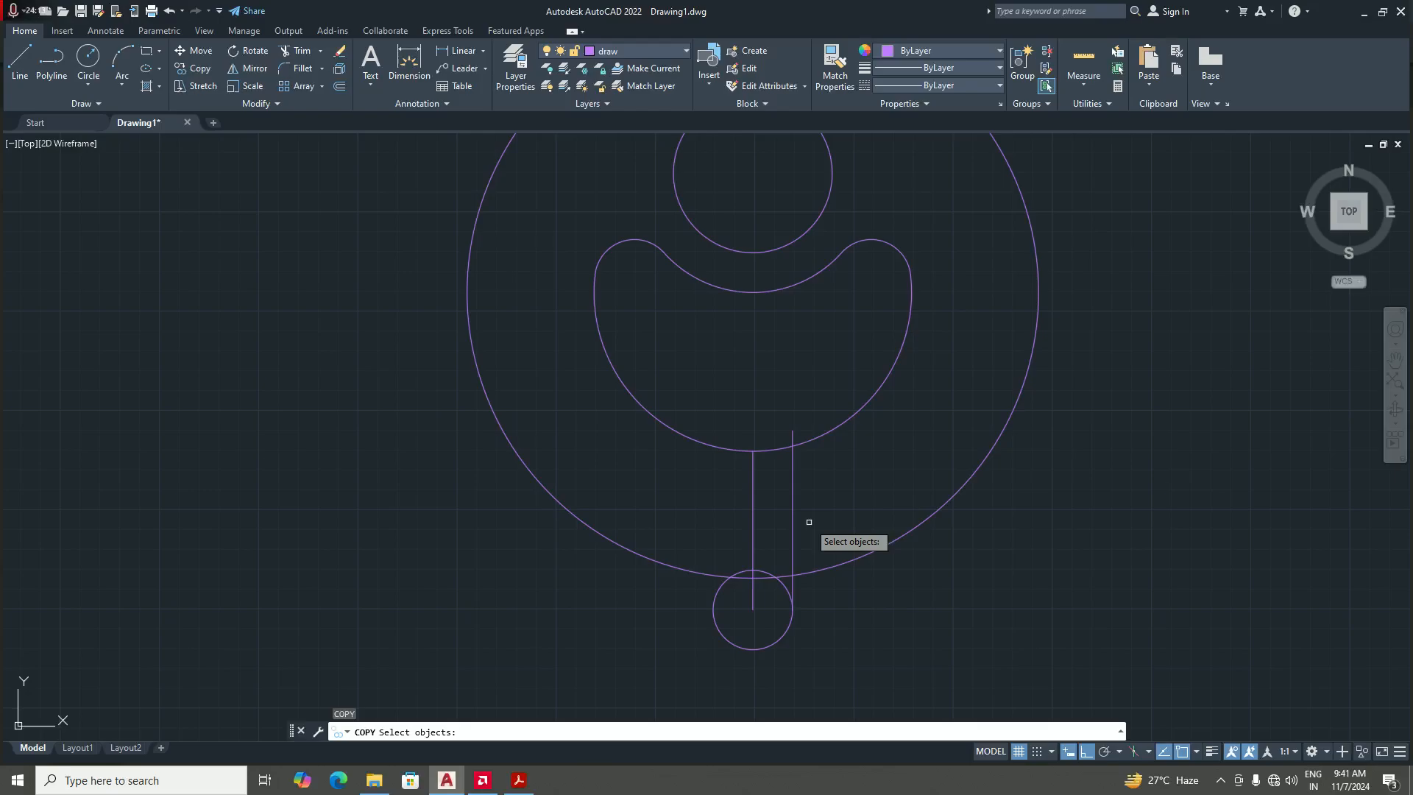
{"action": "left_click", "coordinate": [795, 532]}
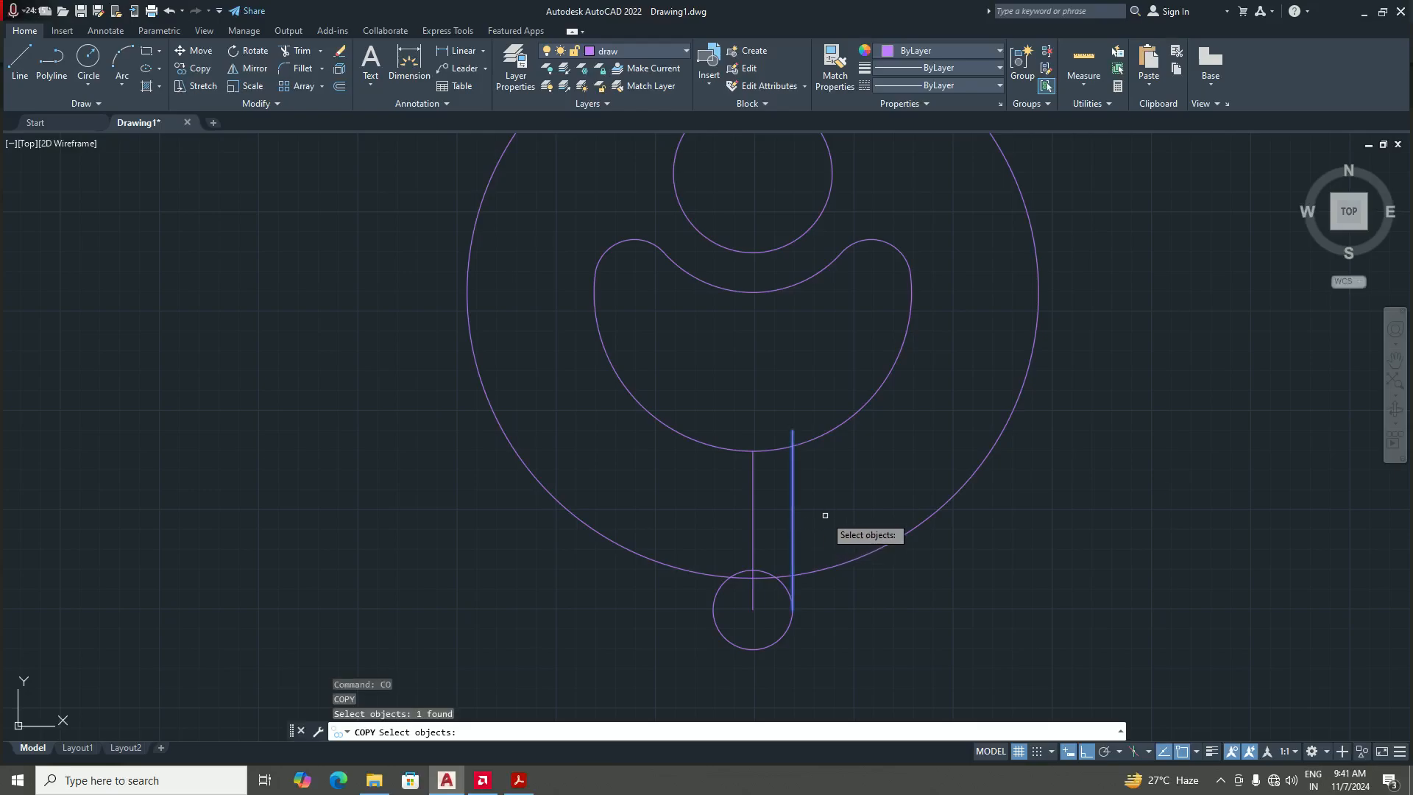
{"action": "key", "text": "Return"}
{"action": "scroll", "coordinate": [790, 621], "scroll_direction": "up", "scroll_amount": 2}
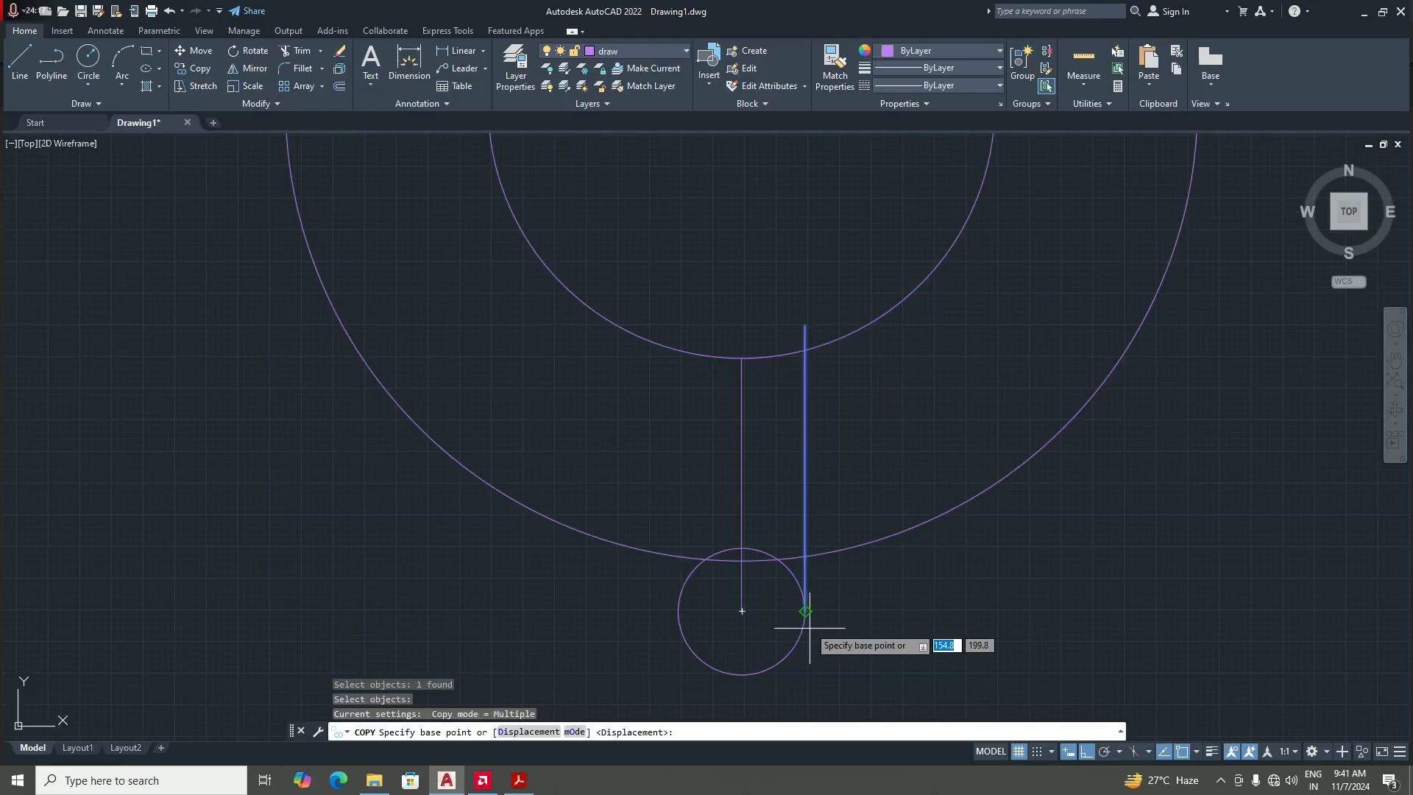
{"action": "left_click", "coordinate": [805, 611]}
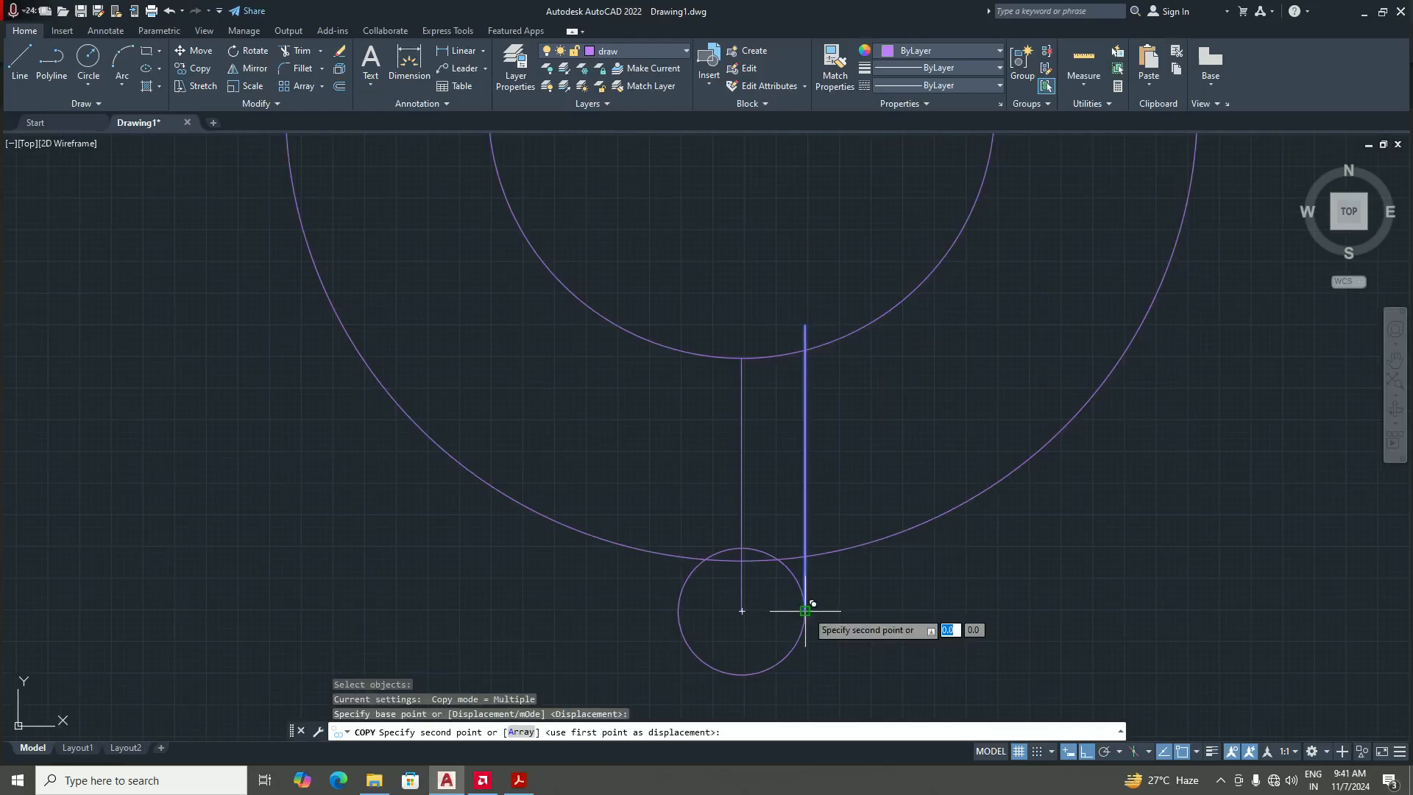
{"action": "left_click", "coordinate": [678, 611]}
{"action": "key", "text": "Return"}
- Trim both vertical side lines' overhangs inside the crescent-shaped opening and the piece of the radius 20 arc between them
{"action": "scroll", "coordinate": [762, 566], "scroll_direction": "down", "scroll_amount": 3}
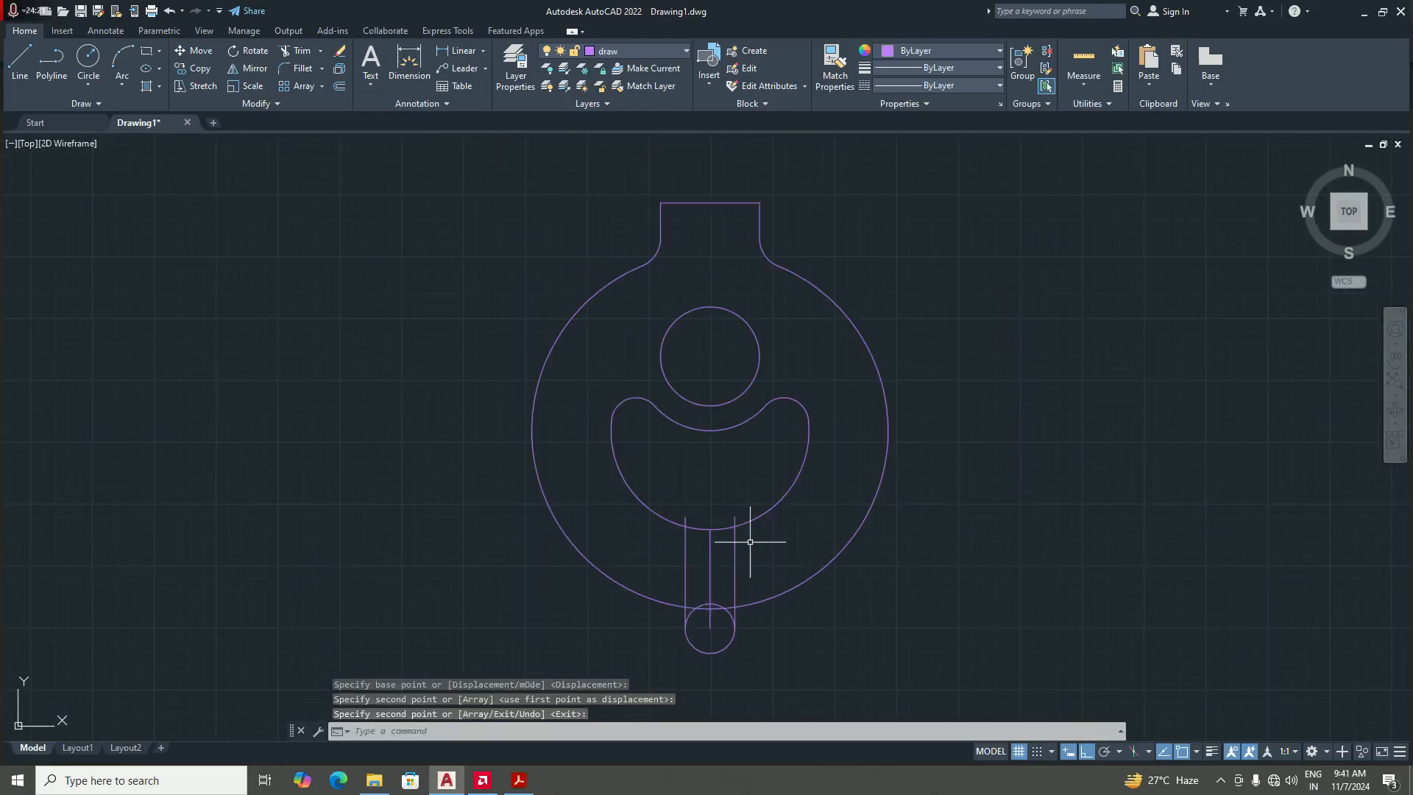
{"action": "type", "text": "TR"}
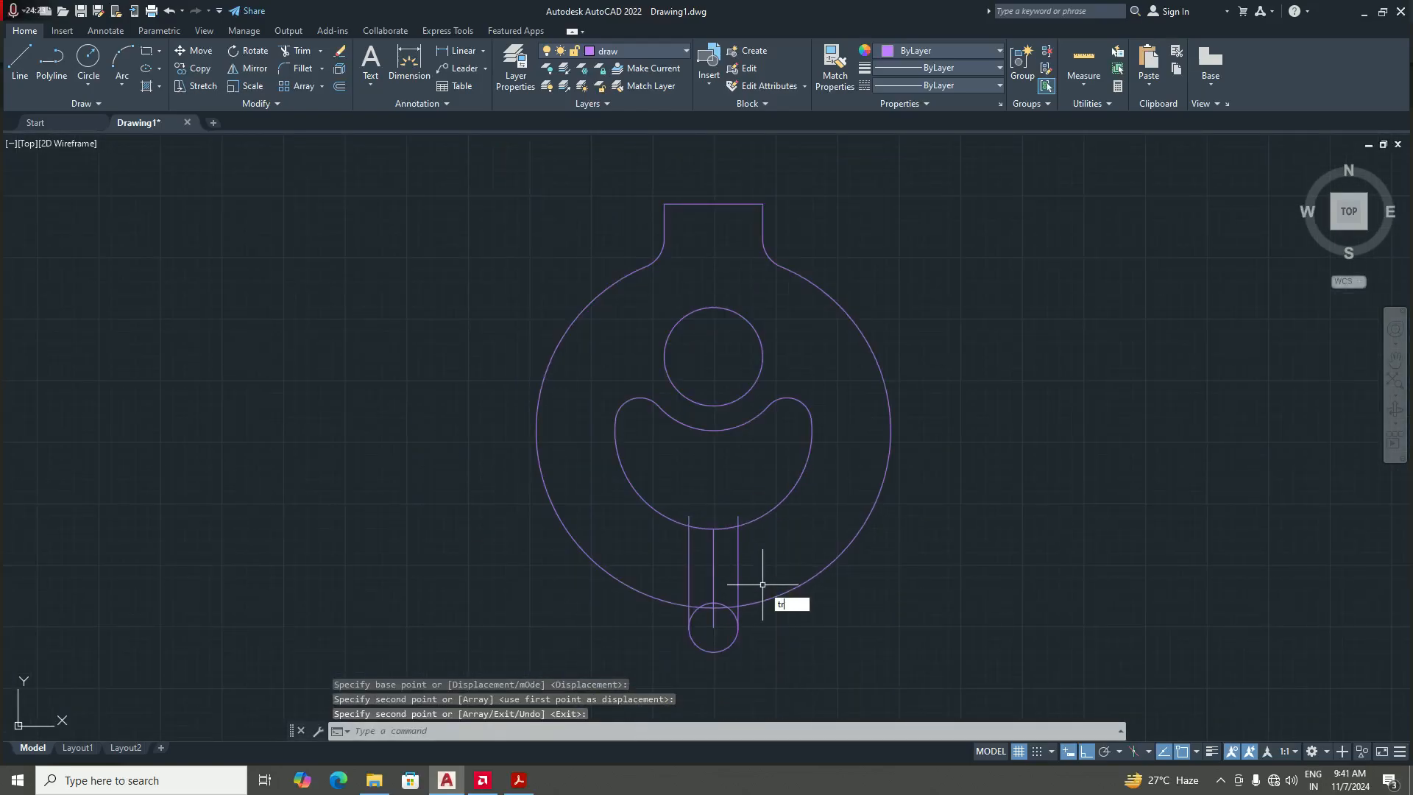
{"action": "key", "text": "Return"}
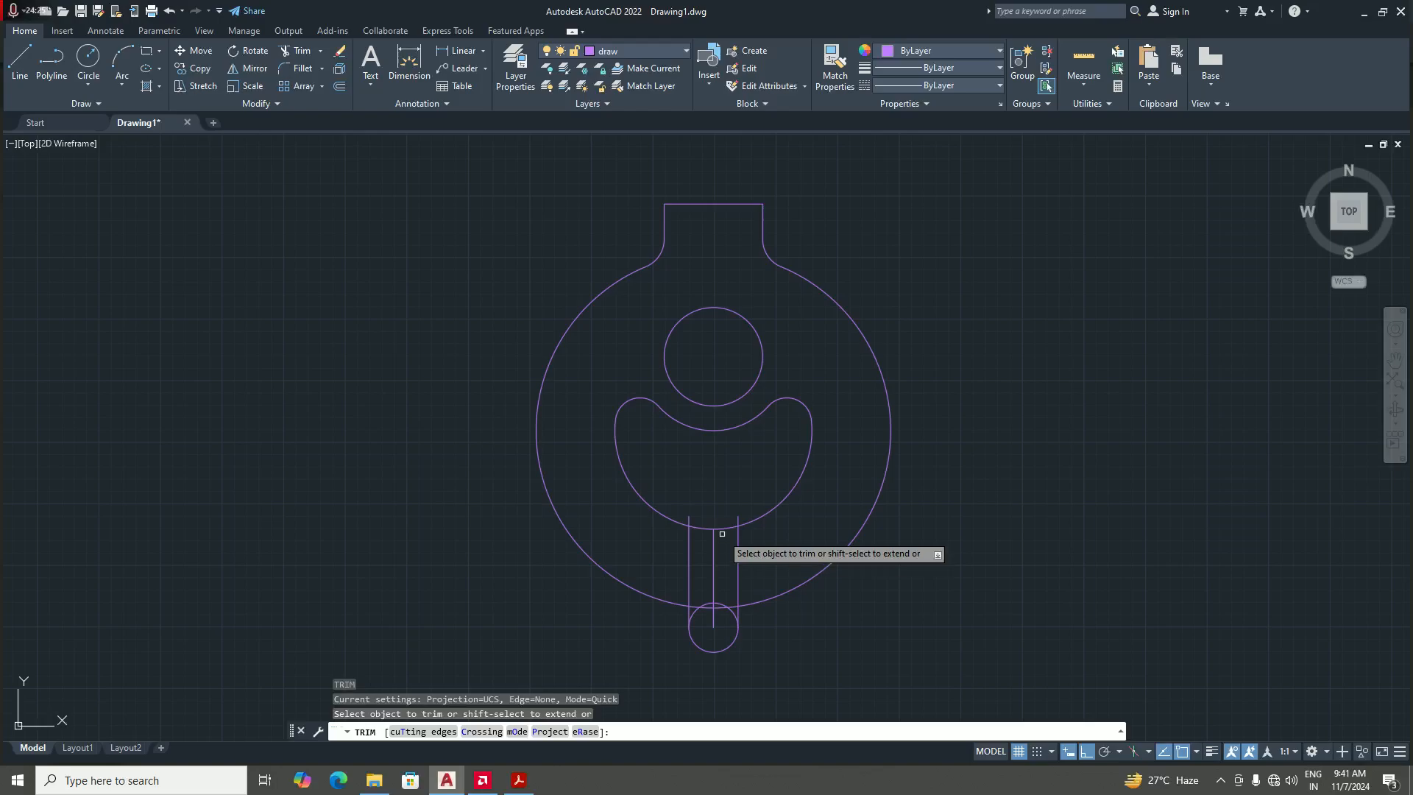
{"action": "scroll", "coordinate": [699, 529], "scroll_direction": "up", "scroll_amount": 3}
{"action": "left_click", "coordinate": [669, 509]}
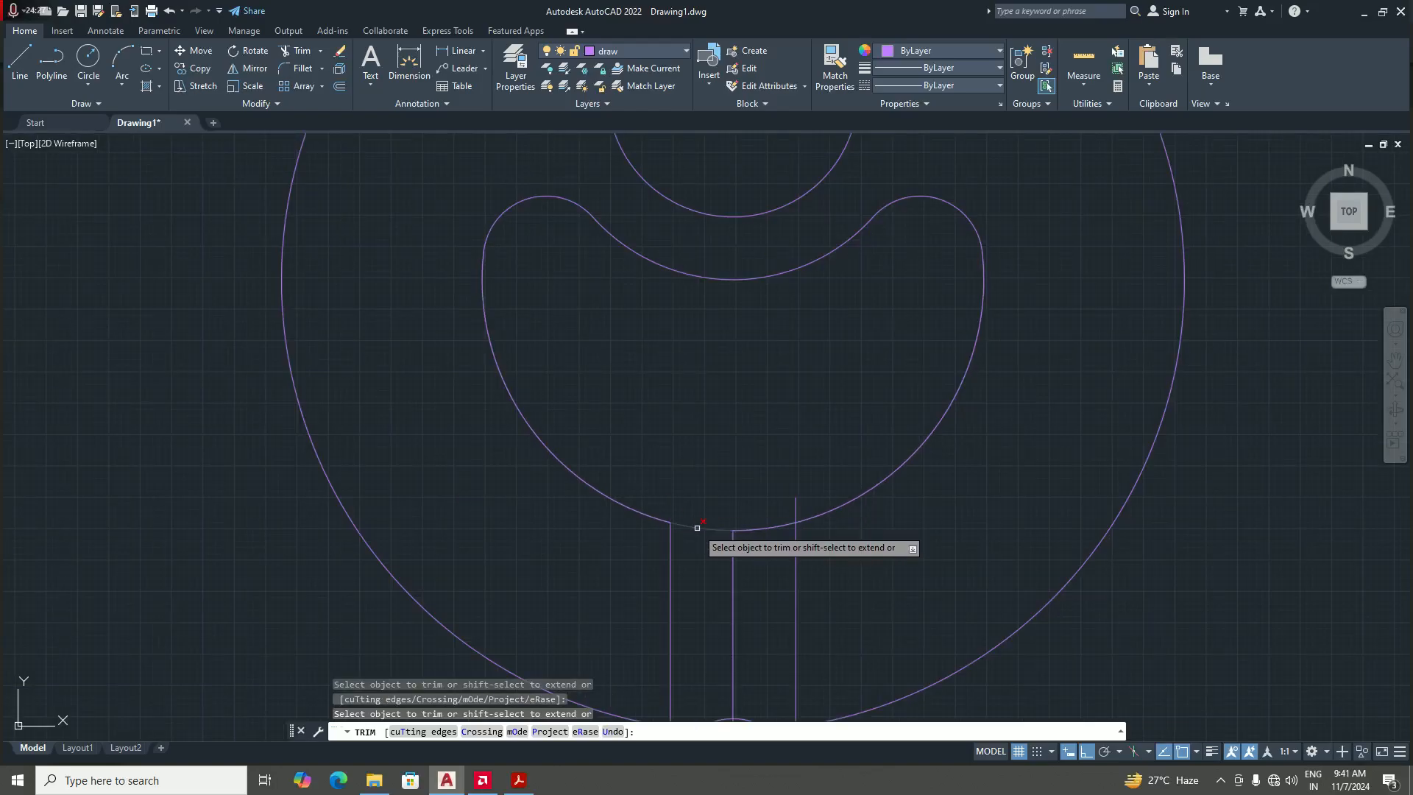
{"action": "scroll", "coordinate": [697, 530], "scroll_direction": "down", "scroll_amount": 4}
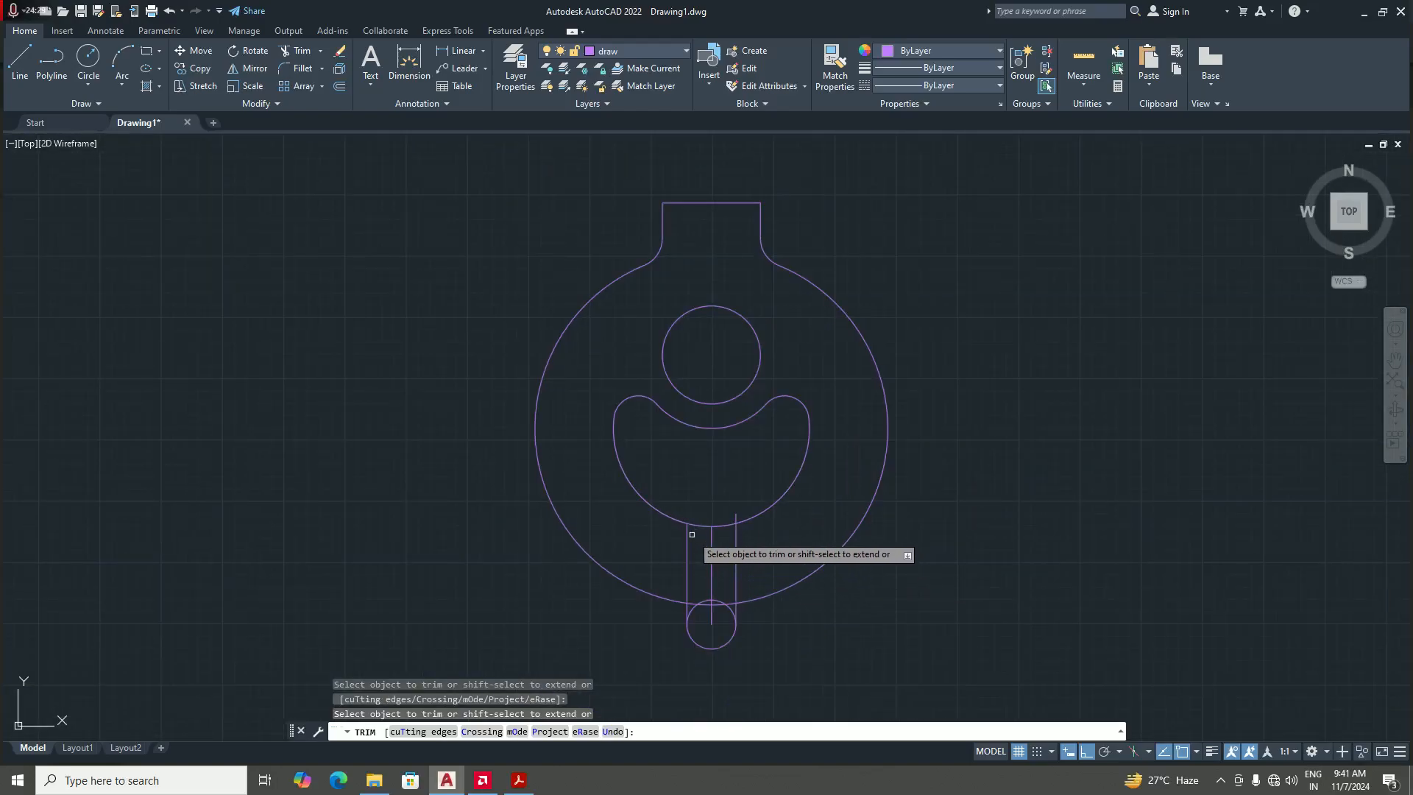
{"action": "scroll", "coordinate": [714, 629], "scroll_direction": "up", "scroll_amount": 2}
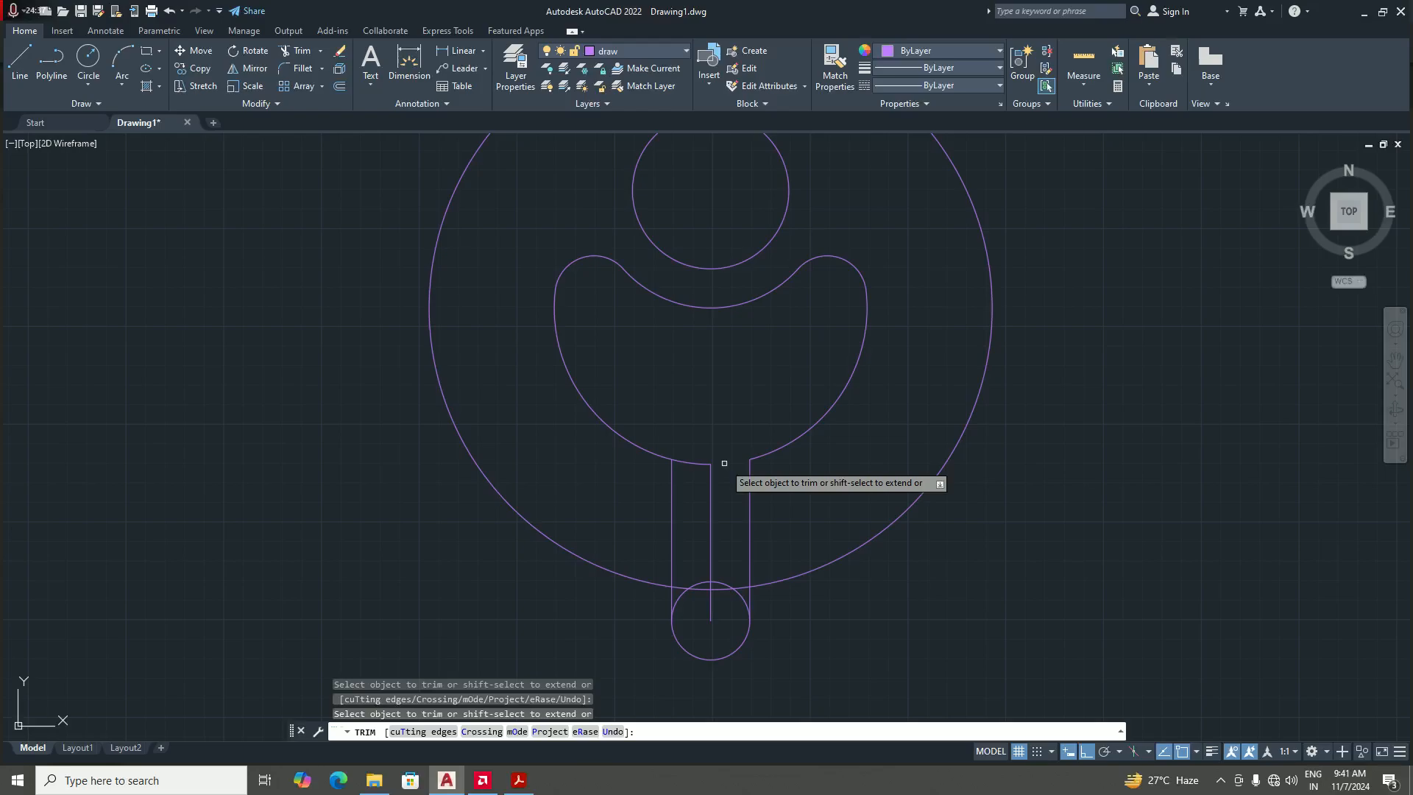
{"action": "left_click", "coordinate": [693, 462]}
- Trim away the vertical center line between the radius 20 arc and the center of the radius 5 circle
{"action": "left_click", "coordinate": [710, 489]}
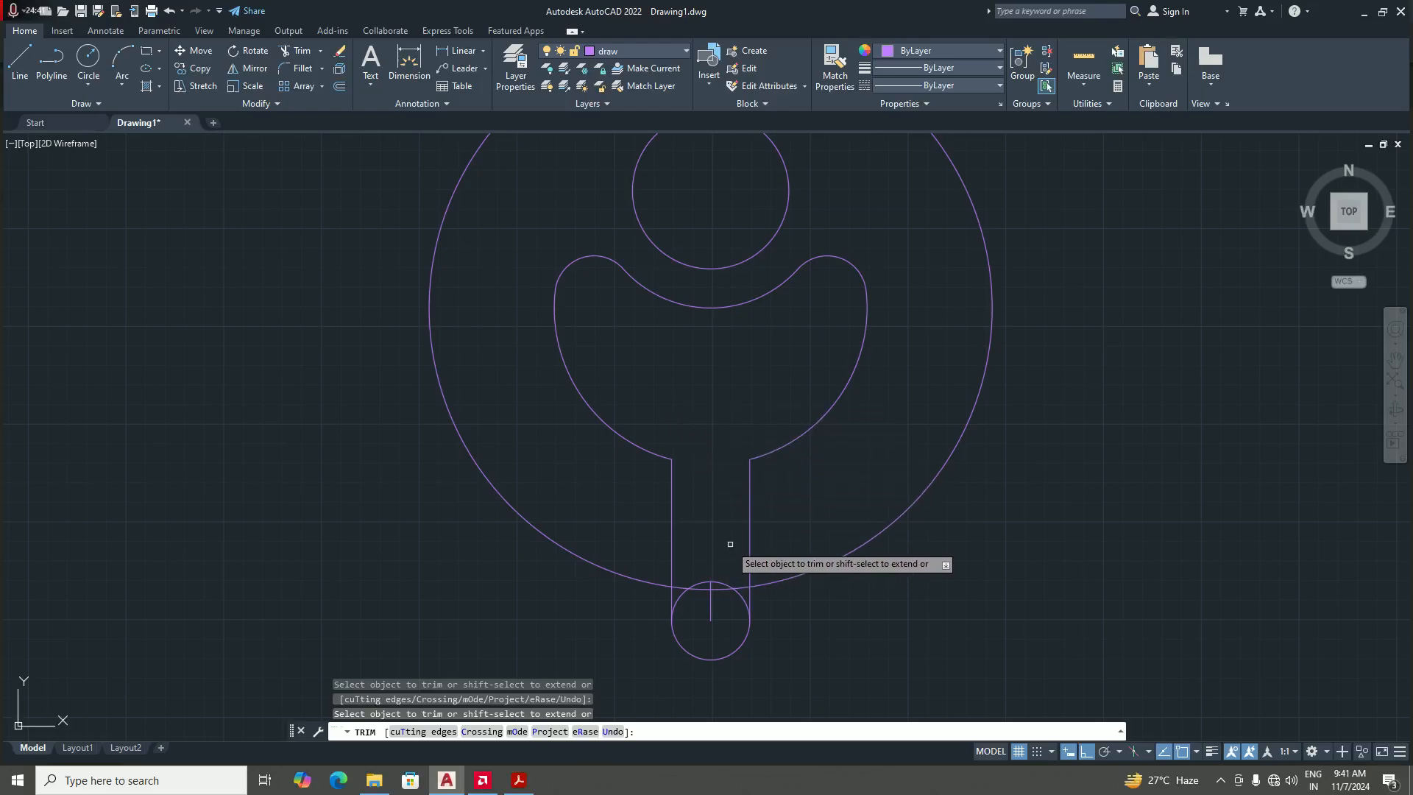
{"action": "scroll", "coordinate": [697, 629], "scroll_direction": "up", "scroll_amount": 4}
{"action": "left_click", "coordinate": [729, 581]}
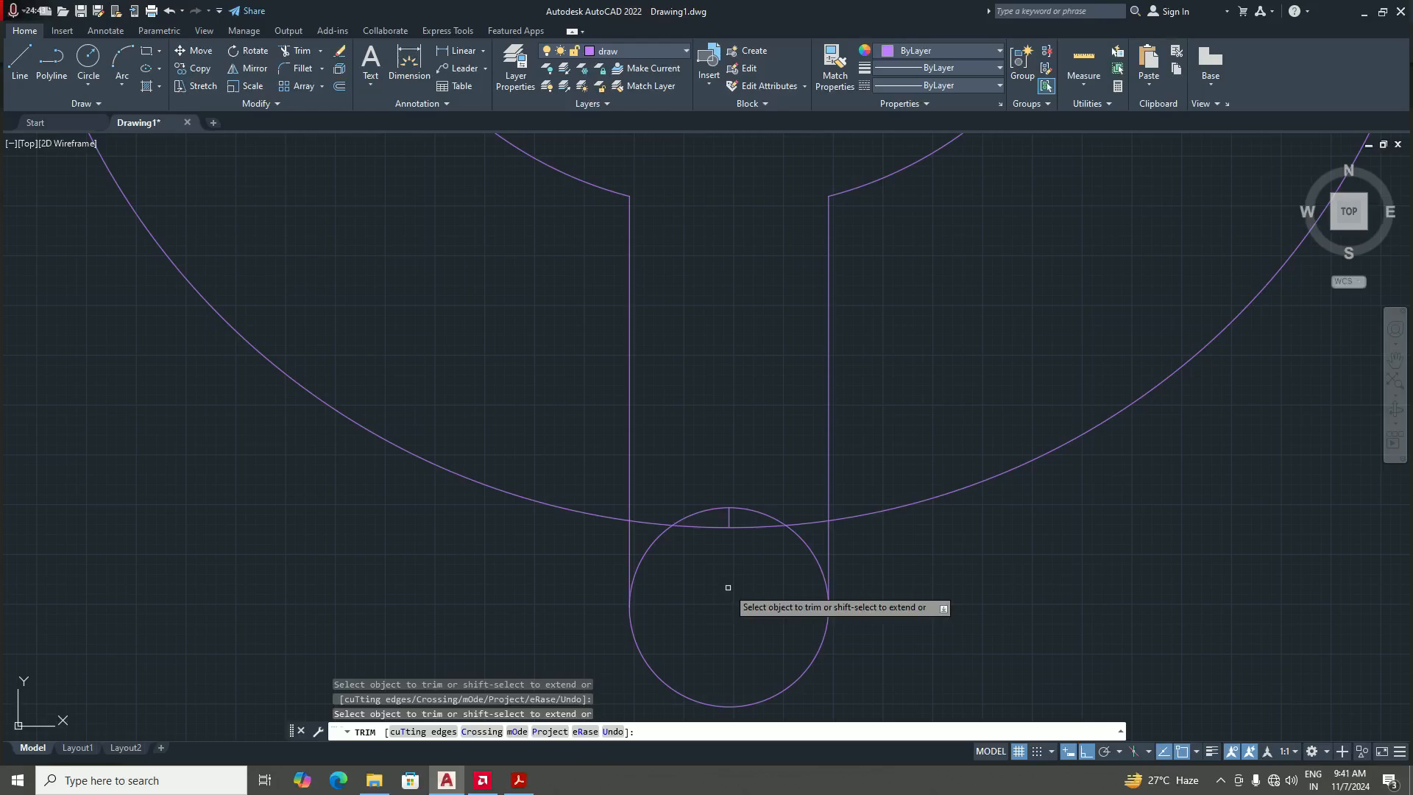
- Trim the short centre line, the small circle's upper arc and the large circle's arc inside the slot, leaving a clean rounded slot end
{"action": "left_click", "coordinate": [731, 517]}
{"action": "left_click", "coordinate": [719, 508]}
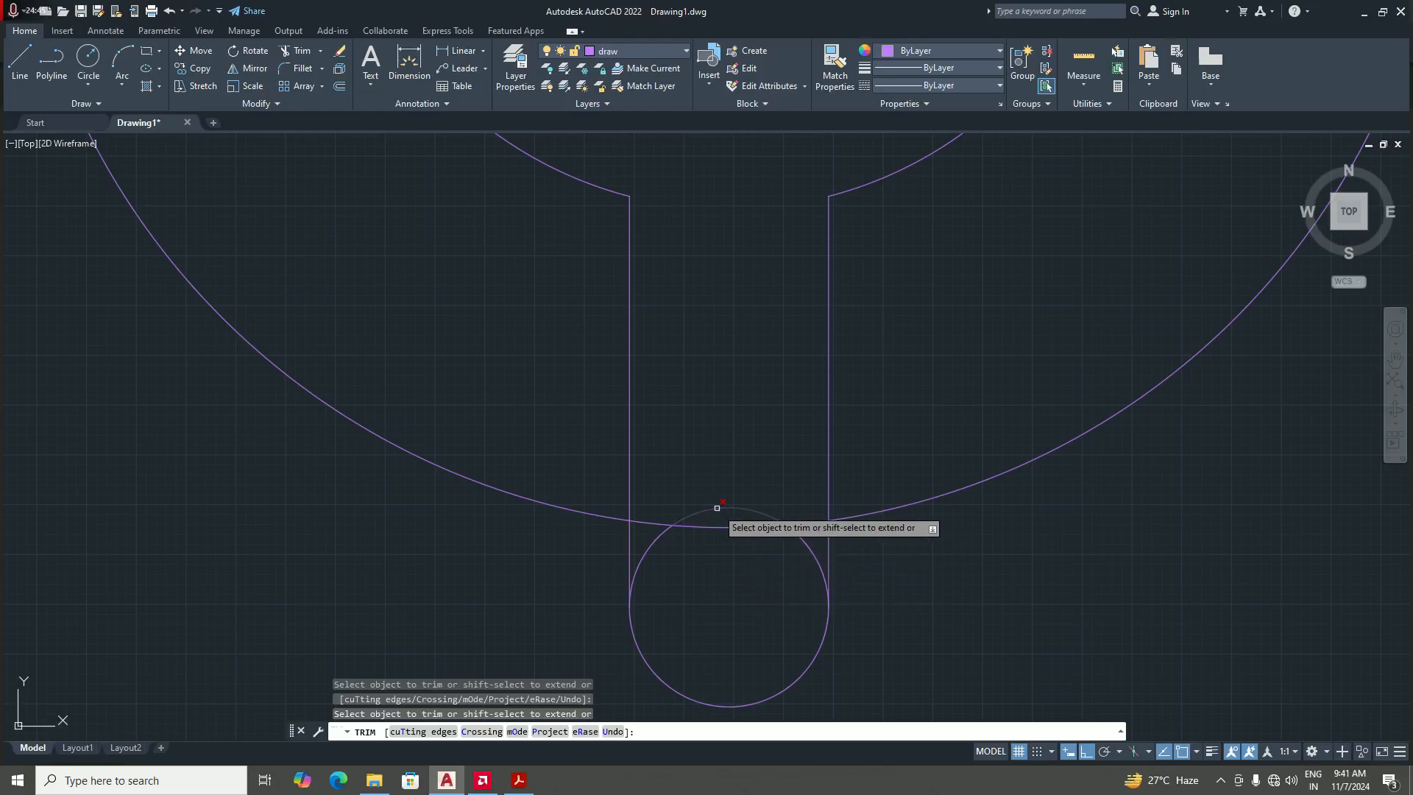
{"action": "left_click", "coordinate": [697, 524]}
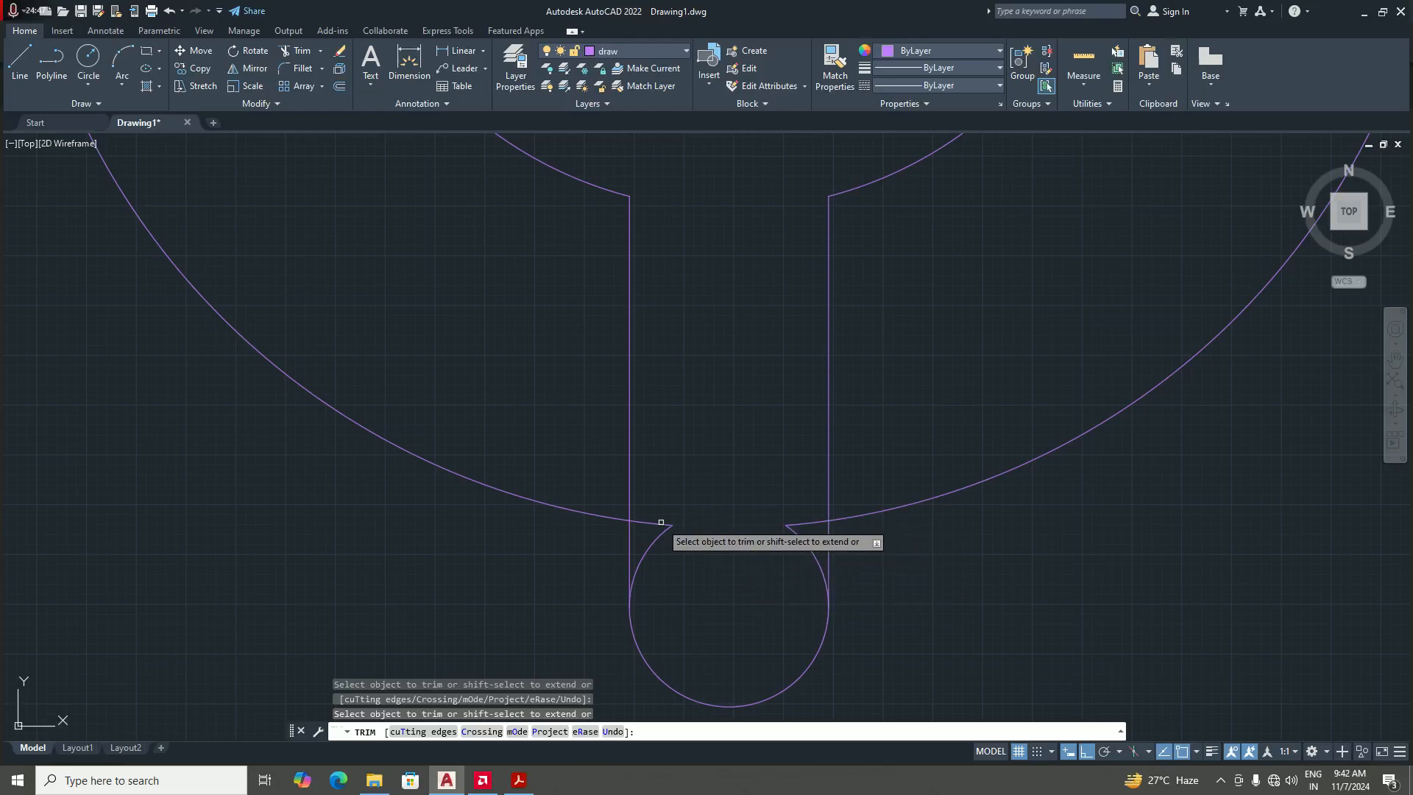
{"action": "left_click", "coordinate": [662, 521]}
{"action": "left_click", "coordinate": [657, 532]}
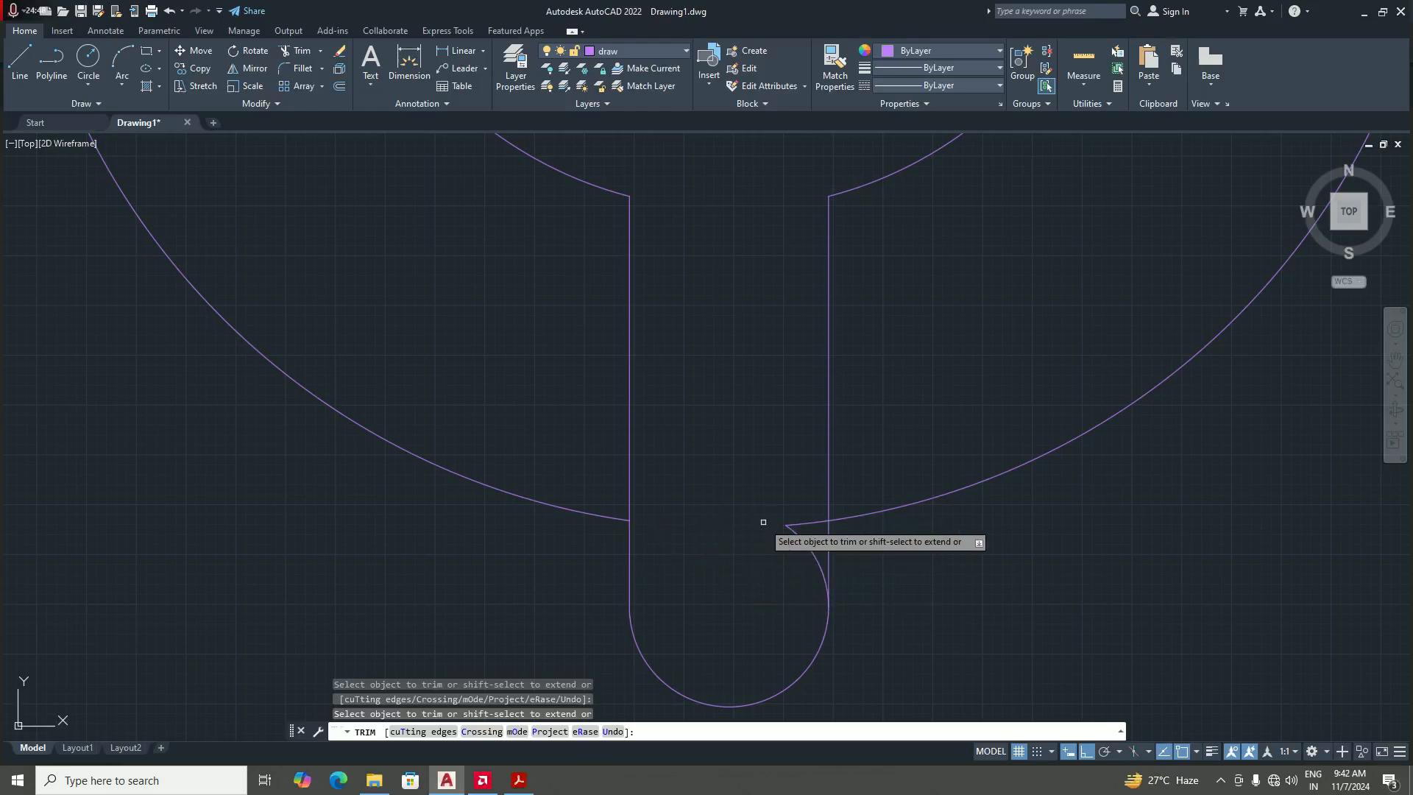
{"action": "left_click", "coordinate": [809, 523]}
{"action": "left_click", "coordinate": [797, 538]}
{"action": "scroll", "coordinate": [796, 538], "scroll_direction": "down", "scroll_amount": 4}
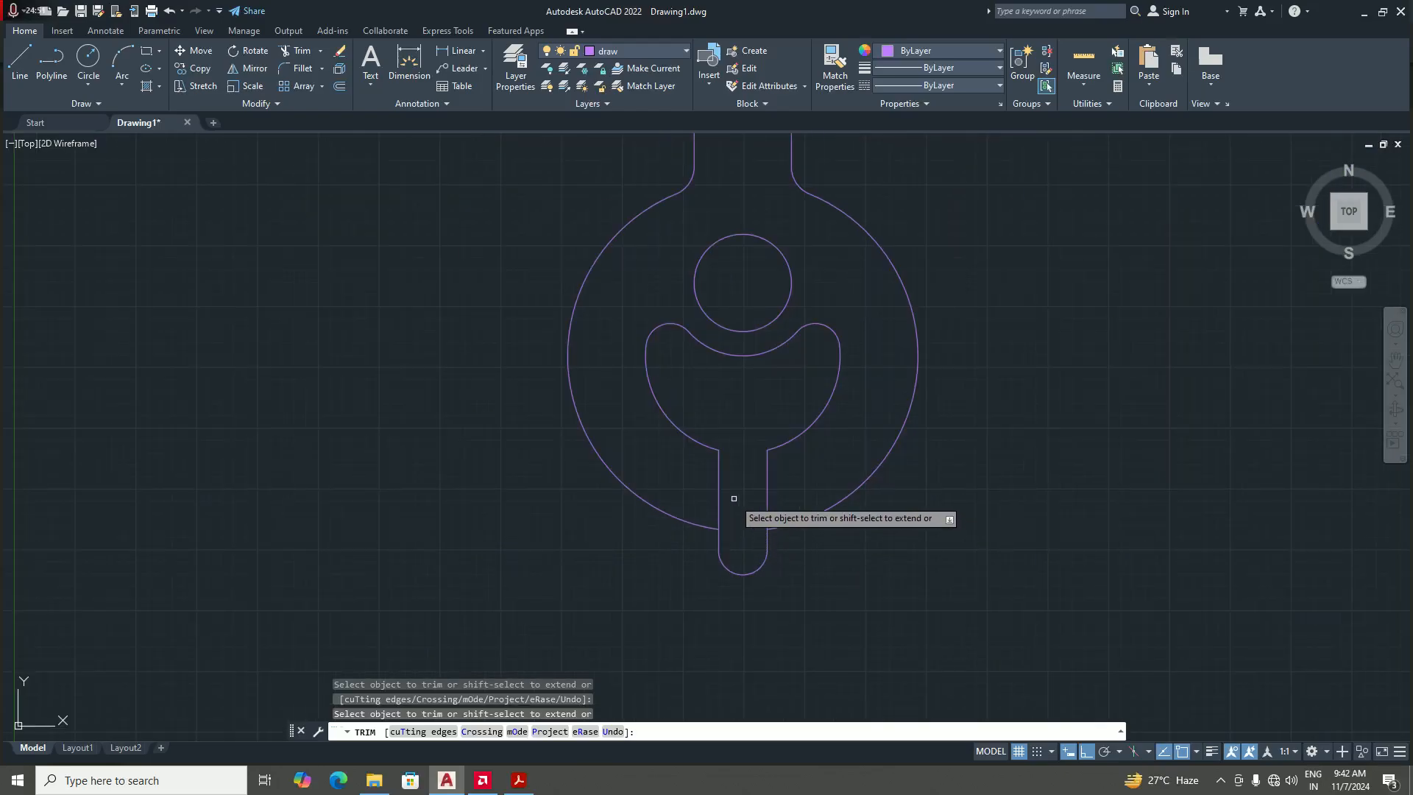
{"action": "key", "text": "Return"}
{"action": "scroll", "coordinate": [766, 473], "scroll_direction": "down", "scroll_amount": 2}
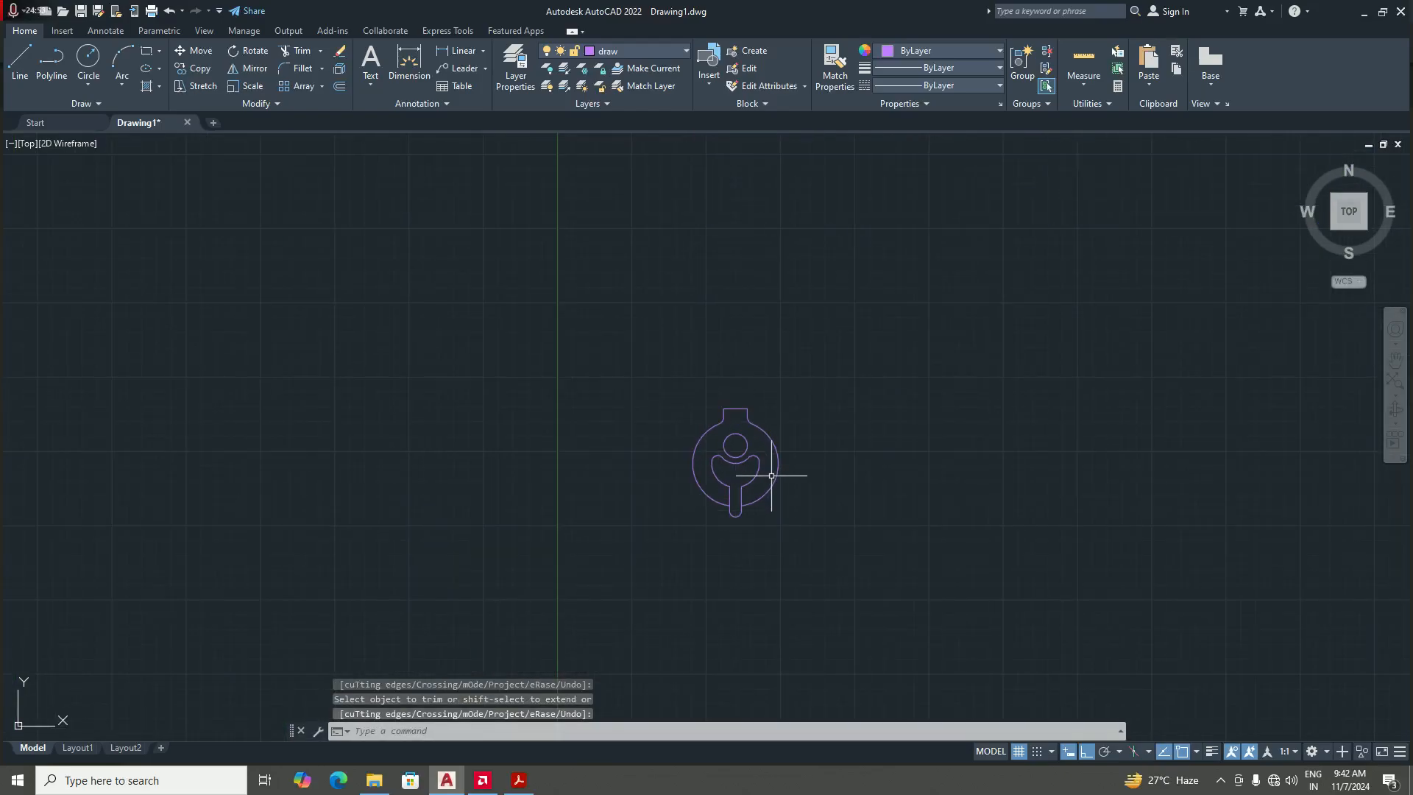
{"action": "scroll", "coordinate": [804, 634], "scroll_direction": "up", "scroll_amount": 1}
- Switch to the assignment PDF in Acrobat, examine the dimensions around the lower hole, and return to AutoCAD
{"action": "left_click", "coordinate": [519, 780]}
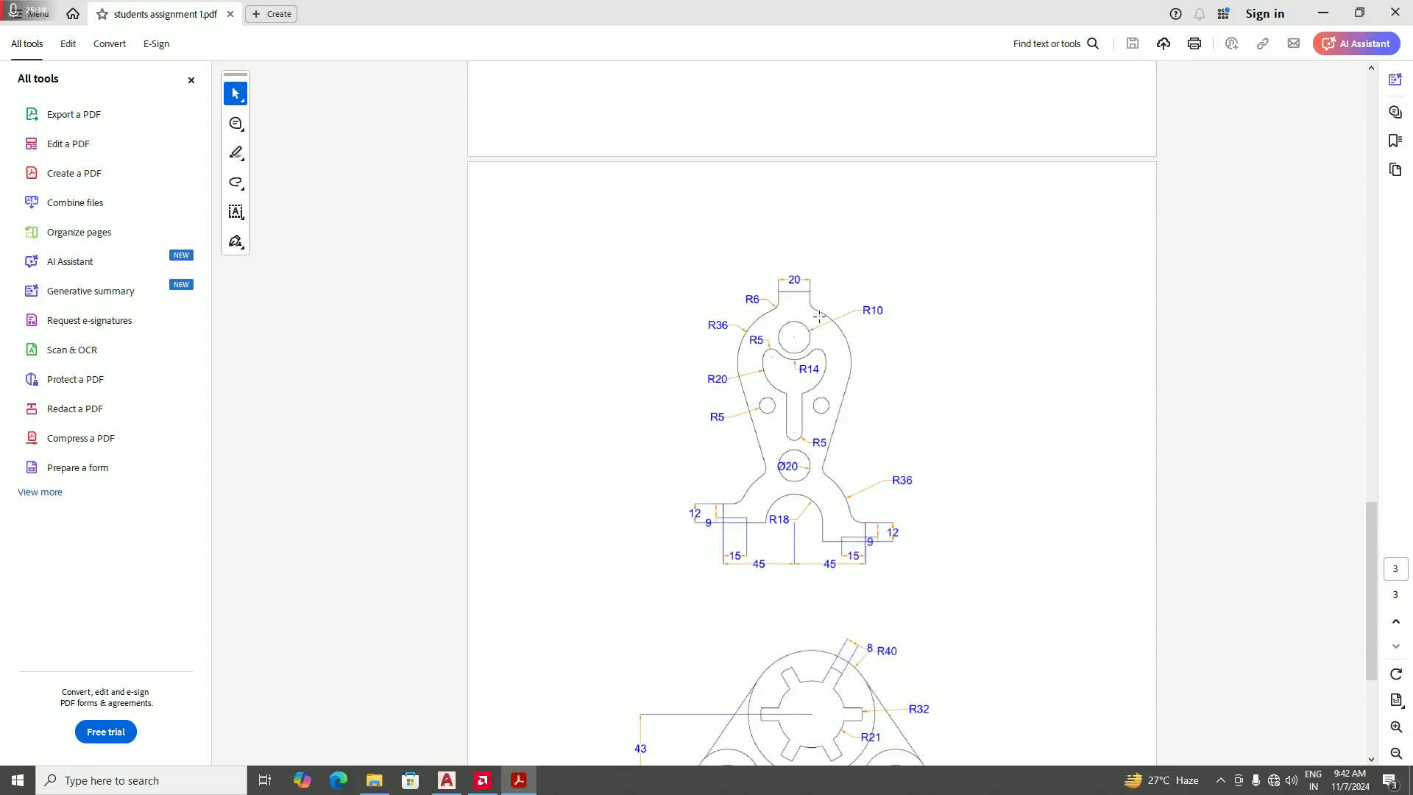
{"action": "scroll", "coordinate": [788, 456], "scroll_direction": "down", "scroll_amount": 2}
{"action": "scroll", "coordinate": [801, 445], "scroll_direction": "up", "scroll_amount": 3}
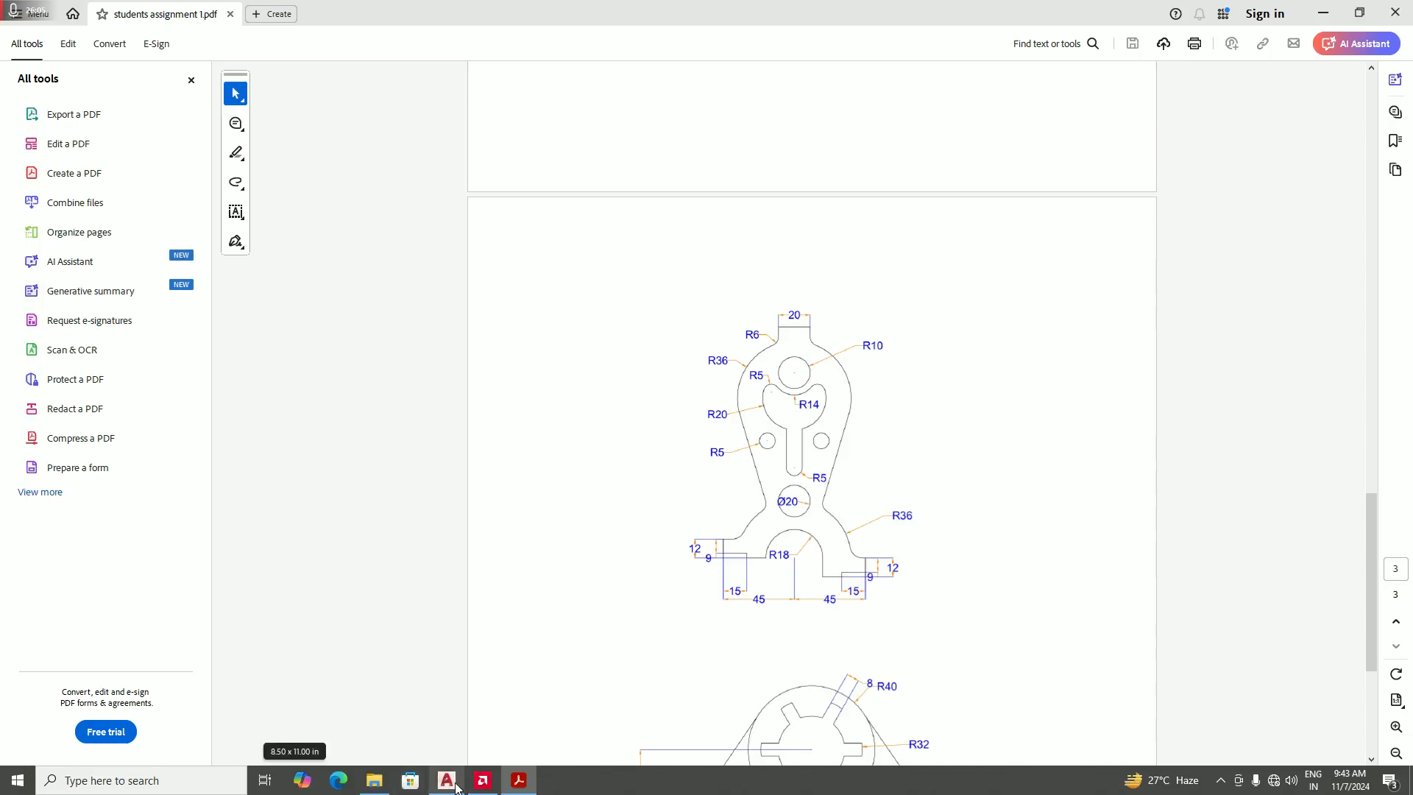
{"action": "mouse_move", "coordinate": [451, 787]}
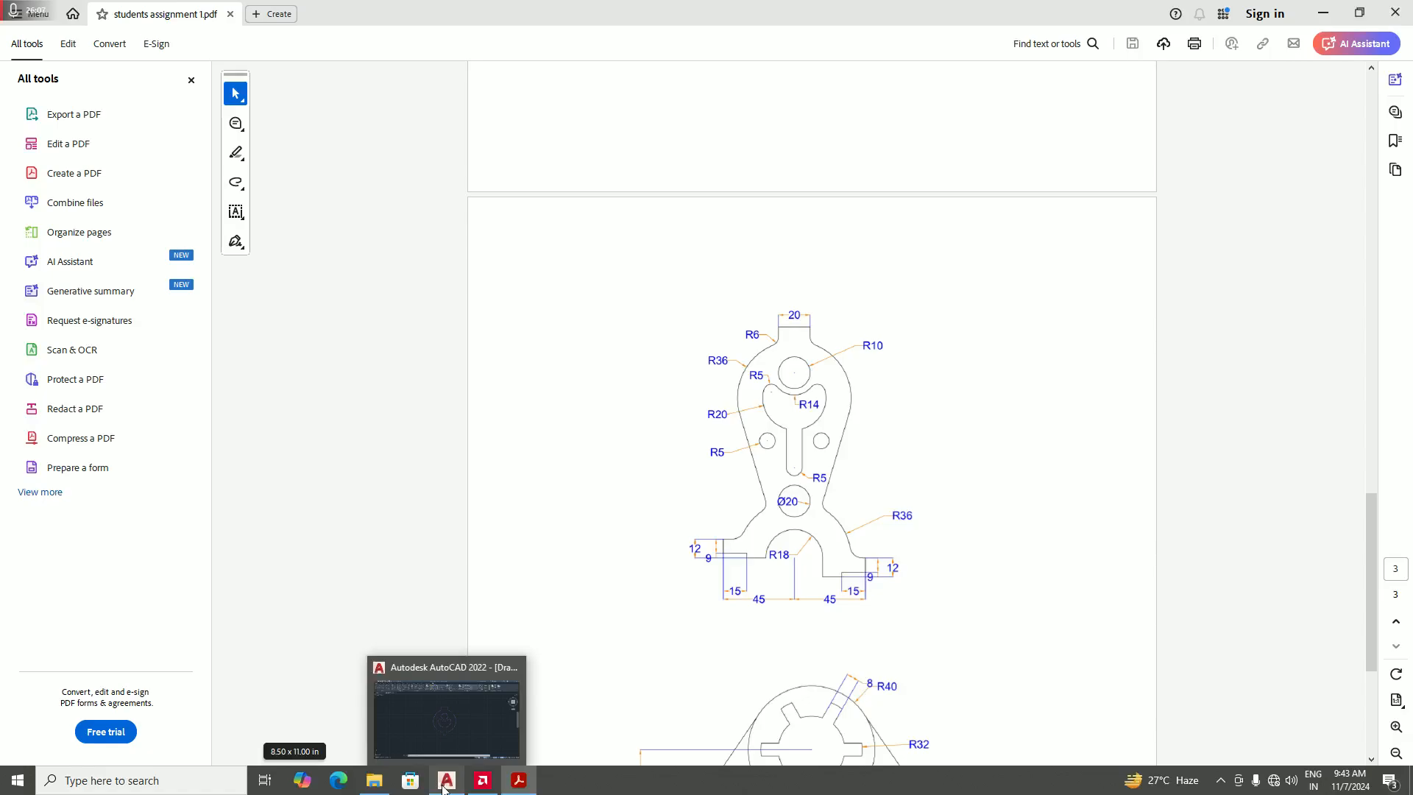
{"action": "left_click", "coordinate": [444, 786]}
{"action": "scroll", "coordinate": [668, 520], "scroll_direction": "down", "scroll_amount": 2}
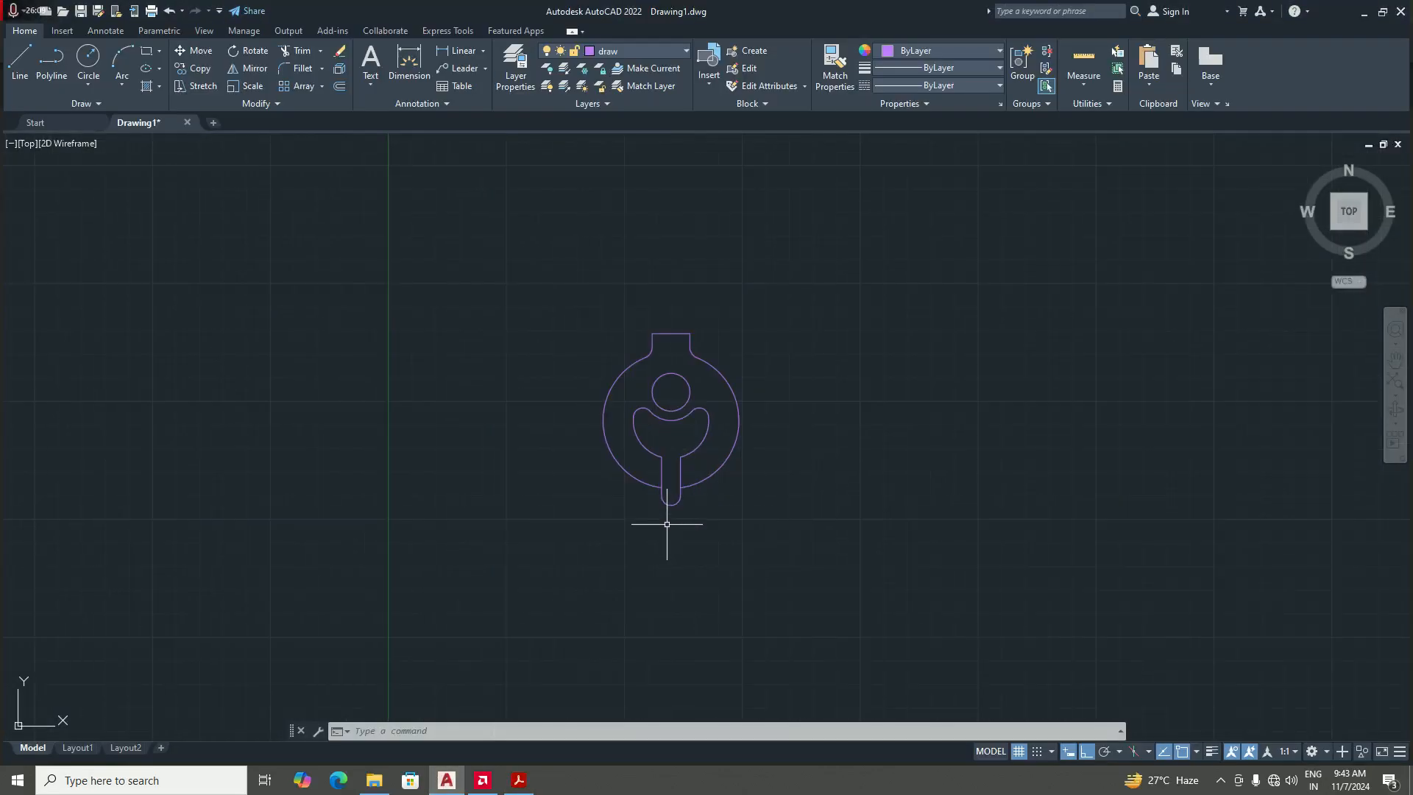
{"action": "scroll", "coordinate": [667, 524], "scroll_direction": "up", "scroll_amount": 3}
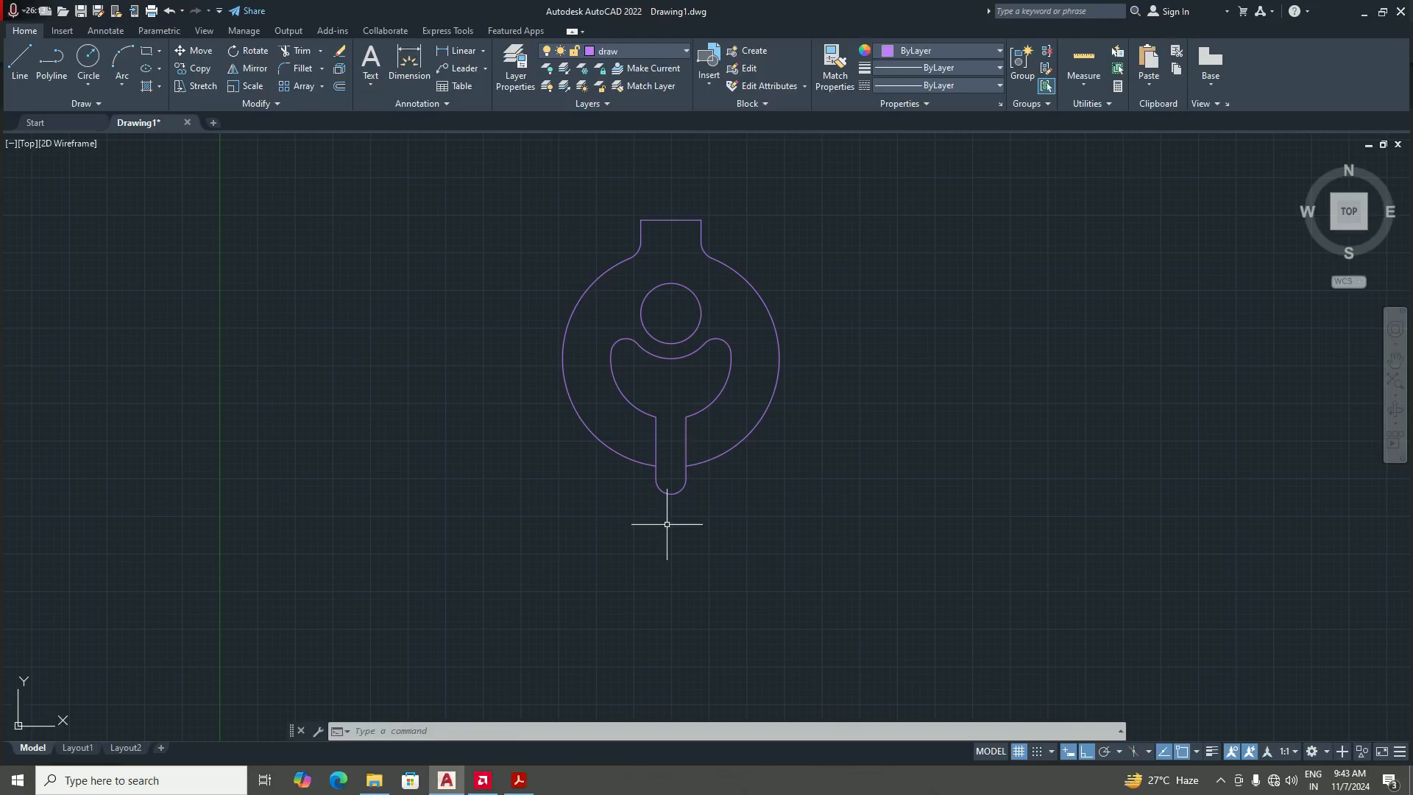
- Draw a circle of radius 10 centred 17 units directly below the midpoint of the slot's rounded end
{"action": "type", "text": "c"}
{"action": "key", "text": "Return"}
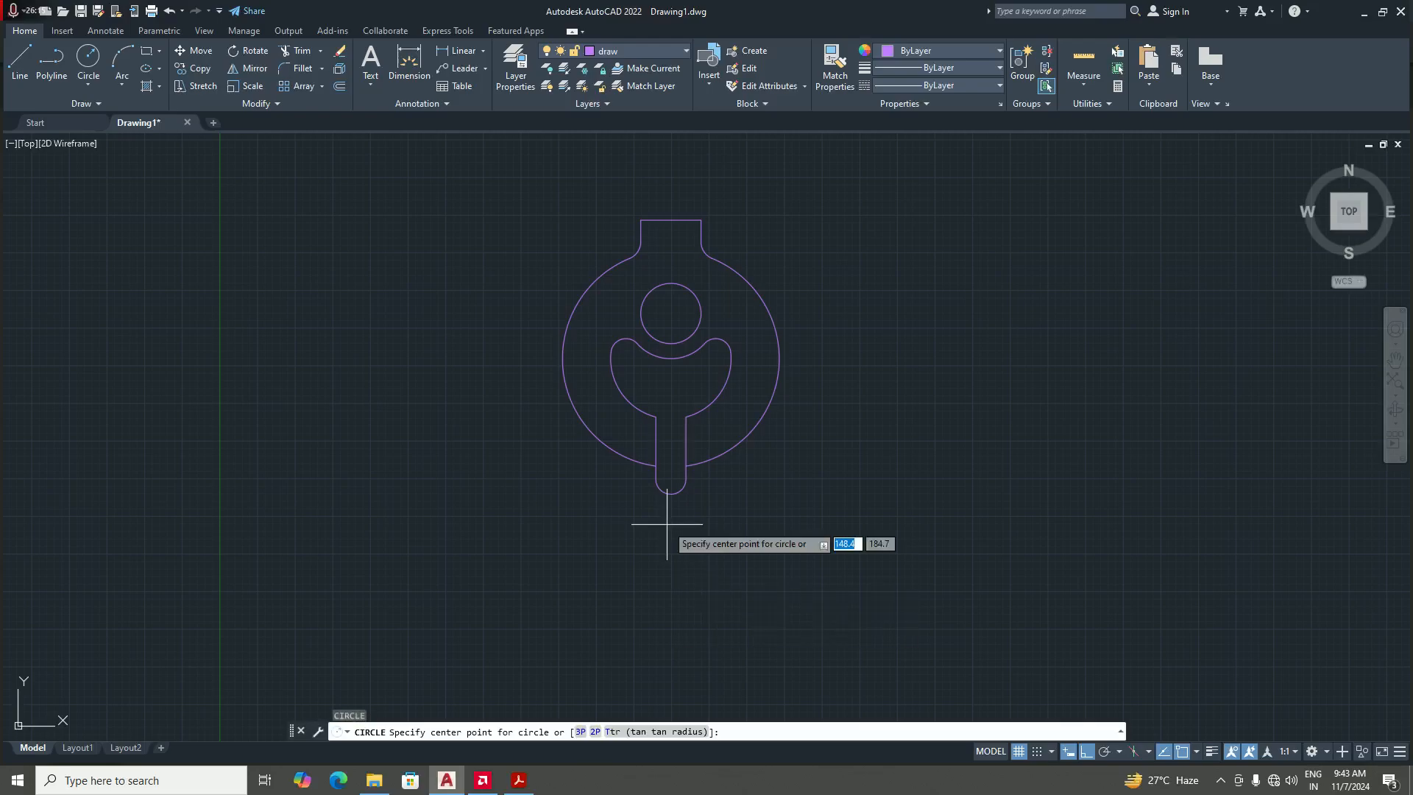
{"action": "scroll", "coordinate": [674, 511], "scroll_direction": "down", "scroll_amount": 2}
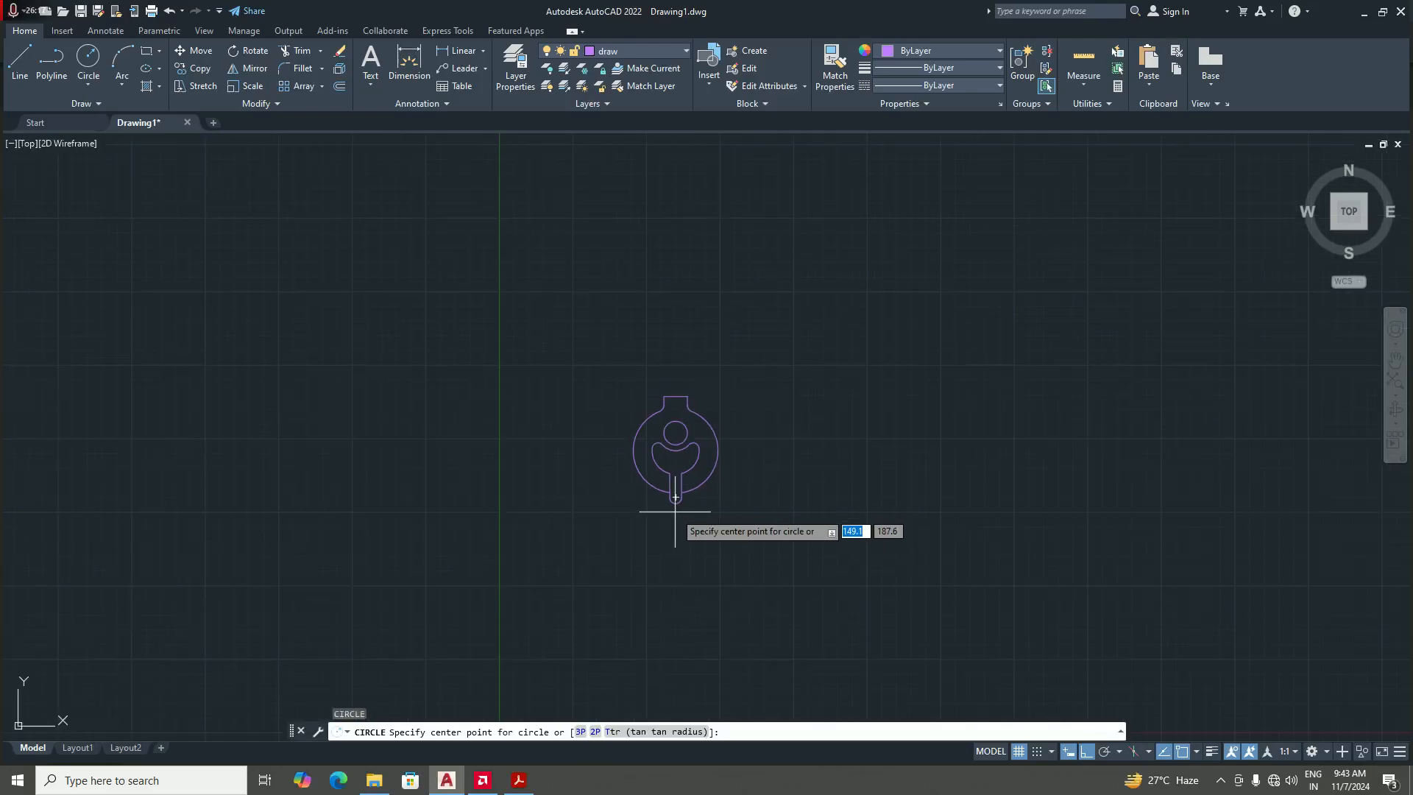
{"action": "scroll", "coordinate": [674, 510], "scroll_direction": "up", "scroll_amount": 5}
{"action": "scroll", "coordinate": [684, 443], "scroll_direction": "down", "scroll_amount": 3}
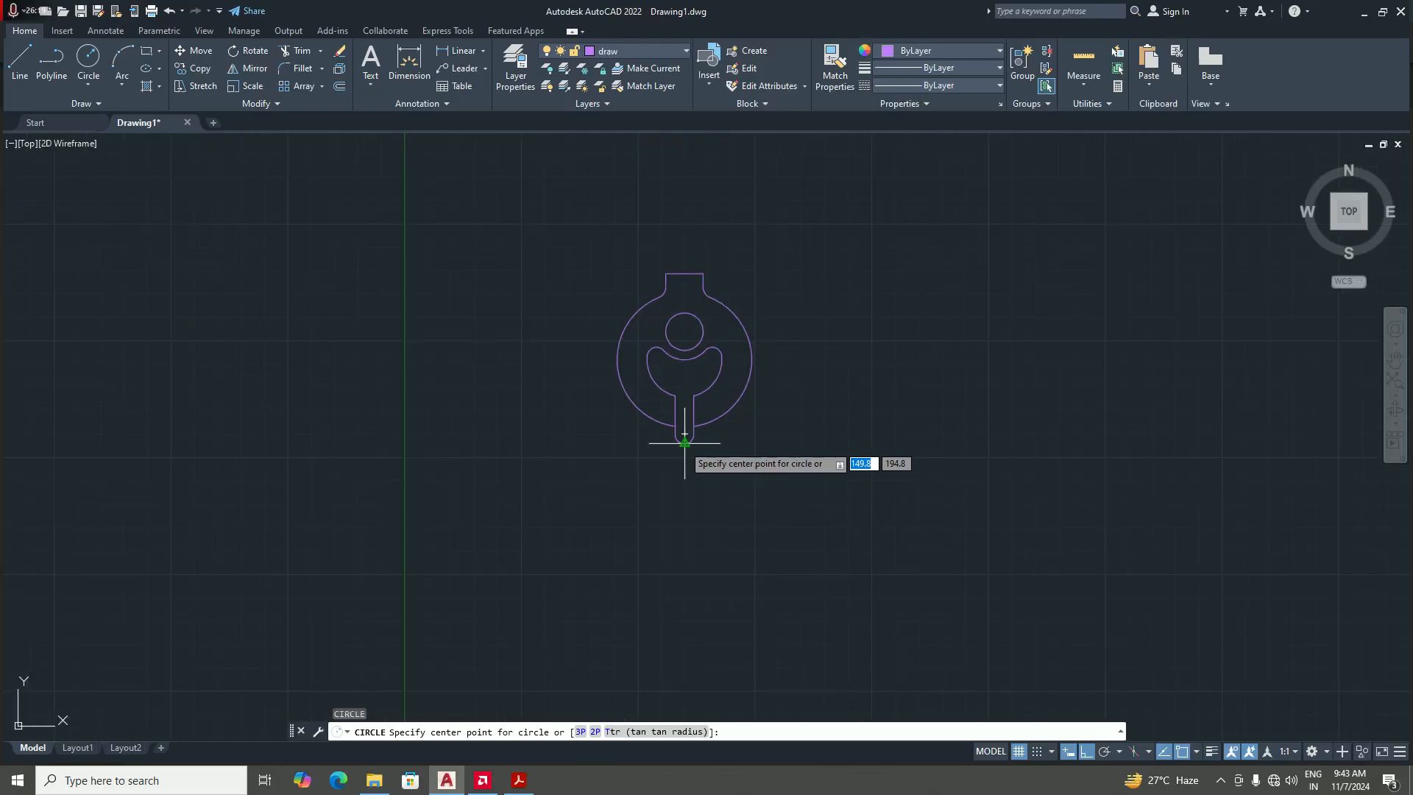
{"action": "scroll", "coordinate": [684, 443], "scroll_direction": "up", "scroll_amount": 4}
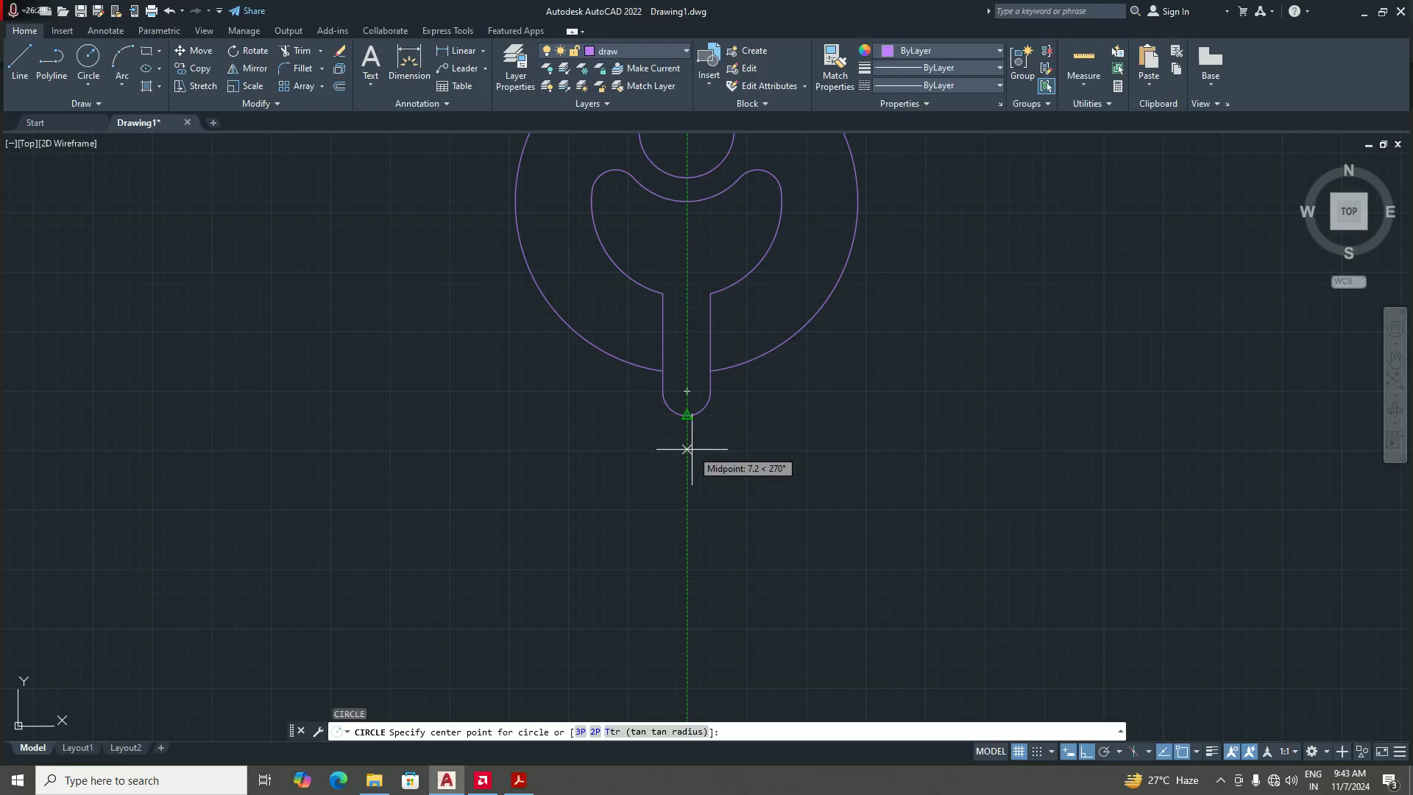
{"action": "type", "text": "17"}
{"action": "key", "text": "Return"}
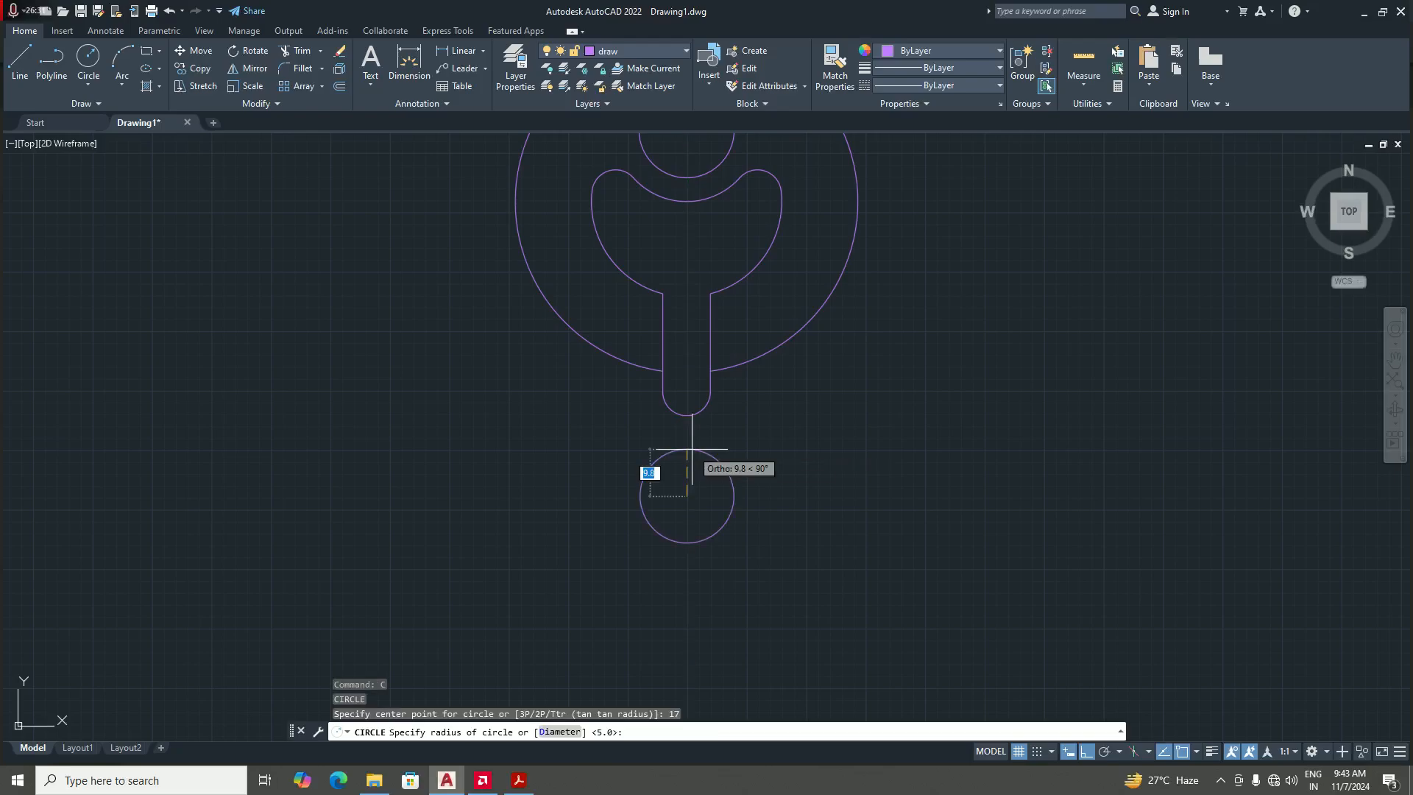
{"action": "scroll", "coordinate": [696, 475], "scroll_direction": "up", "scroll_amount": 1}
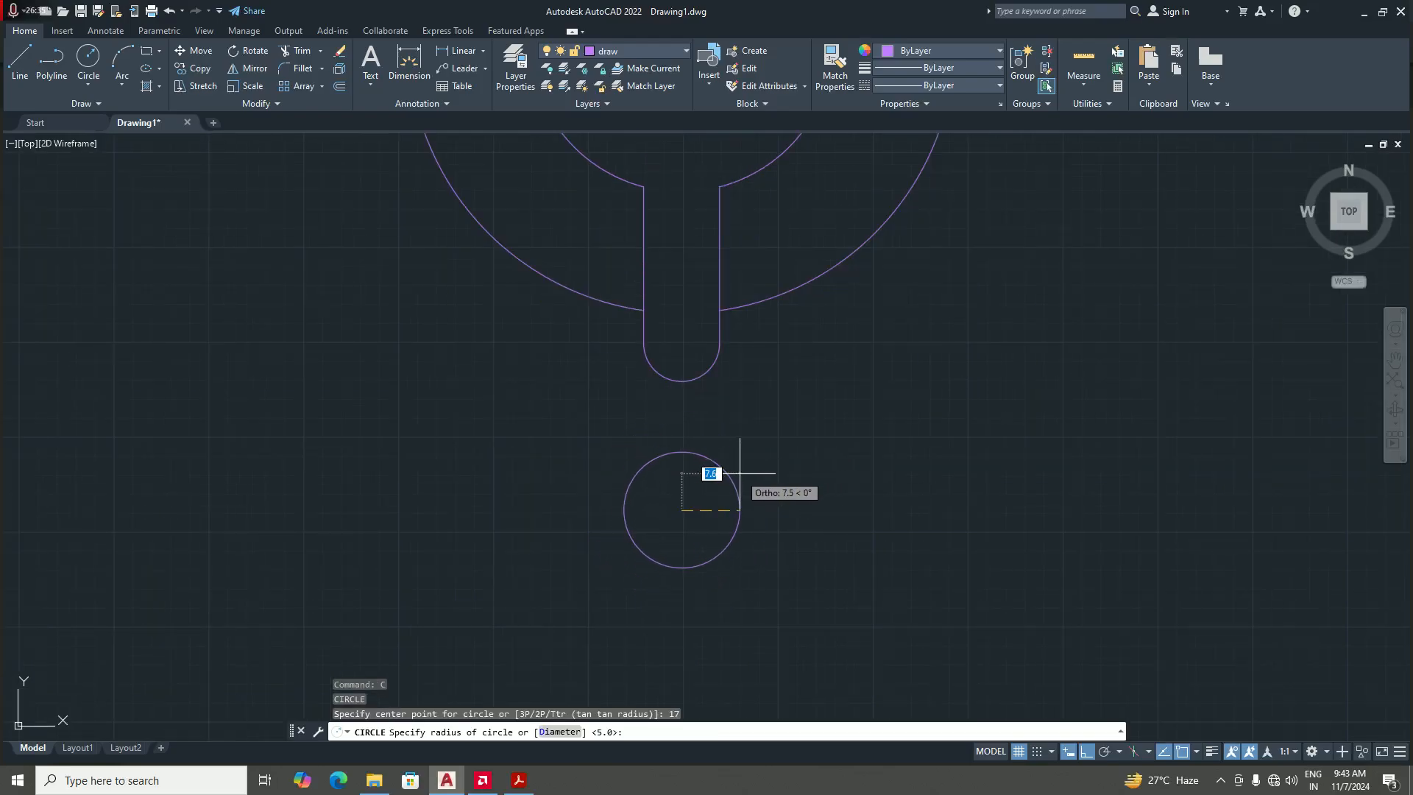
{"action": "type", "text": "10"}
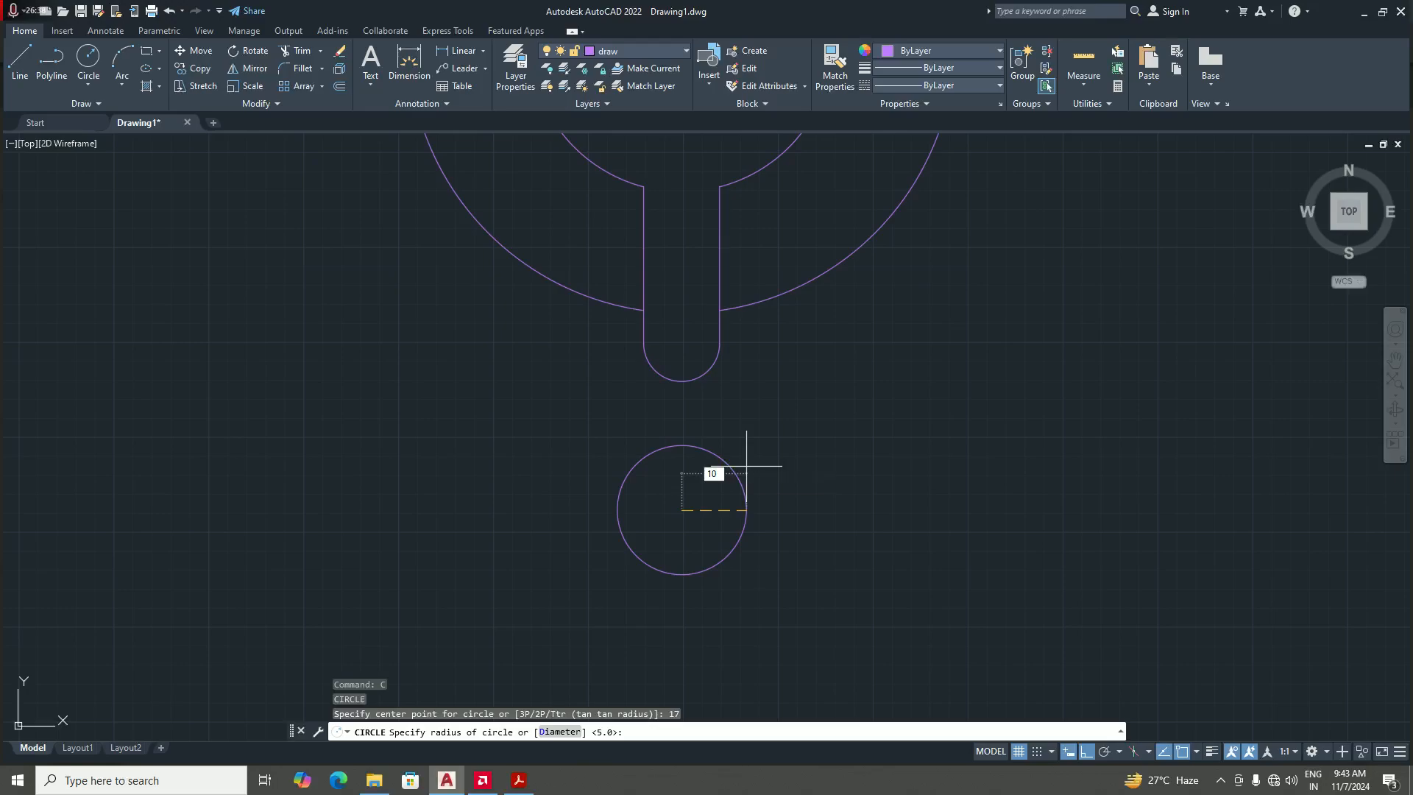
{"action": "key", "text": "Return"}
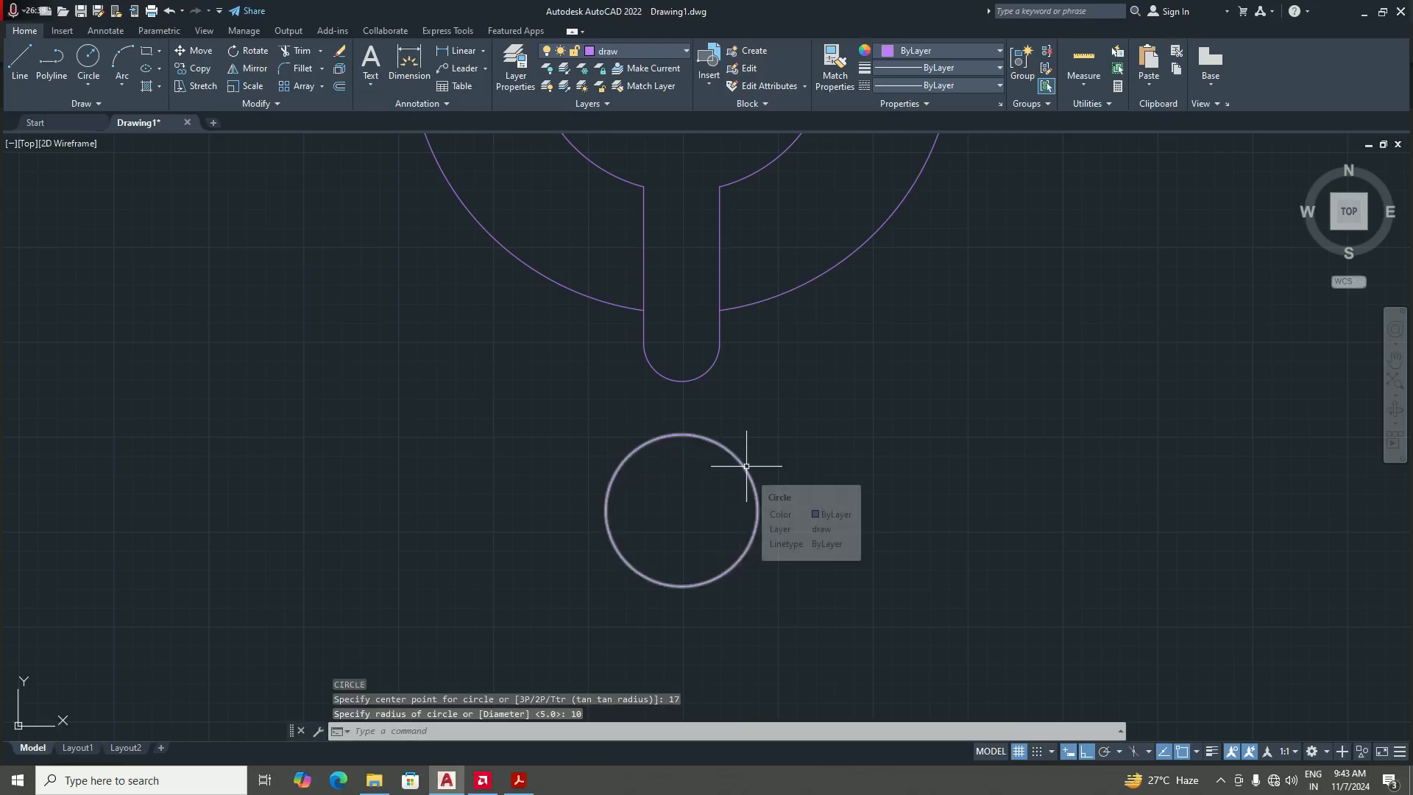
- Compare the drawing with the assignment PDF and examine the dimensions of the lower base arcs around the Ø20 hole
{"action": "left_click", "coordinate": [524, 783]}
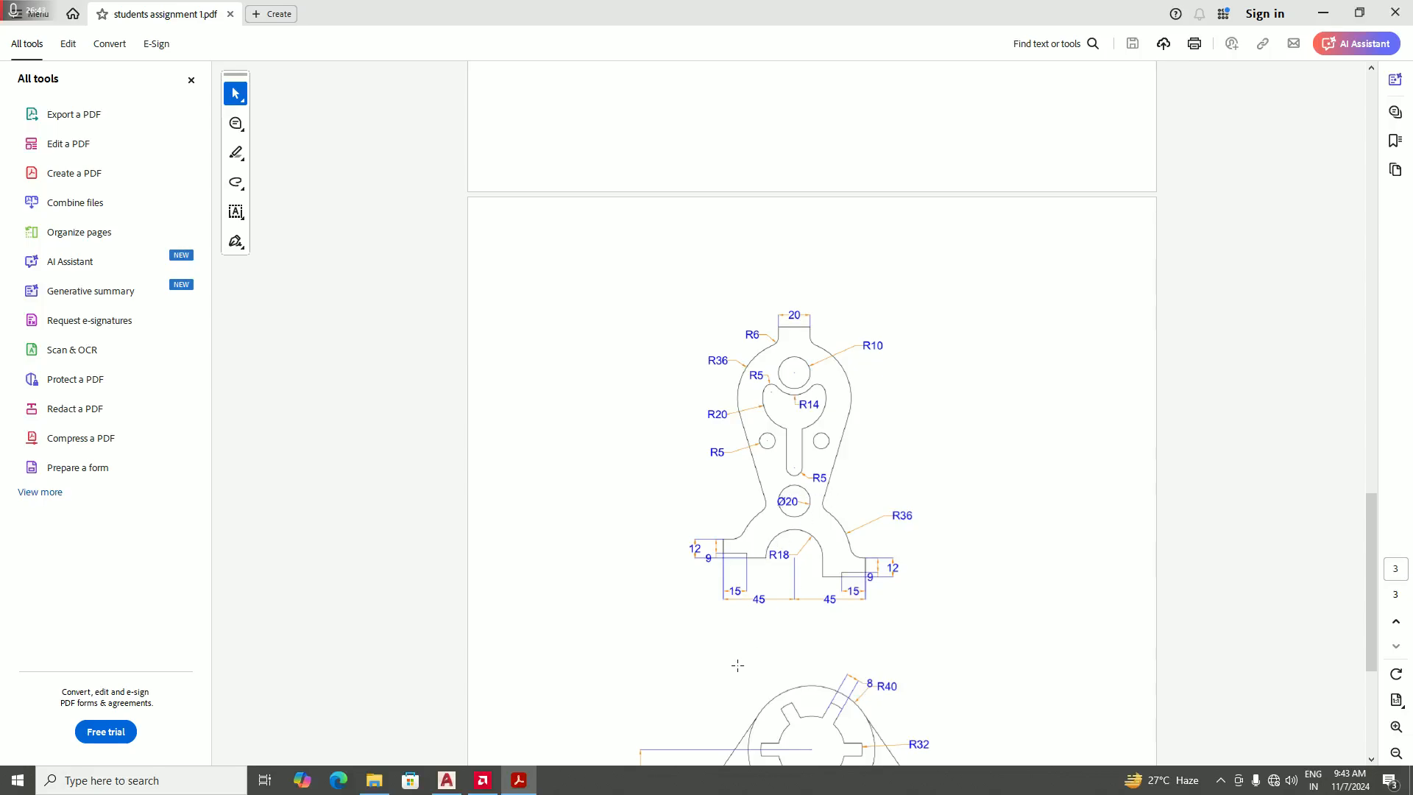
{"action": "left_click", "coordinate": [446, 780]}
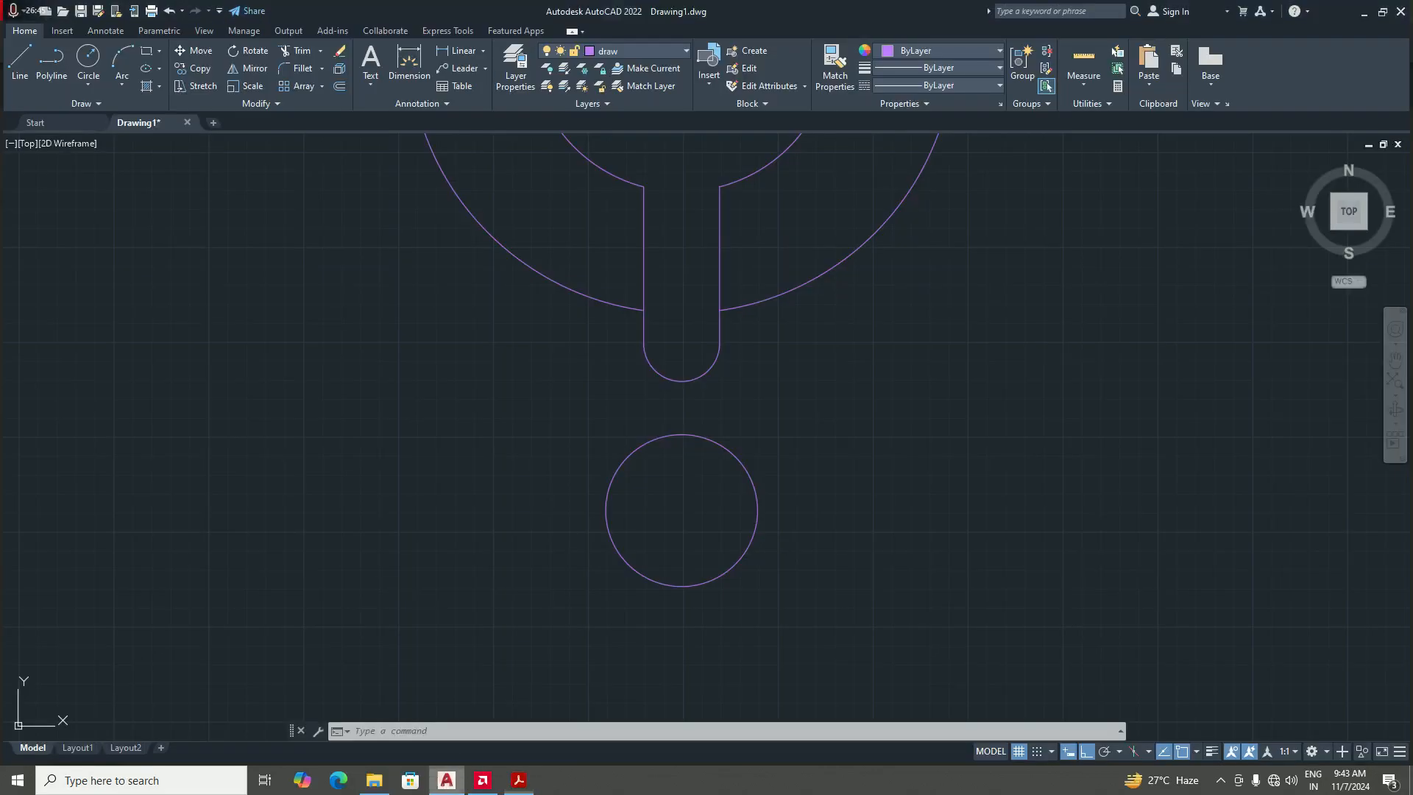
{"action": "scroll", "coordinate": [743, 500], "scroll_direction": "down", "scroll_amount": 3}
{"action": "scroll", "coordinate": [732, 490], "scroll_direction": "up", "scroll_amount": 3}
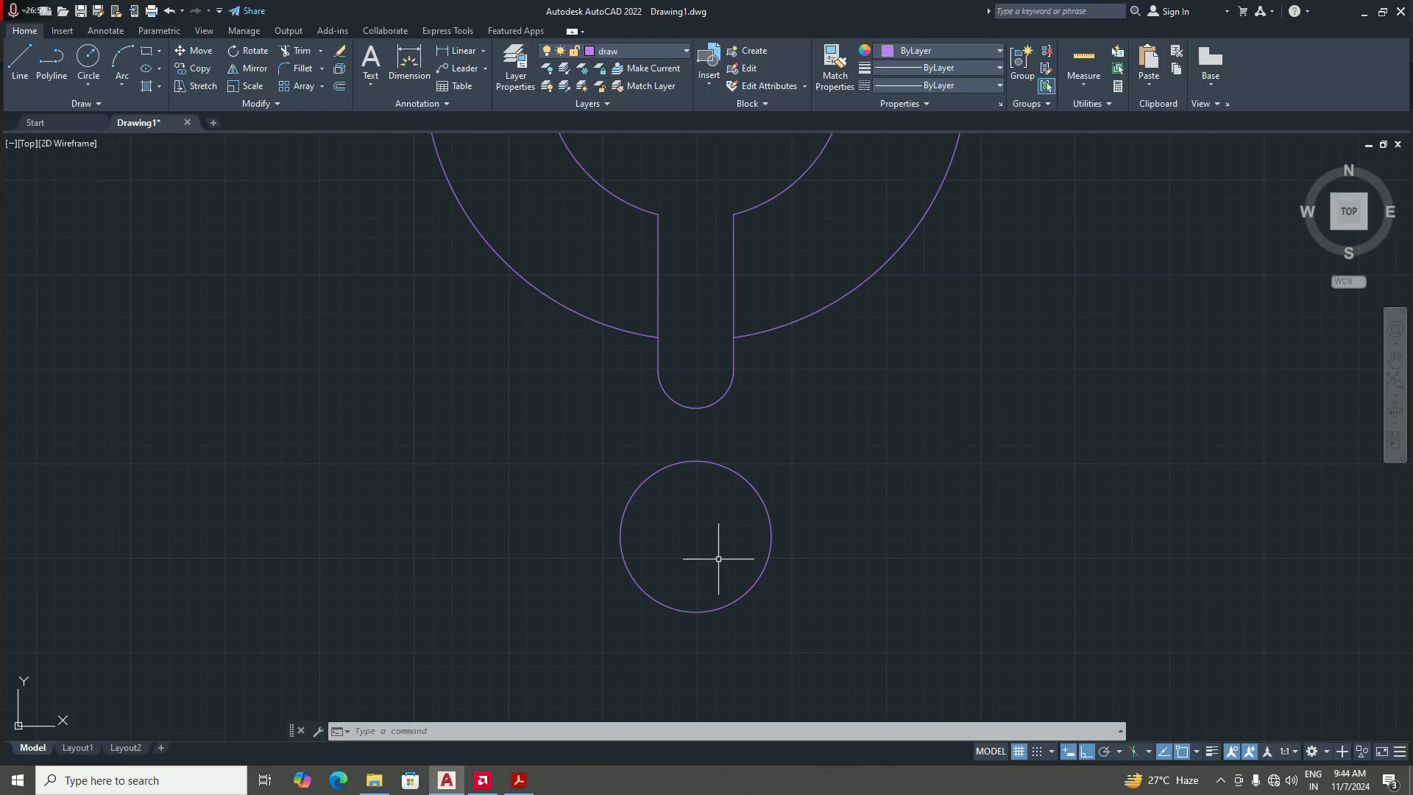
{"action": "scroll", "coordinate": [722, 559], "scroll_direction": "down", "scroll_amount": 3}
{"action": "scroll", "coordinate": [732, 556], "scroll_direction": "down", "scroll_amount": 3}
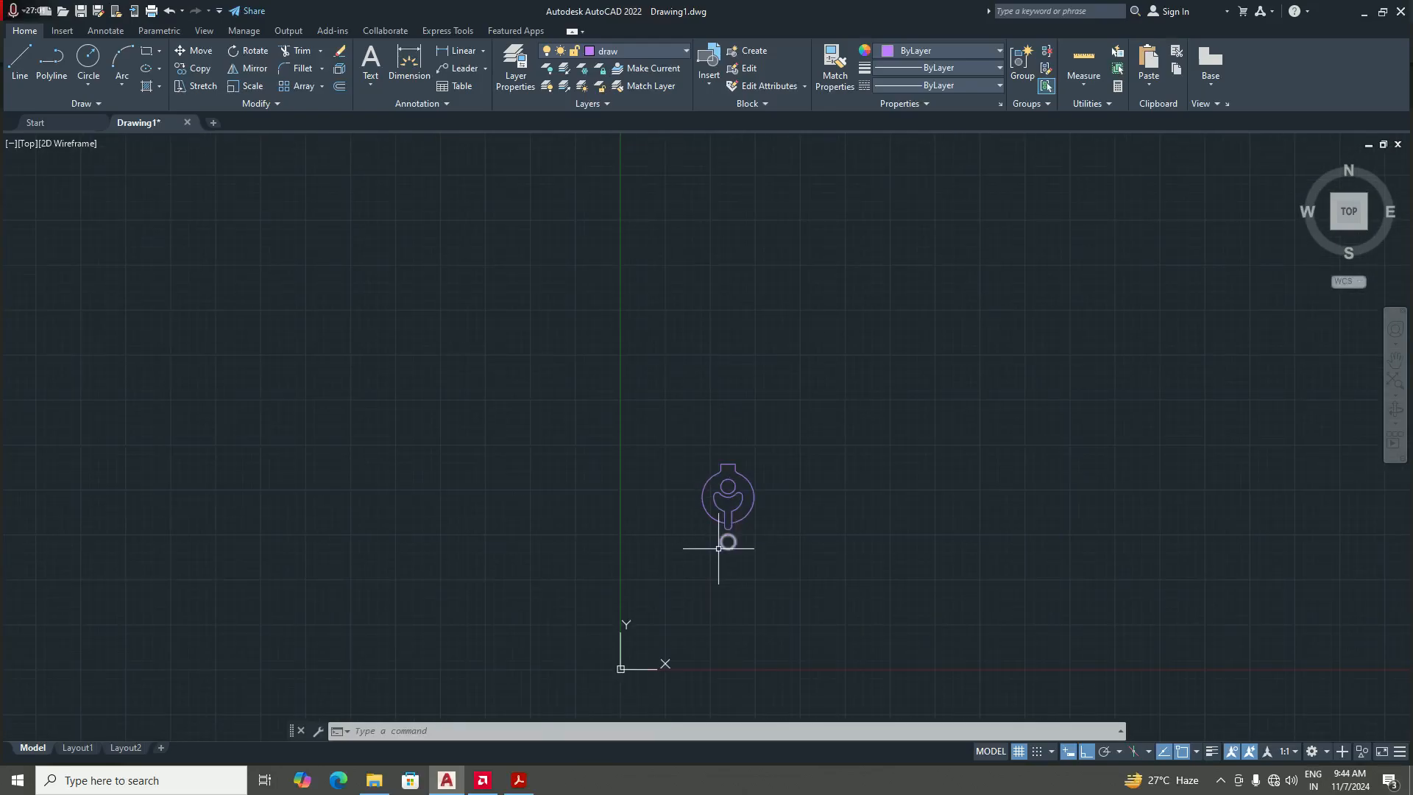
{"action": "scroll", "coordinate": [736, 517], "scroll_direction": "up", "scroll_amount": 3}
{"action": "left_click", "coordinate": [518, 780]}
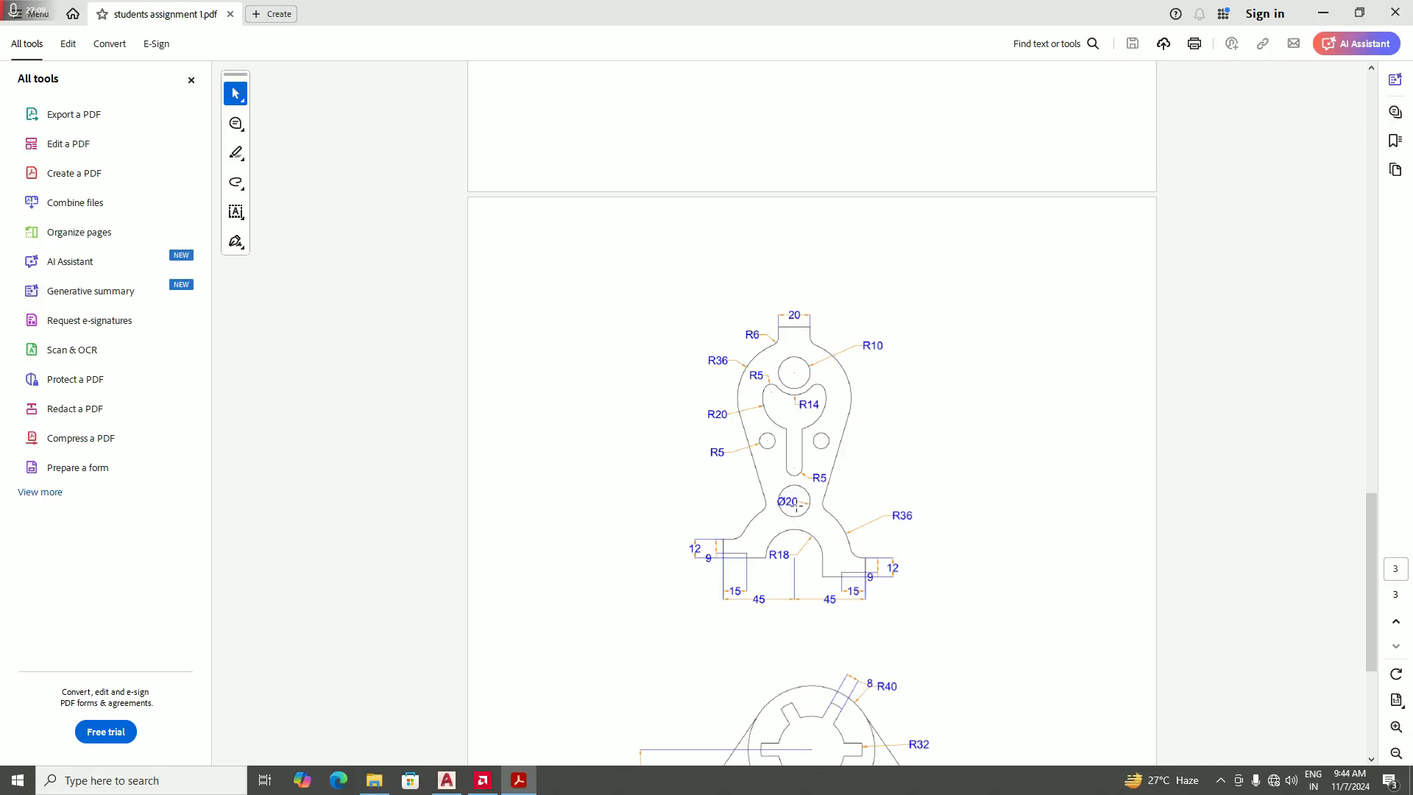
{"action": "scroll", "coordinate": [815, 534], "scroll_direction": "up", "scroll_amount": 1}
{"action": "scroll", "coordinate": [813, 541], "scroll_direction": "down", "scroll_amount": 1}
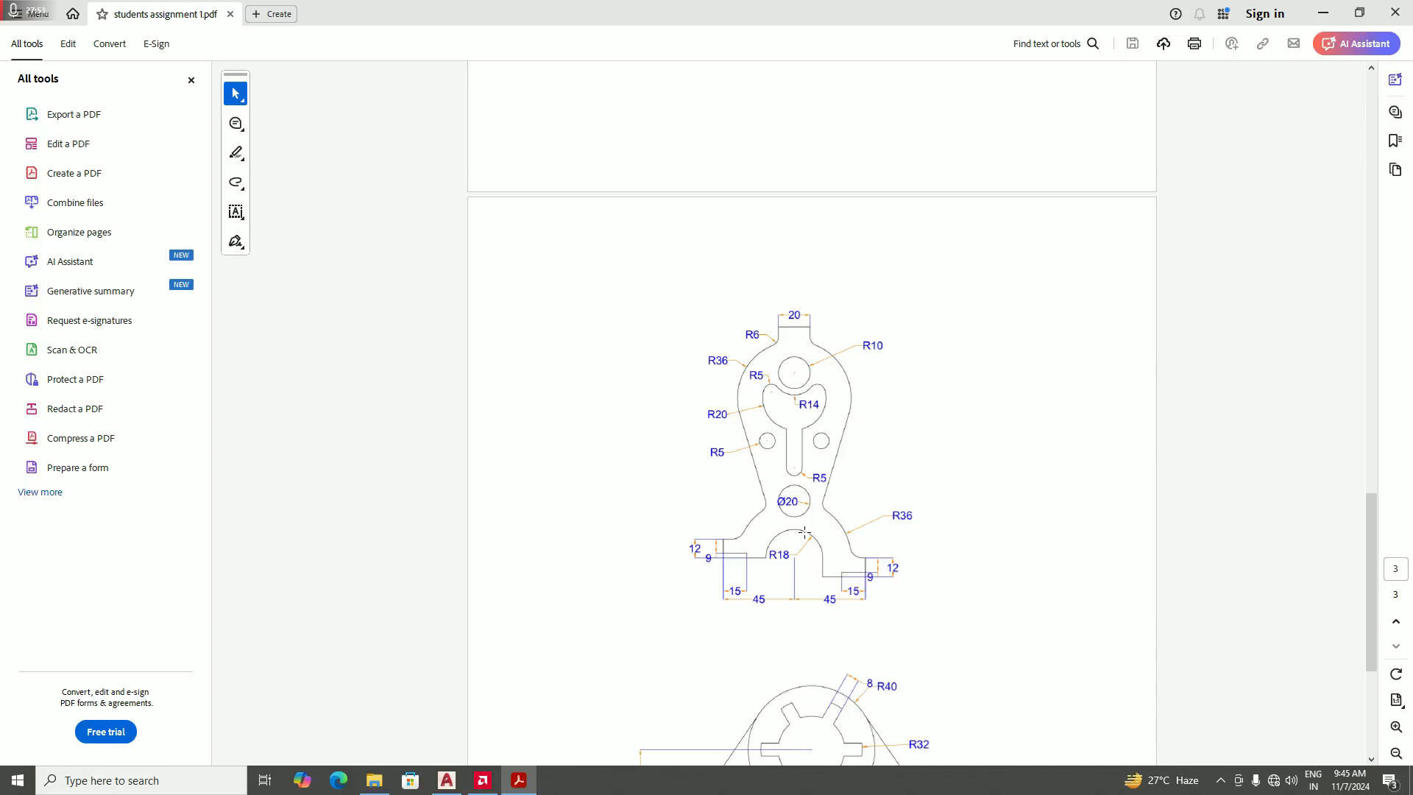
{"action": "left_click", "coordinate": [448, 781]}
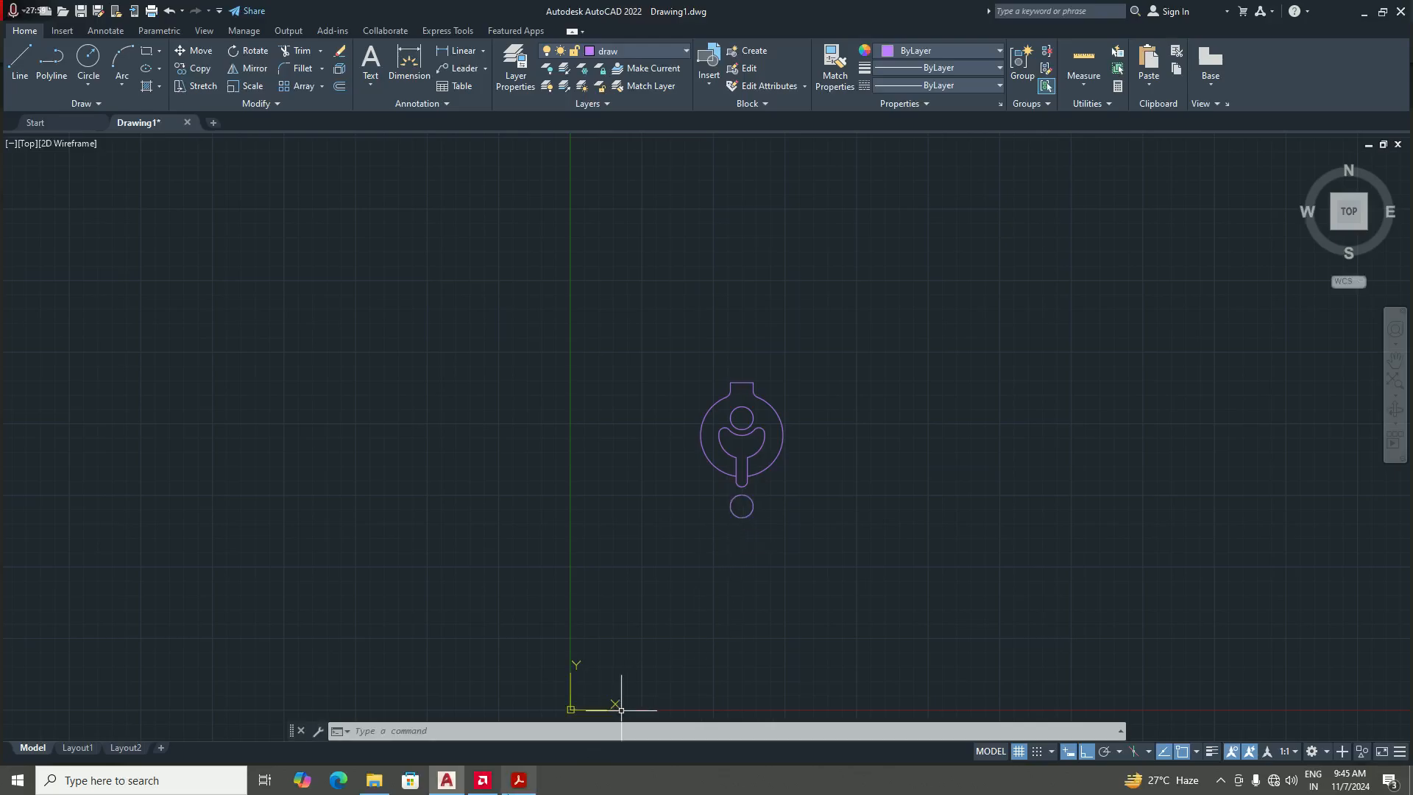
{"action": "left_click", "coordinate": [518, 782]}
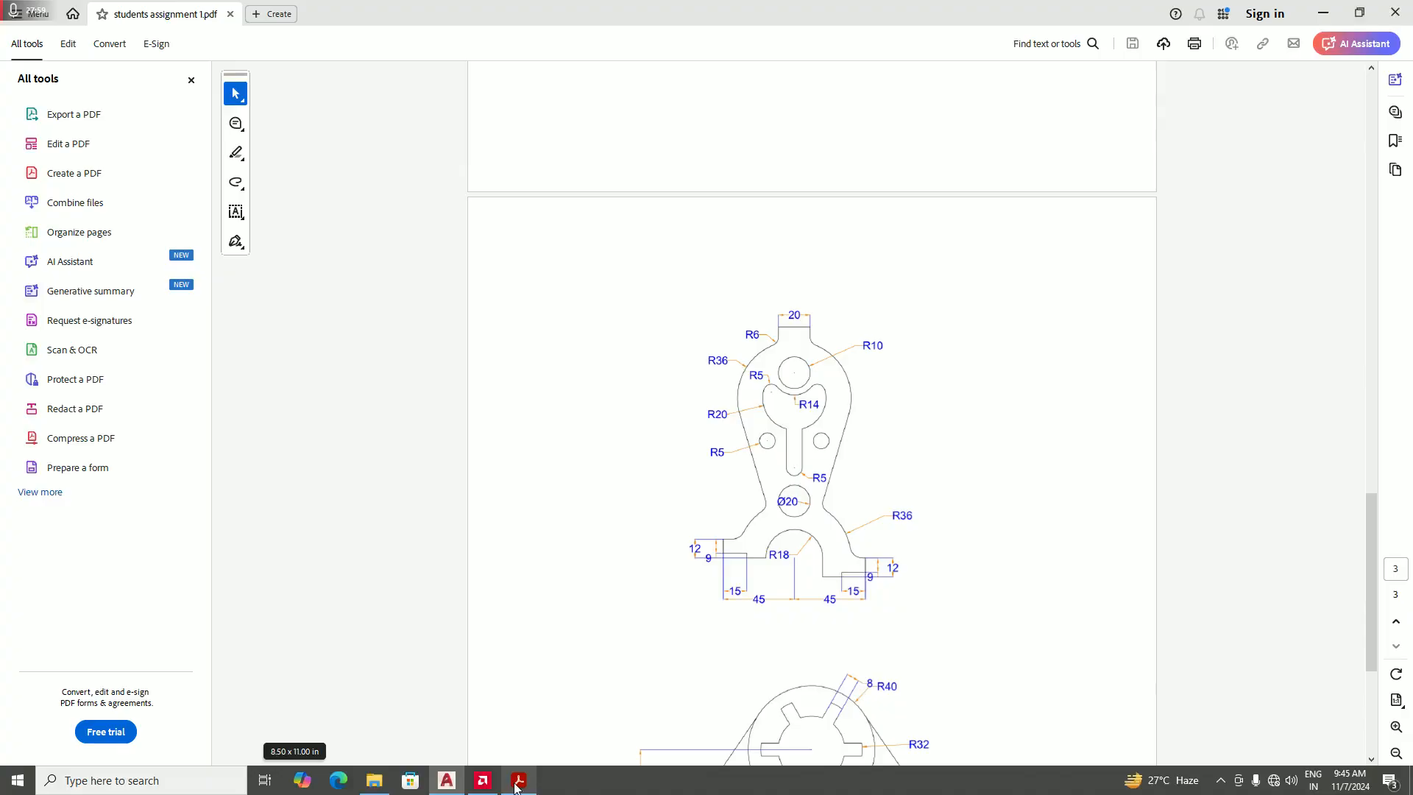
{"action": "left_click", "coordinate": [444, 786]}
{"action": "scroll", "coordinate": [758, 536], "scroll_direction": "up", "scroll_amount": 3}
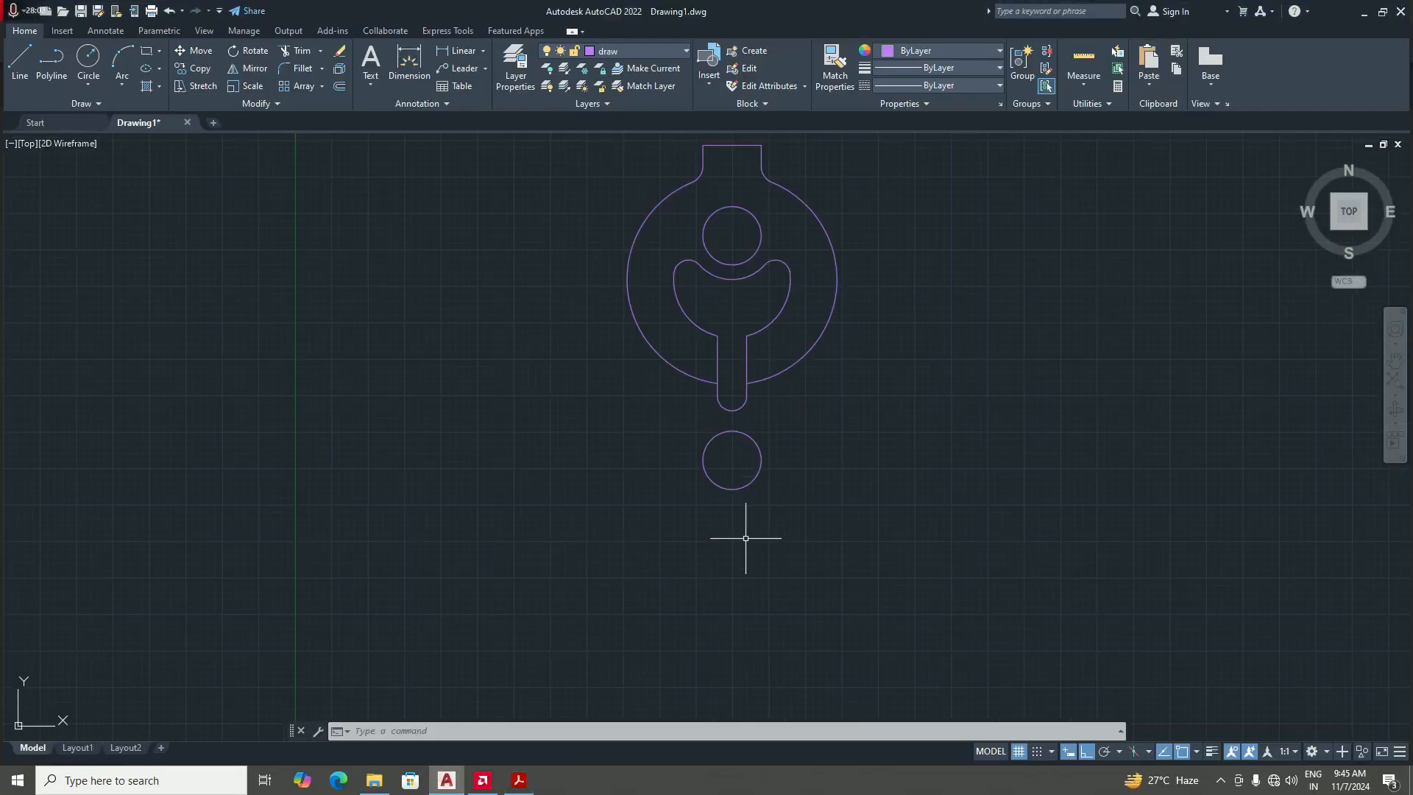
- Draw a circle of radius 36 centred 36 units directly below the centre of the lower radius 10 circle
{"action": "type", "text": "c"}
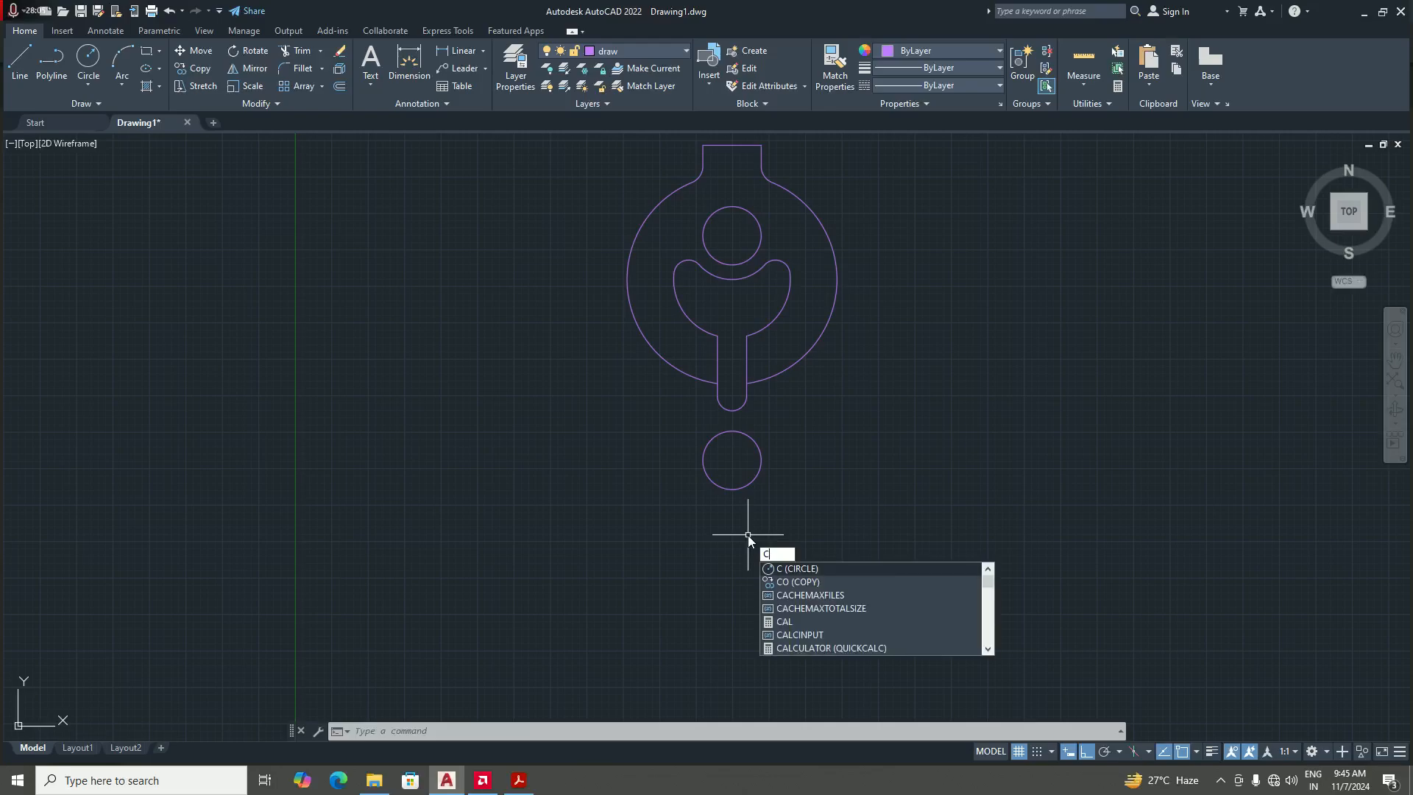
{"action": "key", "text": "Return"}
{"action": "scroll", "coordinate": [721, 499], "scroll_direction": "up", "scroll_amount": 2}
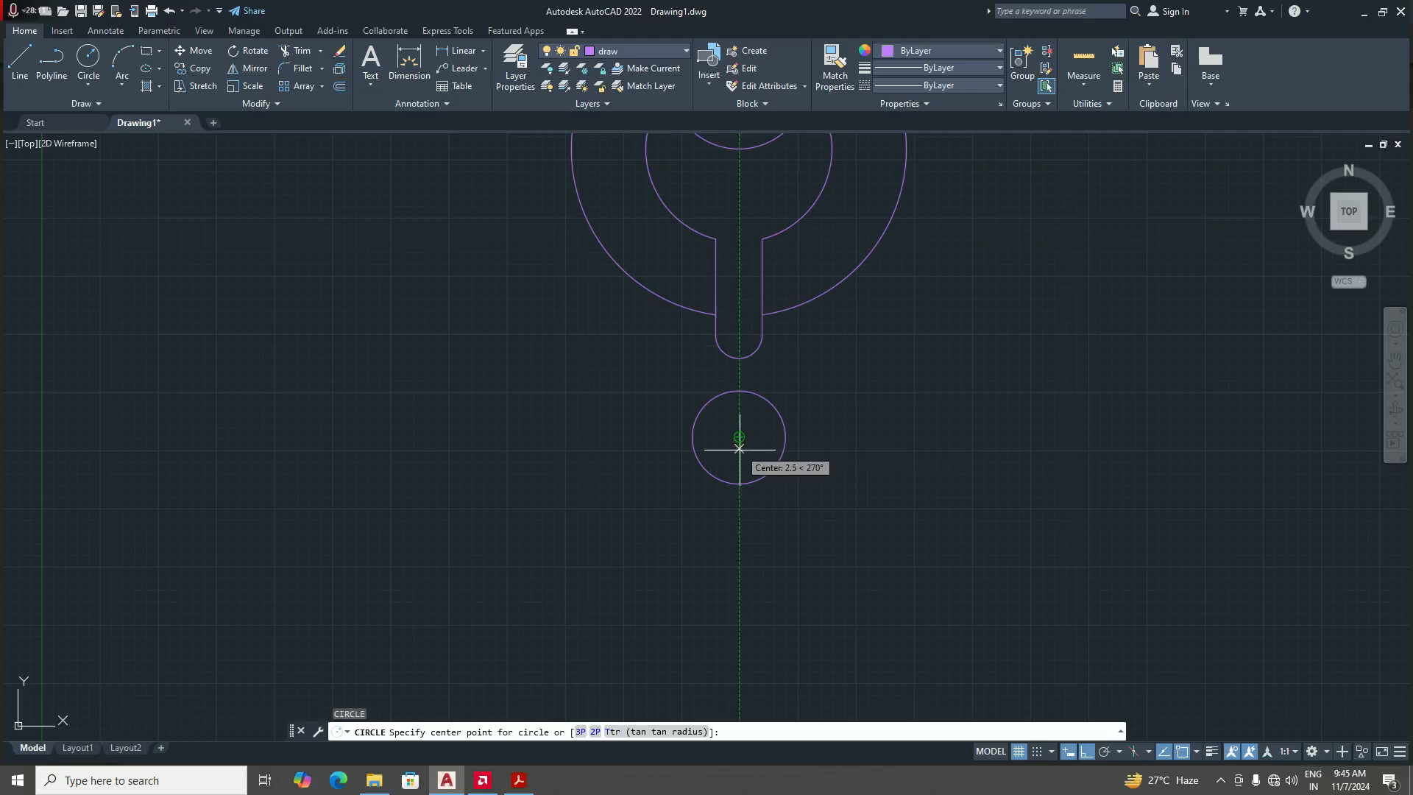
{"action": "type", "text": "36"}
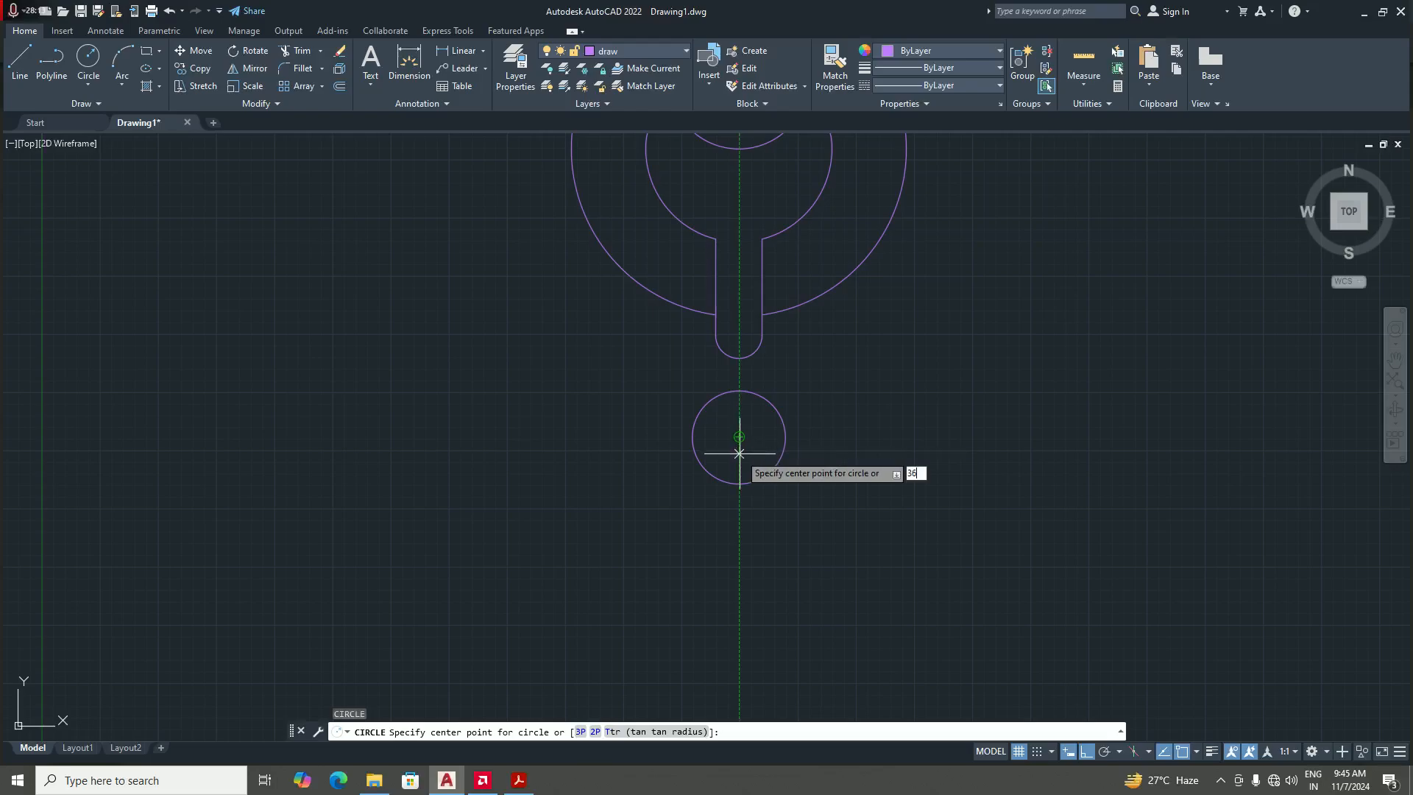
{"action": "key", "text": "Return"}
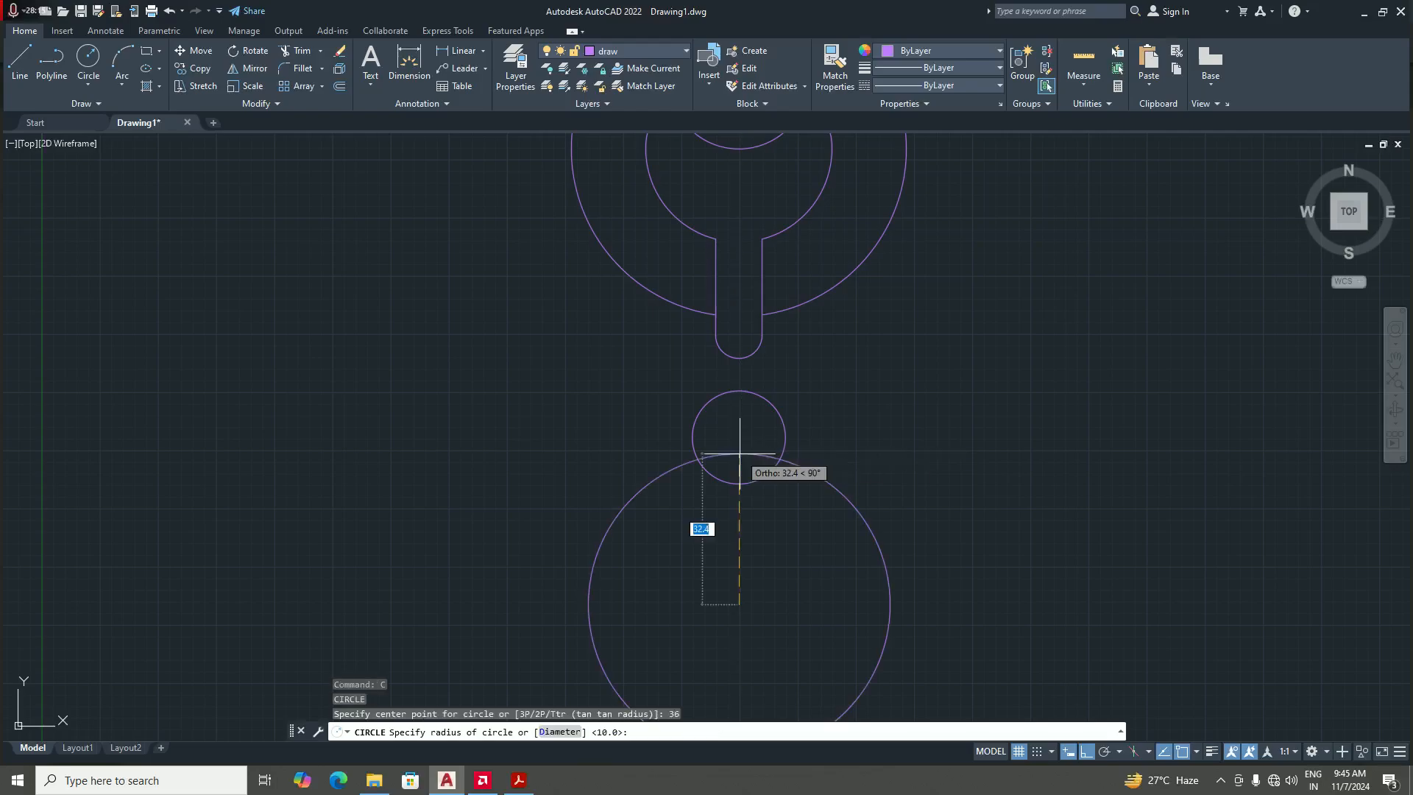
{"action": "scroll", "coordinate": [736, 471], "scroll_direction": "down", "scroll_amount": 2}
{"action": "scroll", "coordinate": [736, 471], "scroll_direction": "up", "scroll_amount": 2}
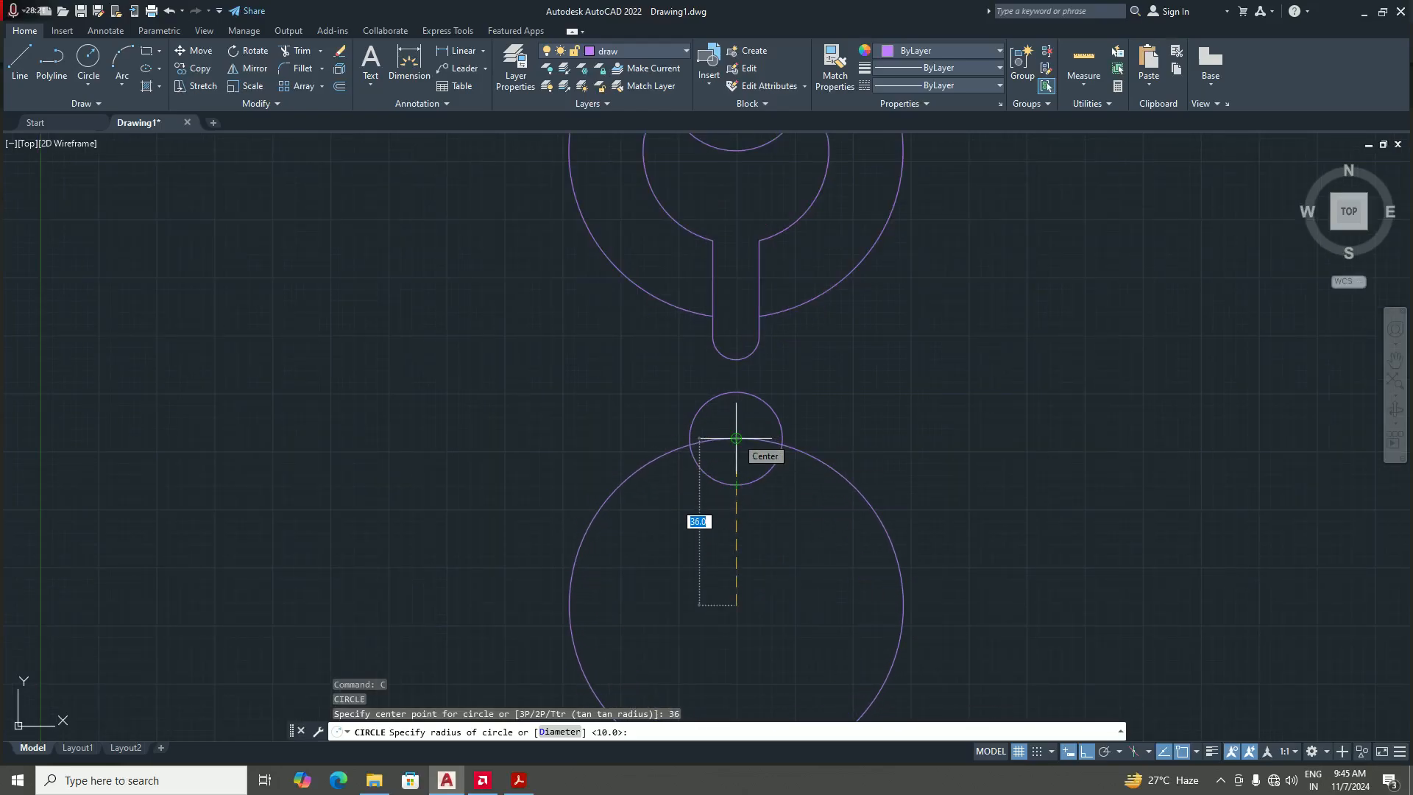
{"action": "scroll", "coordinate": [735, 438], "scroll_direction": "down", "scroll_amount": 2}
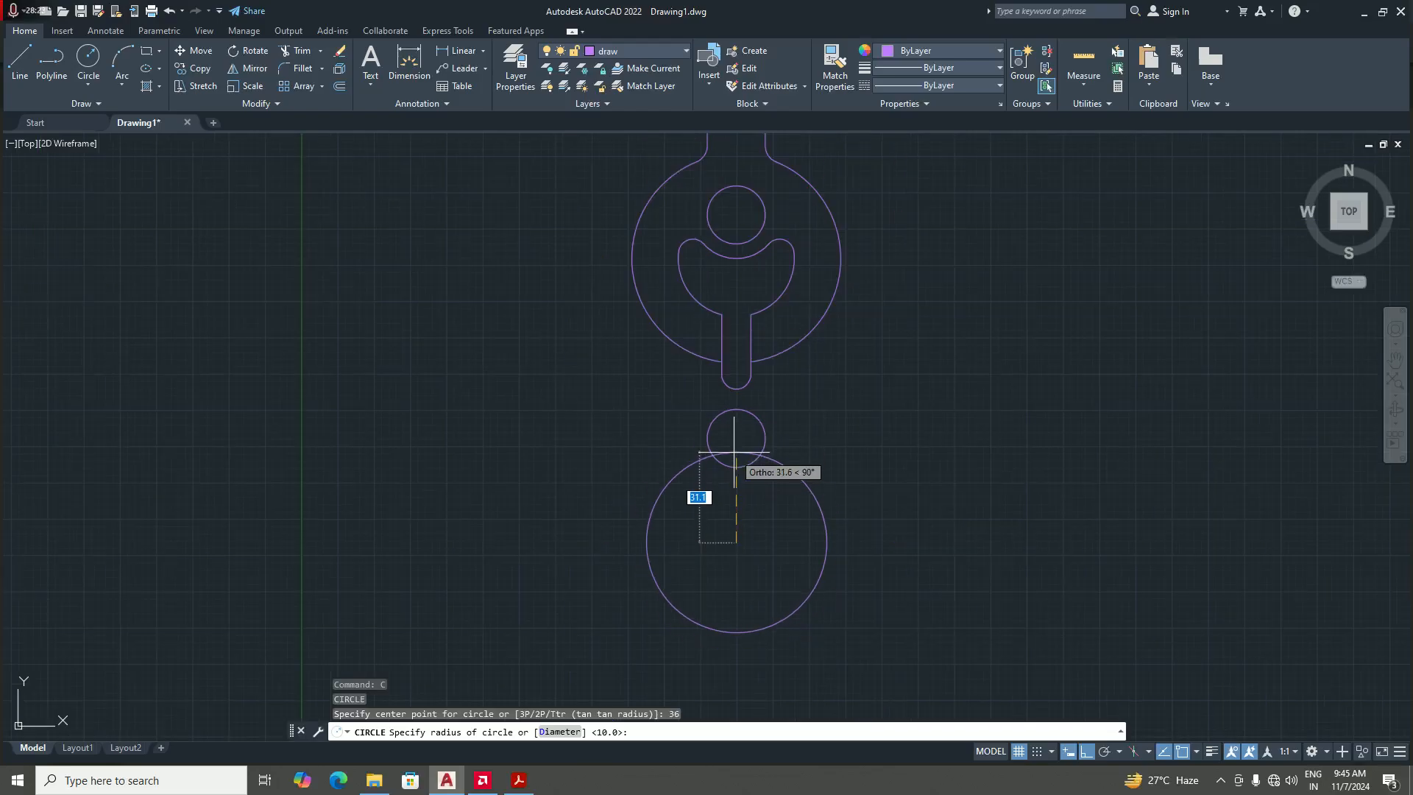
{"action": "scroll", "coordinate": [735, 441], "scroll_direction": "up", "scroll_amount": 3}
{"action": "scroll", "coordinate": [740, 468], "scroll_direction": "down", "scroll_amount": 3}
{"action": "scroll", "coordinate": [740, 468], "scroll_direction": "up", "scroll_amount": 4}
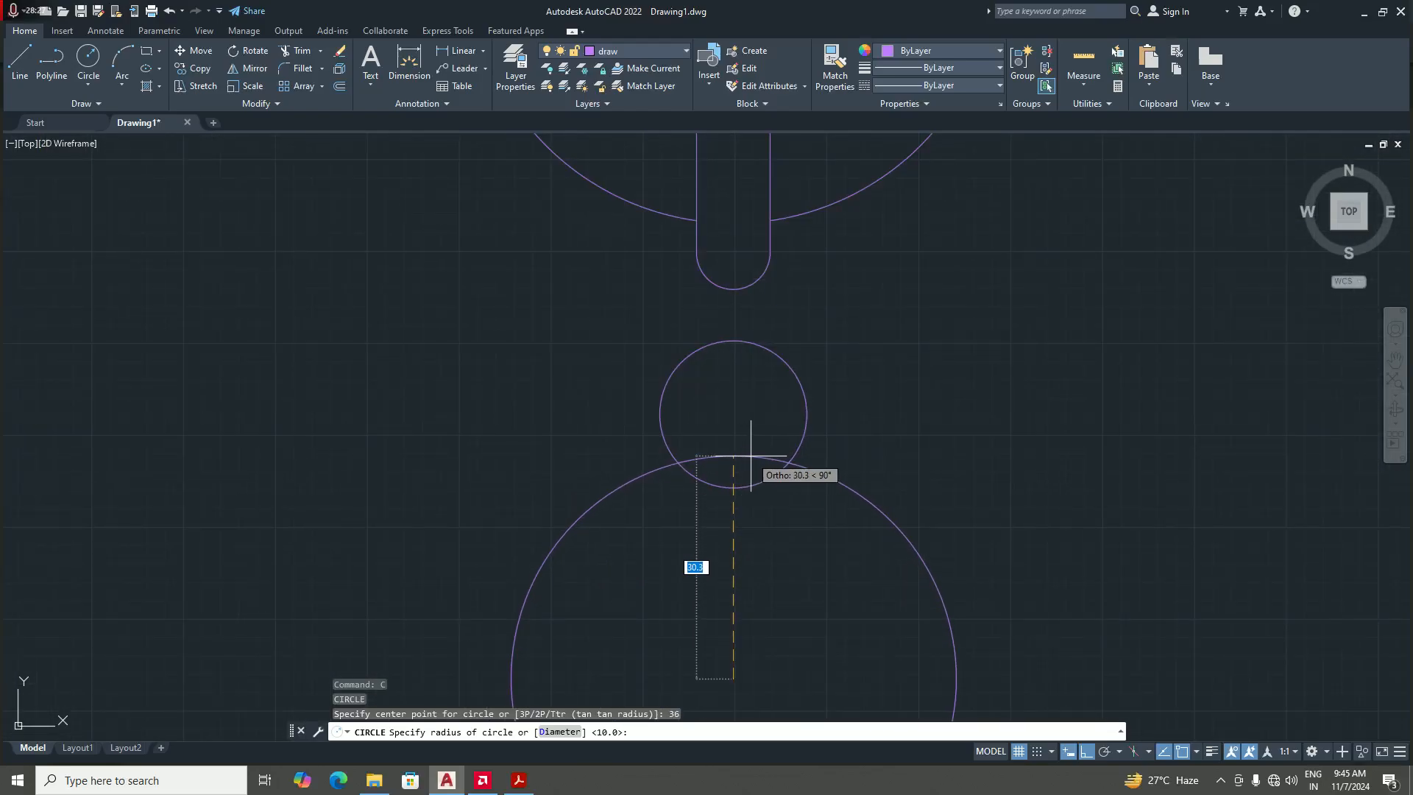
{"action": "type", "text": "36"}
{"action": "key", "text": "Return"}
{"action": "scroll", "coordinate": [750, 455], "scroll_direction": "down", "scroll_amount": 6}
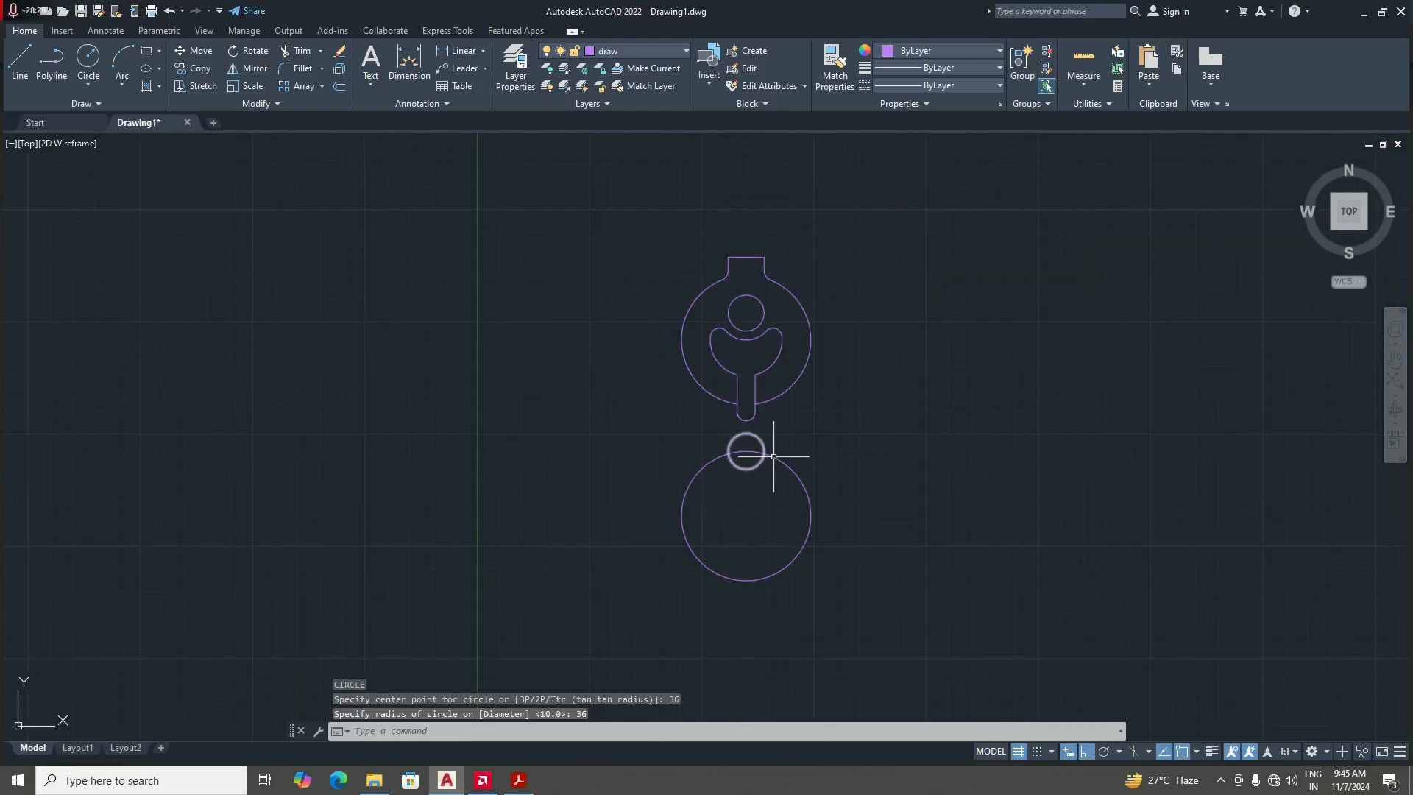
- Offset the lower radius 36 circle inward by 18 units to create the concentric inner circle
{"action": "scroll", "coordinate": [778, 500], "scroll_direction": "up", "scroll_amount": 2}
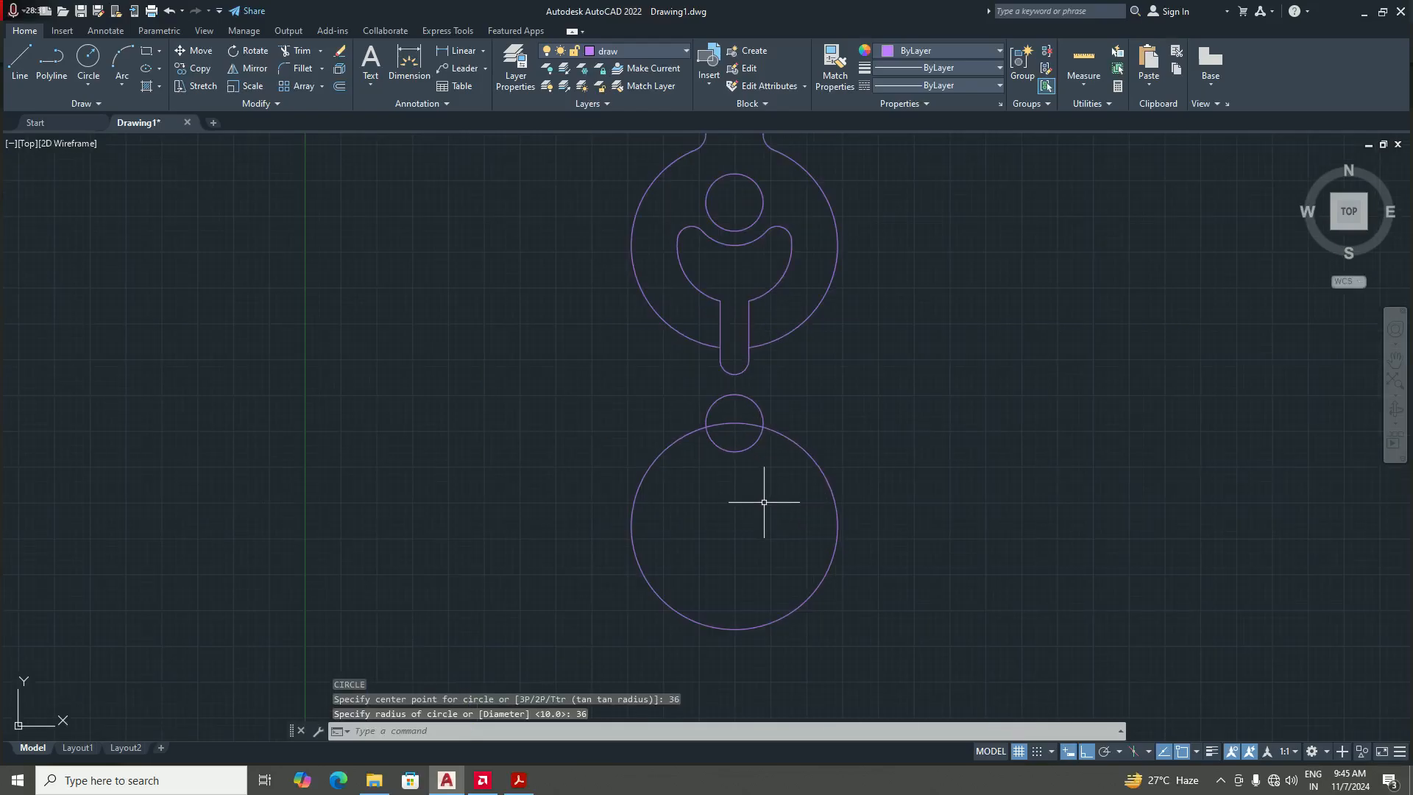
{"action": "type", "text": "O"}
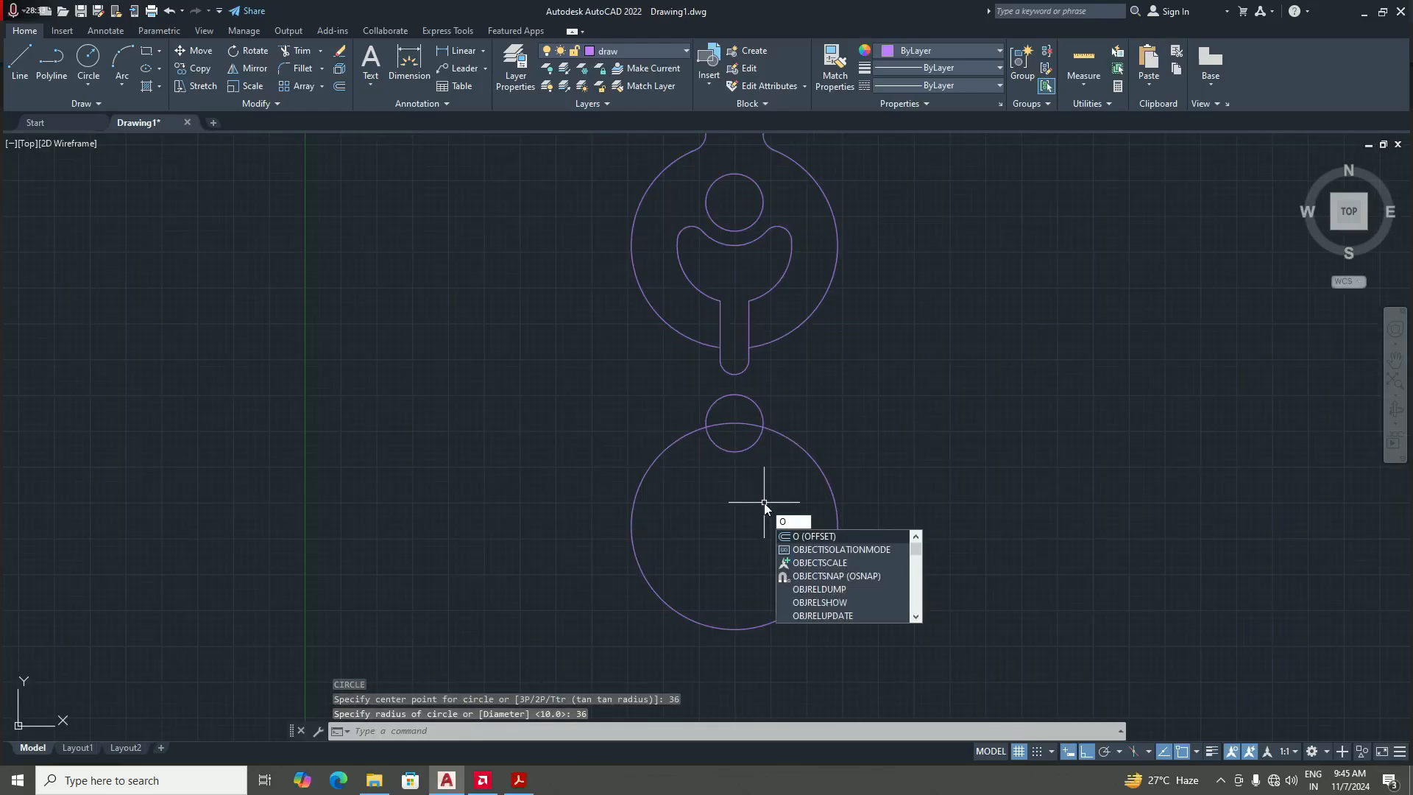
{"action": "key", "text": "Return"}
{"action": "type", "text": "18"}
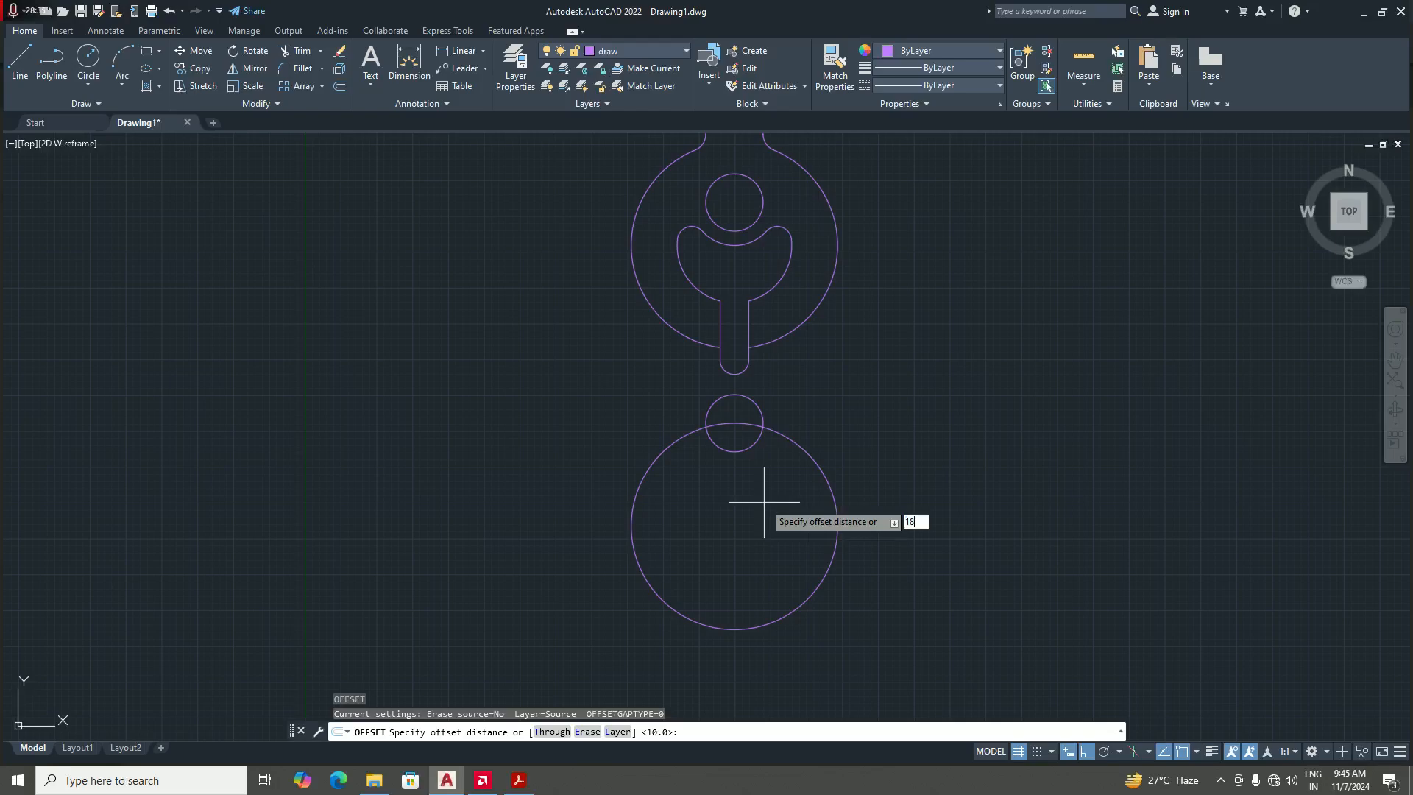
{"action": "key", "text": "Return"}
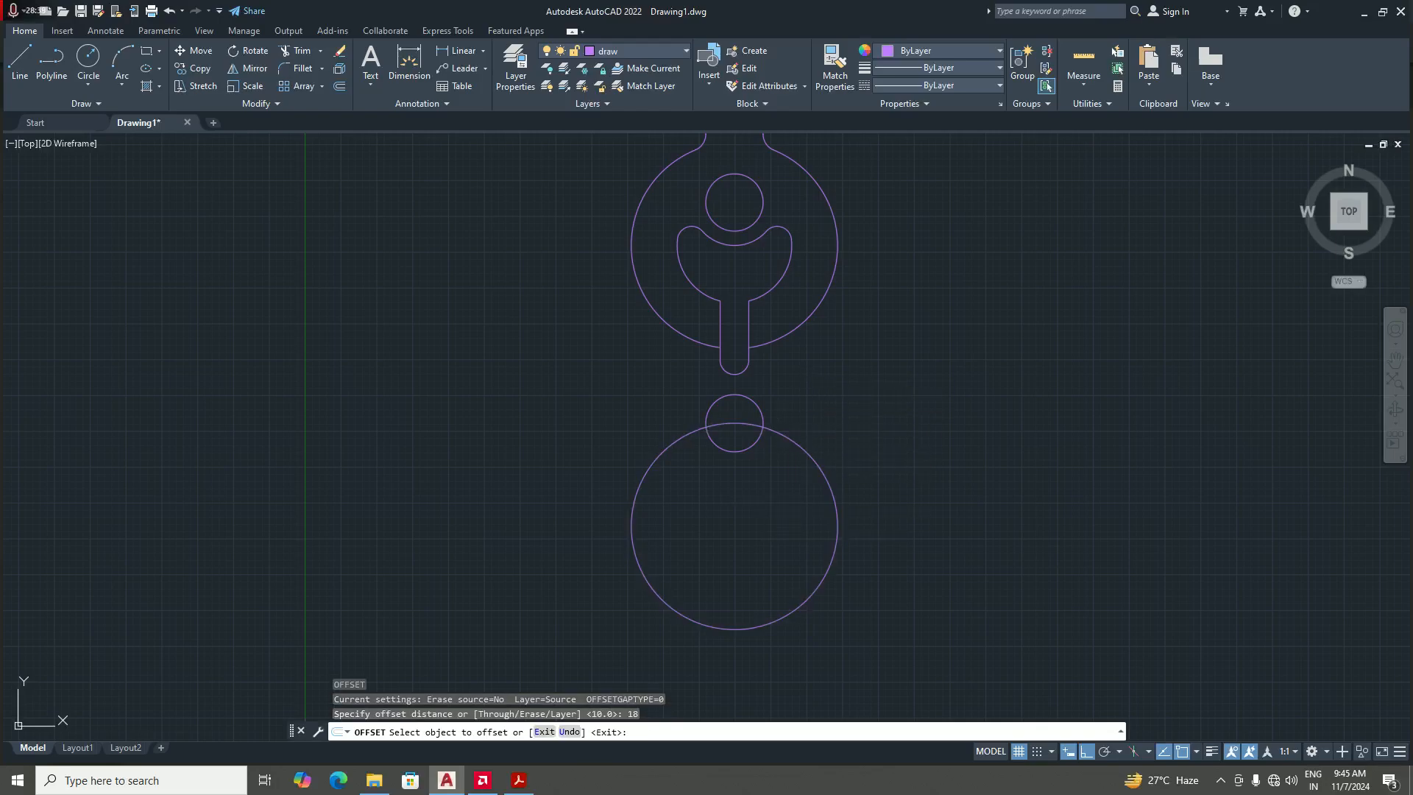
{"action": "left_click", "coordinate": [799, 441]}
{"action": "left_click", "coordinate": [757, 535]}
{"action": "key", "text": "Return"}
{"action": "scroll", "coordinate": [766, 547], "scroll_direction": "down", "scroll_amount": 2}
{"action": "scroll", "coordinate": [764, 513], "scroll_direction": "up", "scroll_amount": 2}
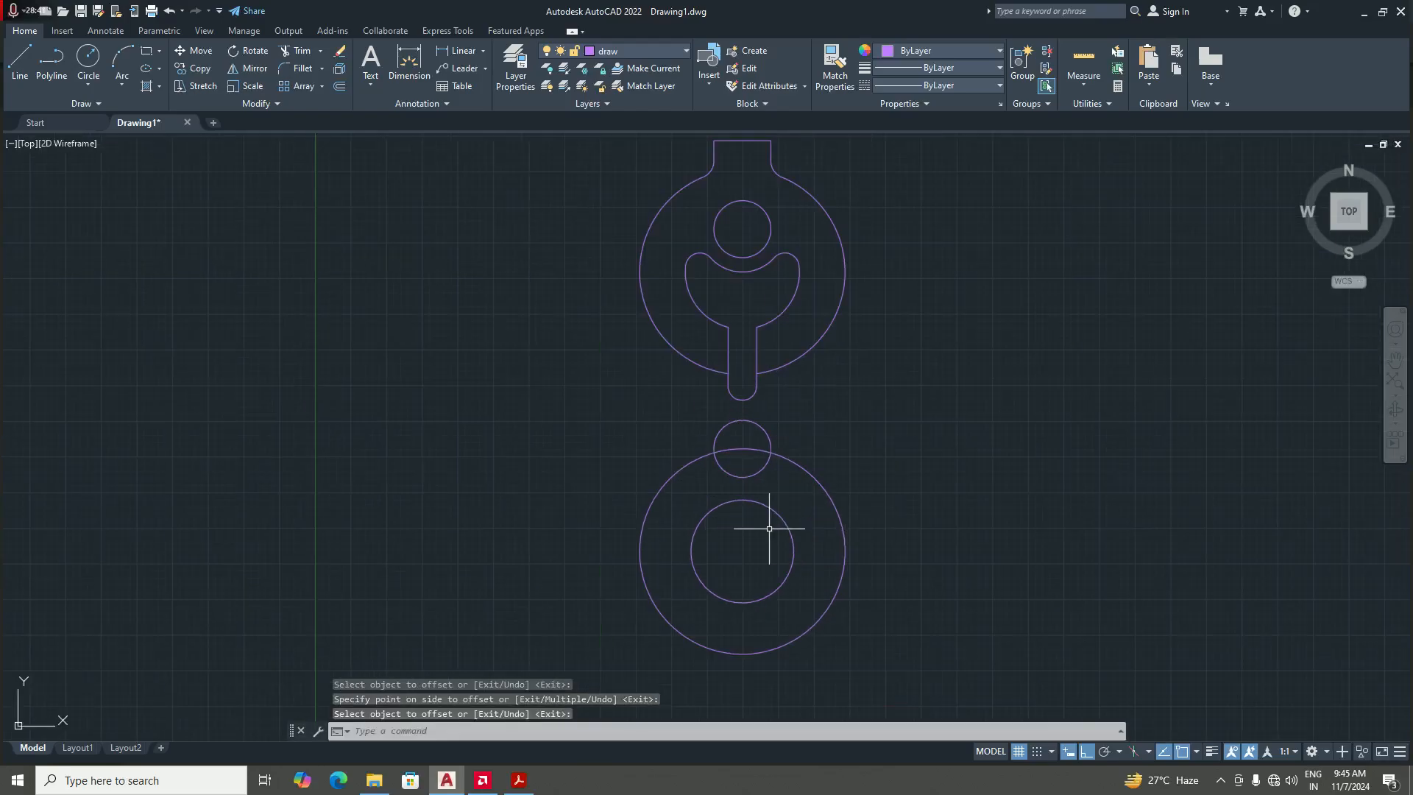
{"action": "scroll", "coordinate": [824, 500], "scroll_direction": "down", "scroll_amount": 2}
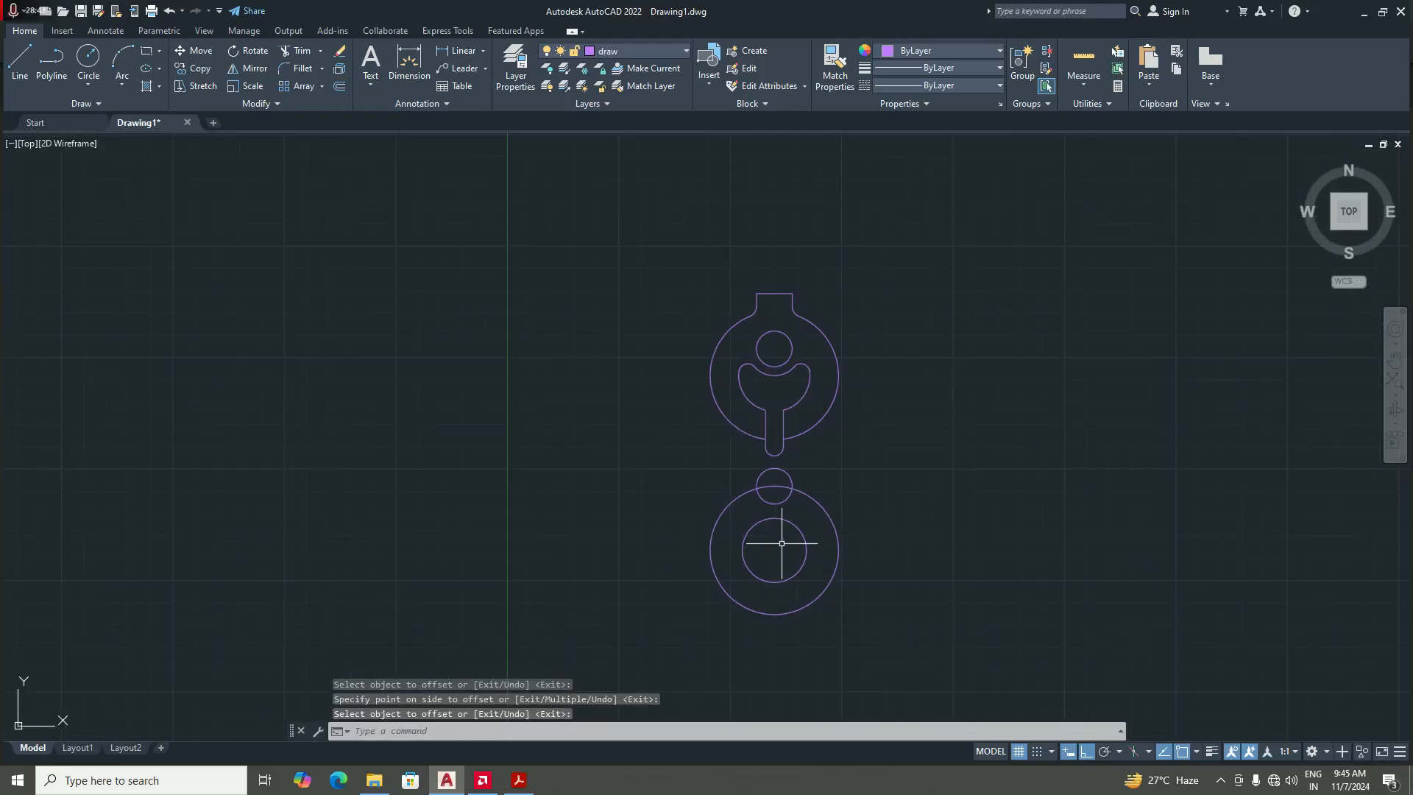
{"action": "scroll", "coordinate": [777, 559], "scroll_direction": "up", "scroll_amount": 2}
- Switch to the assignment PDF in Acrobat, examine the dimensions of the base's stepped feet, and return to AutoCAD
{"action": "left_click", "coordinate": [519, 782]}
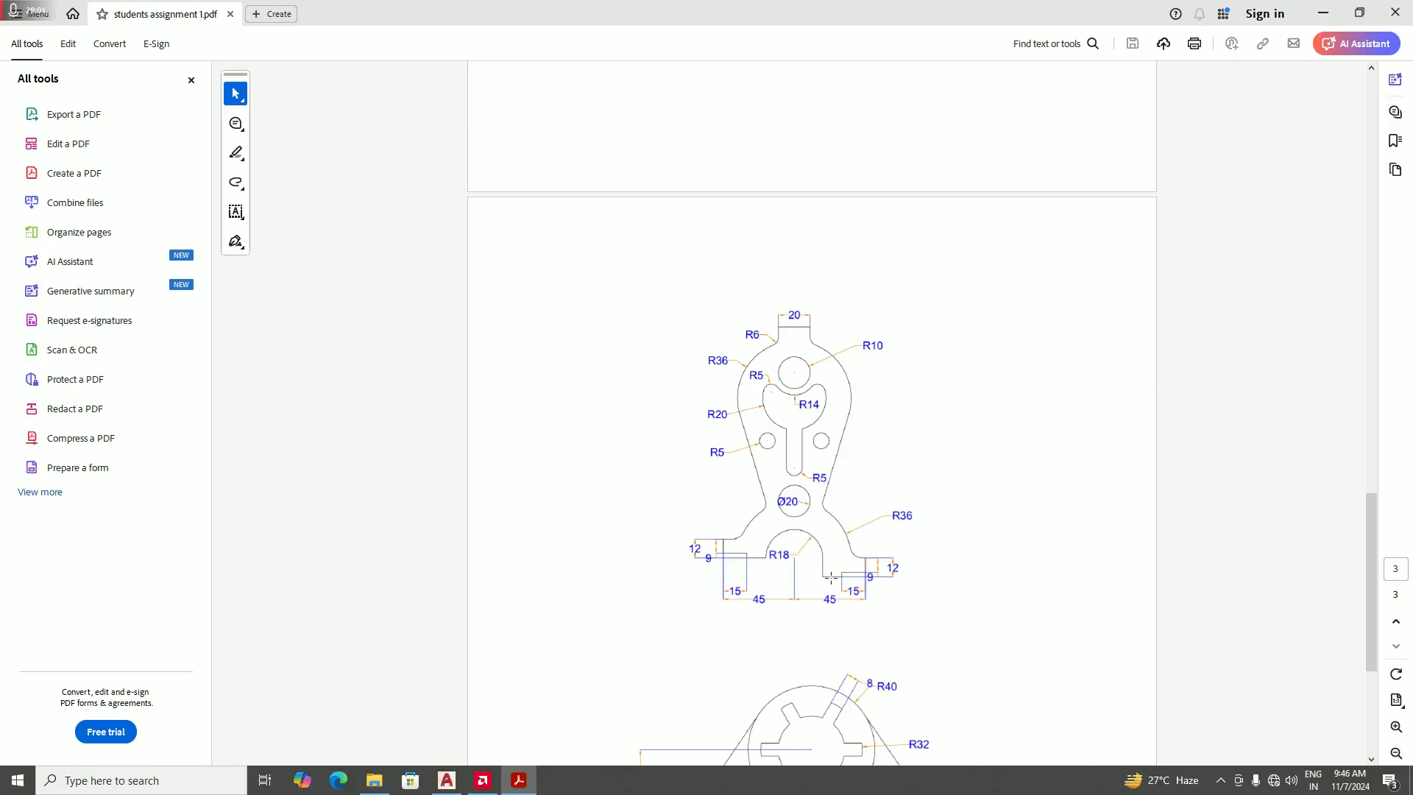
{"action": "scroll", "coordinate": [832, 578], "scroll_direction": "up", "scroll_amount": 1}
{"action": "scroll", "coordinate": [786, 593], "scroll_direction": "down", "scroll_amount": 1}
{"action": "scroll", "coordinate": [841, 580], "scroll_direction": "up", "scroll_amount": 1}
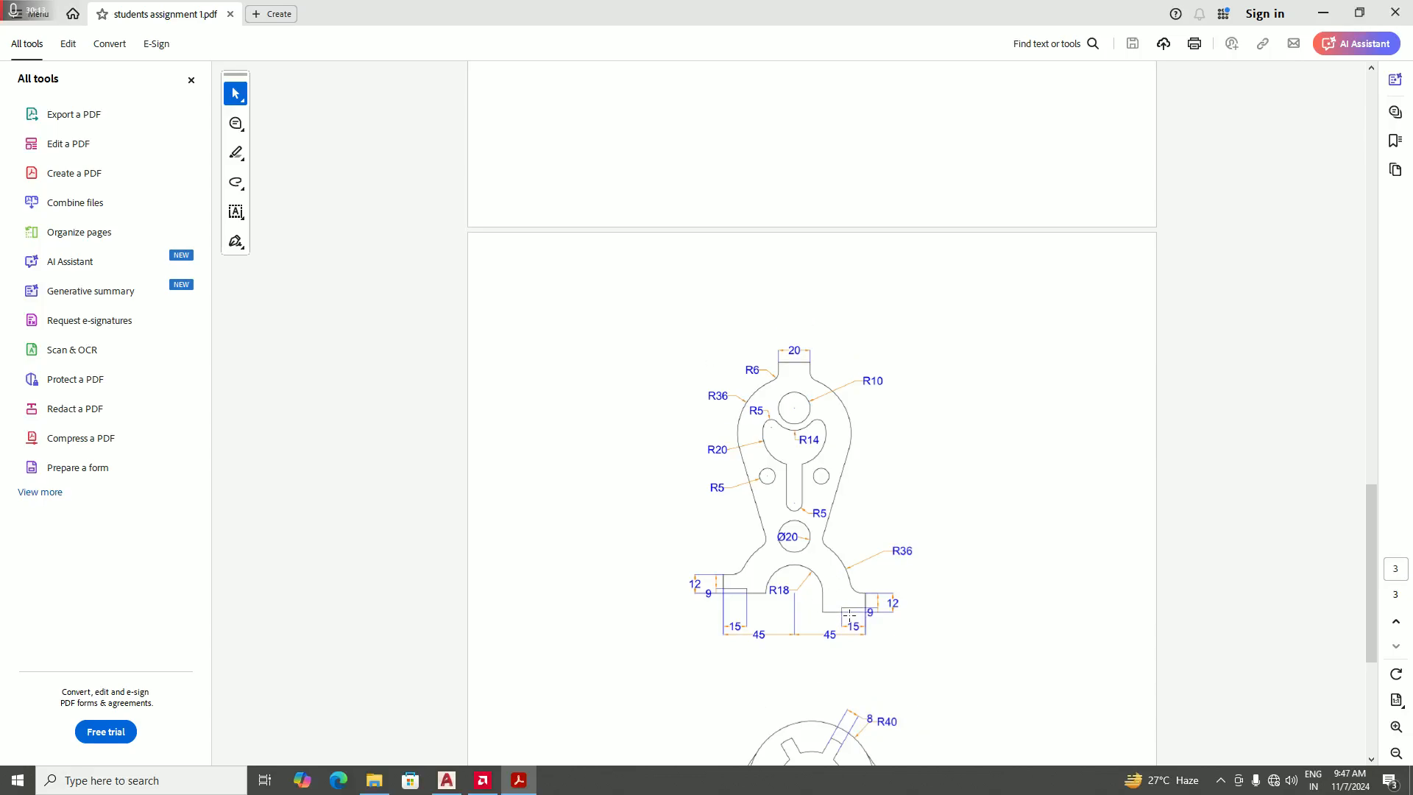
{"action": "scroll", "coordinate": [783, 590], "scroll_direction": "down", "scroll_amount": 1}
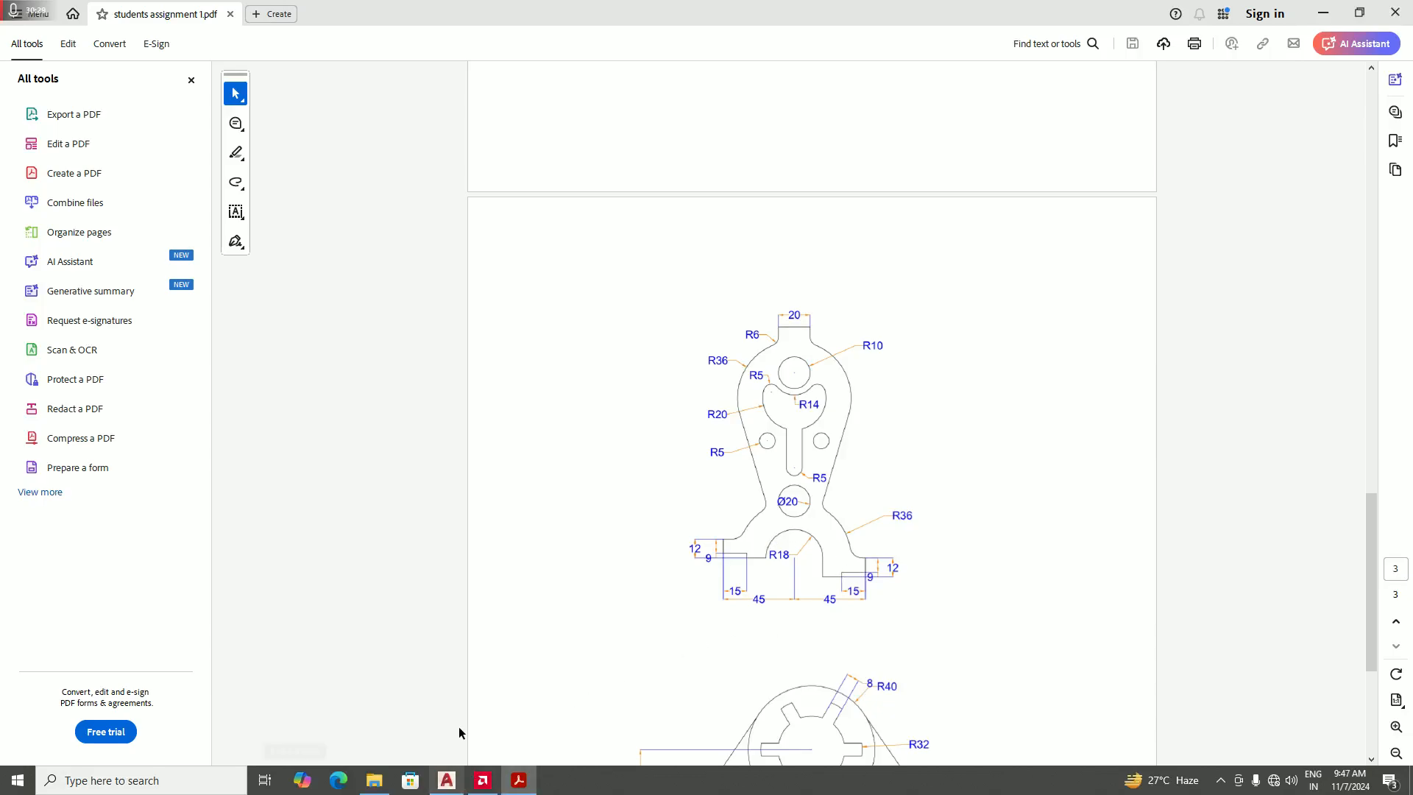
{"action": "mouse_move", "coordinate": [447, 787]}
{"action": "left_click", "coordinate": [446, 780]}
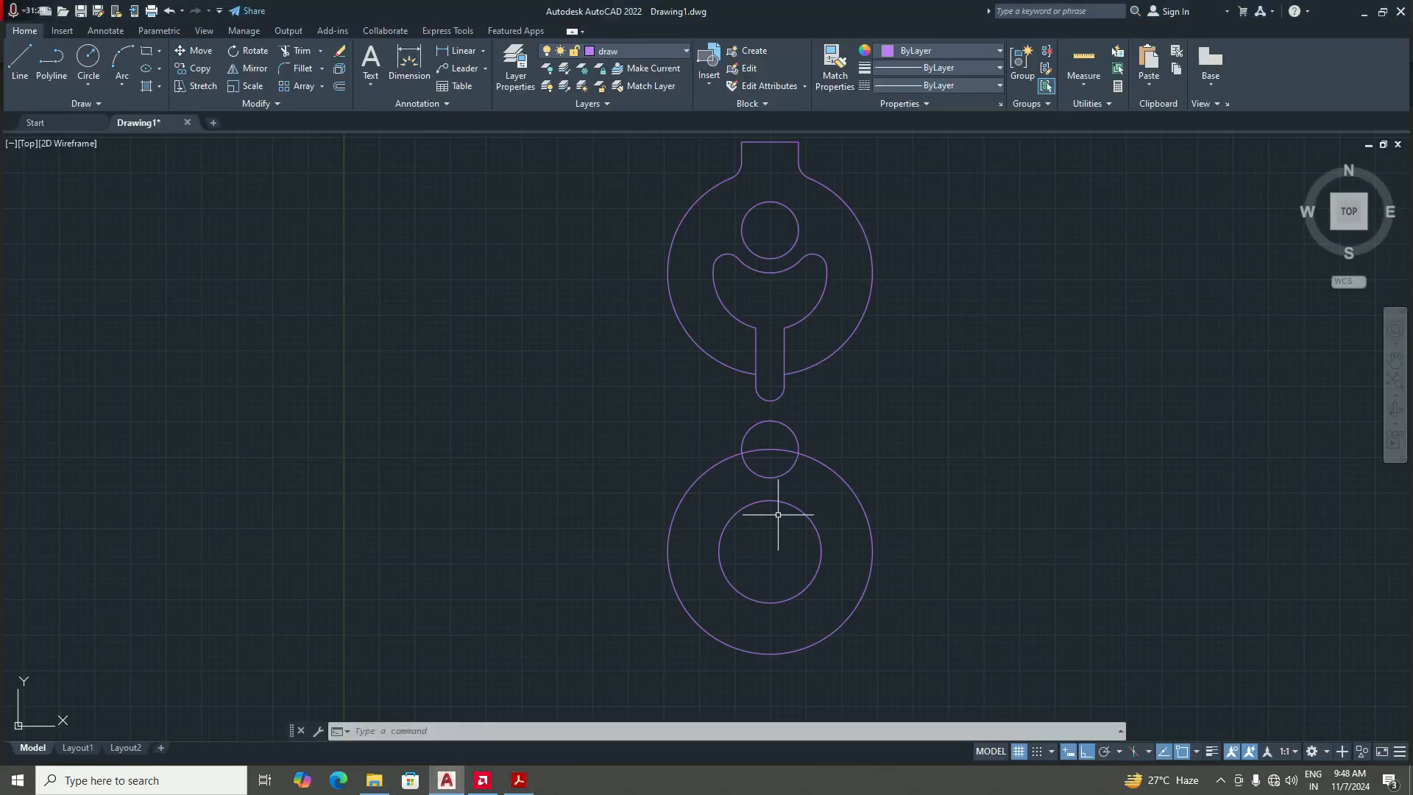
{"action": "scroll", "coordinate": [777, 514], "scroll_direction": "down", "scroll_amount": 5}
{"action": "scroll", "coordinate": [778, 599], "scroll_direction": "up", "scroll_amount": 3}
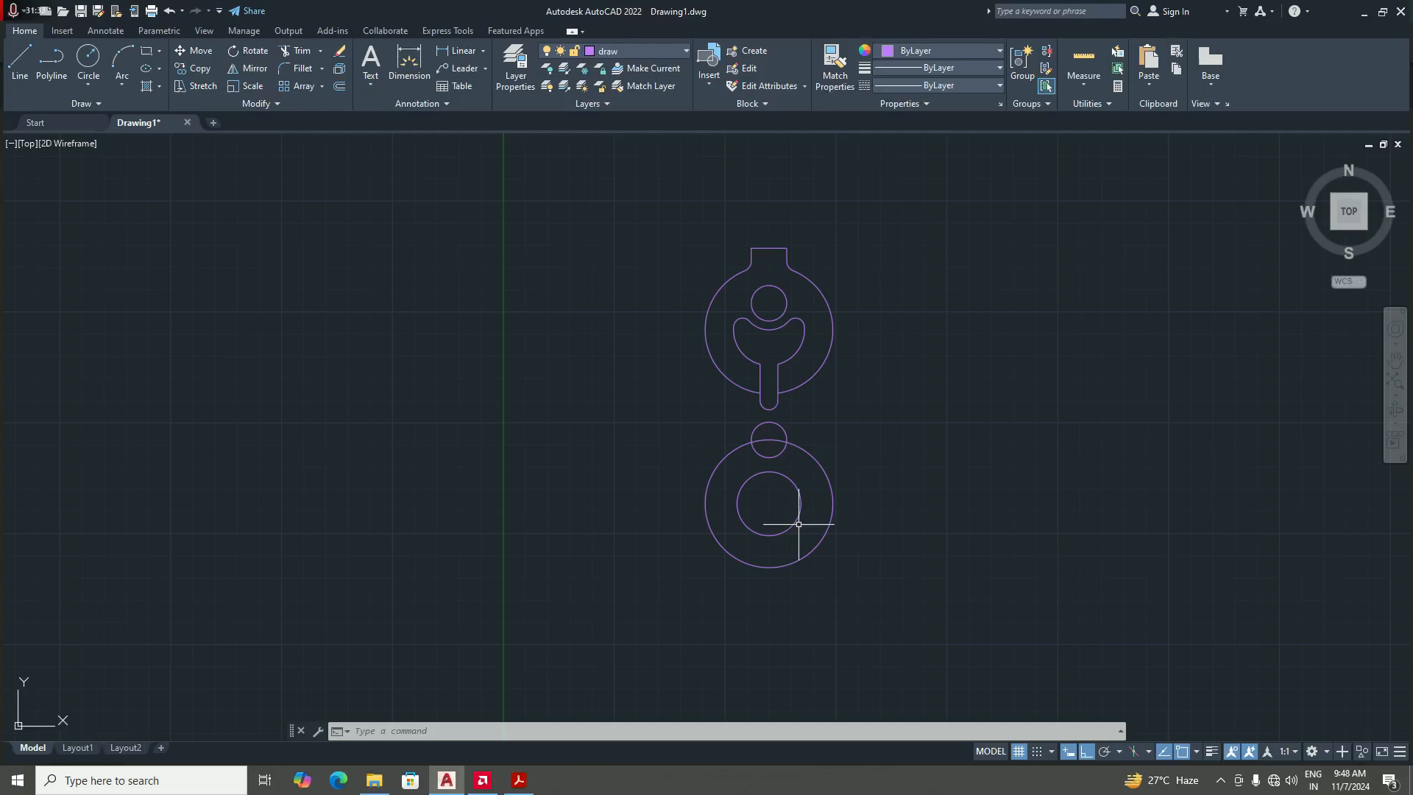
{"action": "left_click", "coordinate": [520, 783]}
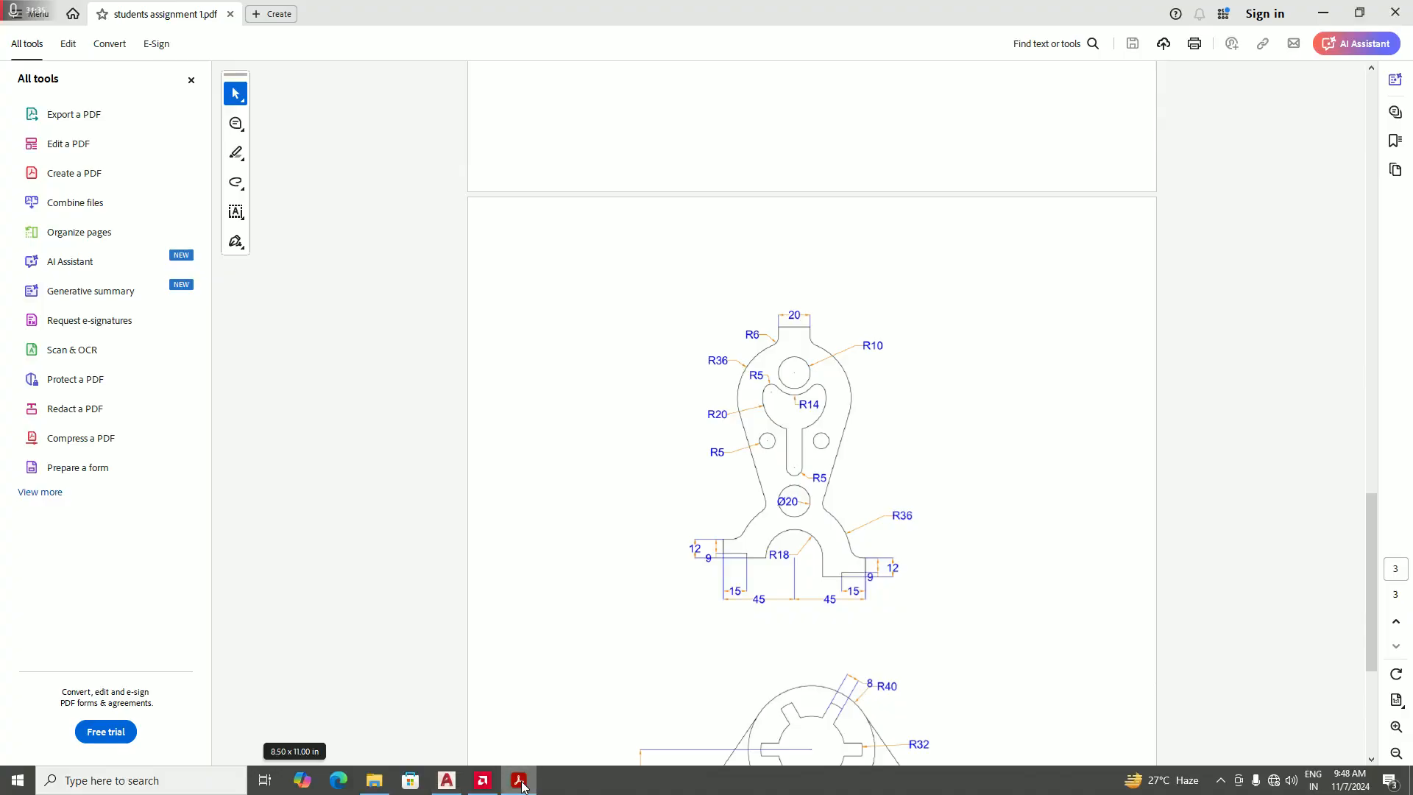
{"action": "left_click", "coordinate": [448, 783]}
- Draw a 12-unit line vertically downward from the right quadrant of the lower inner circle
{"action": "scroll", "coordinate": [772, 505], "scroll_direction": "down", "scroll_amount": 4}
{"action": "scroll", "coordinate": [768, 523], "scroll_direction": "up", "scroll_amount": 4}
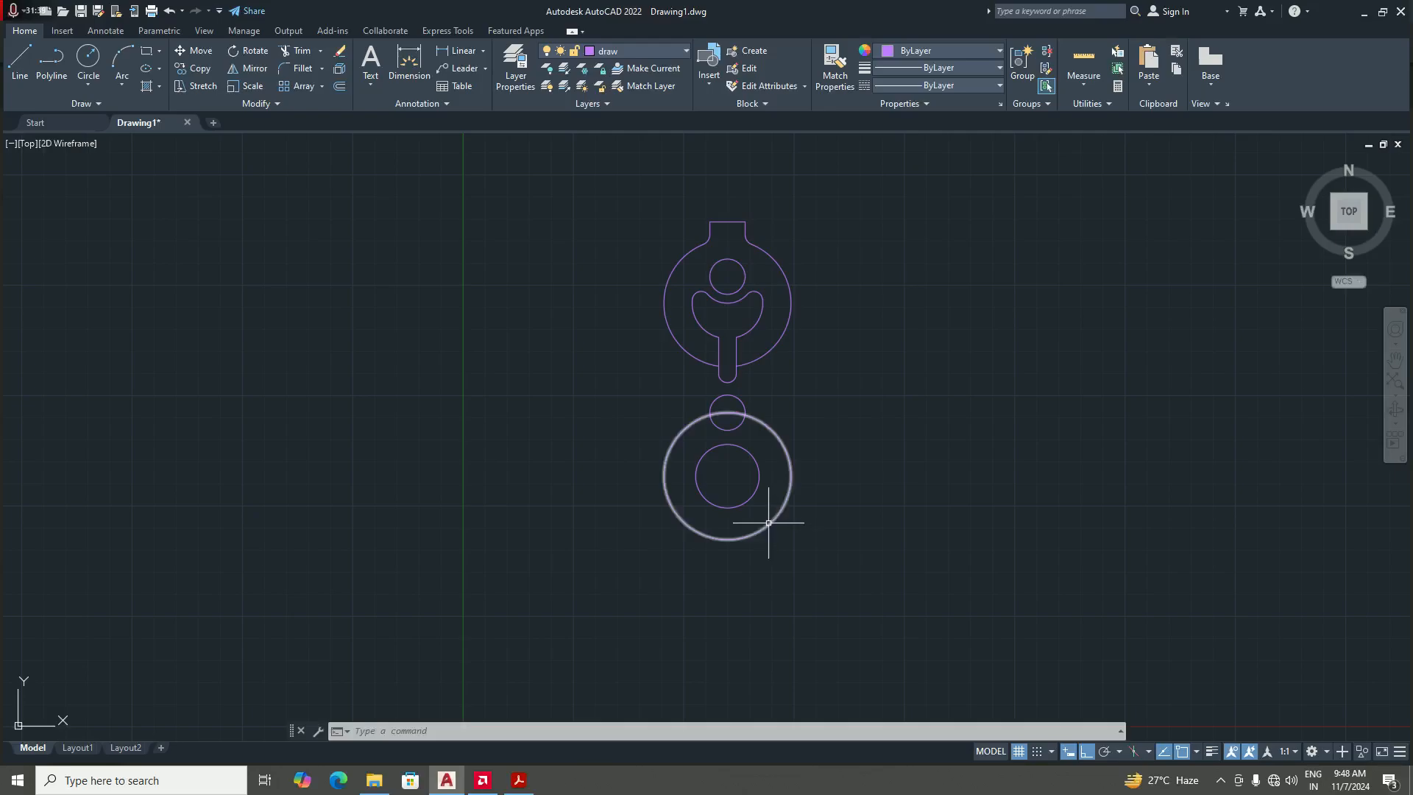
{"action": "type", "text": "l"}
{"action": "key", "text": "Return"}
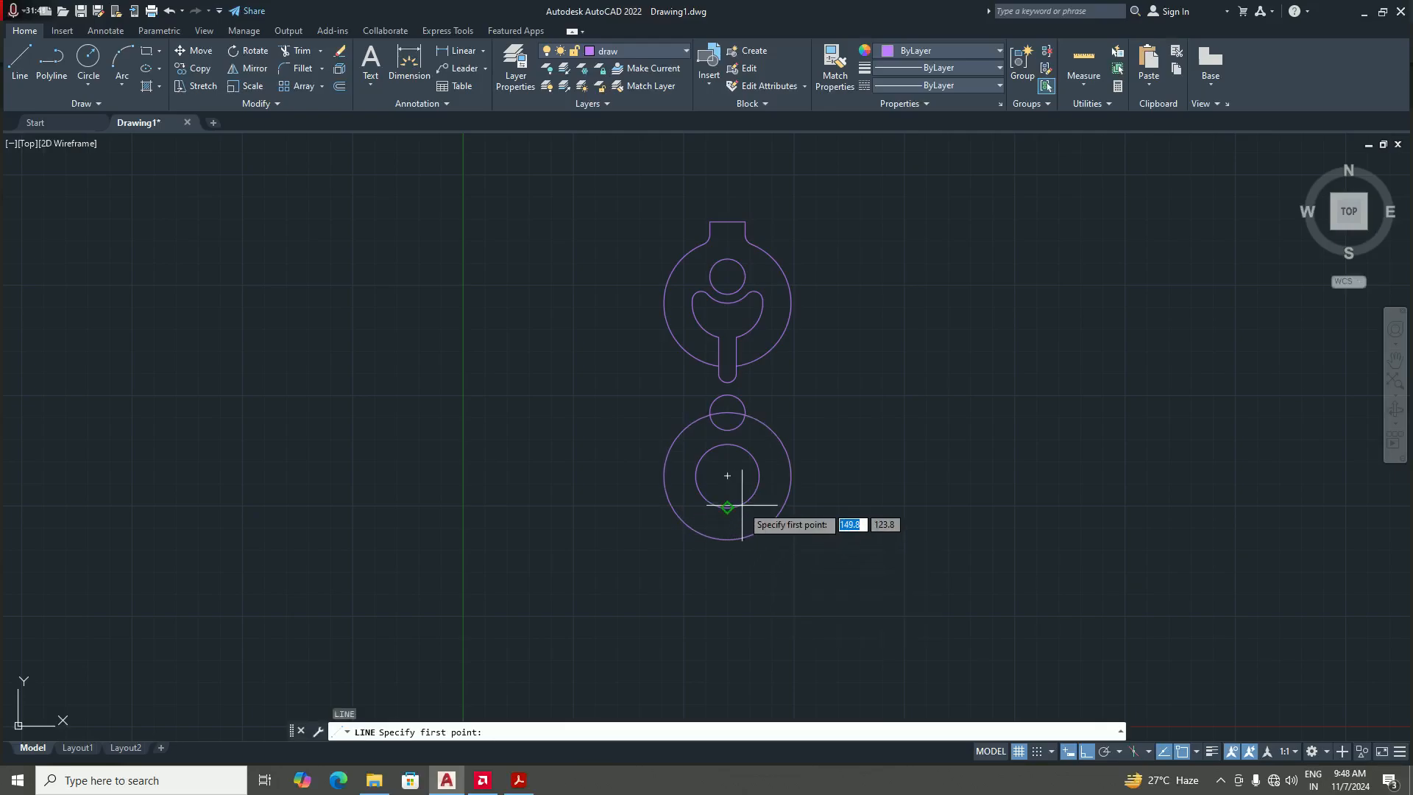
{"action": "scroll", "coordinate": [751, 498], "scroll_direction": "up", "scroll_amount": 2}
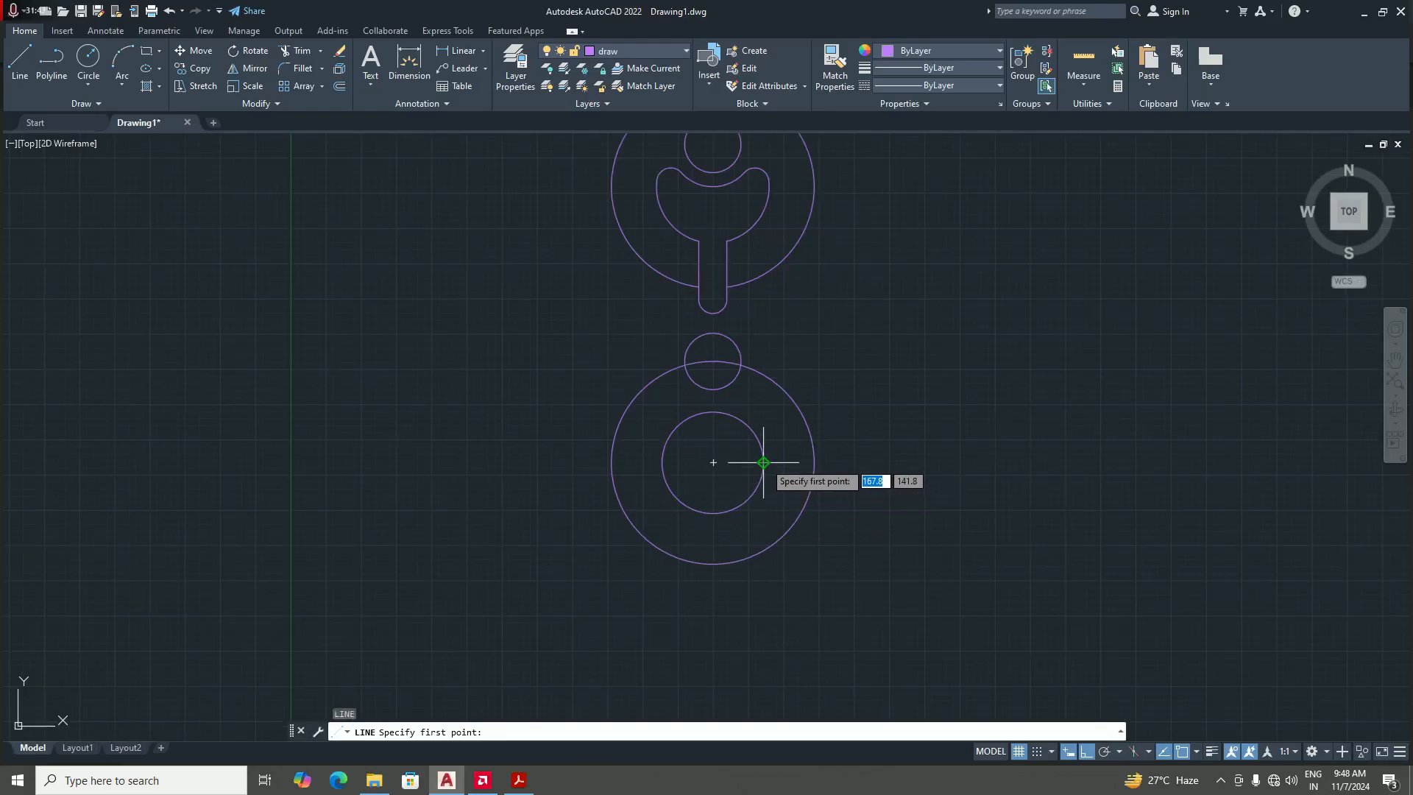
{"action": "left_click", "coordinate": [763, 462]}
{"action": "scroll", "coordinate": [772, 501], "scroll_direction": "down", "scroll_amount": 2}
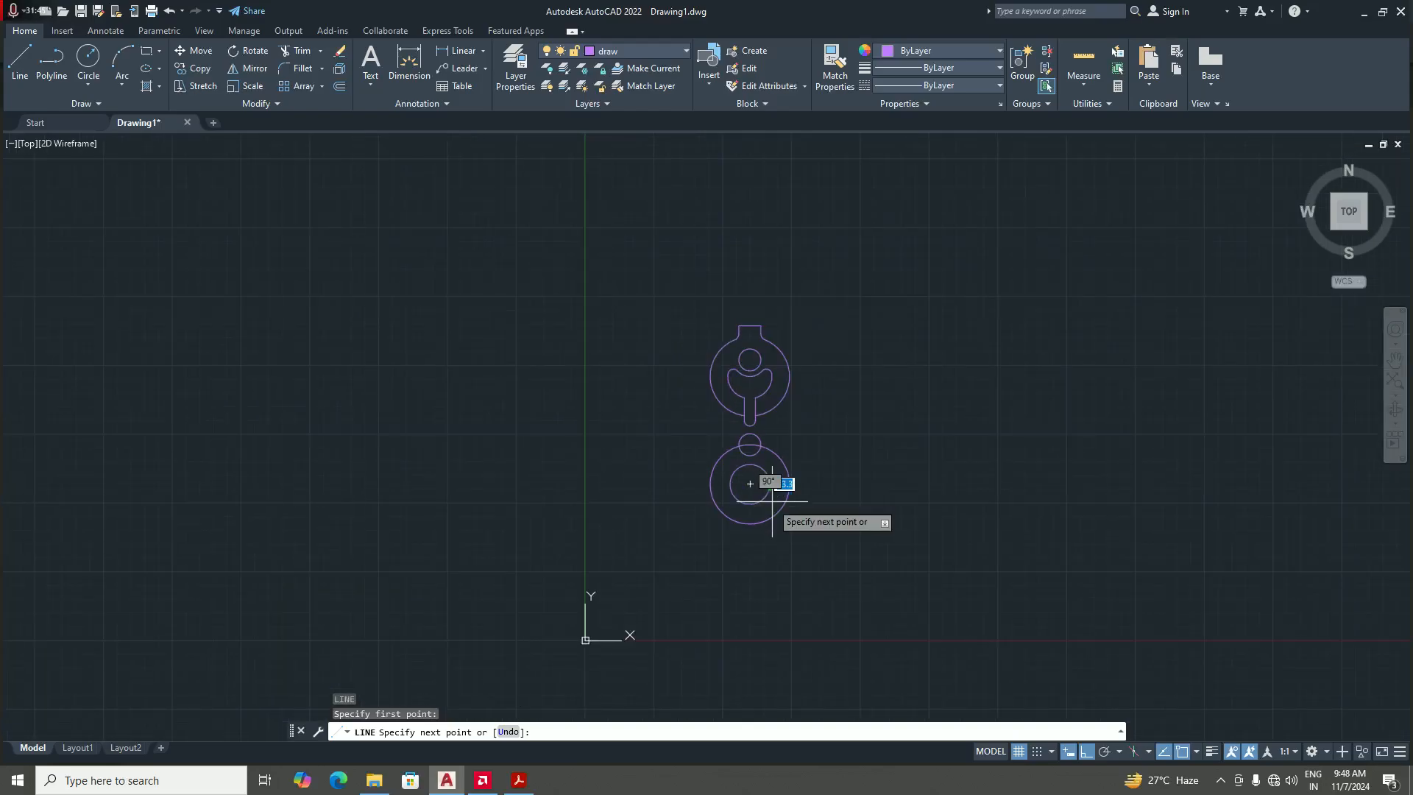
{"action": "scroll", "coordinate": [771, 501], "scroll_direction": "up", "scroll_amount": 5}
{"action": "type", "text": "1"}
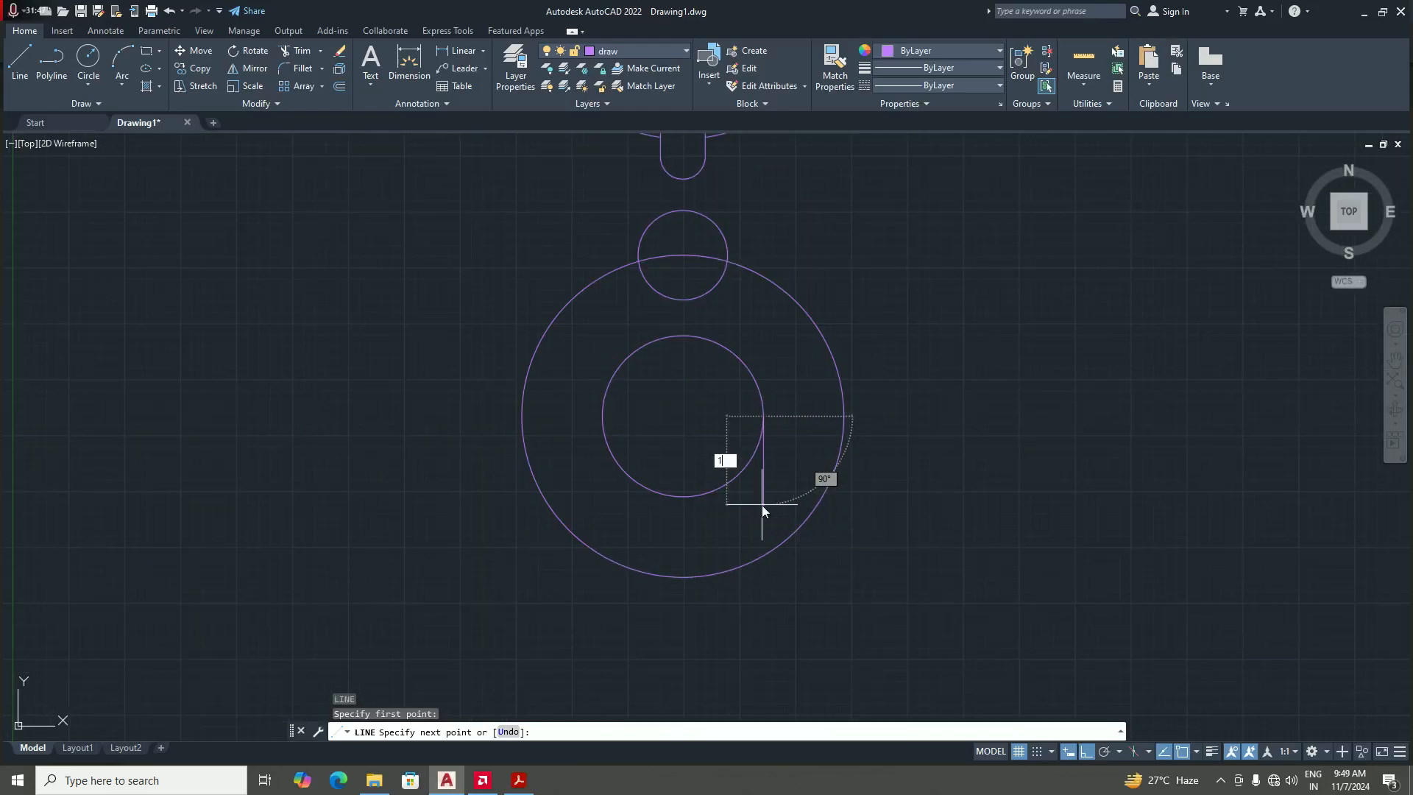
{"action": "type", "text": "2"}
{"action": "key", "text": "Return"}
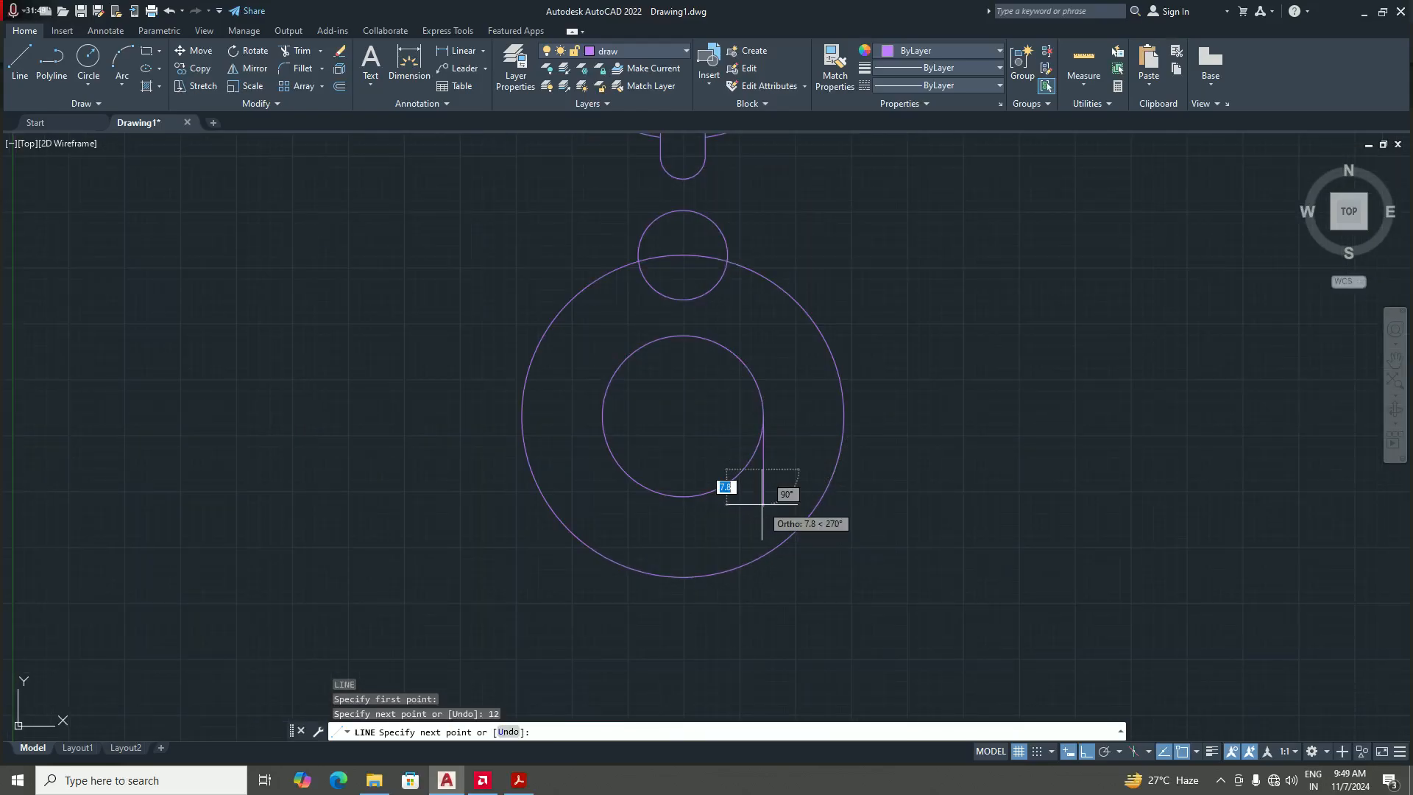
- Try a 12-unit horizontal line to the right from the vertical line's lower end, and erase it
{"action": "scroll", "coordinate": [795, 469], "scroll_direction": "up", "scroll_amount": 2}
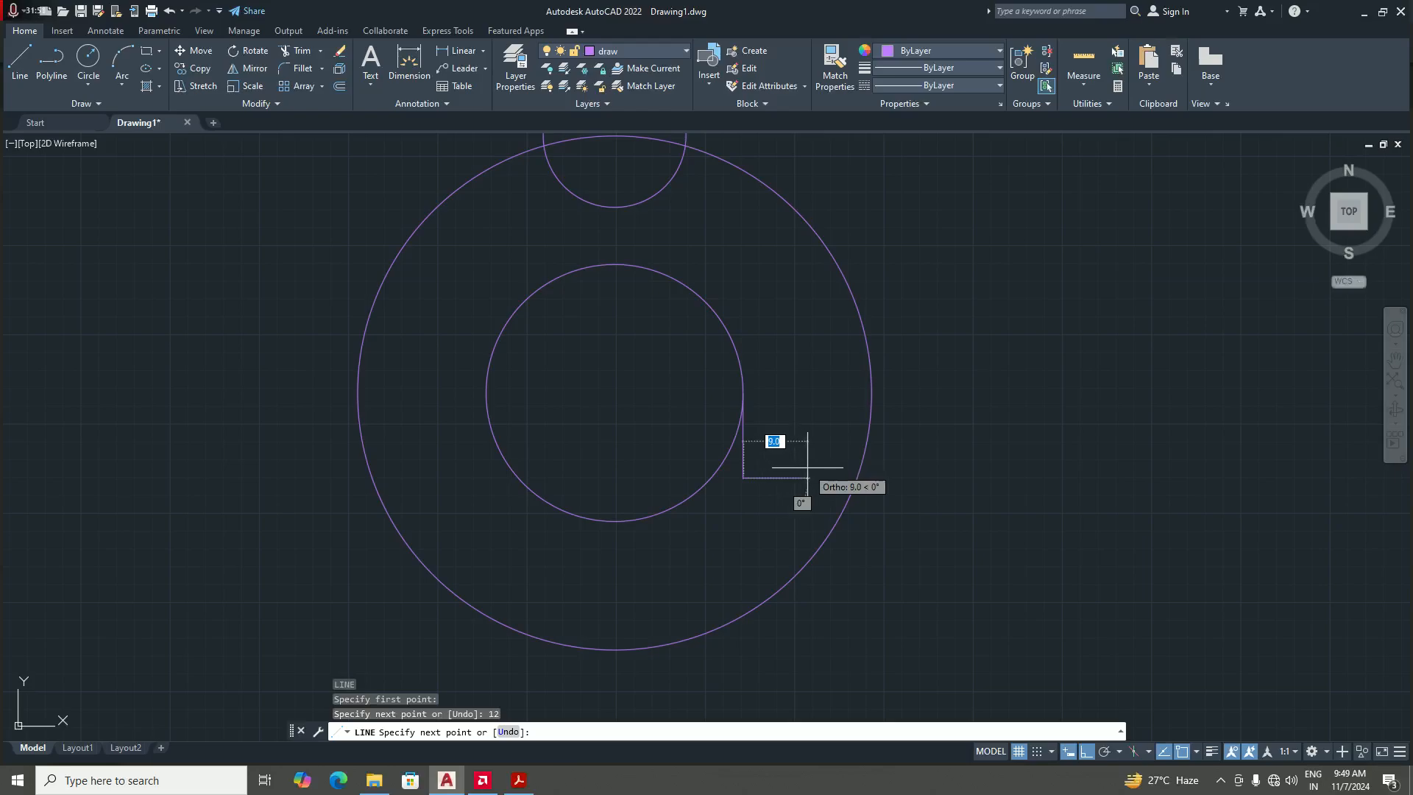
{"action": "type", "text": "12"}
{"action": "key", "text": "Return"}
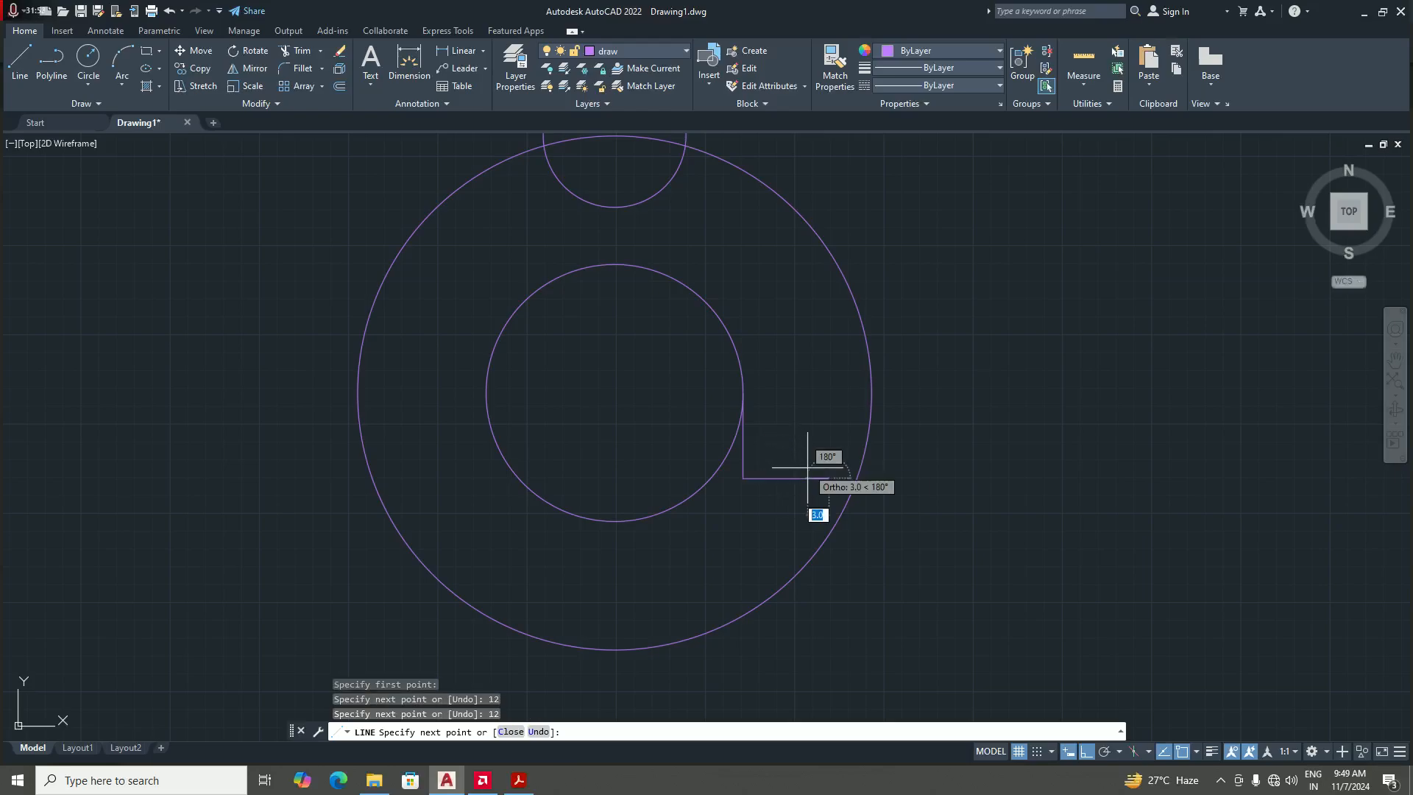
{"action": "scroll", "coordinate": [836, 419], "scroll_direction": "down", "scroll_amount": 1}
{"action": "scroll", "coordinate": [836, 432], "scroll_direction": "up", "scroll_amount": 1}
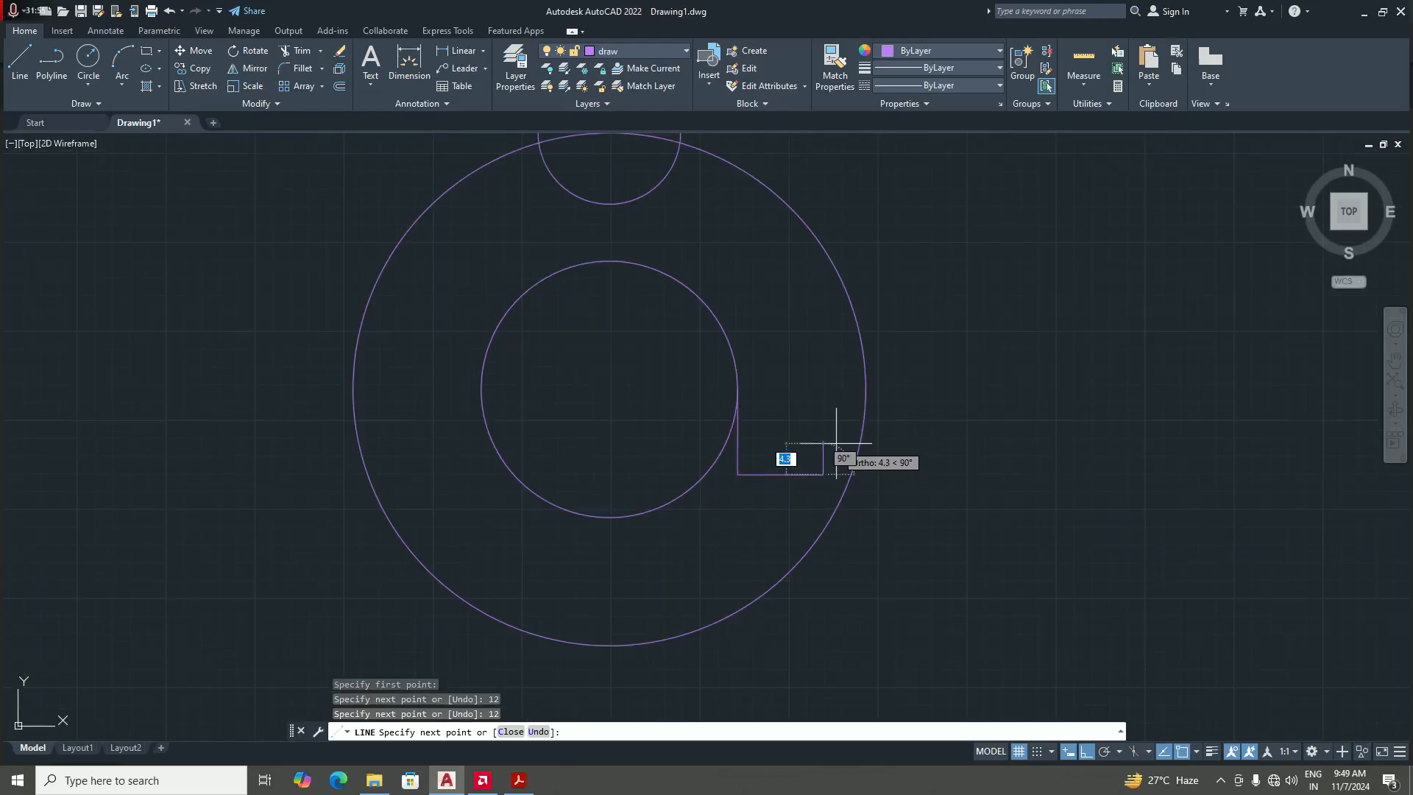
{"action": "key", "text": "Escape"}
{"action": "left_click", "coordinate": [779, 474]}
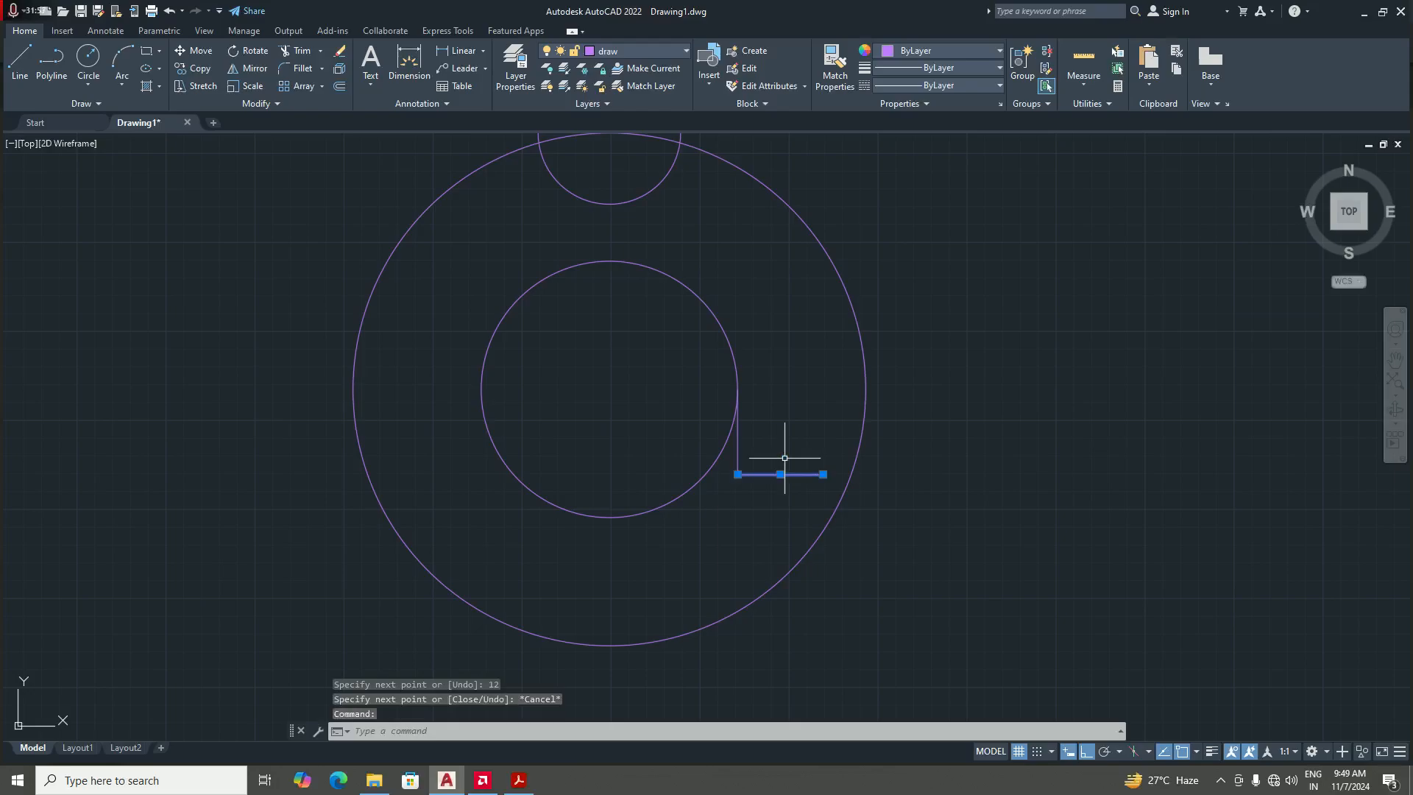
{"action": "key", "text": "Delete"}
- Draw a line 12 units to the right from the vertical line's lower end, continuing 3 units upward
{"action": "type", "text": "l"}
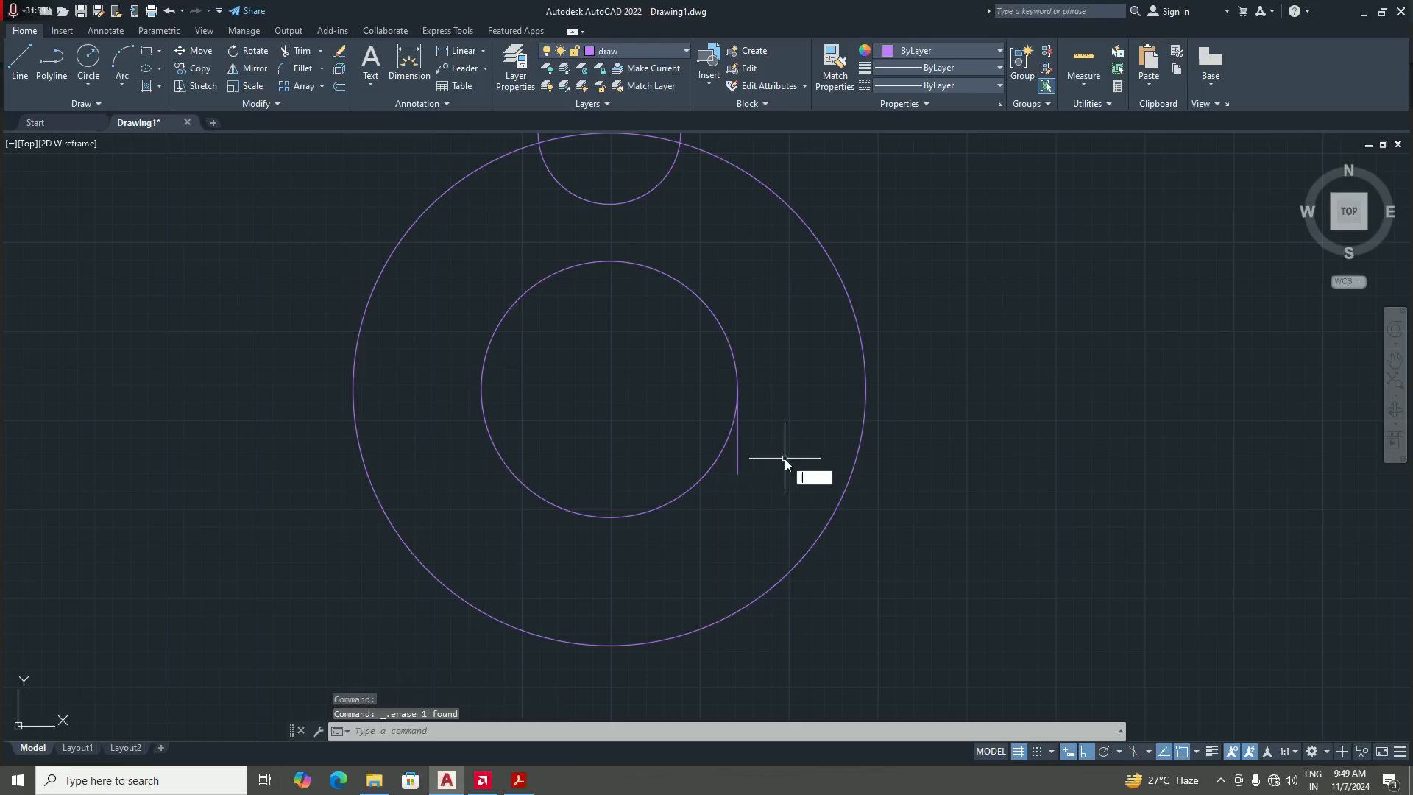
{"action": "key", "text": "Return"}
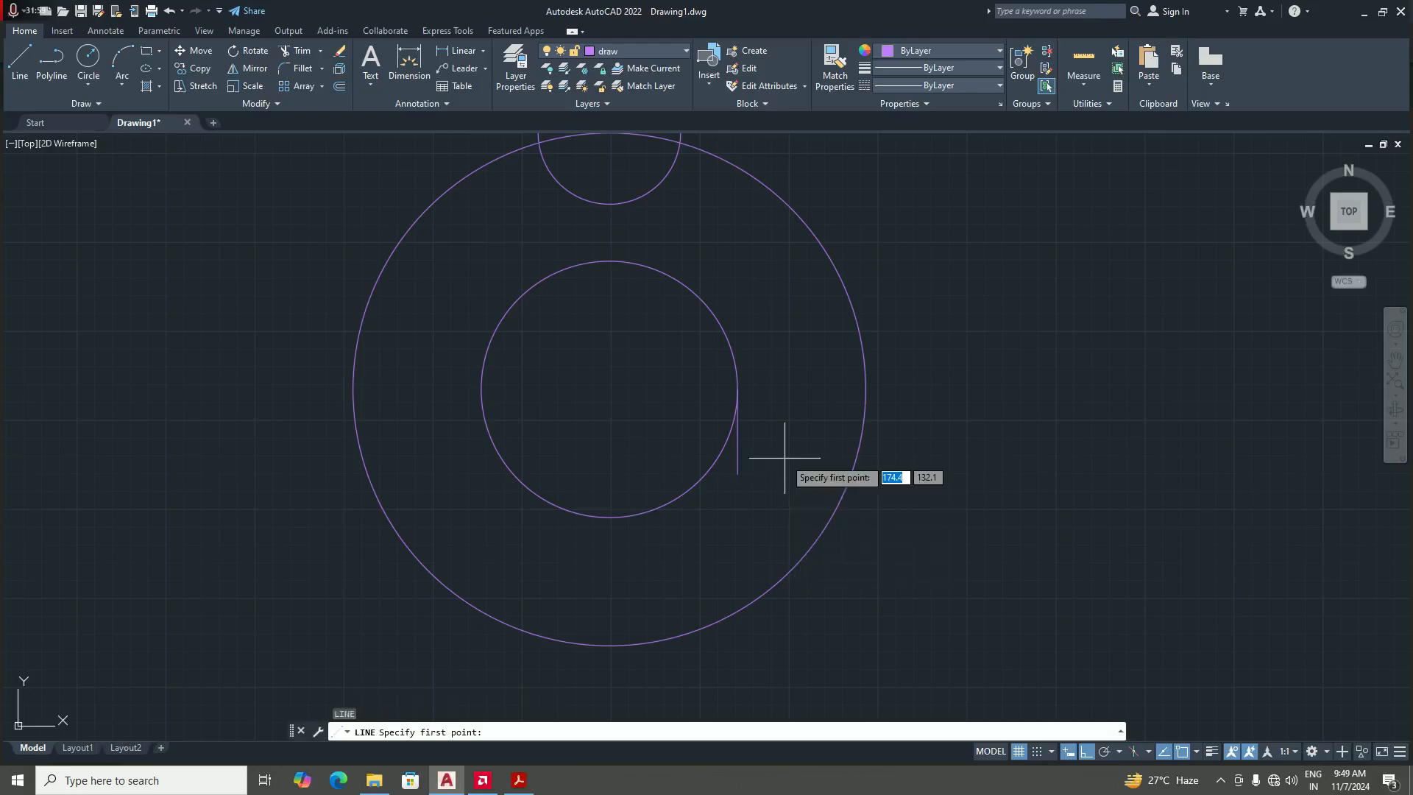
{"action": "left_click", "coordinate": [738, 476]}
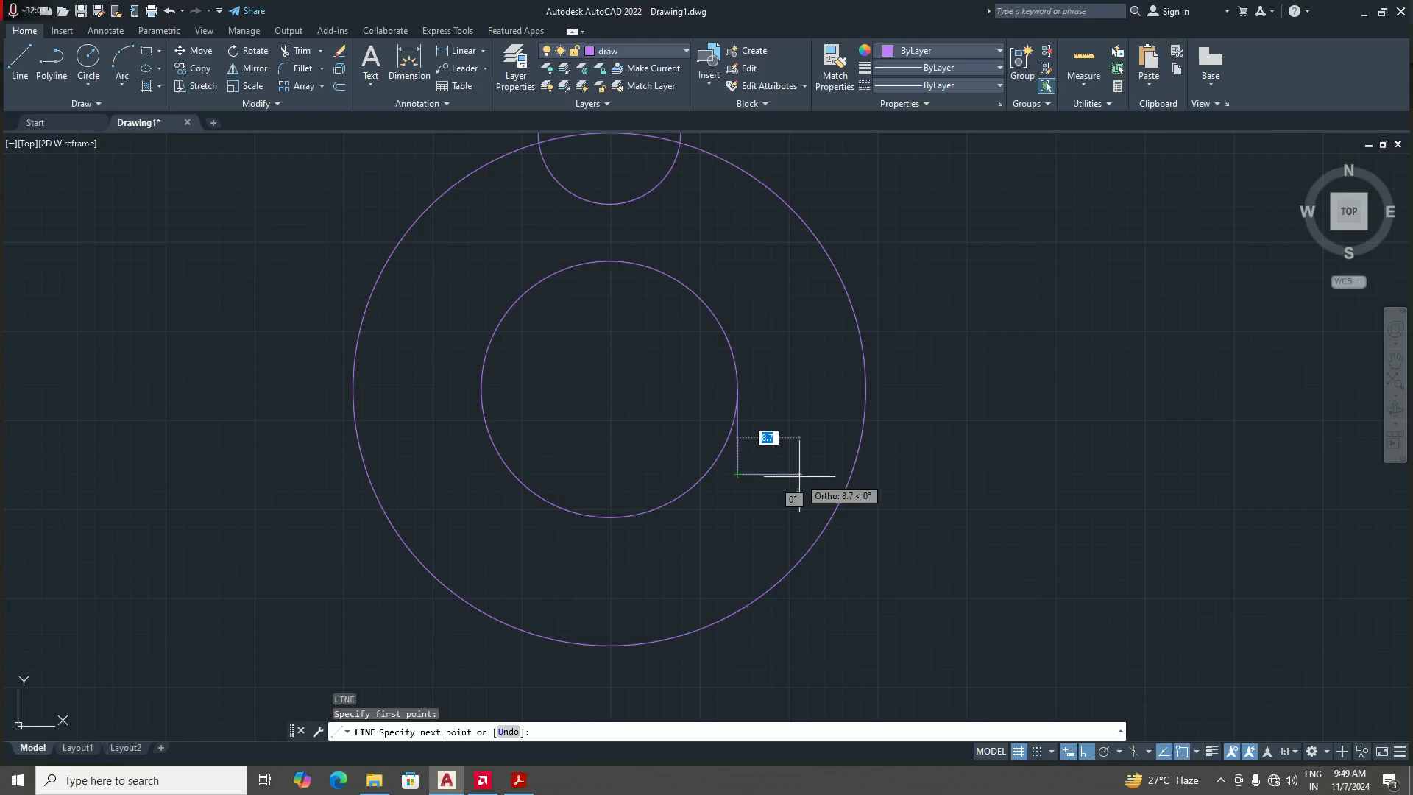
{"action": "type", "text": "12"}
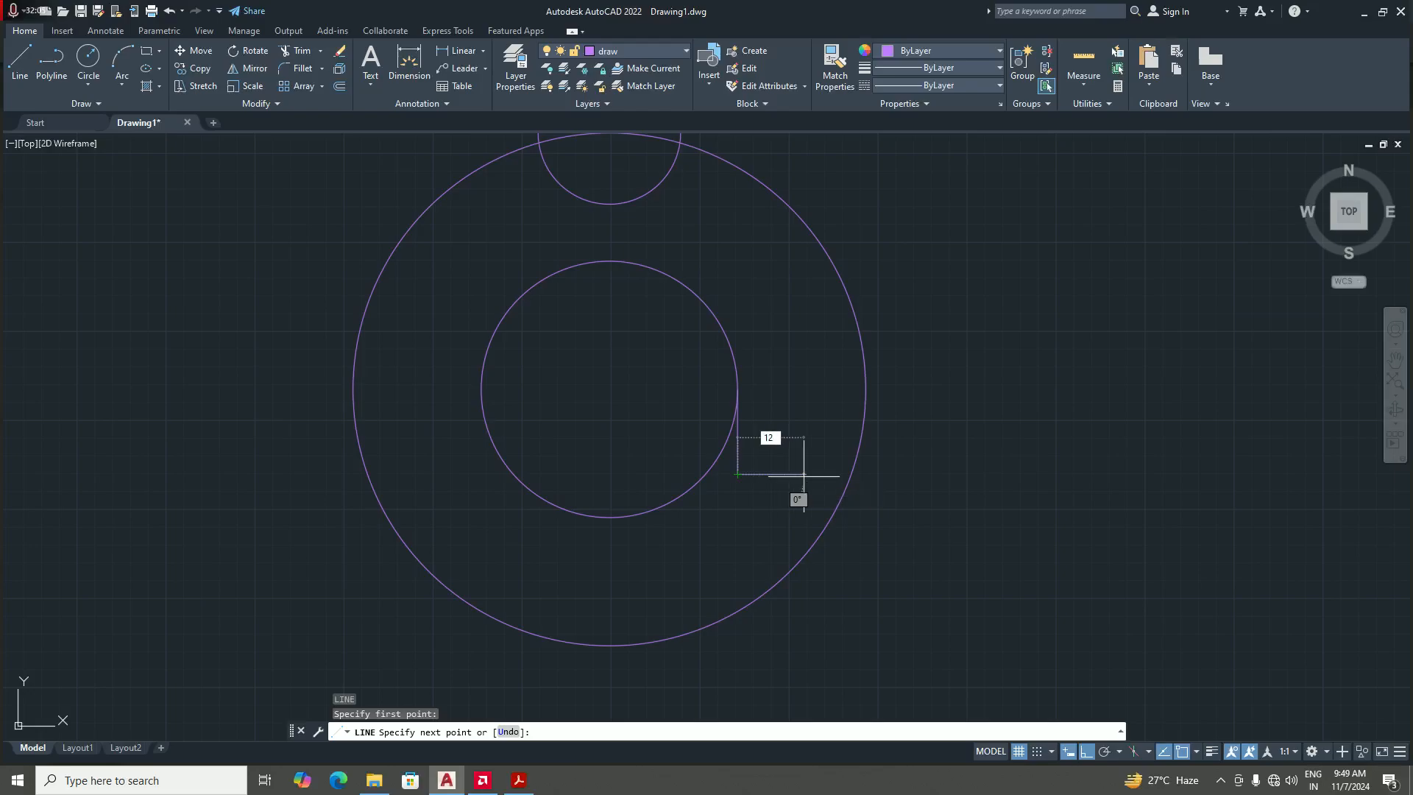
{"action": "key", "text": "Return"}
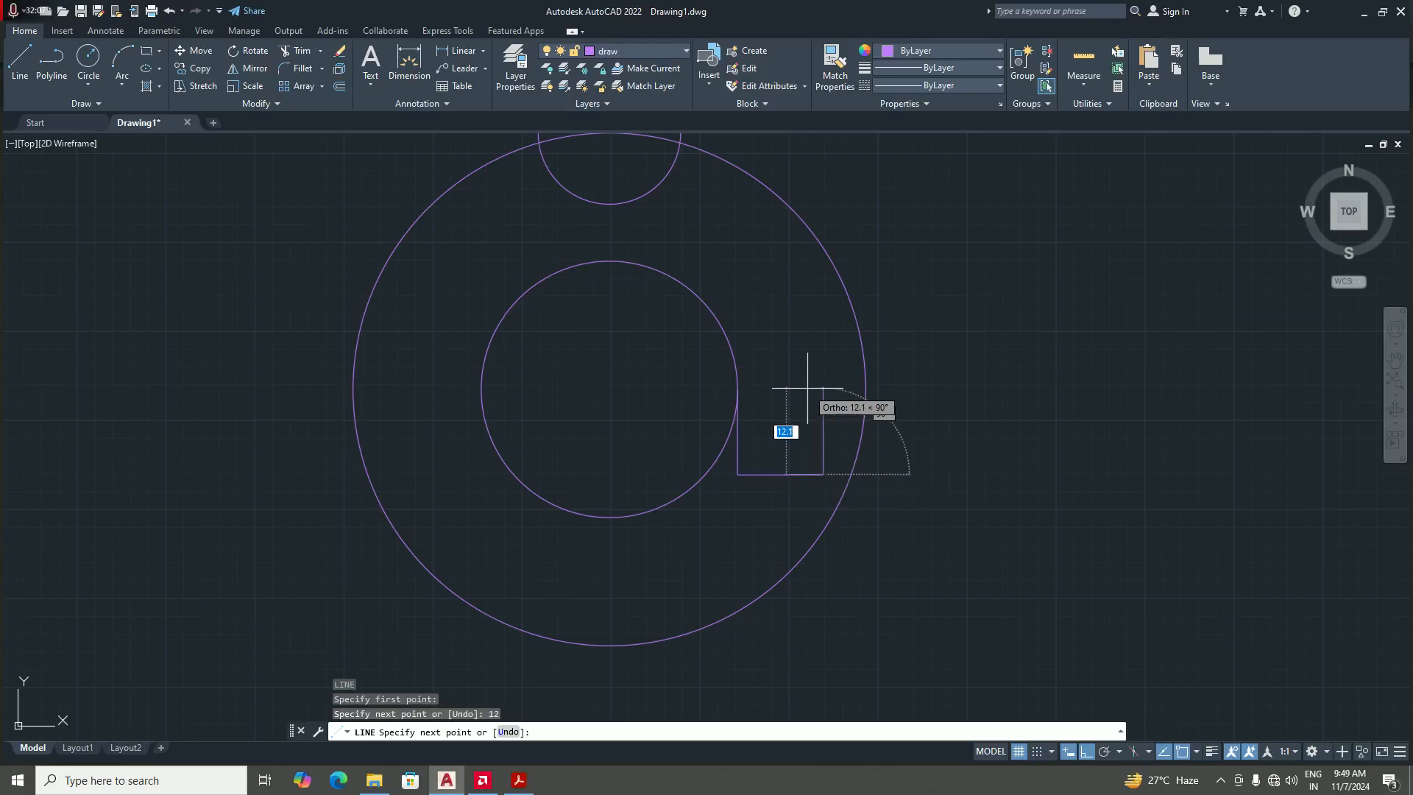
{"action": "scroll", "coordinate": [823, 463], "scroll_direction": "up", "scroll_amount": 4}
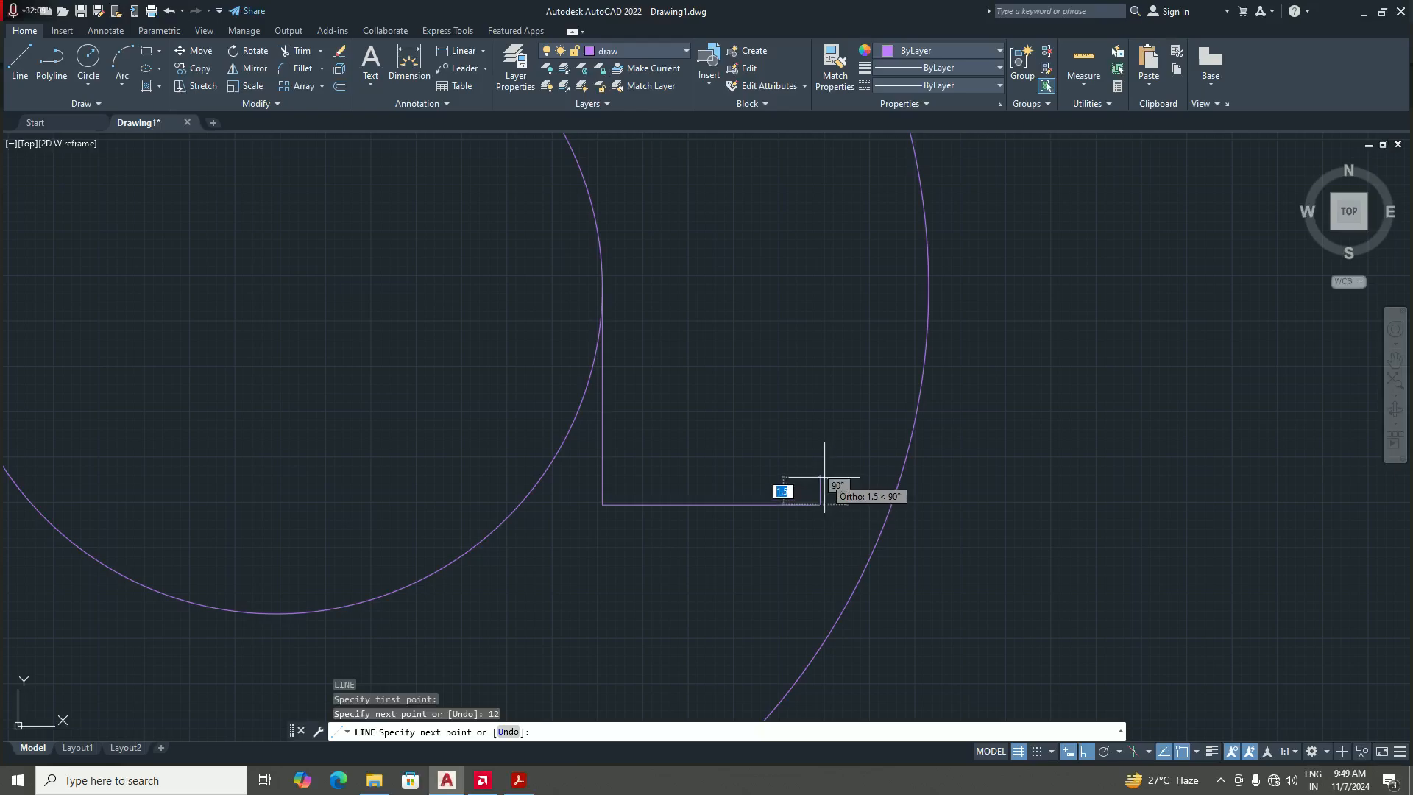
{"action": "type", "text": "3"}
{"action": "key", "text": "Return"}
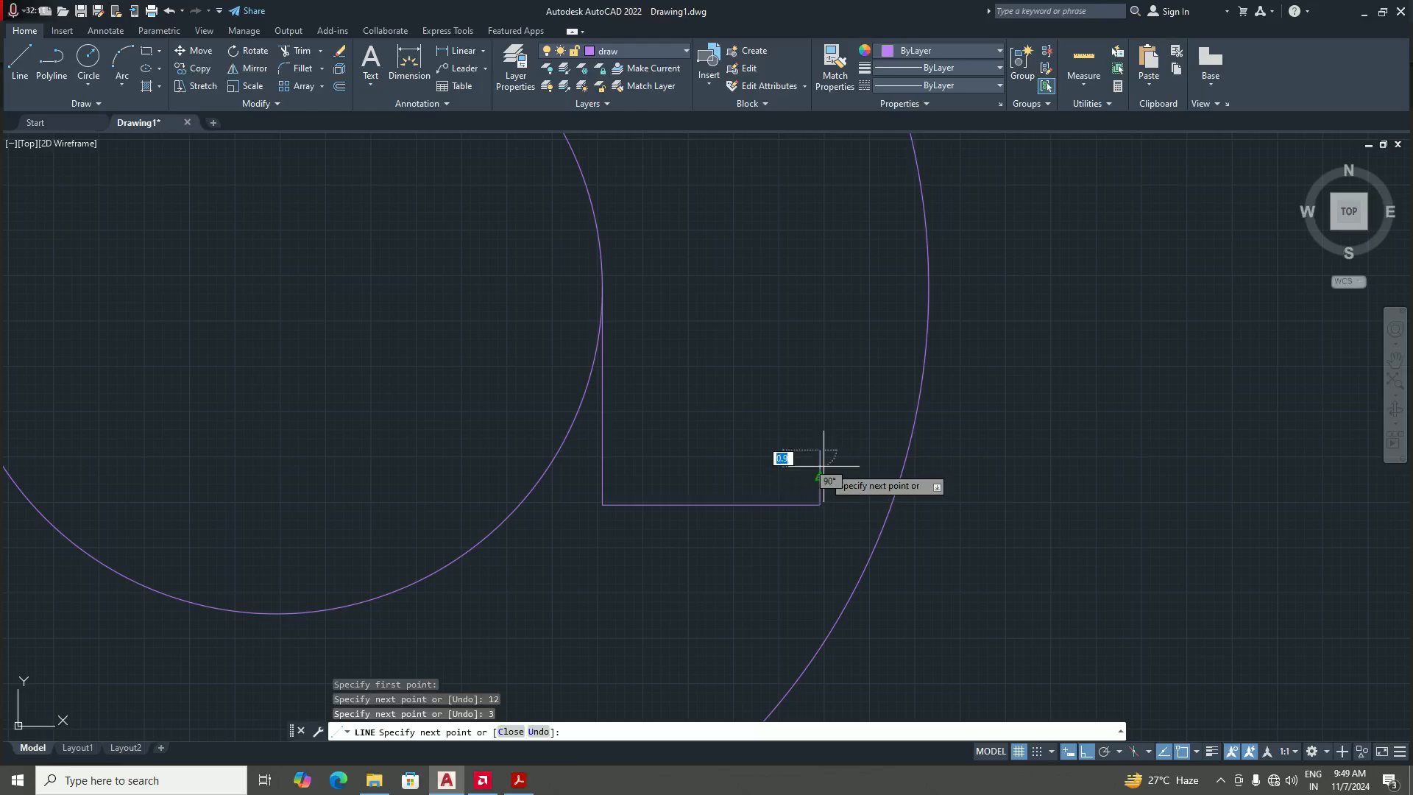
- Continue the foot outline with a 15-unit horizontal segment to the right from the top of the 3-unit rise
{"action": "scroll", "coordinate": [840, 475], "scroll_direction": "down", "scroll_amount": 4}
{"action": "scroll", "coordinate": [910, 481], "scroll_direction": "up", "scroll_amount": 2}
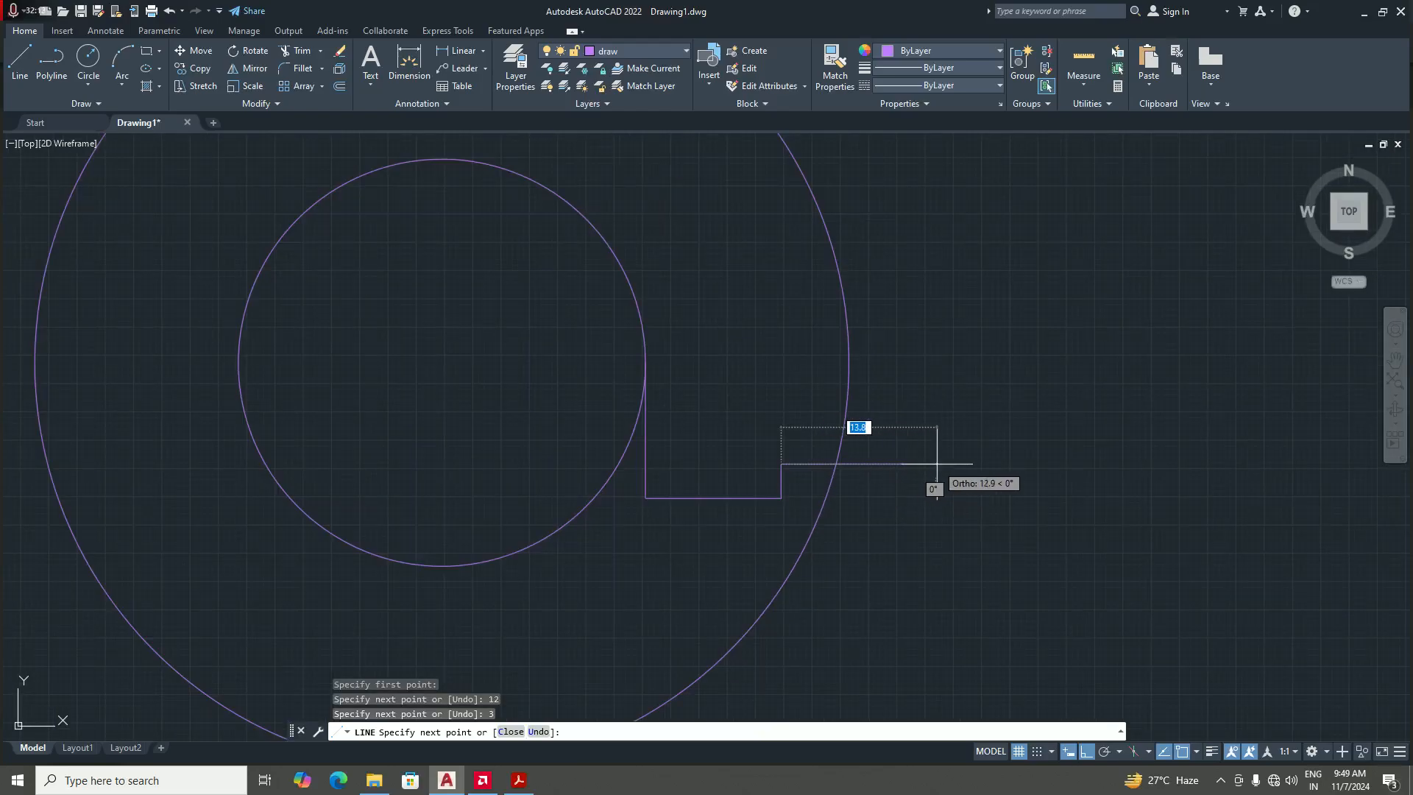
{"action": "scroll", "coordinate": [915, 464], "scroll_direction": "down", "scroll_amount": 4}
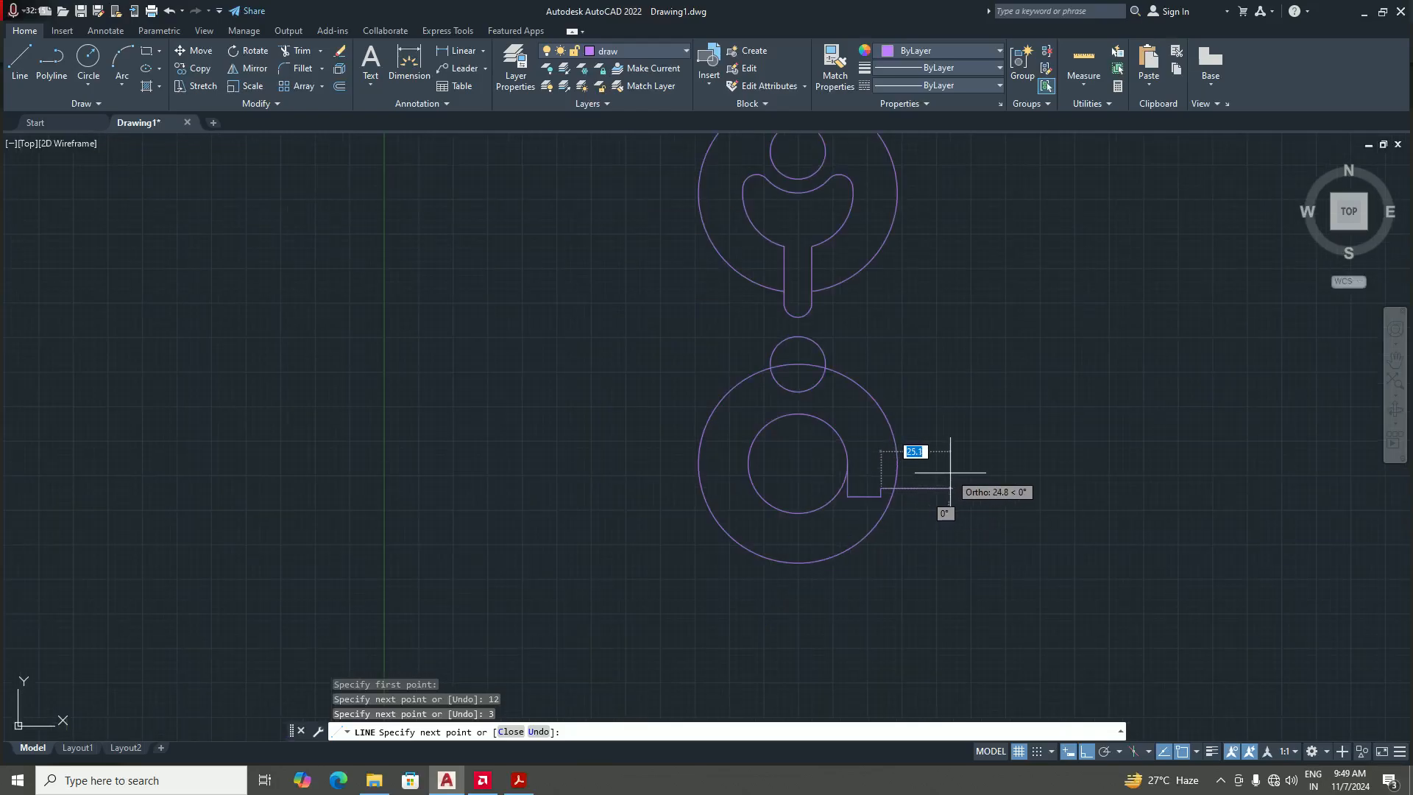
{"action": "scroll", "coordinate": [934, 482], "scroll_direction": "up", "scroll_amount": 2}
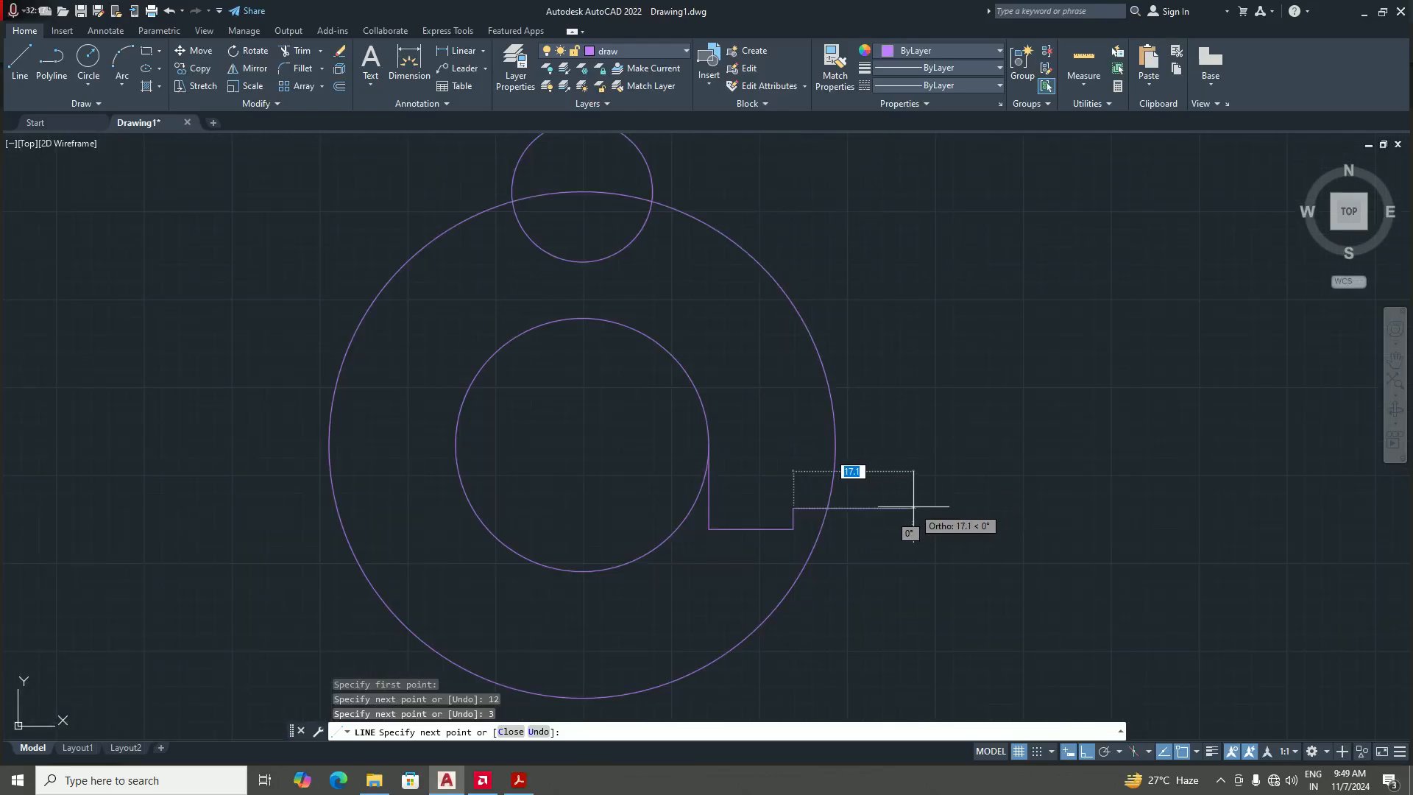
{"action": "type", "text": "15"}
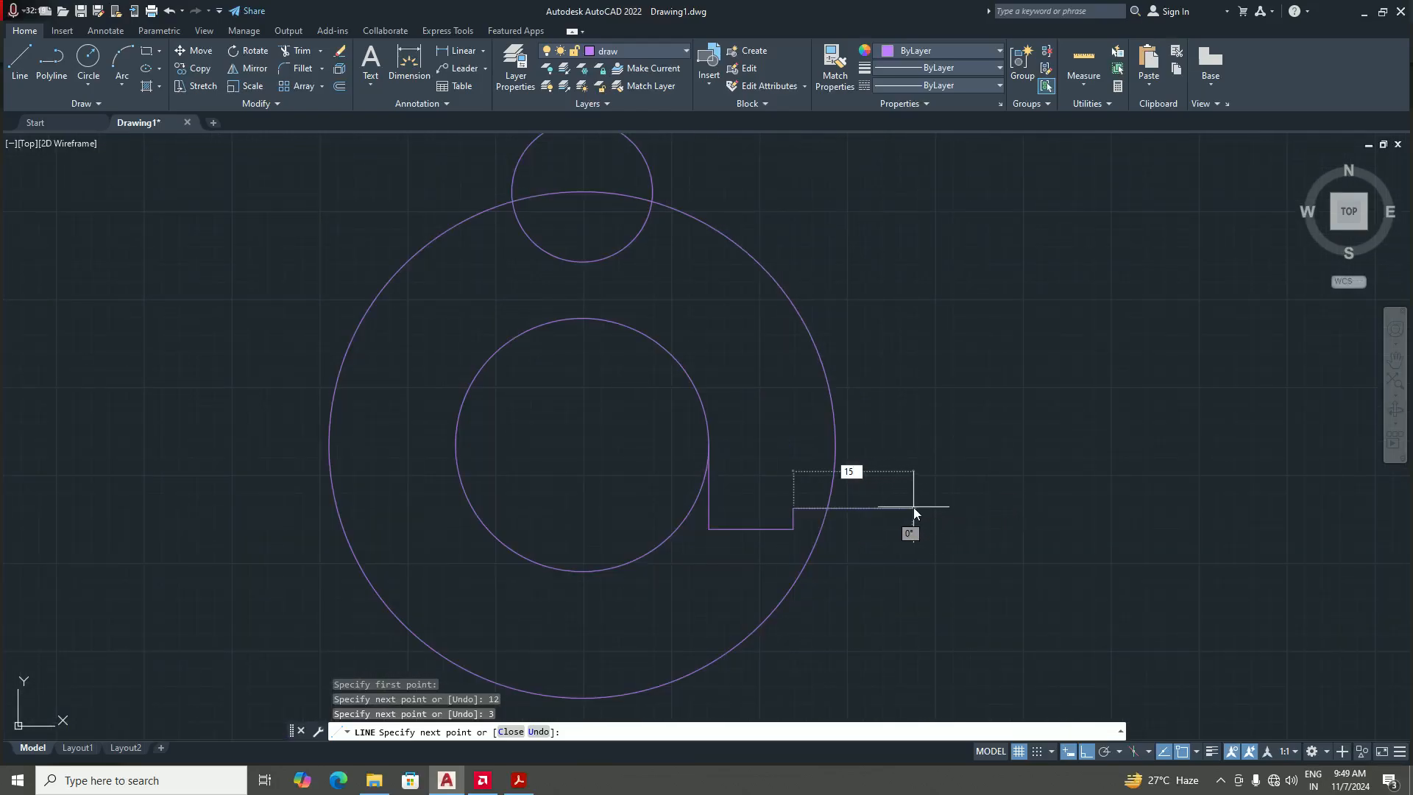
{"action": "key", "text": "Return"}
{"action": "scroll", "coordinate": [928, 470], "scroll_direction": "up", "scroll_amount": 2}
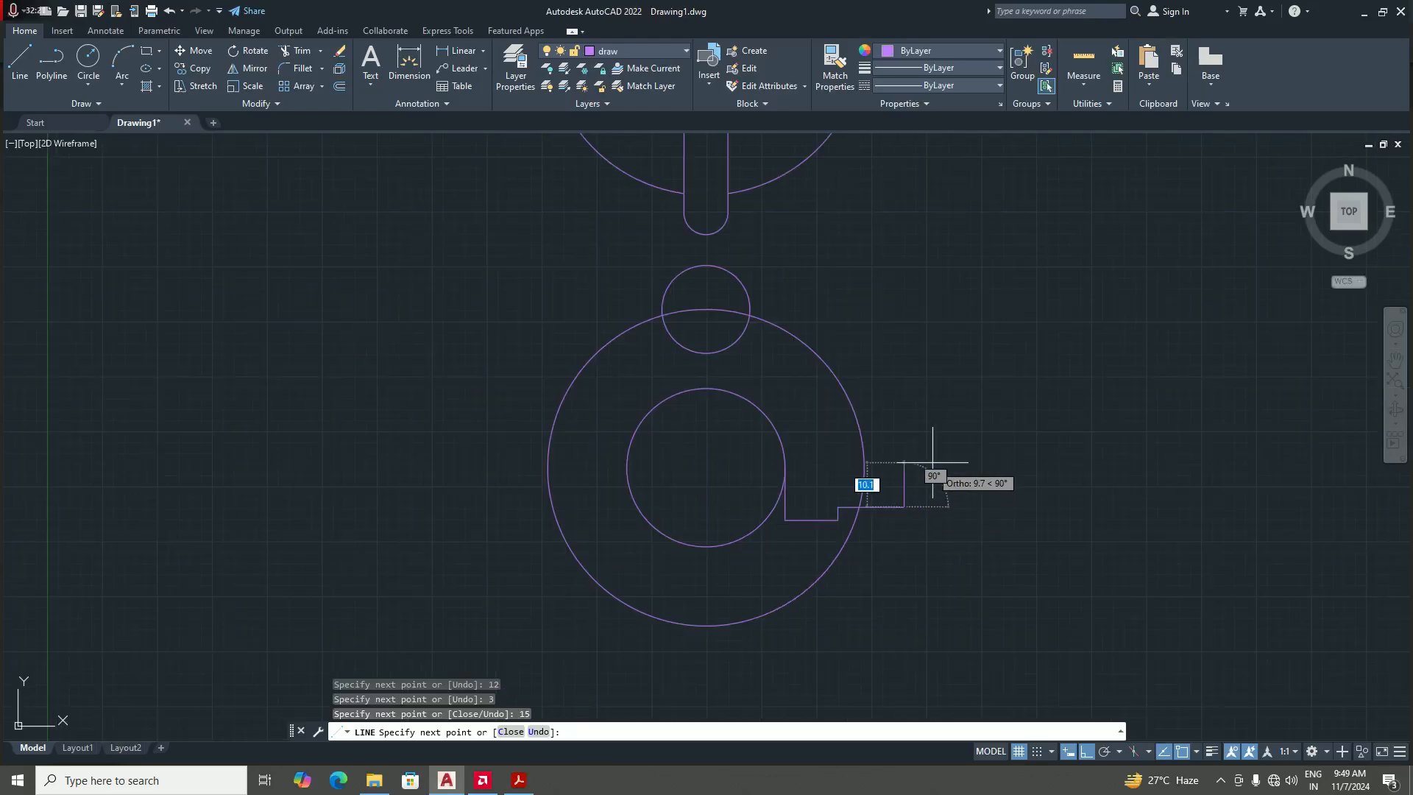
{"action": "scroll", "coordinate": [906, 493], "scroll_direction": "down", "scroll_amount": 2}
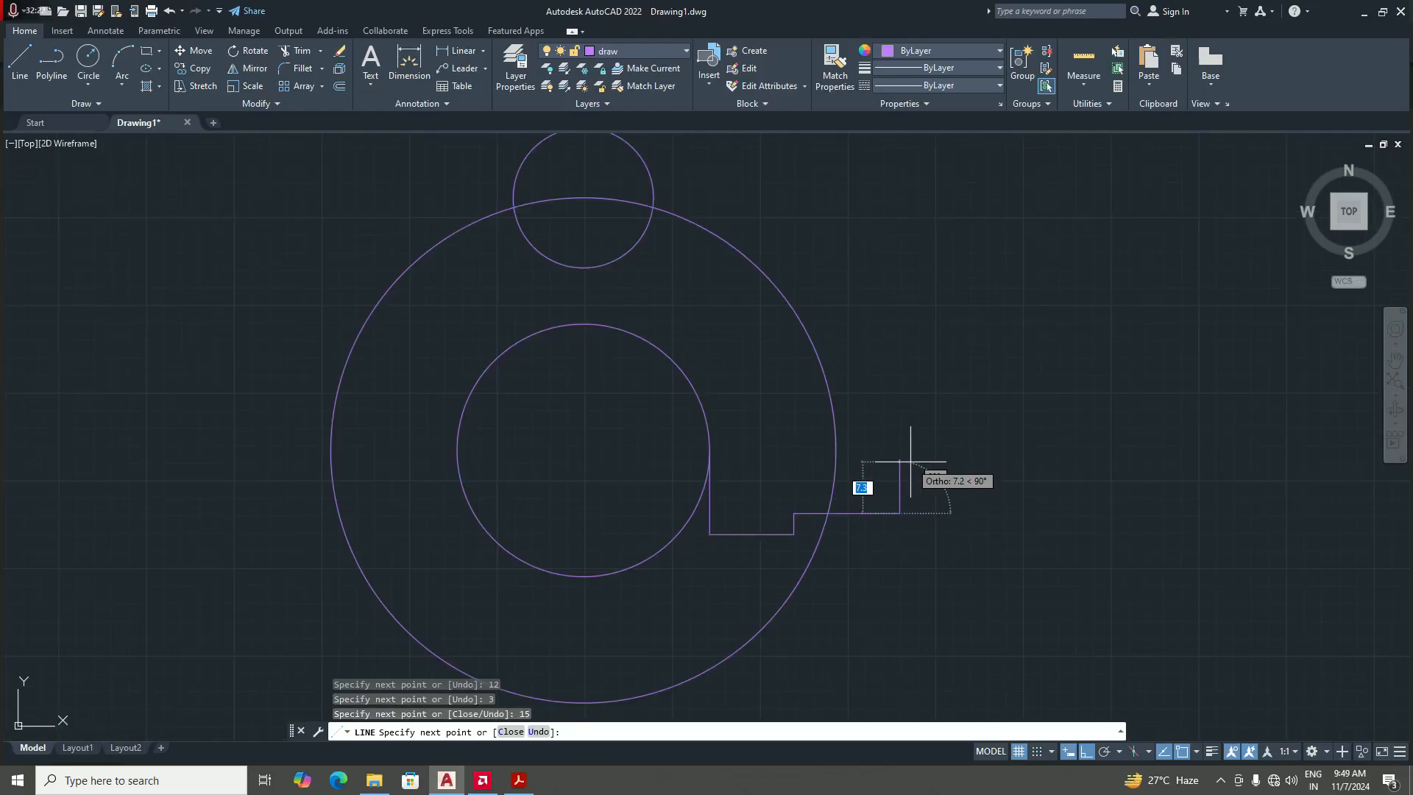
- Finish the right foot with a 9-unit vertical segment upward and a horizontal segment back to the large lower circle
{"action": "type", "text": "9"}
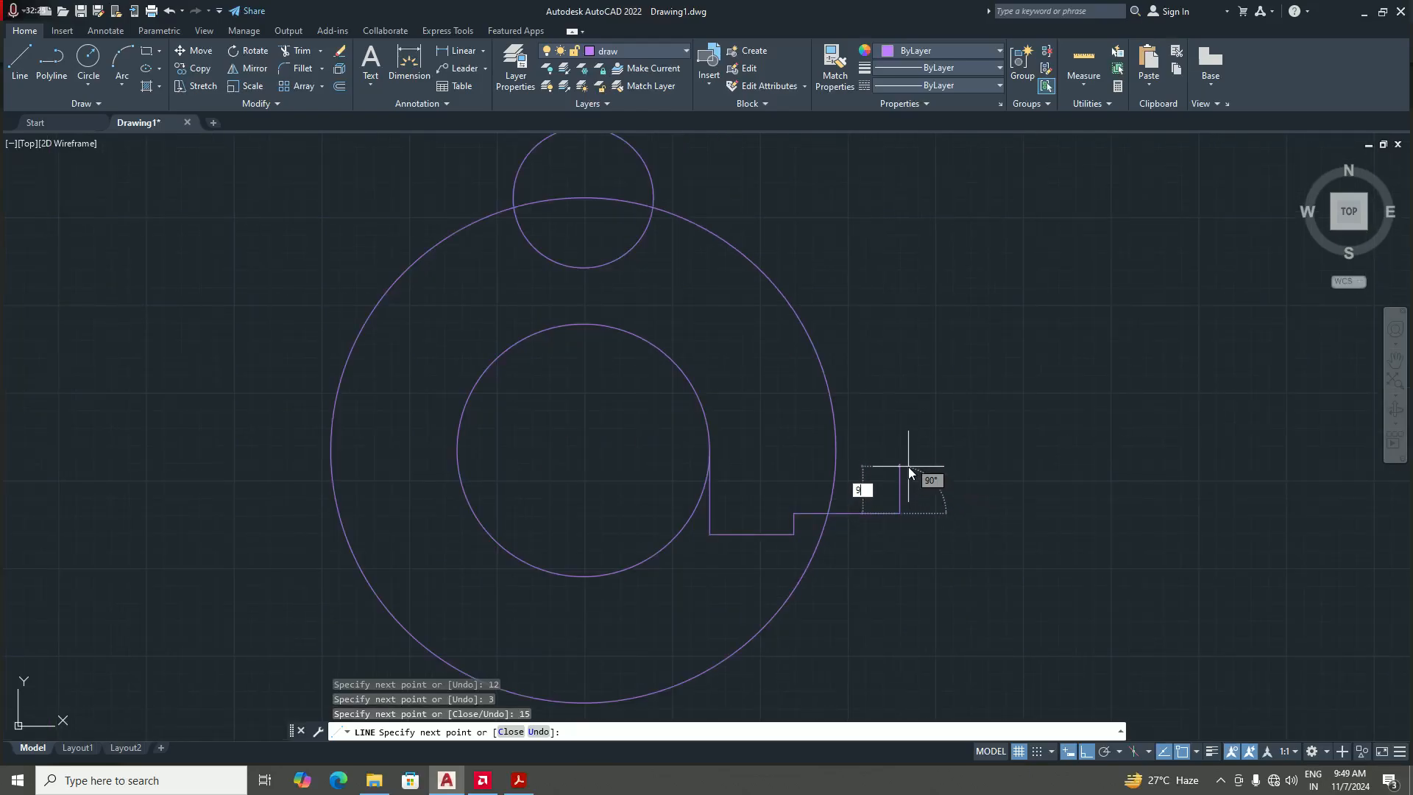
{"action": "key", "text": "Return"}
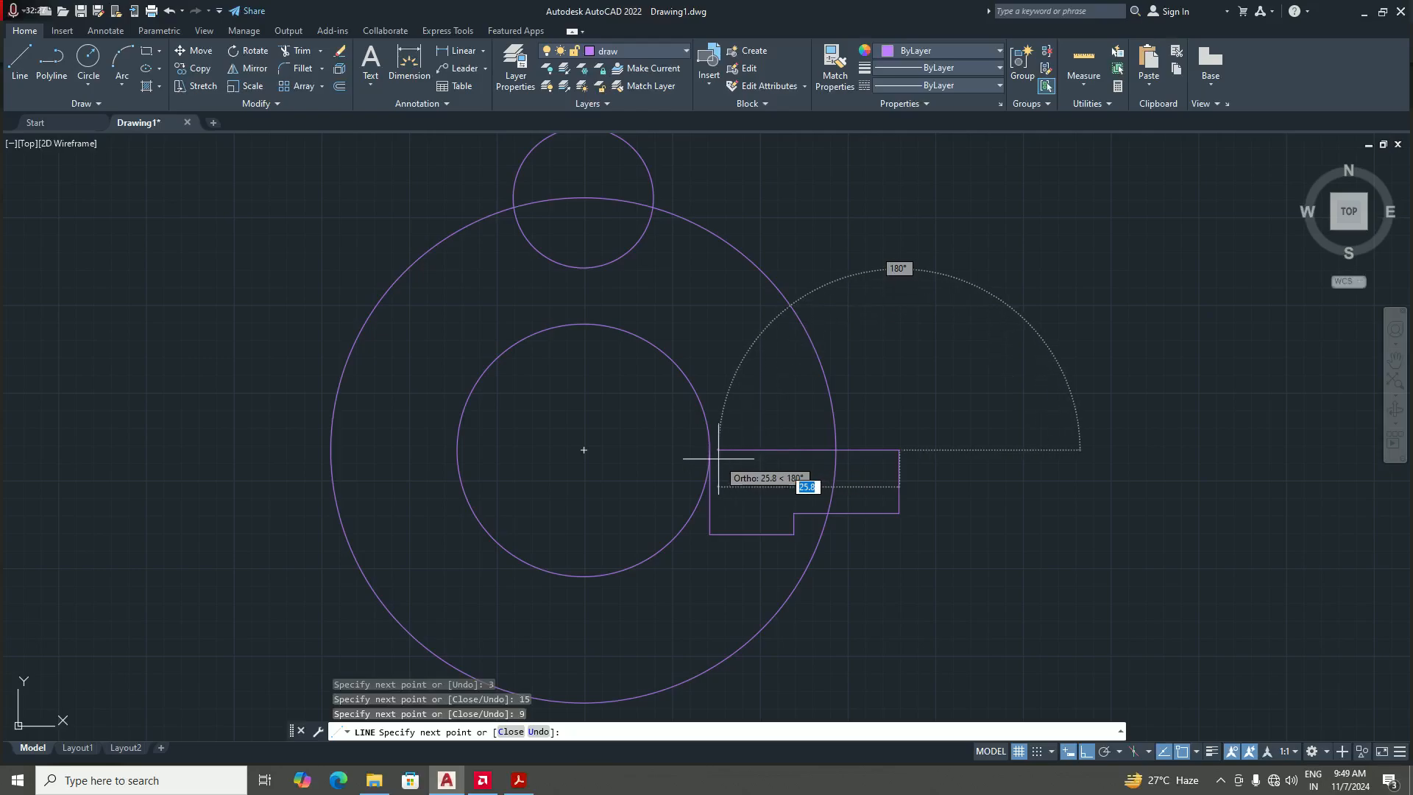
{"action": "scroll", "coordinate": [846, 463], "scroll_direction": "down", "scroll_amount": 5}
{"action": "scroll", "coordinate": [828, 448], "scroll_direction": "up", "scroll_amount": 4}
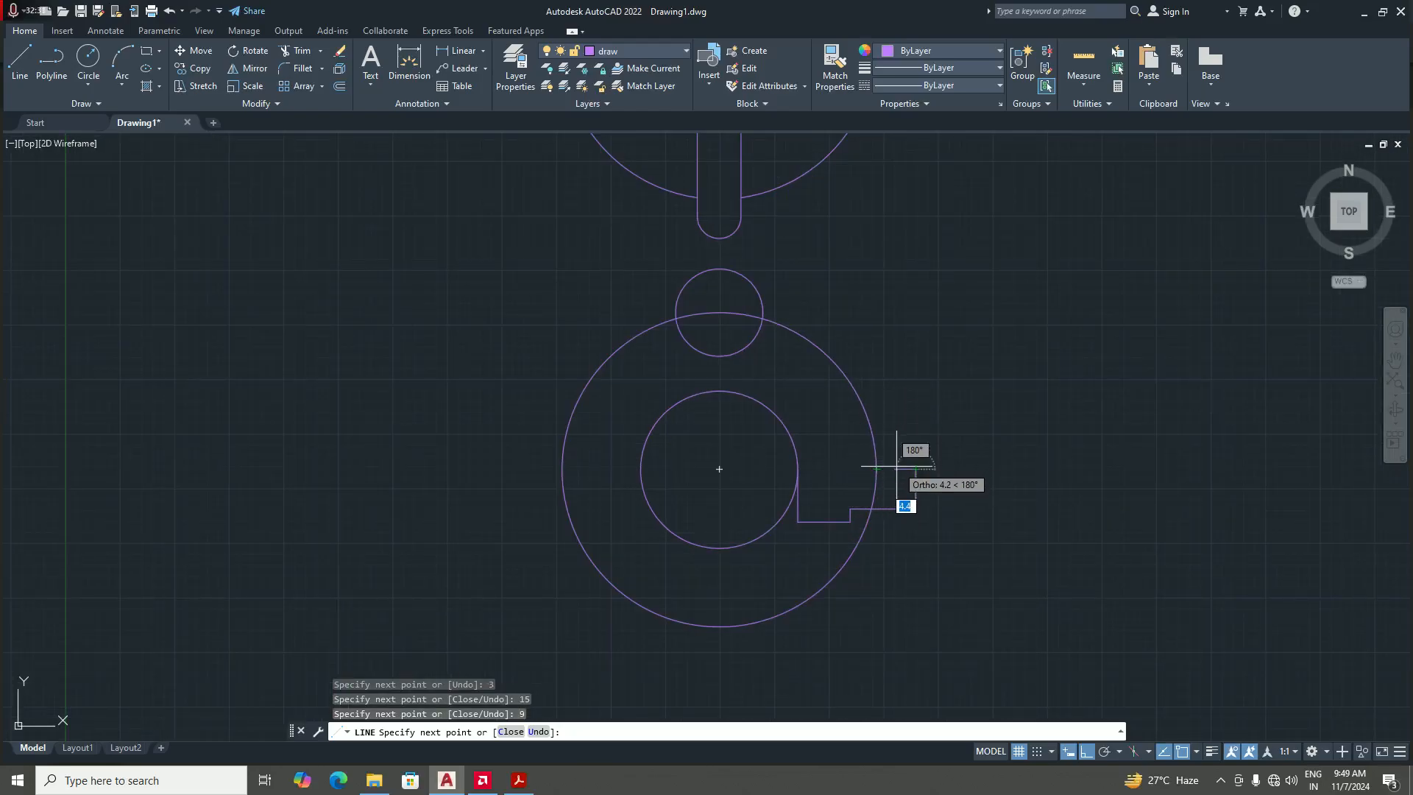
{"action": "scroll", "coordinate": [898, 466], "scroll_direction": "up", "scroll_amount": 4}
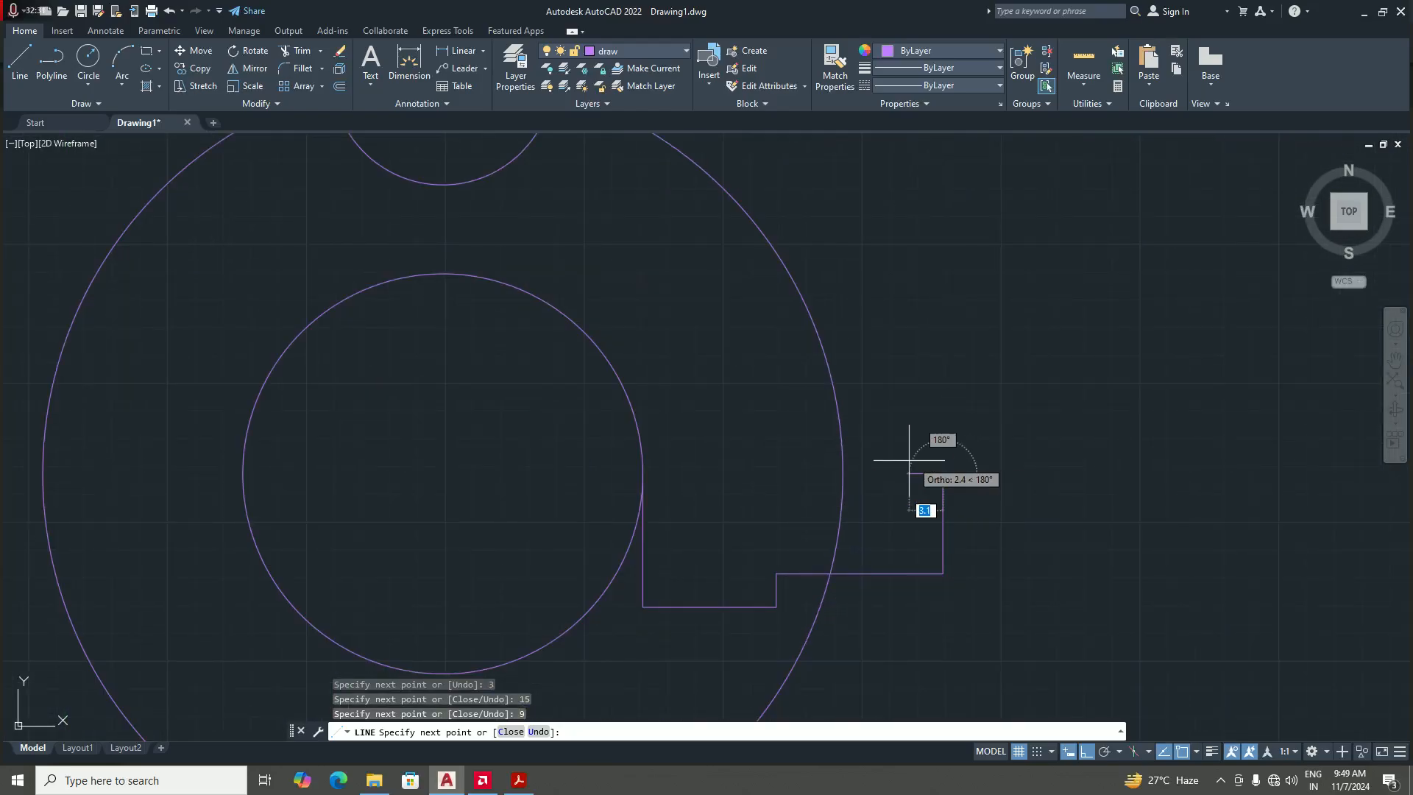
{"action": "left_click", "coordinate": [843, 474]}
{"action": "key", "text": "Return"}
{"action": "scroll", "coordinate": [843, 515], "scroll_direction": "down", "scroll_amount": 4}
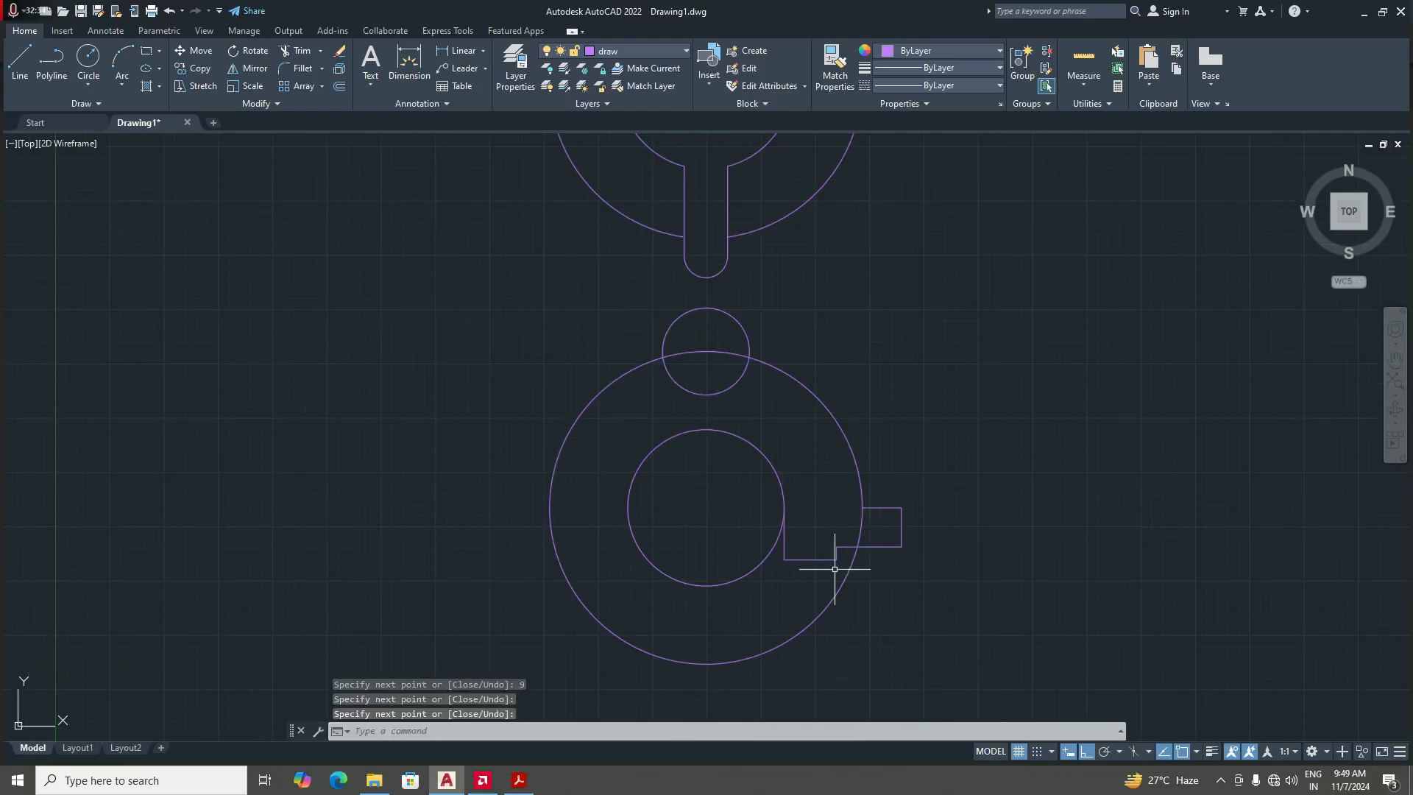
- Check the foot dimensions of the base in the students assignment PDF against the AutoCAD drawing
{"action": "left_click", "coordinate": [517, 781]}
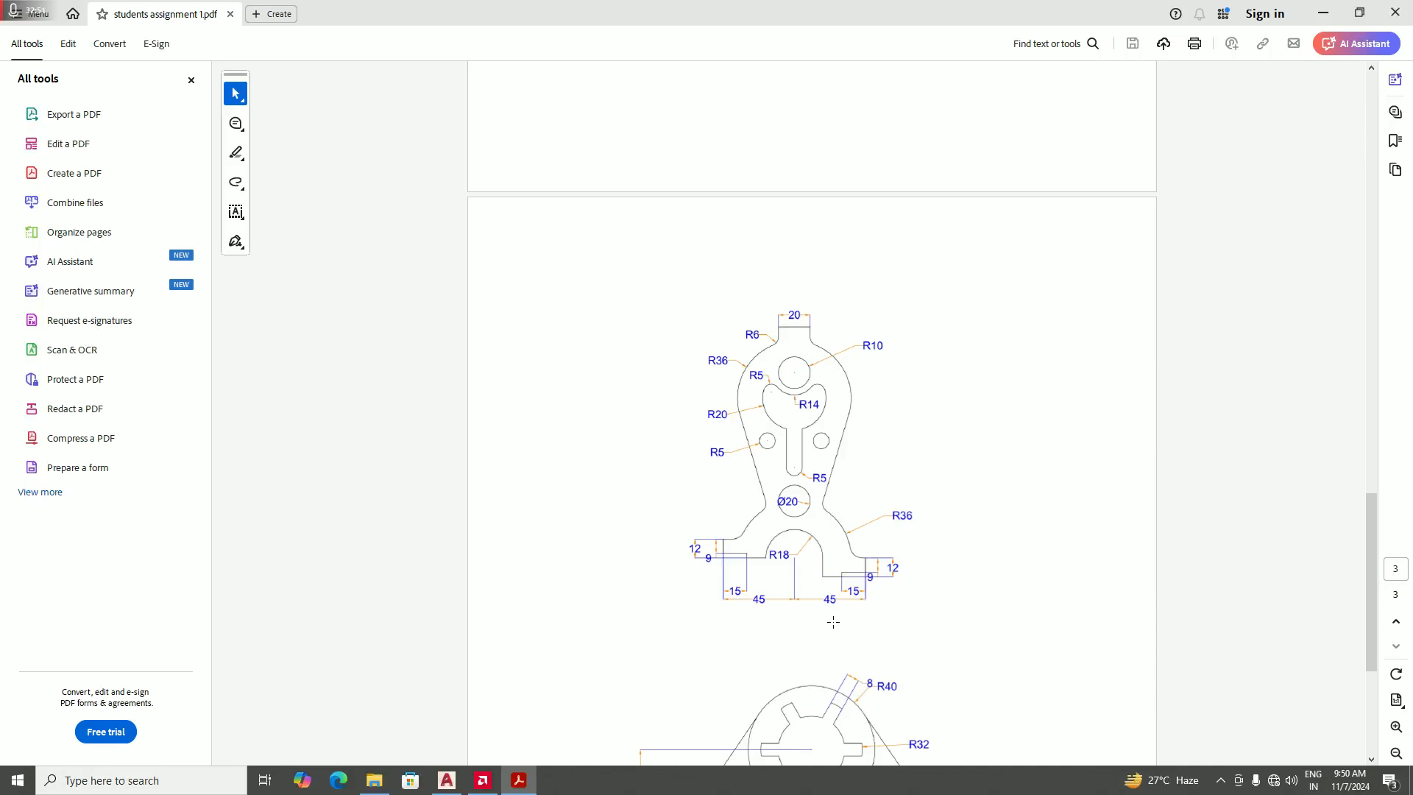
{"action": "left_click", "coordinate": [485, 782]}
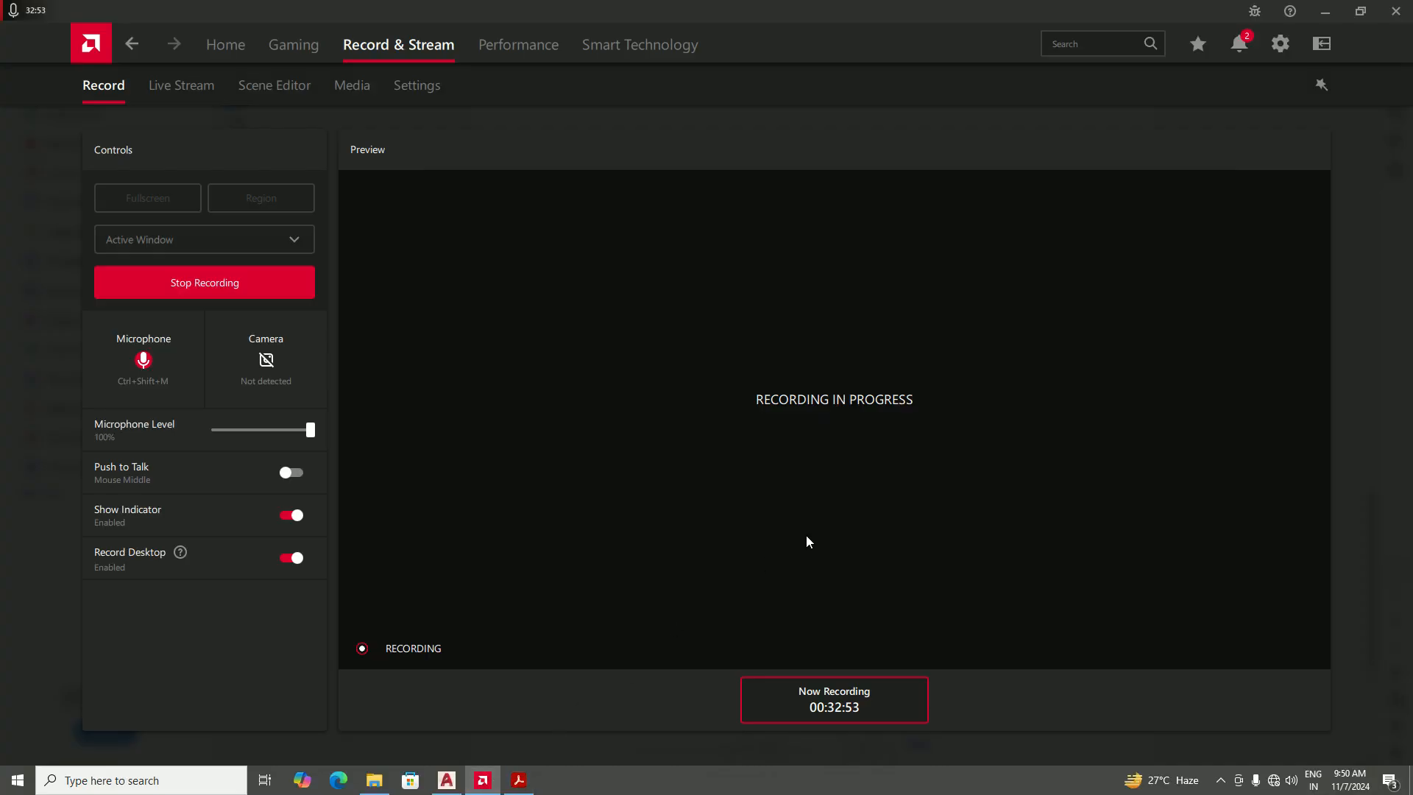
{"action": "left_click", "coordinate": [451, 784]}
{"action": "scroll", "coordinate": [832, 346], "scroll_direction": "down", "scroll_amount": 4}
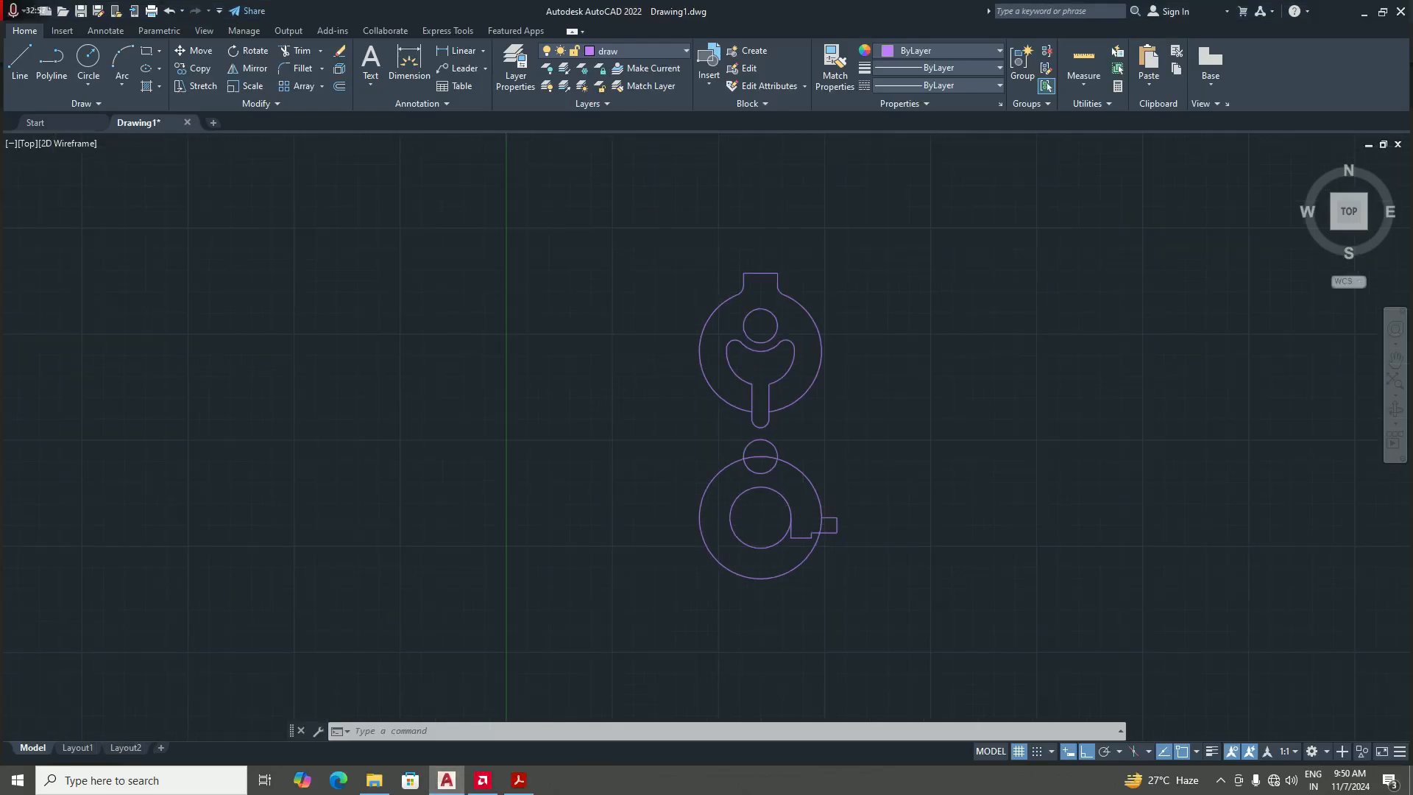
{"action": "scroll", "coordinate": [814, 520], "scroll_direction": "up", "scroll_amount": 3}
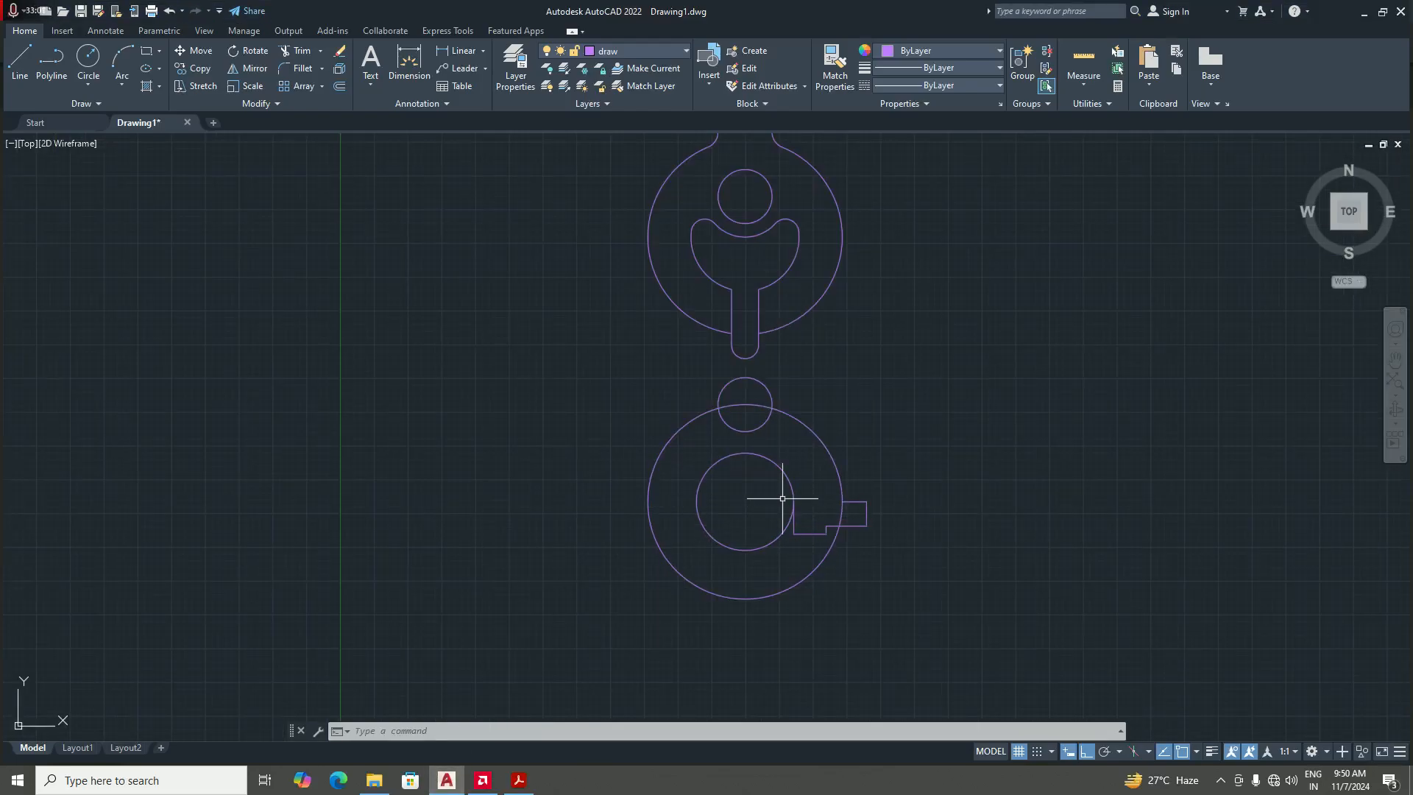
{"action": "scroll", "coordinate": [826, 531], "scroll_direction": "up", "scroll_amount": 4}
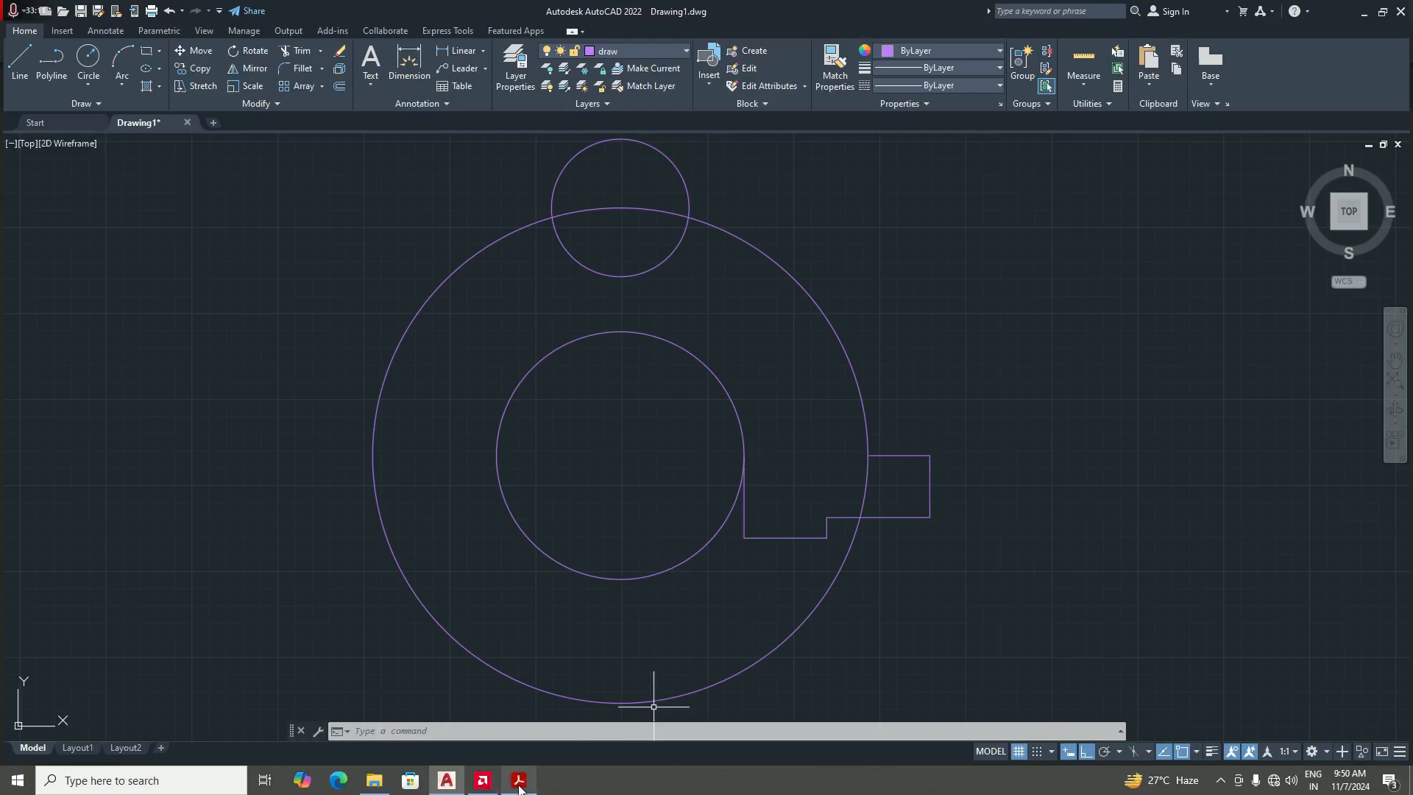
{"action": "key", "text": "alt+Tab"}
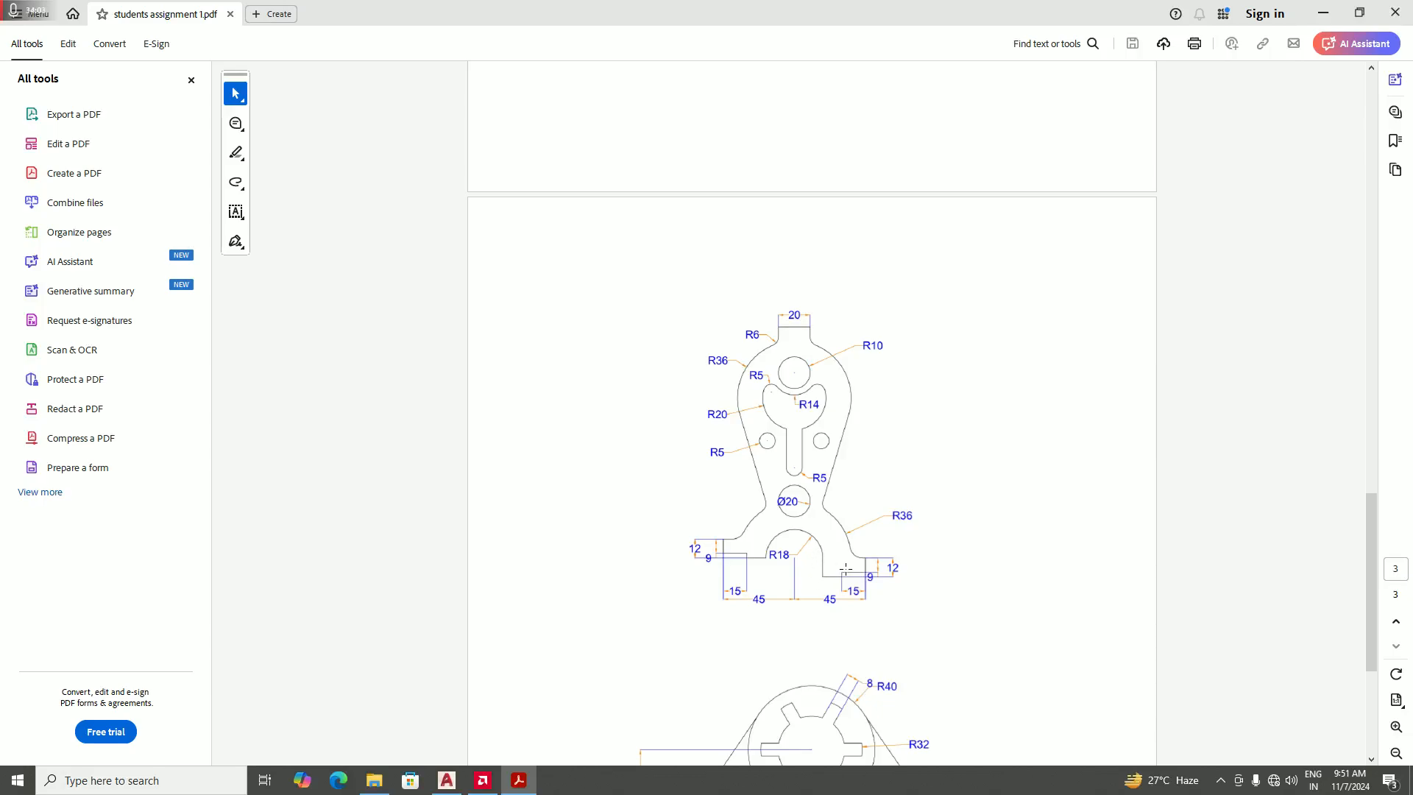
{"action": "mouse_move", "coordinate": [443, 789]}
{"action": "left_click", "coordinate": [447, 781]}
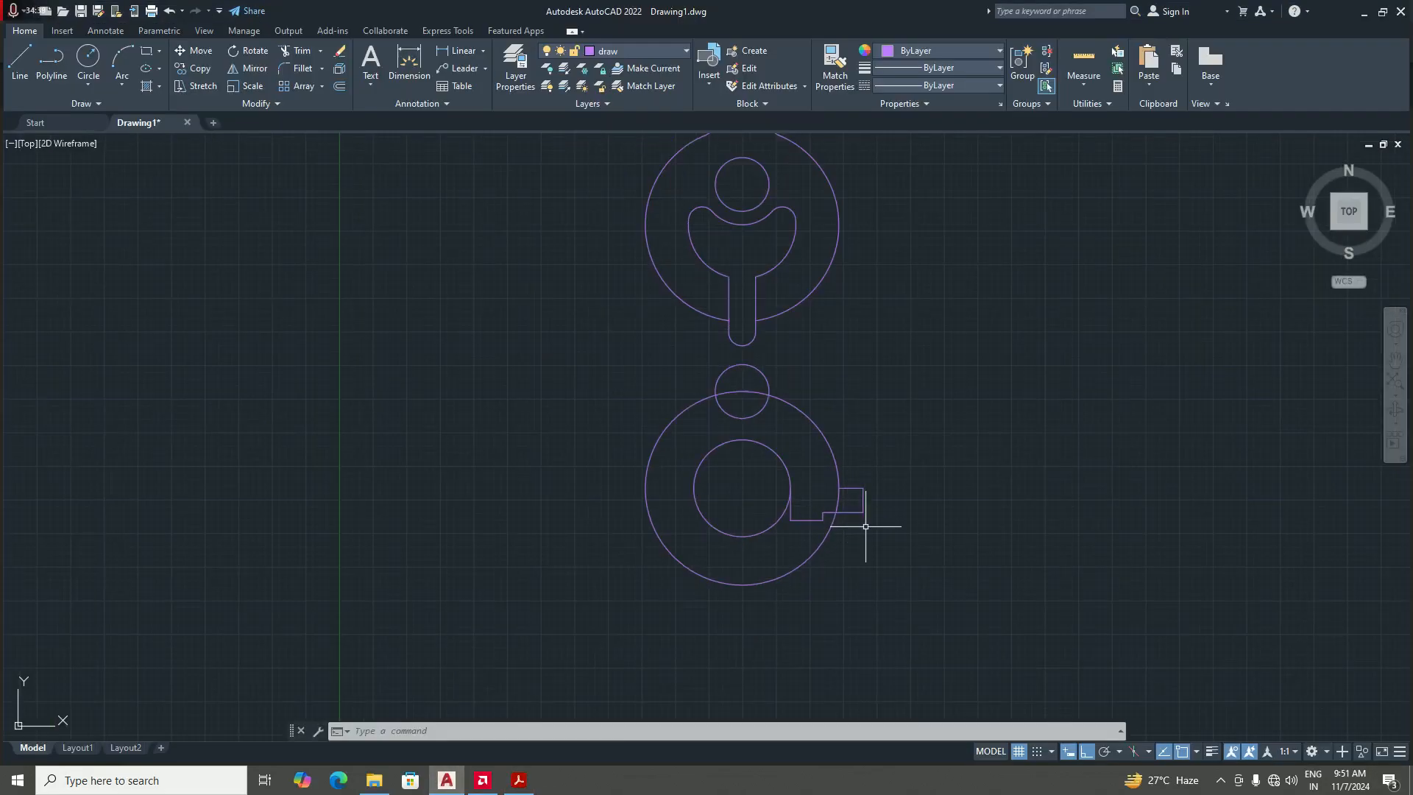
- Draw a line 12 units to the left from the left quadrant of the lower inner circle, continuing 3 units upward
{"action": "scroll", "coordinate": [765, 499], "scroll_direction": "down", "scroll_amount": 2}
{"action": "scroll", "coordinate": [793, 521], "scroll_direction": "up", "scroll_amount": 3}
{"action": "type", "text": "l"}
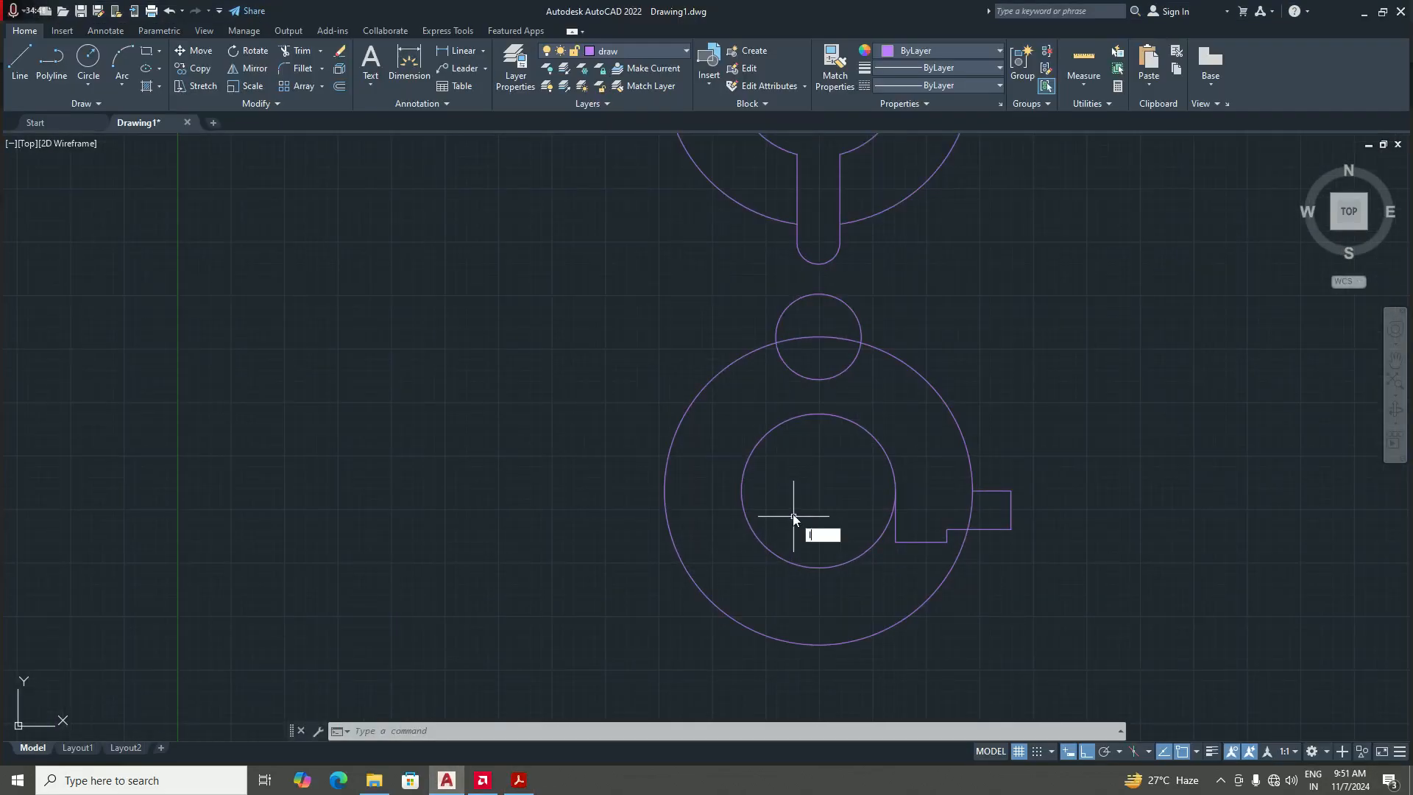
{"action": "key", "text": "Return"}
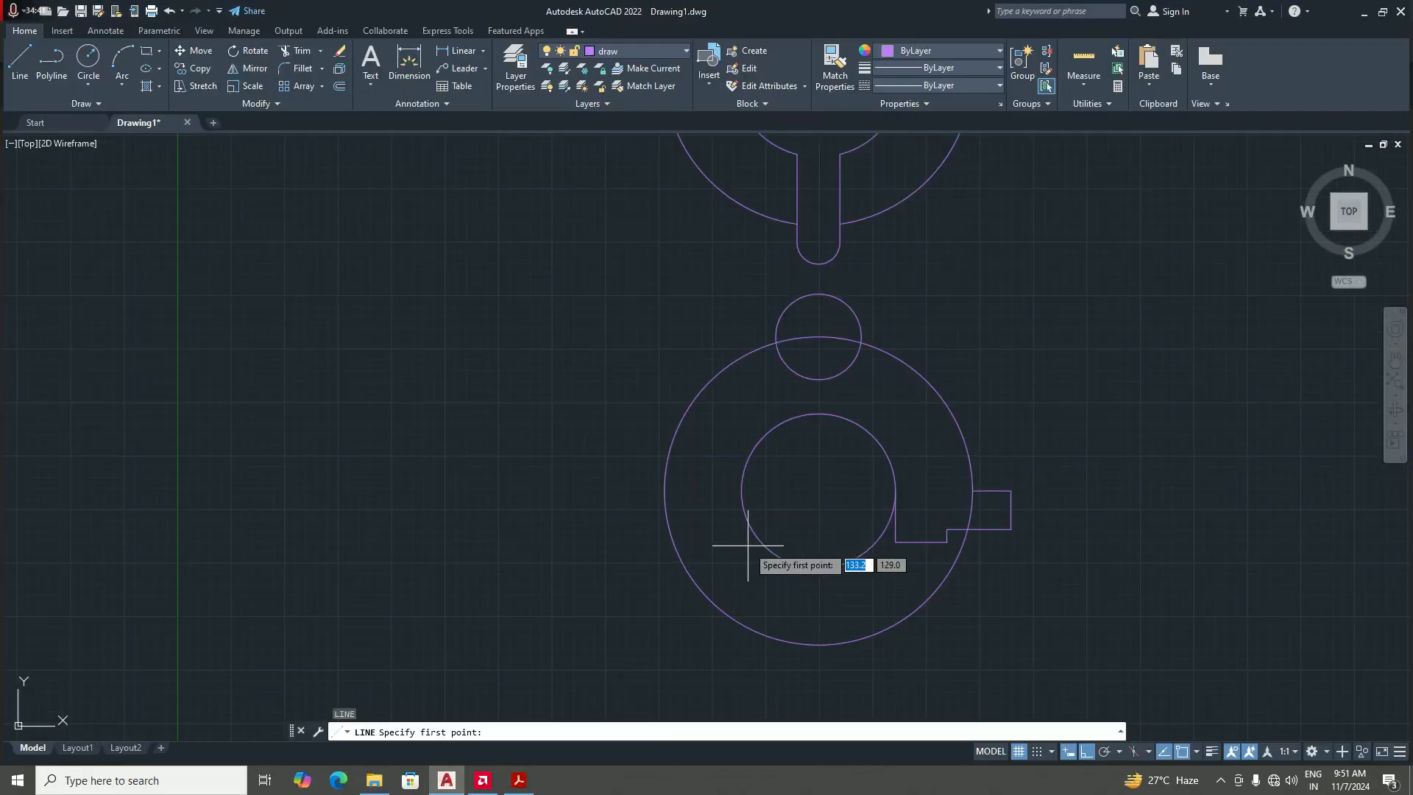
{"action": "left_click", "coordinate": [741, 489]}
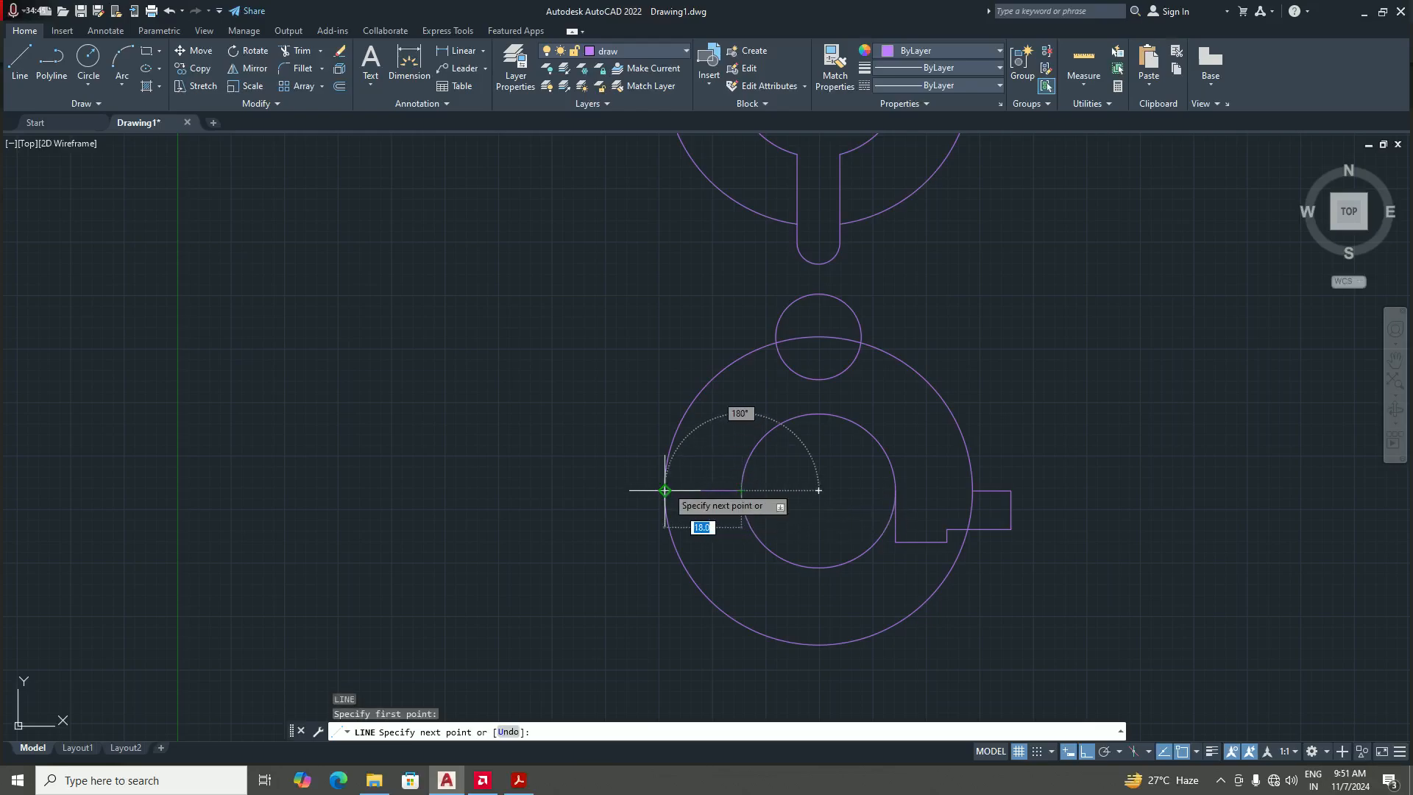
{"action": "scroll", "coordinate": [686, 494], "scroll_direction": "up", "scroll_amount": 2}
{"action": "type", "text": "12"}
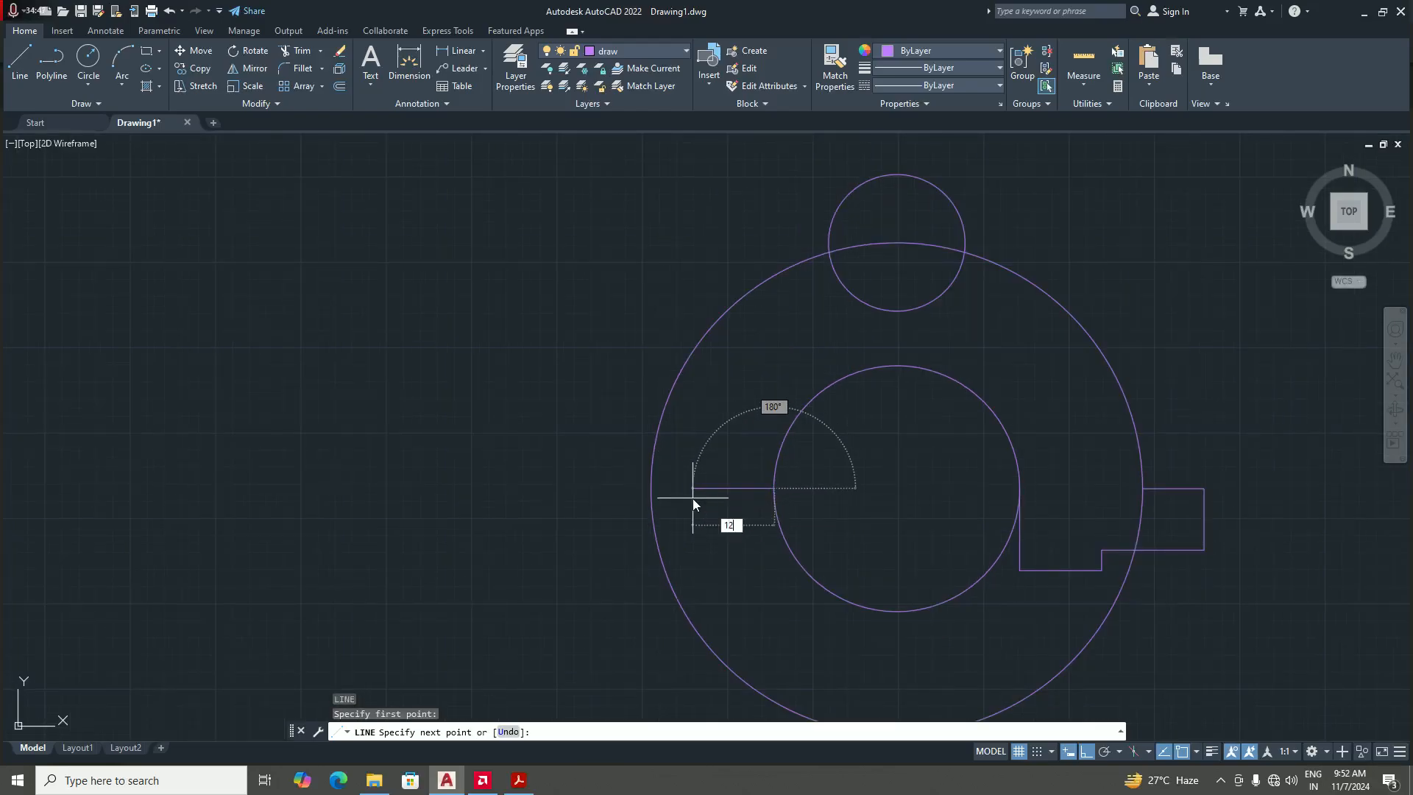
{"action": "key", "text": "Return"}
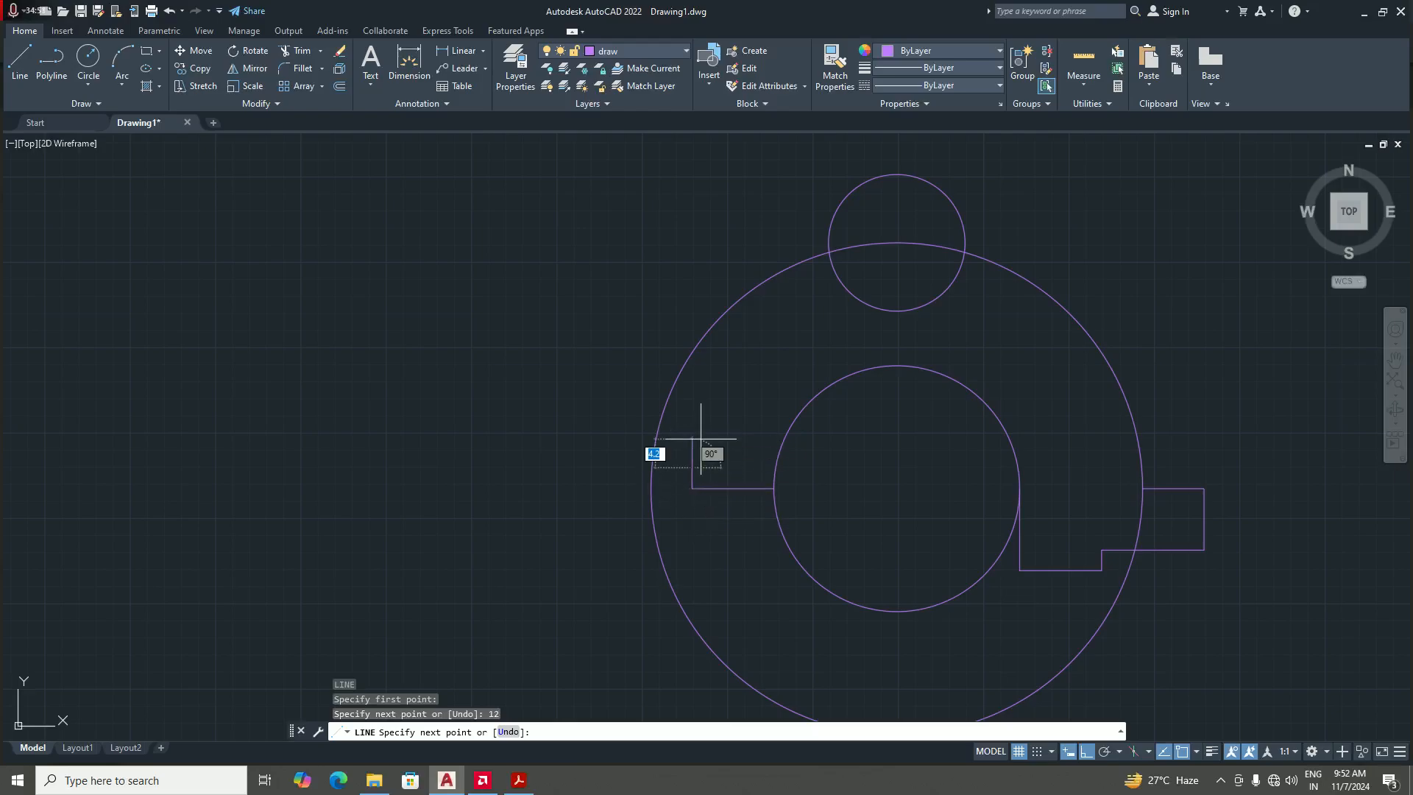
{"action": "type", "text": "3"}
{"action": "key", "text": "Return"}
- Continue the left foot outline with a 15-unit segment to the left and a 9-unit segment upward
{"action": "scroll", "coordinate": [616, 483], "scroll_direction": "down", "scroll_amount": 4}
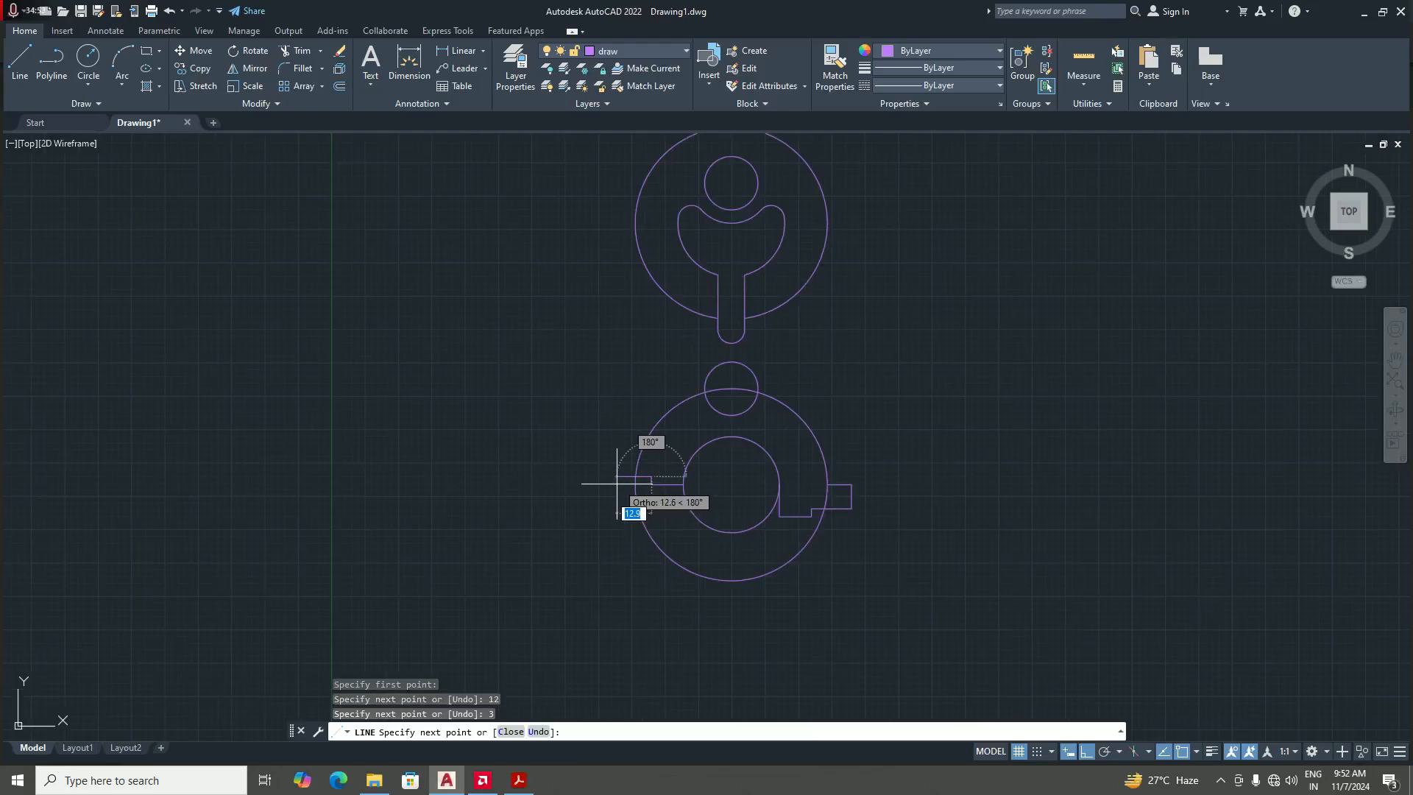
{"action": "scroll", "coordinate": [616, 483], "scroll_direction": "up", "scroll_amount": 2}
{"action": "type", "text": "15"}
{"action": "key", "text": "Return"}
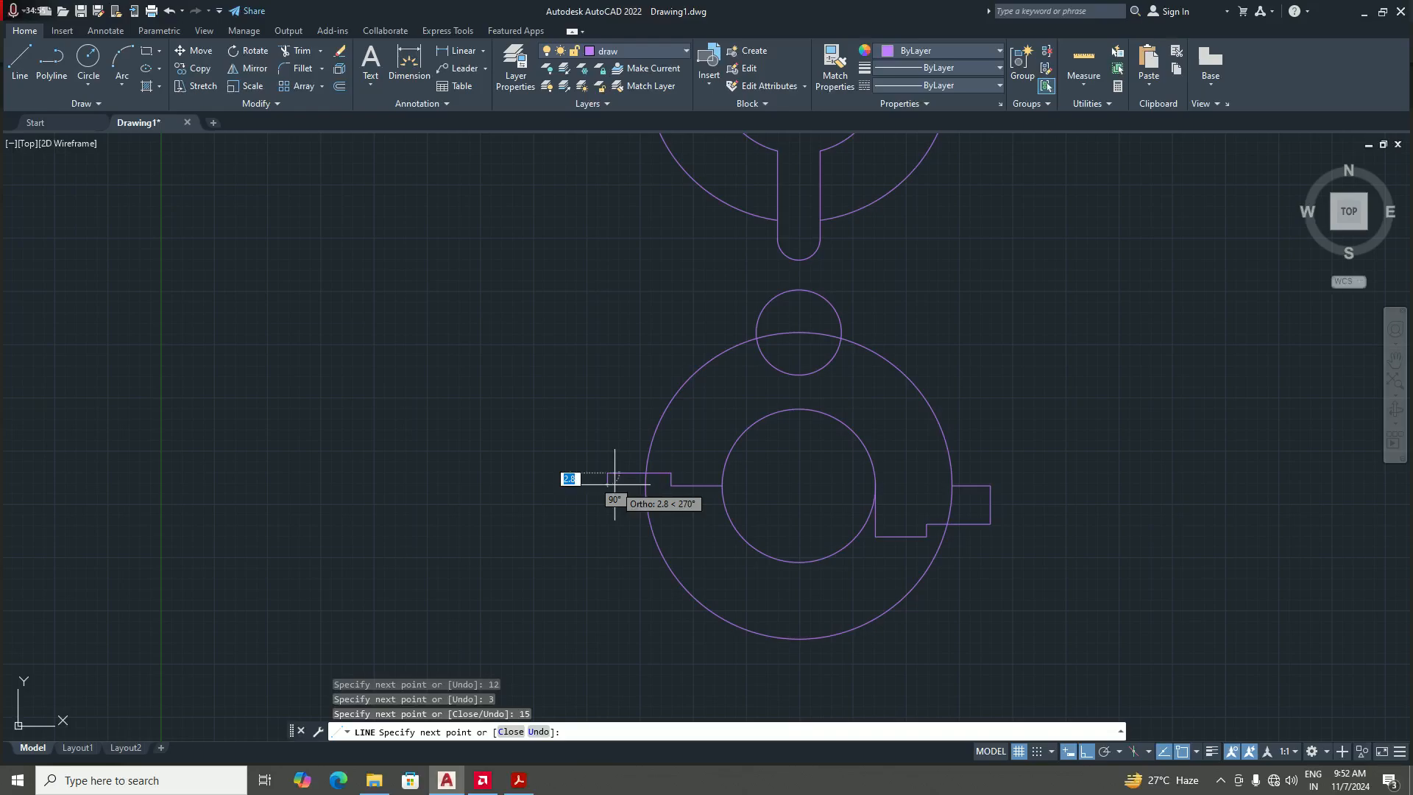
{"action": "type", "text": "9"}
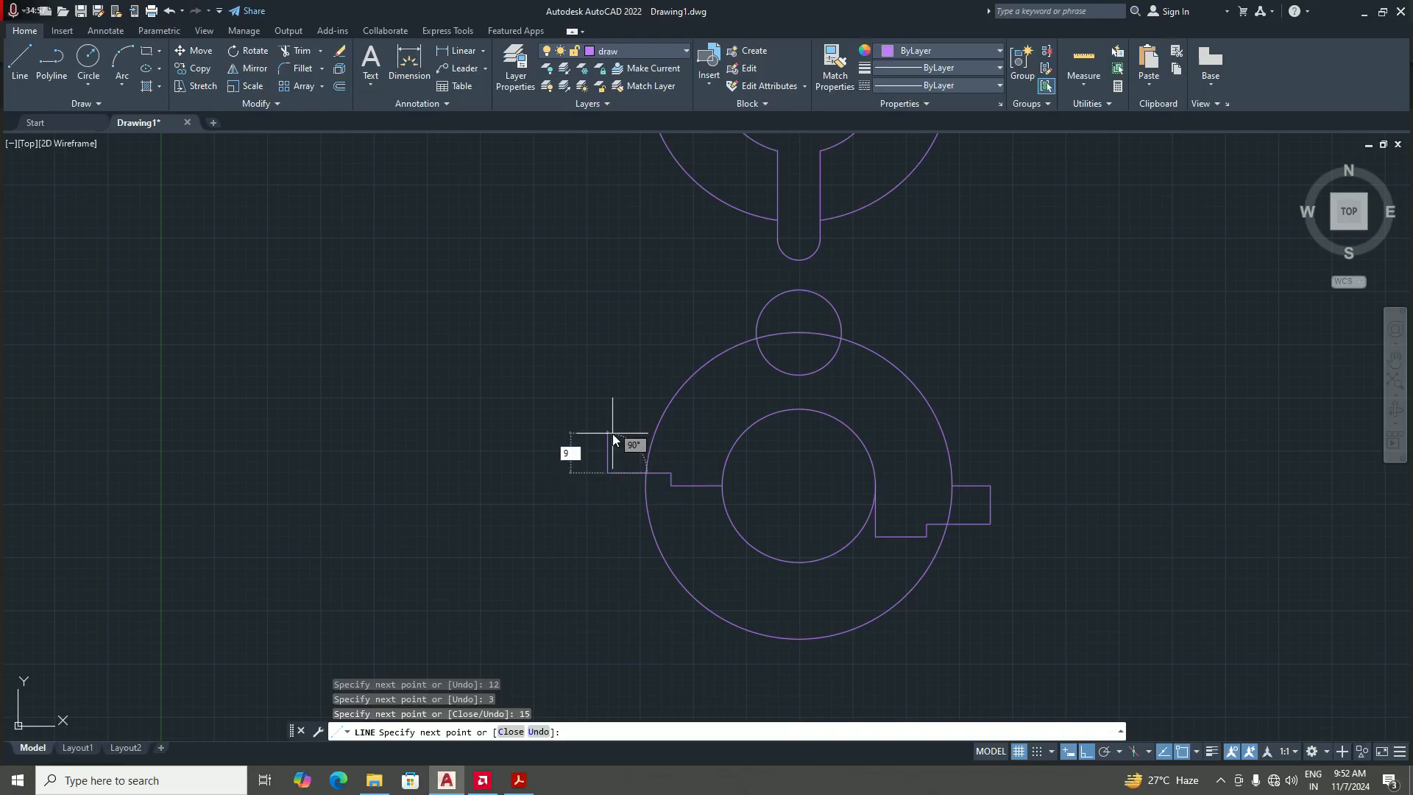
{"action": "key", "text": "Return"}
{"action": "scroll", "coordinate": [672, 429], "scroll_direction": "up", "scroll_amount": 4}
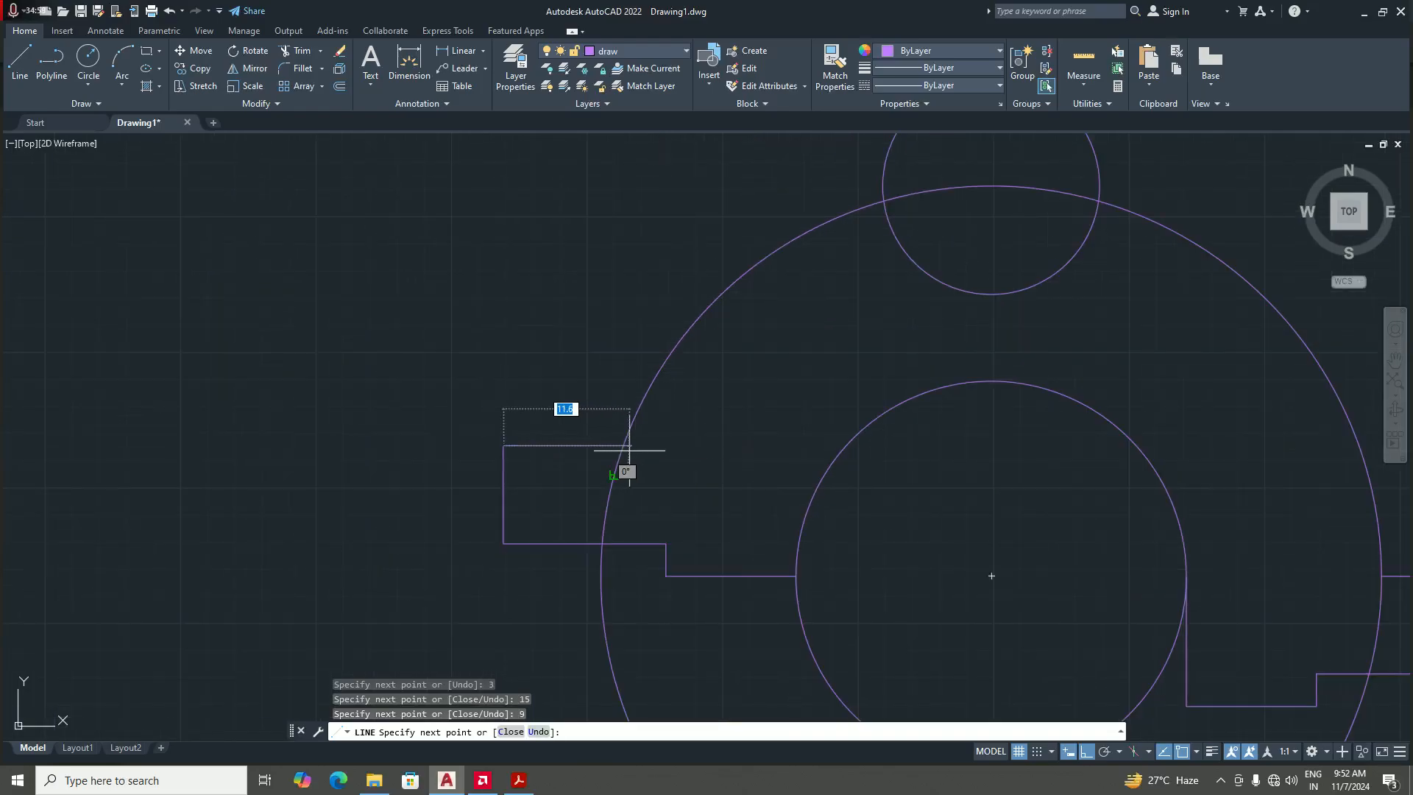
- Draw the left foot's top edge about 13 units to the right, extending slightly past the large lower circle
{"action": "scroll", "coordinate": [618, 466], "scroll_direction": "down", "scroll_amount": 3}
{"action": "scroll", "coordinate": [690, 466], "scroll_direction": "up", "scroll_amount": 5}
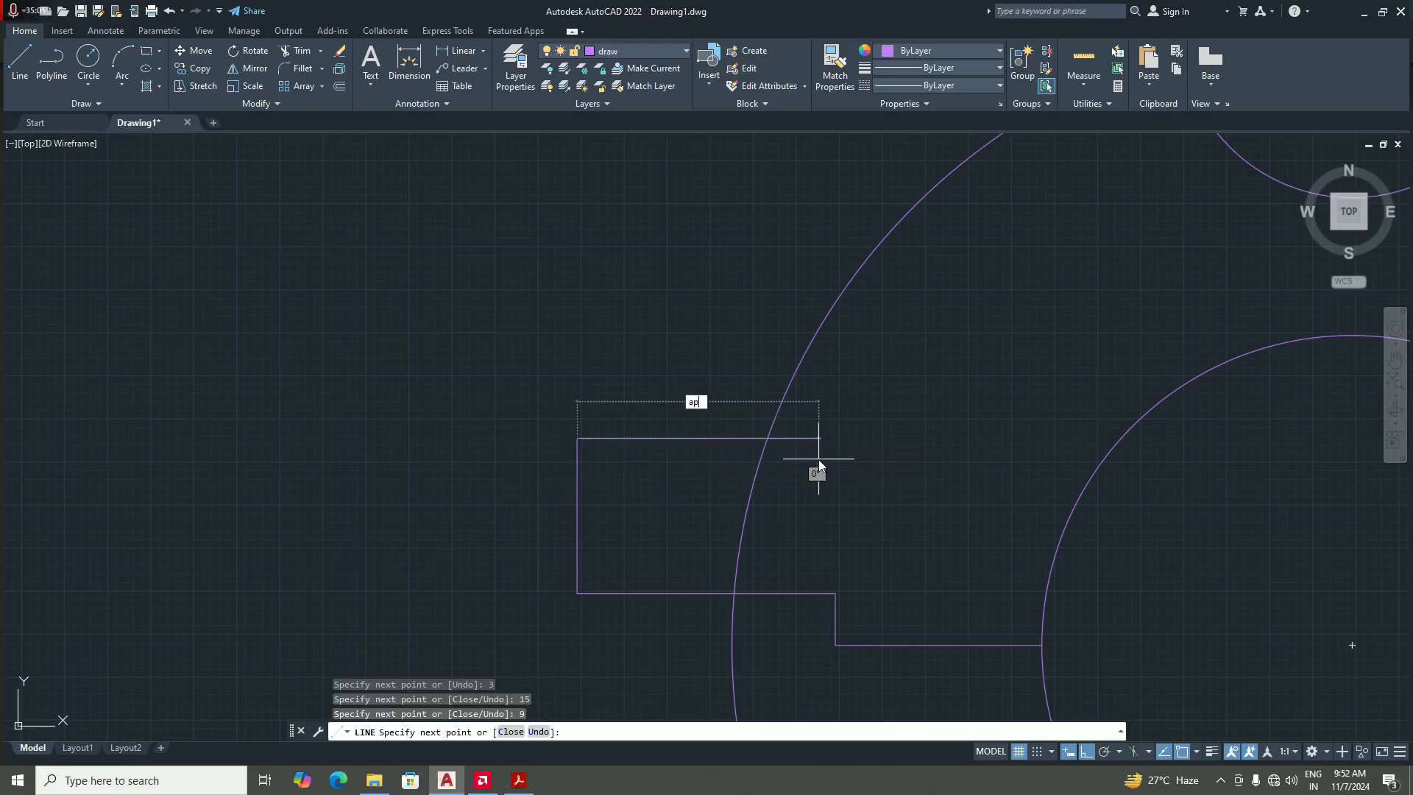
{"action": "type", "text": "app"}
{"action": "key", "text": "Return"}
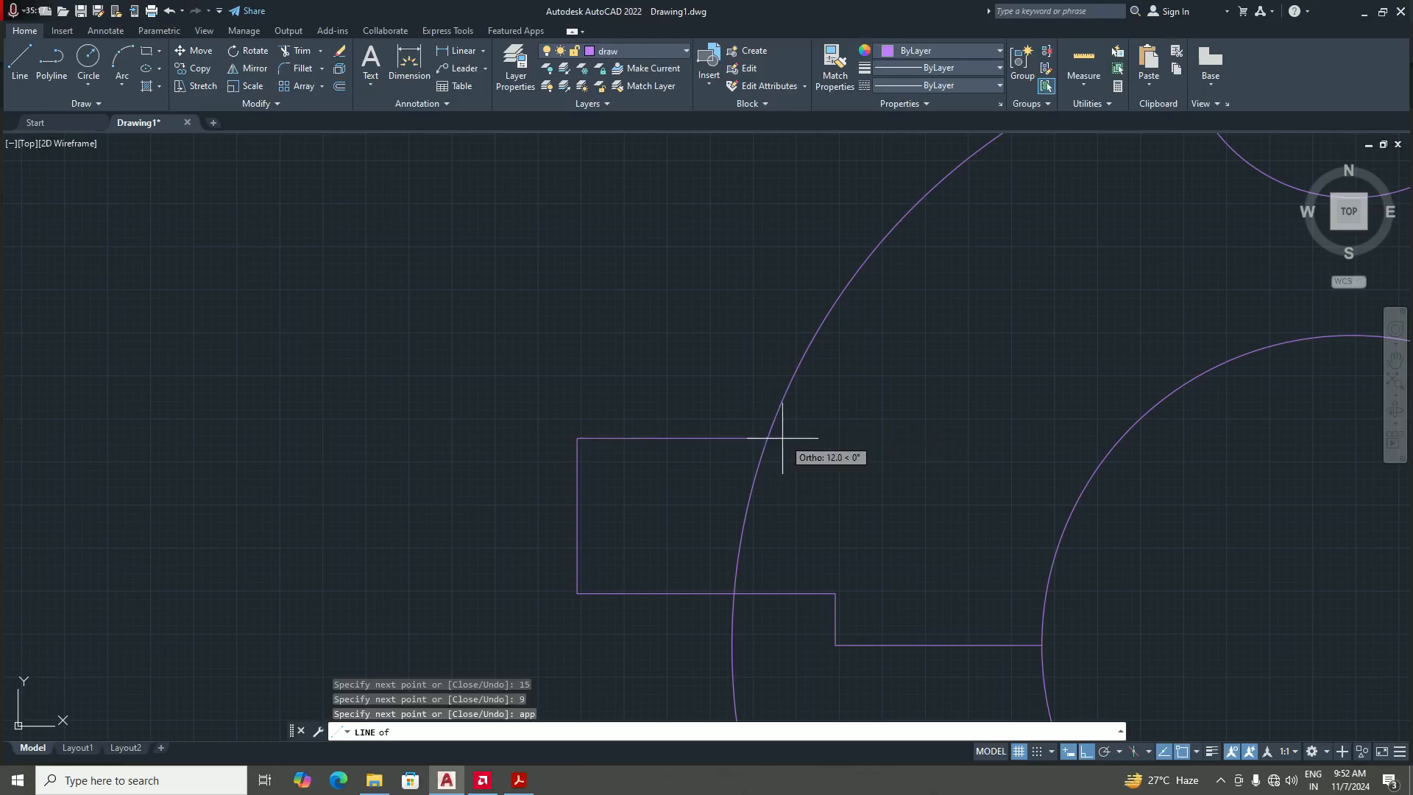
{"action": "left_click", "coordinate": [793, 438]}
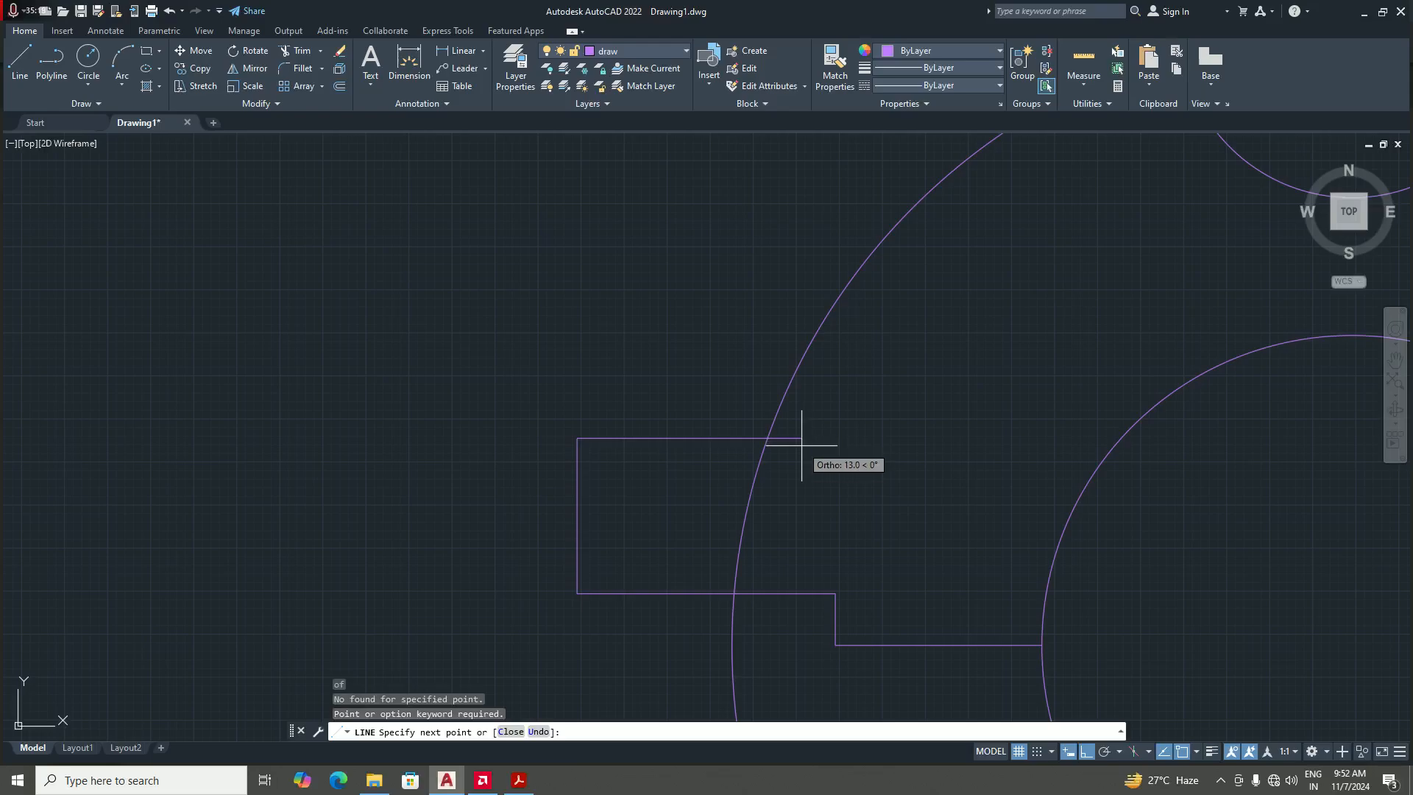
{"action": "left_click", "coordinate": [773, 438]}
{"action": "key", "text": "Return"}
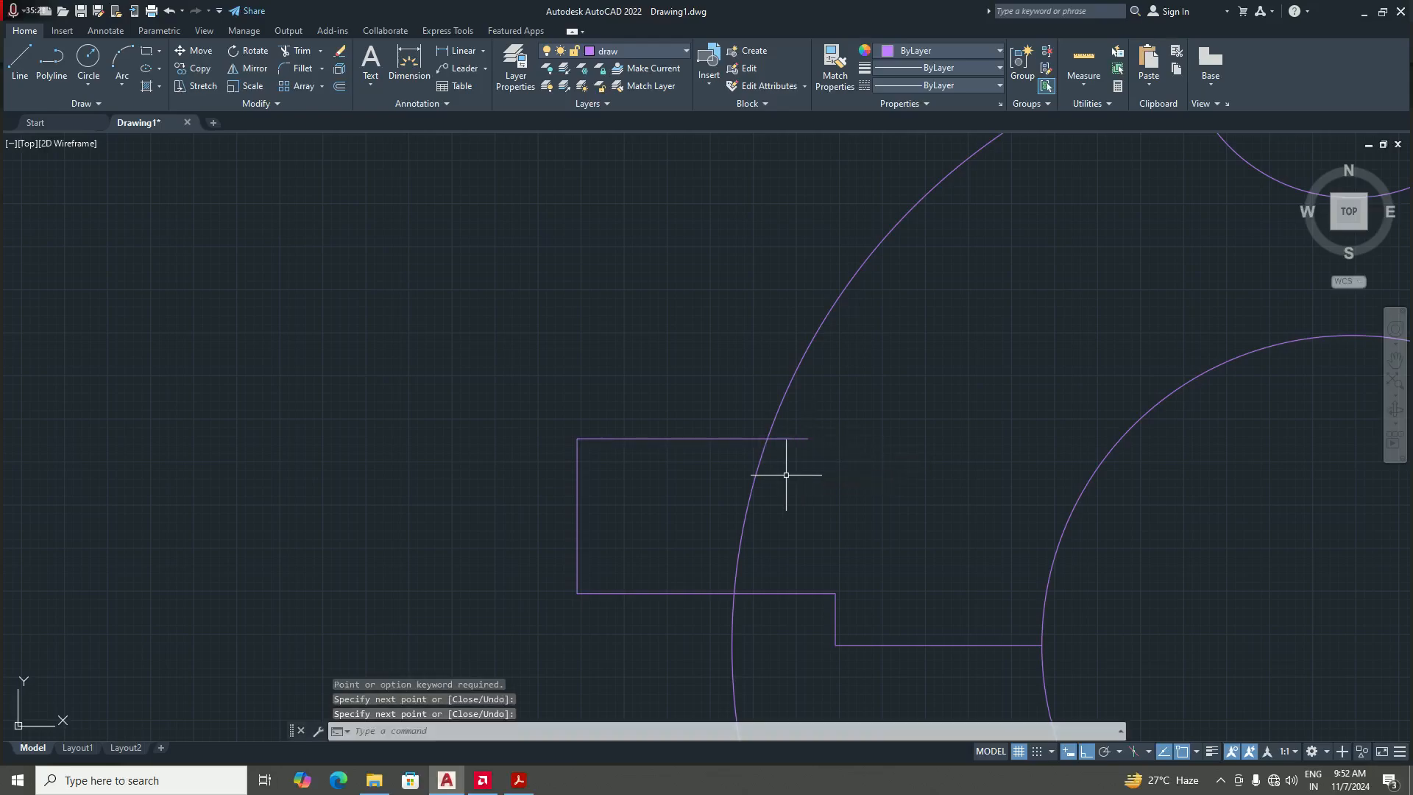
- Inspect both feet of the base and compare them with the dimensioned part in the students assignment PDF
{"action": "scroll", "coordinate": [772, 435], "scroll_direction": "down", "scroll_amount": 4}
{"action": "scroll", "coordinate": [757, 473], "scroll_direction": "up", "scroll_amount": 6}
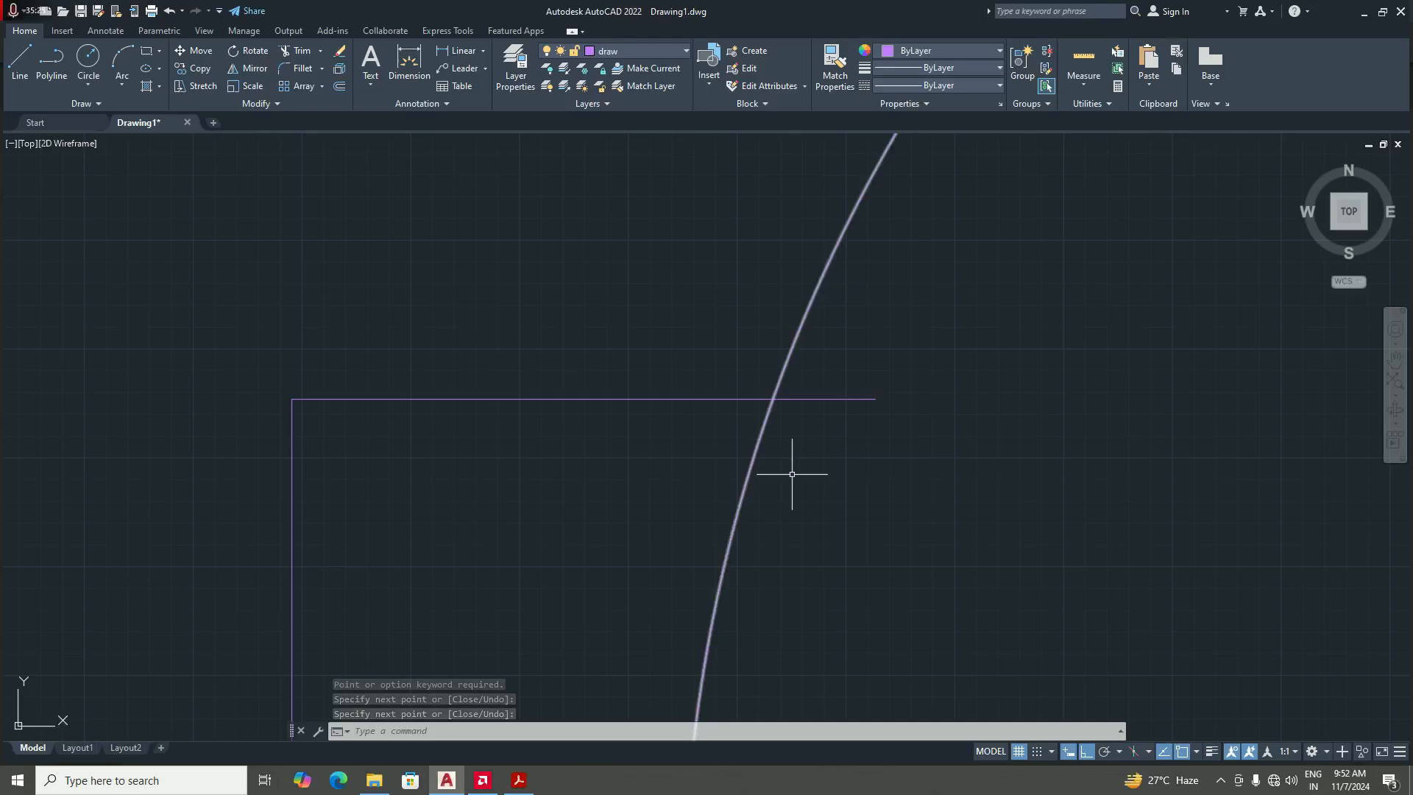
{"action": "scroll", "coordinate": [783, 464], "scroll_direction": "down", "scroll_amount": 4}
{"action": "scroll", "coordinate": [826, 456], "scroll_direction": "down", "scroll_amount": 3}
{"action": "scroll", "coordinate": [827, 457], "scroll_direction": "up", "scroll_amount": 2}
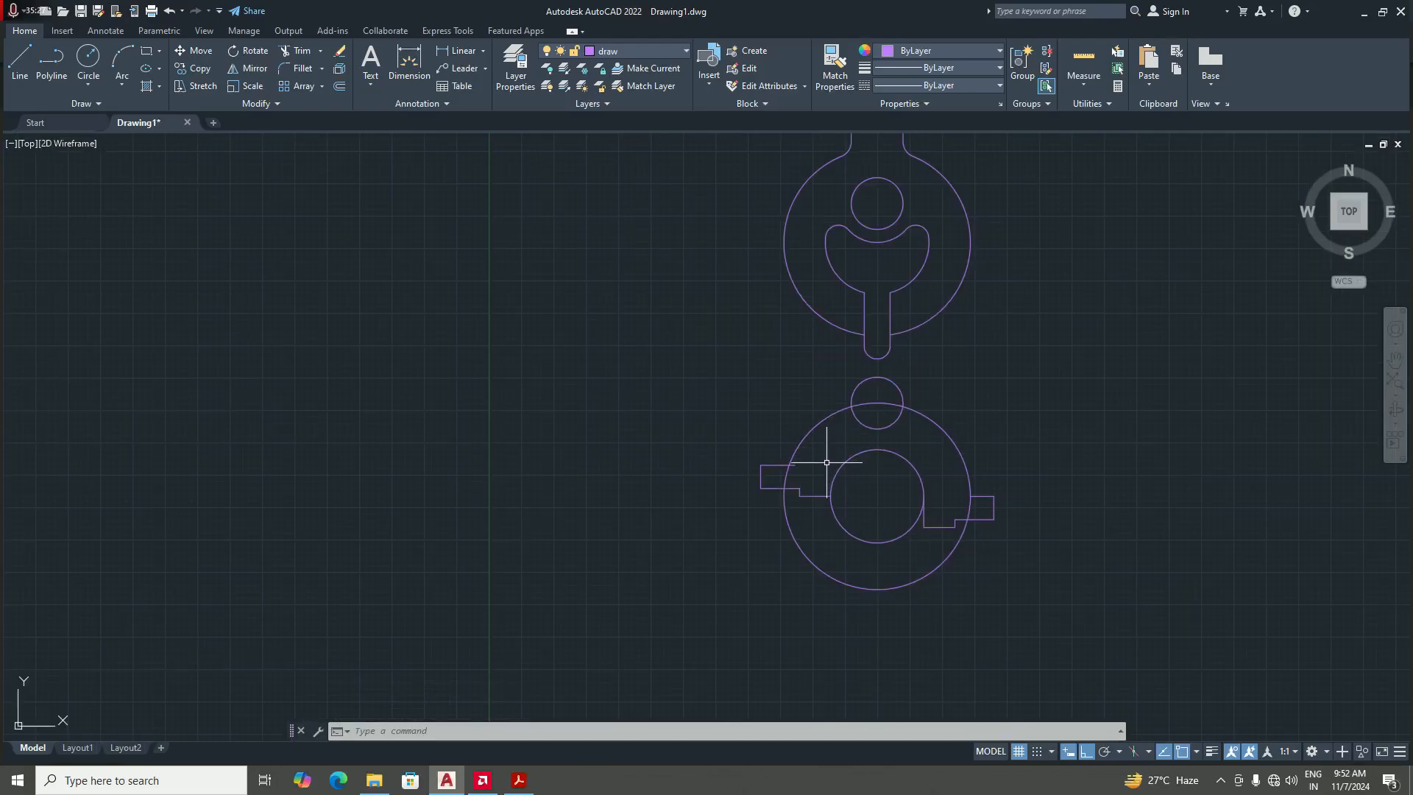
{"action": "scroll", "coordinate": [828, 455], "scroll_direction": "down", "scroll_amount": 2}
{"action": "scroll", "coordinate": [829, 452], "scroll_direction": "up", "scroll_amount": 1}
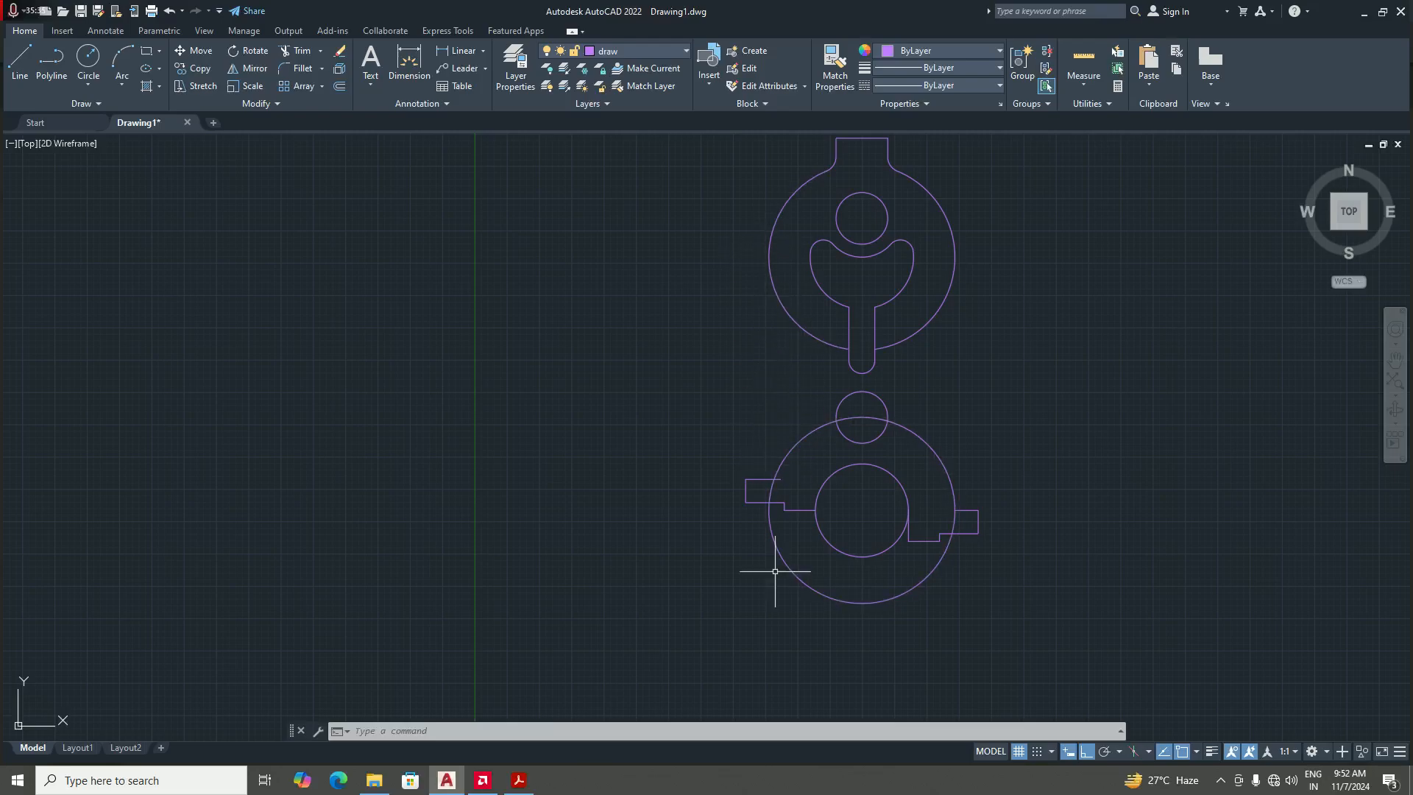
{"action": "left_click", "coordinate": [519, 780]}
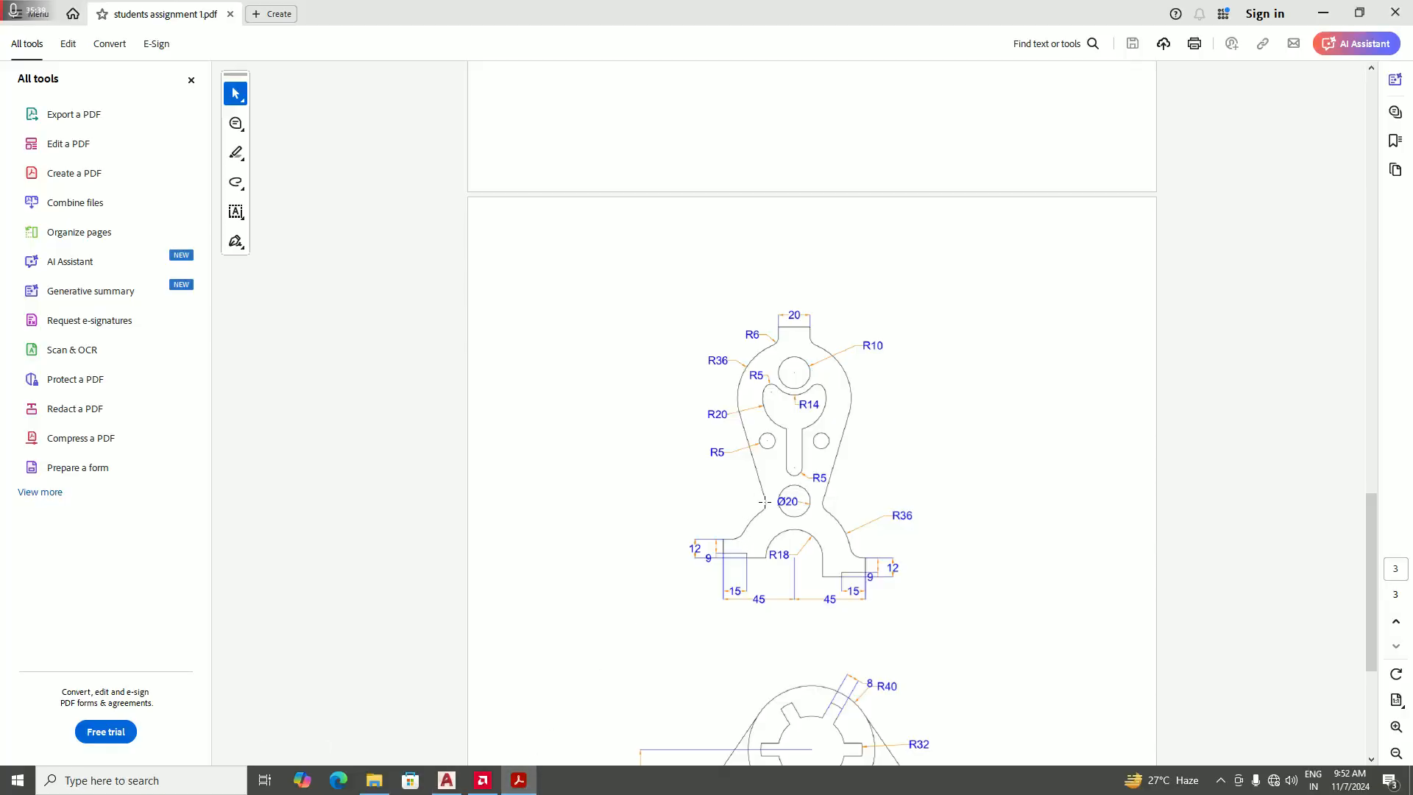
{"action": "left_click", "coordinate": [447, 780]}
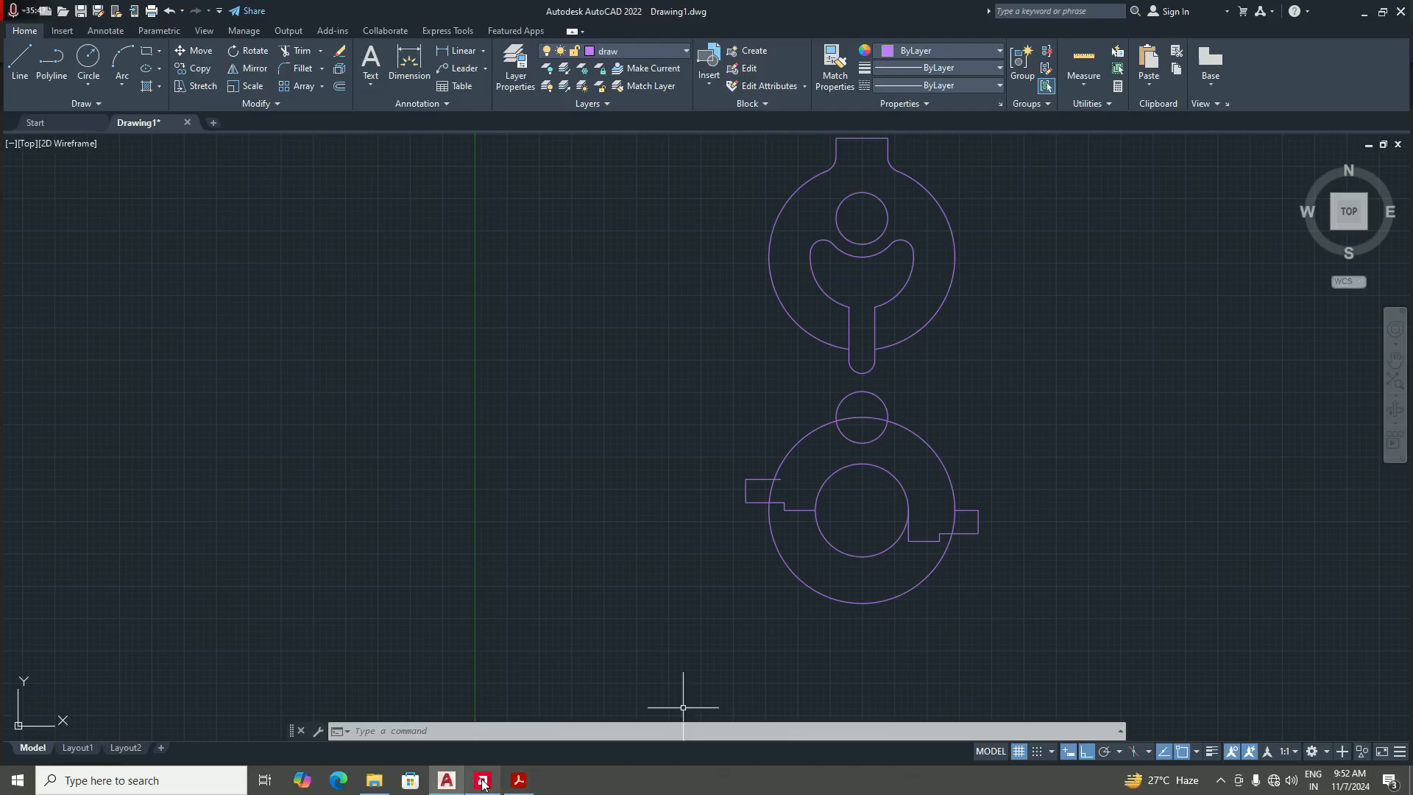
{"action": "left_click", "coordinate": [518, 779]}
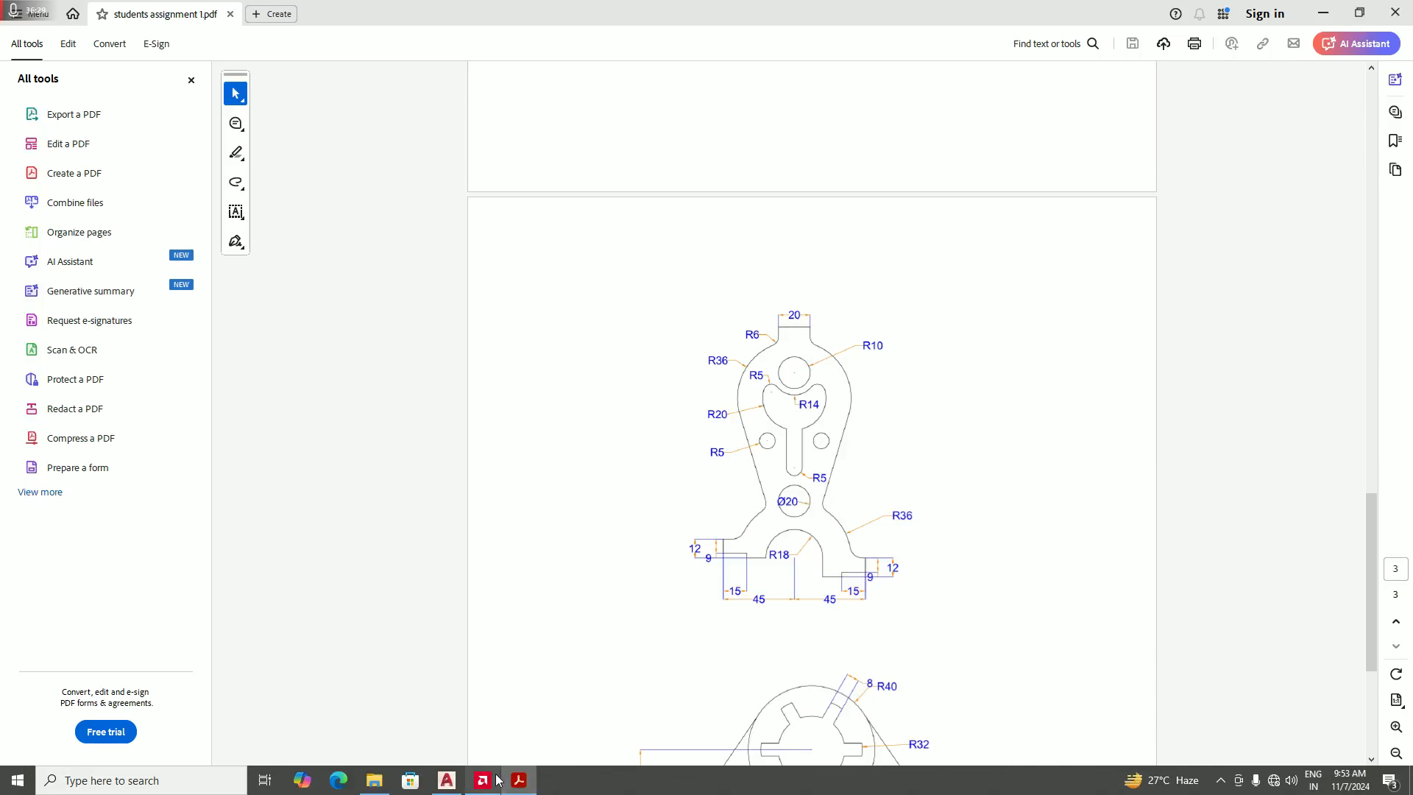
{"action": "left_click", "coordinate": [448, 781]}
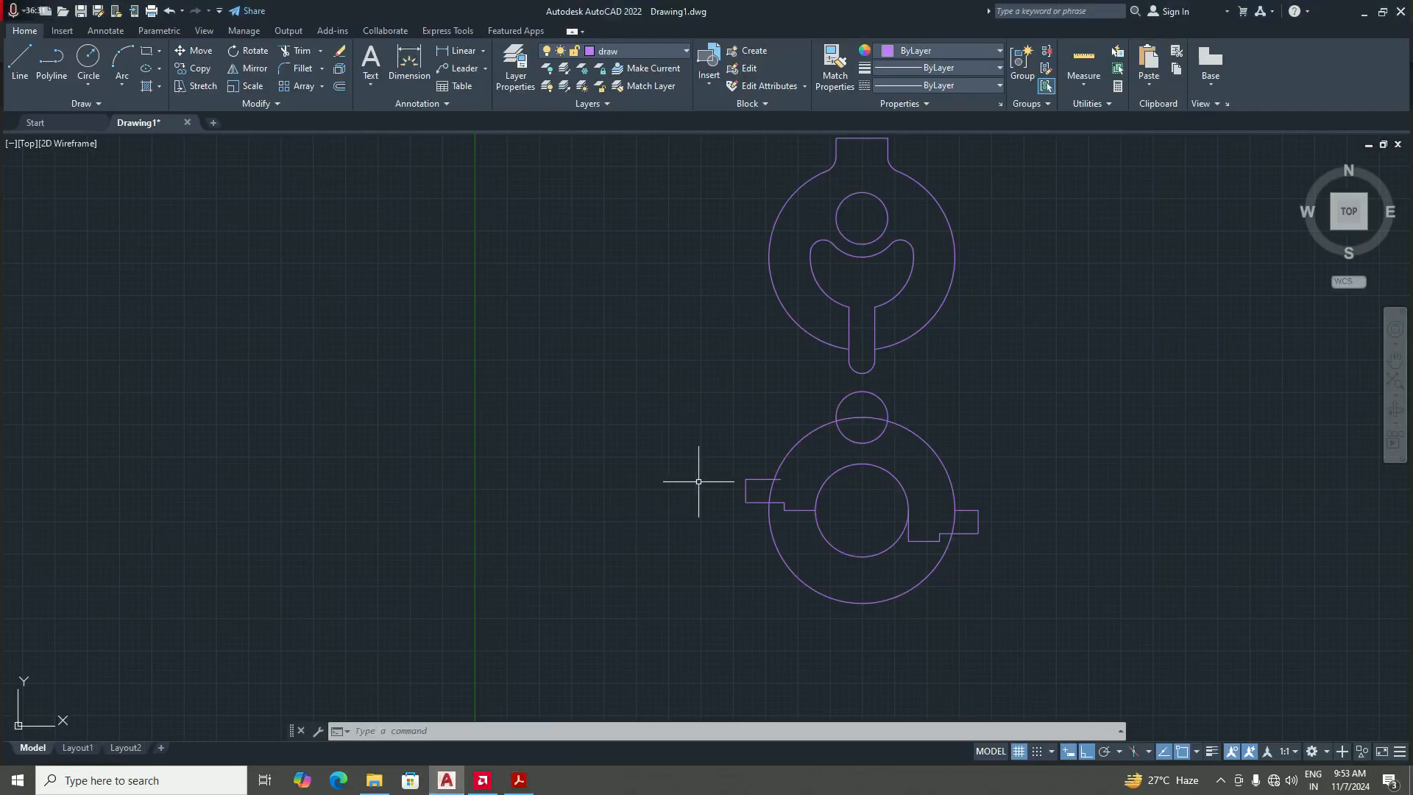
- Draw an 18-unit horizontal line to the right from the centre of the small circle atop the large lower circle
{"action": "scroll", "coordinate": [696, 486], "scroll_direction": "down", "scroll_amount": 3}
{"action": "scroll", "coordinate": [898, 474], "scroll_direction": "up", "scroll_amount": 3}
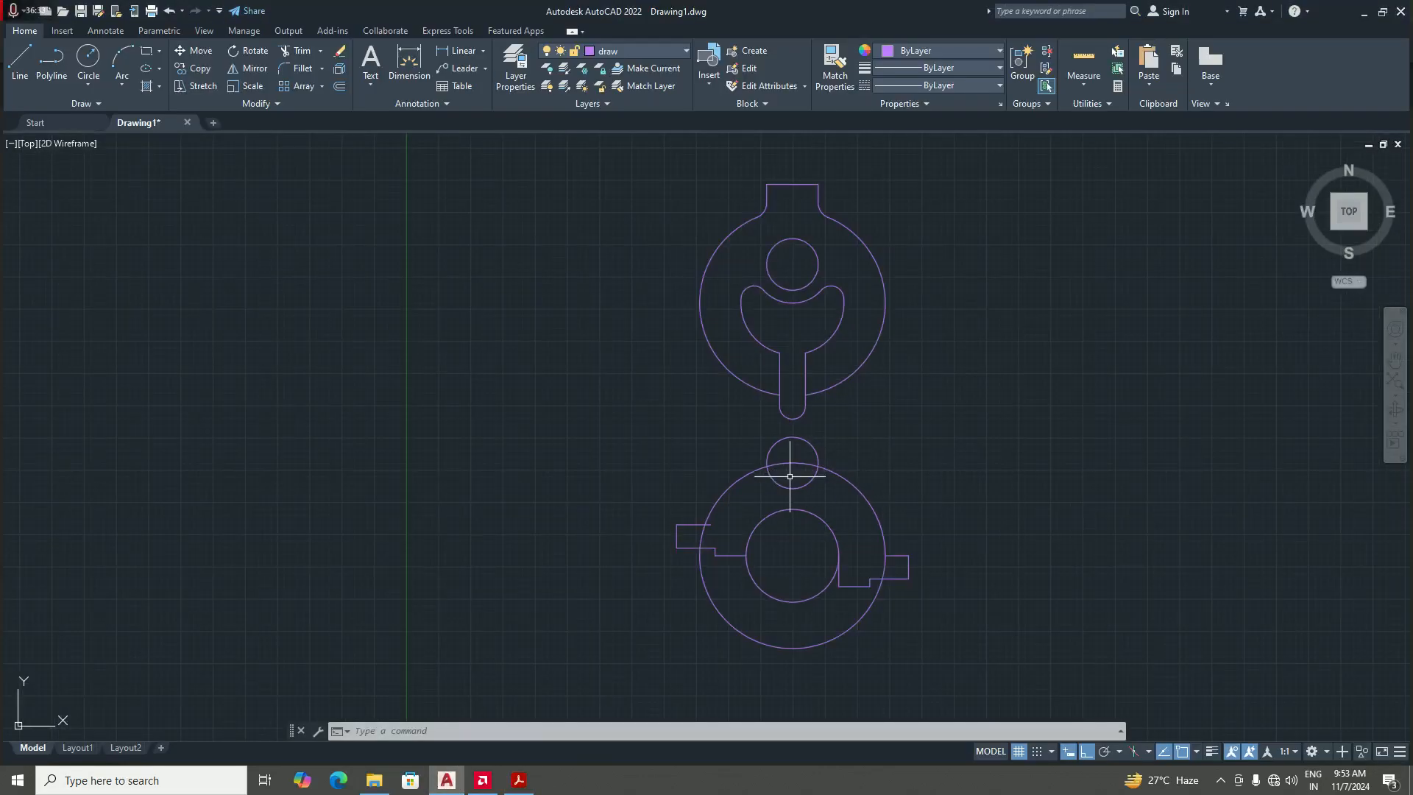
{"action": "type", "text": "l"}
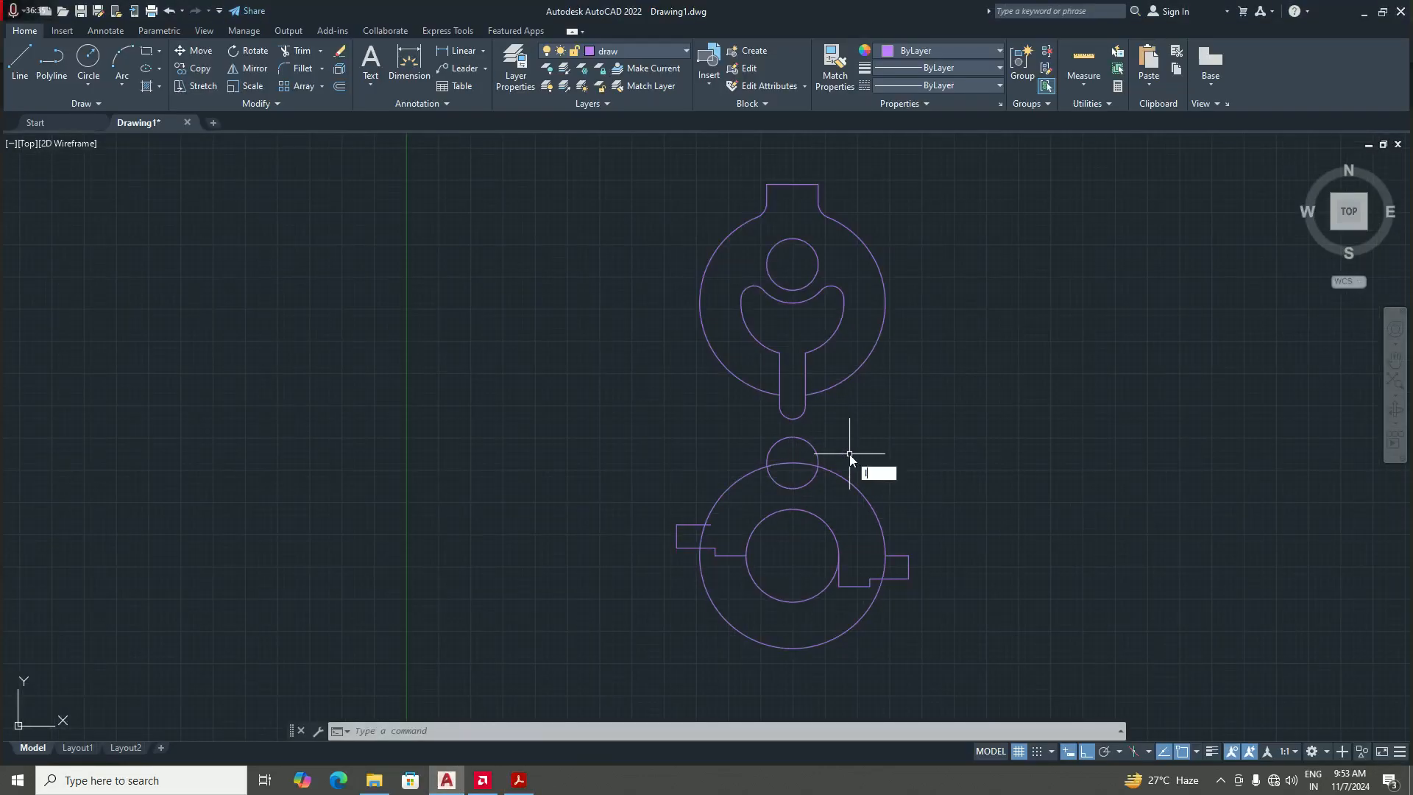
{"action": "key", "text": "Return"}
{"action": "scroll", "coordinate": [798, 450], "scroll_direction": "up", "scroll_amount": 2}
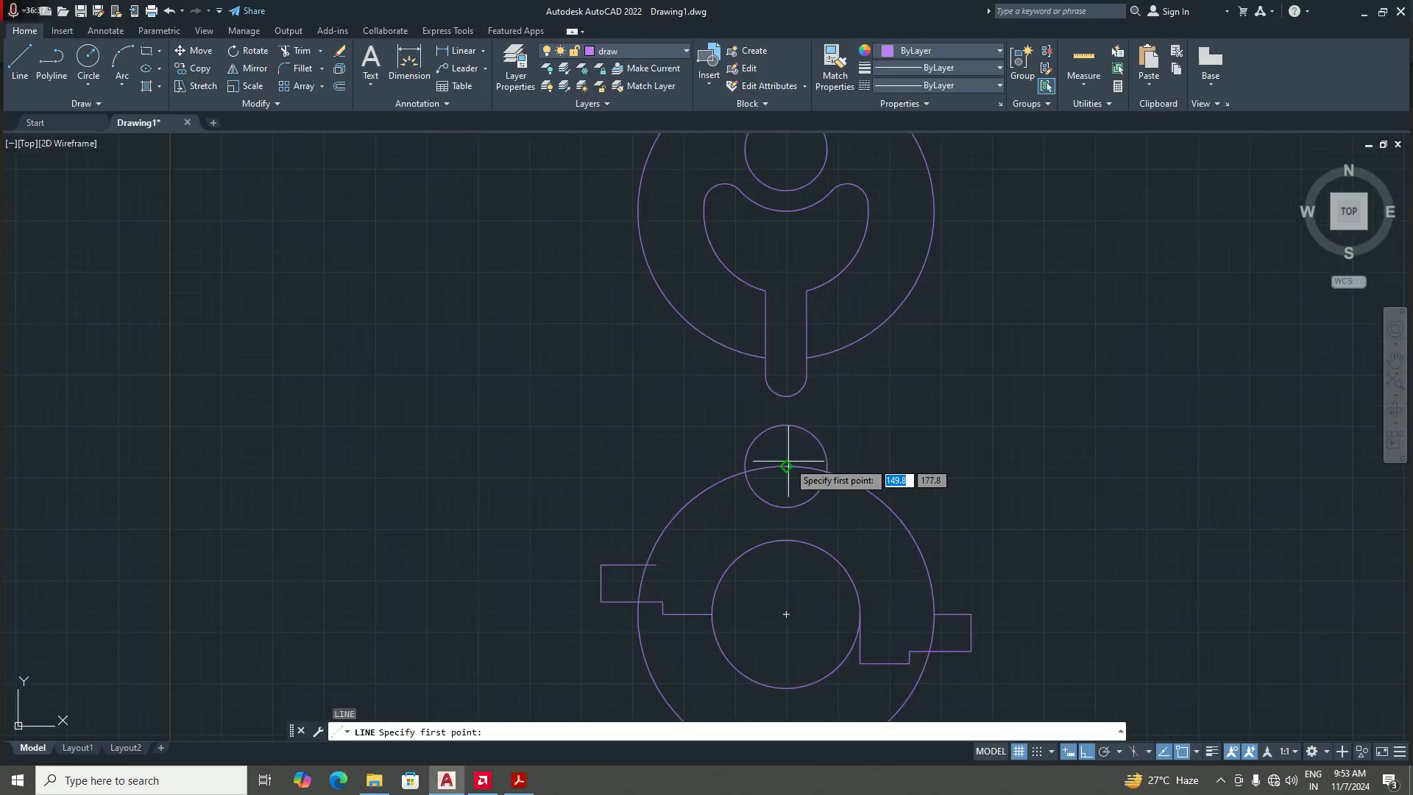
{"action": "left_click", "coordinate": [785, 466]}
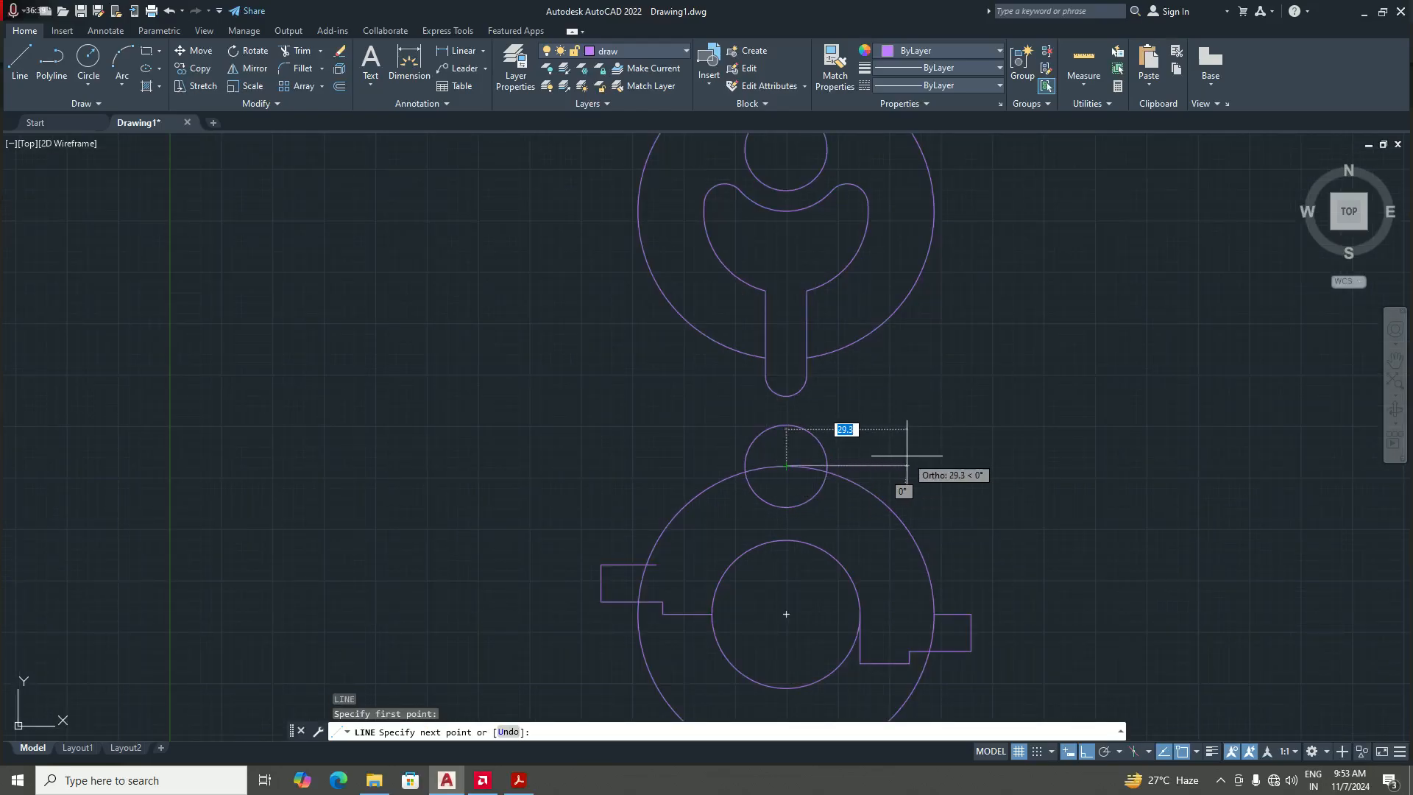
{"action": "type", "text": "18"}
{"action": "key", "text": "Return"}
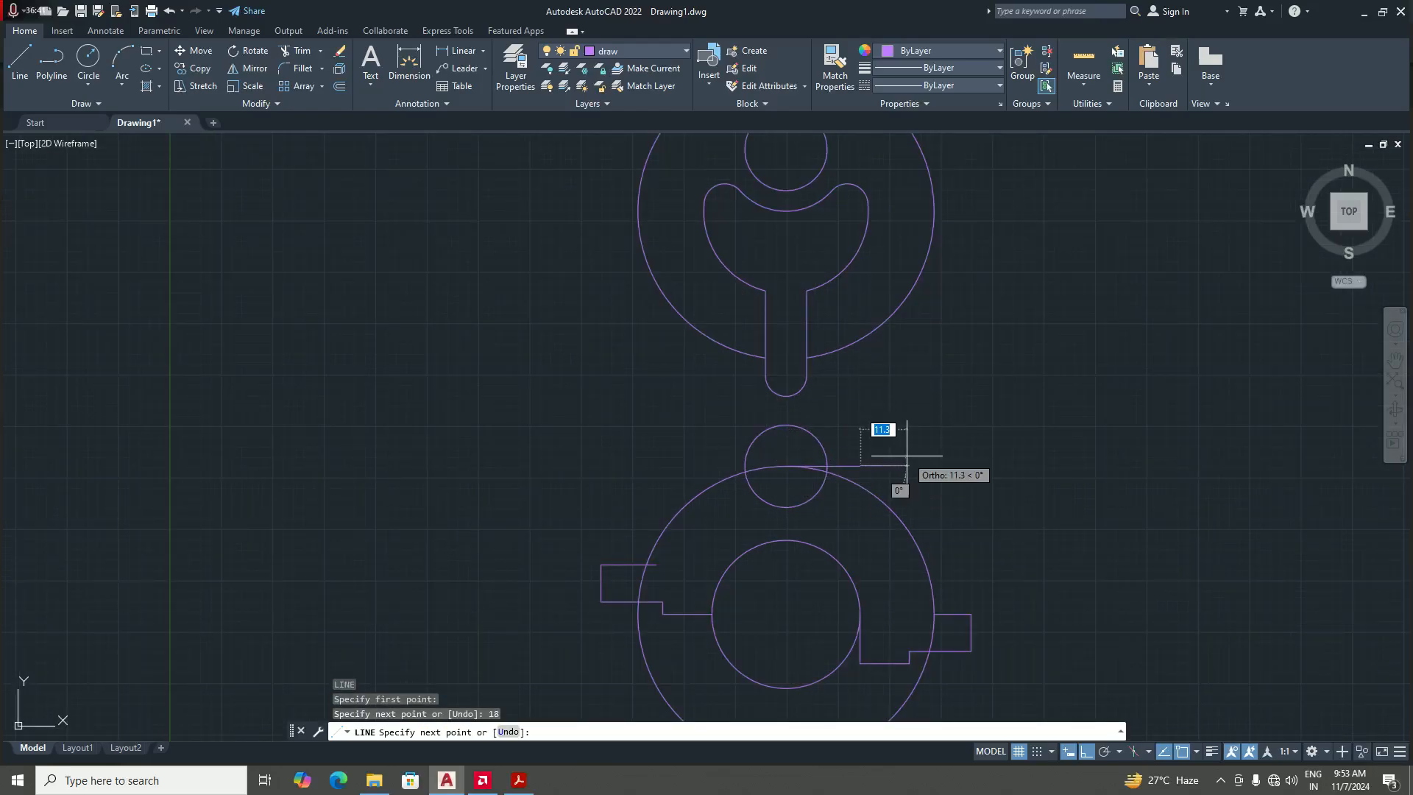
{"action": "key", "text": "Return"}
- Draw a matching 18-unit horizontal line to the left from the same small circle's centre
{"action": "key", "text": "Return"}
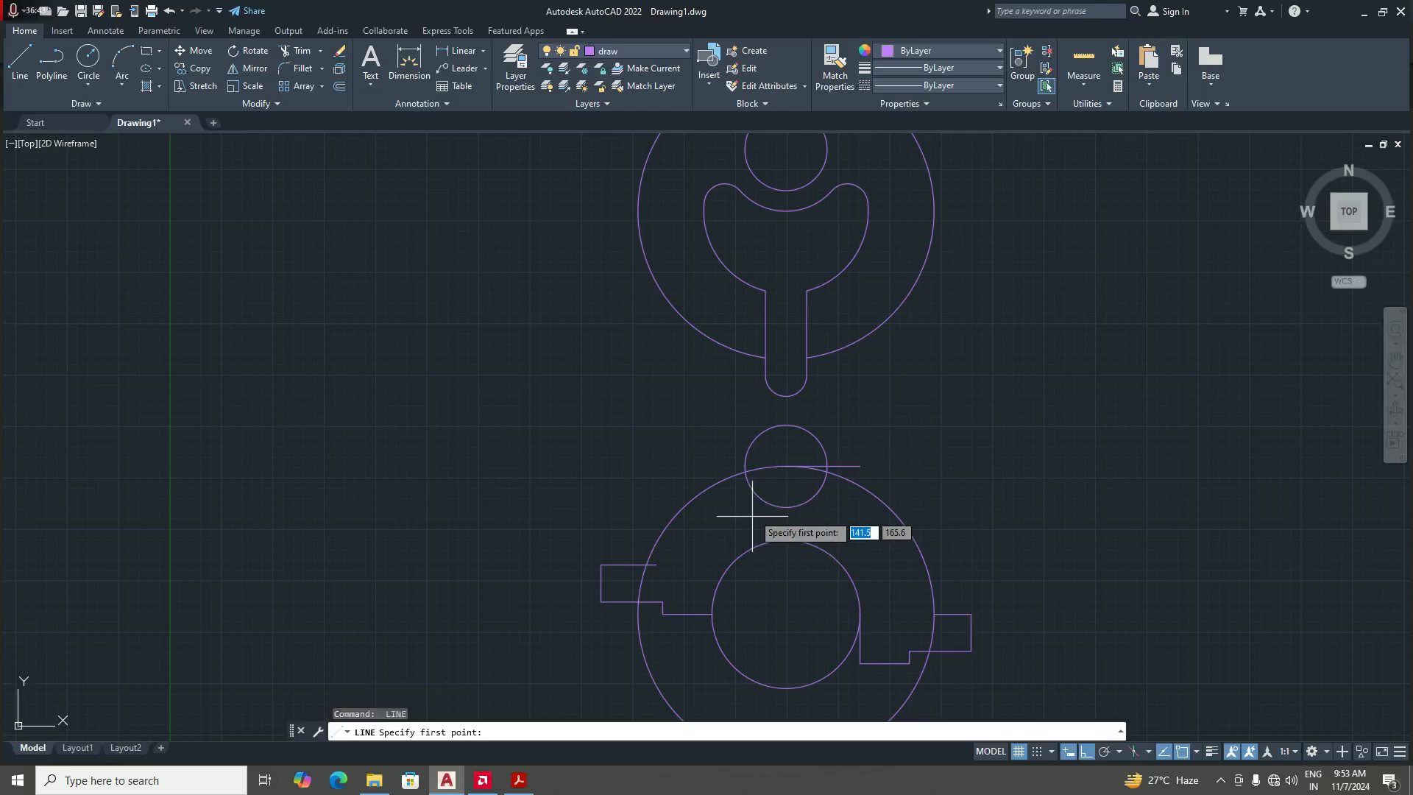
{"action": "left_click", "coordinate": [786, 466]}
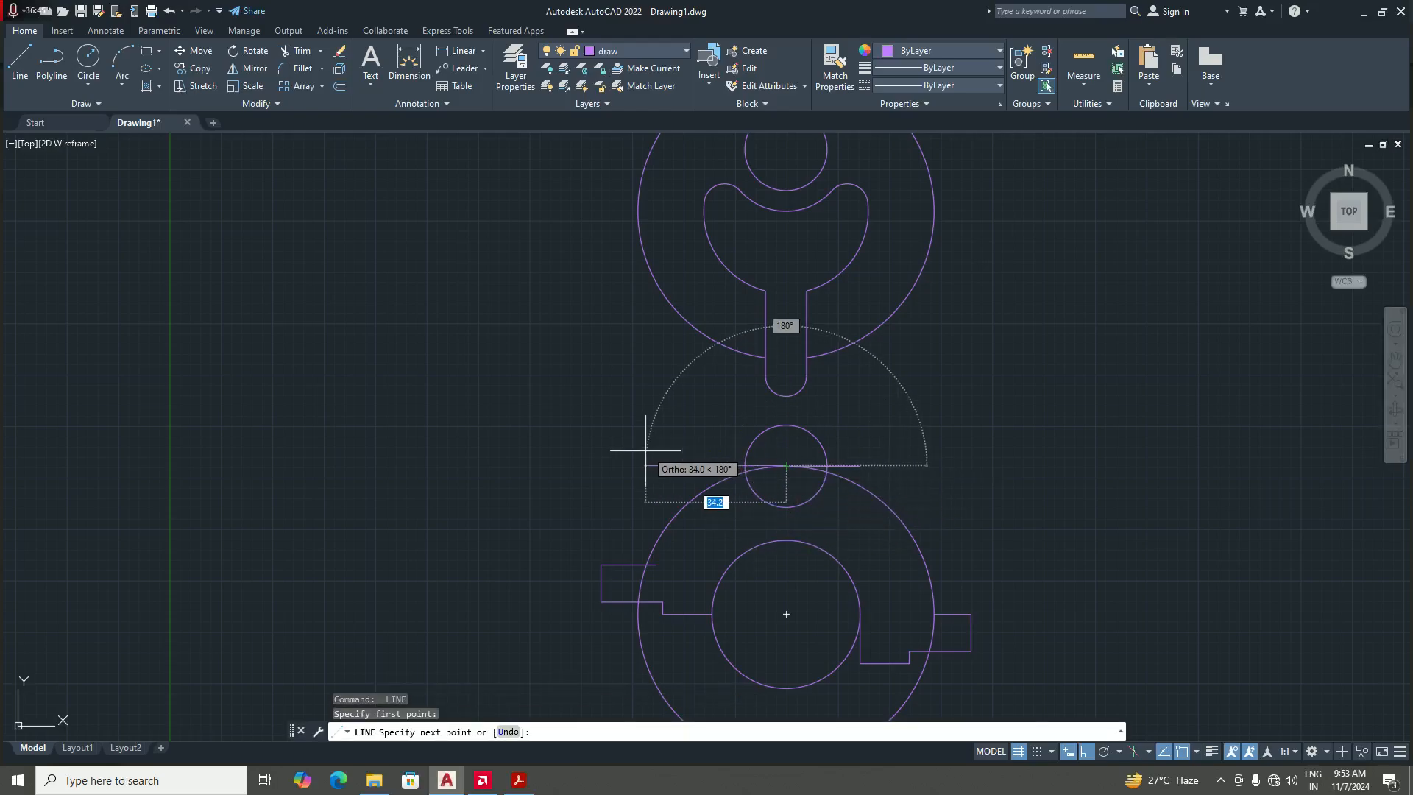
{"action": "type", "text": "18"}
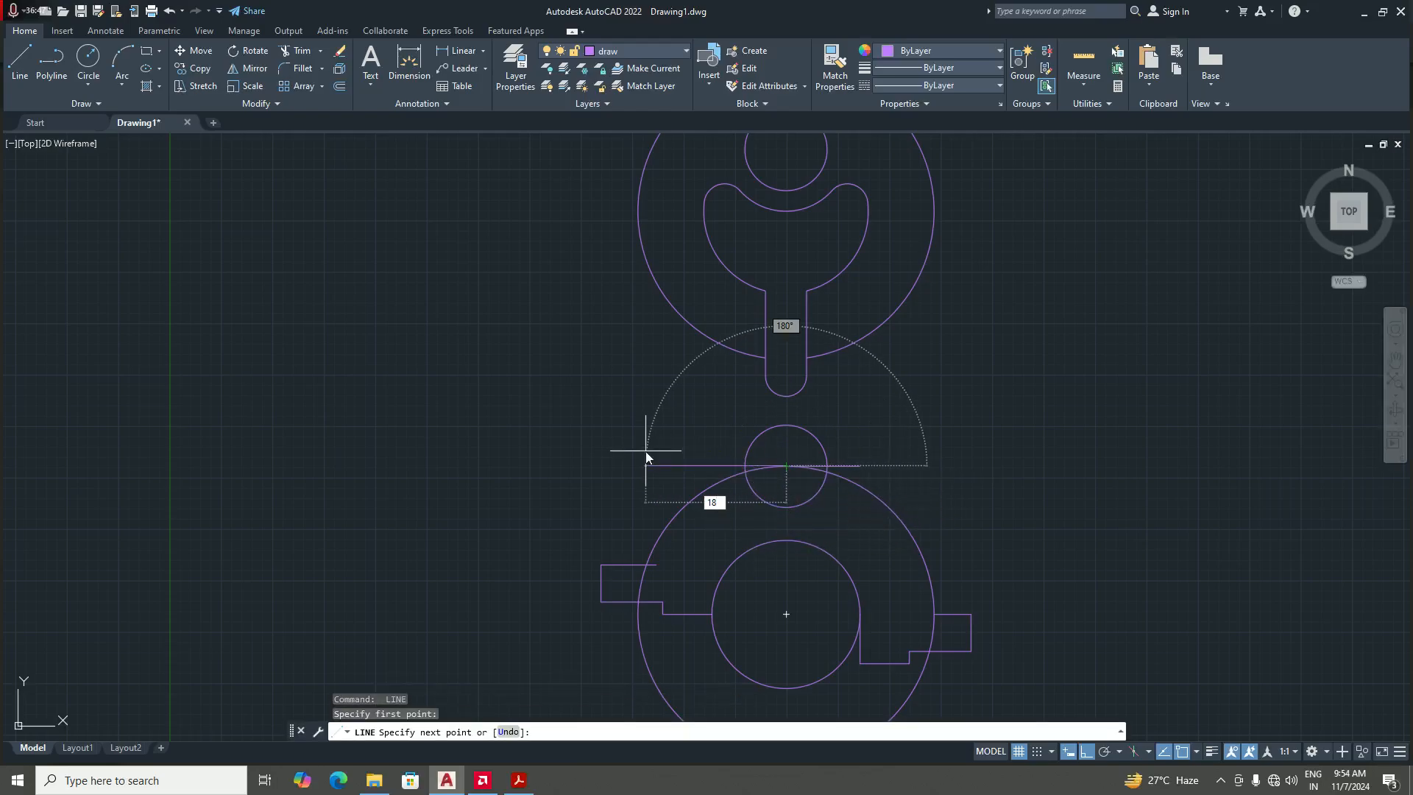
{"action": "key", "text": "Return"}
{"action": "key", "text": "Return"}
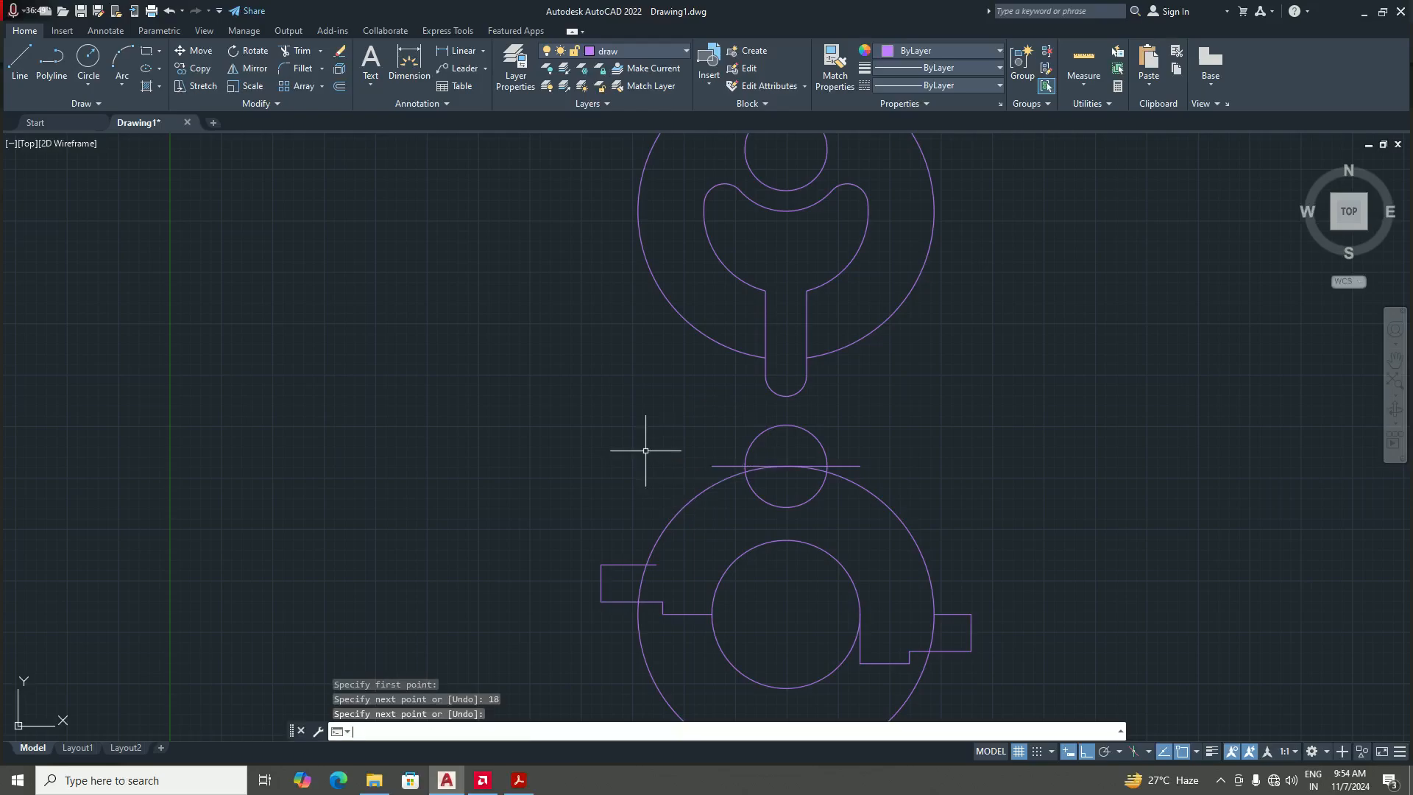
- Draw a line tangent to the large upper circle's left side, ending at the left end of the horizontal line
{"action": "scroll", "coordinate": [662, 452], "scroll_direction": "down", "scroll_amount": 5}
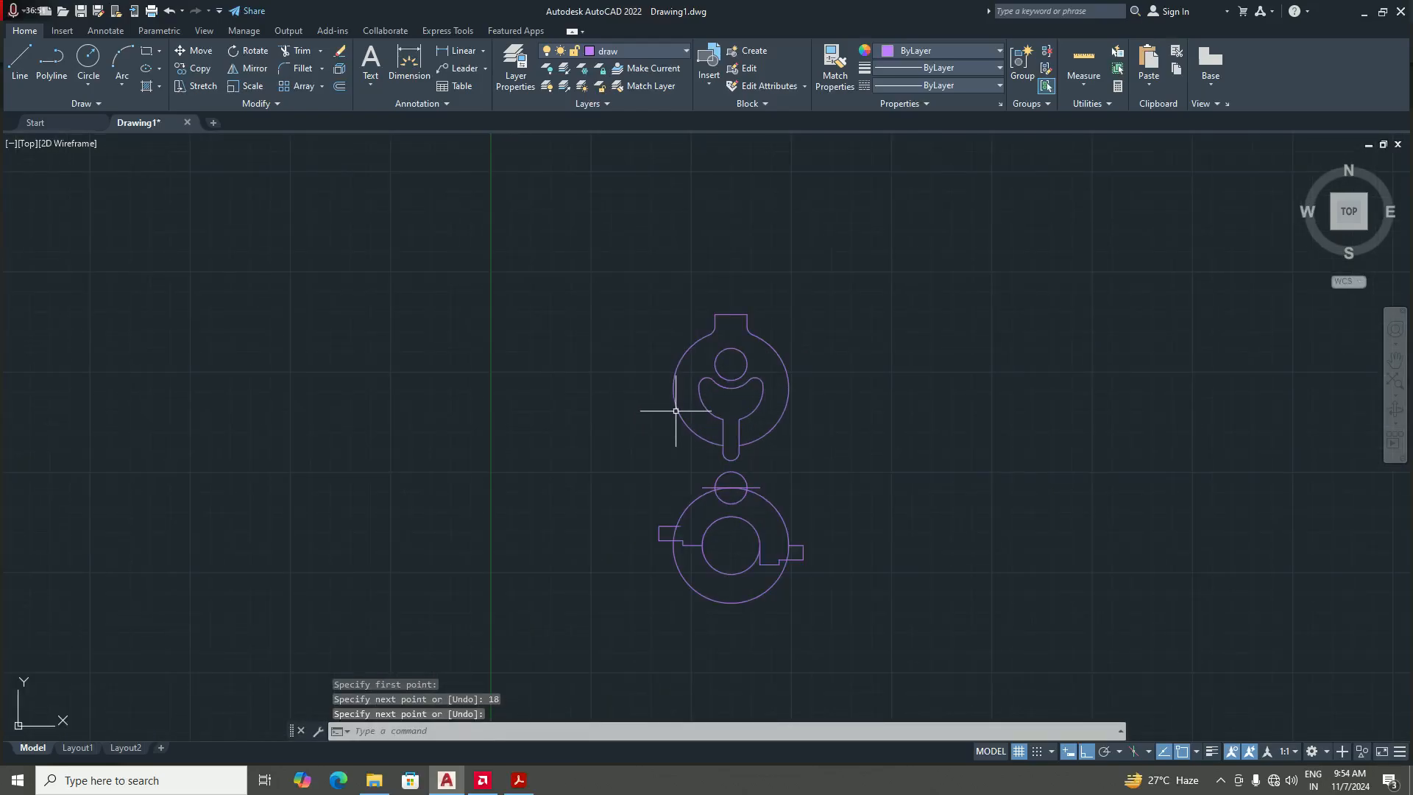
{"action": "scroll", "coordinate": [672, 410], "scroll_direction": "down", "scroll_amount": 3}
{"action": "scroll", "coordinate": [677, 470], "scroll_direction": "up", "scroll_amount": 6}
{"action": "scroll", "coordinate": [720, 463], "scroll_direction": "up", "scroll_amount": 3}
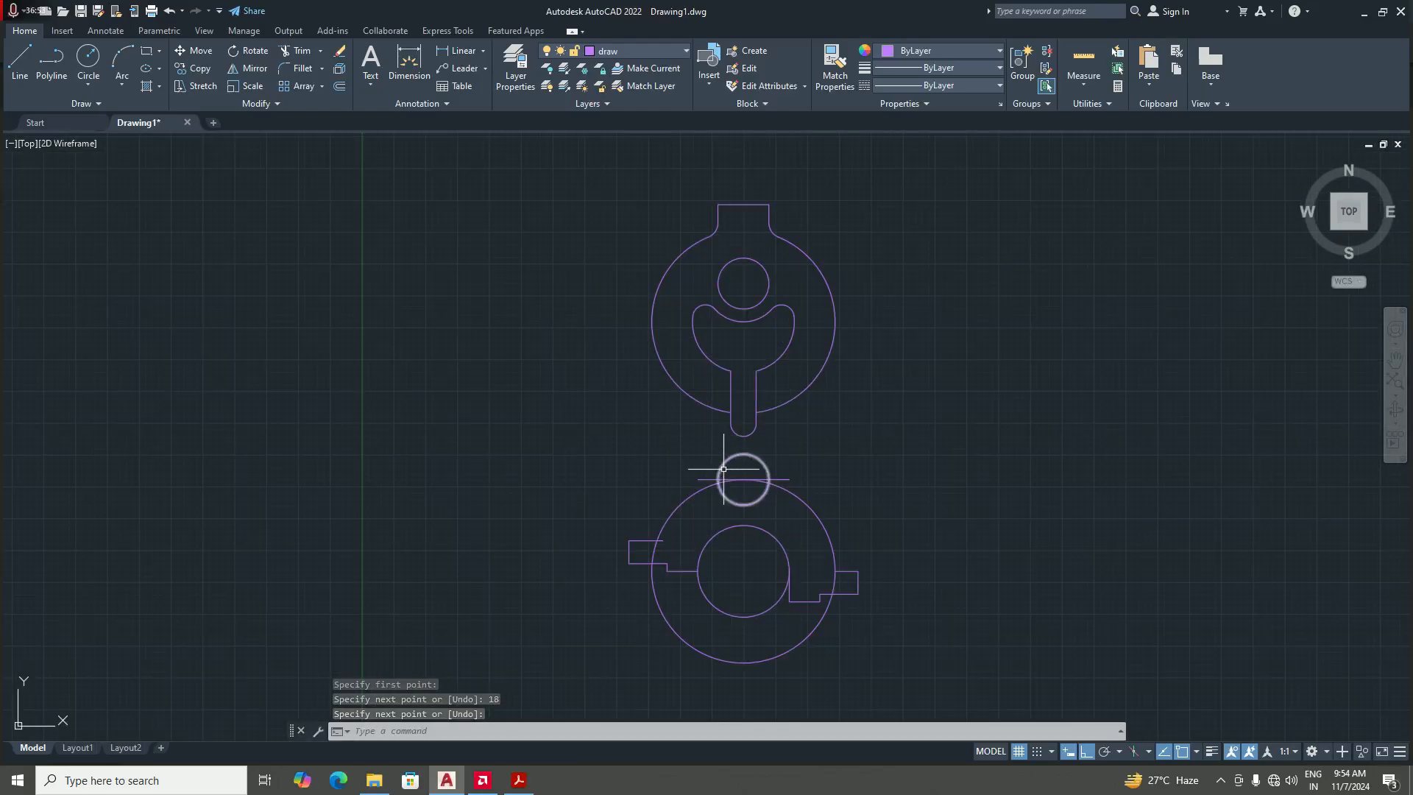
{"action": "scroll", "coordinate": [728, 449], "scroll_direction": "down", "scroll_amount": 4}
{"action": "scroll", "coordinate": [724, 486], "scroll_direction": "up", "scroll_amount": 4}
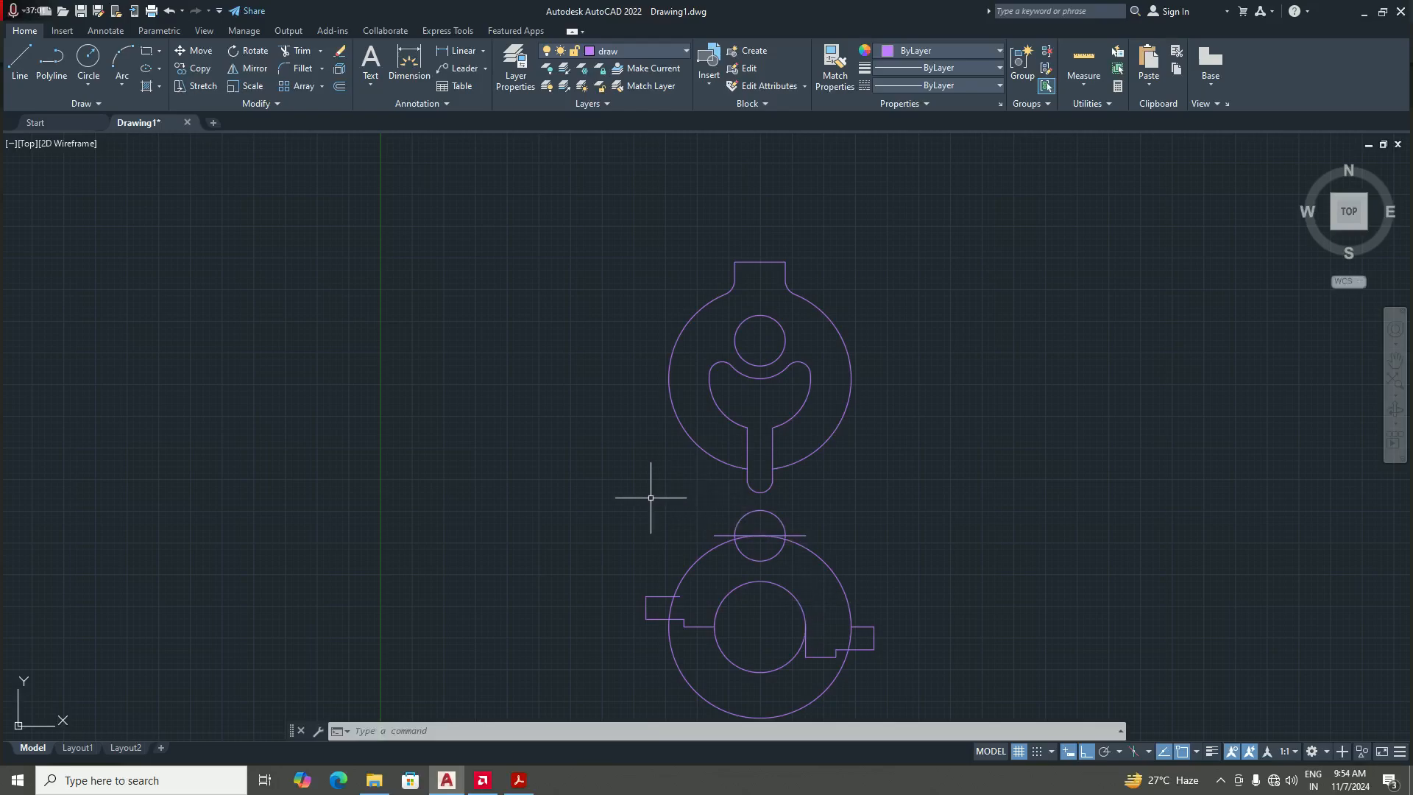
{"action": "type", "text": "l"}
{"action": "key", "text": "Return"}
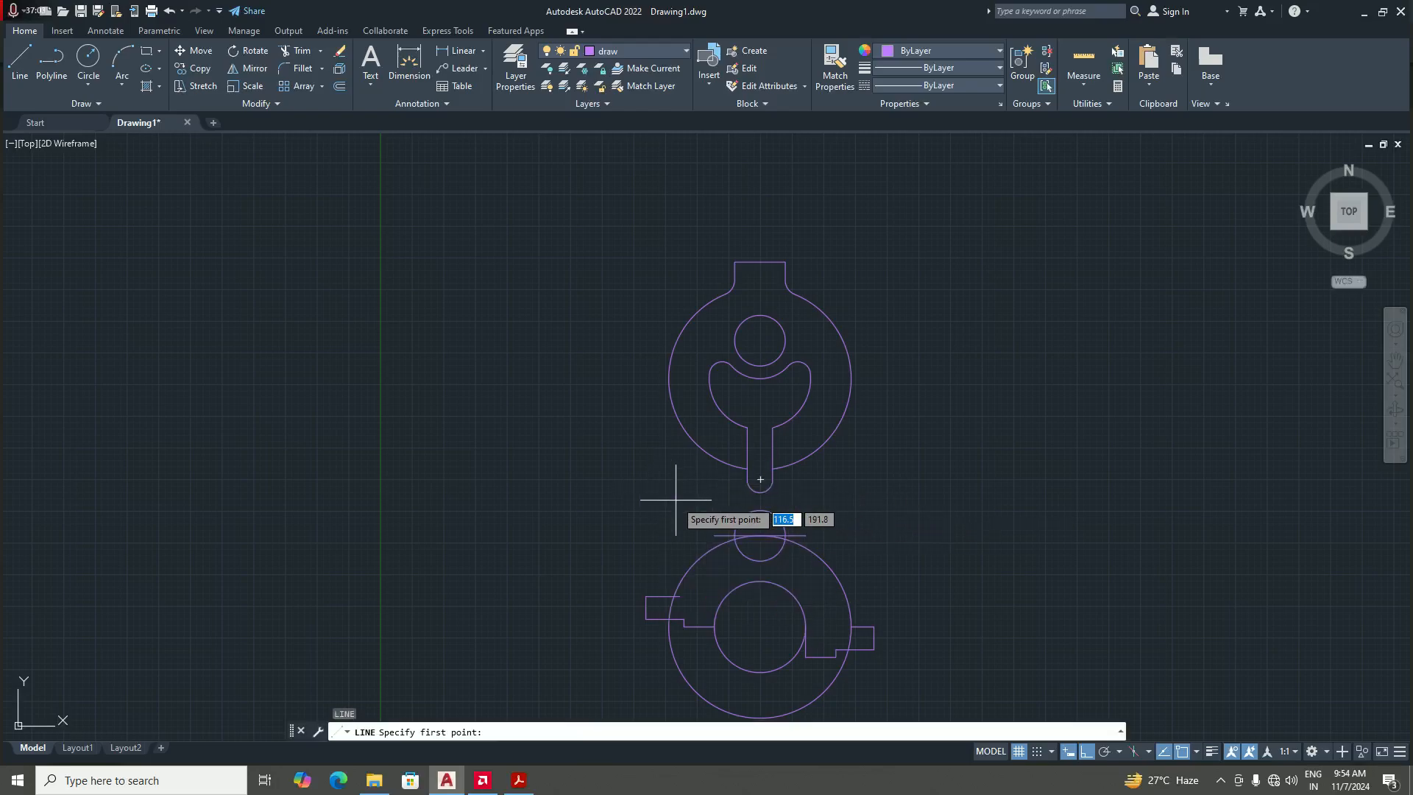
{"action": "type", "text": "tan"}
{"action": "key", "text": "Return"}
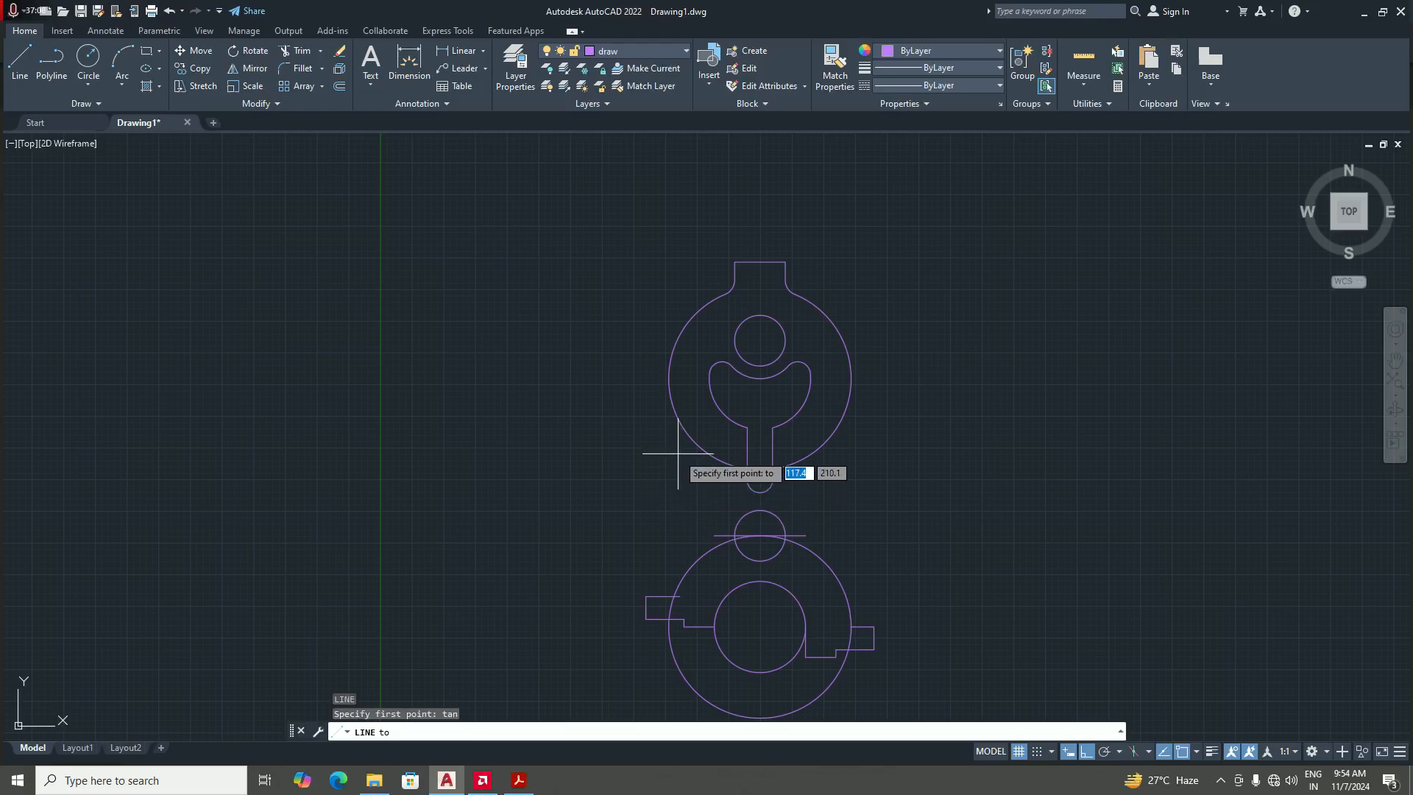
{"action": "left_click", "coordinate": [668, 379]}
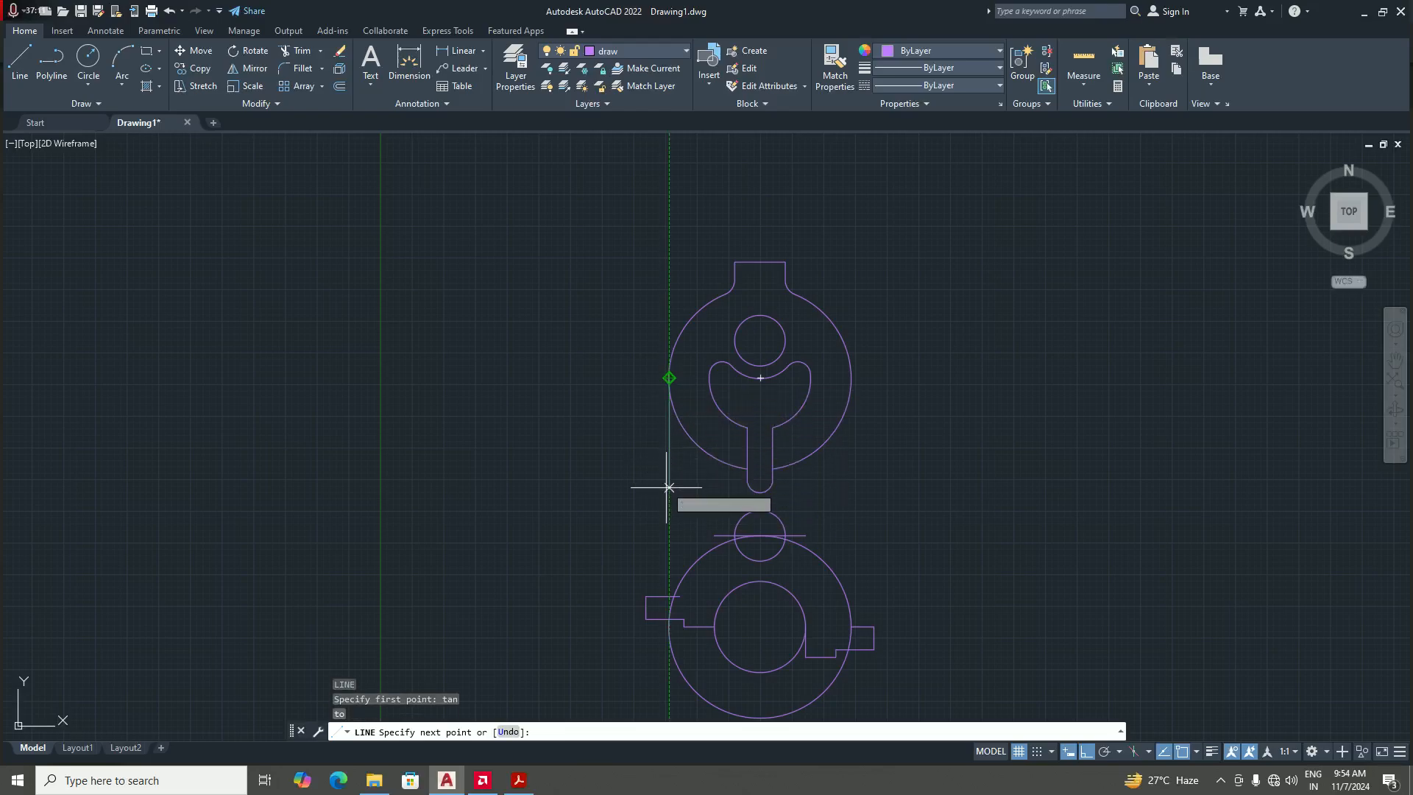
{"action": "scroll", "coordinate": [668, 520], "scroll_direction": "up", "scroll_amount": 1}
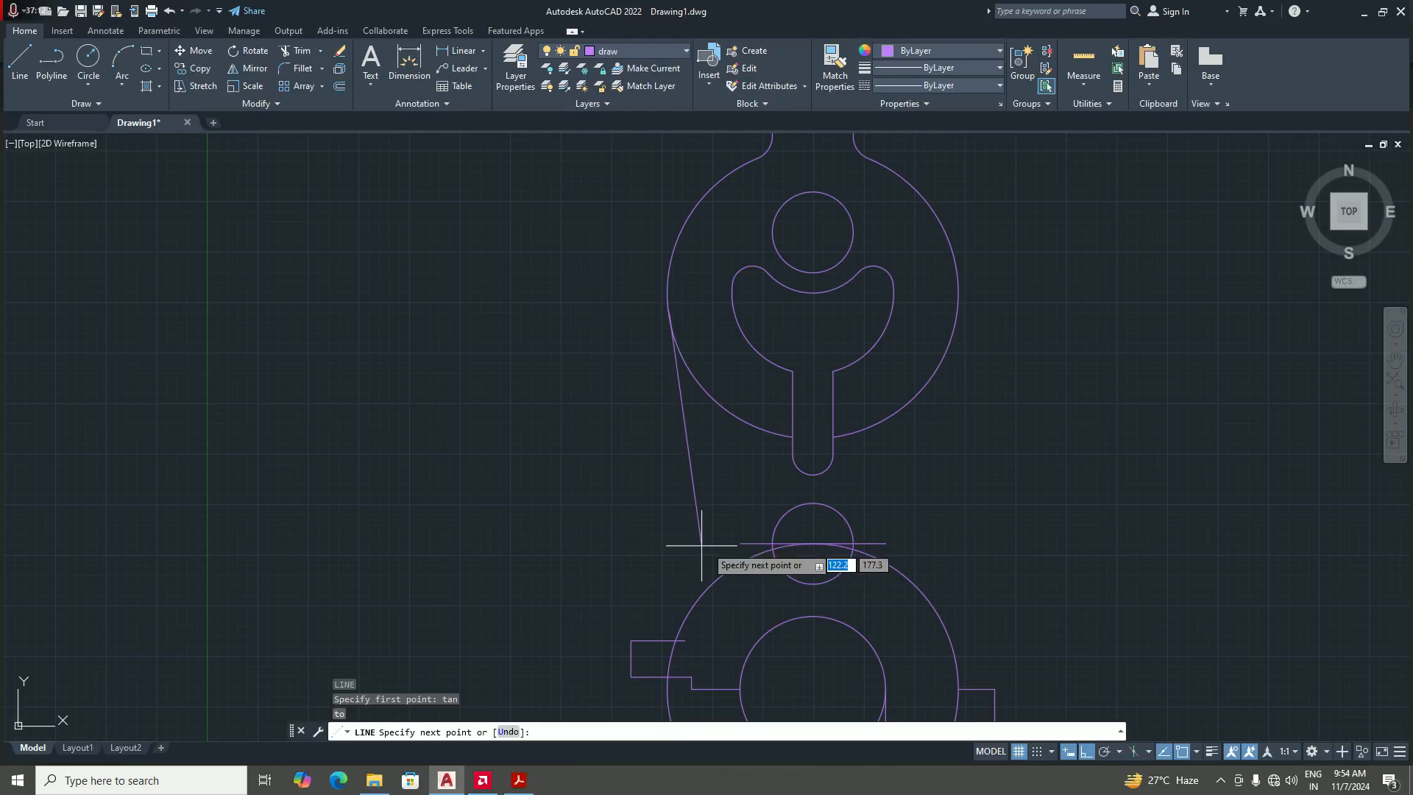
{"action": "left_click", "coordinate": [740, 543]}
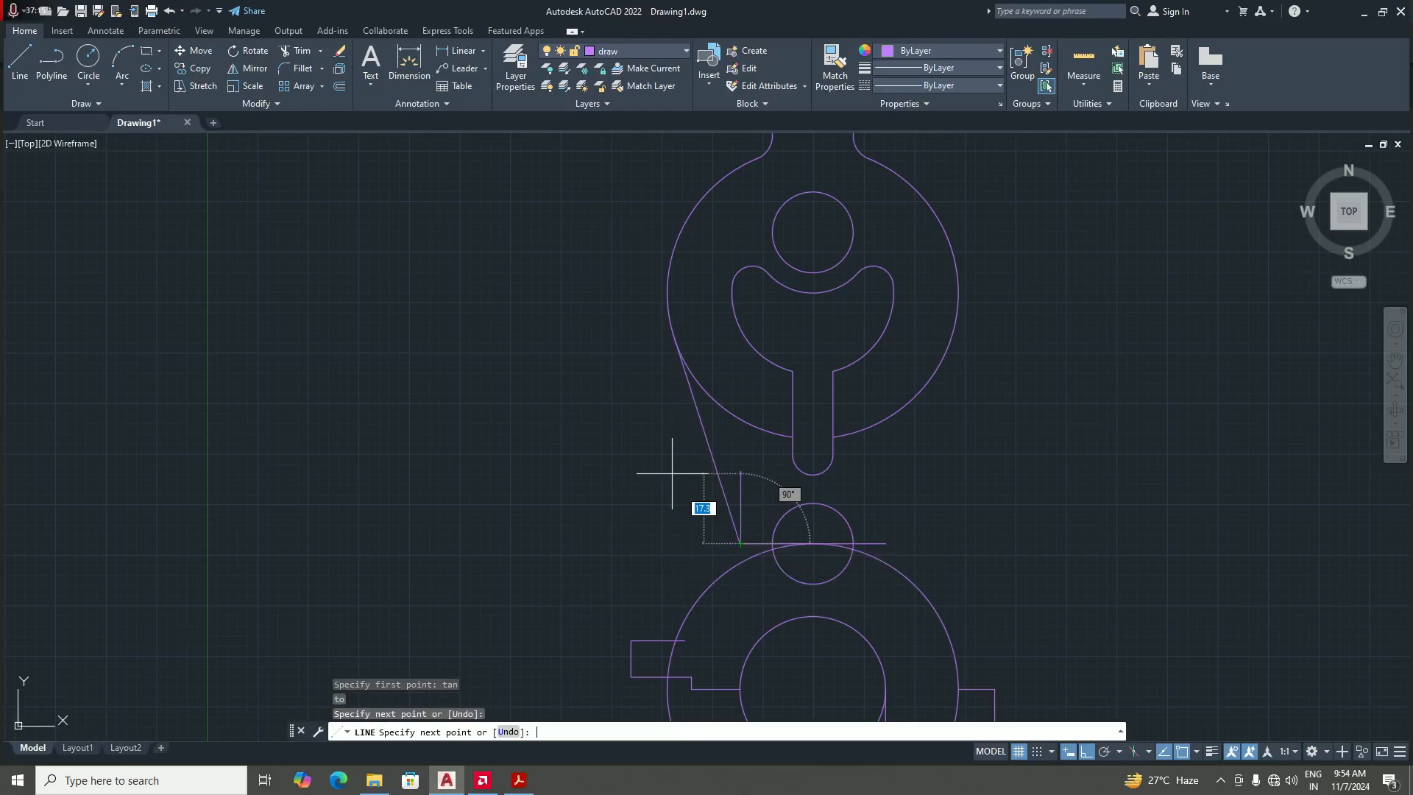
{"action": "key", "text": "Return"}
- Draw a line tangent to the large upper circle's right side, ending at the right end of the horizontal line
{"action": "scroll", "coordinate": [709, 354], "scroll_direction": "up", "scroll_amount": 3}
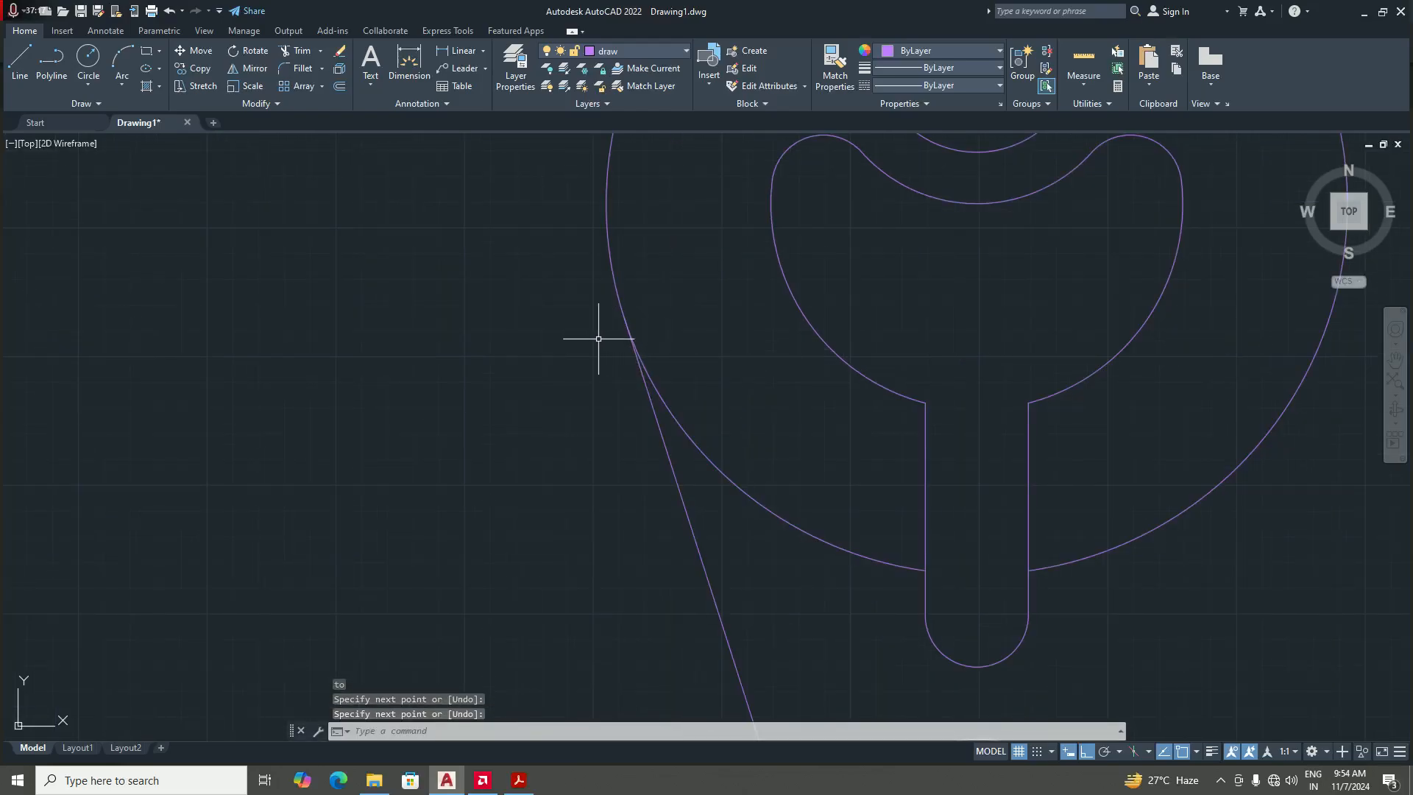
{"action": "scroll", "coordinate": [618, 368], "scroll_direction": "down", "scroll_amount": 4}
{"action": "scroll", "coordinate": [633, 442], "scroll_direction": "up", "scroll_amount": 2}
{"action": "scroll", "coordinate": [578, 379], "scroll_direction": "down", "scroll_amount": 3}
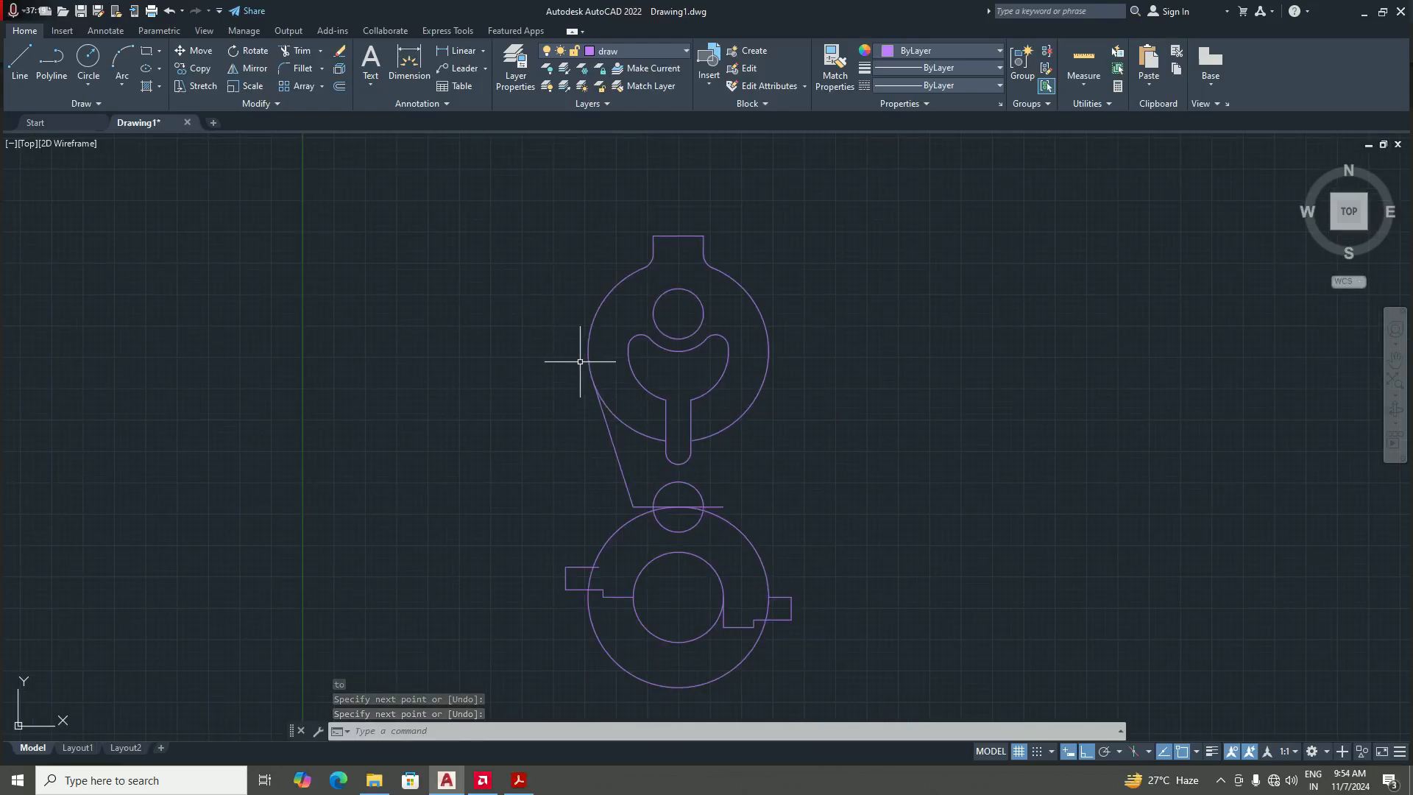
{"action": "scroll", "coordinate": [589, 357], "scroll_direction": "up", "scroll_amount": 3}
{"action": "scroll", "coordinate": [655, 408], "scroll_direction": "down", "scroll_amount": 3}
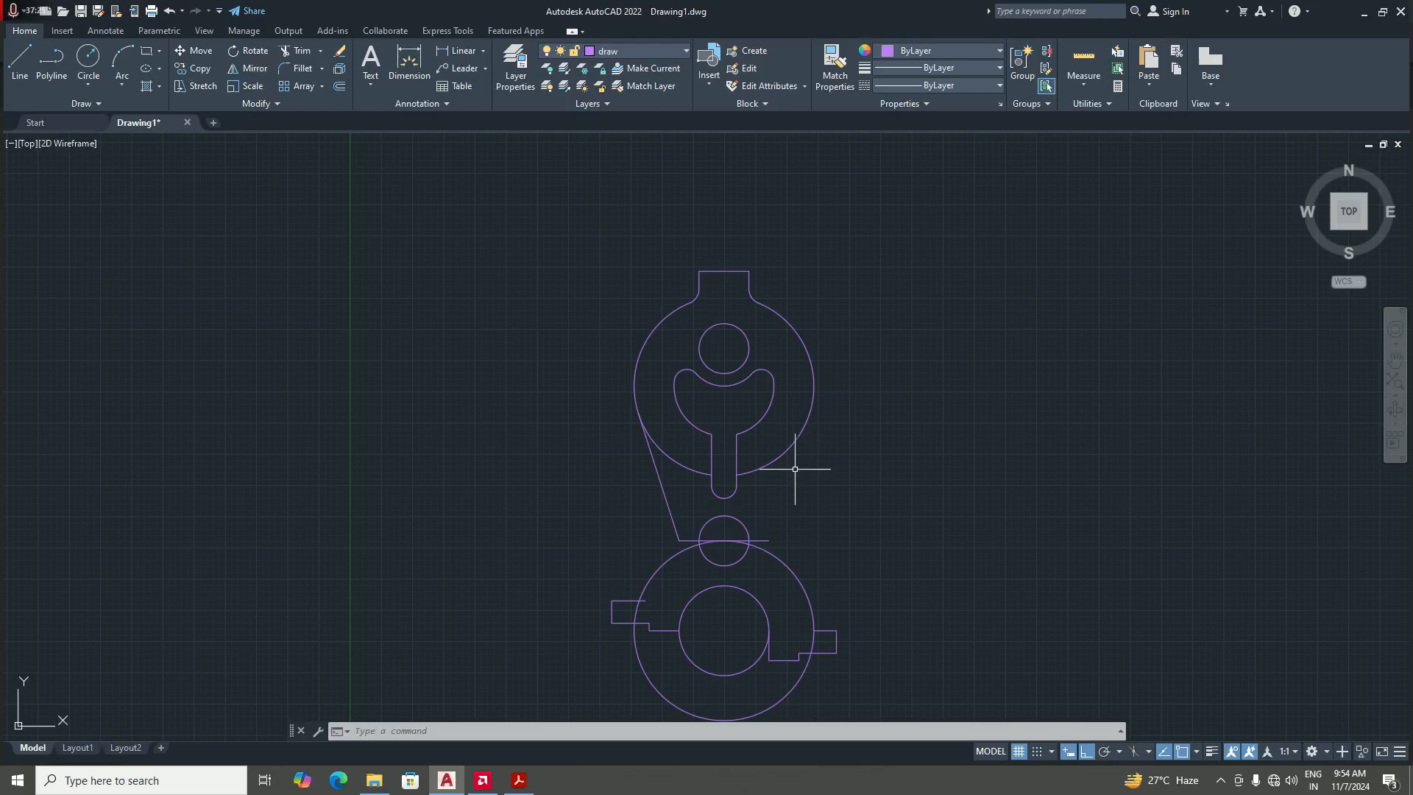
{"action": "type", "text": "line"}
{"action": "key", "text": "Return"}
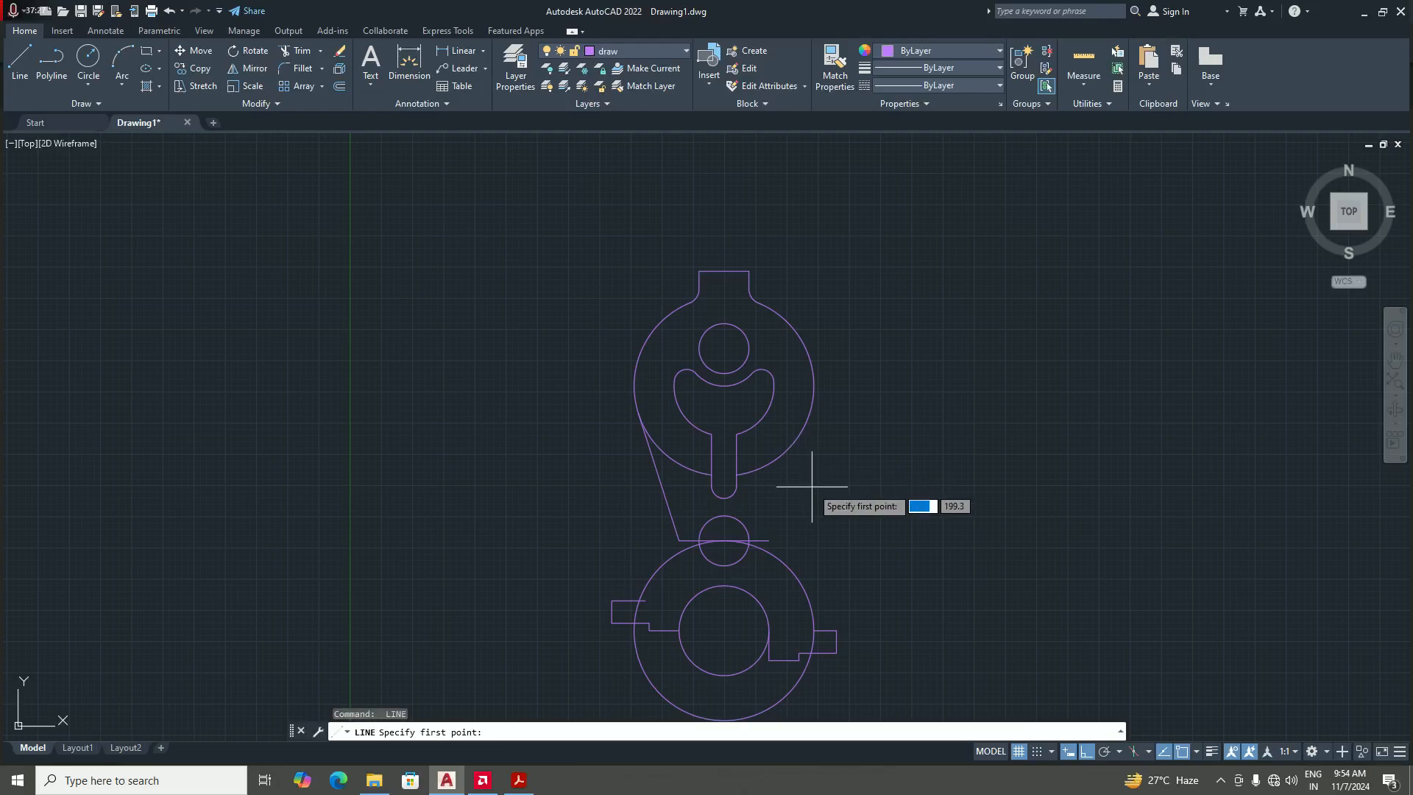
{"action": "type", "text": "tan"}
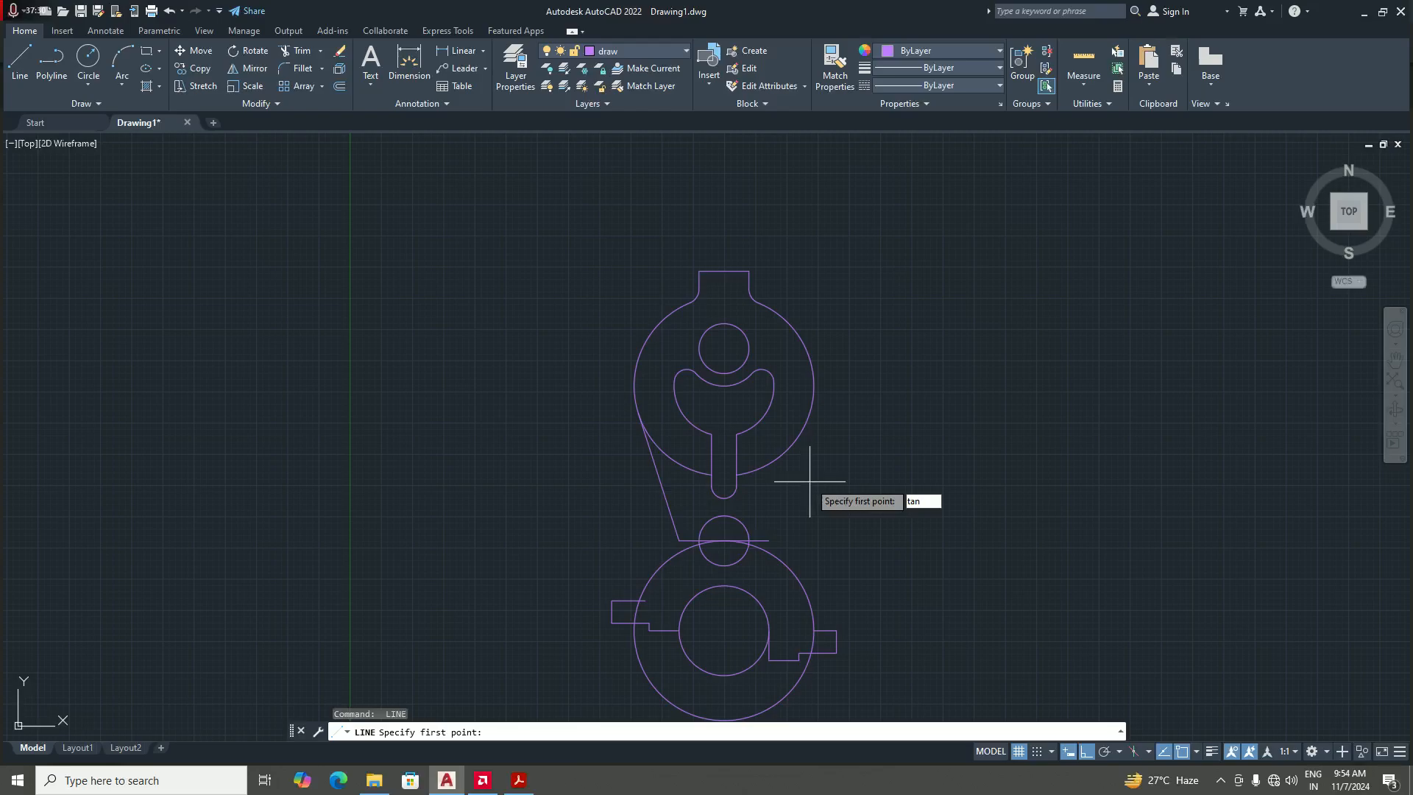
{"action": "key", "text": "Return"}
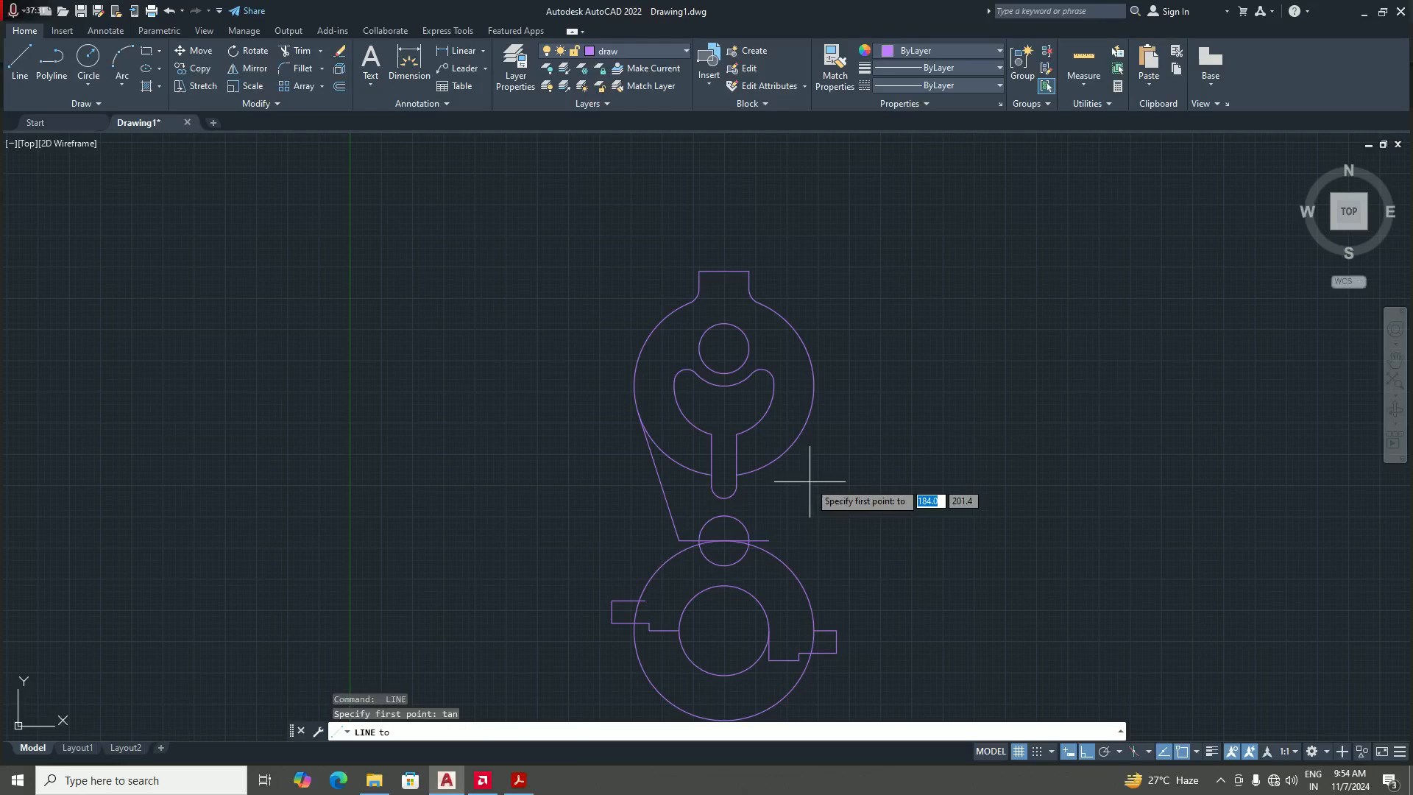
{"action": "scroll", "coordinate": [777, 479], "scroll_direction": "up", "scroll_amount": 2}
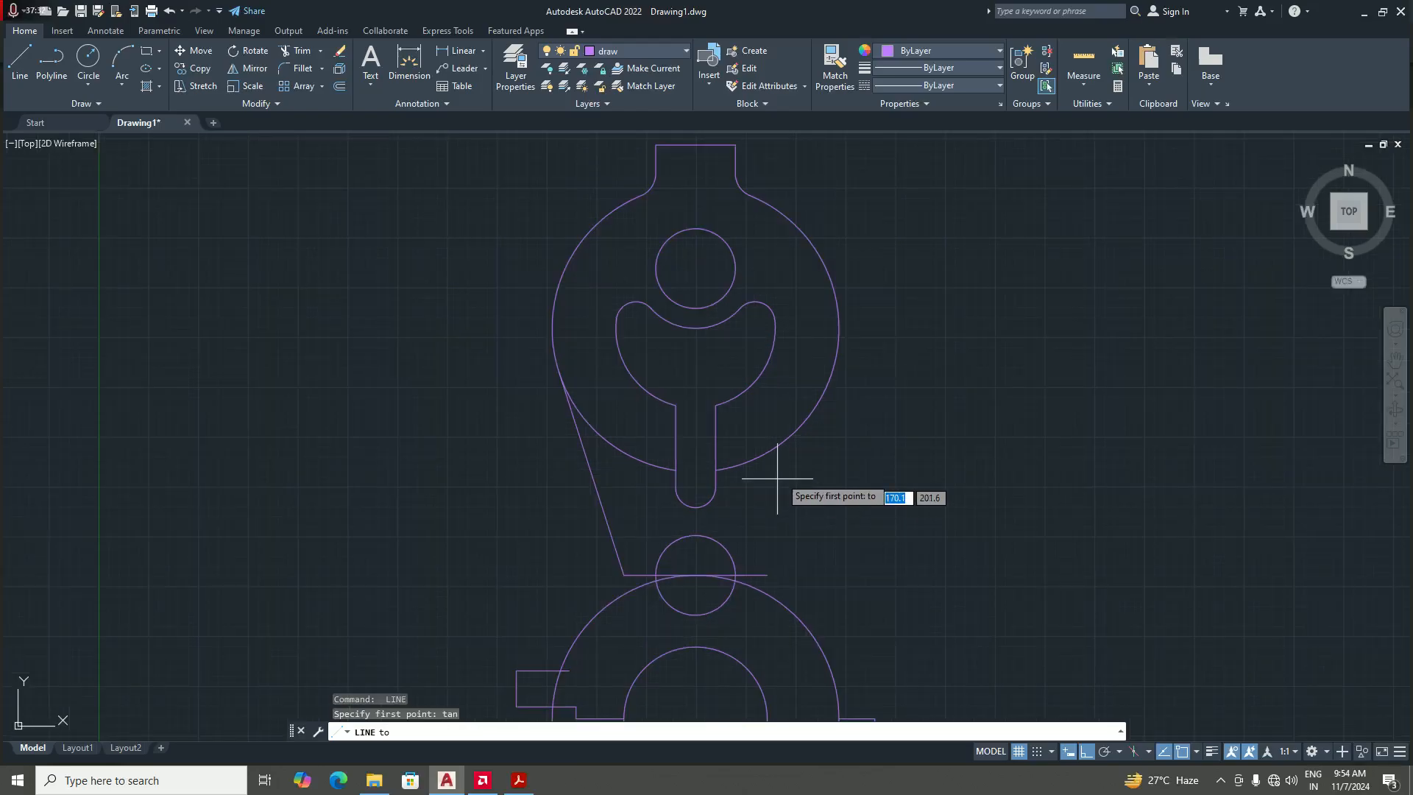
{"action": "left_click", "coordinate": [837, 347]}
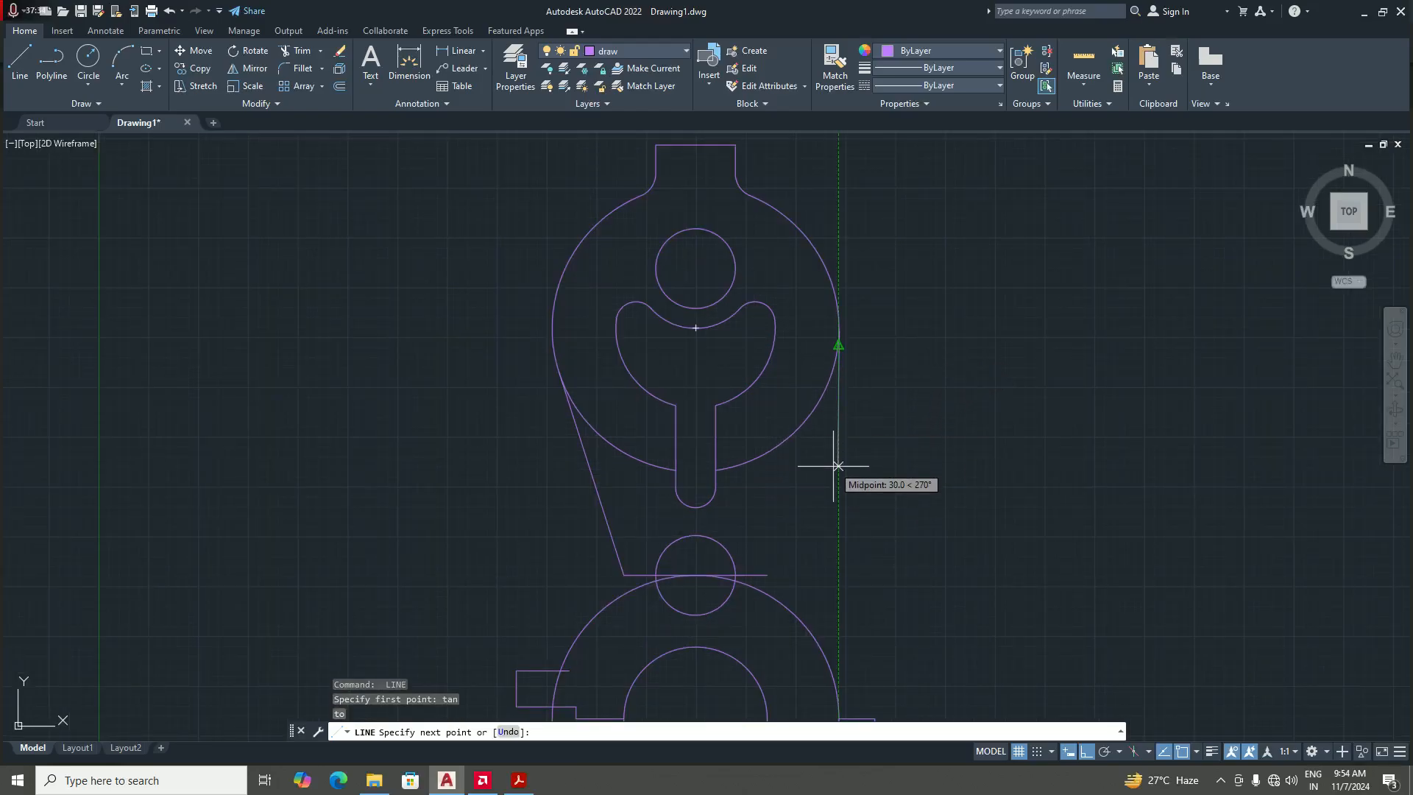
{"action": "left_click", "coordinate": [767, 574]}
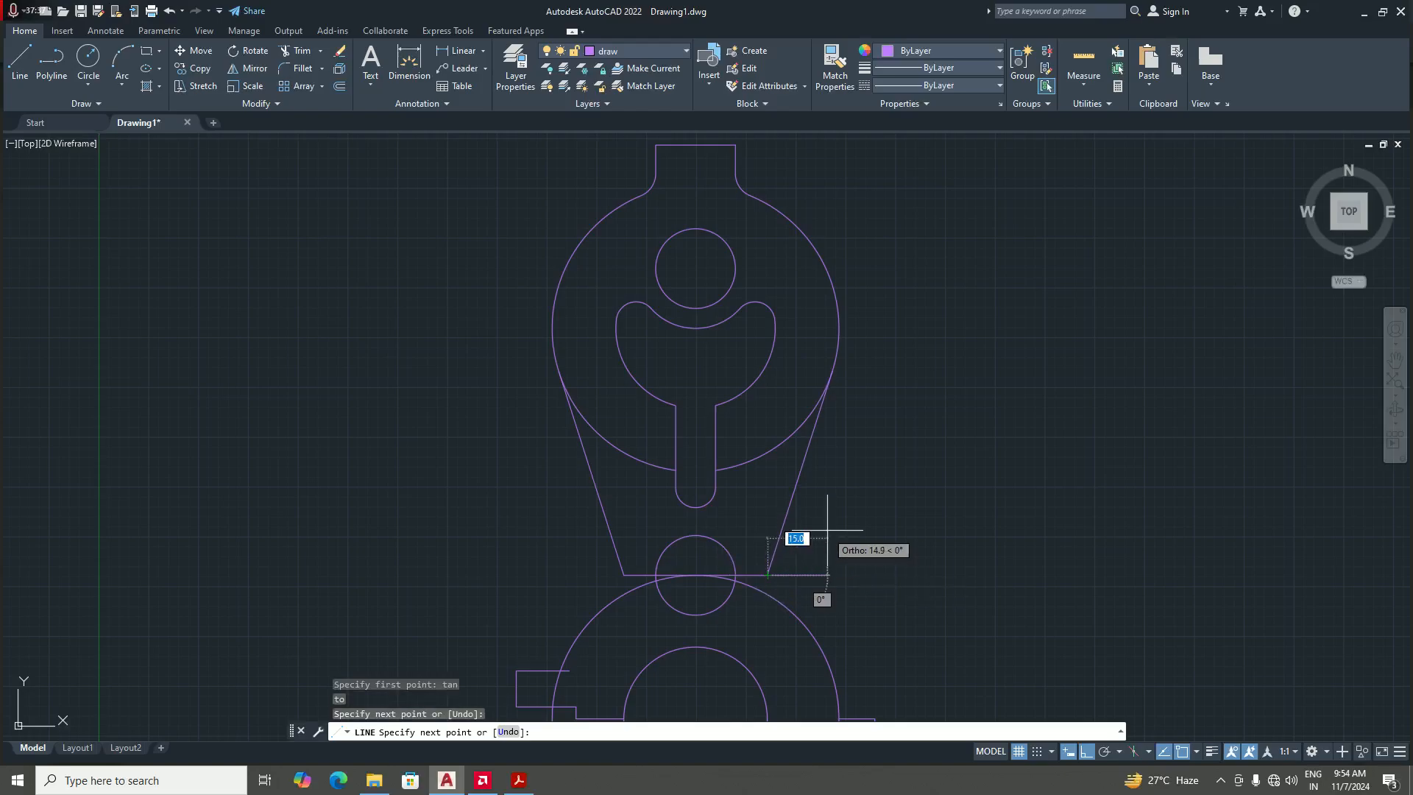
{"action": "key", "text": "Return"}
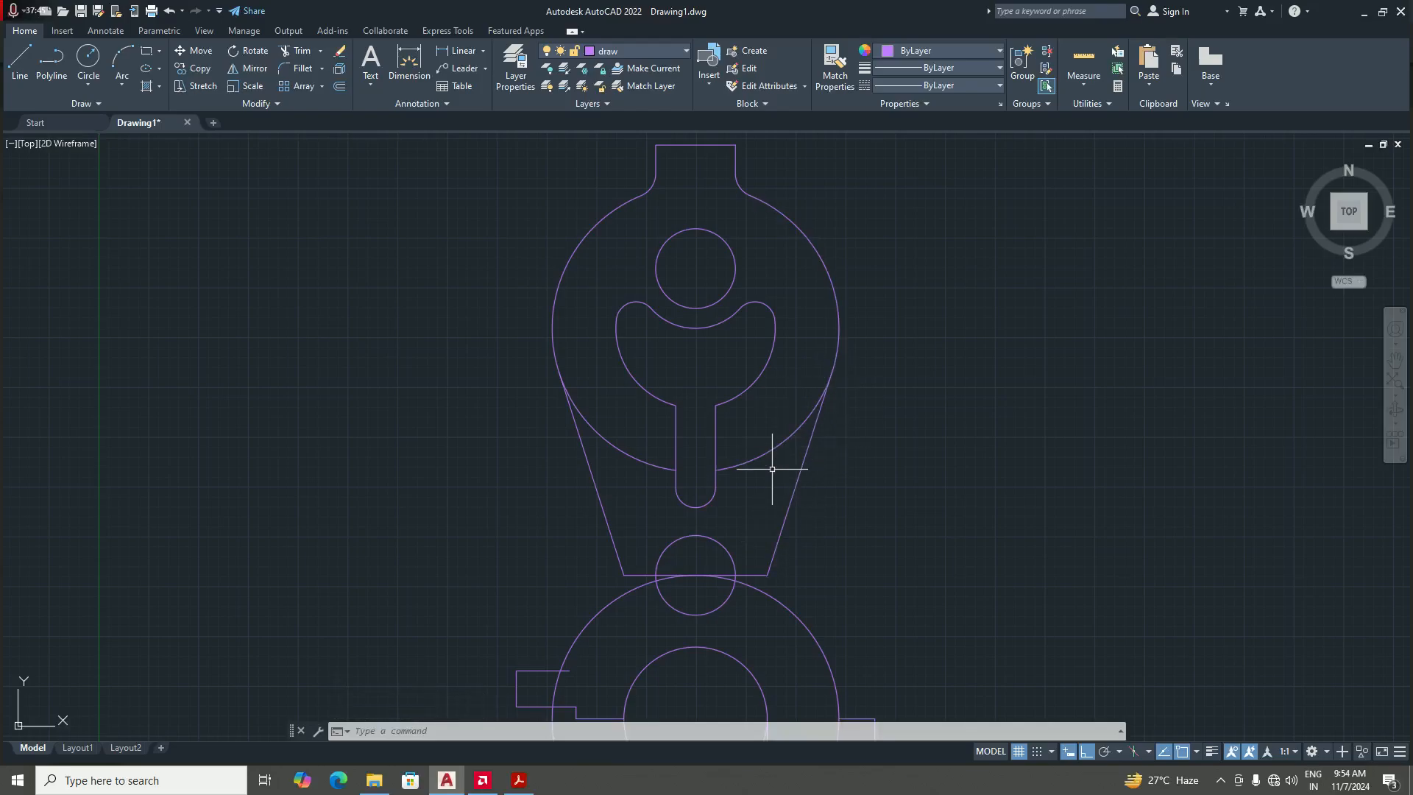
- Examine where both slanted lines touch the large upper circle and how they join the lower part of the outline
{"action": "scroll", "coordinate": [804, 316], "scroll_direction": "down", "scroll_amount": 2}
{"action": "scroll", "coordinate": [814, 324], "scroll_direction": "up", "scroll_amount": 2}
{"action": "scroll", "coordinate": [858, 303], "scroll_direction": "down", "scroll_amount": 2}
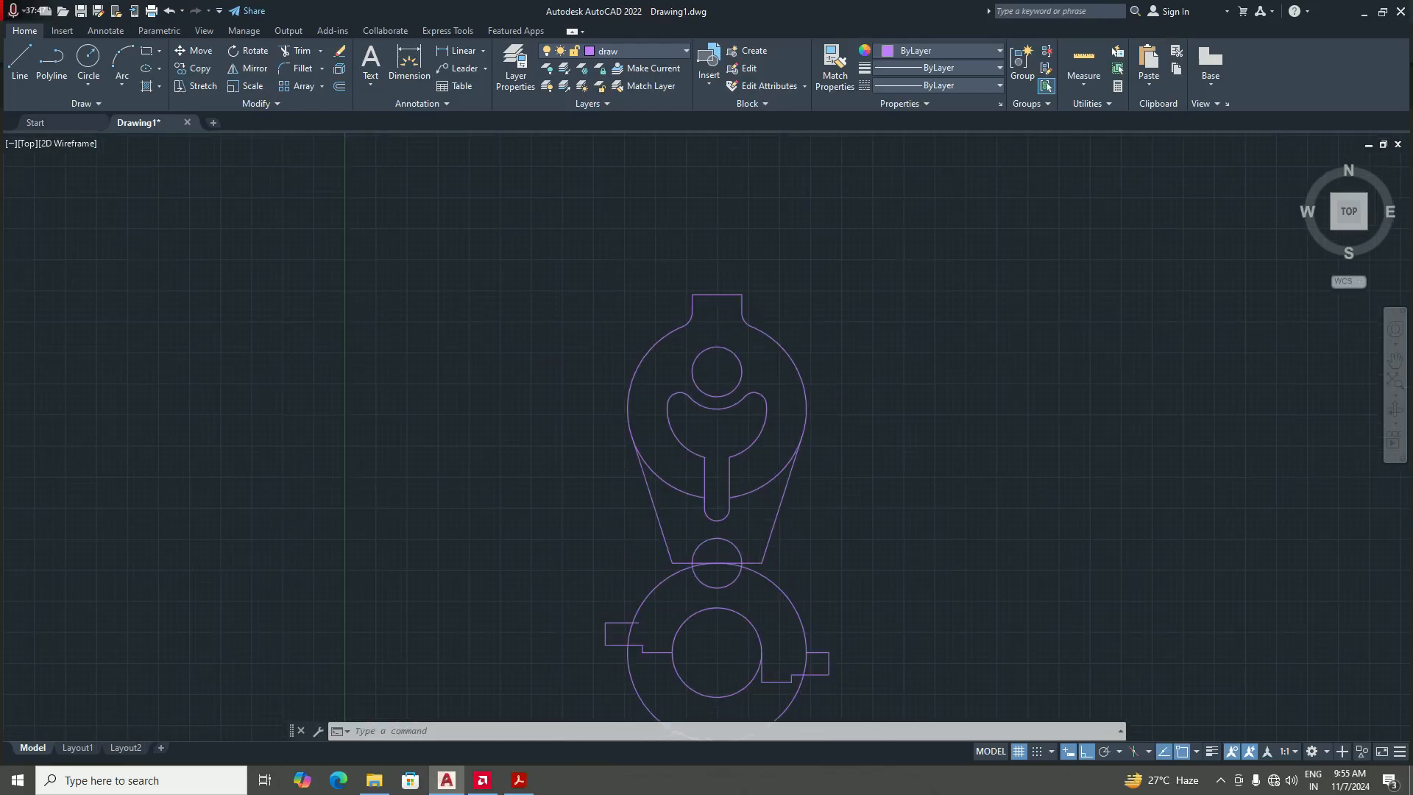
{"action": "scroll", "coordinate": [813, 385], "scroll_direction": "up", "scroll_amount": 2}
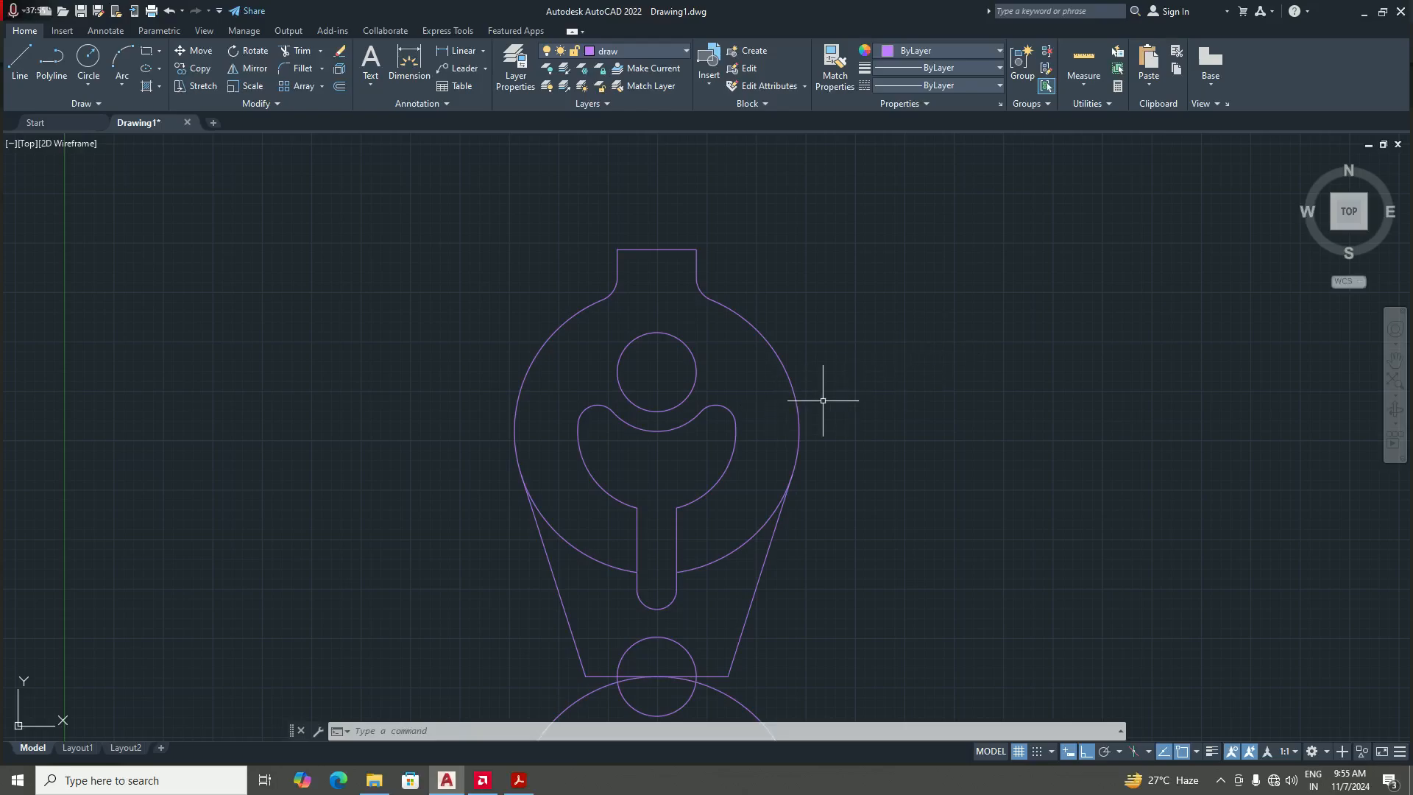
{"action": "scroll", "coordinate": [901, 379], "scroll_direction": "down", "scroll_amount": 4}
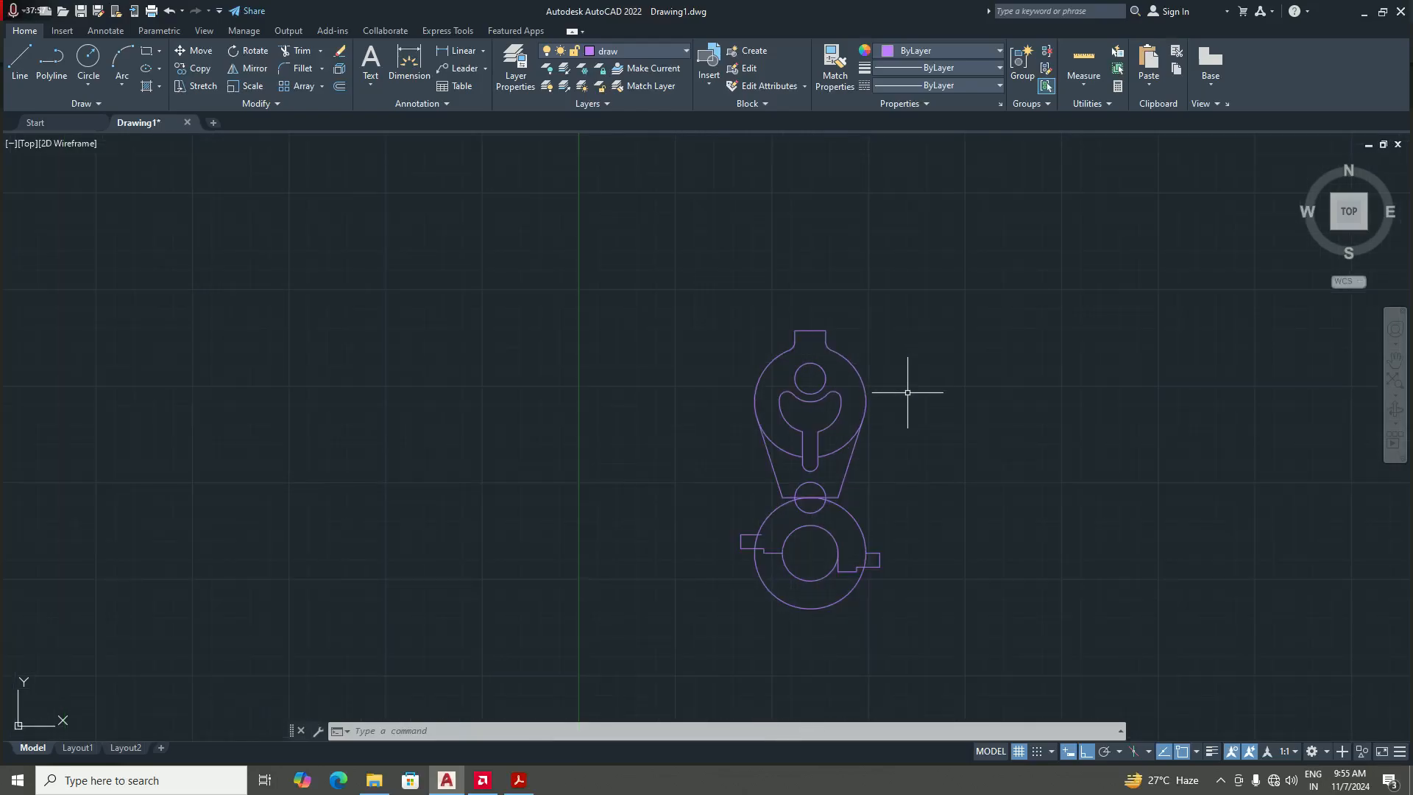
{"action": "scroll", "coordinate": [872, 439], "scroll_direction": "up", "scroll_amount": 4}
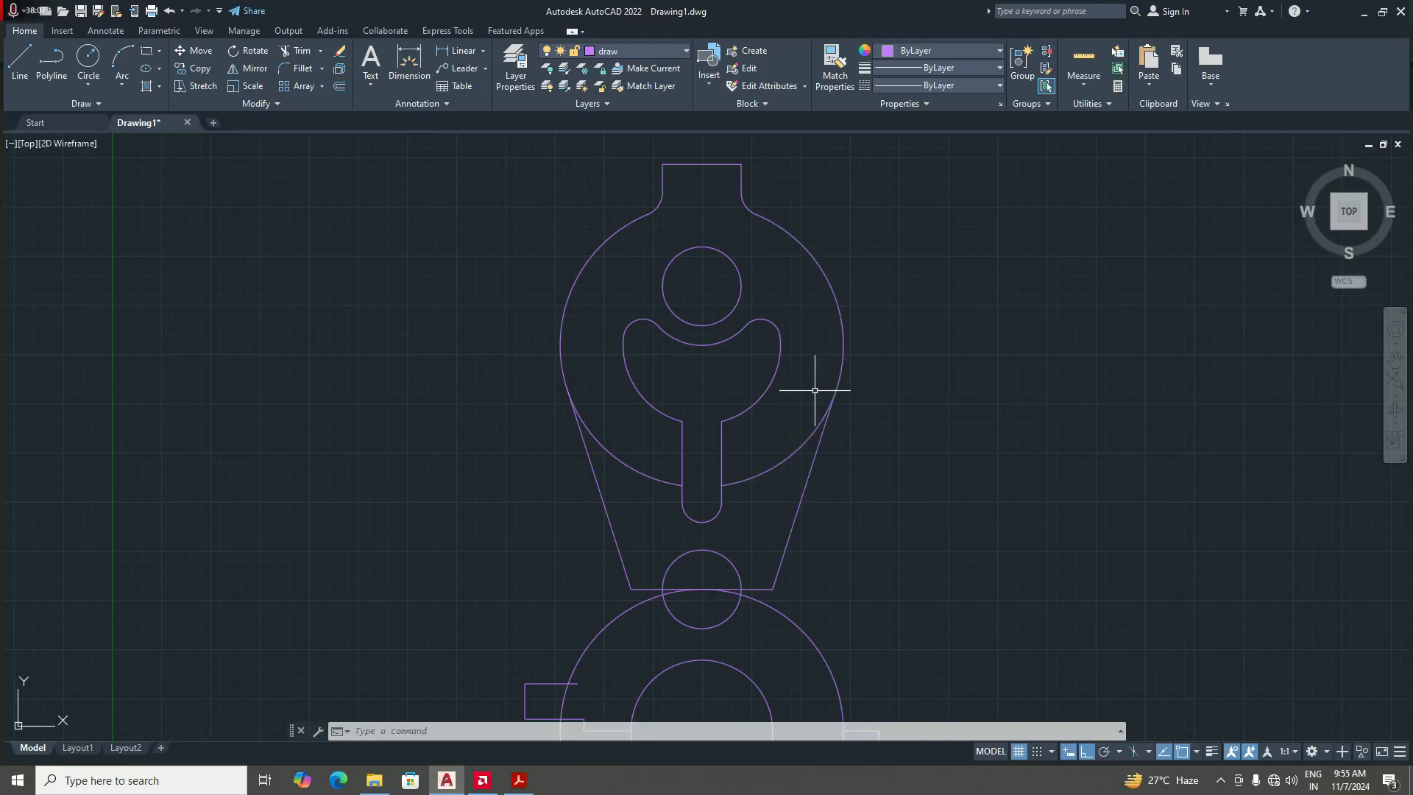
{"action": "scroll", "coordinate": [844, 400], "scroll_direction": "up", "scroll_amount": 2}
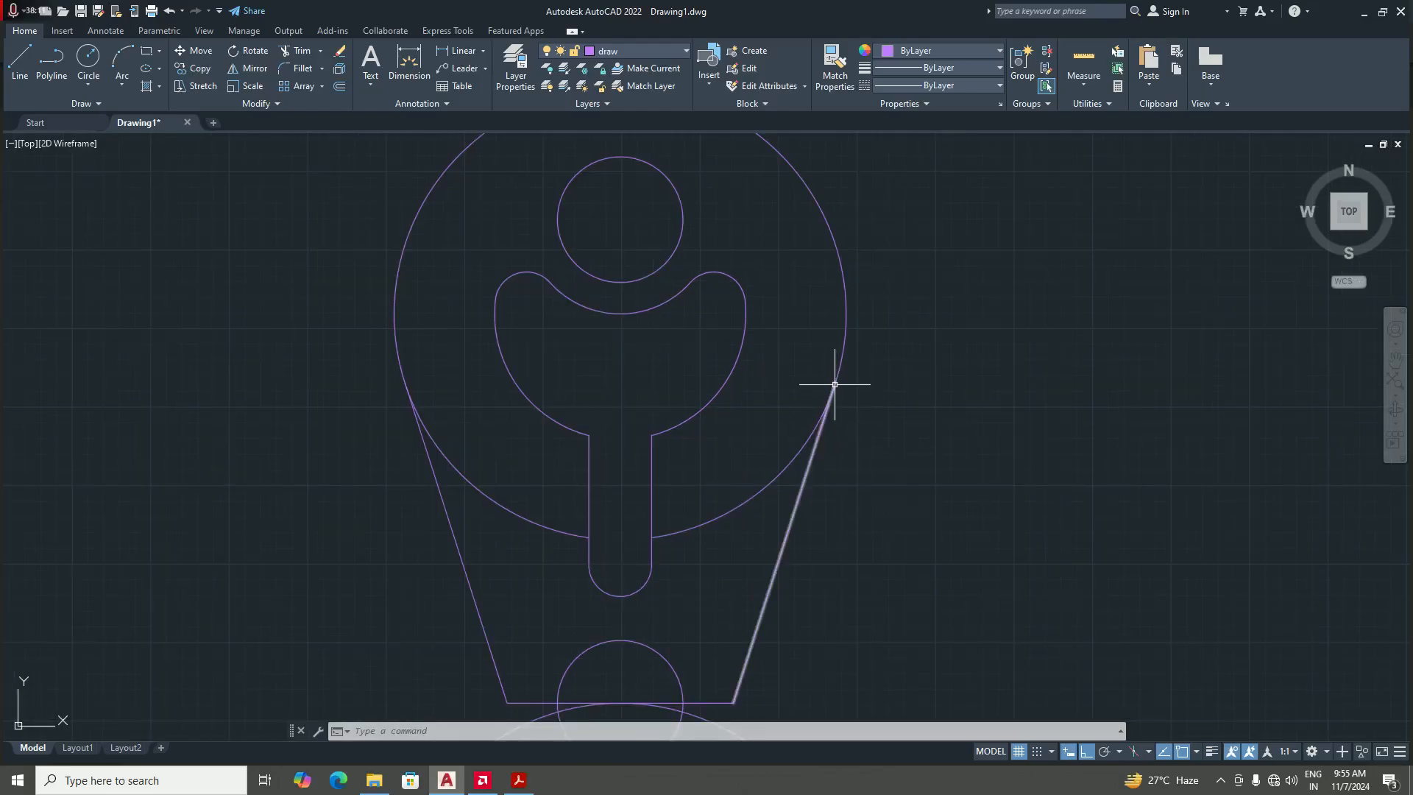
{"action": "scroll", "coordinate": [838, 412], "scroll_direction": "down", "scroll_amount": 1}
{"action": "scroll", "coordinate": [846, 368], "scroll_direction": "up", "scroll_amount": 4}
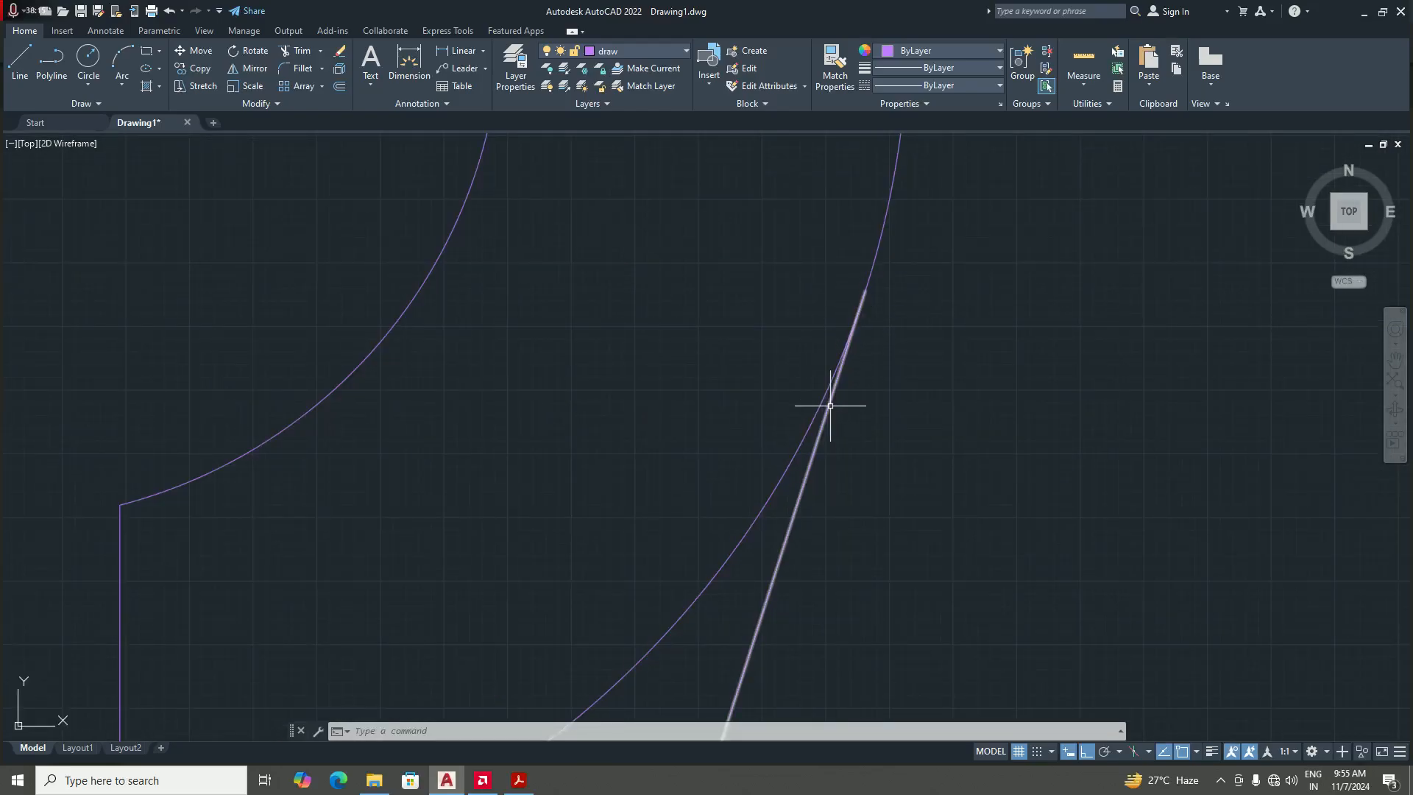
{"action": "scroll", "coordinate": [495, 451], "scroll_direction": "down", "scroll_amount": 5}
{"action": "scroll", "coordinate": [473, 489], "scroll_direction": "up", "scroll_amount": 3}
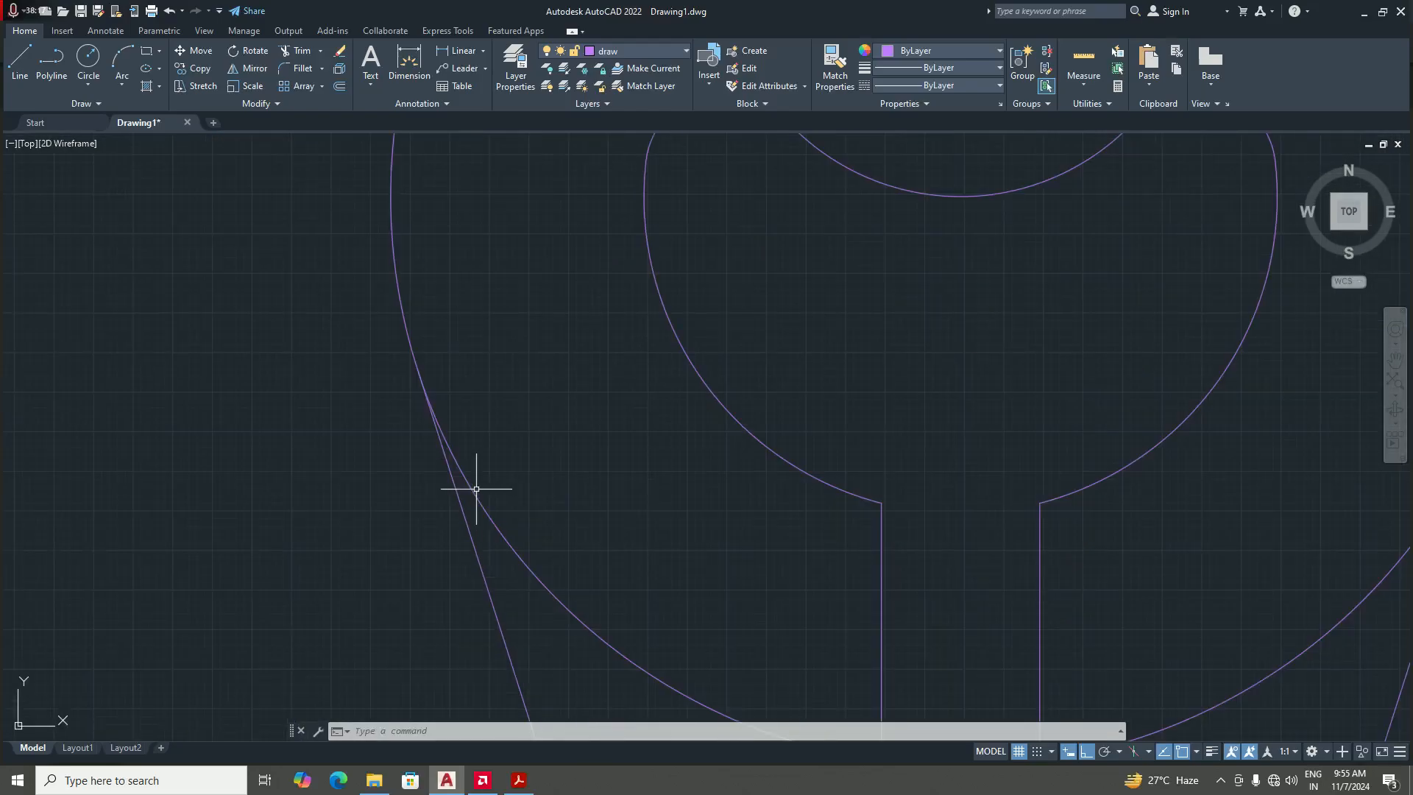
{"action": "scroll", "coordinate": [583, 464], "scroll_direction": "down", "scroll_amount": 4}
{"action": "scroll", "coordinate": [584, 464], "scroll_direction": "down", "scroll_amount": 3}
{"action": "scroll", "coordinate": [599, 536], "scroll_direction": "up", "scroll_amount": 1}
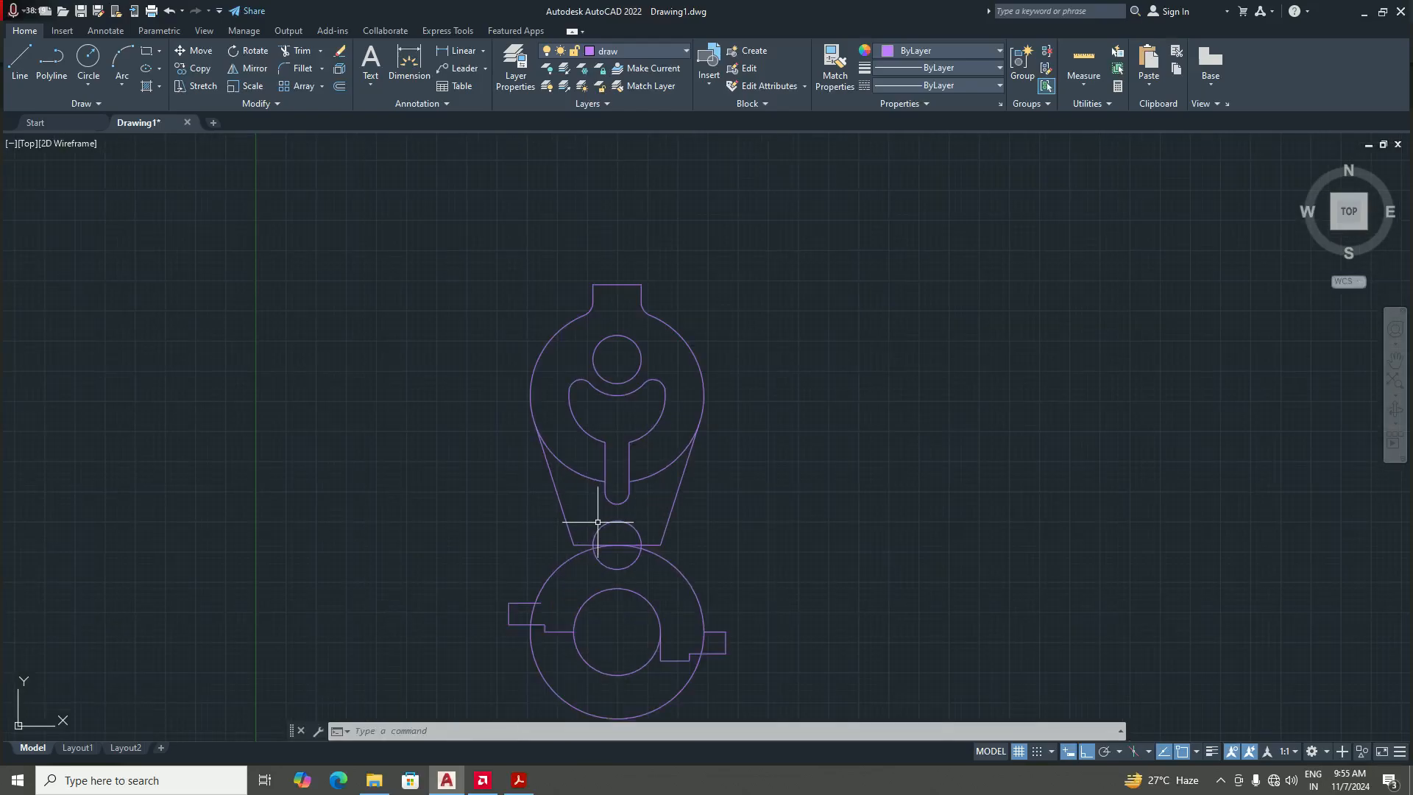
- Compare the slanted lines and lower part of the outline with the dimensioned part in the students assignment PDF, returning to AutoCAD
{"action": "scroll", "coordinate": [692, 515], "scroll_direction": "down", "scroll_amount": 2}
{"action": "scroll", "coordinate": [633, 537], "scroll_direction": "up", "scroll_amount": 4}
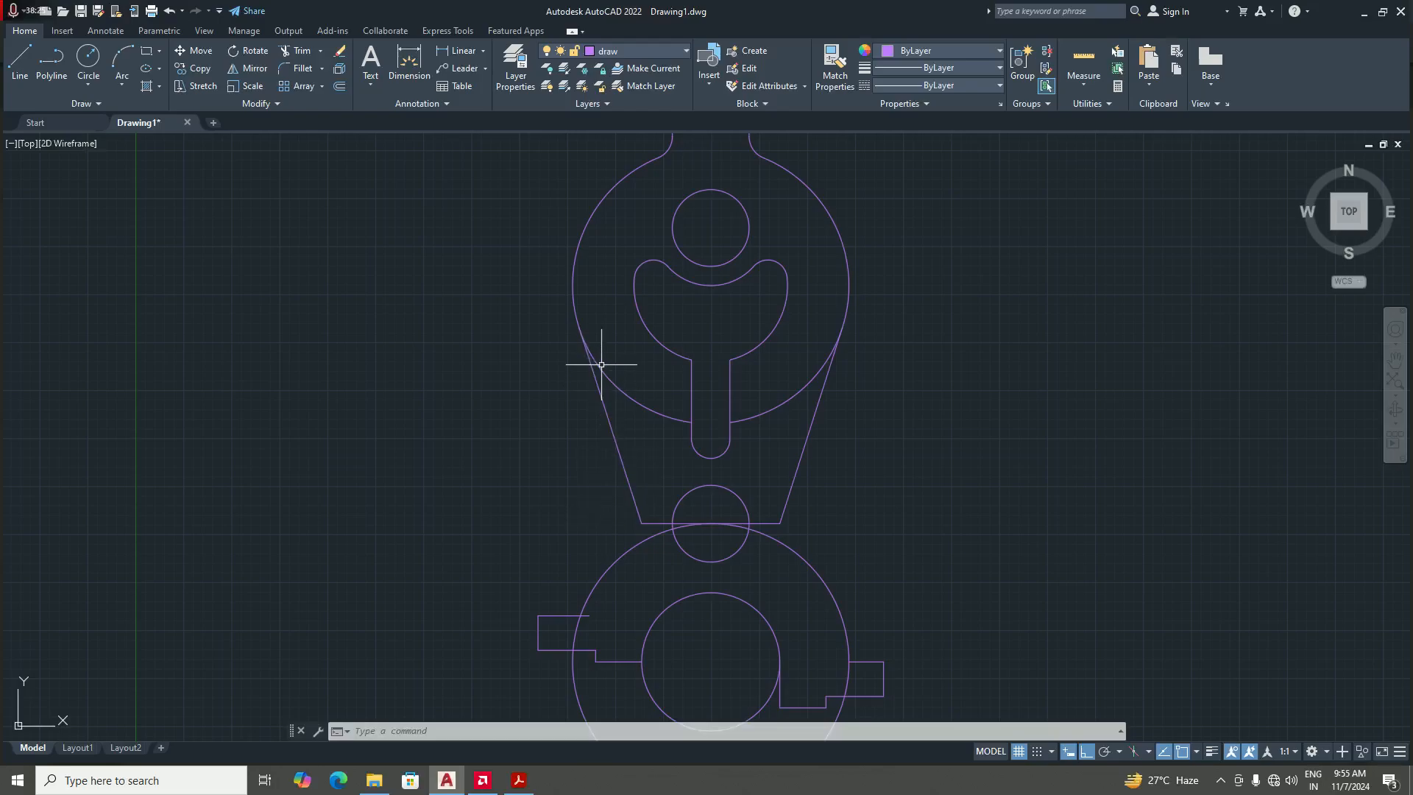
{"action": "scroll", "coordinate": [599, 404], "scroll_direction": "down", "scroll_amount": 1}
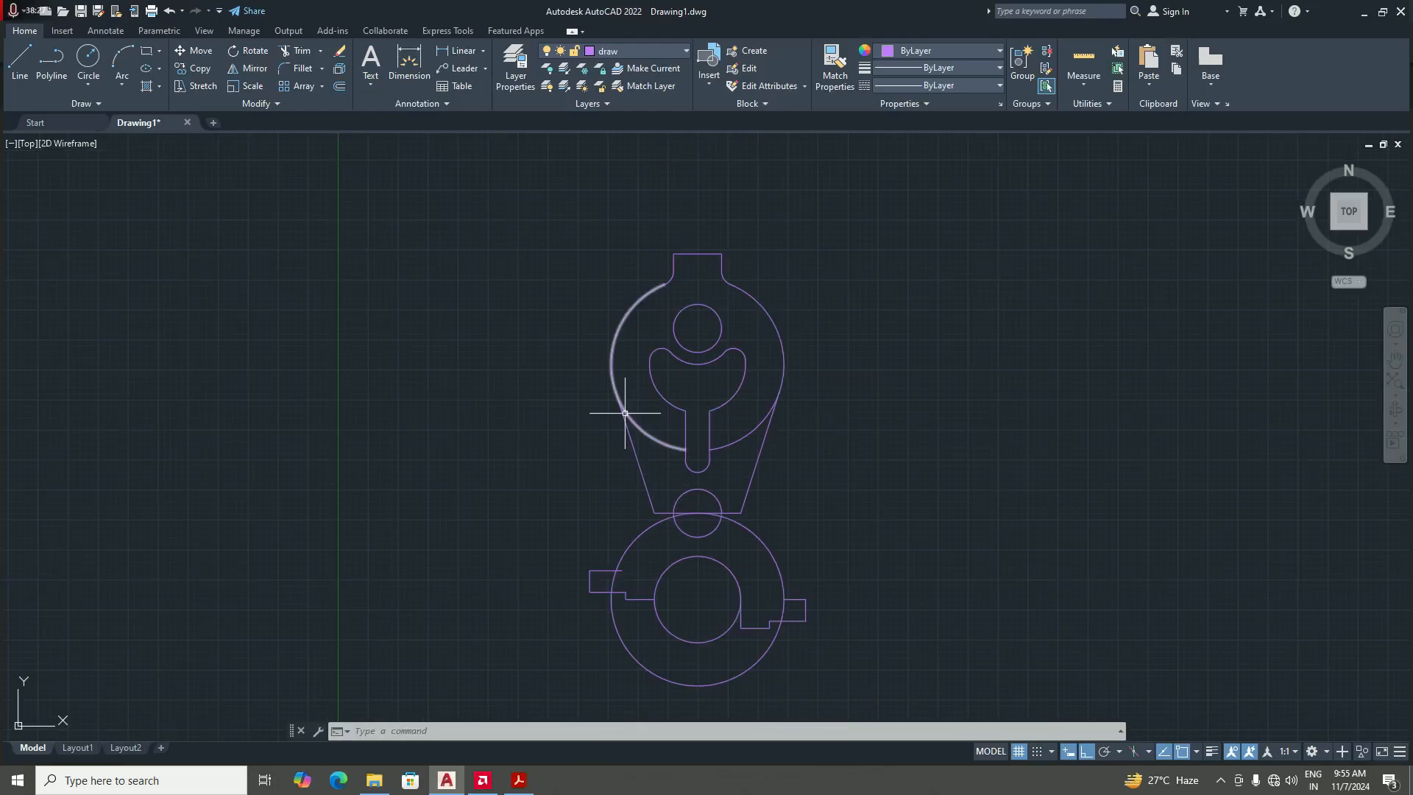
{"action": "scroll", "coordinate": [630, 434], "scroll_direction": "down", "scroll_amount": 1}
{"action": "scroll", "coordinate": [677, 502], "scroll_direction": "down", "scroll_amount": 1}
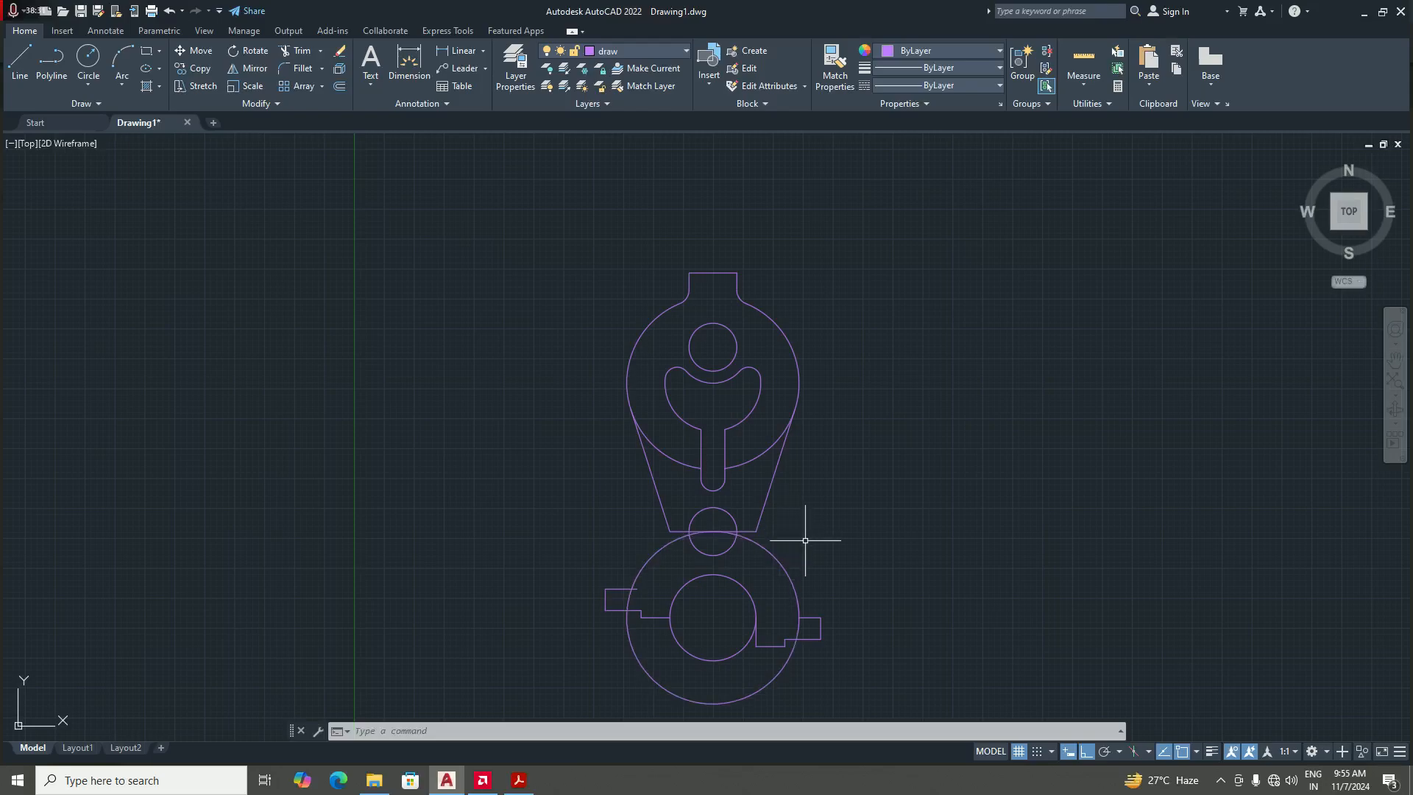
{"action": "scroll", "coordinate": [736, 563], "scroll_direction": "up", "scroll_amount": 2}
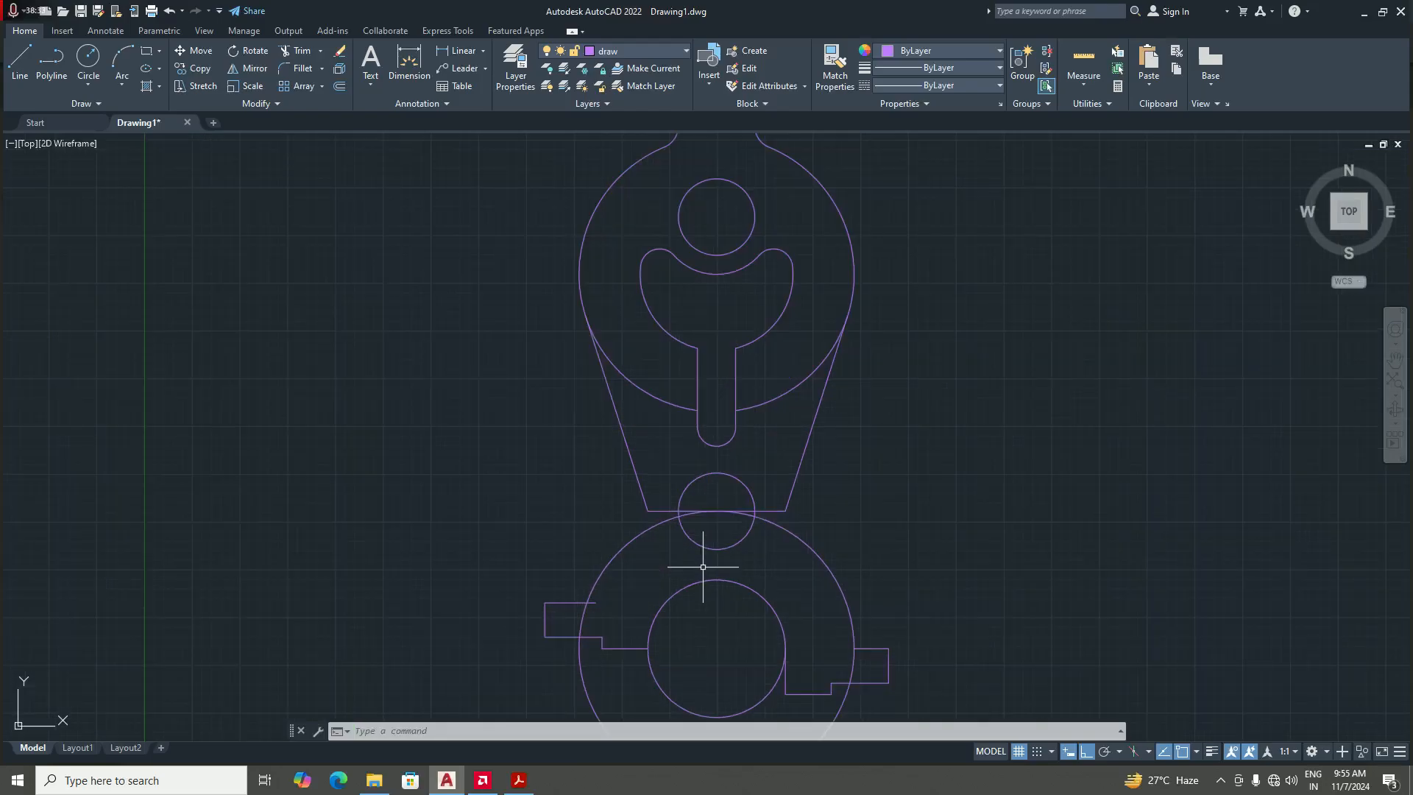
{"action": "scroll", "coordinate": [728, 581], "scroll_direction": "down", "scroll_amount": 2}
{"action": "scroll", "coordinate": [687, 598], "scroll_direction": "up", "scroll_amount": 2}
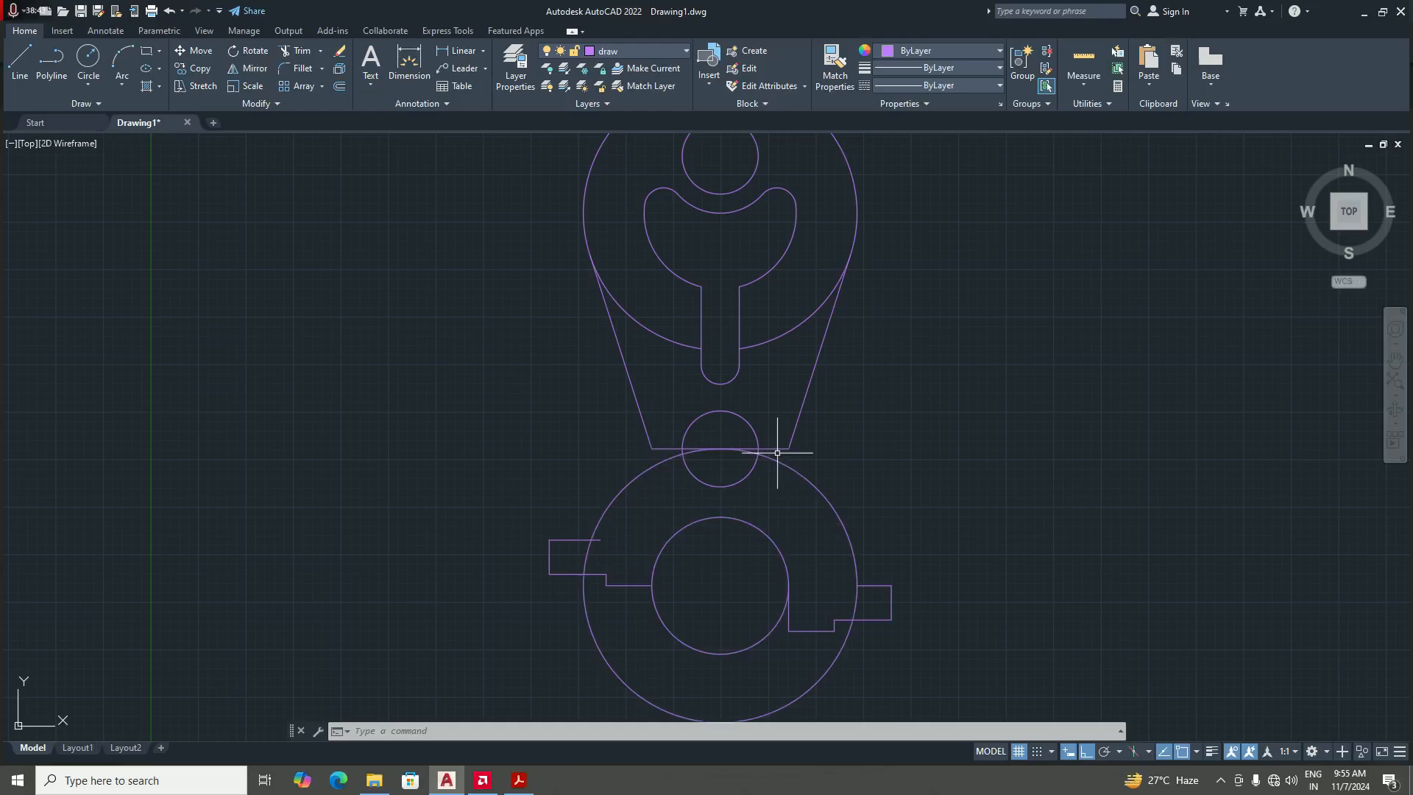
{"action": "left_click", "coordinate": [518, 779]}
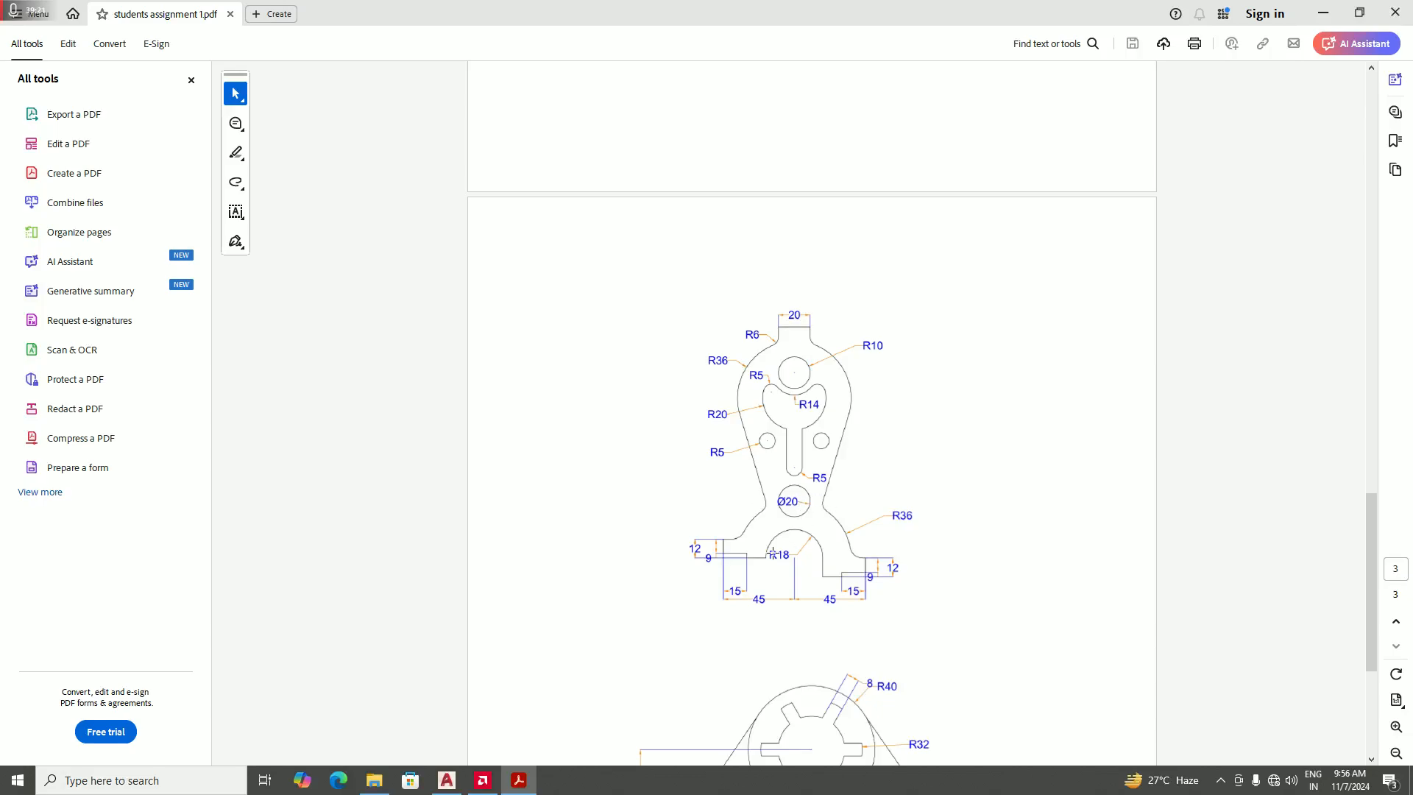
{"action": "left_click", "coordinate": [447, 780]}
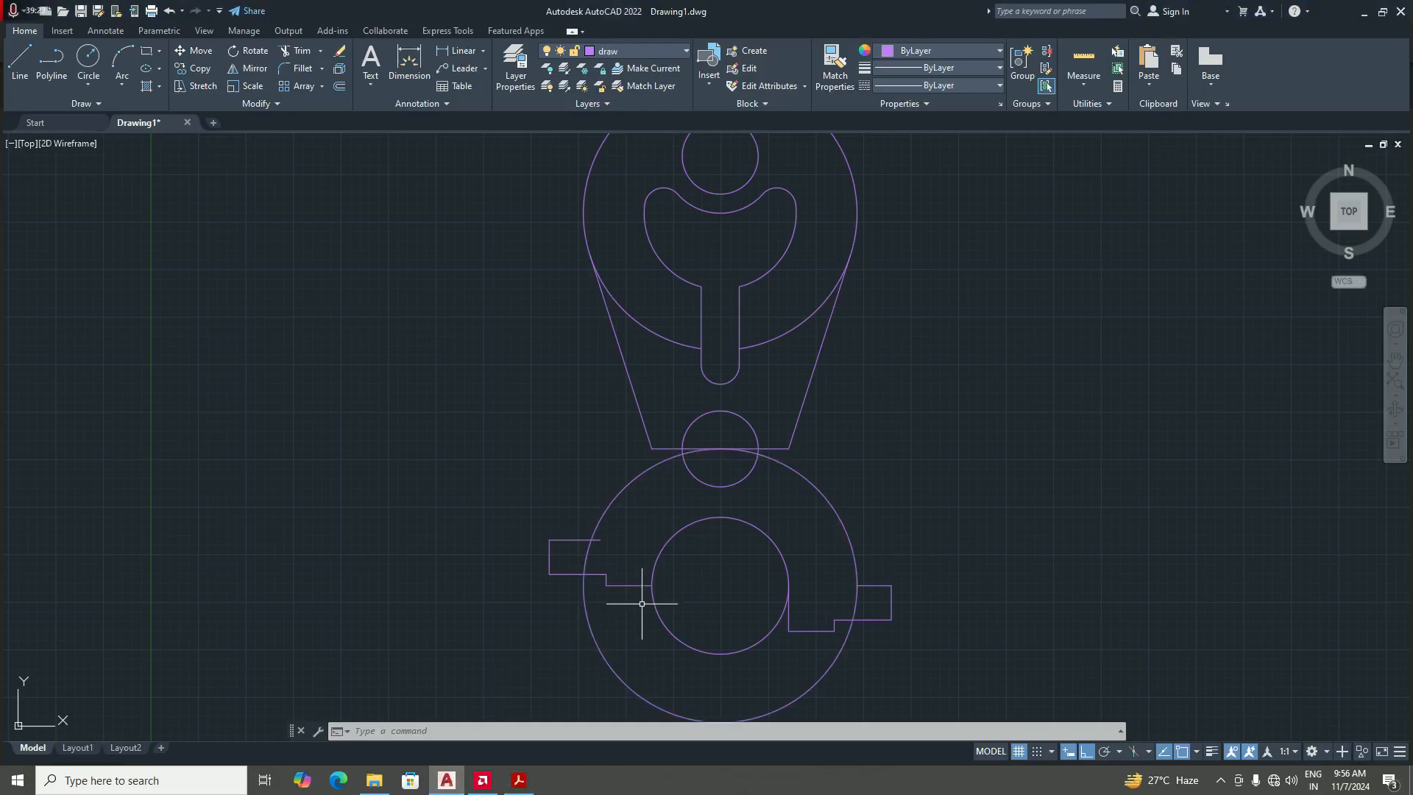
- Extend both slanted lines down from the ends of the horizontal line to the large lower circle
{"action": "scroll", "coordinate": [692, 471], "scroll_direction": "down", "scroll_amount": 3}
{"action": "scroll", "coordinate": [680, 519], "scroll_direction": "up", "scroll_amount": 3}
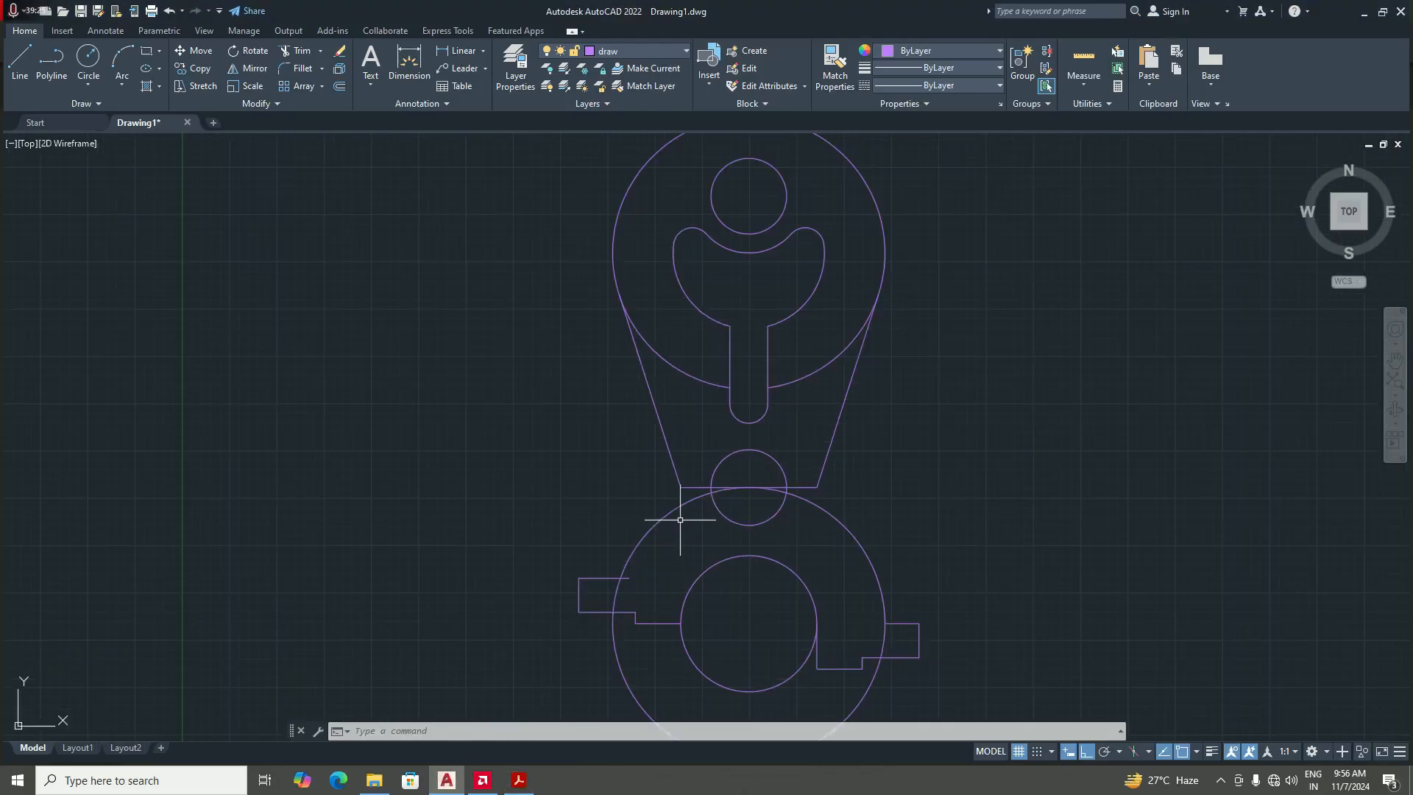
{"action": "scroll", "coordinate": [681, 523], "scroll_direction": "down", "scroll_amount": 3}
{"action": "scroll", "coordinate": [685, 533], "scroll_direction": "up", "scroll_amount": 3}
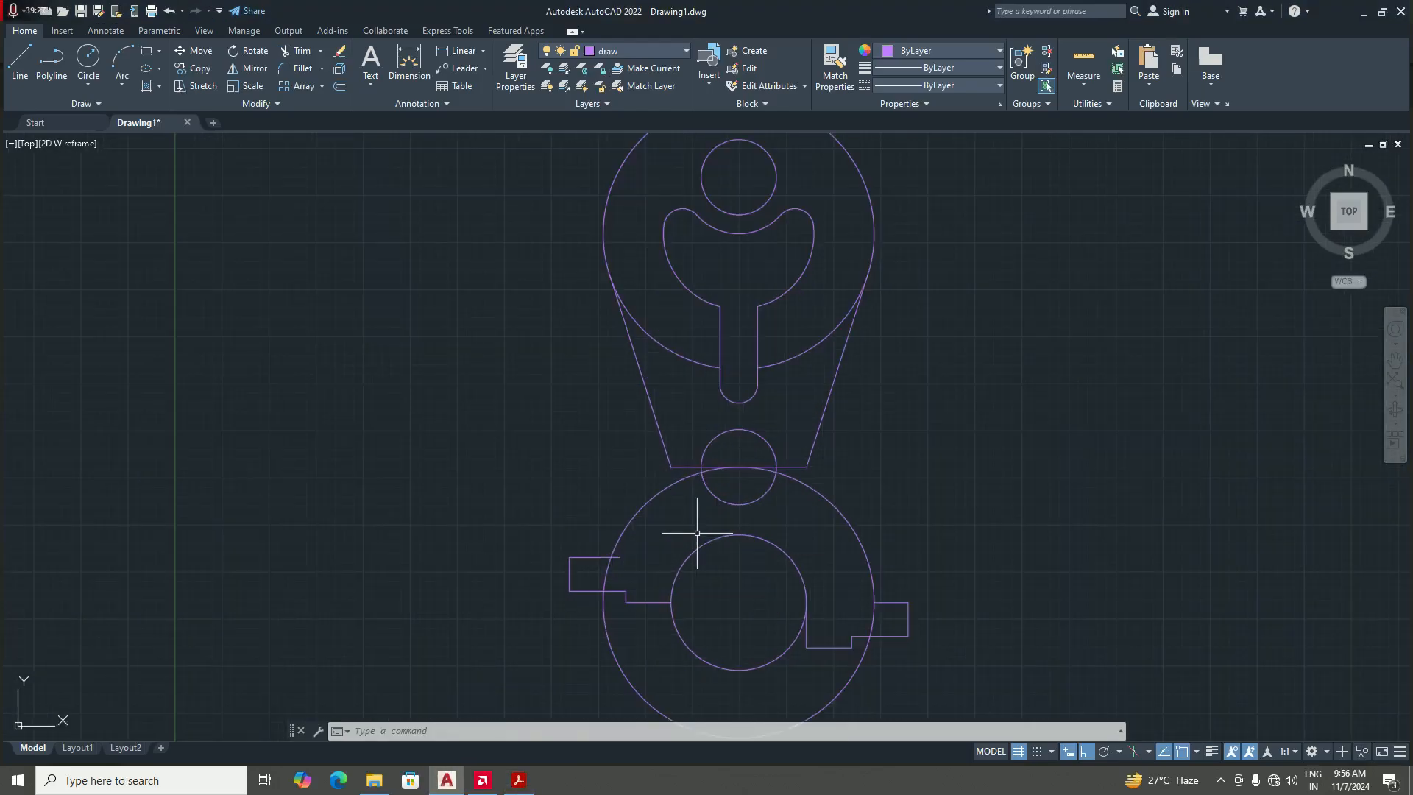
{"action": "scroll", "coordinate": [682, 449], "scroll_direction": "up", "scroll_amount": 2}
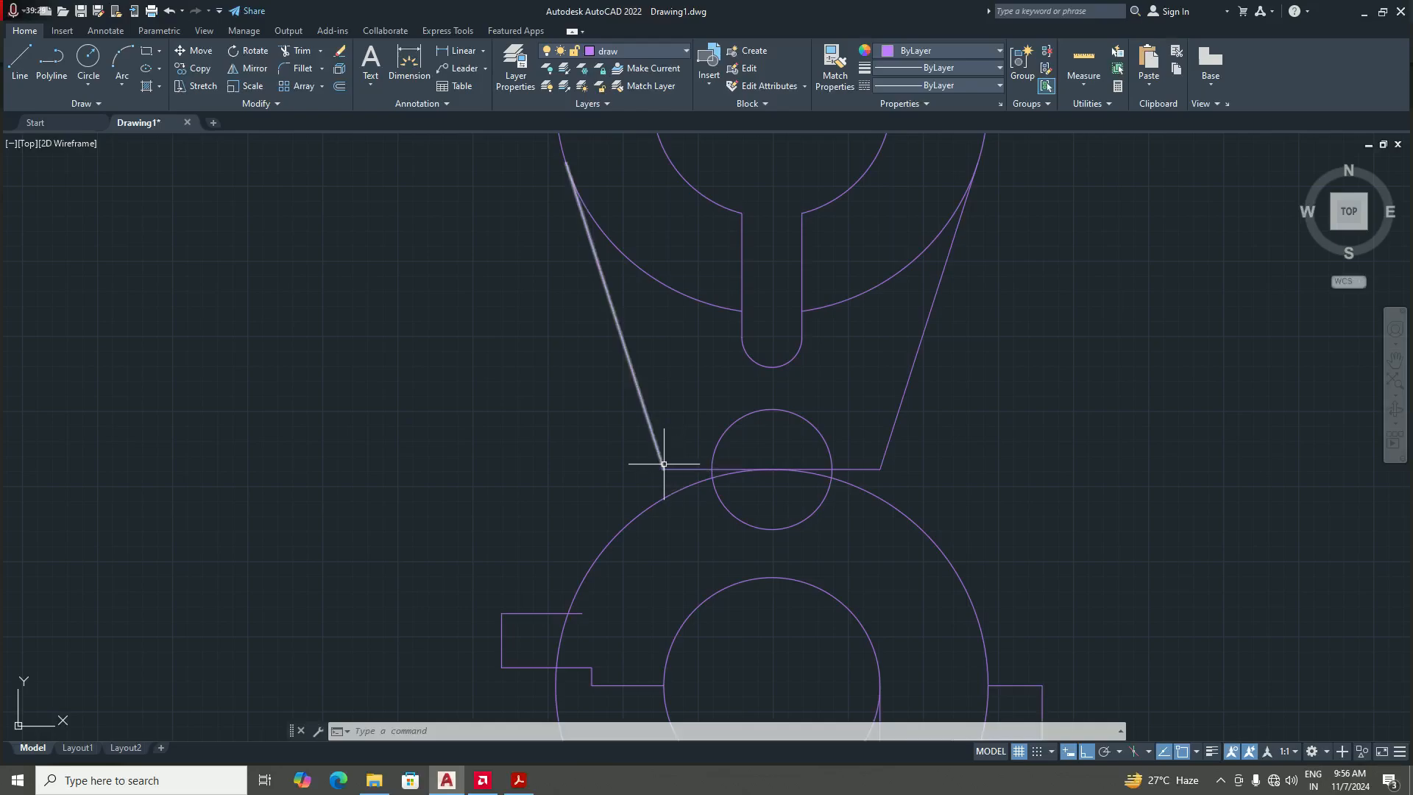
{"action": "type", "text": "EX"}
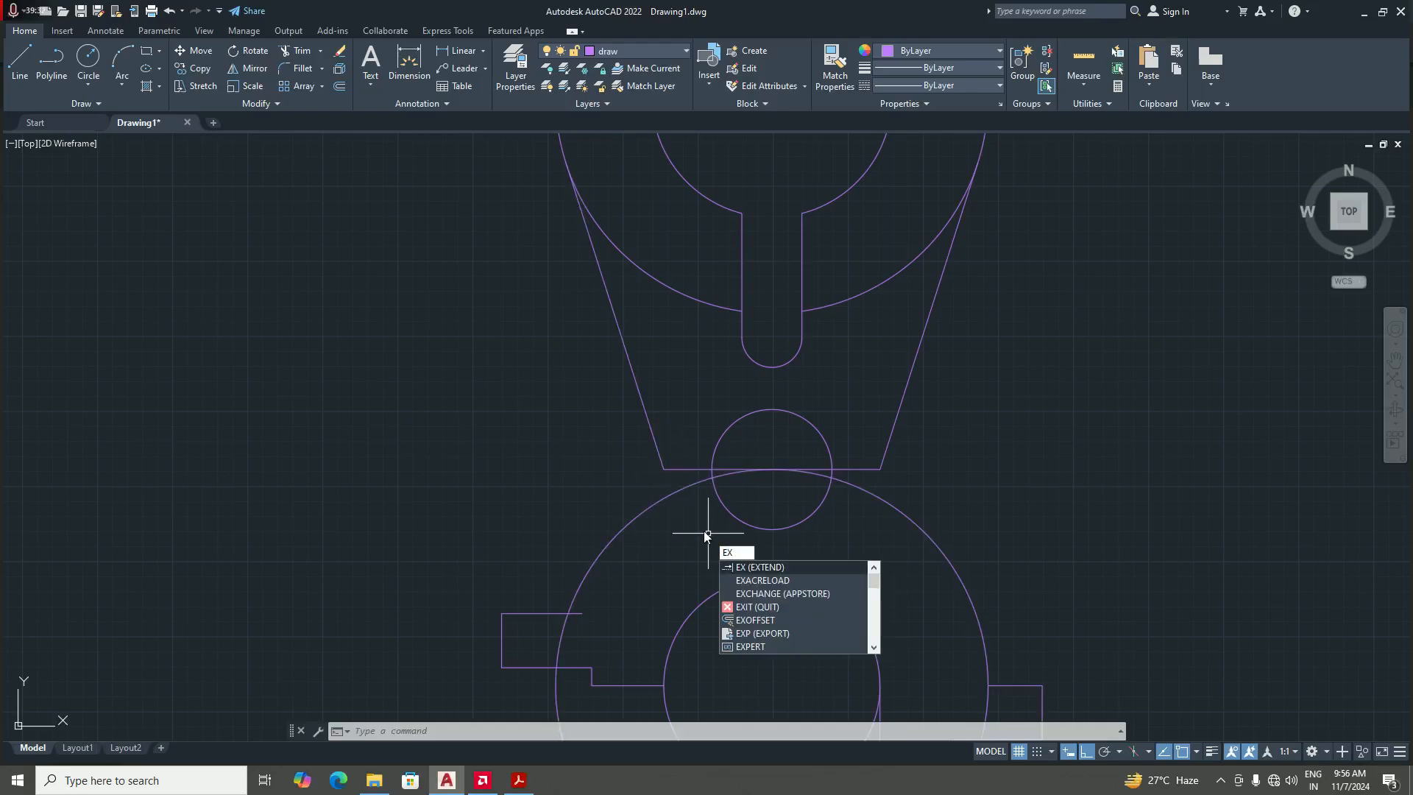
{"action": "key", "text": "Return"}
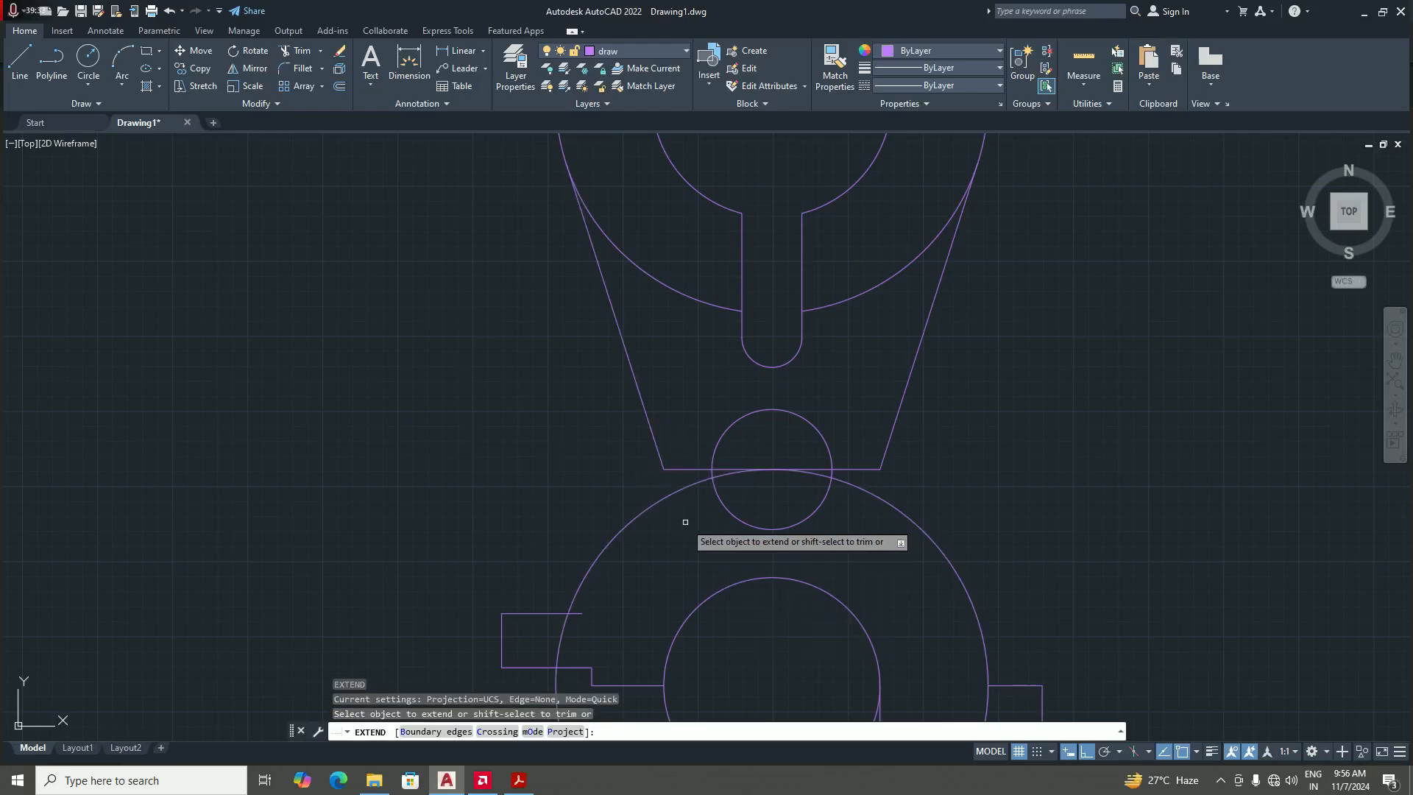
{"action": "left_click", "coordinate": [657, 445]}
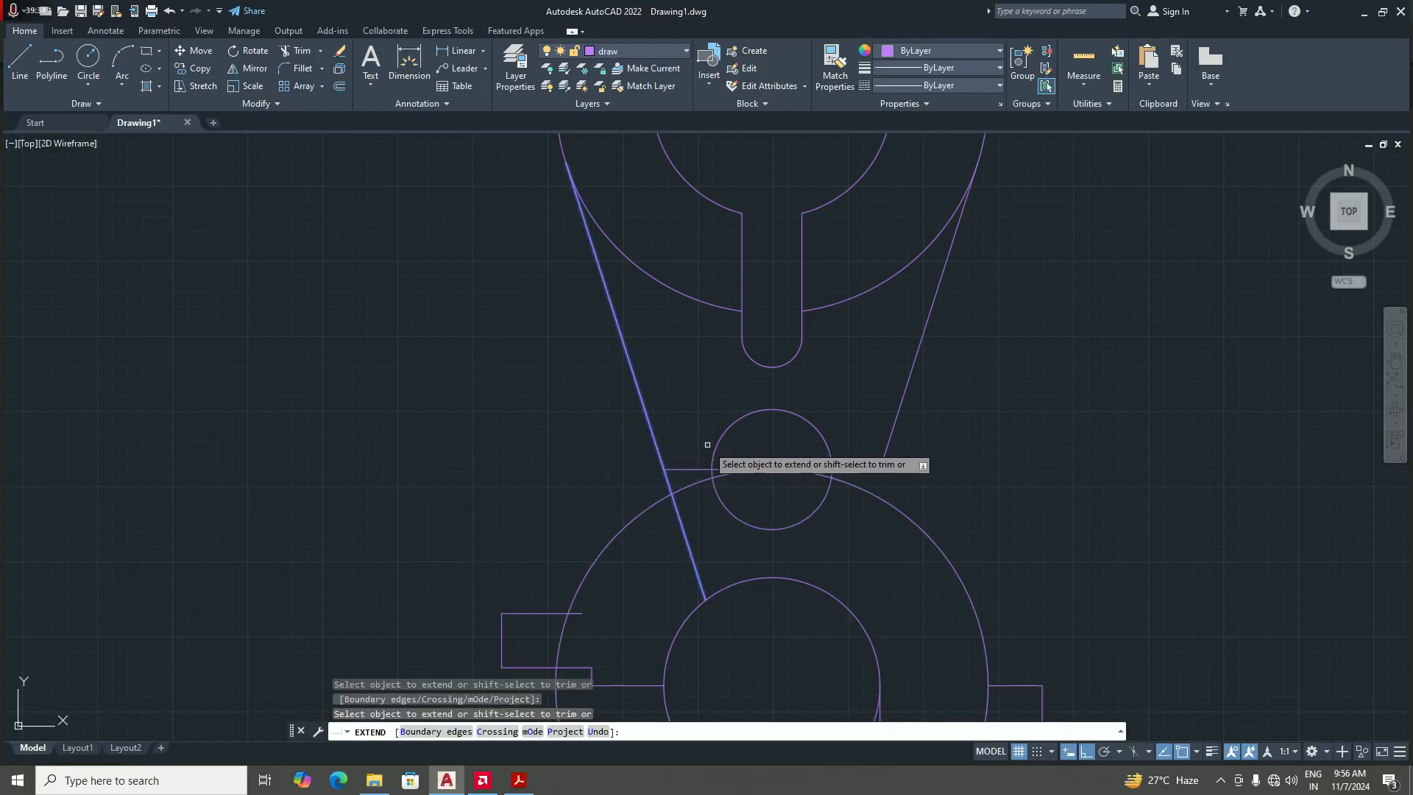
{"action": "left_click", "coordinate": [888, 441]}
{"action": "key", "text": "Return"}
{"action": "scroll", "coordinate": [835, 555], "scroll_direction": "down", "scroll_amount": 4}
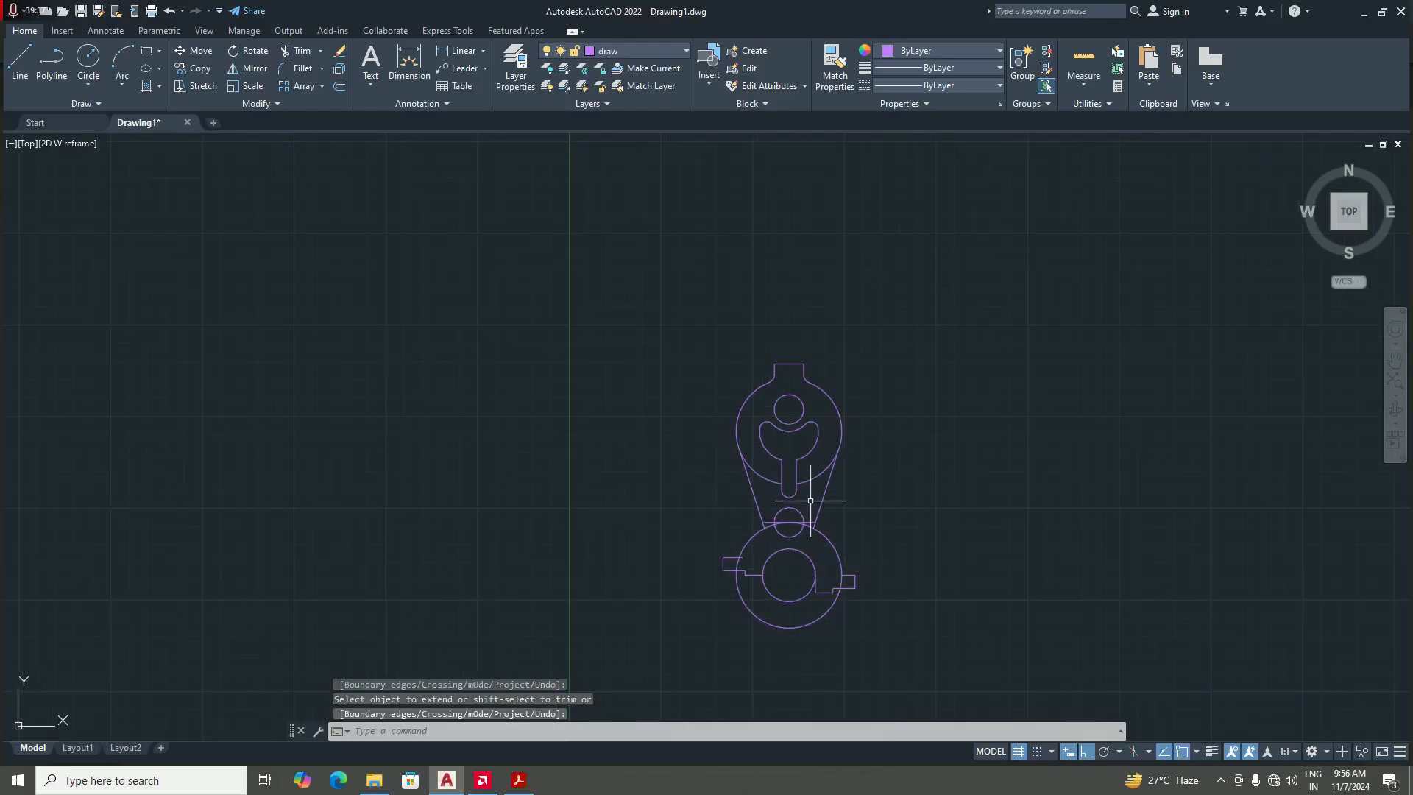
{"action": "scroll", "coordinate": [790, 547], "scroll_direction": "down", "scroll_amount": 5}
{"action": "scroll", "coordinate": [797, 590], "scroll_direction": "up", "scroll_amount": 5}
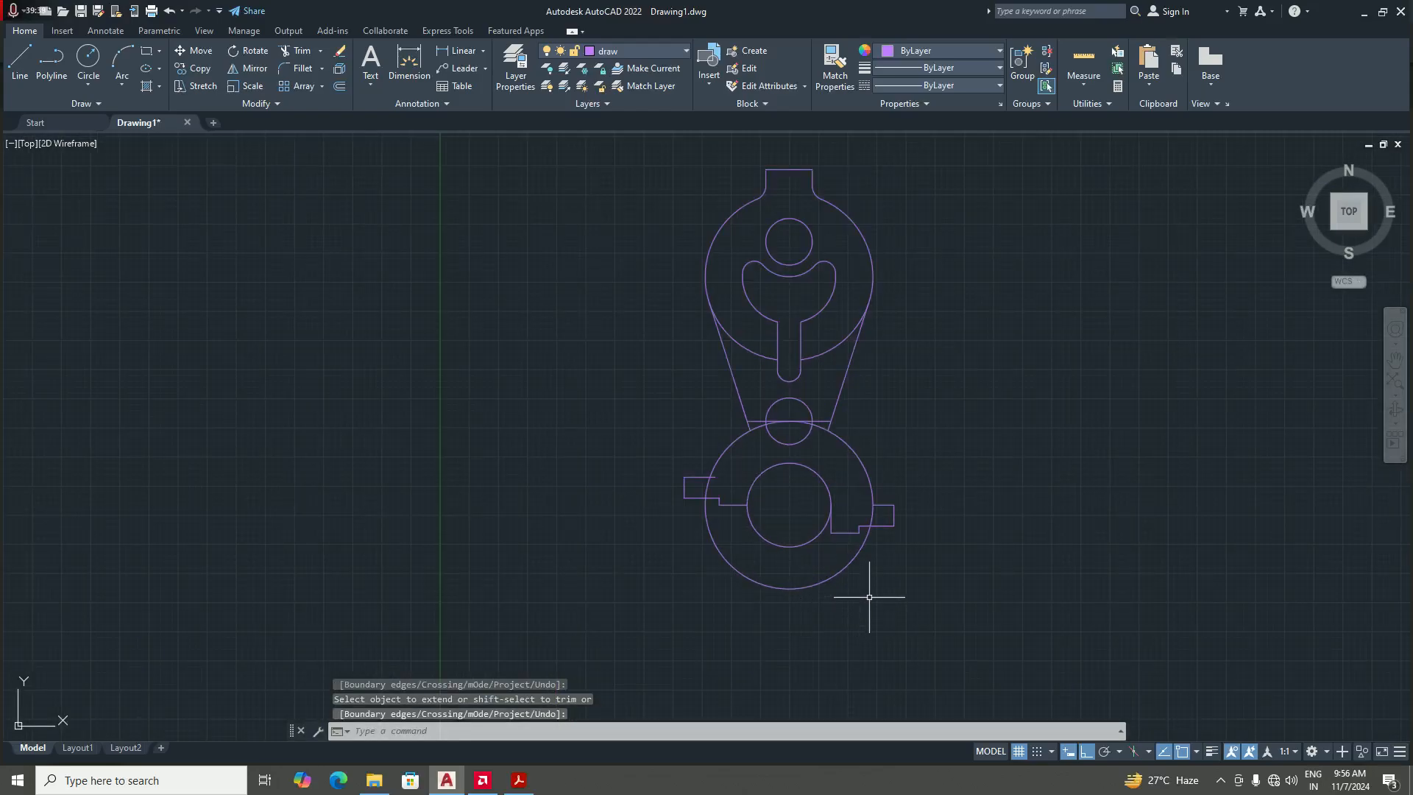
- Trim the lower halves of both concentric base circles and the overlapping line and arc ends at the two side tabs
{"action": "key", "text": "Return"}
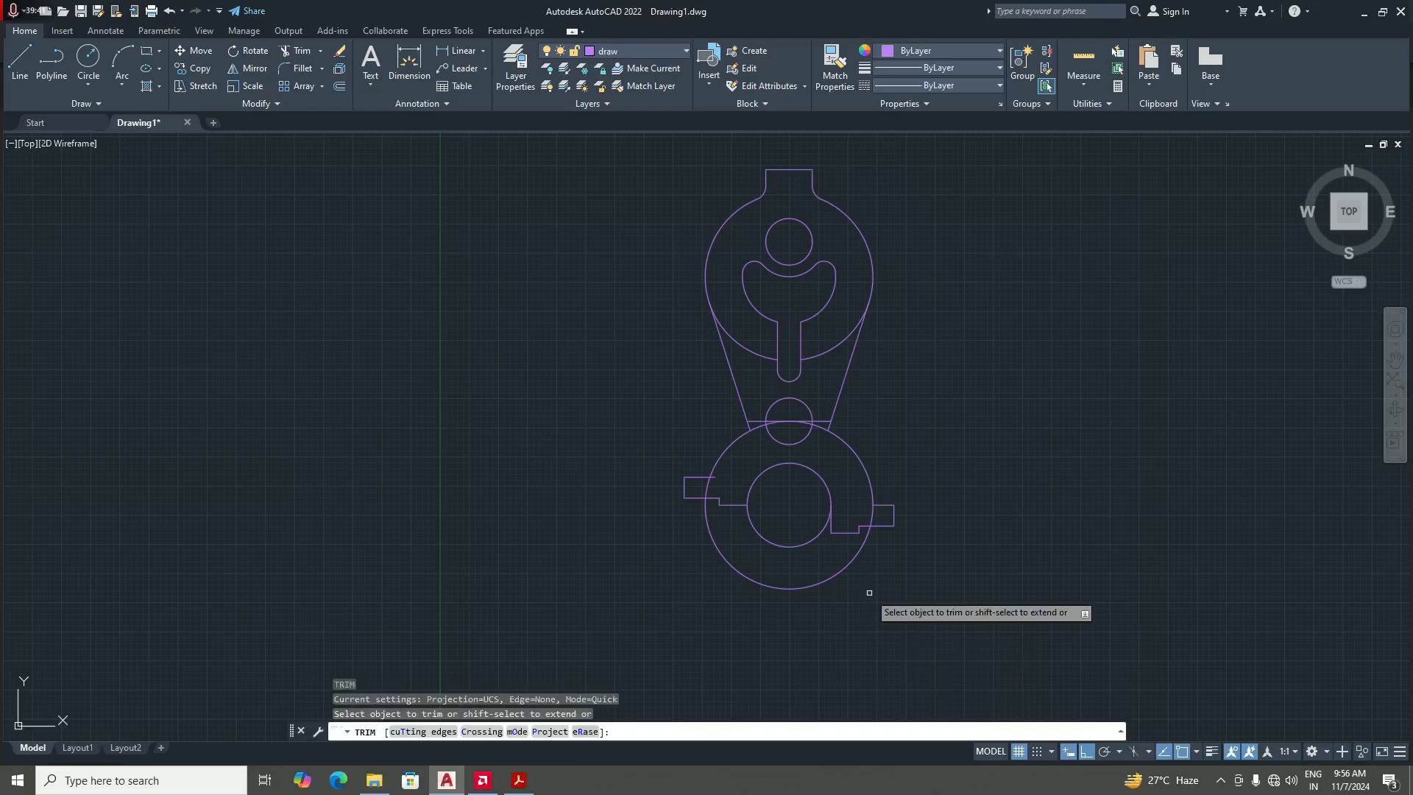
{"action": "left_click", "coordinate": [813, 585]}
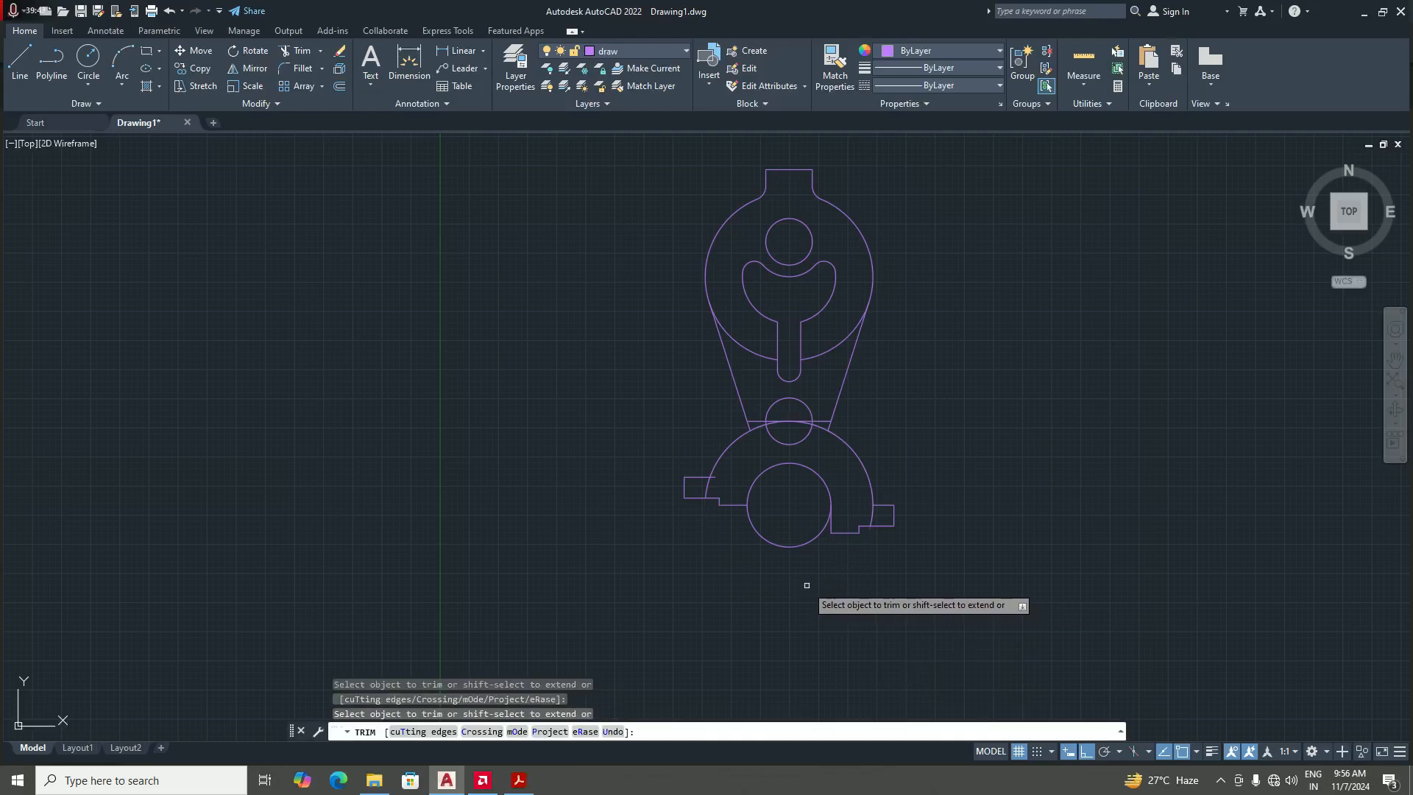
{"action": "scroll", "coordinate": [730, 478], "scroll_direction": "up", "scroll_amount": 6}
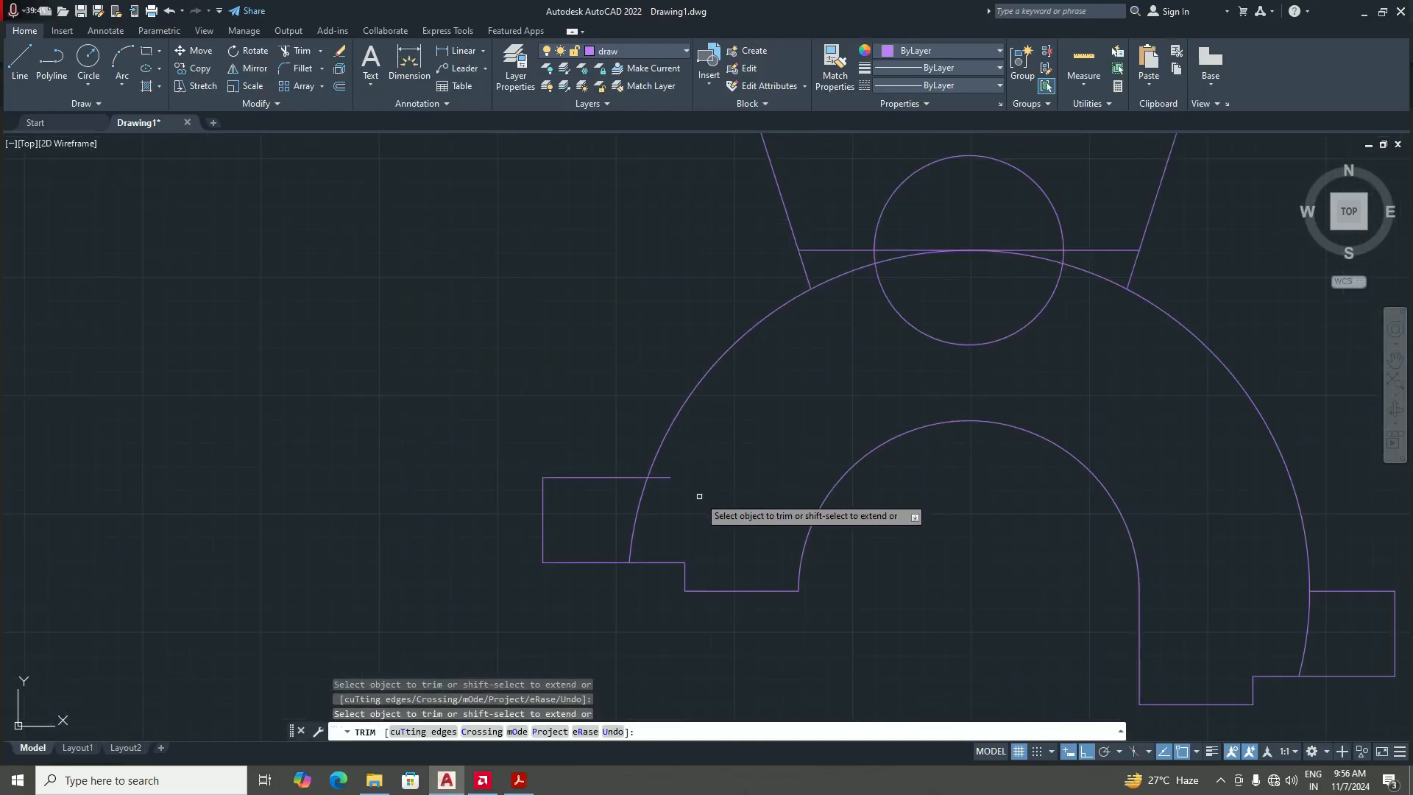
{"action": "left_click", "coordinate": [659, 477]}
{"action": "scroll", "coordinate": [809, 551], "scroll_direction": "down", "scroll_amount": 5}
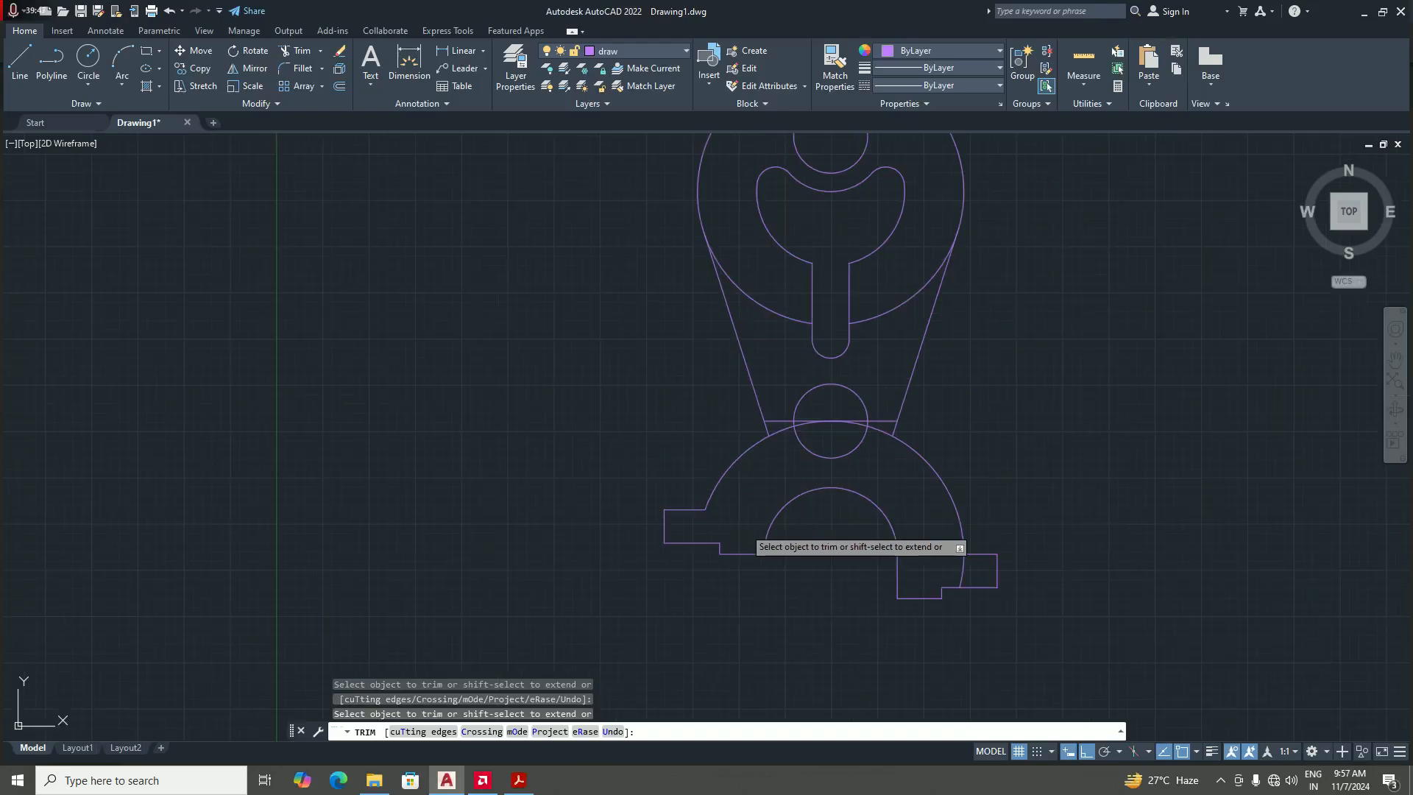
{"action": "scroll", "coordinate": [878, 557], "scroll_direction": "up", "scroll_amount": 5}
{"action": "left_click", "coordinate": [878, 557]}
{"action": "scroll", "coordinate": [875, 552], "scroll_direction": "down", "scroll_amount": 6}
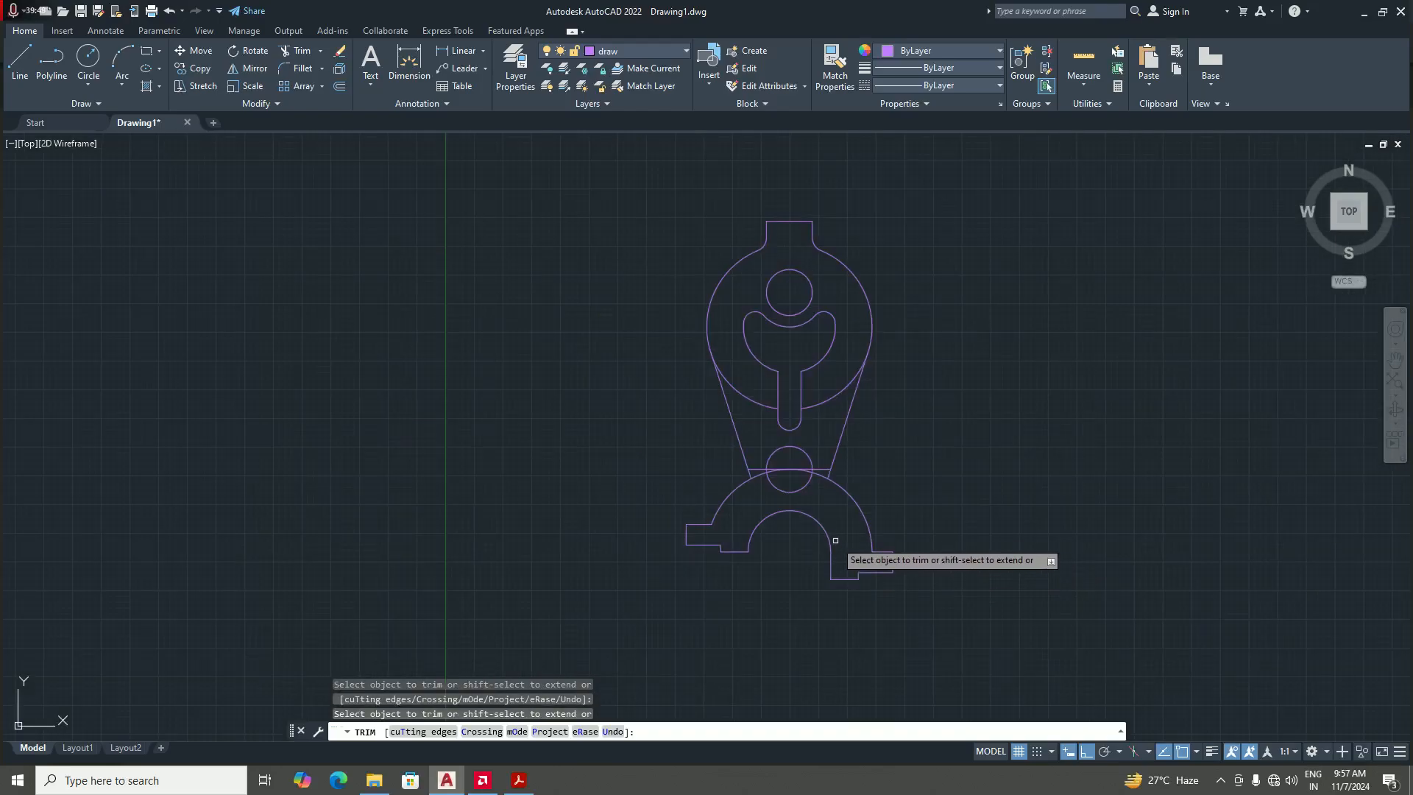
- Trim away the horizontal construction lines and the top of the large base arc between the two slanted lines
{"action": "scroll", "coordinate": [783, 471], "scroll_direction": "up", "scroll_amount": 3}
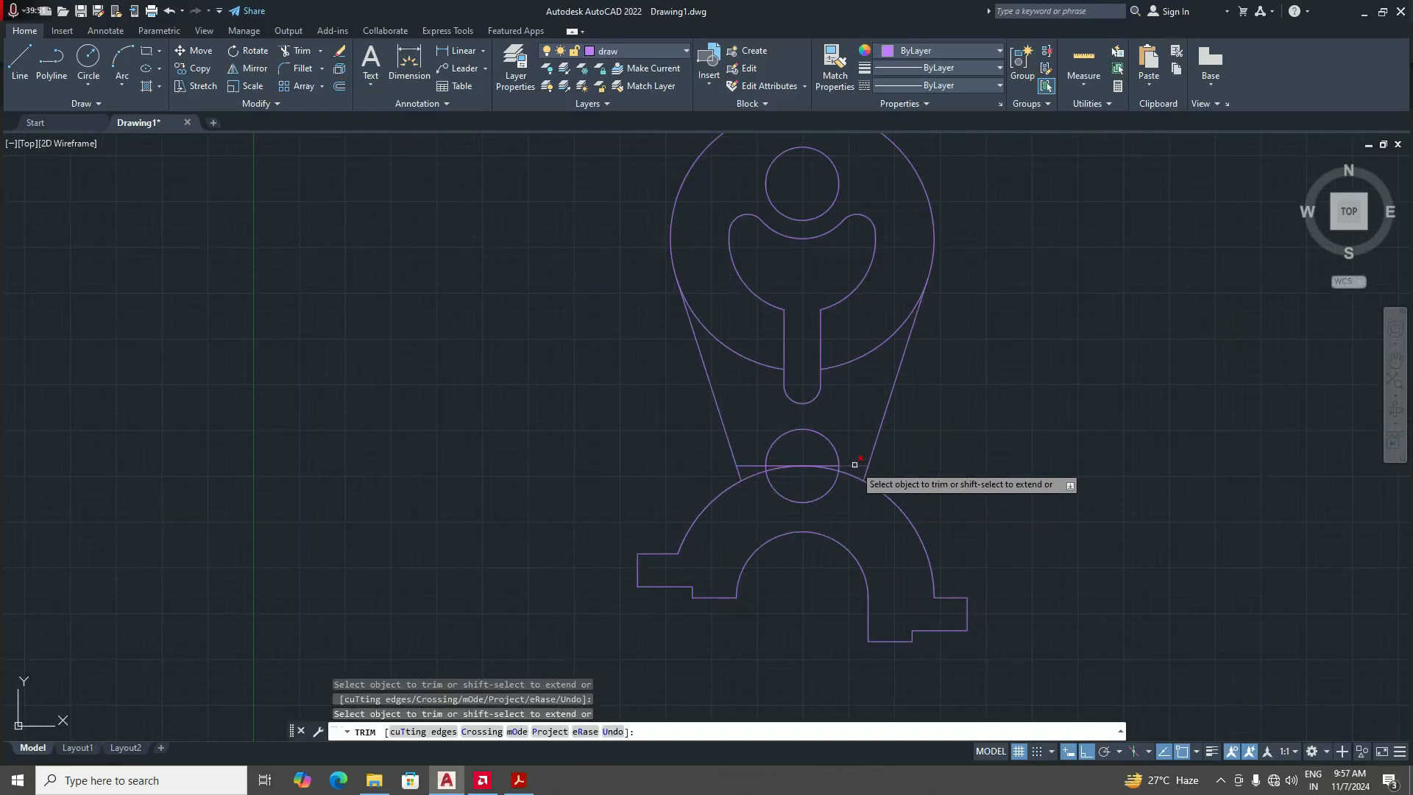
{"action": "scroll", "coordinate": [765, 471], "scroll_direction": "up", "scroll_amount": 4}
{"action": "left_click", "coordinate": [733, 465]}
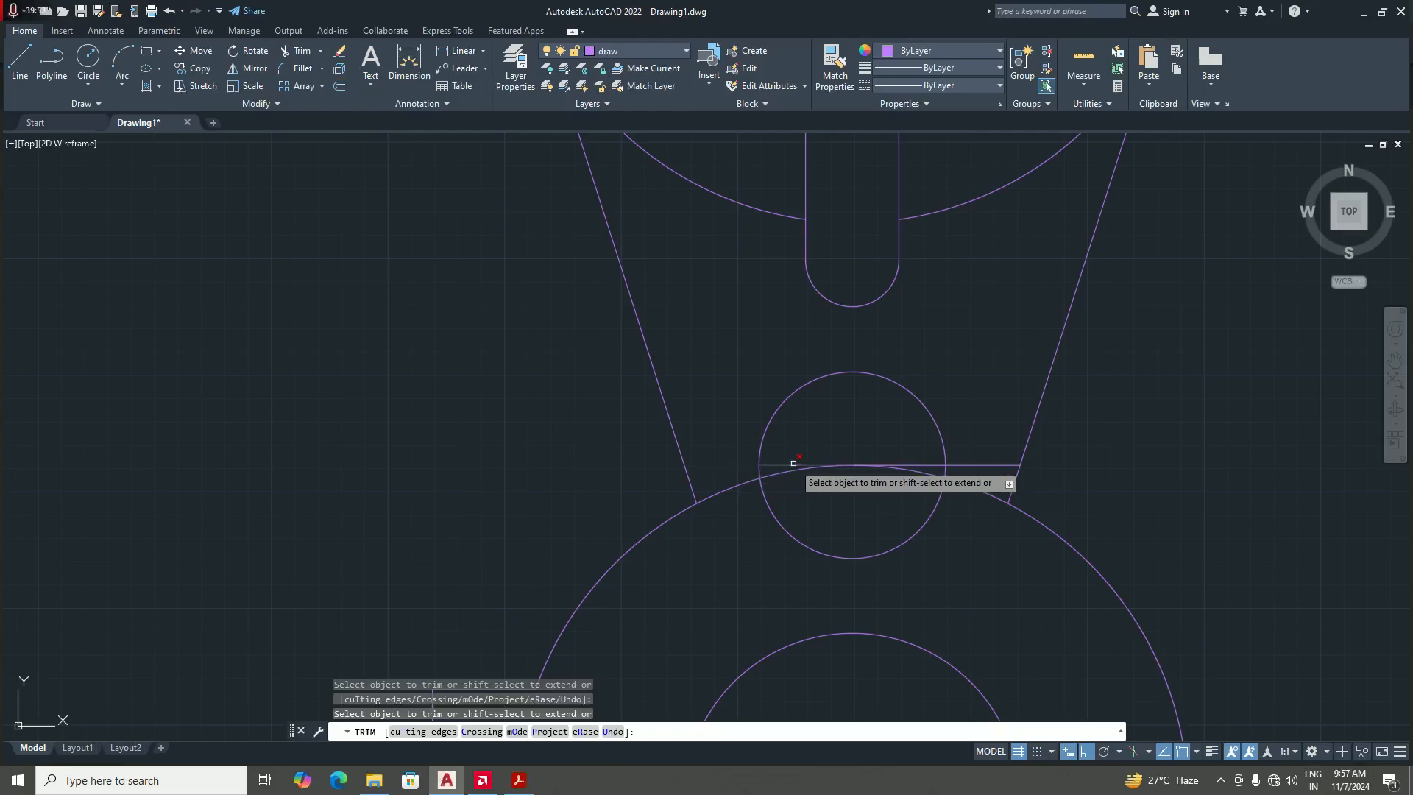
{"action": "left_click", "coordinate": [904, 466]}
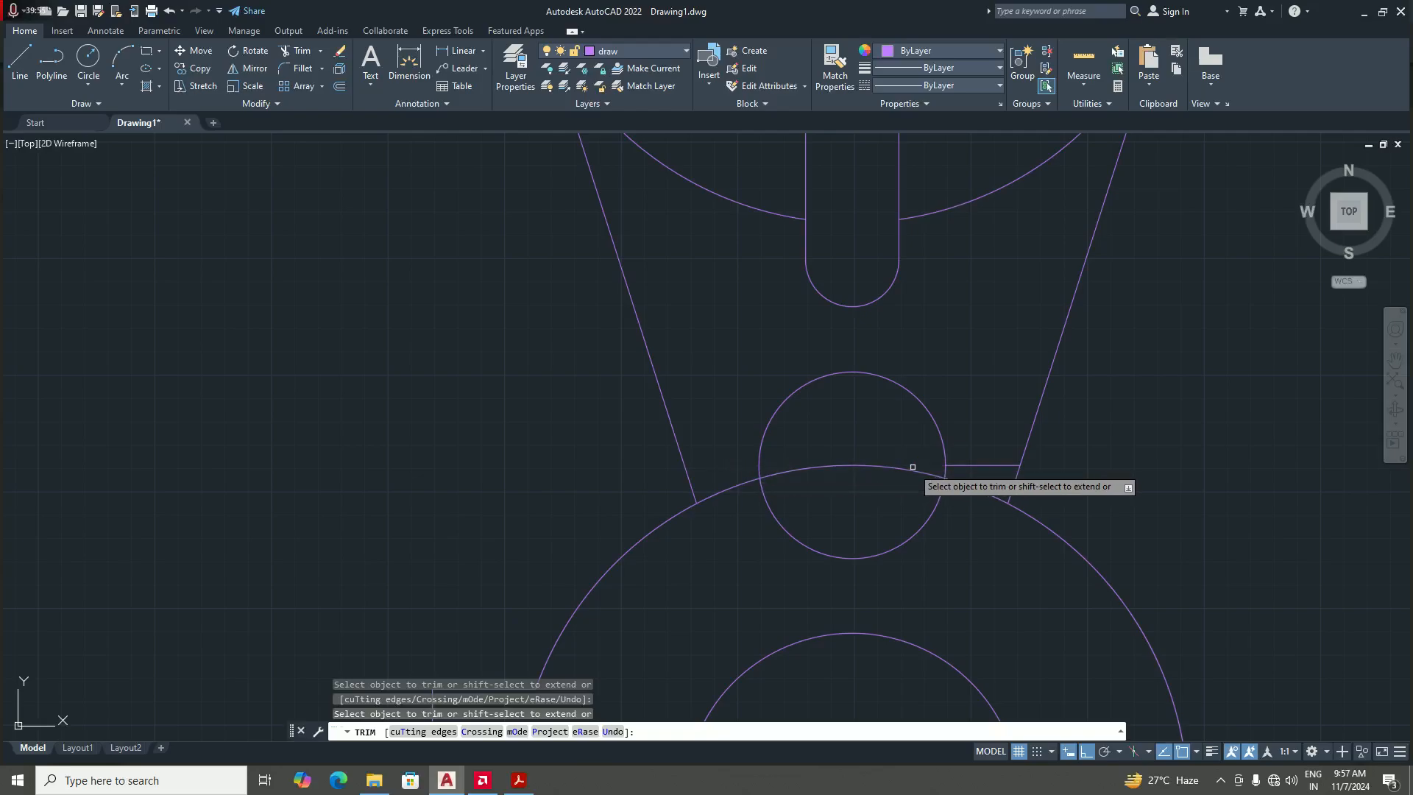
{"action": "left_click", "coordinate": [910, 468]}
{"action": "left_click", "coordinate": [981, 465]}
{"action": "left_click", "coordinate": [961, 484]}
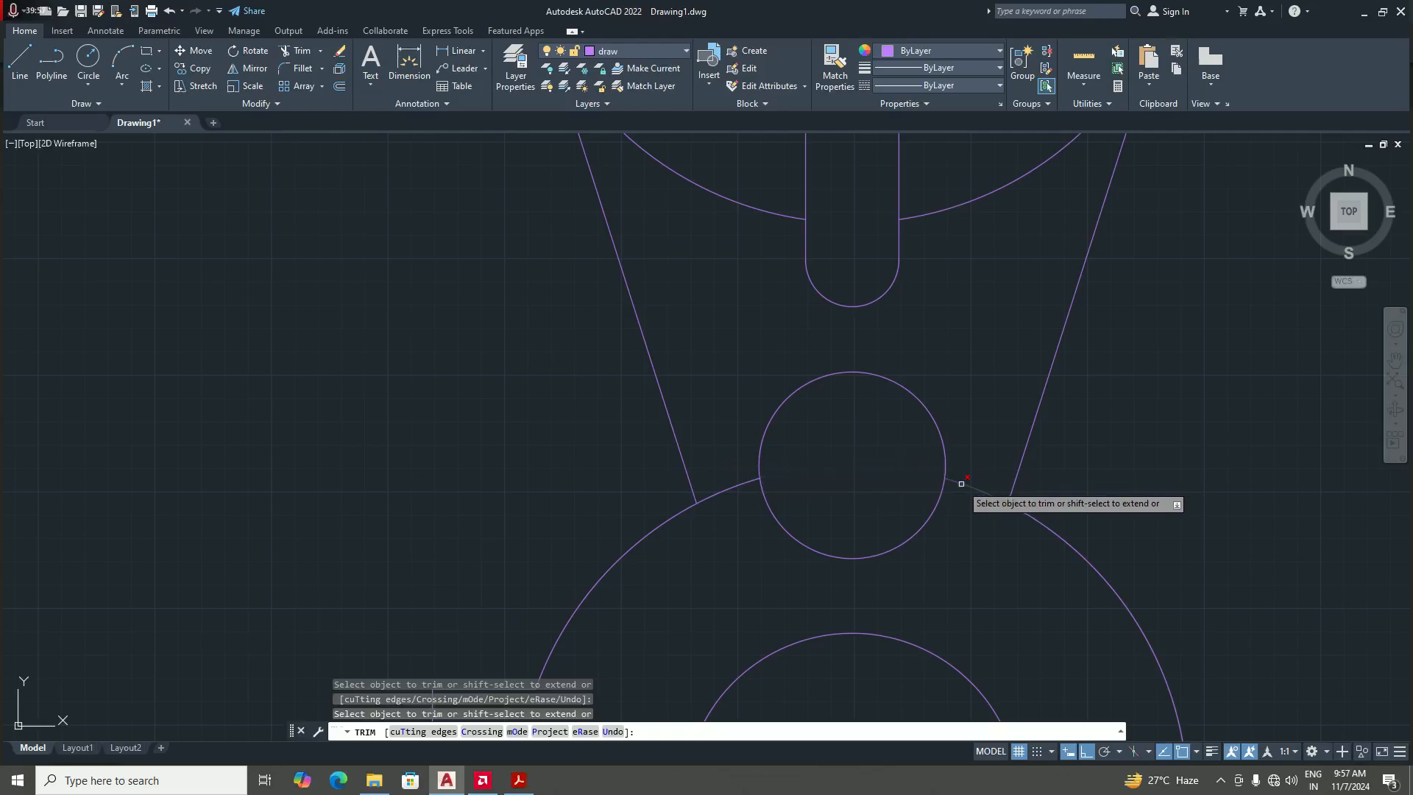
{"action": "left_click", "coordinate": [730, 488]}
{"action": "scroll", "coordinate": [731, 493], "scroll_direction": "down", "scroll_amount": 3}
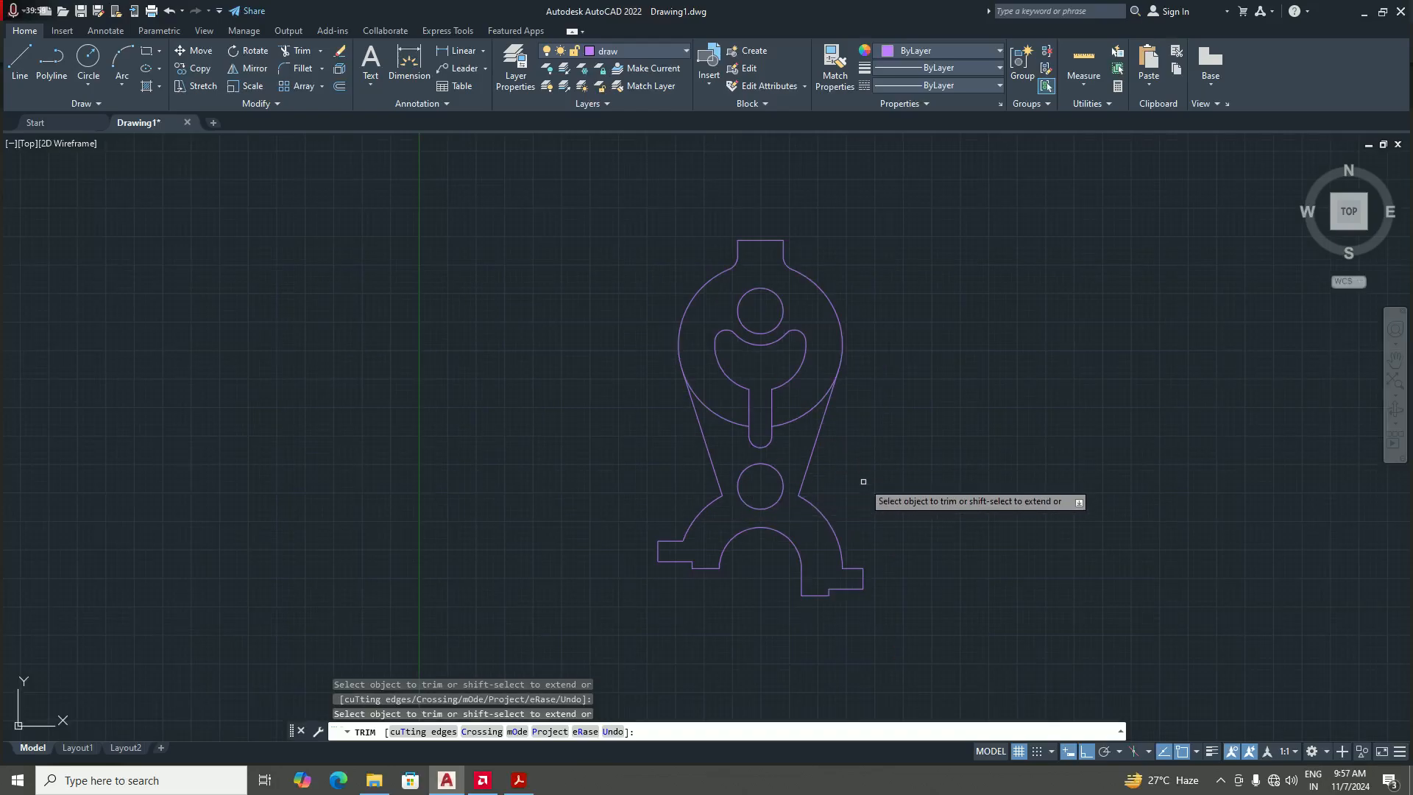
- Trim the lower arcs of the large upper circle between the slanted lines and the central slot
{"action": "scroll", "coordinate": [775, 377], "scroll_direction": "up", "scroll_amount": 4}
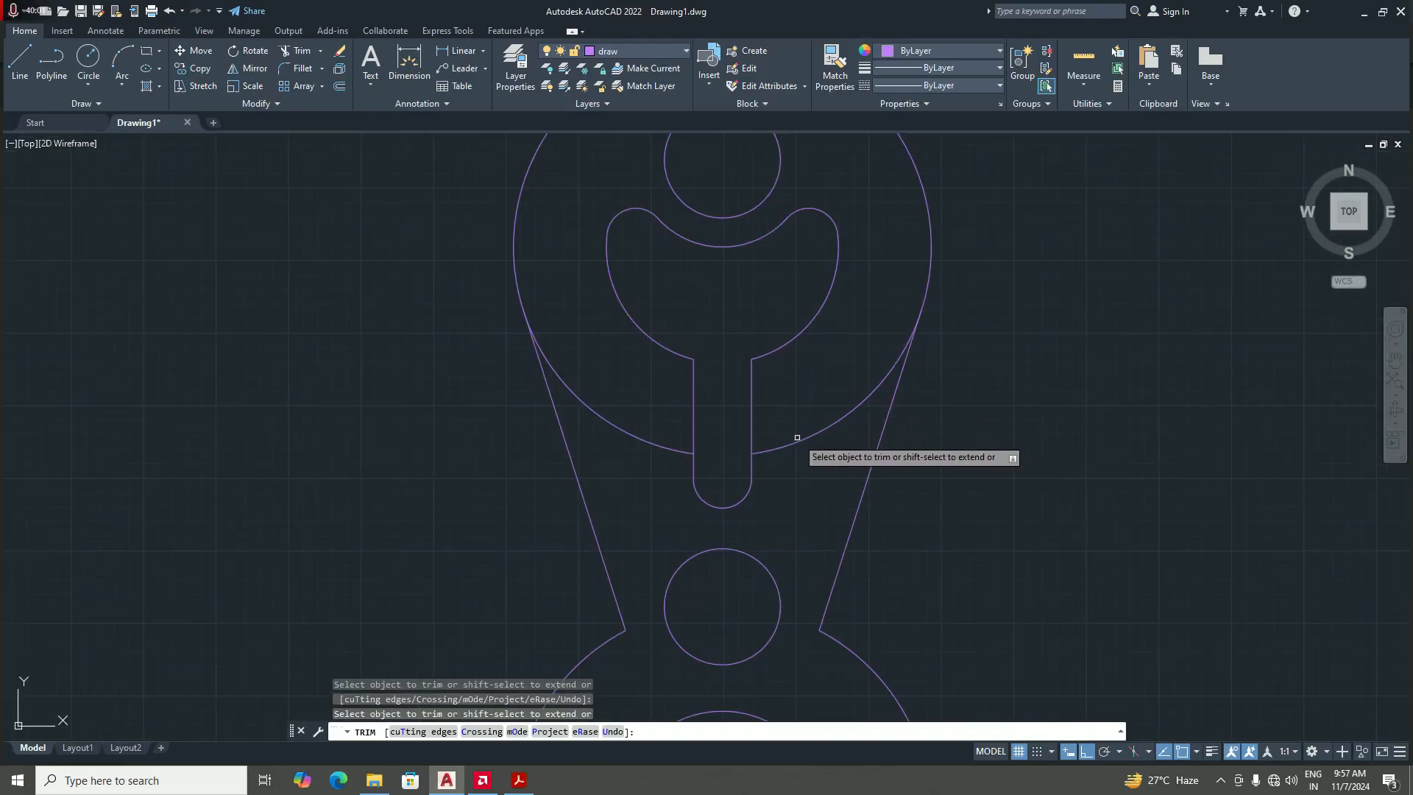
{"action": "left_click", "coordinate": [594, 408]}
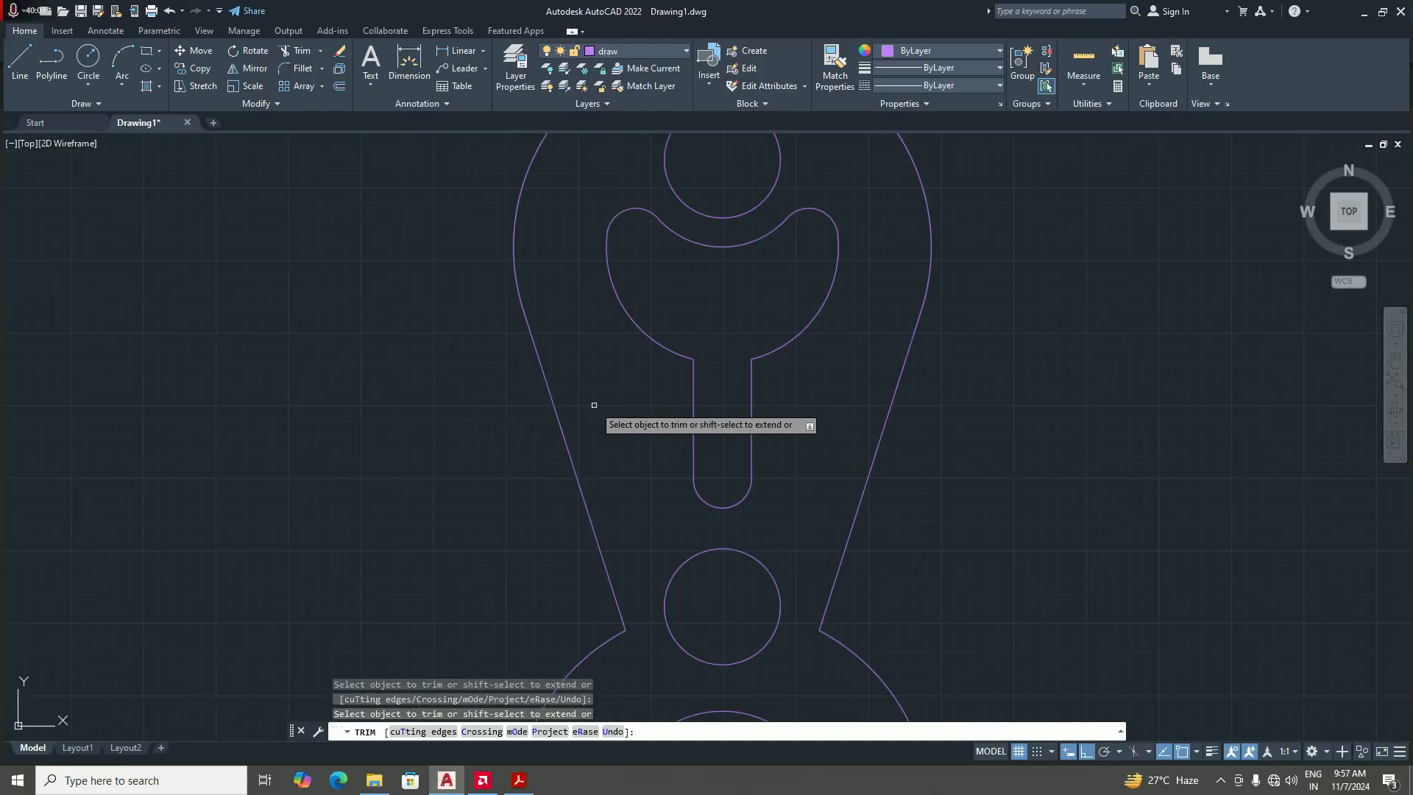
{"action": "scroll", "coordinate": [766, 459], "scroll_direction": "down", "scroll_amount": 3}
{"action": "scroll", "coordinate": [731, 467], "scroll_direction": "down", "scroll_amount": 3}
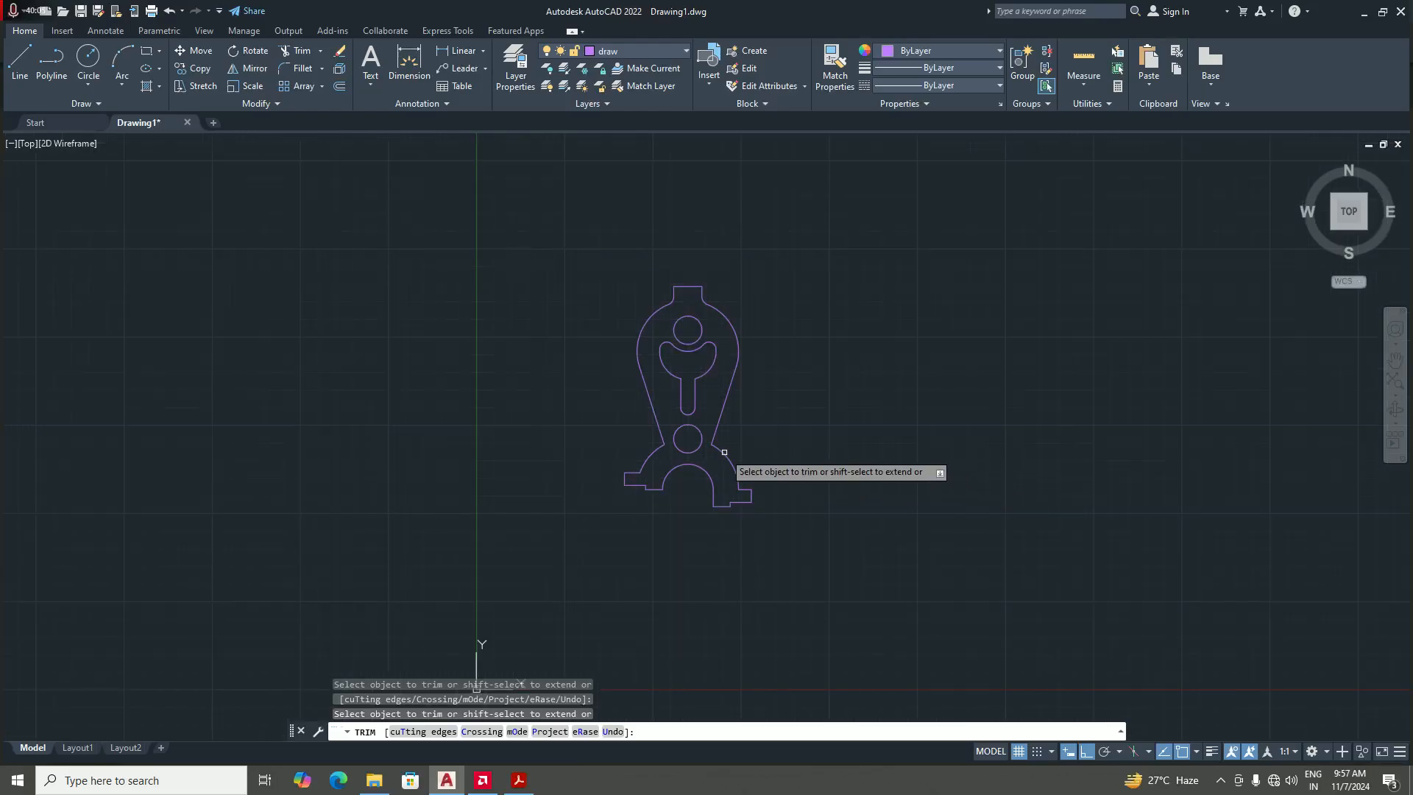
{"action": "scroll", "coordinate": [677, 479], "scroll_direction": "up", "scroll_amount": 5}
{"action": "key", "text": "Return"}
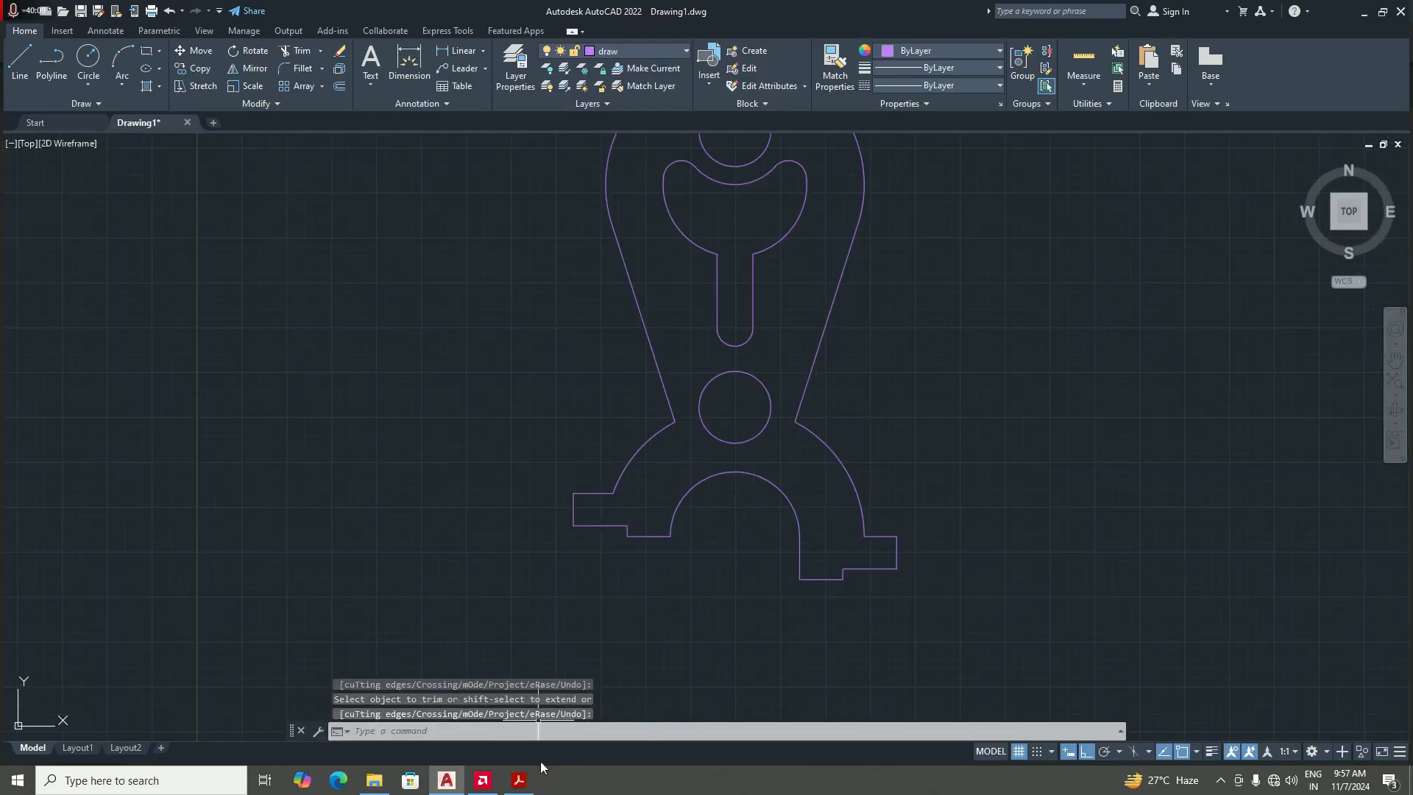
- Check the bracket's corner radii in the students assignment PDF, and return to the AutoCAD drawing
{"action": "left_click", "coordinate": [524, 780]}
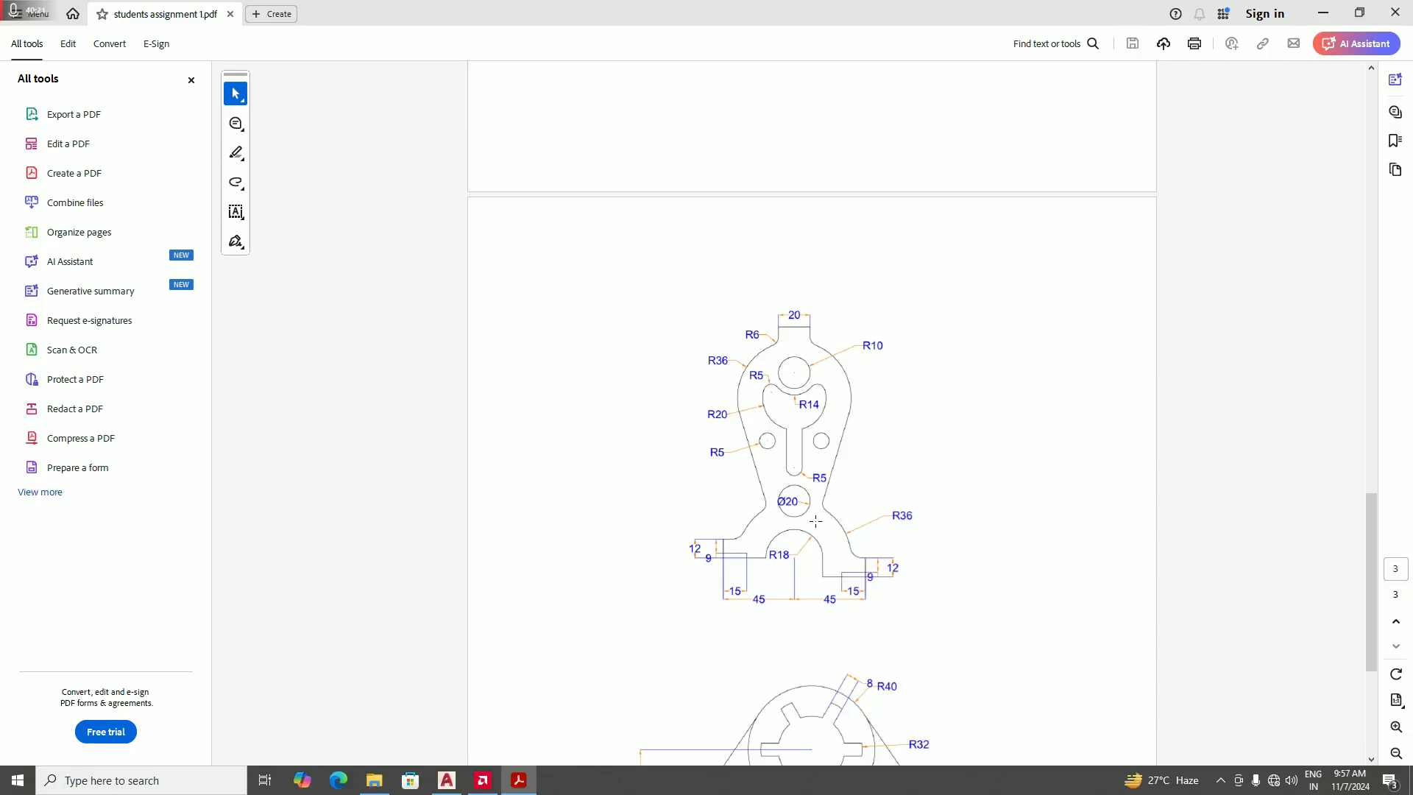
{"action": "scroll", "coordinate": [853, 574], "scroll_direction": "up", "scroll_amount": 1}
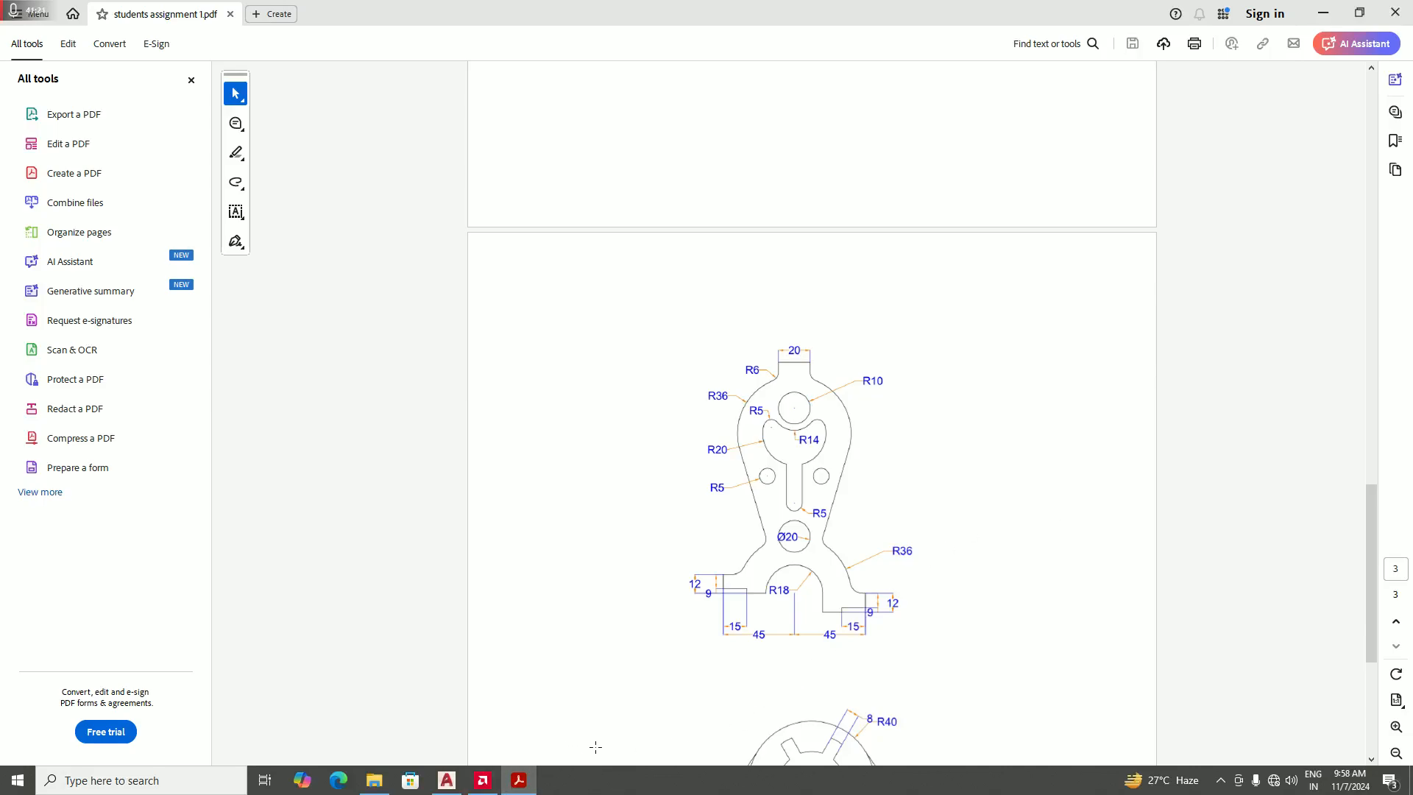
{"action": "left_click", "coordinate": [447, 780]}
{"action": "scroll", "coordinate": [846, 442], "scroll_direction": "down", "scroll_amount": 4}
{"action": "scroll", "coordinate": [772, 456], "scroll_direction": "up", "scroll_amount": 4}
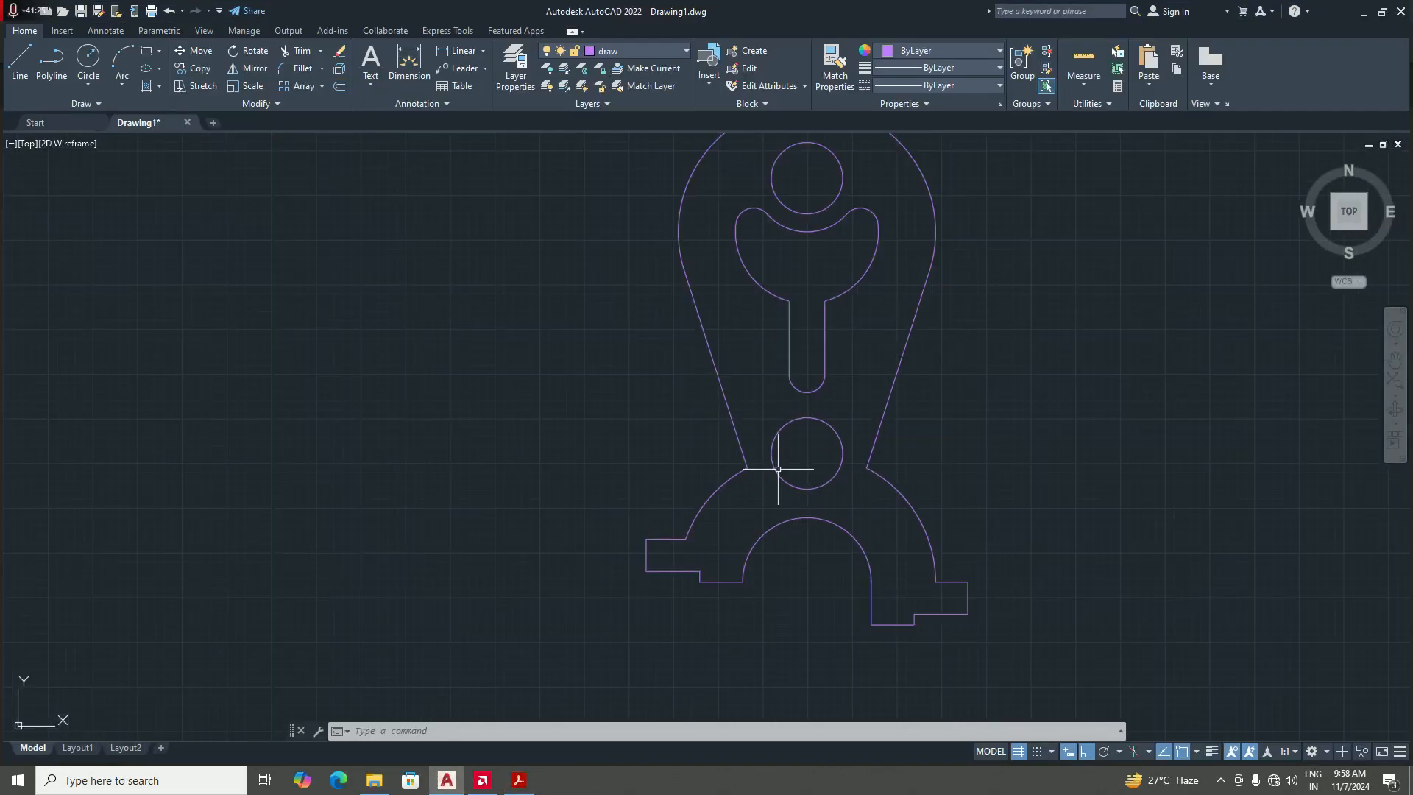
- Fillet the left slanted line with the base arc and the base arc with the left tab, using radius 6
{"action": "left_click", "coordinate": [320, 65]}
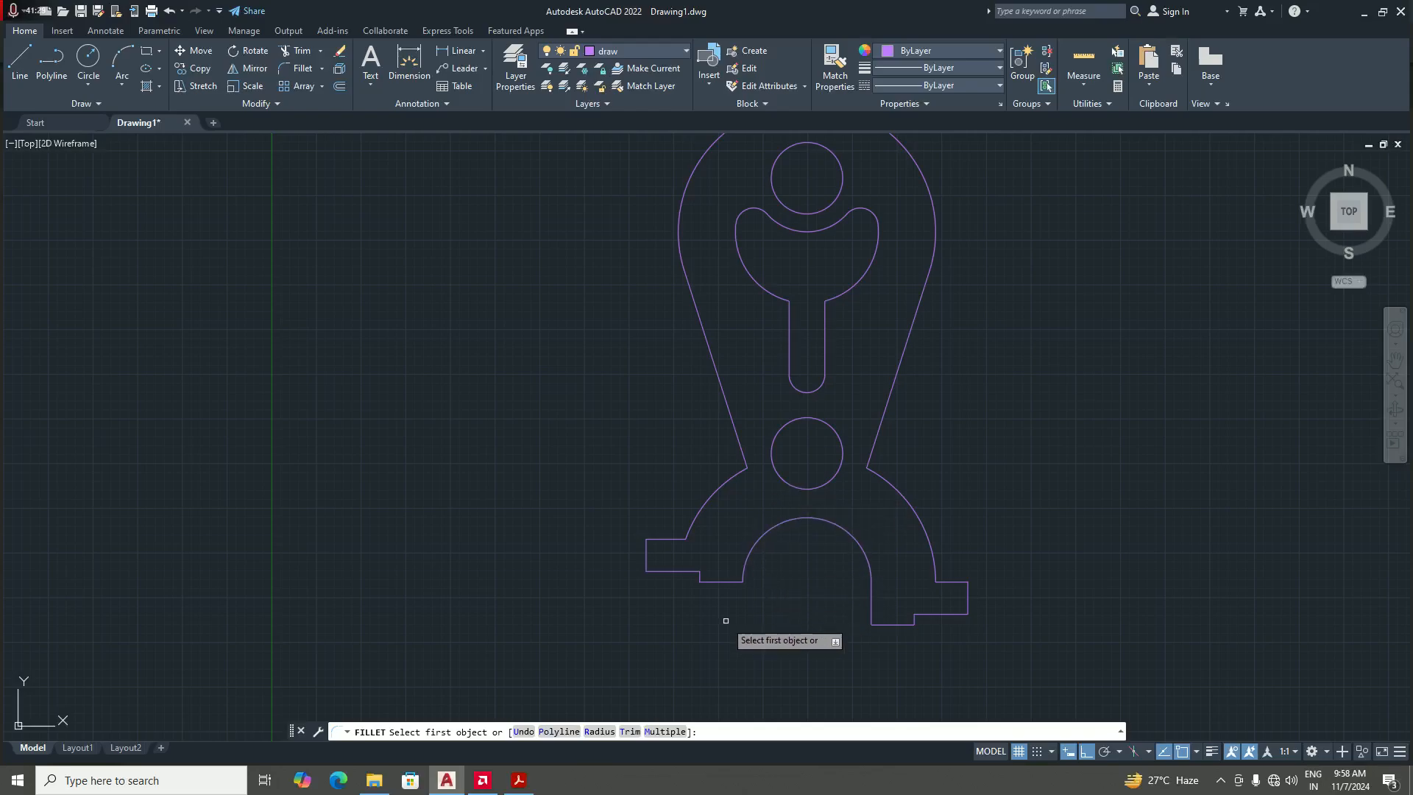
{"action": "type", "text": "r"}
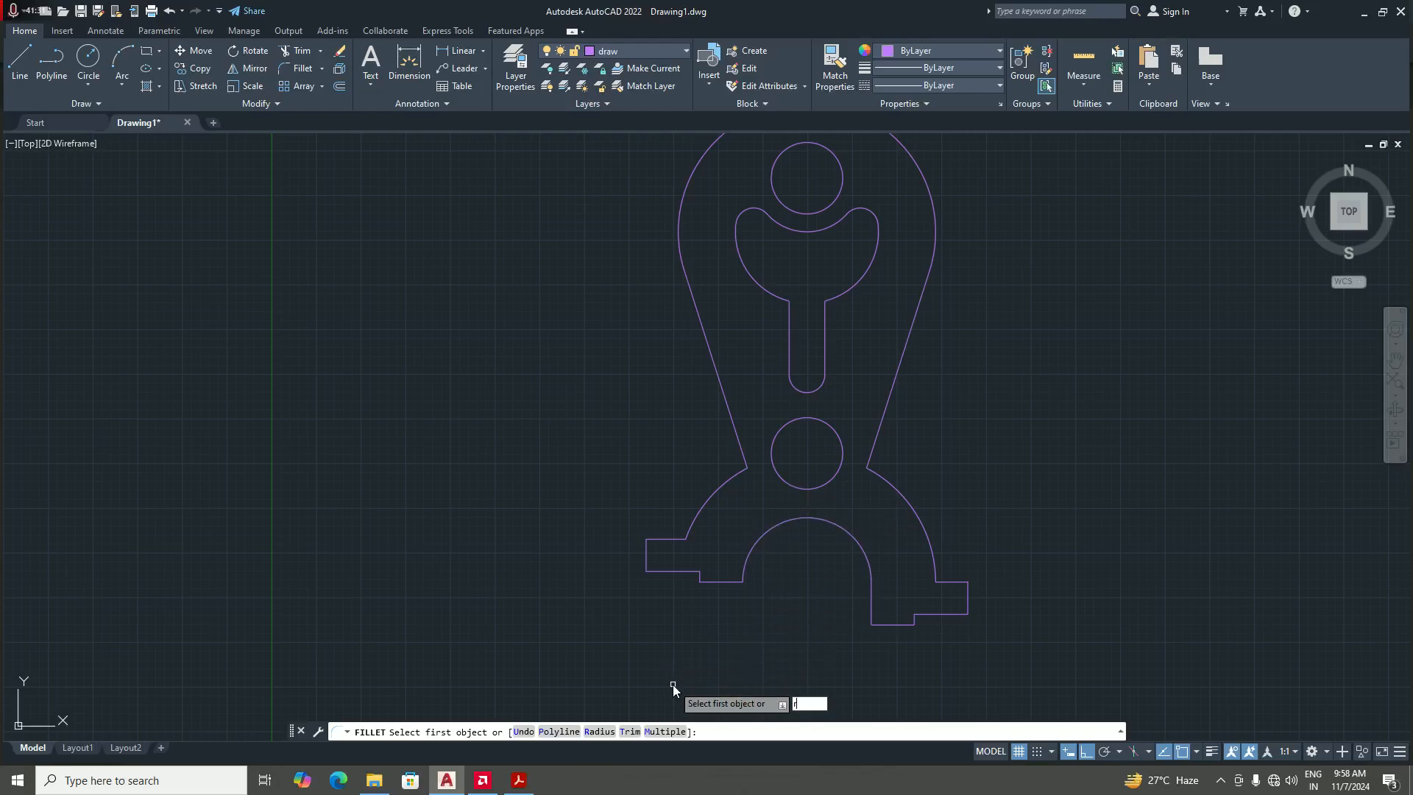
{"action": "key", "text": "Return"}
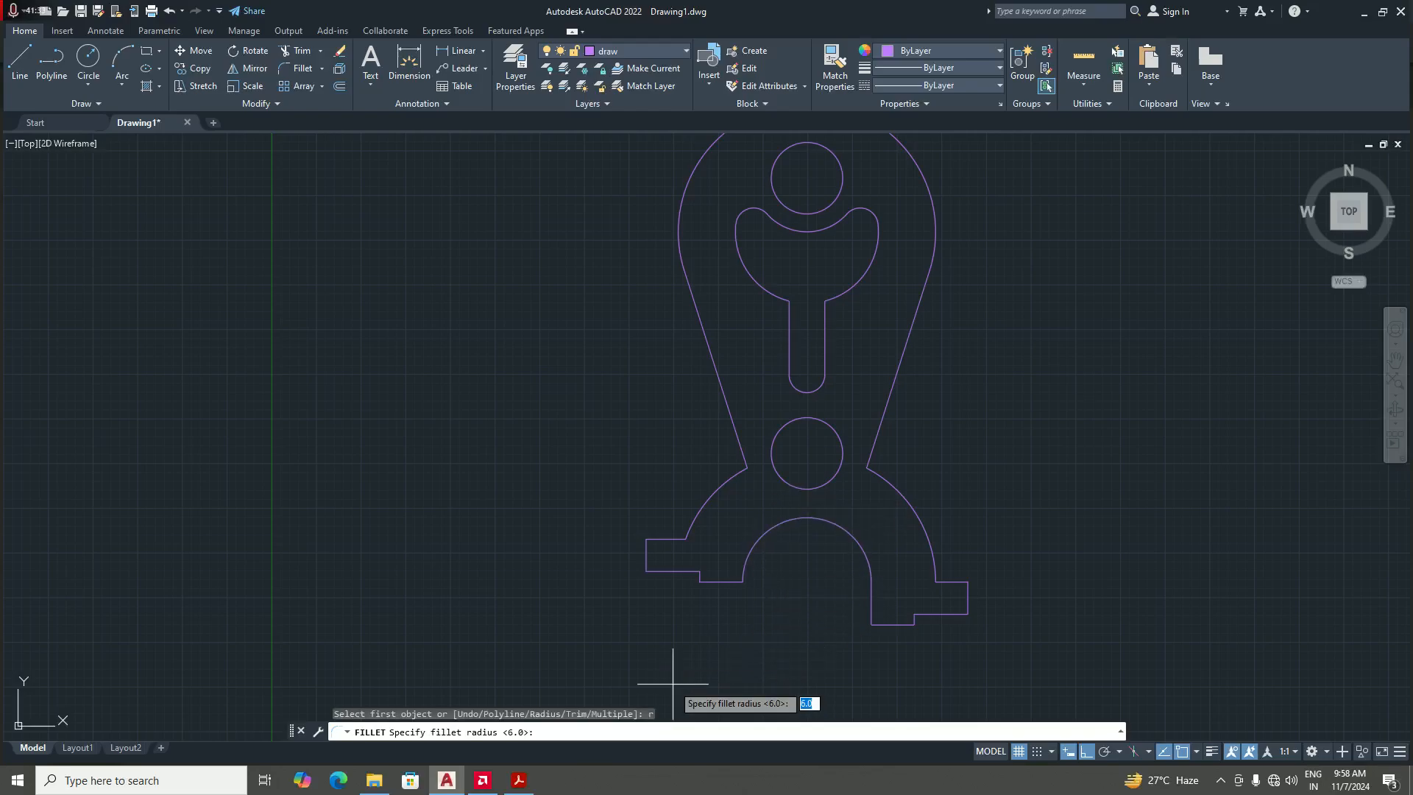
{"action": "key", "text": "Return"}
{"action": "scroll", "coordinate": [721, 625], "scroll_direction": "down", "scroll_amount": 3}
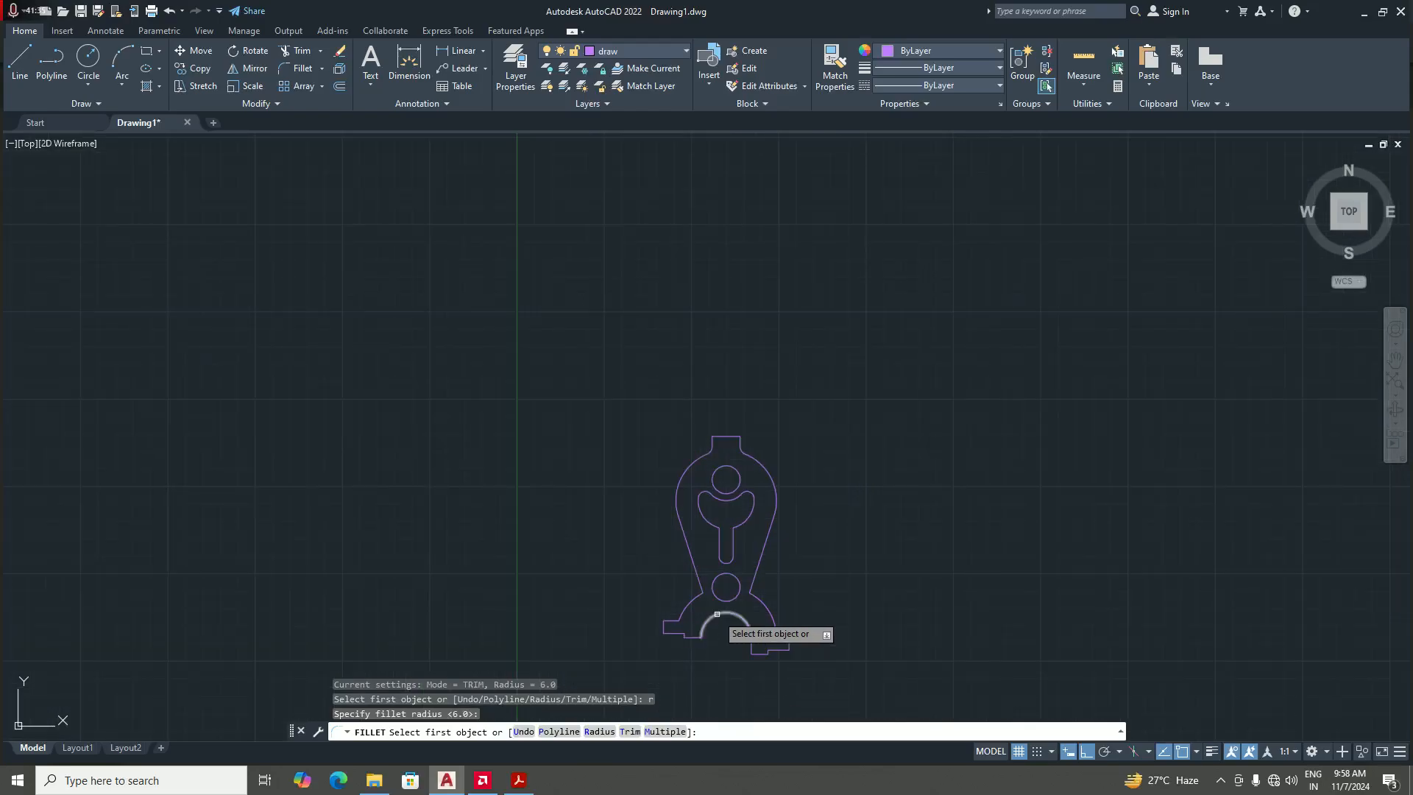
{"action": "scroll", "coordinate": [682, 630], "scroll_direction": "up", "scroll_amount": 3}
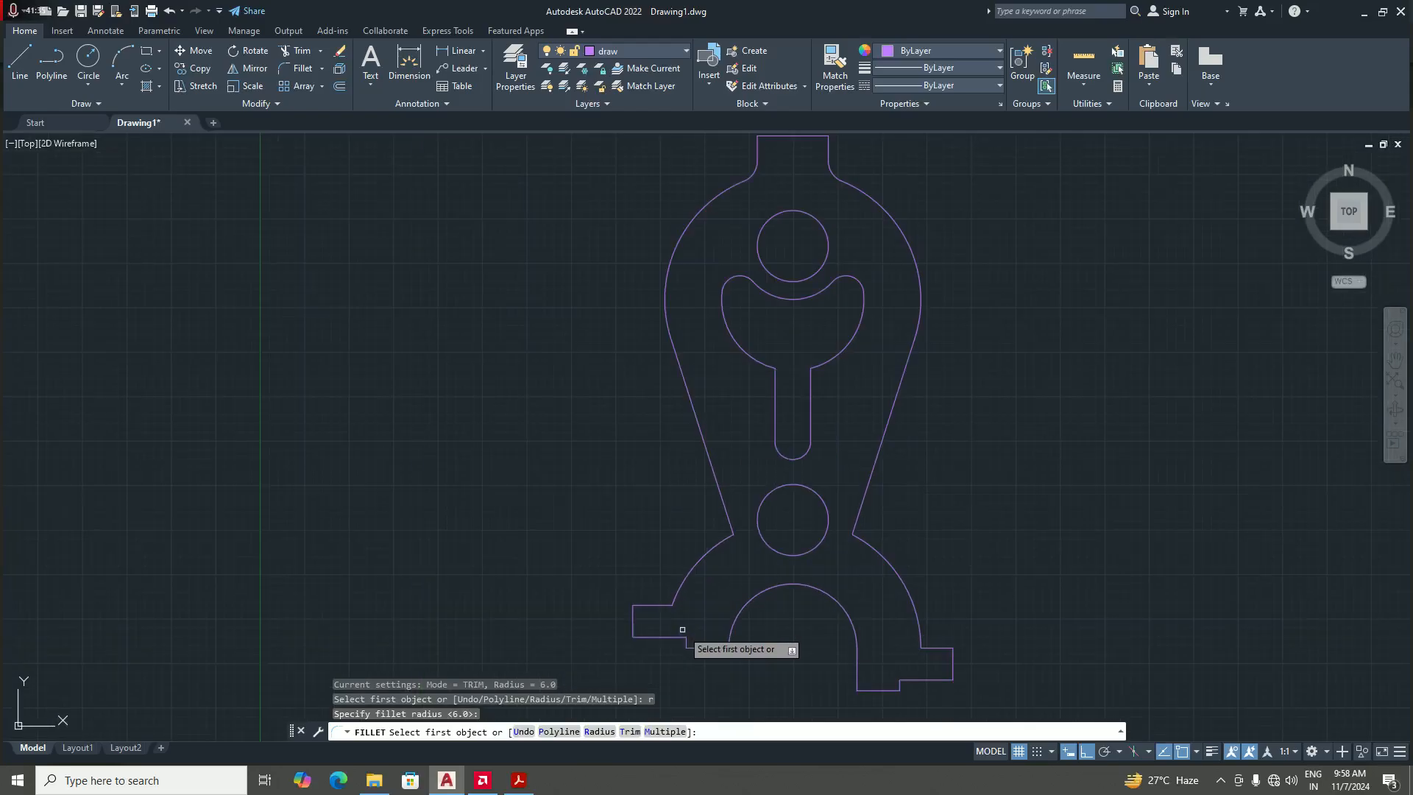
{"action": "left_click", "coordinate": [726, 513]}
{"action": "left_click", "coordinate": [719, 536]}
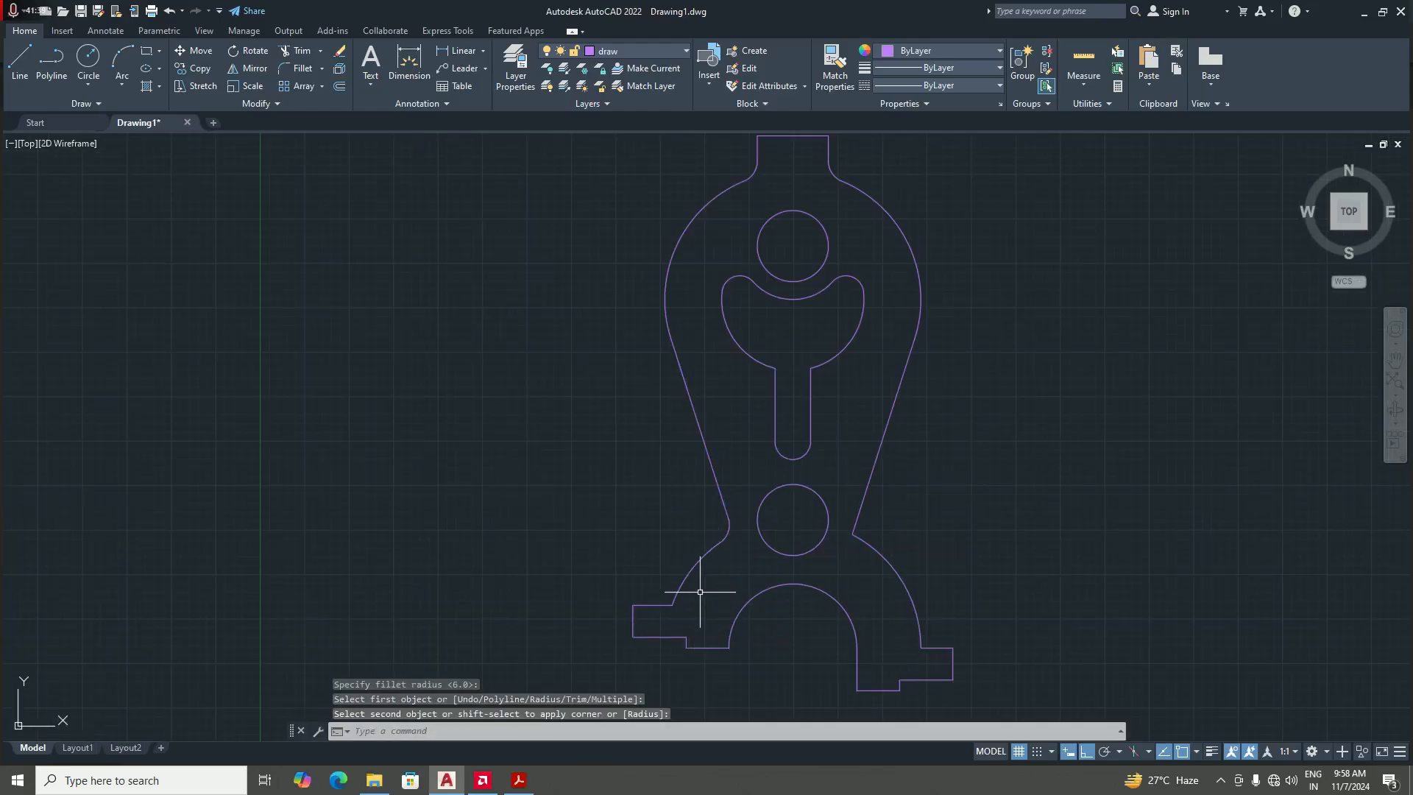
{"action": "key", "text": "Return"}
{"action": "left_click", "coordinate": [671, 596]}
{"action": "left_click", "coordinate": [658, 605]}
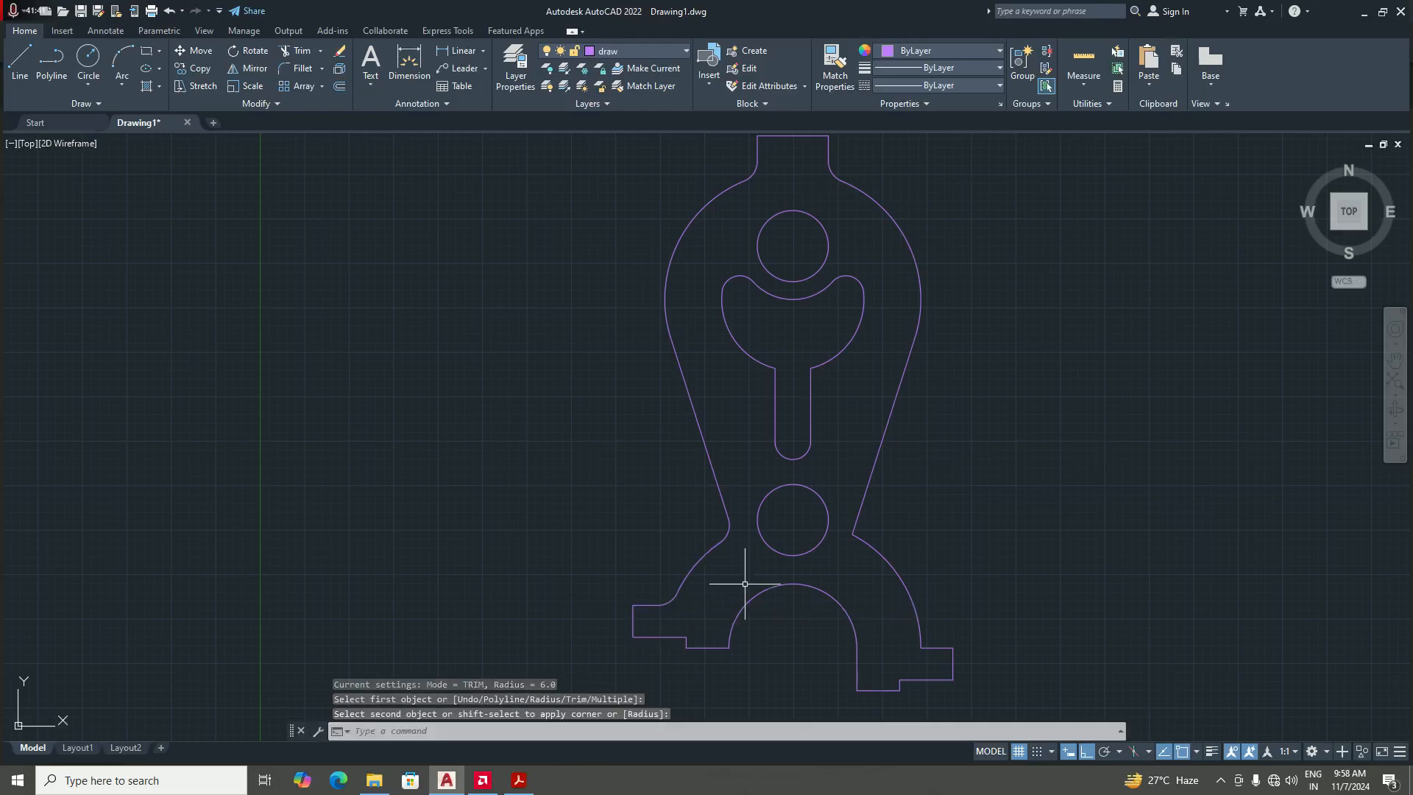
- Fillet the right slanted line with the base arc and the base arc with the right tab at the same radius 6
{"action": "key", "text": "Return"}
{"action": "left_click", "coordinate": [858, 515]}
{"action": "left_click", "coordinate": [858, 539]}
{"action": "key", "text": "Return"}
{"action": "left_click", "coordinate": [919, 631]}
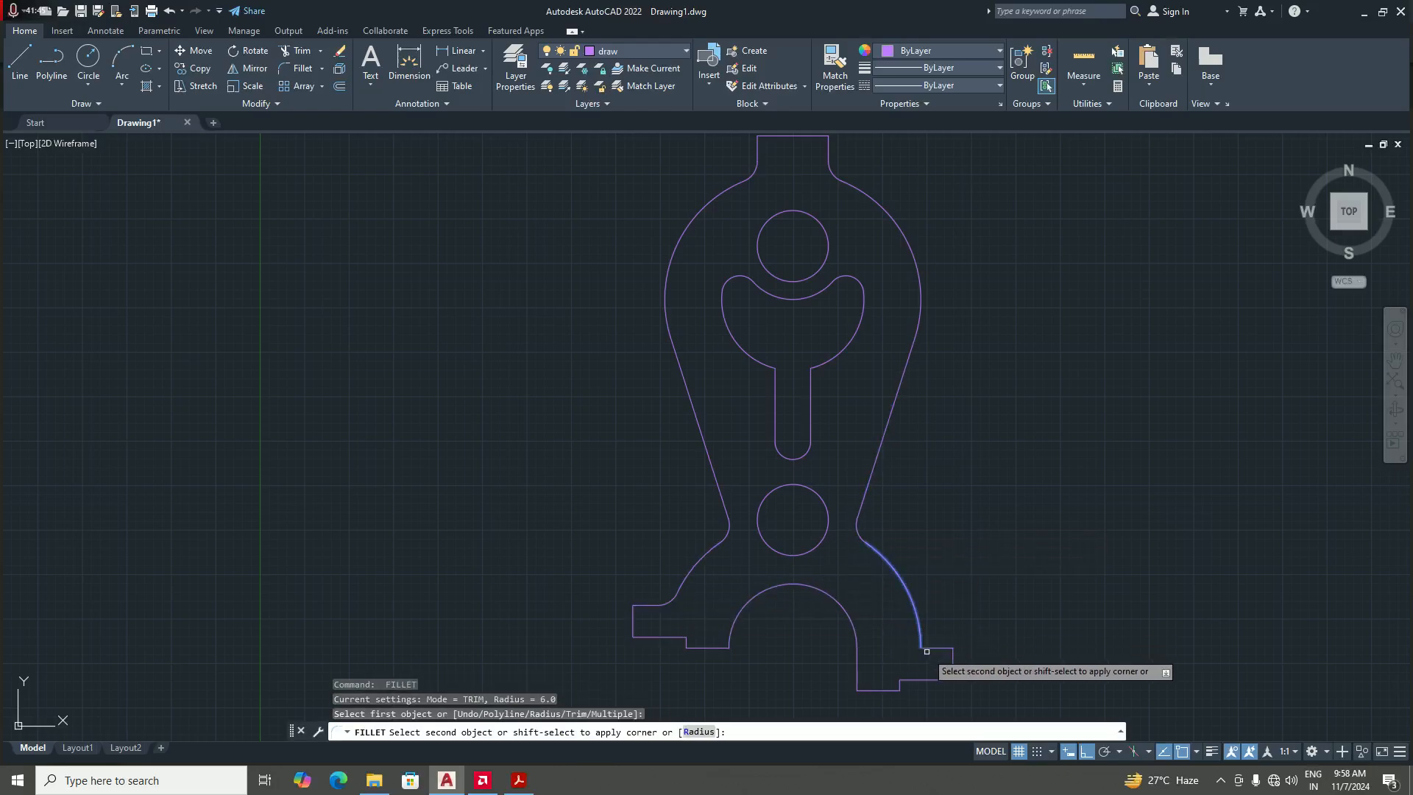
{"action": "left_click", "coordinate": [933, 648]}
{"action": "key", "text": "Return"}
{"action": "scroll", "coordinate": [868, 485], "scroll_direction": "down", "scroll_amount": 4}
{"action": "scroll", "coordinate": [894, 482], "scroll_direction": "up", "scroll_amount": 3}
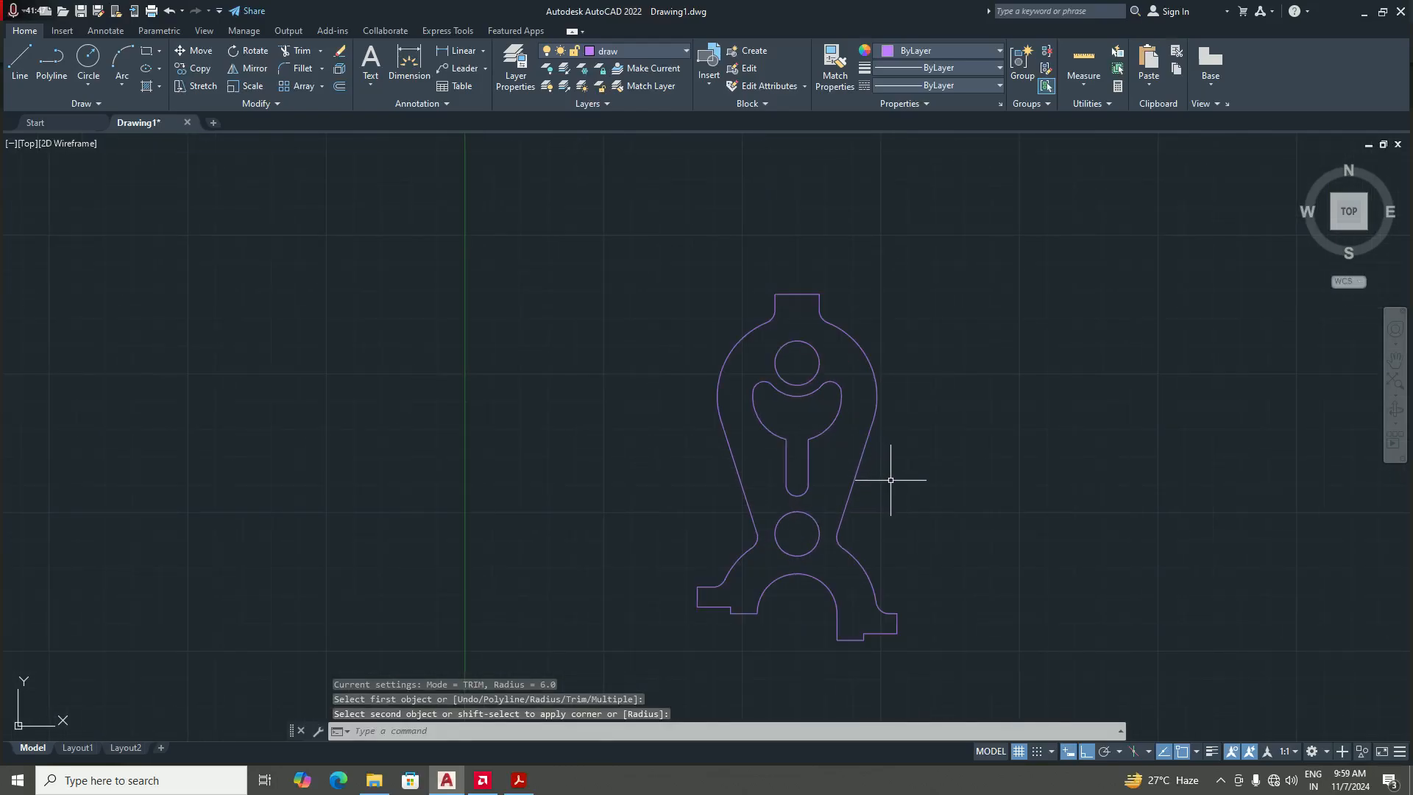
{"action": "scroll", "coordinate": [784, 476], "scroll_direction": "up", "scroll_amount": 2}
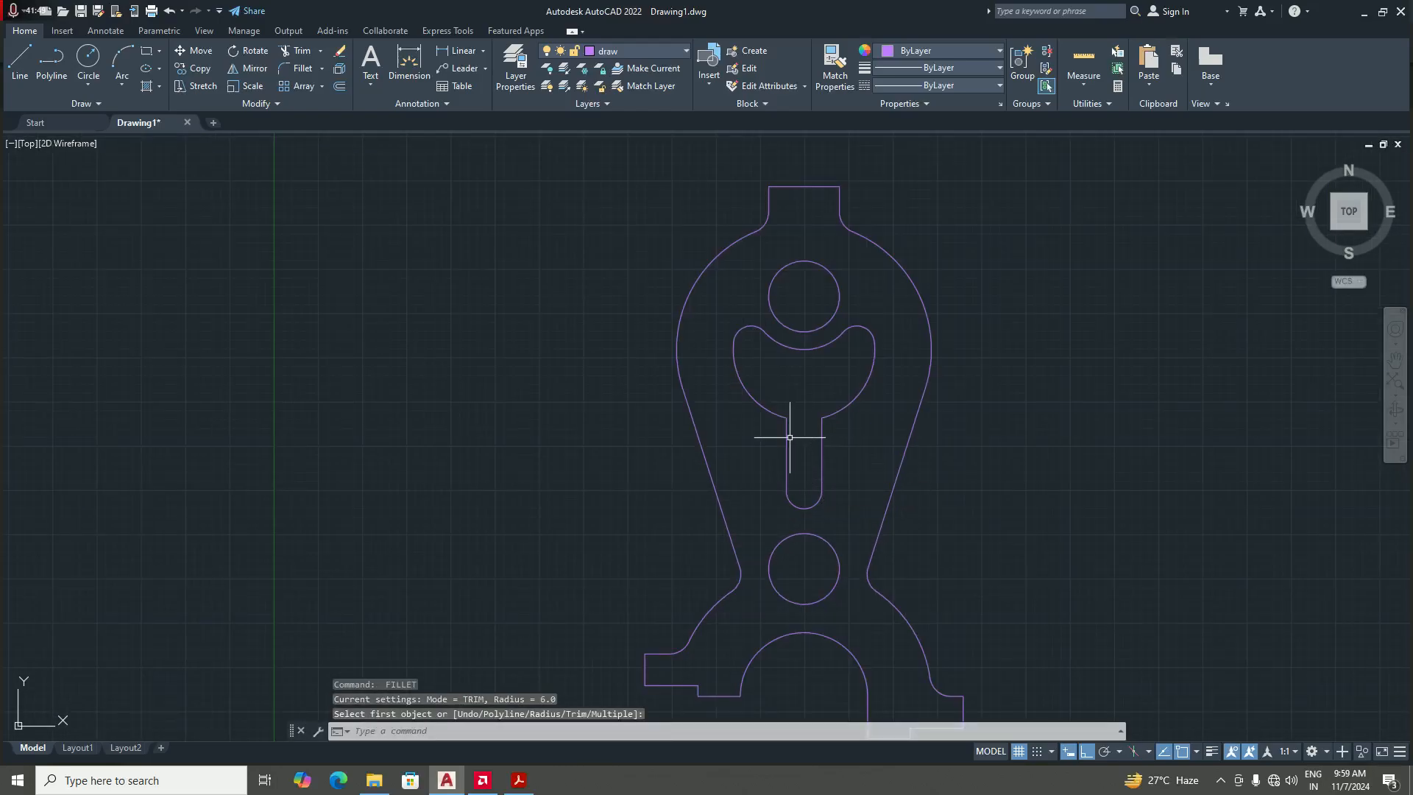
- Check the small R5 holes beside the slot in the students assignment PDF, and return to the AutoCAD drawing
{"action": "left_click", "coordinate": [20, 61]}
{"action": "left_click", "coordinate": [518, 780]}
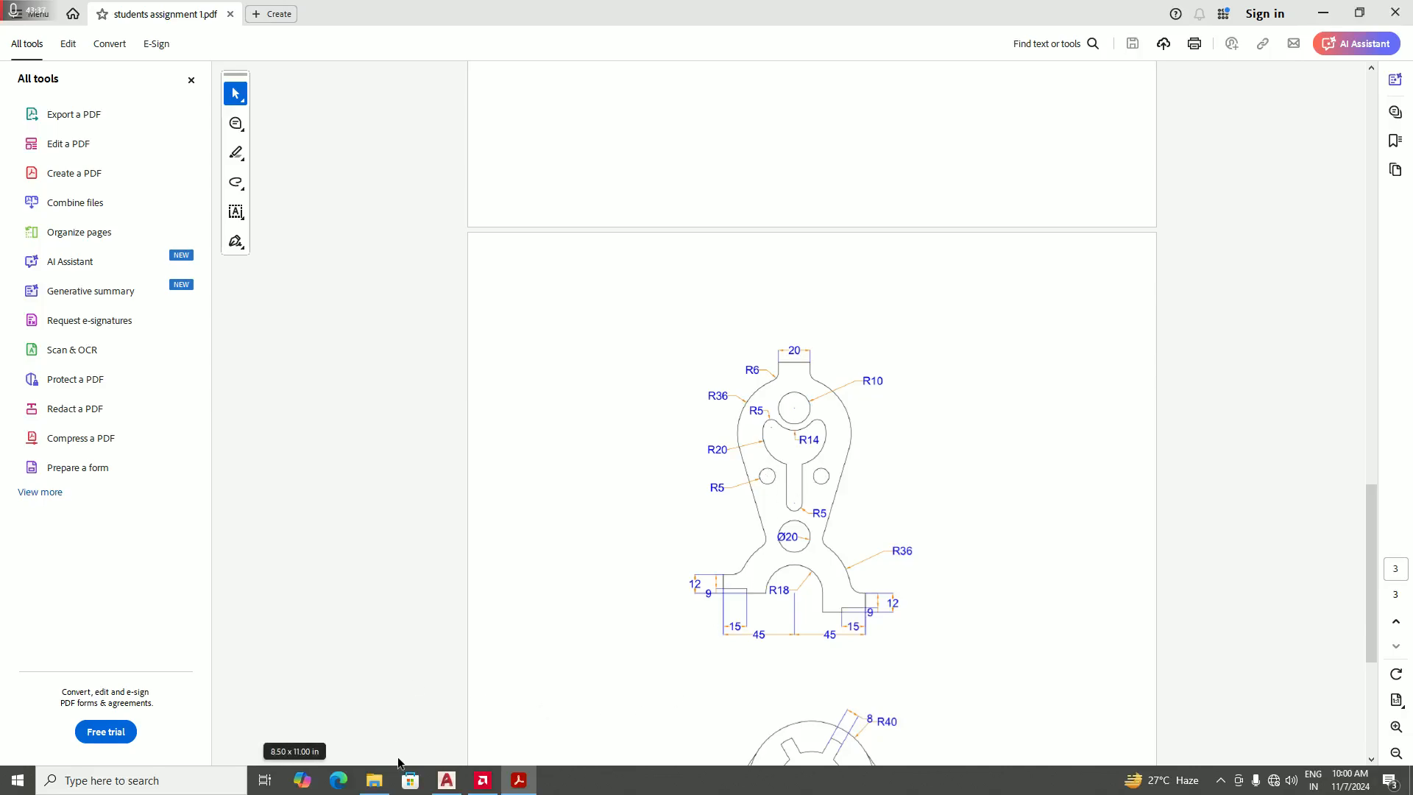
{"action": "left_click", "coordinate": [447, 780]}
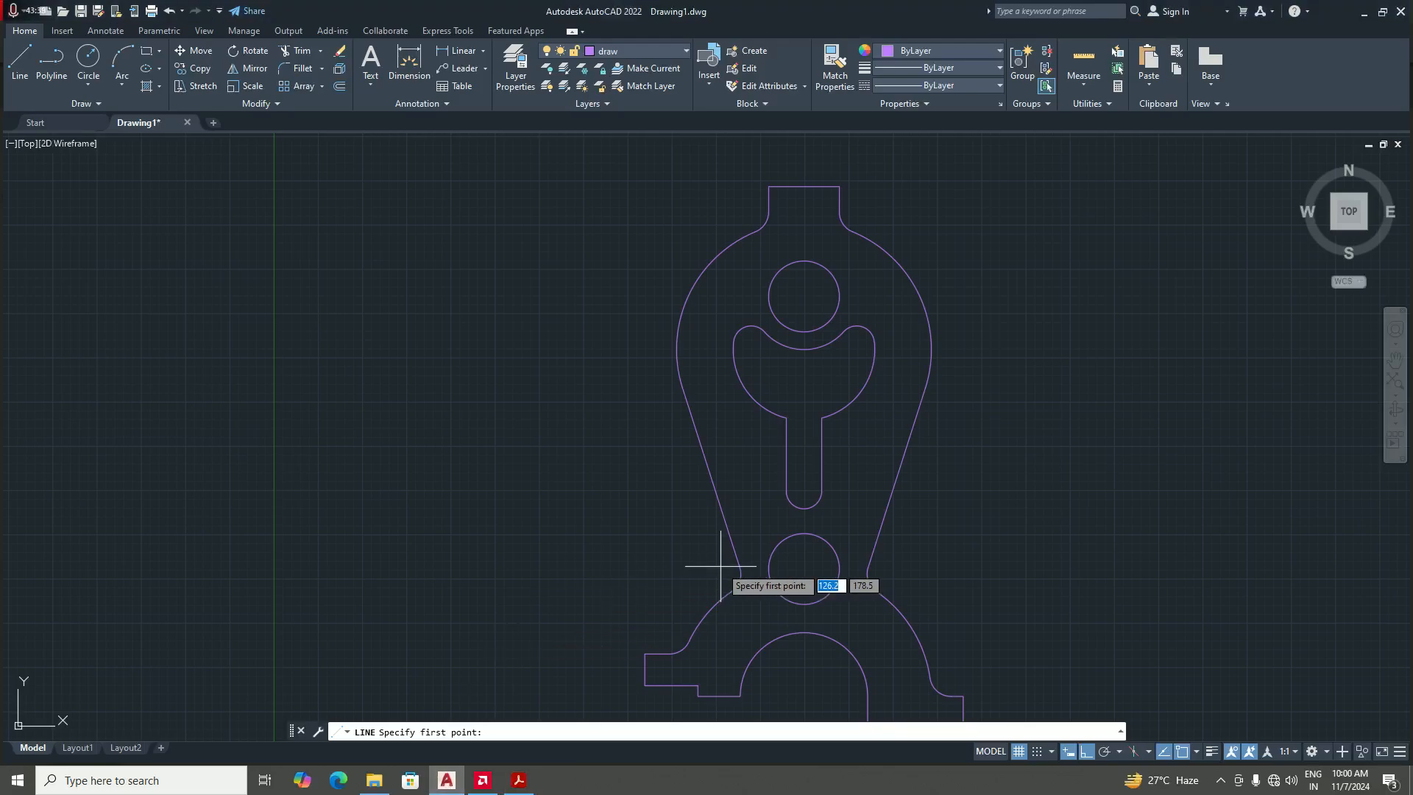
{"action": "scroll", "coordinate": [788, 488], "scroll_direction": "down", "scroll_amount": 4}
{"action": "scroll", "coordinate": [797, 501], "scroll_direction": "up", "scroll_amount": 3}
{"action": "scroll", "coordinate": [802, 442], "scroll_direction": "up", "scroll_amount": 4}
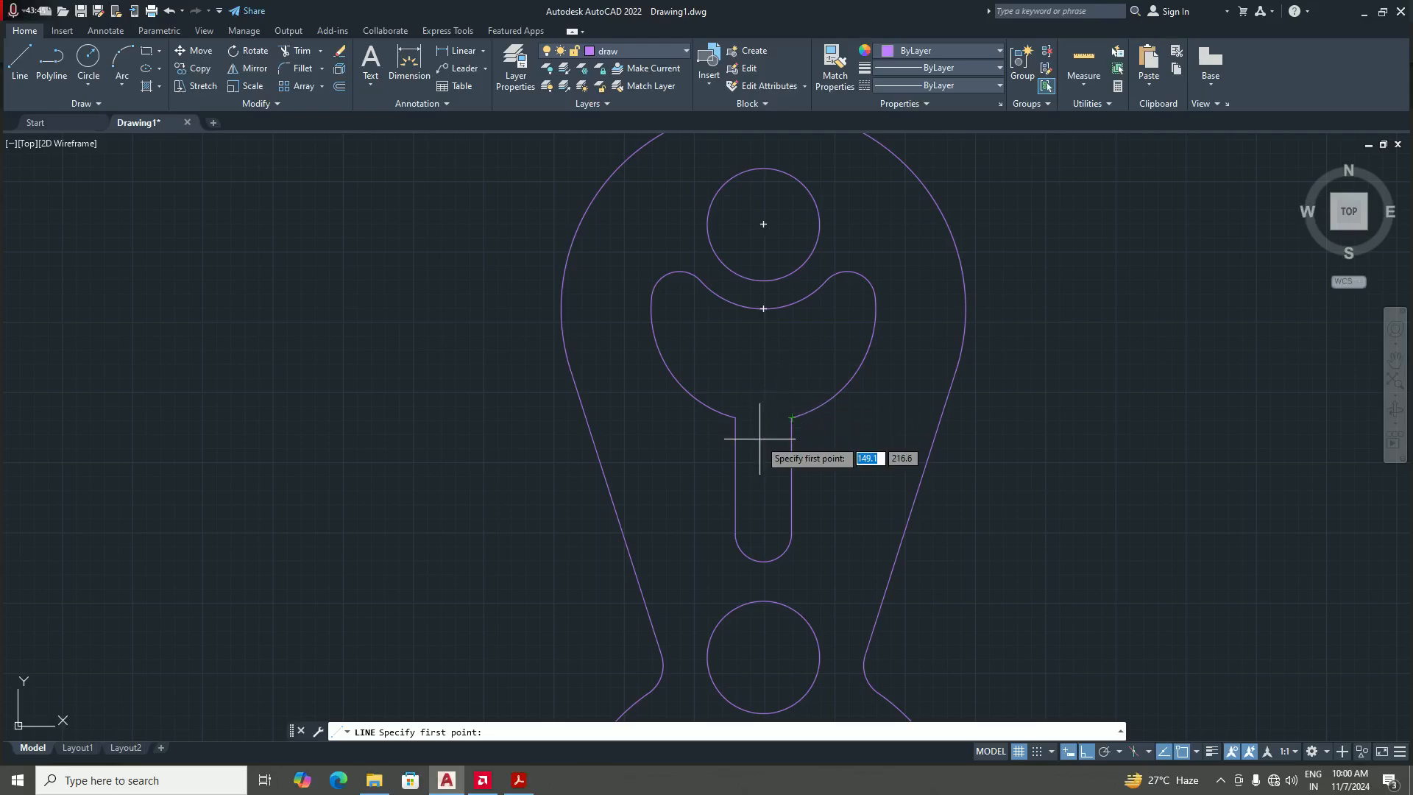
{"action": "key", "text": "Escape"}
- Lengthen the right arc of the crescent cutout across the slot opening to the upper end of the slot's left side
{"action": "scroll", "coordinate": [757, 404], "scroll_direction": "down", "scroll_amount": 2}
{"action": "scroll", "coordinate": [754, 423], "scroll_direction": "up", "scroll_amount": 4}
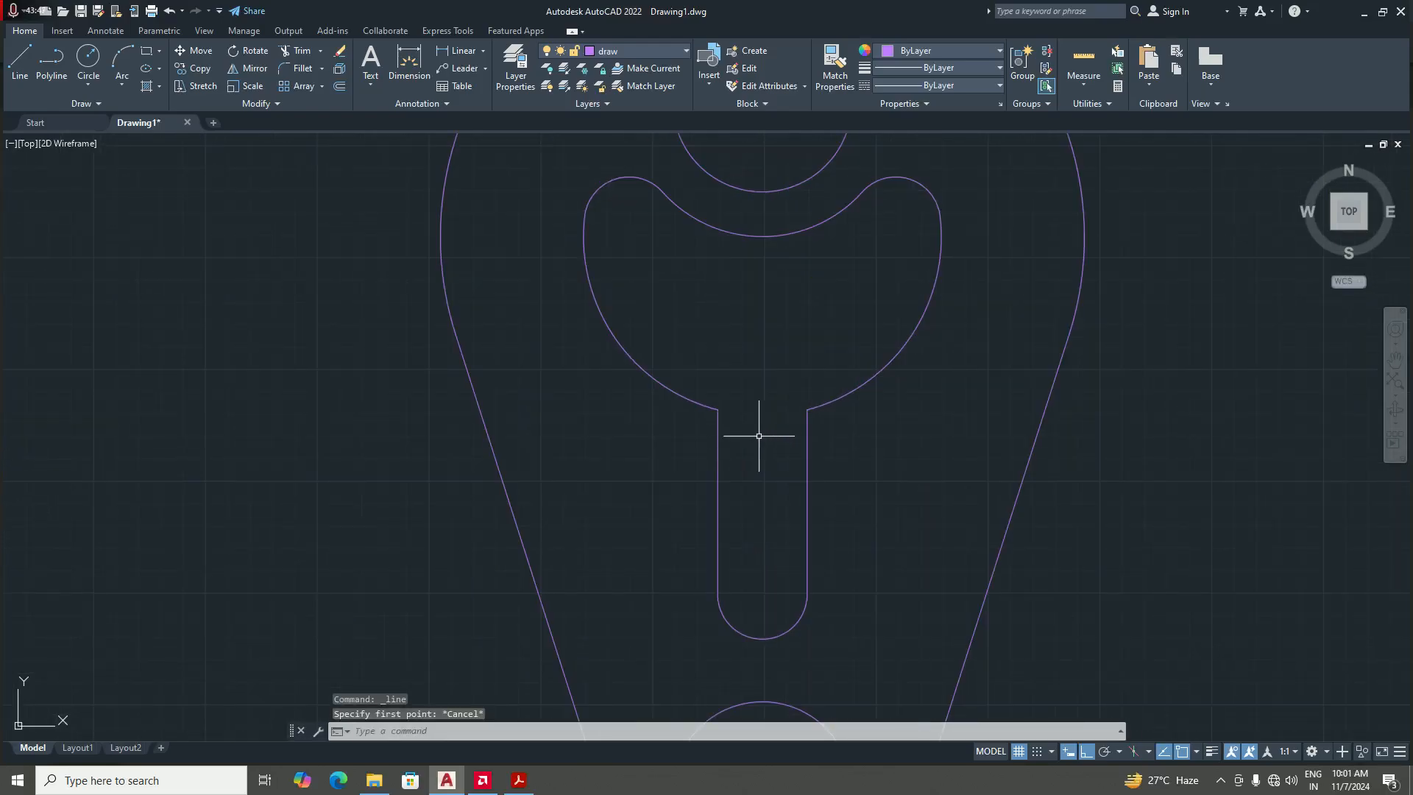
{"action": "left_click", "coordinate": [821, 403]}
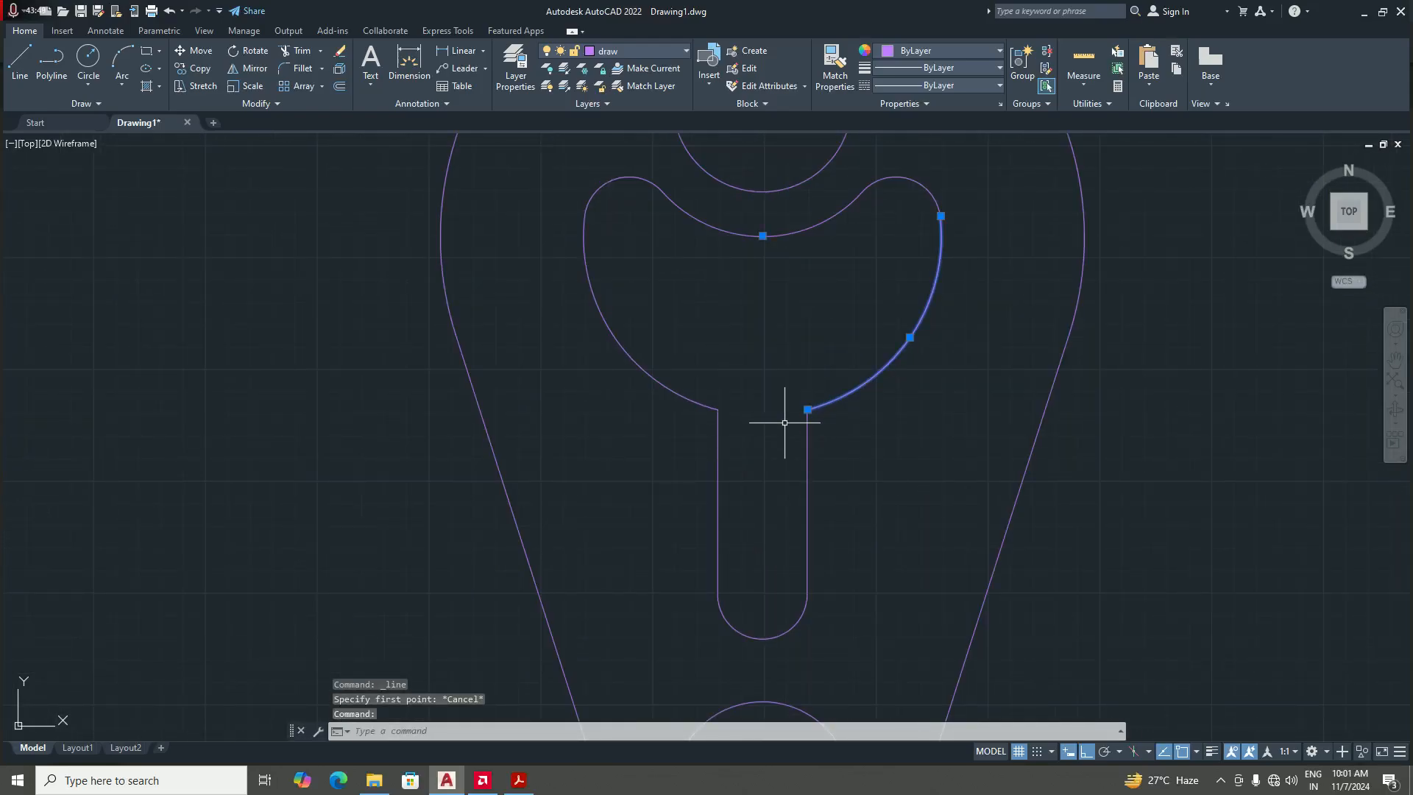
{"action": "mouse_move", "coordinate": [808, 409]}
{"action": "left_click", "coordinate": [860, 450]}
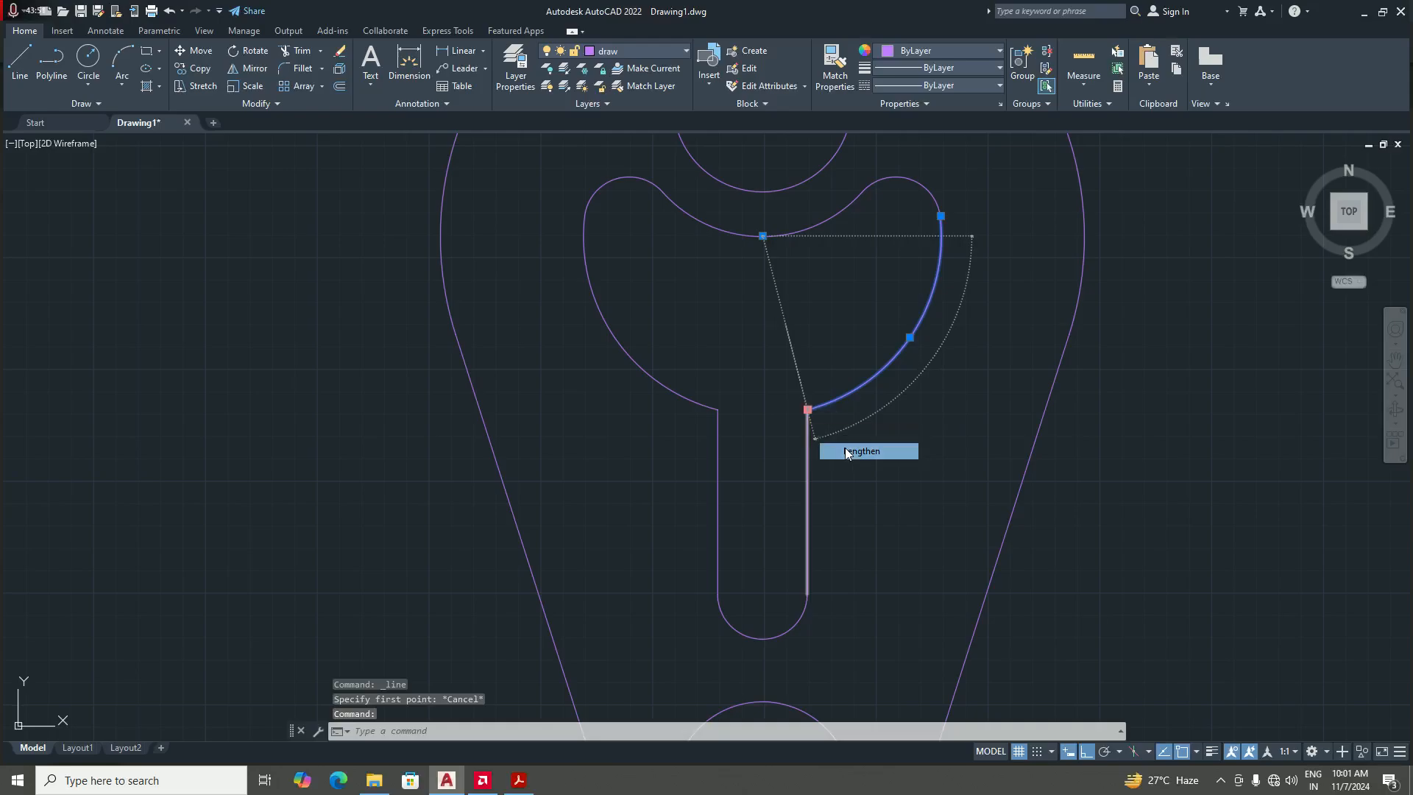
{"action": "left_click", "coordinate": [717, 409]}
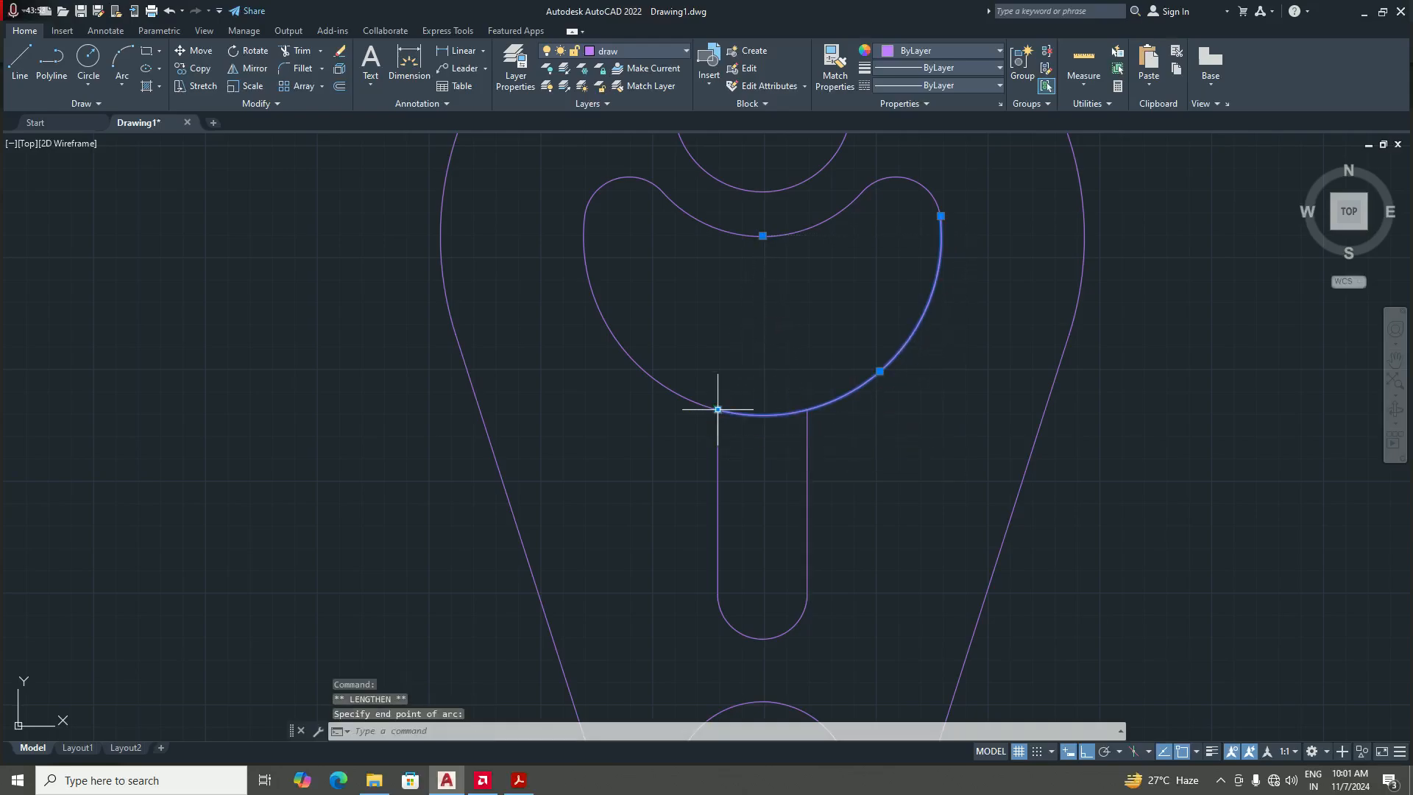
{"action": "key", "text": "Escape"}
{"action": "scroll", "coordinate": [773, 460], "scroll_direction": "down", "scroll_amount": 3}
{"action": "scroll", "coordinate": [769, 441], "scroll_direction": "up", "scroll_amount": 2}
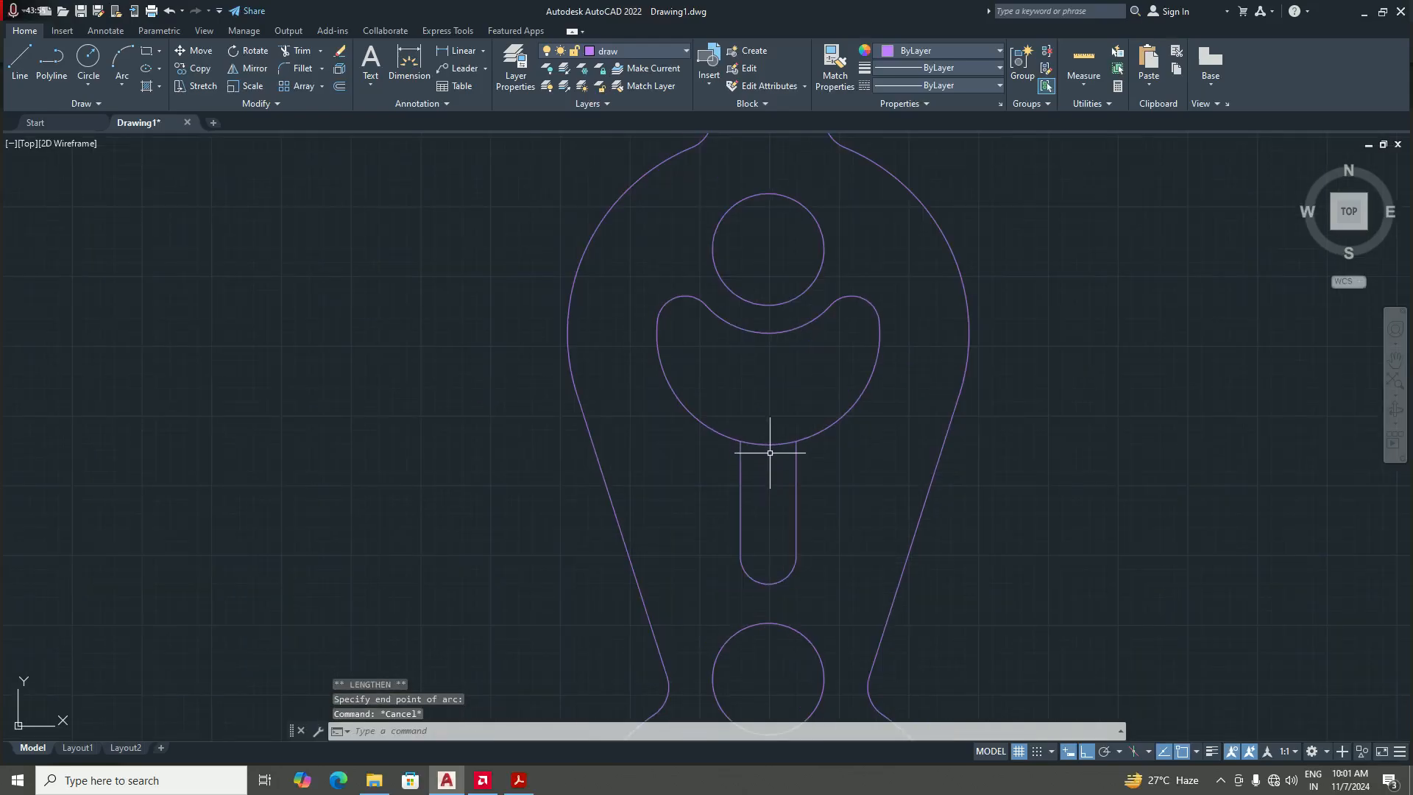
{"action": "scroll", "coordinate": [770, 439], "scroll_direction": "up", "scroll_amount": 1}
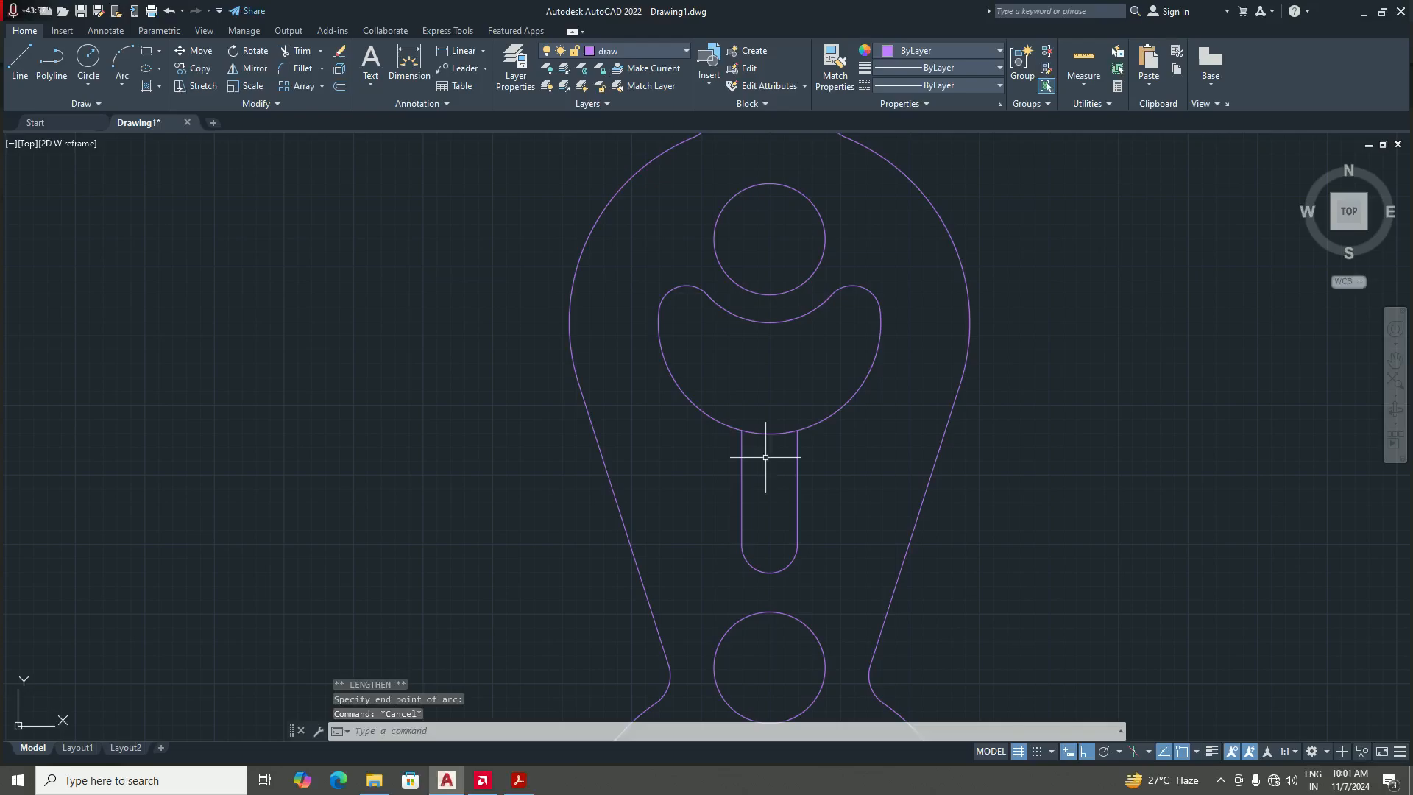
- Check which object snap modes are enabled
{"action": "type", "text": "L"}
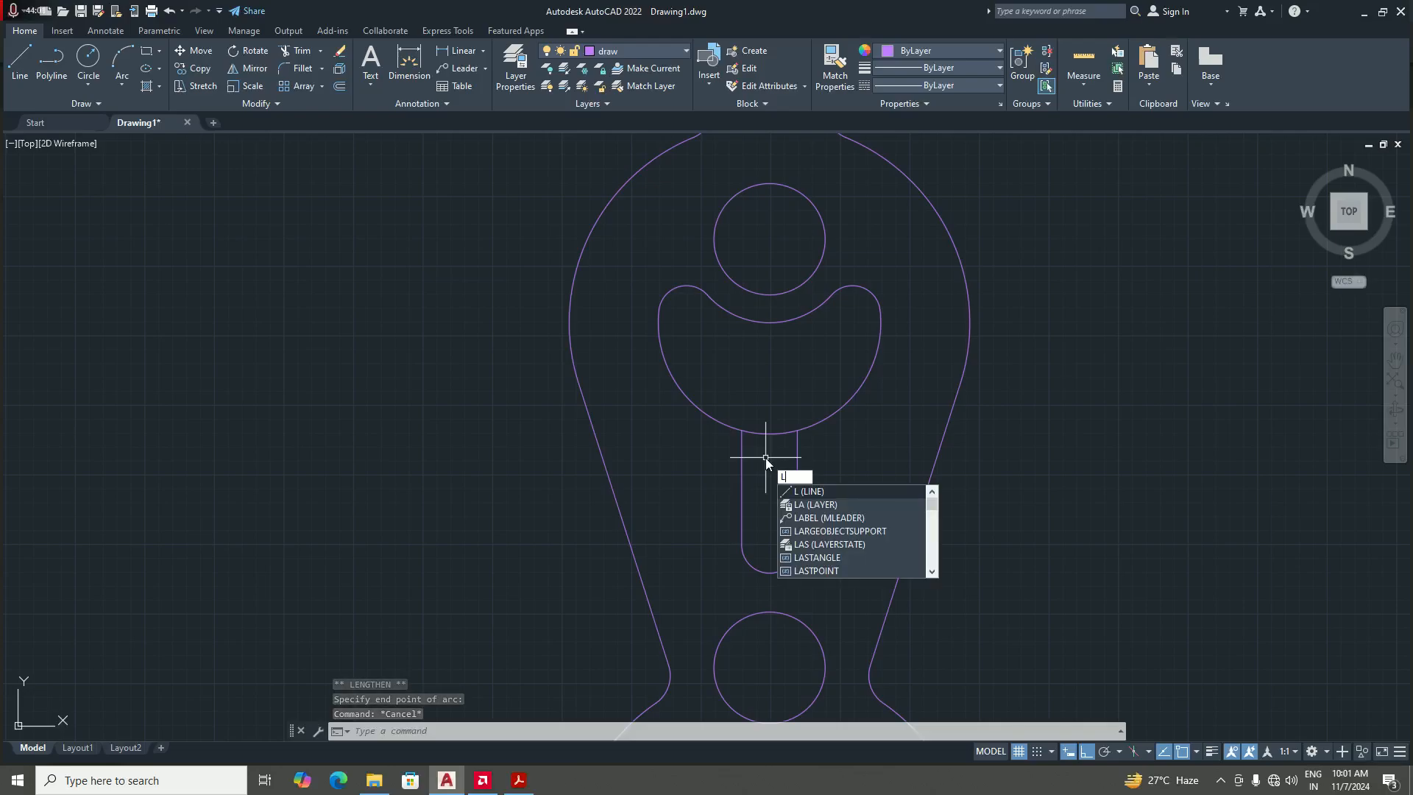
{"action": "key", "text": "Escape"}
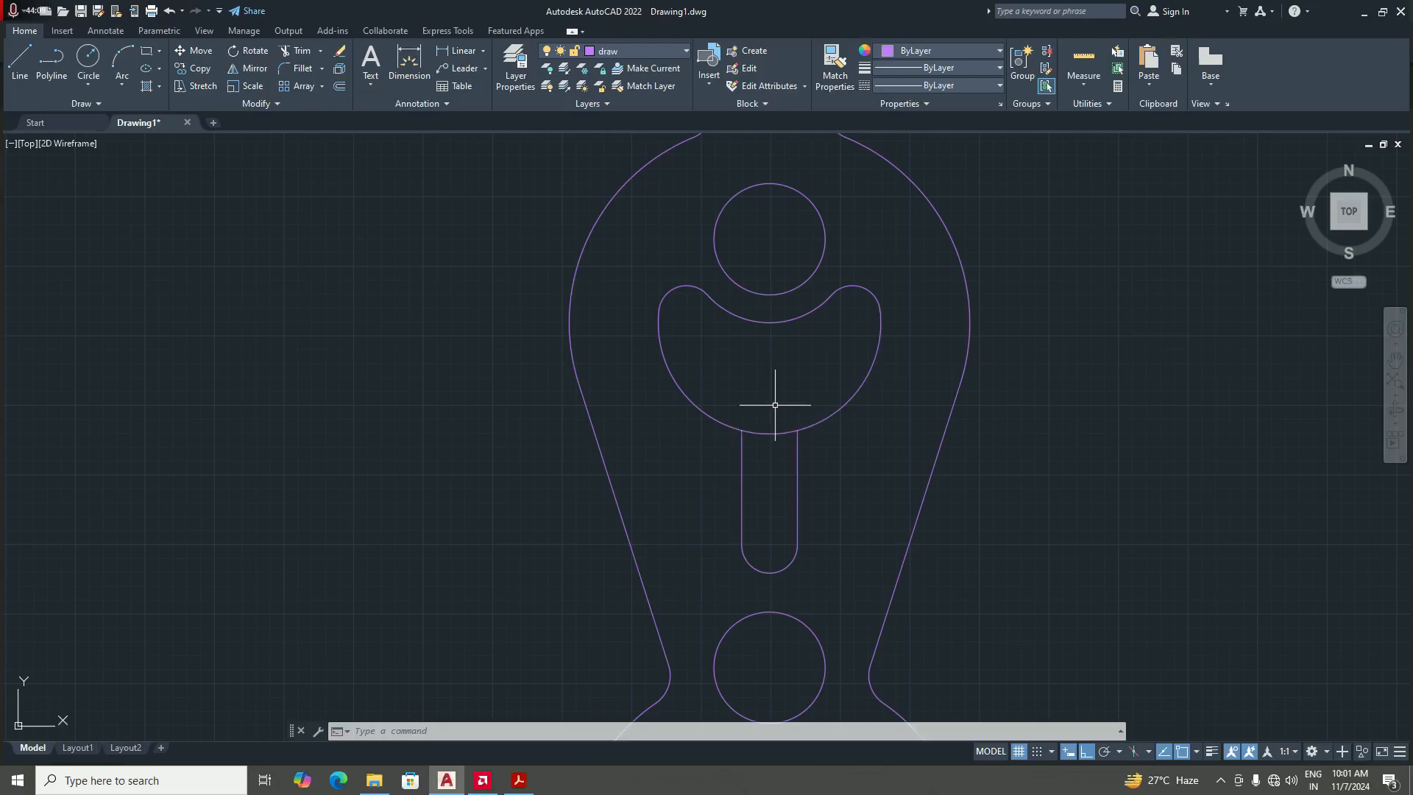
{"action": "left_click", "coordinate": [1197, 751]}
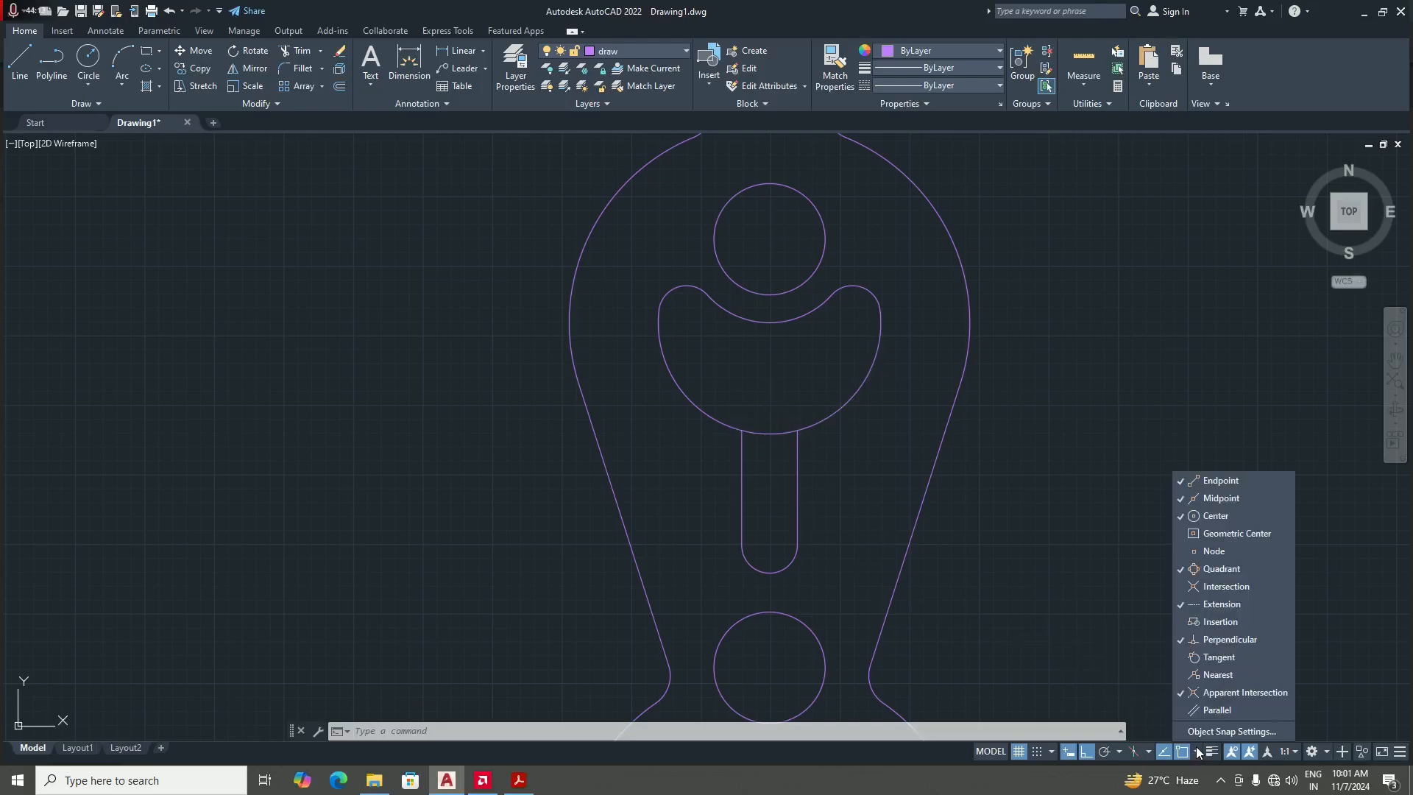
{"action": "left_click", "coordinate": [1198, 752]}
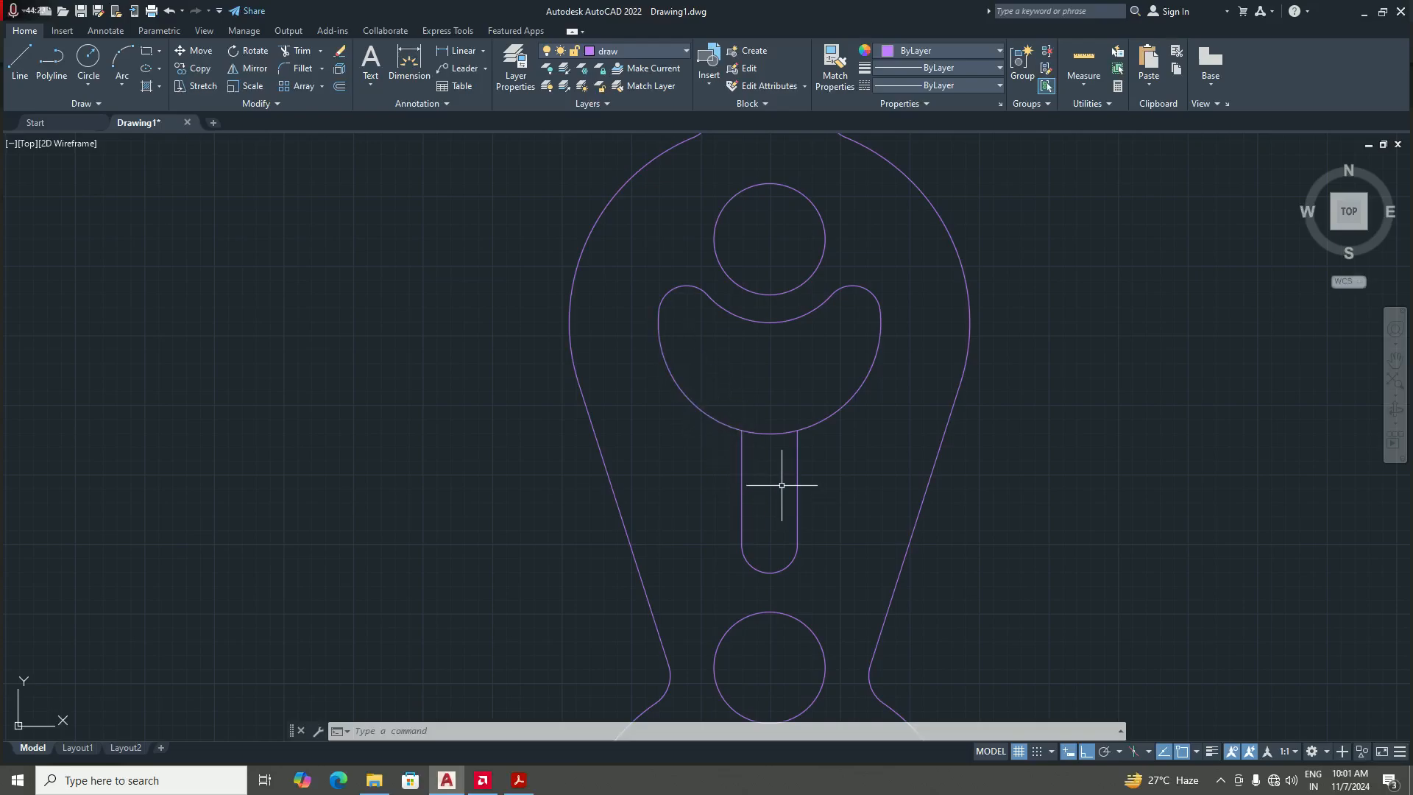
- Draw a horizontal line from 7 below the crescent arc's bottom quadrant to the slot's left side
{"action": "type", "text": "l"}
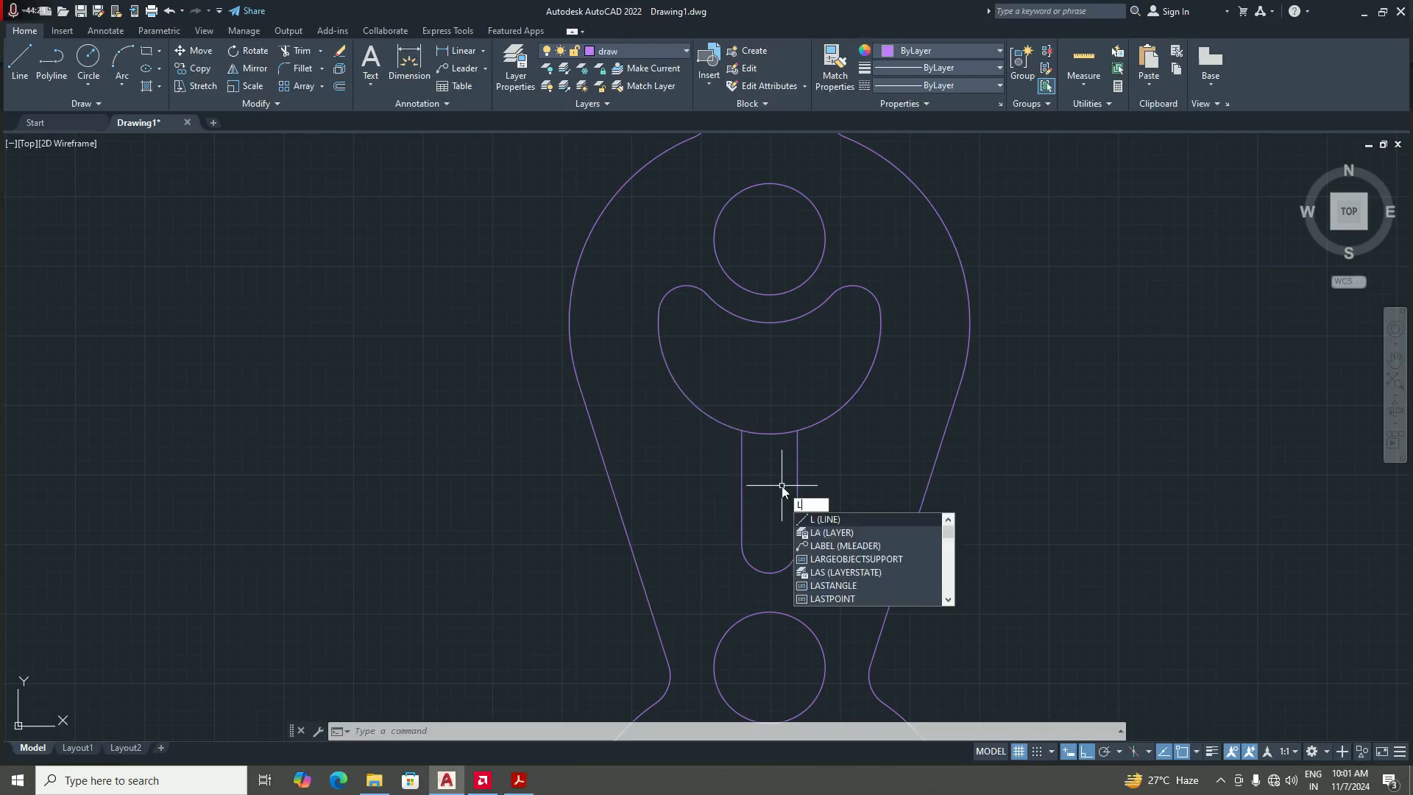
{"action": "key", "text": "Return"}
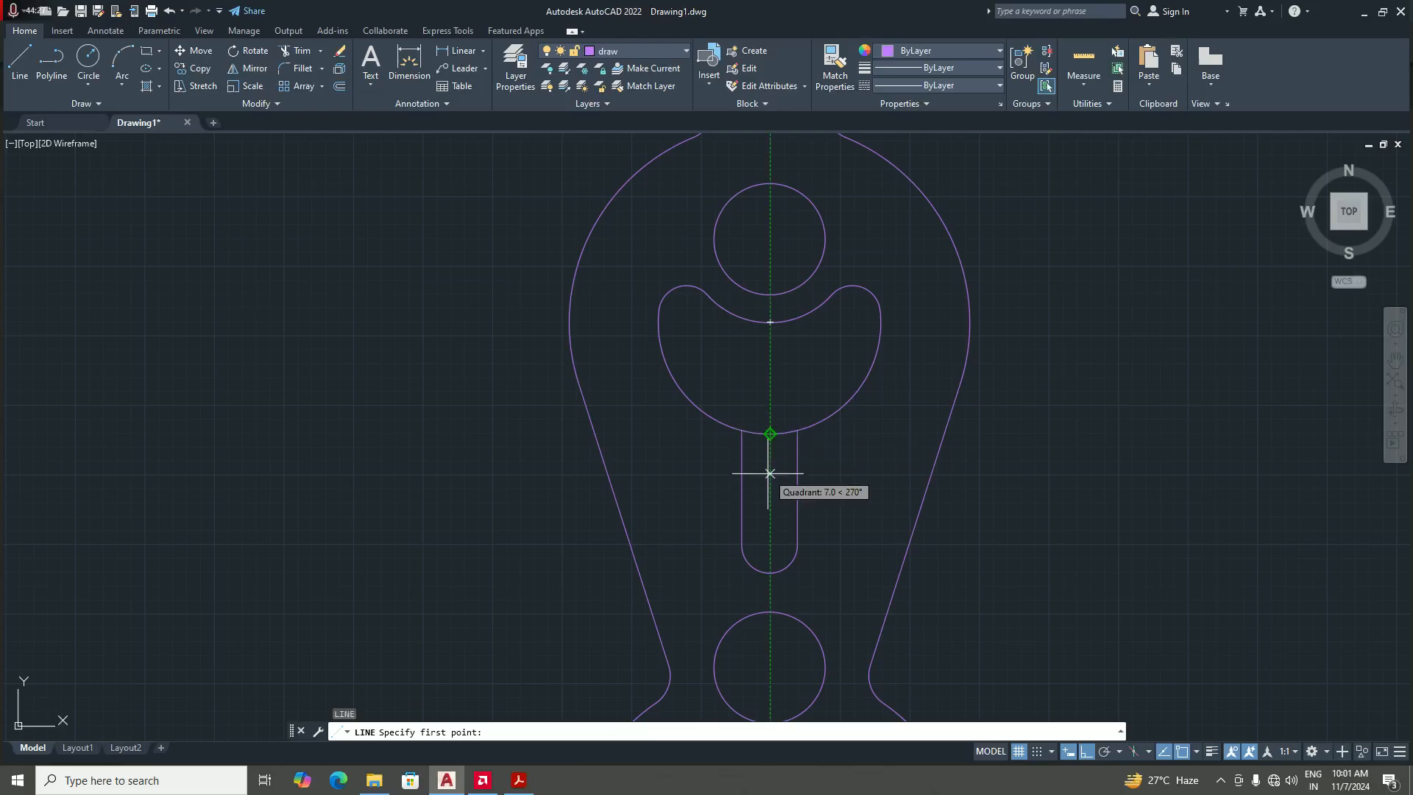
{"action": "scroll", "coordinate": [766, 471], "scroll_direction": "up", "scroll_amount": 2}
{"action": "scroll", "coordinate": [765, 465], "scroll_direction": "down", "scroll_amount": 2}
{"action": "scroll", "coordinate": [780, 462], "scroll_direction": "up", "scroll_amount": 2}
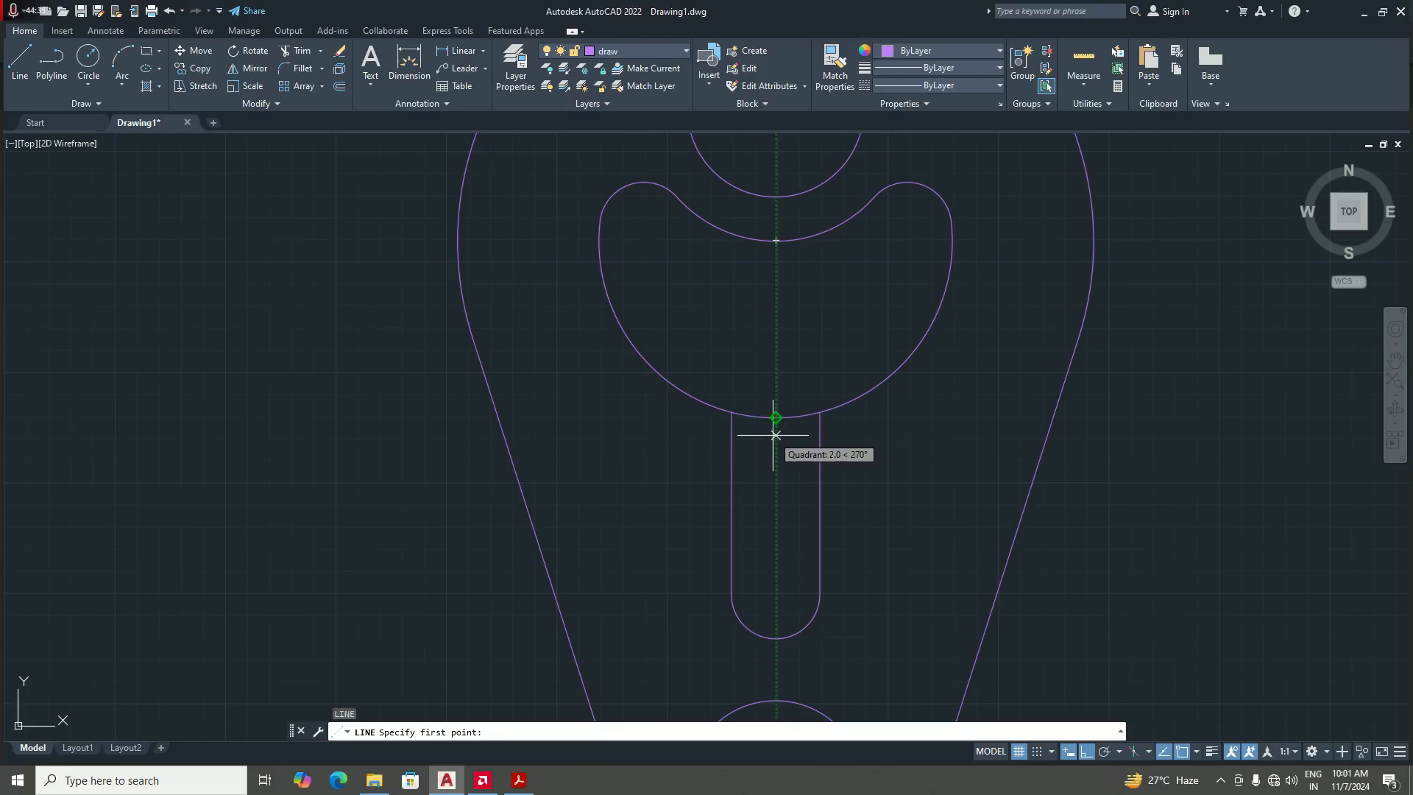
{"action": "type", "text": "7"}
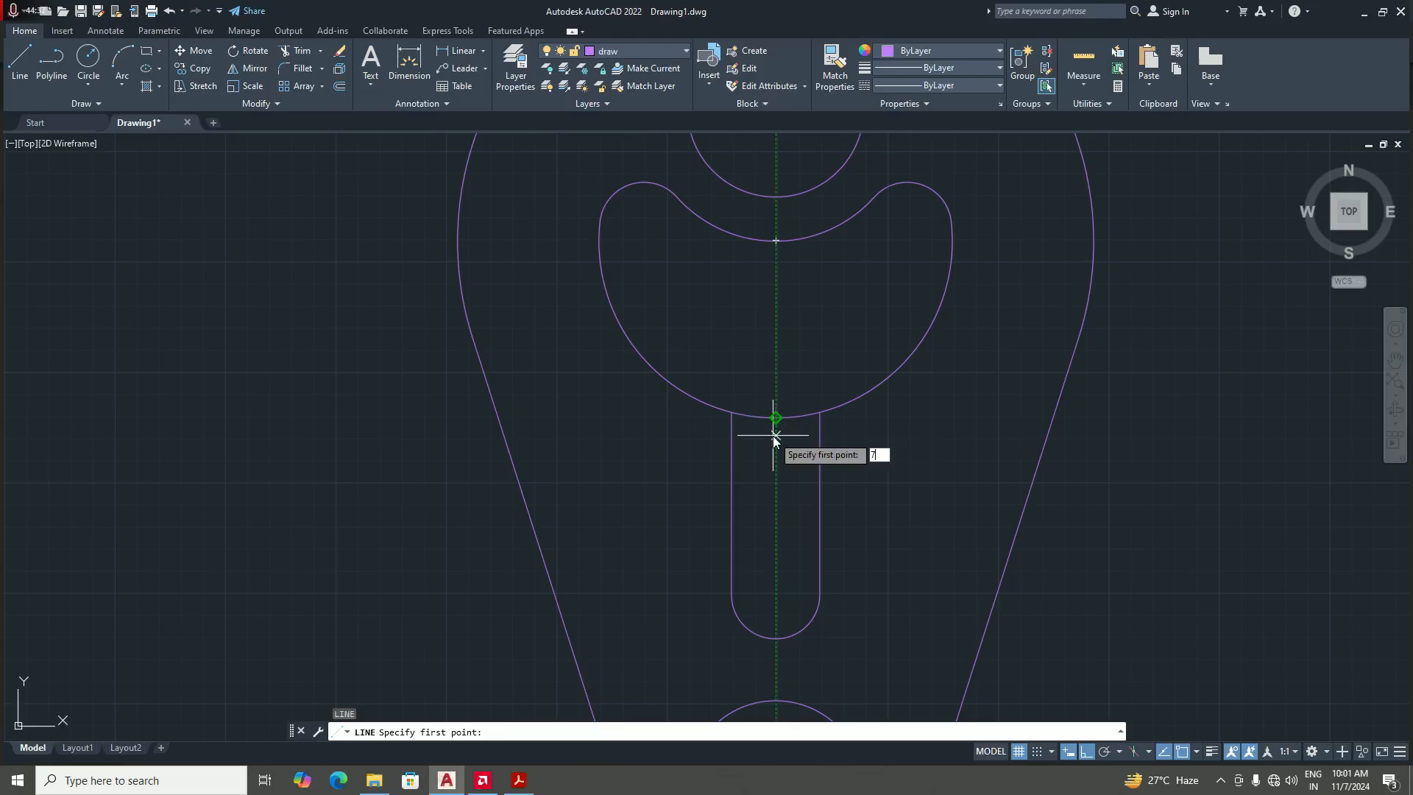
{"action": "key", "text": "Return"}
{"action": "scroll", "coordinate": [680, 482], "scroll_direction": "up", "scroll_amount": 3}
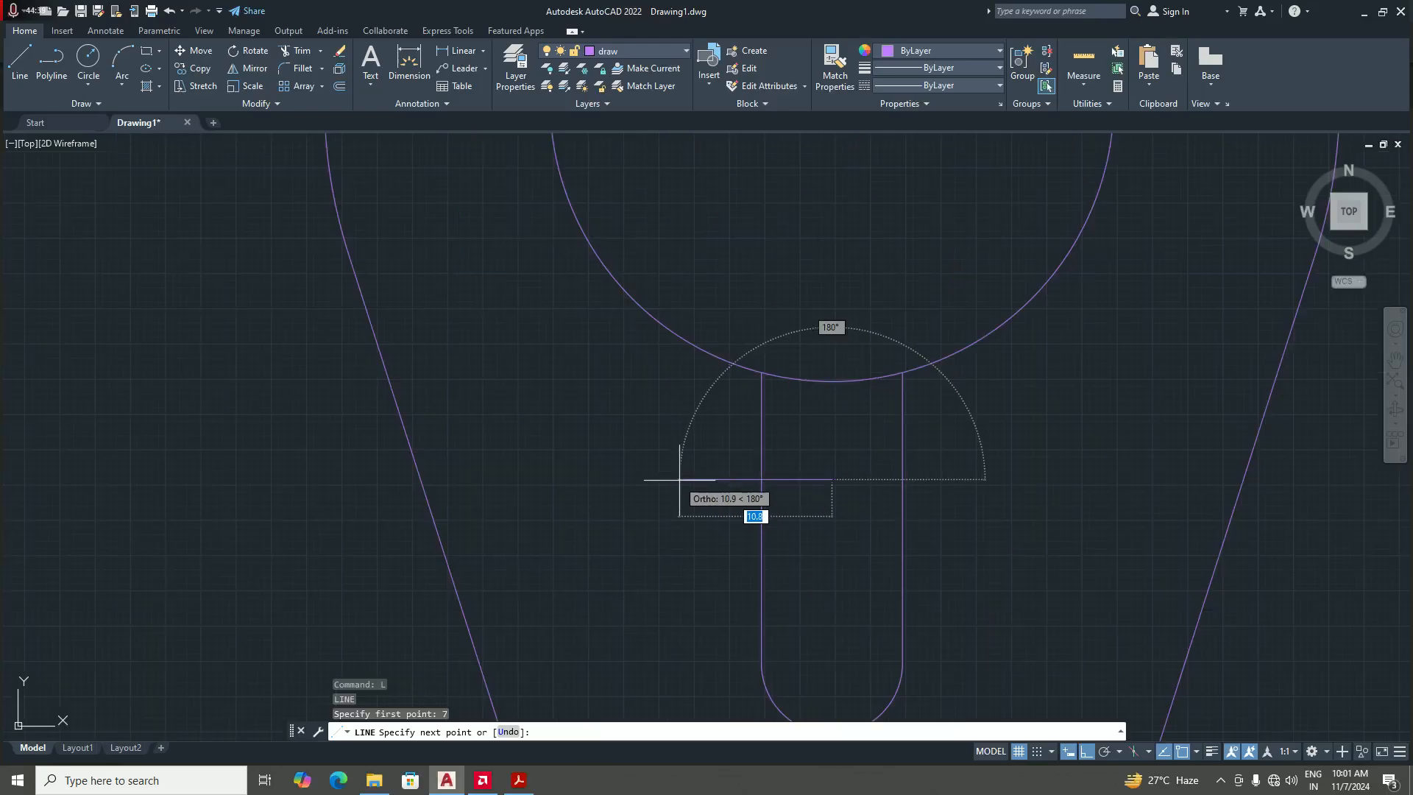
{"action": "left_click", "coordinate": [761, 479]}
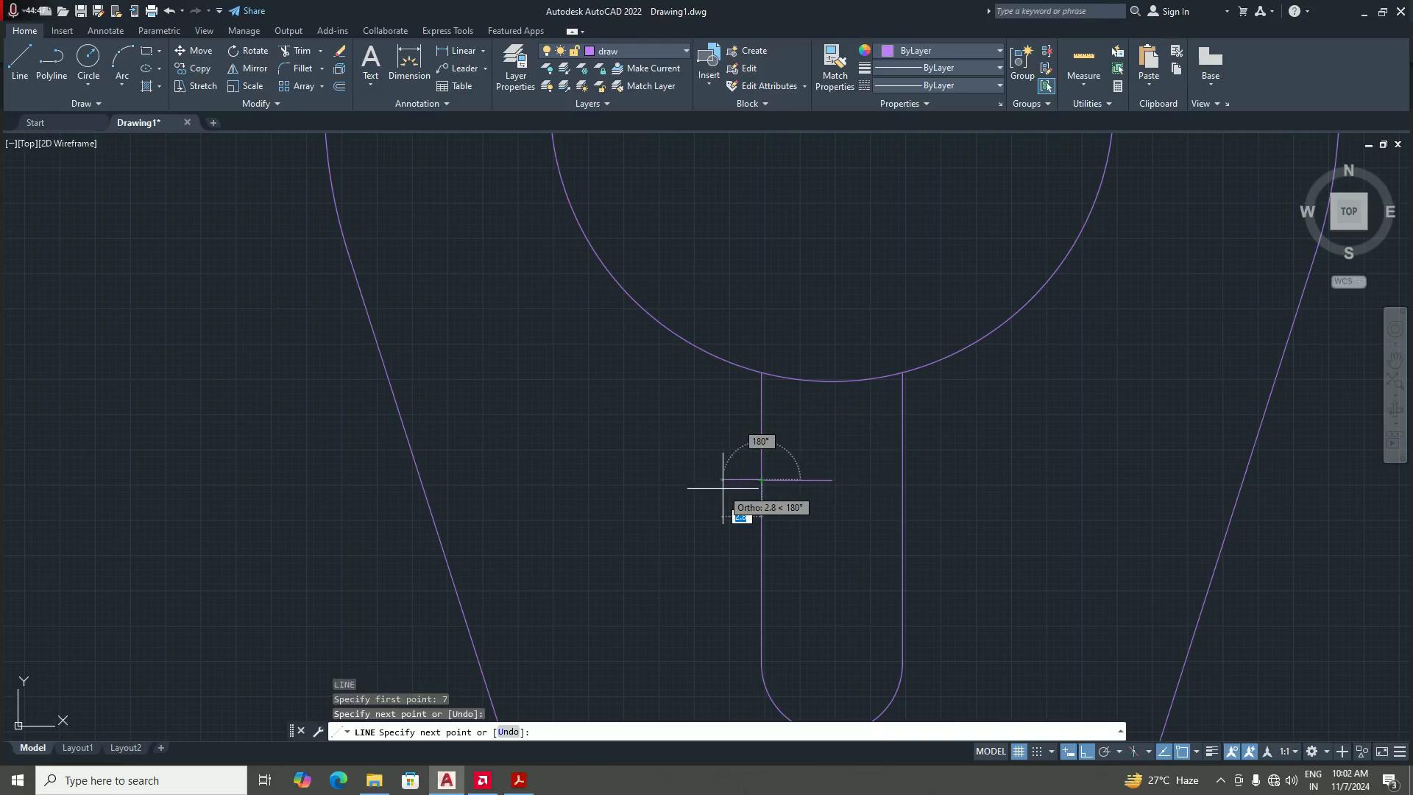
- Continue the horizontal line 12 units farther left from the slot's left side
{"action": "scroll", "coordinate": [697, 493], "scroll_direction": "down", "scroll_amount": 3}
{"action": "scroll", "coordinate": [696, 492], "scroll_direction": "up", "scroll_amount": 3}
{"action": "type", "text": "1"}
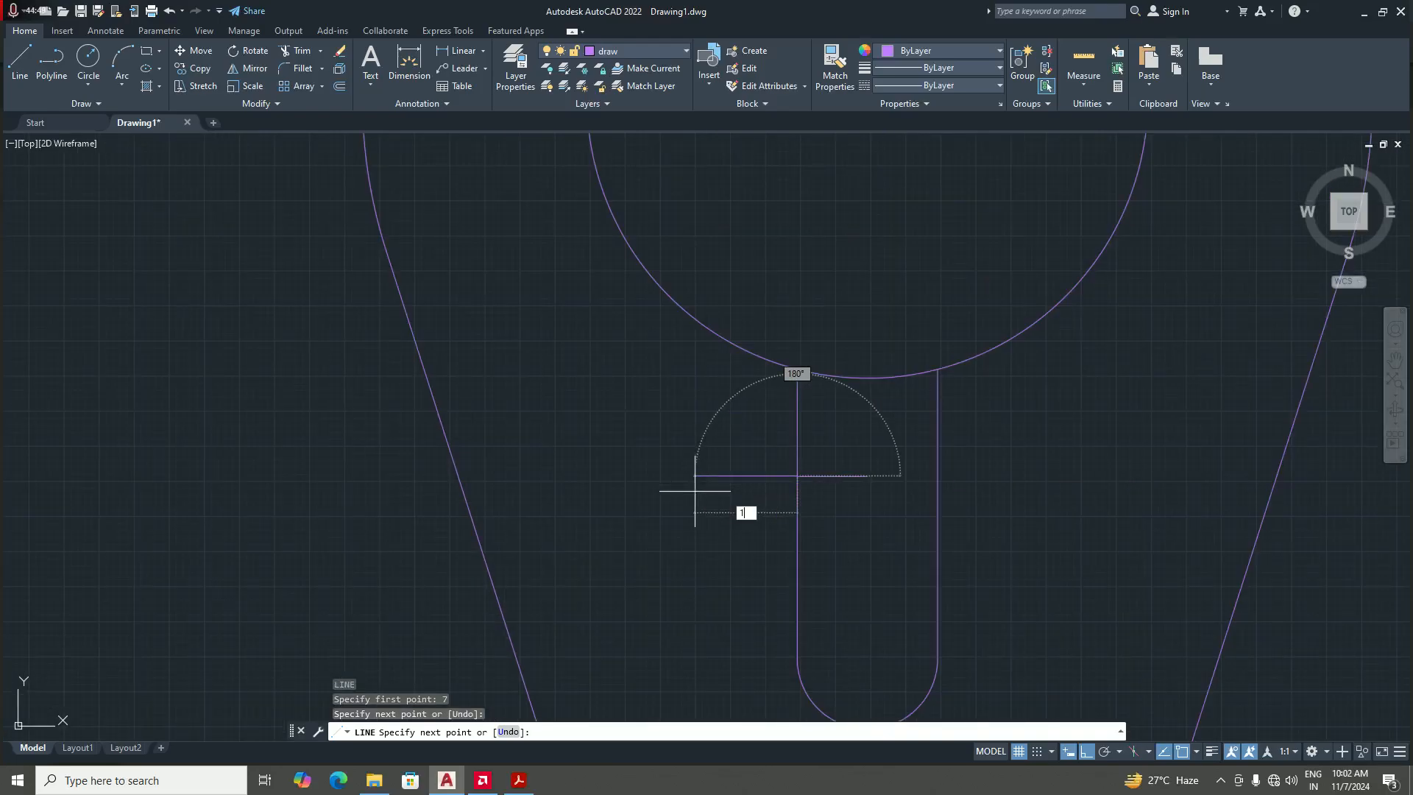
{"action": "type", "text": "2"}
{"action": "key", "text": "Return"}
{"action": "key", "text": "Return"}
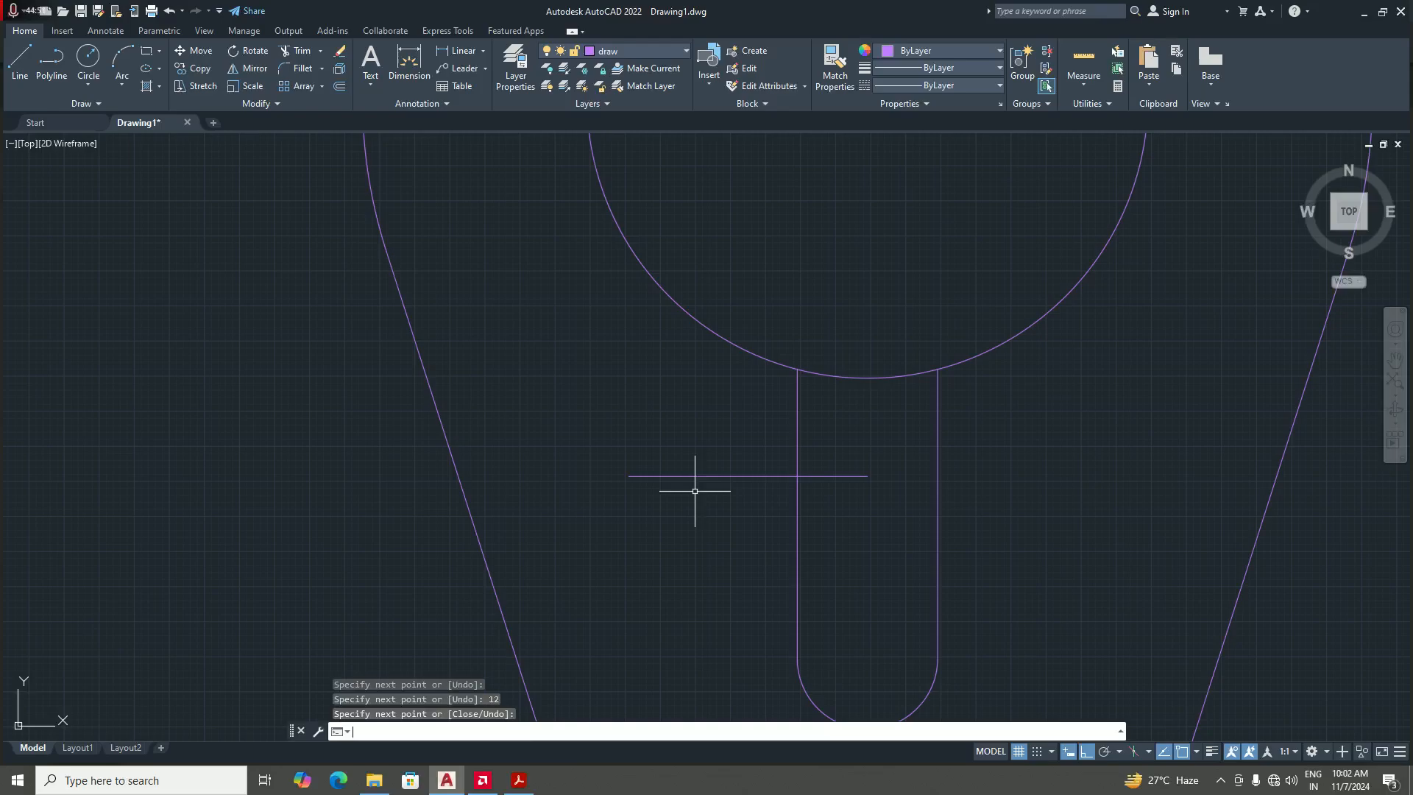
- Draw a circle of radius 5 centred on the far left end of the horizontal construction line
{"action": "type", "text": "c"}
{"action": "key", "text": "Return"}
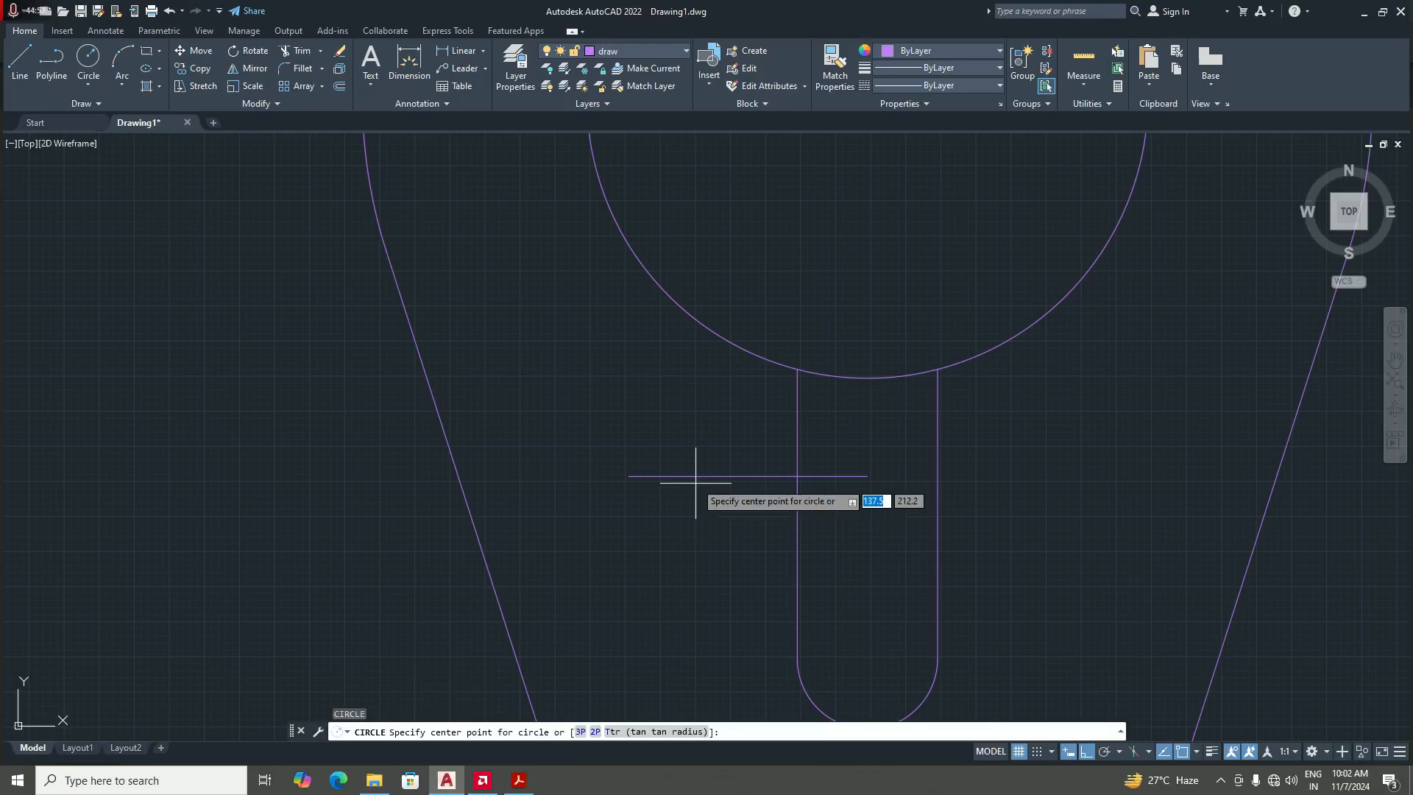
{"action": "left_click", "coordinate": [629, 475]}
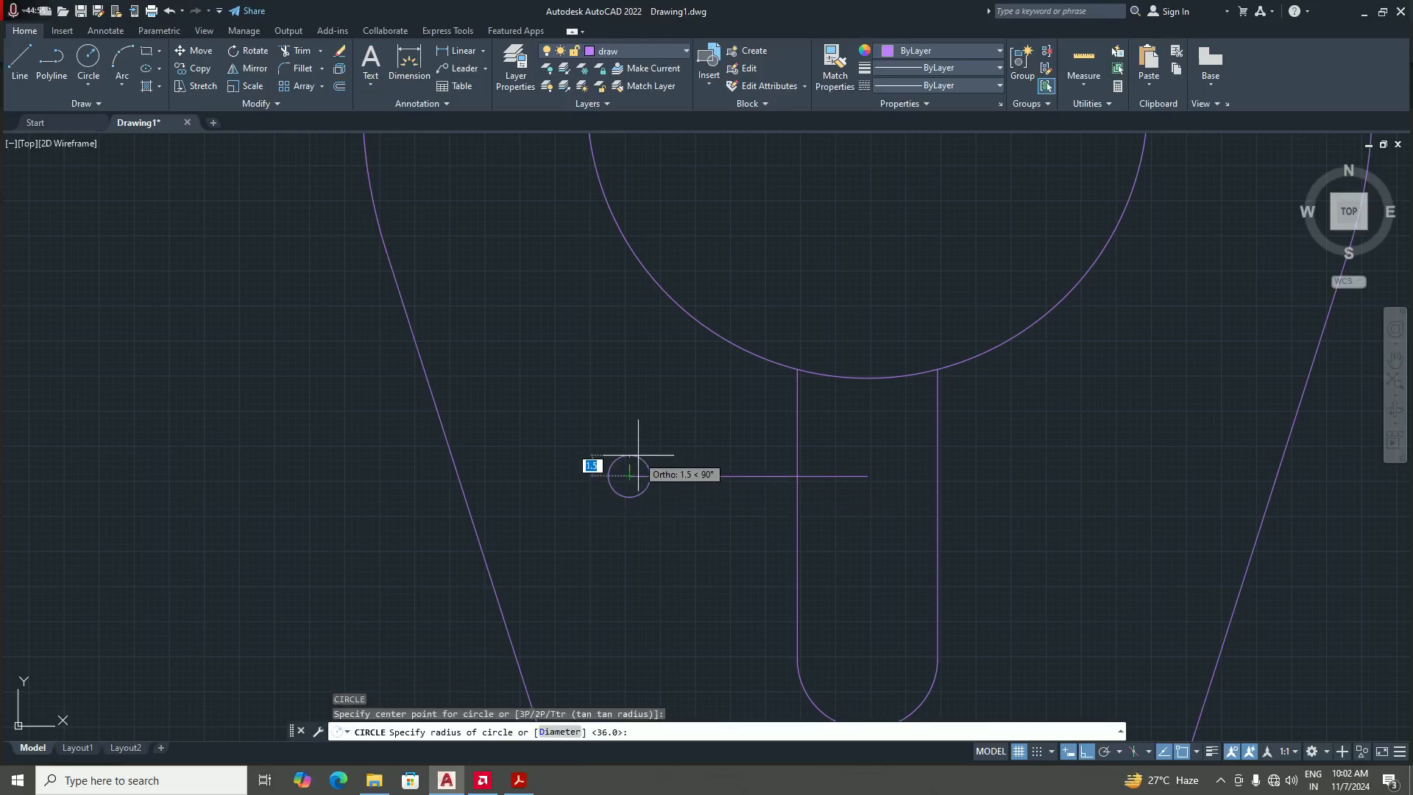
{"action": "type", "text": "5"}
{"action": "key", "text": "Return"}
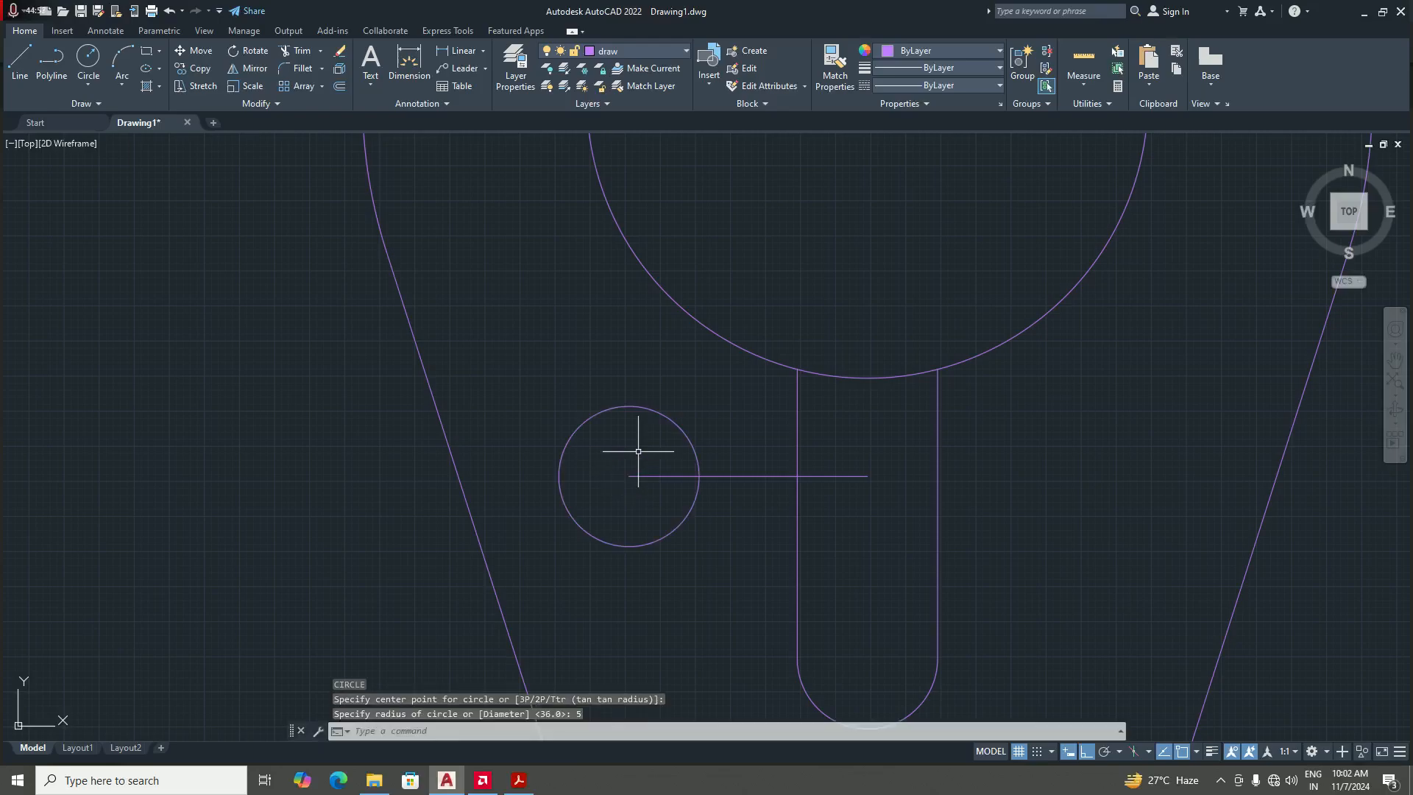
- Erase the two horizontal construction line segments between the small circle and the slot's centre
{"action": "scroll", "coordinate": [638, 451], "scroll_direction": "down", "scroll_amount": 4}
{"action": "scroll", "coordinate": [697, 491], "scroll_direction": "up", "scroll_amount": 1}
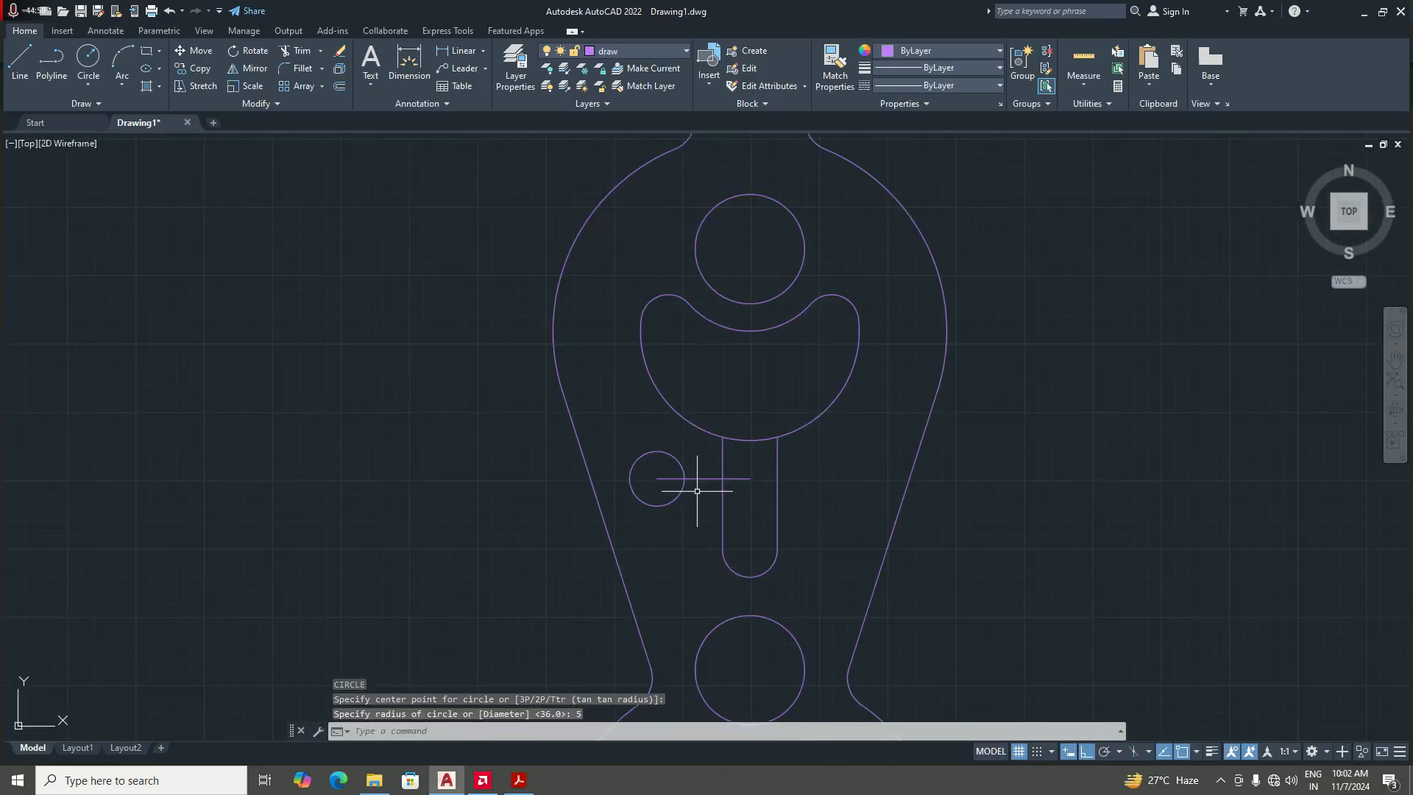
{"action": "left_click", "coordinate": [710, 478]}
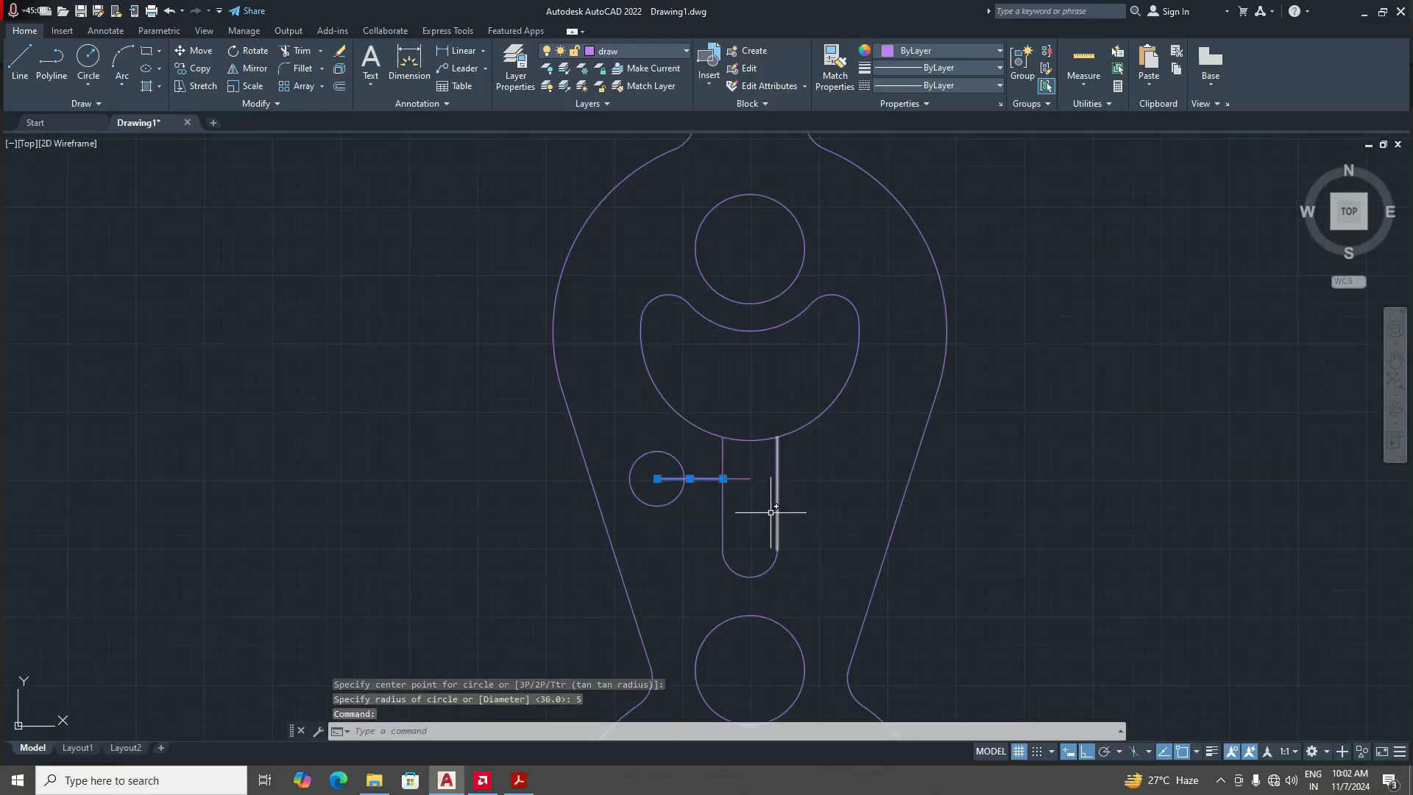
{"action": "left_click", "coordinate": [739, 478]}
{"action": "key", "text": "Delete"}
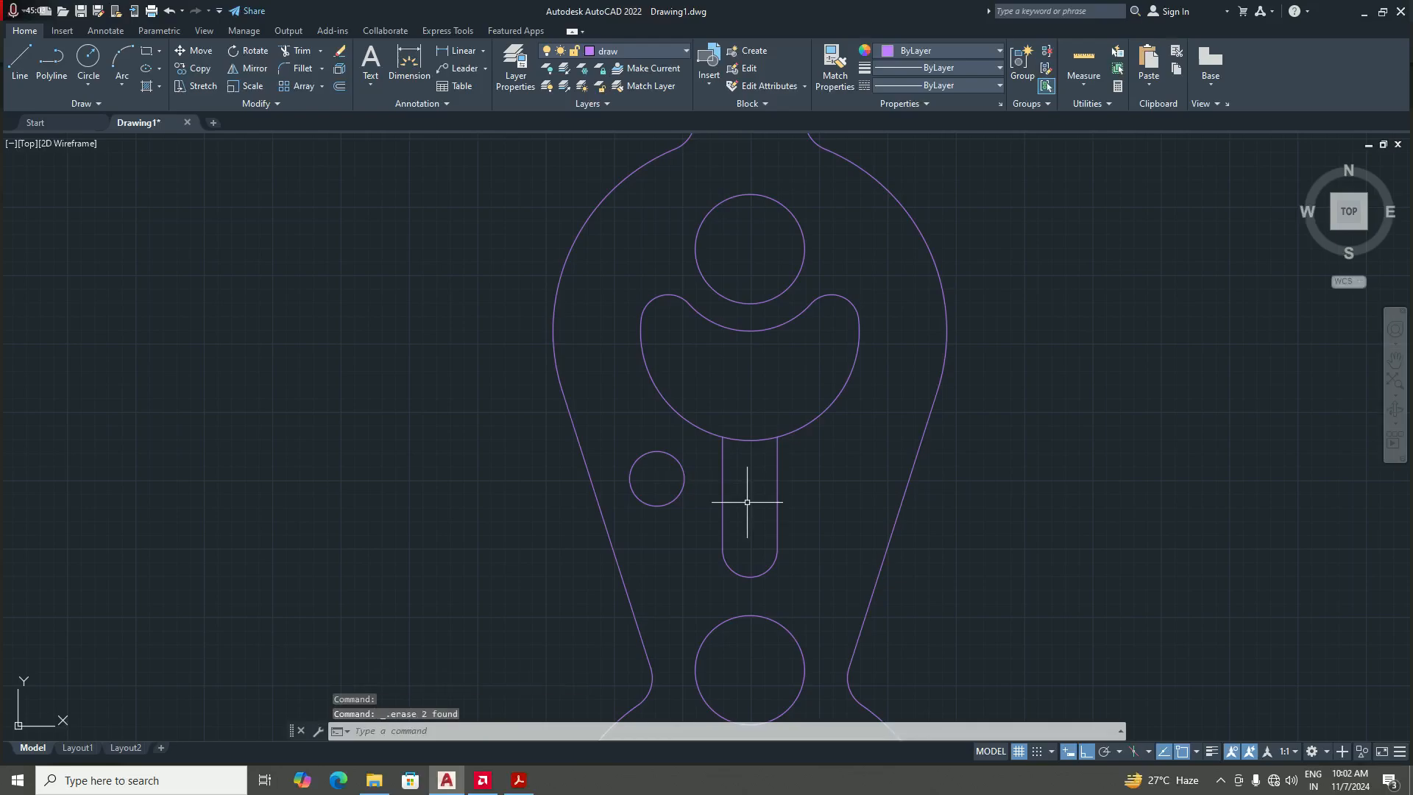
- Trim away the crescent arc's portion that spans the slot opening
{"action": "type", "text": "tr"}
{"action": "key", "text": "Return"}
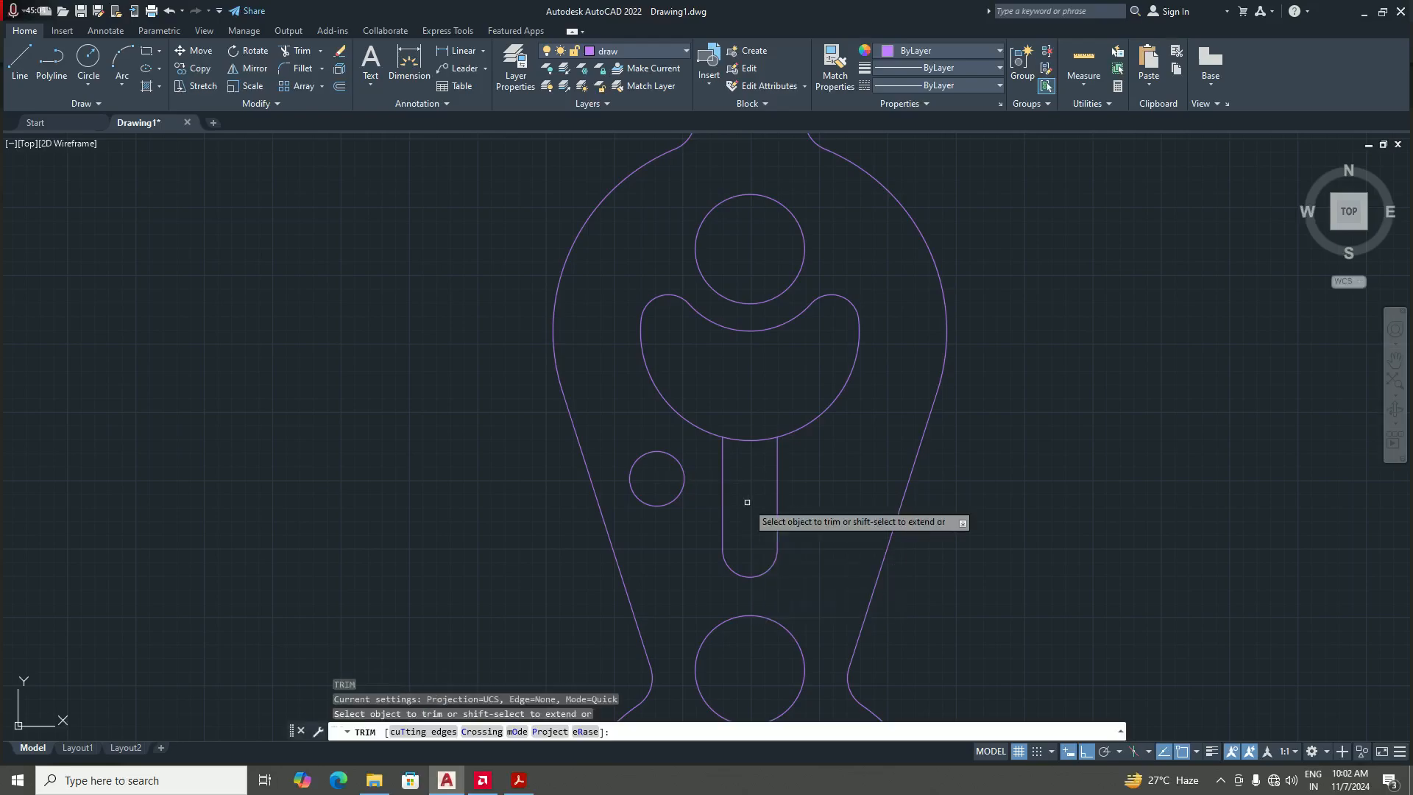
{"action": "left_click", "coordinate": [752, 435]}
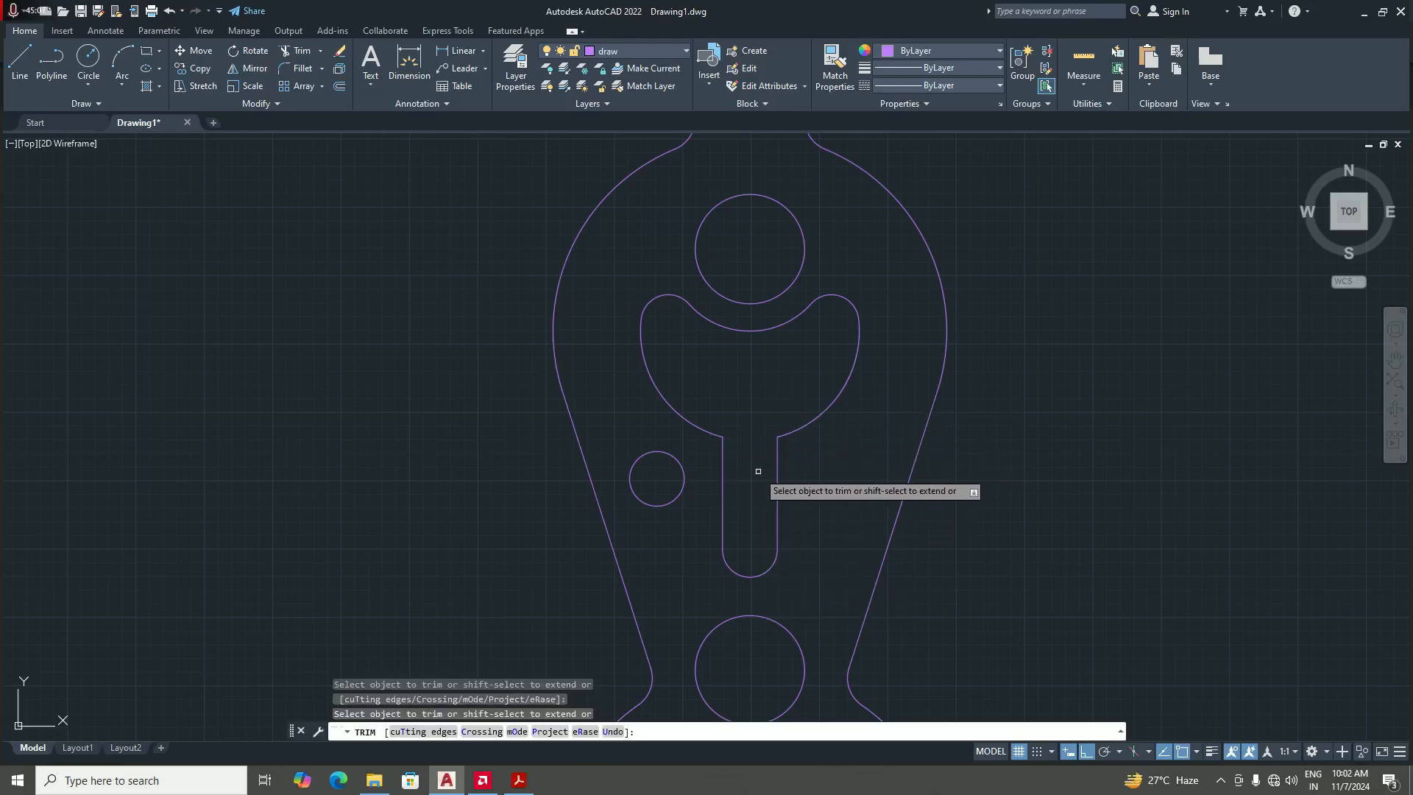
{"action": "key", "text": "Return"}
{"action": "scroll", "coordinate": [749, 508], "scroll_direction": "down", "scroll_amount": 4}
{"action": "scroll", "coordinate": [749, 507], "scroll_direction": "up", "scroll_amount": 4}
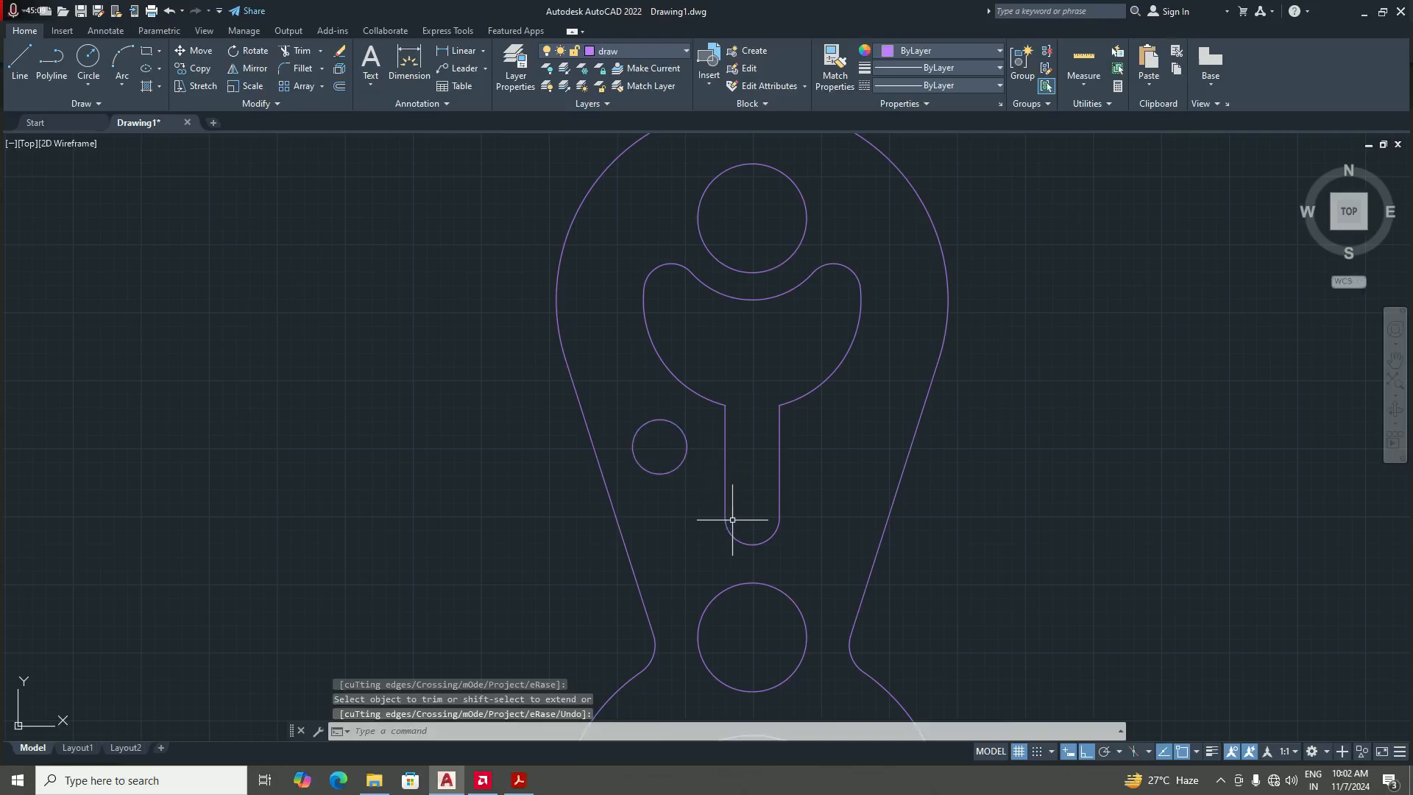
- Mirror the small side circle about the part's vertical centreline, keeping the source circle
{"action": "type", "text": "mi"}
{"action": "key", "text": "Return"}
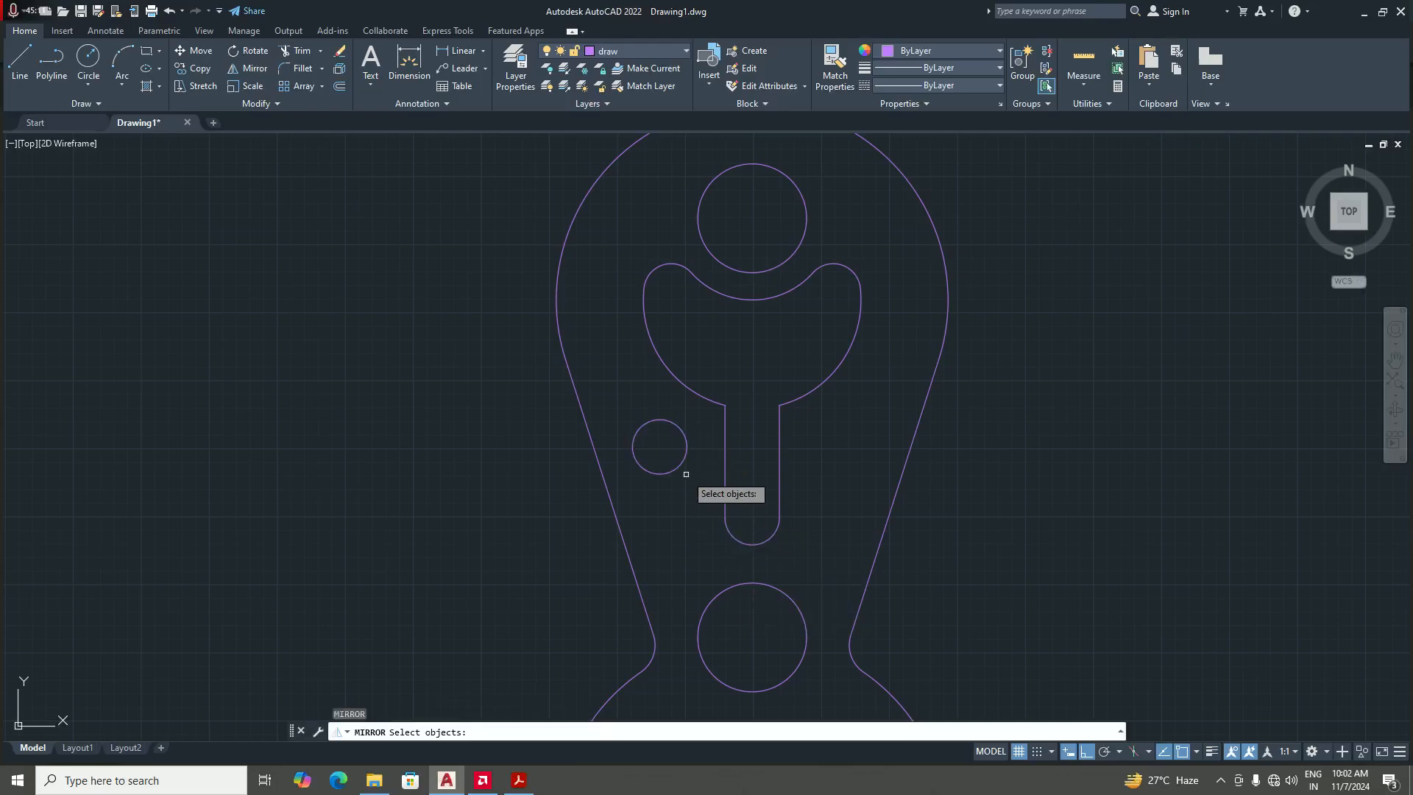
{"action": "left_click", "coordinate": [678, 466]}
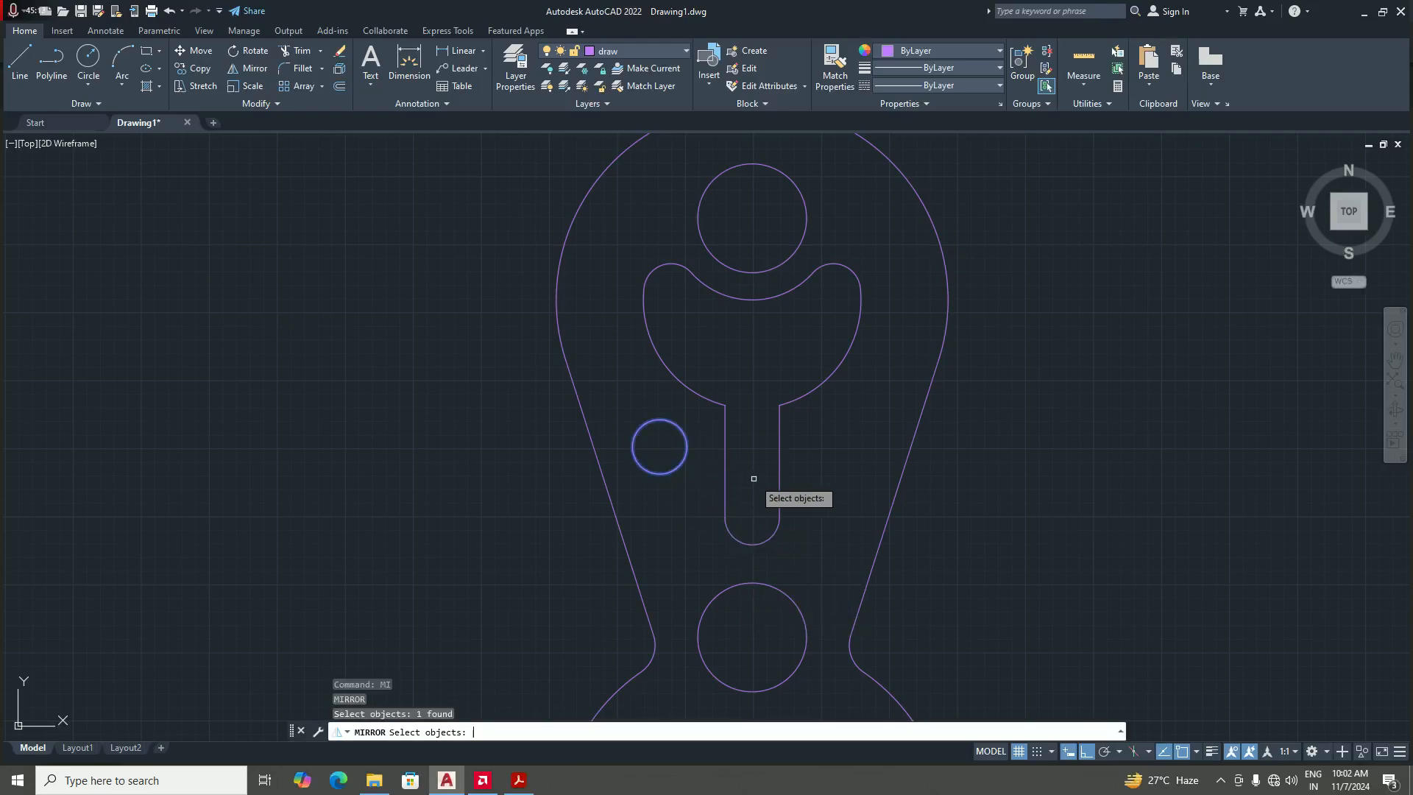
{"action": "key", "text": "Return"}
{"action": "scroll", "coordinate": [753, 478], "scroll_direction": "down", "scroll_amount": 2}
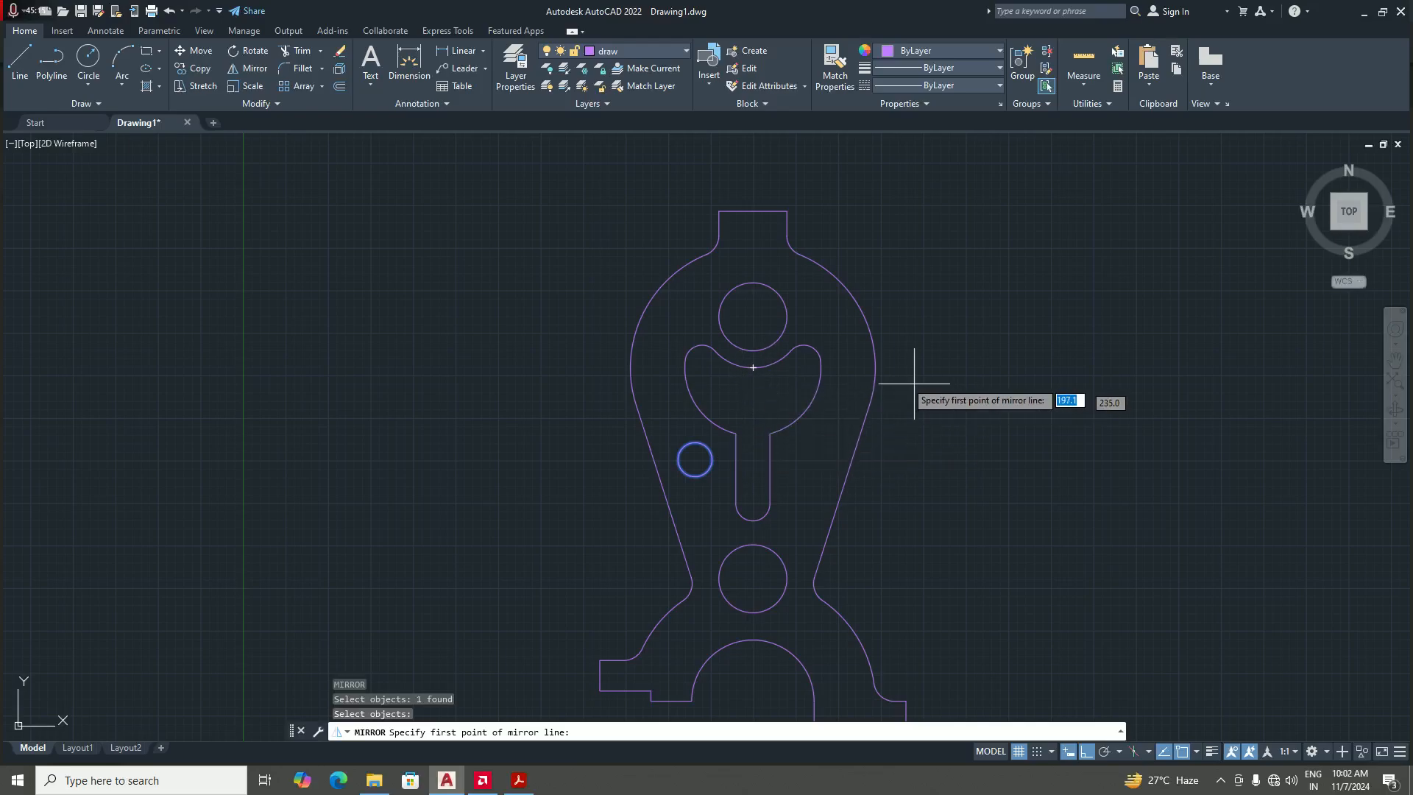
{"action": "scroll", "coordinate": [739, 462], "scroll_direction": "up", "scroll_amount": 2}
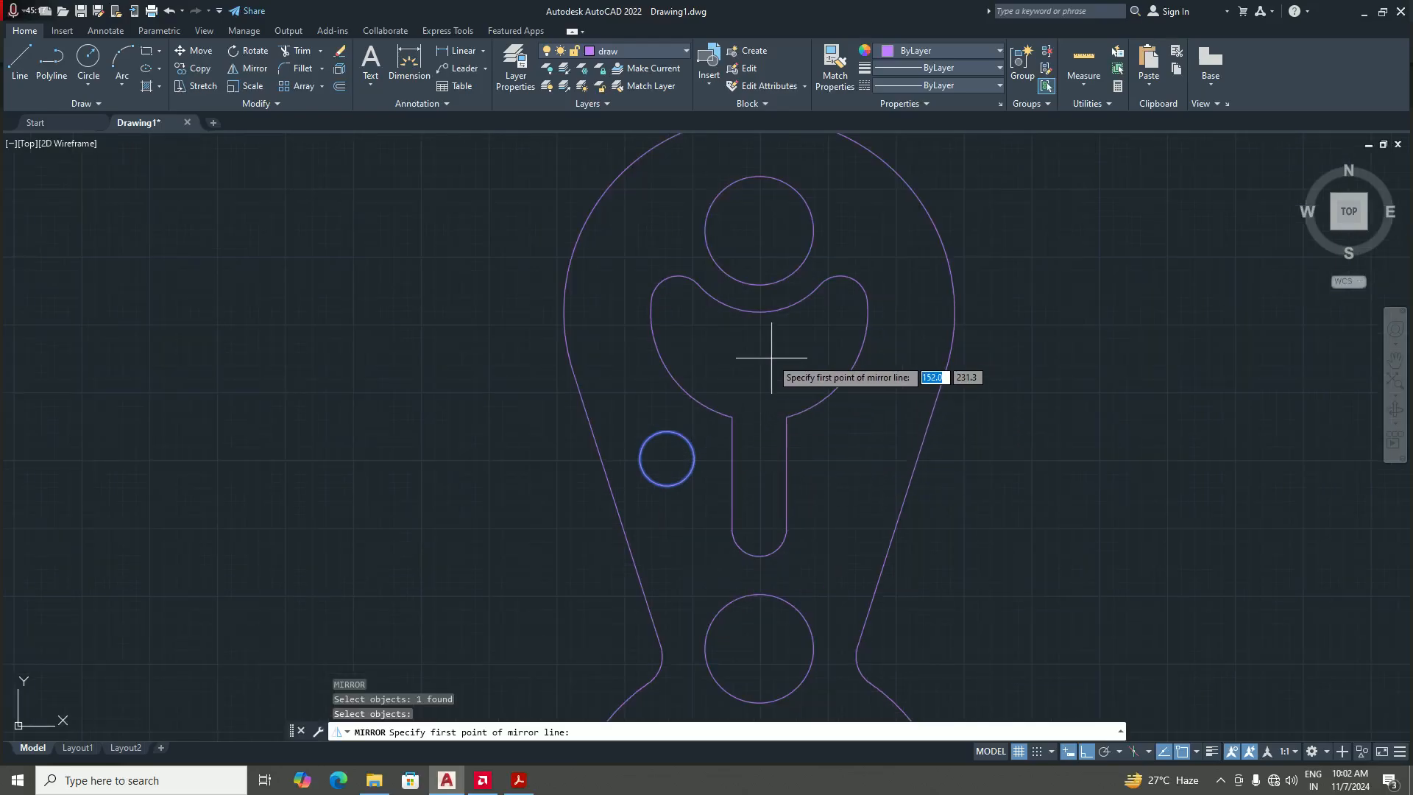
{"action": "left_click", "coordinate": [759, 311]}
{"action": "left_click", "coordinate": [759, 556]}
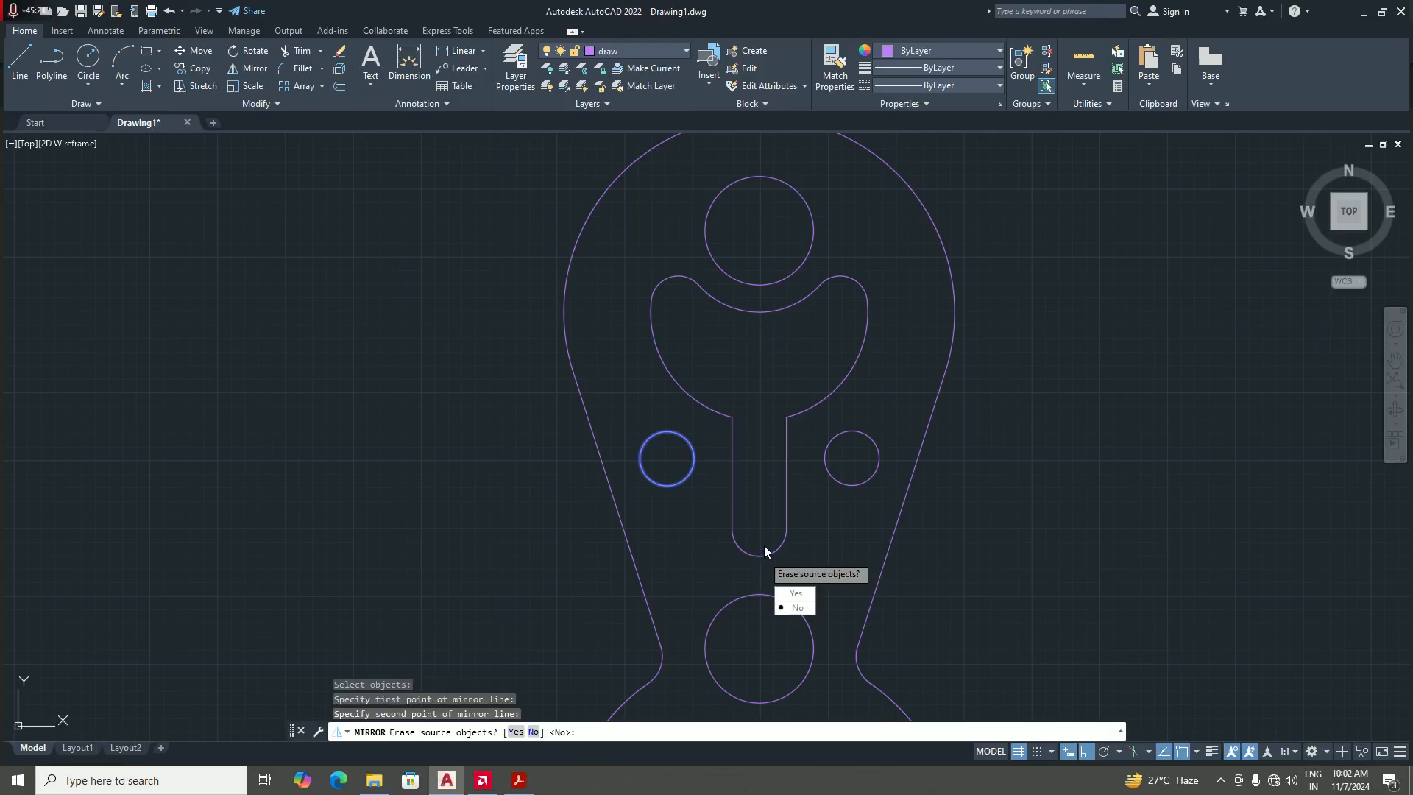
{"action": "left_click", "coordinate": [797, 608]}
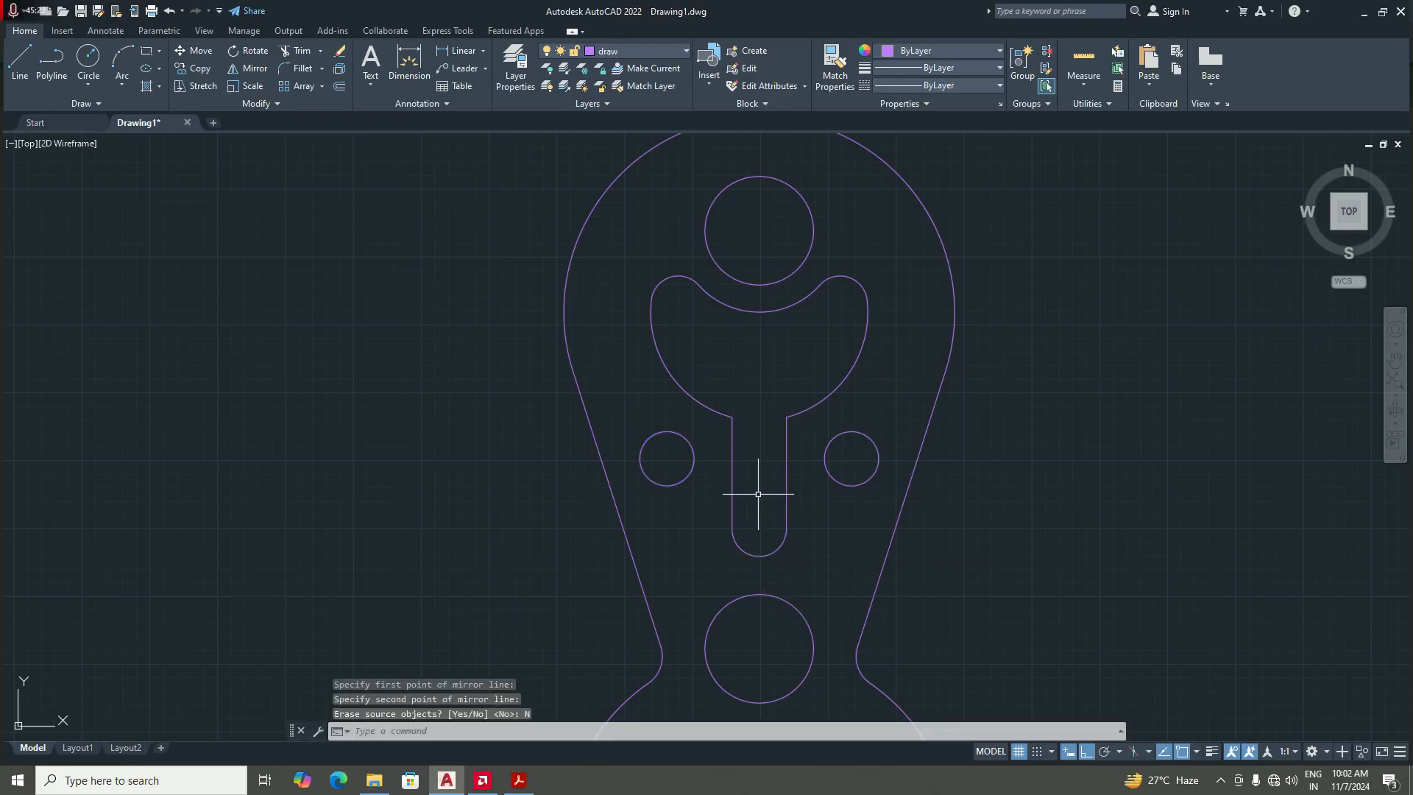
- Set the lineweight of the draw layer to 0.05 mm
{"action": "scroll", "coordinate": [747, 495], "scroll_direction": "down", "scroll_amount": 7}
{"action": "scroll", "coordinate": [840, 473], "scroll_direction": "up", "scroll_amount": 2}
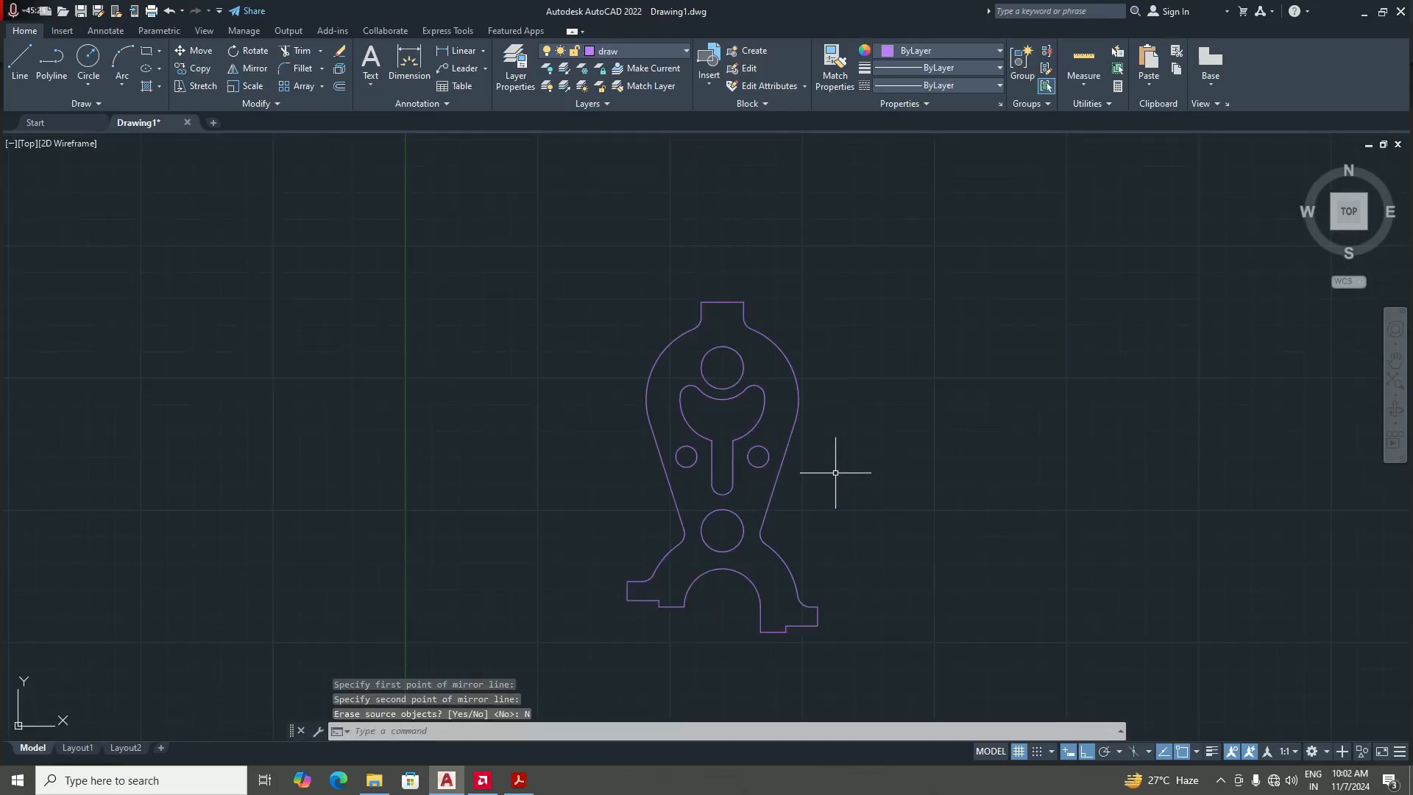
{"action": "left_click", "coordinate": [651, 51]}
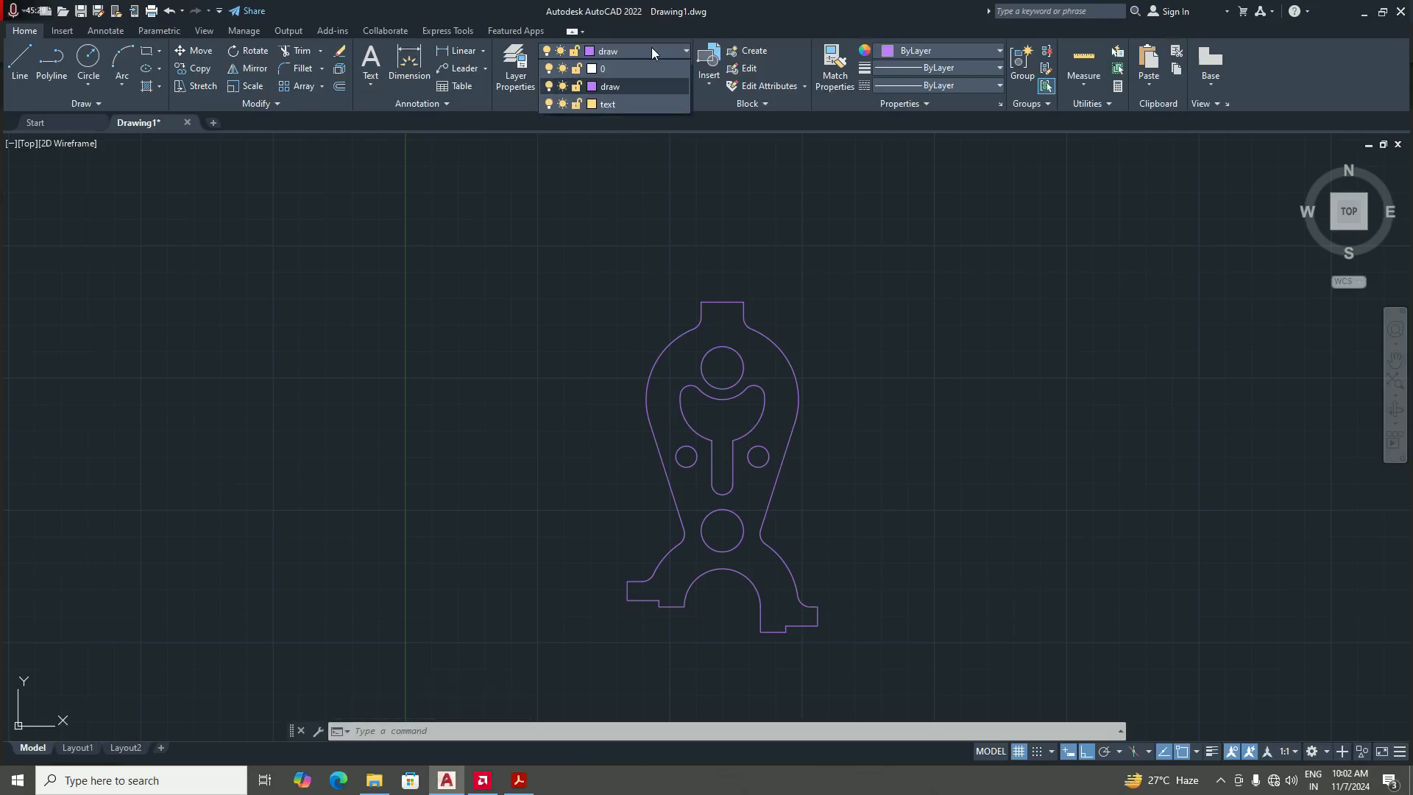
{"action": "left_click", "coordinate": [651, 49]}
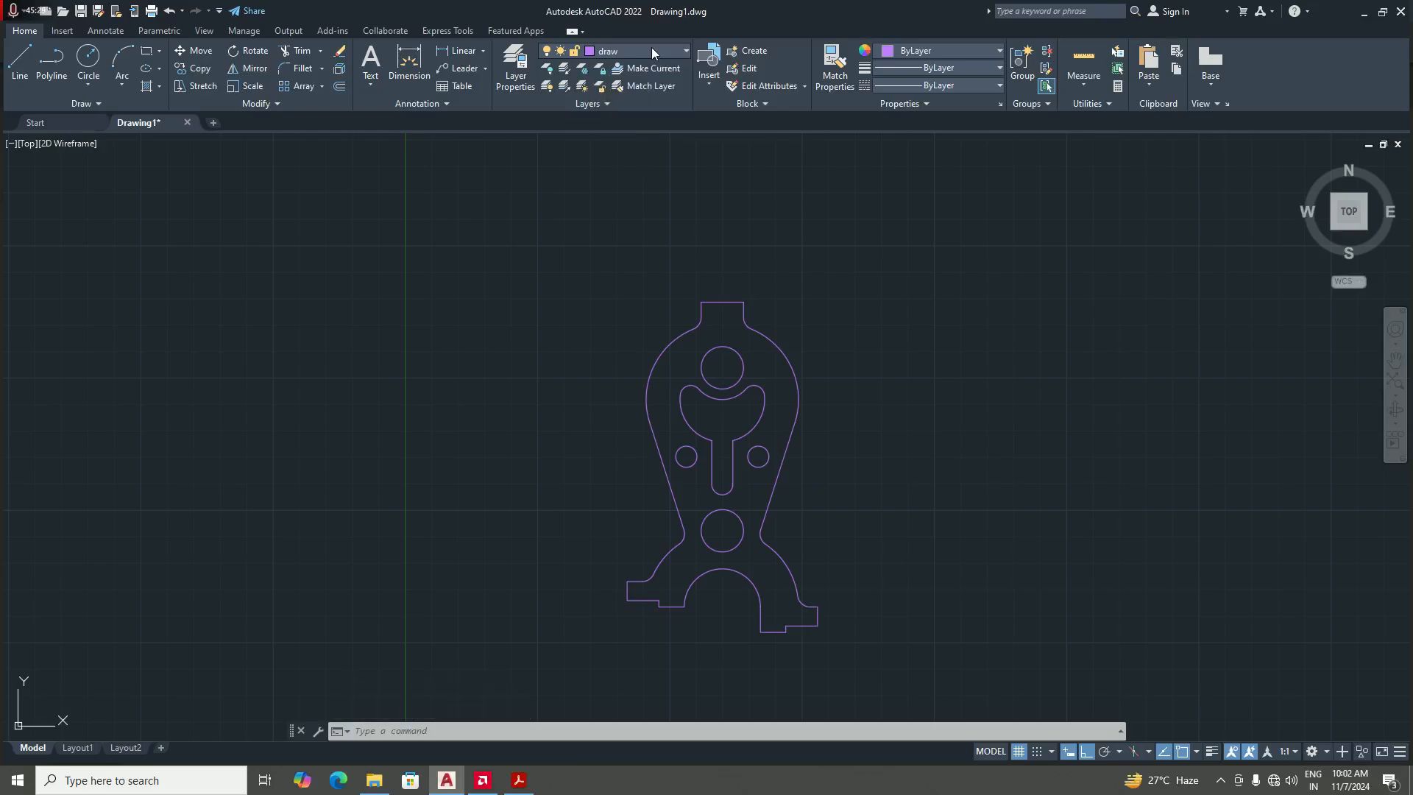
{"action": "left_click", "coordinate": [516, 70]}
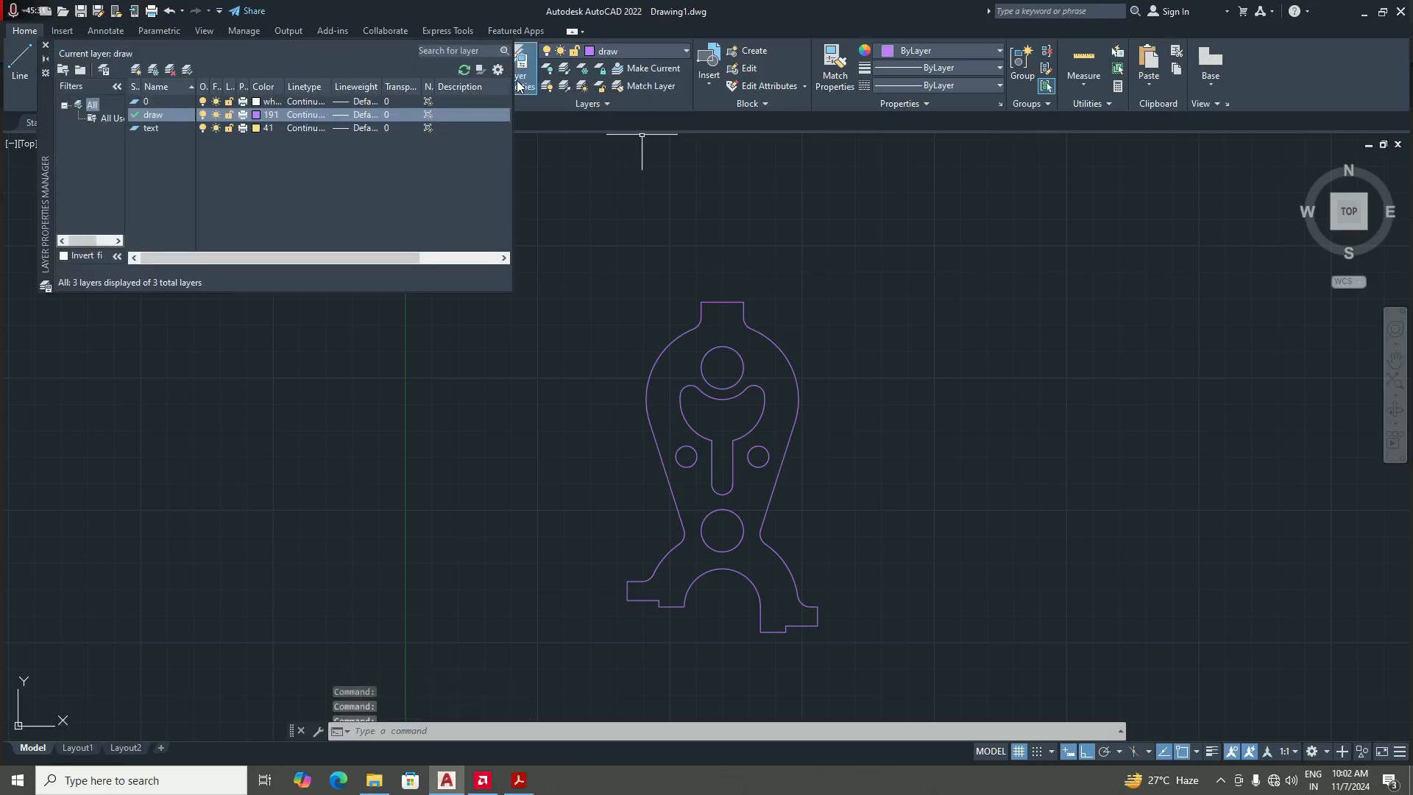
{"action": "left_click", "coordinate": [358, 116]}
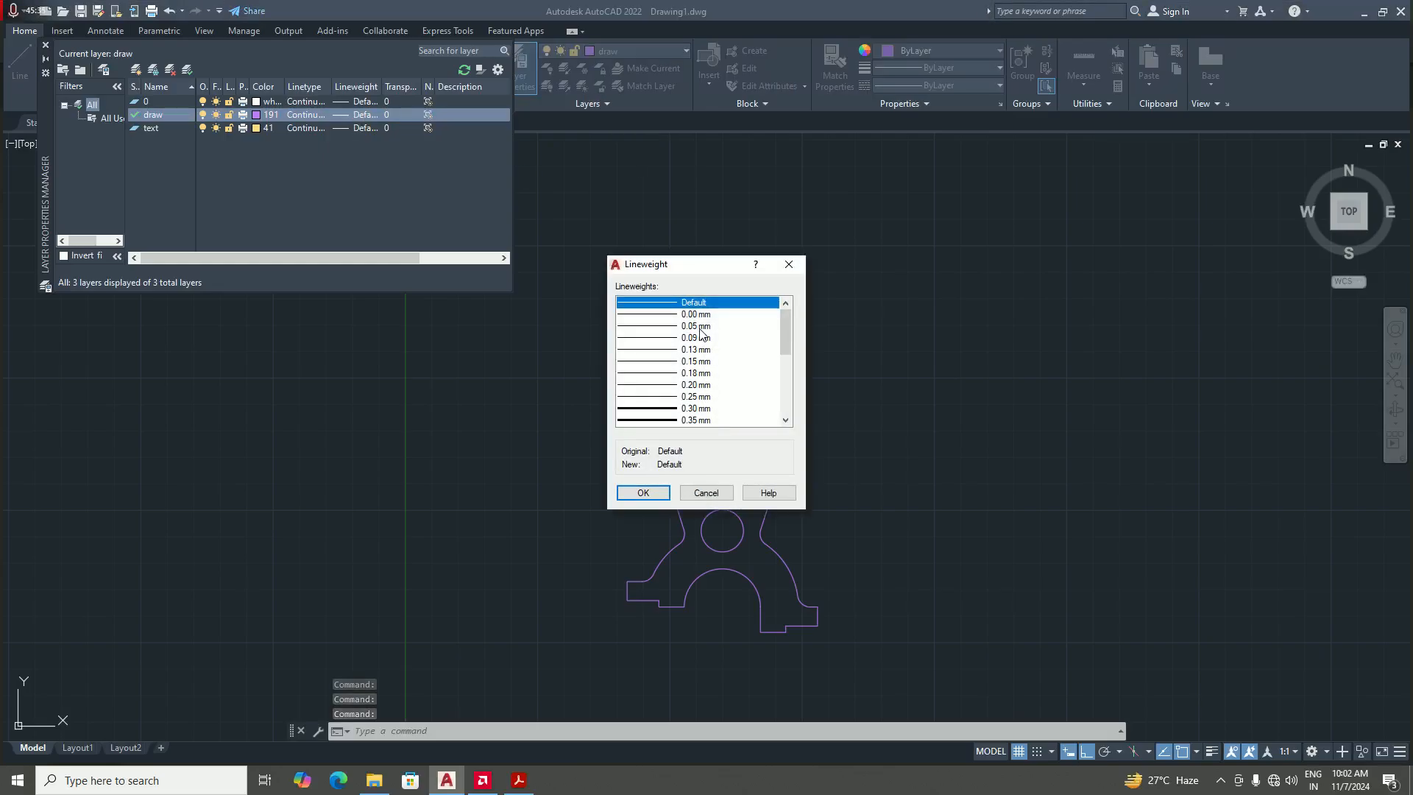
{"action": "left_click", "coordinate": [700, 328]}
{"action": "left_click", "coordinate": [642, 492]}
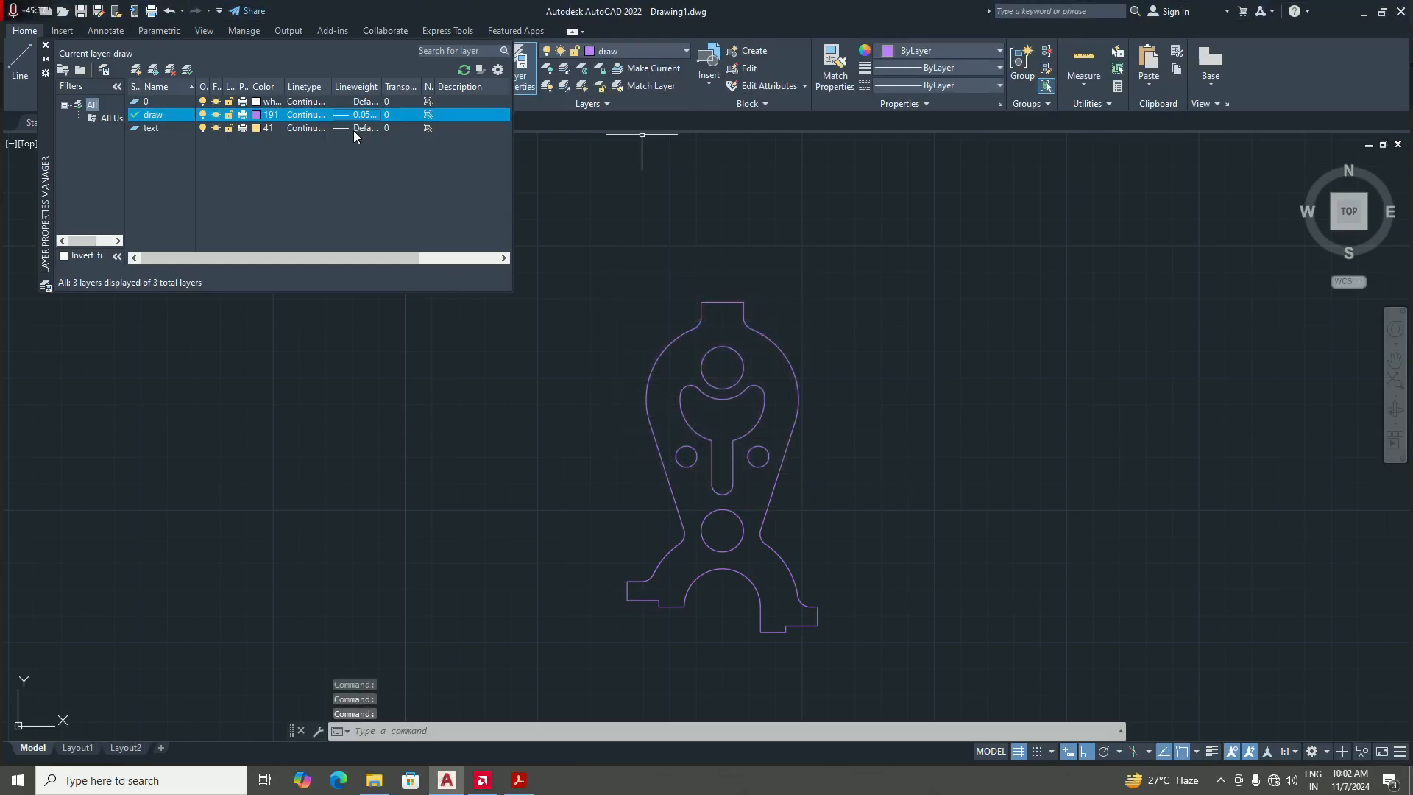
- Set the lineweight of the text layer to 0.05 mm and make that layer current
{"action": "left_click", "coordinate": [353, 129]}
{"action": "left_click", "coordinate": [688, 327]}
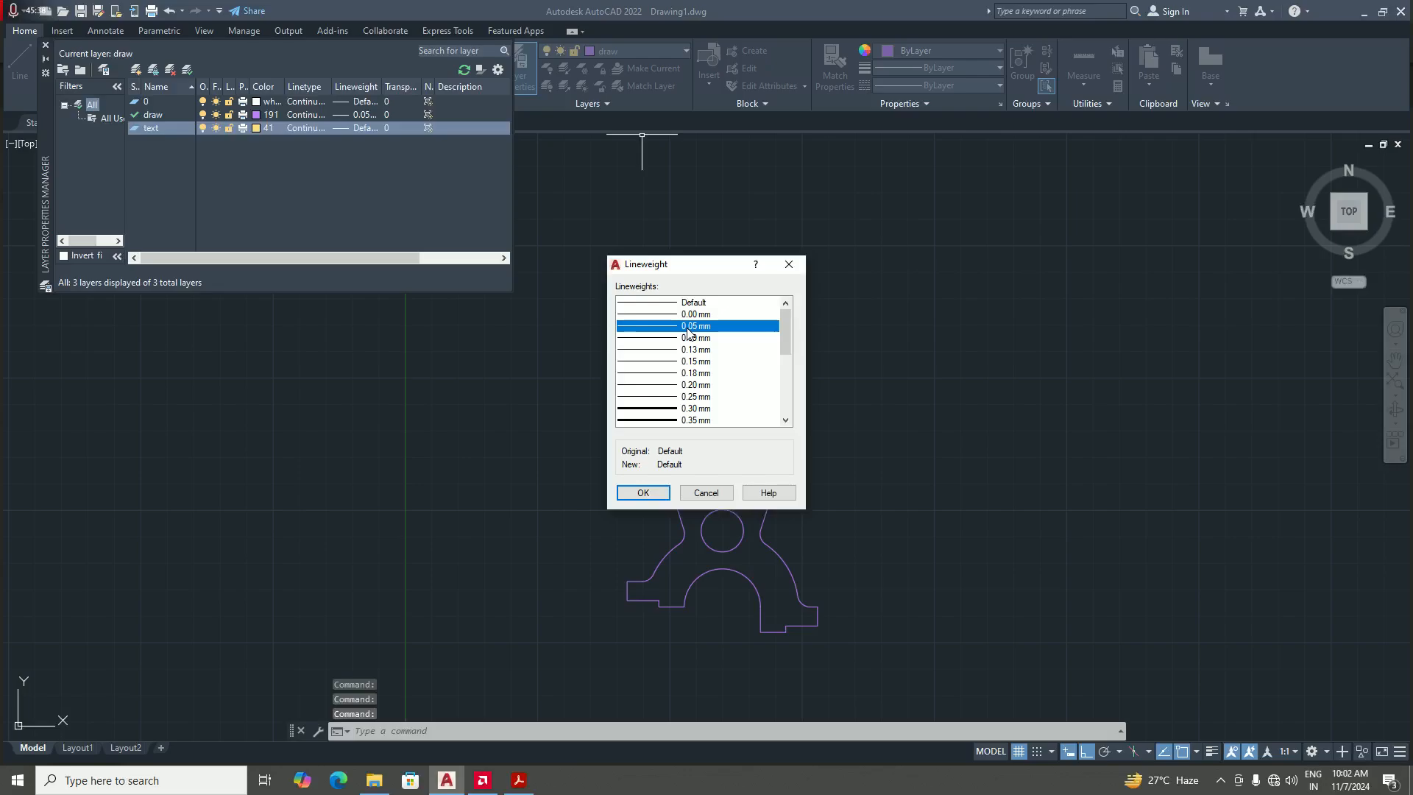
{"action": "left_click", "coordinate": [668, 492]}
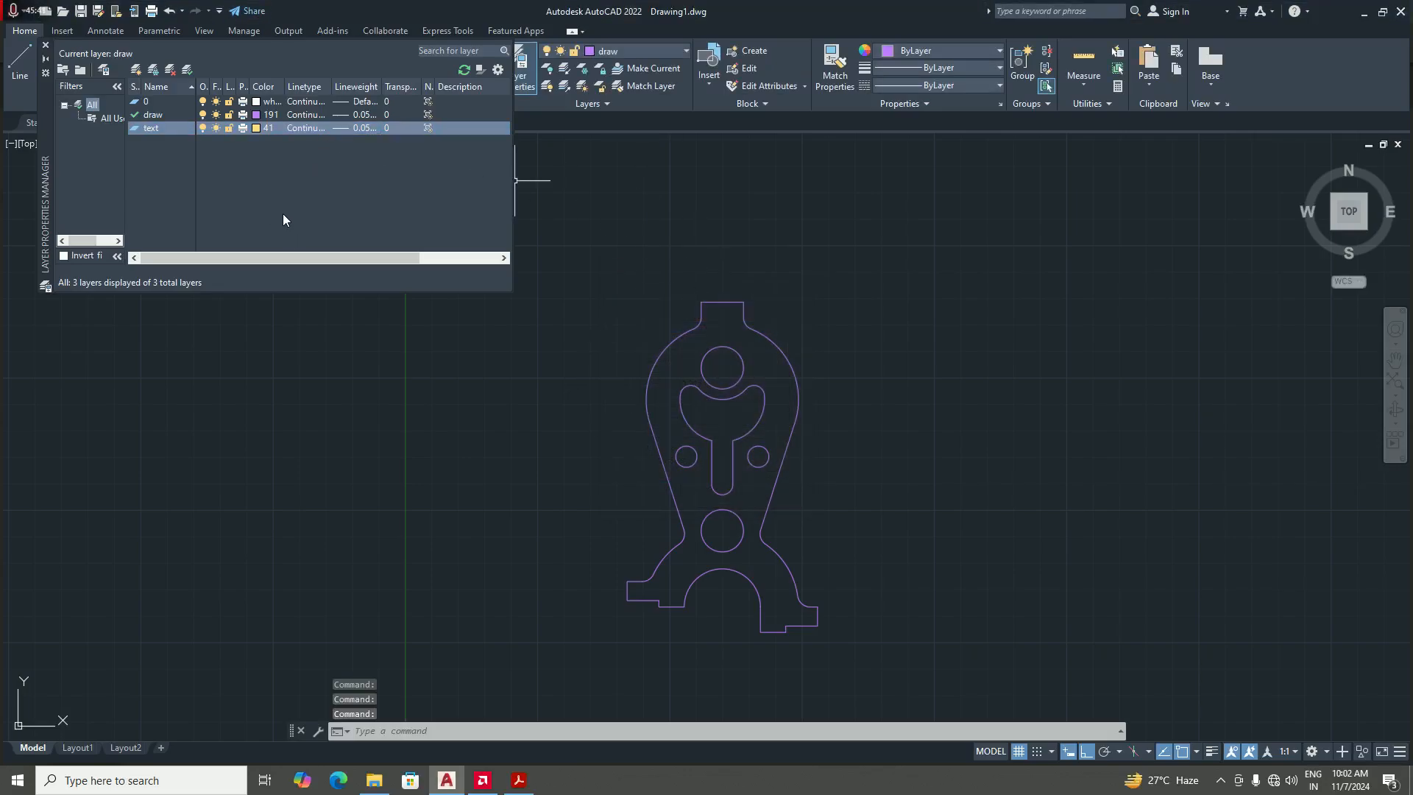
{"action": "left_click", "coordinate": [47, 42]}
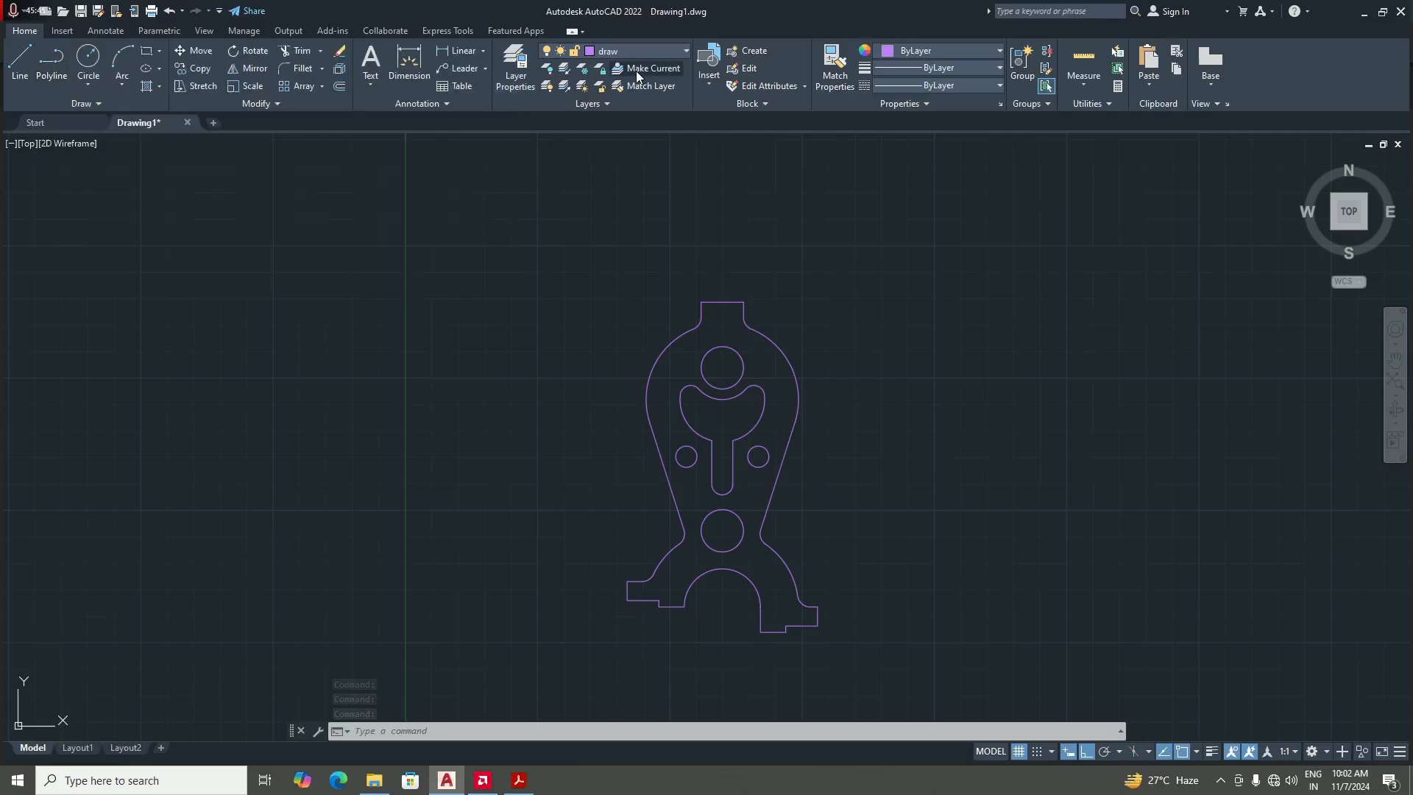
{"action": "left_click", "coordinate": [652, 53]}
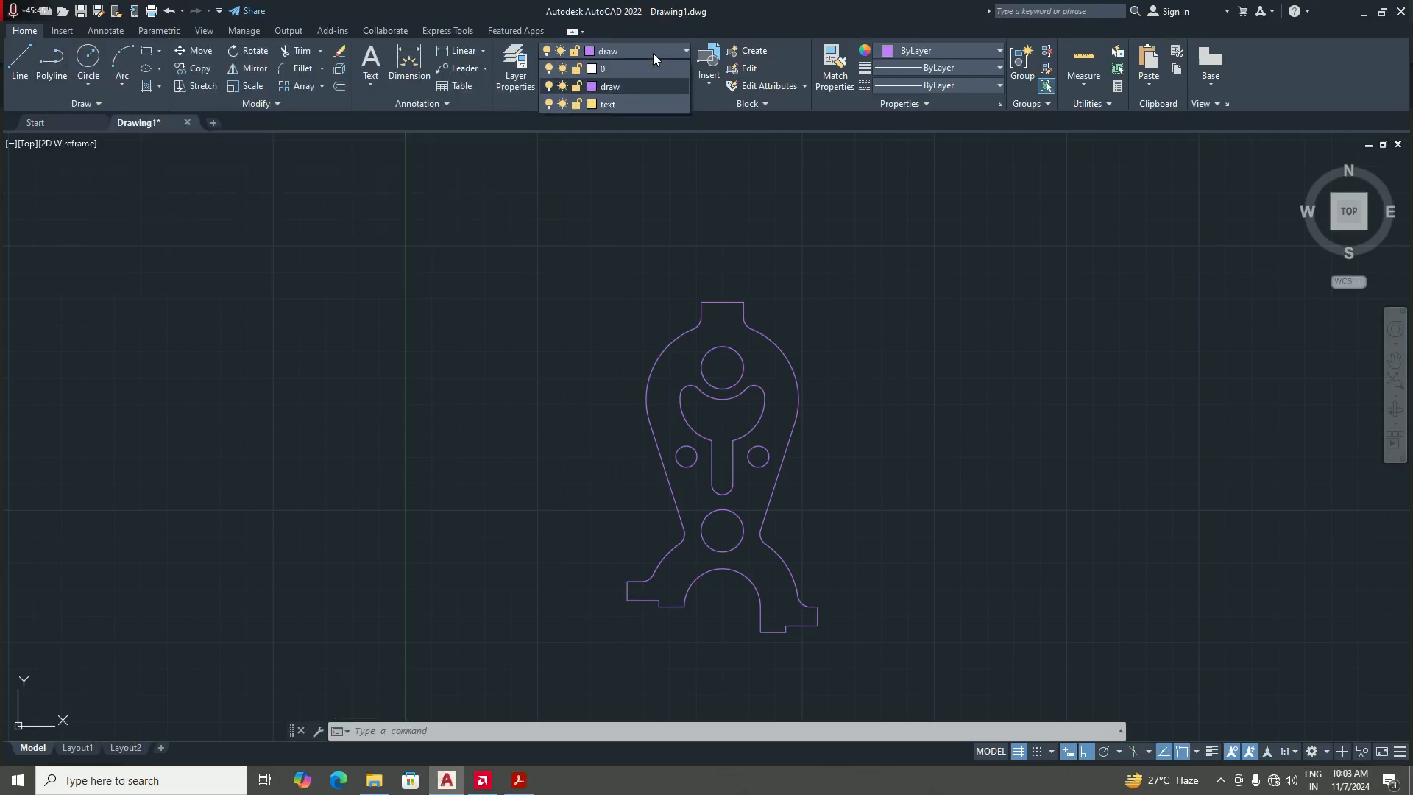
{"action": "left_click", "coordinate": [618, 105]}
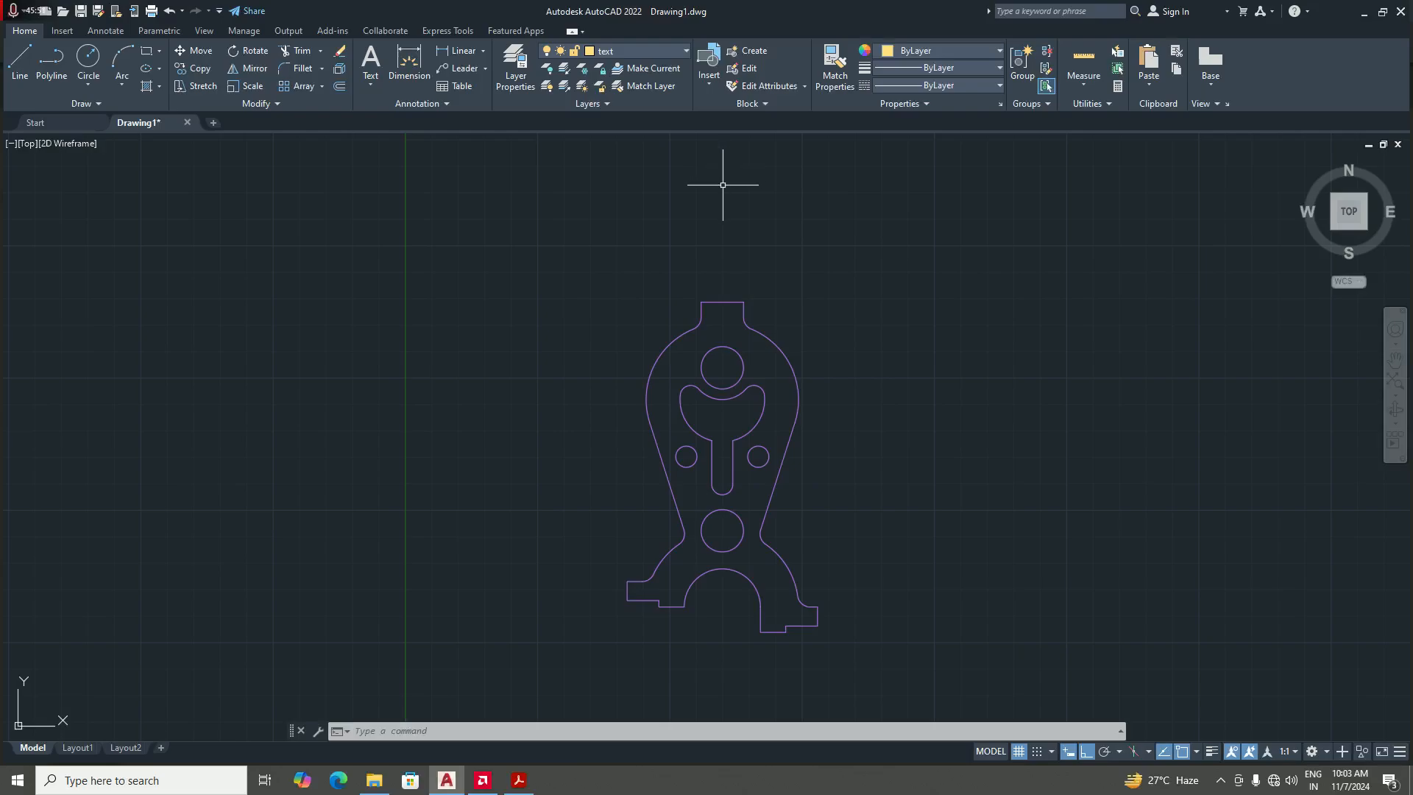
- Add a linear dimension for the top tab's width, with its dimension line 10 above the tab's upper edge
{"action": "left_click", "coordinate": [463, 50]}
{"action": "scroll", "coordinate": [749, 304], "scroll_direction": "up", "scroll_amount": 2}
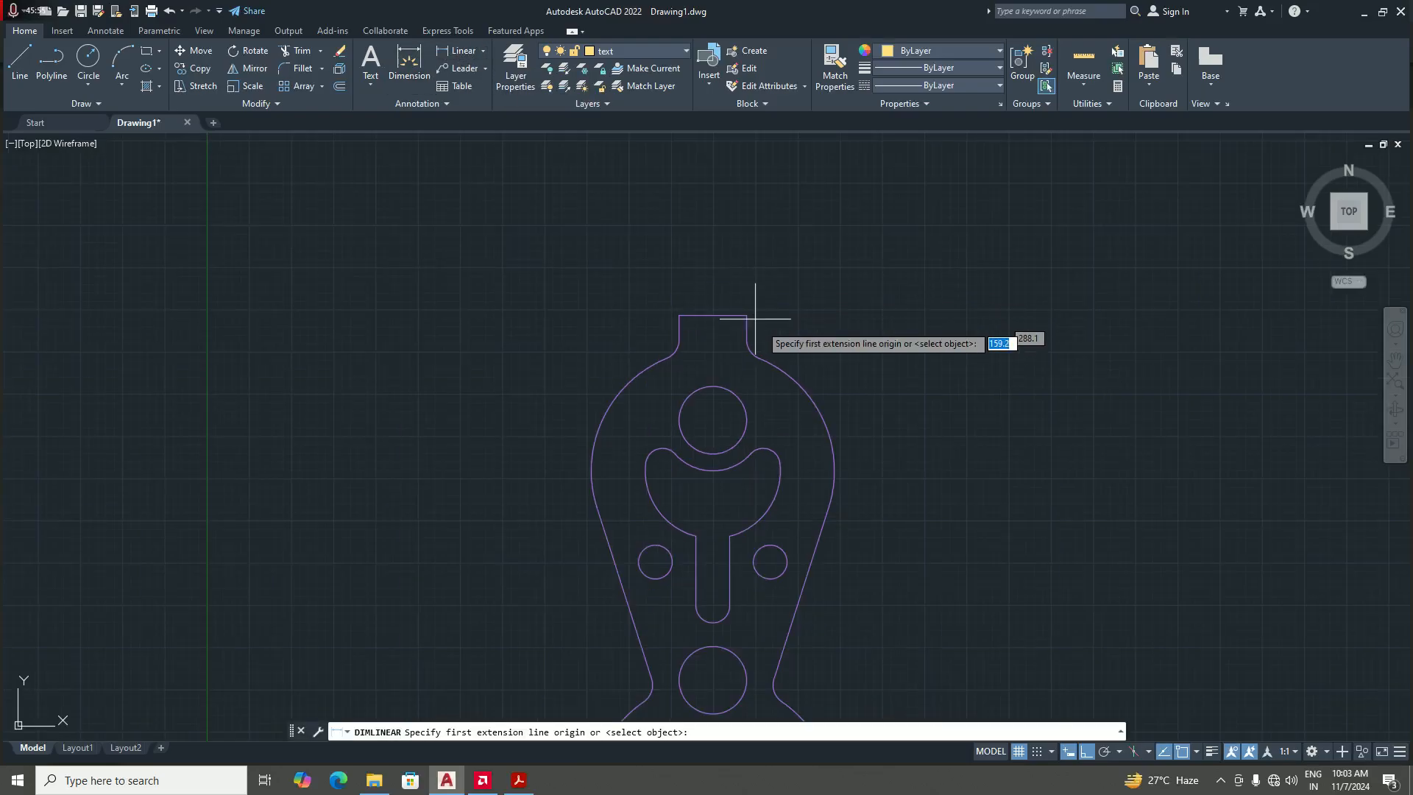
{"action": "scroll", "coordinate": [744, 319], "scroll_direction": "down", "scroll_amount": 3}
{"action": "scroll", "coordinate": [693, 316], "scroll_direction": "up", "scroll_amount": 5}
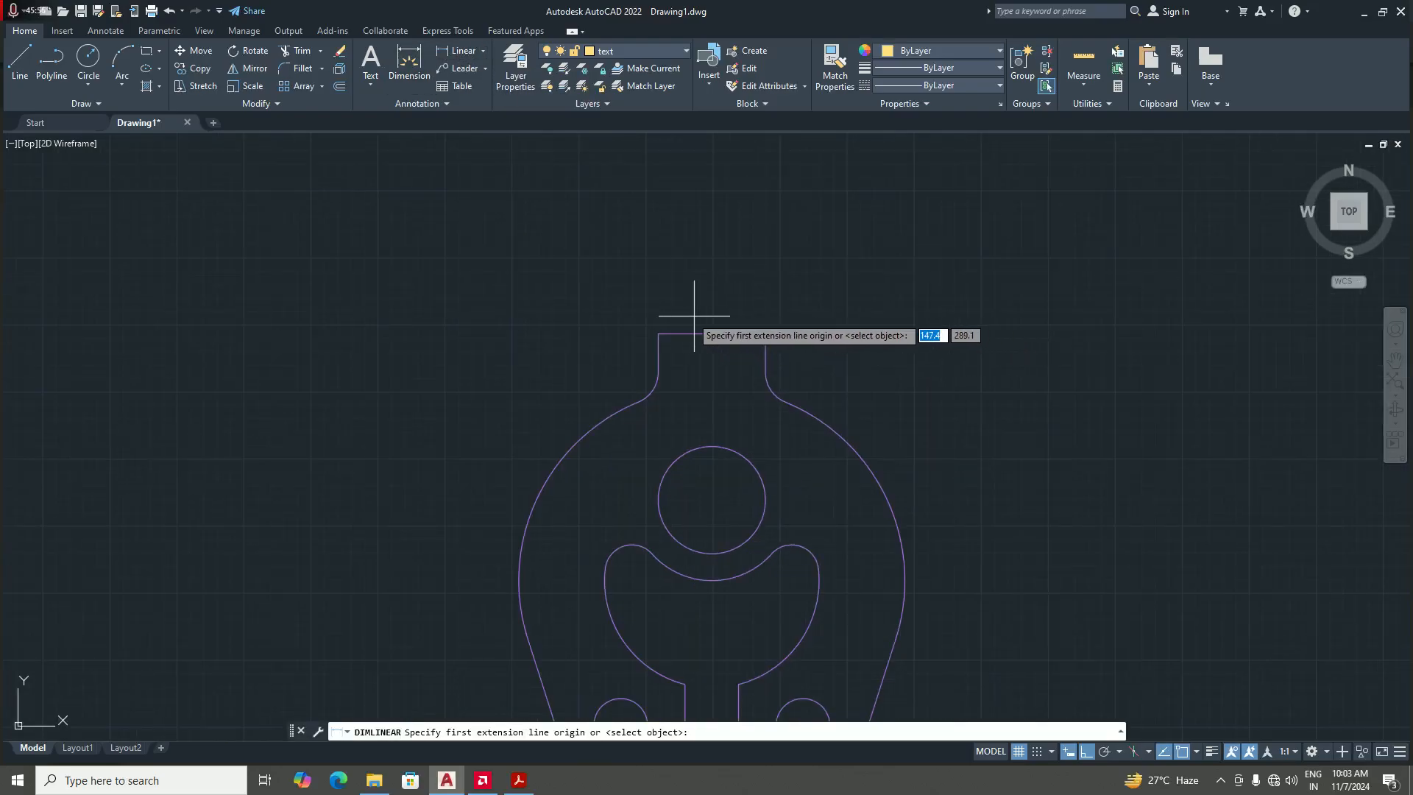
{"action": "left_click", "coordinate": [659, 333]}
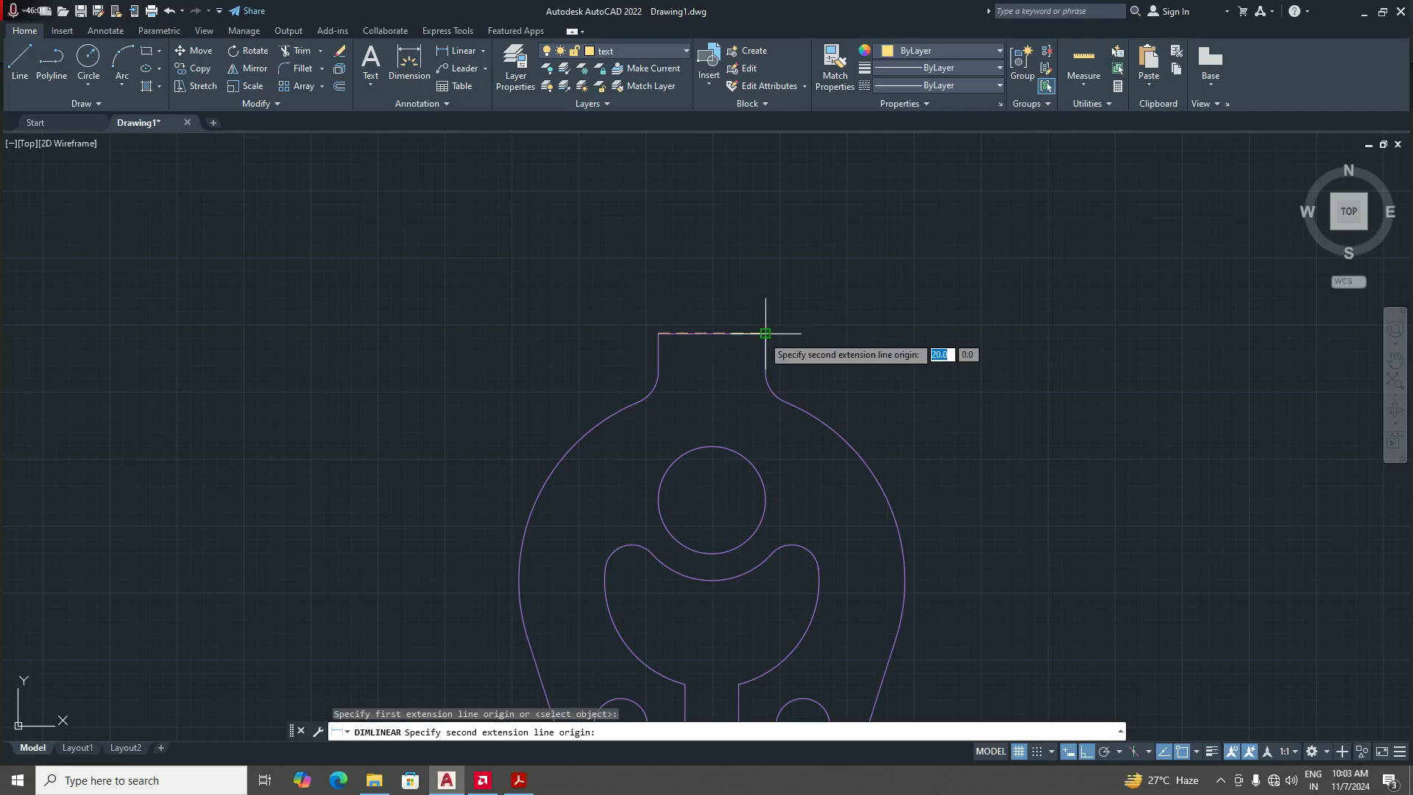
{"action": "left_click", "coordinate": [765, 334]}
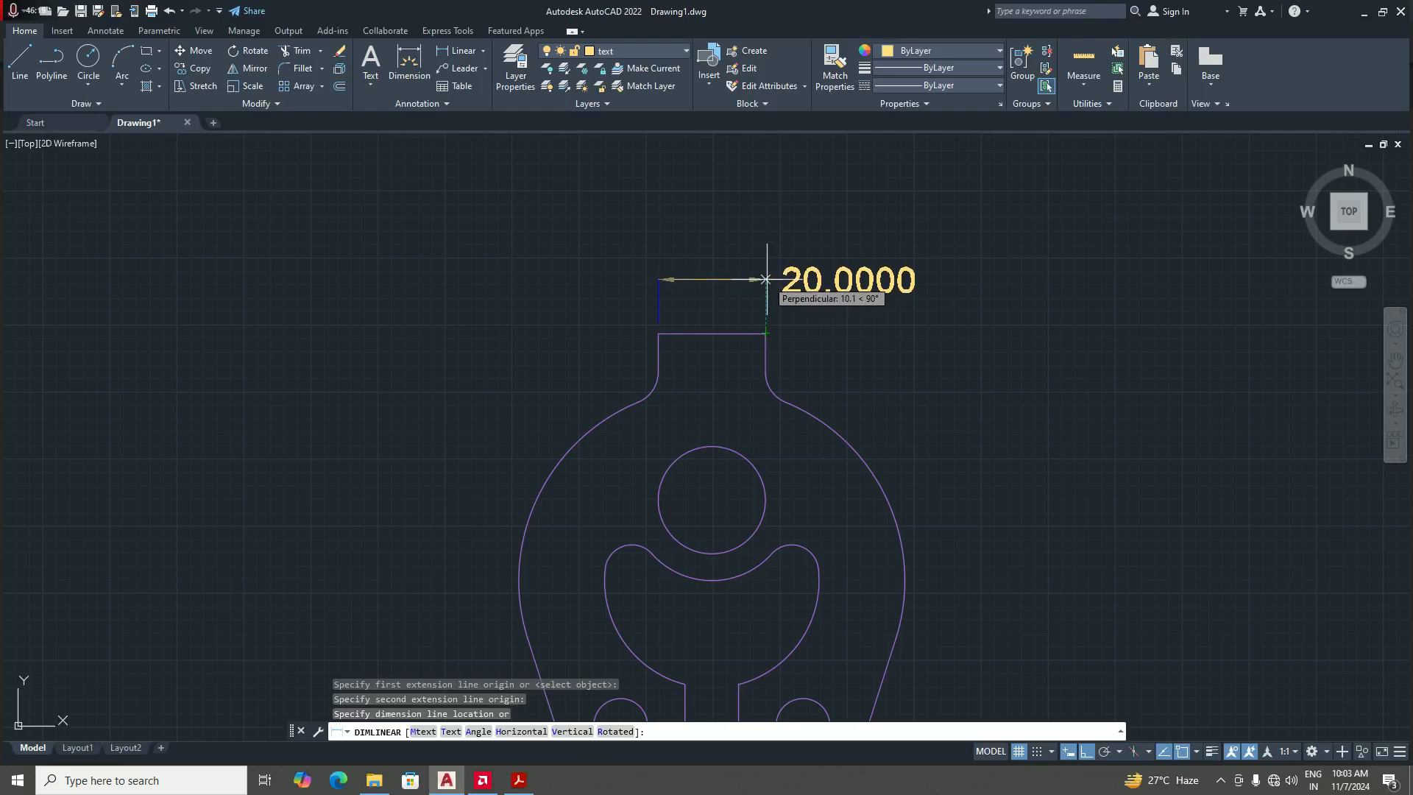
{"action": "type", "text": "10"}
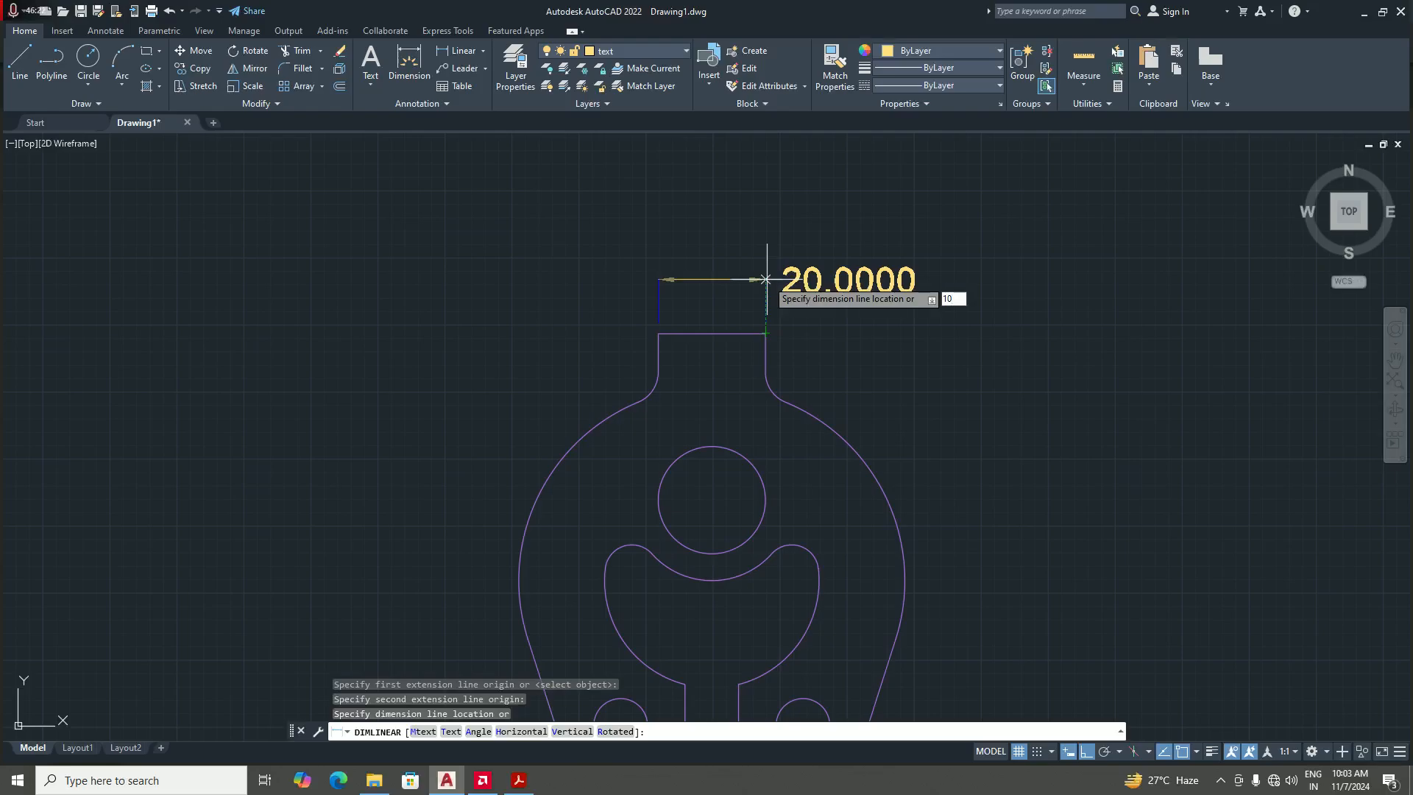
{"action": "key", "text": "Return"}
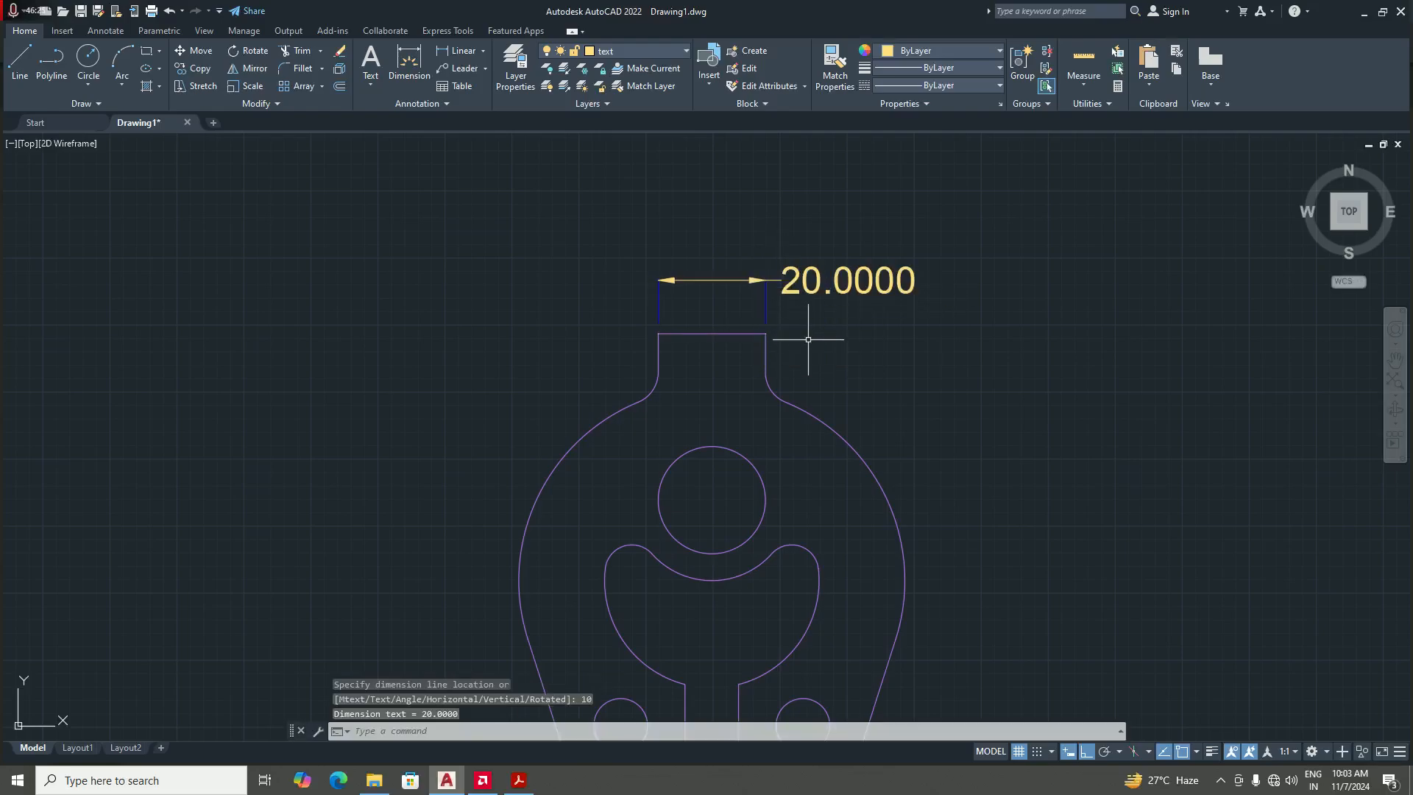
- Try a vertical linear dimension from the top tab's upper-right corner to the width dimension line, and erase it
{"action": "scroll", "coordinate": [814, 338], "scroll_direction": "down", "scroll_amount": 2}
{"action": "left_click", "coordinate": [463, 52]}
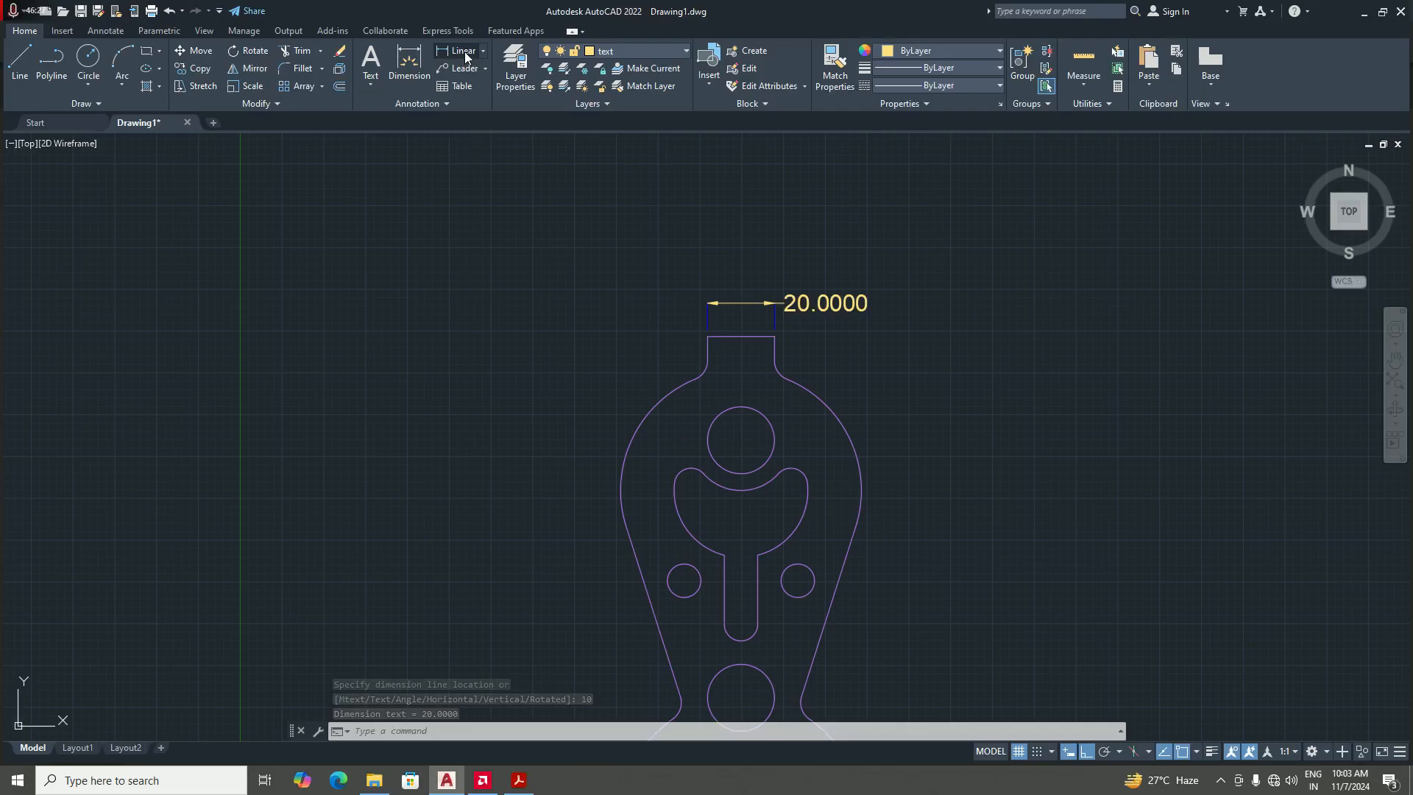
{"action": "scroll", "coordinate": [810, 320], "scroll_direction": "up", "scroll_amount": 3}
{"action": "left_click", "coordinate": [721, 361]}
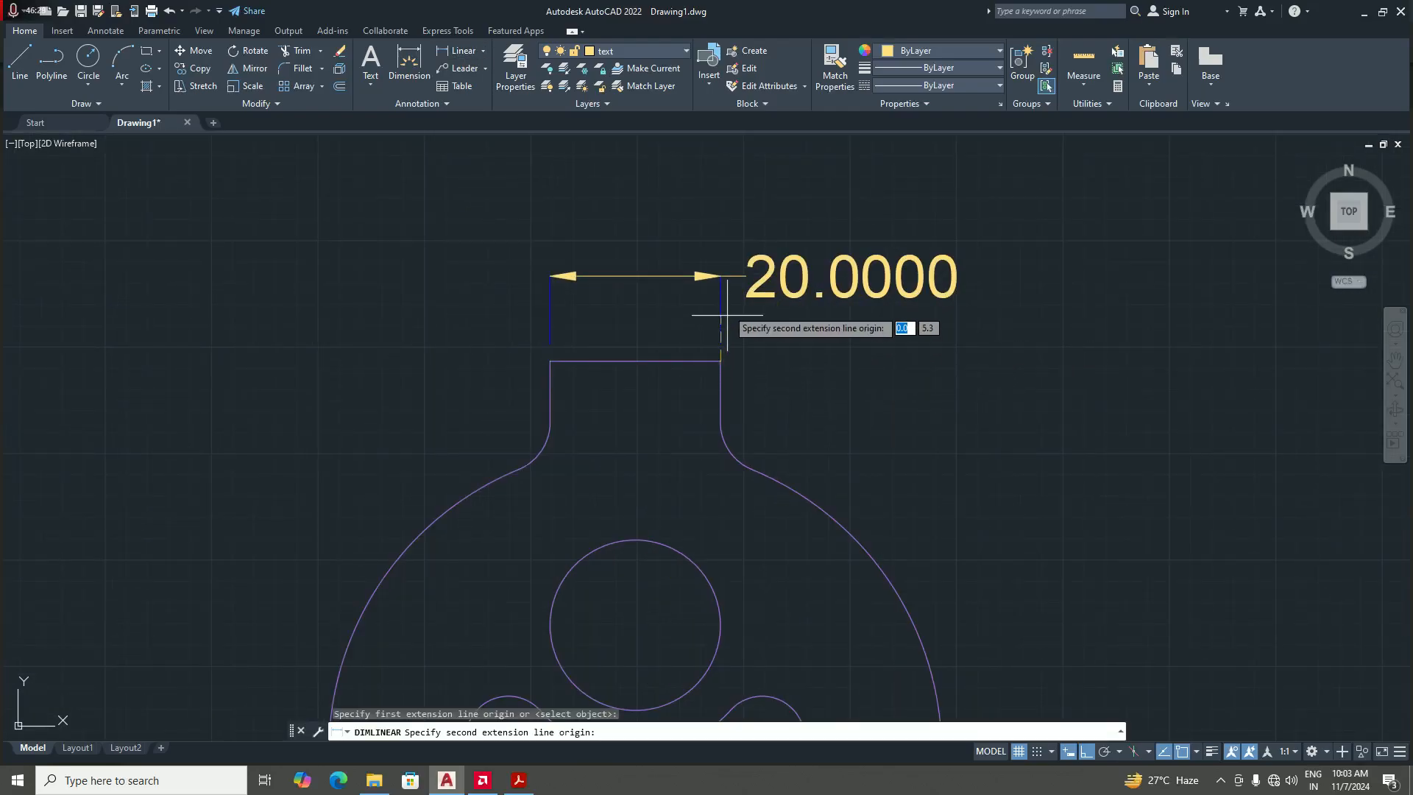
{"action": "left_click", "coordinate": [721, 277]}
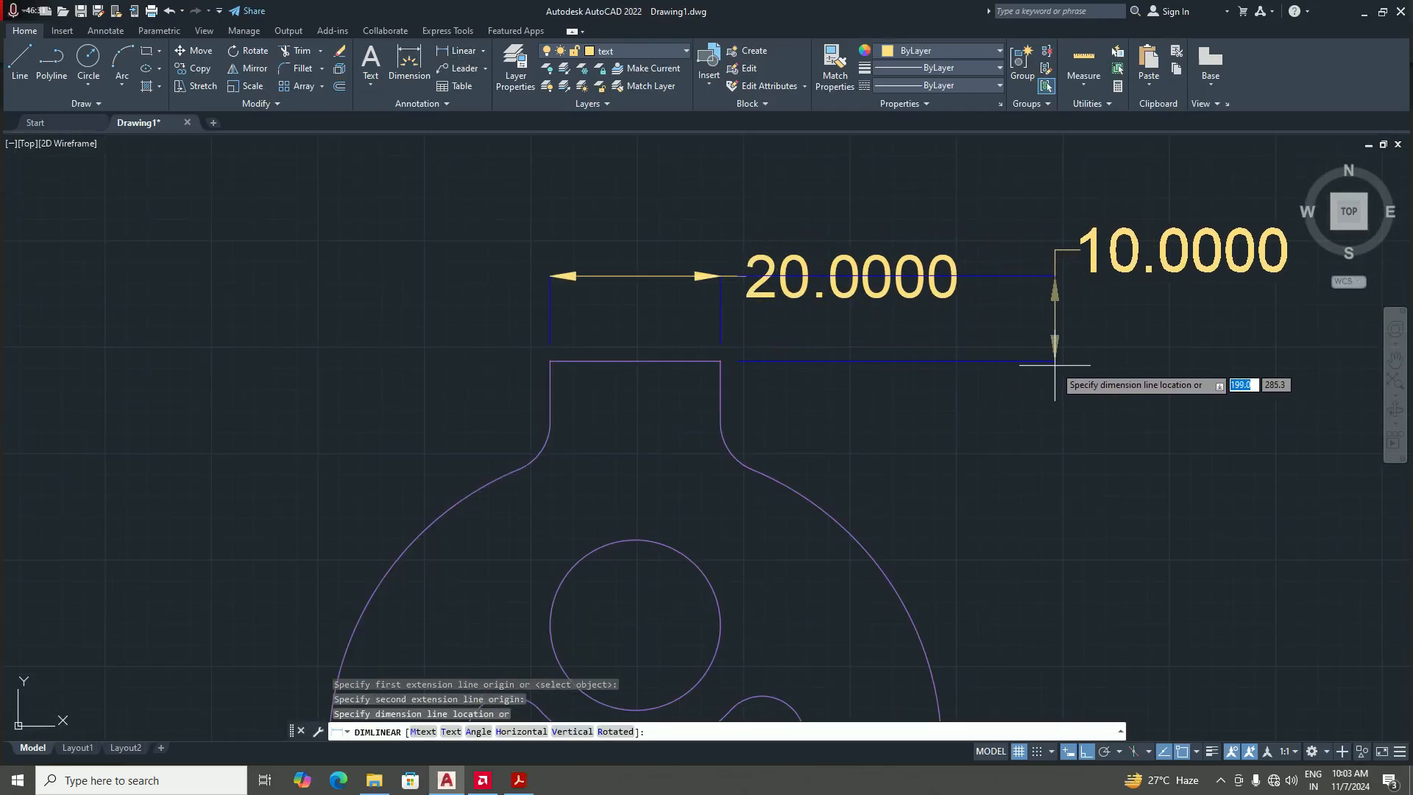
{"action": "left_click", "coordinate": [1054, 368]}
{"action": "left_click", "coordinate": [1052, 369]}
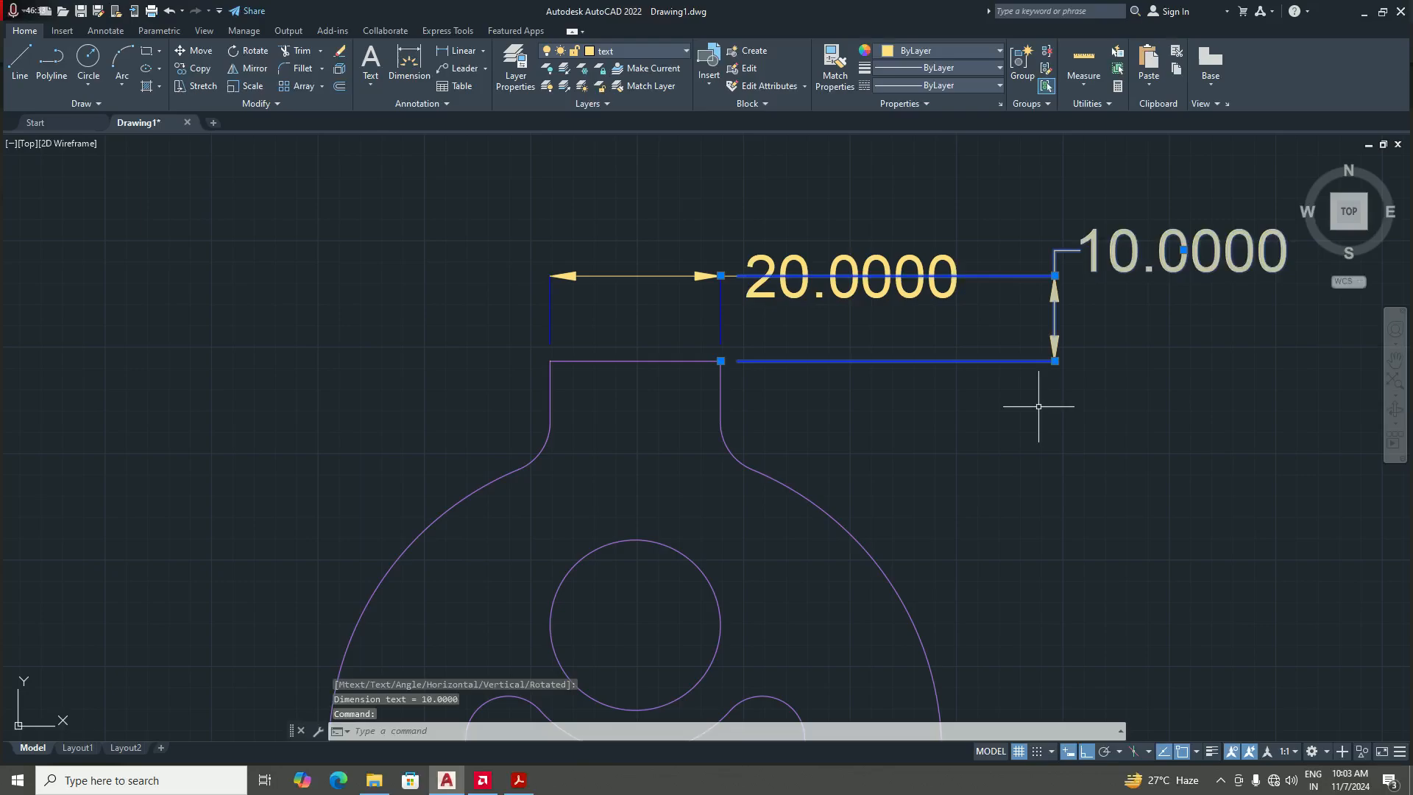
{"action": "key", "text": "Delete"}
{"action": "scroll", "coordinate": [854, 243], "scroll_direction": "down", "scroll_amount": 5}
{"action": "scroll", "coordinate": [821, 265], "scroll_direction": "up", "scroll_amount": 4}
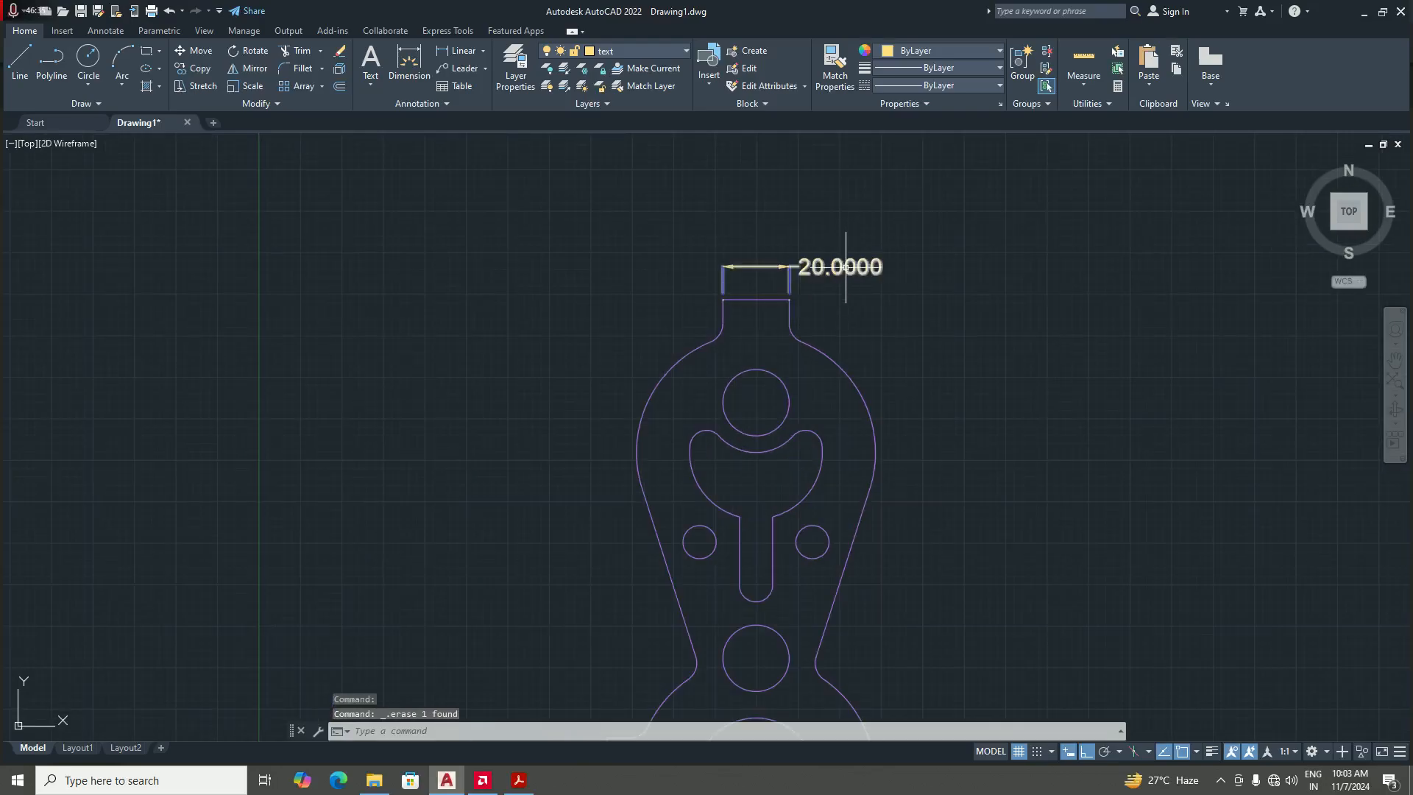
{"action": "scroll", "coordinate": [821, 283], "scroll_direction": "down", "scroll_amount": 2}
{"action": "scroll", "coordinate": [821, 282], "scroll_direction": "up", "scroll_amount": 4}
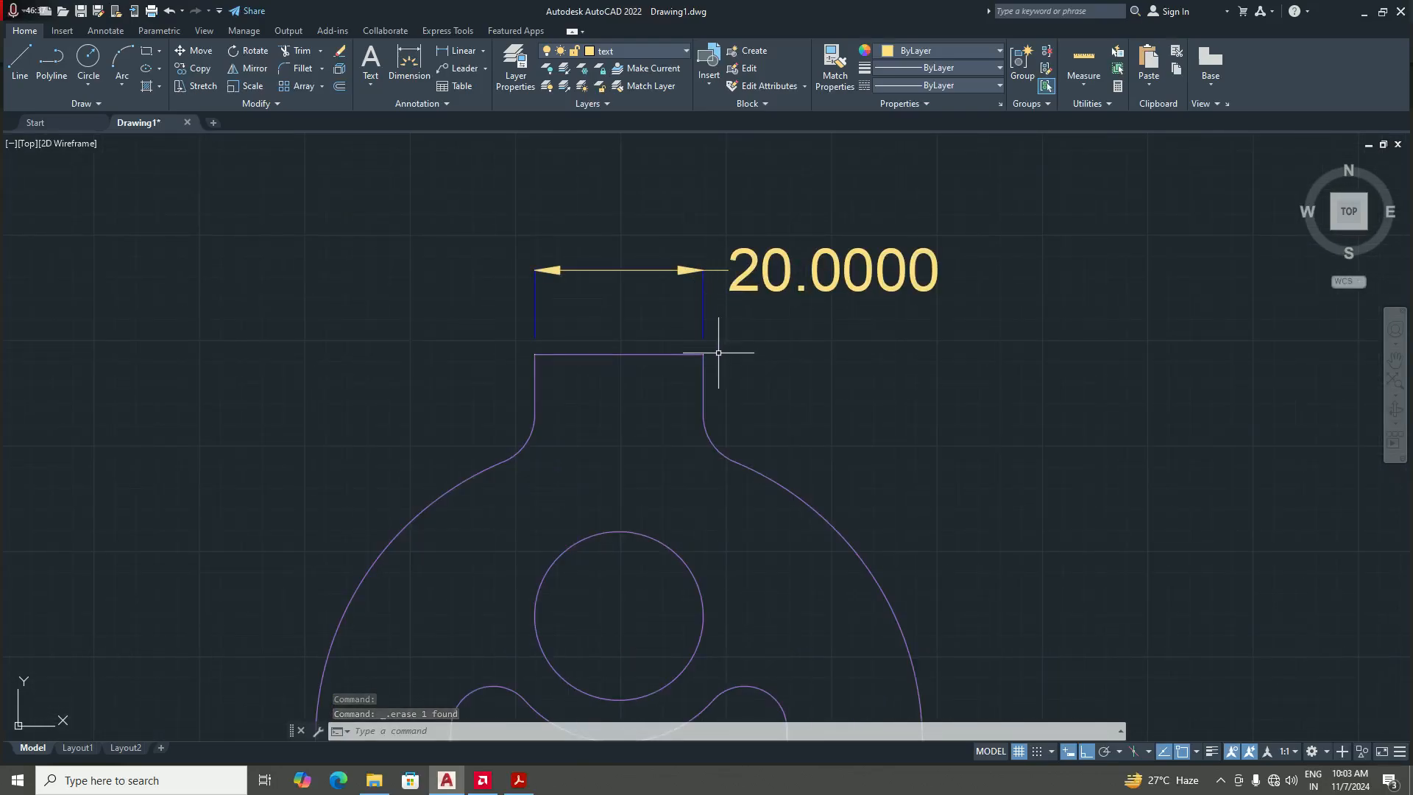
{"action": "left_click", "coordinate": [463, 50]}
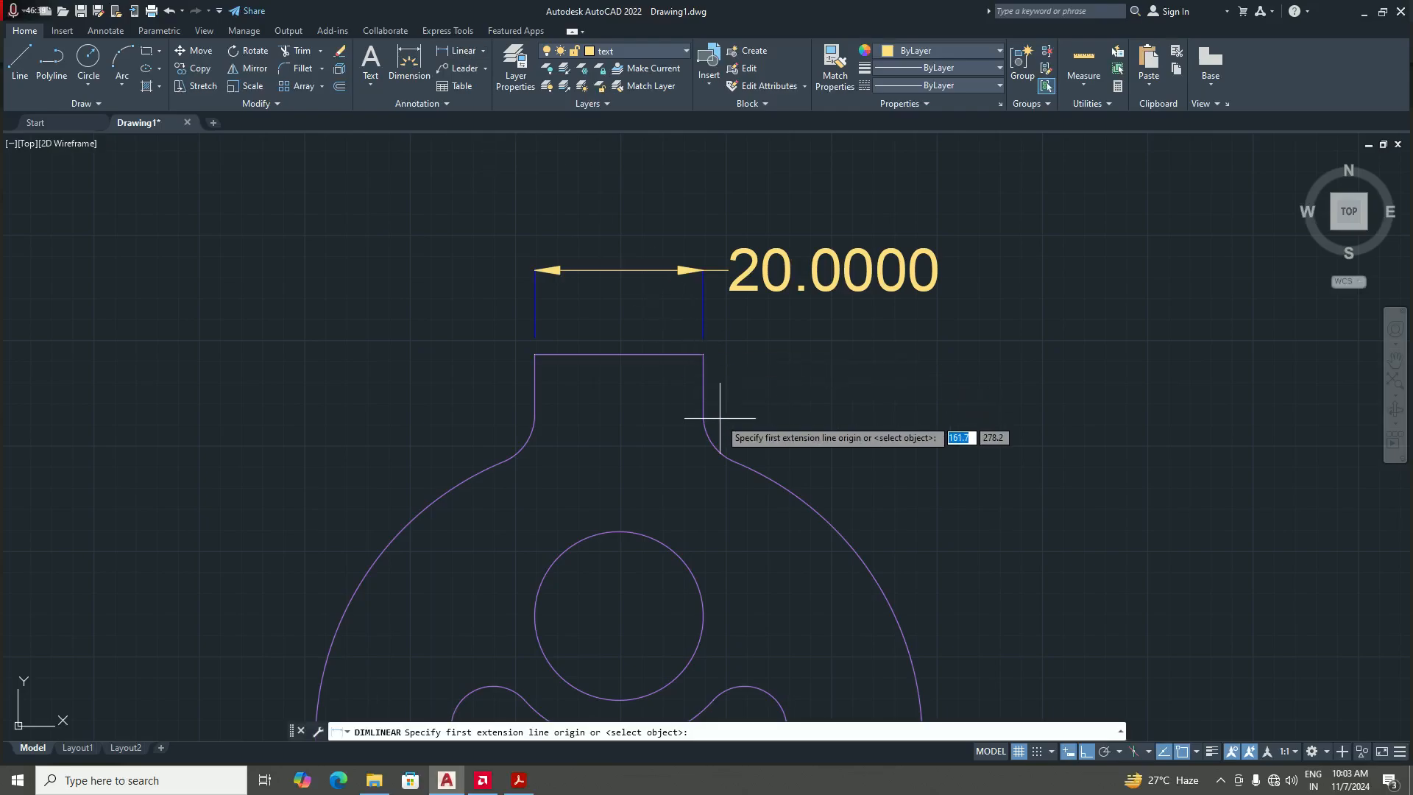
{"action": "scroll", "coordinate": [703, 412], "scroll_direction": "down", "scroll_amount": 4}
{"action": "scroll", "coordinate": [677, 401], "scroll_direction": "down", "scroll_amount": 3}
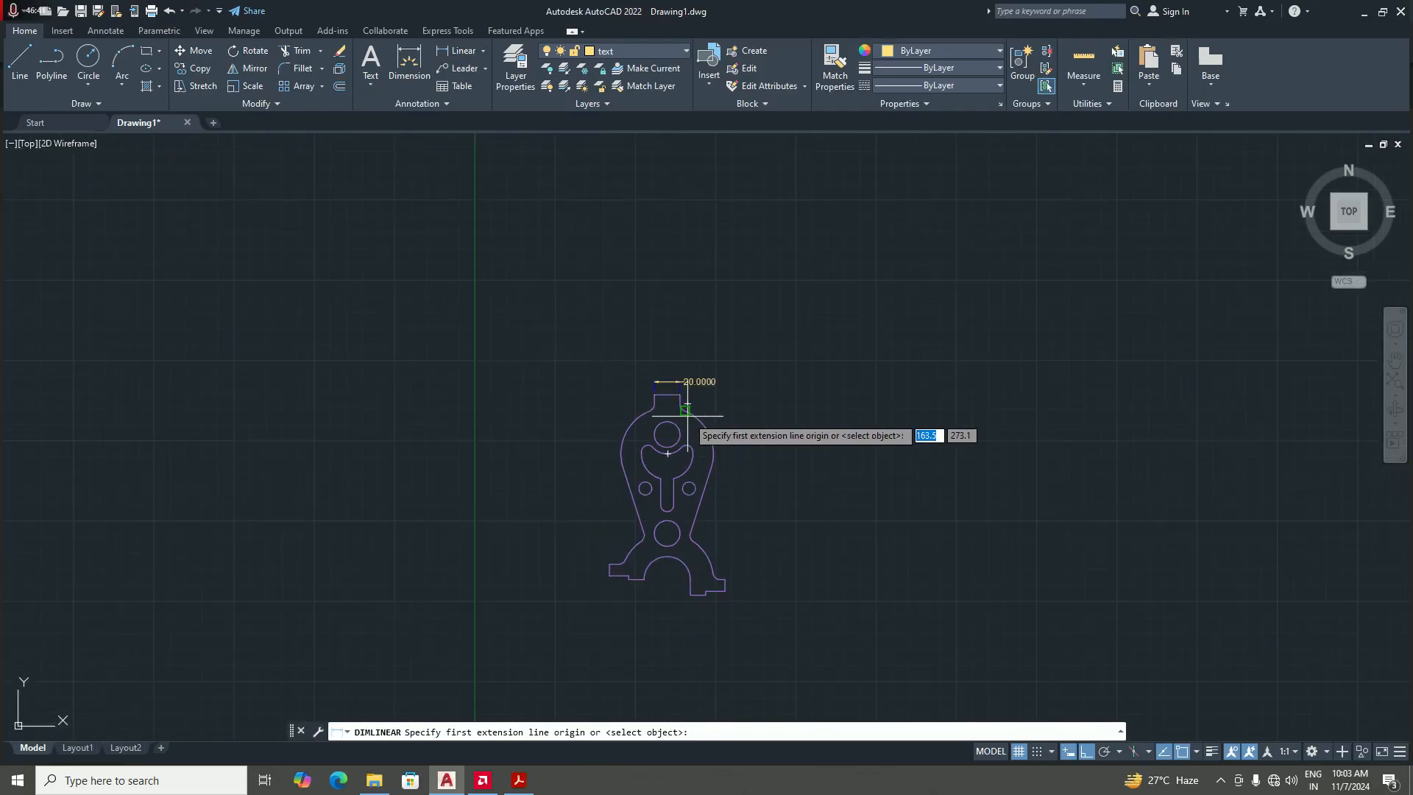
{"action": "scroll", "coordinate": [649, 406], "scroll_direction": "up", "scroll_amount": 3}
{"action": "left_click", "coordinate": [647, 409]}
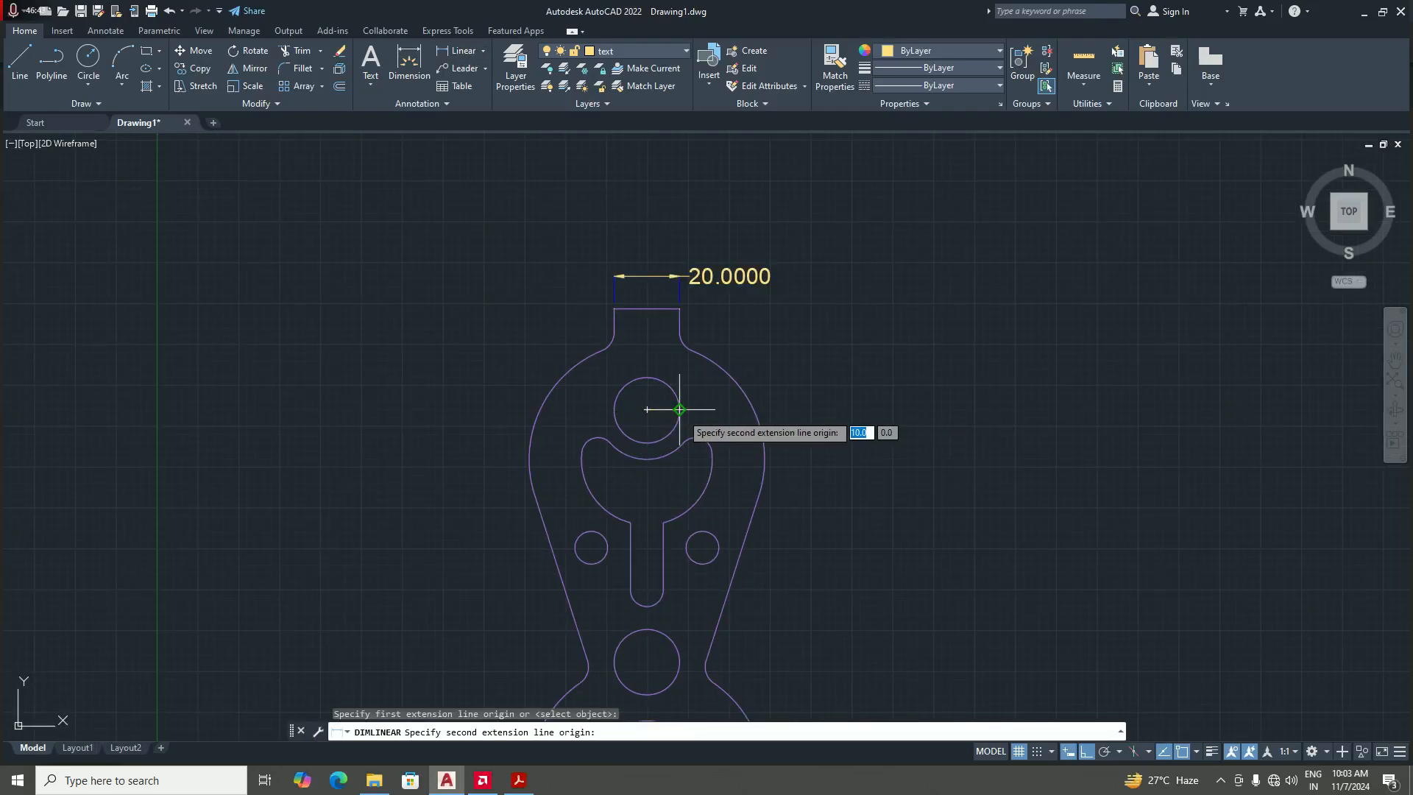
{"action": "left_click", "coordinate": [679, 409]}
{"action": "scroll", "coordinate": [679, 409], "scroll_direction": "up", "scroll_amount": 5}
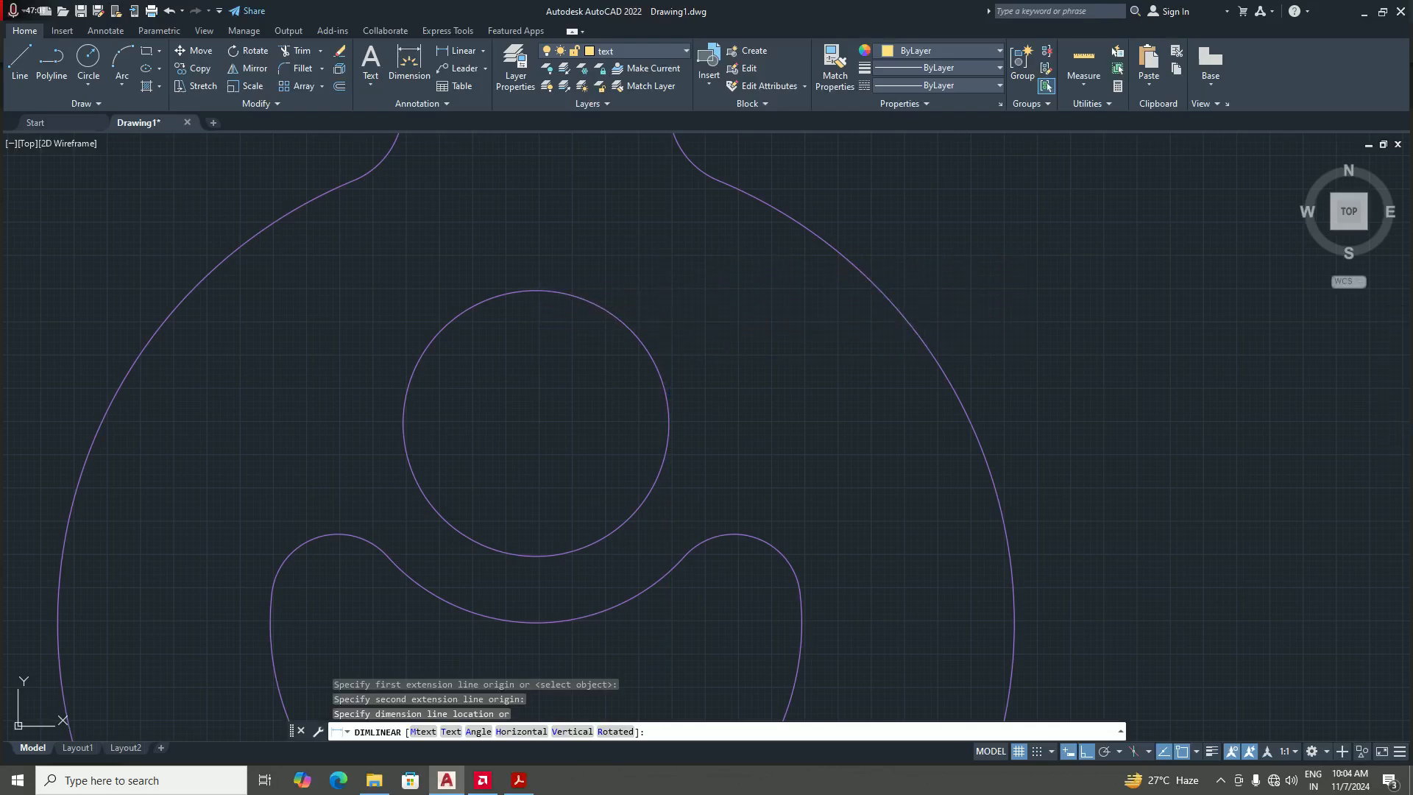
{"action": "scroll", "coordinate": [720, 489], "scroll_direction": "down", "scroll_amount": 10}
{"action": "key", "text": "Escape"}
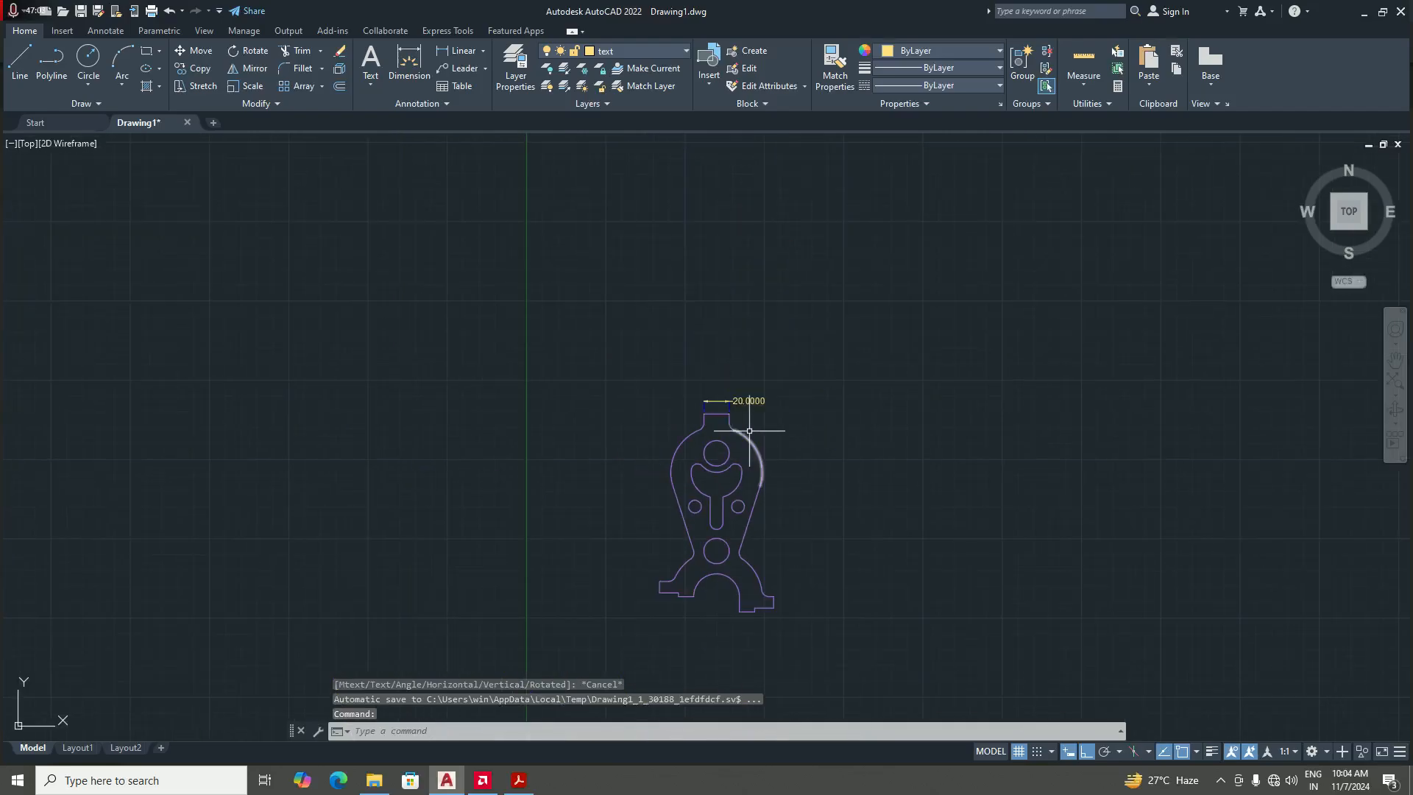
- Set the linear precision of the Standard dimension style's primary units to one decimal place (0.0)
{"action": "scroll", "coordinate": [728, 386], "scroll_direction": "up", "scroll_amount": 5}
{"action": "scroll", "coordinate": [758, 398], "scroll_direction": "down", "scroll_amount": 3}
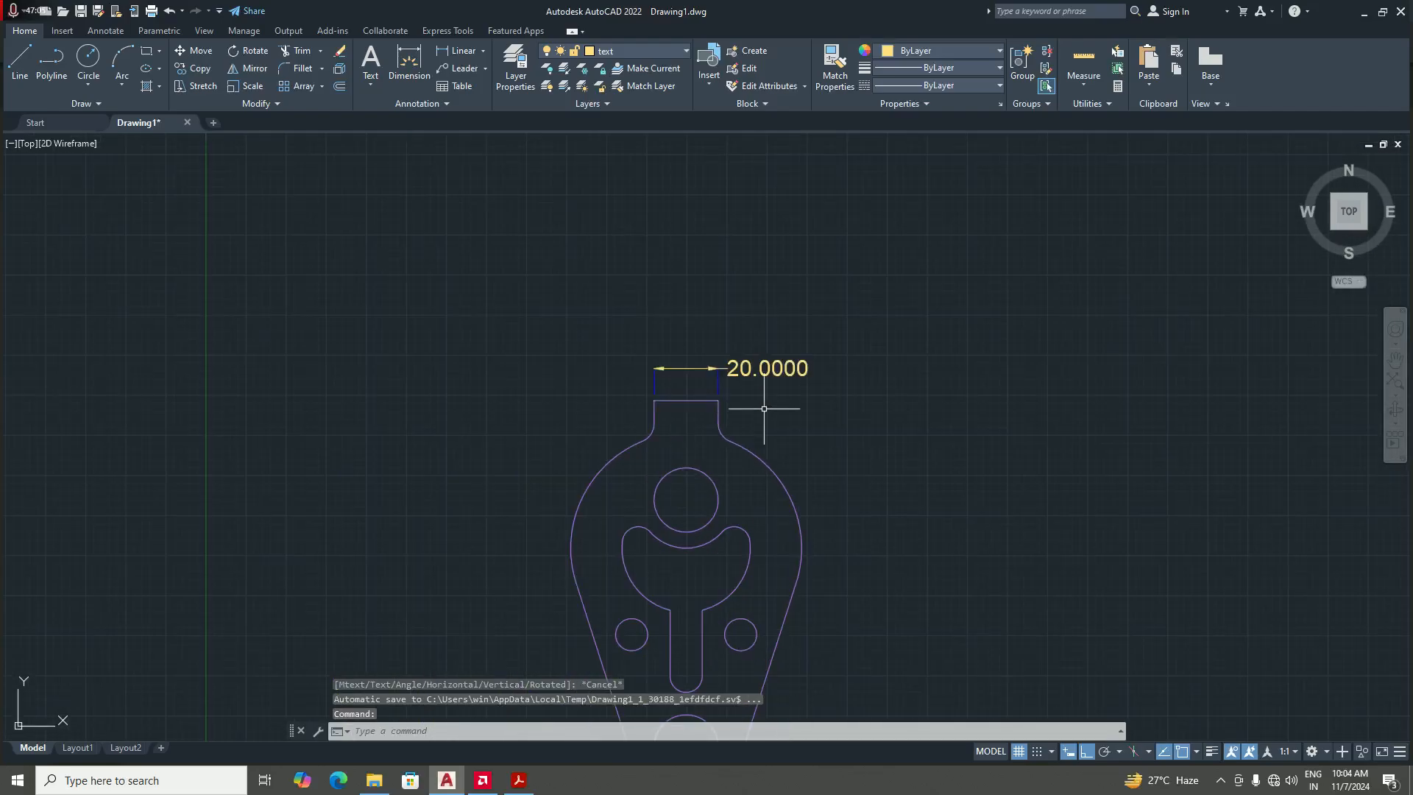
{"action": "scroll", "coordinate": [763, 400], "scroll_direction": "up", "scroll_amount": 4}
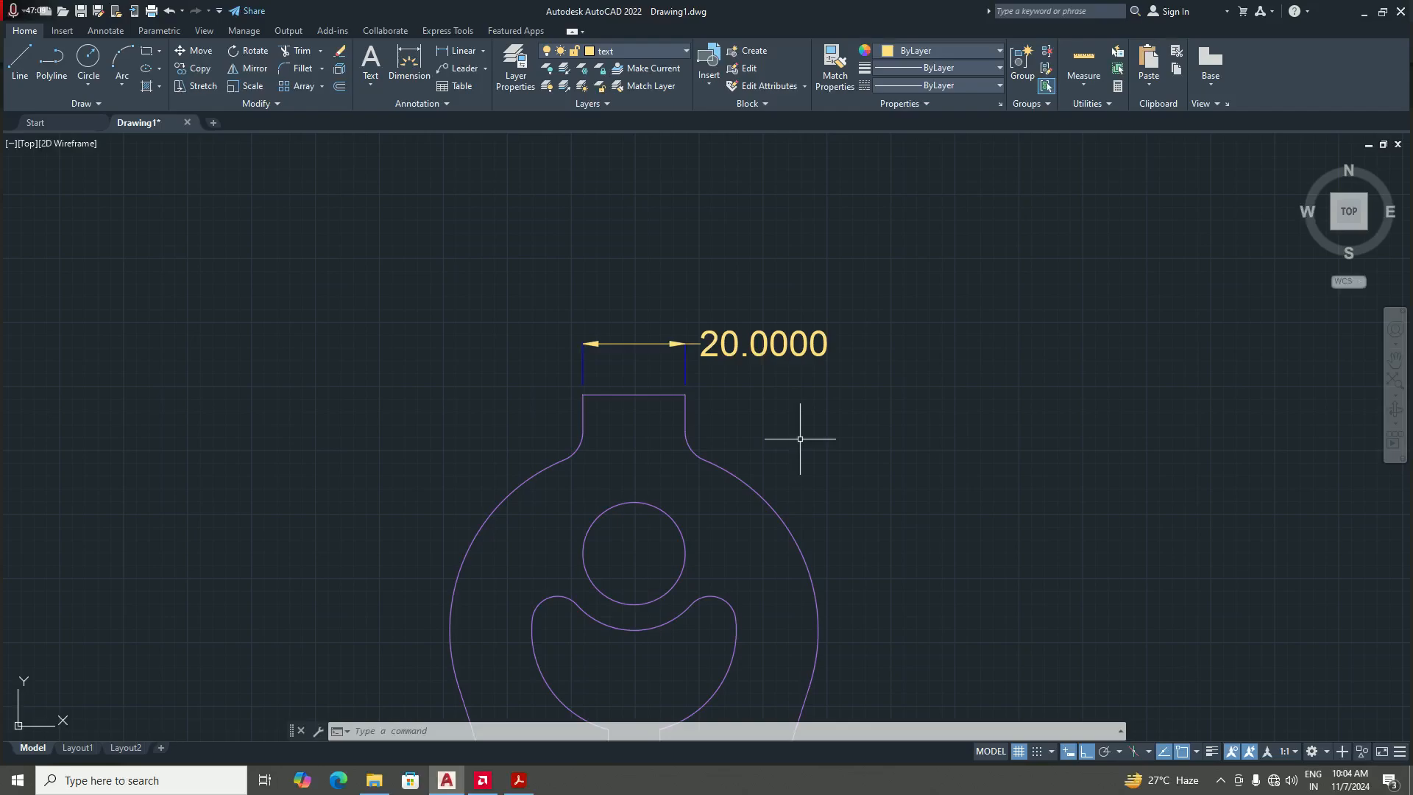
{"action": "type", "text": "D"}
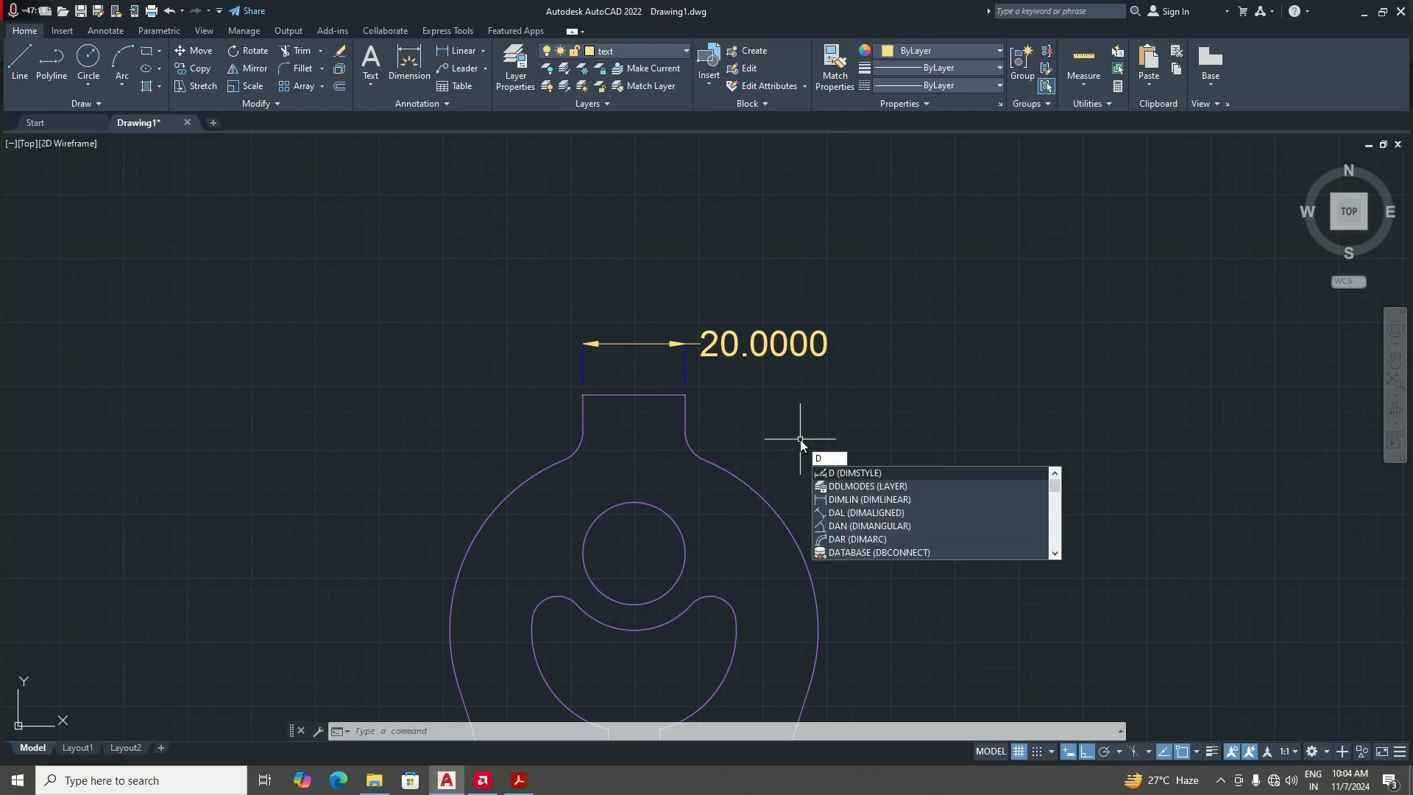
{"action": "key", "text": "Return"}
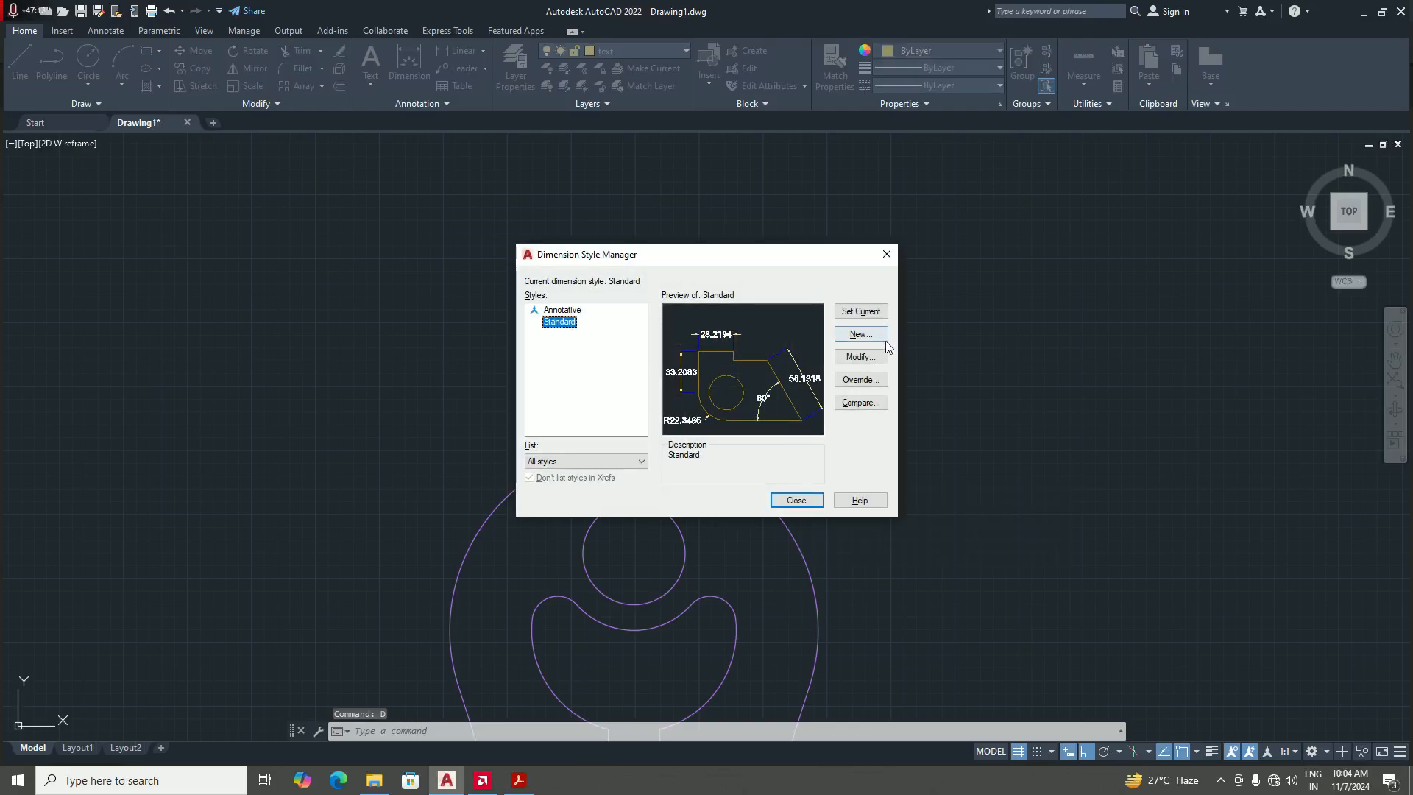
{"action": "left_click", "coordinate": [859, 358]}
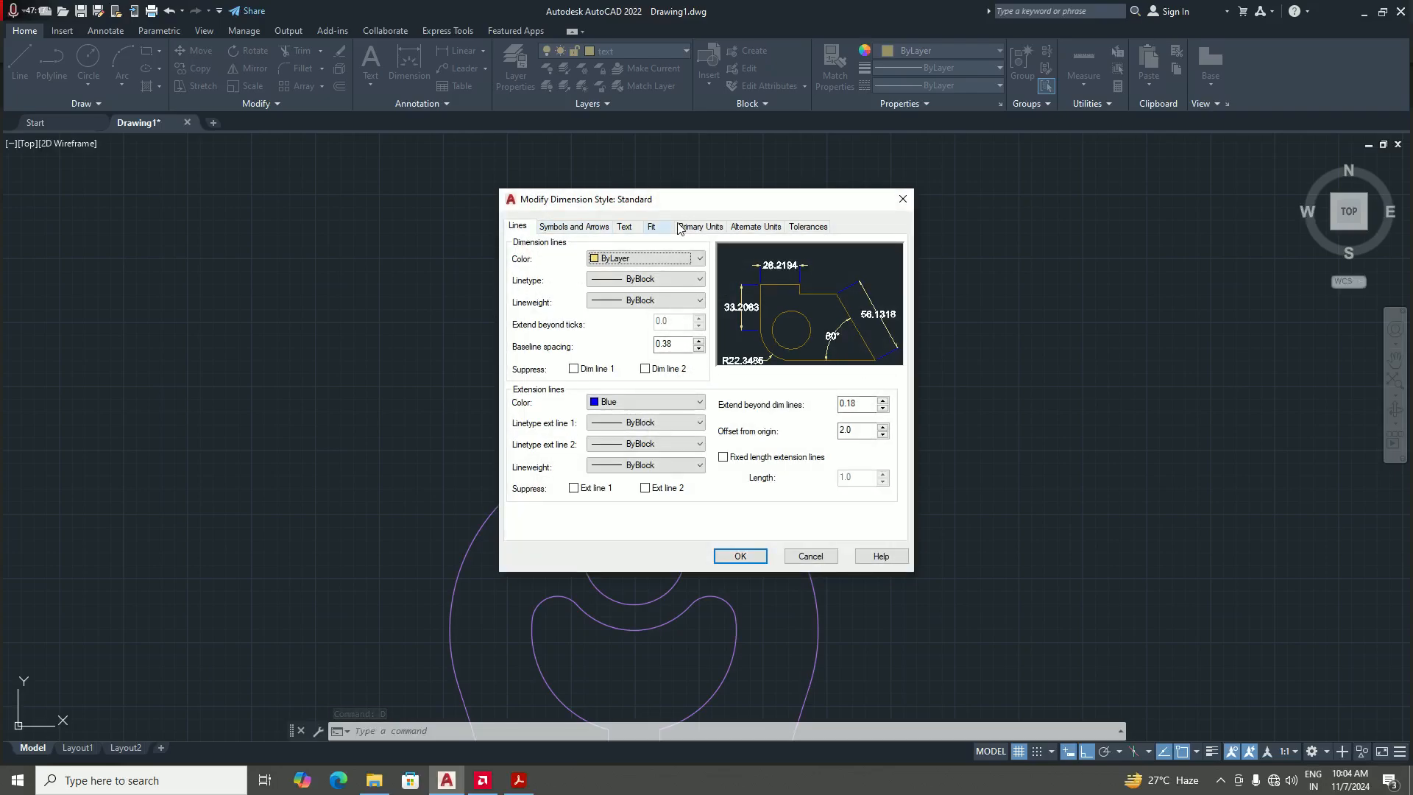
{"action": "left_click", "coordinate": [696, 228]}
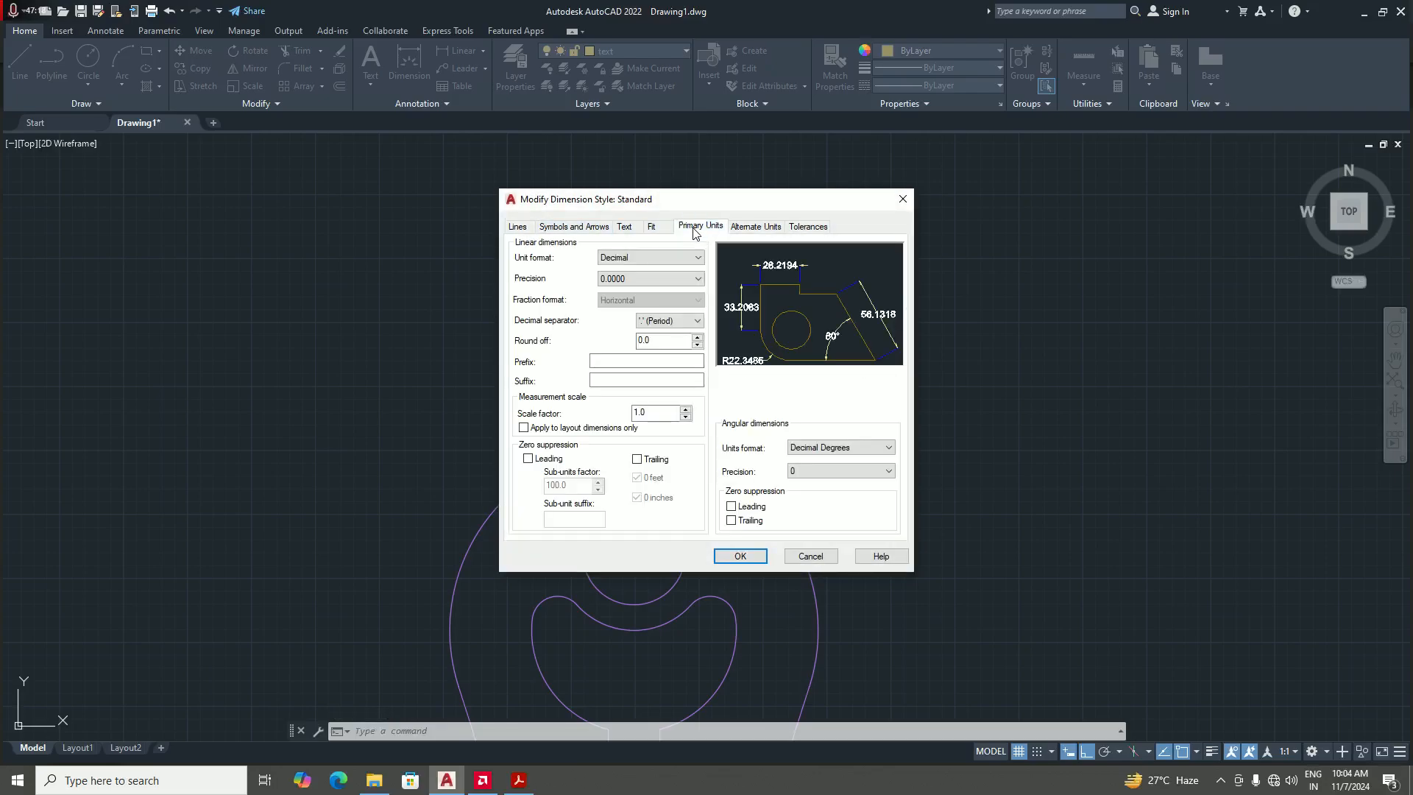
{"action": "left_click", "coordinate": [661, 280]}
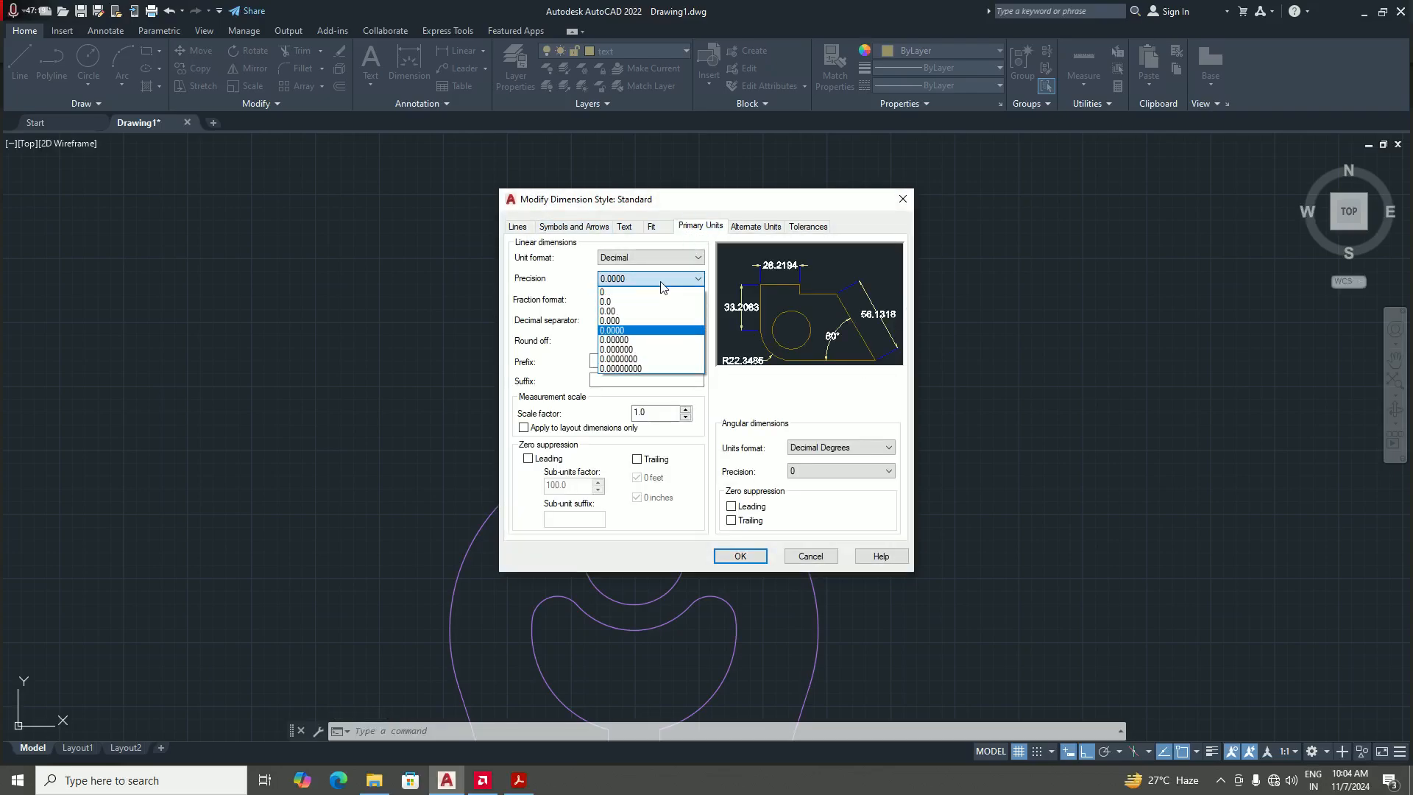
{"action": "left_click", "coordinate": [617, 293]}
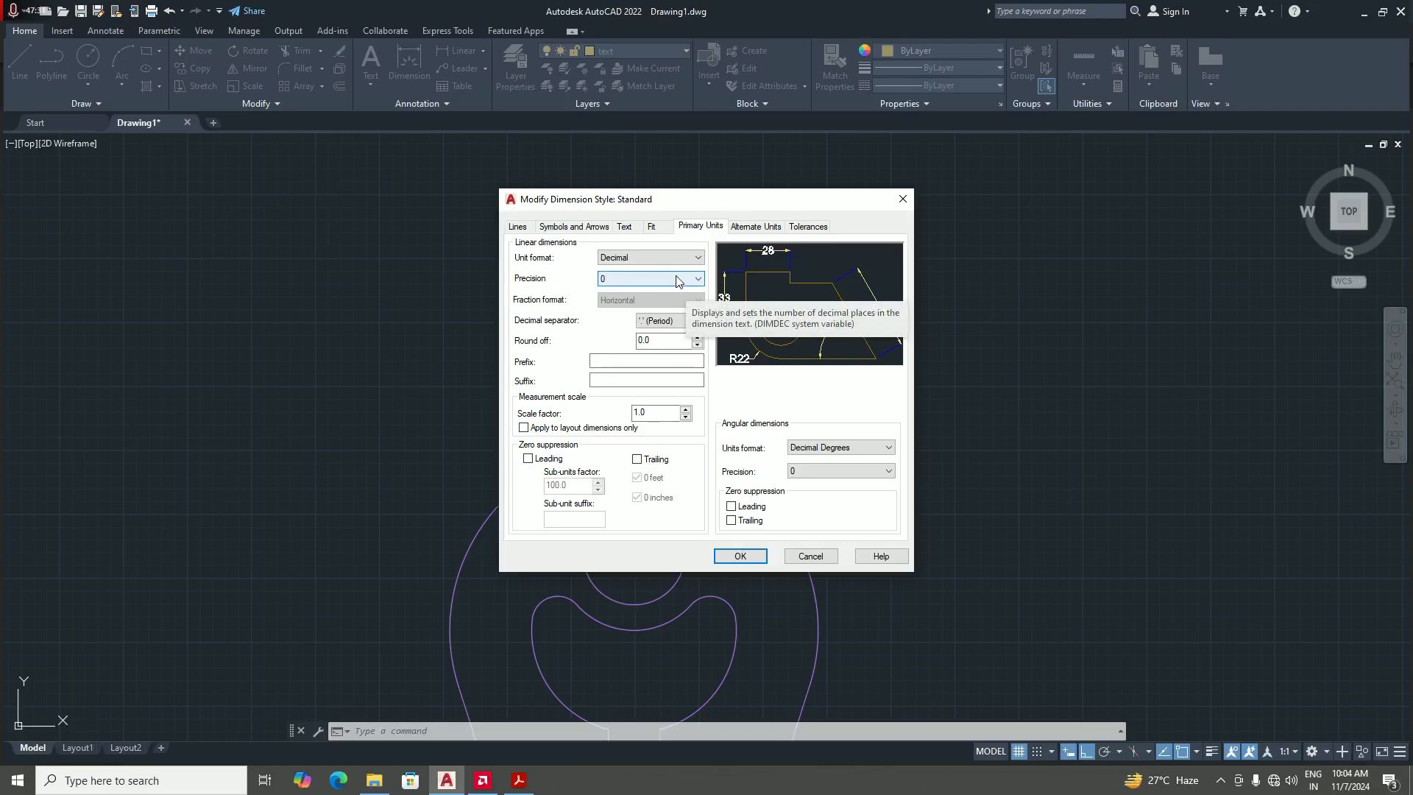
{"action": "left_click", "coordinate": [618, 295]}
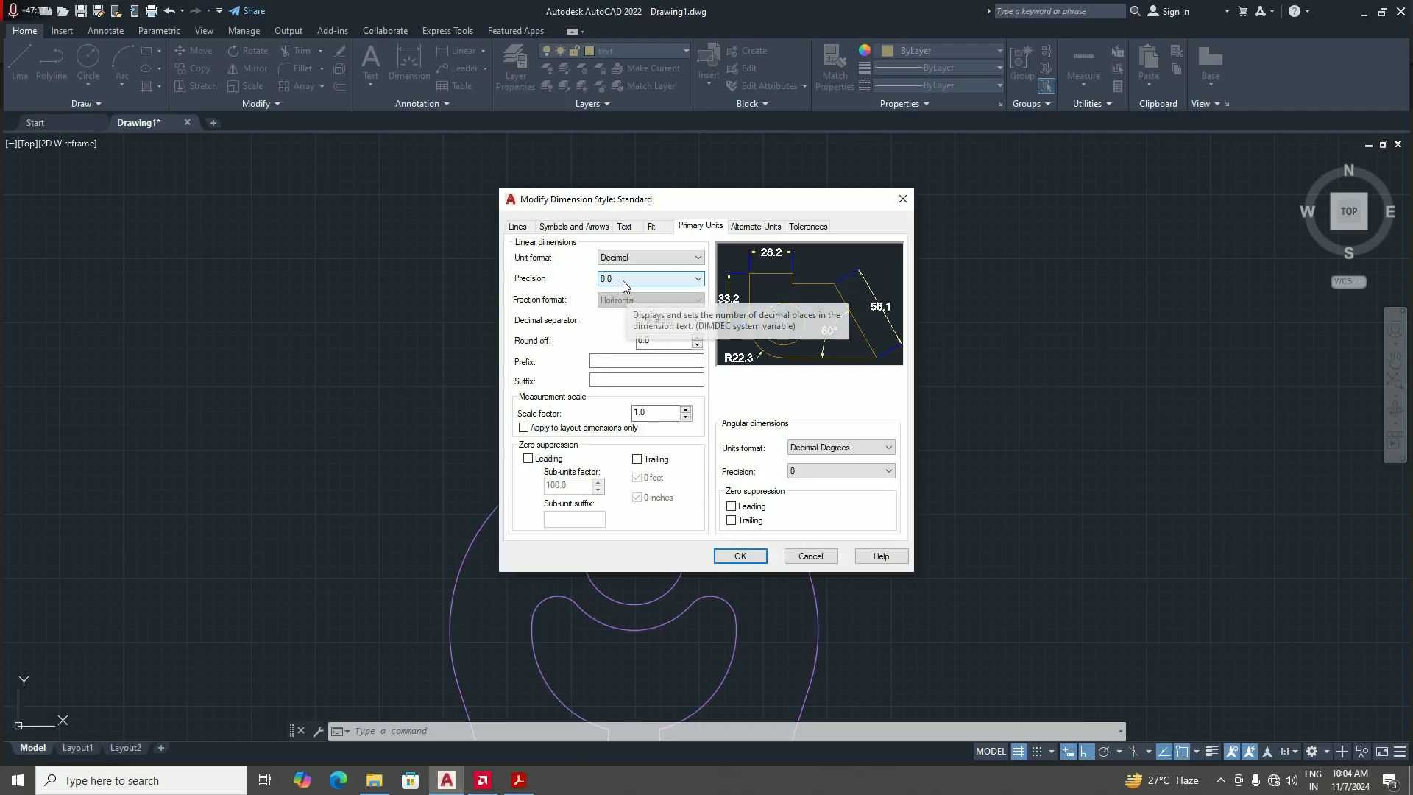
{"action": "left_click", "coordinate": [740, 557]}
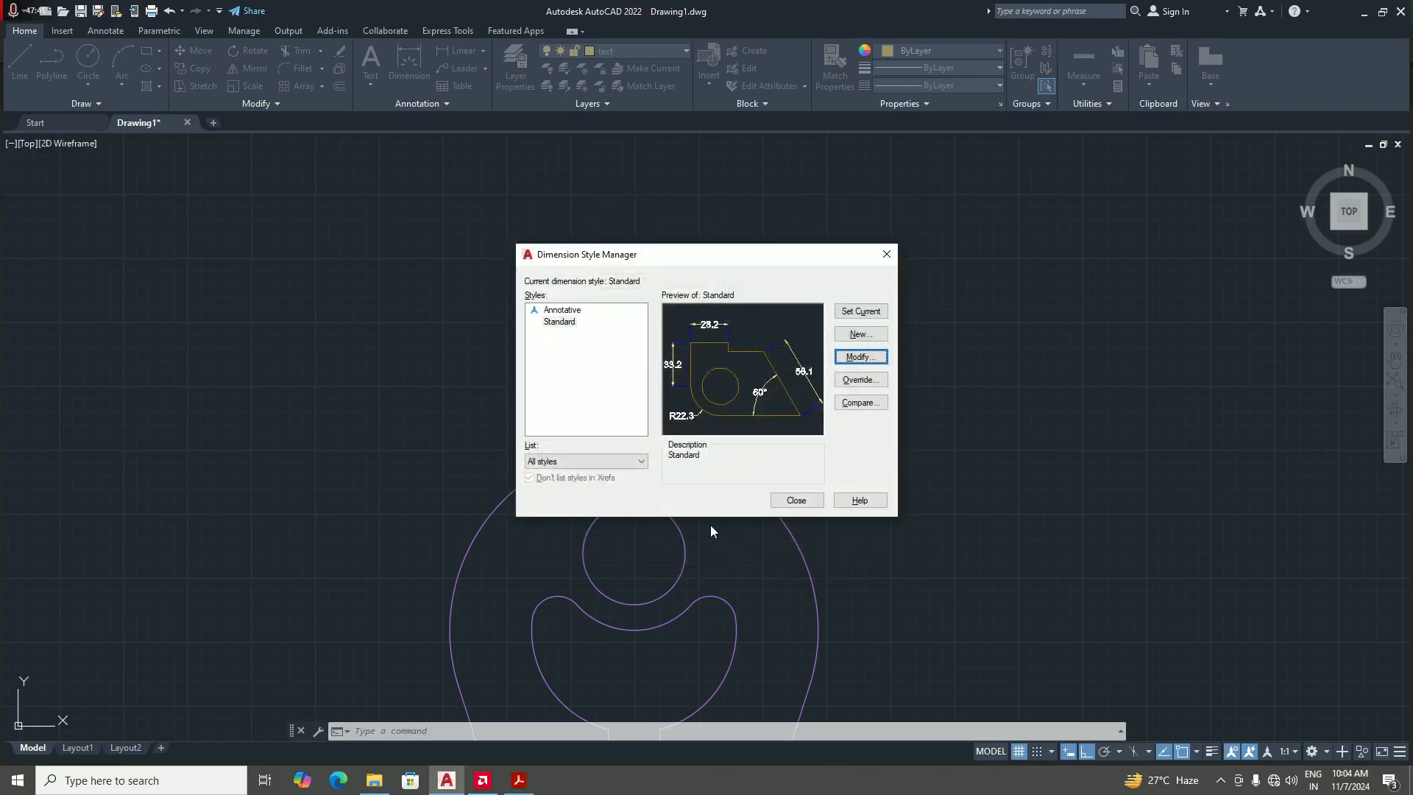
{"action": "left_click", "coordinate": [796, 501]}
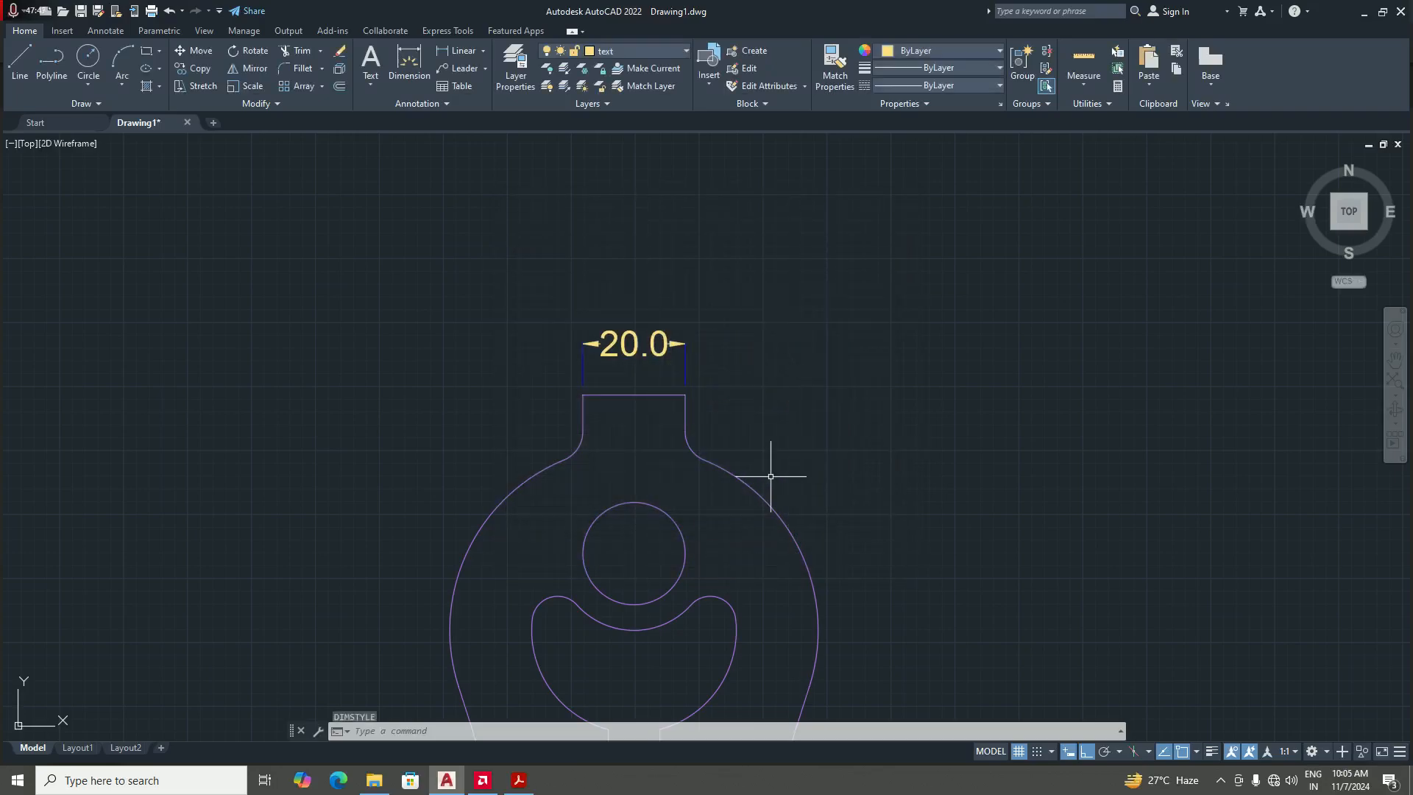
- Add a vertical linear dimension from the centreline point level with the tab's fillets to the tab's upper-right corner, placed right of the tab
{"action": "scroll", "coordinate": [759, 432], "scroll_direction": "down", "scroll_amount": 2}
{"action": "scroll", "coordinate": [724, 409], "scroll_direction": "up", "scroll_amount": 6}
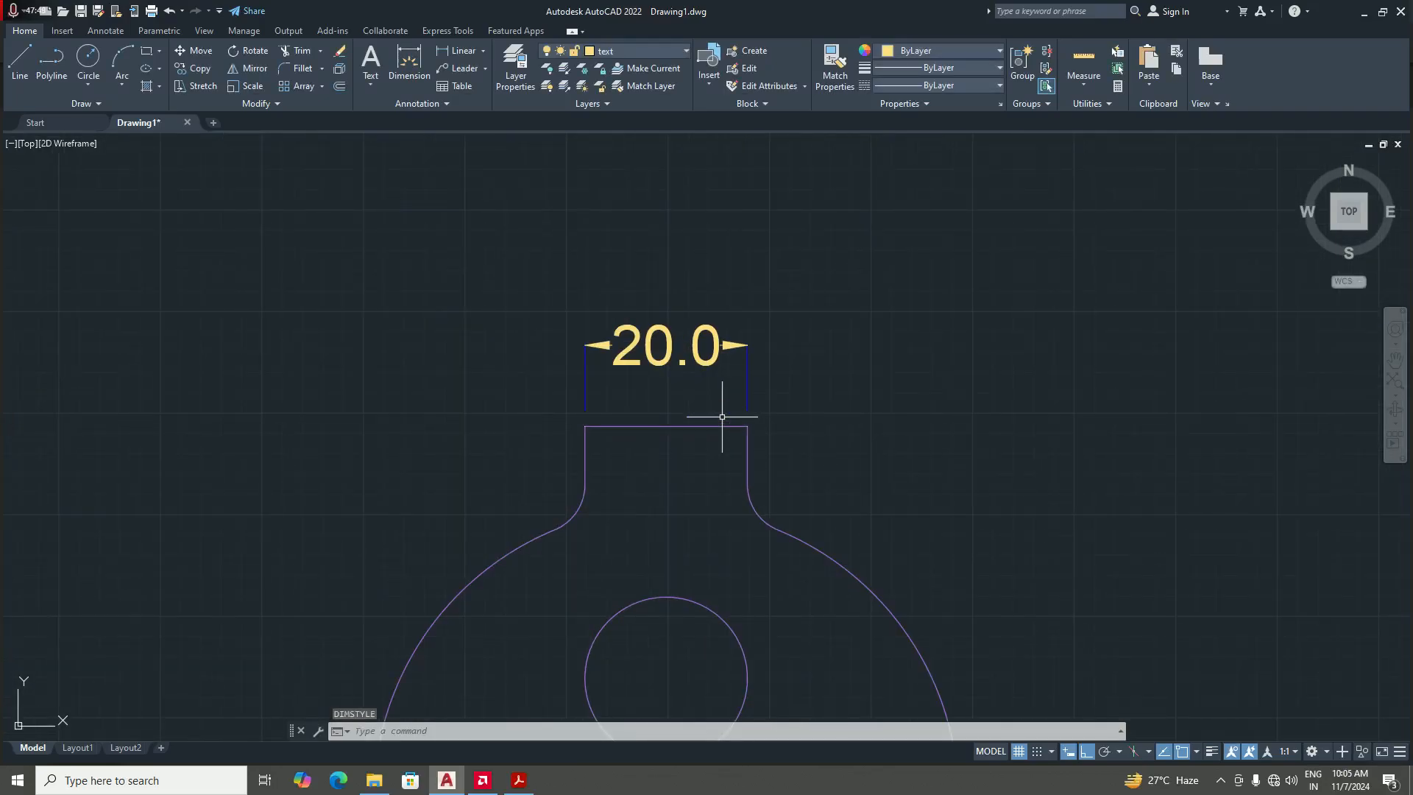
{"action": "scroll", "coordinate": [722, 417], "scroll_direction": "down", "scroll_amount": 7}
{"action": "scroll", "coordinate": [798, 423], "scroll_direction": "up", "scroll_amount": 3}
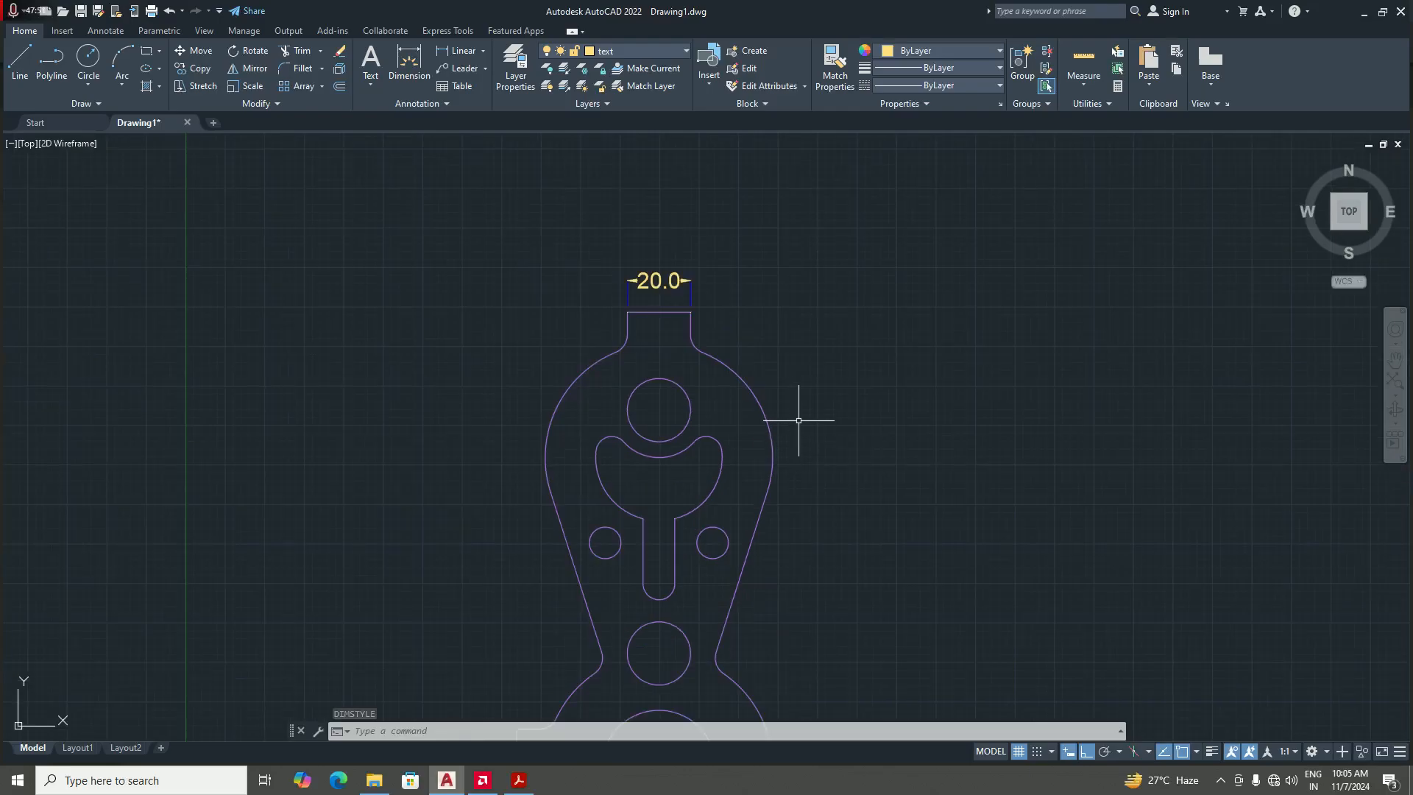
{"action": "left_click", "coordinate": [458, 51]}
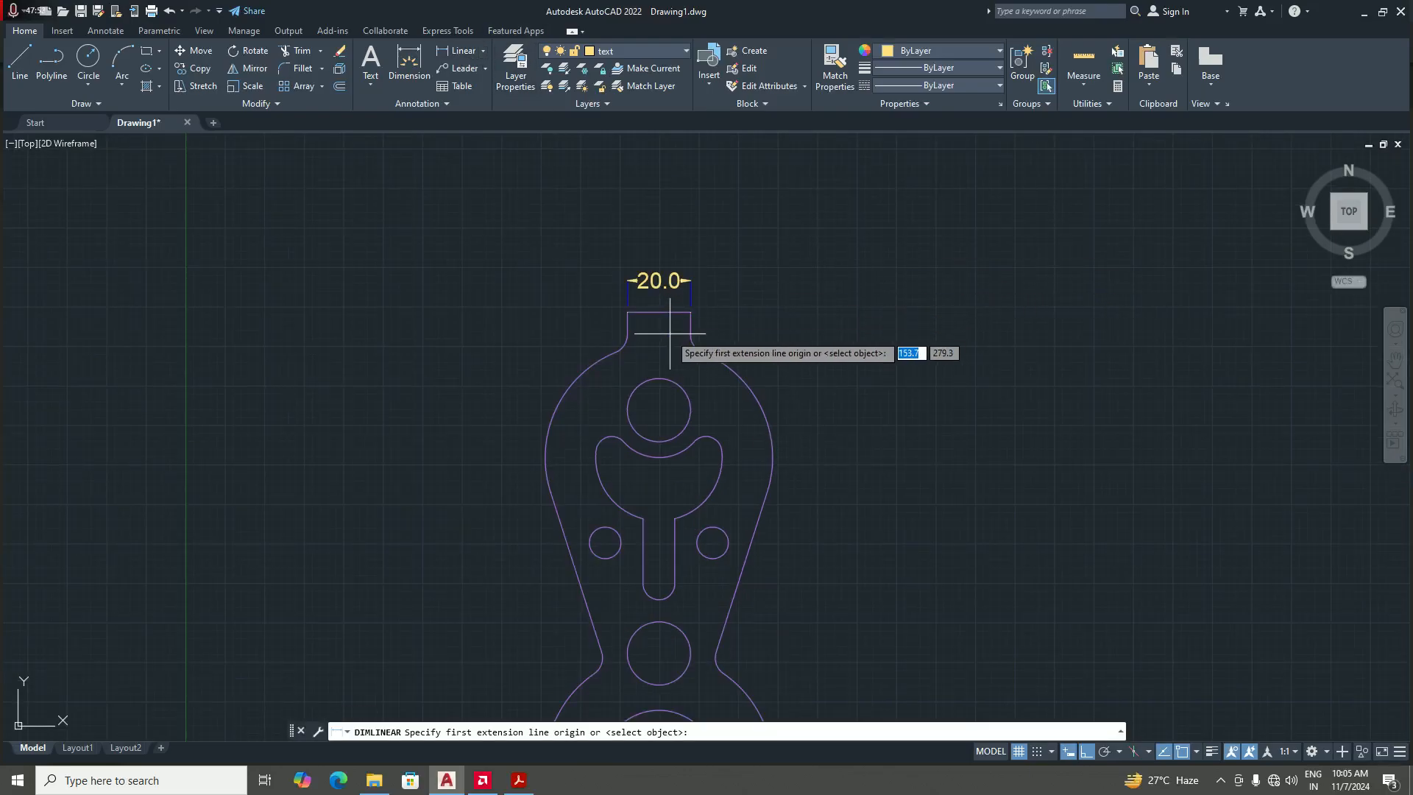
{"action": "scroll", "coordinate": [727, 342], "scroll_direction": "down", "scroll_amount": 2}
{"action": "scroll", "coordinate": [714, 350], "scroll_direction": "up", "scroll_amount": 4}
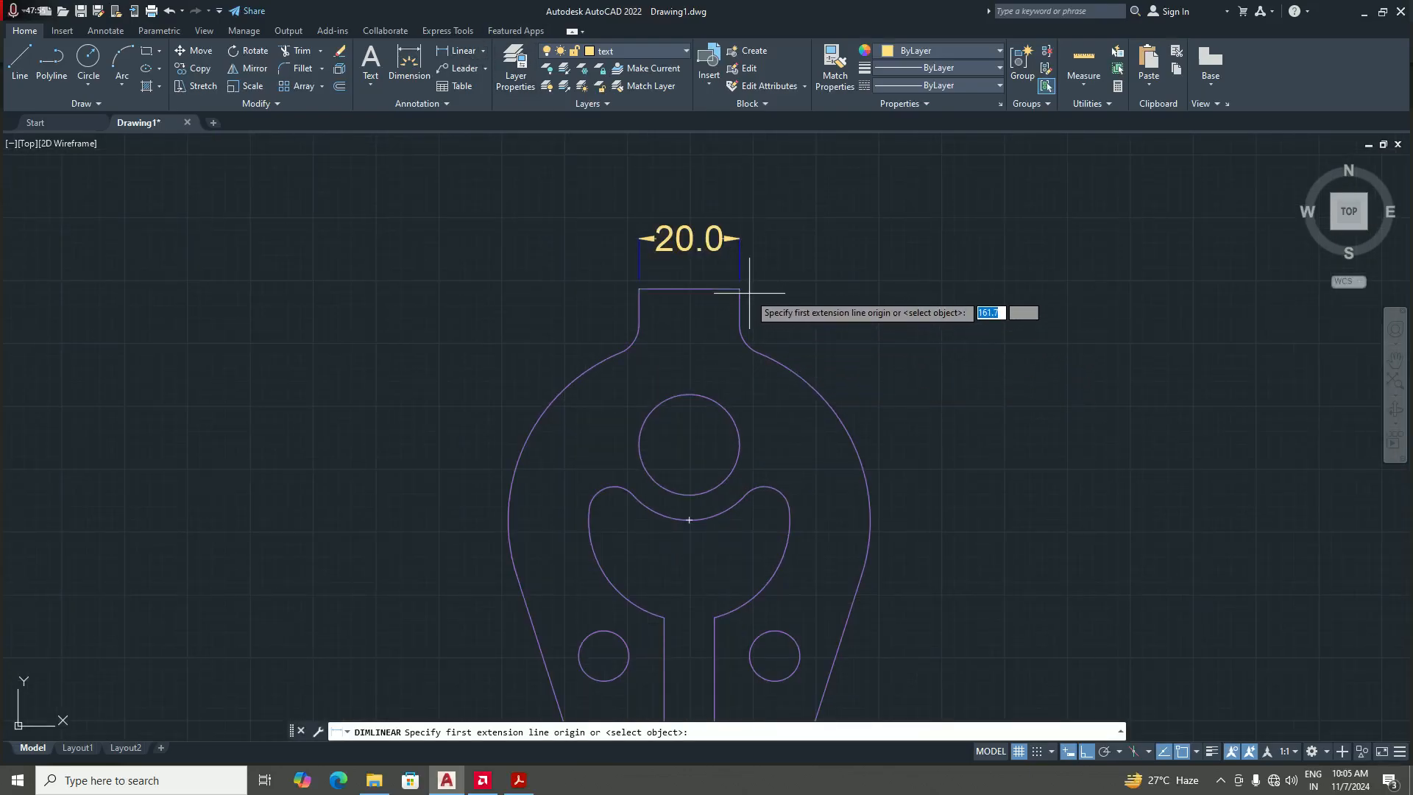
{"action": "scroll", "coordinate": [740, 289], "scroll_direction": "down", "scroll_amount": 4}
{"action": "scroll", "coordinate": [699, 295], "scroll_direction": "up", "scroll_amount": 6}
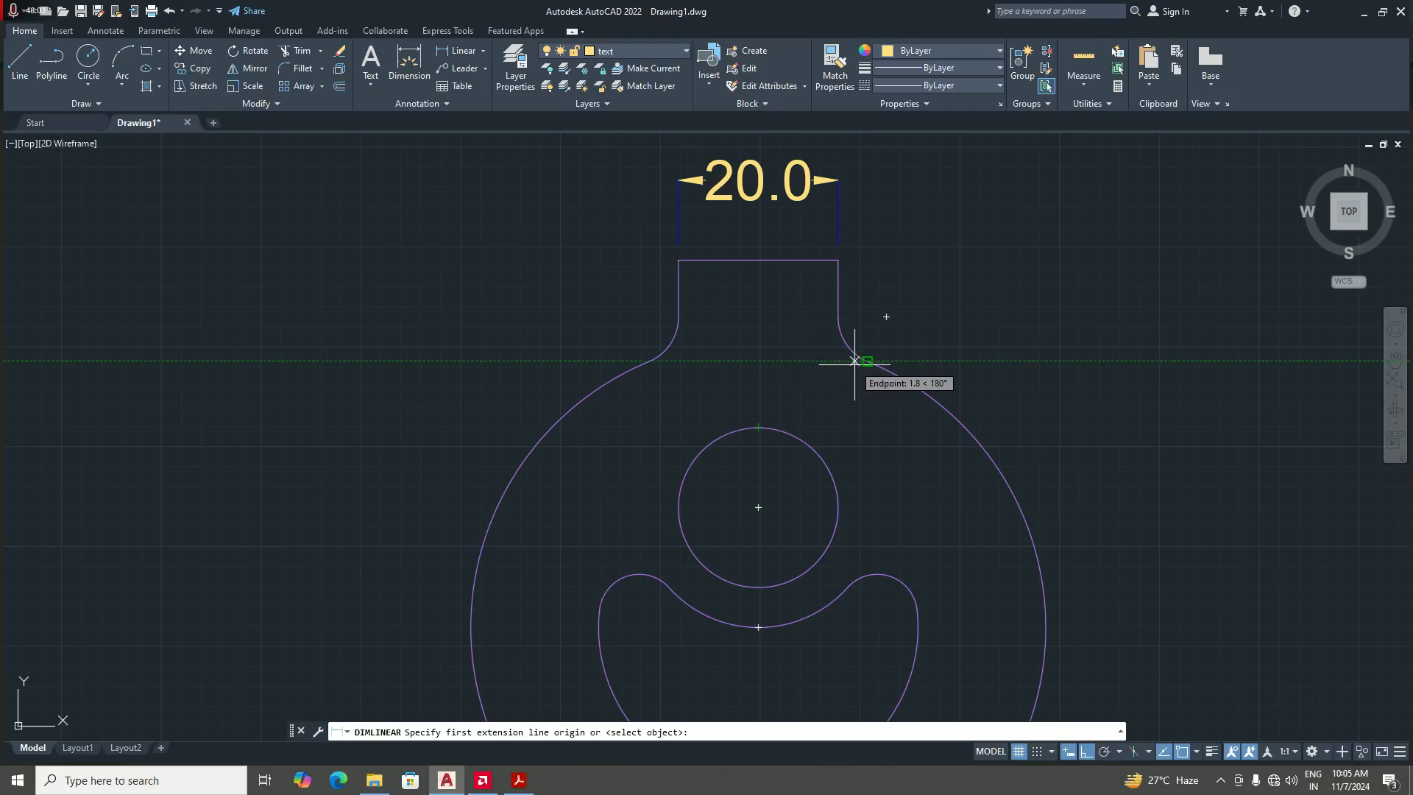
{"action": "scroll", "coordinate": [913, 401], "scroll_direction": "up", "scroll_amount": 2}
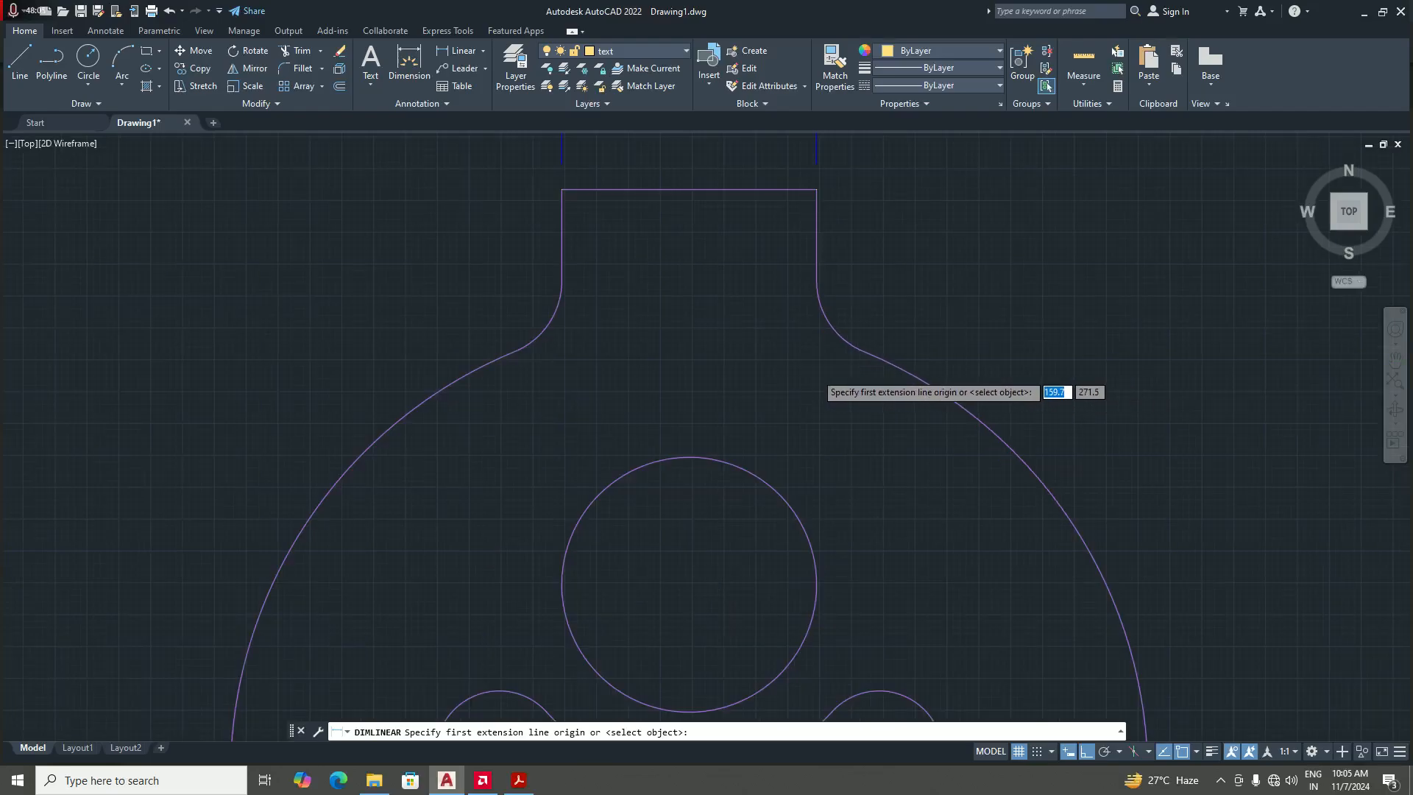
{"action": "scroll", "coordinate": [839, 325], "scroll_direction": "down", "scroll_amount": 3}
{"action": "scroll", "coordinate": [859, 324], "scroll_direction": "up", "scroll_amount": 3}
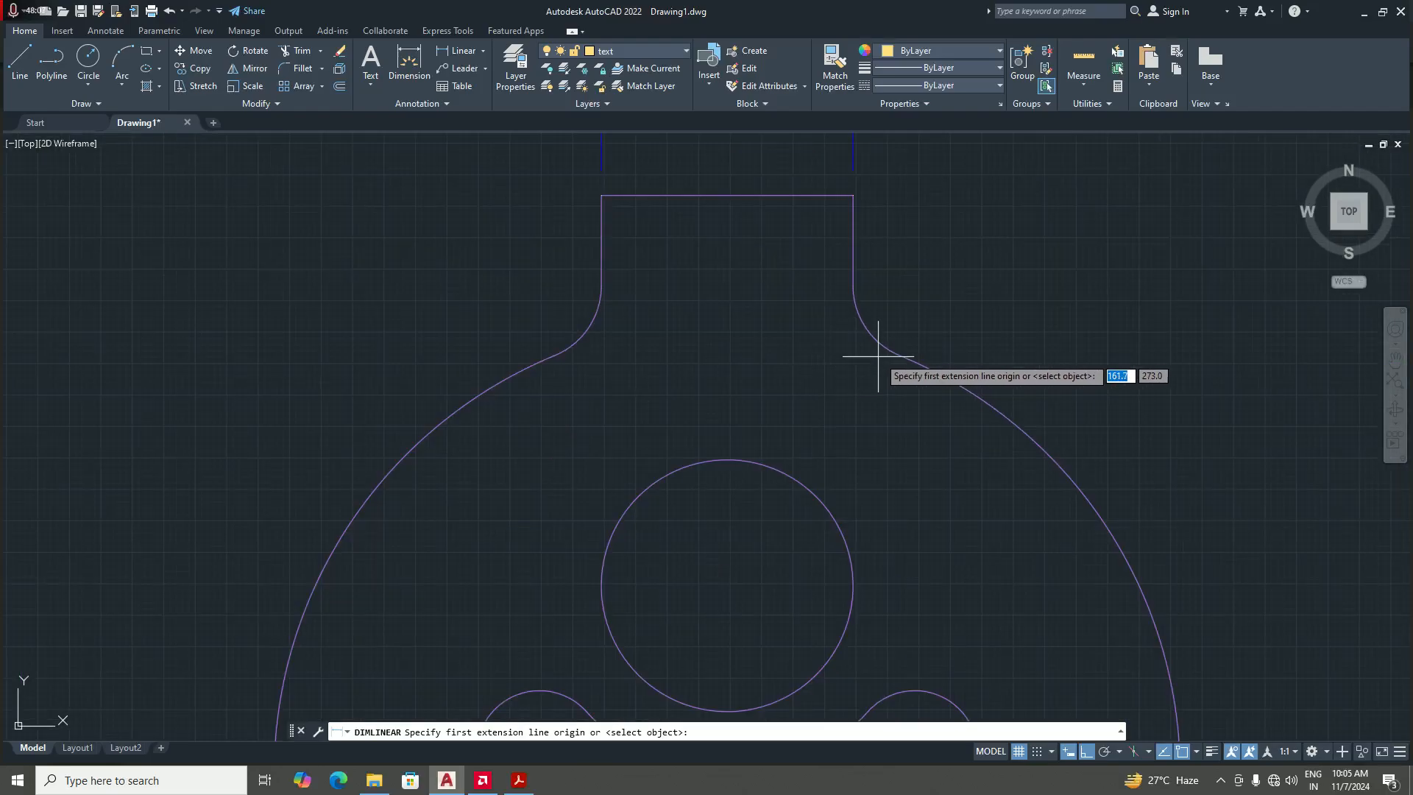
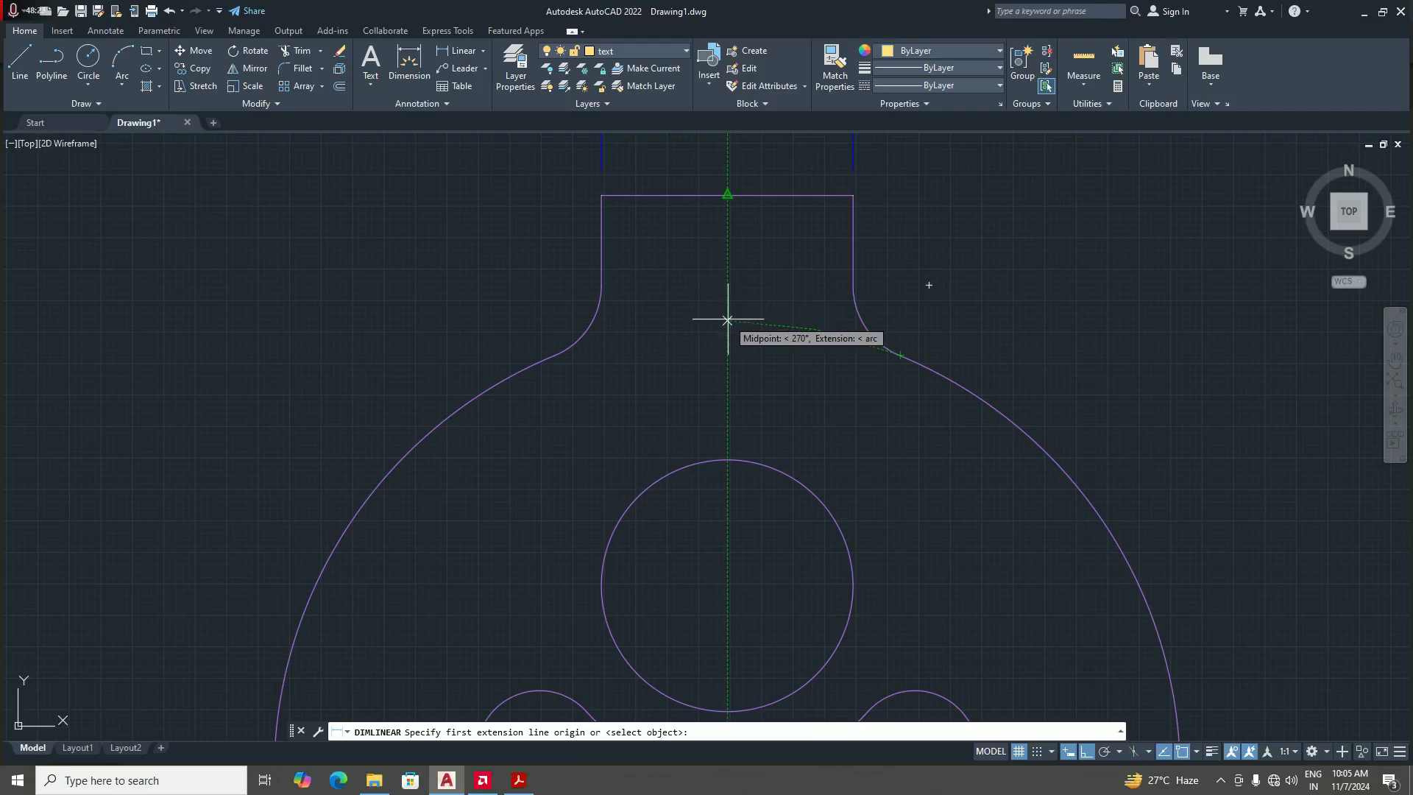
{"action": "left_click", "coordinate": [727, 321]}
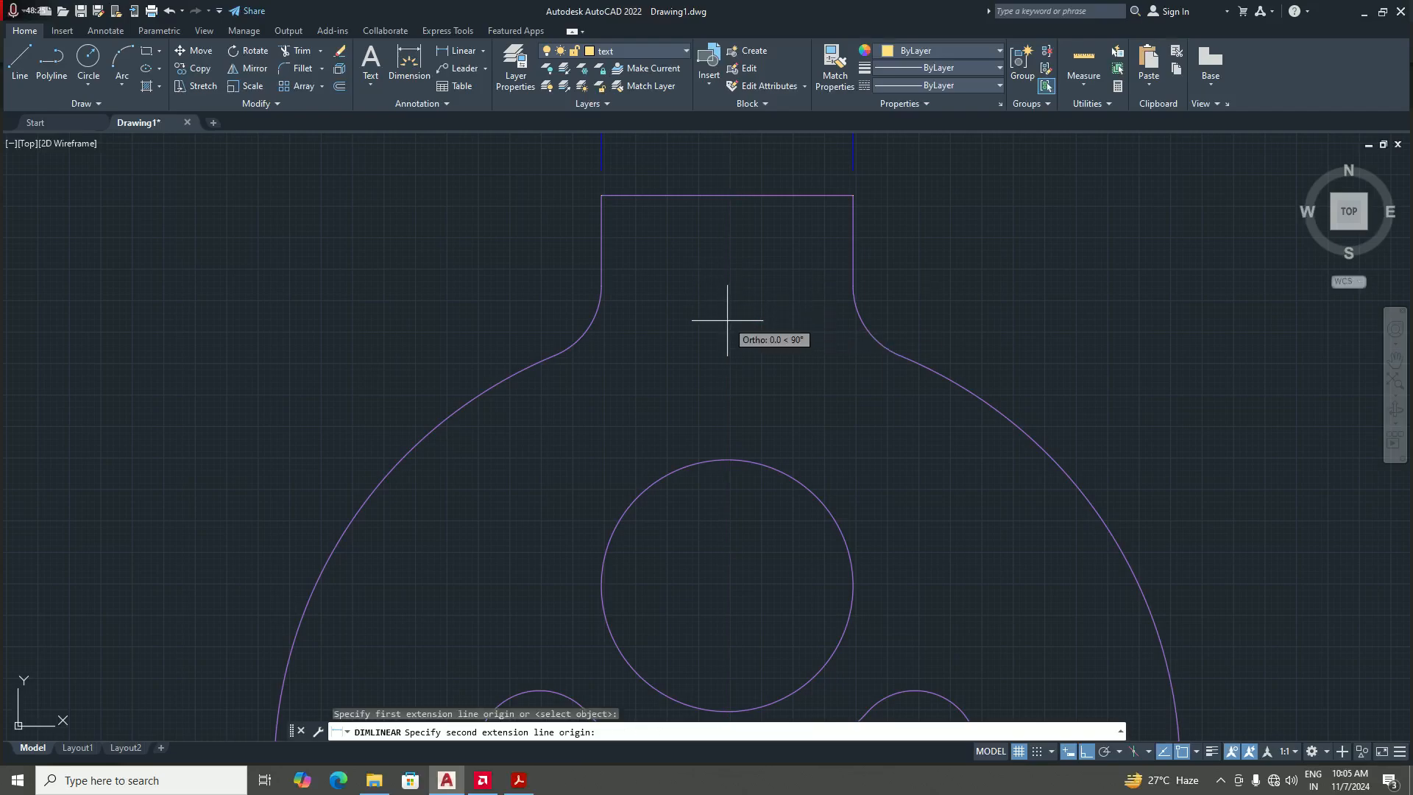
{"action": "scroll", "coordinate": [735, 309], "scroll_direction": "down", "scroll_amount": 4}
{"action": "scroll", "coordinate": [744, 307], "scroll_direction": "up", "scroll_amount": 2}
{"action": "left_click", "coordinate": [741, 282]}
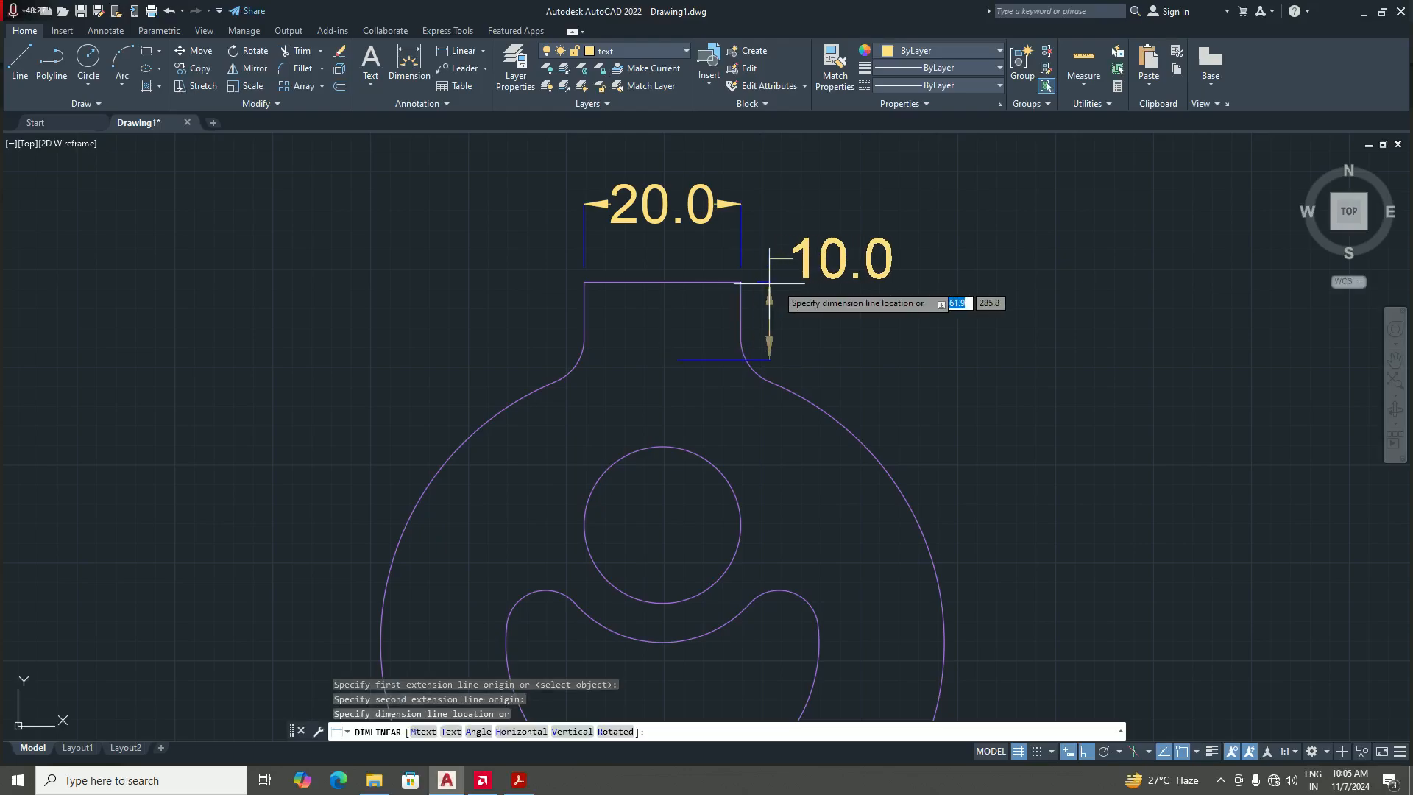
{"action": "scroll", "coordinate": [932, 342], "scroll_direction": "down", "scroll_amount": 2}
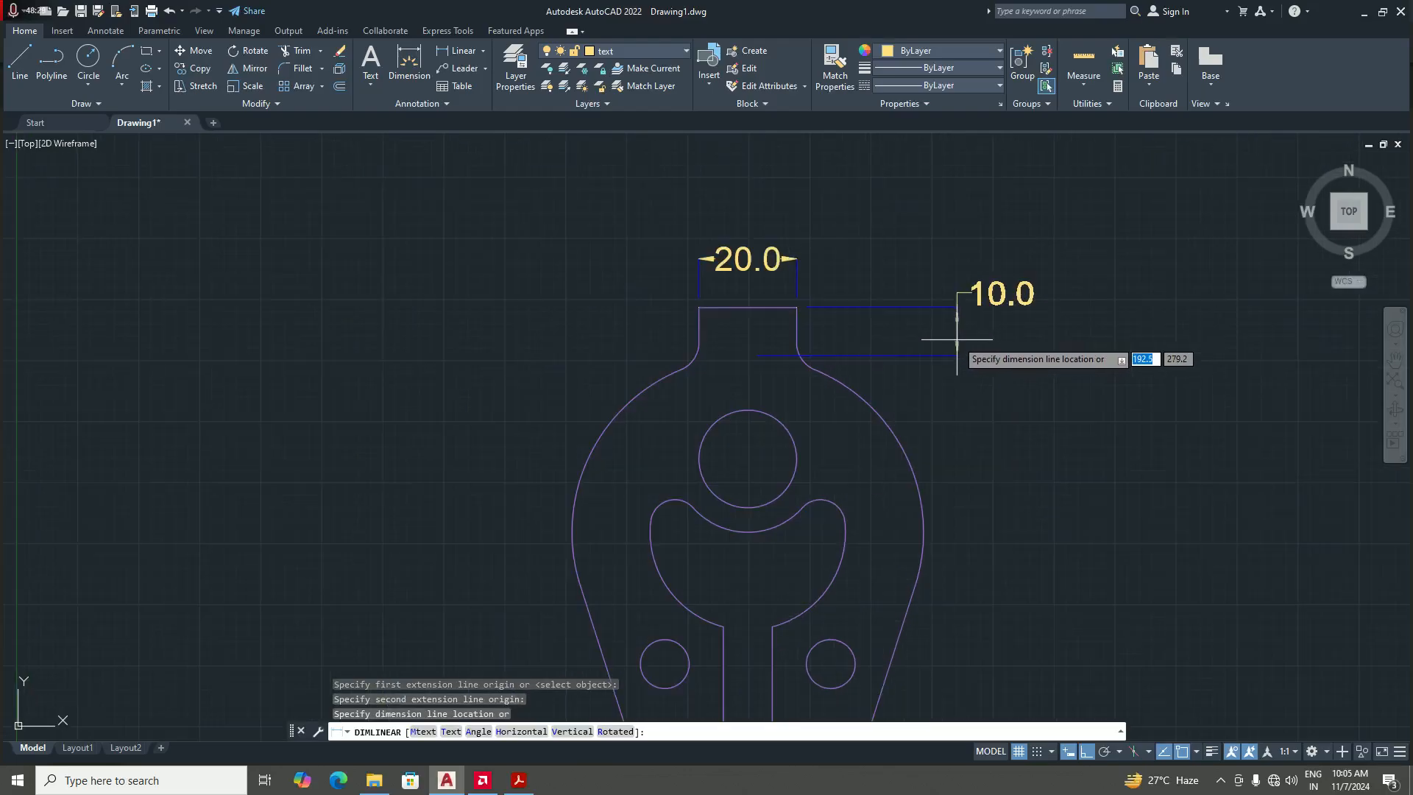
{"action": "scroll", "coordinate": [923, 338], "scroll_direction": "up", "scroll_amount": 3}
{"action": "left_click", "coordinate": [921, 339]}
{"action": "scroll", "coordinate": [859, 360], "scroll_direction": "down", "scroll_amount": 3}
{"action": "scroll", "coordinate": [853, 364], "scroll_direction": "up", "scroll_amount": 4}
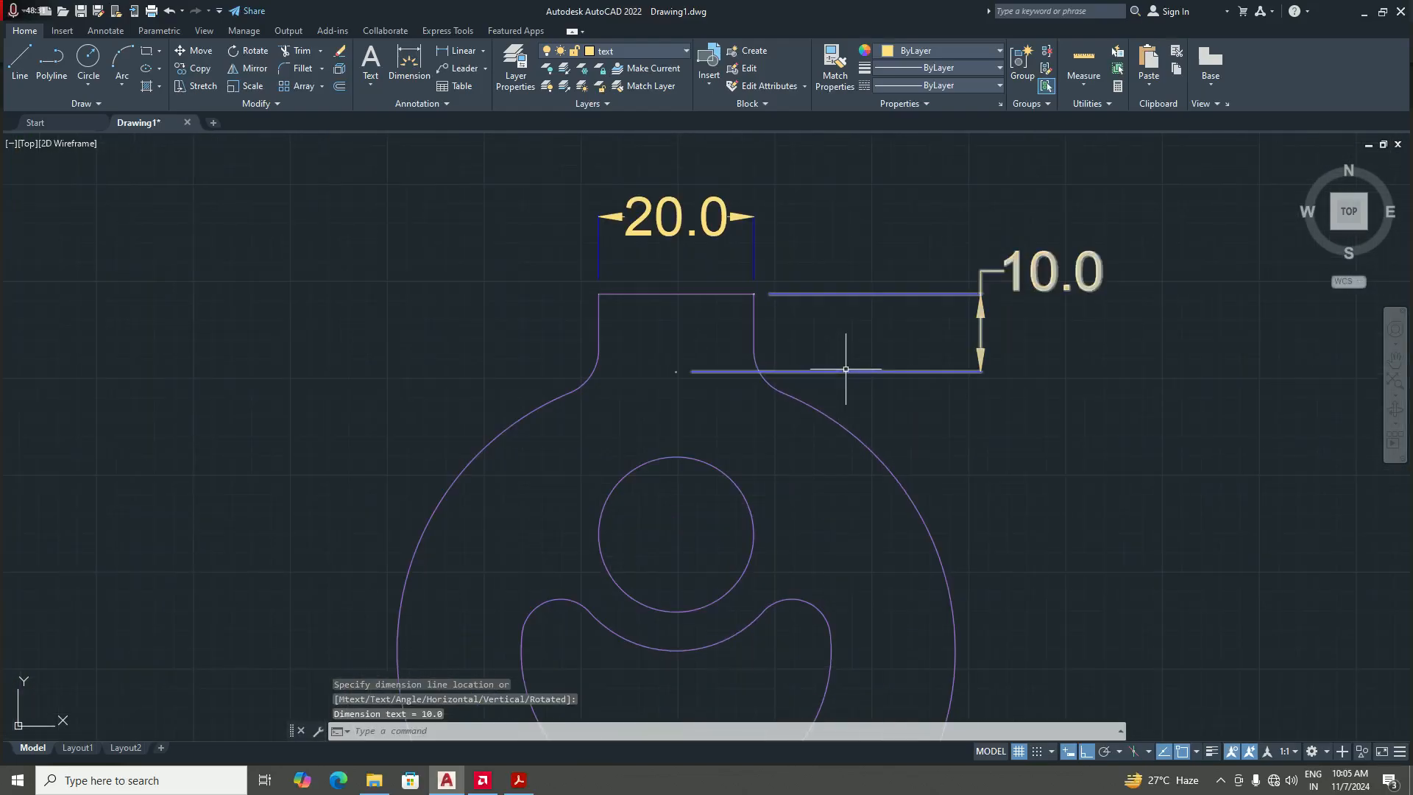
- Select the vertical dimension beside the top tab to show its grips
{"action": "scroll", "coordinate": [720, 377], "scroll_direction": "down", "scroll_amount": 2}
{"action": "scroll", "coordinate": [720, 378], "scroll_direction": "down", "scroll_amount": 2}
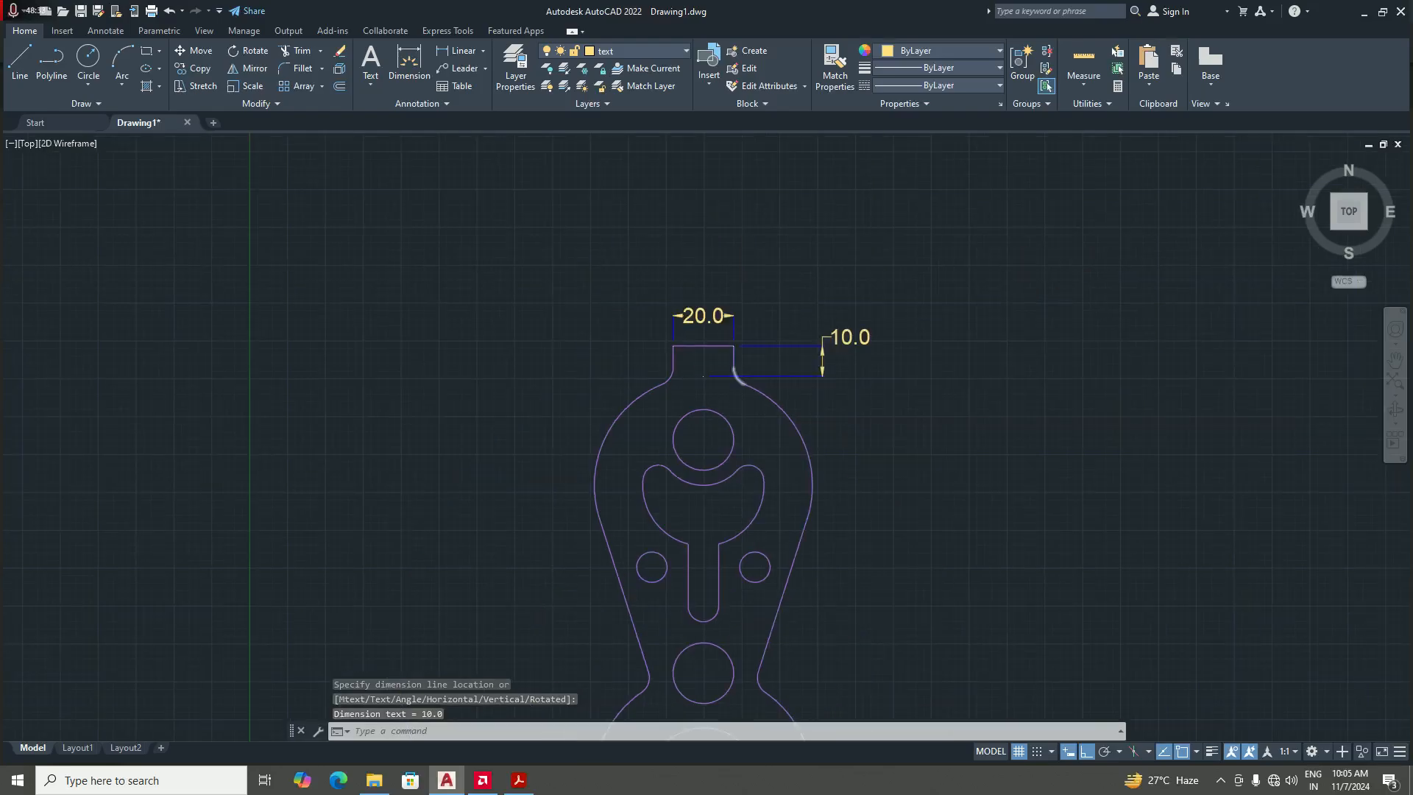
{"action": "scroll", "coordinate": [704, 381], "scroll_direction": "up", "scroll_amount": 4}
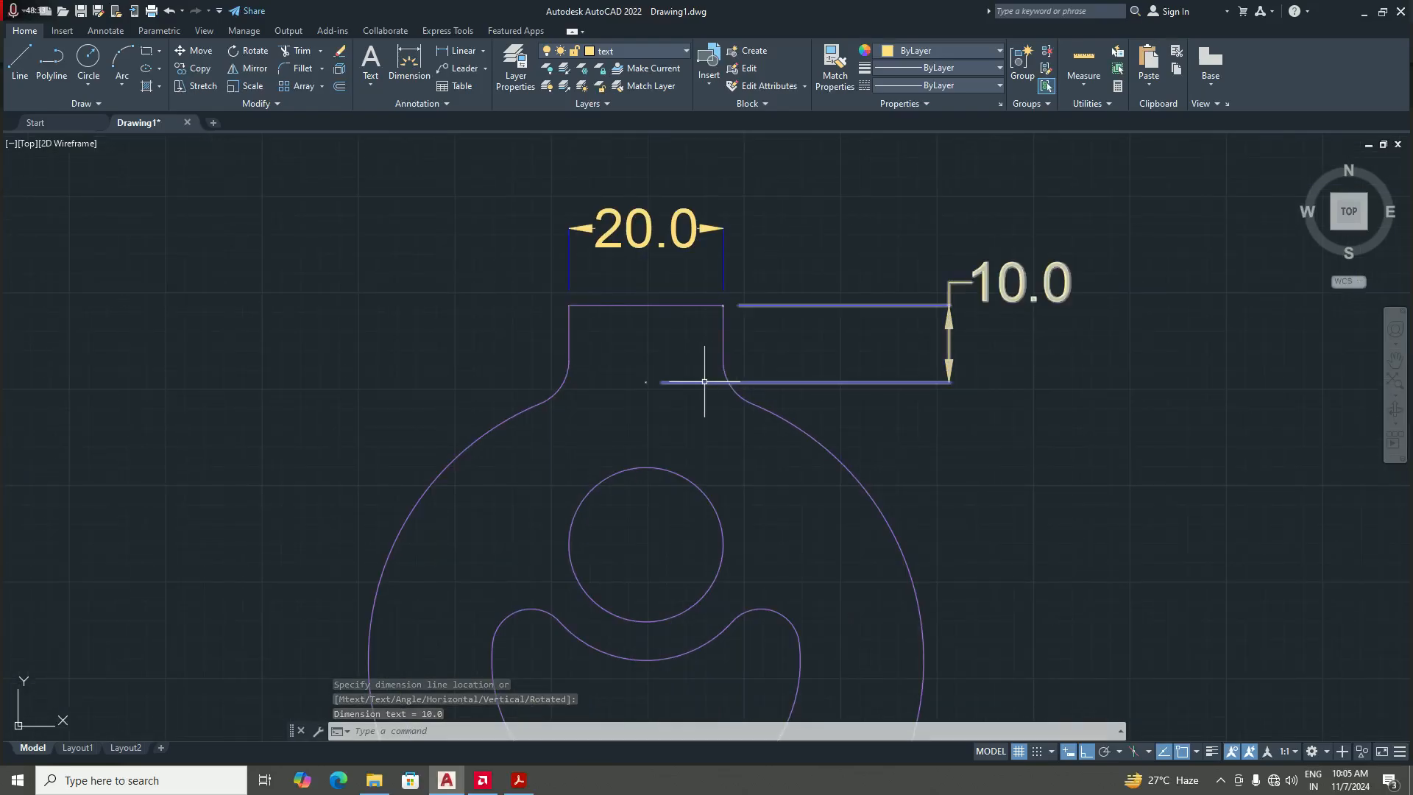
{"action": "left_click", "coordinate": [666, 384]}
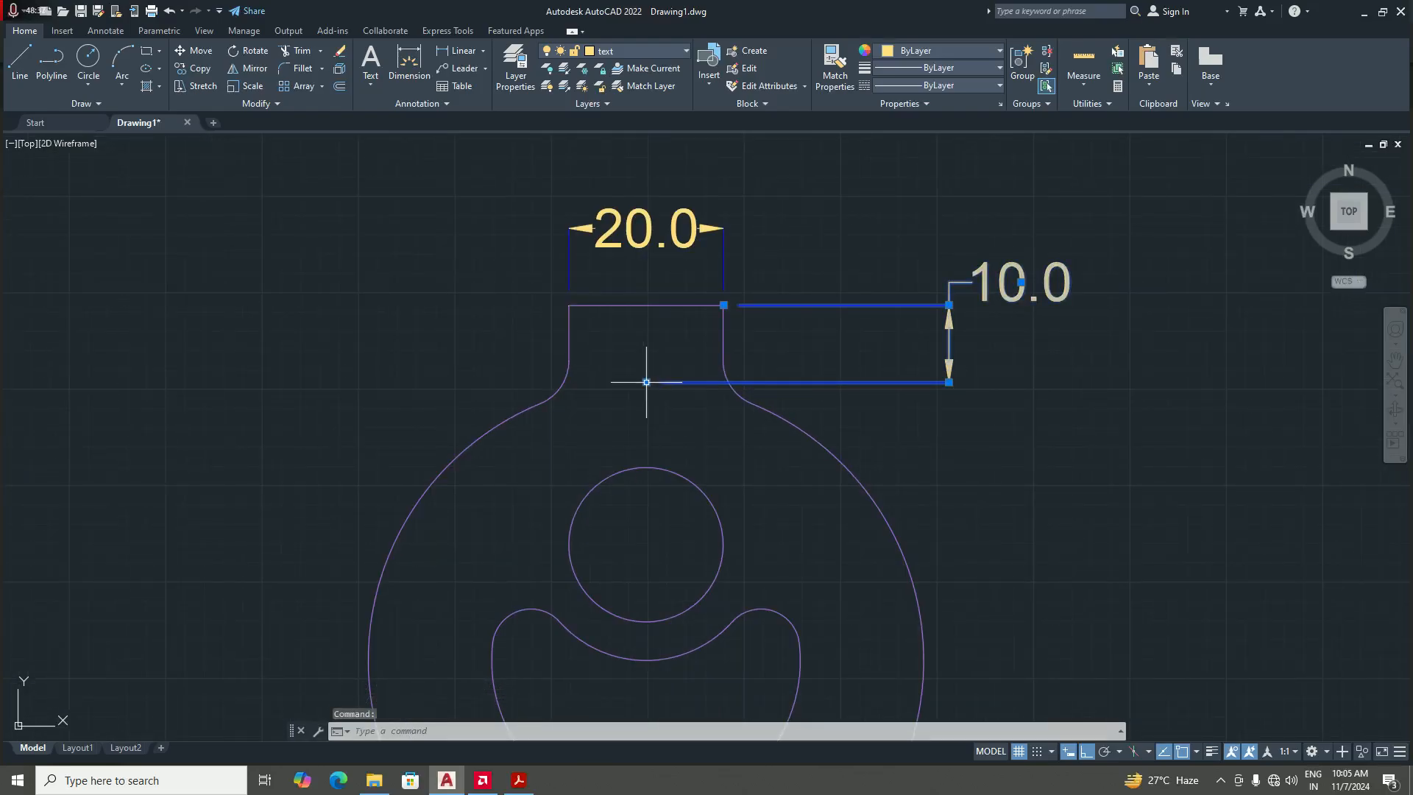
- Shorten the lower extension line of the 10.0 neck dimension by moving its origin to the neck's right-hand outline
{"action": "left_click", "coordinate": [646, 382]}
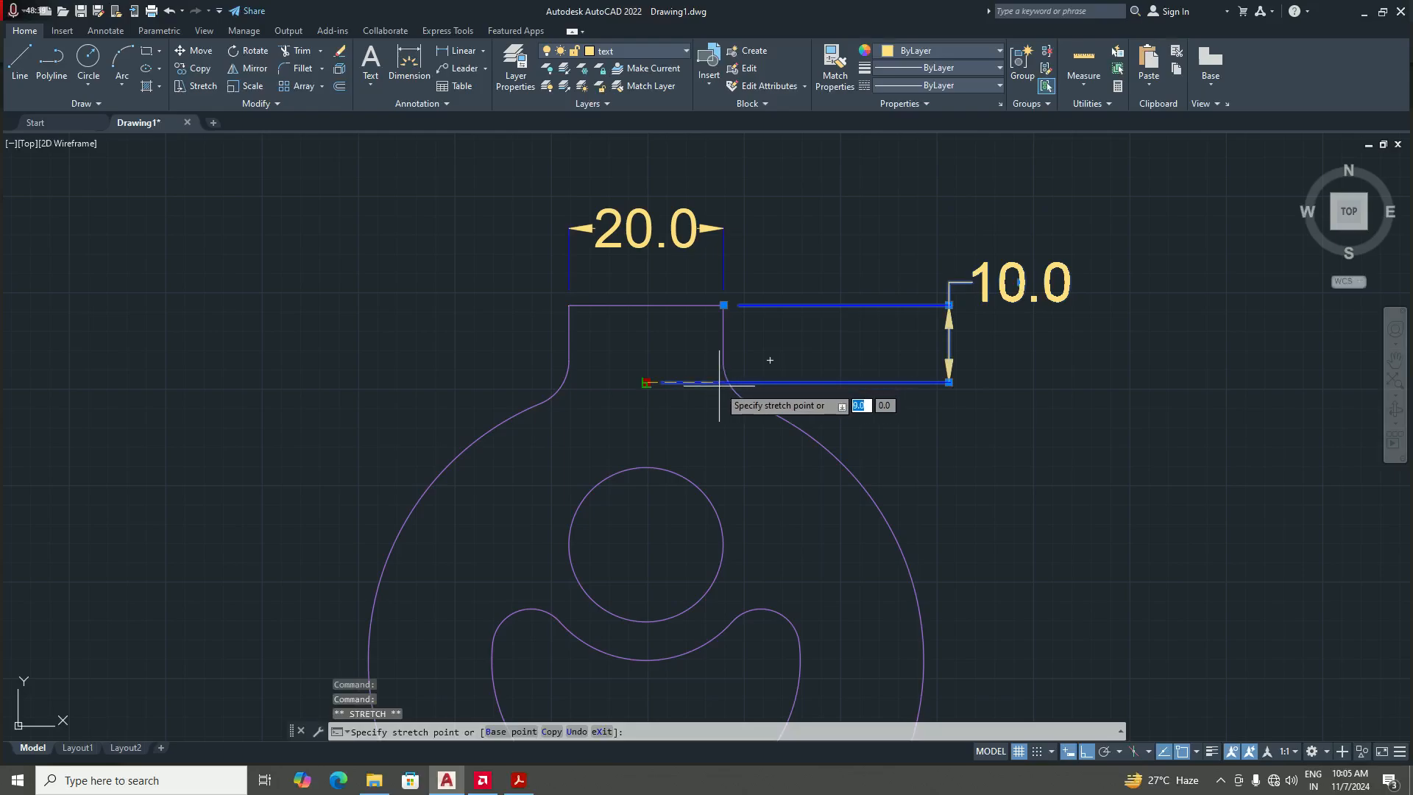
{"action": "left_click", "coordinate": [728, 382]}
{"action": "key", "text": "Escape"}
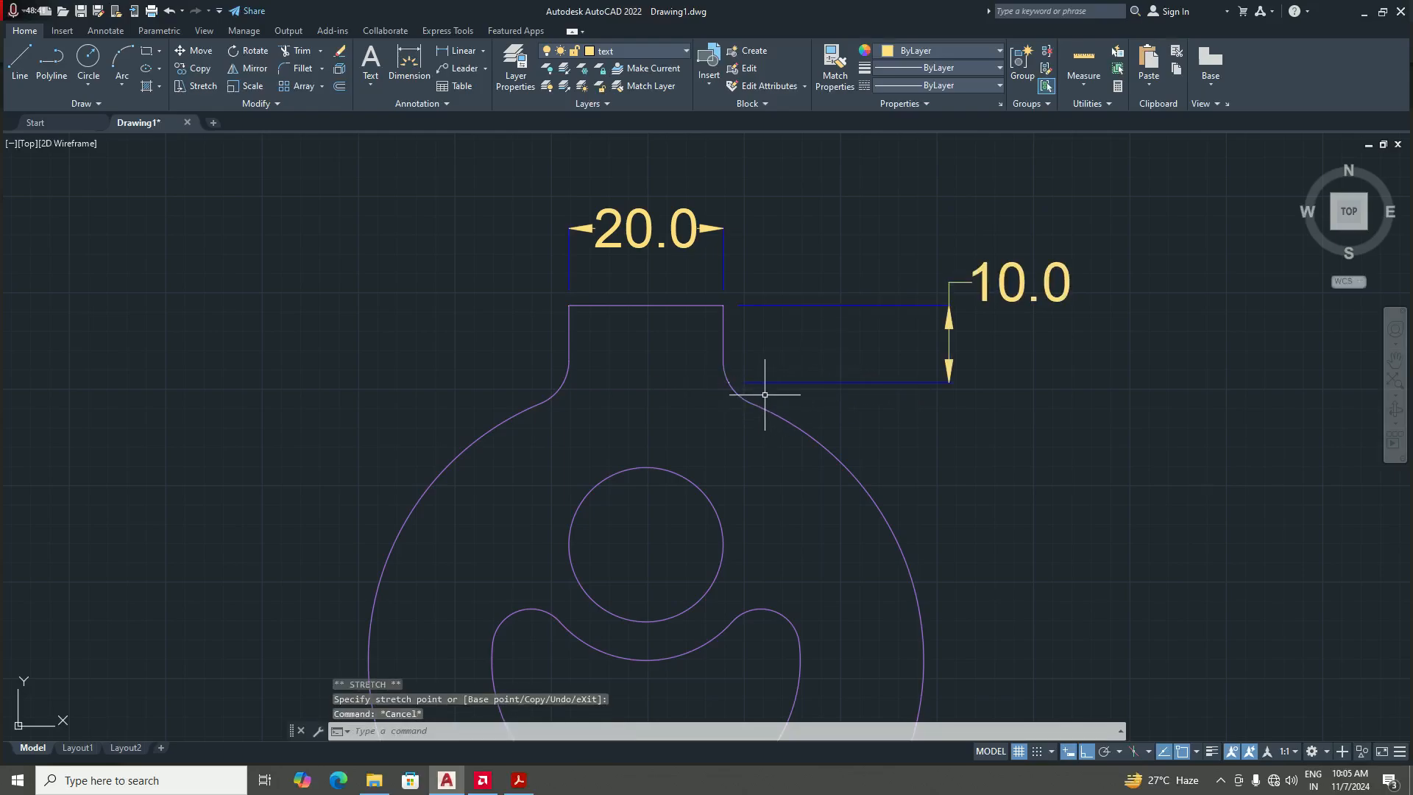
- Add a vertical linear dimension from the neck's top-left corner to the bottom of the upper hole, placed left of the part
{"action": "scroll", "coordinate": [920, 421], "scroll_direction": "down", "scroll_amount": 6}
{"action": "scroll", "coordinate": [915, 422], "scroll_direction": "up", "scroll_amount": 3}
{"action": "scroll", "coordinate": [884, 384], "scroll_direction": "down", "scroll_amount": 4}
{"action": "scroll", "coordinate": [894, 404], "scroll_direction": "up", "scroll_amount": 4}
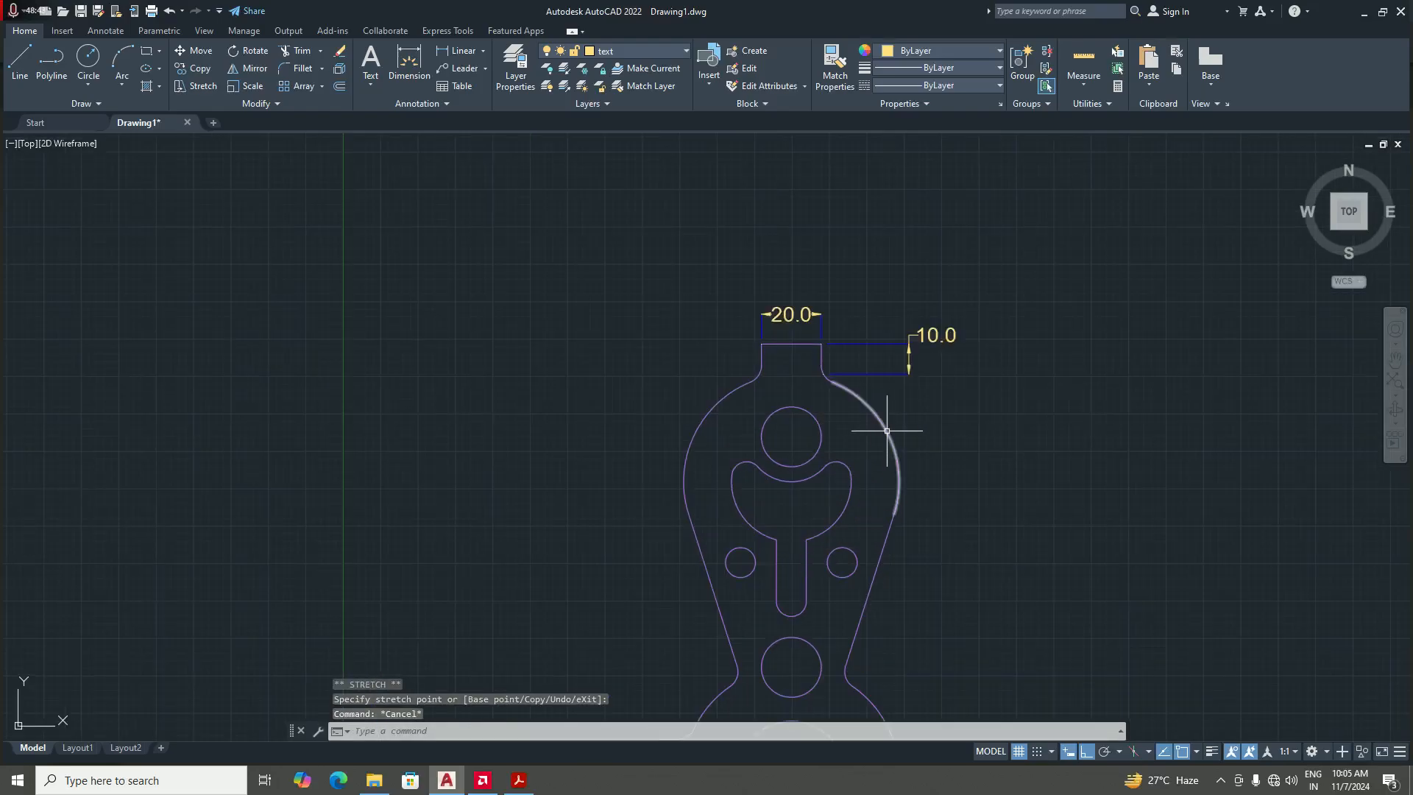
{"action": "scroll", "coordinate": [845, 432], "scroll_direction": "down", "scroll_amount": 2}
{"action": "scroll", "coordinate": [908, 463], "scroll_direction": "up", "scroll_amount": 2}
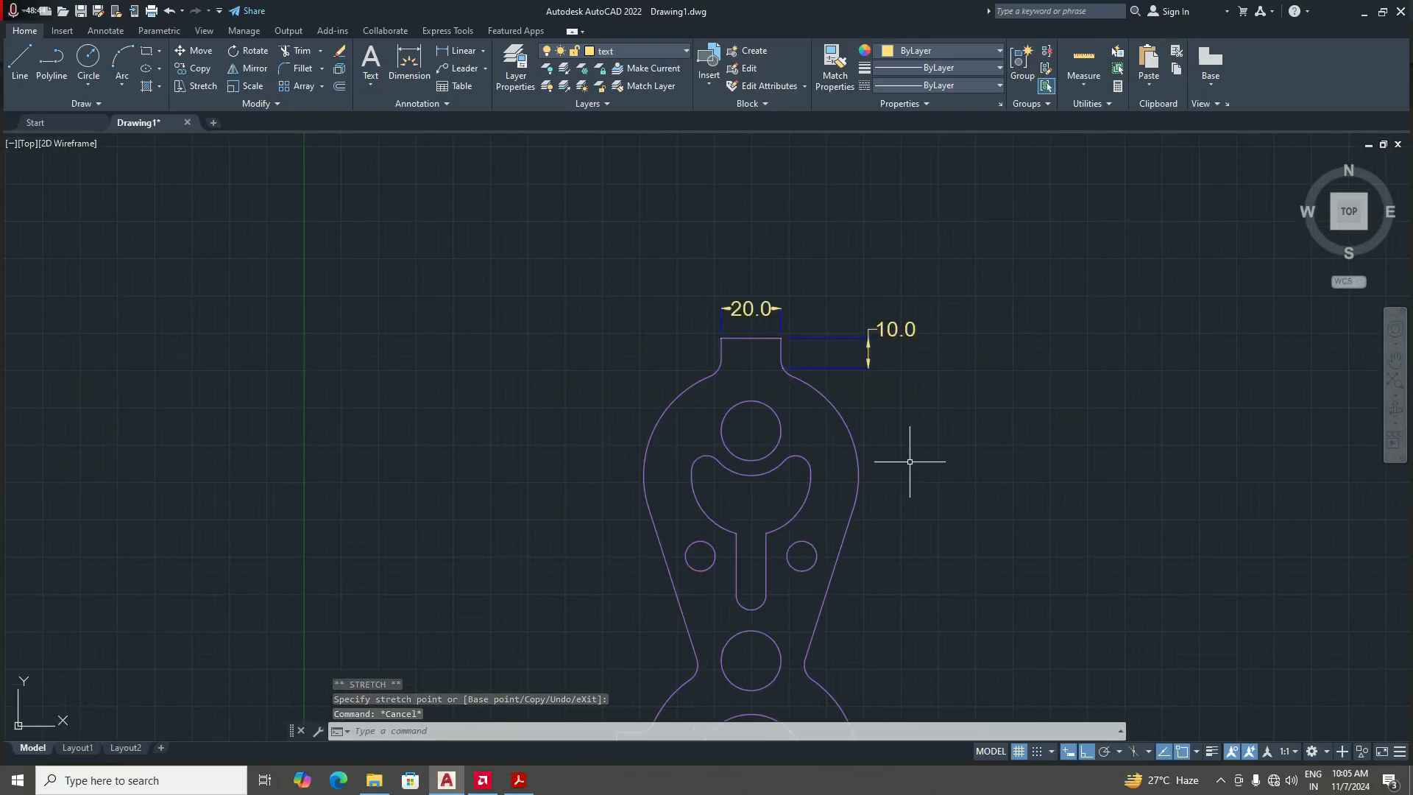
{"action": "left_click", "coordinate": [463, 51]}
{"action": "scroll", "coordinate": [933, 383], "scroll_direction": "down", "scroll_amount": 4}
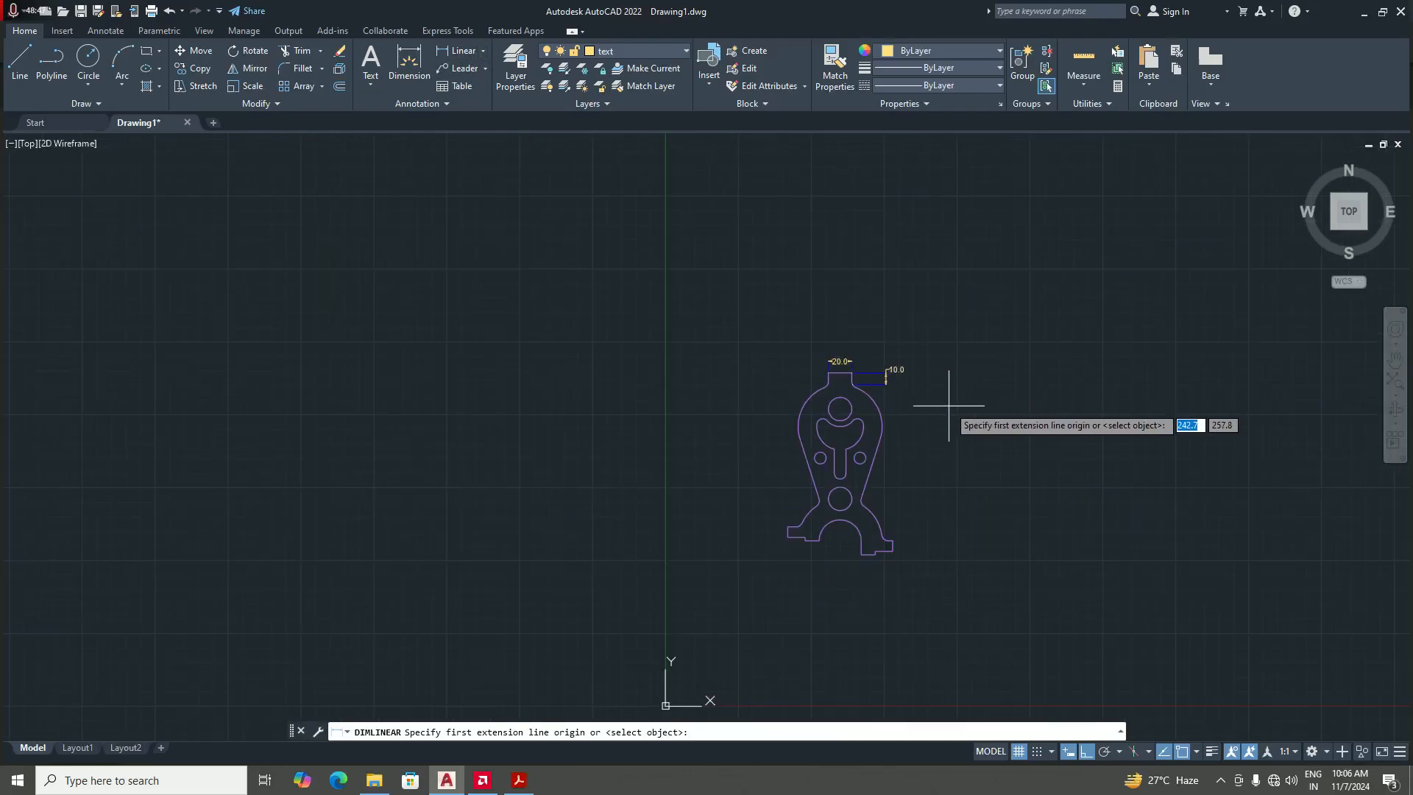
{"action": "scroll", "coordinate": [846, 360], "scroll_direction": "up", "scroll_amount": 4}
{"action": "scroll", "coordinate": [898, 378], "scroll_direction": "up", "scroll_amount": 2}
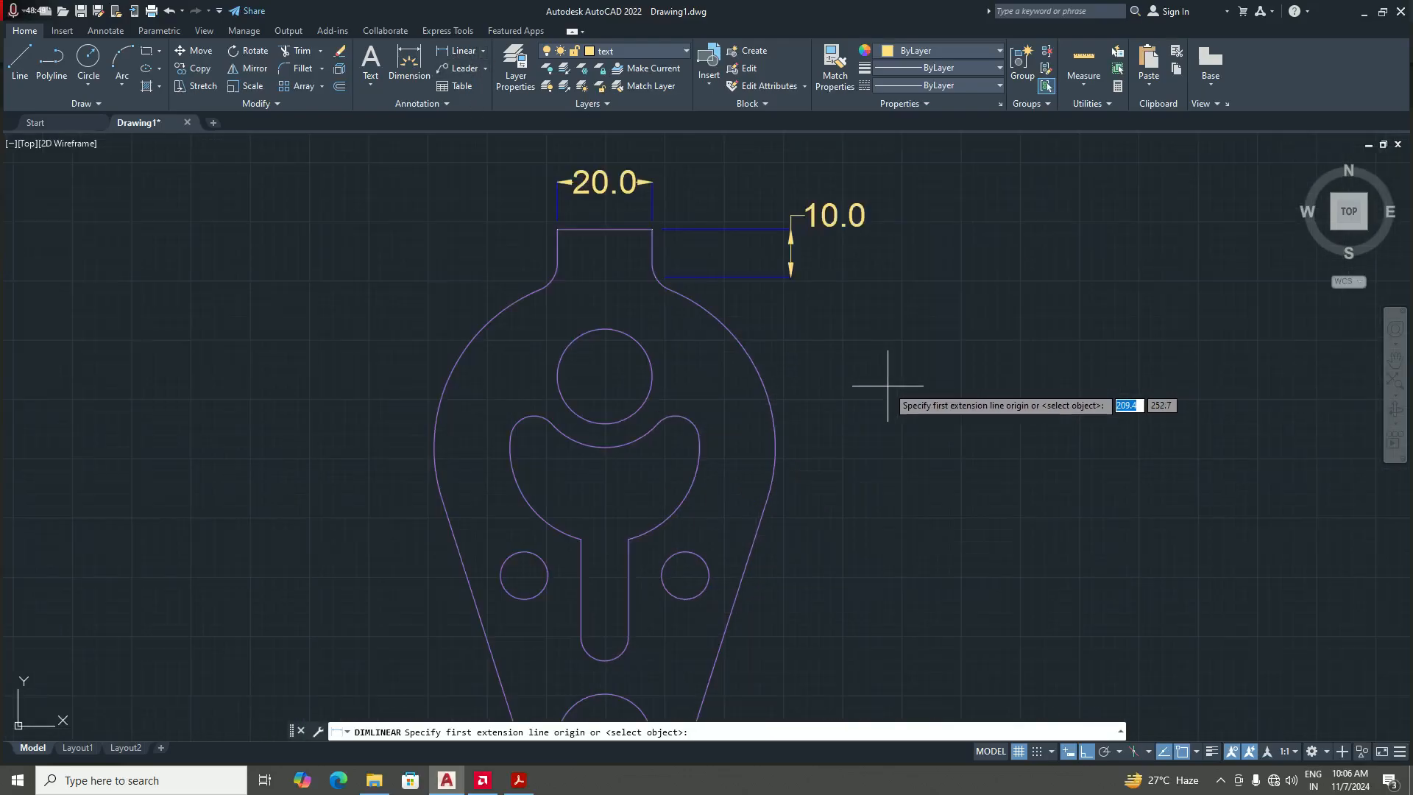
{"action": "scroll", "coordinate": [885, 397], "scroll_direction": "down", "scroll_amount": 2}
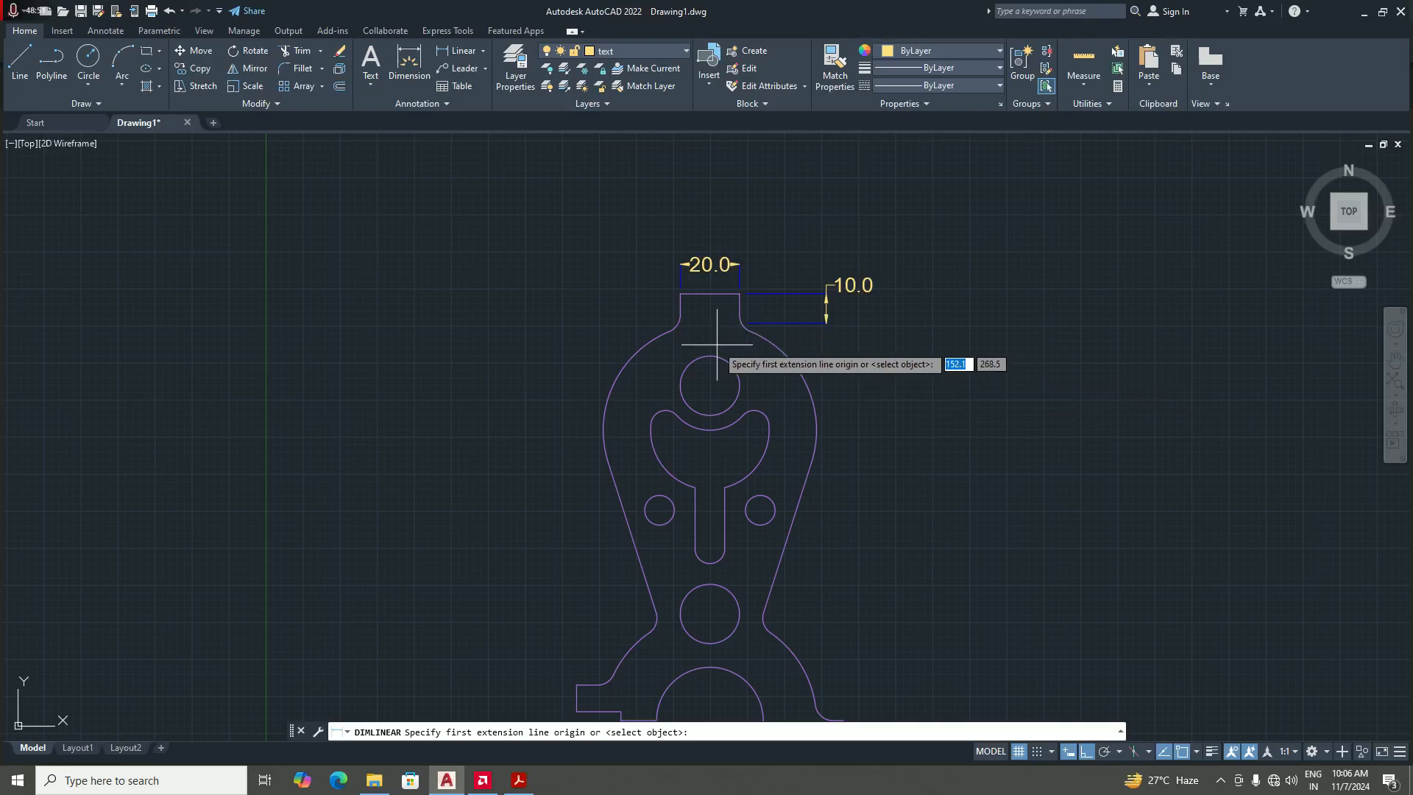
{"action": "scroll", "coordinate": [718, 360], "scroll_direction": "up", "scroll_amount": 2}
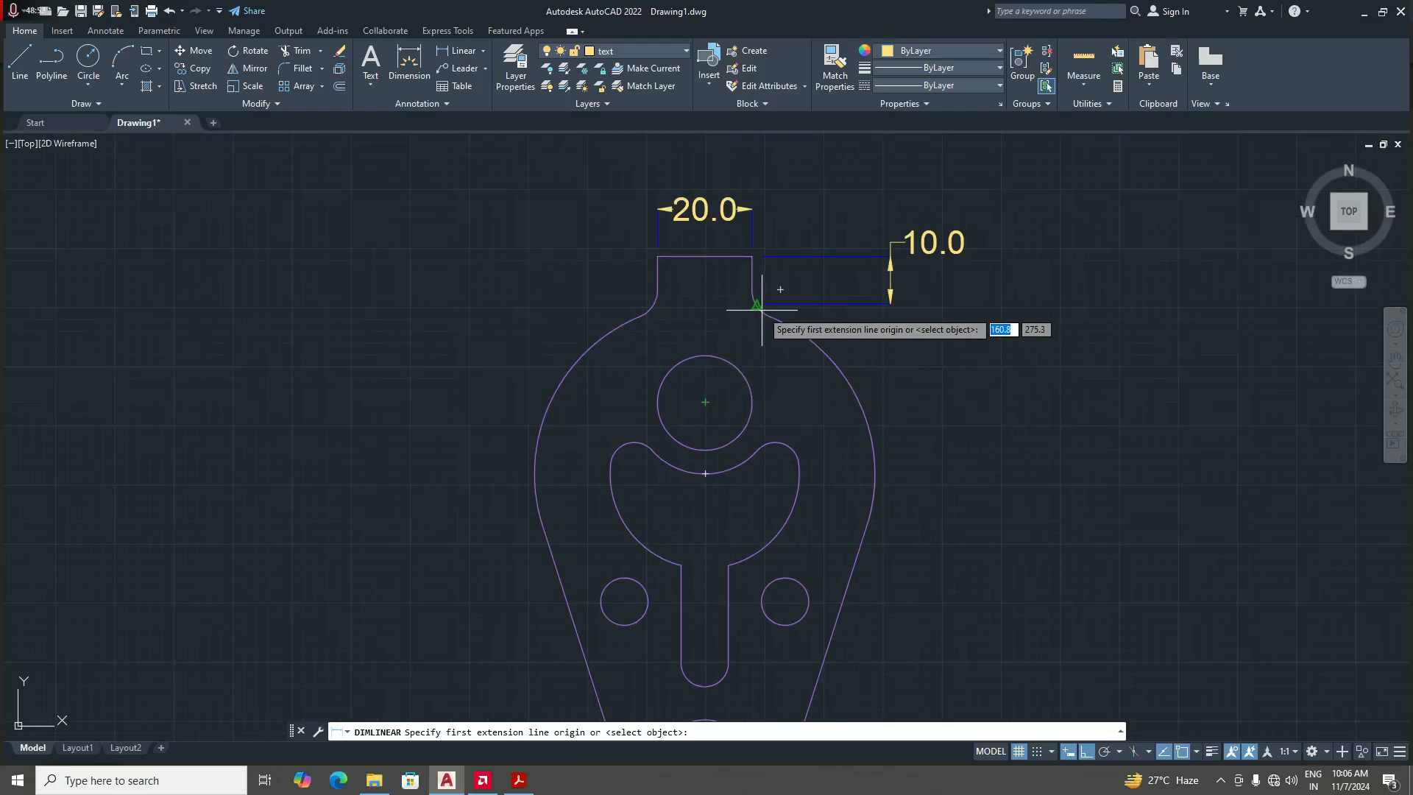
{"action": "scroll", "coordinate": [722, 315], "scroll_direction": "up", "scroll_amount": 3}
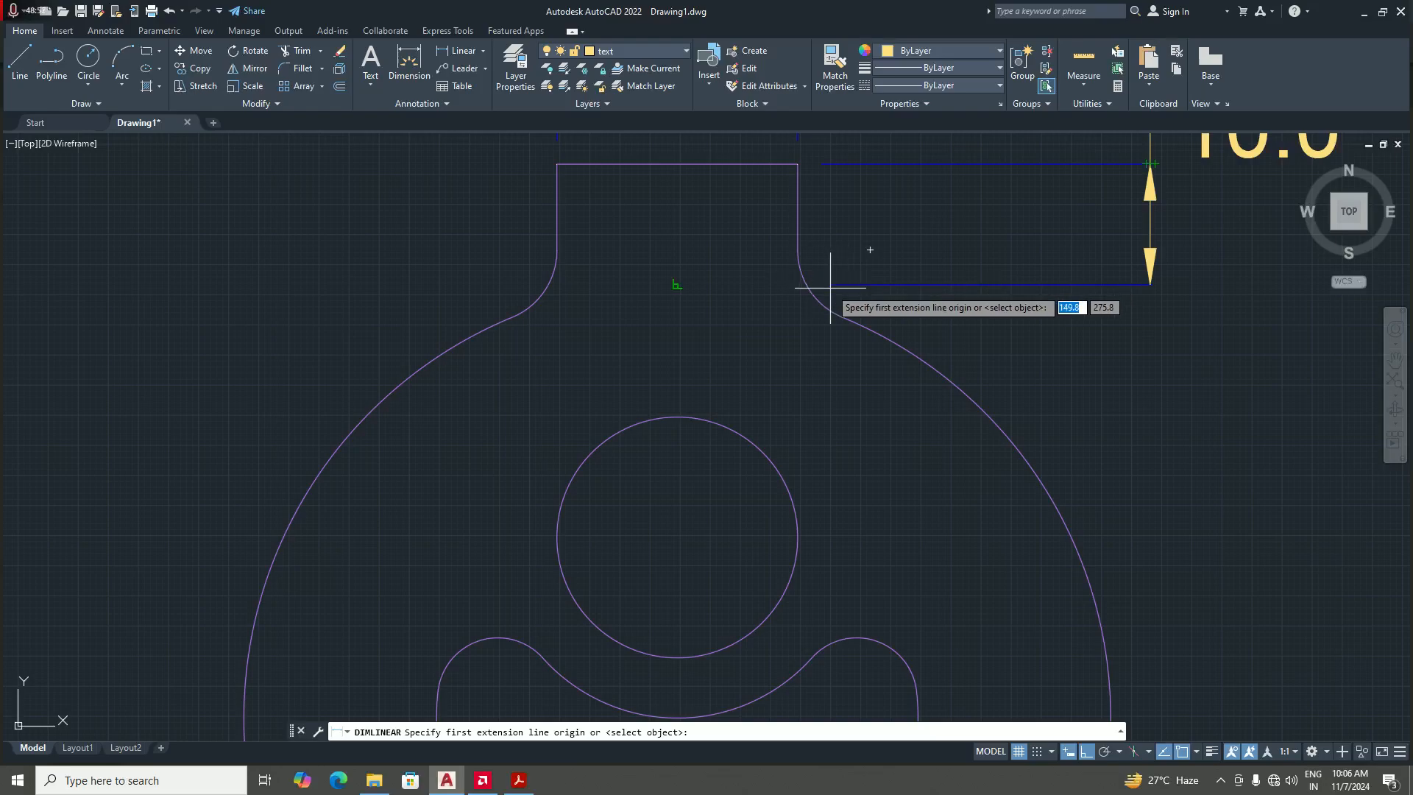
{"action": "scroll", "coordinate": [711, 326], "scroll_direction": "down", "scroll_amount": 5}
{"action": "scroll", "coordinate": [699, 334], "scroll_direction": "down", "scroll_amount": 2}
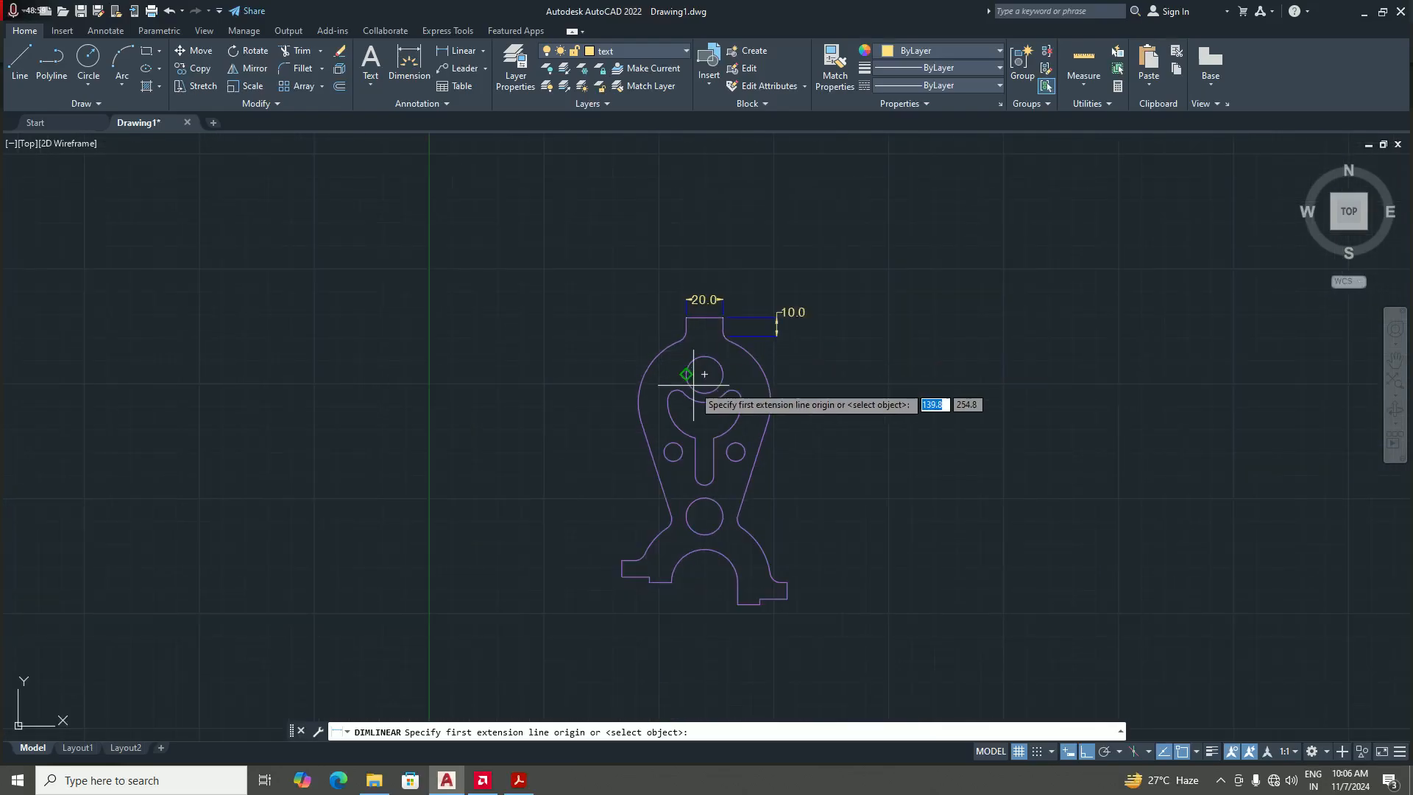
{"action": "scroll", "coordinate": [717, 314], "scroll_direction": "up", "scroll_amount": 2}
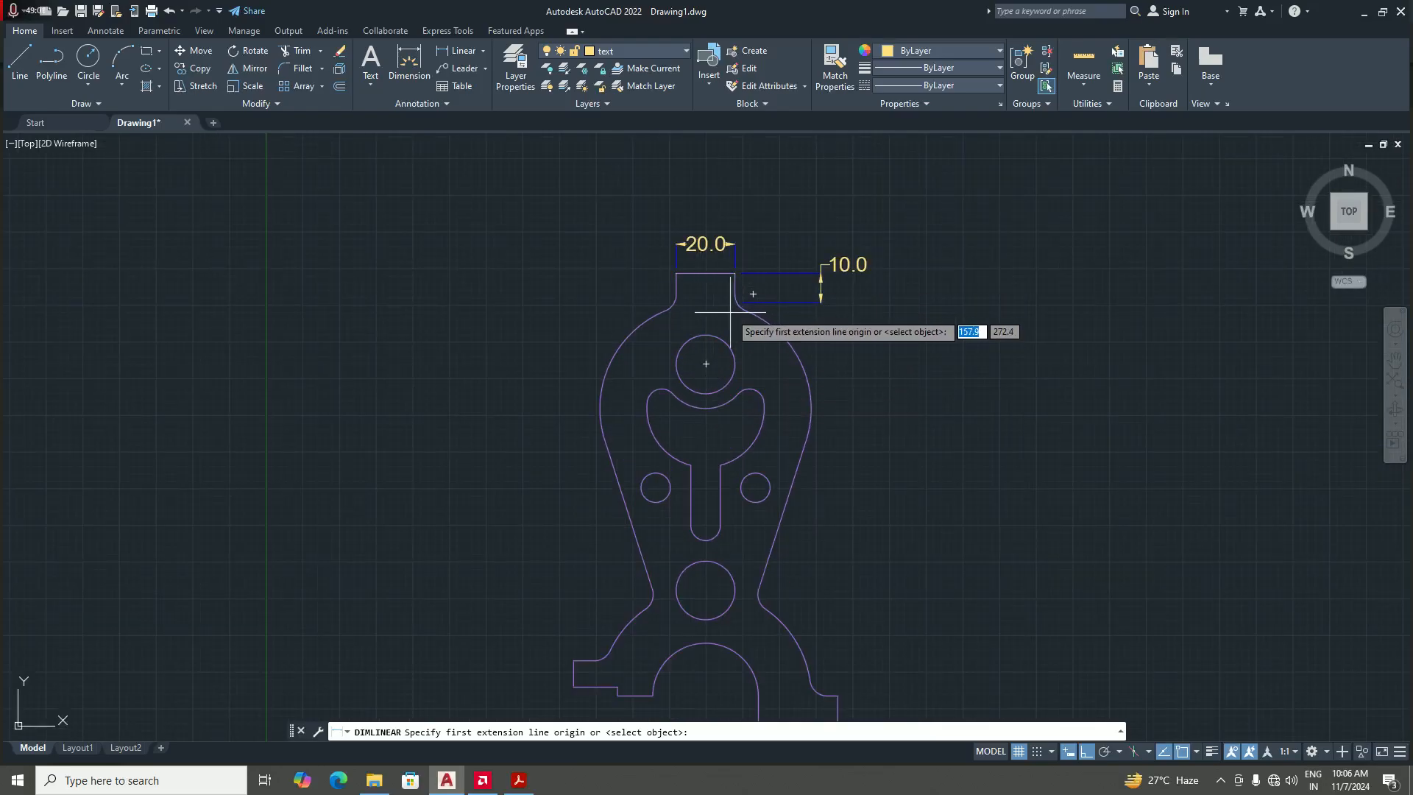
{"action": "scroll", "coordinate": [738, 306], "scroll_direction": "down", "scroll_amount": 4}
{"action": "scroll", "coordinate": [657, 306], "scroll_direction": "up", "scroll_amount": 3}
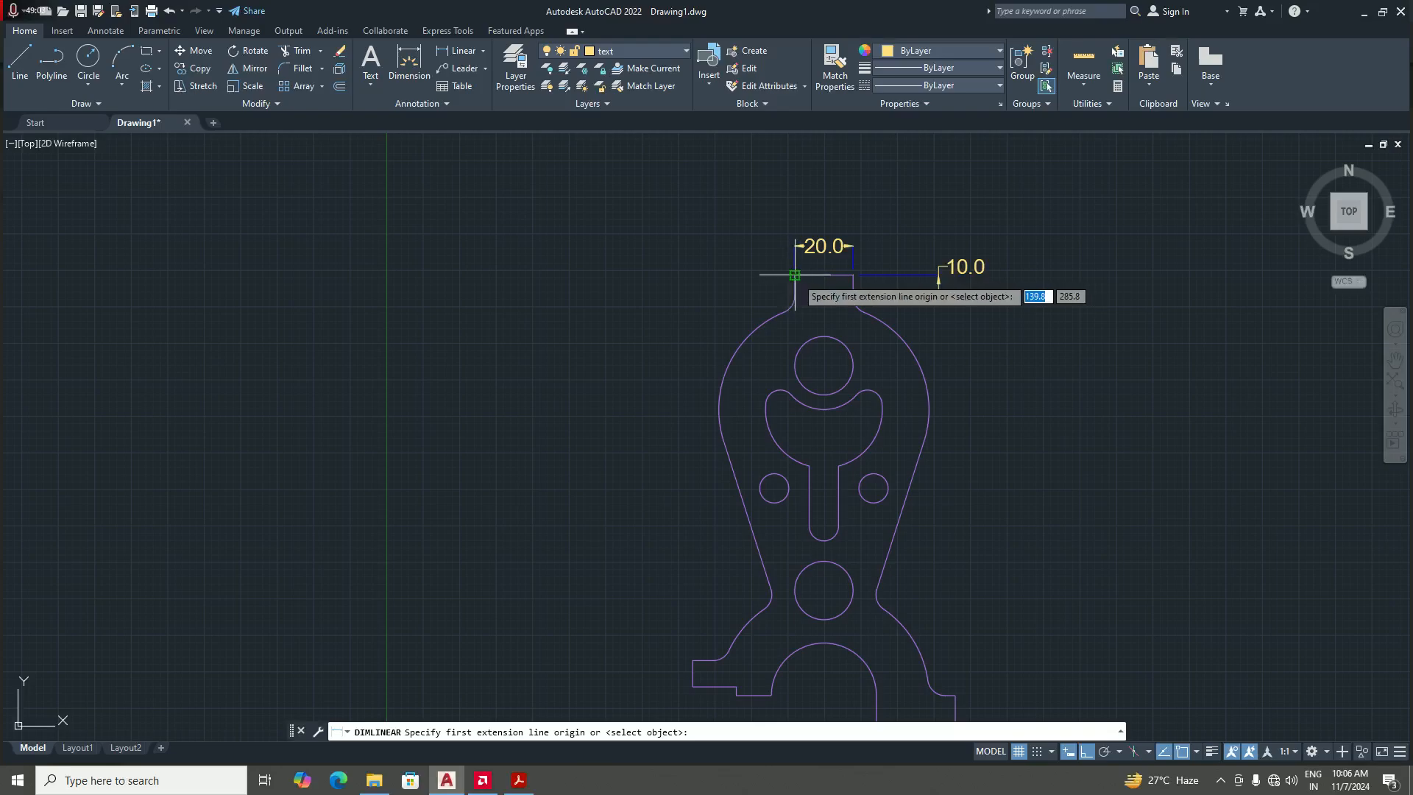
{"action": "left_click", "coordinate": [795, 275]}
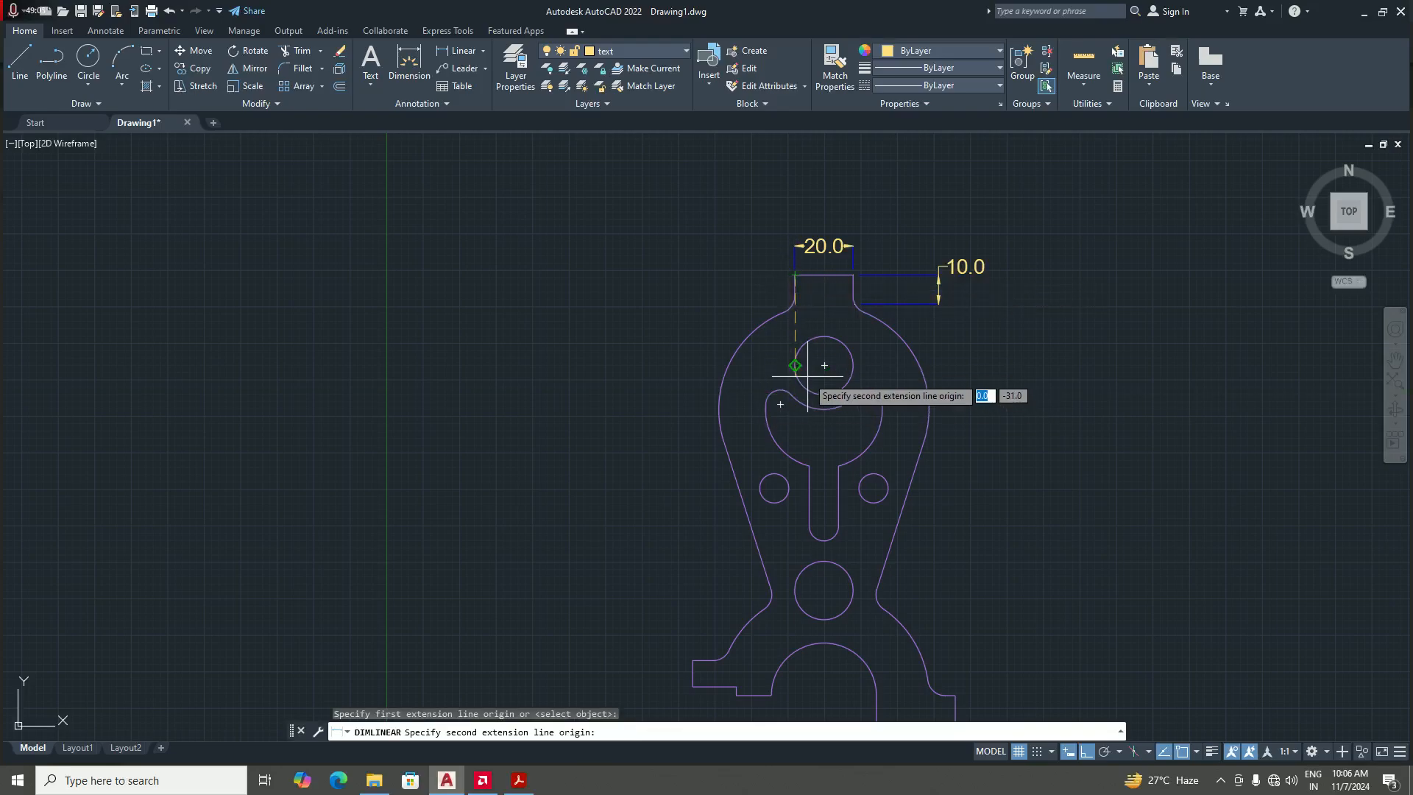
{"action": "left_click", "coordinate": [824, 393]}
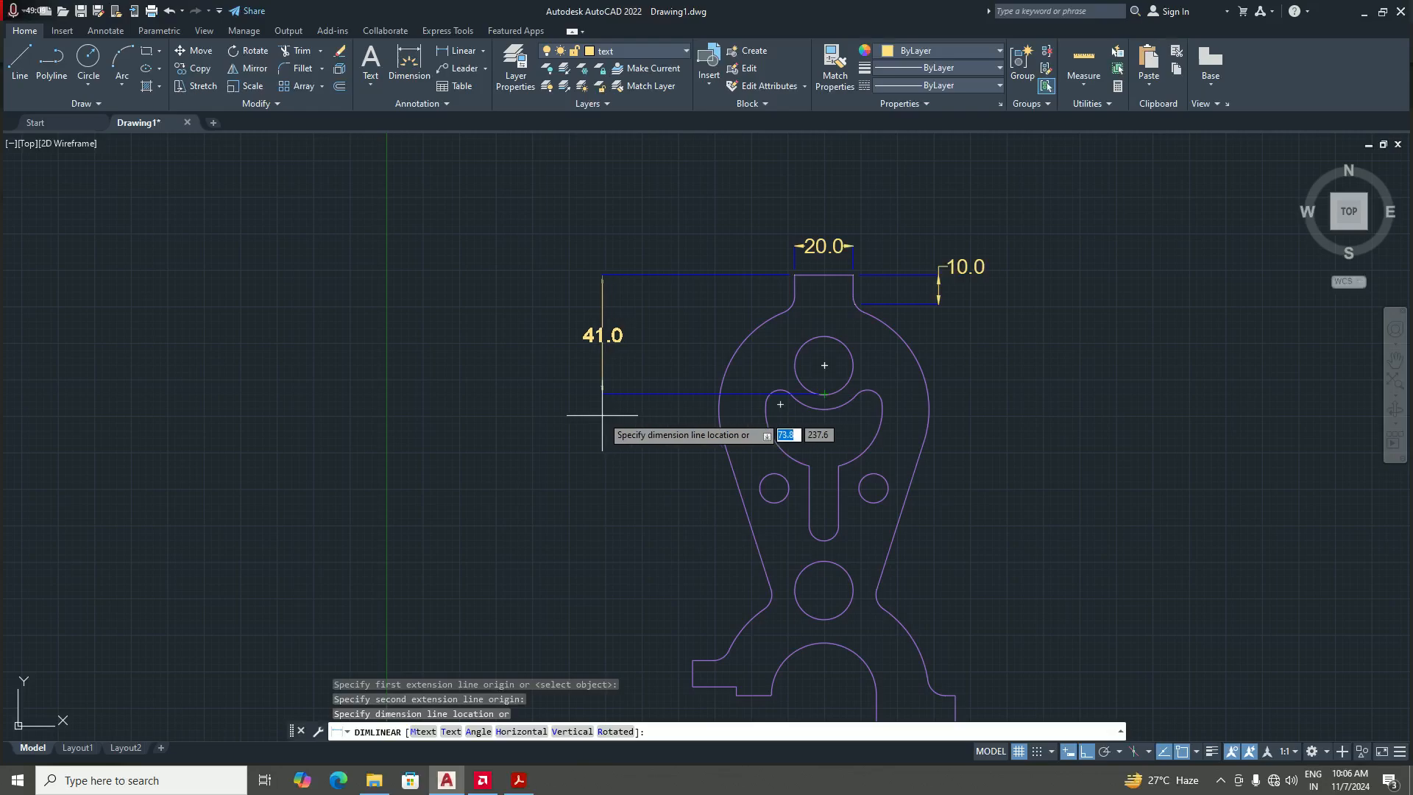
{"action": "left_click", "coordinate": [647, 420]}
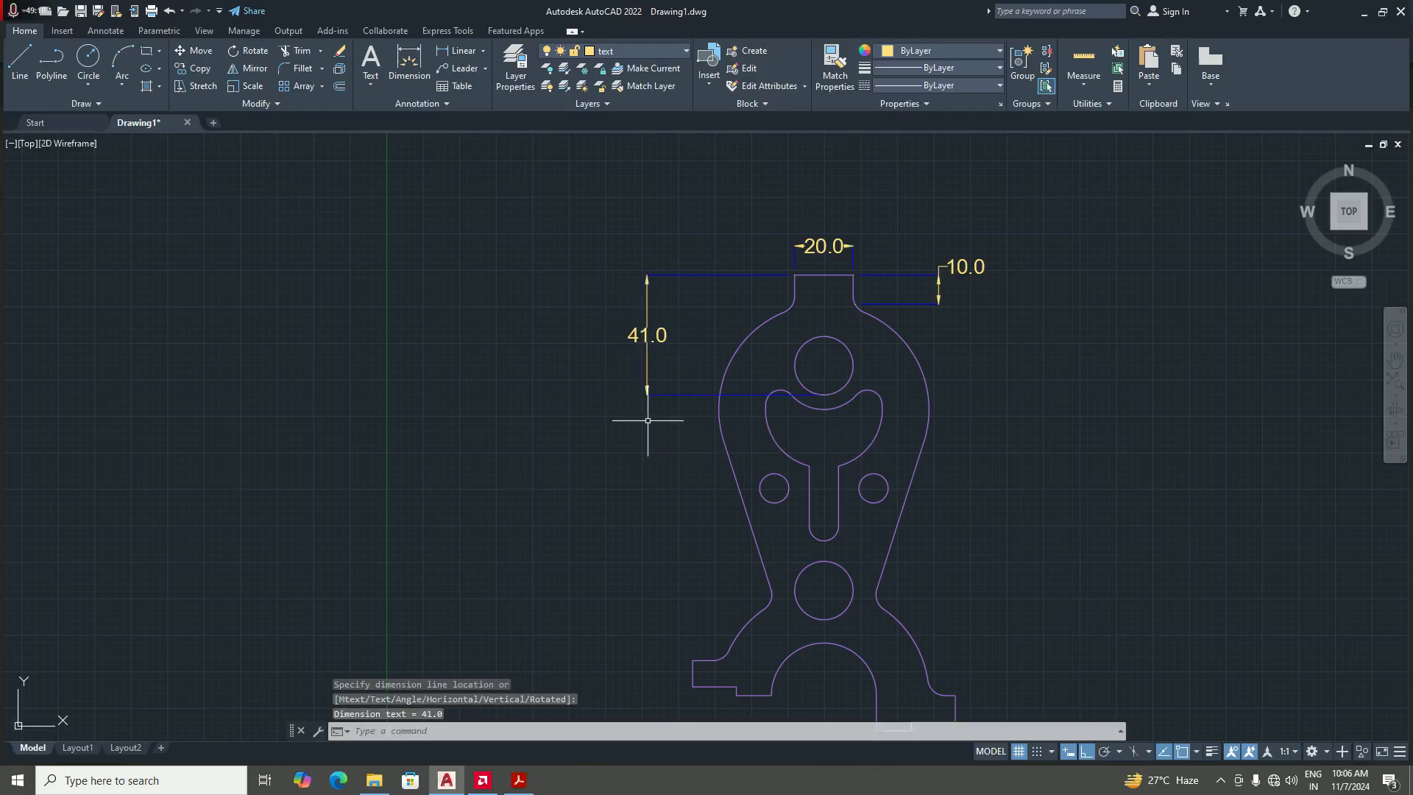
- Shorten the lower extension line of the left vertical dimension by moving its origin to the part's left outline
{"action": "scroll", "coordinate": [803, 392], "scroll_direction": "up", "scroll_amount": 4}
{"action": "left_click", "coordinate": [824, 393]}
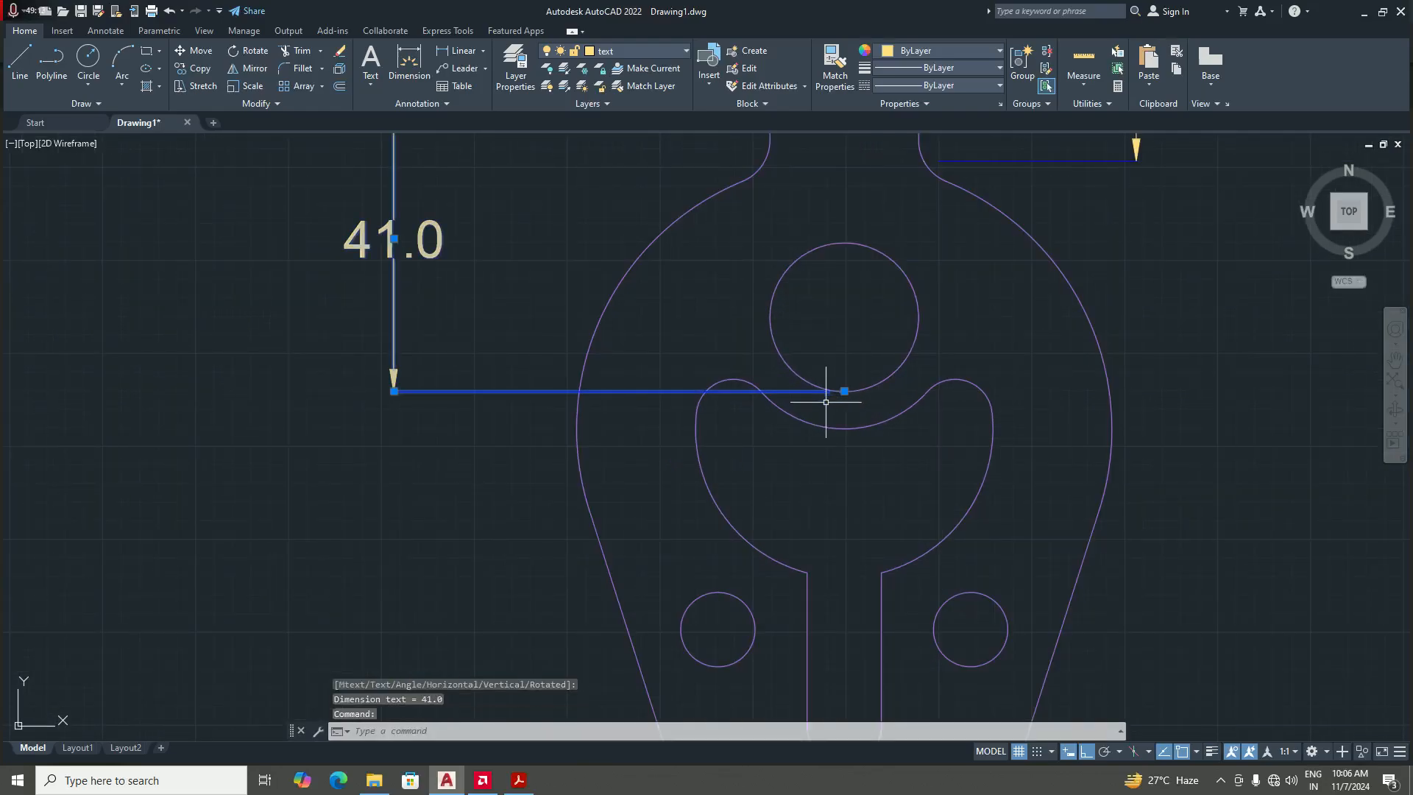
{"action": "left_click", "coordinate": [844, 390]}
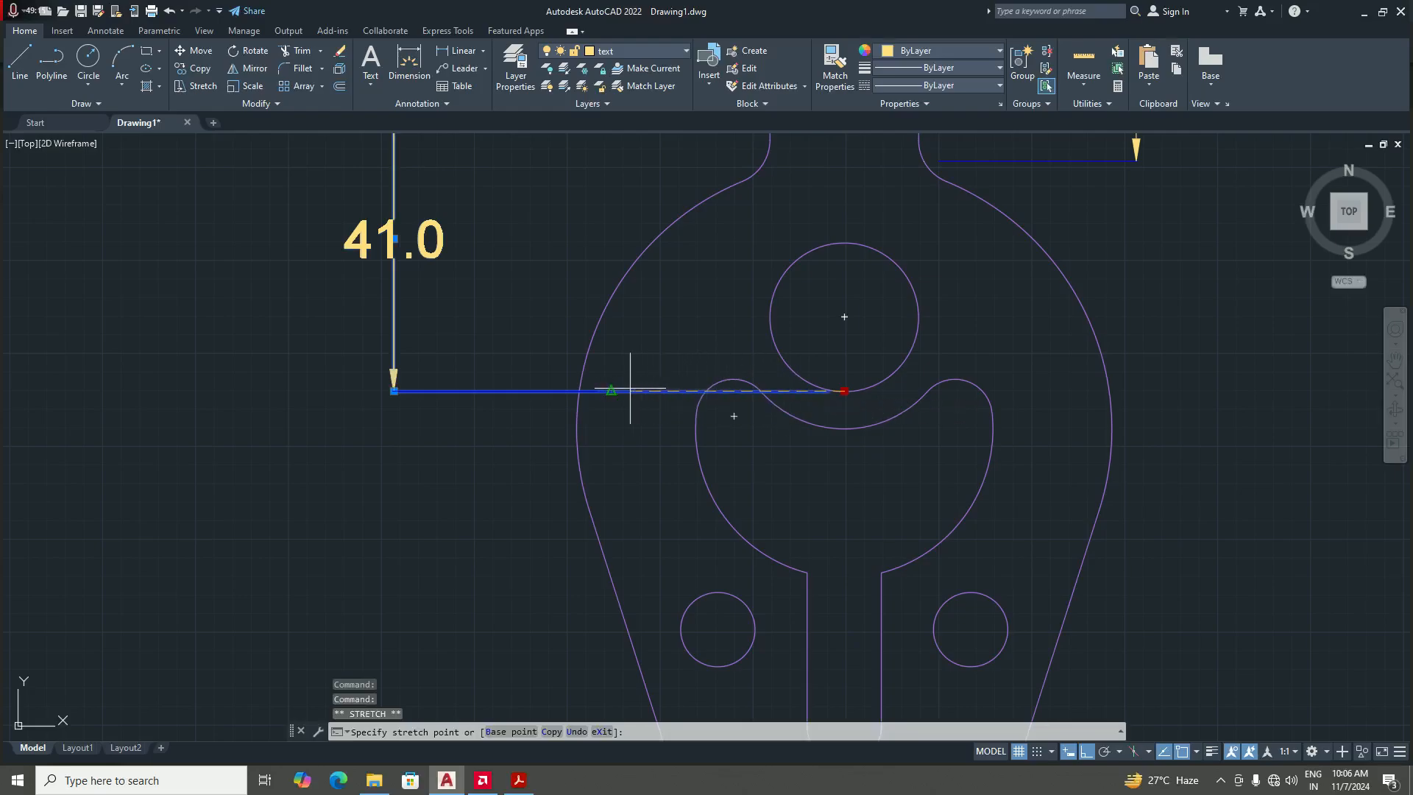
{"action": "left_click", "coordinate": [579, 391]}
{"action": "key", "text": "Escape"}
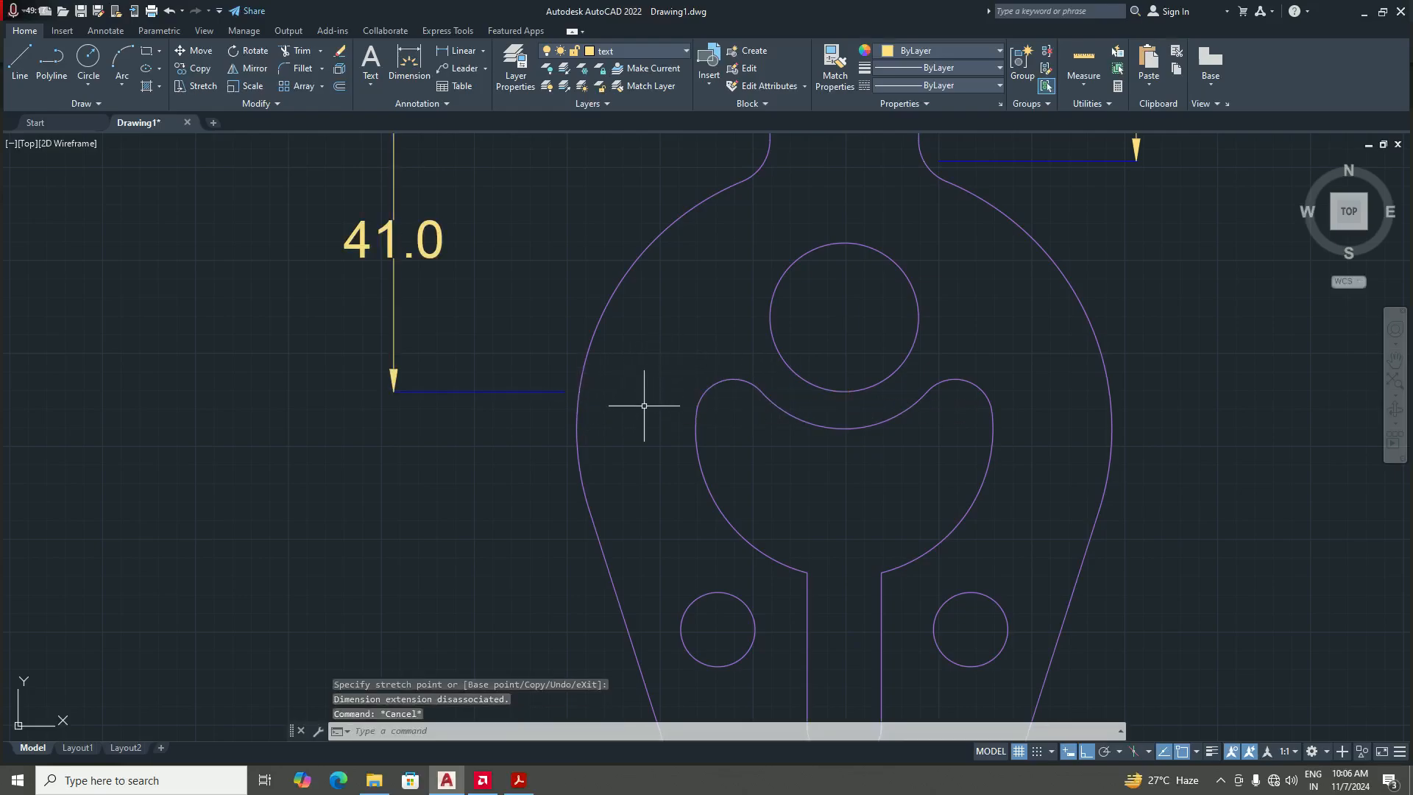
{"action": "scroll", "coordinate": [608, 435], "scroll_direction": "down", "scroll_amount": 4}
{"action": "scroll", "coordinate": [610, 439], "scroll_direction": "up", "scroll_amount": 1}
{"action": "scroll", "coordinate": [643, 416], "scroll_direction": "up", "scroll_amount": 2}
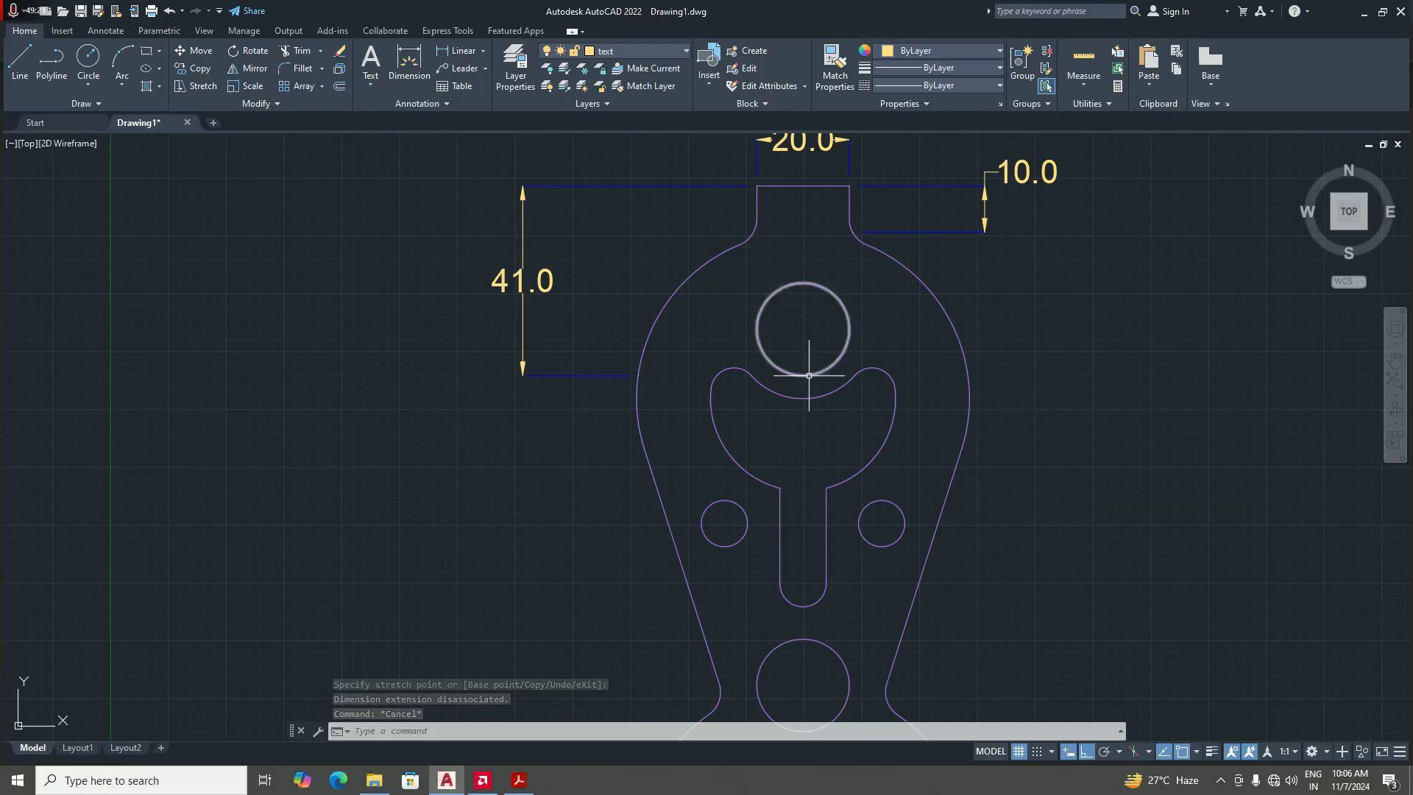
{"action": "scroll", "coordinate": [802, 375], "scroll_direction": "down", "scroll_amount": 2}
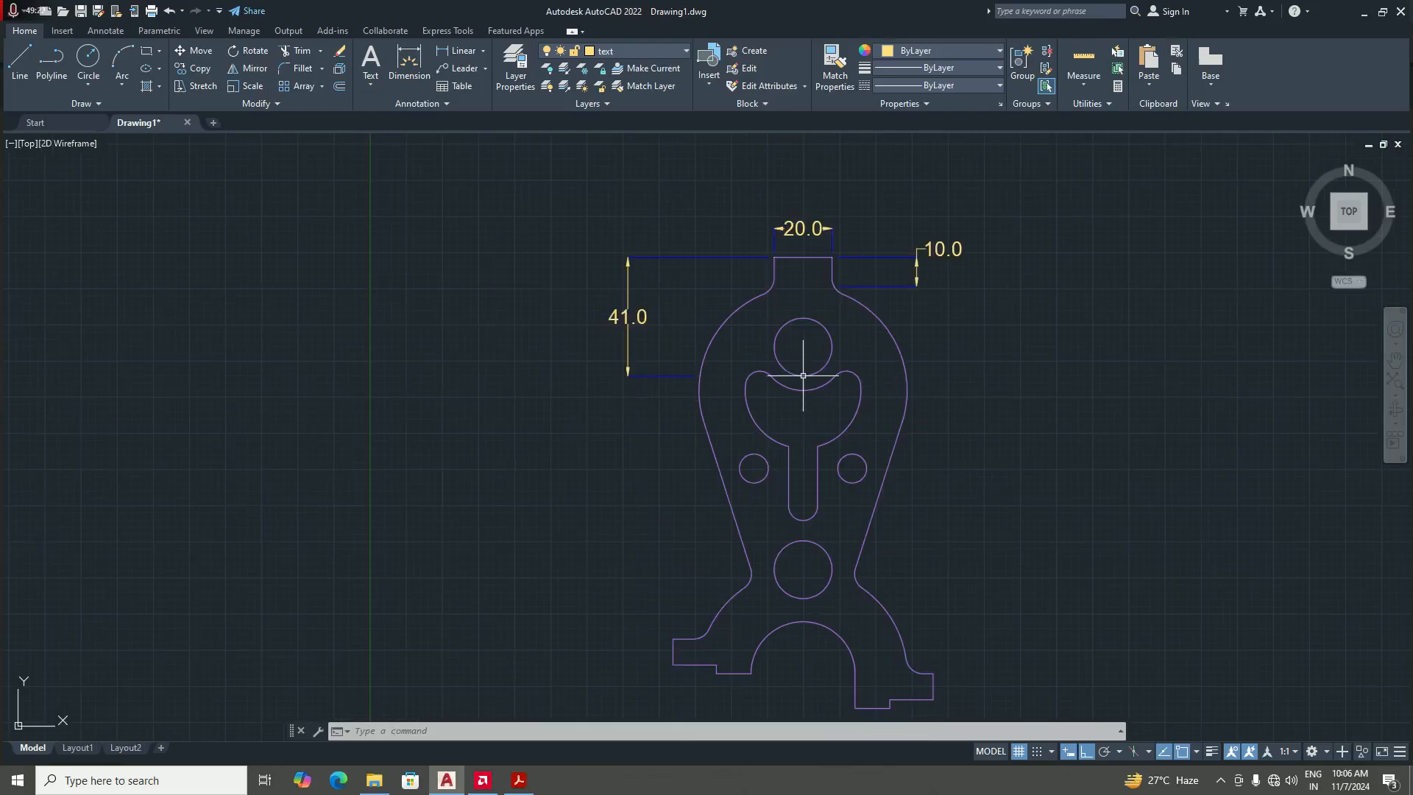
{"action": "scroll", "coordinate": [685, 380], "scroll_direction": "down", "scroll_amount": 4}
{"action": "scroll", "coordinate": [696, 378], "scroll_direction": "up", "scroll_amount": 4}
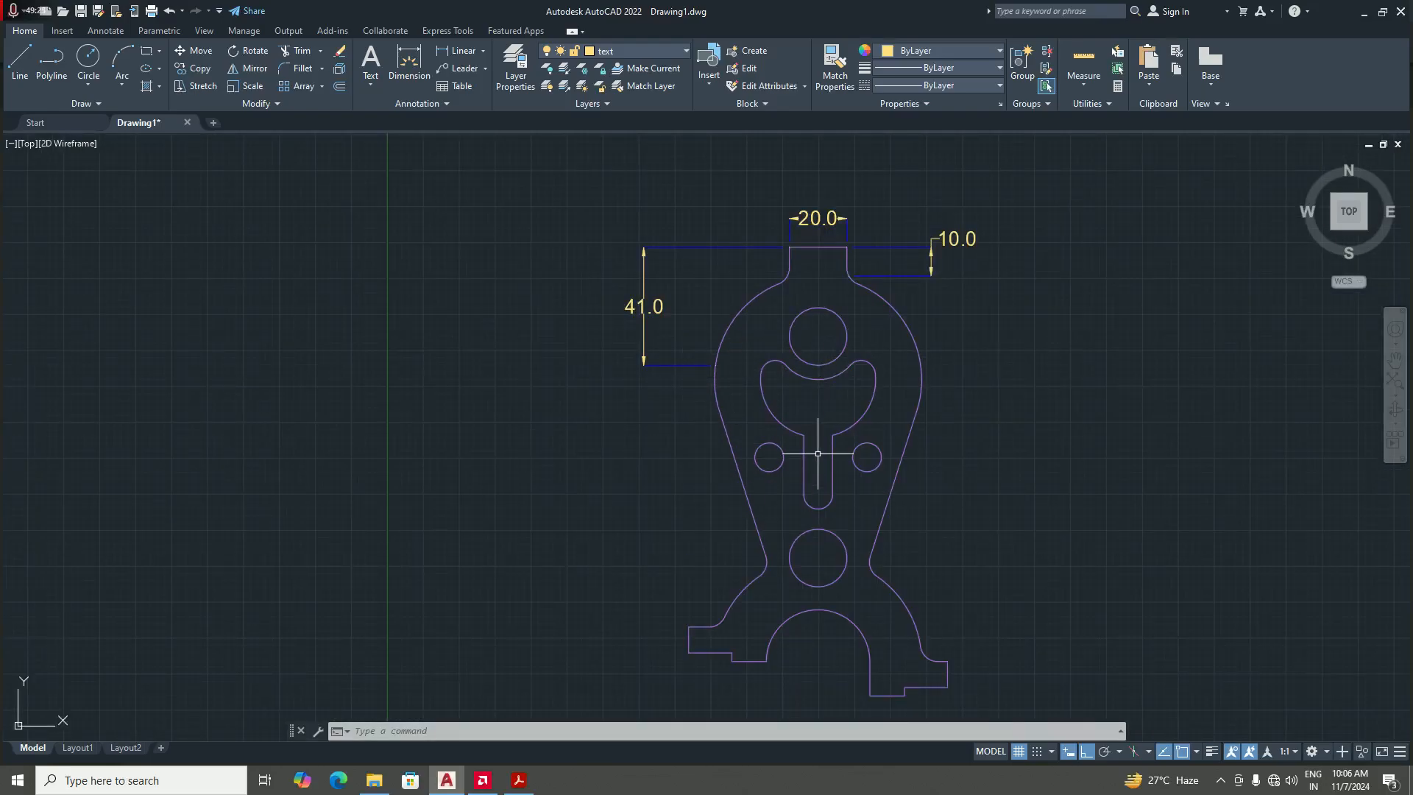
{"action": "scroll", "coordinate": [817, 386], "scroll_direction": "up", "scroll_amount": 1}
{"action": "scroll", "coordinate": [769, 394], "scroll_direction": "down", "scroll_amount": 3}
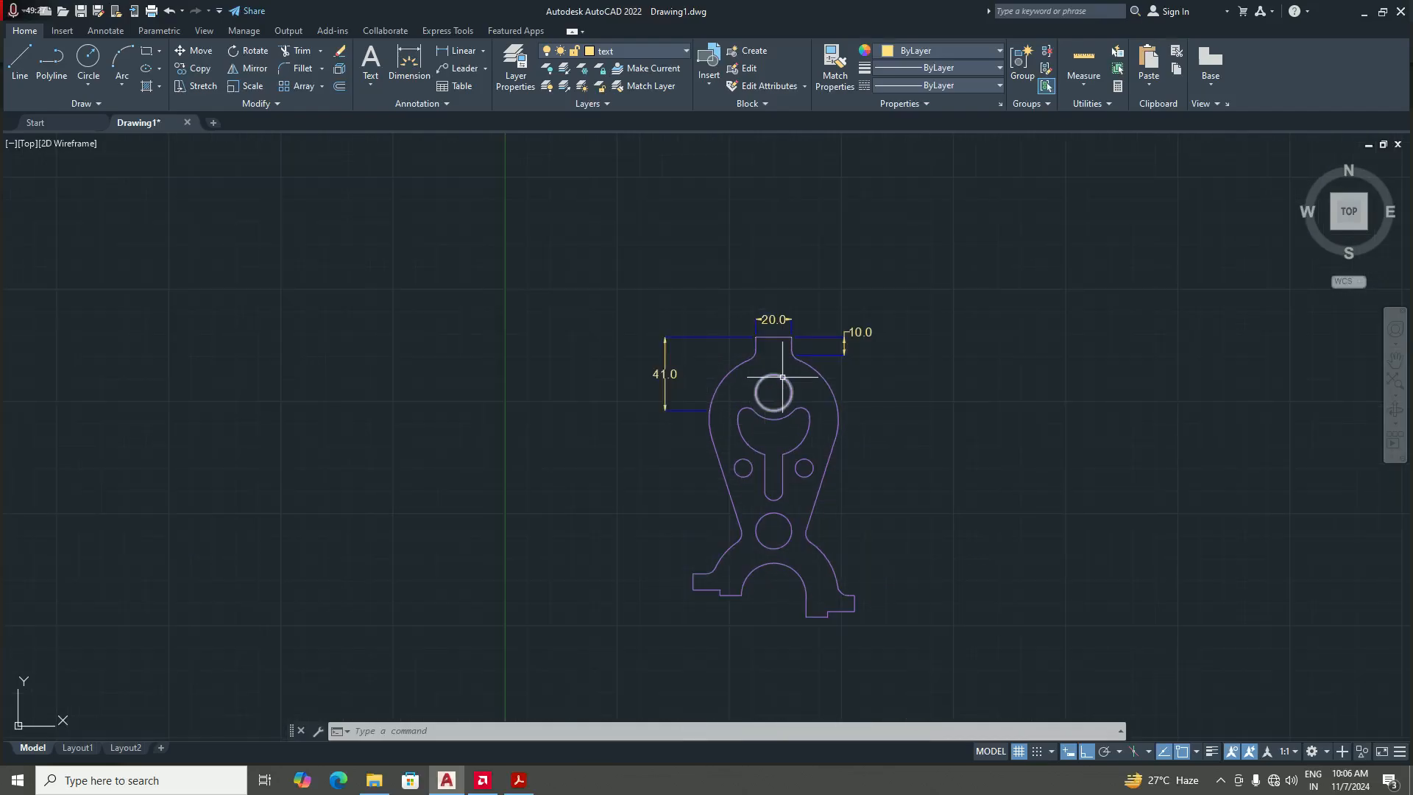
{"action": "scroll", "coordinate": [775, 401], "scroll_direction": "up", "scroll_amount": 3}
{"action": "scroll", "coordinate": [784, 434], "scroll_direction": "down", "scroll_amount": 3}
{"action": "scroll", "coordinate": [692, 425], "scroll_direction": "up", "scroll_amount": 2}
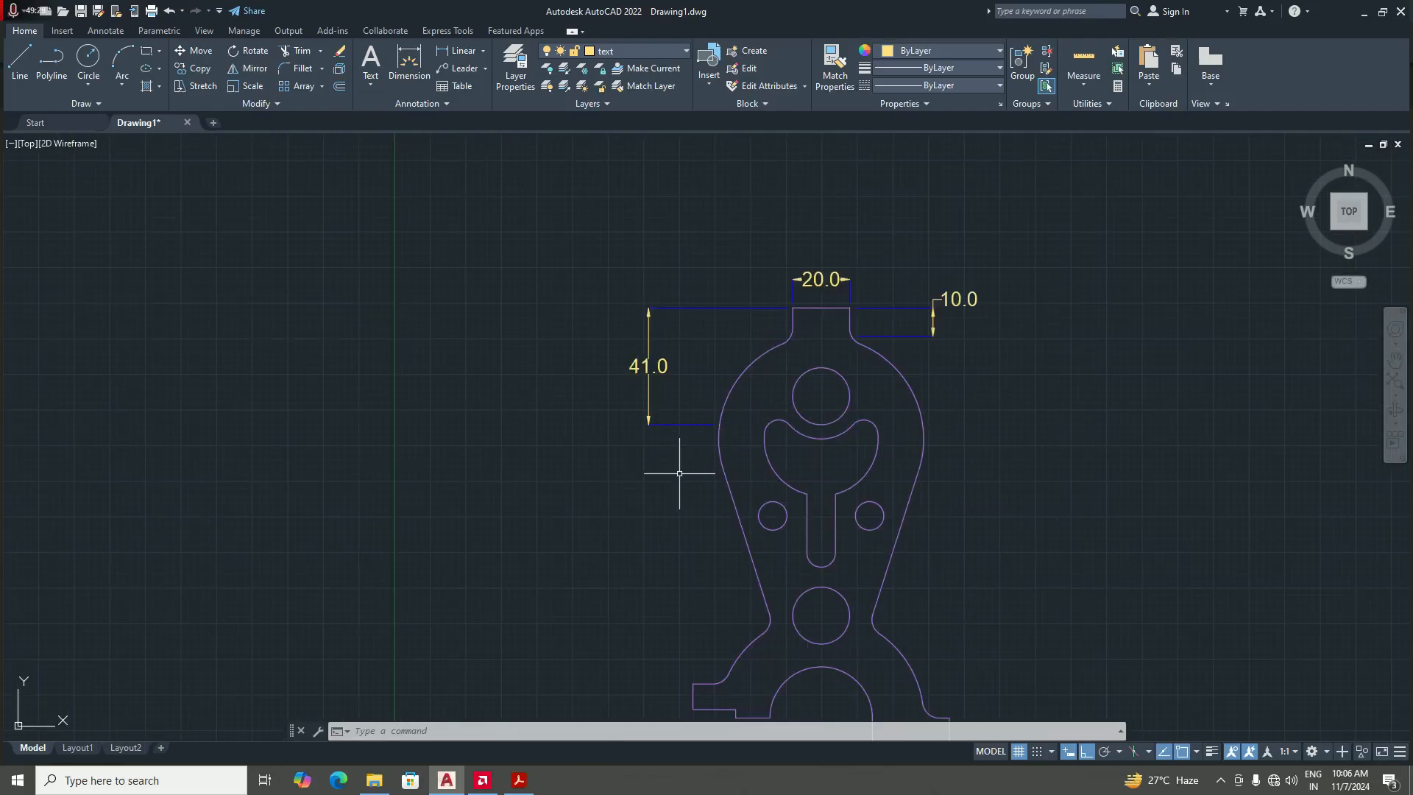
- Continue the left vertical dimension down to the lowest point of the crescent cutout's arc, at the slot's centreline
{"action": "left_click", "coordinate": [106, 33]}
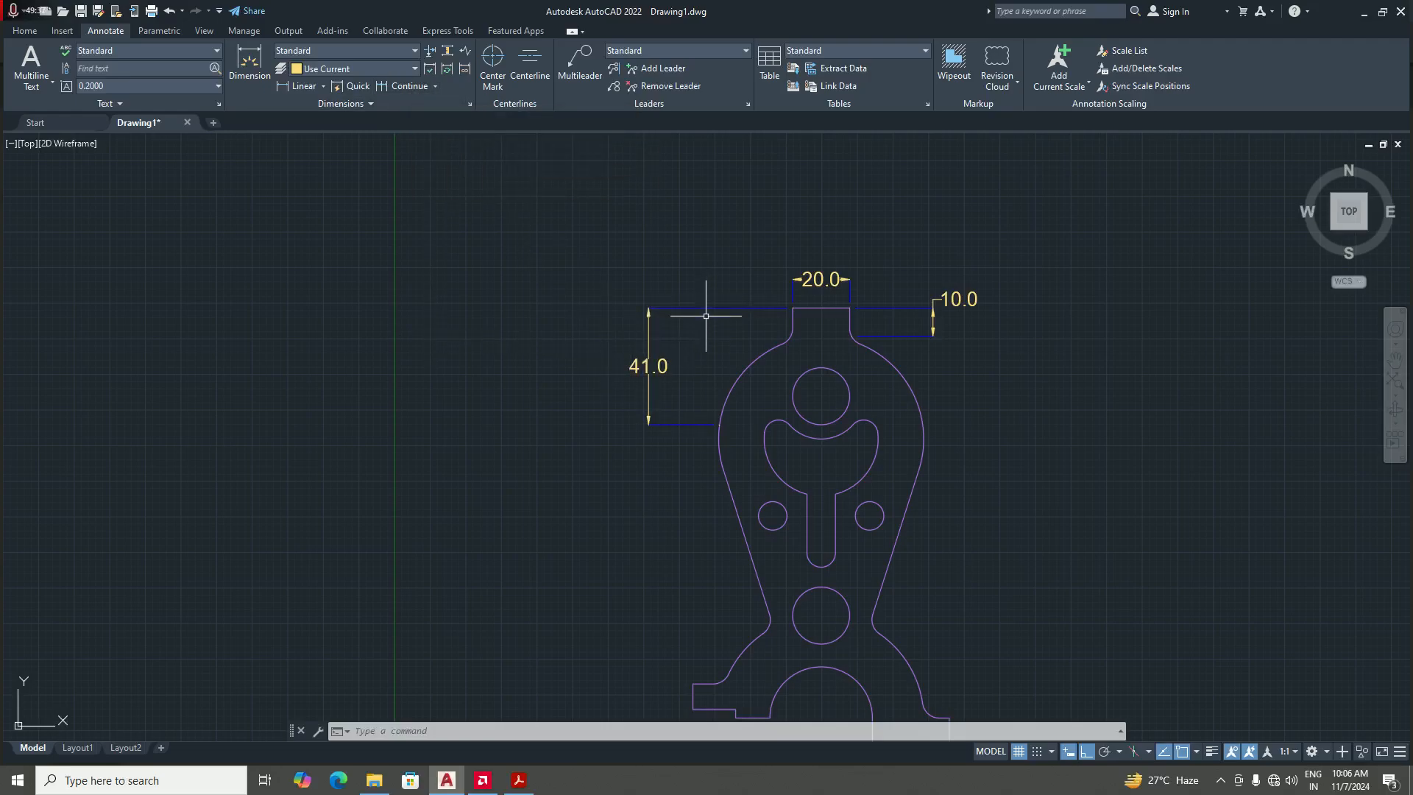
{"action": "left_click", "coordinate": [407, 86]}
{"action": "scroll", "coordinate": [652, 453], "scroll_direction": "up", "scroll_amount": 4}
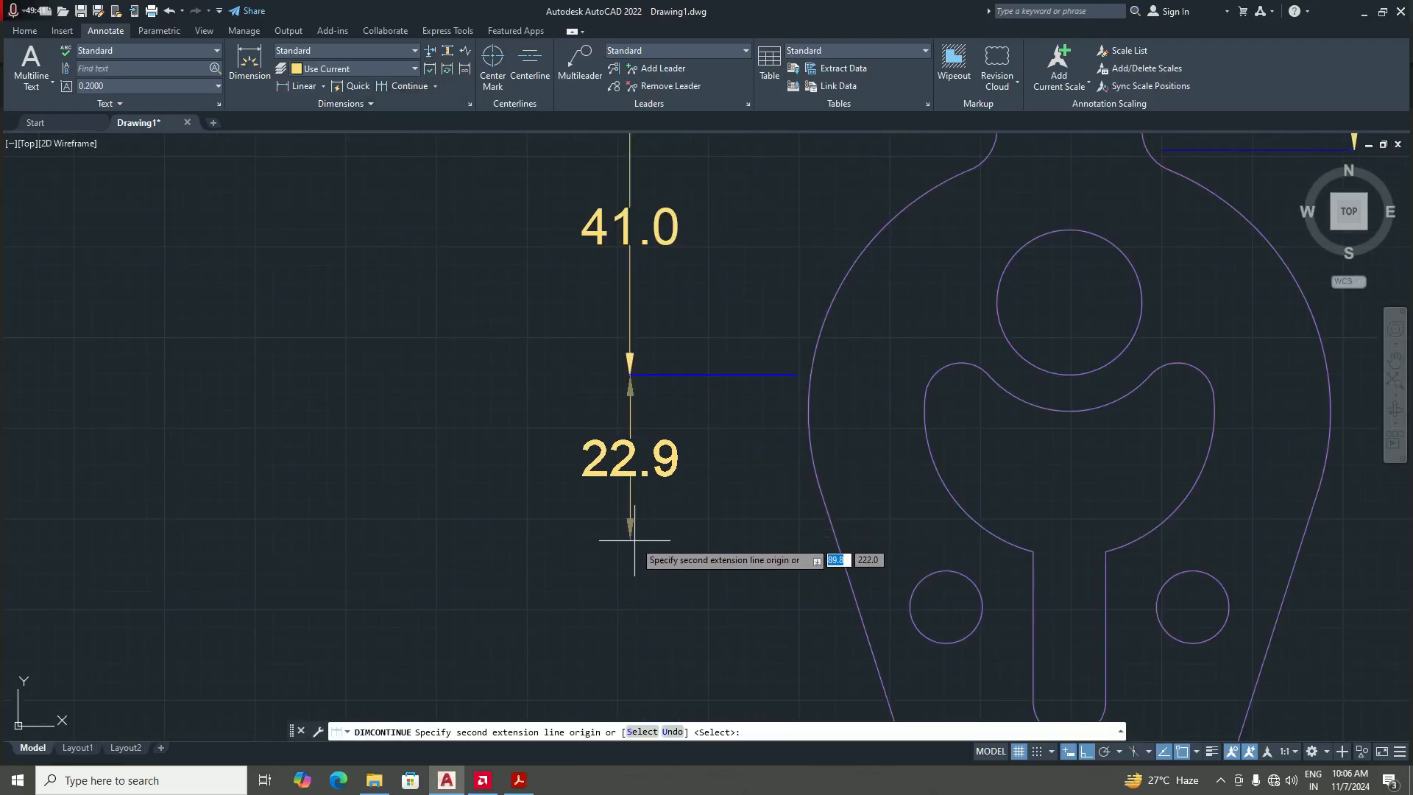
{"action": "scroll", "coordinate": [631, 426], "scroll_direction": "down", "scroll_amount": 5}
{"action": "scroll", "coordinate": [671, 397], "scroll_direction": "up", "scroll_amount": 8}
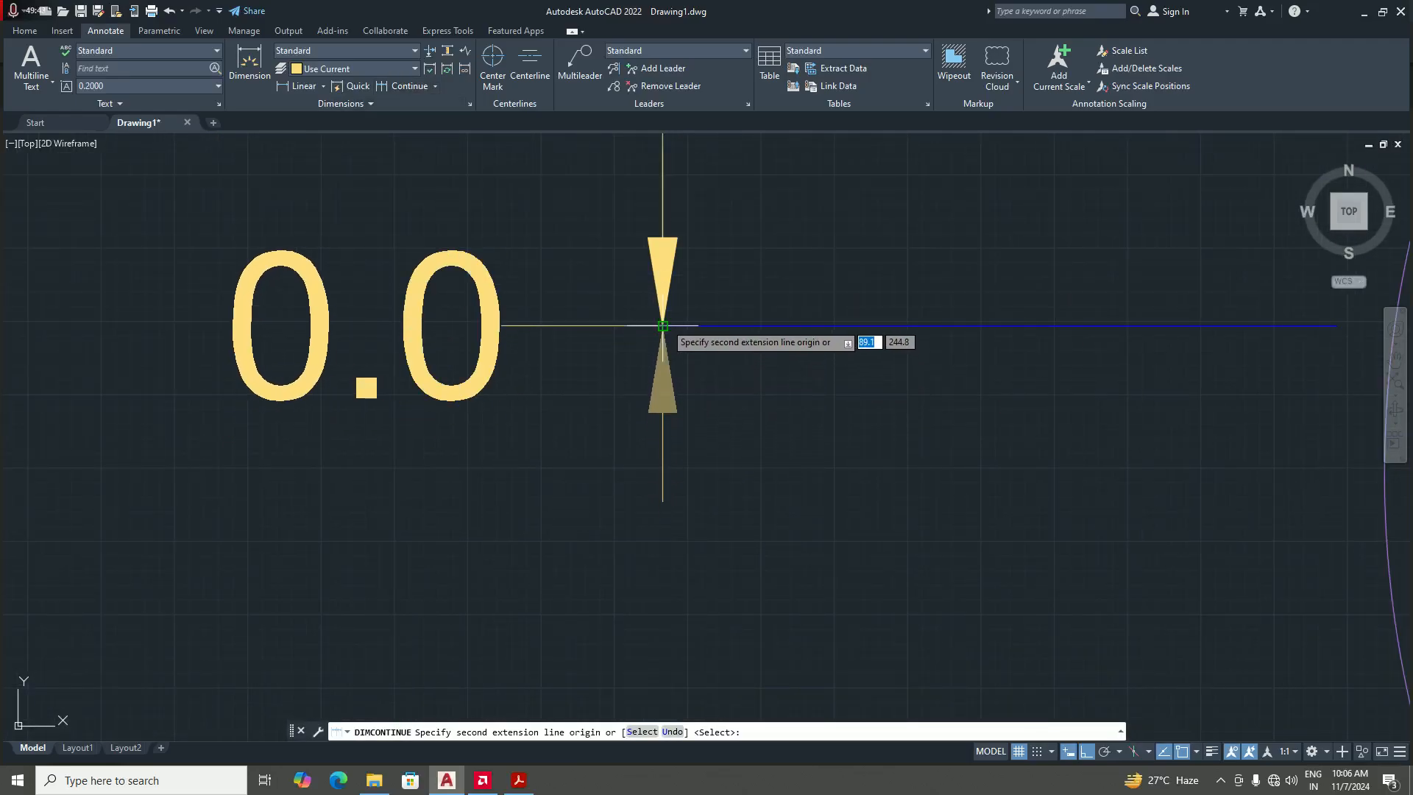
{"action": "scroll", "coordinate": [663, 325], "scroll_direction": "down", "scroll_amount": 6}
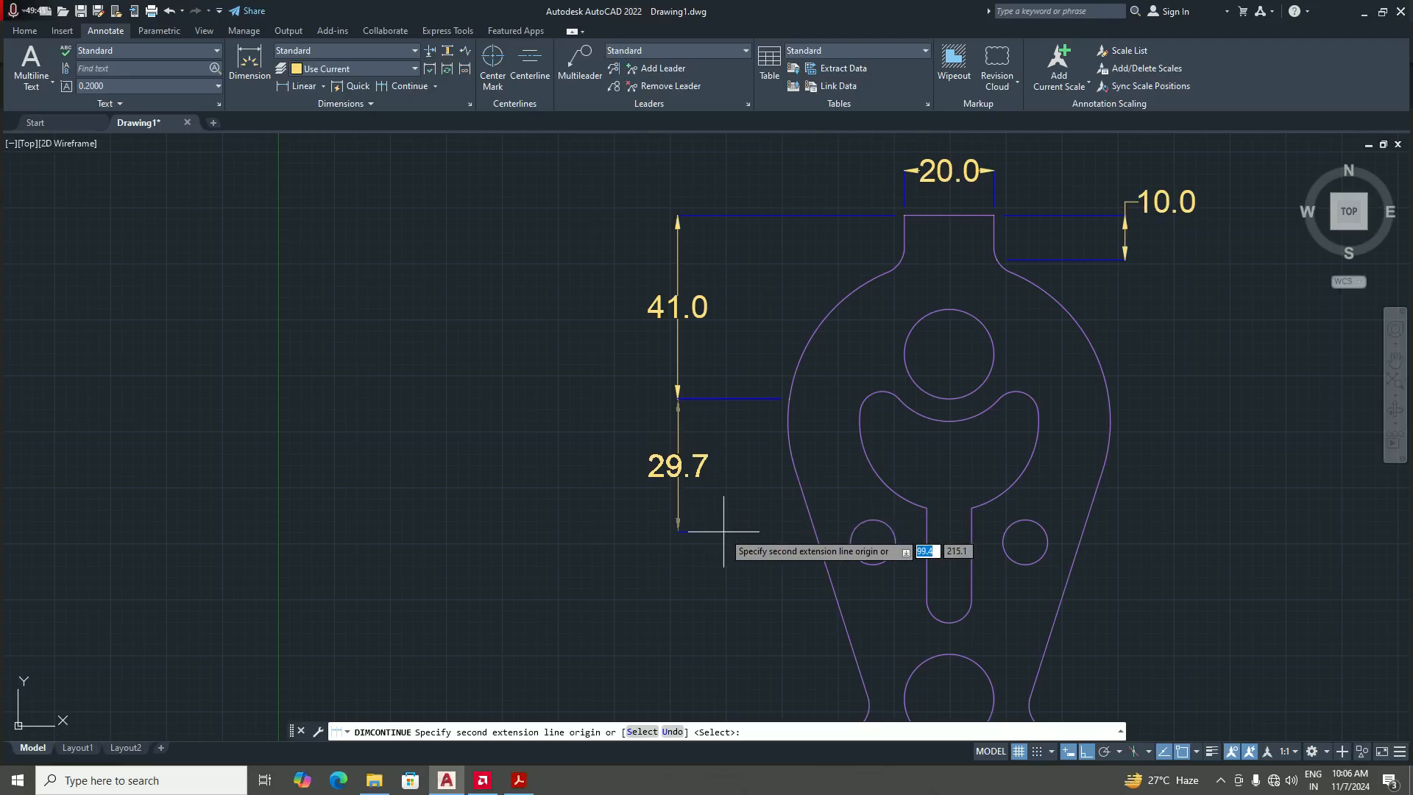
{"action": "scroll", "coordinate": [723, 548], "scroll_direction": "down", "scroll_amount": 5}
{"action": "scroll", "coordinate": [743, 526], "scroll_direction": "up", "scroll_amount": 5}
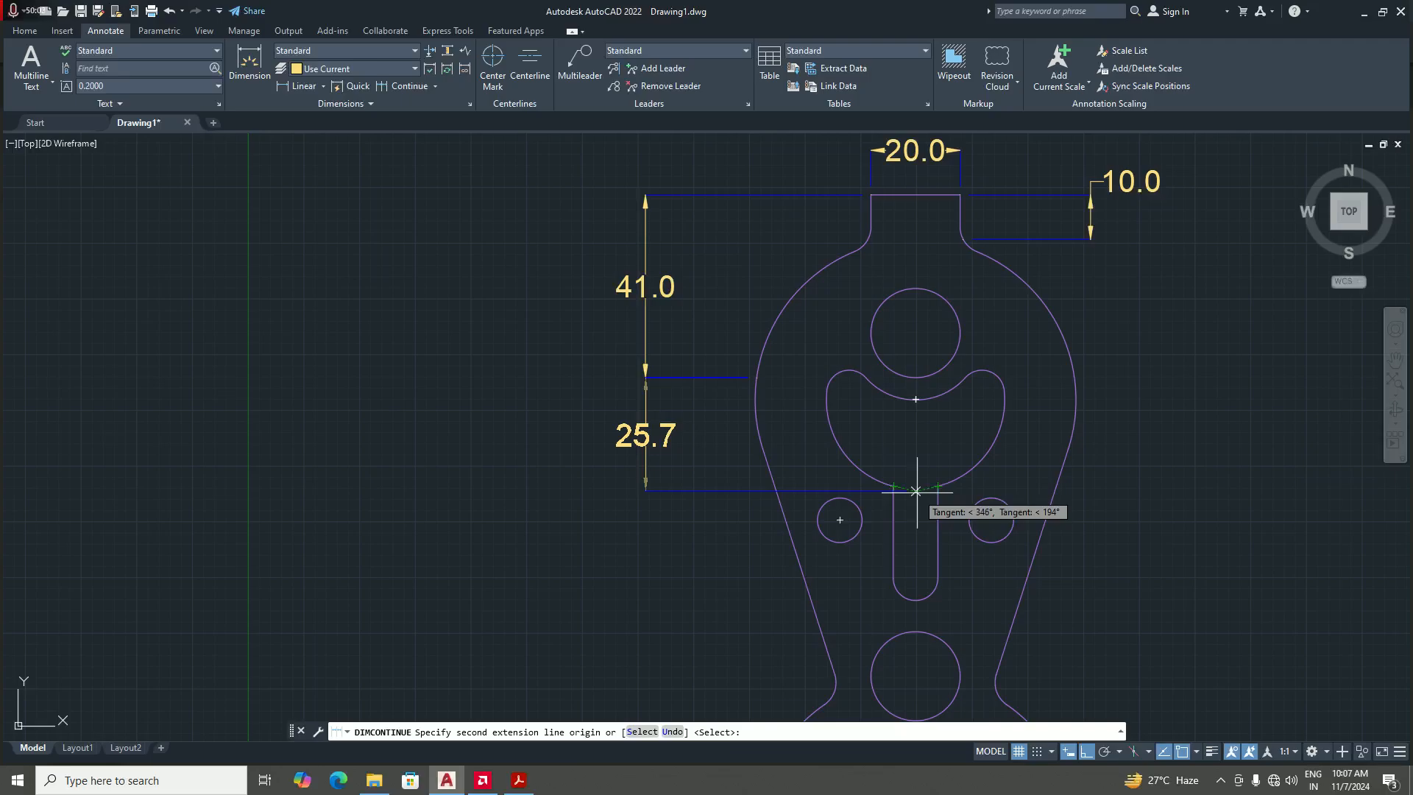
{"action": "left_click", "coordinate": [915, 491]}
- Continue the vertical dimension chain to the bottom quadrant of the small left hole
{"action": "scroll", "coordinate": [915, 497], "scroll_direction": "down", "scroll_amount": 1}
{"action": "scroll", "coordinate": [889, 545], "scroll_direction": "up", "scroll_amount": 1}
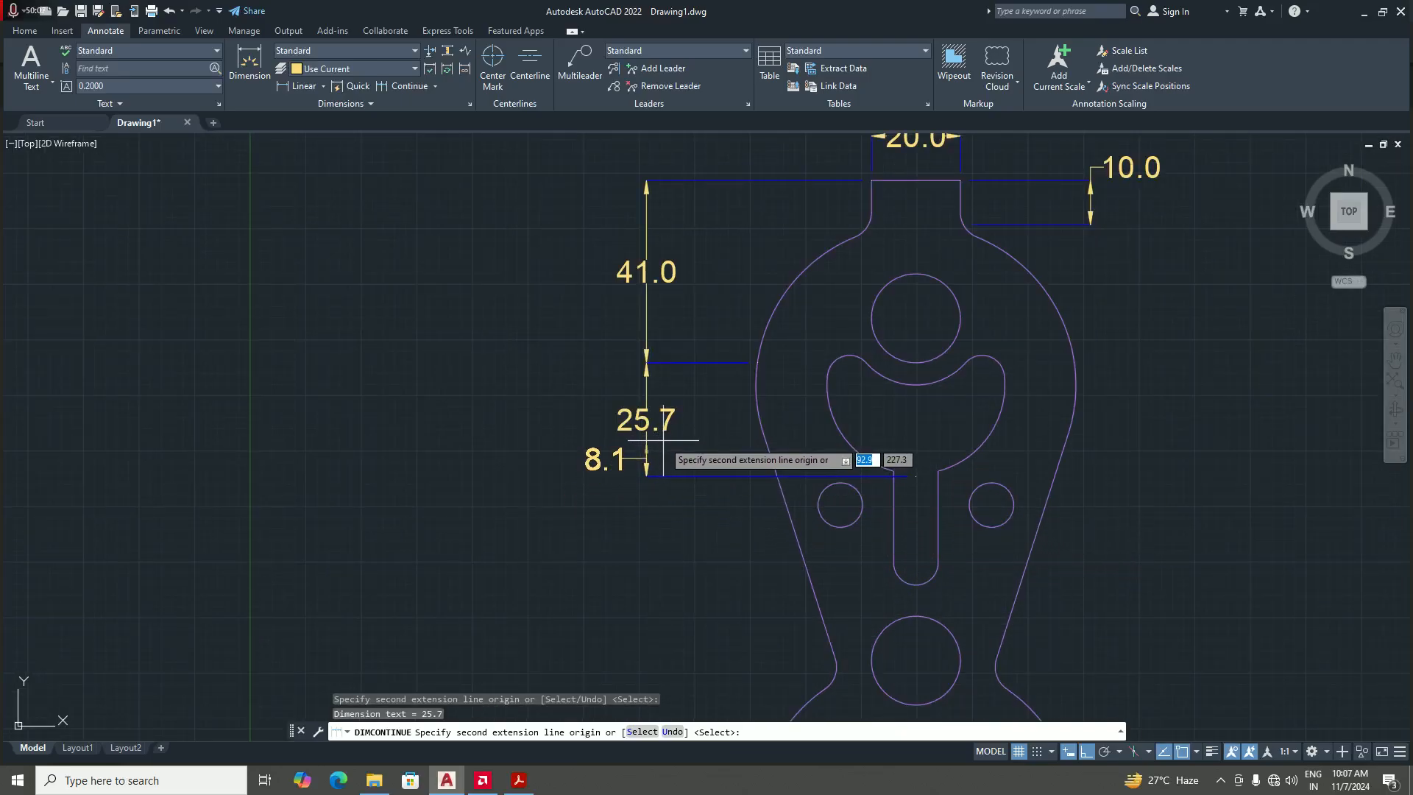
{"action": "scroll", "coordinate": [883, 557], "scroll_direction": "down", "scroll_amount": 1}
{"action": "scroll", "coordinate": [890, 570], "scroll_direction": "up", "scroll_amount": 2}
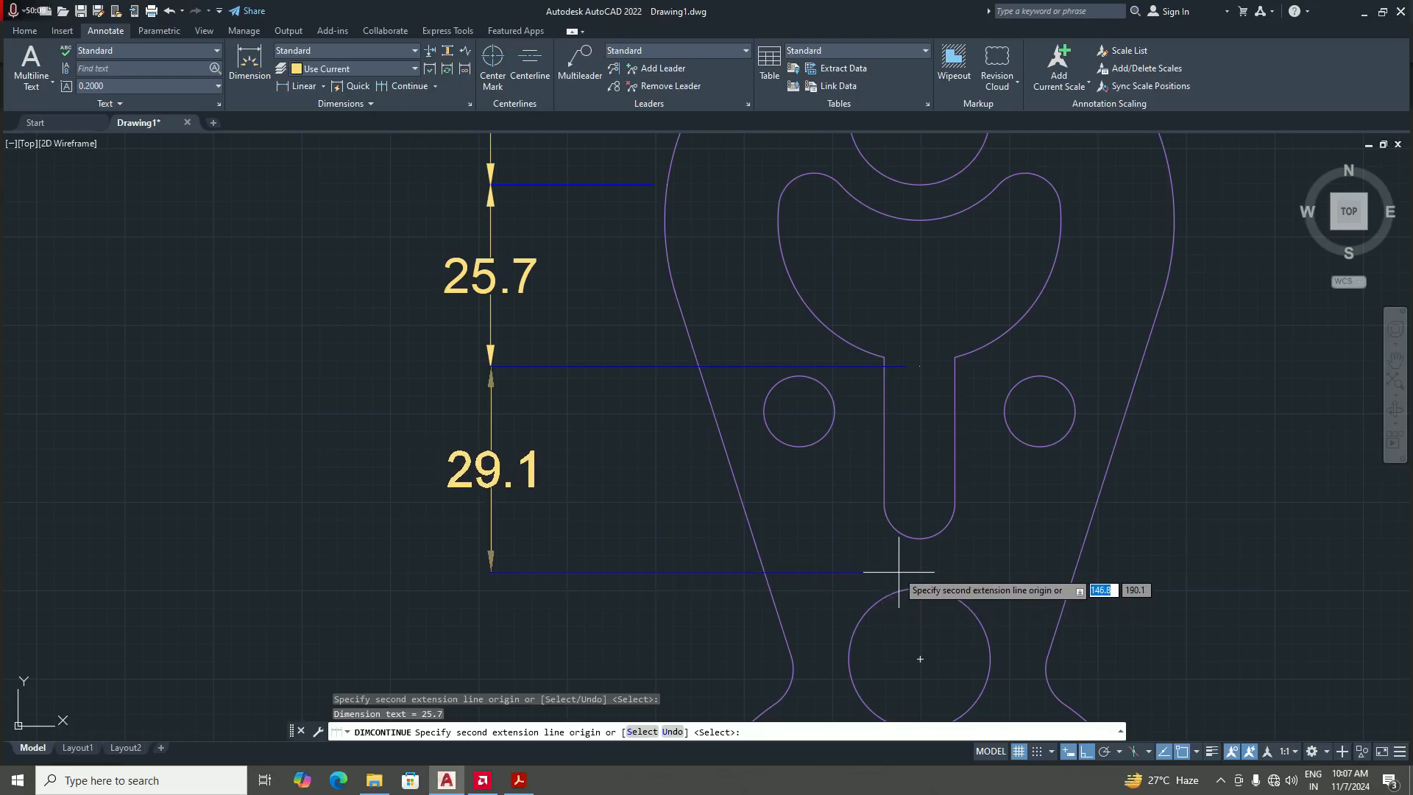
{"action": "scroll", "coordinate": [899, 571], "scroll_direction": "down", "scroll_amount": 3}
{"action": "scroll", "coordinate": [890, 574], "scroll_direction": "up", "scroll_amount": 1}
{"action": "scroll", "coordinate": [873, 587], "scroll_direction": "up", "scroll_amount": 4}
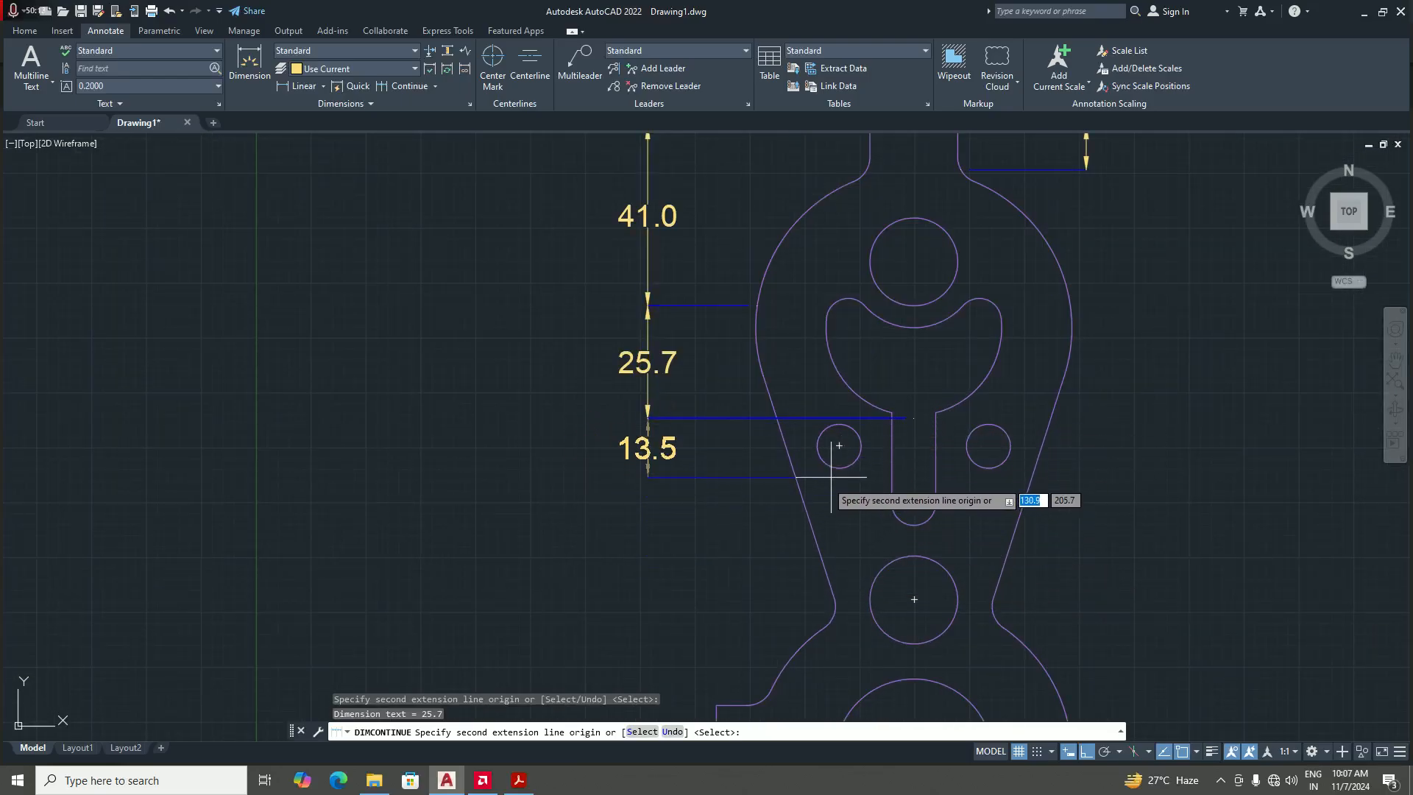
{"action": "scroll", "coordinate": [835, 483], "scroll_direction": "up", "scroll_amount": 2}
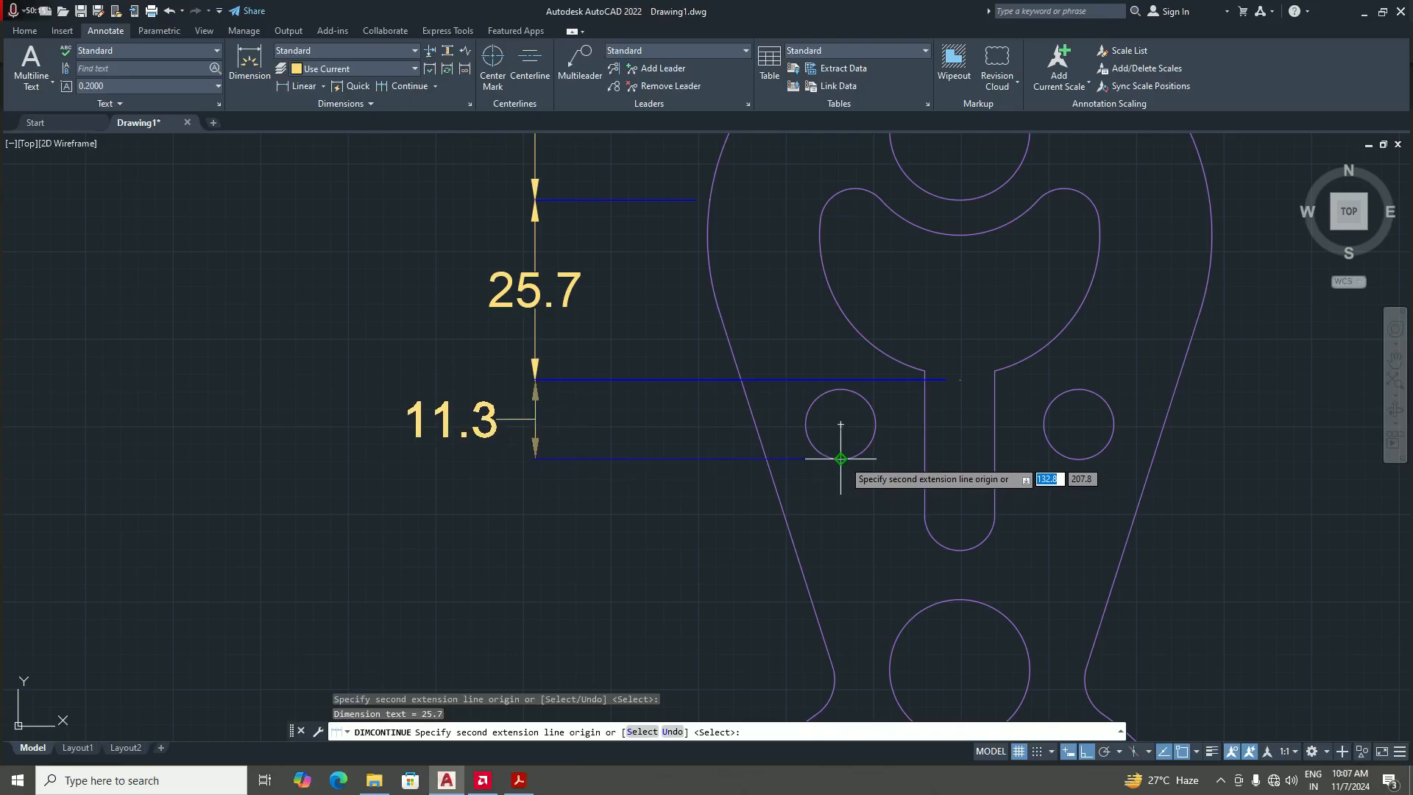
{"action": "left_click", "coordinate": [840, 459]}
- Continue the vertical dimension chain to the bottom of the central slot's rounded end
{"action": "scroll", "coordinate": [840, 458], "scroll_direction": "down", "scroll_amount": 5}
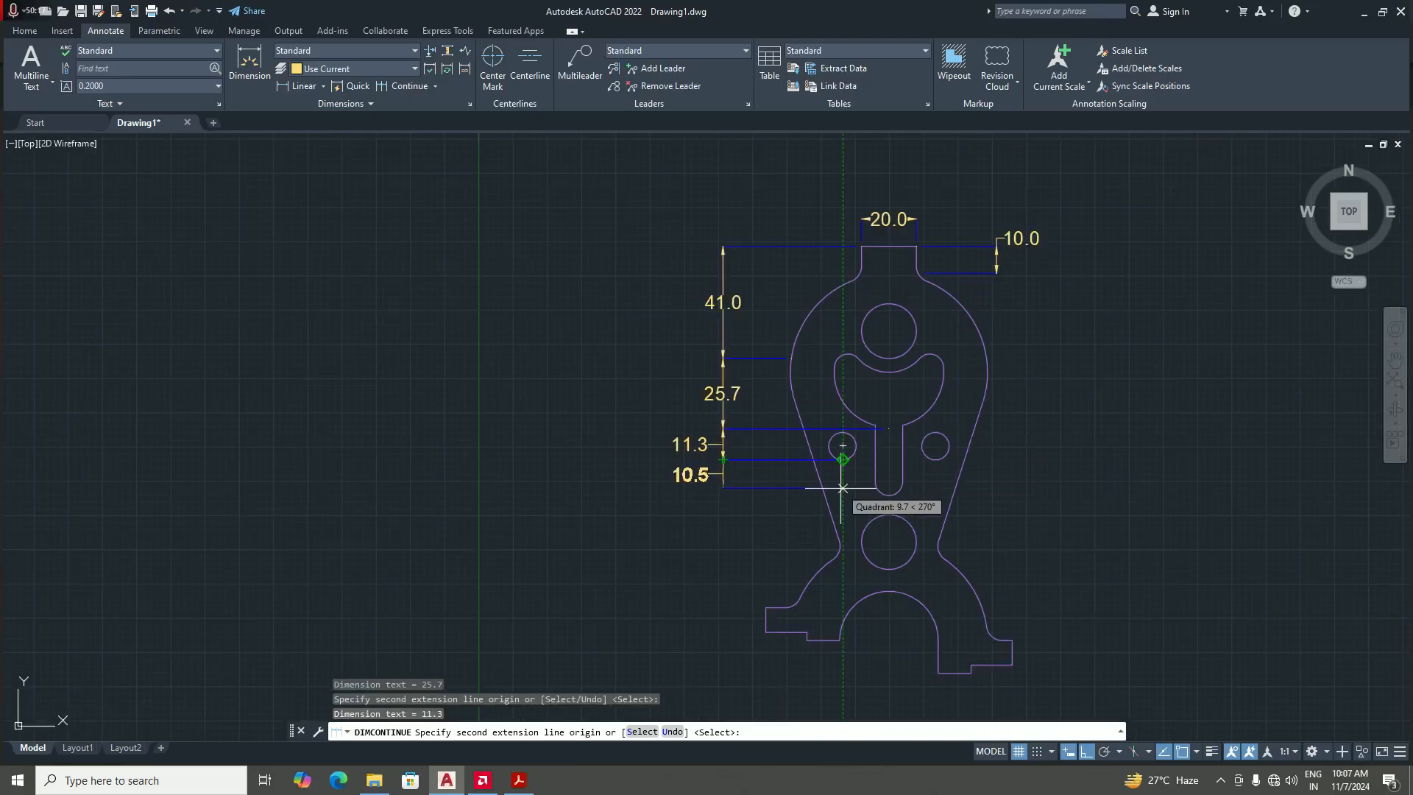
{"action": "scroll", "coordinate": [844, 464], "scroll_direction": "up", "scroll_amount": 3}
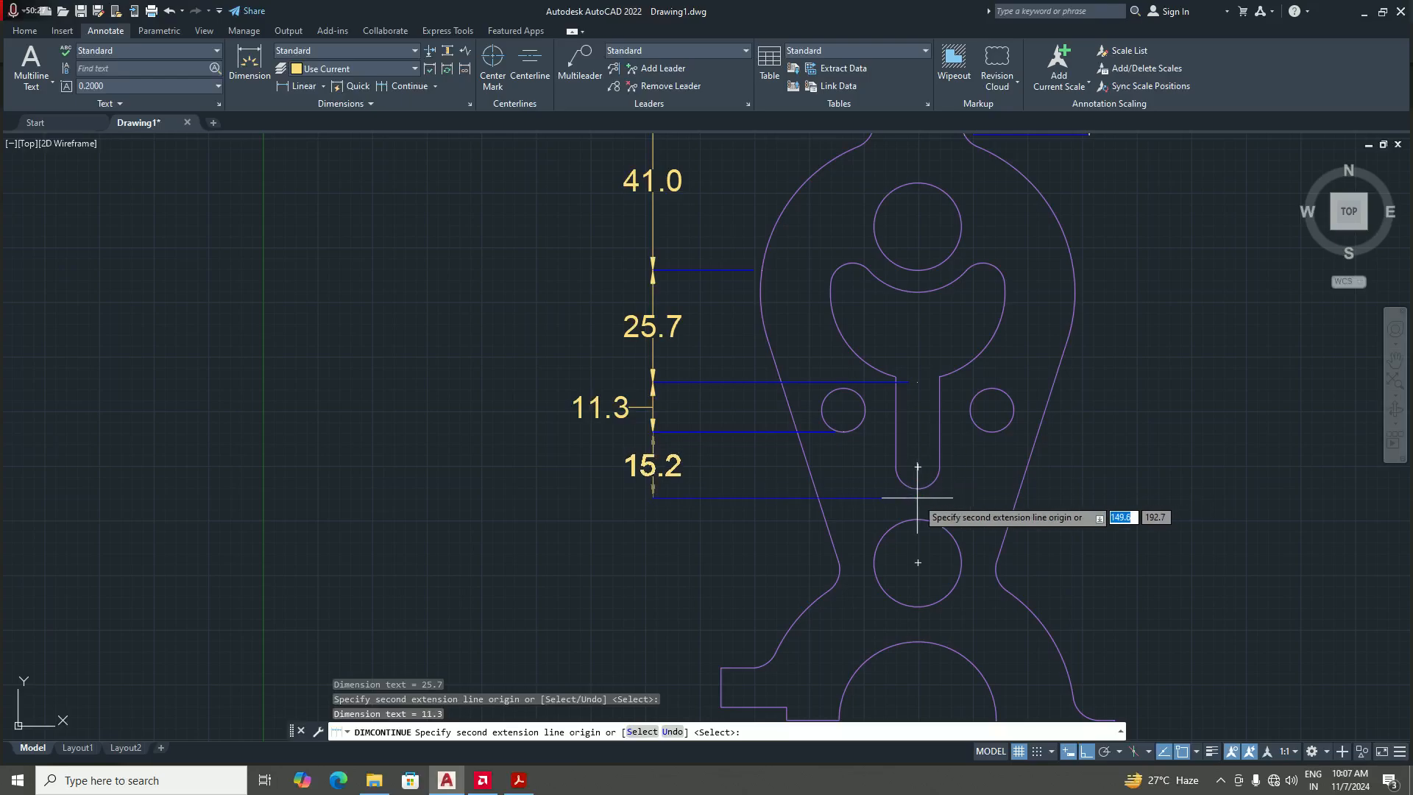
{"action": "left_click", "coordinate": [917, 488]}
{"action": "scroll", "coordinate": [918, 489], "scroll_direction": "down", "scroll_amount": 4}
{"action": "scroll", "coordinate": [913, 515], "scroll_direction": "up", "scroll_amount": 6}
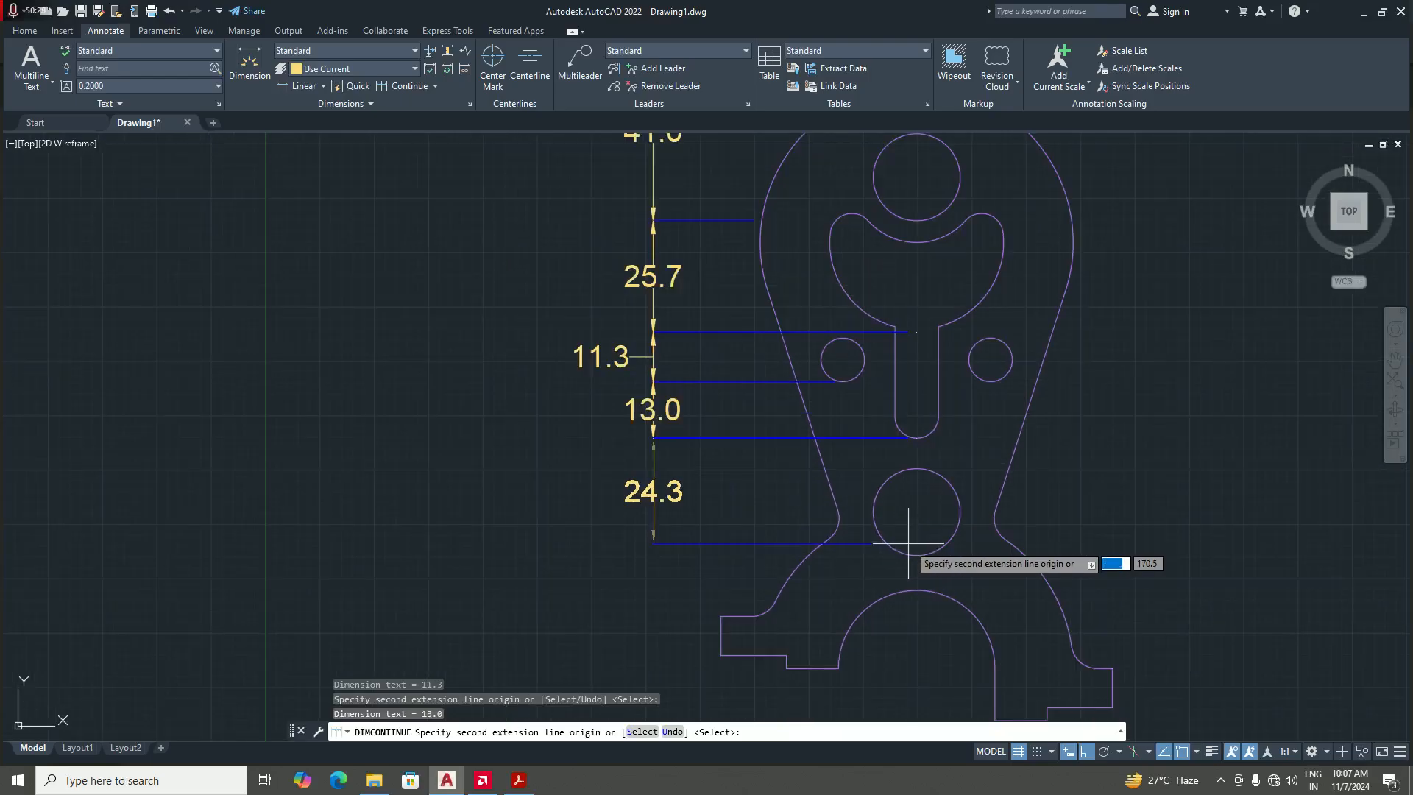
- Continue the left vertical dimension chain to the centre of the large lower hole
{"action": "scroll", "coordinate": [868, 493], "scroll_direction": "down", "scroll_amount": 6}
{"action": "scroll", "coordinate": [821, 515], "scroll_direction": "up", "scroll_amount": 4}
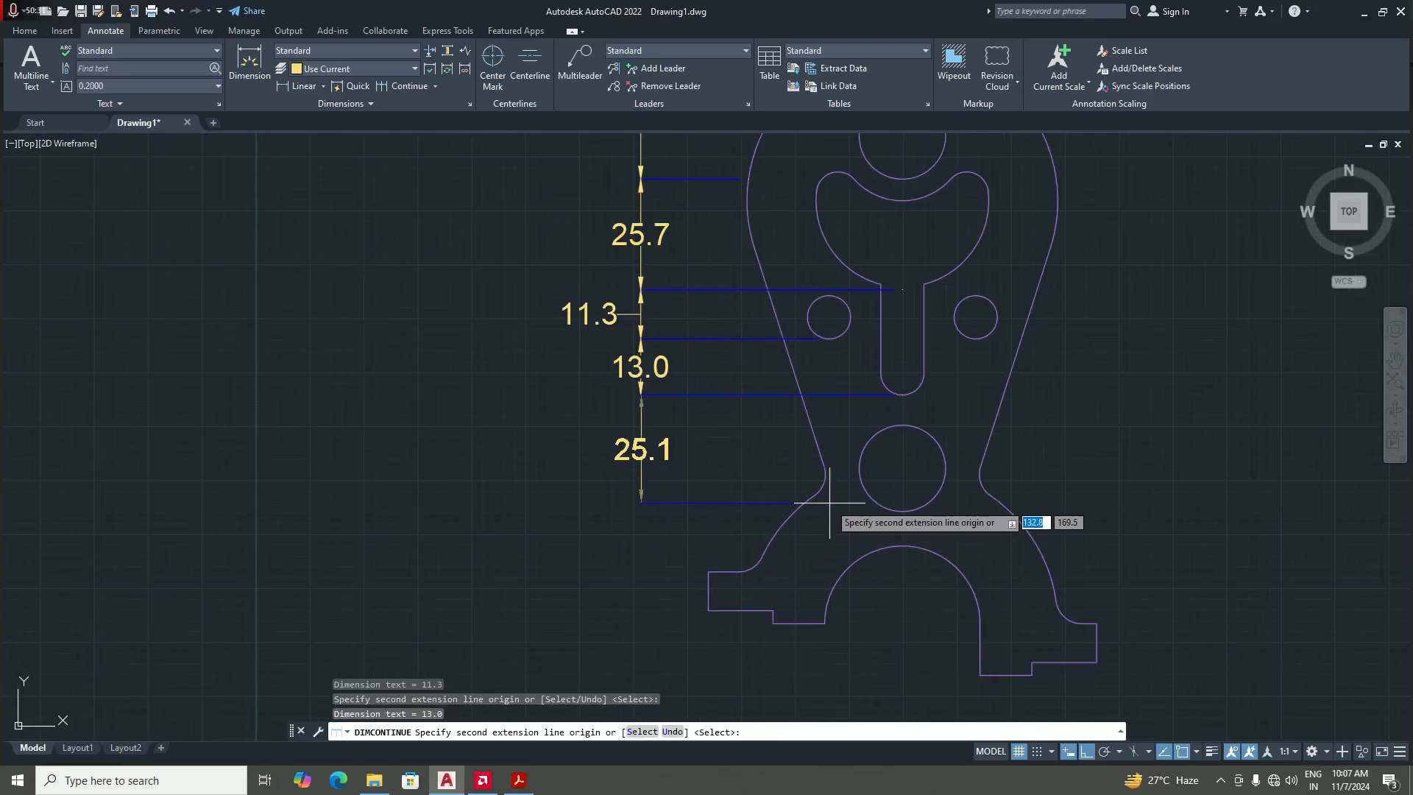
{"action": "scroll", "coordinate": [826, 533], "scroll_direction": "down", "scroll_amount": 4}
{"action": "scroll", "coordinate": [829, 520], "scroll_direction": "up", "scroll_amount": 3}
{"action": "scroll", "coordinate": [830, 520], "scroll_direction": "up", "scroll_amount": 5}
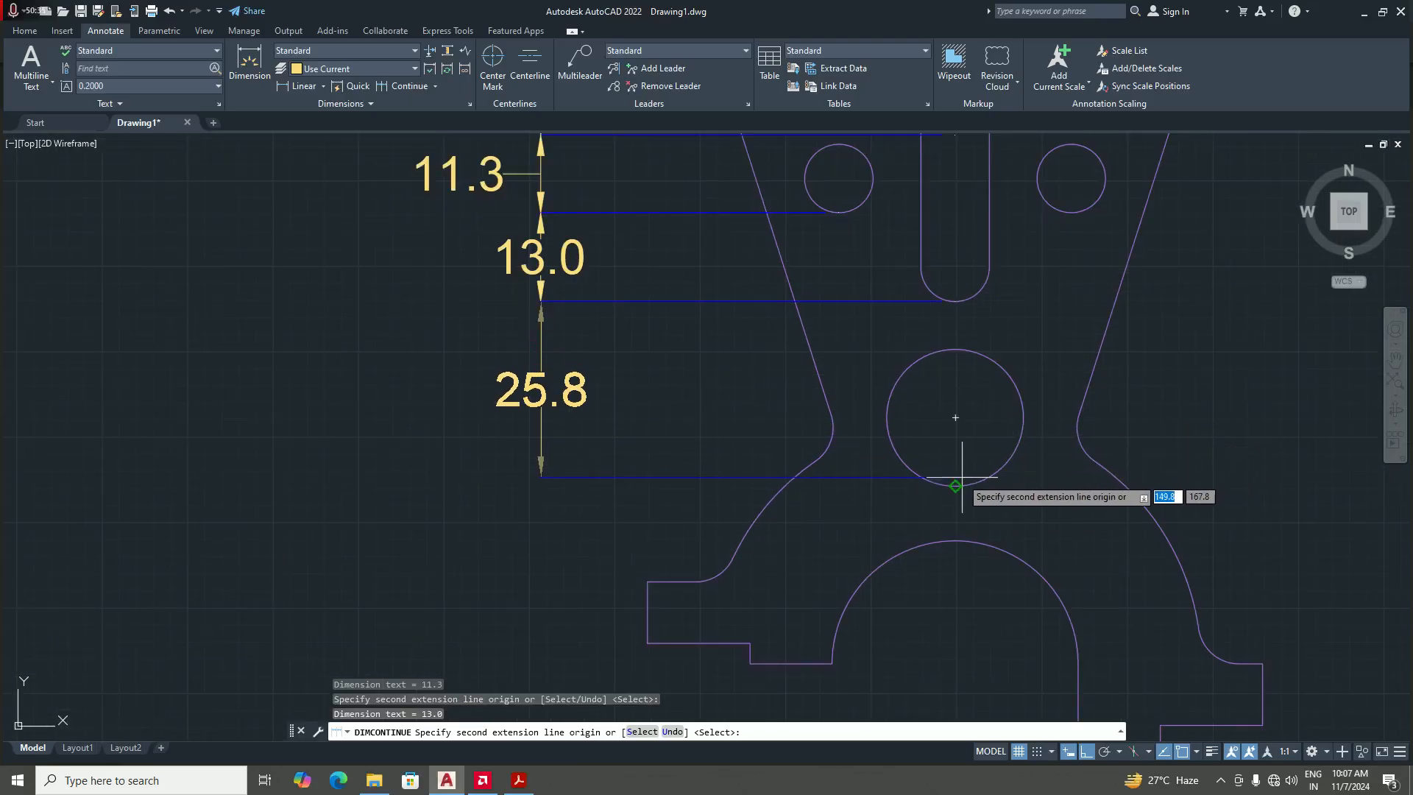
{"action": "left_click", "coordinate": [955, 417]}
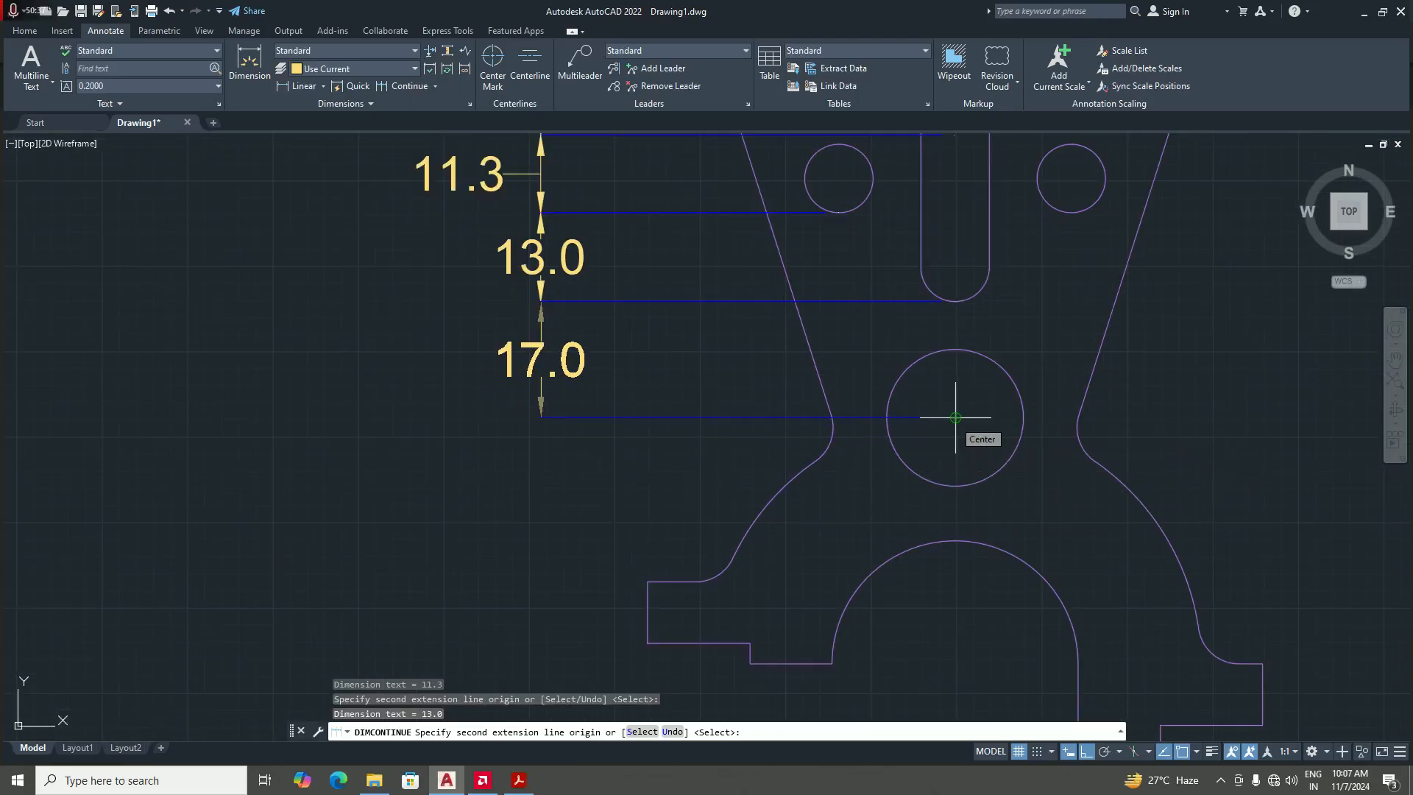
- Continue the vertical dimension chain to the bottom corner of the step under the left foot, and end the chain there
{"action": "scroll", "coordinate": [935, 474], "scroll_direction": "down", "scroll_amount": 2}
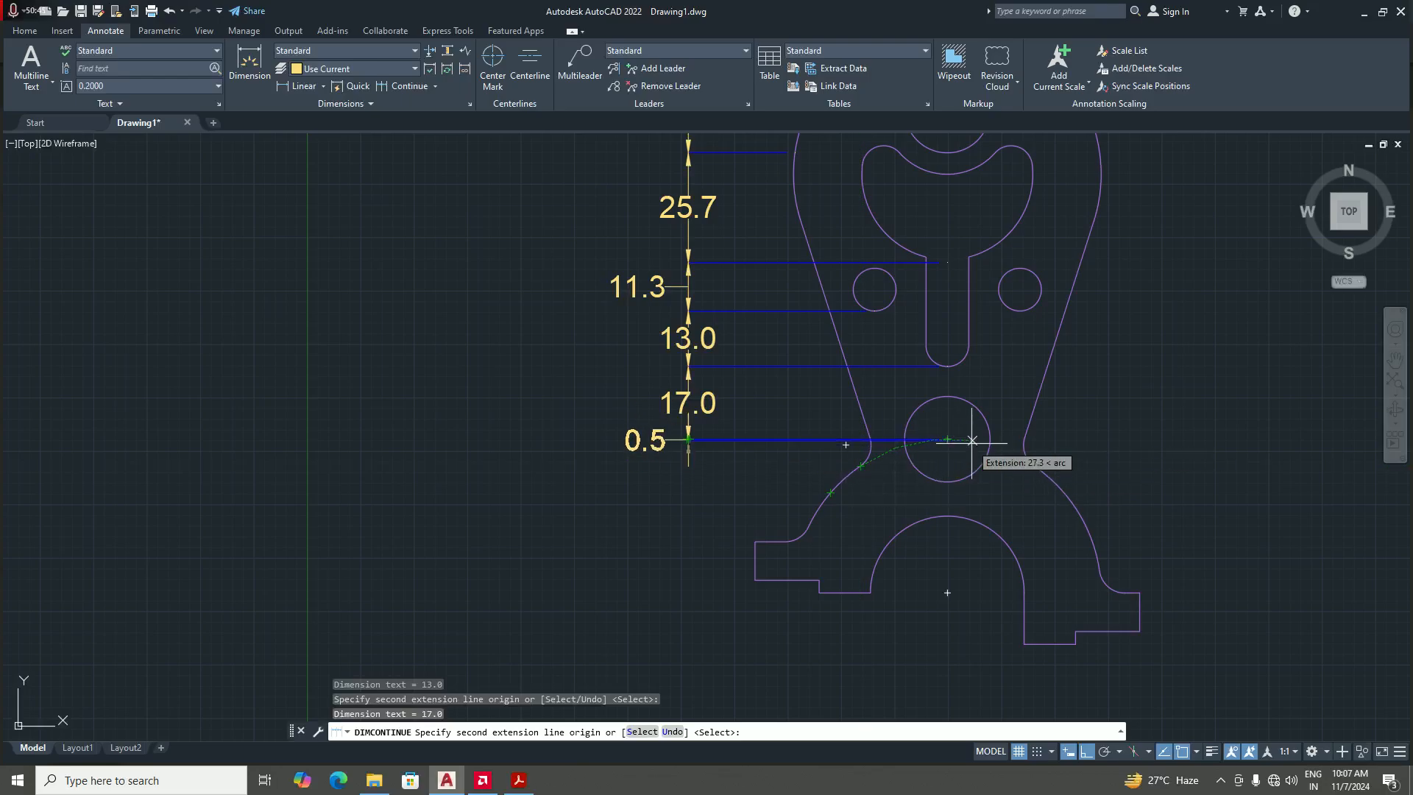
{"action": "scroll", "coordinate": [949, 456], "scroll_direction": "down", "scroll_amount": 5}
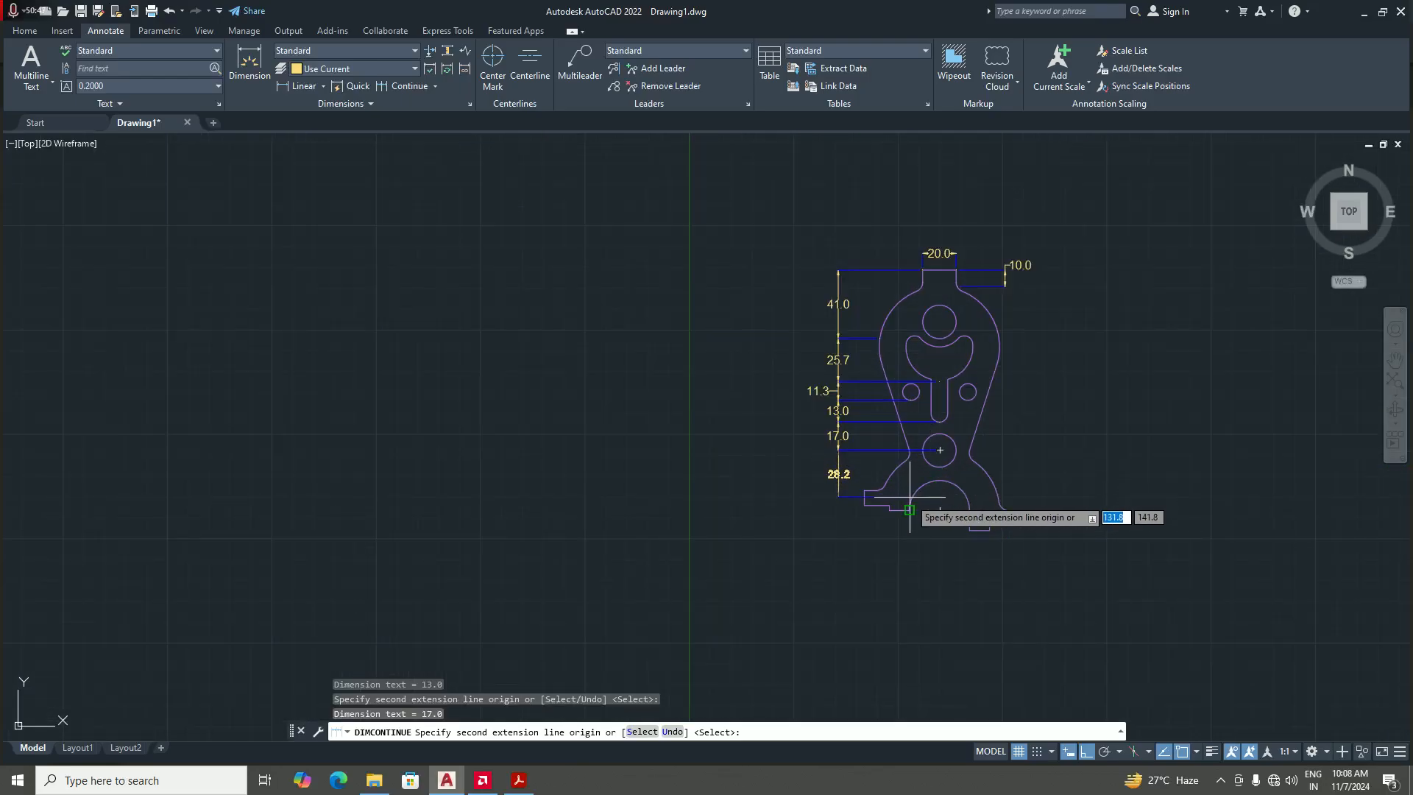
{"action": "scroll", "coordinate": [899, 482], "scroll_direction": "up", "scroll_amount": 3}
{"action": "scroll", "coordinate": [883, 485], "scroll_direction": "up", "scroll_amount": 1}
{"action": "scroll", "coordinate": [846, 475], "scroll_direction": "down", "scroll_amount": 3}
{"action": "scroll", "coordinate": [886, 493], "scroll_direction": "up", "scroll_amount": 4}
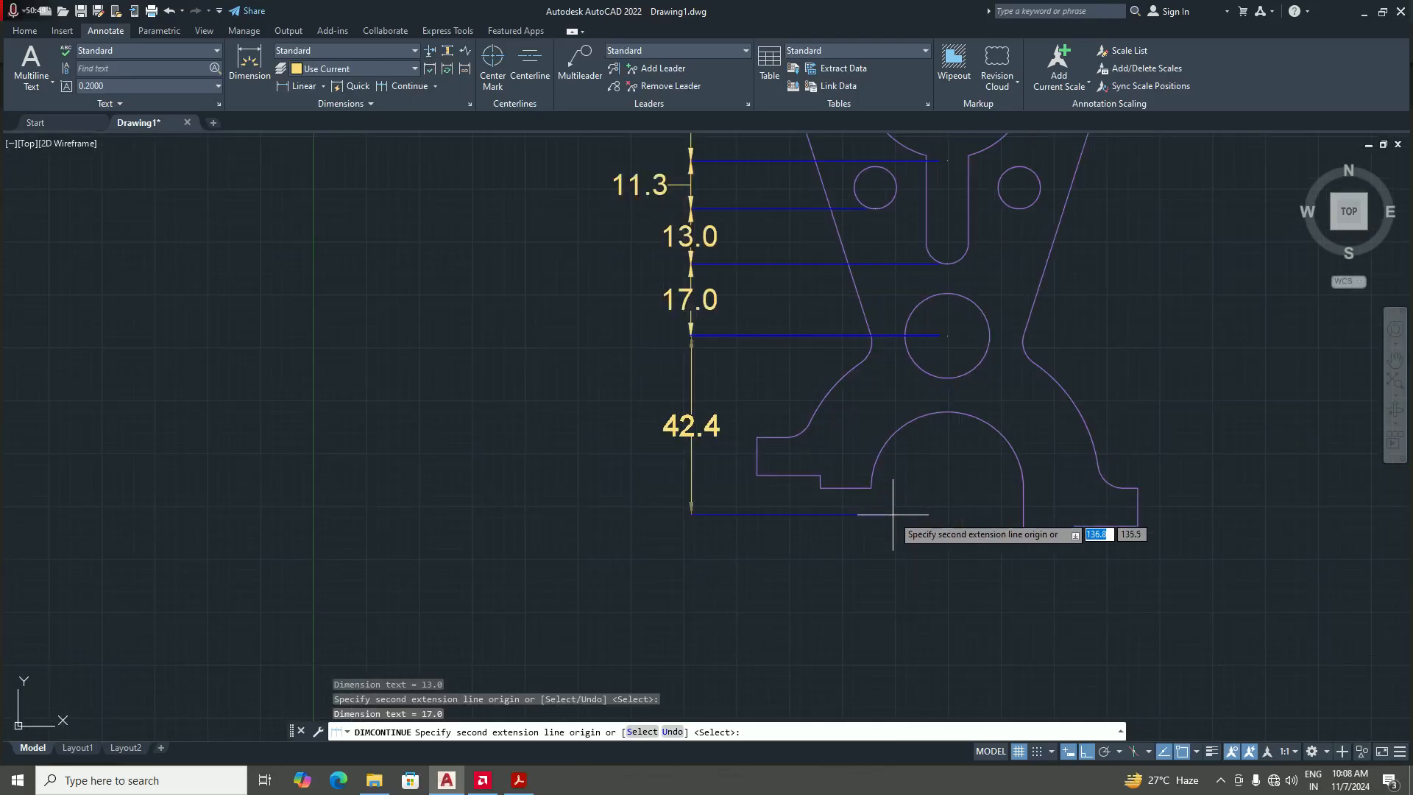
{"action": "scroll", "coordinate": [877, 504], "scroll_direction": "down", "scroll_amount": 4}
{"action": "scroll", "coordinate": [846, 481], "scroll_direction": "up", "scroll_amount": 4}
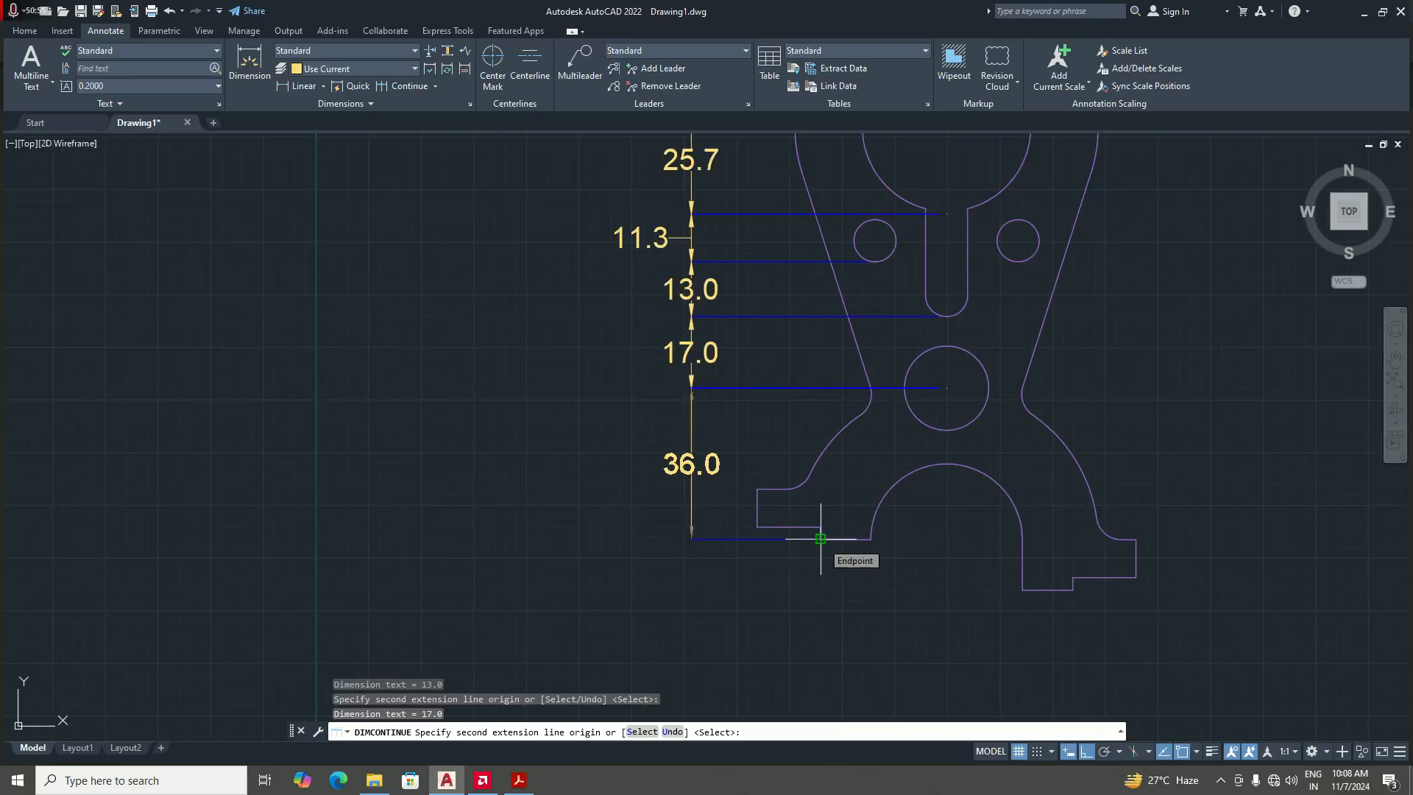
{"action": "left_click", "coordinate": [821, 538]}
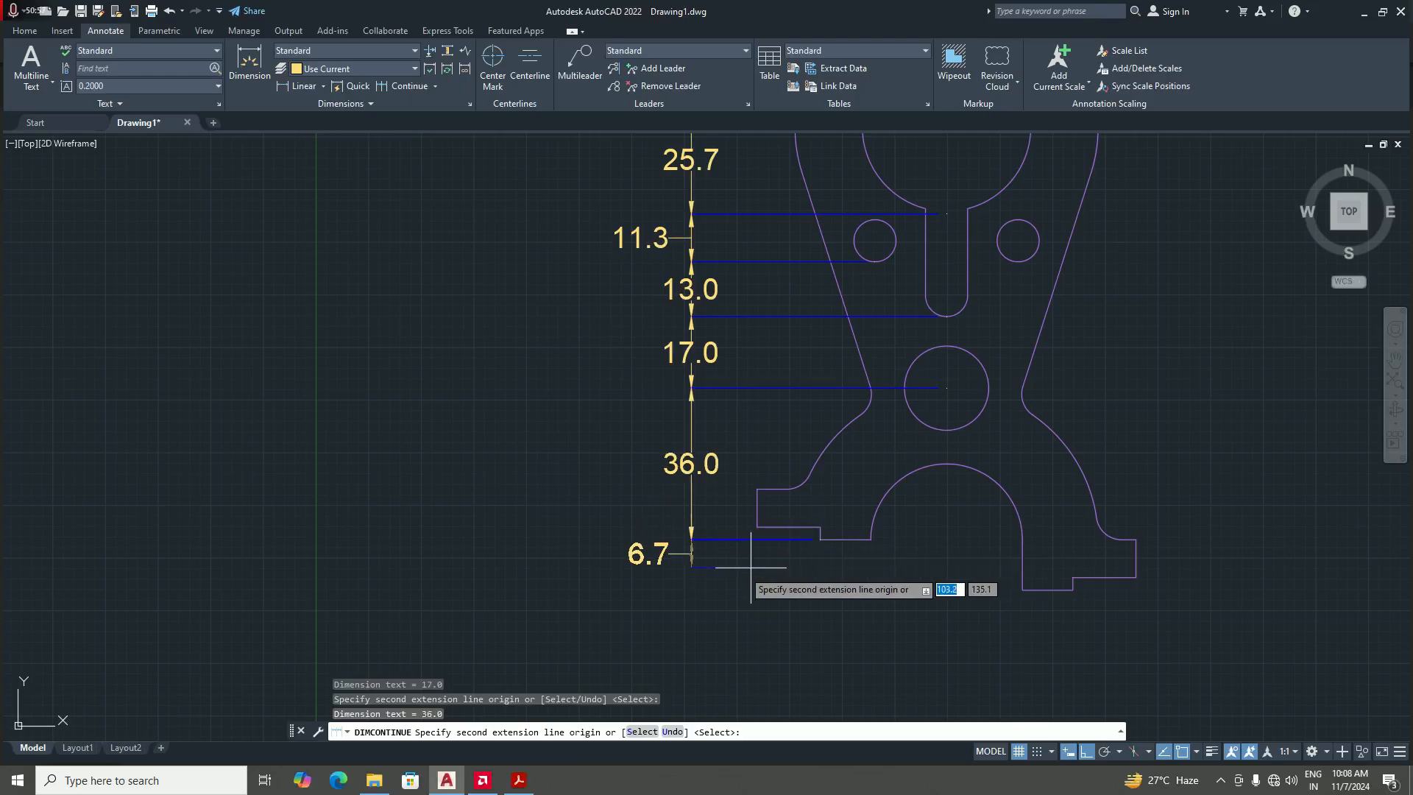
{"action": "scroll", "coordinate": [729, 615], "scroll_direction": "down", "scroll_amount": 2}
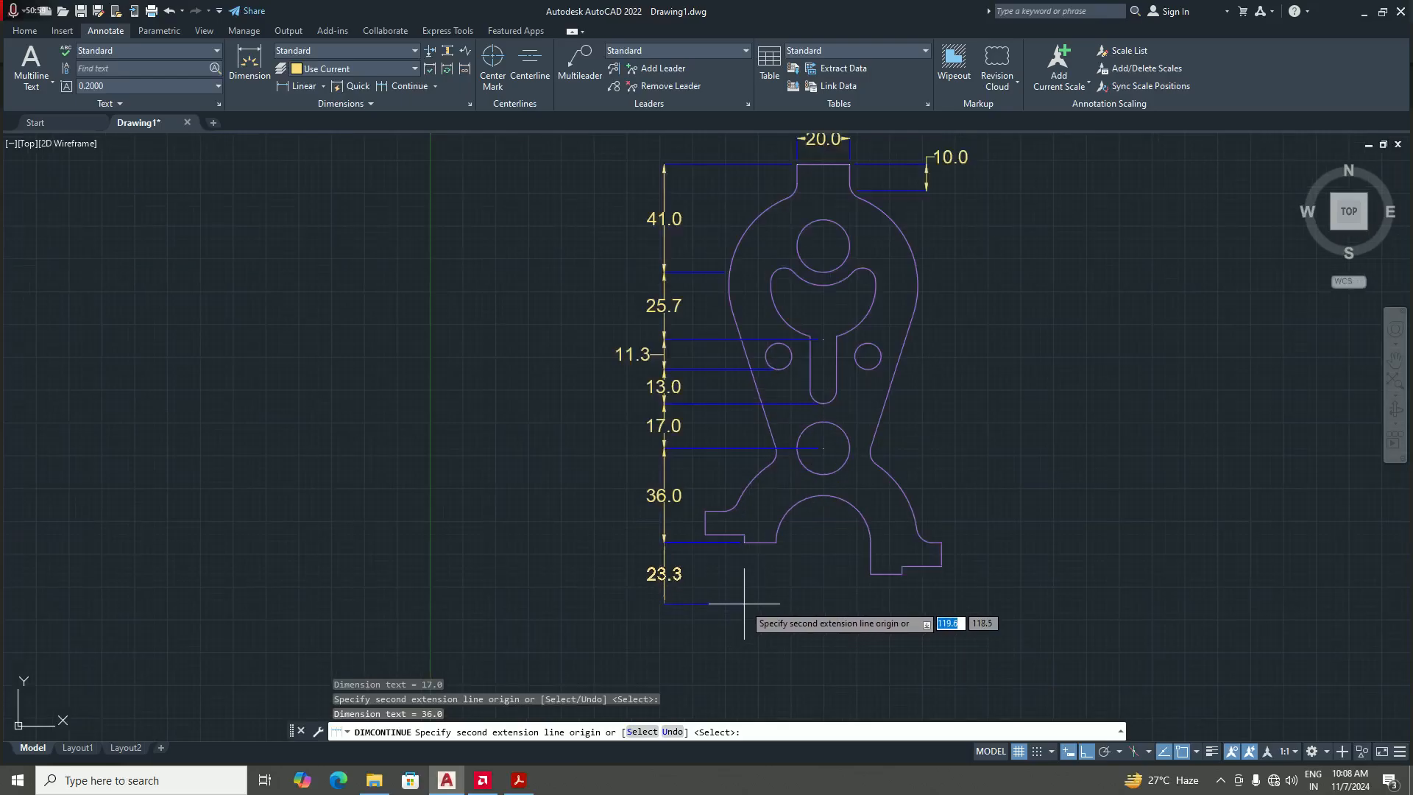
{"action": "key", "text": "Return"}
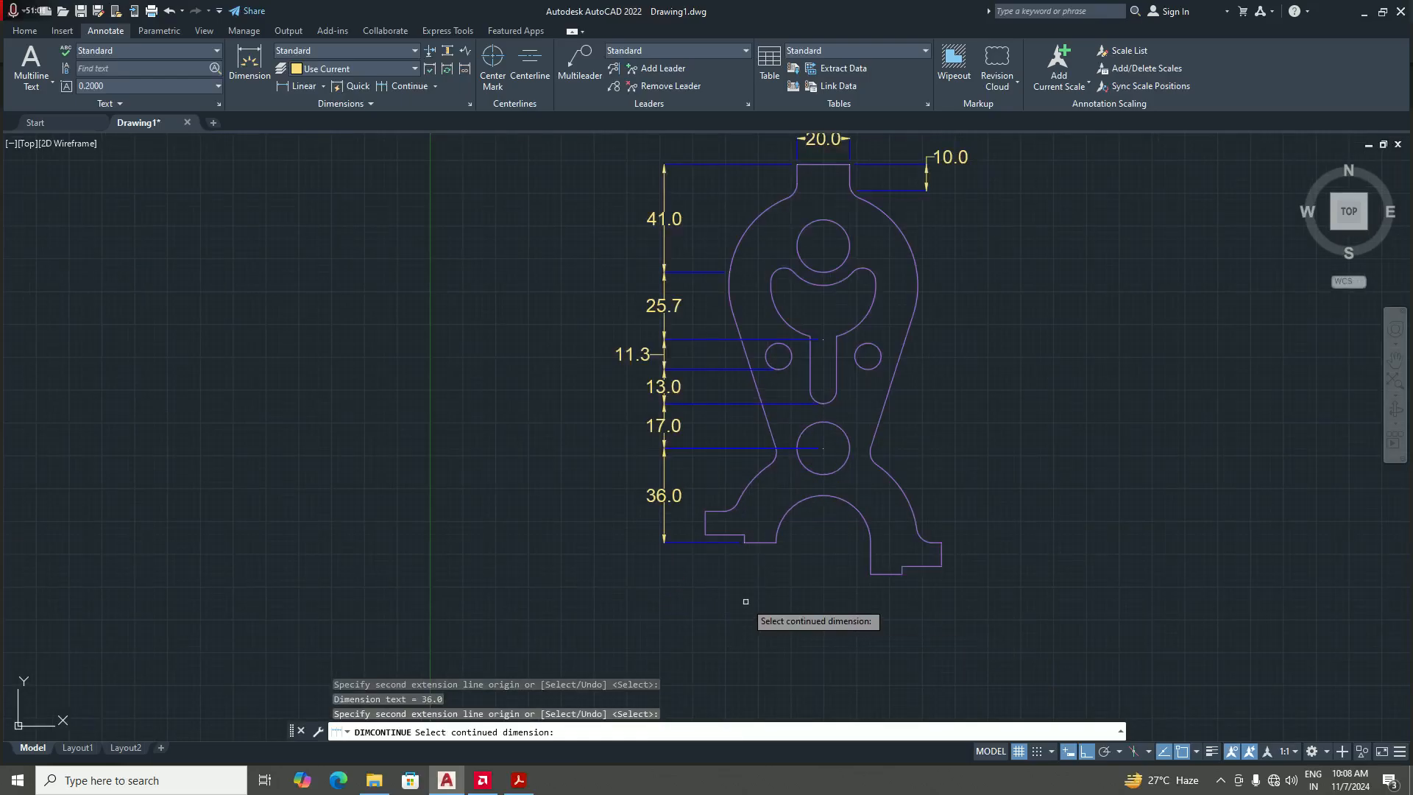
{"action": "scroll", "coordinate": [746, 602], "scroll_direction": "down", "scroll_amount": 2}
{"action": "key", "text": "Escape"}
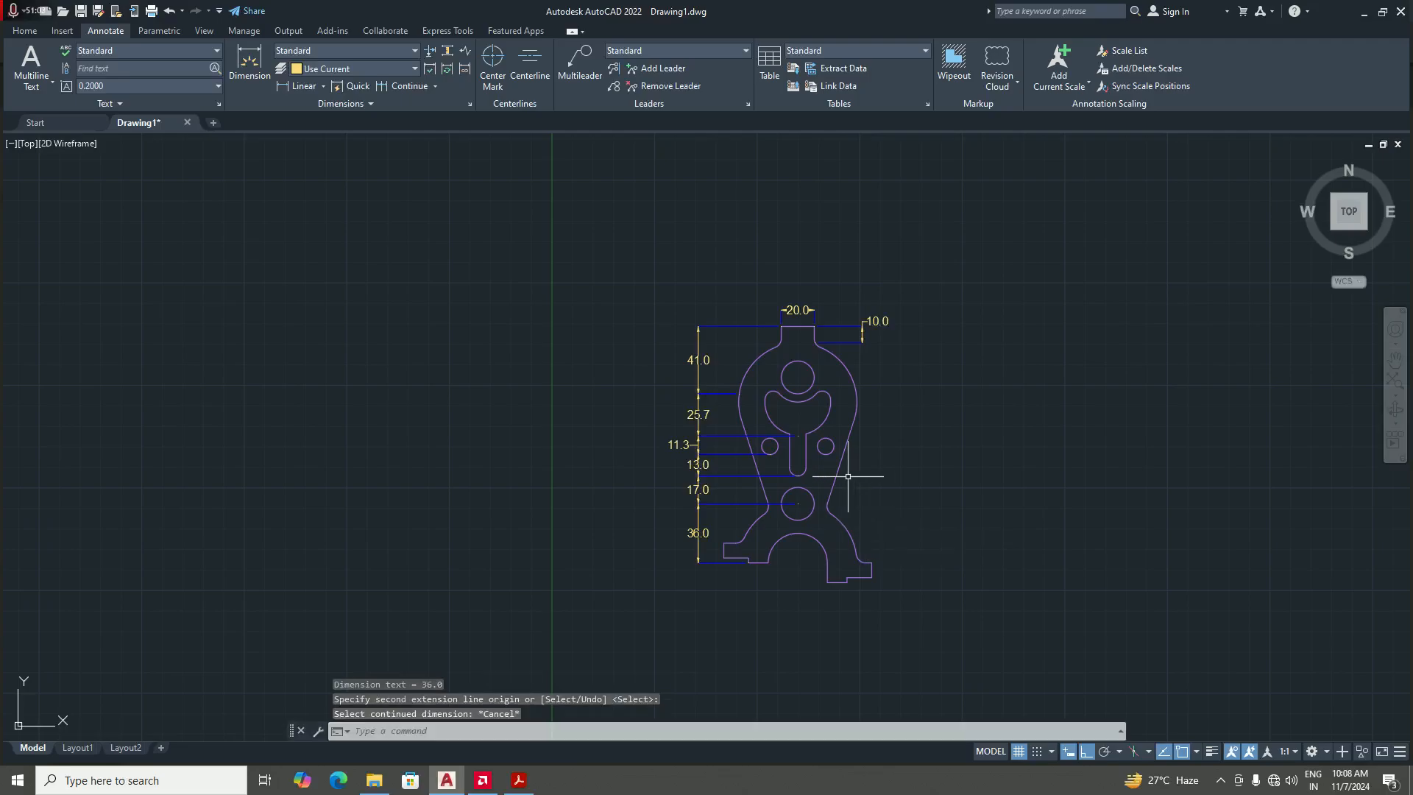
- Shorten both extension lines of the 11.3 dimension by moving their origins to the part's sloping left outline
{"action": "scroll", "coordinate": [782, 463], "scroll_direction": "up", "scroll_amount": 6}
{"action": "scroll", "coordinate": [793, 387], "scroll_direction": "down", "scroll_amount": 4}
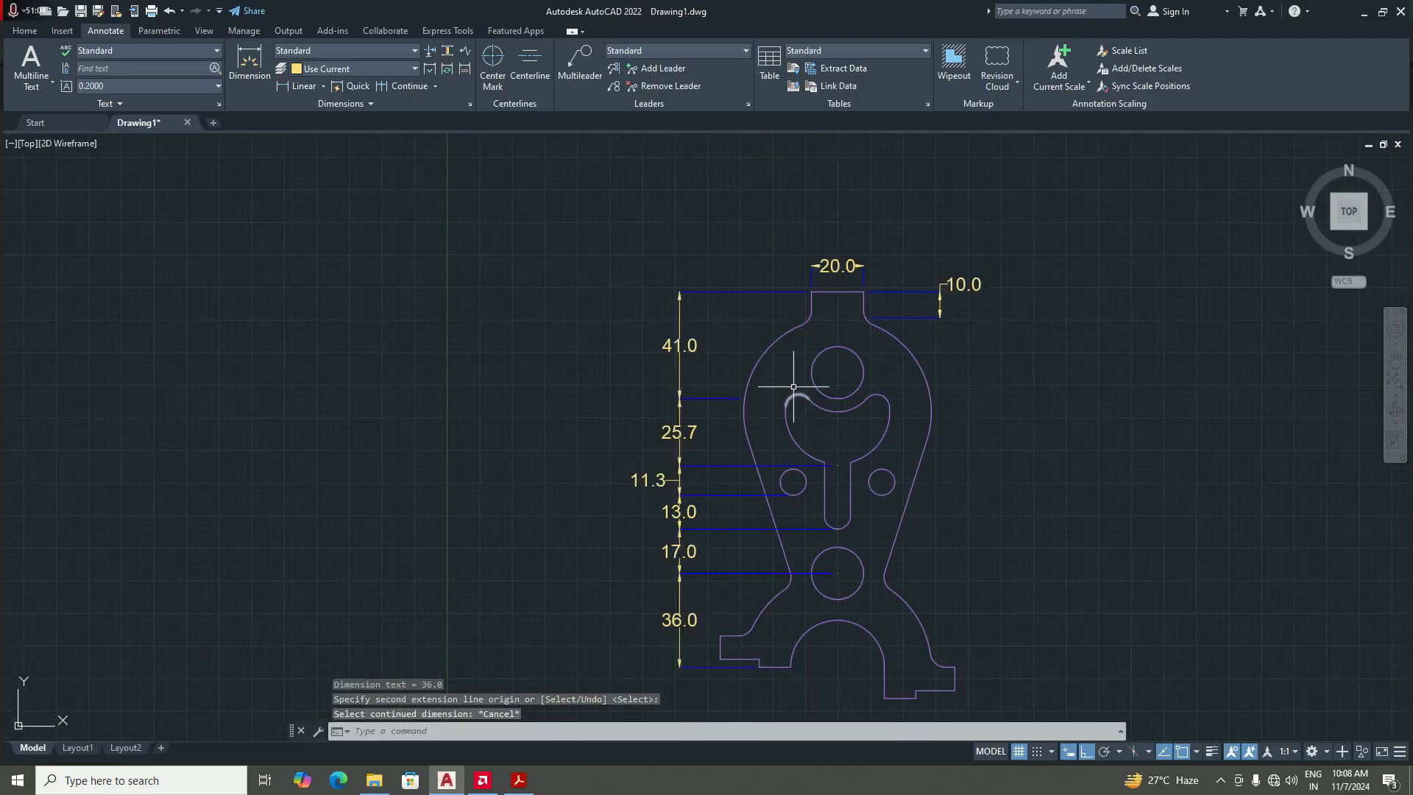
{"action": "left_click", "coordinate": [25, 30]}
{"action": "scroll", "coordinate": [809, 471], "scroll_direction": "down", "scroll_amount": 3}
{"action": "scroll", "coordinate": [827, 460], "scroll_direction": "up", "scroll_amount": 6}
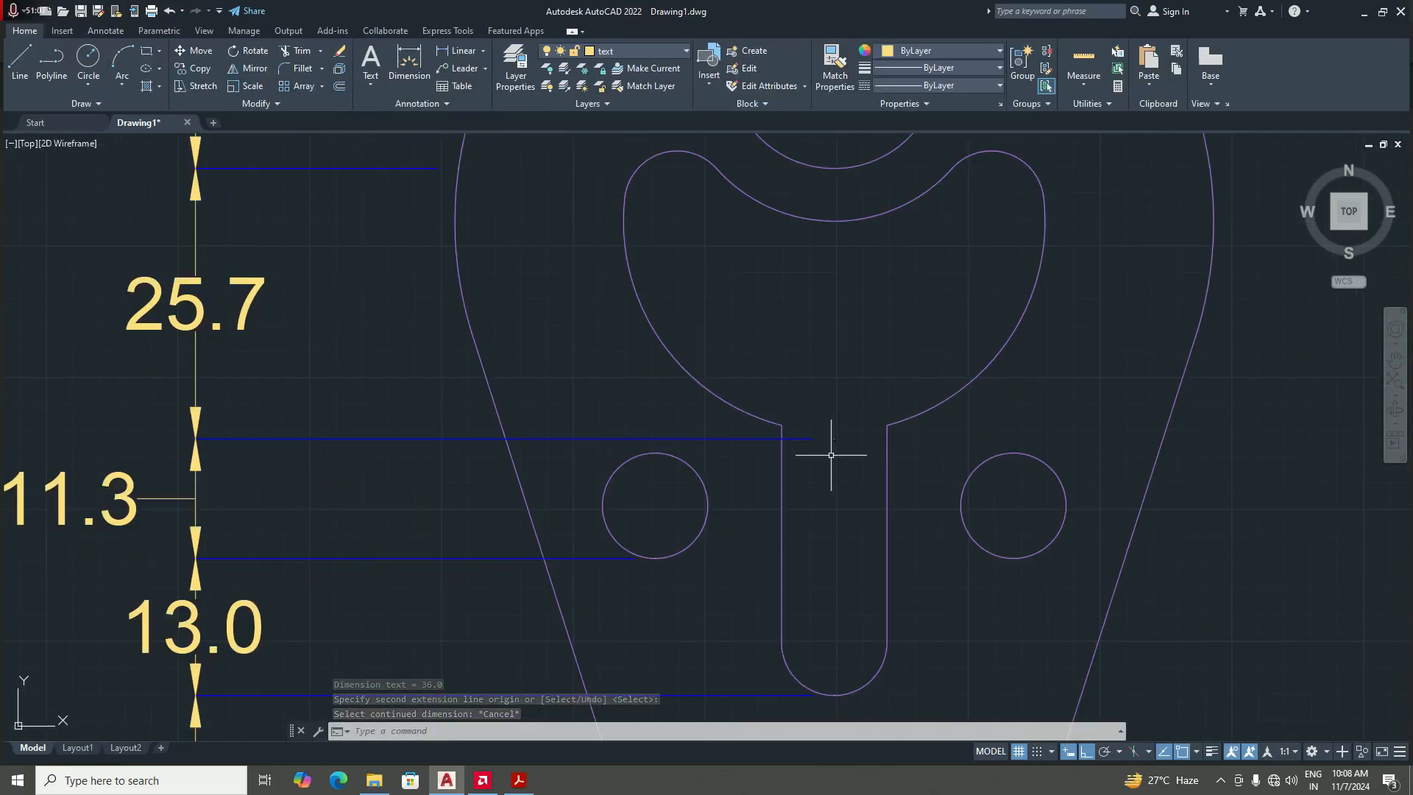
{"action": "scroll", "coordinate": [817, 456], "scroll_direction": "down", "scroll_amount": 6}
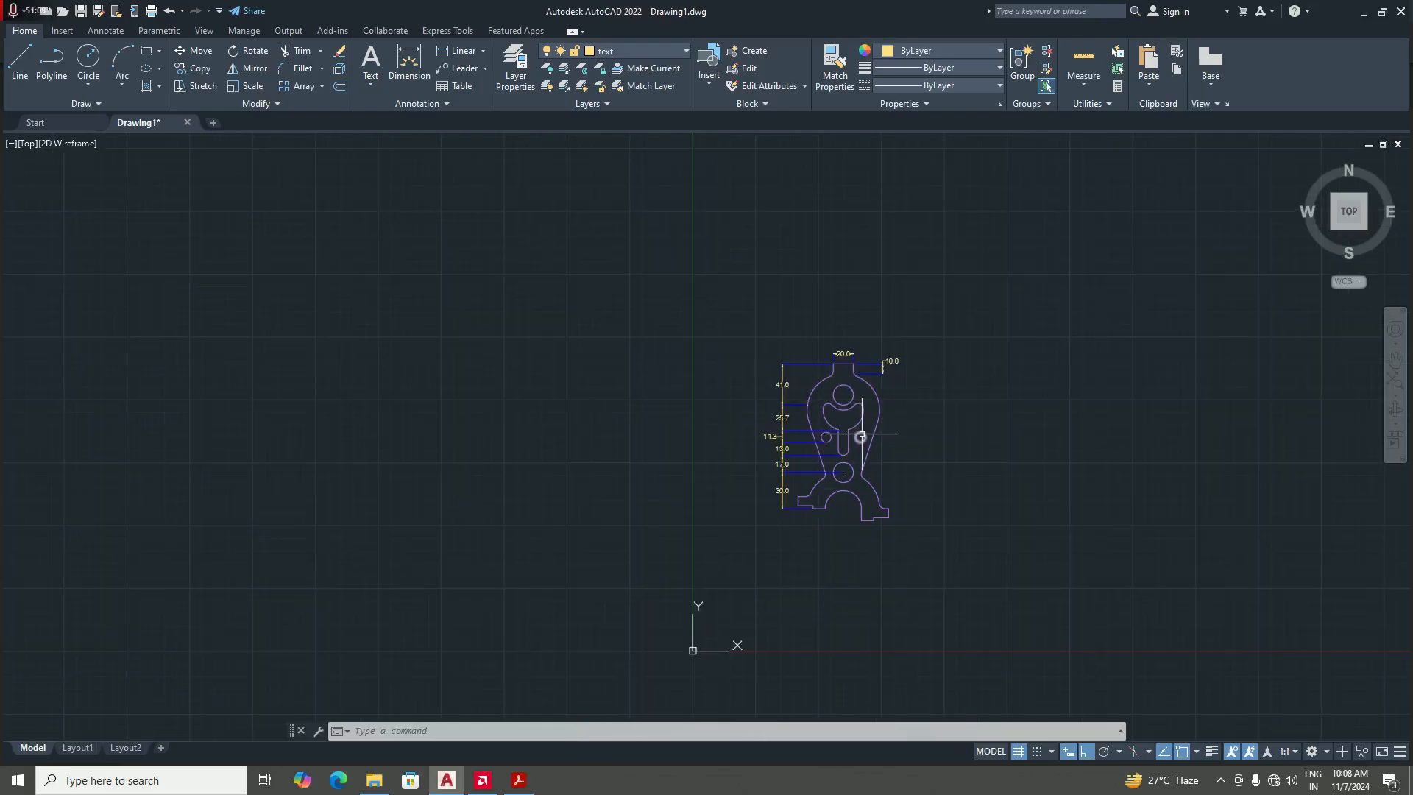
{"action": "scroll", "coordinate": [857, 434], "scroll_direction": "up", "scroll_amount": 4}
{"action": "scroll", "coordinate": [813, 410], "scroll_direction": "up", "scroll_amount": 4}
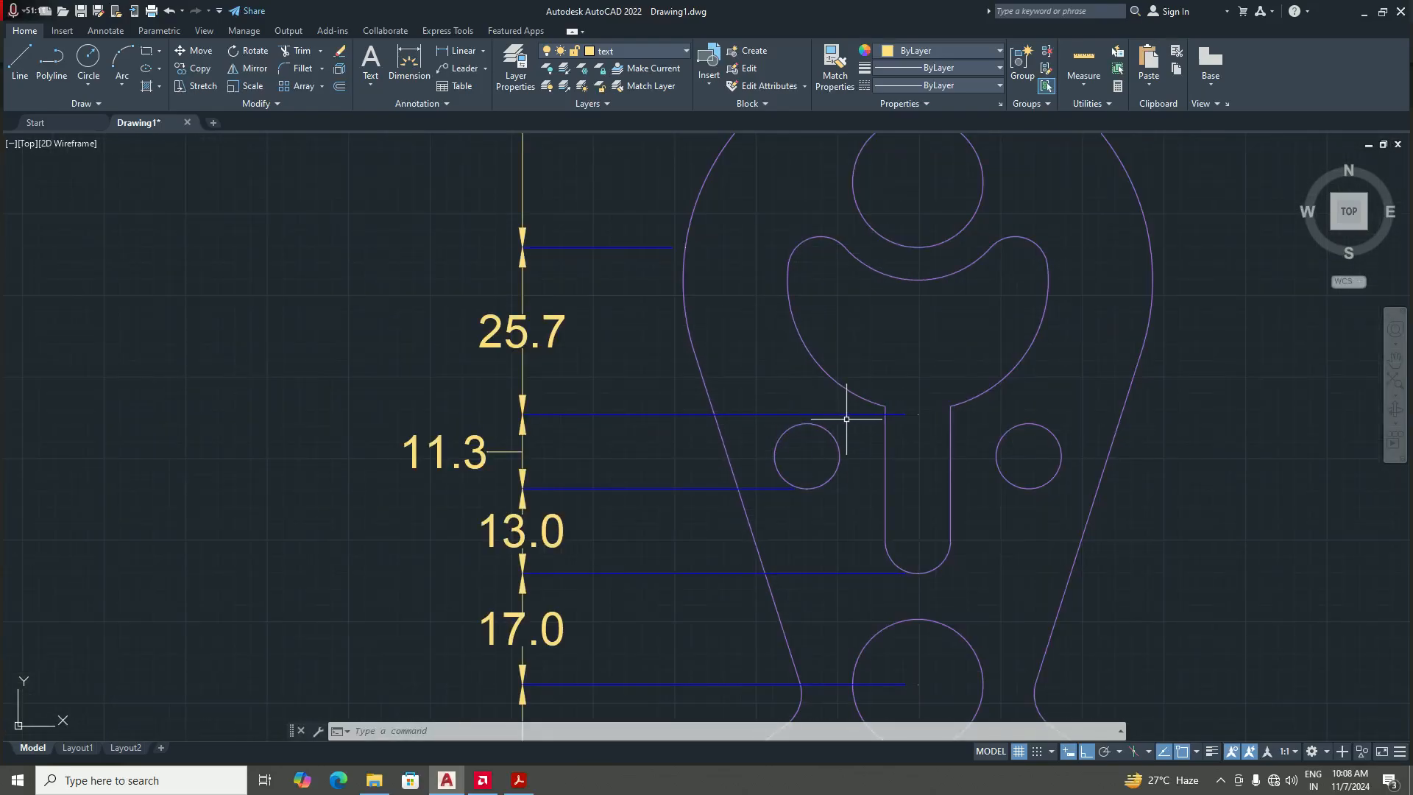
{"action": "left_click", "coordinate": [916, 416]}
{"action": "left_click", "coordinate": [917, 414]}
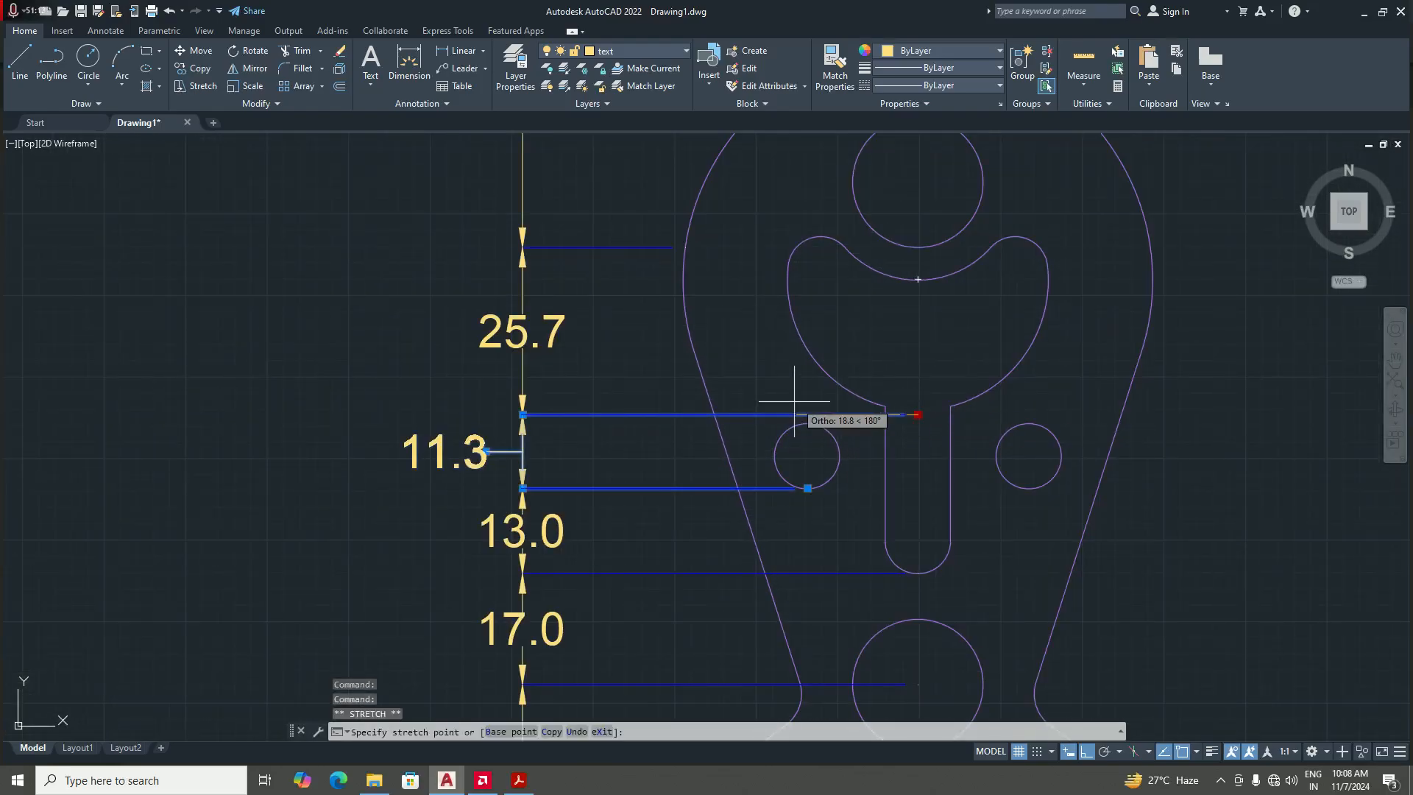
{"action": "left_click", "coordinate": [715, 414]}
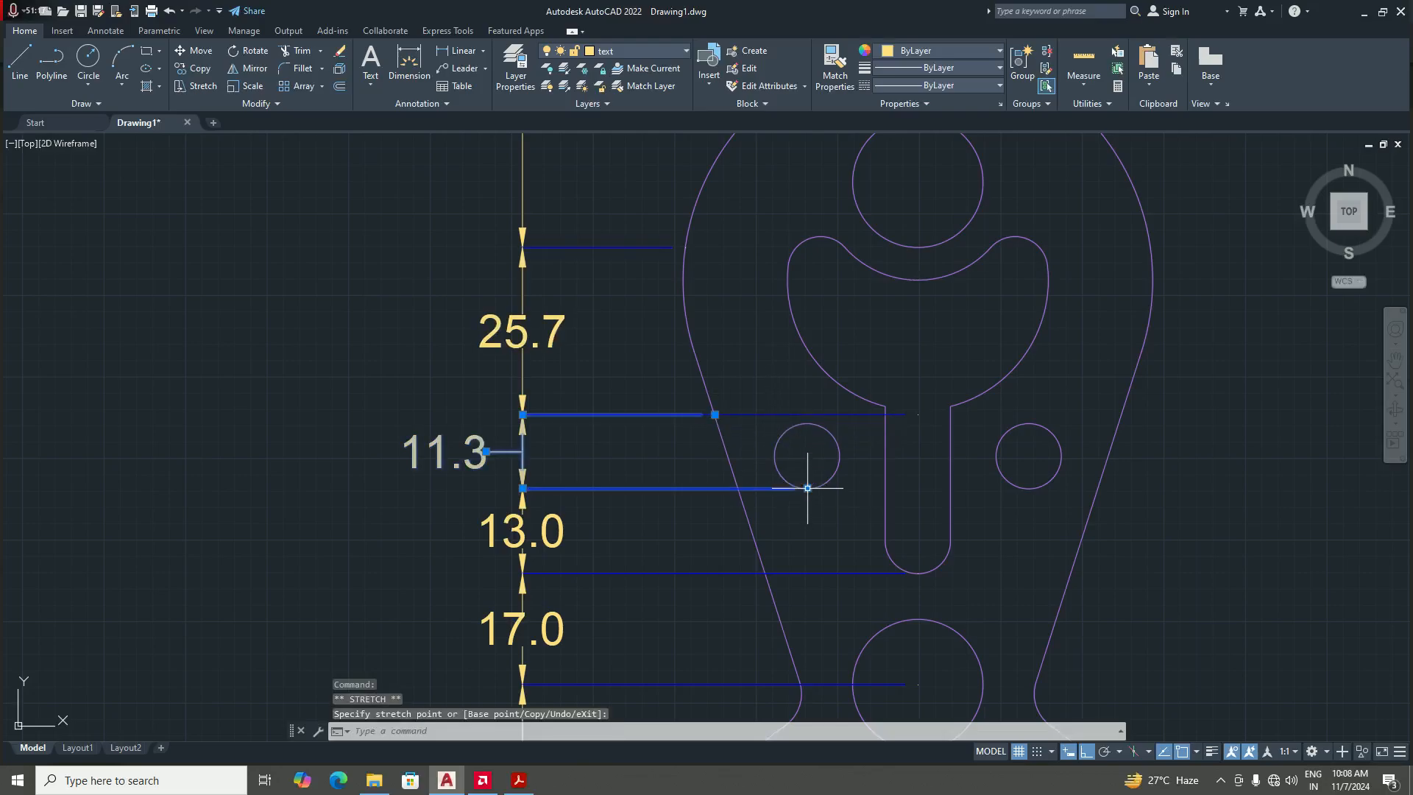
{"action": "left_click", "coordinate": [738, 488]}
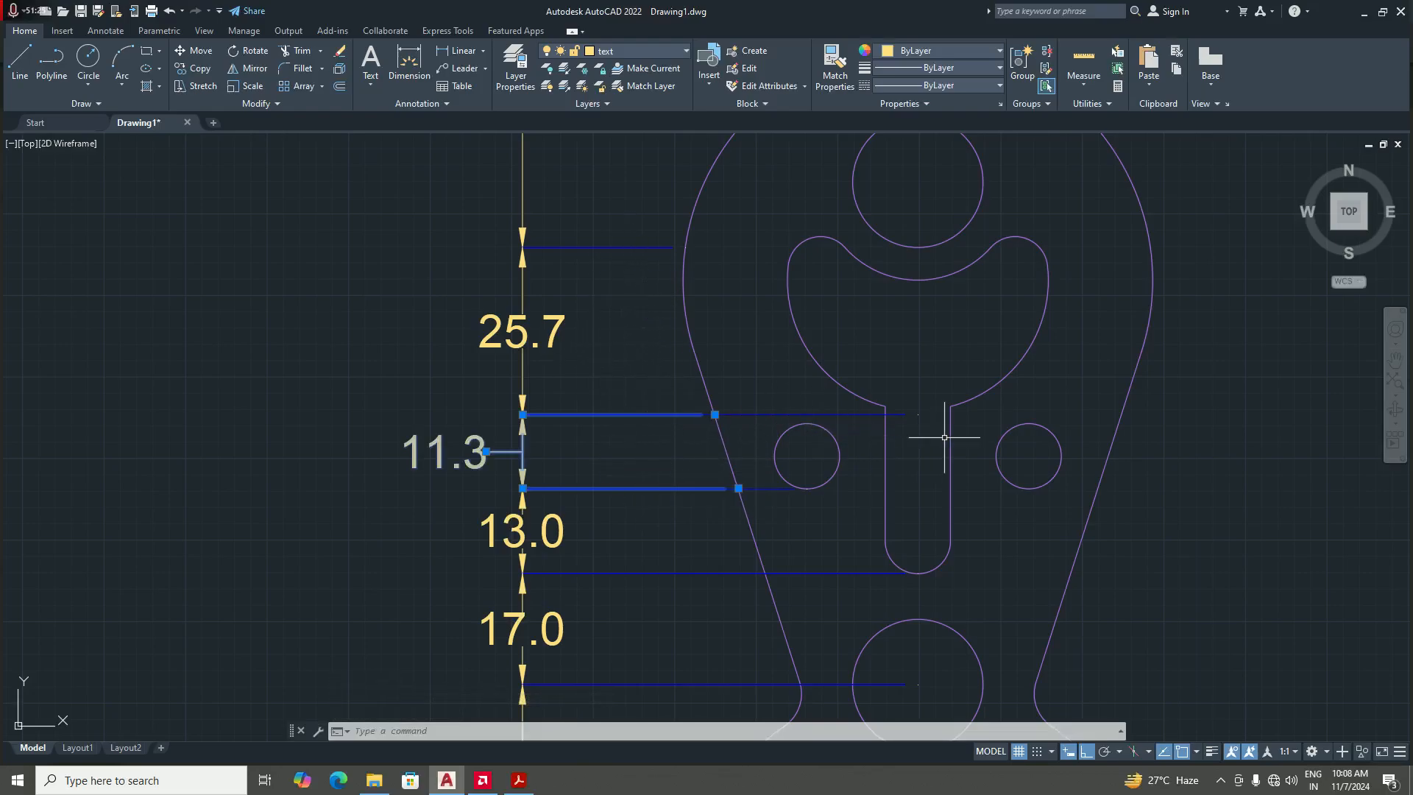
- Pull the lower extension origin of the 25.7 dimension and the upper one of the 13.0 dimension back to the left outline
{"action": "left_click", "coordinate": [907, 414]}
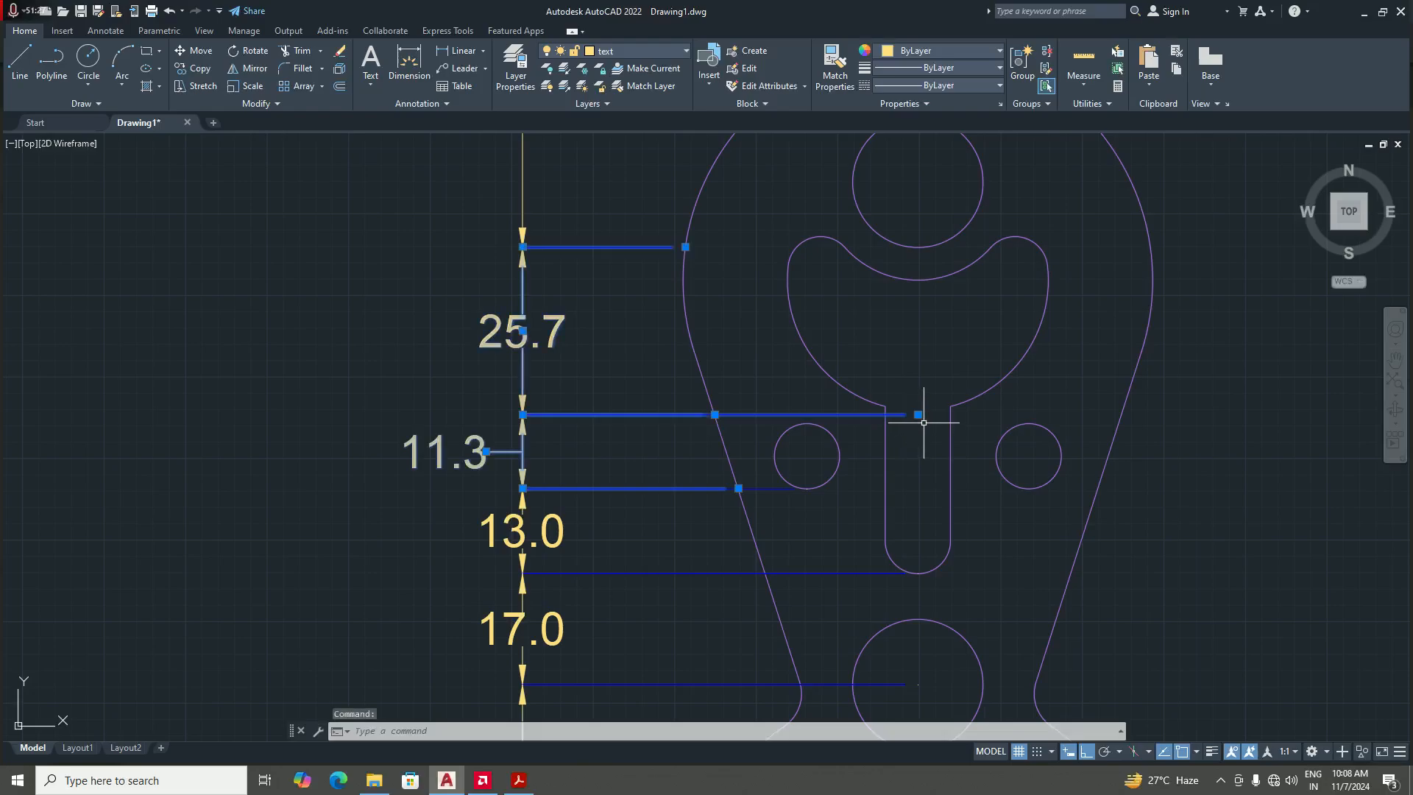
{"action": "left_click", "coordinate": [917, 414]}
{"action": "left_click", "coordinate": [714, 415]}
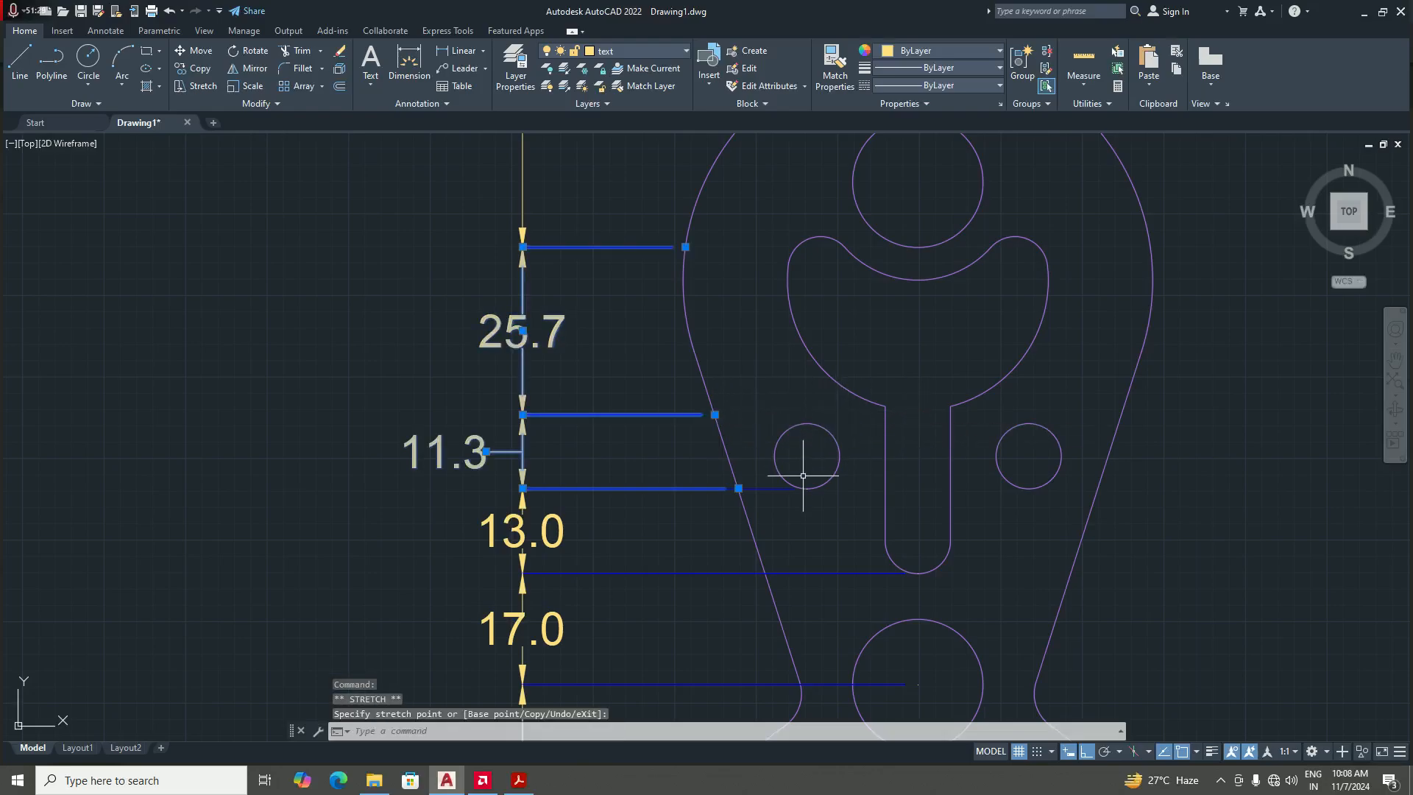
{"action": "left_click", "coordinate": [782, 488]}
{"action": "left_click", "coordinate": [807, 487]}
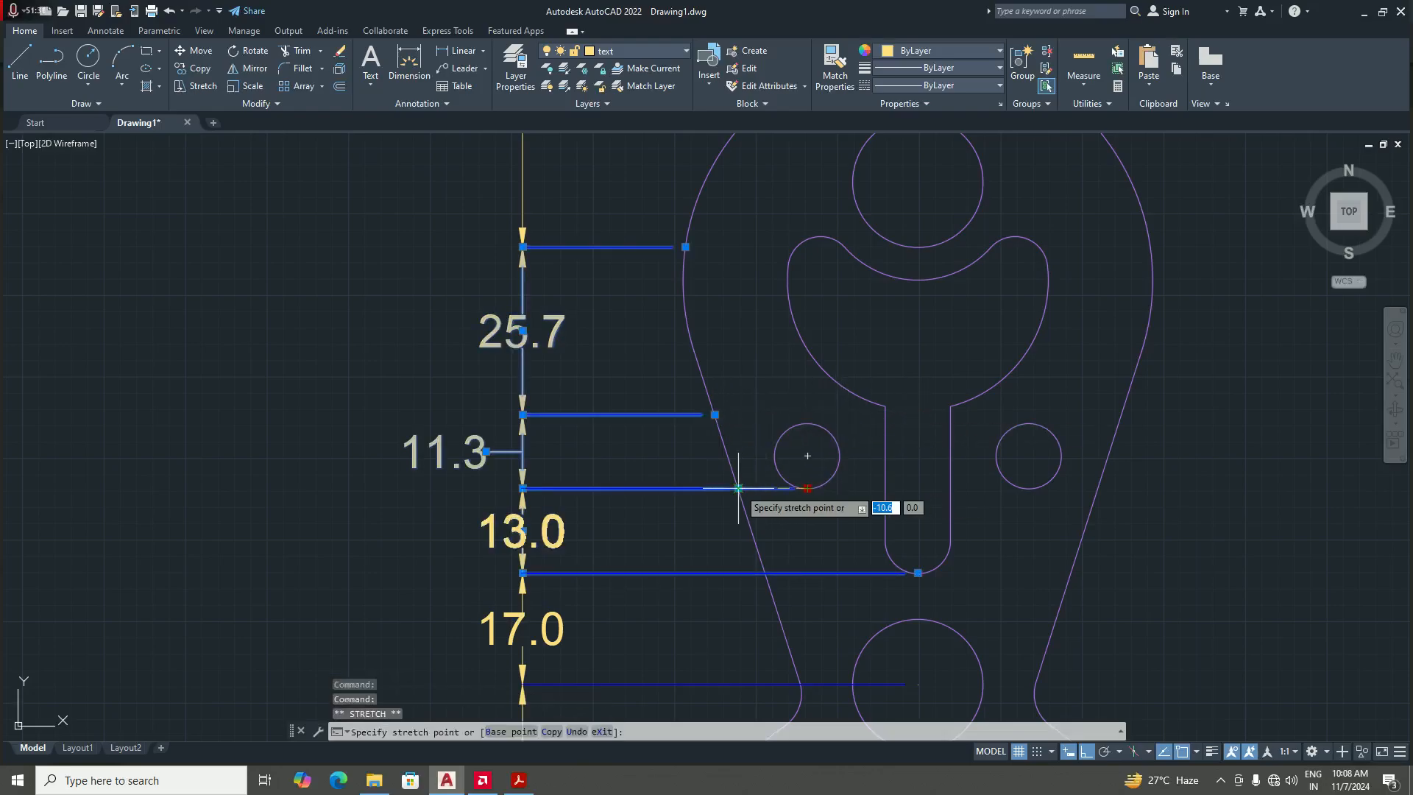
{"action": "left_click", "coordinate": [738, 488]}
- Move the 17.0 dimension's upper and the 13.0 dimension's lower extension origins from the slot's bottom to the left outline
{"action": "left_click", "coordinate": [922, 573]}
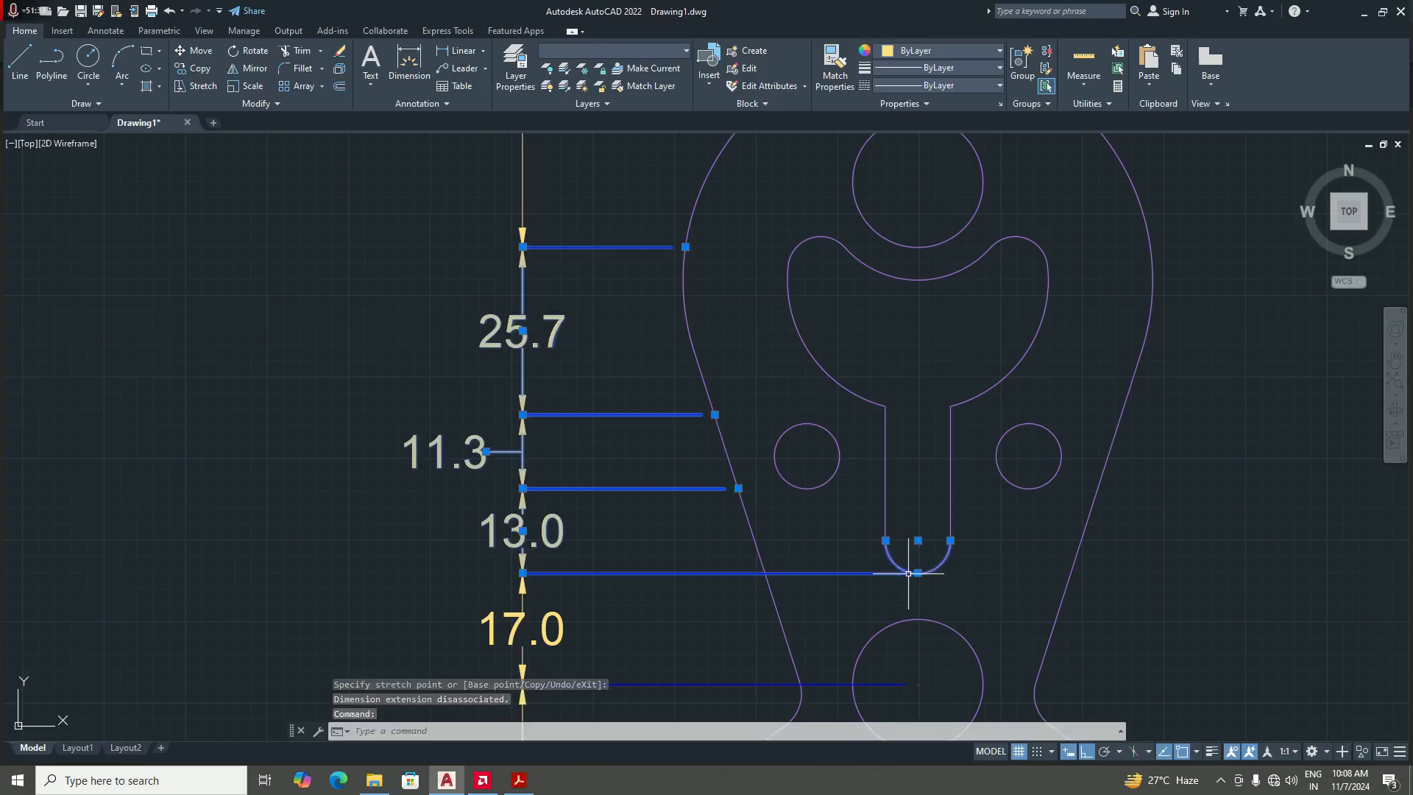
{"action": "key", "text": "Escape"}
{"action": "left_click", "coordinate": [920, 573]}
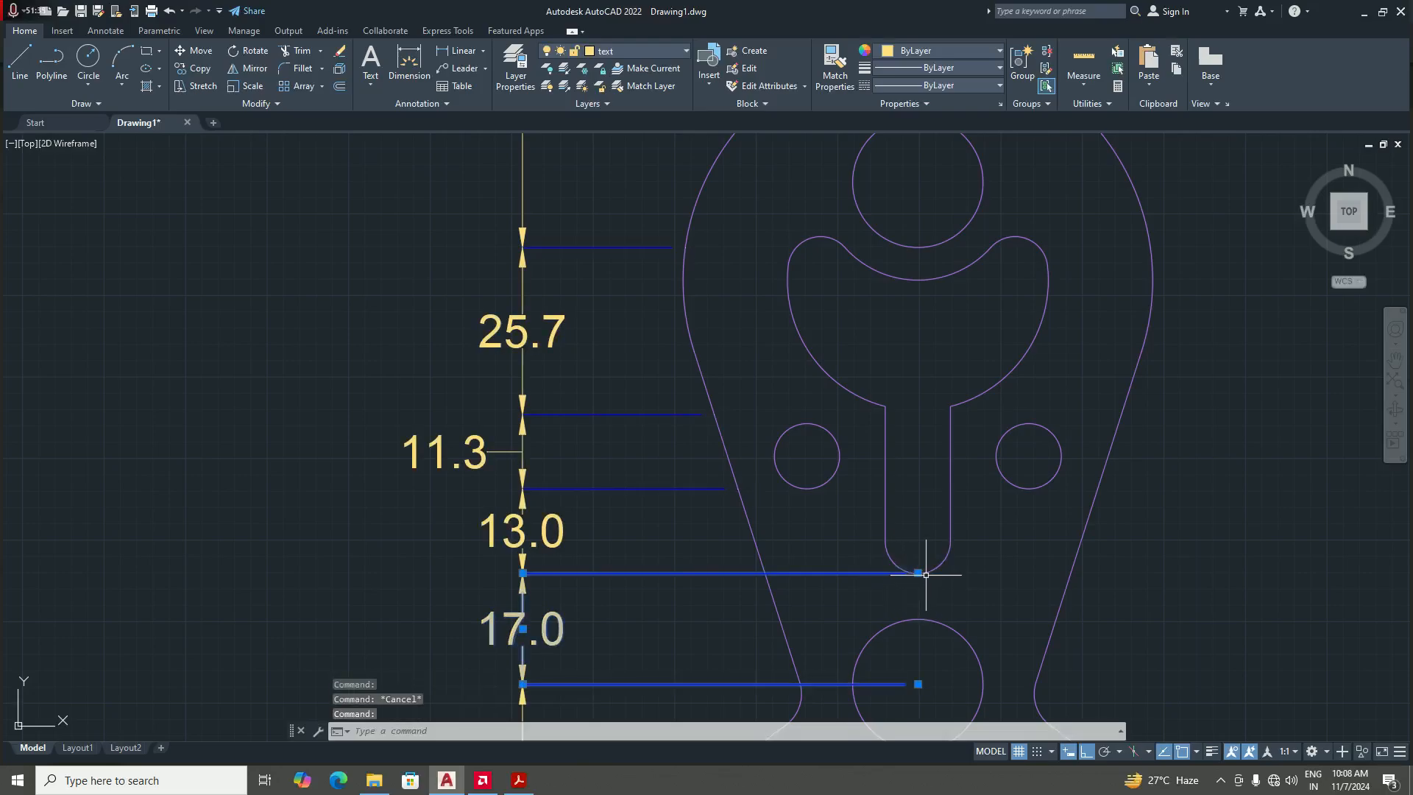
{"action": "left_click", "coordinate": [917, 572]}
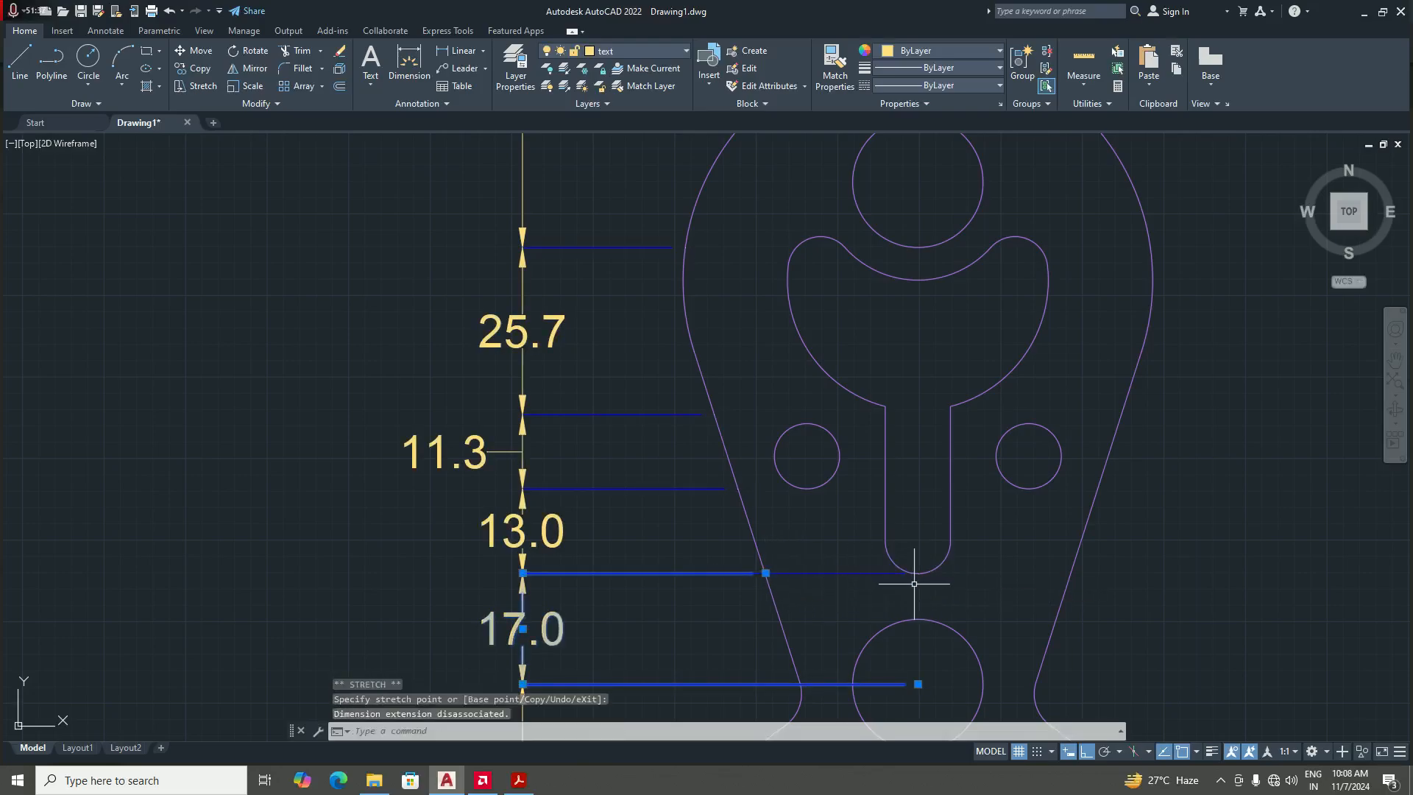
{"action": "left_click", "coordinate": [890, 572]}
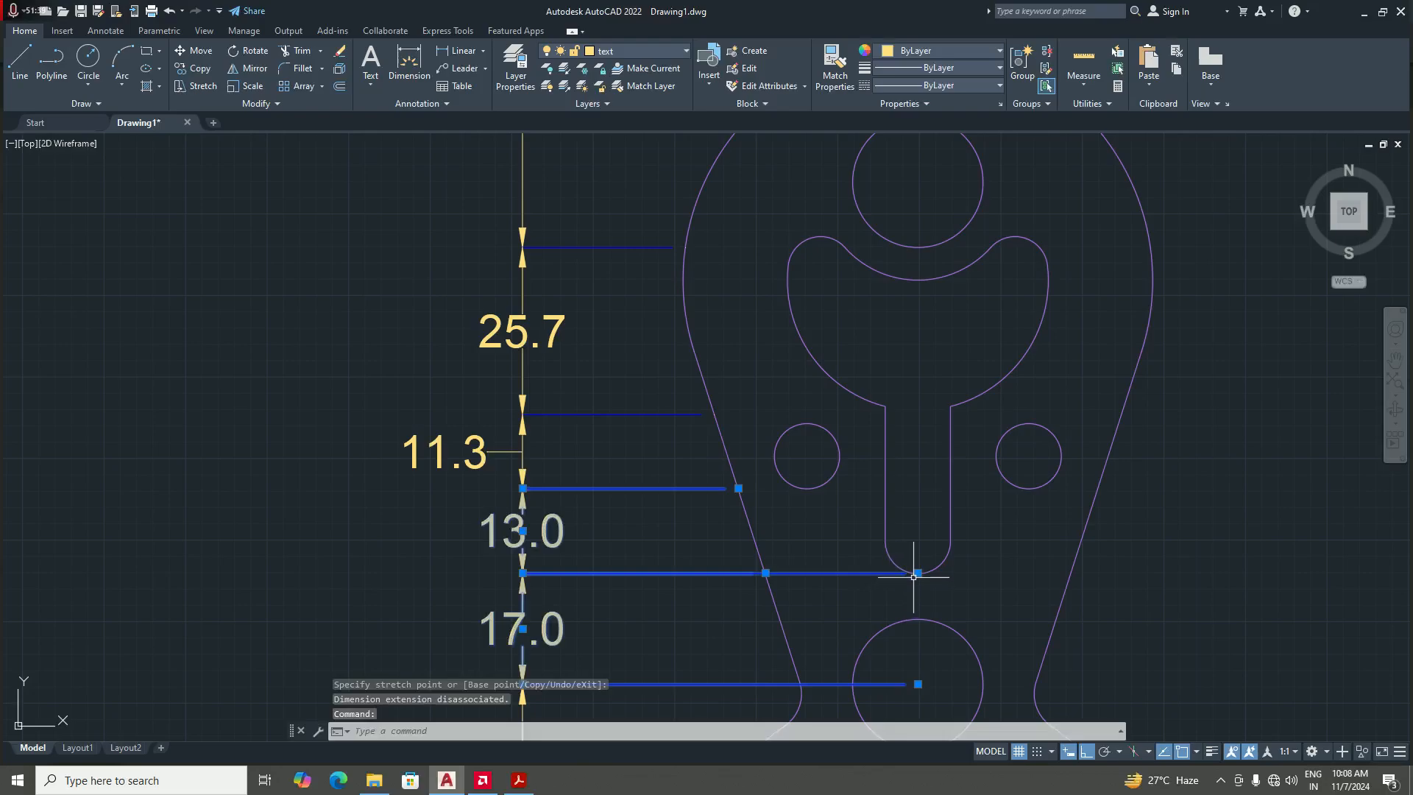
{"action": "left_click", "coordinate": [917, 573]}
- Move the shared extension origin of the 17.0 and 36.0 dimensions from the large lower hole's centre to the left outline
{"action": "scroll", "coordinate": [780, 567], "scroll_direction": "down", "scroll_amount": 4}
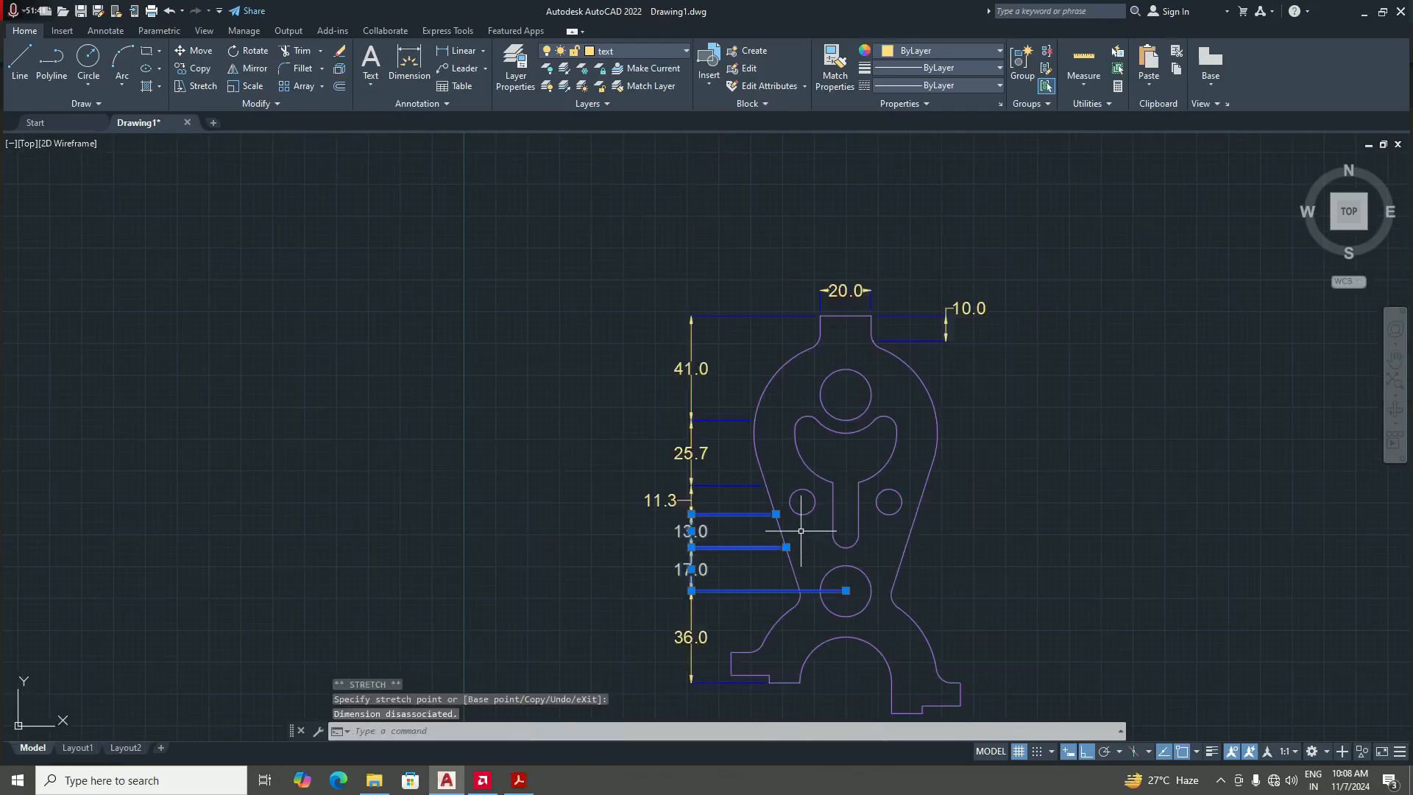
{"action": "scroll", "coordinate": [810, 633], "scroll_direction": "up", "scroll_amount": 4}
{"action": "left_click", "coordinate": [879, 506]}
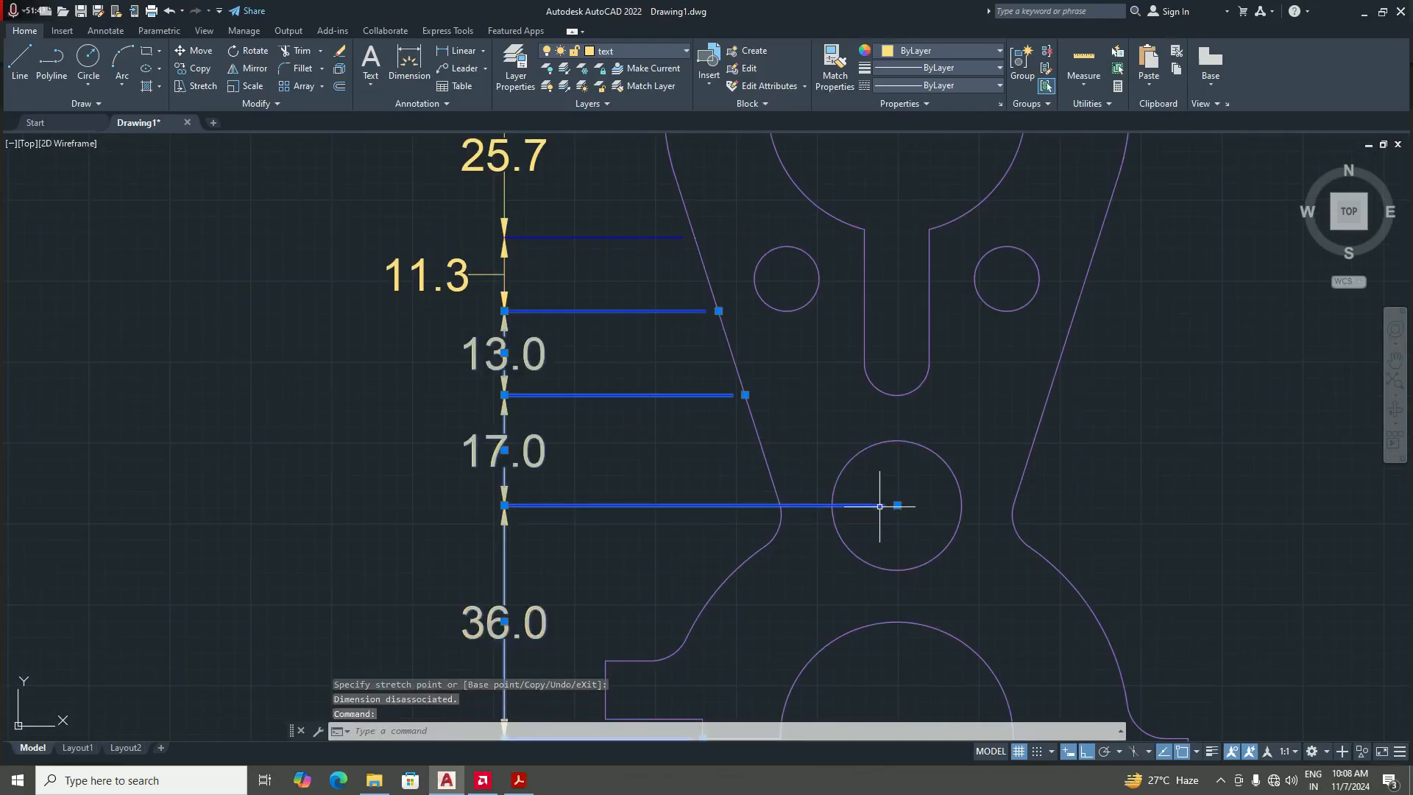
{"action": "left_click", "coordinate": [897, 505]}
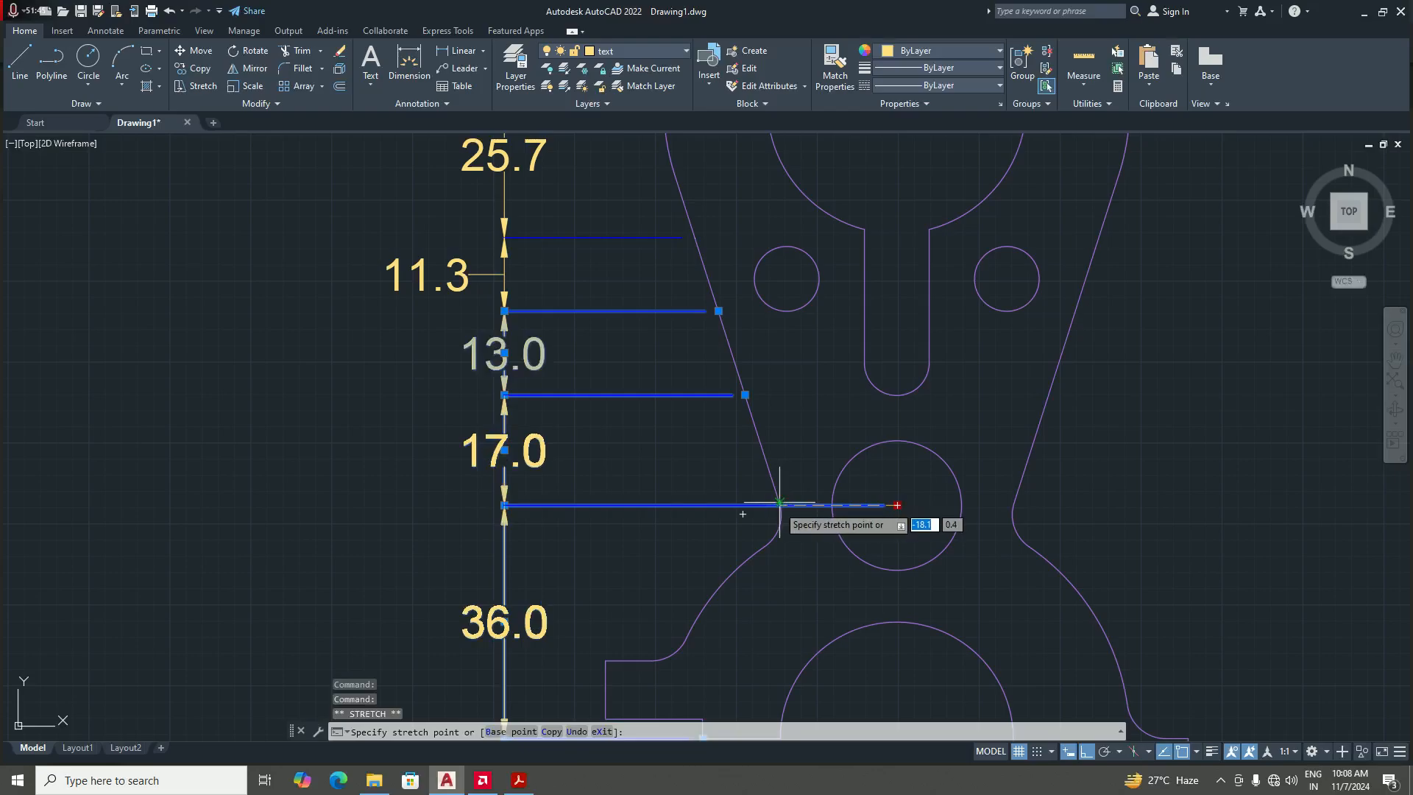
{"action": "scroll", "coordinate": [774, 518], "scroll_direction": "up", "scroll_amount": 4}
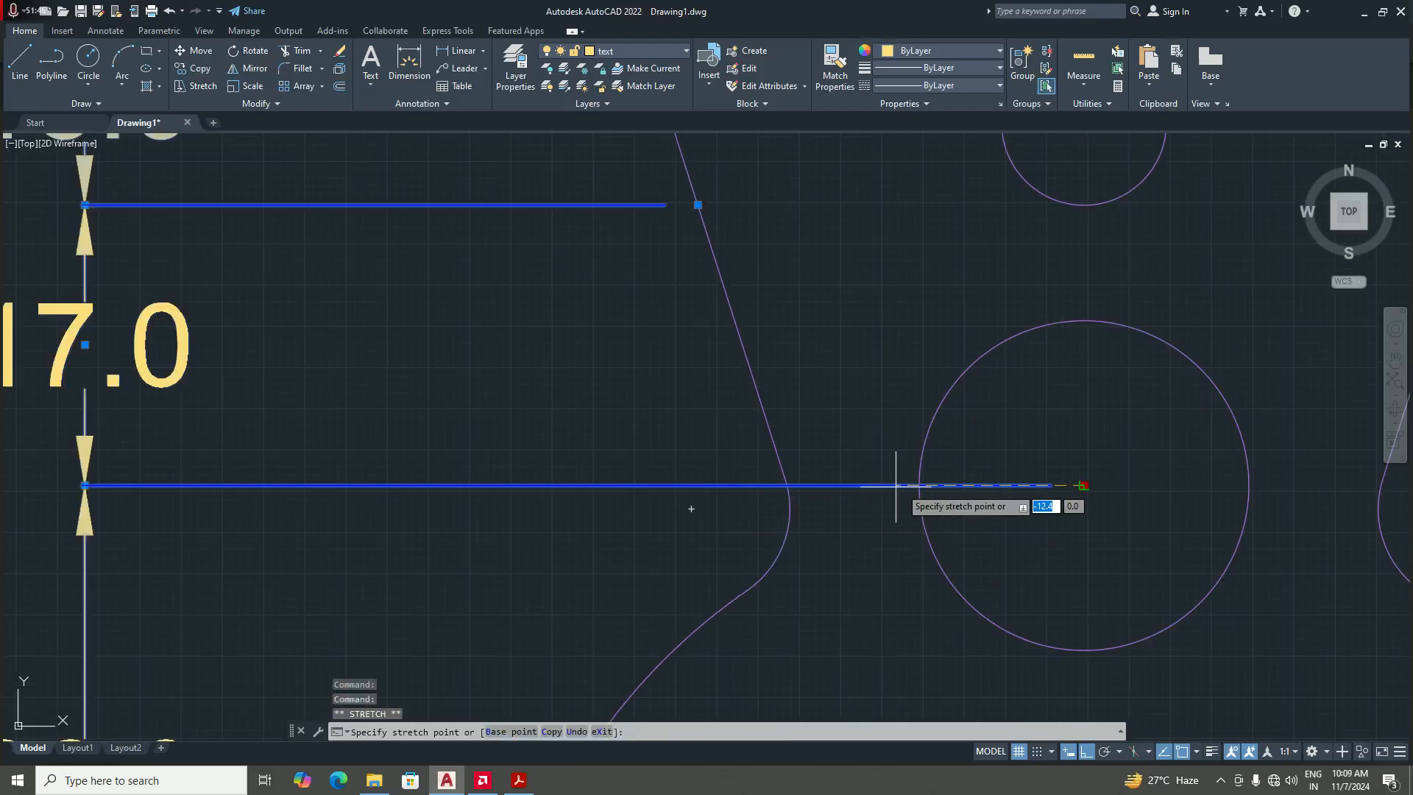
{"action": "left_click", "coordinate": [777, 504]}
{"action": "scroll", "coordinate": [820, 493], "scroll_direction": "down", "scroll_amount": 6}
{"action": "key", "text": "Escape"}
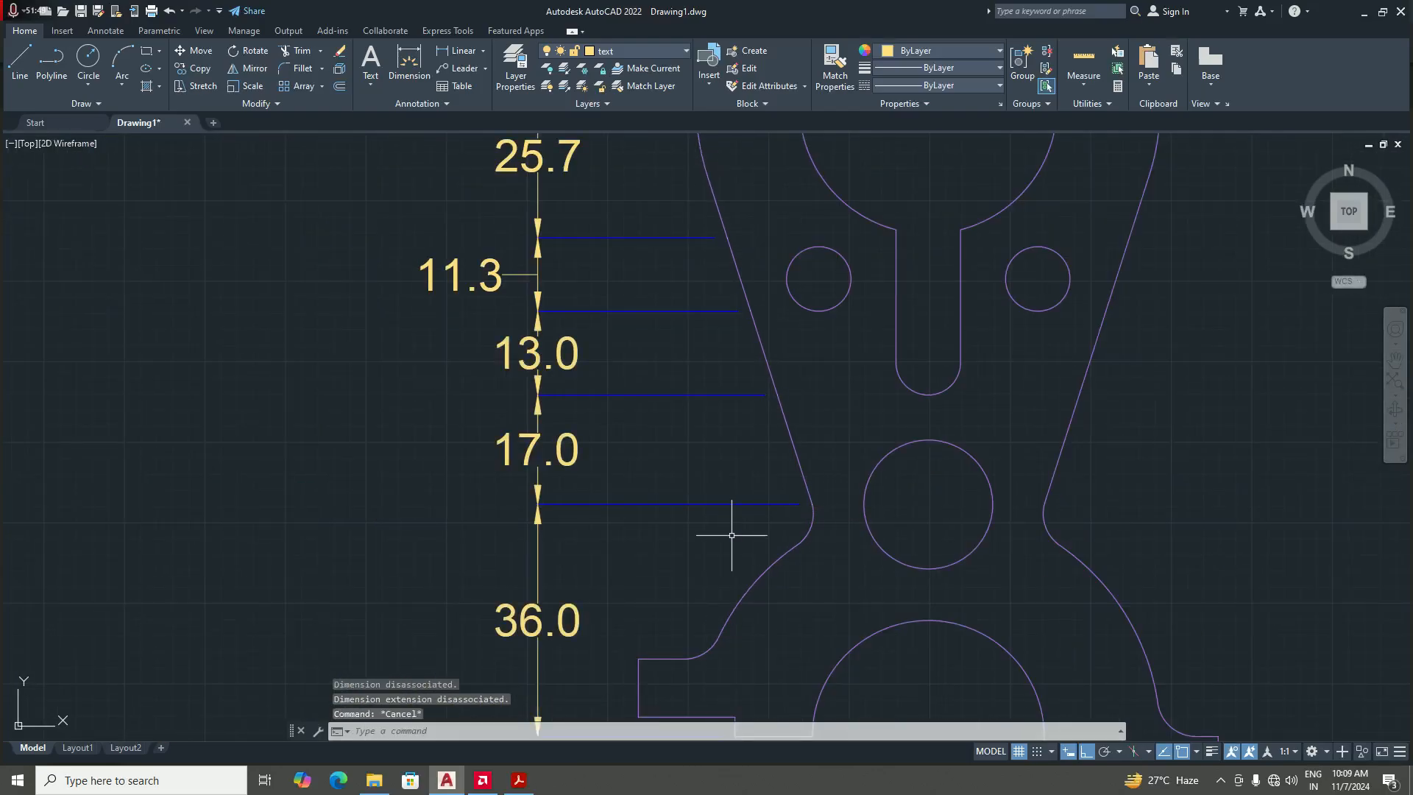
{"action": "scroll", "coordinate": [657, 521], "scroll_direction": "up", "scroll_amount": 2}
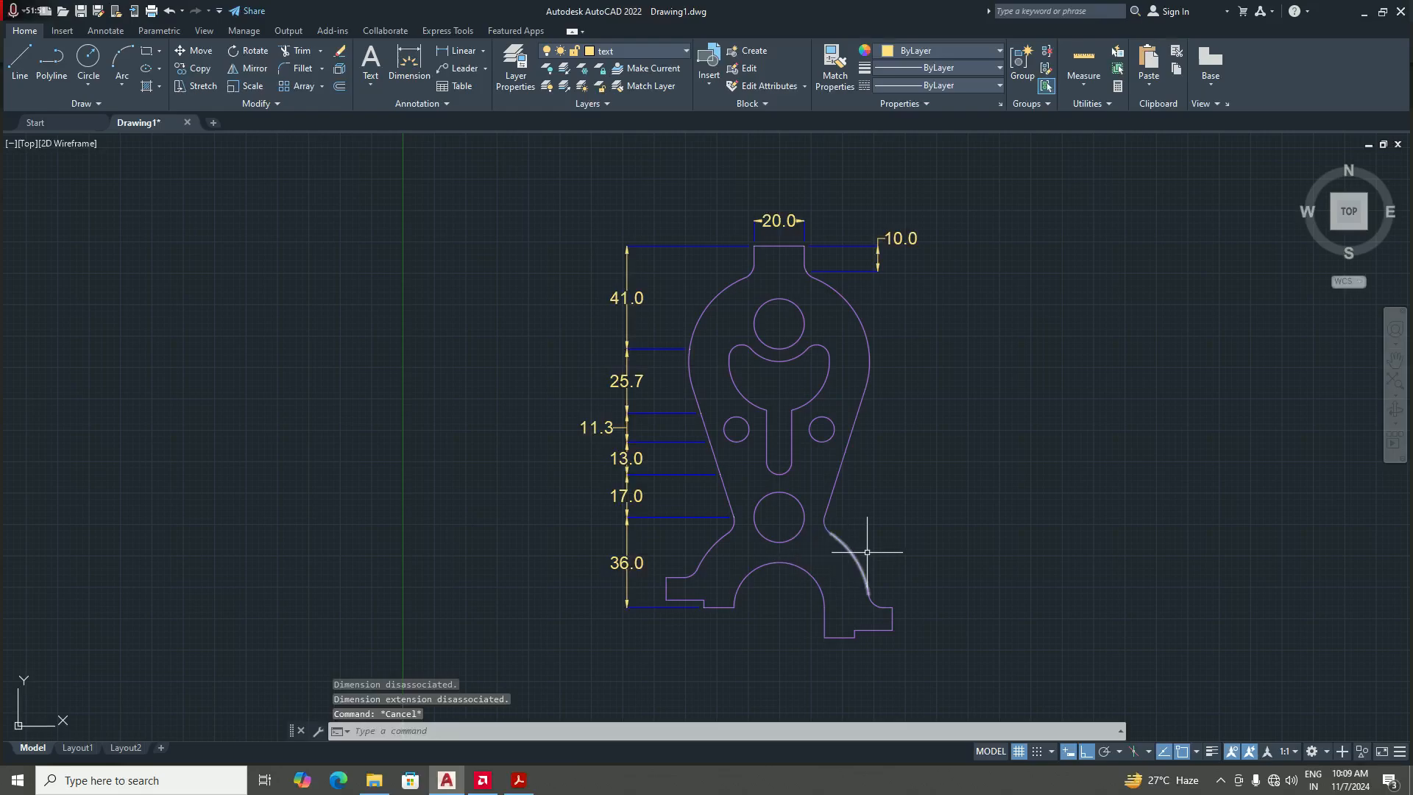
{"action": "scroll", "coordinate": [931, 549], "scroll_direction": "down", "scroll_amount": 2}
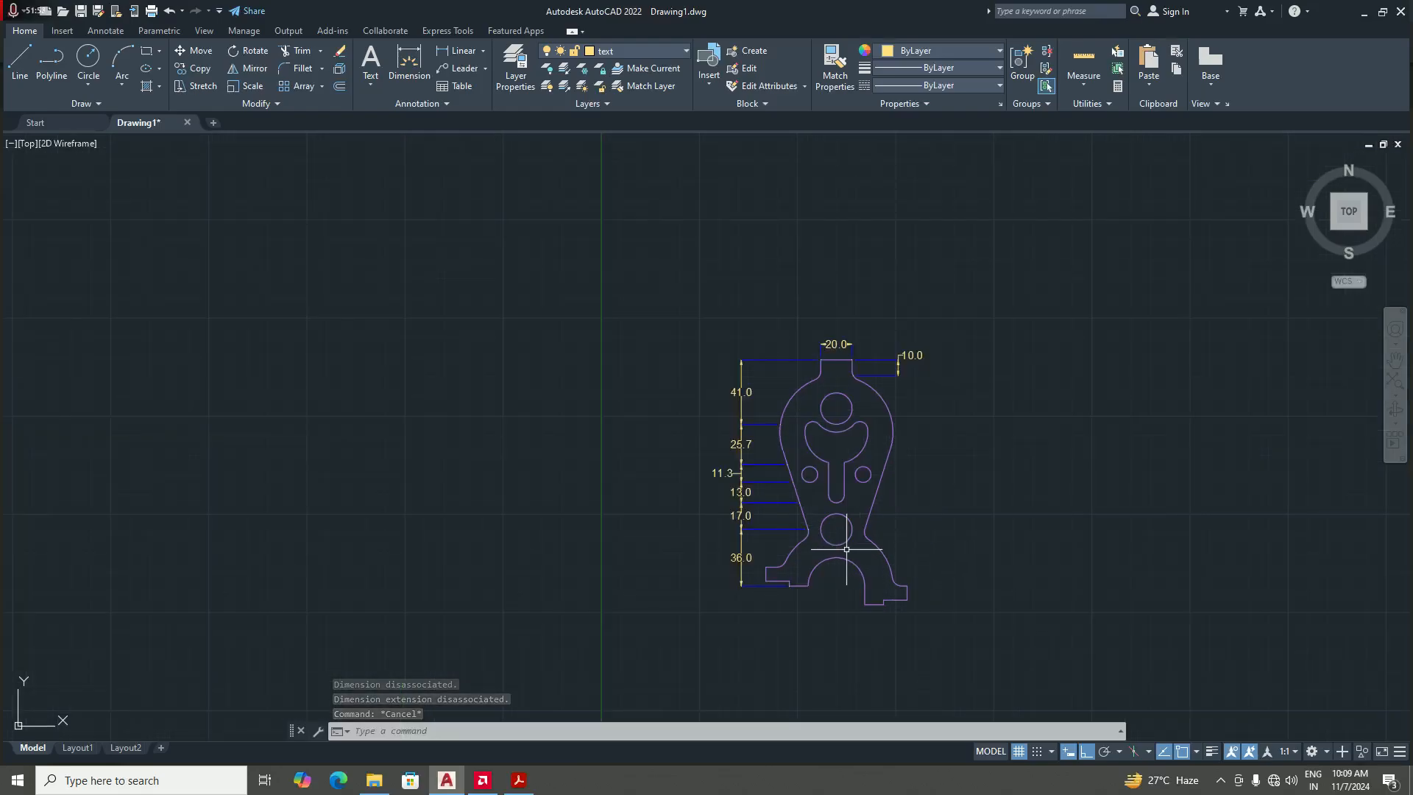
{"action": "scroll", "coordinate": [884, 489], "scroll_direction": "up", "scroll_amount": 2}
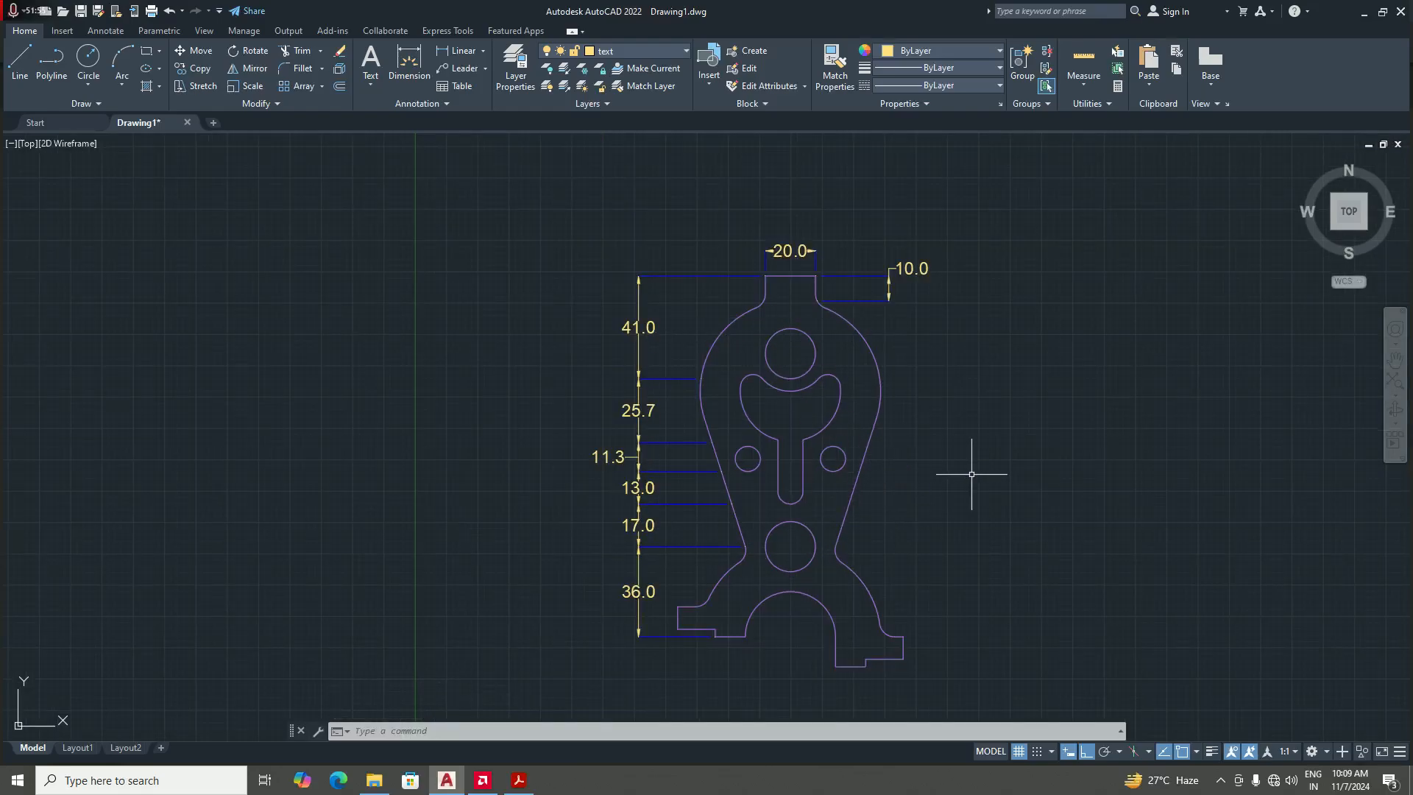
{"action": "scroll", "coordinate": [910, 491], "scroll_direction": "down", "scroll_amount": 2}
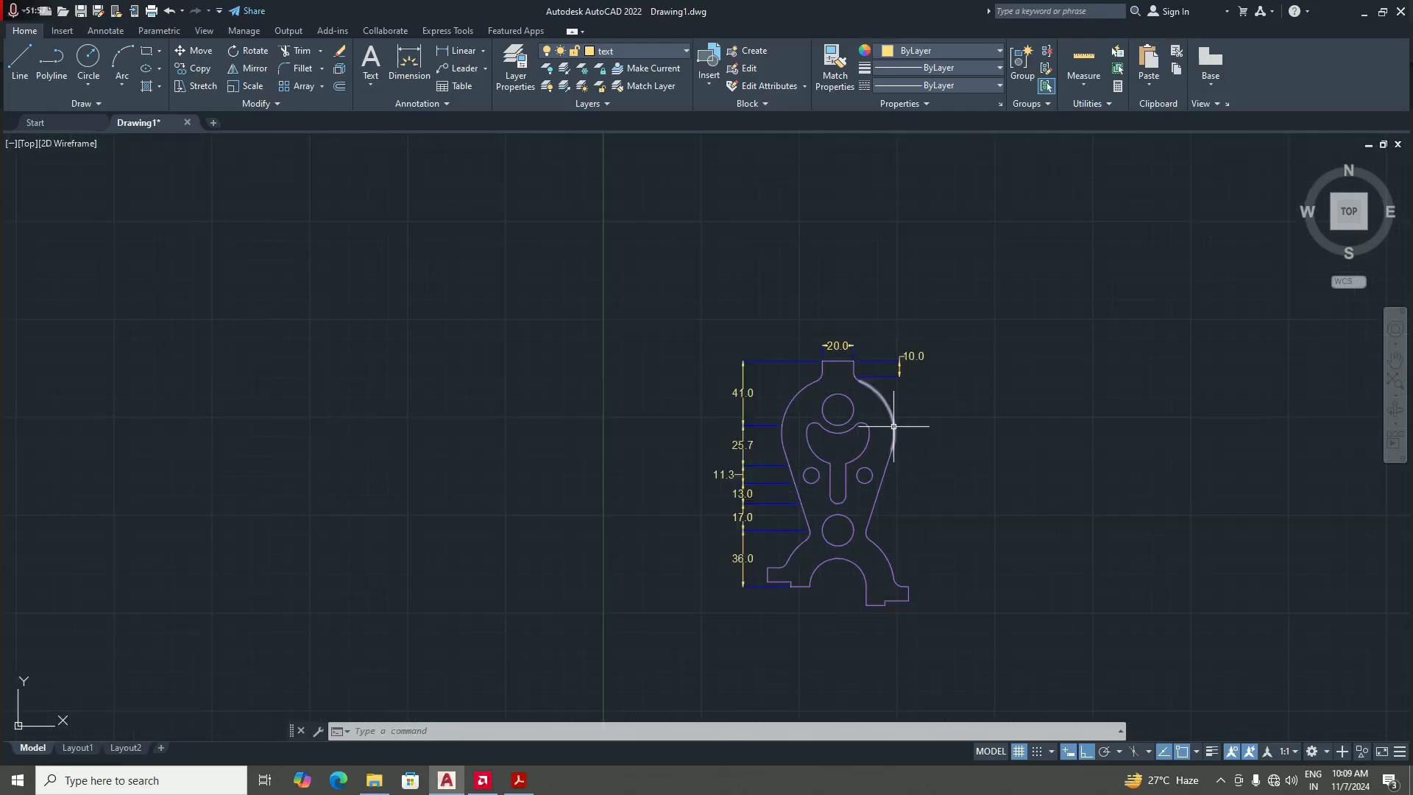
{"action": "scroll", "coordinate": [903, 456], "scroll_direction": "up", "scroll_amount": 2}
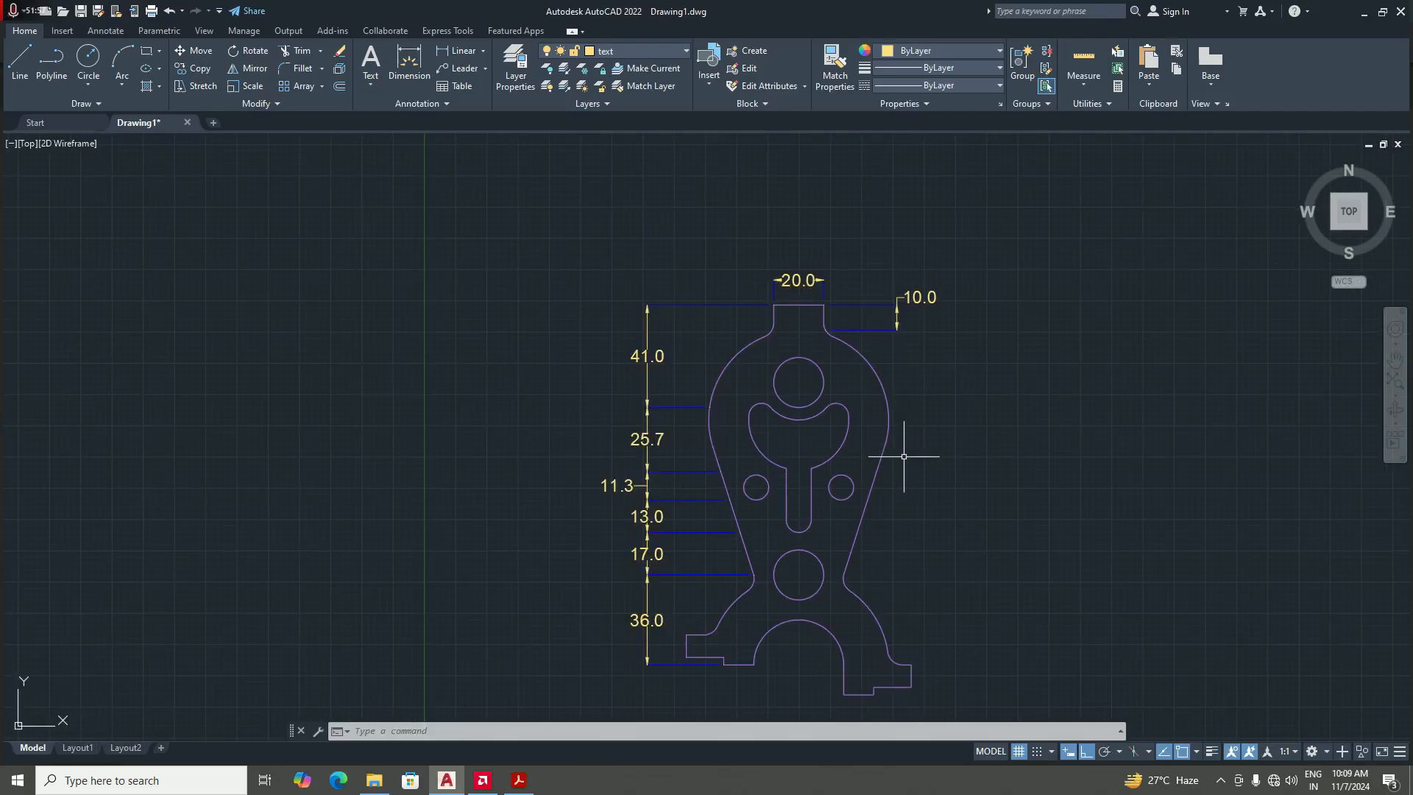
- Add a radius dimension to the large upper hole and place its text outside the circle on the right
{"action": "left_click", "coordinate": [483, 51]}
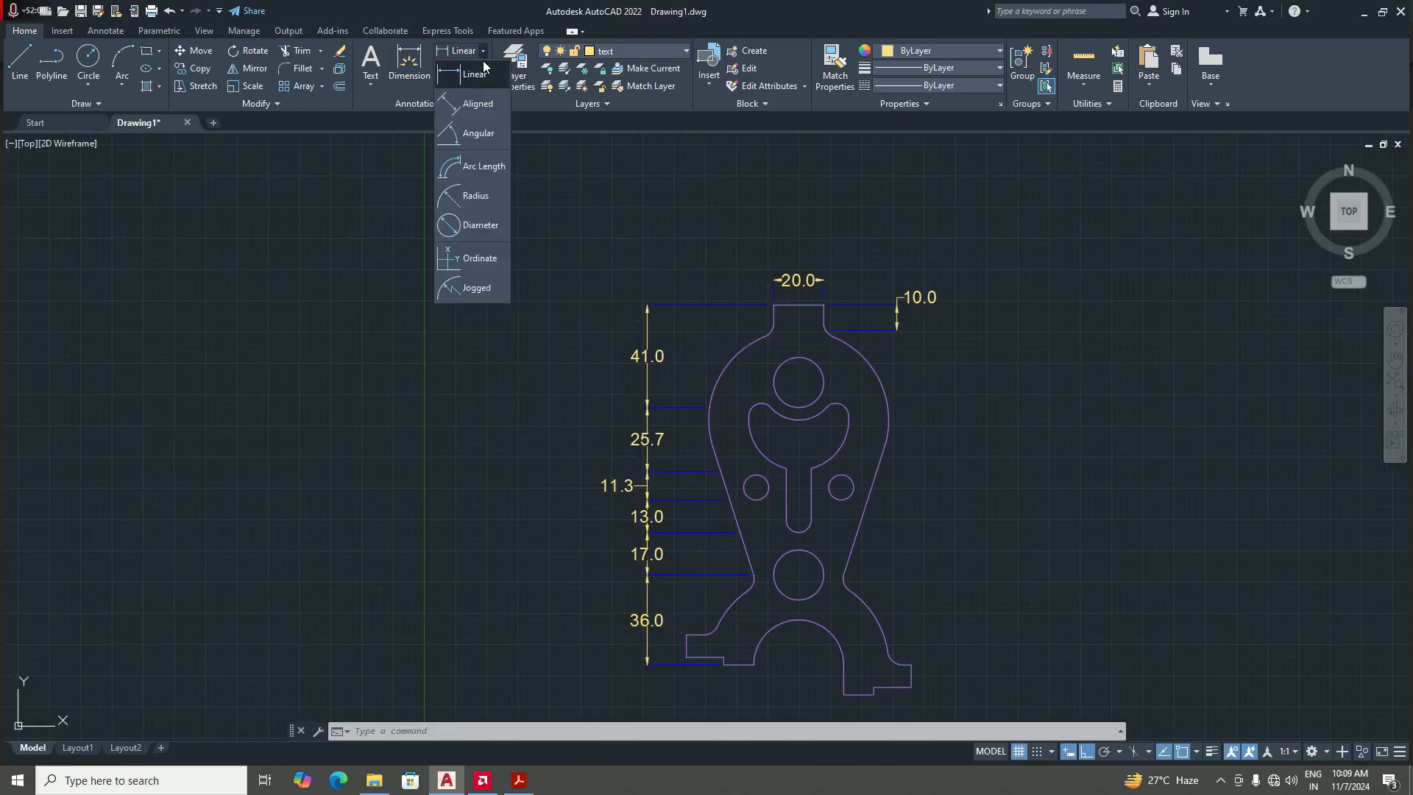
{"action": "left_click", "coordinate": [476, 195]}
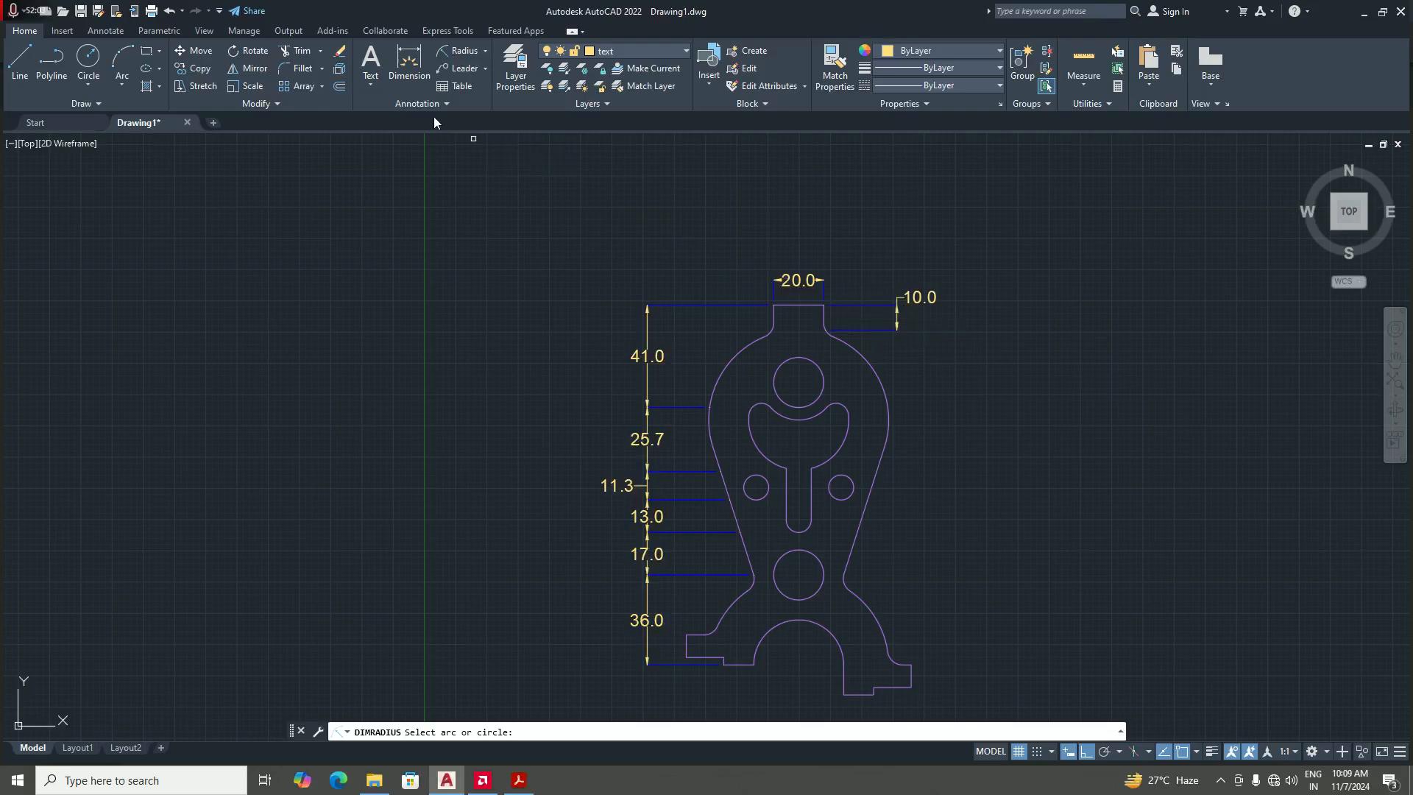
{"action": "scroll", "coordinate": [828, 382], "scroll_direction": "up", "scroll_amount": 2}
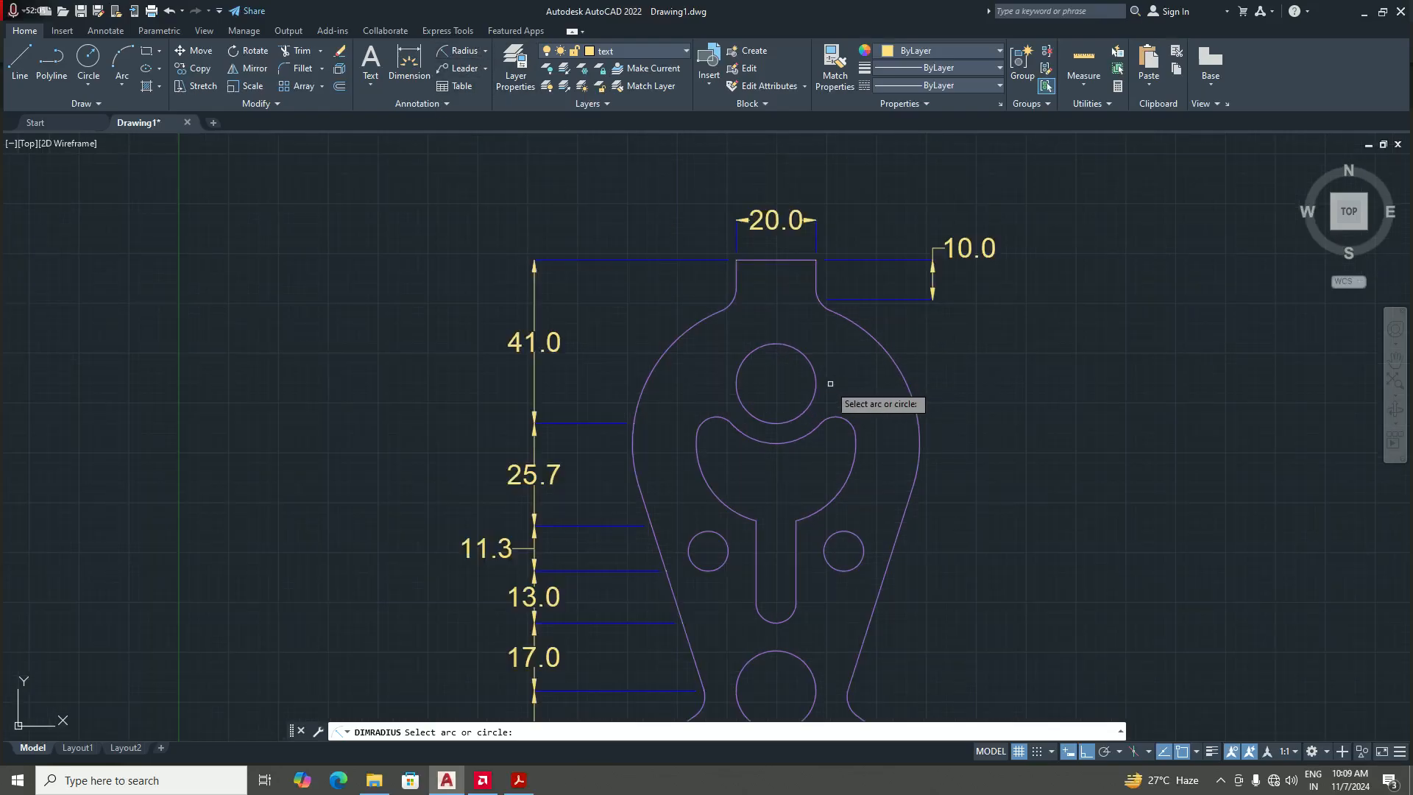
{"action": "scroll", "coordinate": [817, 378], "scroll_direction": "down", "scroll_amount": 4}
{"action": "scroll", "coordinate": [811, 376], "scroll_direction": "up", "scroll_amount": 4}
{"action": "scroll", "coordinate": [814, 372], "scroll_direction": "down", "scroll_amount": 3}
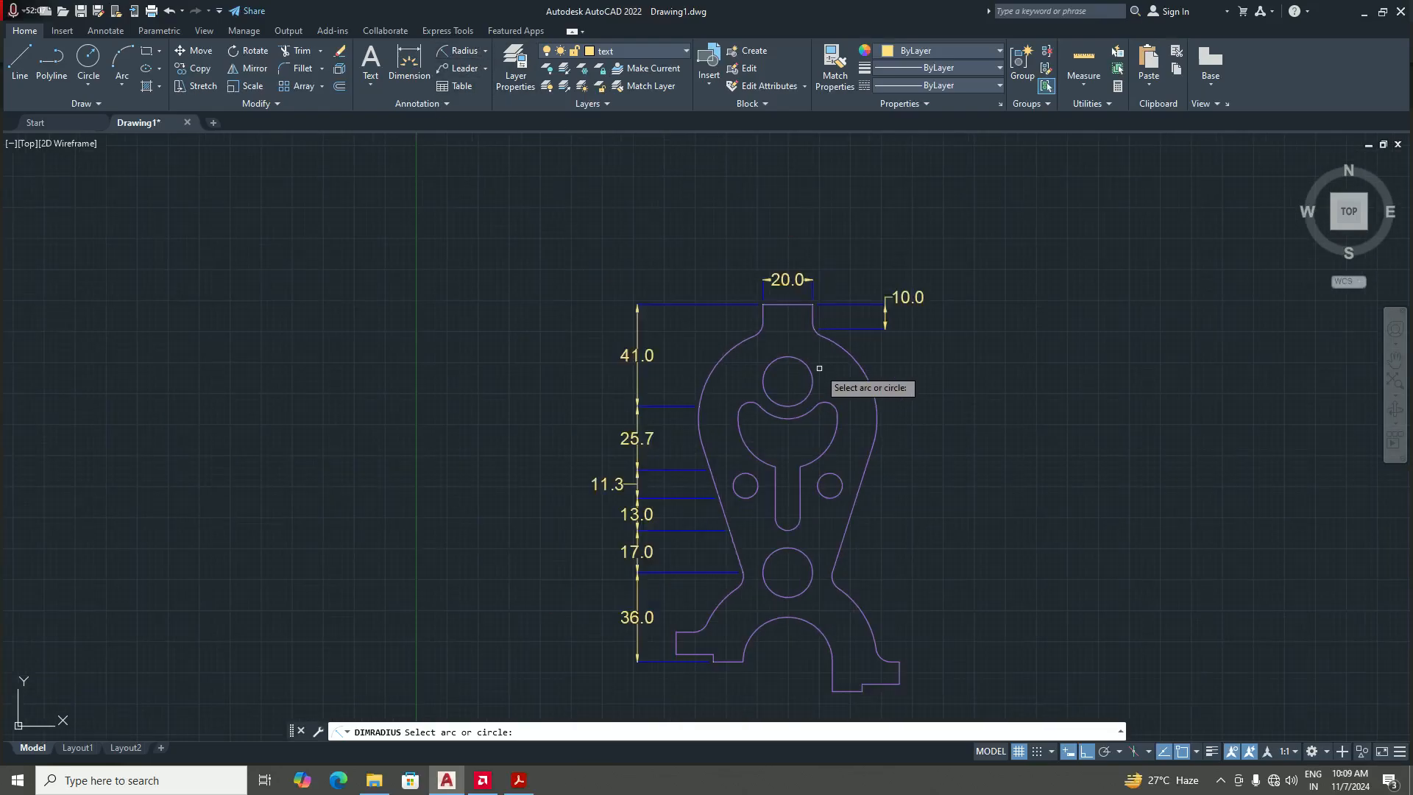
{"action": "scroll", "coordinate": [814, 370], "scroll_direction": "up", "scroll_amount": 4}
{"action": "left_click", "coordinate": [794, 365]}
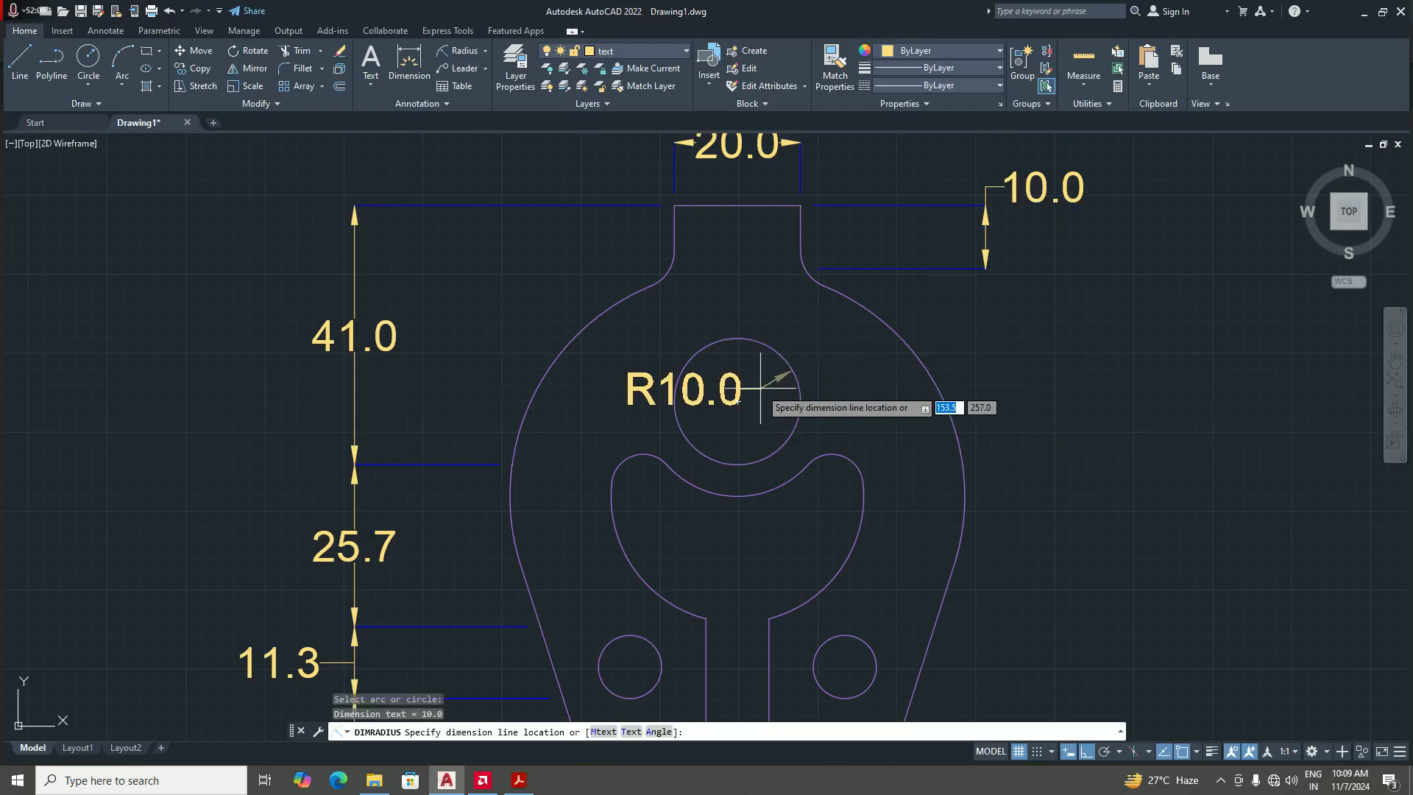
{"action": "left_click", "coordinate": [818, 360]}
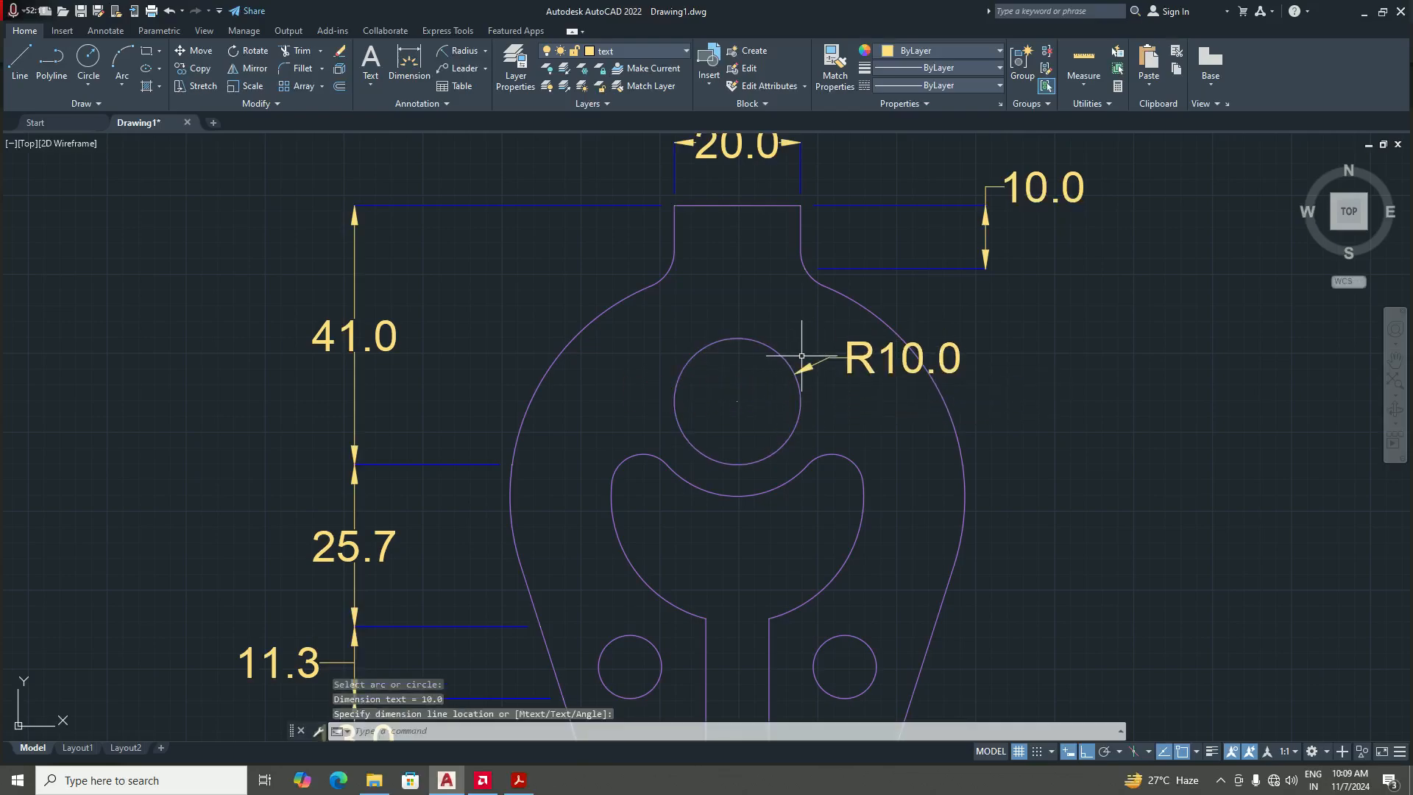
- Add radius dimensions to the curved cutout's concave upper arc and its large right arc
{"action": "scroll", "coordinate": [816, 375], "scroll_direction": "down", "scroll_amount": 4}
{"action": "scroll", "coordinate": [815, 377], "scroll_direction": "up", "scroll_amount": 2}
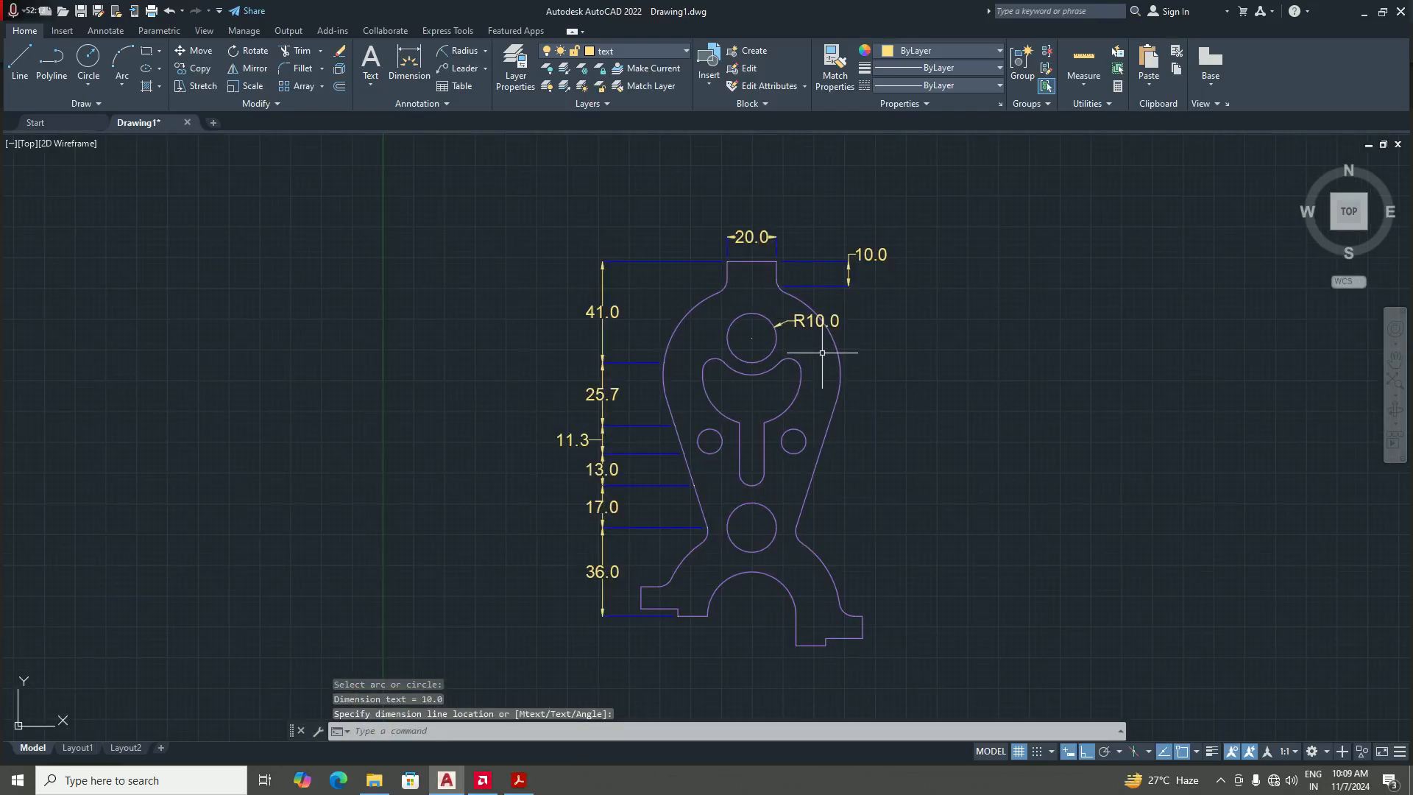
{"action": "key", "text": "Return"}
{"action": "scroll", "coordinate": [771, 383], "scroll_direction": "up", "scroll_amount": 4}
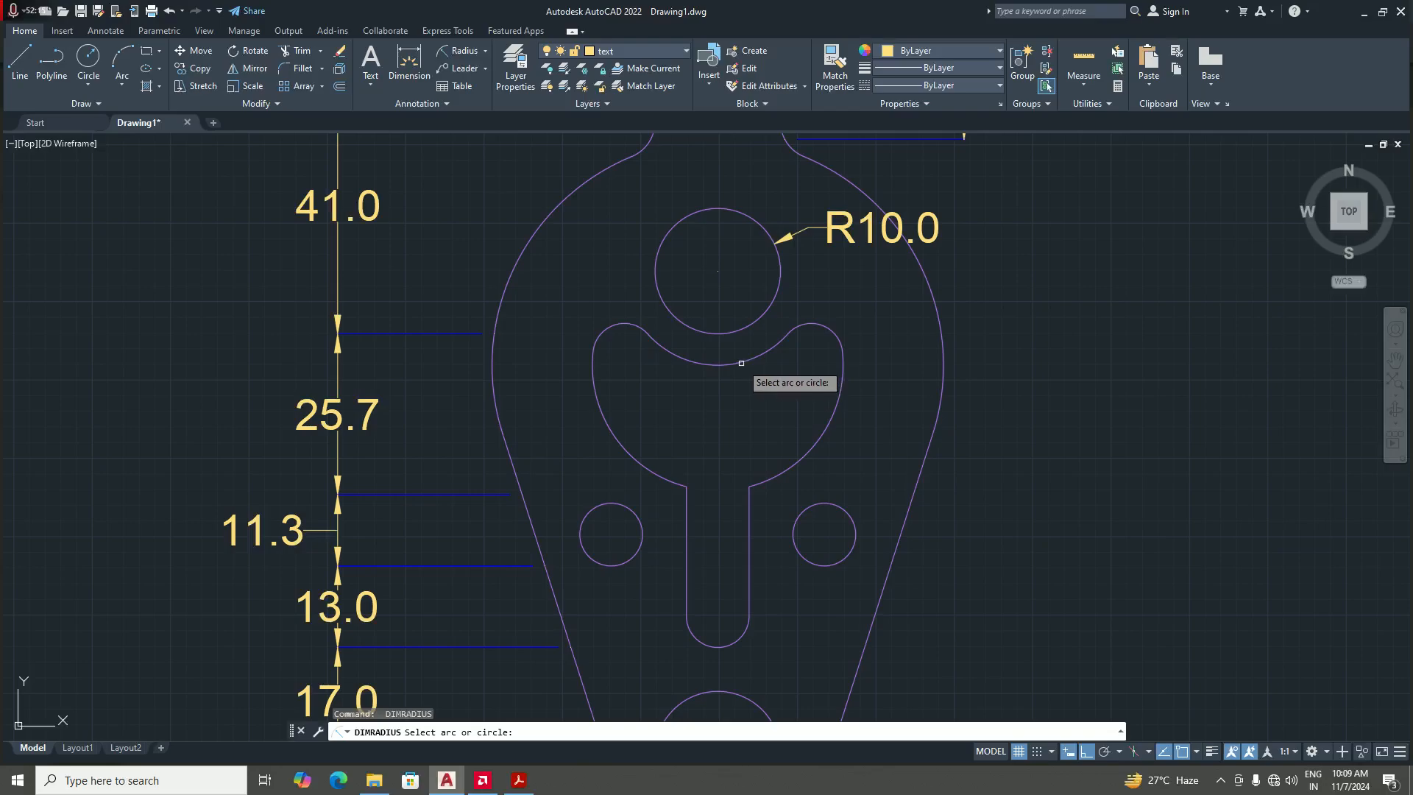
{"action": "scroll", "coordinate": [743, 380], "scroll_direction": "down", "scroll_amount": 6}
{"action": "scroll", "coordinate": [737, 375], "scroll_direction": "up", "scroll_amount": 4}
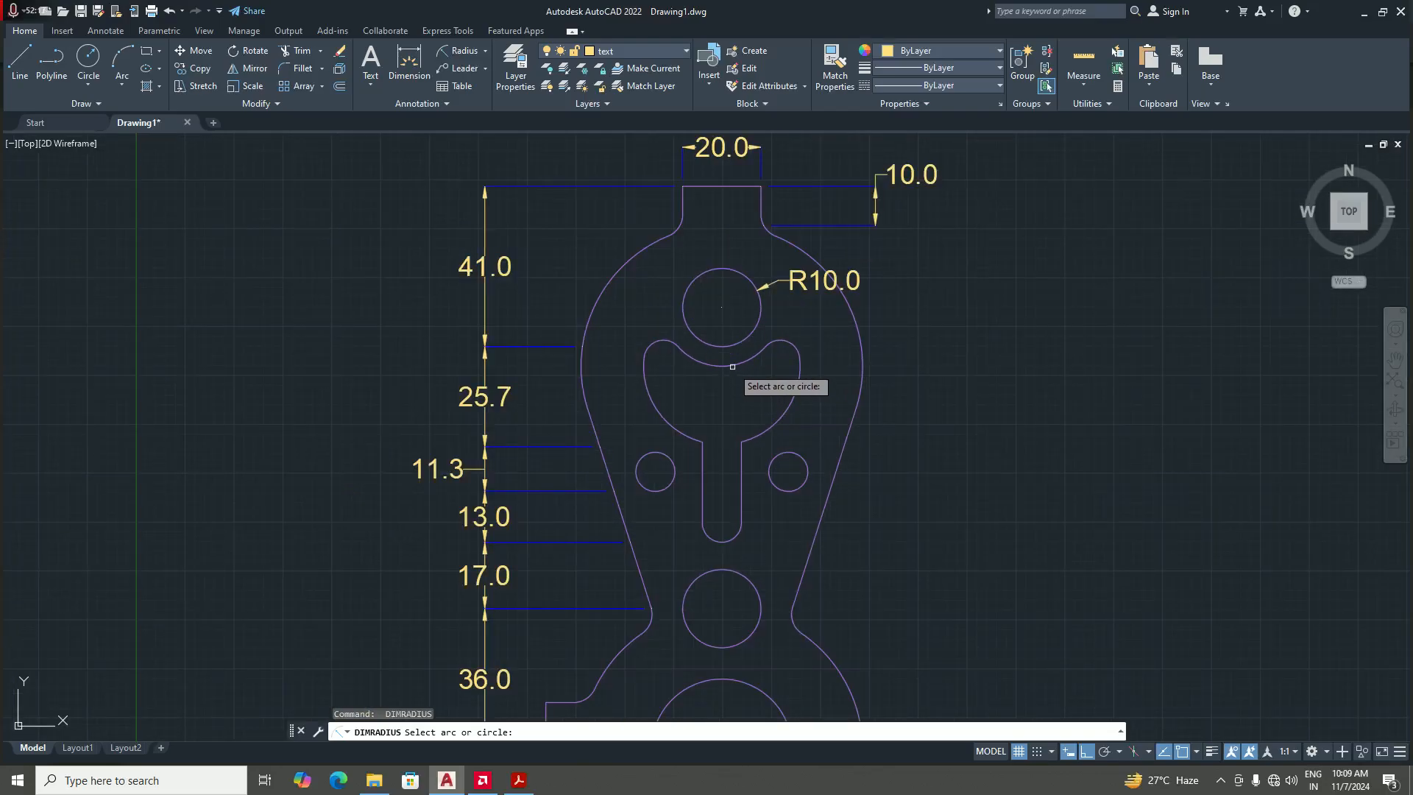
{"action": "left_click", "coordinate": [732, 364]}
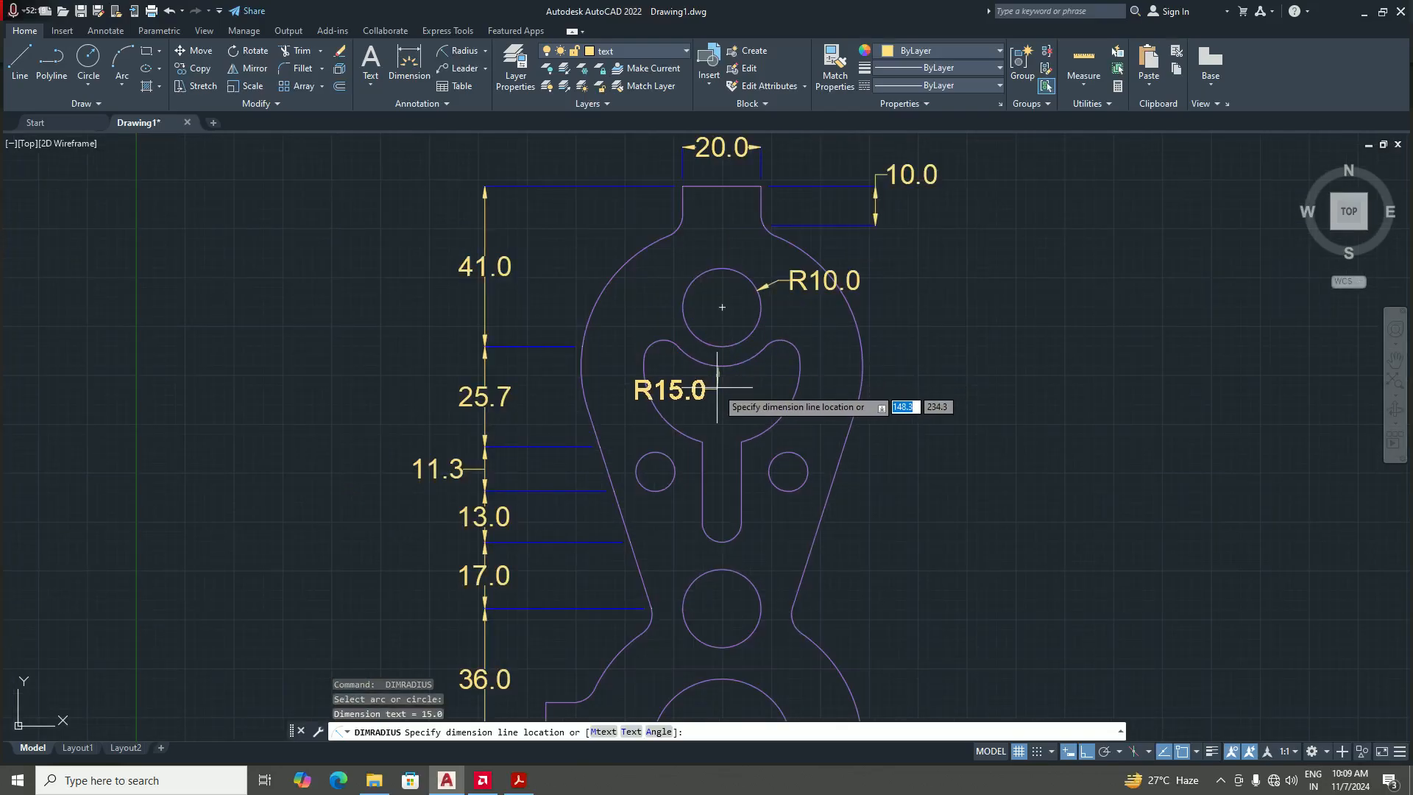
{"action": "left_click", "coordinate": [717, 393]}
{"action": "key", "text": "Return"}
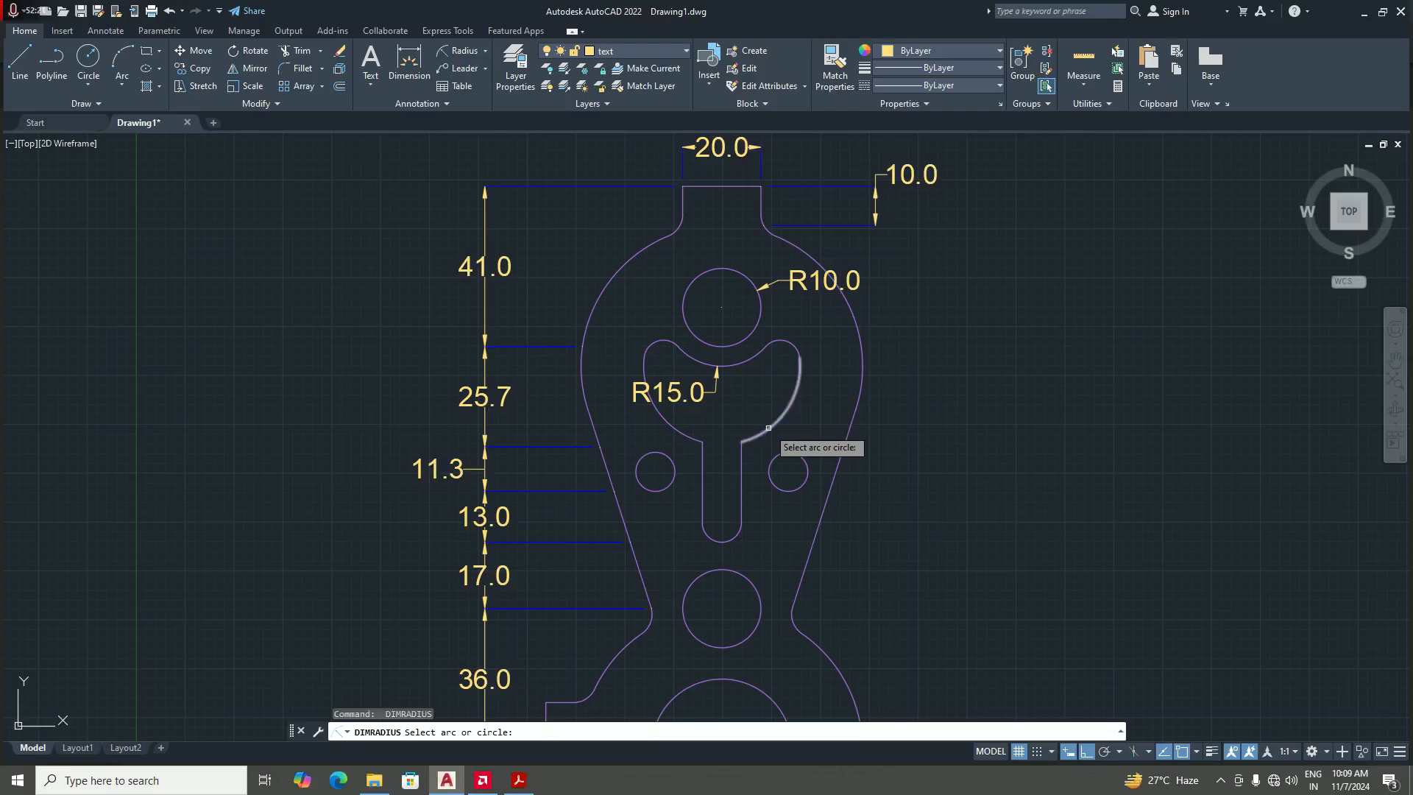
{"action": "left_click", "coordinate": [796, 408]}
{"action": "left_click", "coordinate": [813, 411]}
- Add radius dimensions to the small right hole and the rounded bottom end of the central slot
{"action": "scroll", "coordinate": [814, 411], "scroll_direction": "down", "scroll_amount": 4}
{"action": "scroll", "coordinate": [806, 397], "scroll_direction": "up", "scroll_amount": 4}
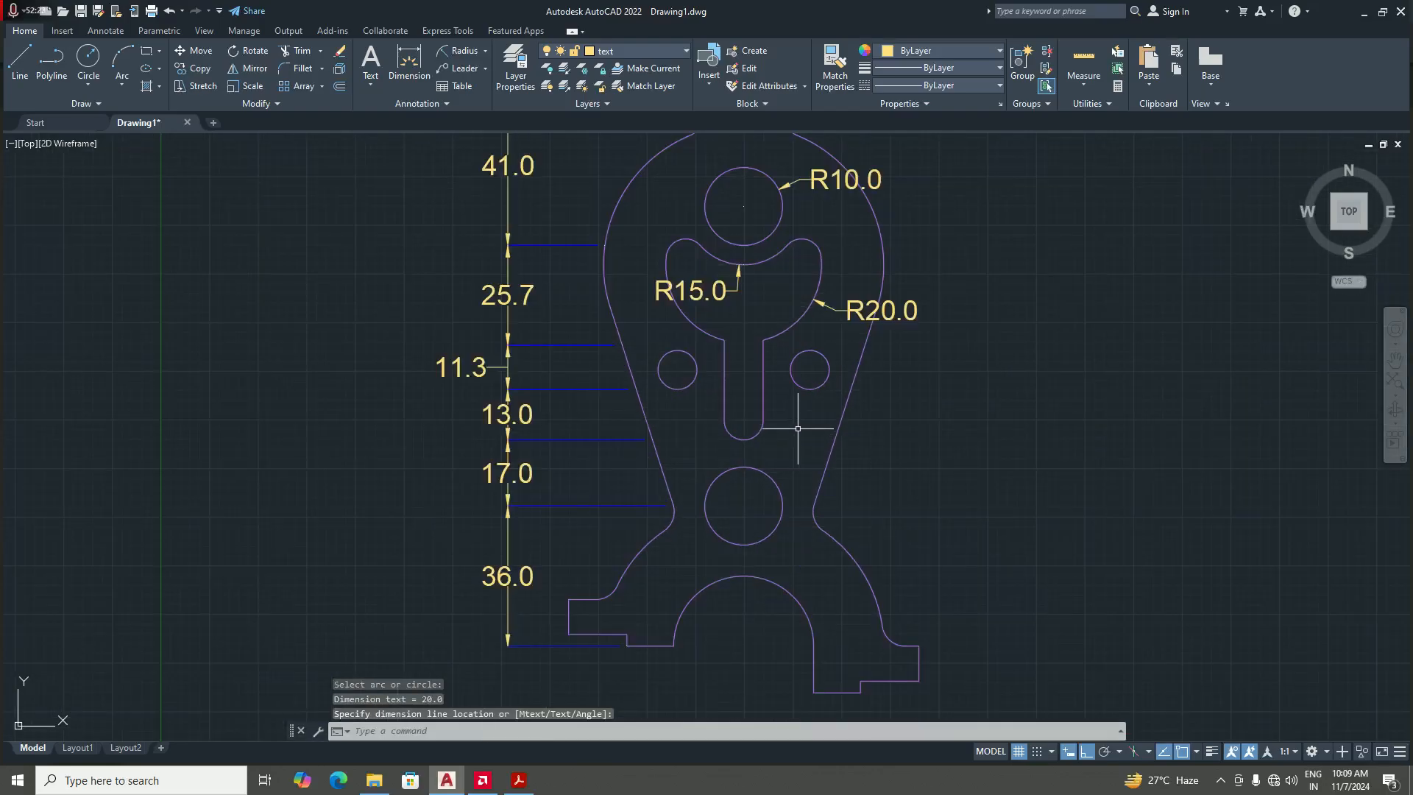
{"action": "key", "text": "Return"}
{"action": "left_click", "coordinate": [806, 391]}
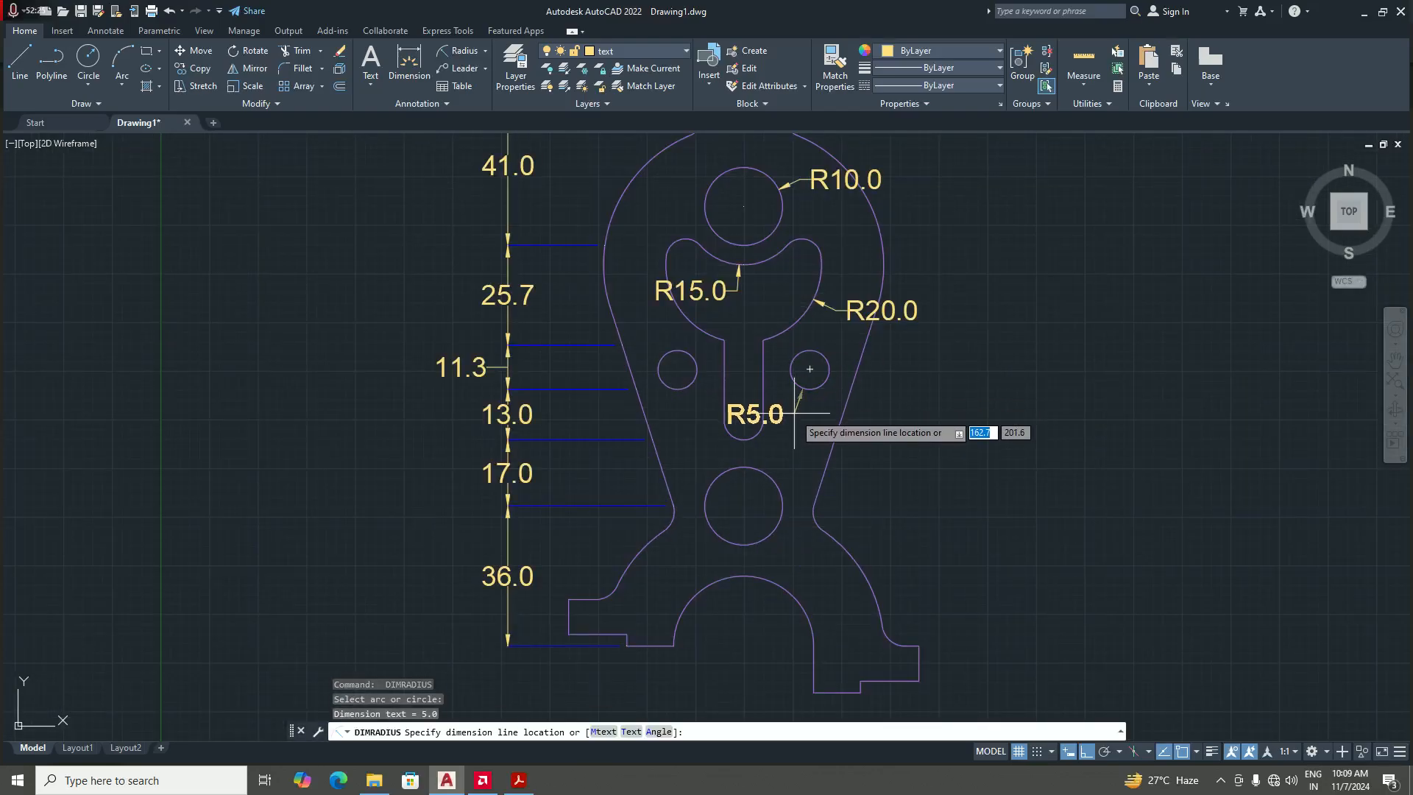
{"action": "left_click", "coordinate": [781, 395]}
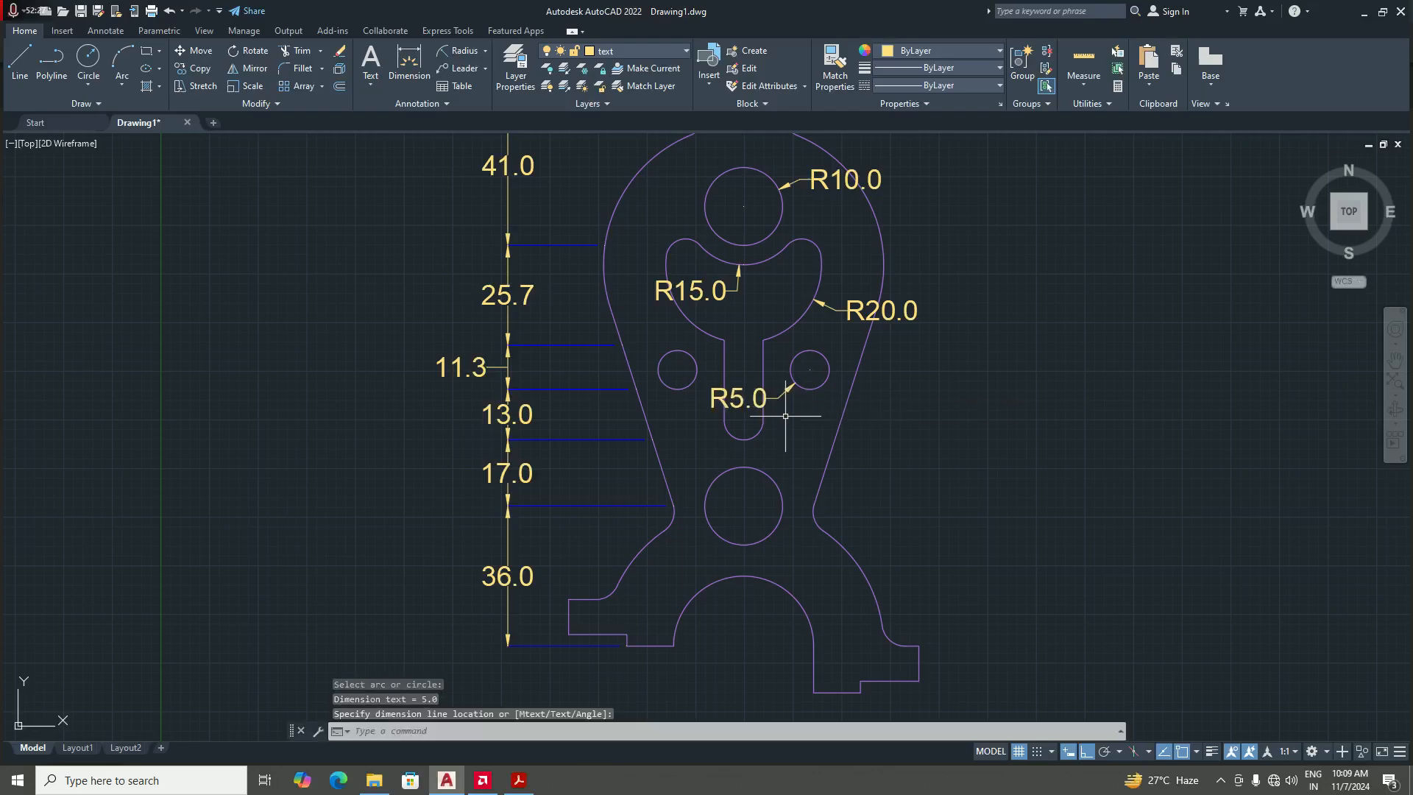
{"action": "key", "text": "Return"}
{"action": "left_click", "coordinate": [758, 438]}
{"action": "left_click", "coordinate": [785, 446]}
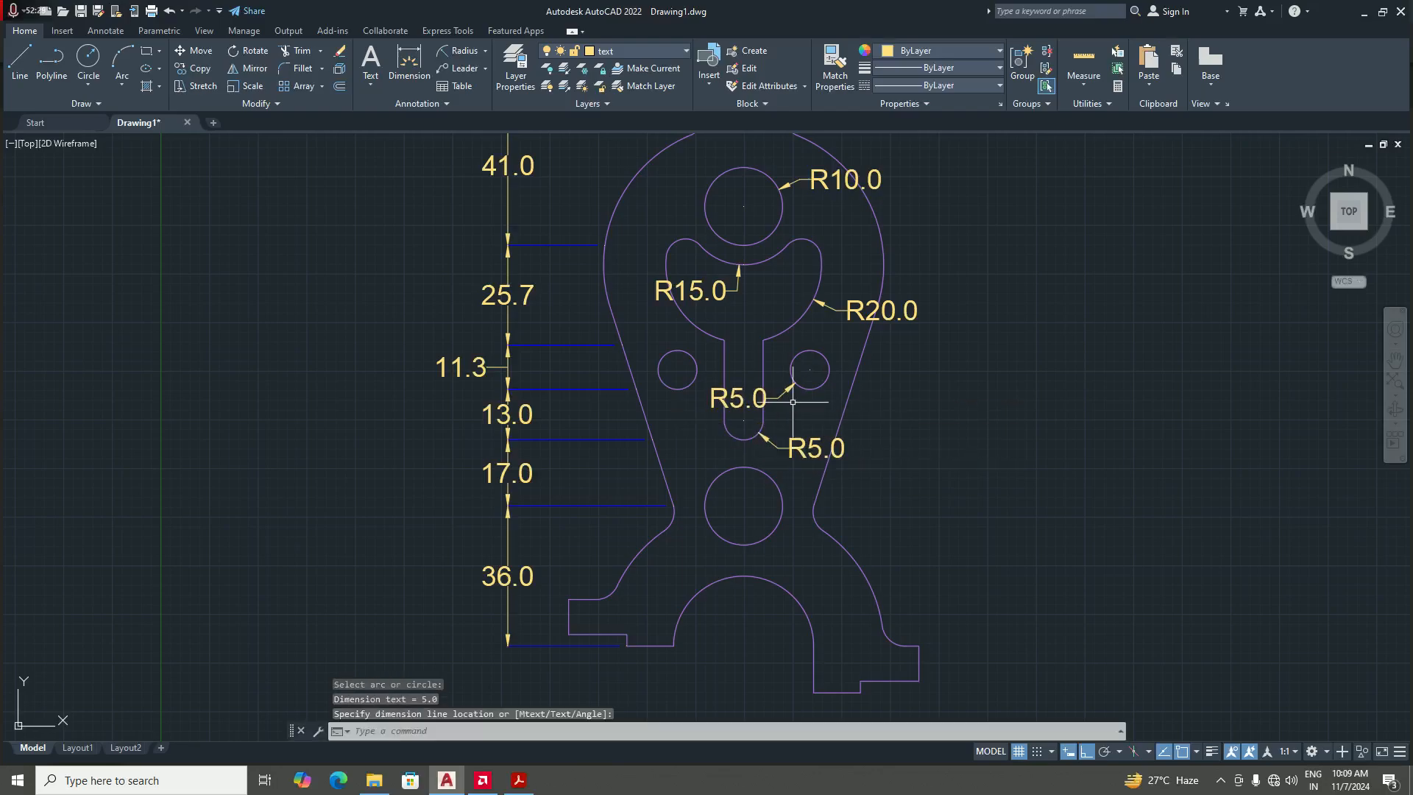
- Add radius dimensions to the large lower hole and the arch between the part's feet
{"action": "scroll", "coordinate": [805, 467], "scroll_direction": "down", "scroll_amount": 4}
{"action": "scroll", "coordinate": [775, 468], "scroll_direction": "up", "scroll_amount": 4}
{"action": "key", "text": "Return"}
{"action": "left_click", "coordinate": [748, 460]}
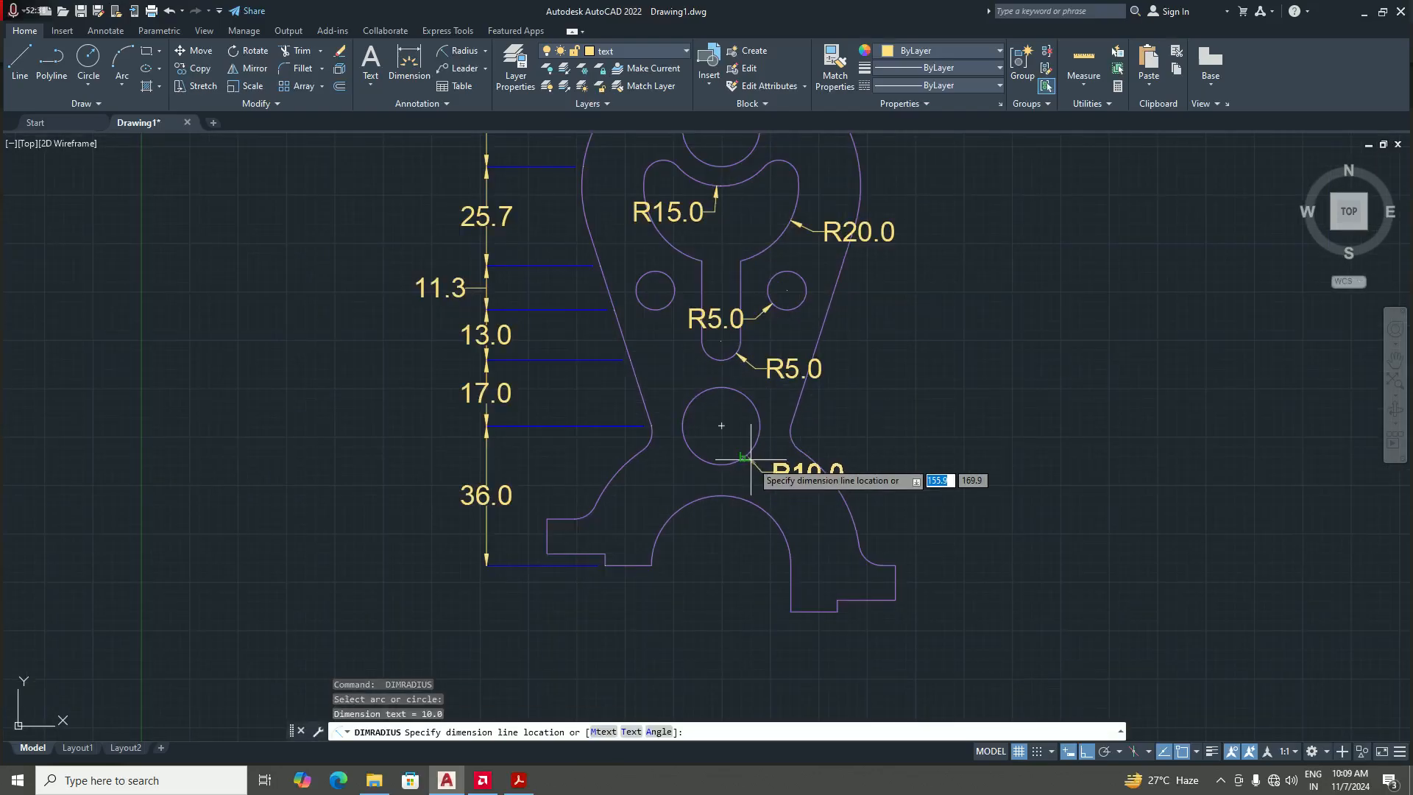
{"action": "left_click", "coordinate": [769, 473]}
{"action": "key", "text": "Return"}
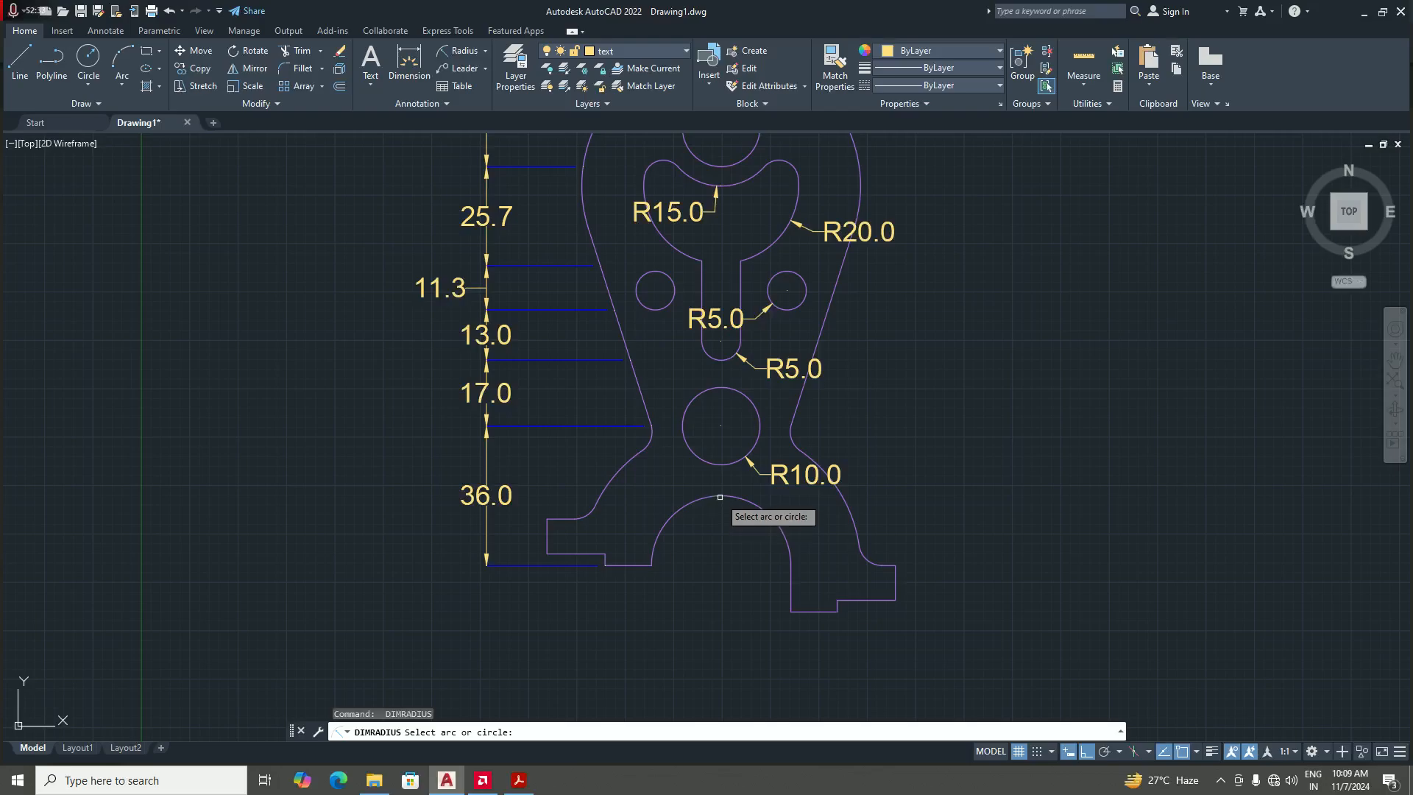
{"action": "left_click", "coordinate": [723, 497]}
{"action": "left_click", "coordinate": [730, 544]}
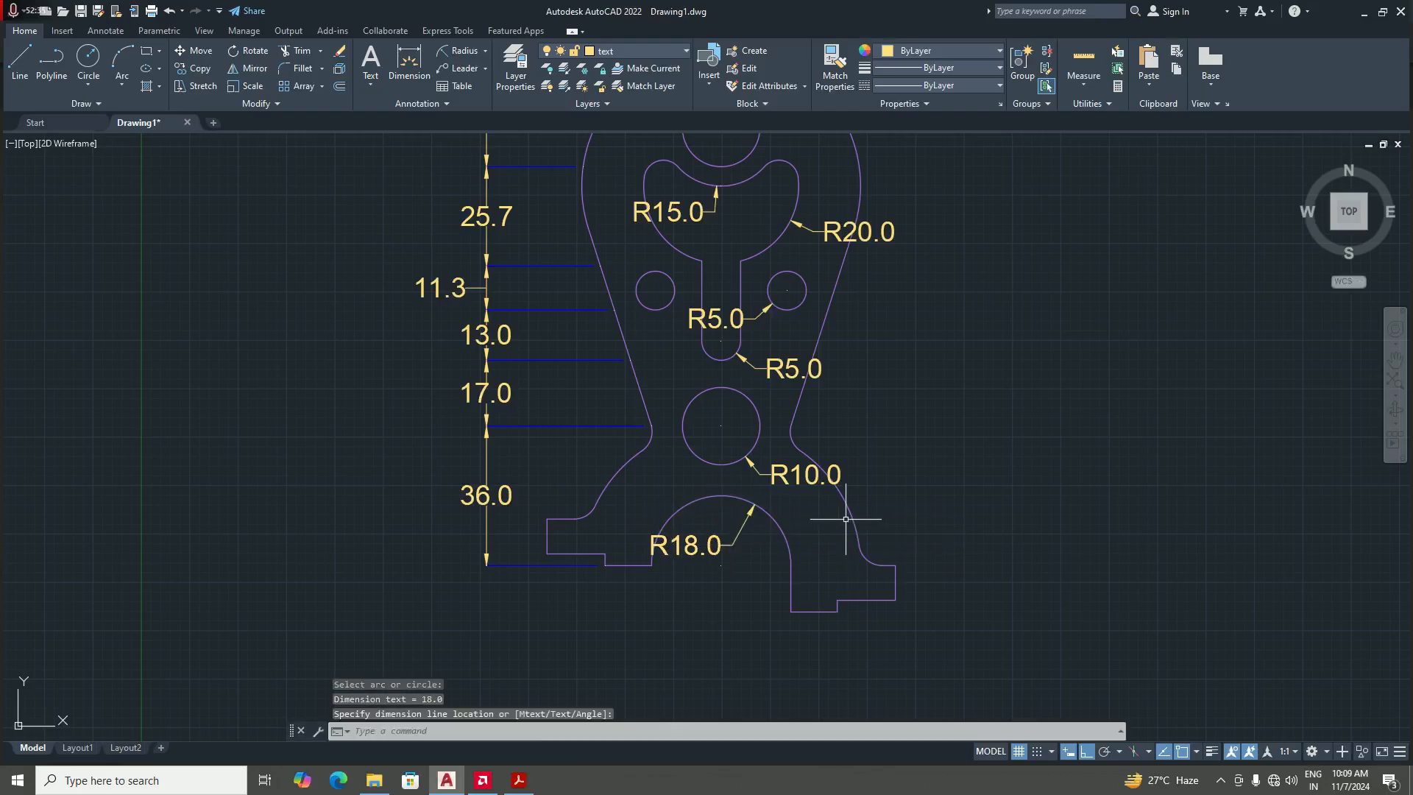
- Add radius dimensions to the large outer arc of the right leg and the fillet where it meets the right foot
{"action": "key", "text": "Return"}
{"action": "left_click", "coordinate": [849, 509]}
{"action": "left_click", "coordinate": [931, 478]}
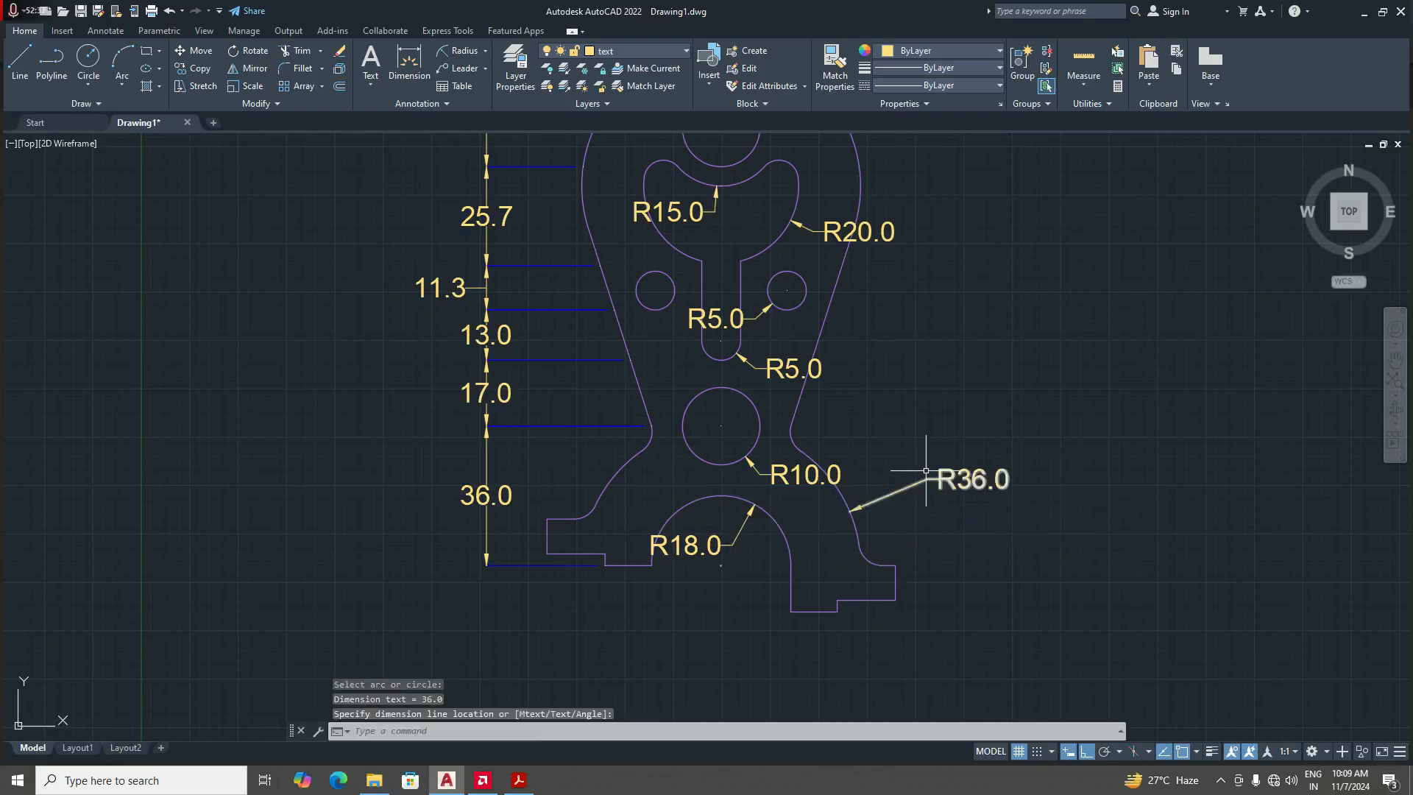
{"action": "scroll", "coordinate": [924, 471], "scroll_direction": "down", "scroll_amount": 2}
{"action": "scroll", "coordinate": [905, 508], "scroll_direction": "up", "scroll_amount": 4}
{"action": "scroll", "coordinate": [906, 526], "scroll_direction": "down", "scroll_amount": 8}
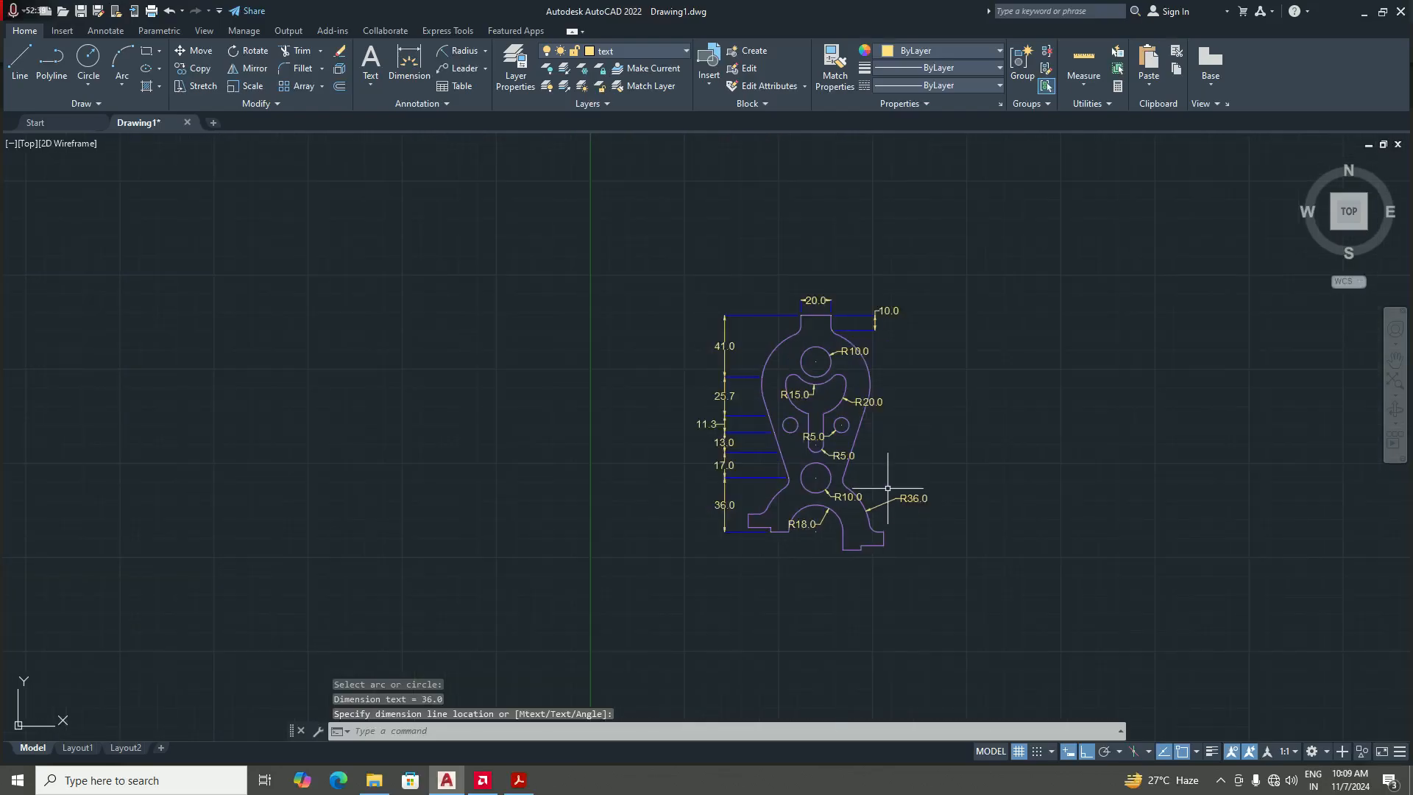
{"action": "scroll", "coordinate": [892, 501], "scroll_direction": "up", "scroll_amount": 3}
{"action": "key", "text": "Return"}
{"action": "left_click", "coordinate": [859, 538]}
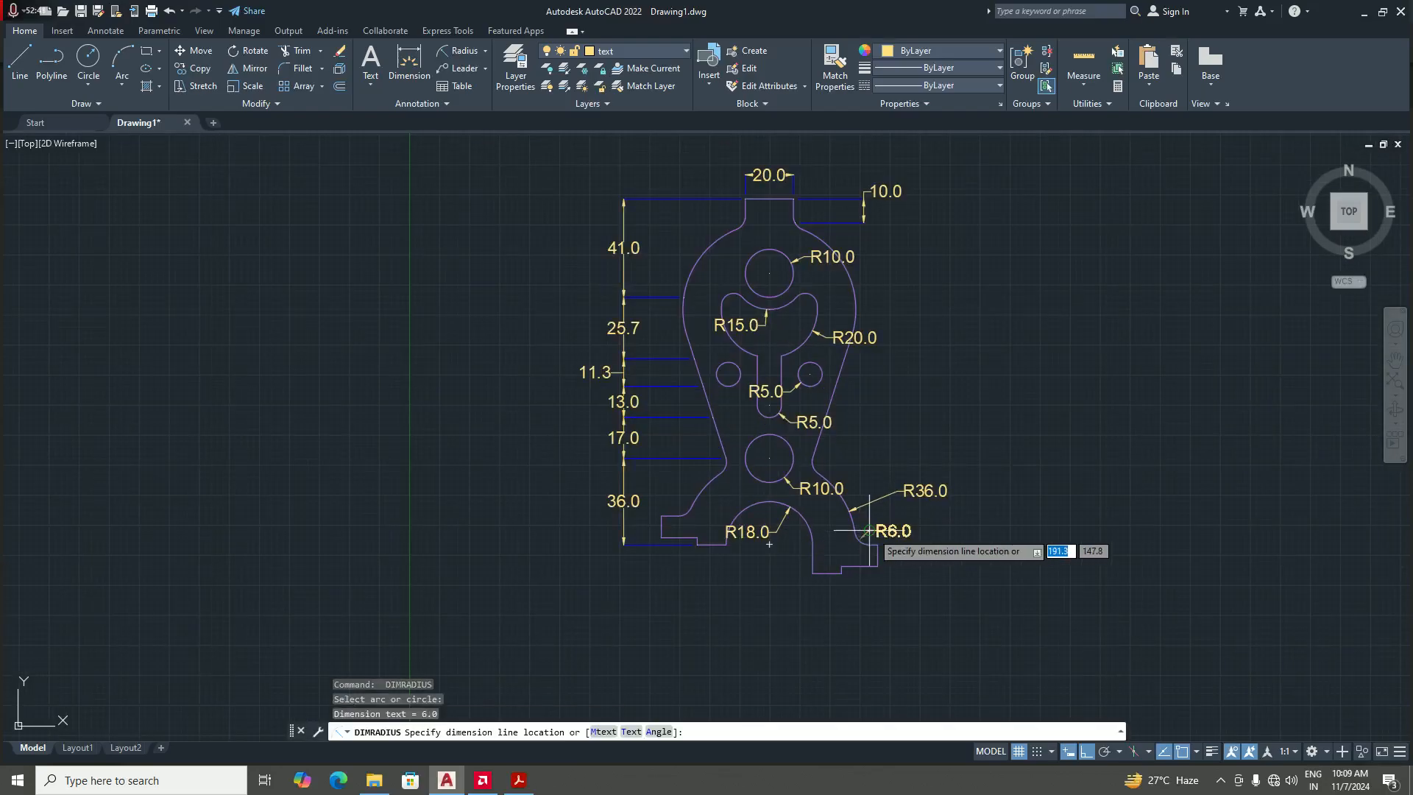
{"action": "scroll", "coordinate": [869, 530], "scroll_direction": "up", "scroll_amount": 5}
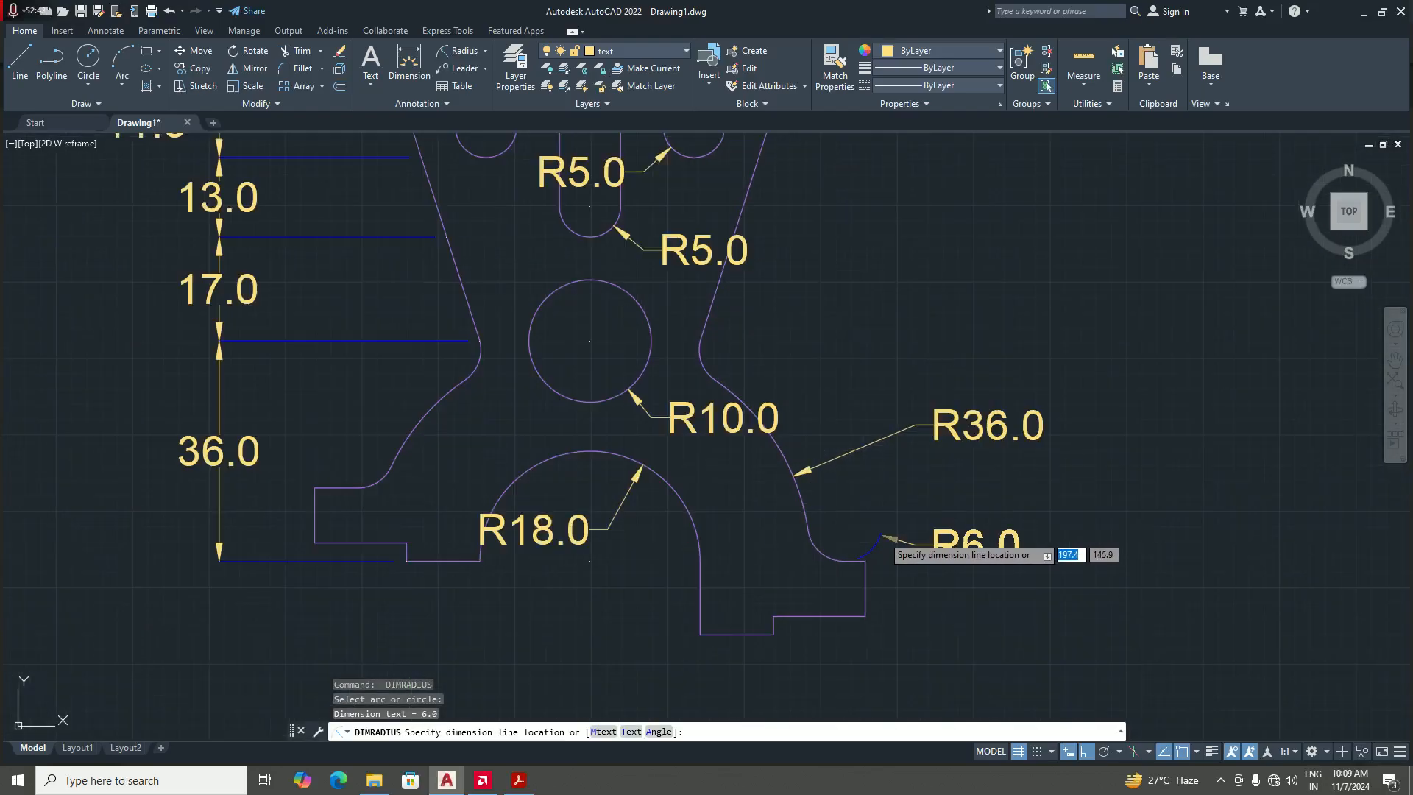
{"action": "left_click", "coordinate": [802, 525]}
- Add a radius dimension to the fillet at the right waist, beside the large lower hole
{"action": "scroll", "coordinate": [869, 512], "scroll_direction": "down", "scroll_amount": 5}
{"action": "scroll", "coordinate": [869, 524], "scroll_direction": "down", "scroll_amount": 2}
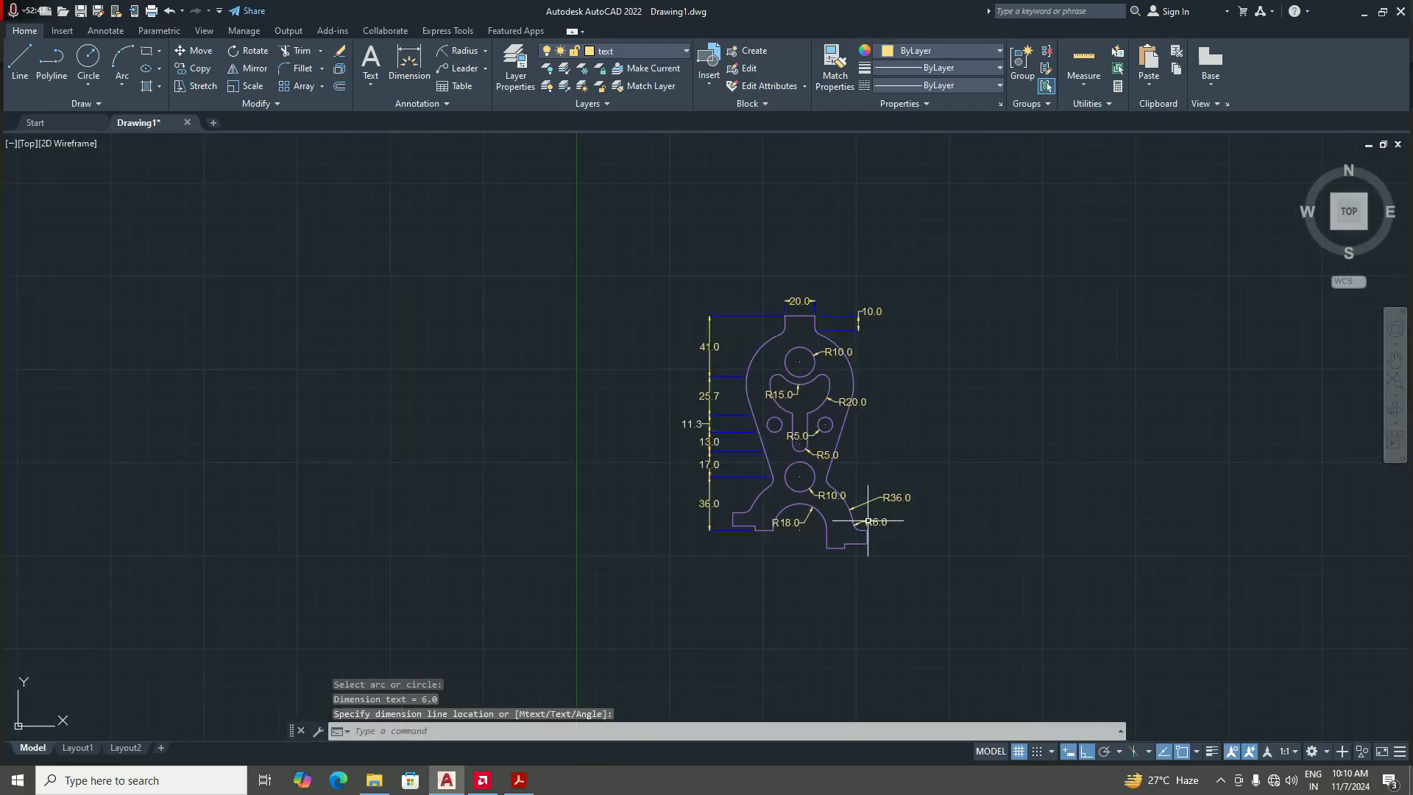
{"action": "scroll", "coordinate": [878, 519], "scroll_direction": "up", "scroll_amount": 2}
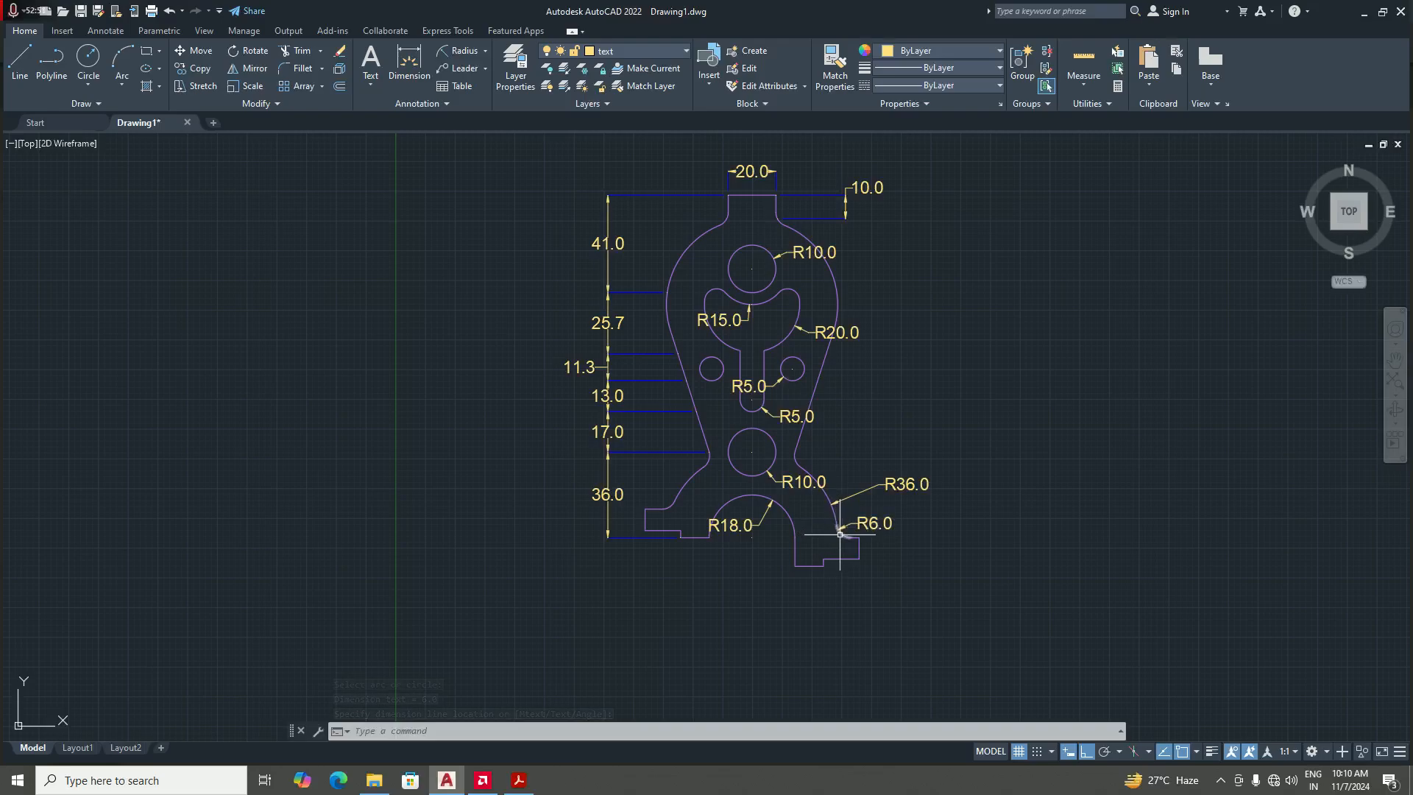
{"action": "scroll", "coordinate": [817, 454], "scroll_direction": "up", "scroll_amount": 4}
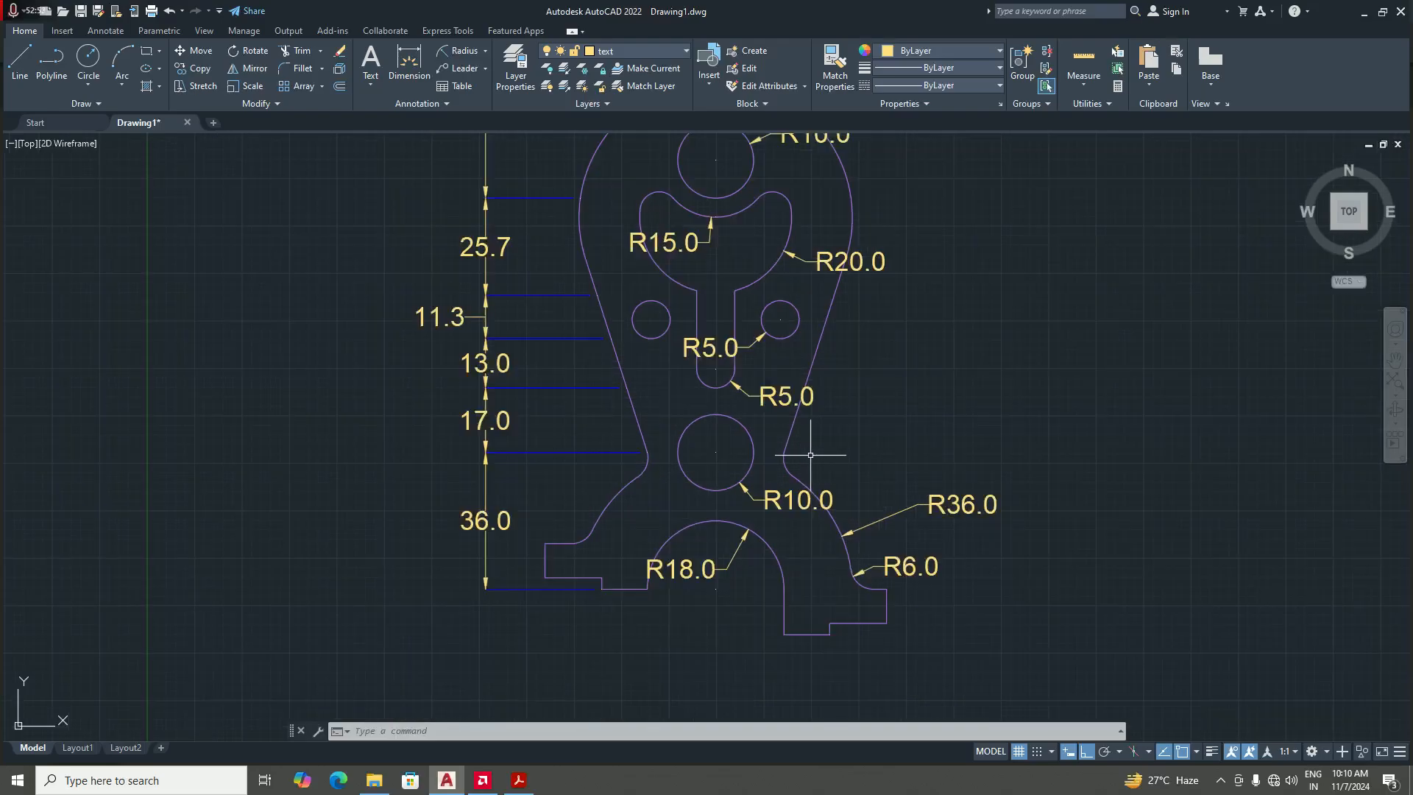
{"action": "key", "text": "Return"}
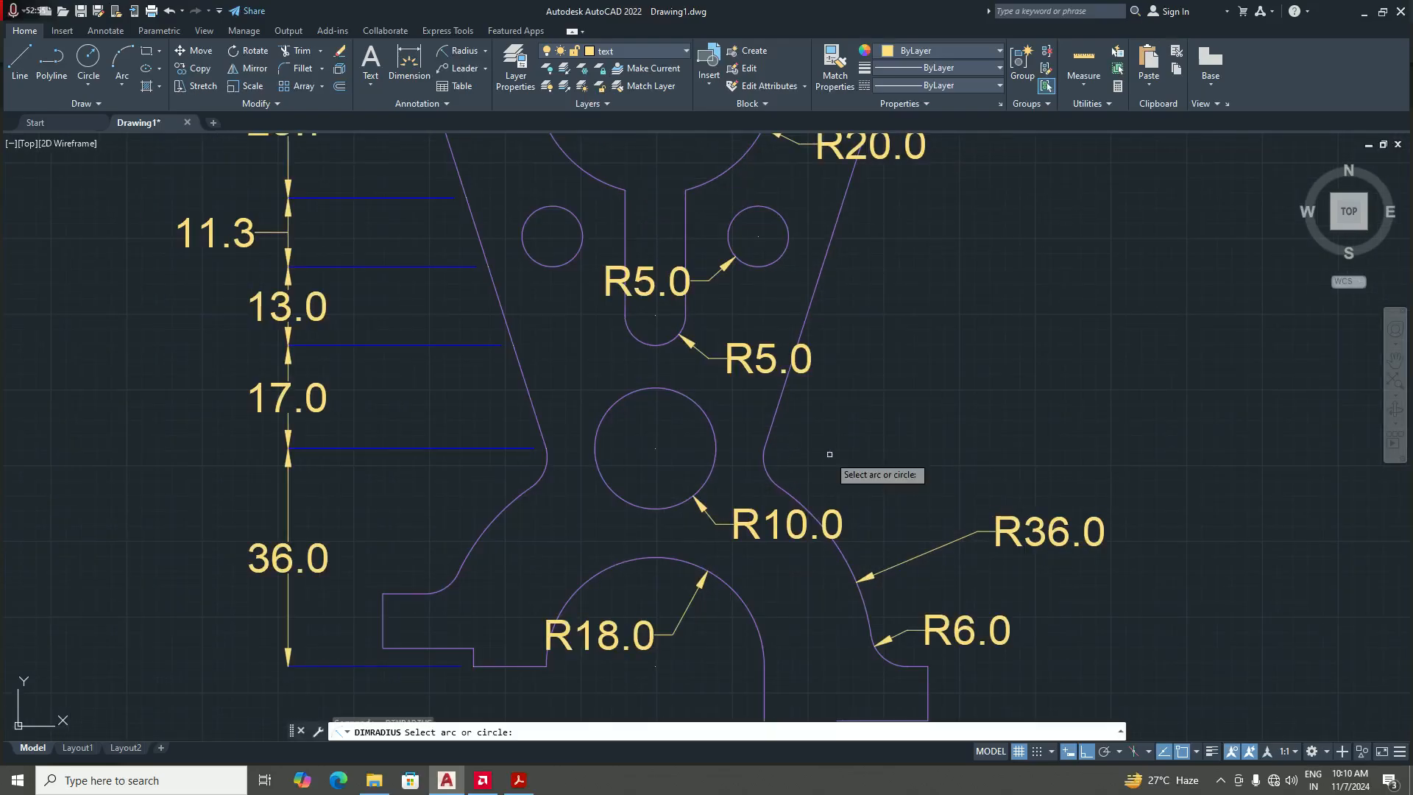
{"action": "left_click", "coordinate": [764, 469]}
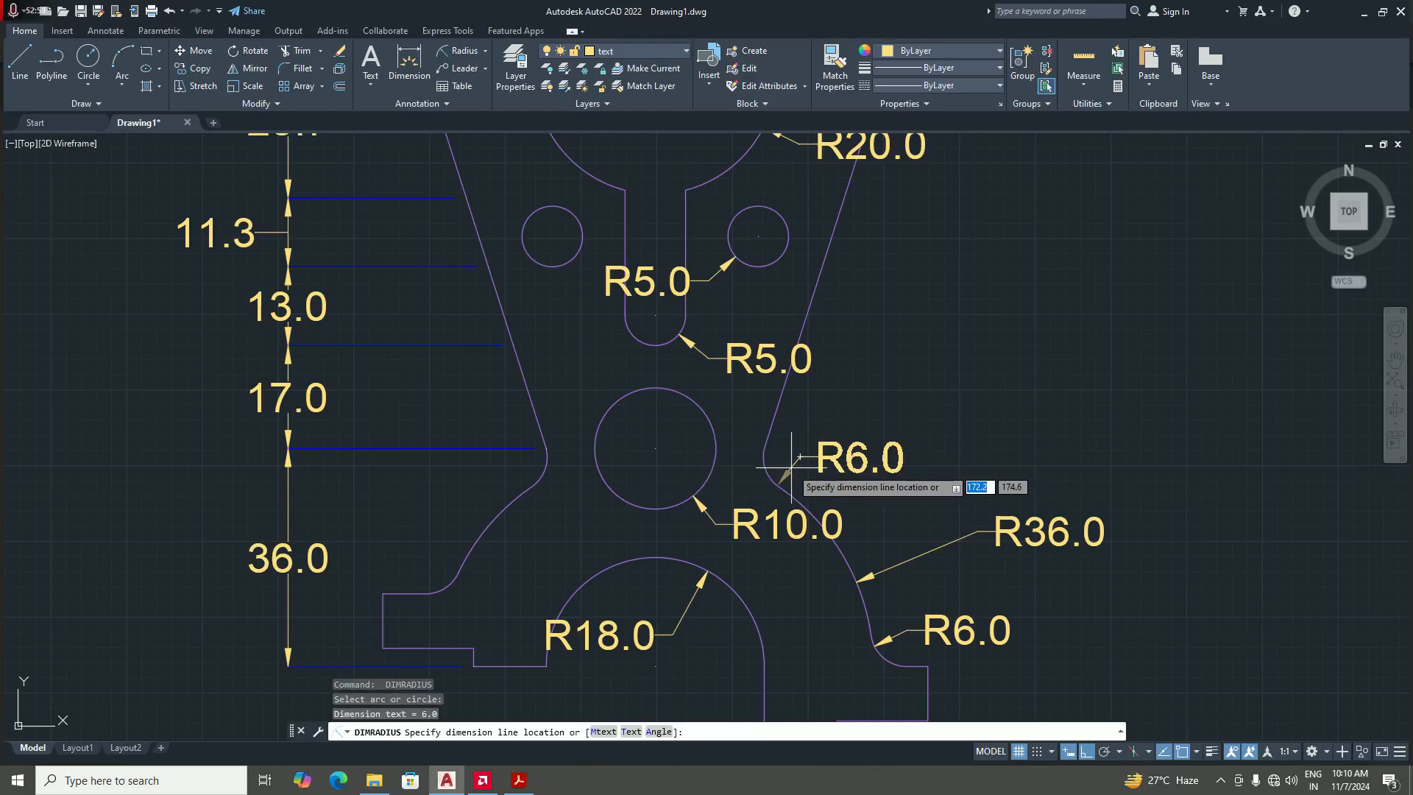
{"action": "scroll", "coordinate": [792, 463], "scroll_direction": "up", "scroll_amount": 2}
{"action": "left_click", "coordinate": [792, 456]}
- Add a radius dimension to the left fillet of the top neck, with its text left of the outline
{"action": "scroll", "coordinate": [871, 494], "scroll_direction": "down", "scroll_amount": 3}
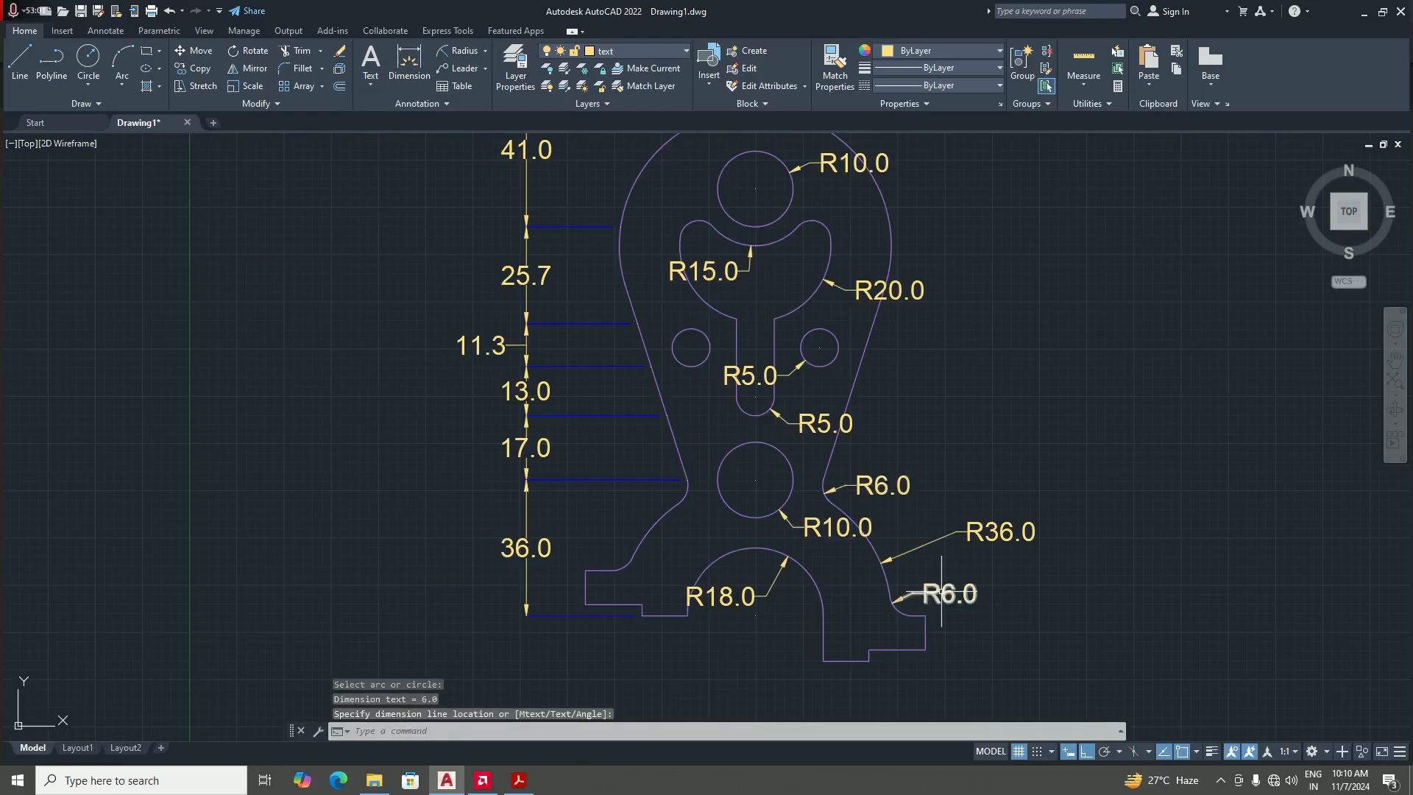
{"action": "scroll", "coordinate": [891, 559], "scroll_direction": "down", "scroll_amount": 4}
{"action": "scroll", "coordinate": [798, 390], "scroll_direction": "up", "scroll_amount": 6}
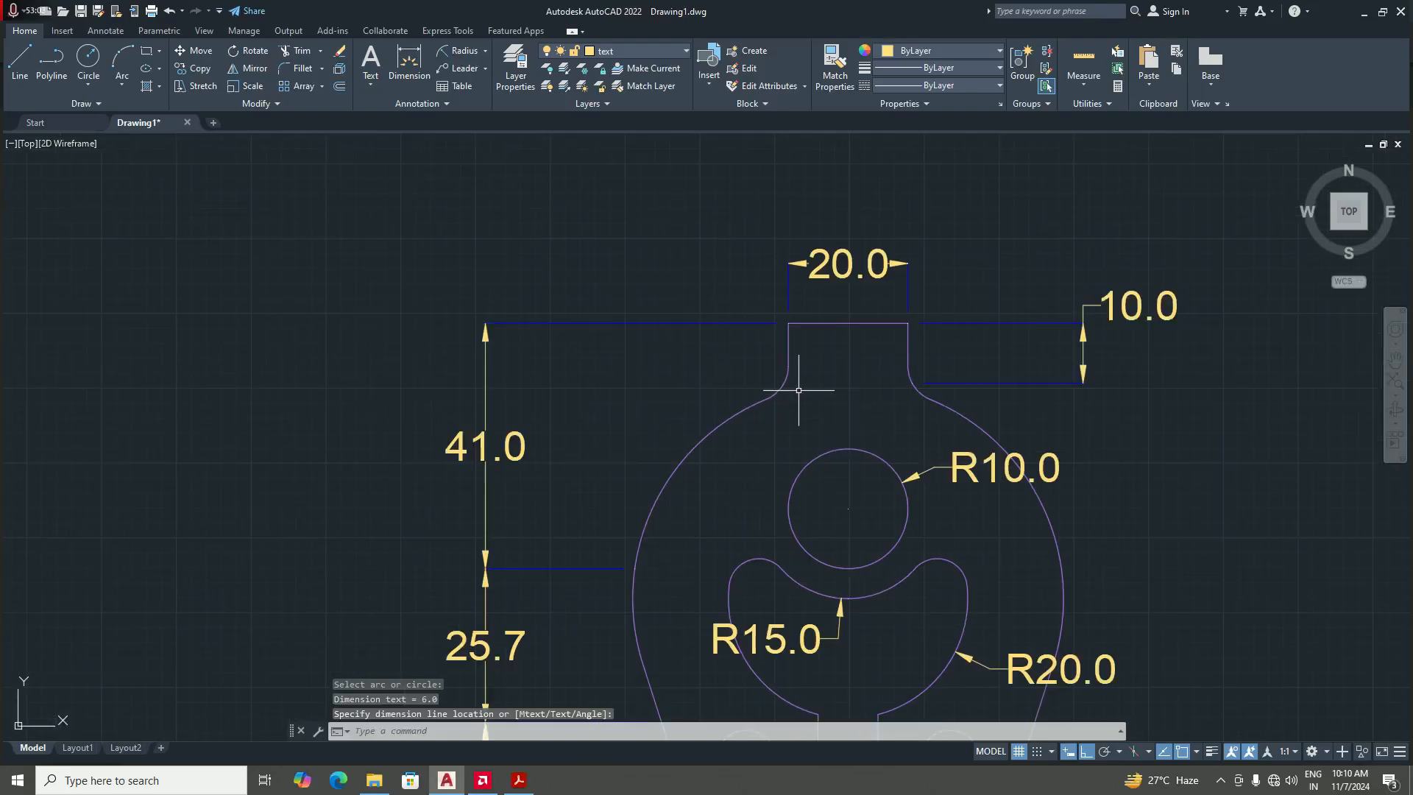
{"action": "key", "text": "Return"}
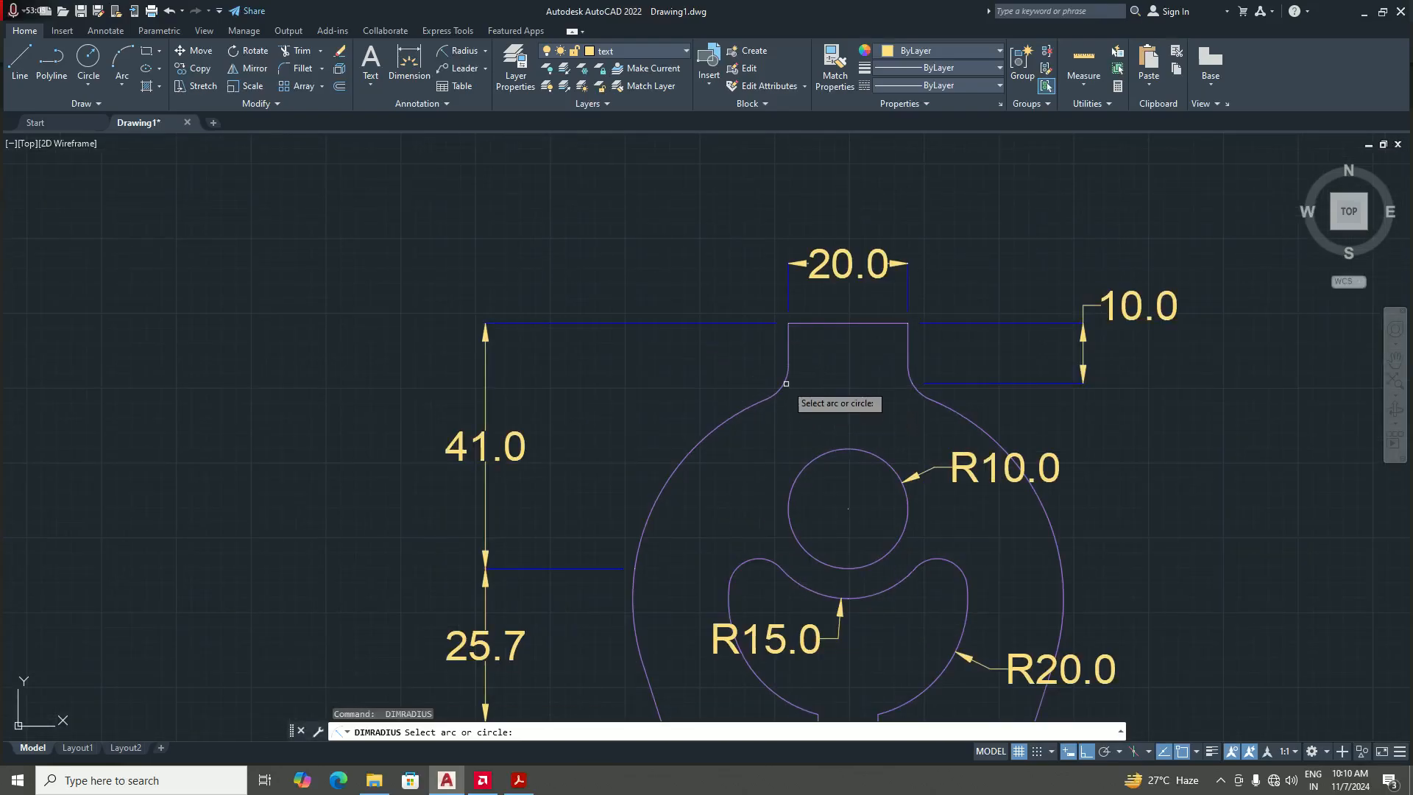
{"action": "left_click", "coordinate": [785, 382]}
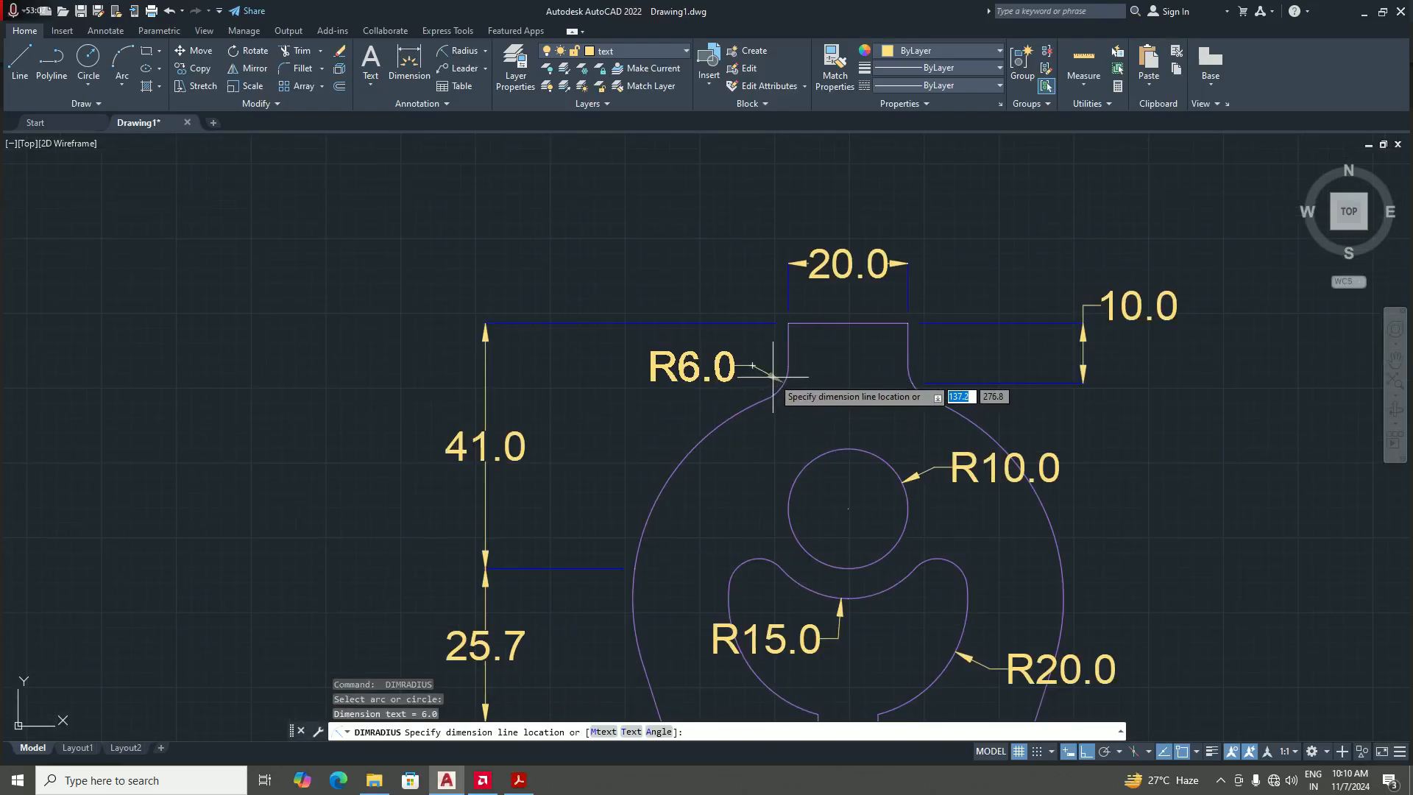
{"action": "left_click", "coordinate": [684, 350]}
{"action": "scroll", "coordinate": [684, 349], "scroll_direction": "down", "scroll_amount": 8}
{"action": "scroll", "coordinate": [737, 507], "scroll_direction": "up", "scroll_amount": 2}
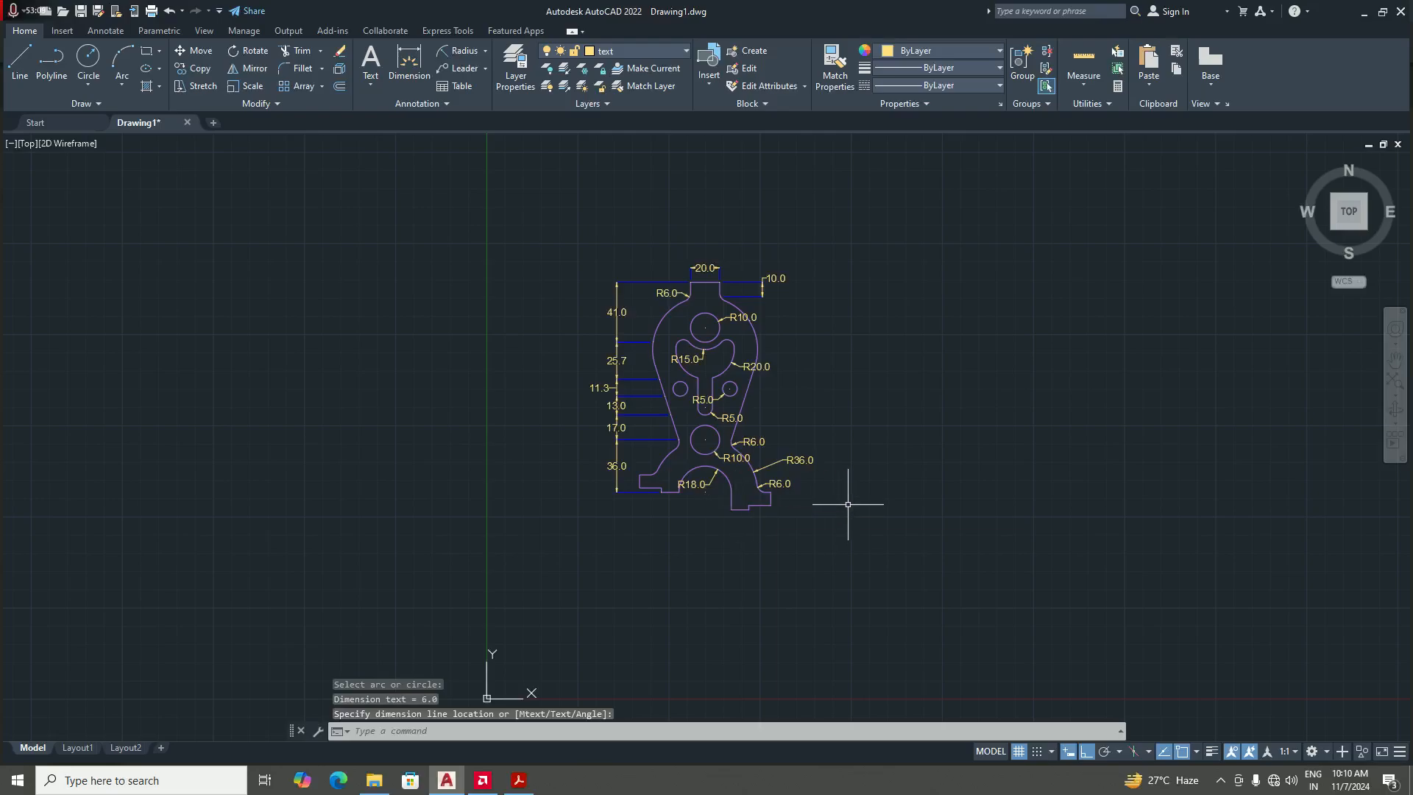
{"action": "scroll", "coordinate": [865, 484], "scroll_direction": "down", "scroll_amount": 2}
{"action": "scroll", "coordinate": [957, 490], "scroll_direction": "up", "scroll_amount": 3}
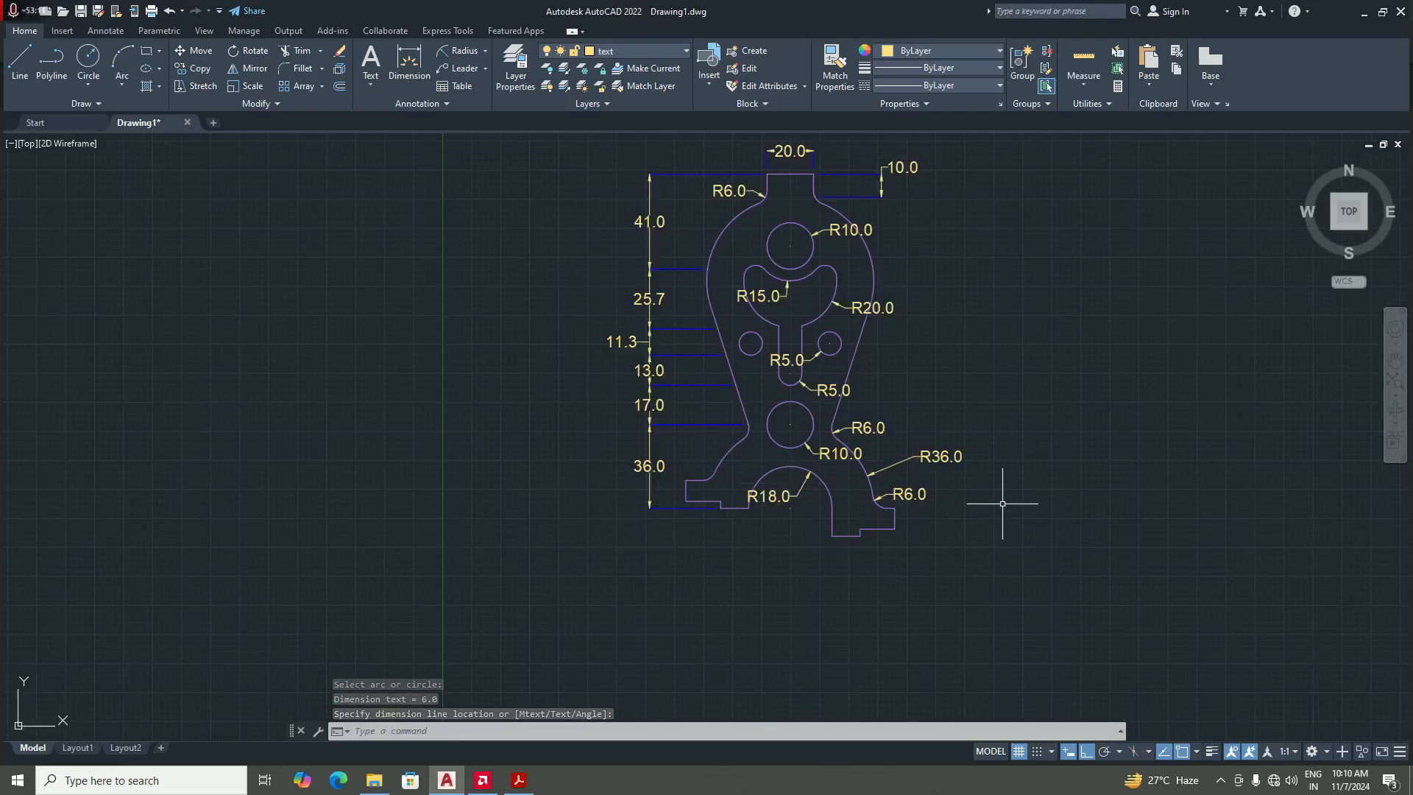
{"action": "scroll", "coordinate": [828, 537], "scroll_direction": "down", "scroll_amount": 4}
{"action": "scroll", "coordinate": [900, 528], "scroll_direction": "up", "scroll_amount": 4}
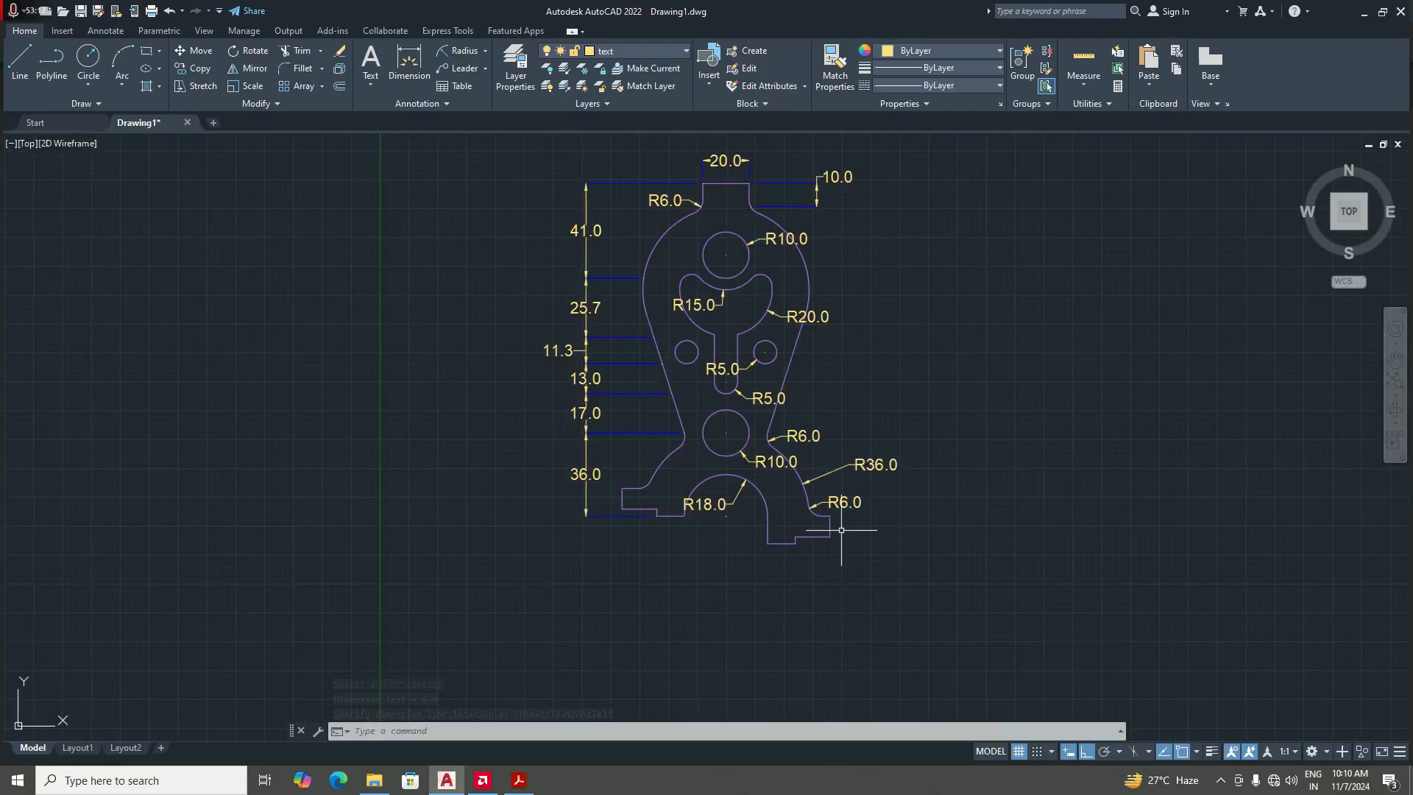
{"action": "scroll", "coordinate": [841, 529], "scroll_direction": "down", "scroll_amount": 2}
{"action": "scroll", "coordinate": [858, 434], "scroll_direction": "up", "scroll_amount": 2}
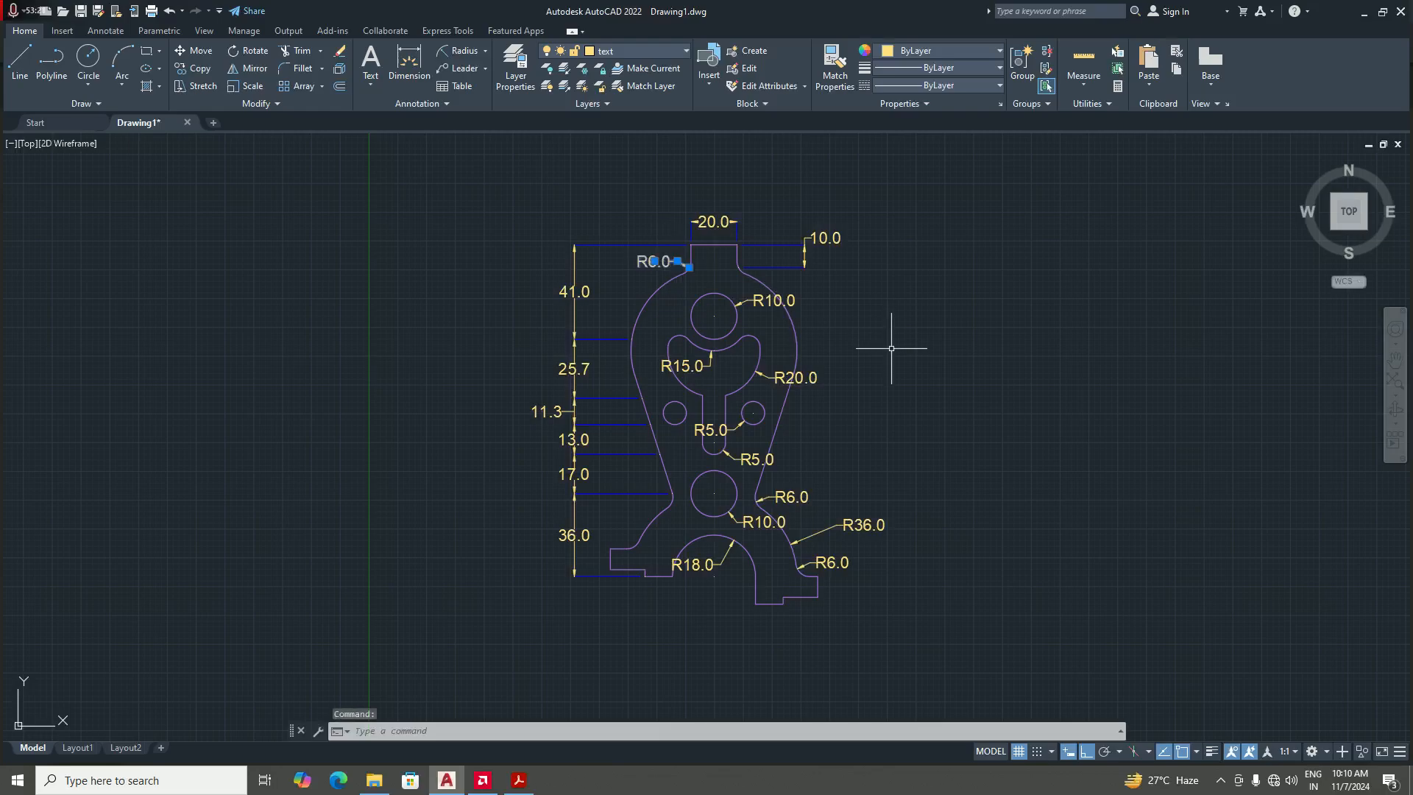
- Delete the radius dimensions of the neck's left fillet and the right waist fillet beside the large lower hole
{"action": "key", "text": "Delete"}
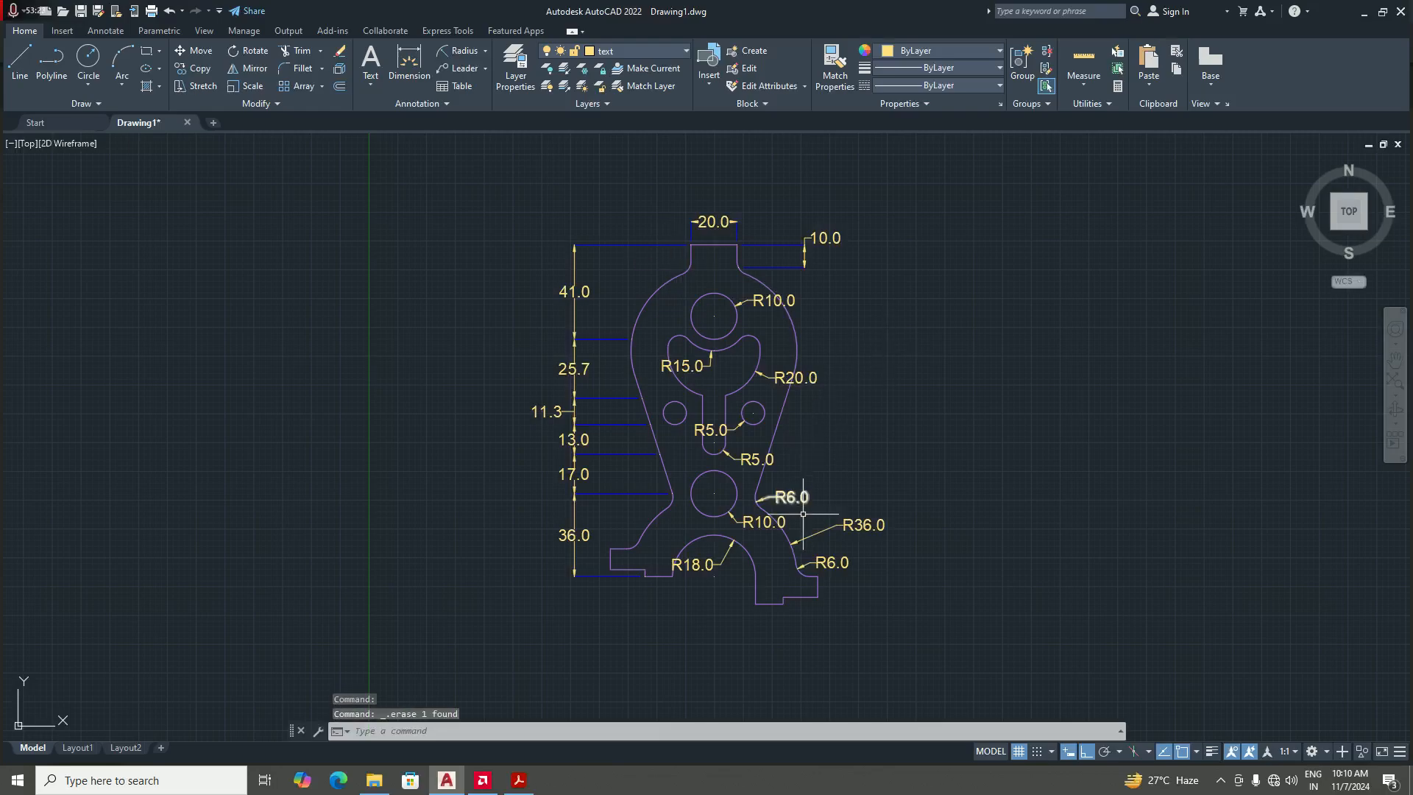
{"action": "left_click", "coordinate": [778, 497]}
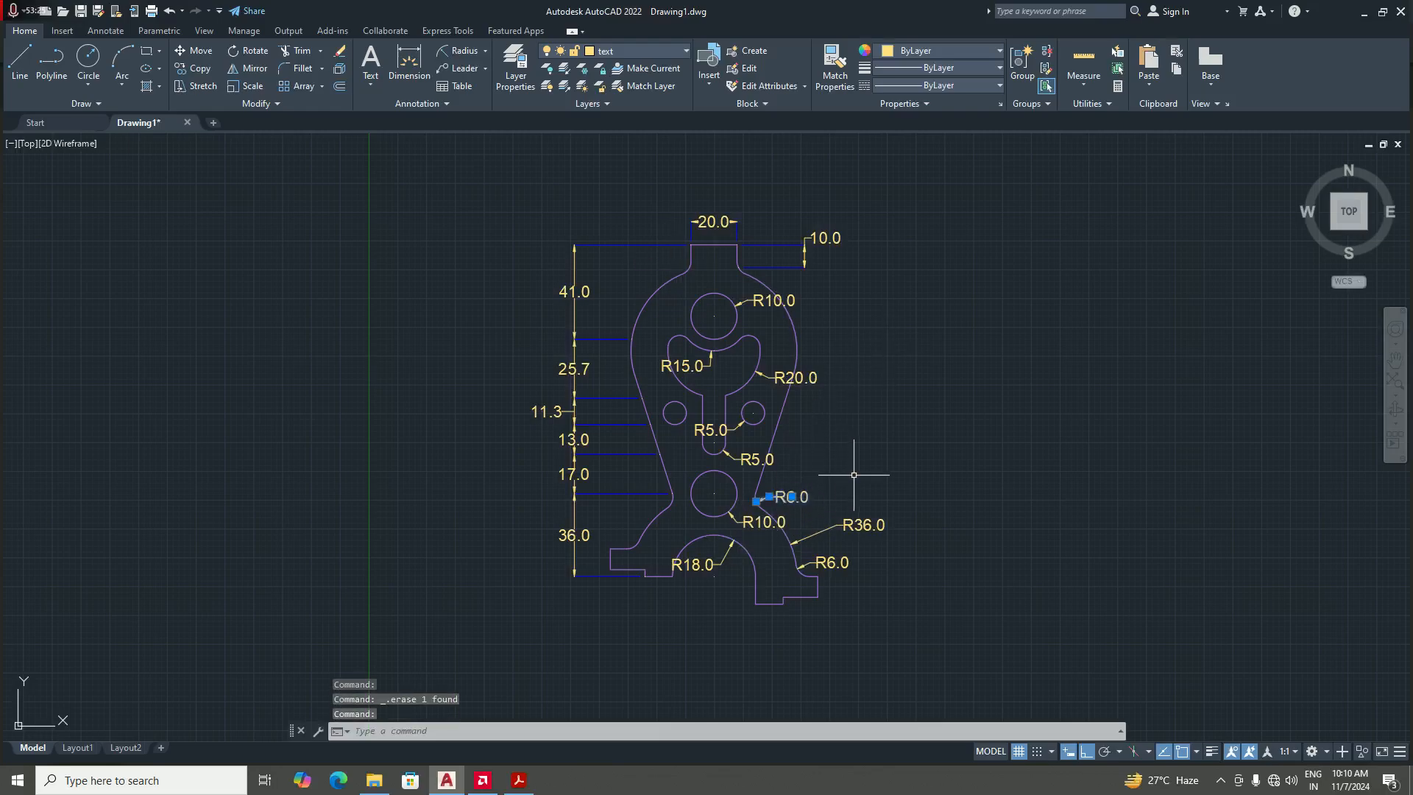
{"action": "key", "text": "Delete"}
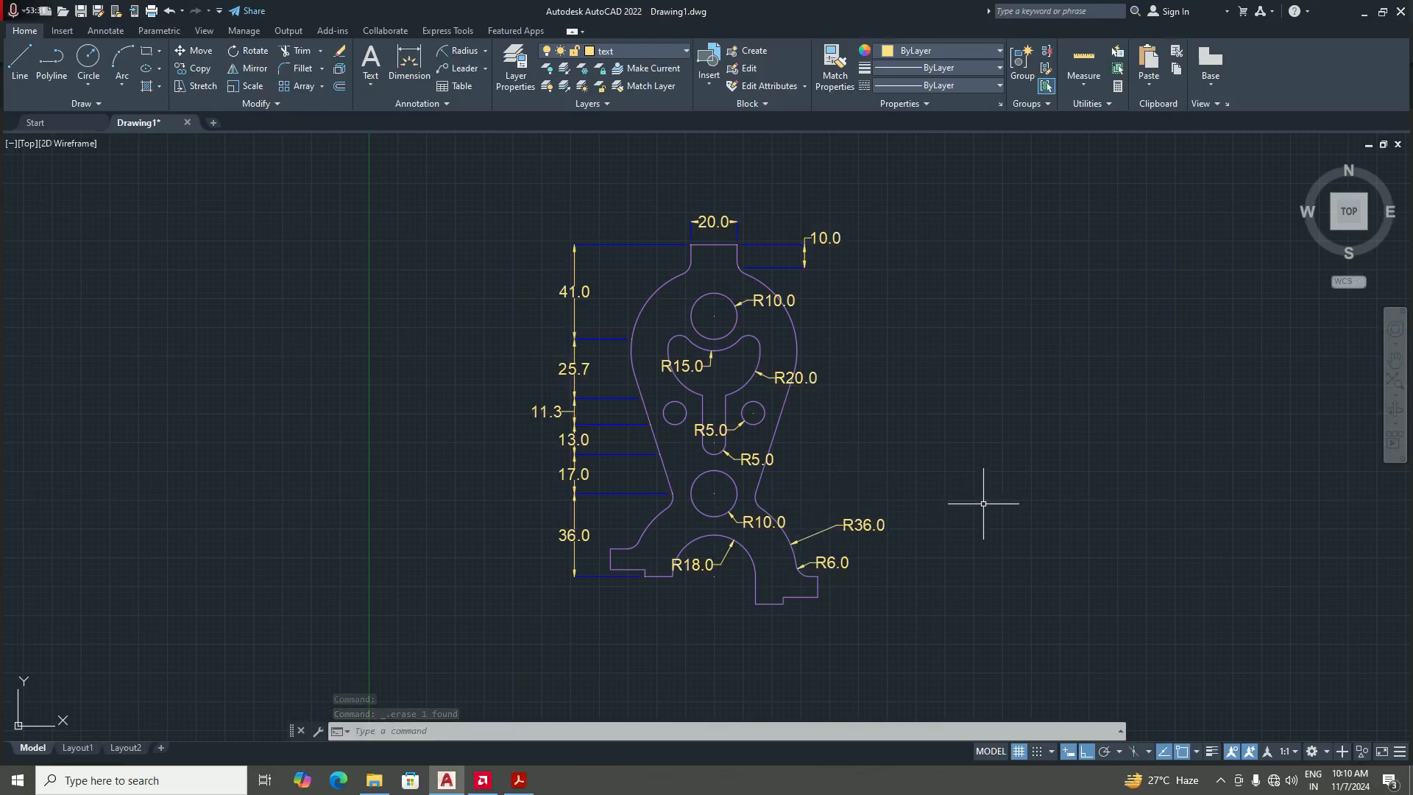
- Add a horizontal linear dimension below the part from the arch's center to the right foot's outer lower corner
{"action": "scroll", "coordinate": [934, 535], "scroll_direction": "down", "scroll_amount": 3}
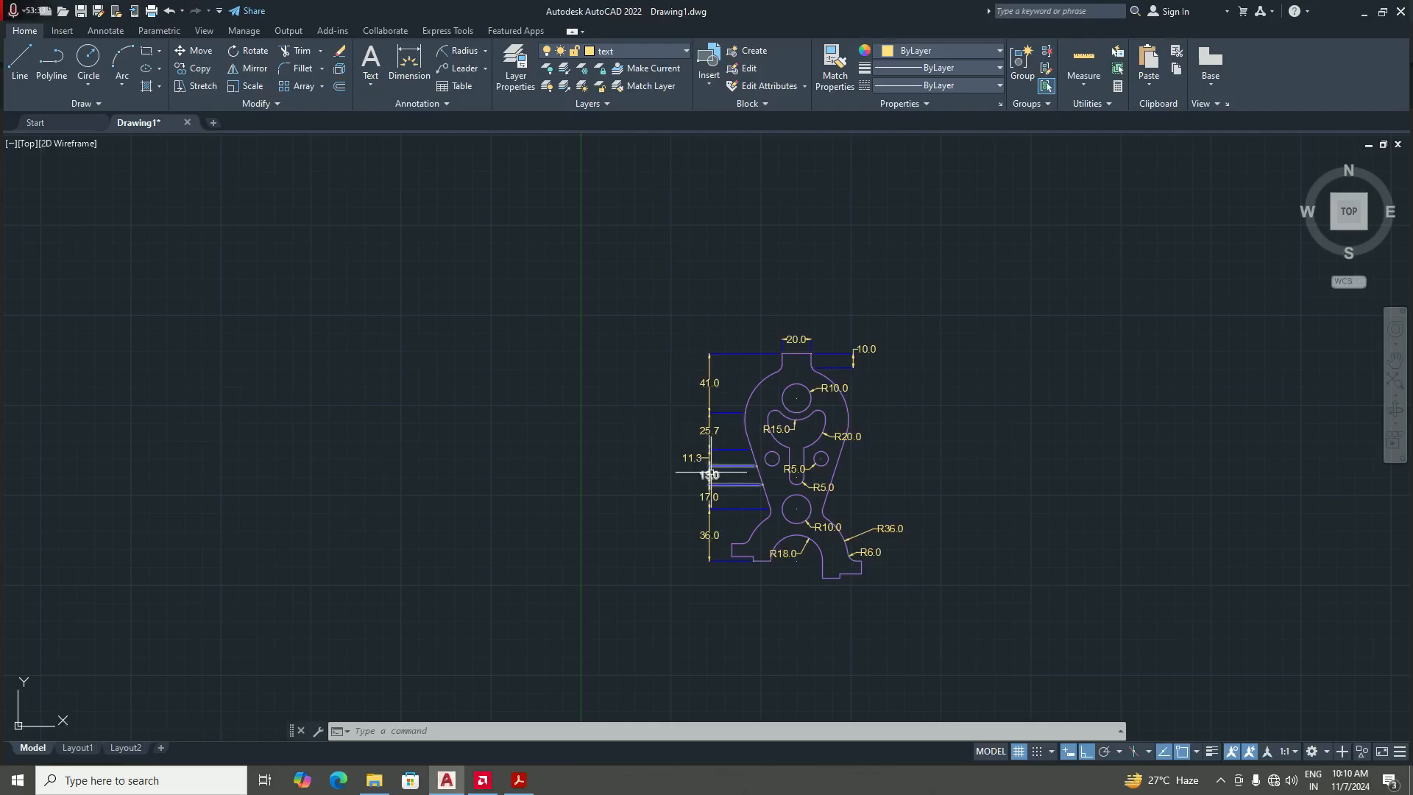
{"action": "scroll", "coordinate": [776, 491], "scroll_direction": "up", "scroll_amount": 3}
{"action": "scroll", "coordinate": [798, 474], "scroll_direction": "down", "scroll_amount": 3}
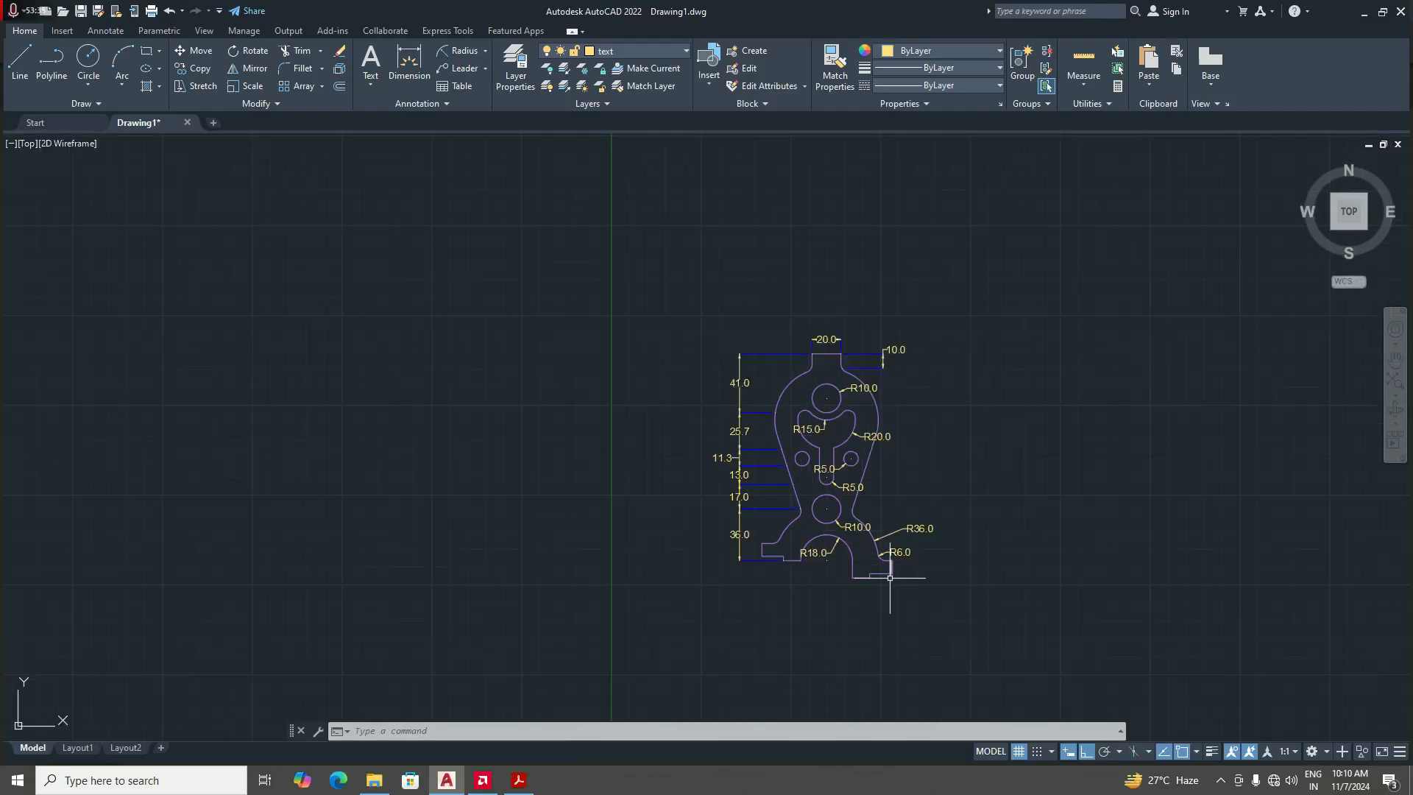
{"action": "scroll", "coordinate": [890, 577], "scroll_direction": "up", "scroll_amount": 3}
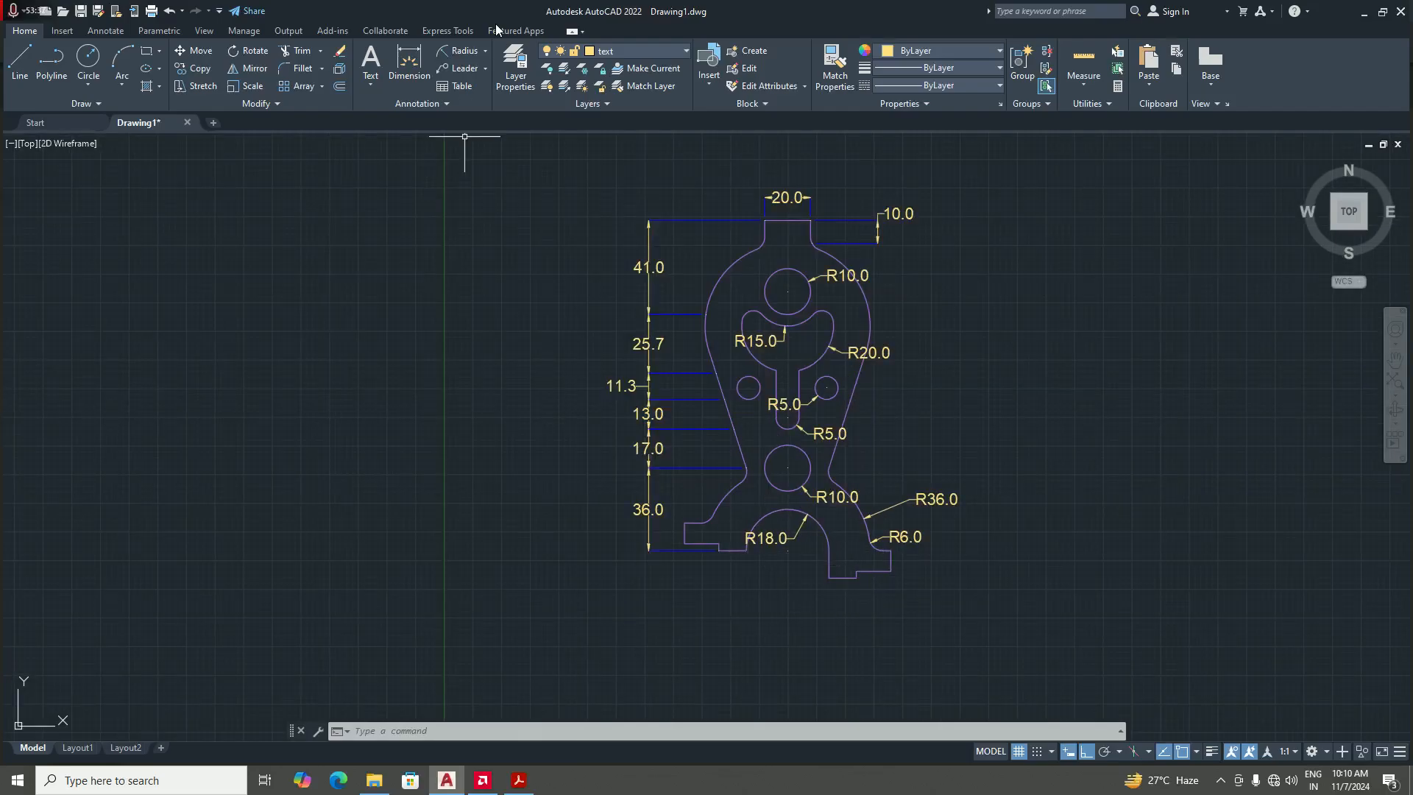
{"action": "left_click", "coordinate": [485, 51]}
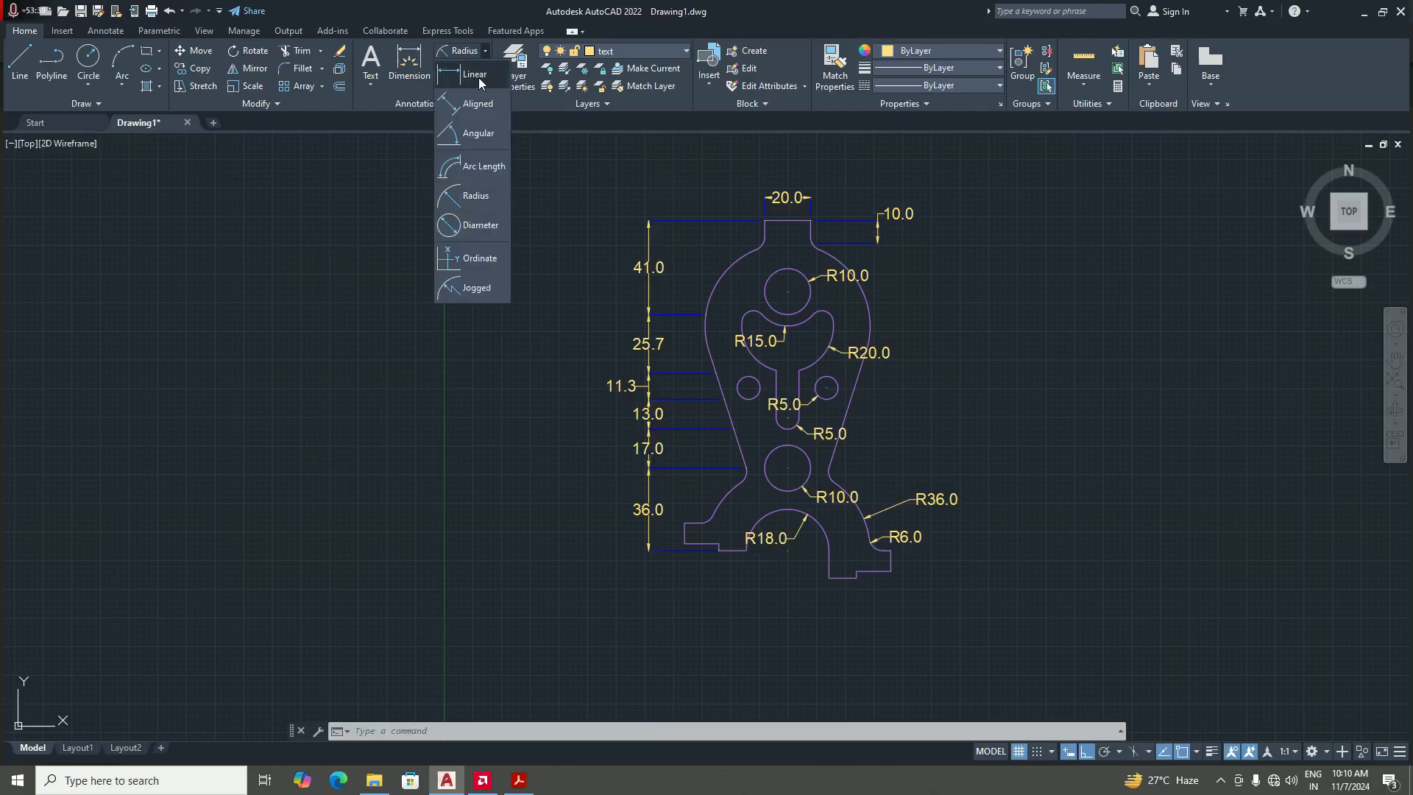
{"action": "left_click", "coordinate": [467, 117]}
{"action": "scroll", "coordinate": [791, 571], "scroll_direction": "up", "scroll_amount": 2}
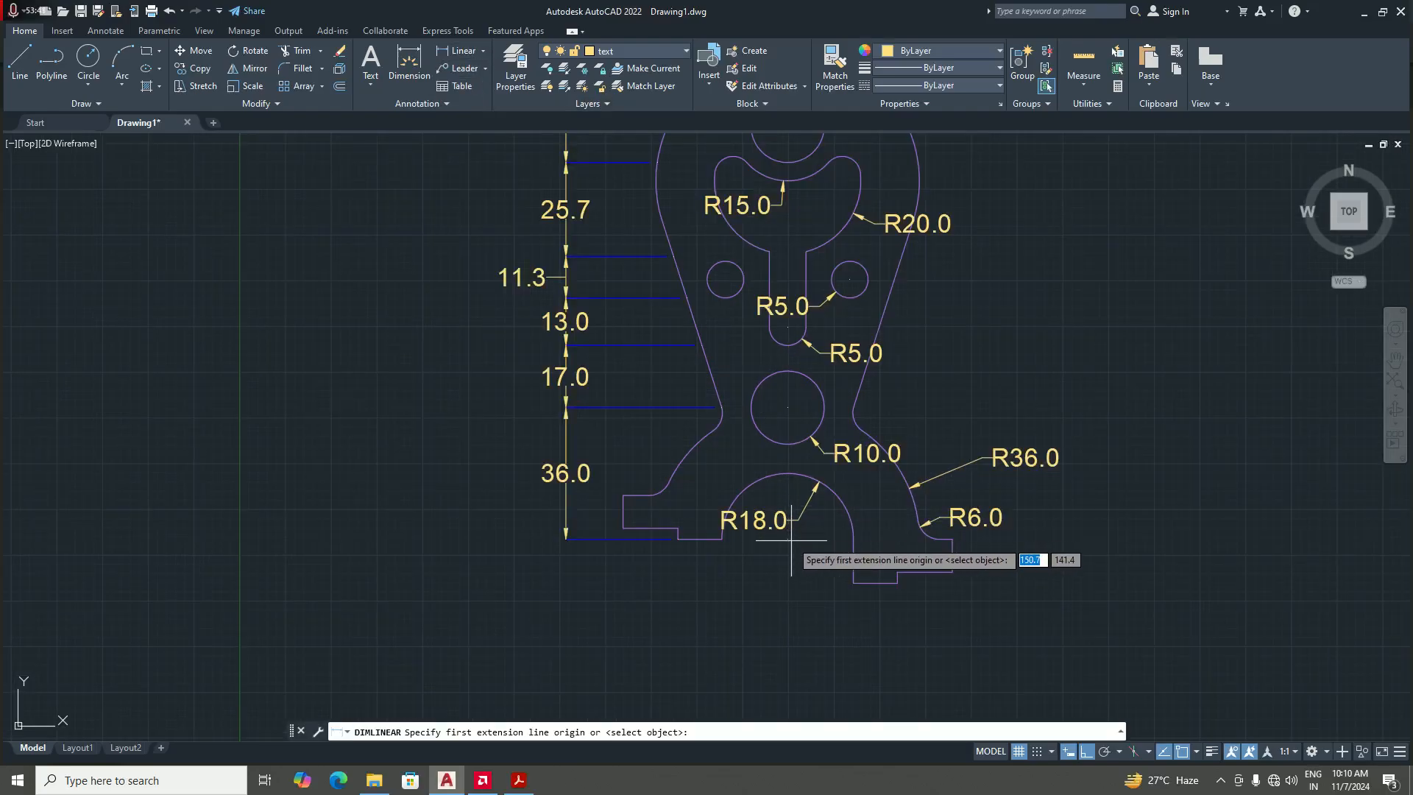
{"action": "key", "text": "F3"}
{"action": "key", "text": "F3"}
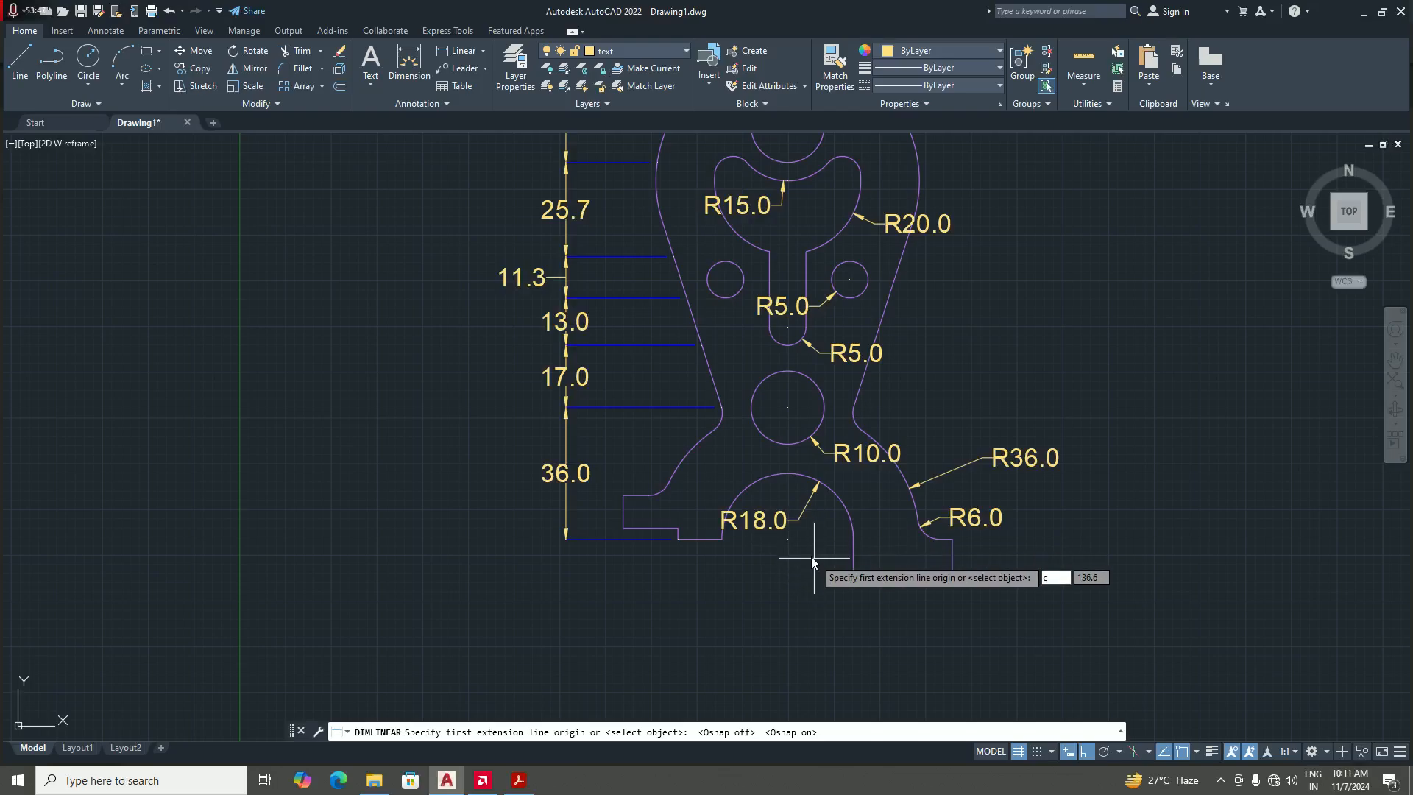
{"action": "type", "text": "en"}
{"action": "key", "text": "Return"}
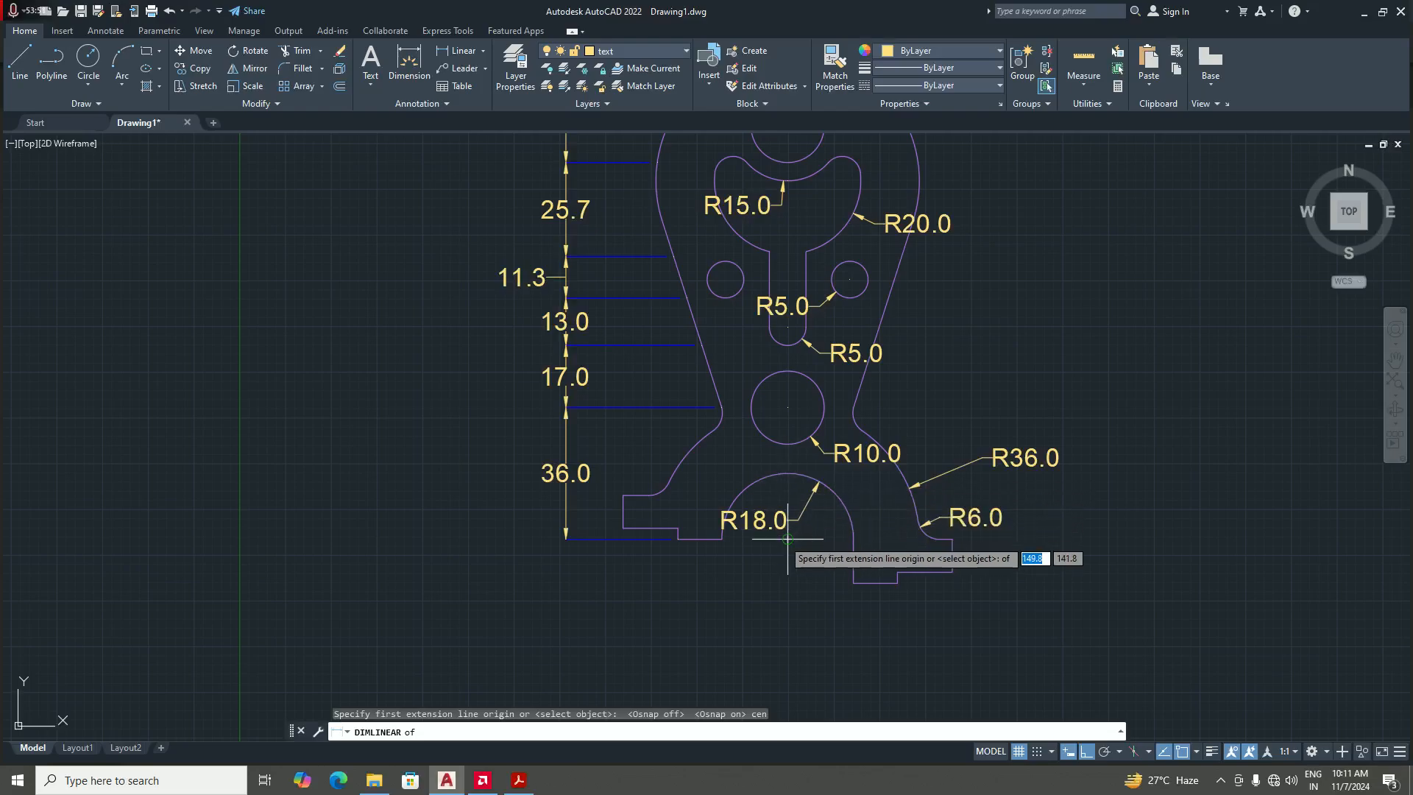
{"action": "left_click", "coordinate": [787, 539]}
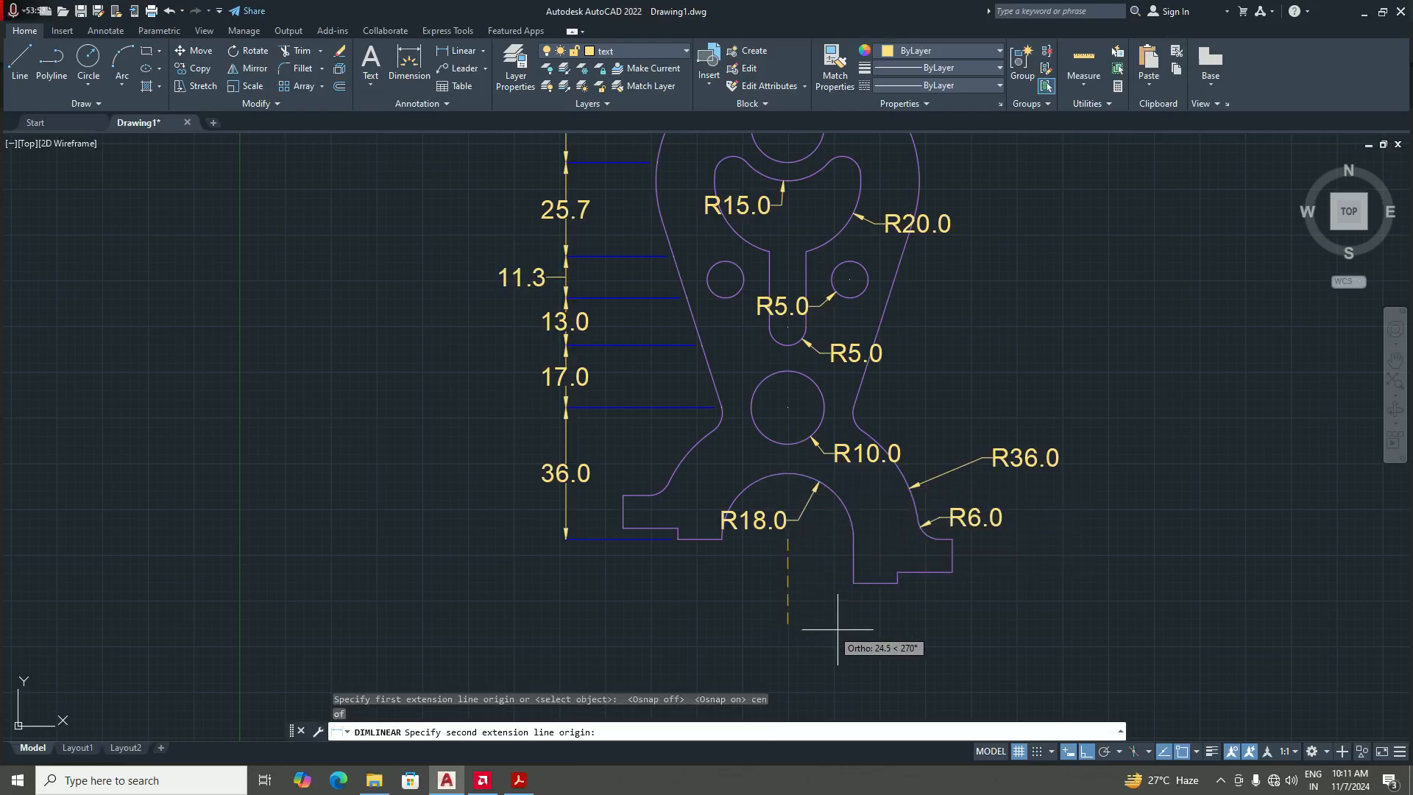
{"action": "scroll", "coordinate": [875, 596], "scroll_direction": "down", "scroll_amount": 5}
{"action": "scroll", "coordinate": [864, 616], "scroll_direction": "up", "scroll_amount": 5}
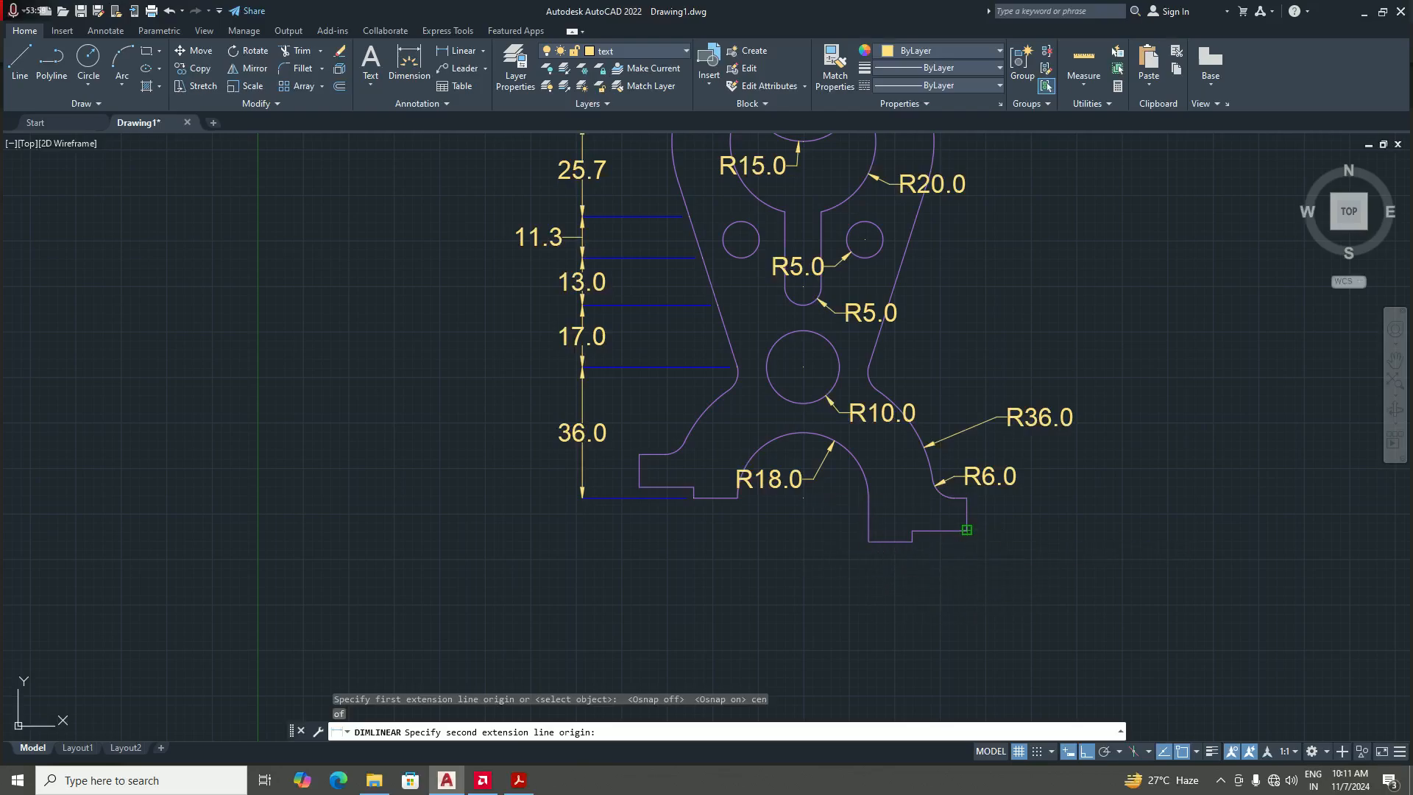
{"action": "left_click", "coordinate": [966, 530]}
{"action": "left_click", "coordinate": [924, 623]}
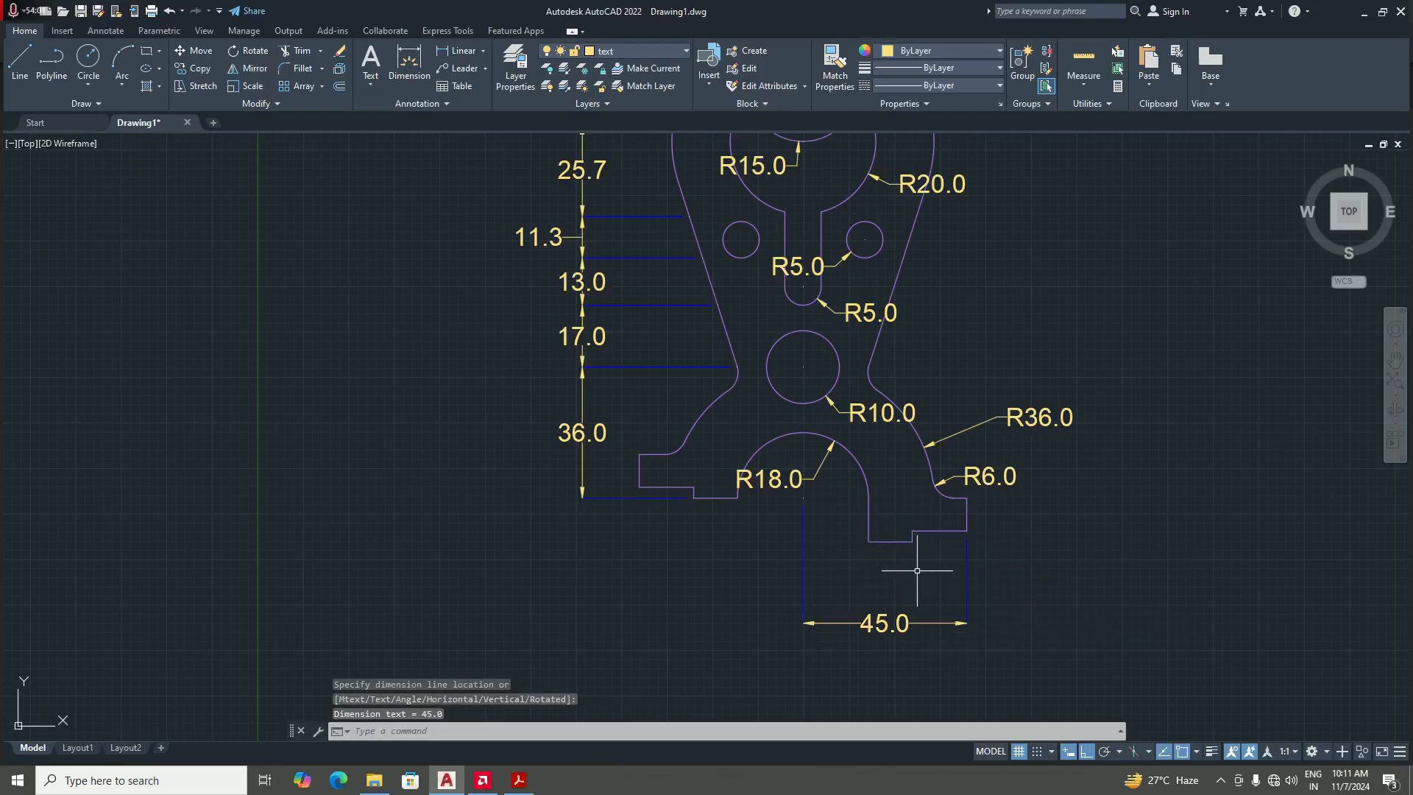
- Dimension the right foot's full width horizontally, placing it between the foot and the center-to-edge dimension
{"action": "key", "text": "Return"}
{"action": "left_click", "coordinate": [870, 542]}
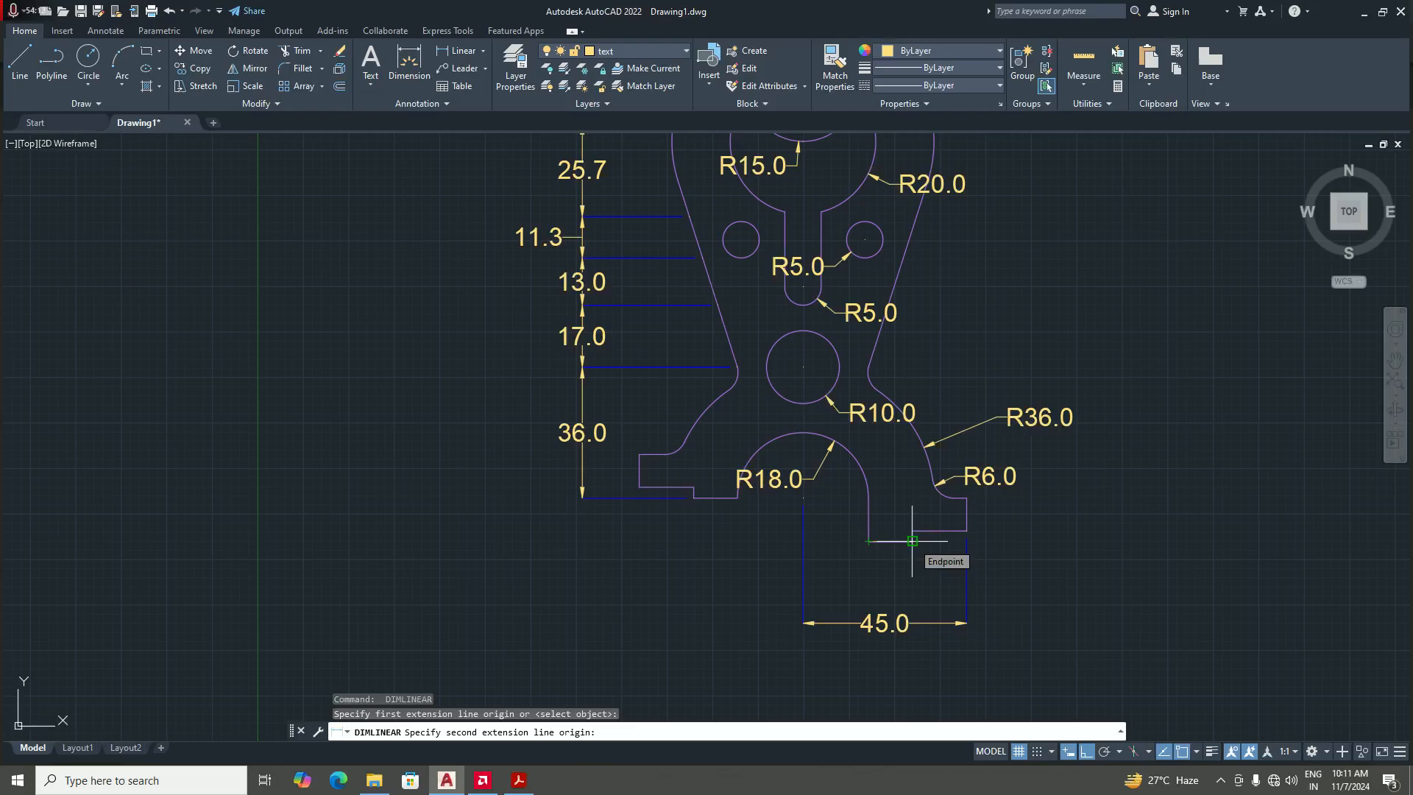
{"action": "left_click", "coordinate": [966, 531]}
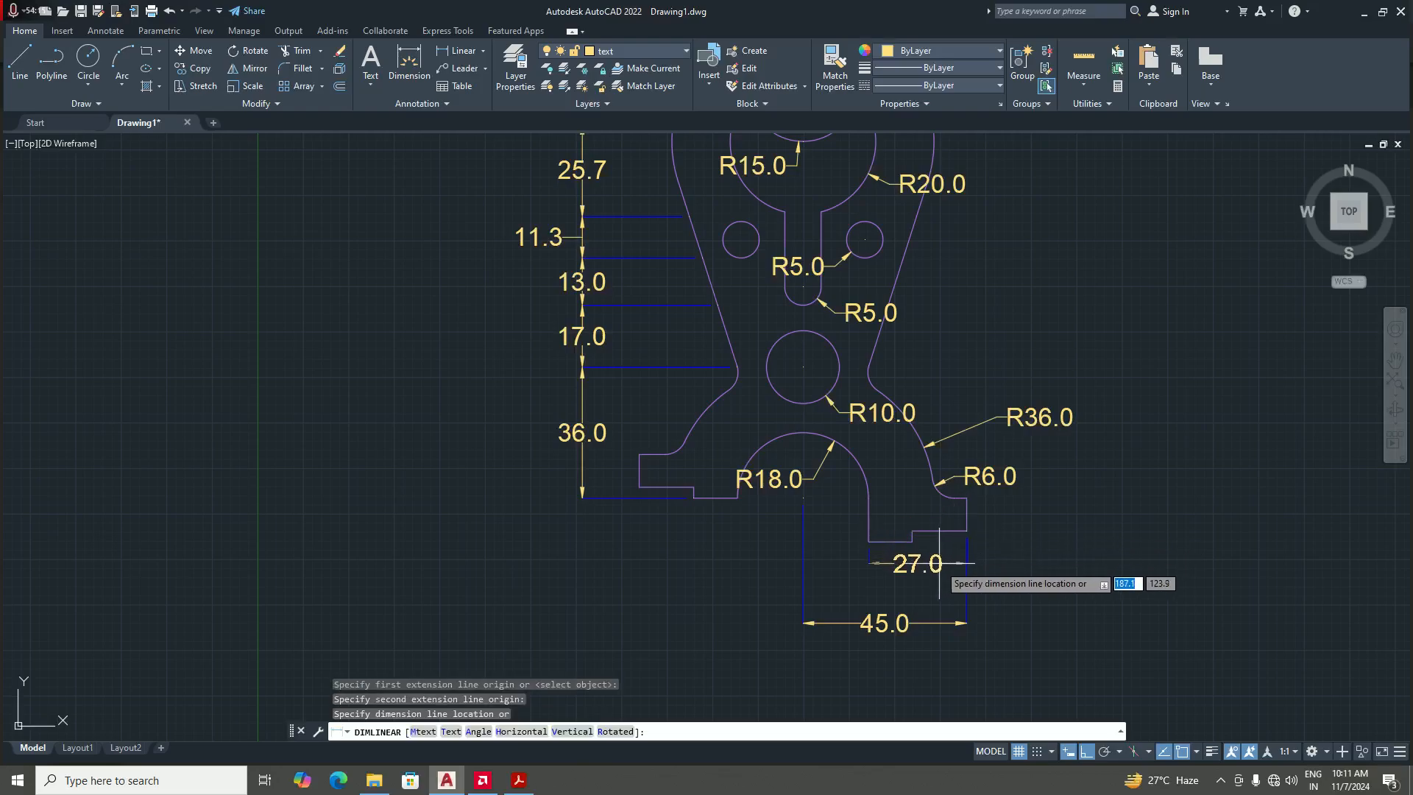
{"action": "left_click", "coordinate": [936, 586]}
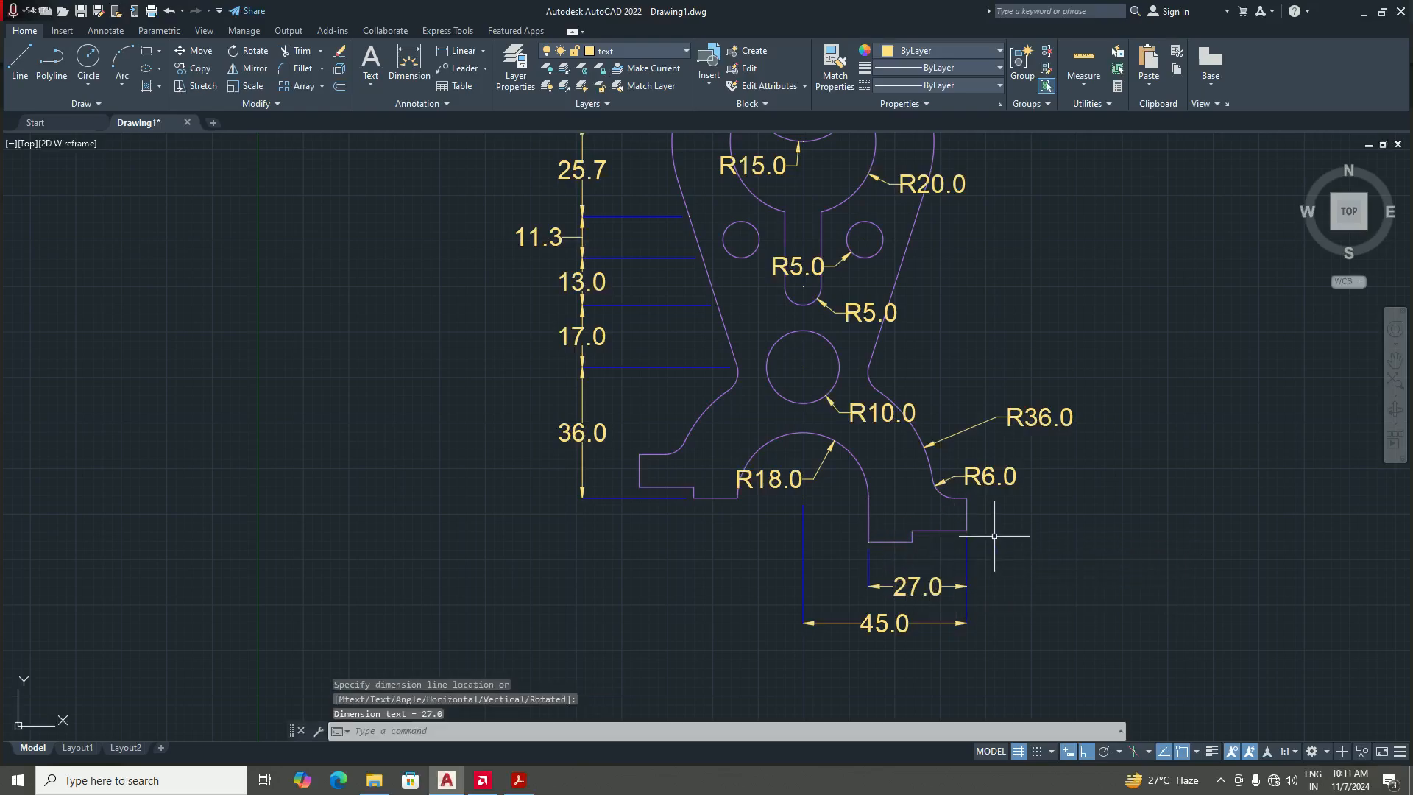
{"action": "key", "text": "Return"}
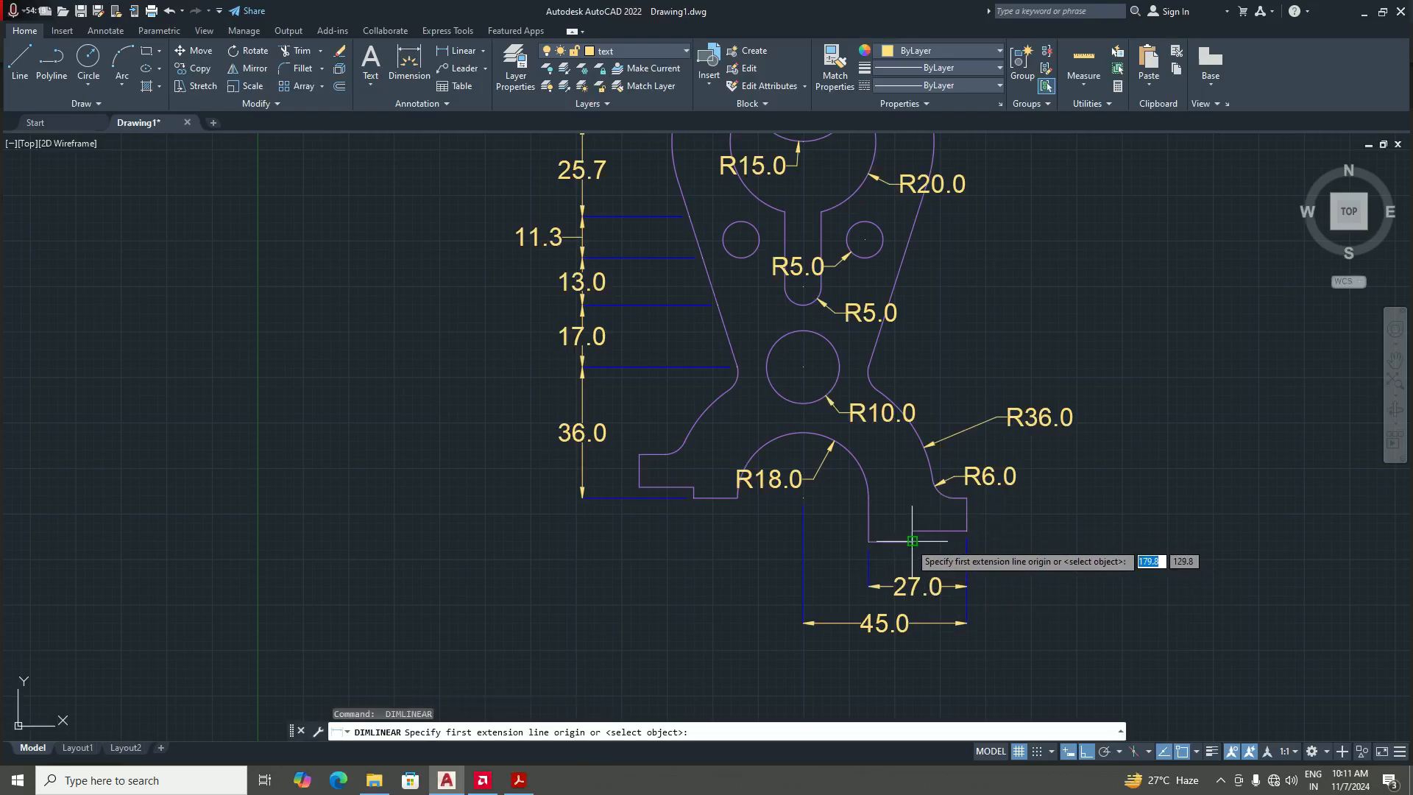
{"action": "left_click", "coordinate": [913, 542]}
{"action": "left_click", "coordinate": [913, 530]}
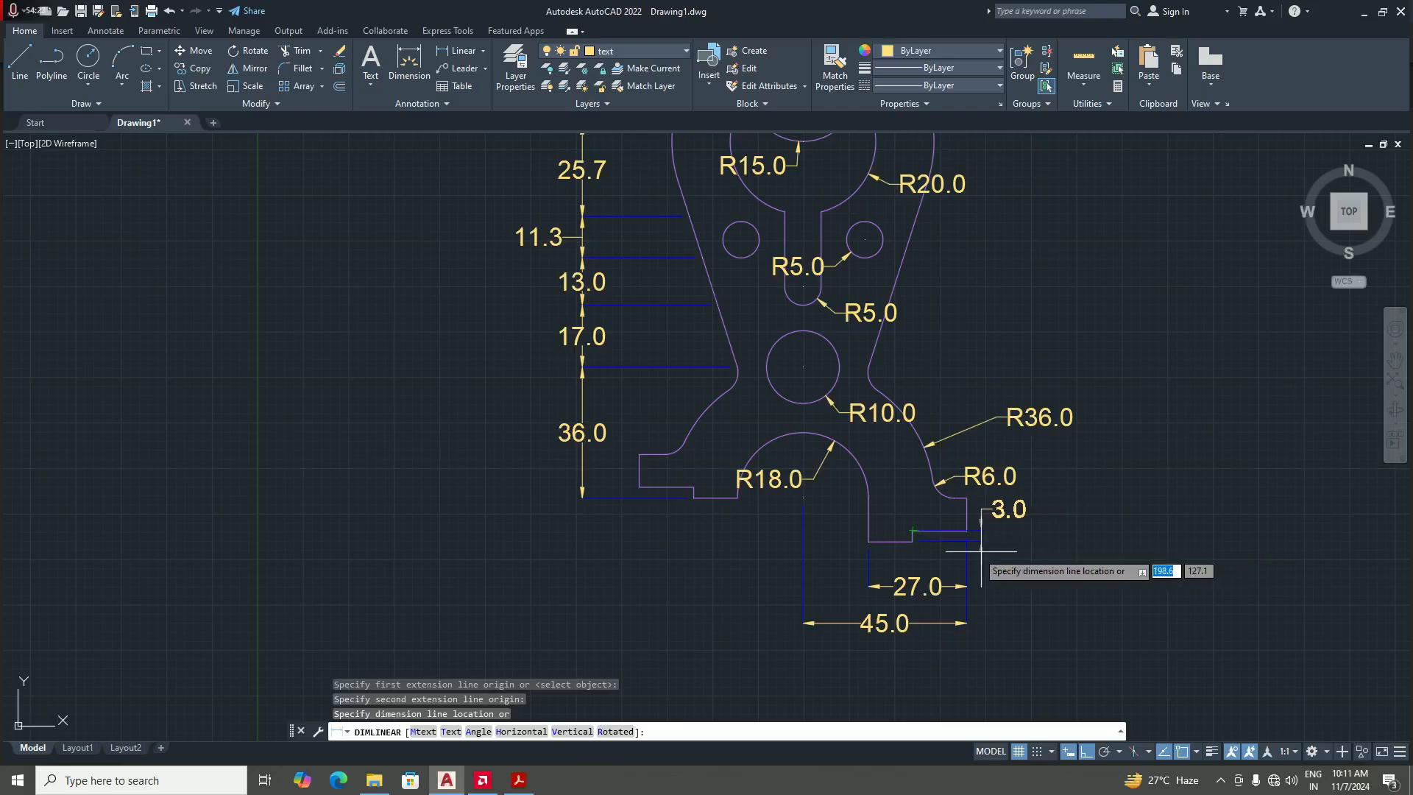
{"action": "key", "text": "Escape"}
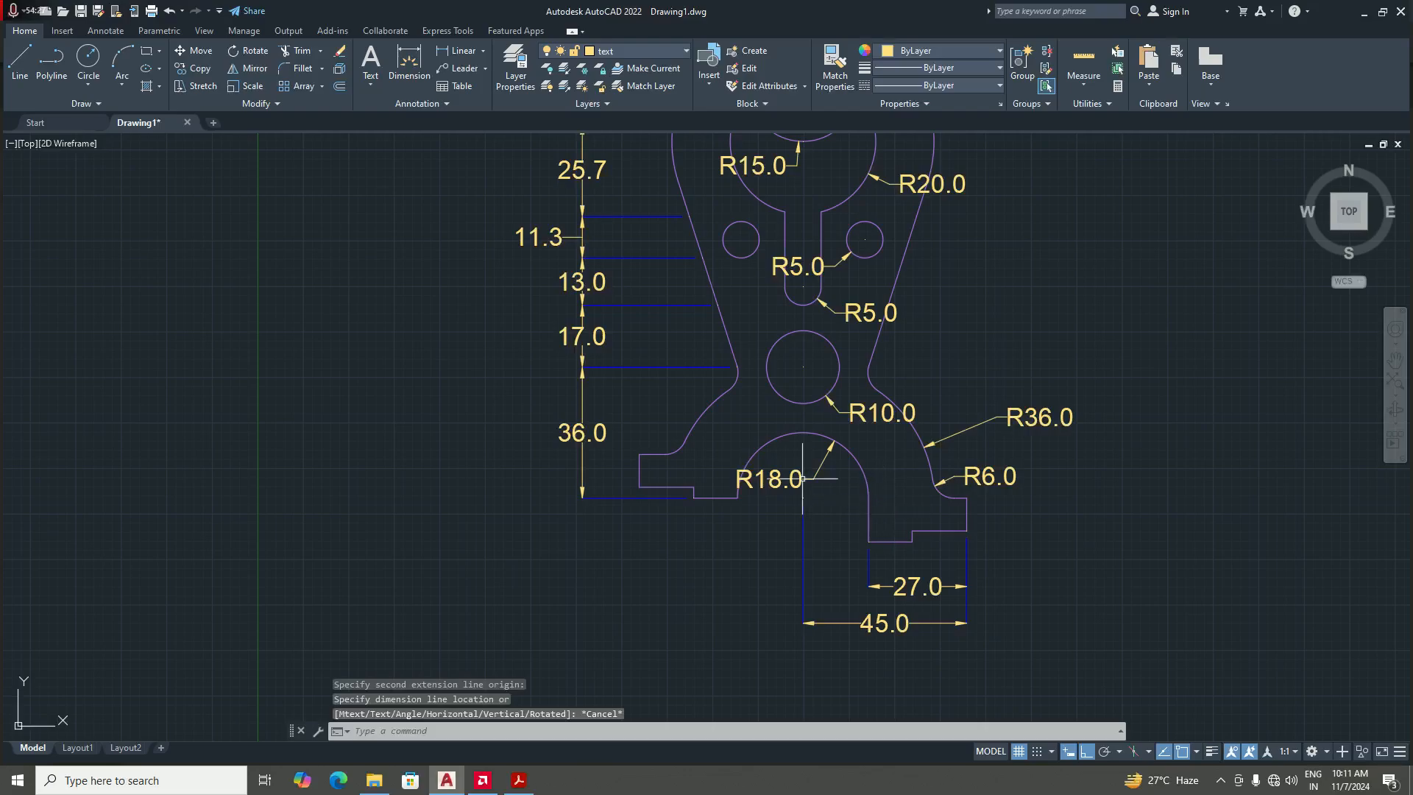
- Add a vertical linear dimension for the height of the right foot's outer edge, placed outside the part
{"action": "left_click", "coordinate": [457, 54]}
{"action": "left_click", "coordinate": [967, 498]}
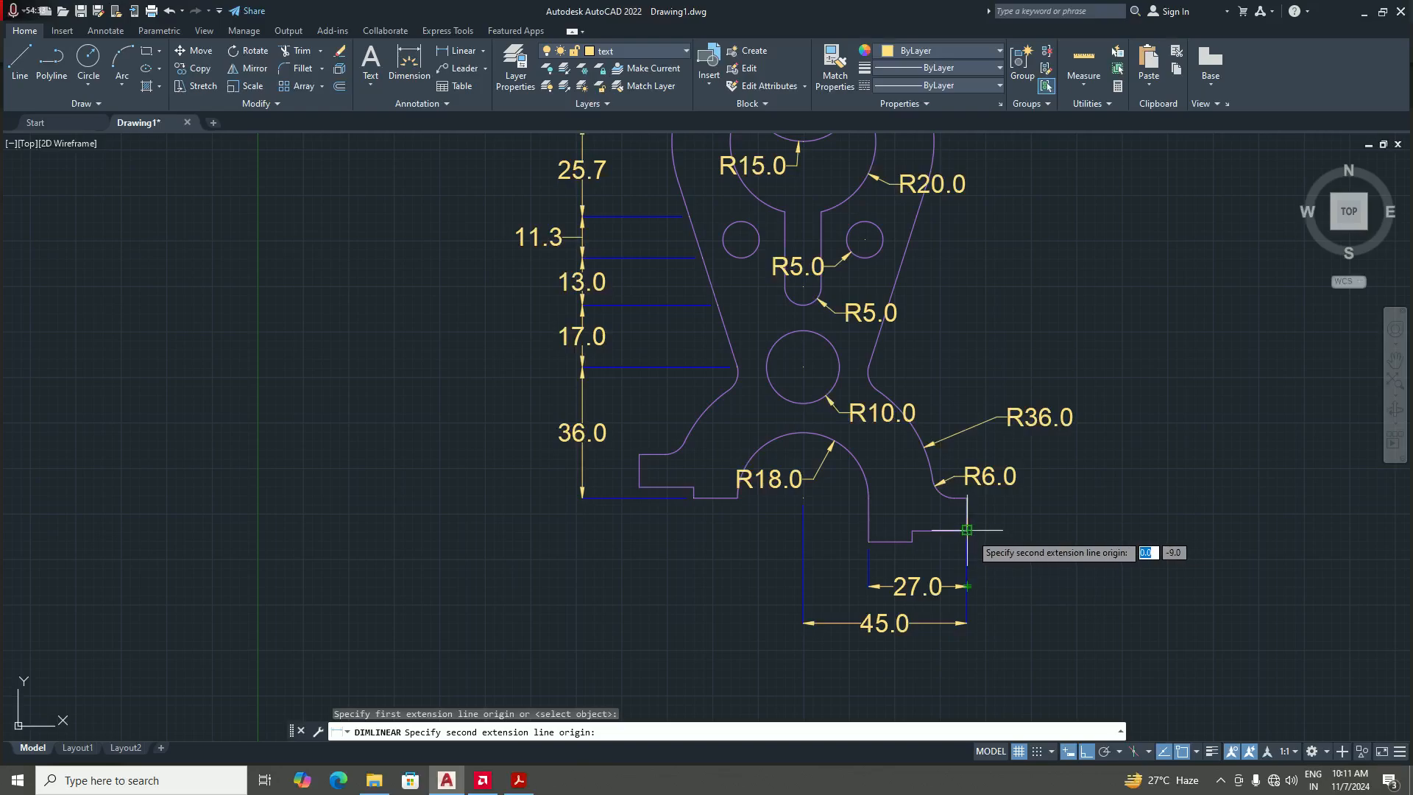
{"action": "left_click", "coordinate": [966, 529]}
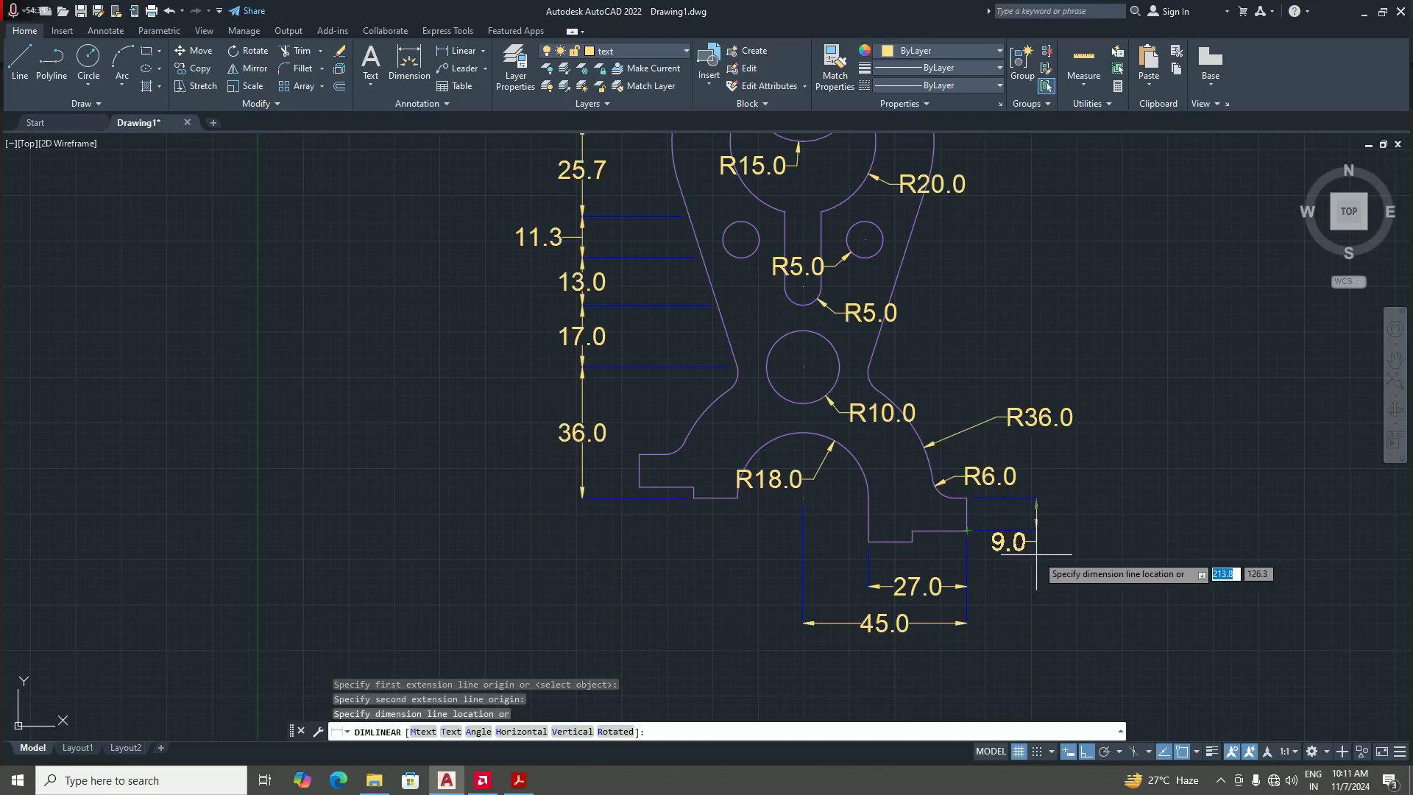
{"action": "left_click", "coordinate": [1041, 555]}
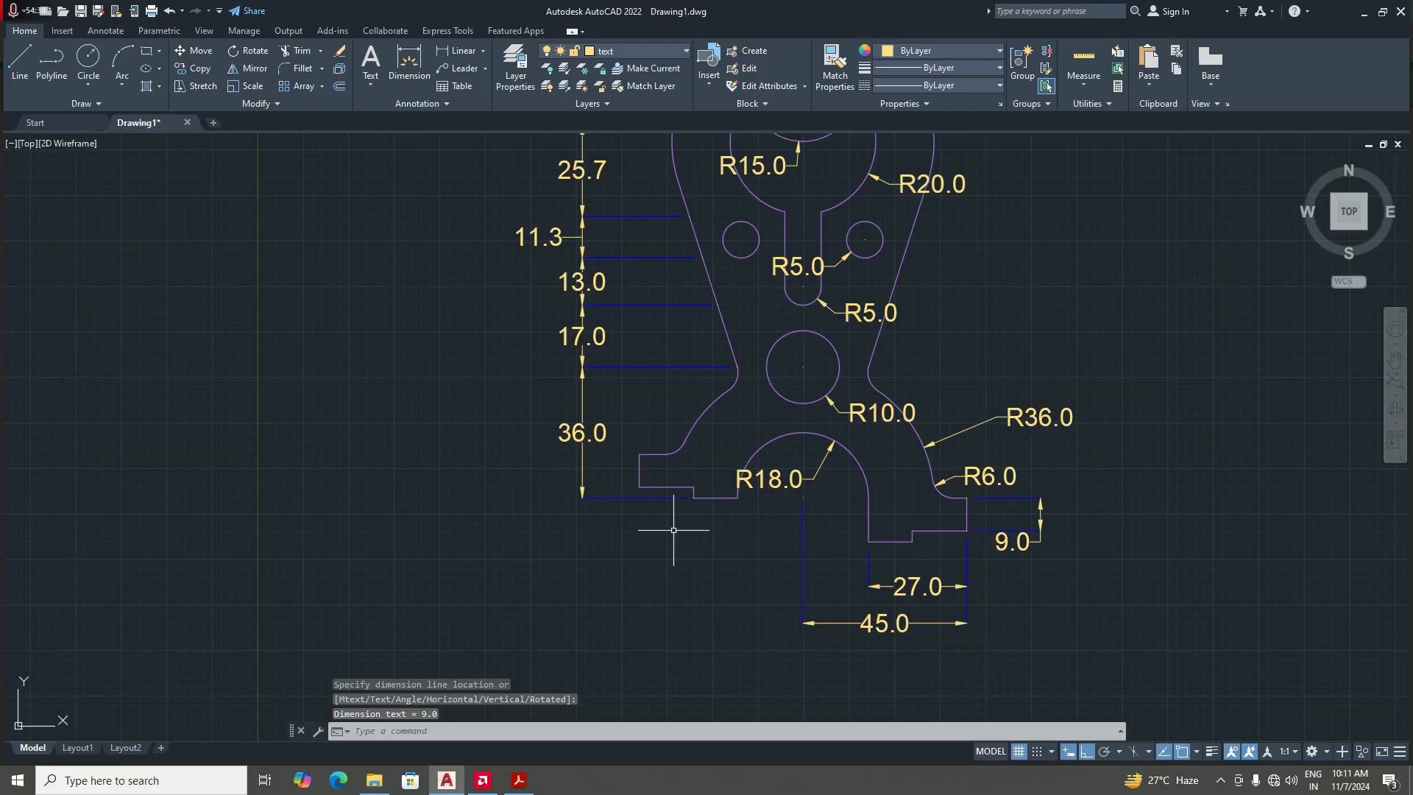
{"action": "key", "text": "Return"}
{"action": "scroll", "coordinate": [673, 530], "scroll_direction": "up", "scroll_amount": 2}
{"action": "key", "text": "Escape"}
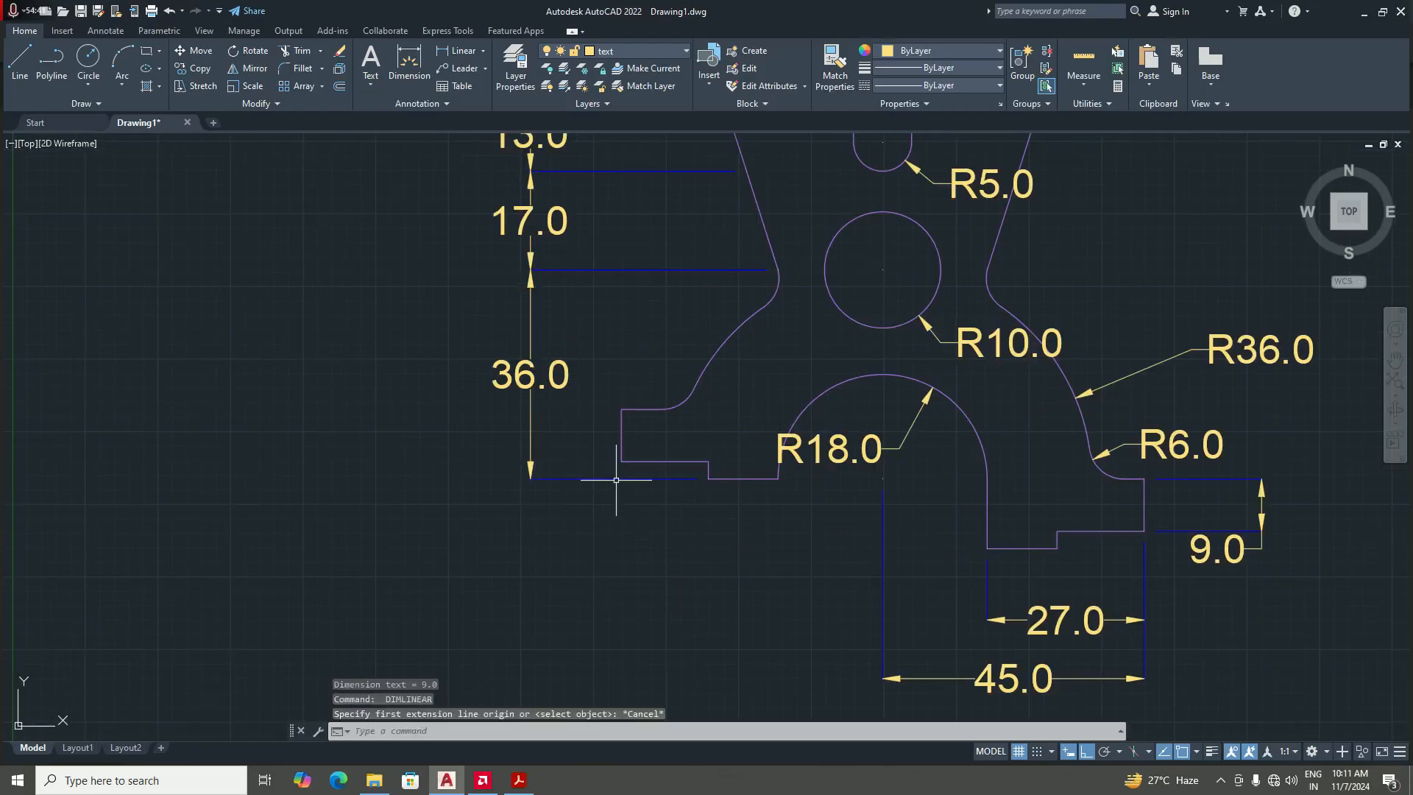
- Stretch the lower extension origin of the lowest dimension in the vertical chain to the left foot's outer lower corner
{"action": "middle_click_drag", "start_coordinate": [688, 496], "coordinate": [698, 508]}
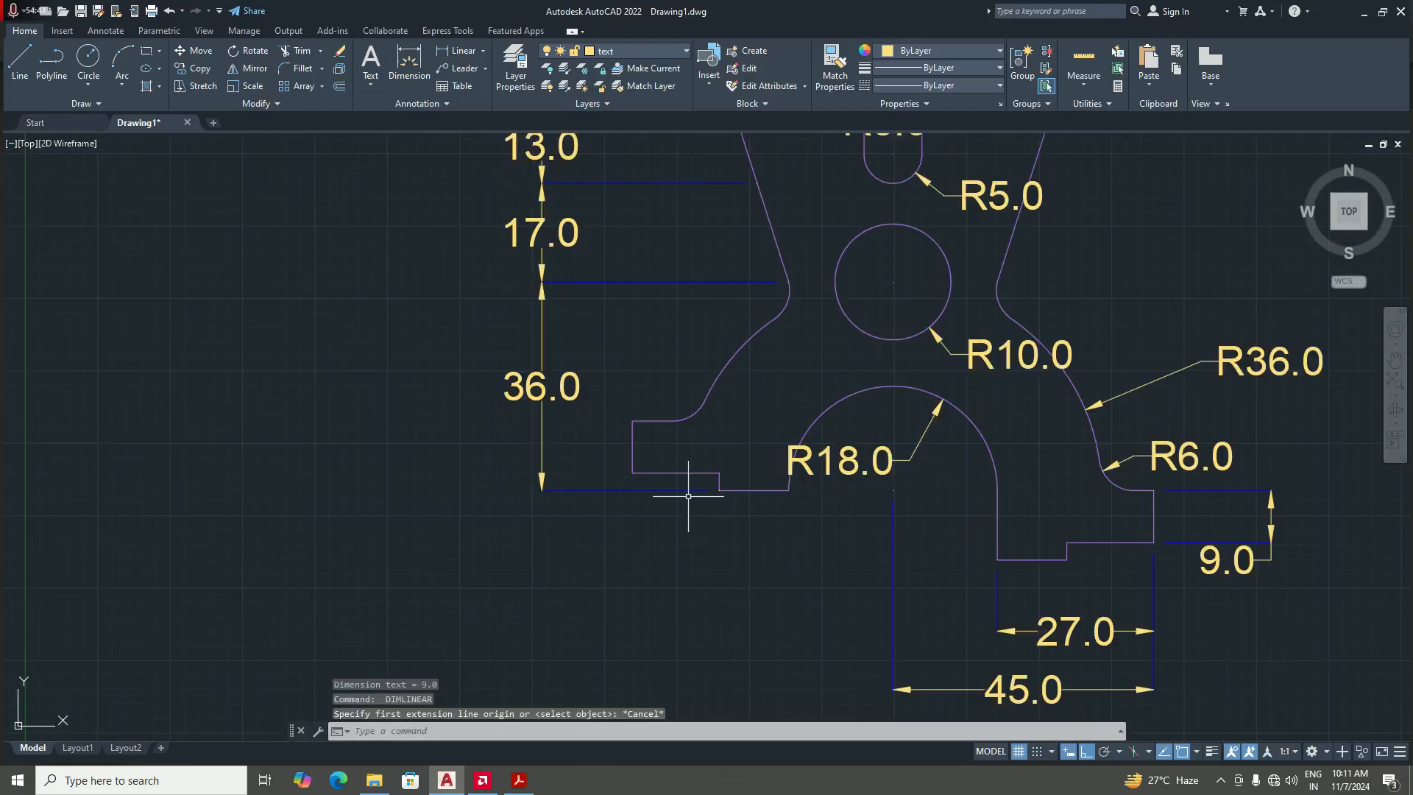
{"action": "left_click", "coordinate": [692, 491]}
{"action": "scroll", "coordinate": [692, 500], "scroll_direction": "up", "scroll_amount": 3}
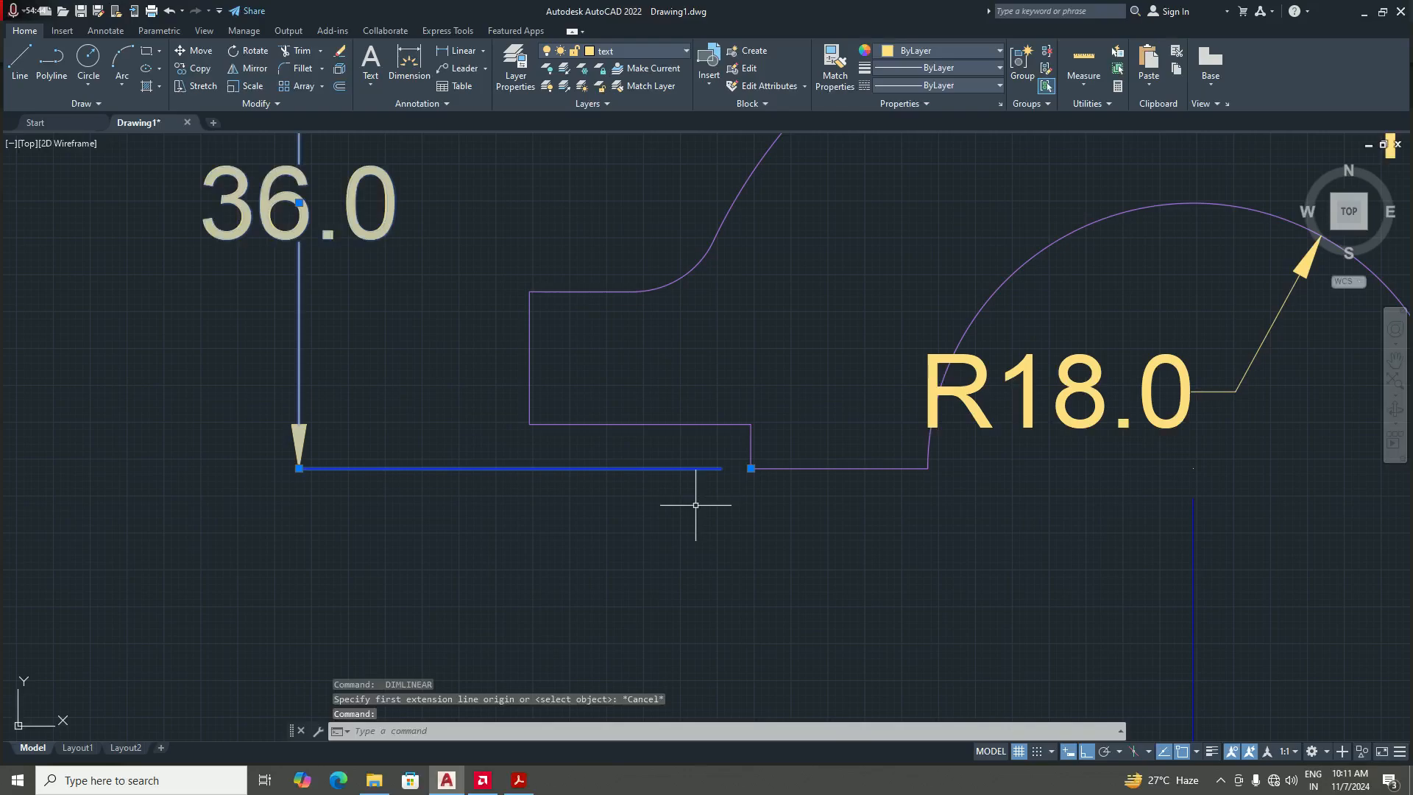
{"action": "left_click", "coordinate": [750, 468]}
{"action": "left_click", "coordinate": [529, 424]}
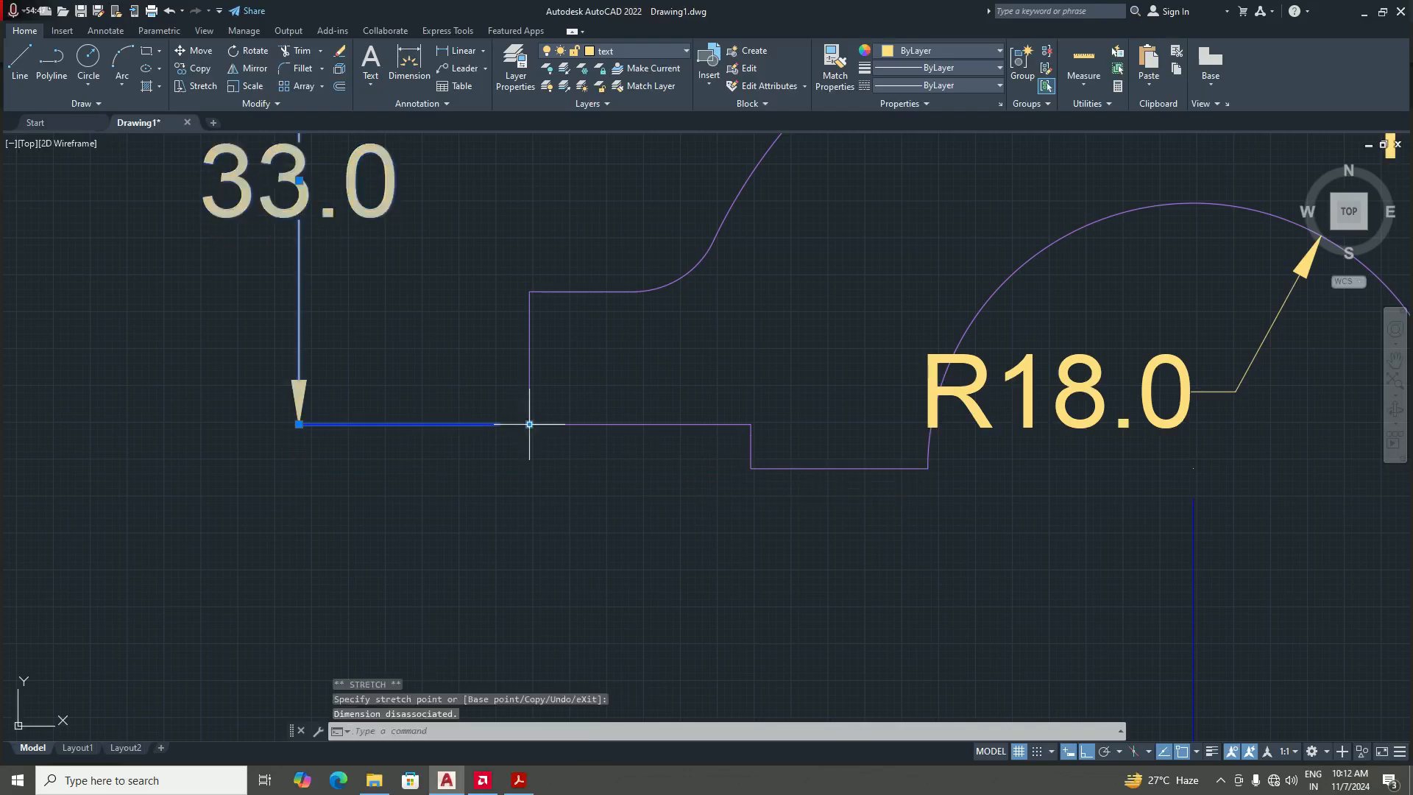
{"action": "key", "text": "Escape"}
{"action": "scroll", "coordinate": [624, 506], "scroll_direction": "down", "scroll_amount": 5}
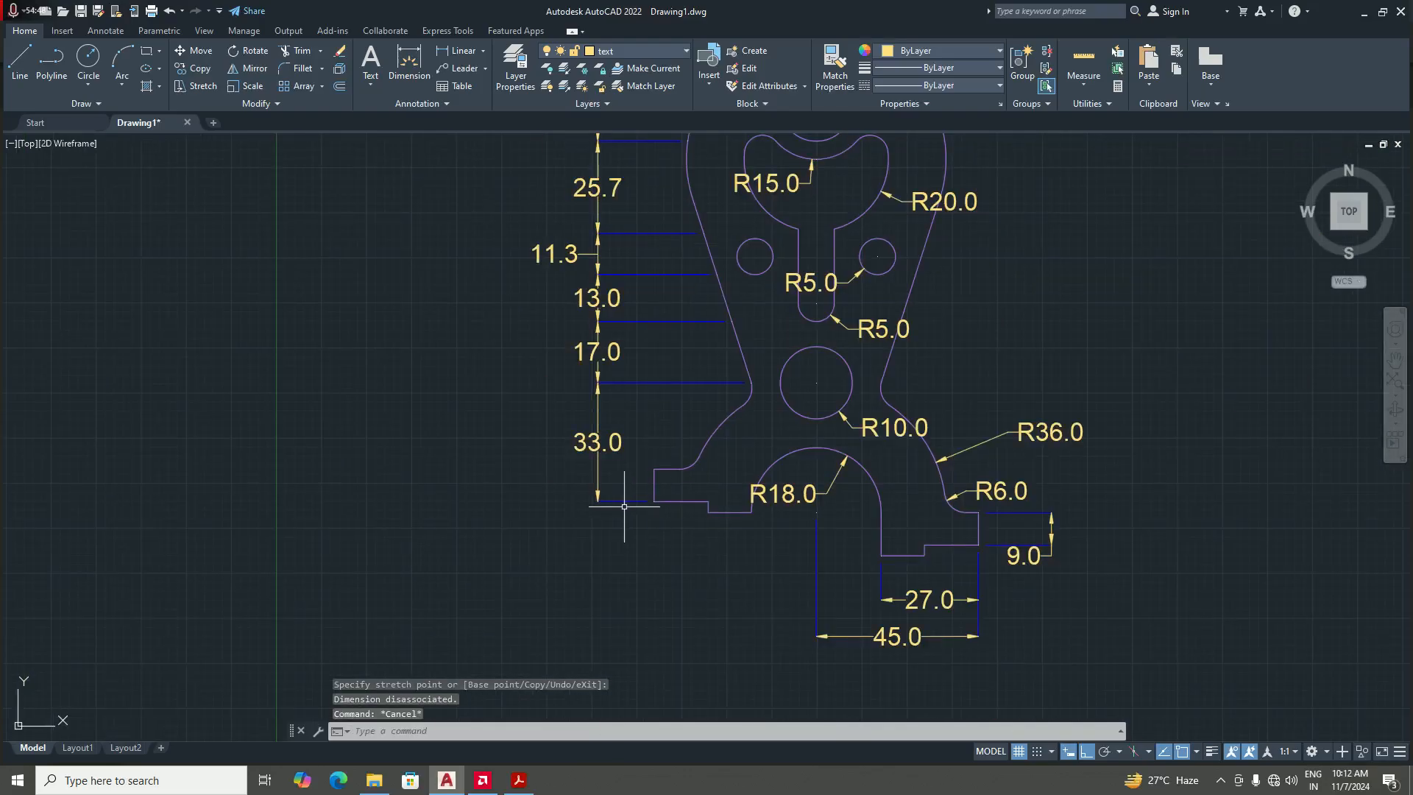
- Add a vertical linear dimension for the step under the left foot, aligned with the vertical dimension chain
{"action": "left_click", "coordinate": [469, 55]}
{"action": "scroll", "coordinate": [613, 504], "scroll_direction": "up", "scroll_amount": 4}
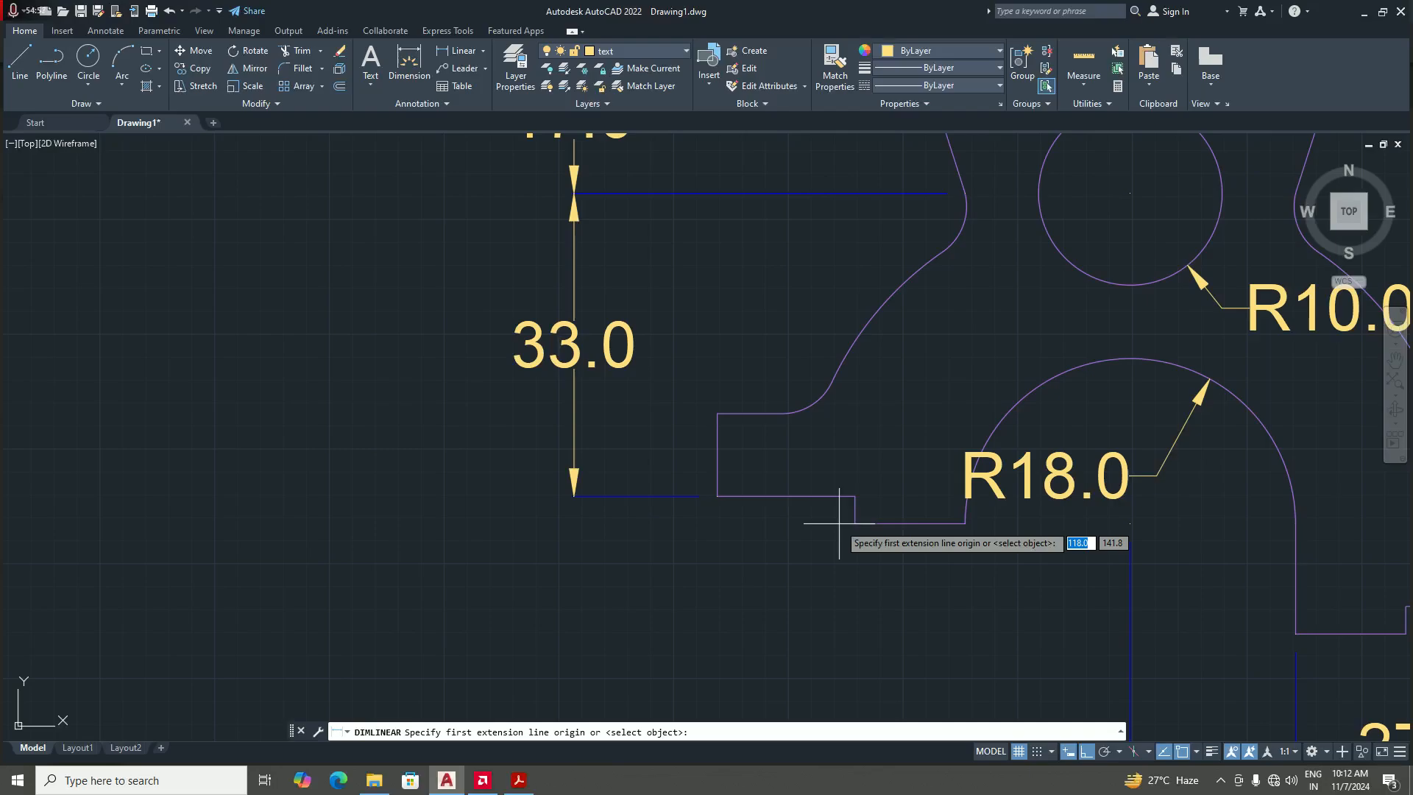
{"action": "left_click", "coordinate": [719, 498]}
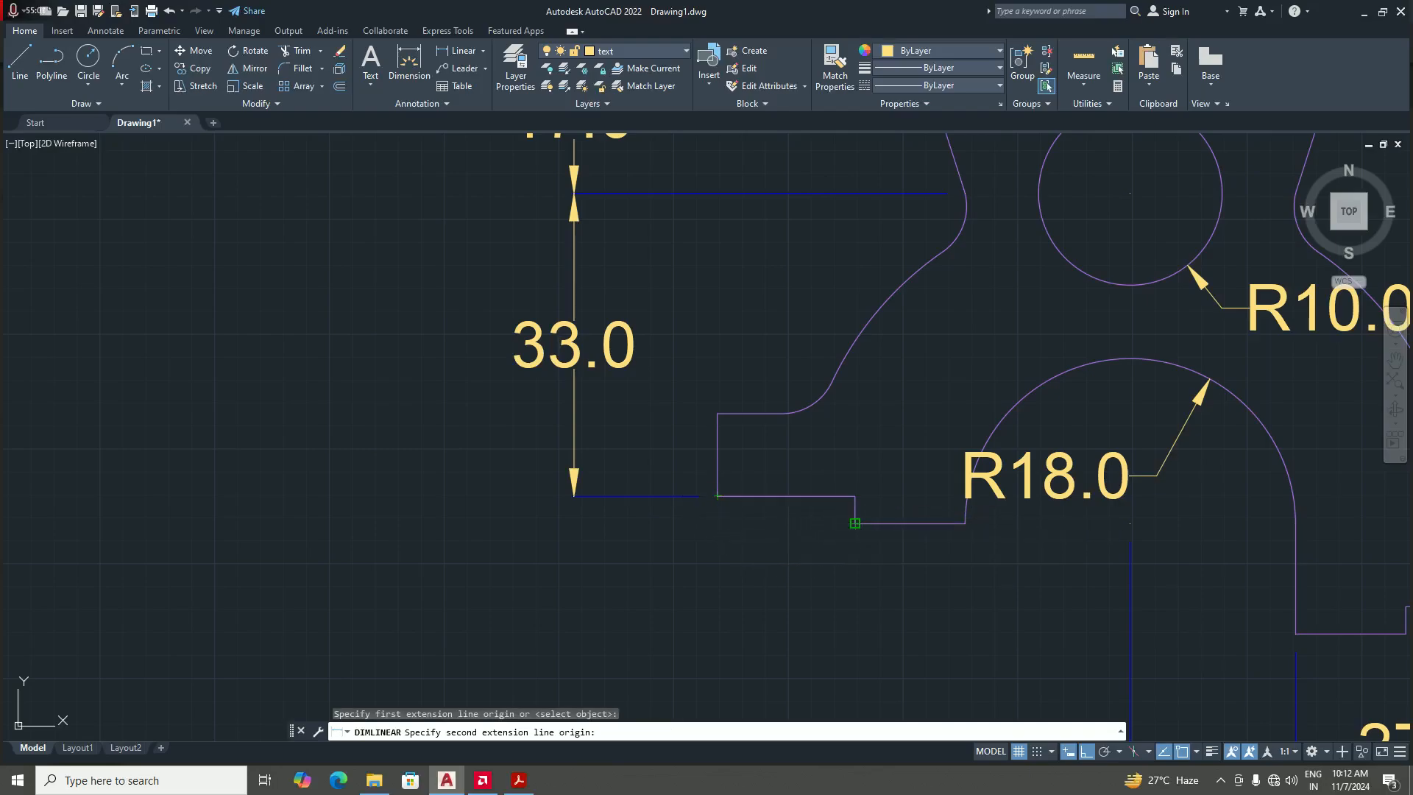
{"action": "left_click", "coordinate": [854, 523]}
{"action": "left_click", "coordinate": [578, 497]}
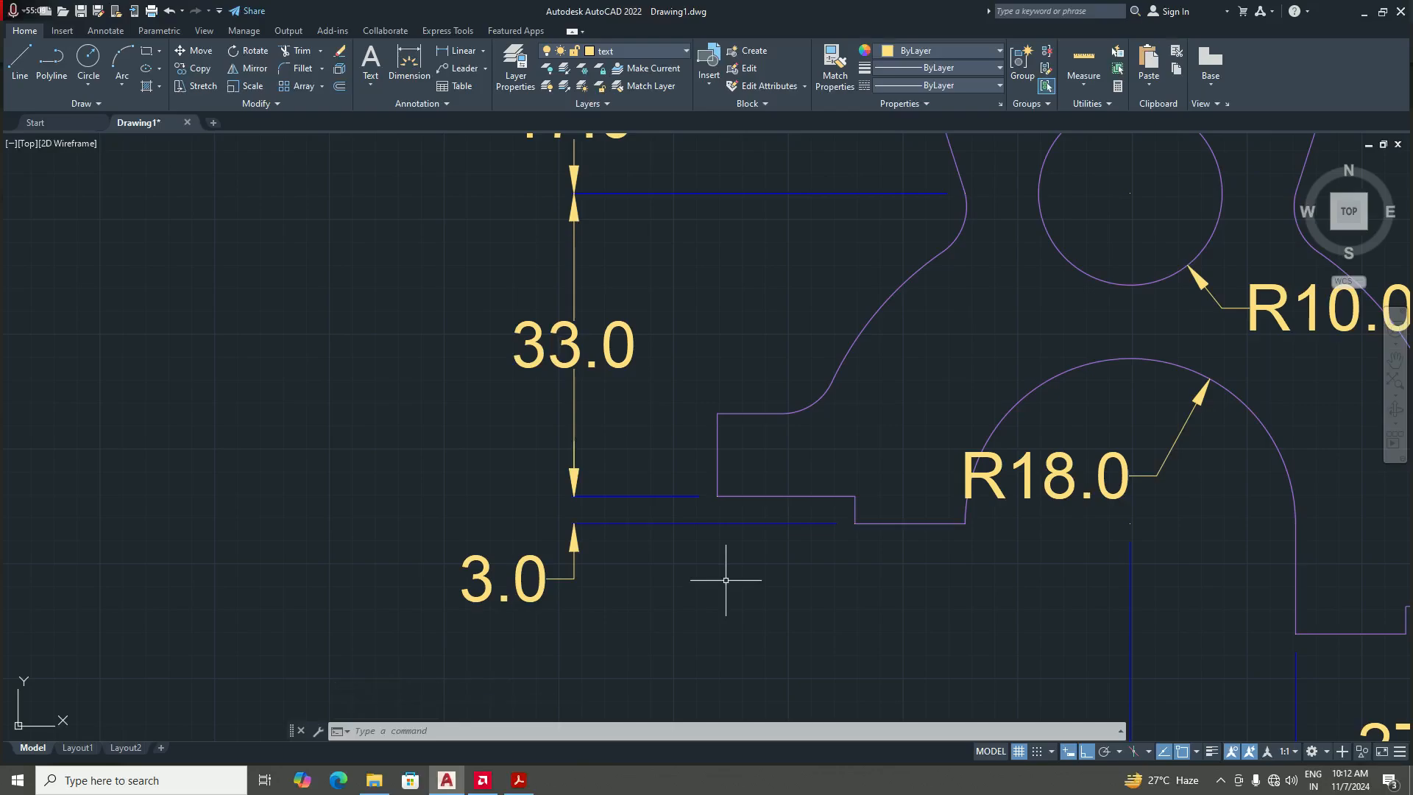
- Examine the dimensions around both feet and across the whole part for missing ones
{"action": "scroll", "coordinate": [726, 580], "scroll_direction": "down", "scroll_amount": 7}
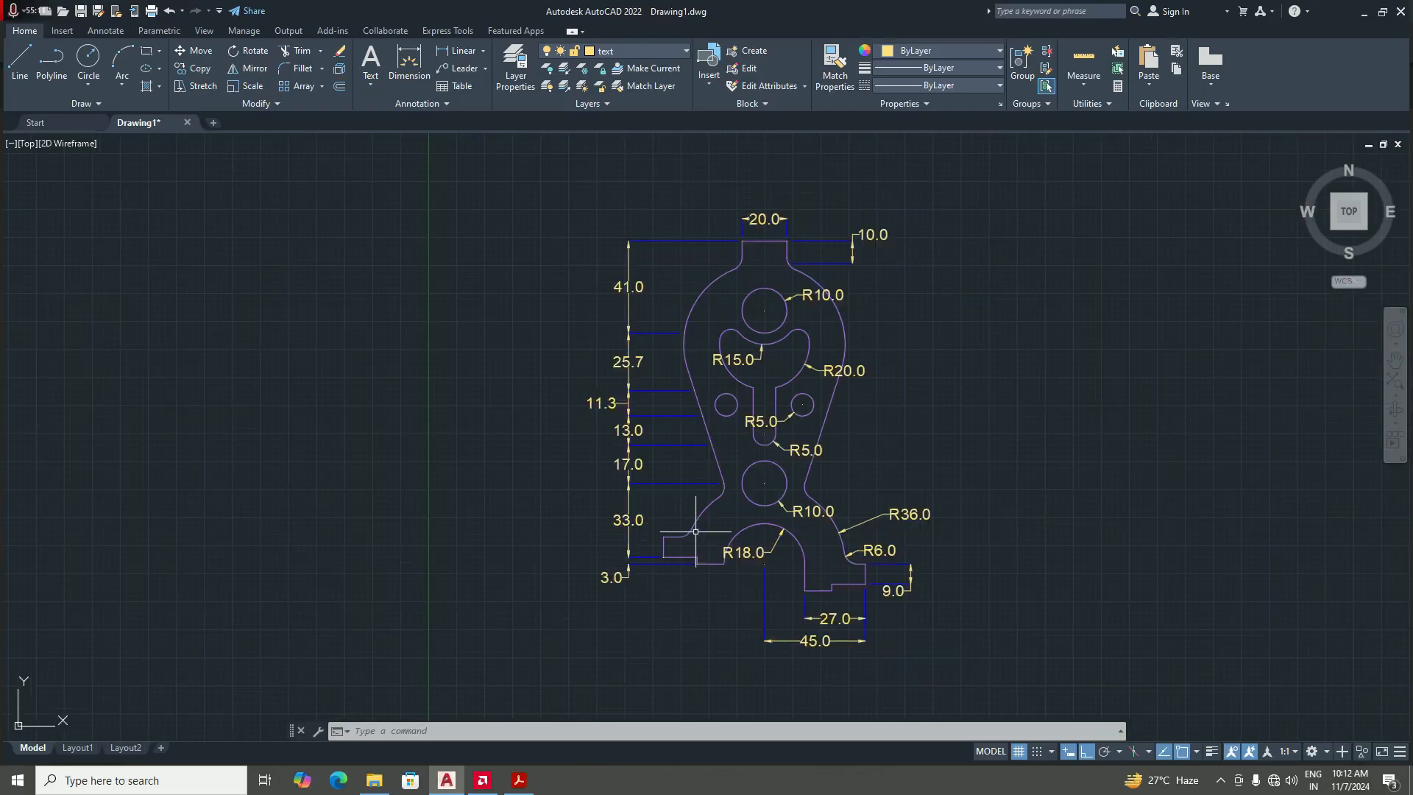
{"action": "scroll", "coordinate": [725, 581], "scroll_direction": "up", "scroll_amount": 3}
{"action": "scroll", "coordinate": [945, 619], "scroll_direction": "up", "scroll_amount": 2}
{"action": "scroll", "coordinate": [946, 620], "scroll_direction": "up", "scroll_amount": 2}
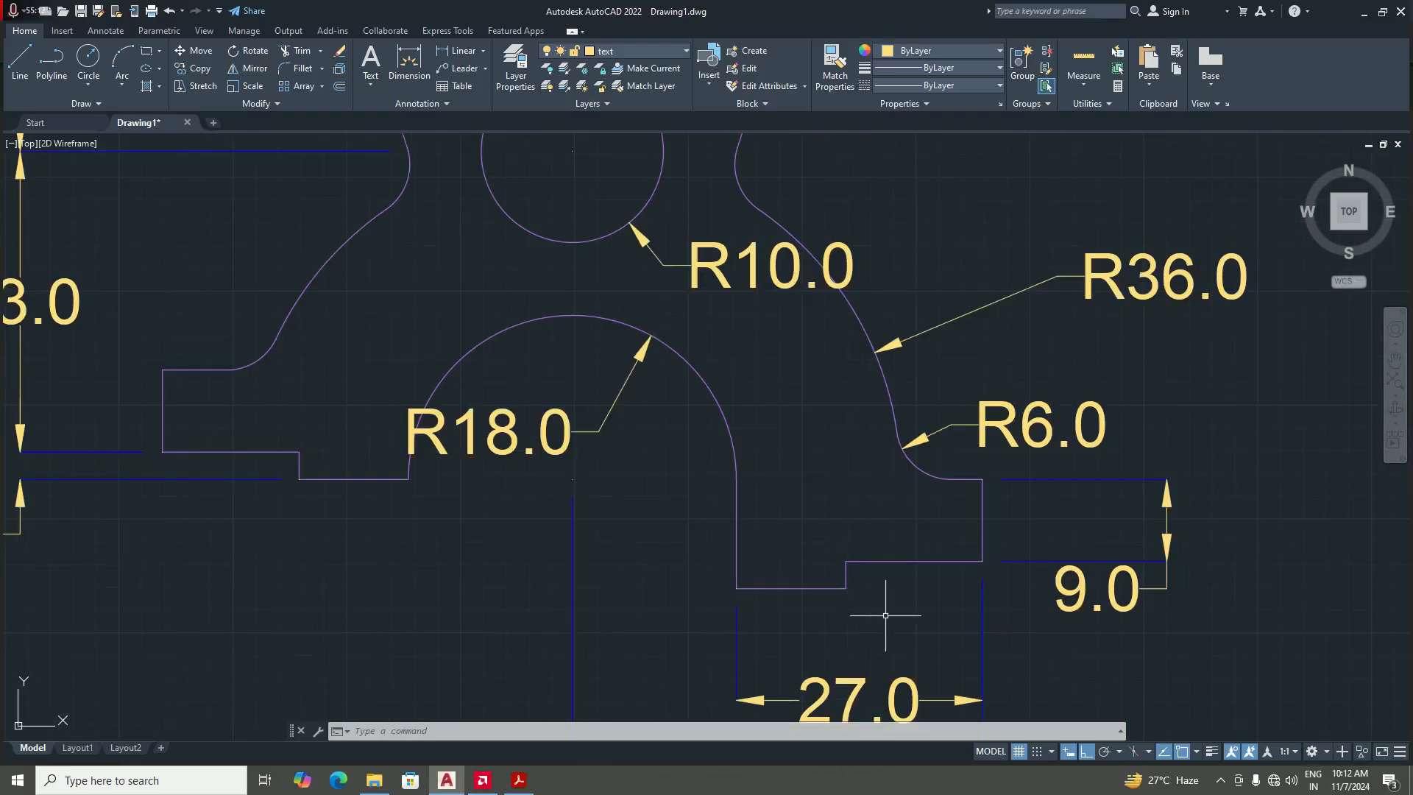
{"action": "scroll", "coordinate": [899, 599], "scroll_direction": "down", "scroll_amount": 7}
{"action": "scroll", "coordinate": [937, 616], "scroll_direction": "up", "scroll_amount": 2}
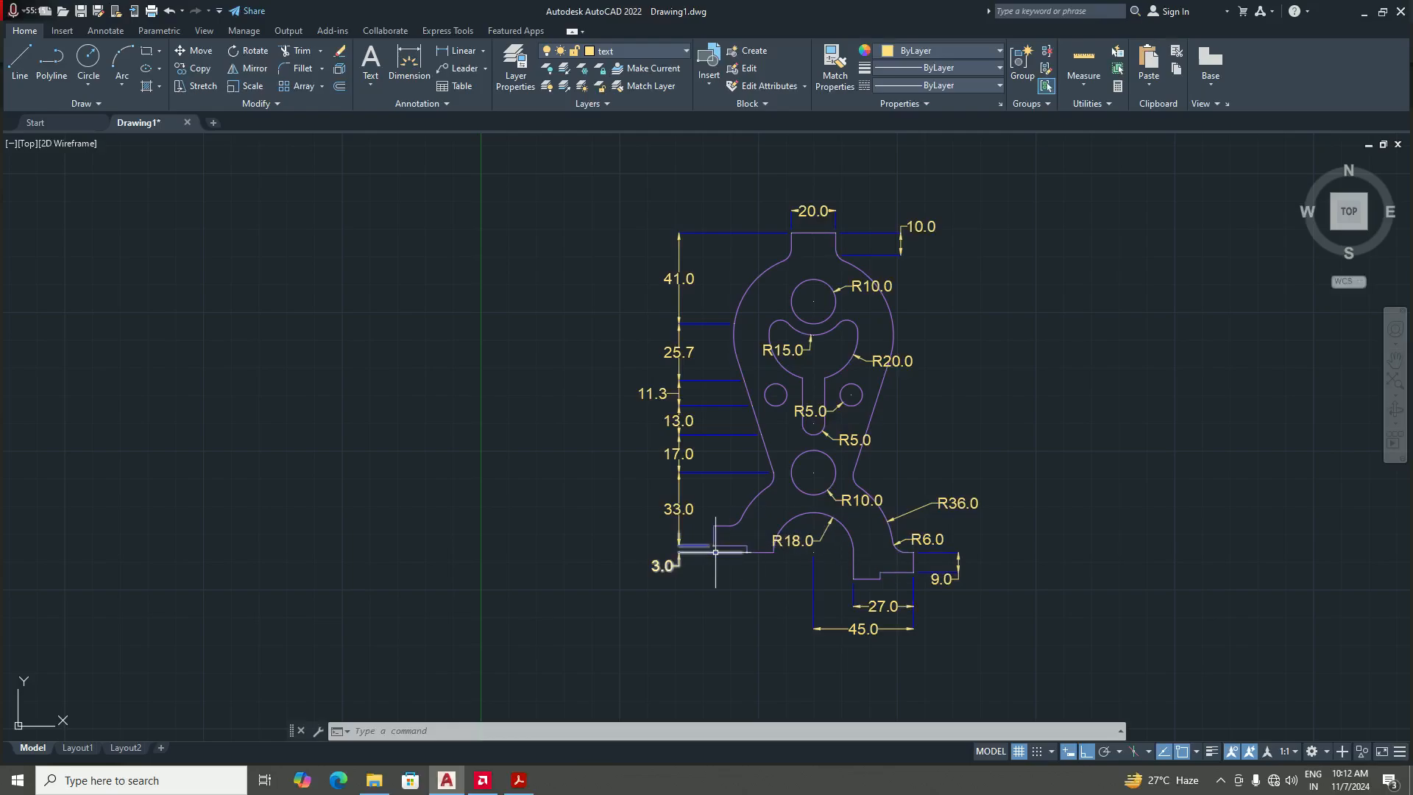
{"action": "scroll", "coordinate": [940, 618], "scroll_direction": "up", "scroll_amount": 5}
{"action": "scroll", "coordinate": [908, 599], "scroll_direction": "down", "scroll_amount": 5}
{"action": "scroll", "coordinate": [791, 614], "scroll_direction": "up", "scroll_amount": 3}
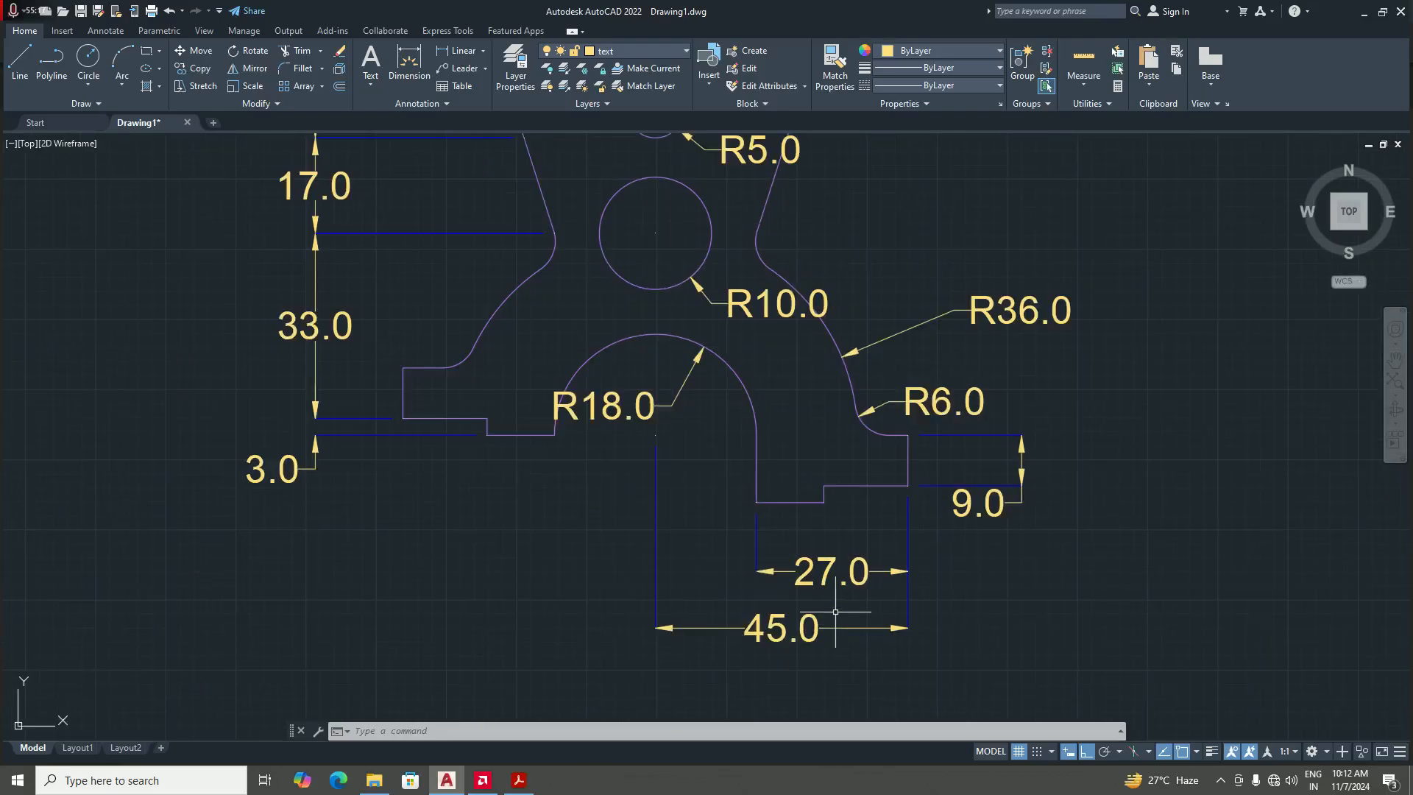
{"action": "scroll", "coordinate": [860, 536], "scroll_direction": "down", "scroll_amount": 1}
{"action": "scroll", "coordinate": [860, 536], "scroll_direction": "up", "scroll_amount": 4}
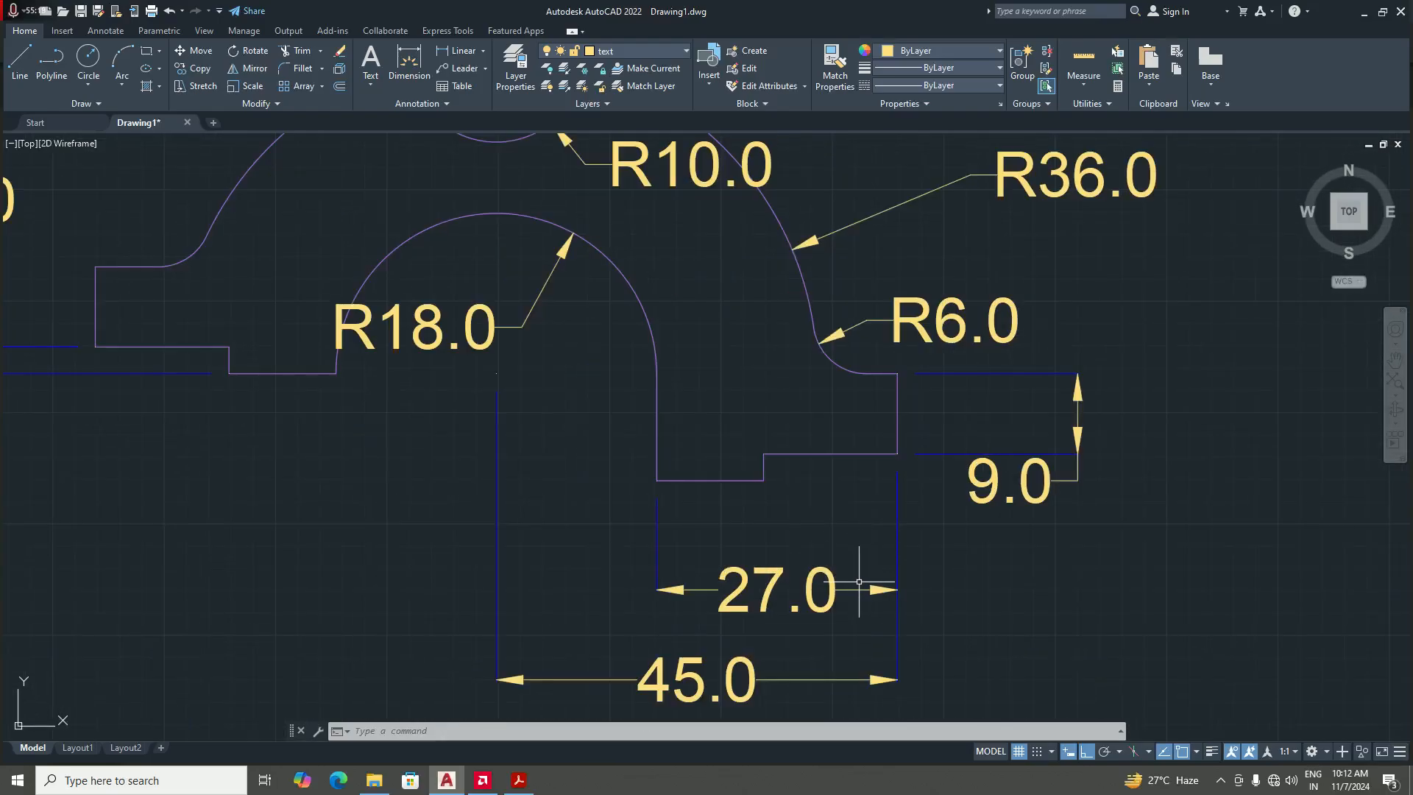
- Stretch the horizontal dimension spanning the right foot's full width 8 units up, closer to the foot
{"action": "left_click", "coordinate": [853, 591]}
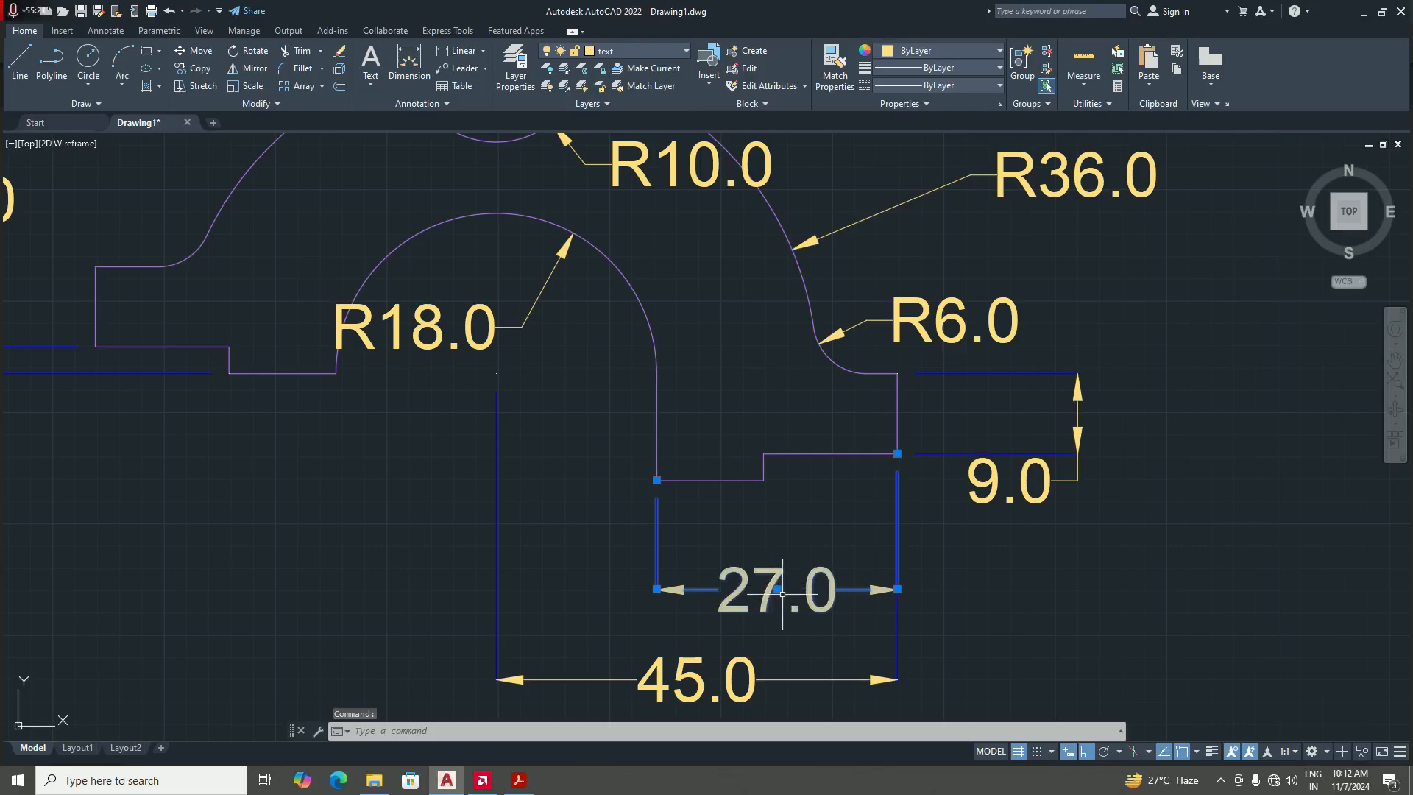
{"action": "mouse_move", "coordinate": [778, 589]}
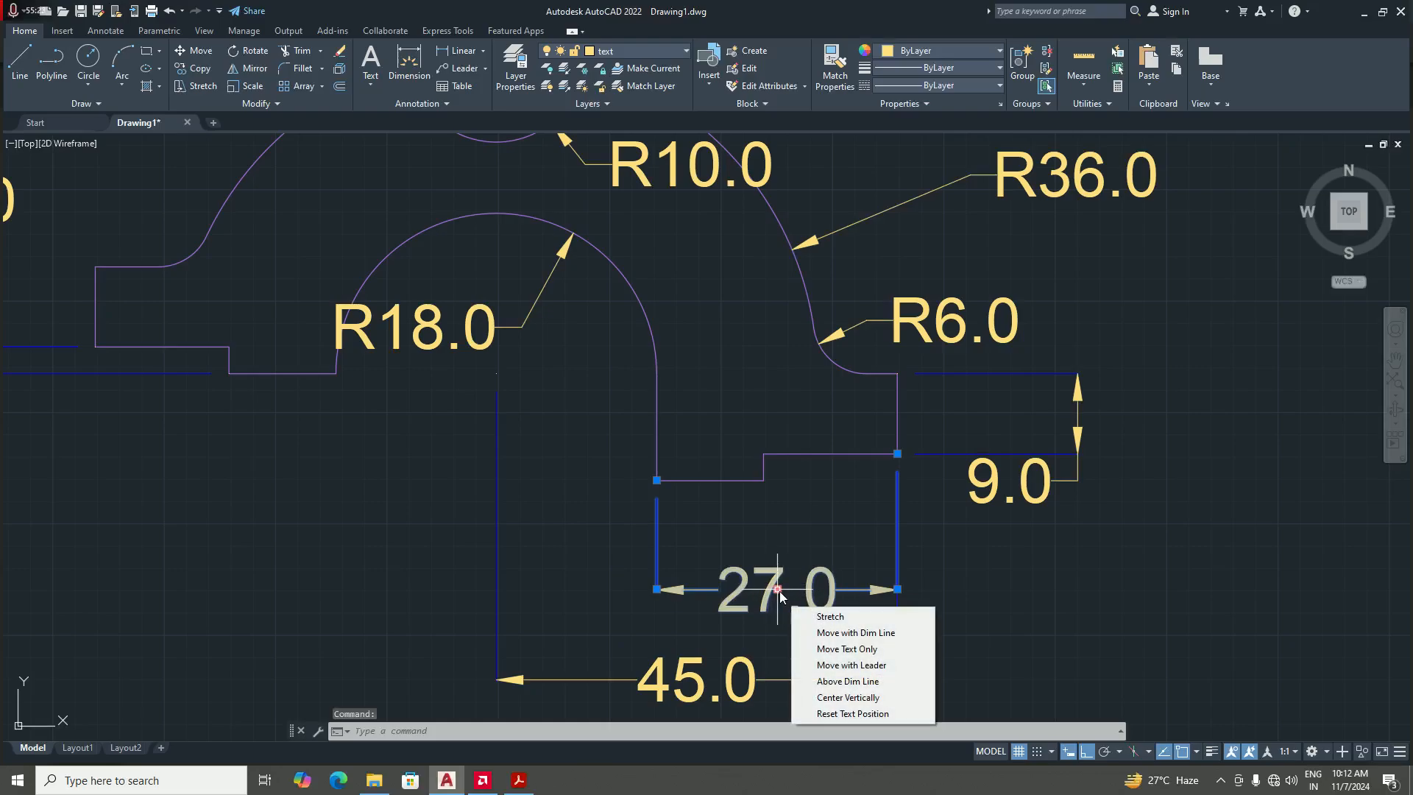
{"action": "left_click", "coordinate": [778, 589]}
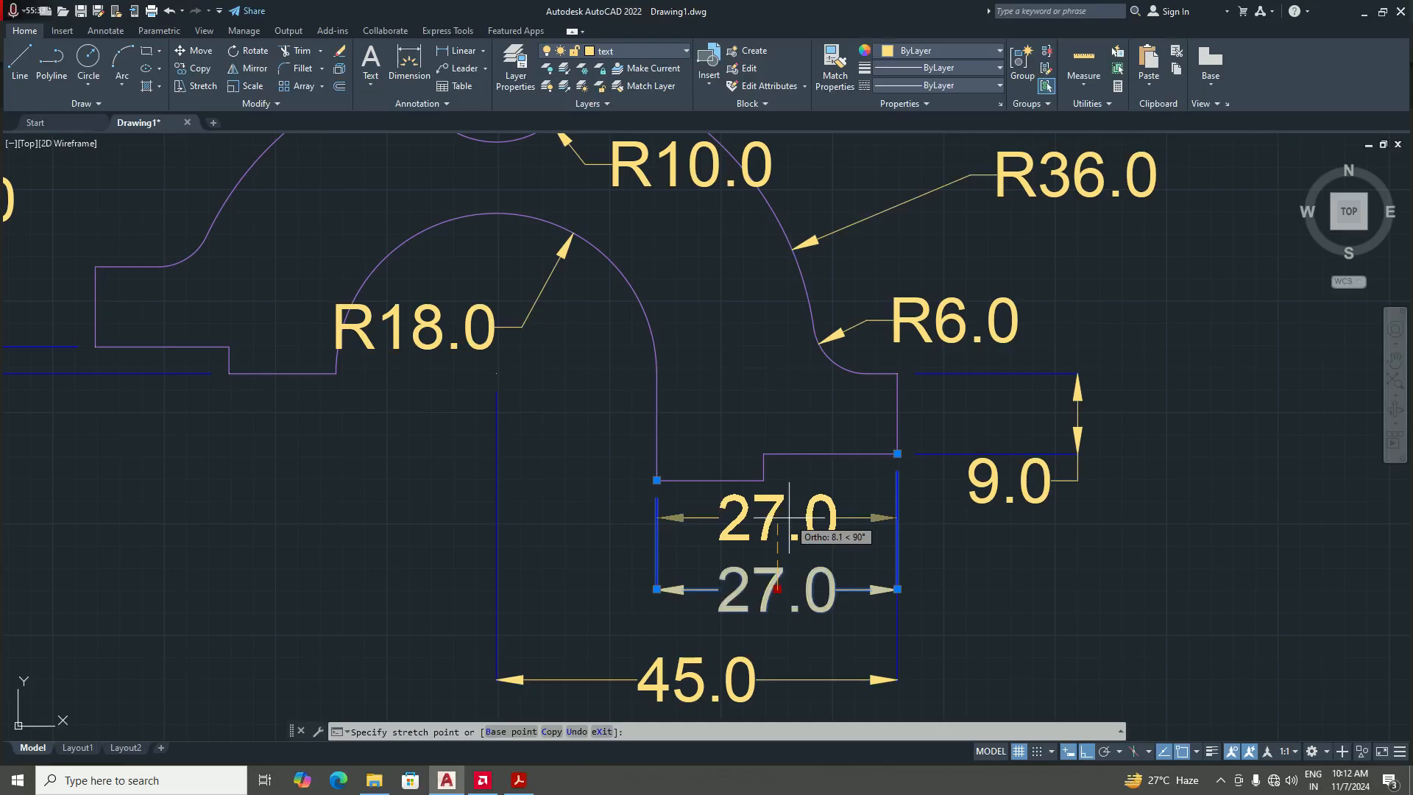
{"action": "type", "text": "8"}
{"action": "key", "text": "Return"}
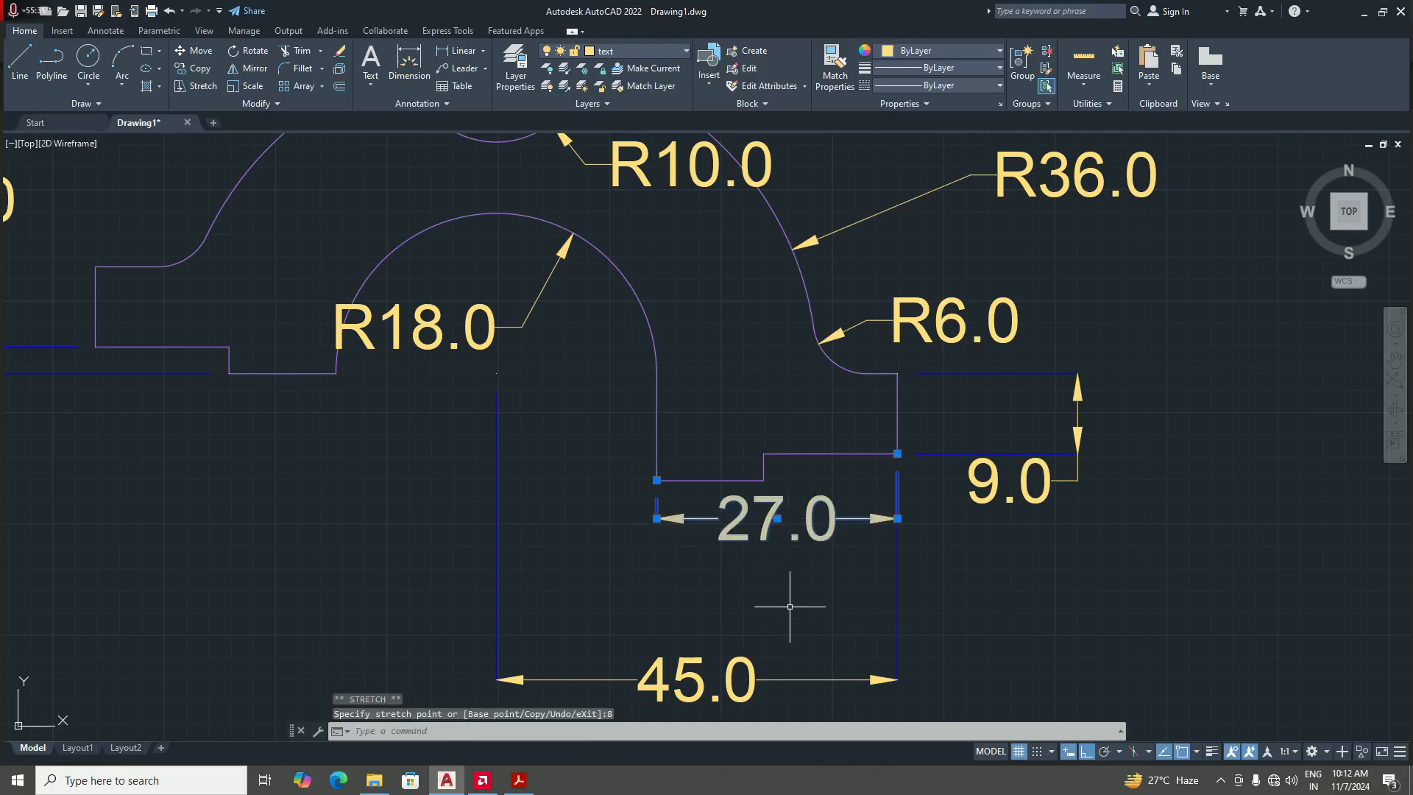
{"action": "key", "text": "Escape"}
- Stretch the lowest horizontal dimension, from the part's centre to the right foot's outer edge, 12 units up
{"action": "scroll", "coordinate": [789, 607], "scroll_direction": "down", "scroll_amount": 7}
{"action": "scroll", "coordinate": [813, 561], "scroll_direction": "up", "scroll_amount": 5}
{"action": "left_click", "coordinate": [768, 646]}
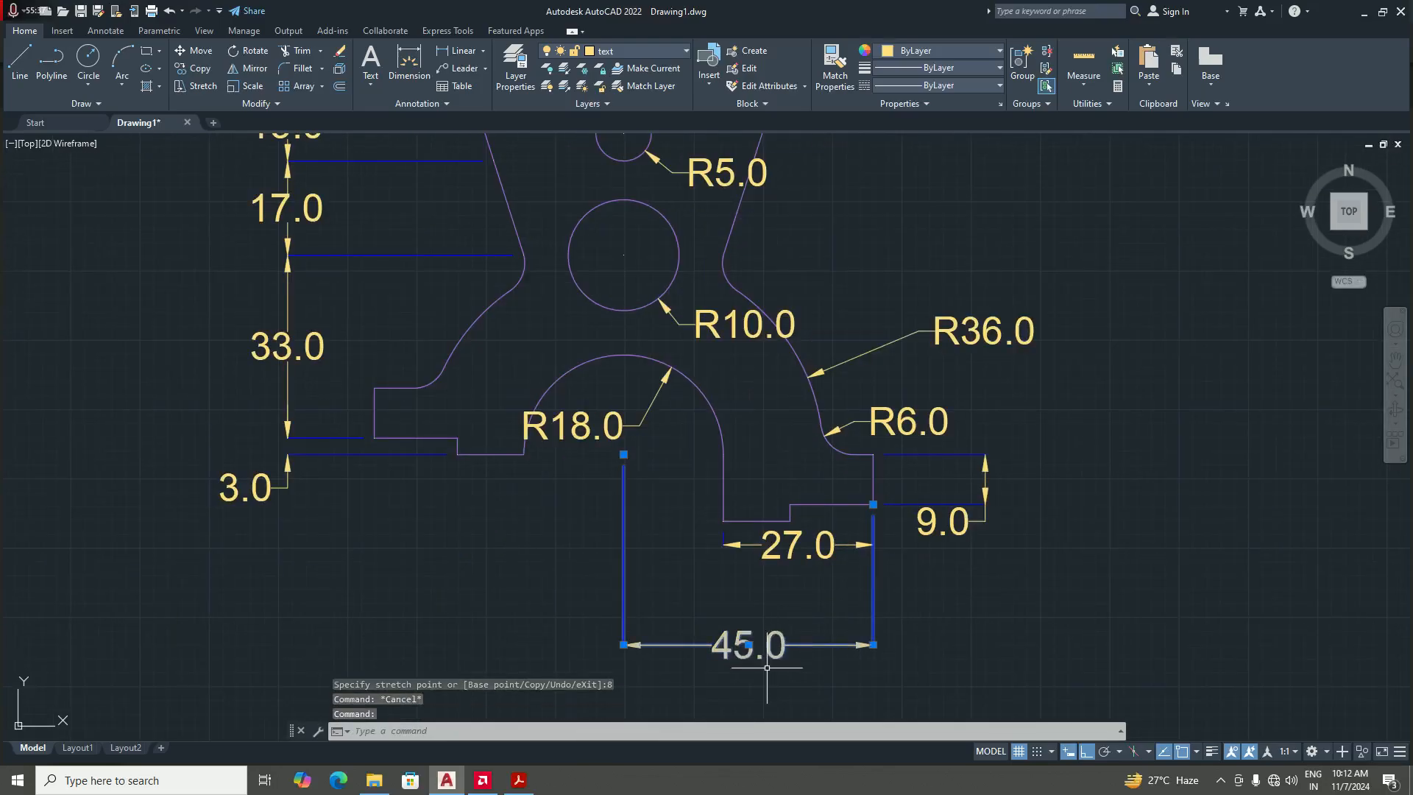
{"action": "mouse_move", "coordinate": [749, 647]}
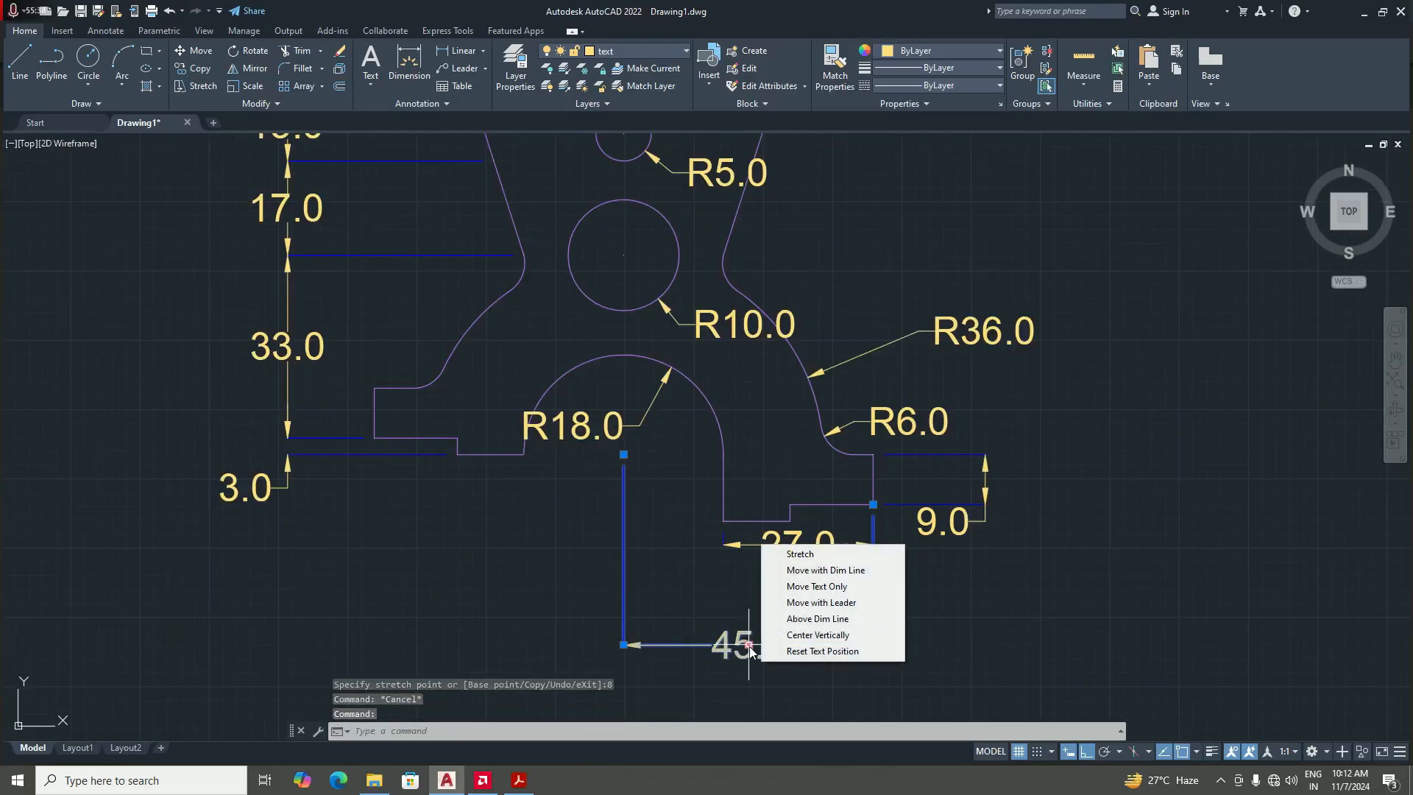
{"action": "left_click", "coordinate": [800, 554]}
{"action": "scroll", "coordinate": [773, 614], "scroll_direction": "up", "scroll_amount": 3}
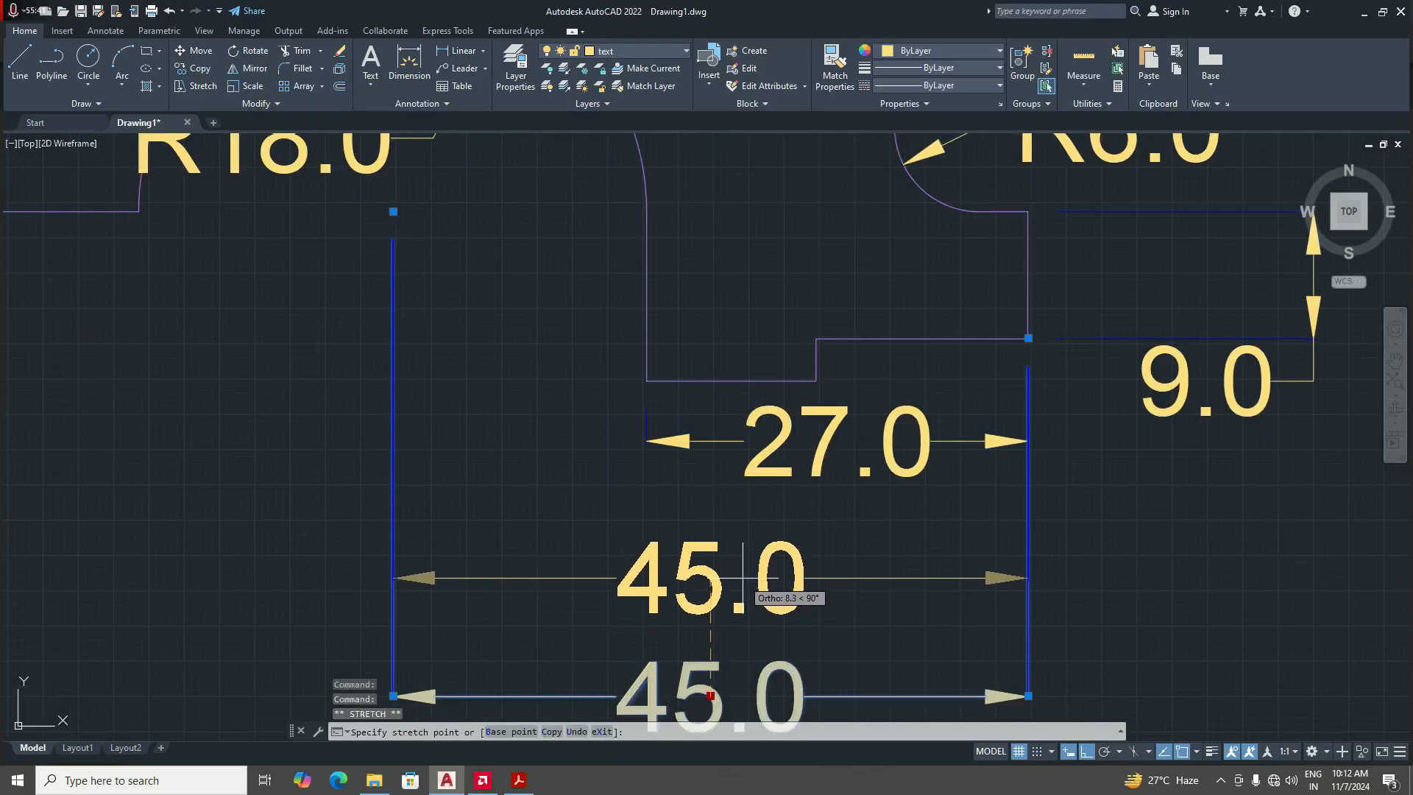
{"action": "scroll", "coordinate": [742, 579], "scroll_direction": "down", "scroll_amount": 3}
{"action": "scroll", "coordinate": [736, 563], "scroll_direction": "up", "scroll_amount": 3}
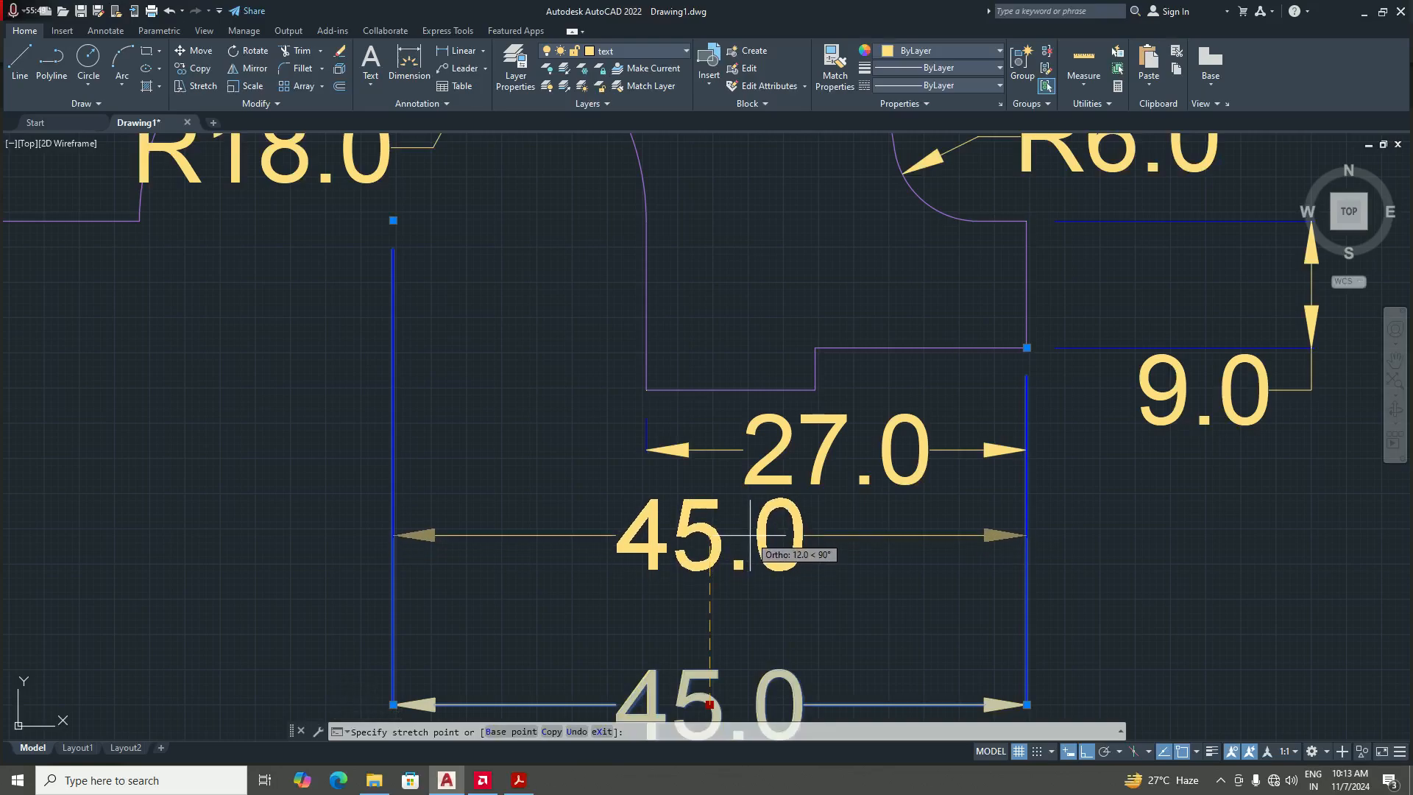
{"action": "type", "text": "12"}
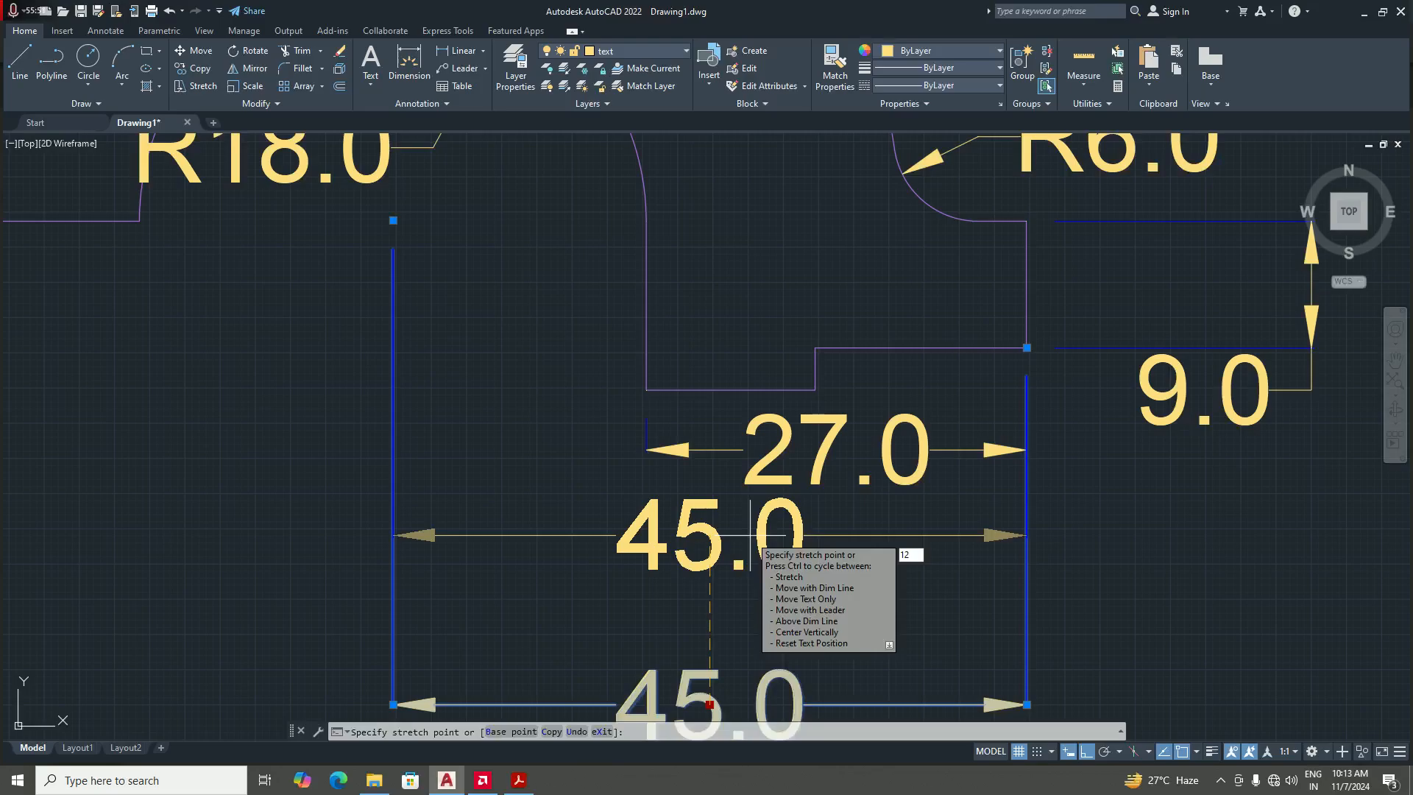
{"action": "key", "text": "Return"}
{"action": "scroll", "coordinate": [826, 642], "scroll_direction": "down", "scroll_amount": 6}
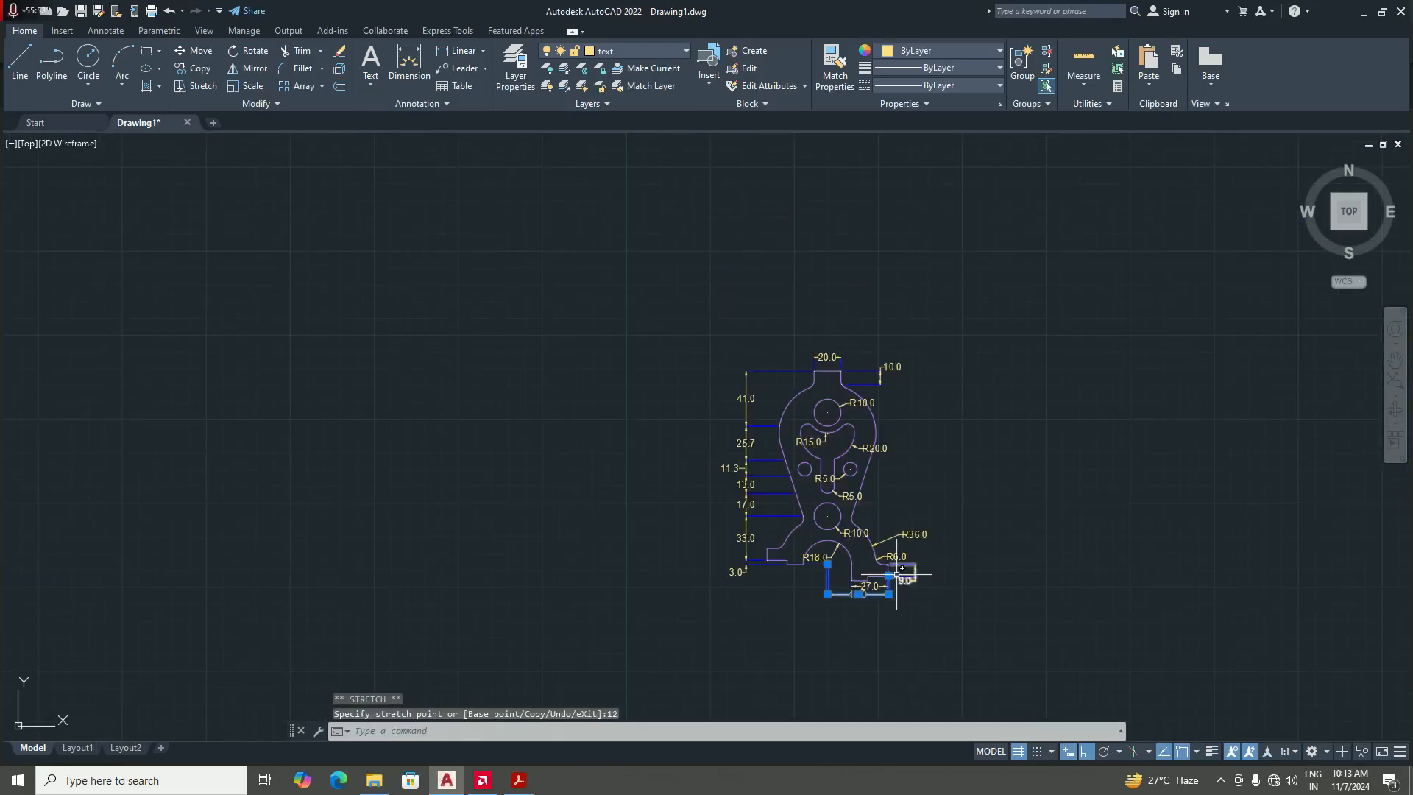
{"action": "scroll", "coordinate": [927, 599], "scroll_direction": "up", "scroll_amount": 4}
{"action": "key", "text": "Escape"}
- Examine the spacing and text size of the dimensions across the whole part
{"action": "scroll", "coordinate": [845, 577], "scroll_direction": "down", "scroll_amount": 4}
{"action": "scroll", "coordinate": [747, 598], "scroll_direction": "up", "scroll_amount": 2}
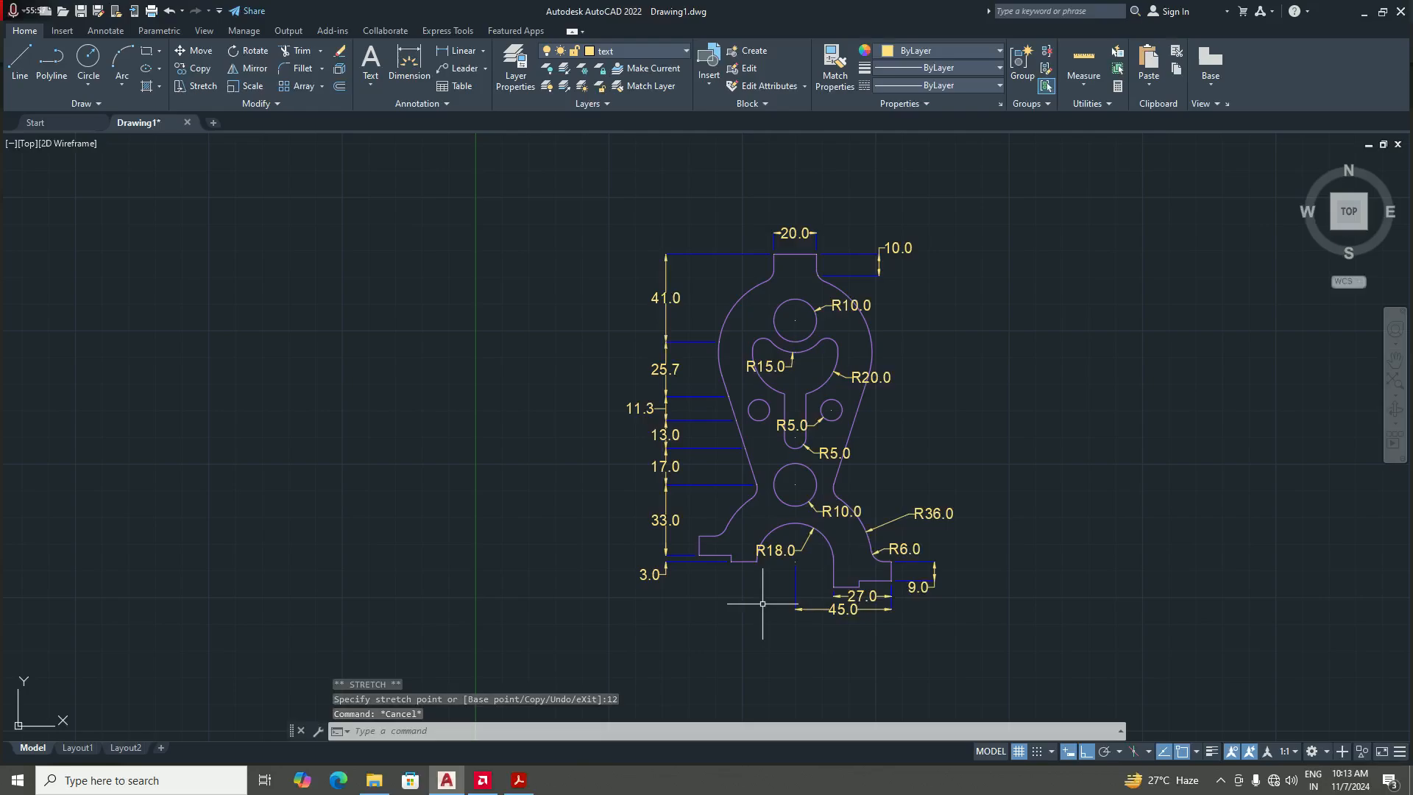
{"action": "scroll", "coordinate": [732, 566], "scroll_direction": "up", "scroll_amount": 2}
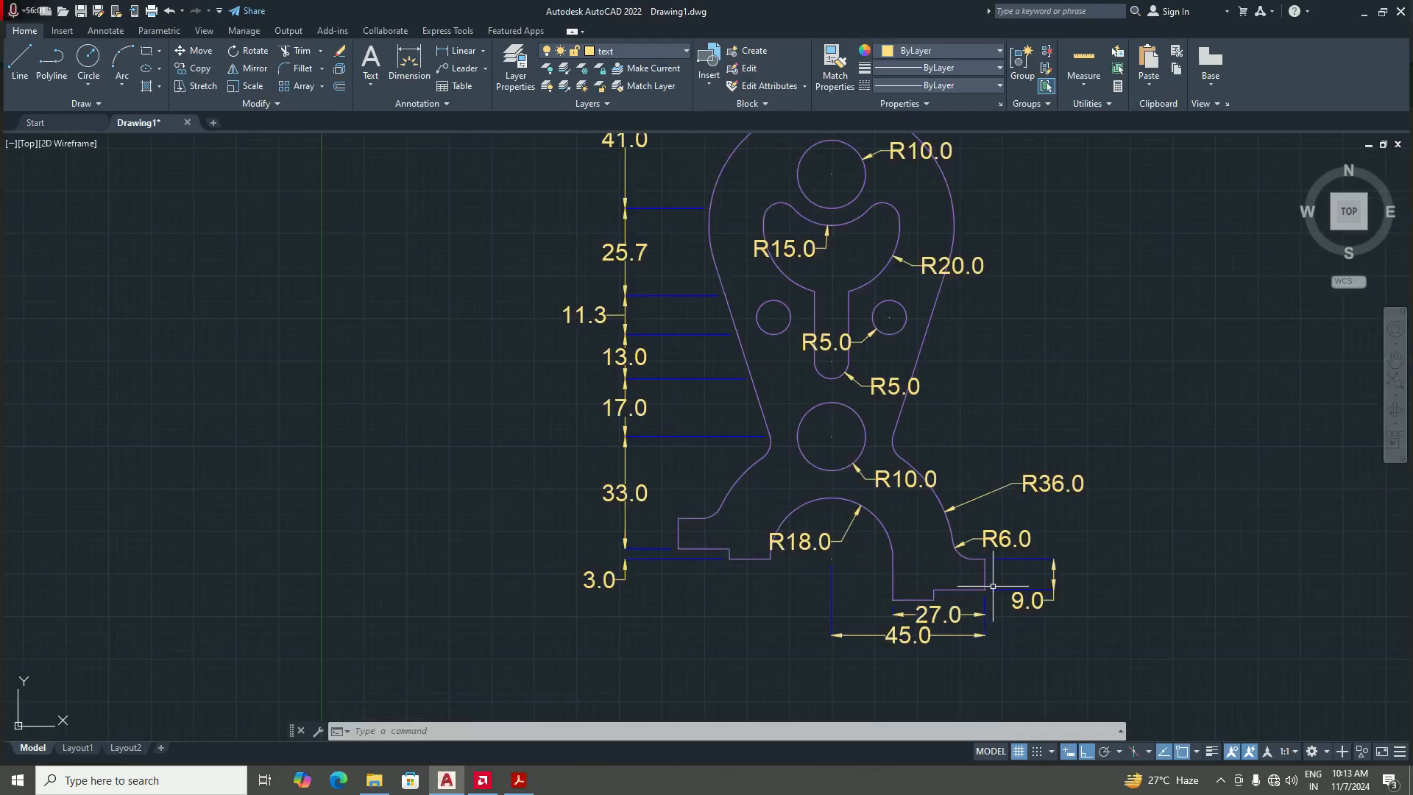
{"action": "scroll", "coordinate": [776, 579], "scroll_direction": "down", "scroll_amount": 3}
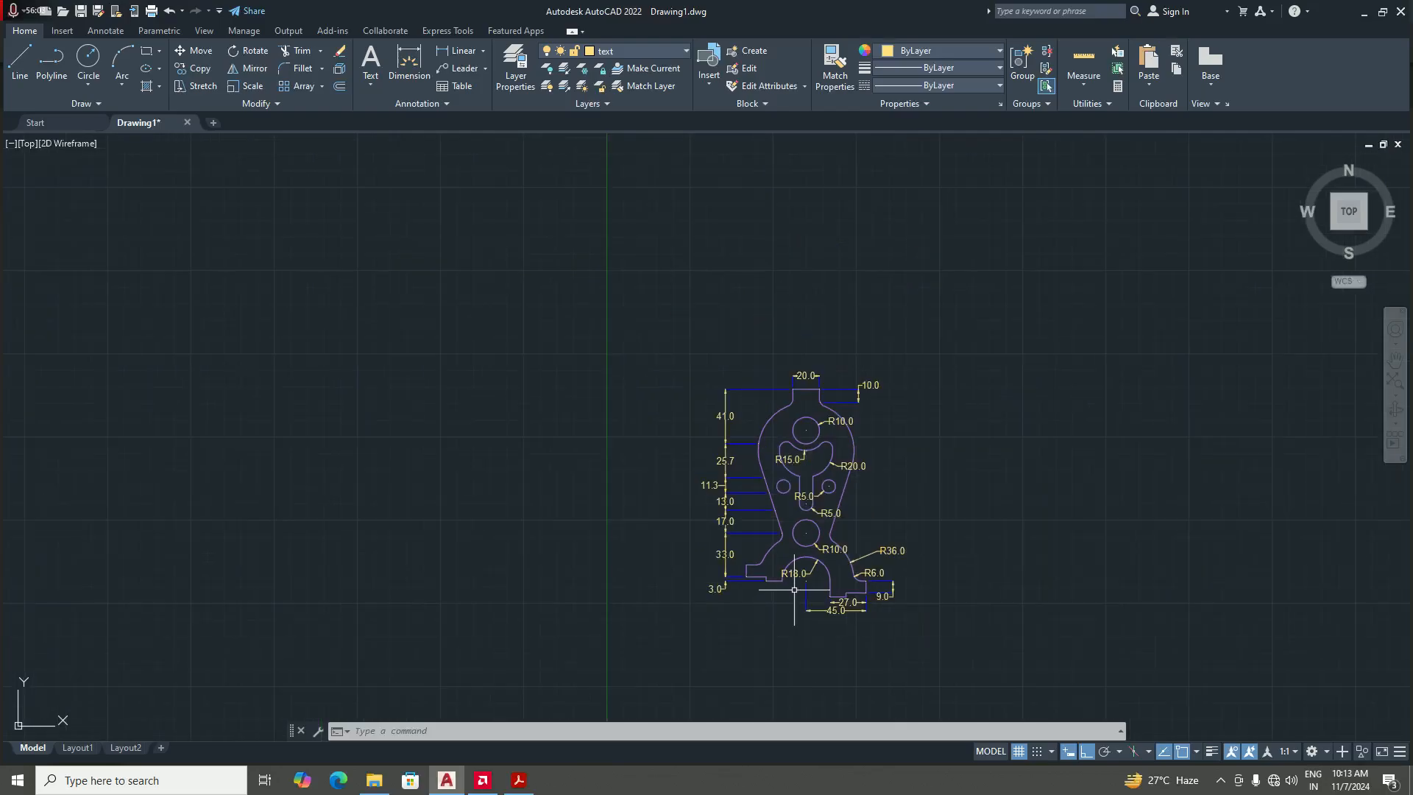
{"action": "scroll", "coordinate": [822, 590], "scroll_direction": "up", "scroll_amount": 3}
{"action": "scroll", "coordinate": [819, 590], "scroll_direction": "down", "scroll_amount": 4}
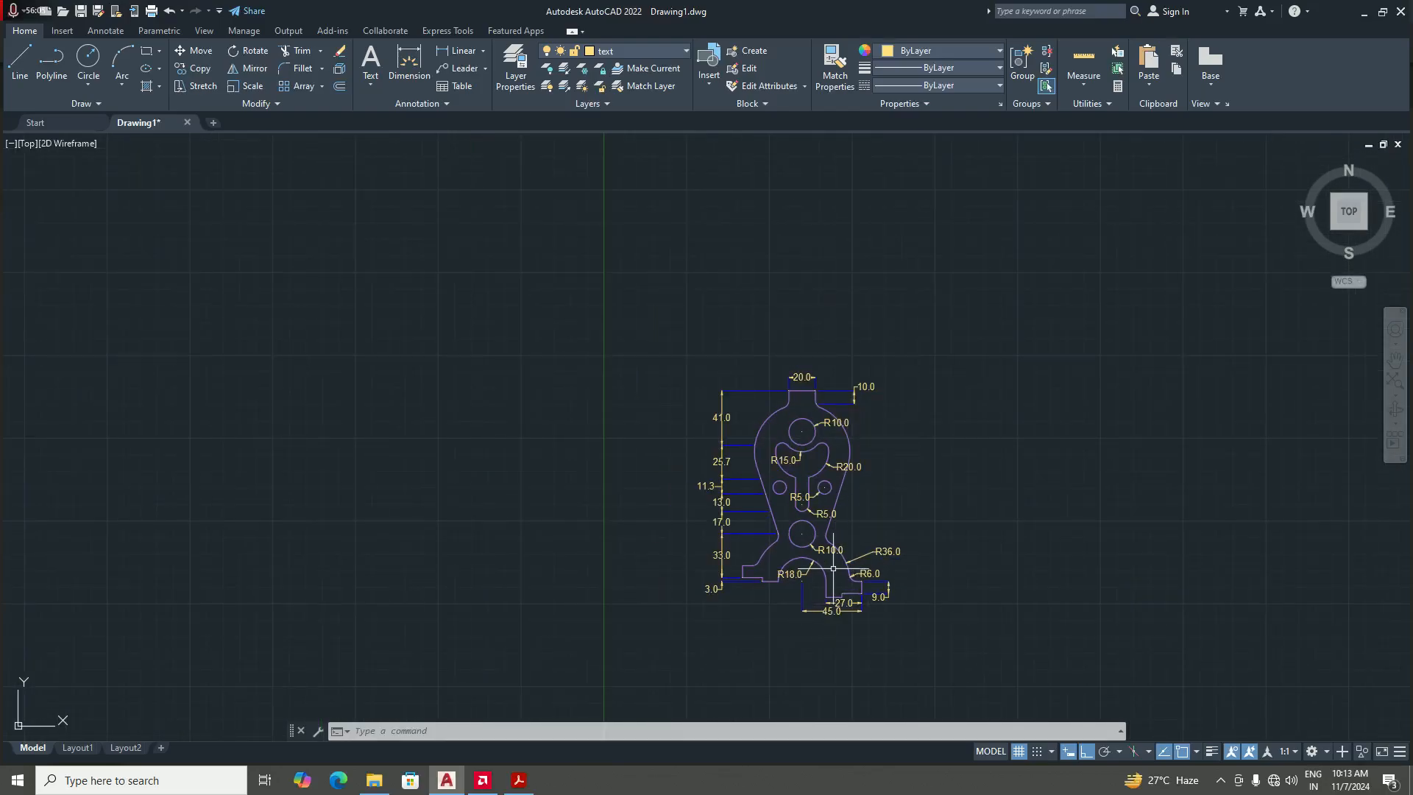
{"action": "scroll", "coordinate": [831, 590], "scroll_direction": "down", "scroll_amount": 2}
{"action": "scroll", "coordinate": [831, 590], "scroll_direction": "up", "scroll_amount": 4}
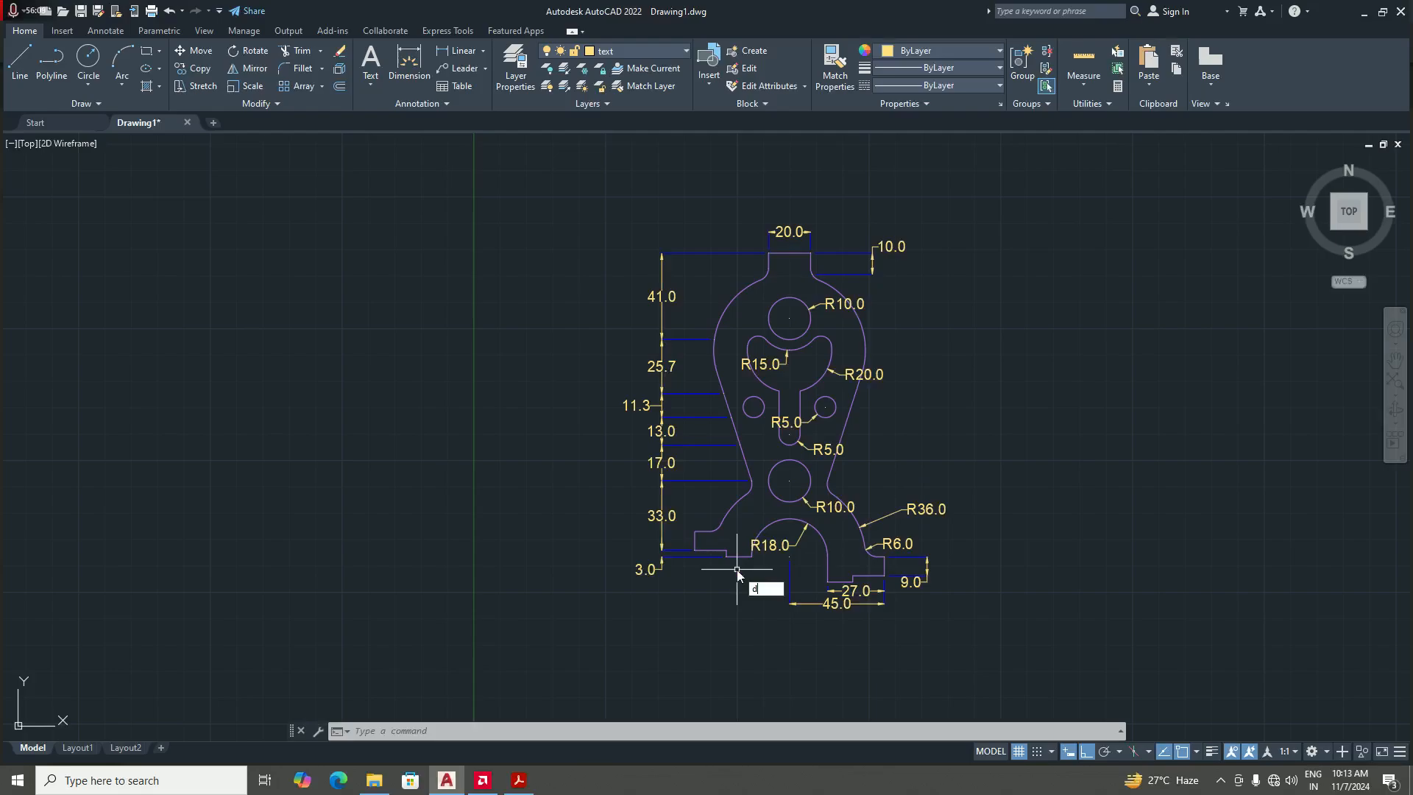
- Modify the Standard dimension style to a text height of 3.0 and an arrow size of 2.0, and set it current
{"action": "key", "text": "Return"}
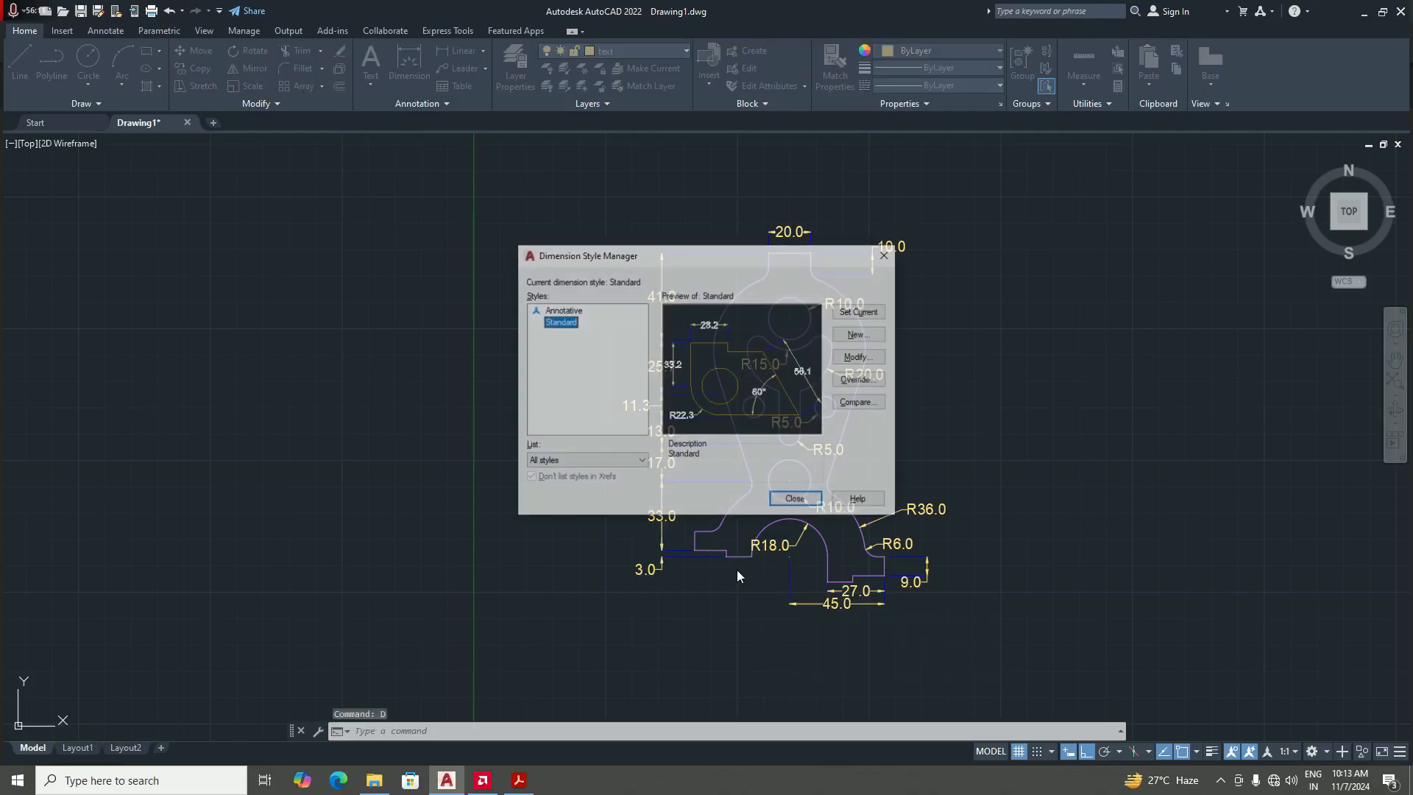
{"action": "left_click", "coordinate": [874, 359]}
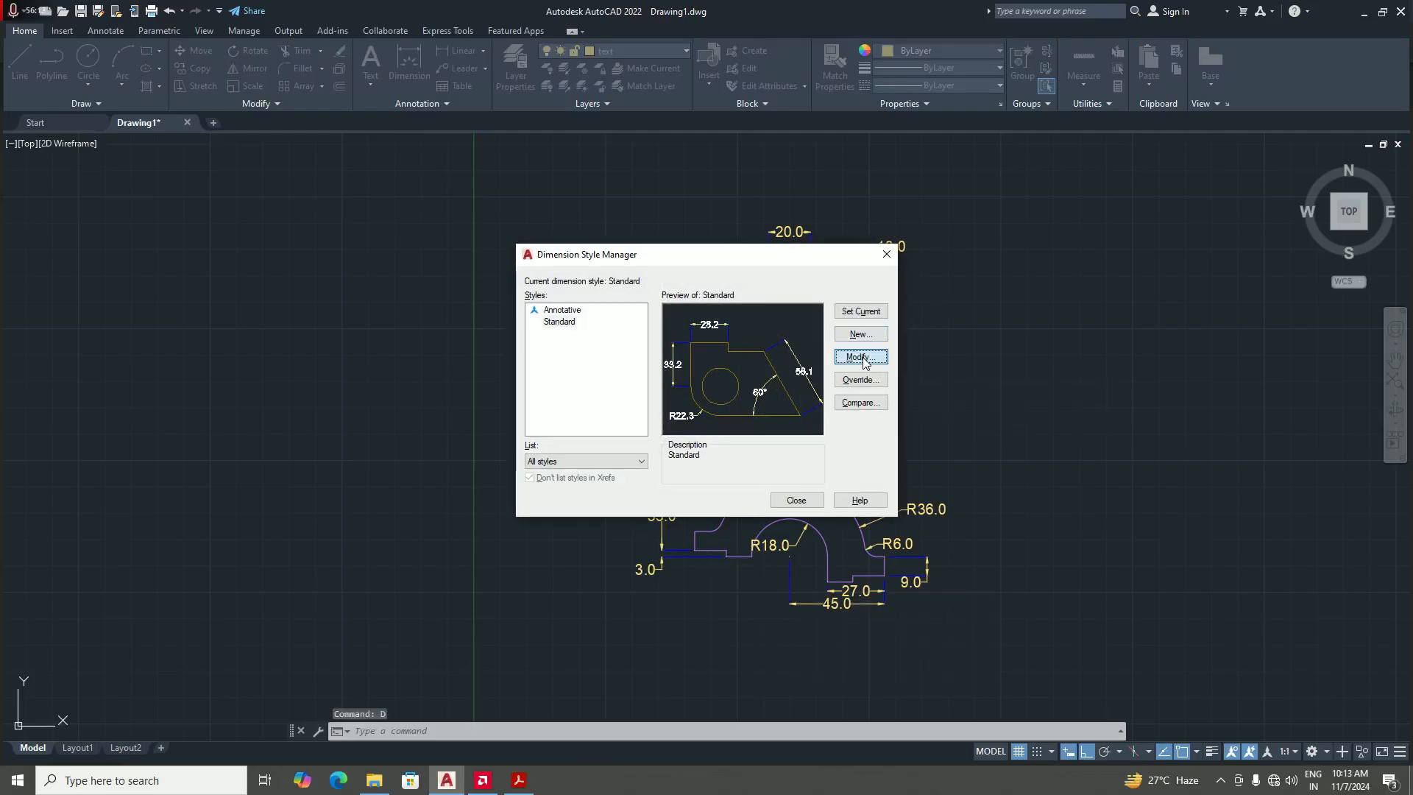
{"action": "left_click", "coordinate": [623, 228]}
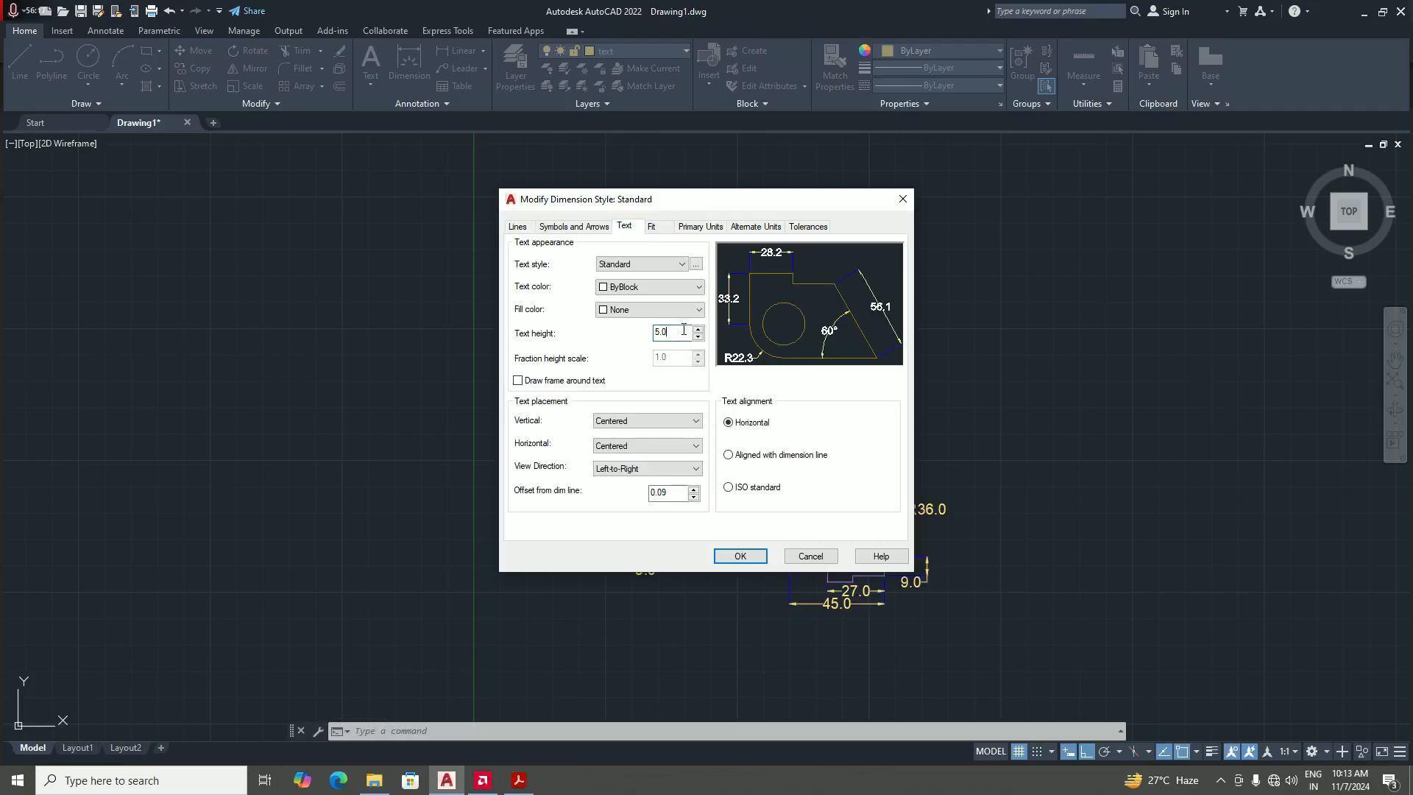
{"action": "key", "text": "BackSpace"}
{"action": "left_click", "coordinate": [559, 228]}
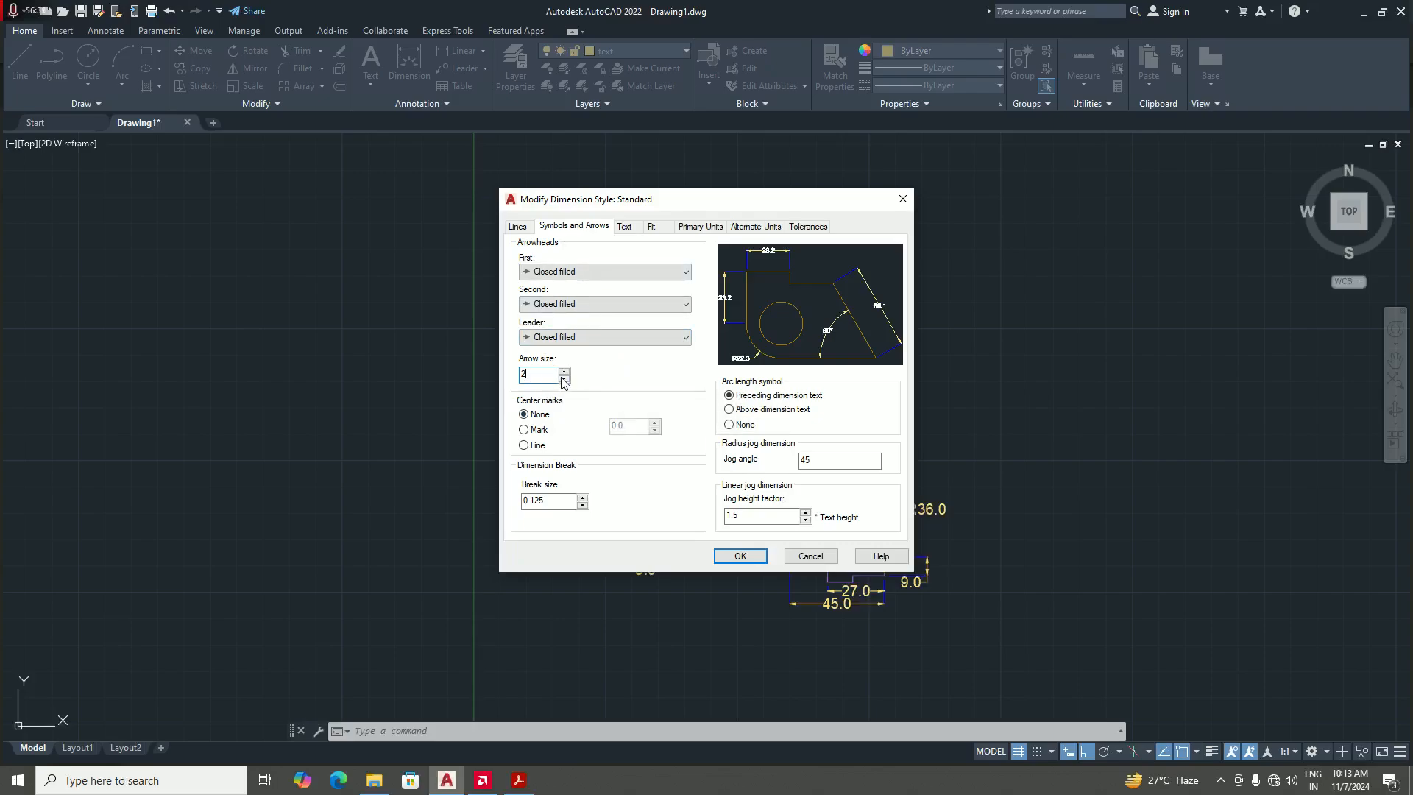
{"action": "left_click", "coordinate": [634, 229]}
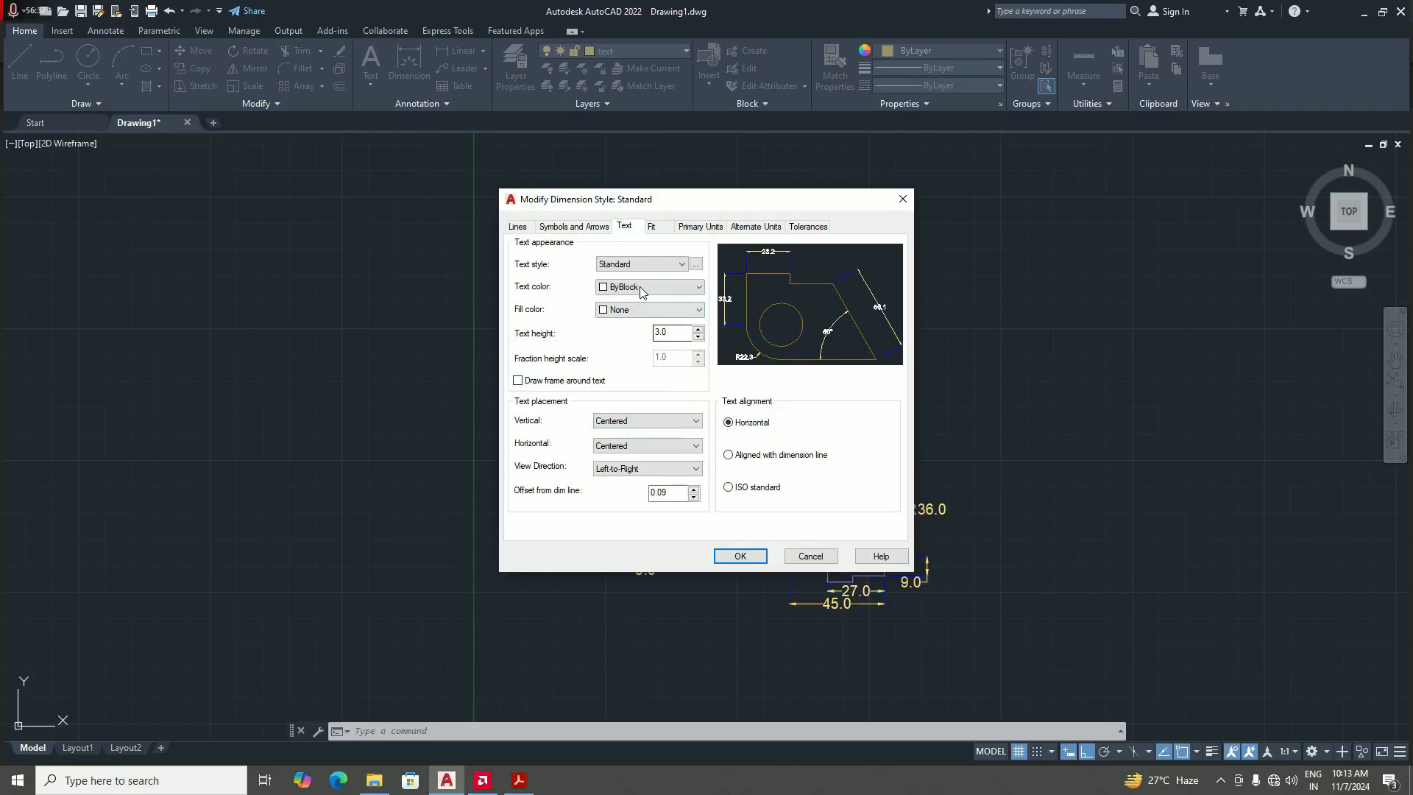
{"action": "left_click", "coordinate": [576, 227]}
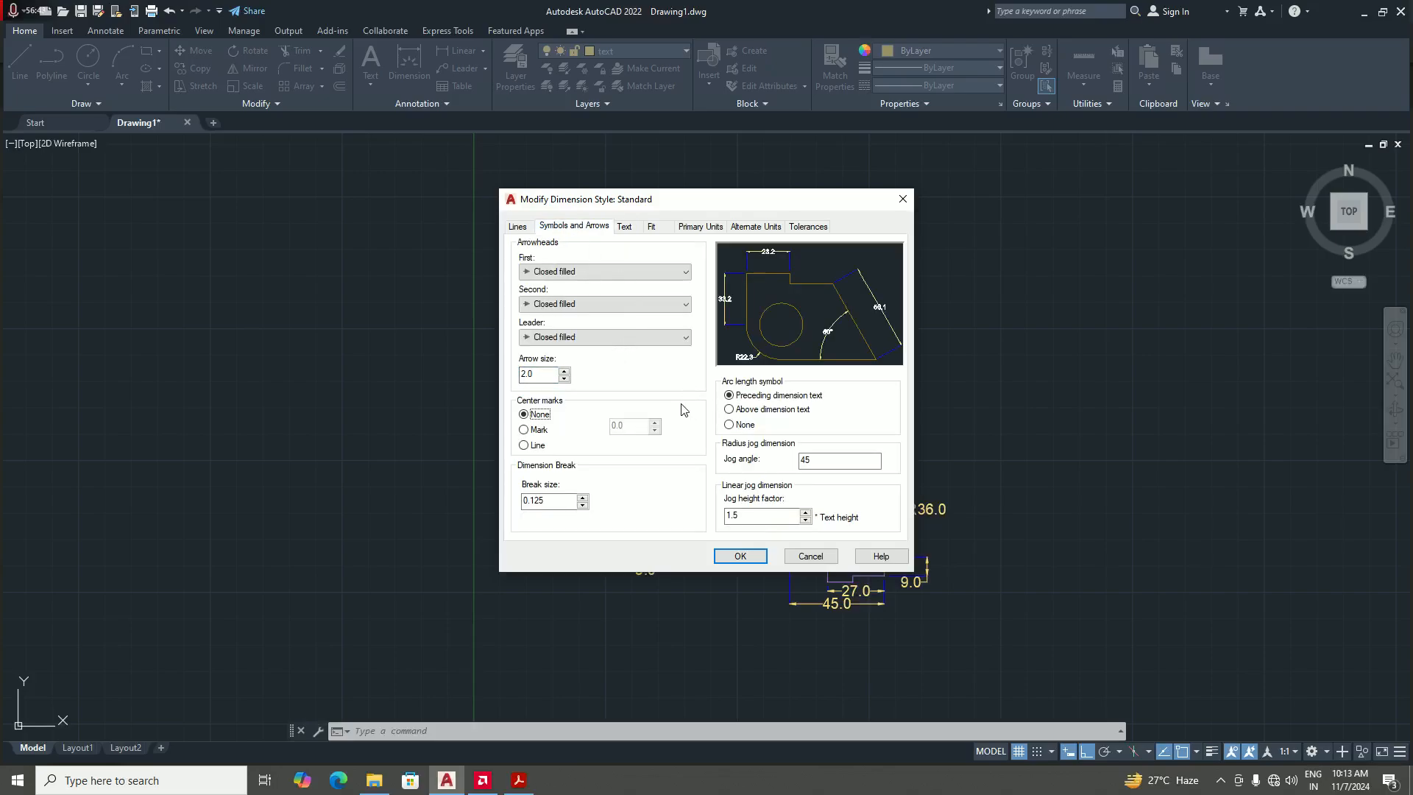
{"action": "left_click", "coordinate": [738, 557]}
{"action": "left_click", "coordinate": [860, 313]}
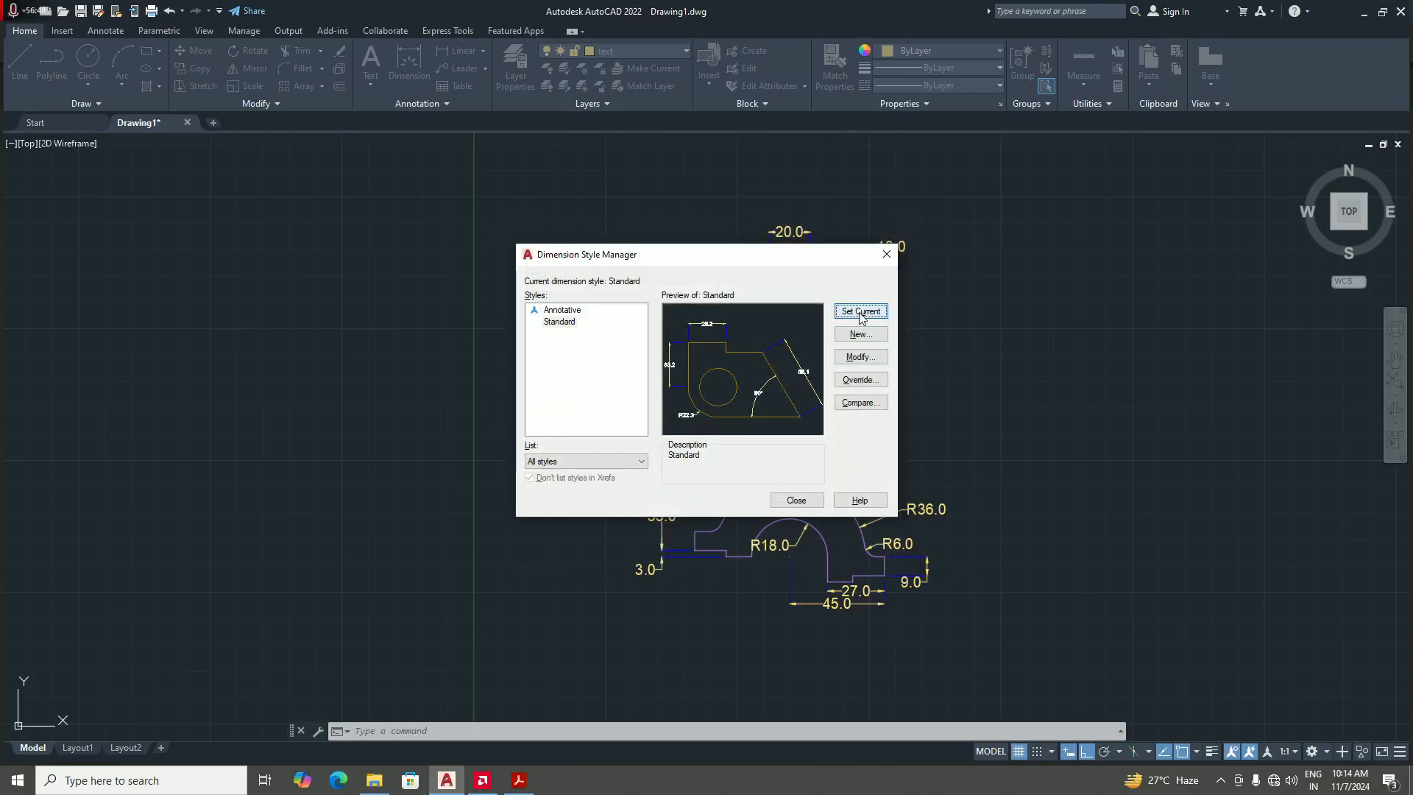
{"action": "left_click", "coordinate": [789, 500]}
- Check the legibility and completeness of the resized dimensions, from the top neck down to the feet
{"action": "scroll", "coordinate": [786, 519], "scroll_direction": "down", "scroll_amount": 2}
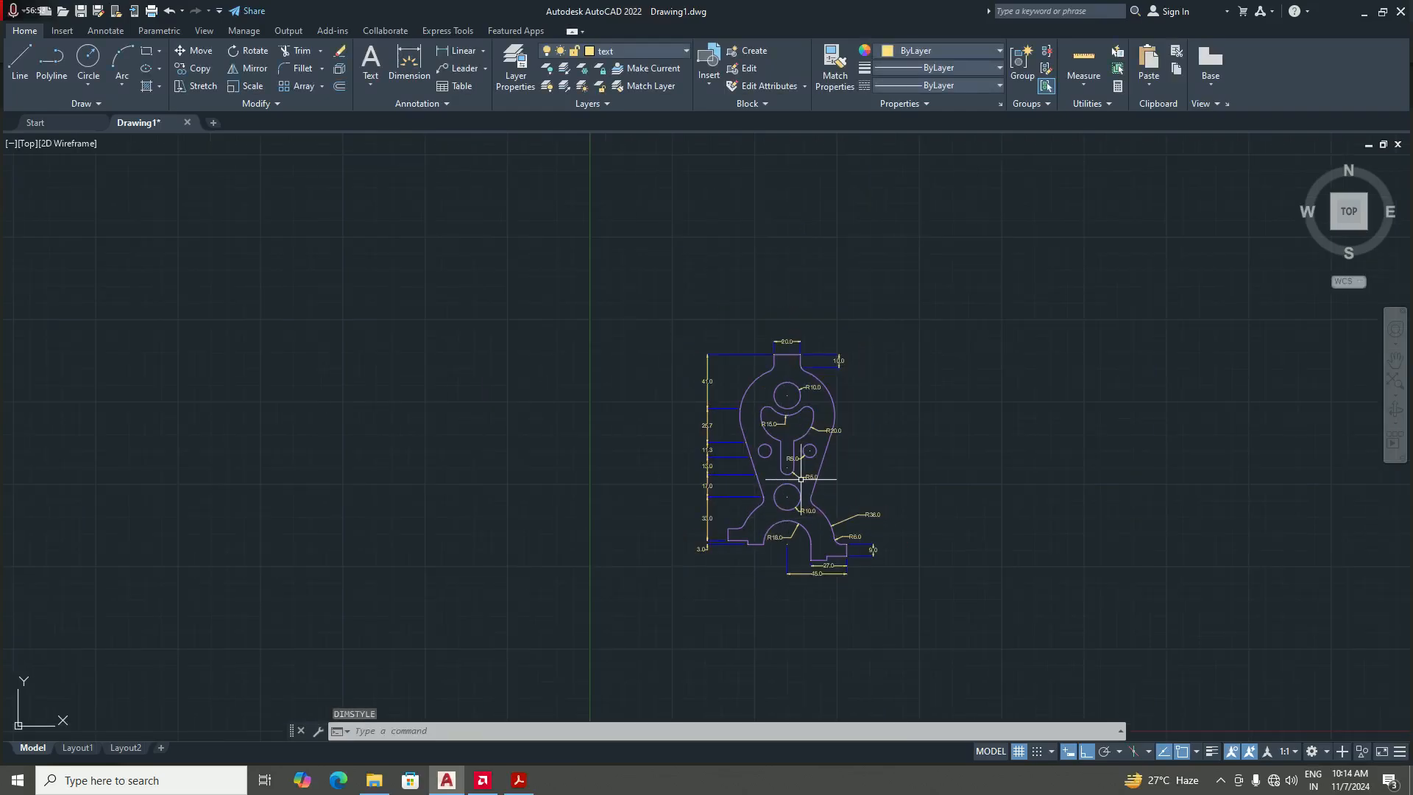
{"action": "scroll", "coordinate": [808, 384], "scroll_direction": "up", "scroll_amount": 5}
{"action": "scroll", "coordinate": [813, 457], "scroll_direction": "down", "scroll_amount": 7}
{"action": "scroll", "coordinate": [889, 479], "scroll_direction": "up", "scroll_amount": 4}
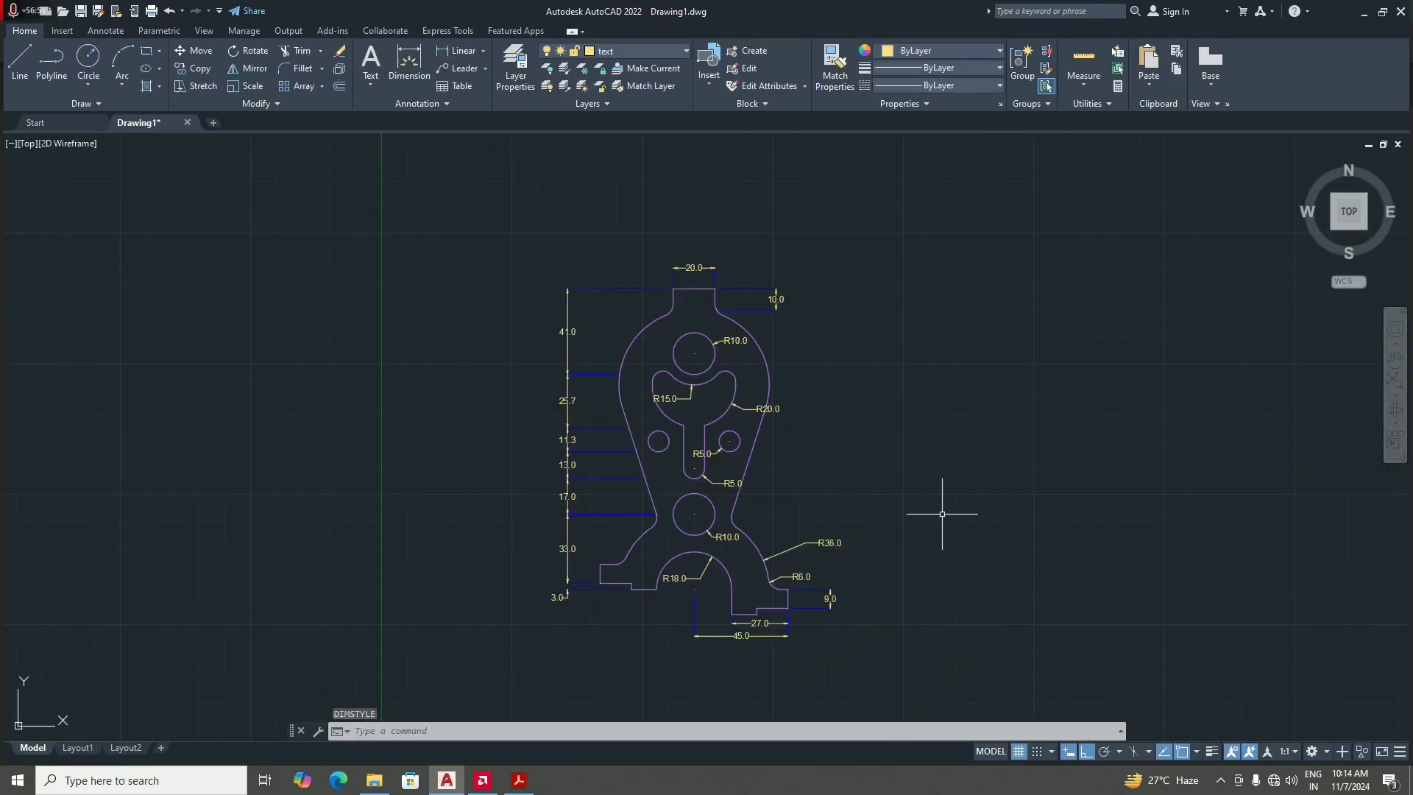
{"action": "scroll", "coordinate": [722, 658], "scroll_direction": "up", "scroll_amount": 4}
{"action": "scroll", "coordinate": [731, 599], "scroll_direction": "down", "scroll_amount": 2}
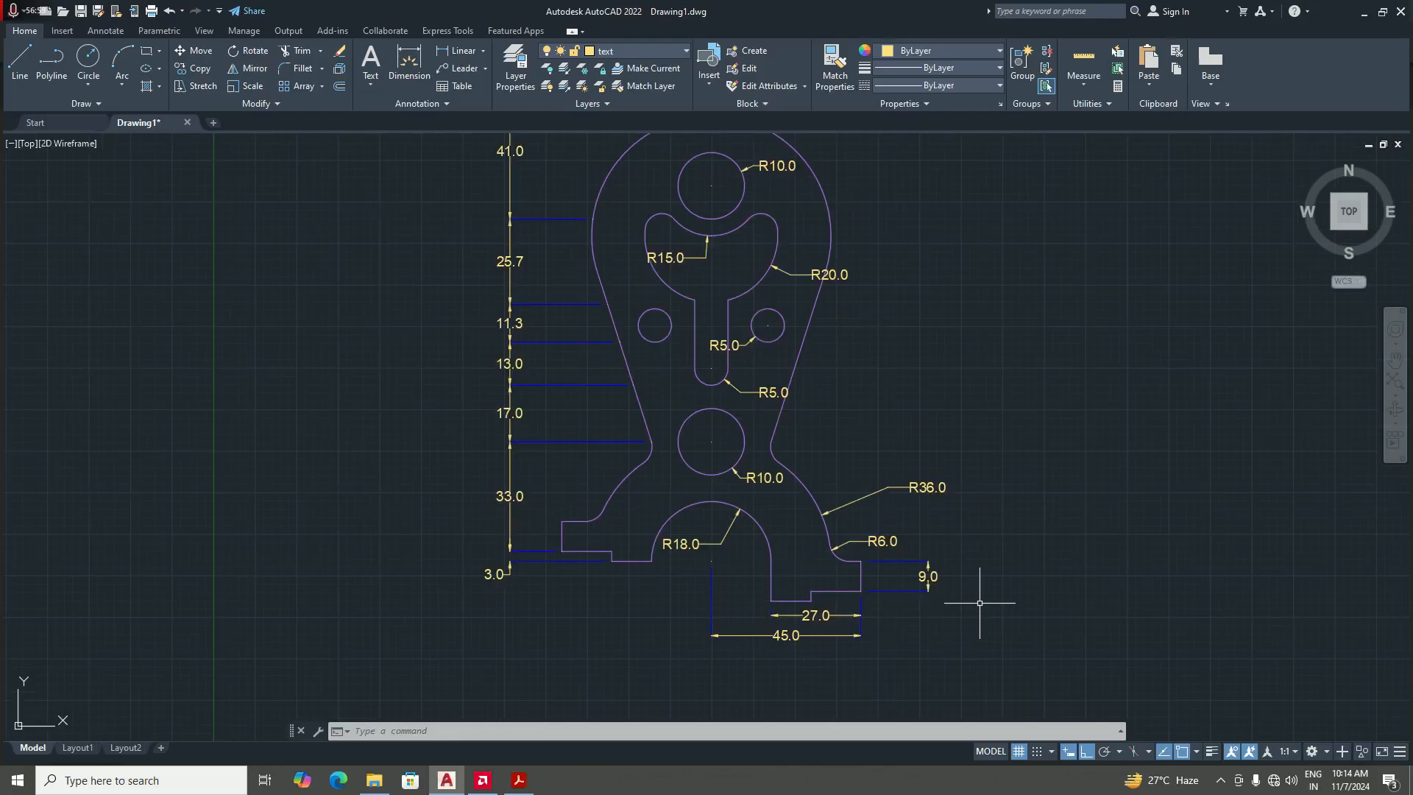
{"action": "scroll", "coordinate": [979, 603], "scroll_direction": "down", "scroll_amount": 3}
{"action": "scroll", "coordinate": [908, 520], "scroll_direction": "up", "scroll_amount": 3}
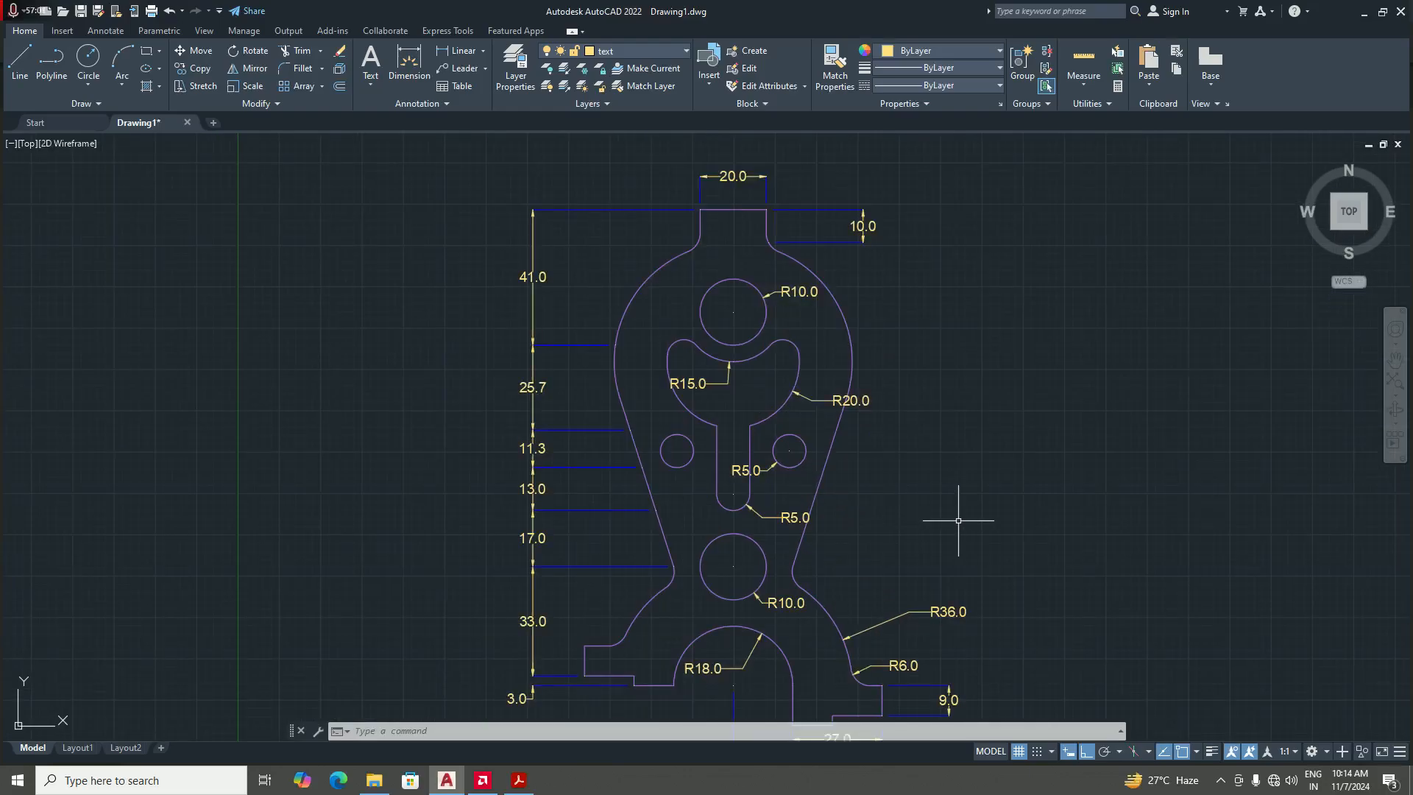
{"action": "scroll", "coordinate": [924, 473], "scroll_direction": "down", "scroll_amount": 2}
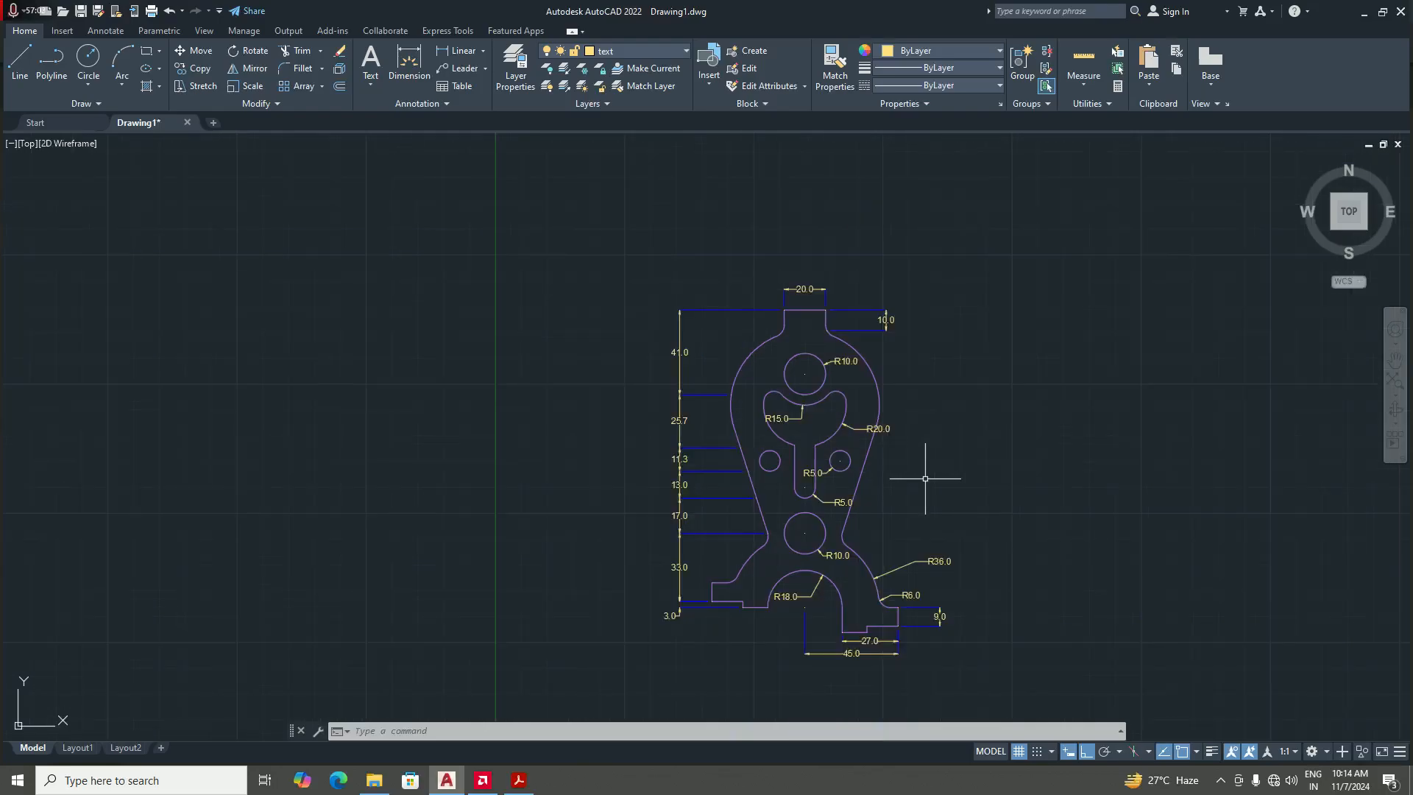
{"action": "scroll", "coordinate": [929, 485], "scroll_direction": "up", "scroll_amount": 2}
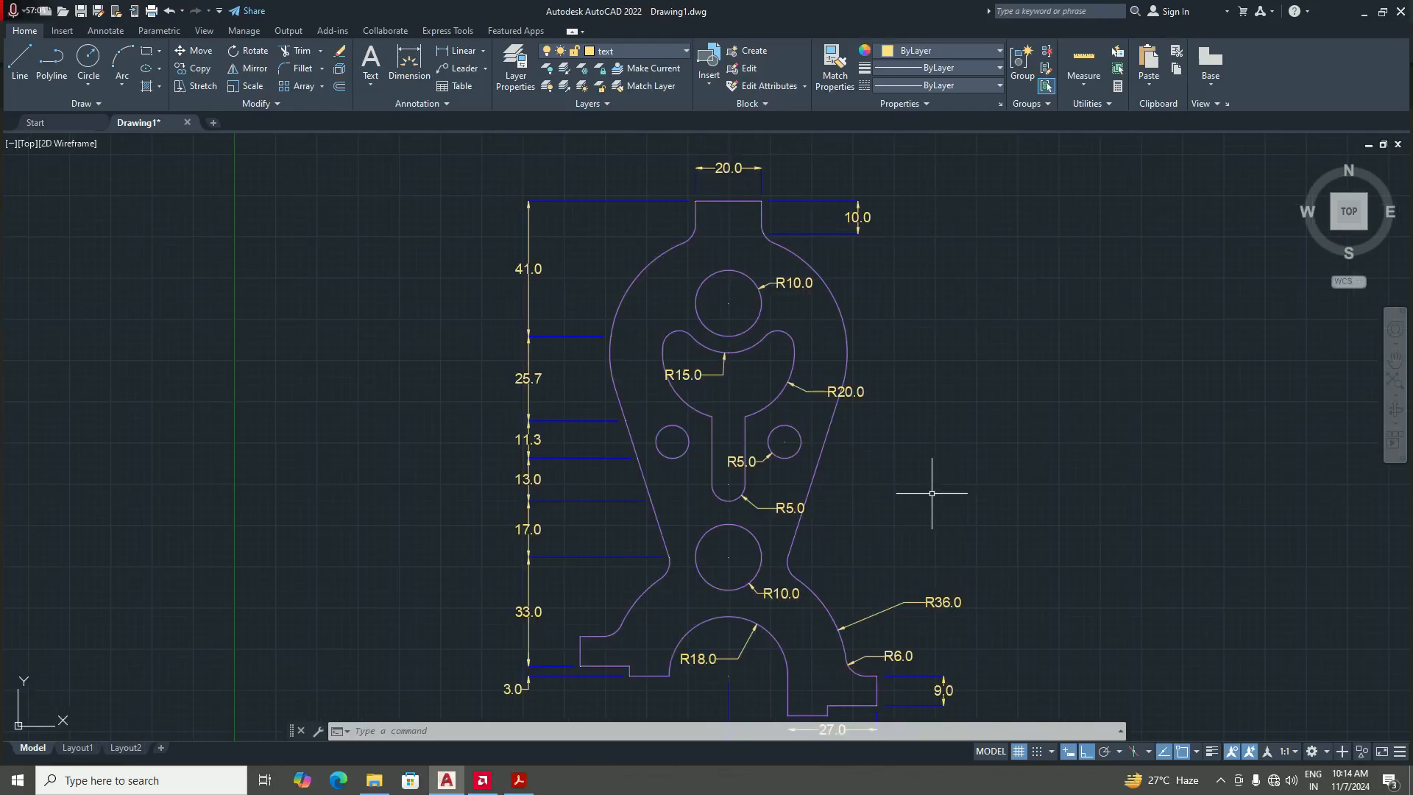
{"action": "scroll", "coordinate": [915, 483], "scroll_direction": "down", "scroll_amount": 1}
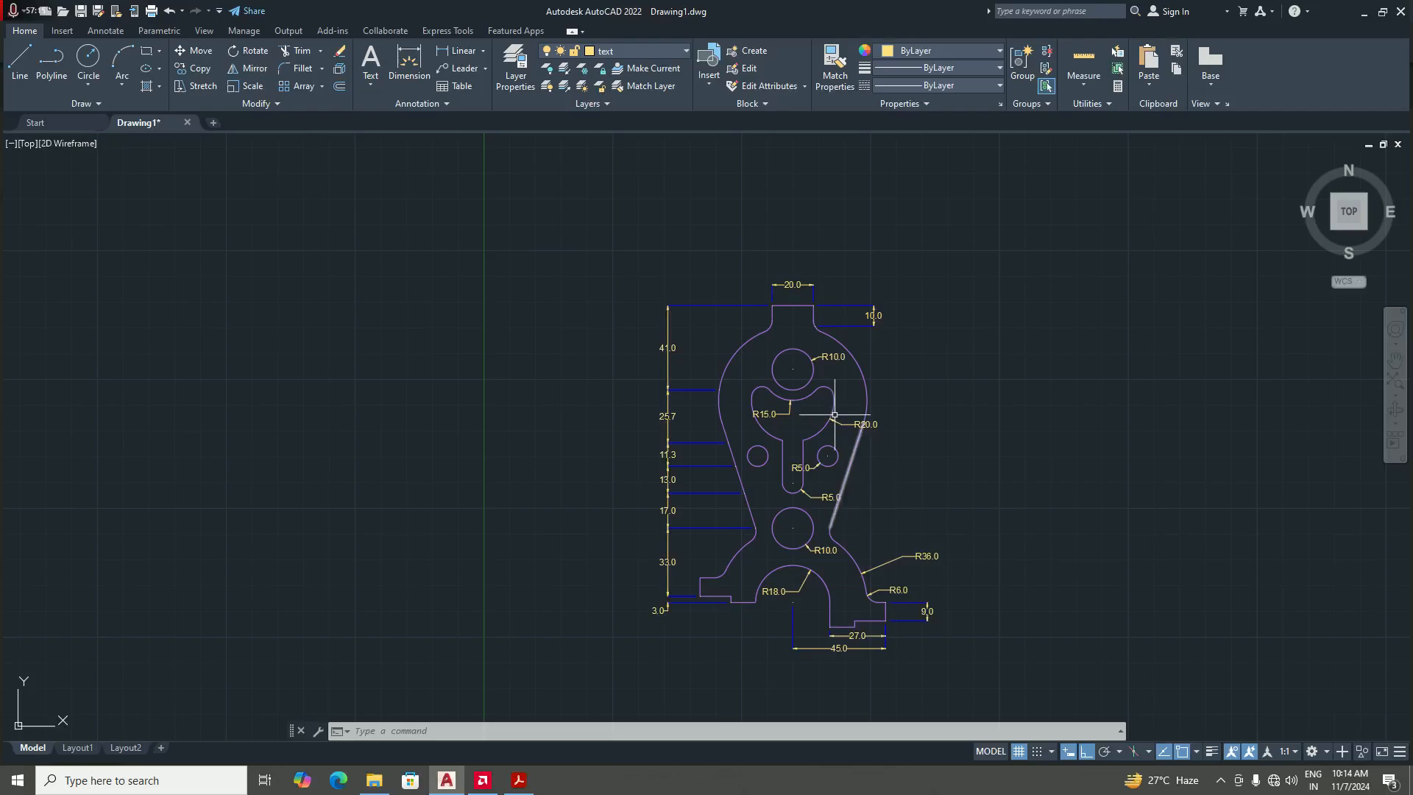
{"action": "scroll", "coordinate": [824, 404], "scroll_direction": "up", "scroll_amount": 4}
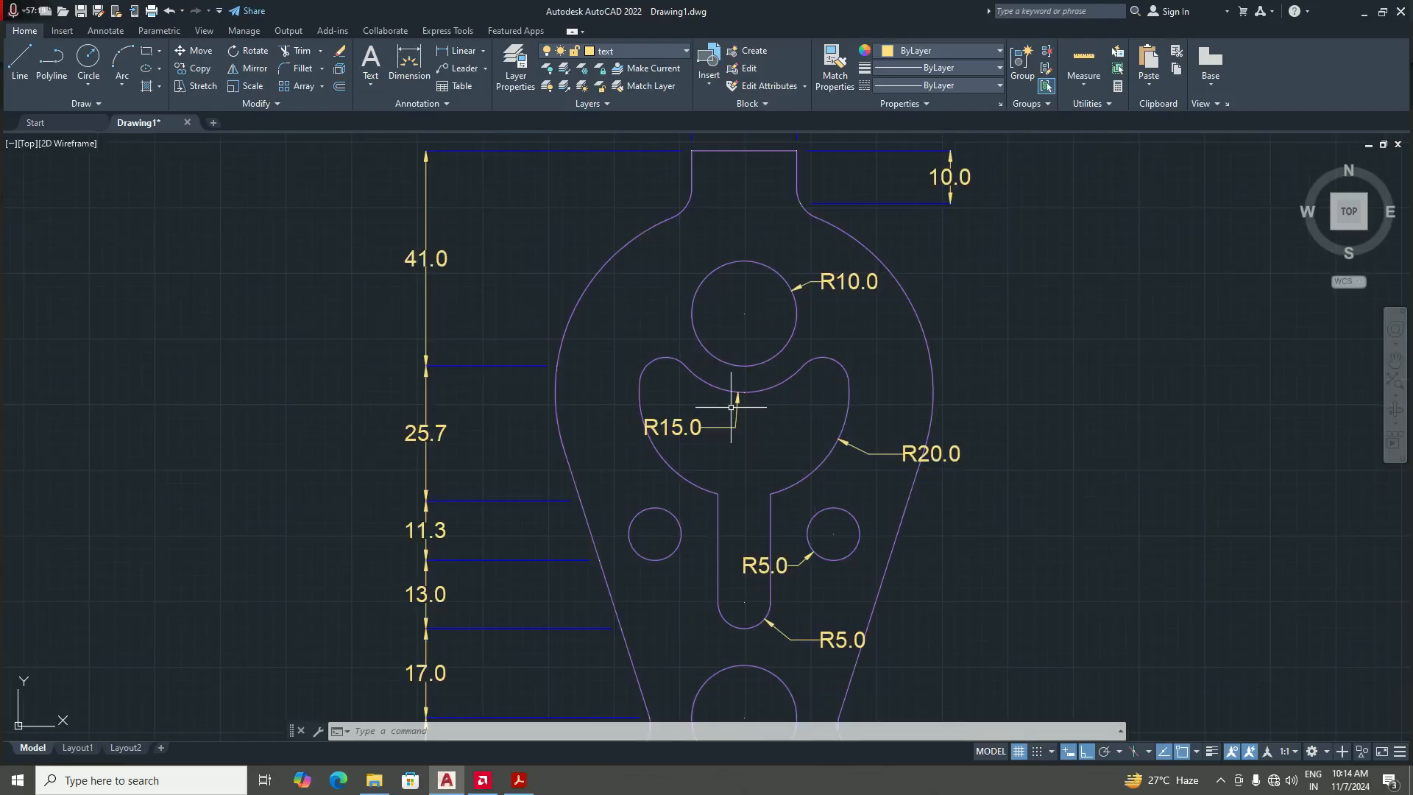
{"action": "scroll", "coordinate": [776, 370], "scroll_direction": "down", "scroll_amount": 4}
{"action": "scroll", "coordinate": [878, 380], "scroll_direction": "up", "scroll_amount": 2}
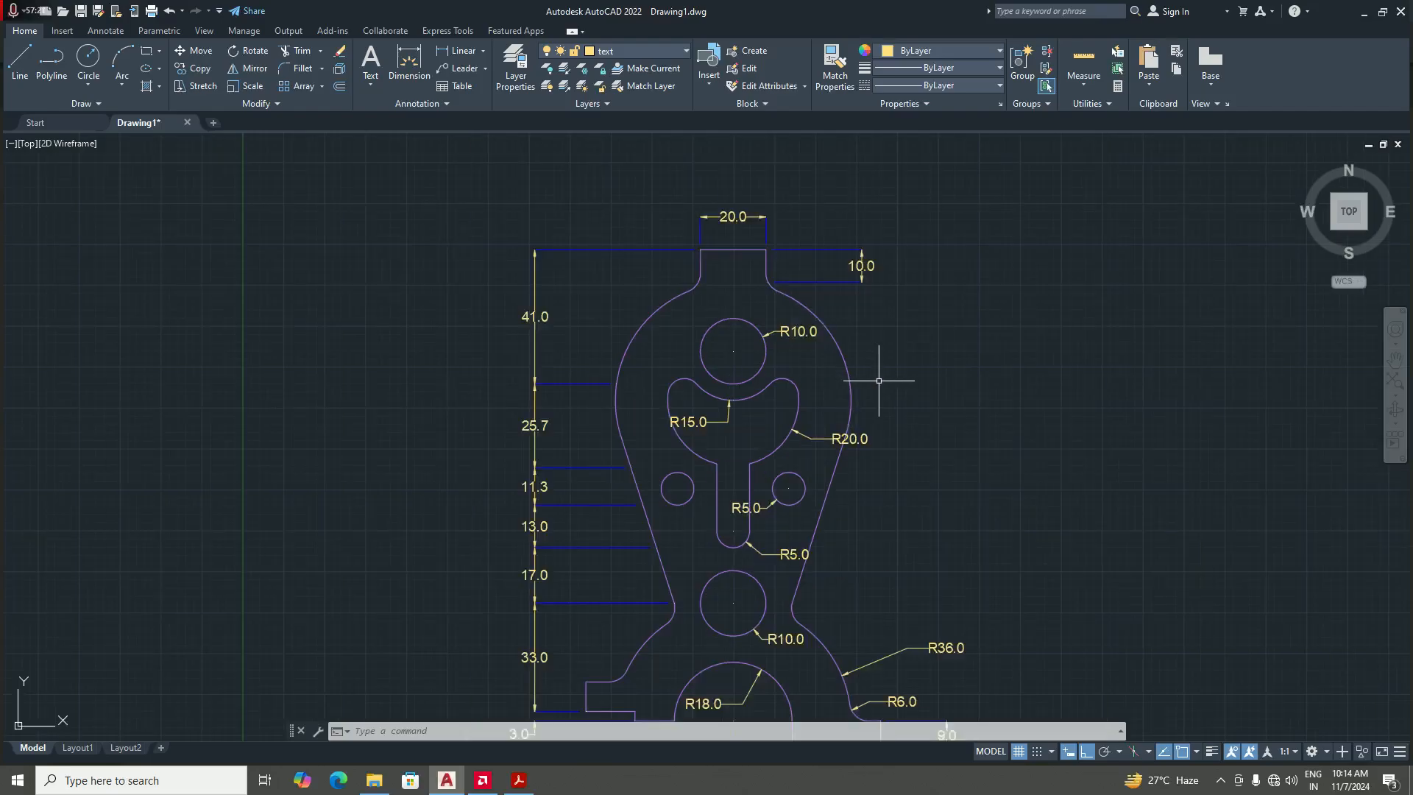
{"action": "scroll", "coordinate": [878, 380], "scroll_direction": "down", "scroll_amount": 4}
{"action": "scroll", "coordinate": [824, 377], "scroll_direction": "up", "scroll_amount": 4}
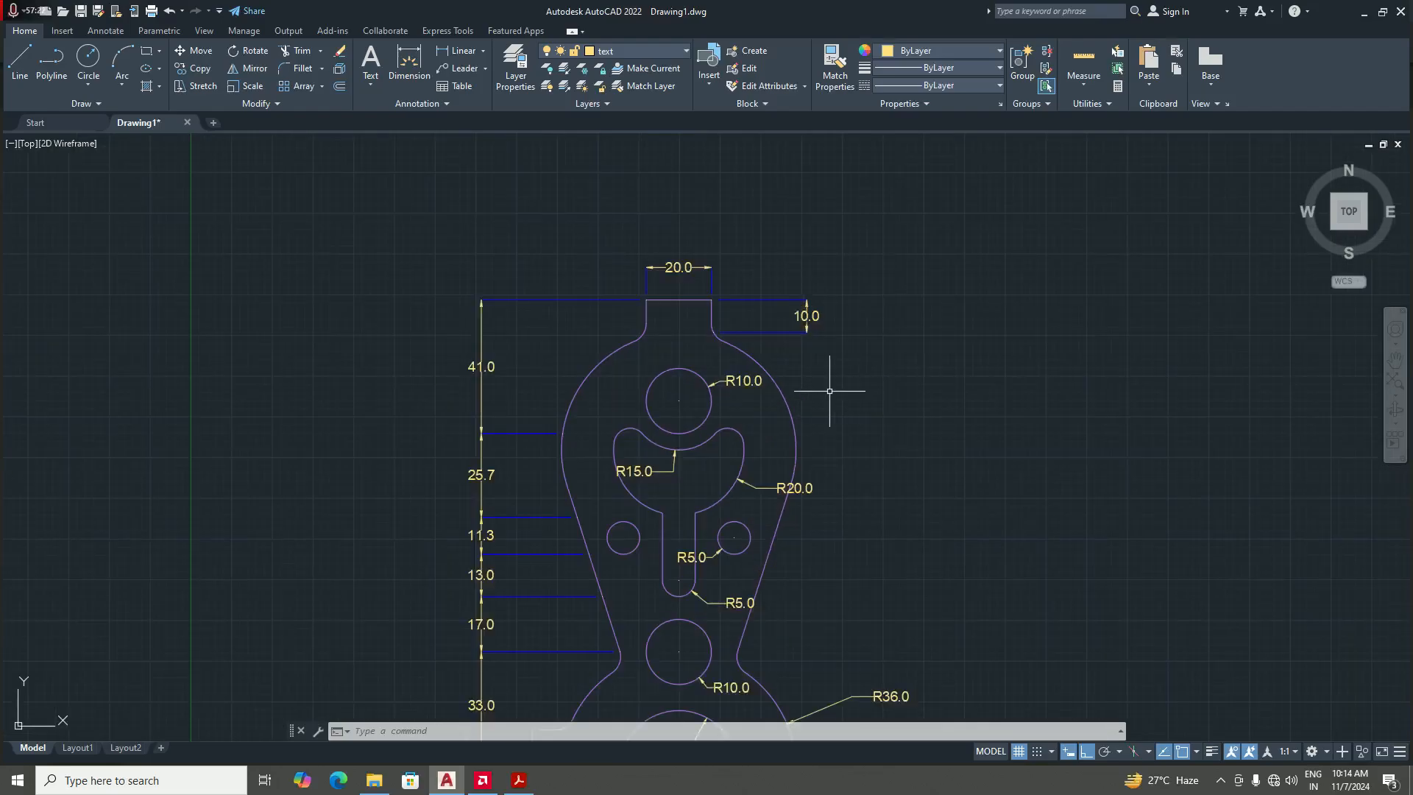
- Add a radius dimension to the large outer arc of the upper body, with its text outside the outline to the right
{"action": "left_click", "coordinate": [484, 51]}
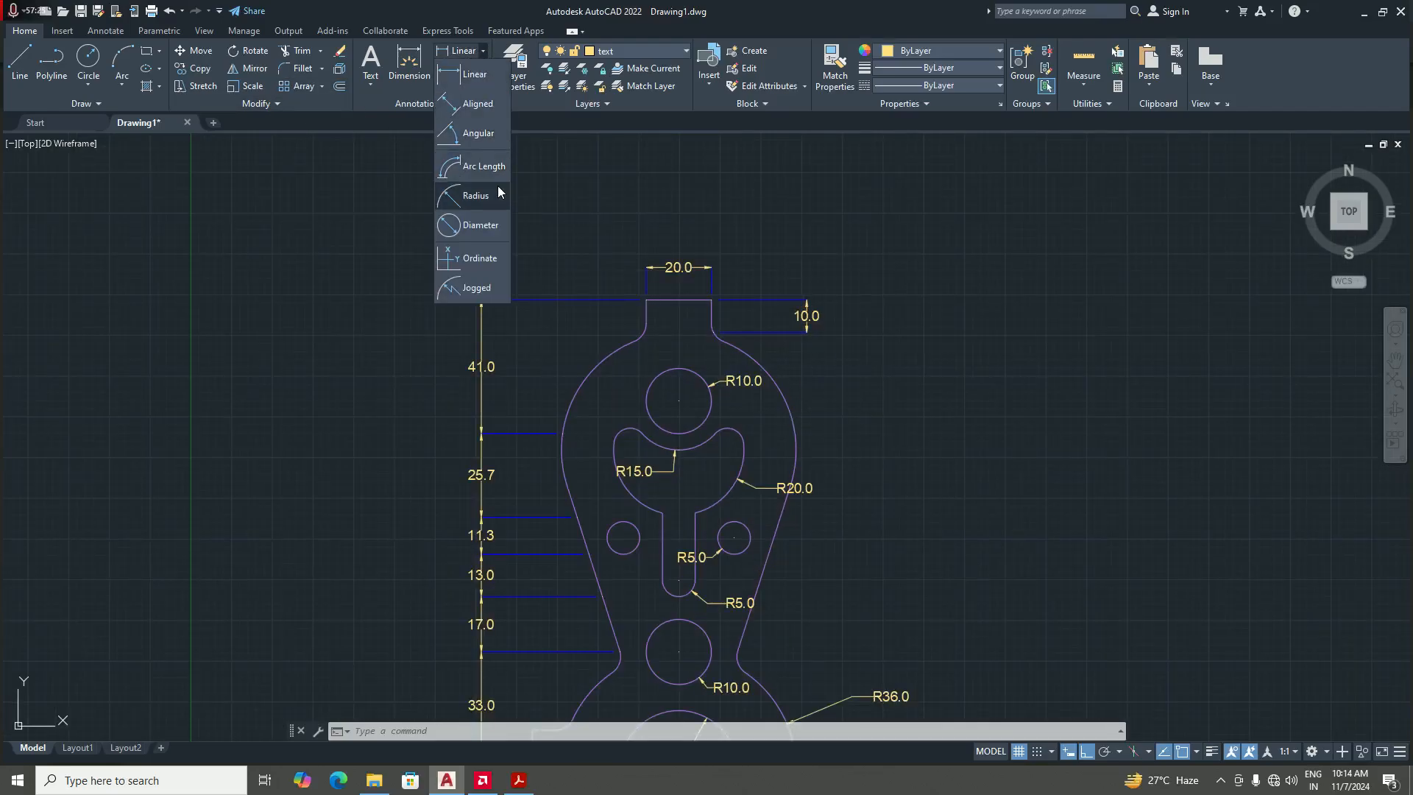
{"action": "left_click", "coordinate": [481, 211]}
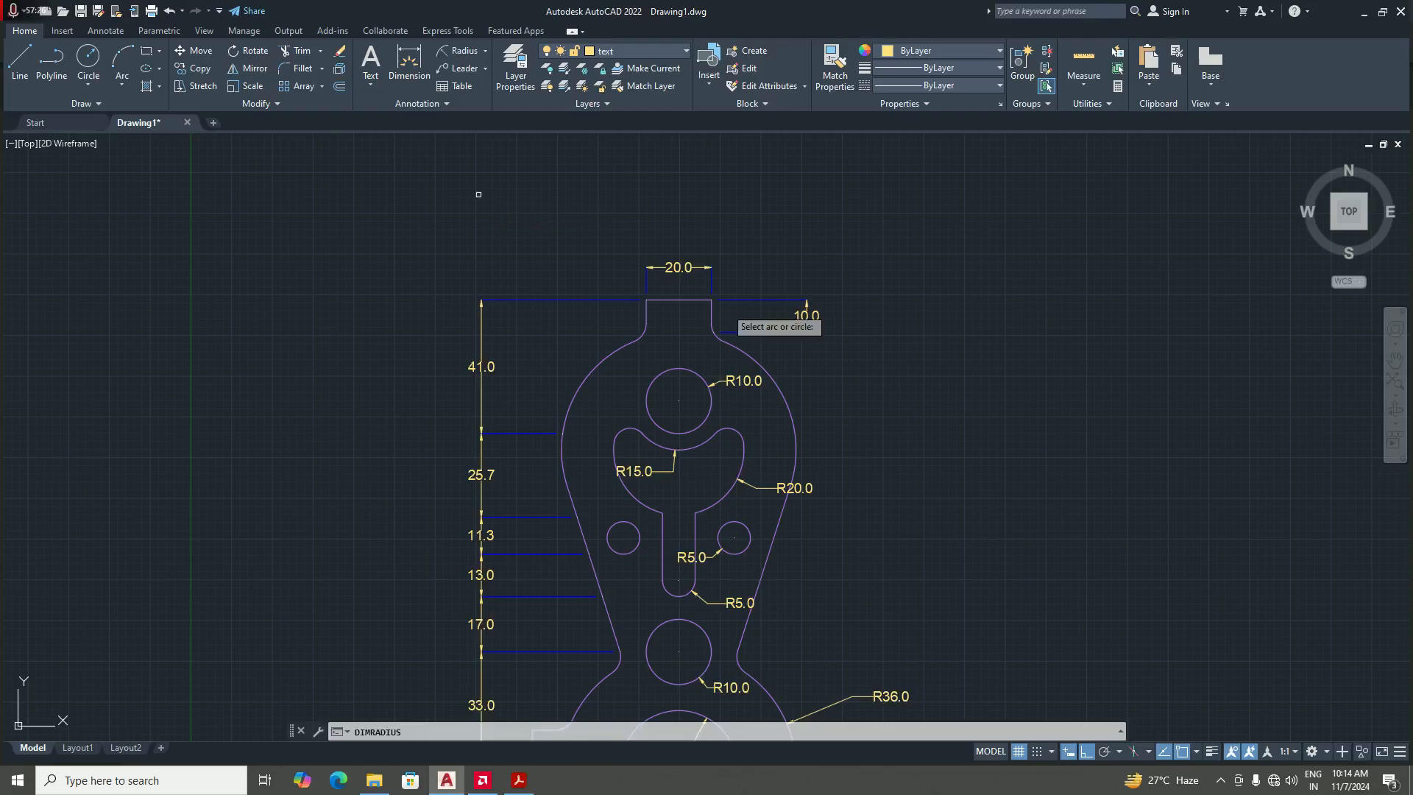
{"action": "left_click", "coordinate": [787, 394]}
{"action": "left_click", "coordinate": [822, 397]}
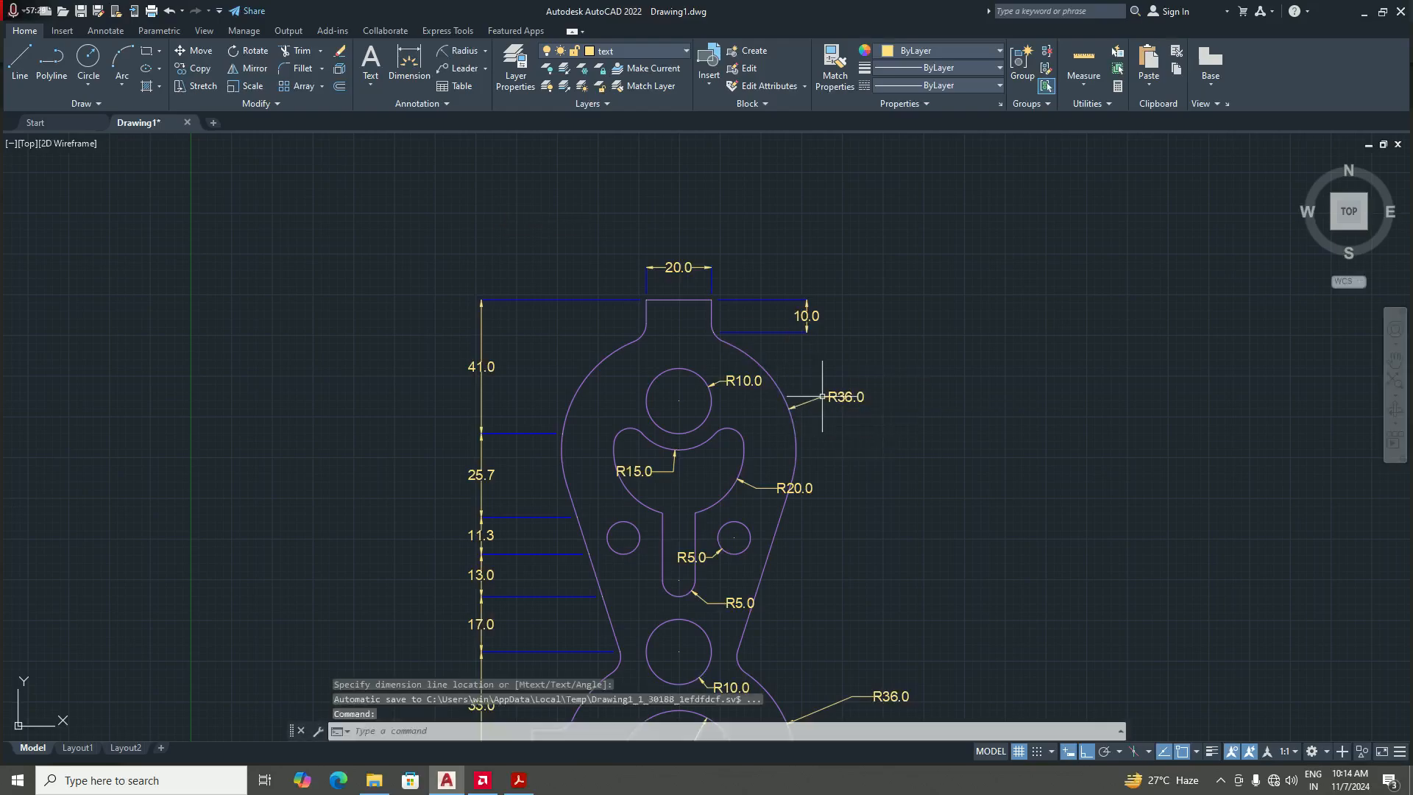
- Examine how the vertical dimension chain and the radius dimensions line up with the part's features
{"action": "scroll", "coordinate": [884, 420], "scroll_direction": "down", "scroll_amount": 5}
{"action": "scroll", "coordinate": [894, 441], "scroll_direction": "up", "scroll_amount": 8}
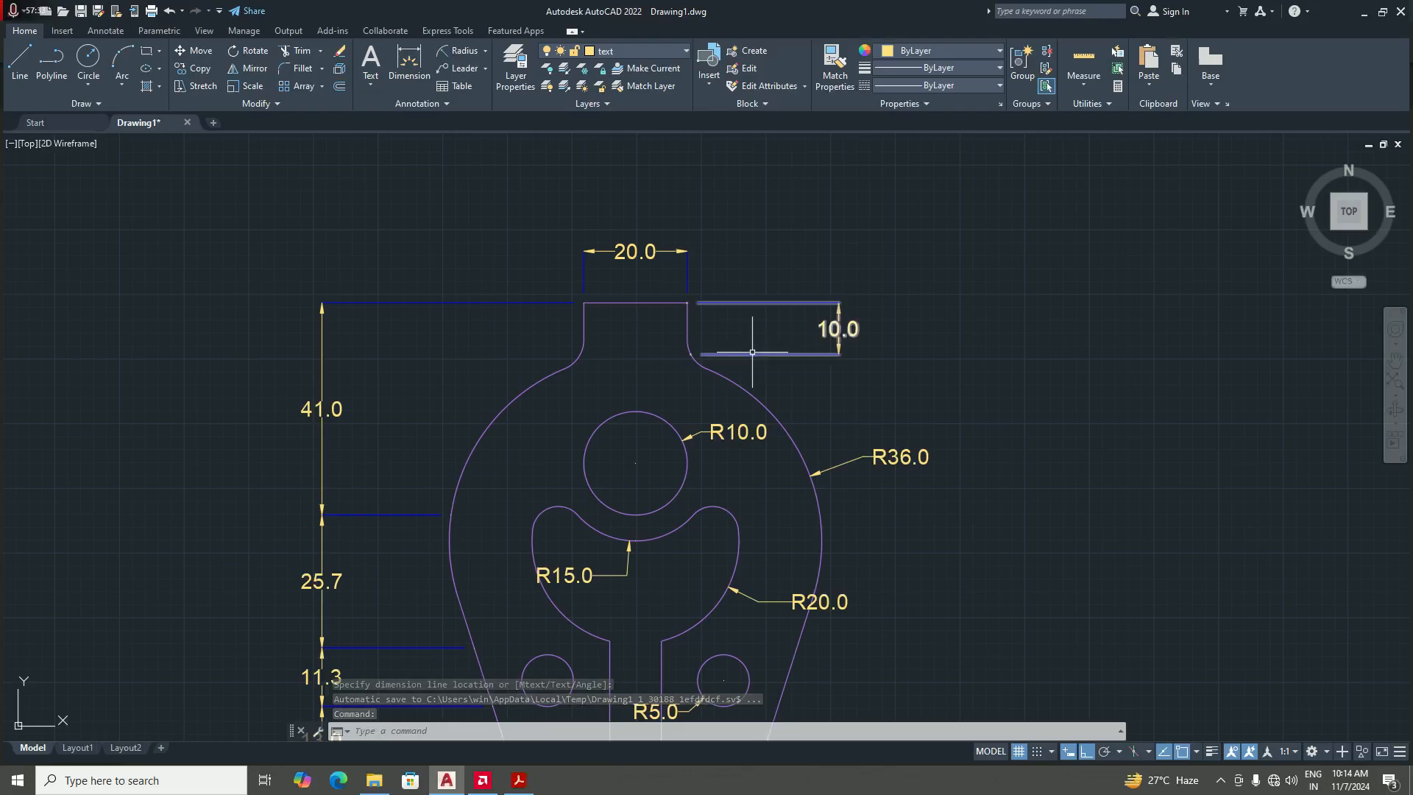
{"action": "scroll", "coordinate": [732, 355], "scroll_direction": "up", "scroll_amount": 2}
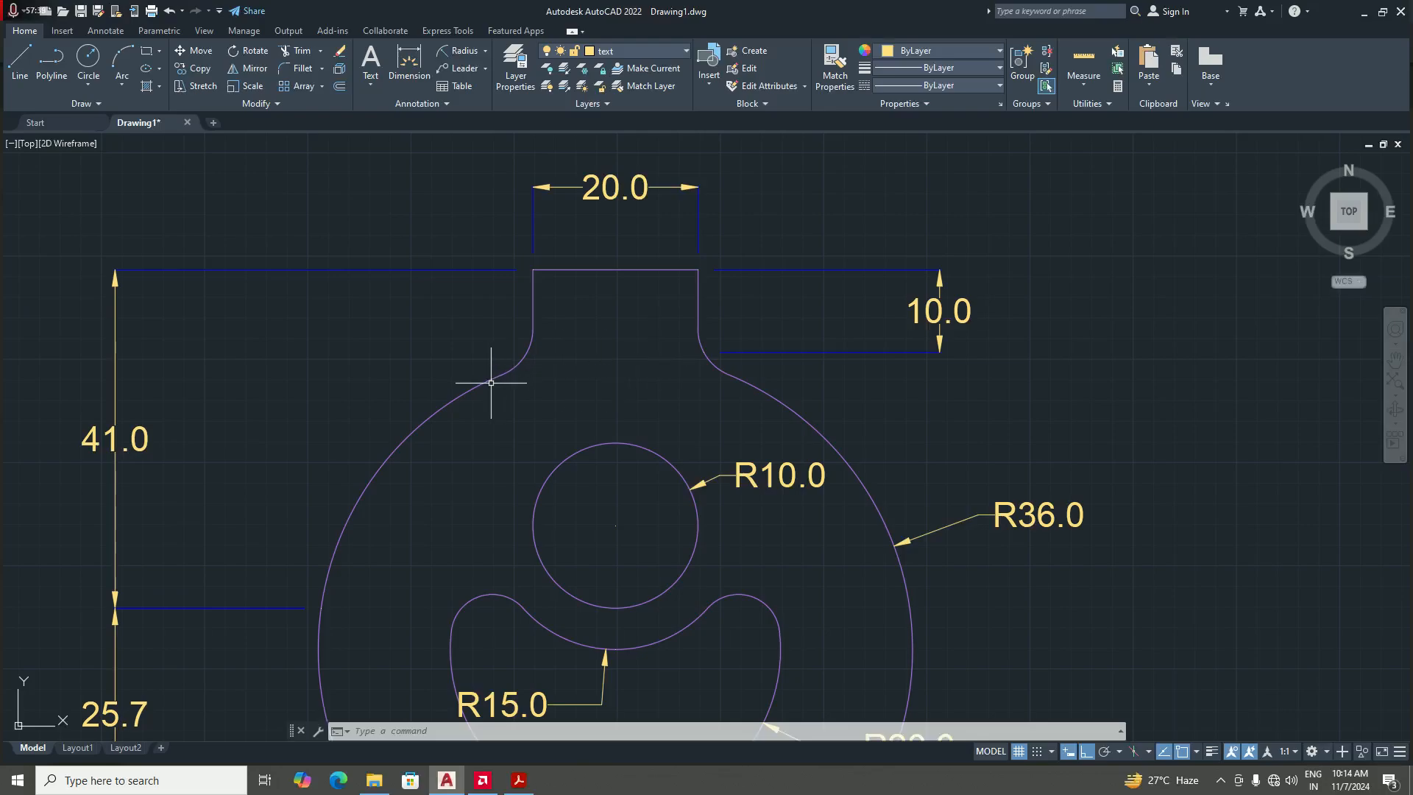
{"action": "scroll", "coordinate": [618, 351], "scroll_direction": "down", "scroll_amount": 5}
{"action": "scroll", "coordinate": [603, 559], "scroll_direction": "up", "scroll_amount": 3}
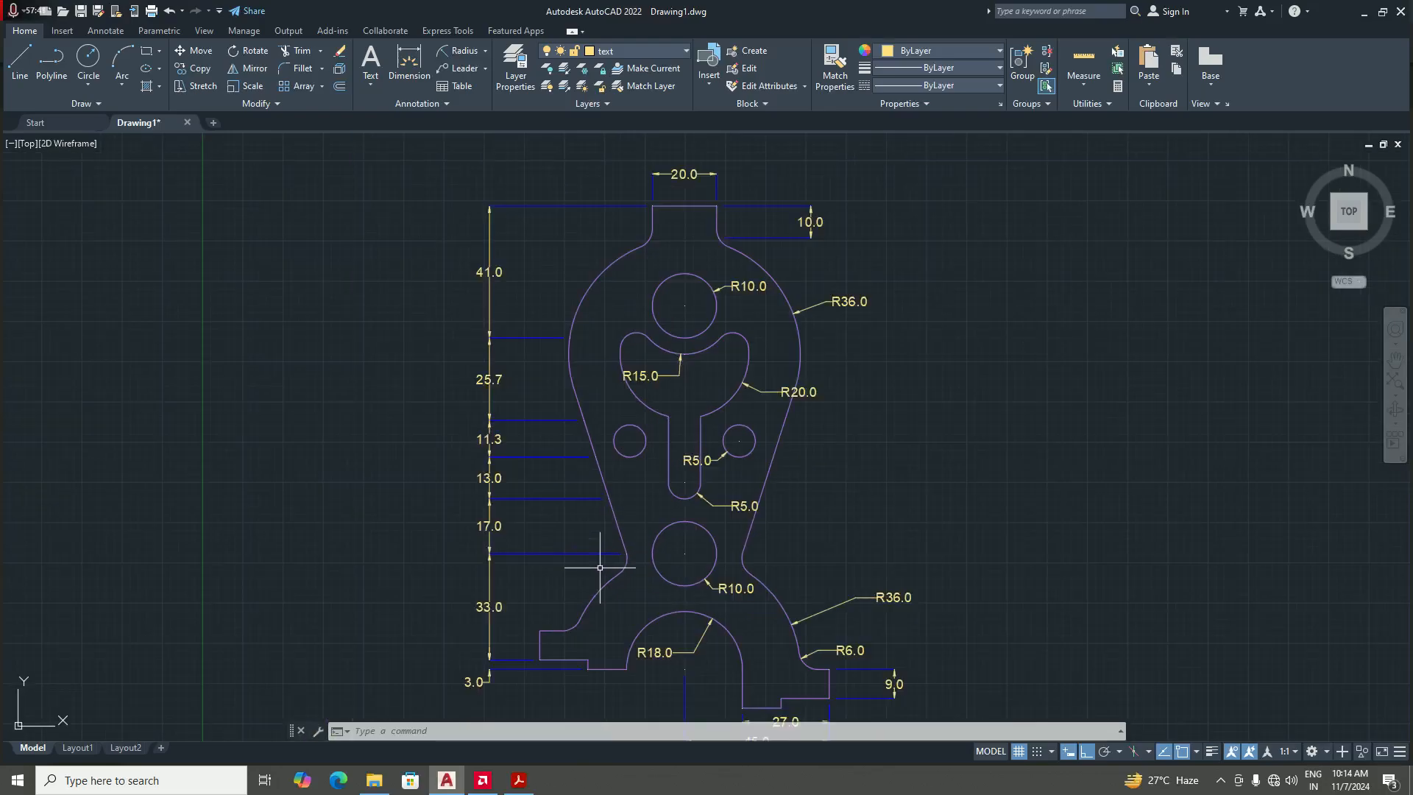
{"action": "scroll", "coordinate": [692, 431], "scroll_direction": "up", "scroll_amount": 2}
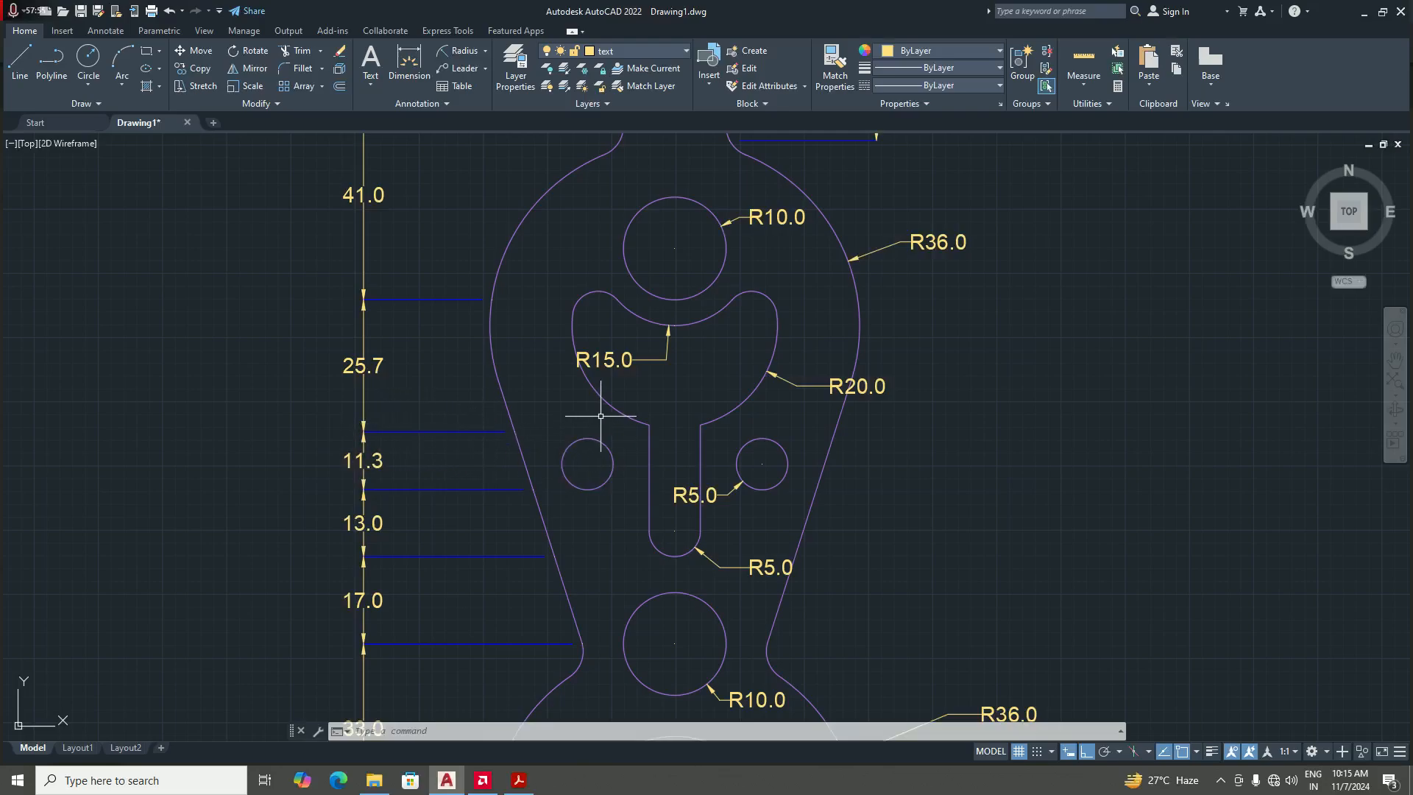
{"action": "left_click", "coordinate": [480, 432]}
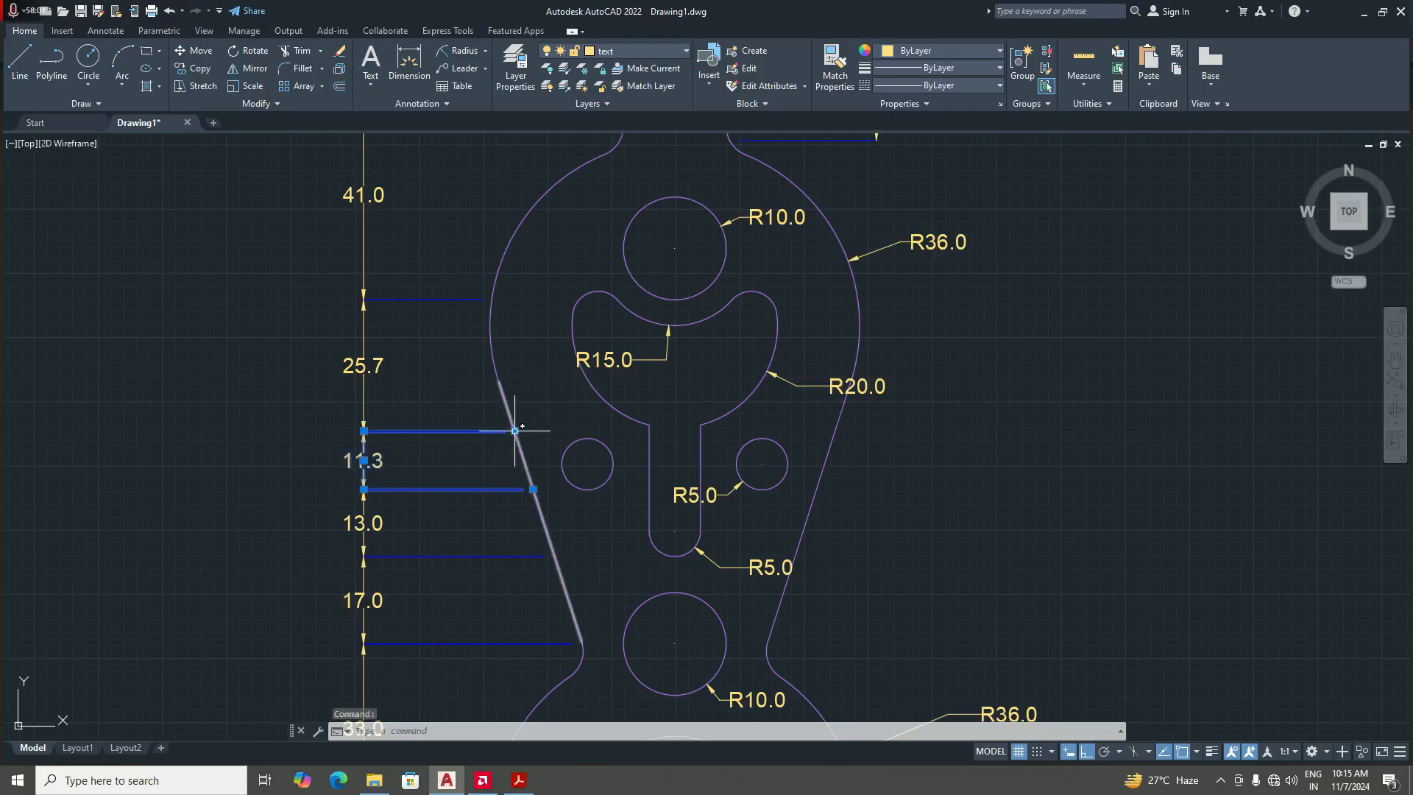
{"action": "left_click", "coordinate": [516, 431]}
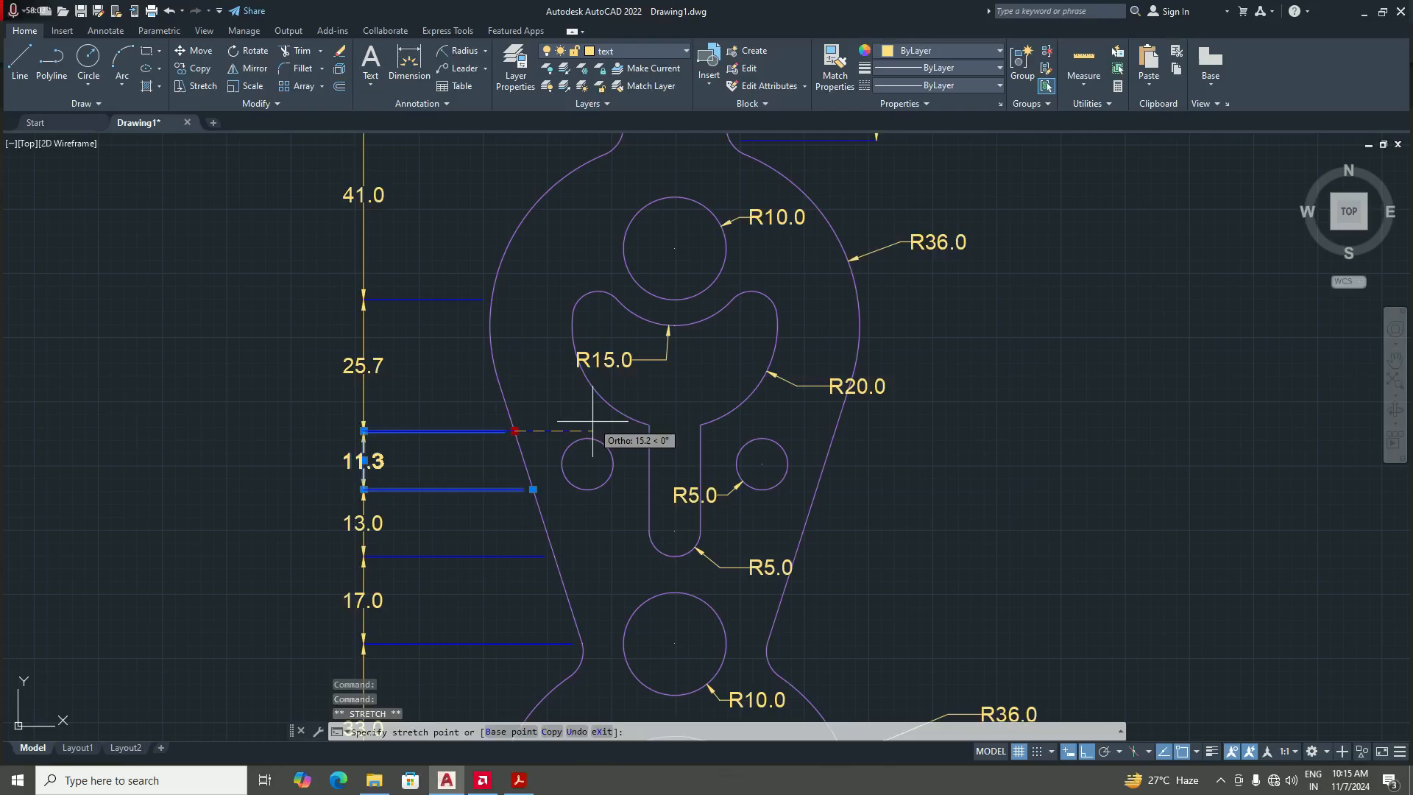
{"action": "key", "text": "Escape"}
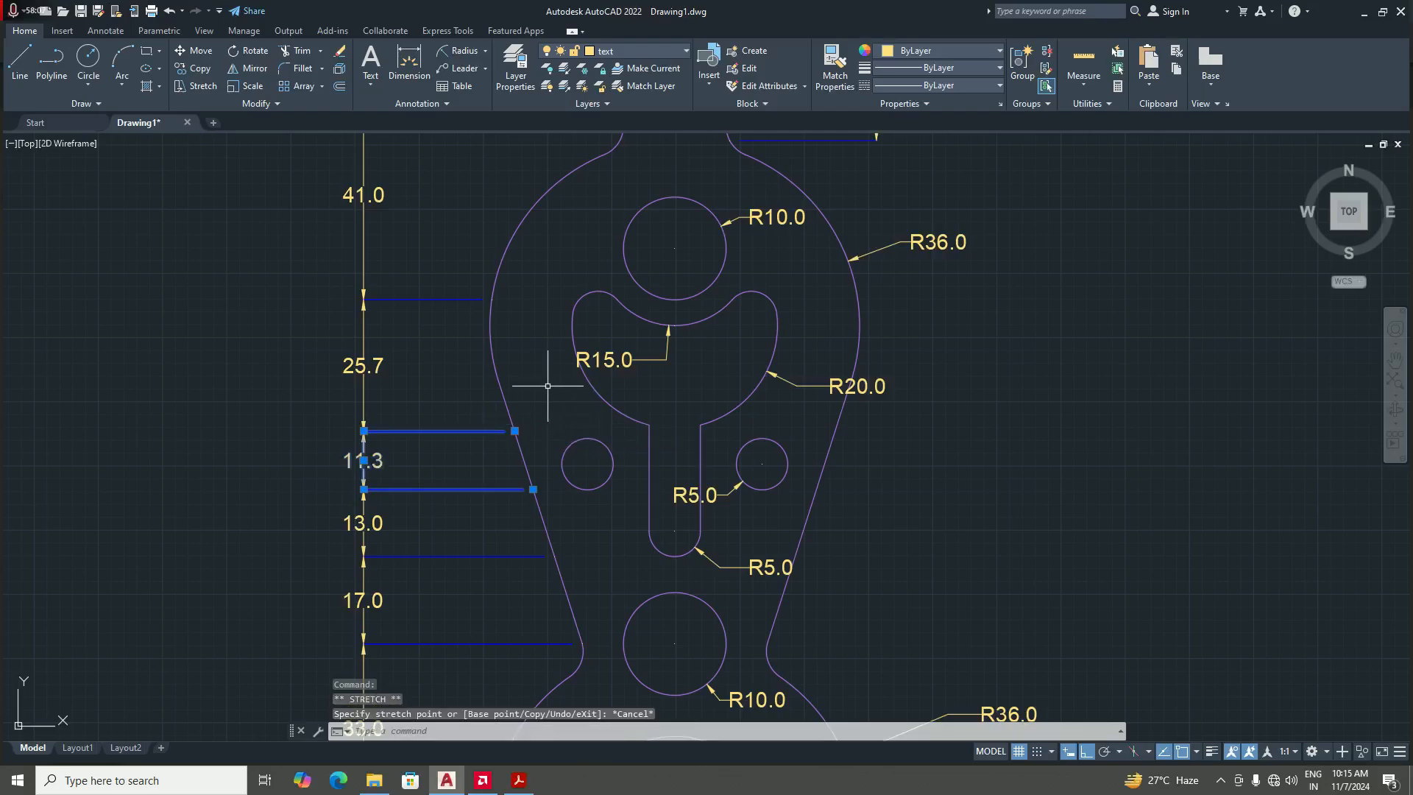
- Stretch the upper extension-line origin of the second vertical dimension from the top onto the lowest point of the R15 arc
{"action": "scroll", "coordinate": [548, 385], "scroll_direction": "down", "scroll_amount": 3}
{"action": "scroll", "coordinate": [484, 311], "scroll_direction": "up", "scroll_amount": 3}
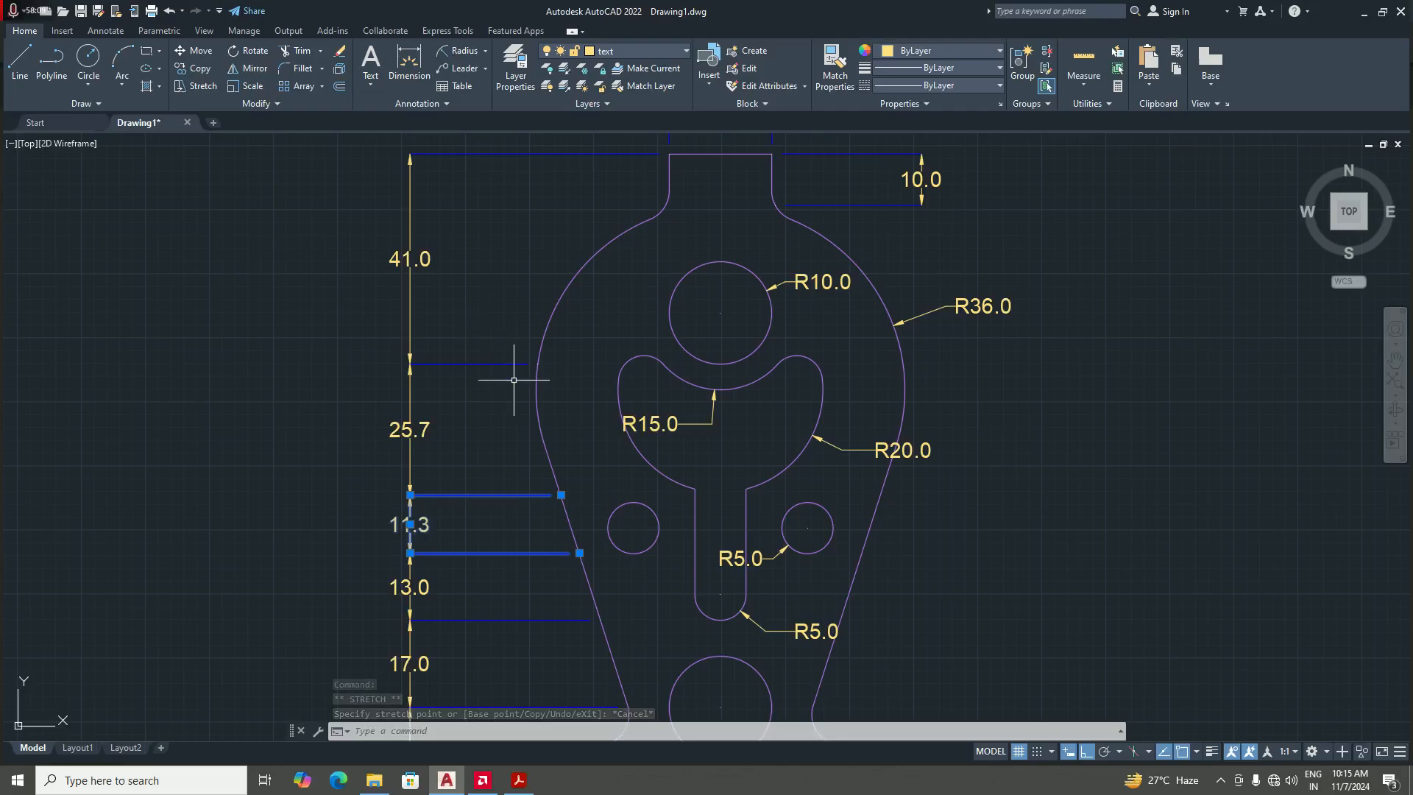
{"action": "scroll", "coordinate": [513, 380], "scroll_direction": "down", "scroll_amount": 3}
{"action": "scroll", "coordinate": [488, 388], "scroll_direction": "up", "scroll_amount": 3}
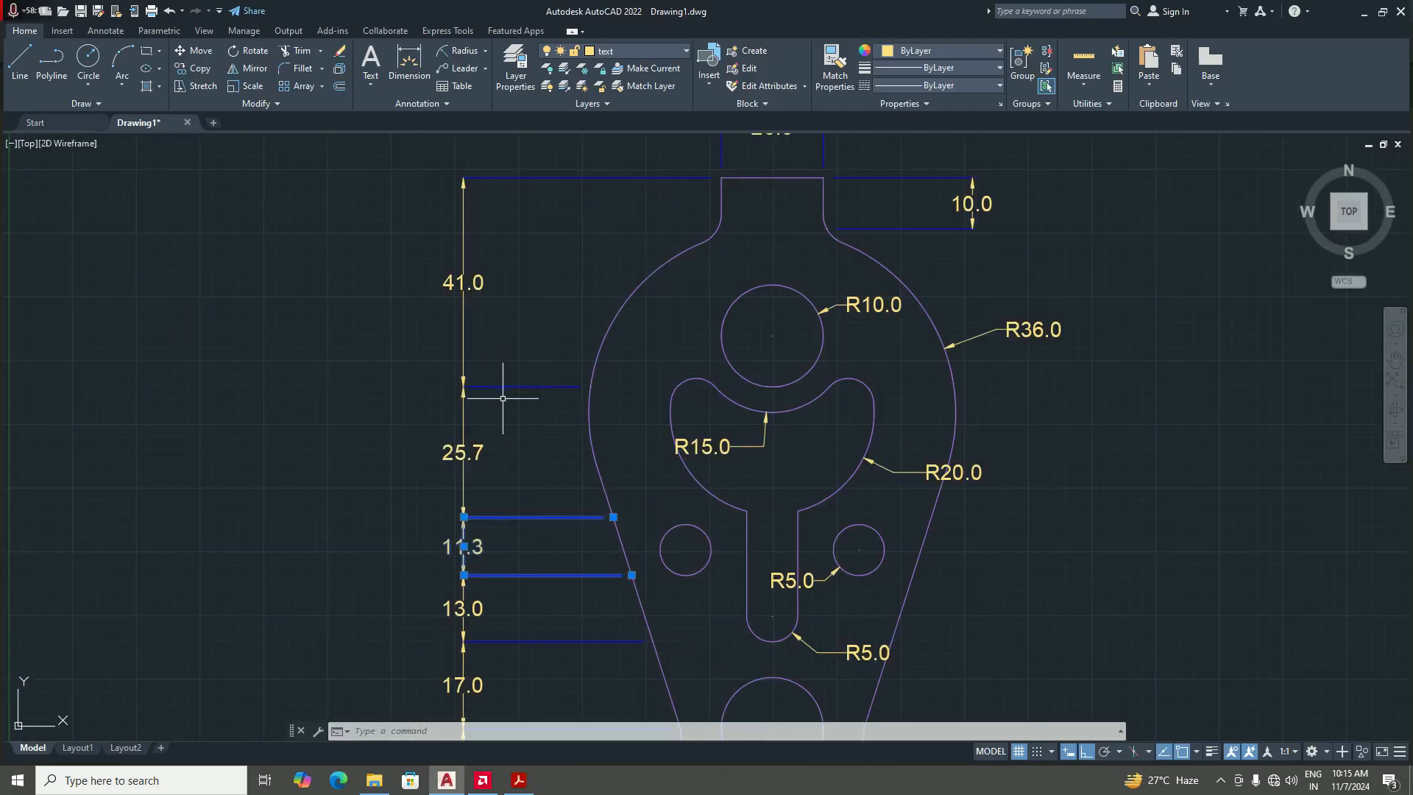
{"action": "left_click", "coordinate": [513, 386]}
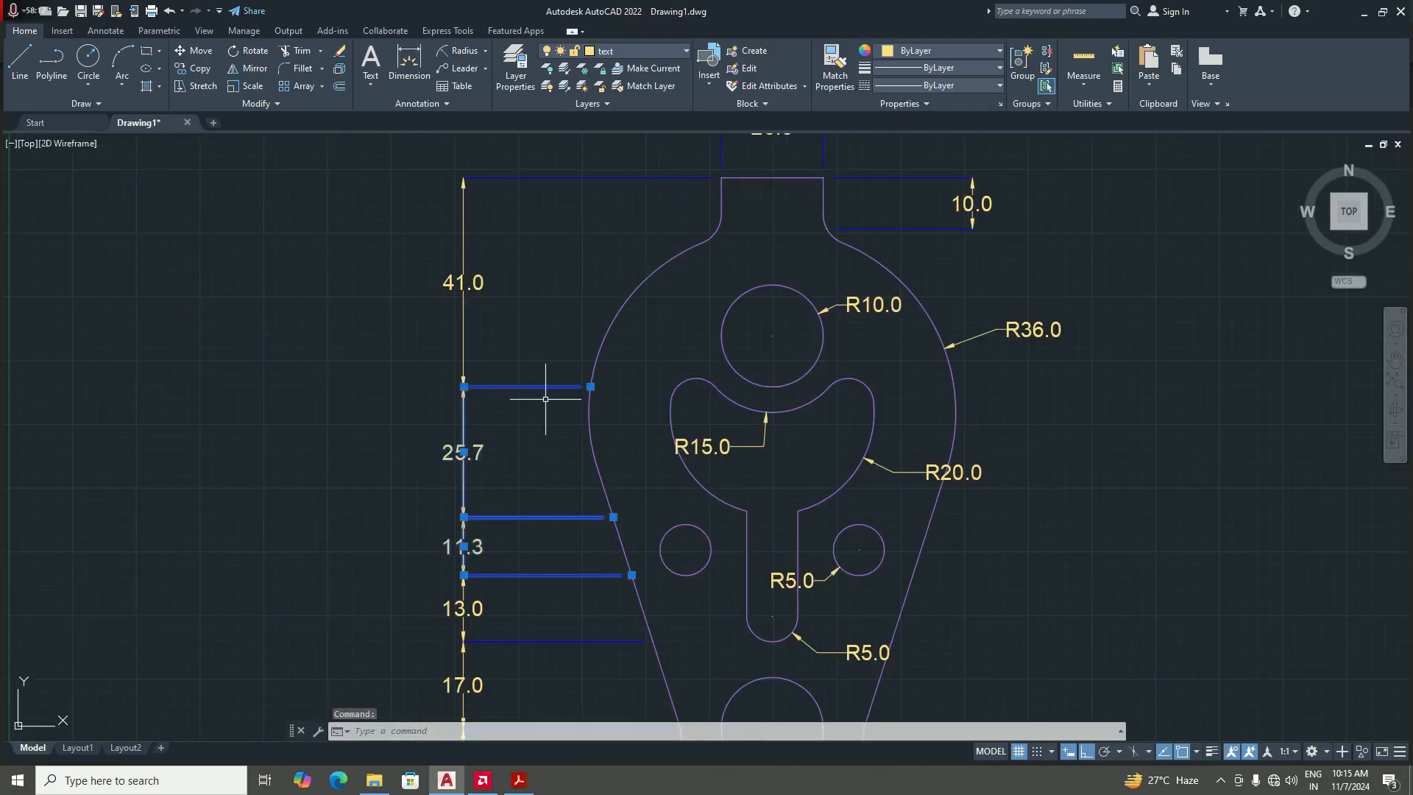
{"action": "left_click", "coordinate": [591, 386]}
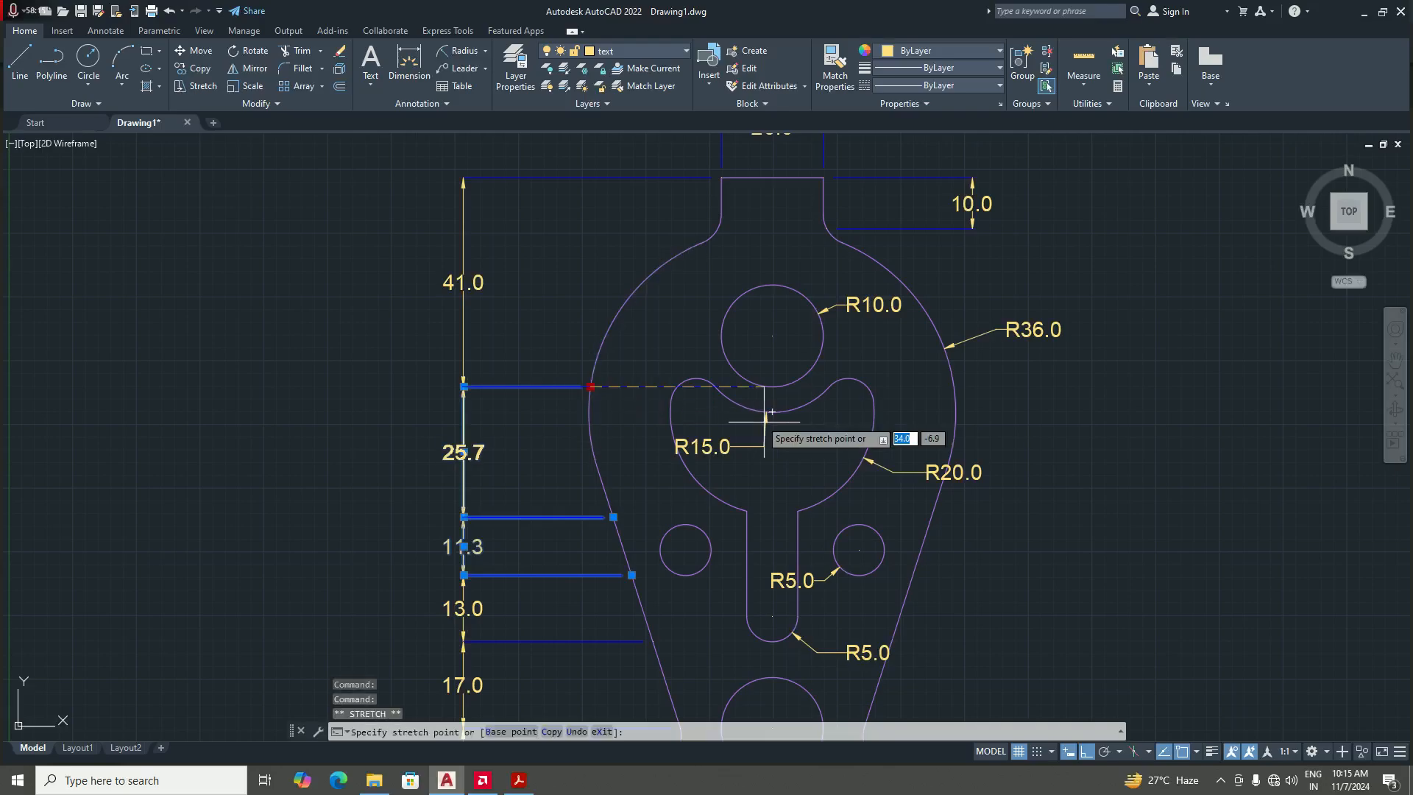
{"action": "left_click", "coordinate": [688, 408]}
{"action": "key", "text": "Escape"}
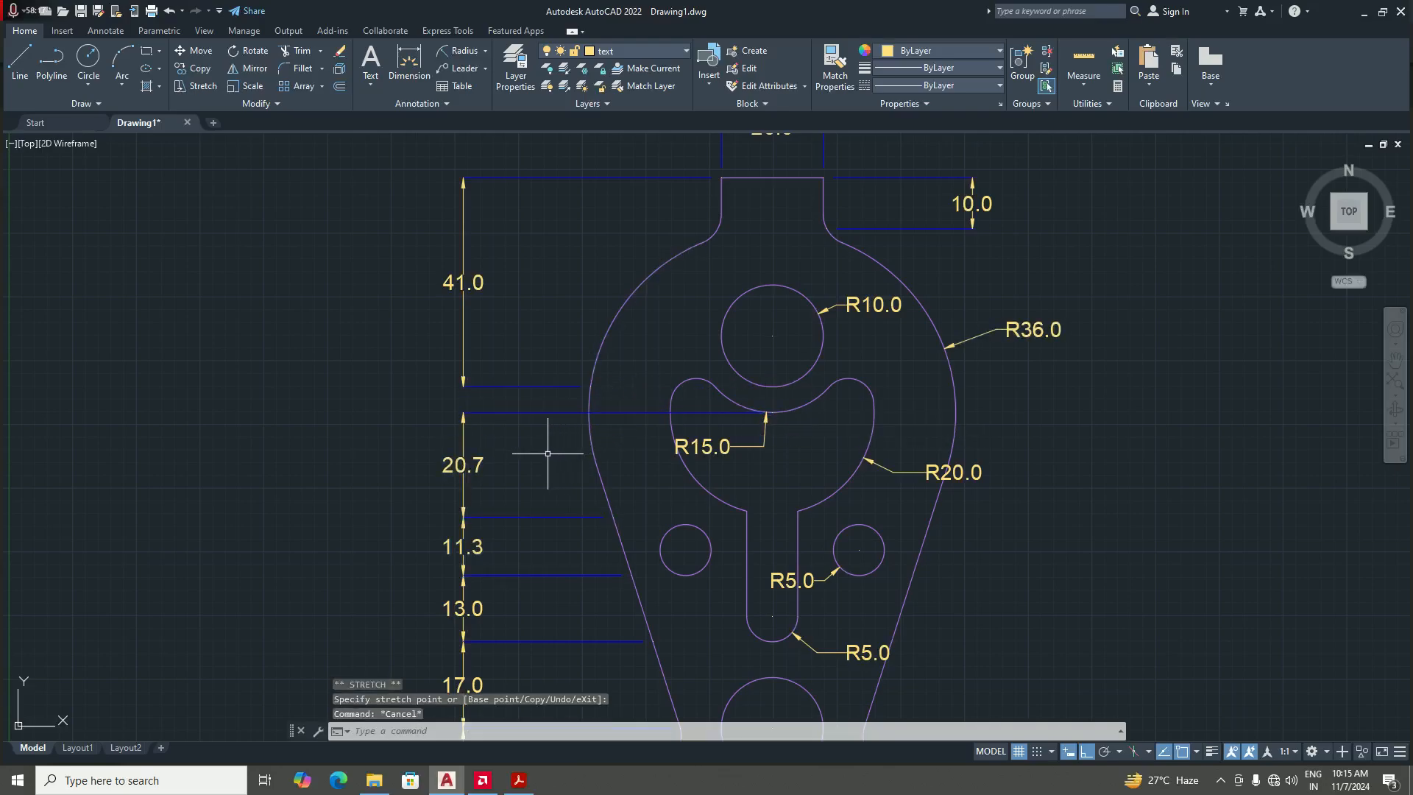
- Stretch the lower extension-line origin of the uppermost vertical dimension onto the same lowest point of the R15 arc
{"action": "scroll", "coordinate": [548, 478], "scroll_direction": "down", "scroll_amount": 1}
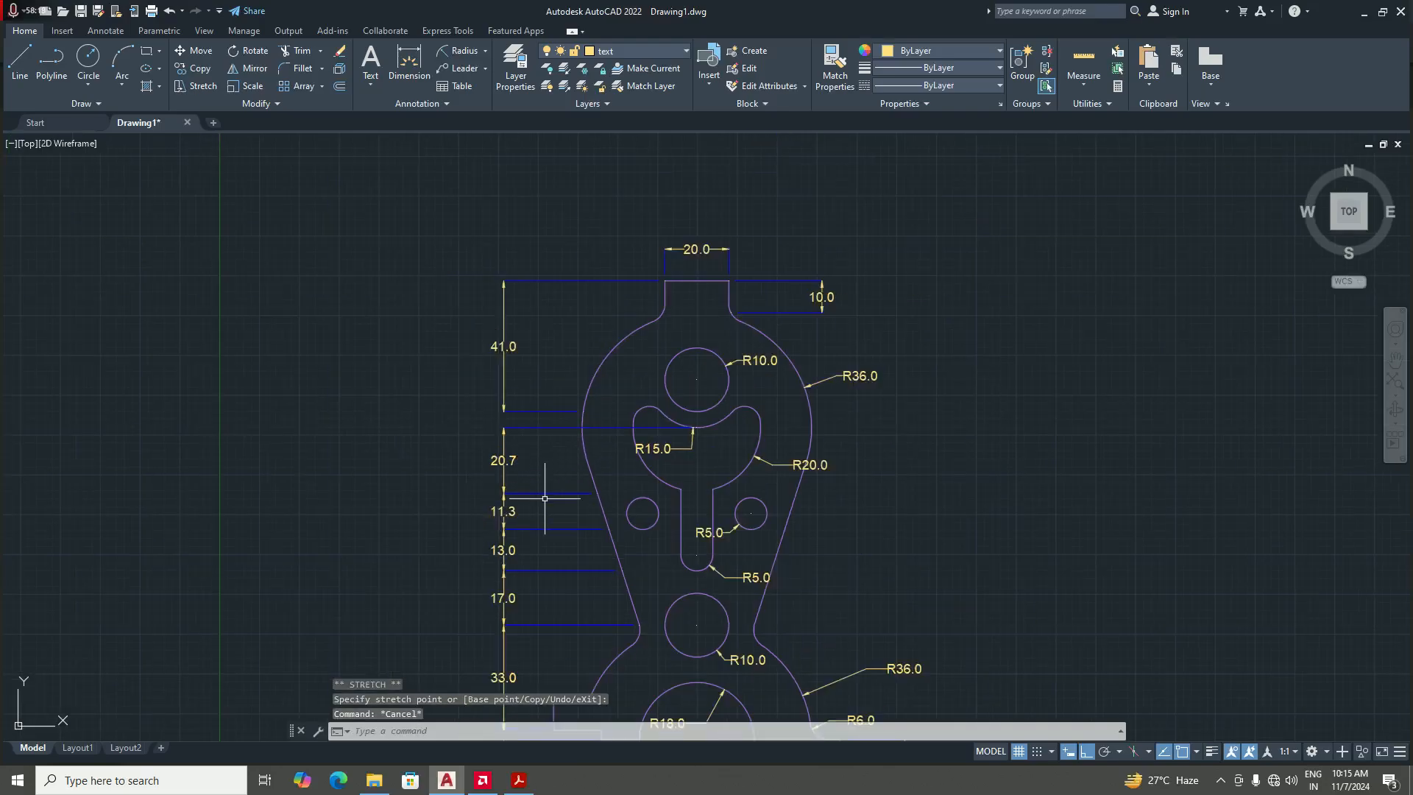
{"action": "scroll", "coordinate": [555, 488], "scroll_direction": "up", "scroll_amount": 1}
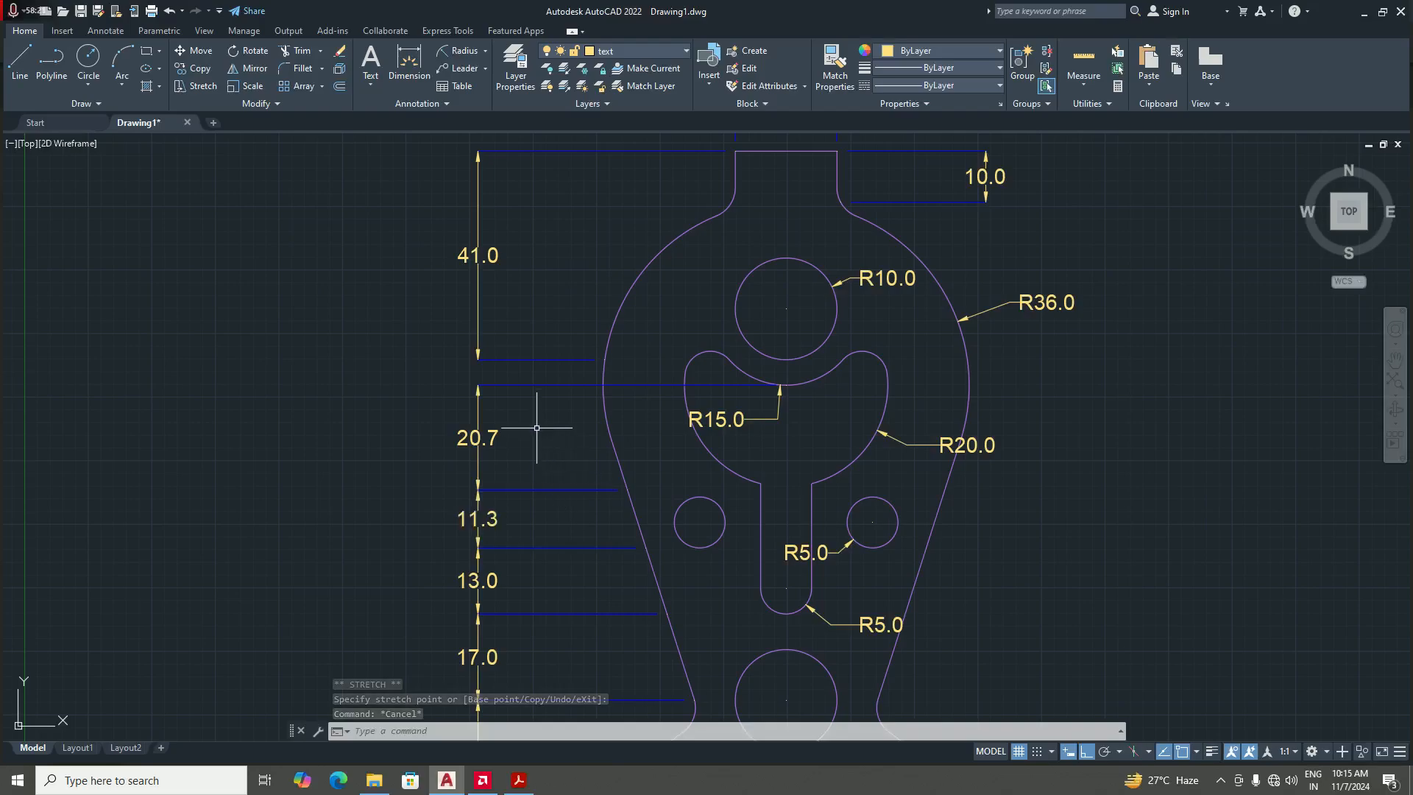
{"action": "left_click", "coordinate": [551, 360]}
{"action": "left_click", "coordinate": [605, 359]}
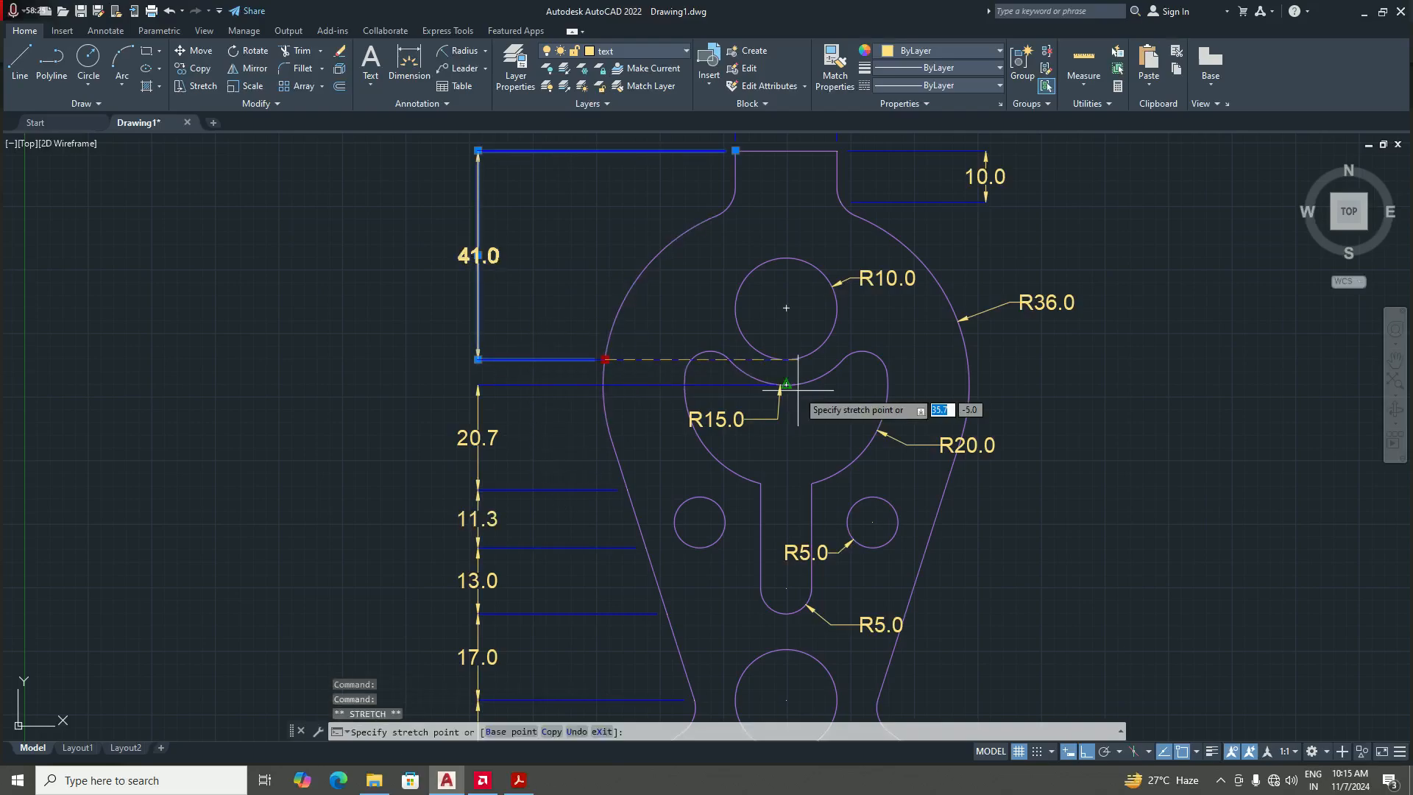
{"action": "left_click", "coordinate": [786, 384]}
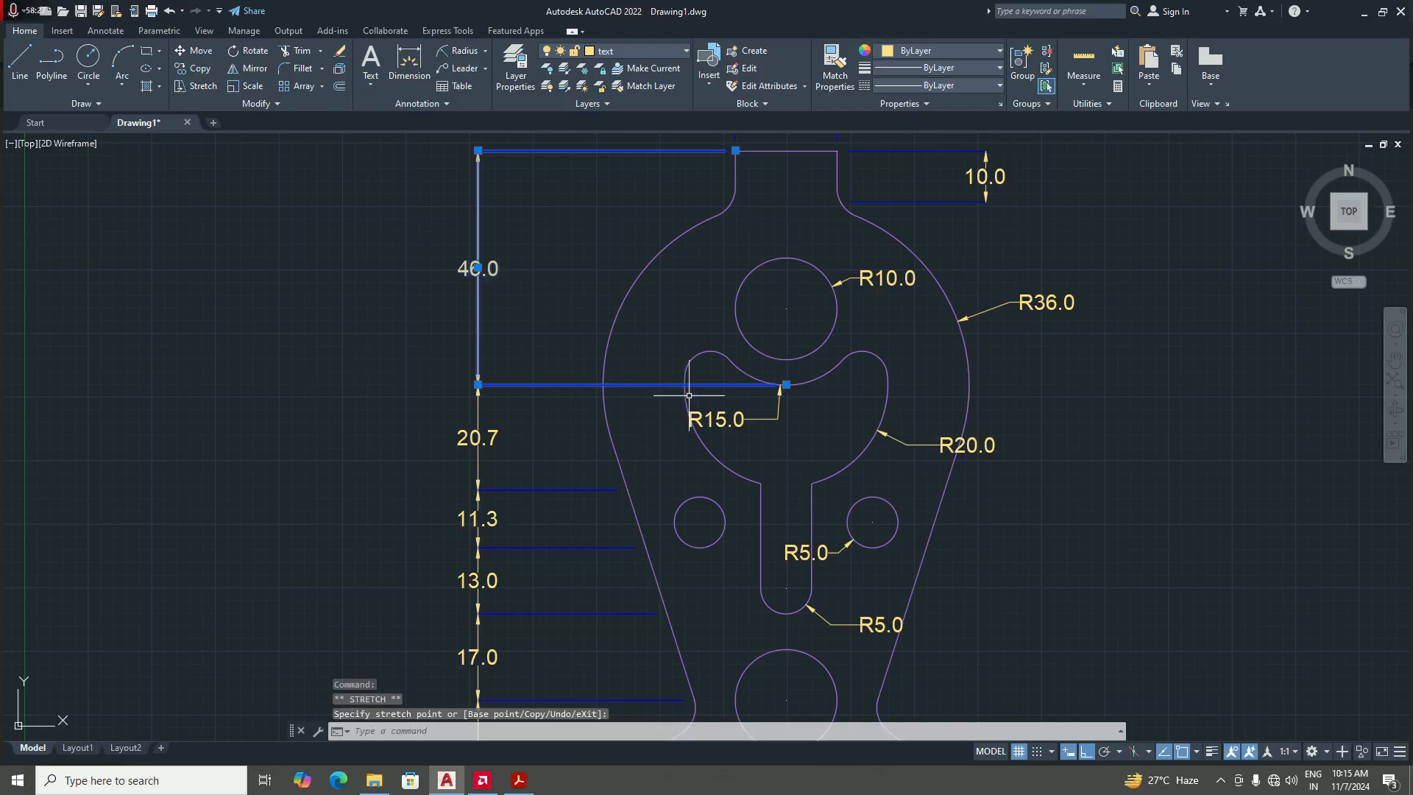
{"action": "key", "text": "Escape"}
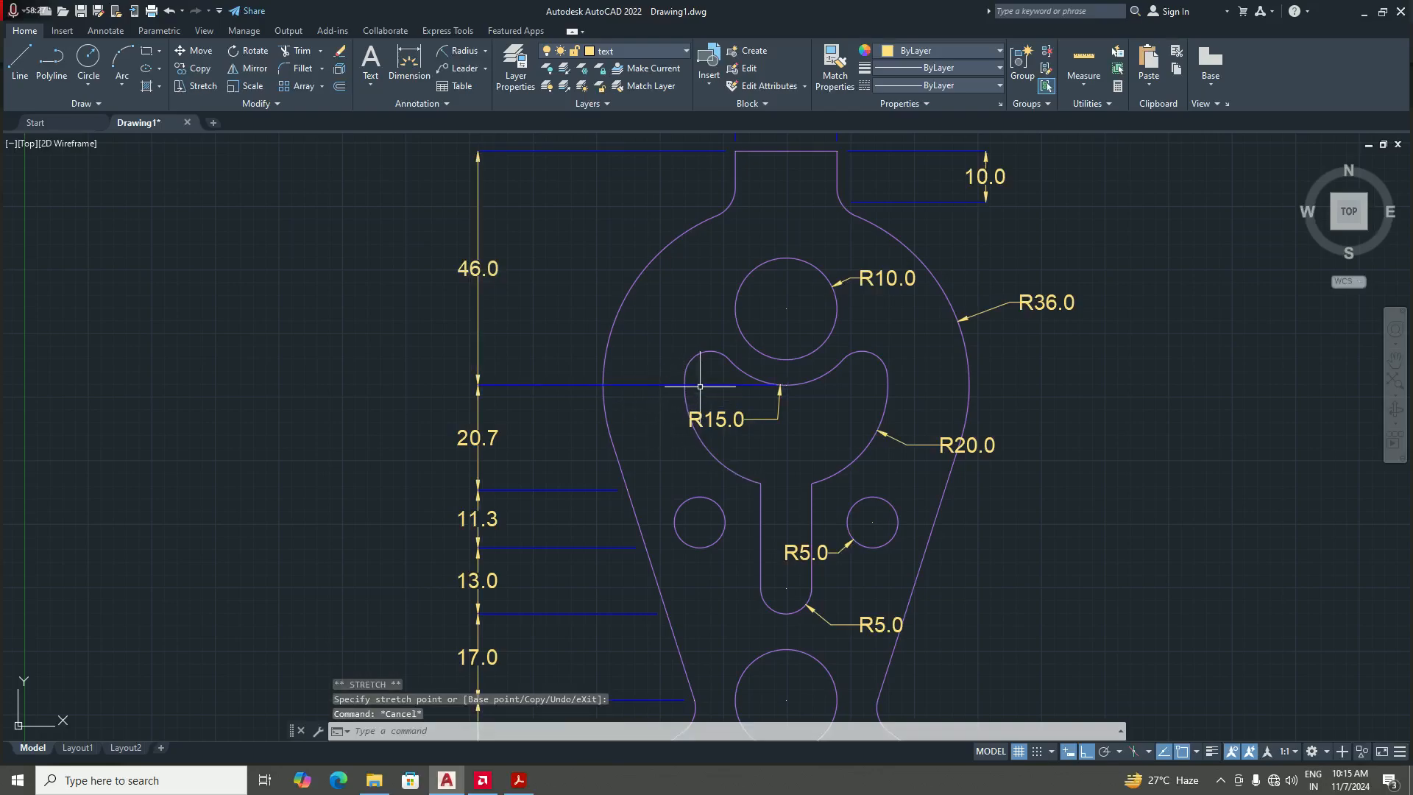
- Pull the second vertical dimension's upper extension line horizontally back to the left outer outline
{"action": "left_click", "coordinate": [644, 384]}
{"action": "left_click", "coordinate": [785, 384]}
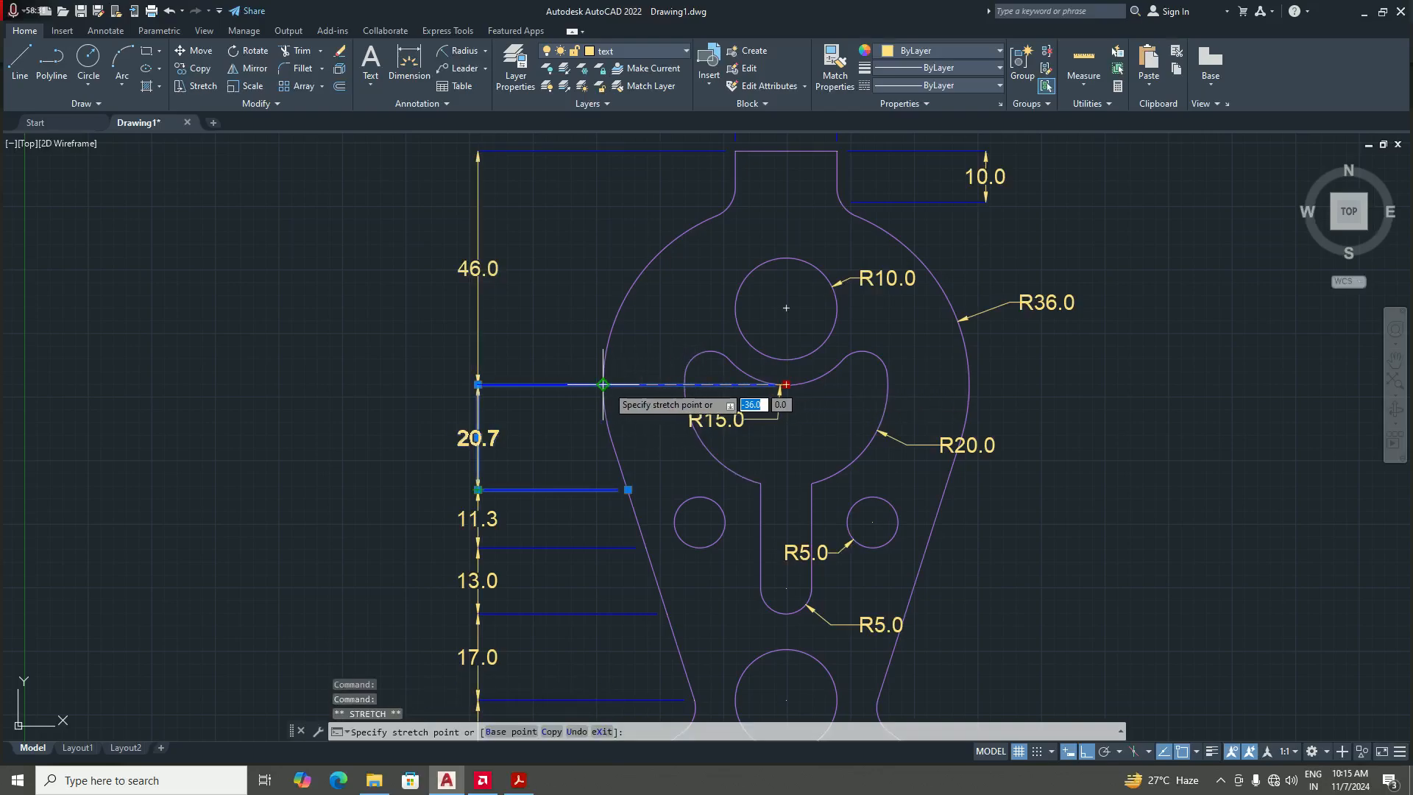
{"action": "scroll", "coordinate": [608, 385], "scroll_direction": "up", "scroll_amount": 6}
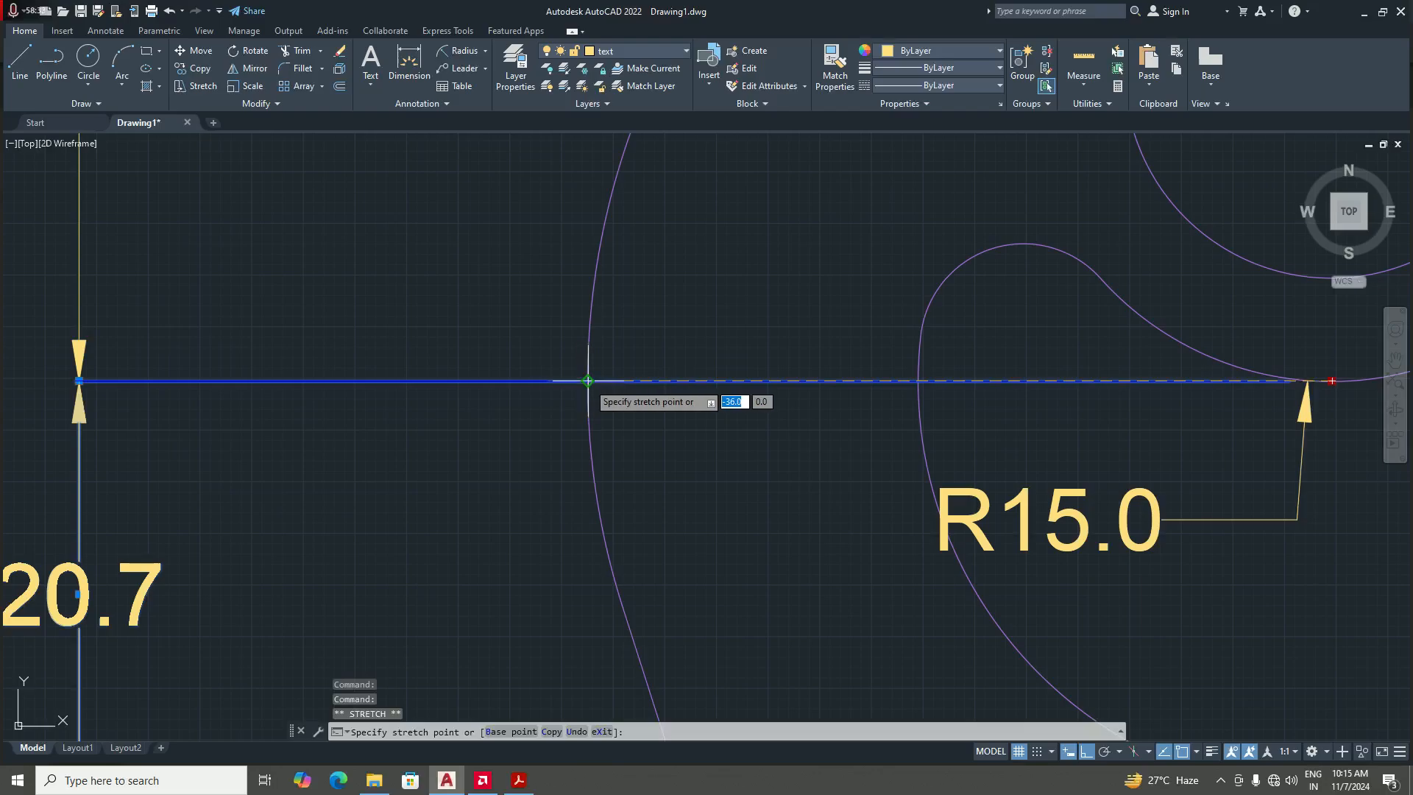
{"action": "left_click", "coordinate": [586, 381]}
{"action": "scroll", "coordinate": [652, 408], "scroll_direction": "down", "scroll_amount": 5}
{"action": "scroll", "coordinate": [651, 424], "scroll_direction": "up", "scroll_amount": 2}
{"action": "key", "text": "Escape"}
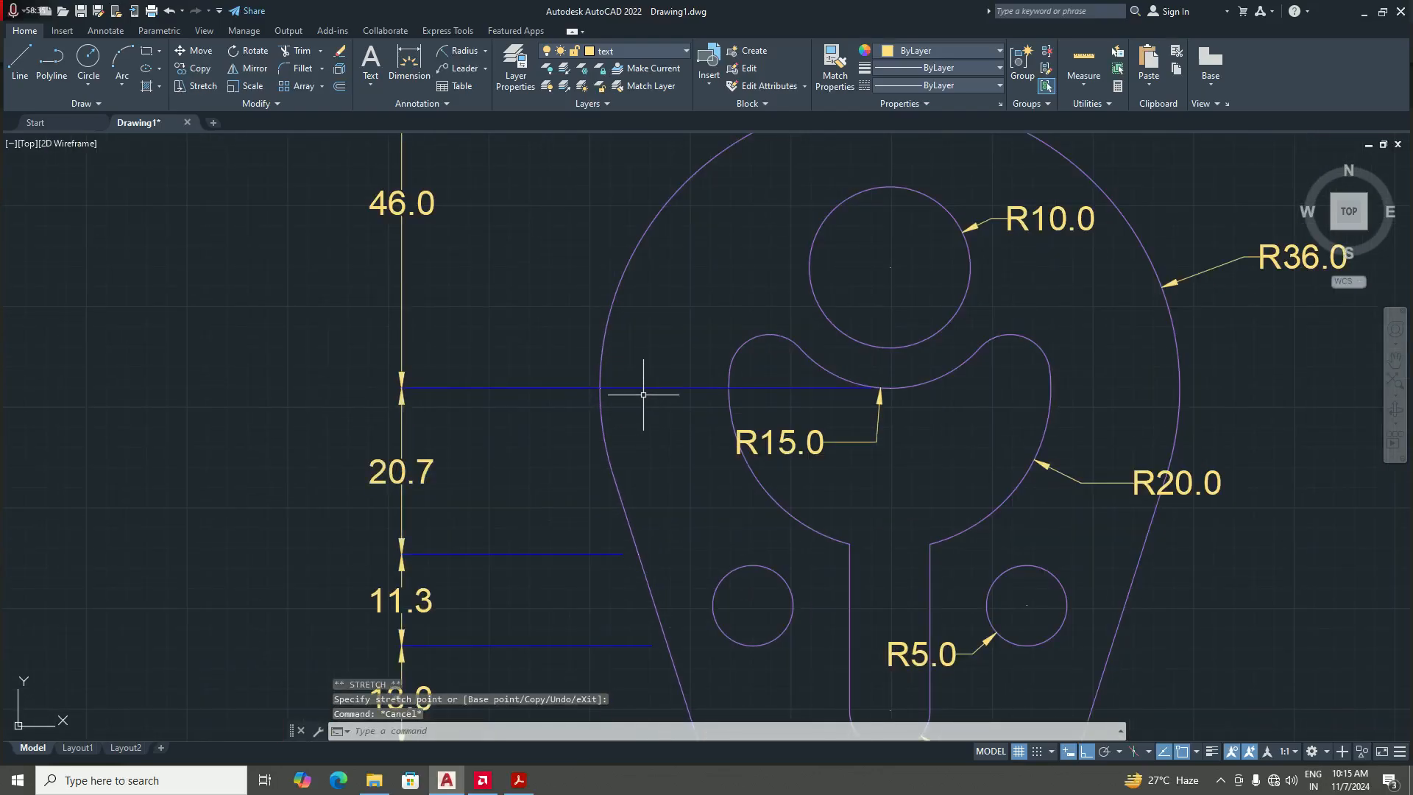
- Pull the uppermost vertical dimension's lower extension line back to the left outer outline at the same height
{"action": "left_click", "coordinate": [648, 388]}
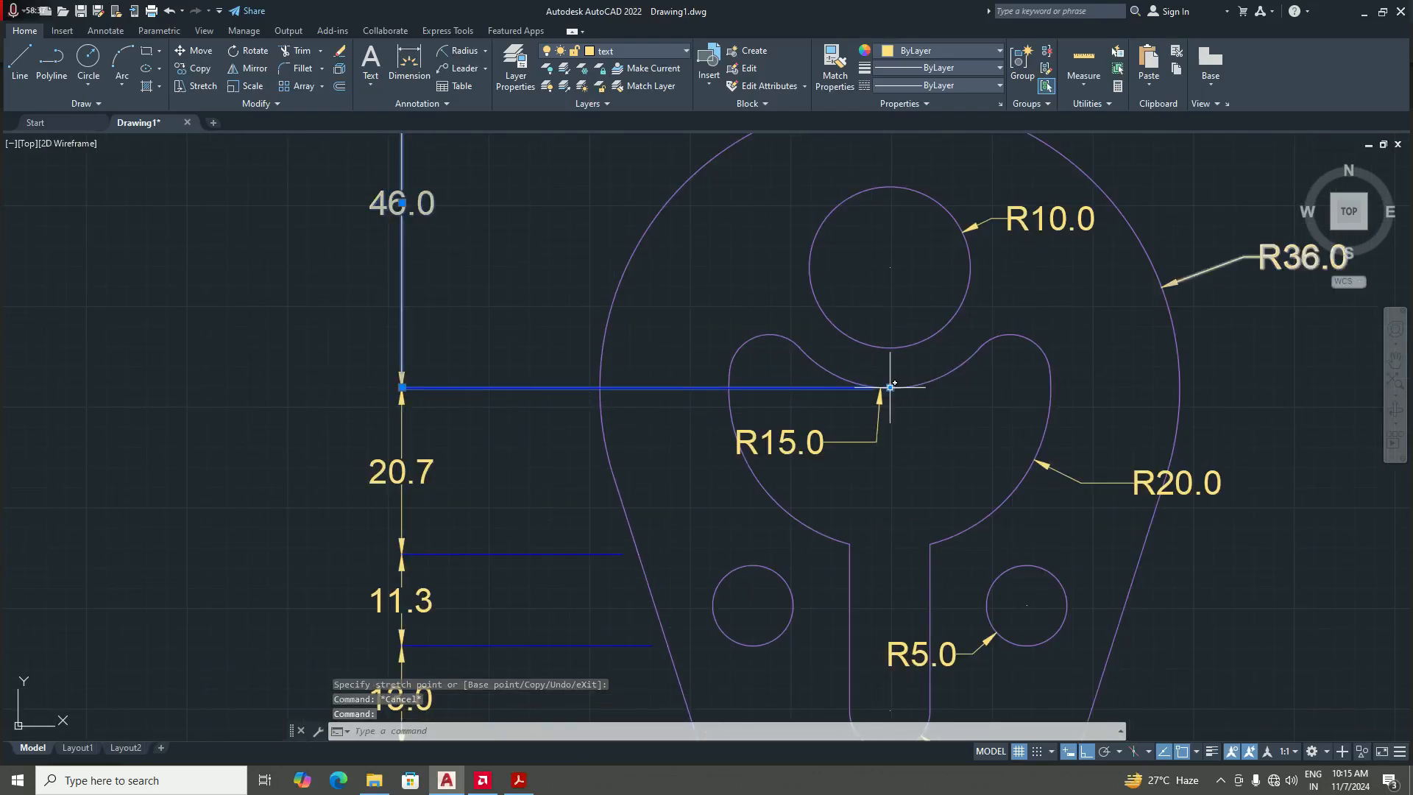
{"action": "left_click", "coordinate": [890, 387]}
{"action": "left_click", "coordinate": [600, 388]}
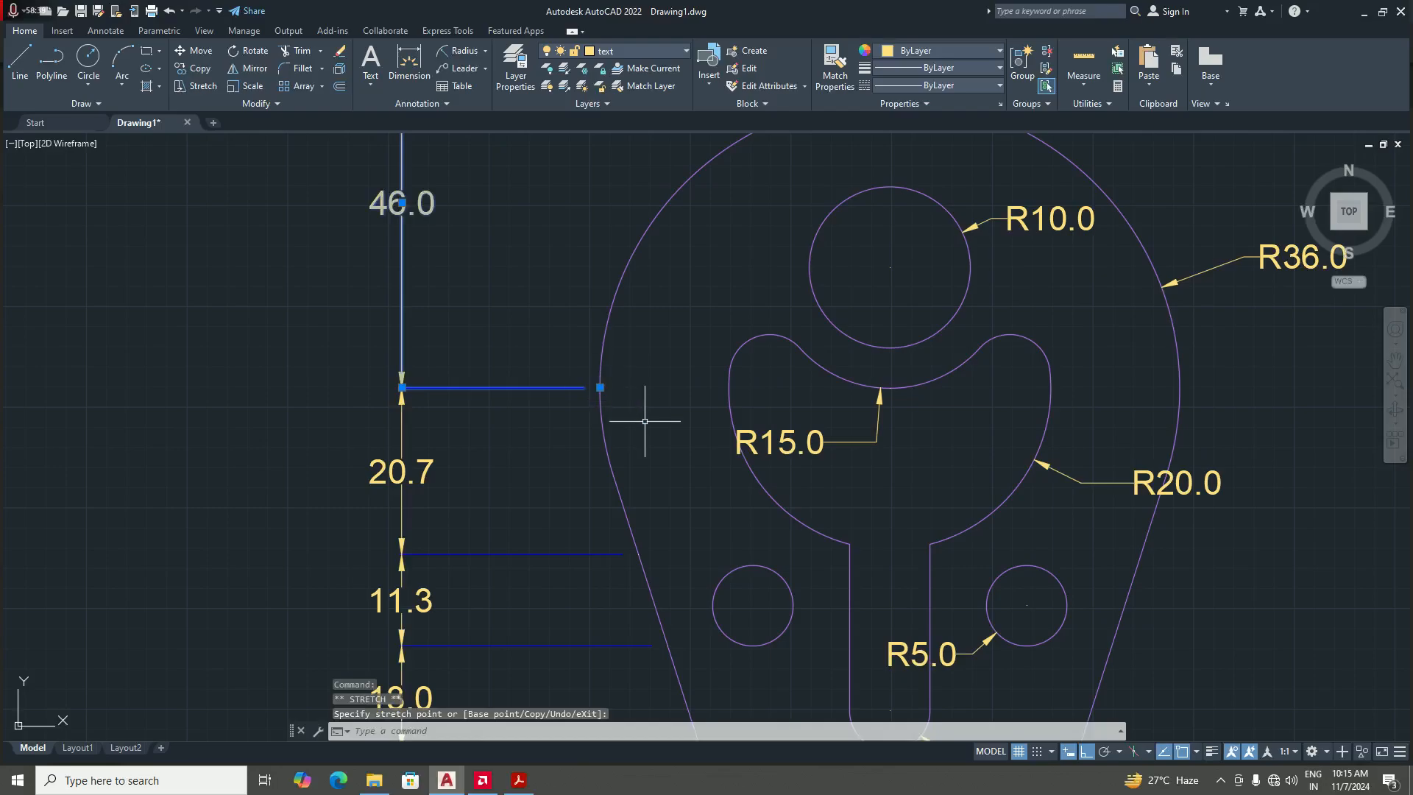
{"action": "key", "text": "Escape"}
- Examine the extension lines of the left dimension chain against the slot and small holes
{"action": "scroll", "coordinate": [560, 403], "scroll_direction": "down", "scroll_amount": 2}
{"action": "scroll", "coordinate": [560, 404], "scroll_direction": "down", "scroll_amount": 5}
{"action": "scroll", "coordinate": [521, 430], "scroll_direction": "up", "scroll_amount": 5}
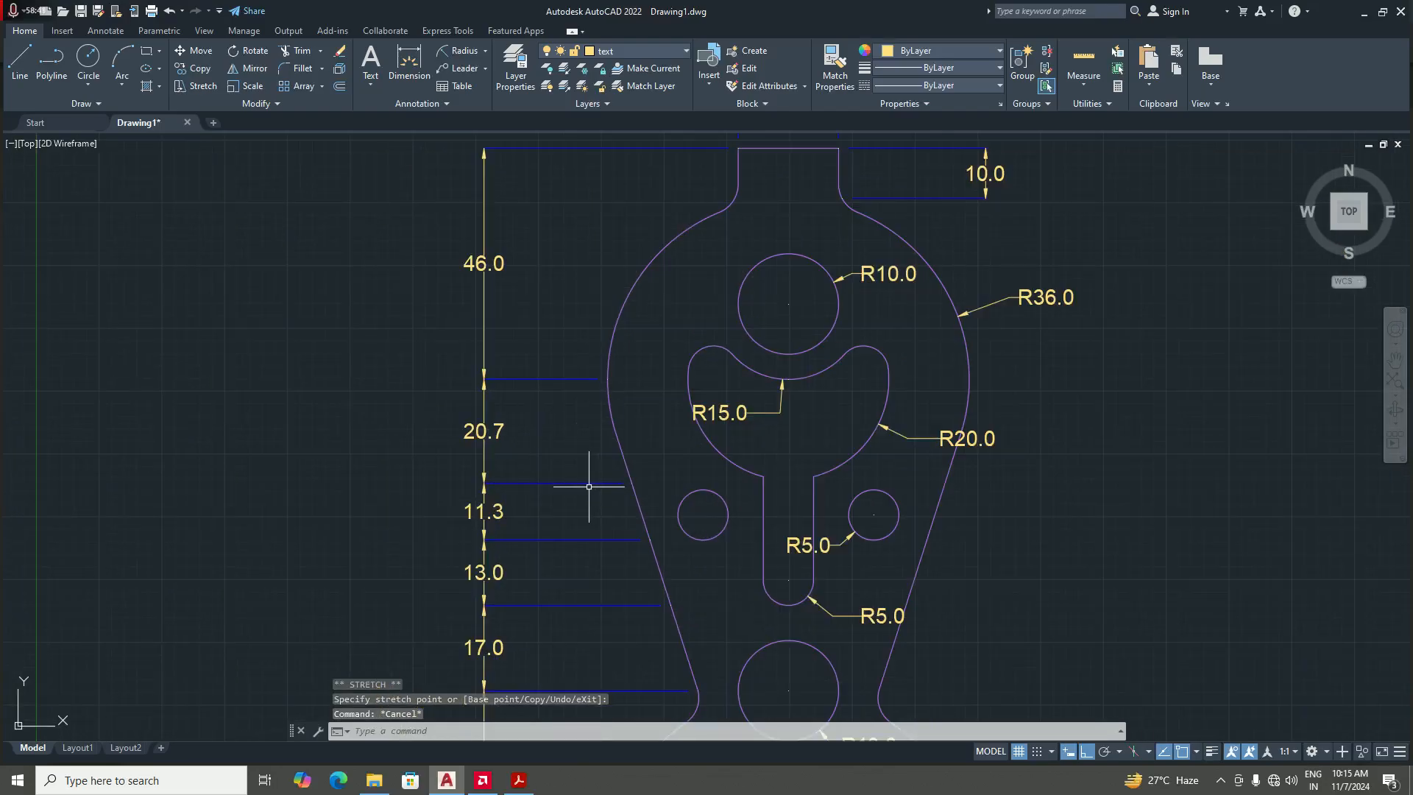
{"action": "scroll", "coordinate": [548, 479], "scroll_direction": "up", "scroll_amount": 2}
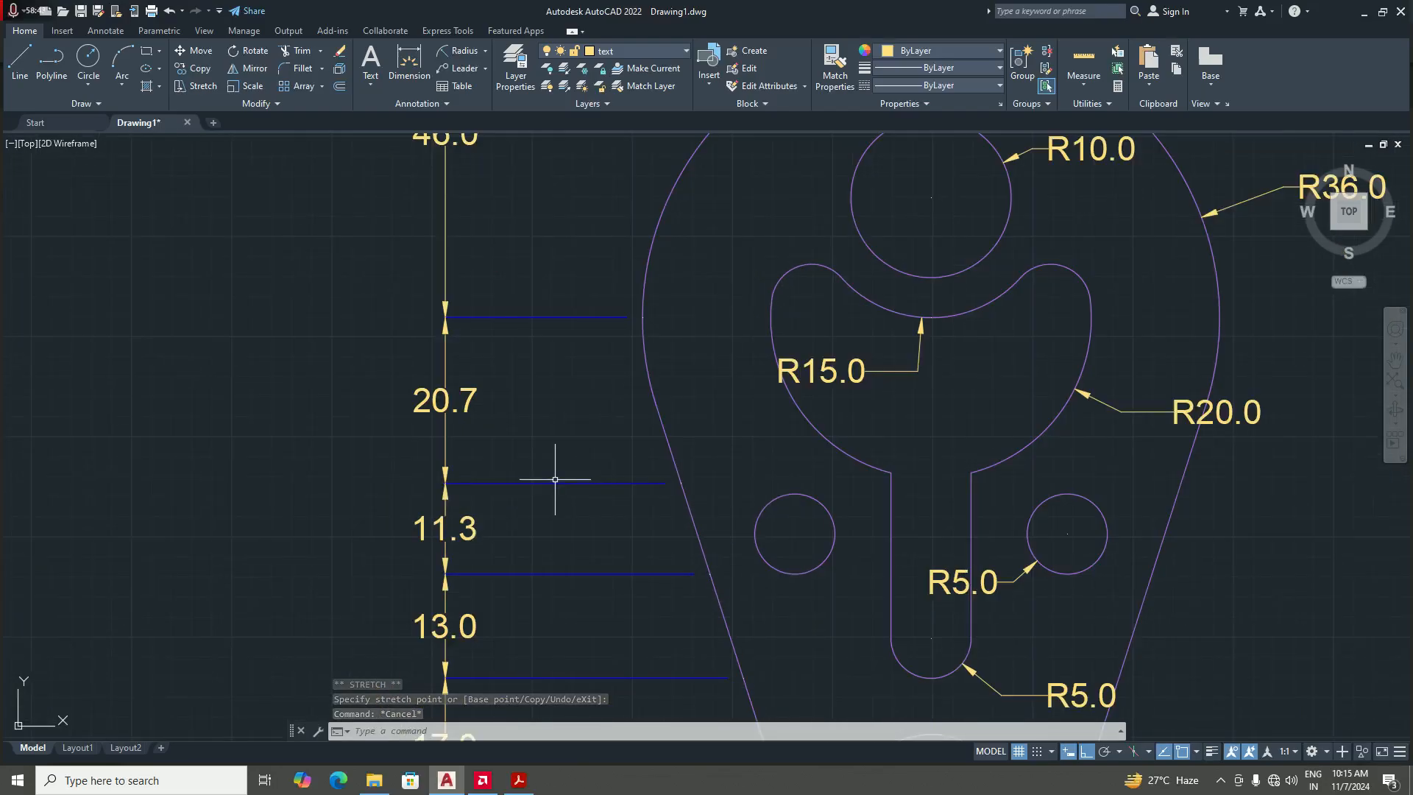
{"action": "scroll", "coordinate": [554, 479], "scroll_direction": "down", "scroll_amount": 2}
{"action": "scroll", "coordinate": [567, 479], "scroll_direction": "up", "scroll_amount": 2}
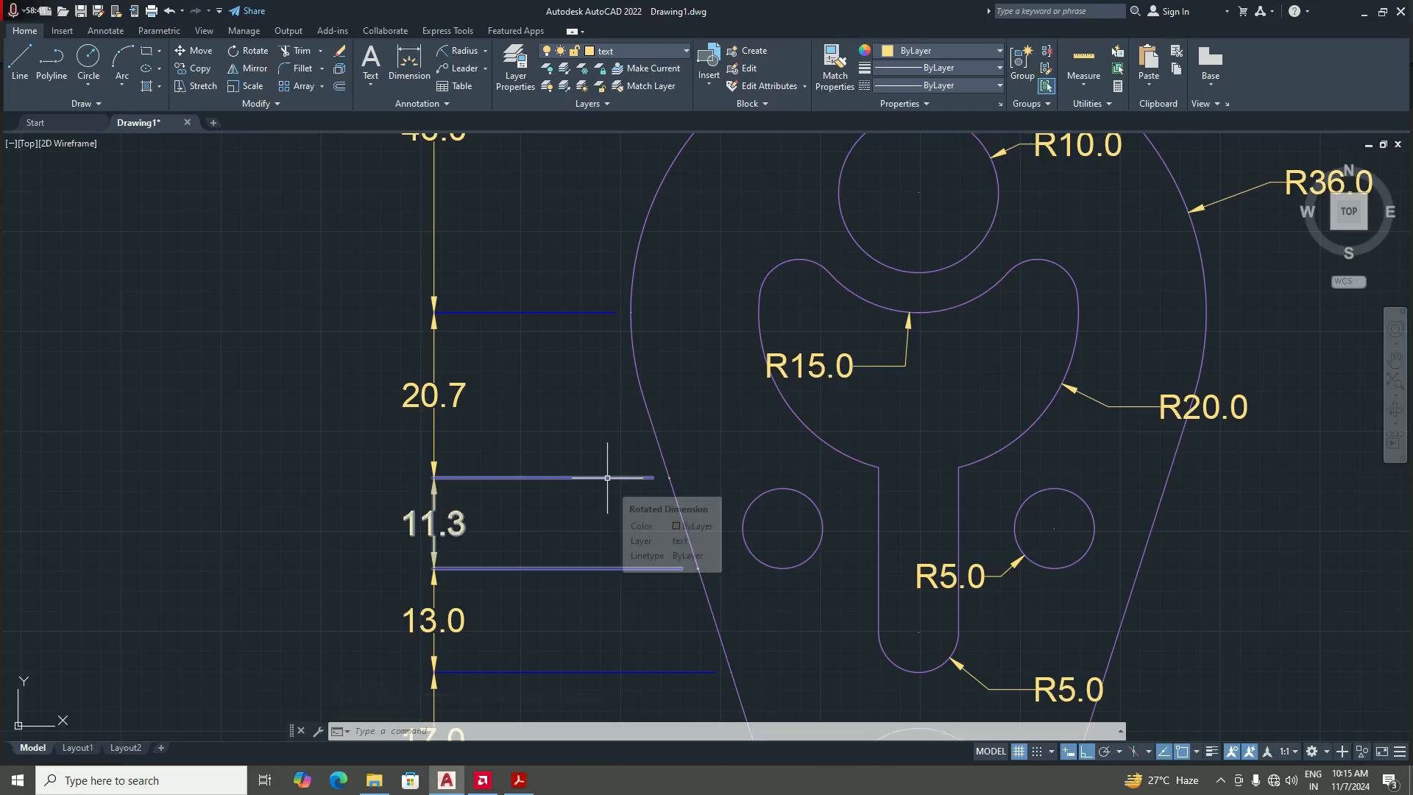
{"action": "scroll", "coordinate": [607, 478], "scroll_direction": "down", "scroll_amount": 2}
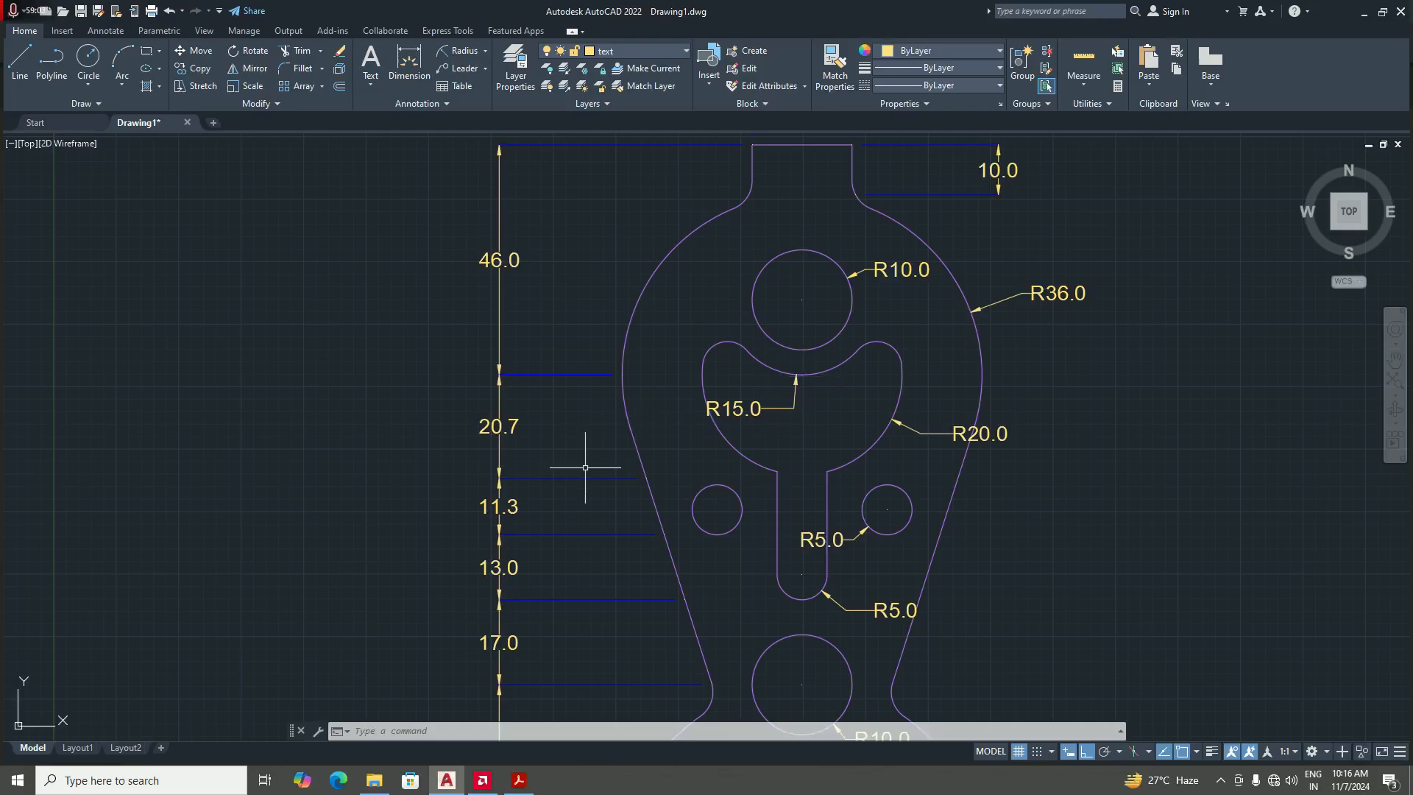
{"action": "left_click", "coordinate": [499, 436]}
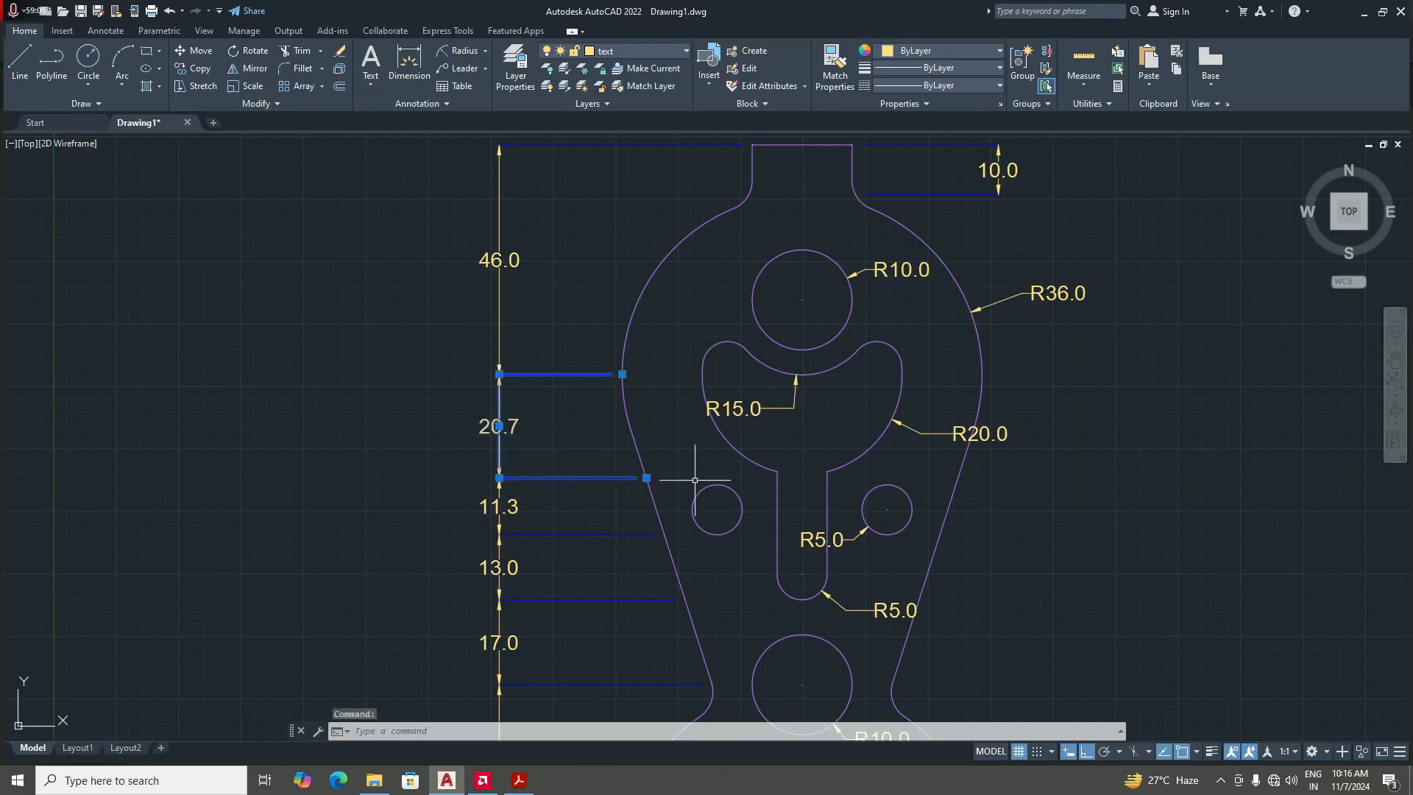
{"action": "left_click", "coordinate": [646, 478]}
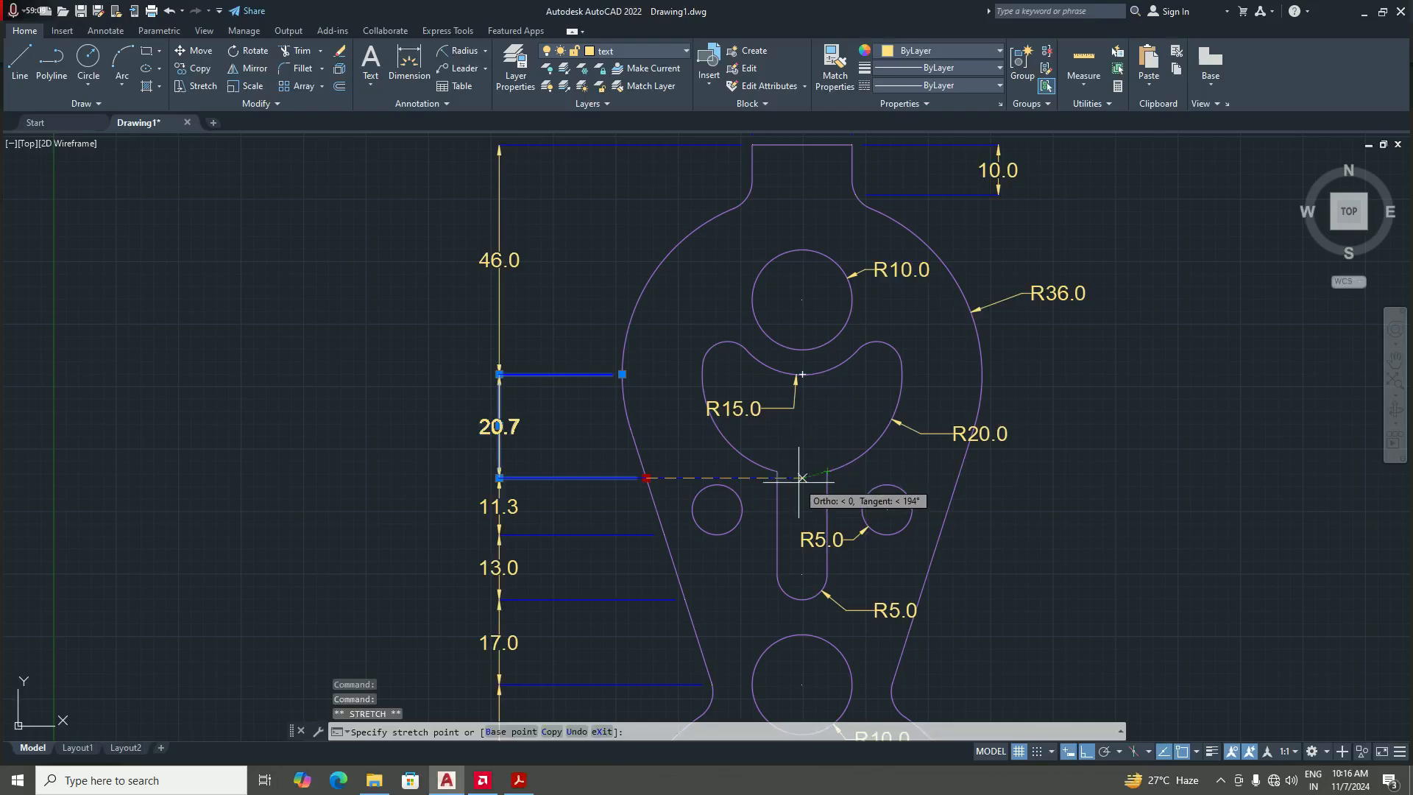
{"action": "scroll", "coordinate": [812, 473], "scroll_direction": "up", "scroll_amount": 4}
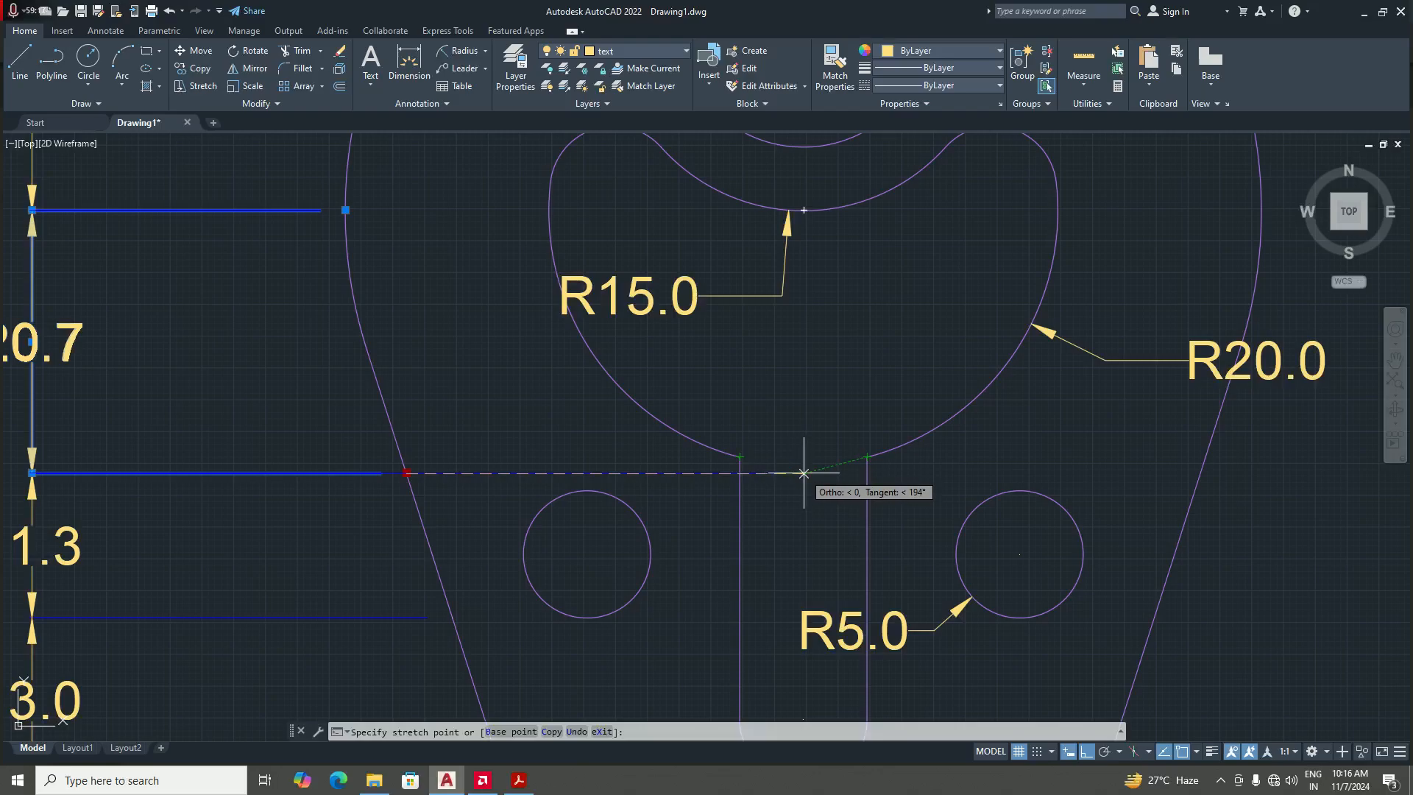
{"action": "scroll", "coordinate": [804, 473], "scroll_direction": "down", "scroll_amount": 4}
{"action": "scroll", "coordinate": [800, 477], "scroll_direction": "up", "scroll_amount": 2}
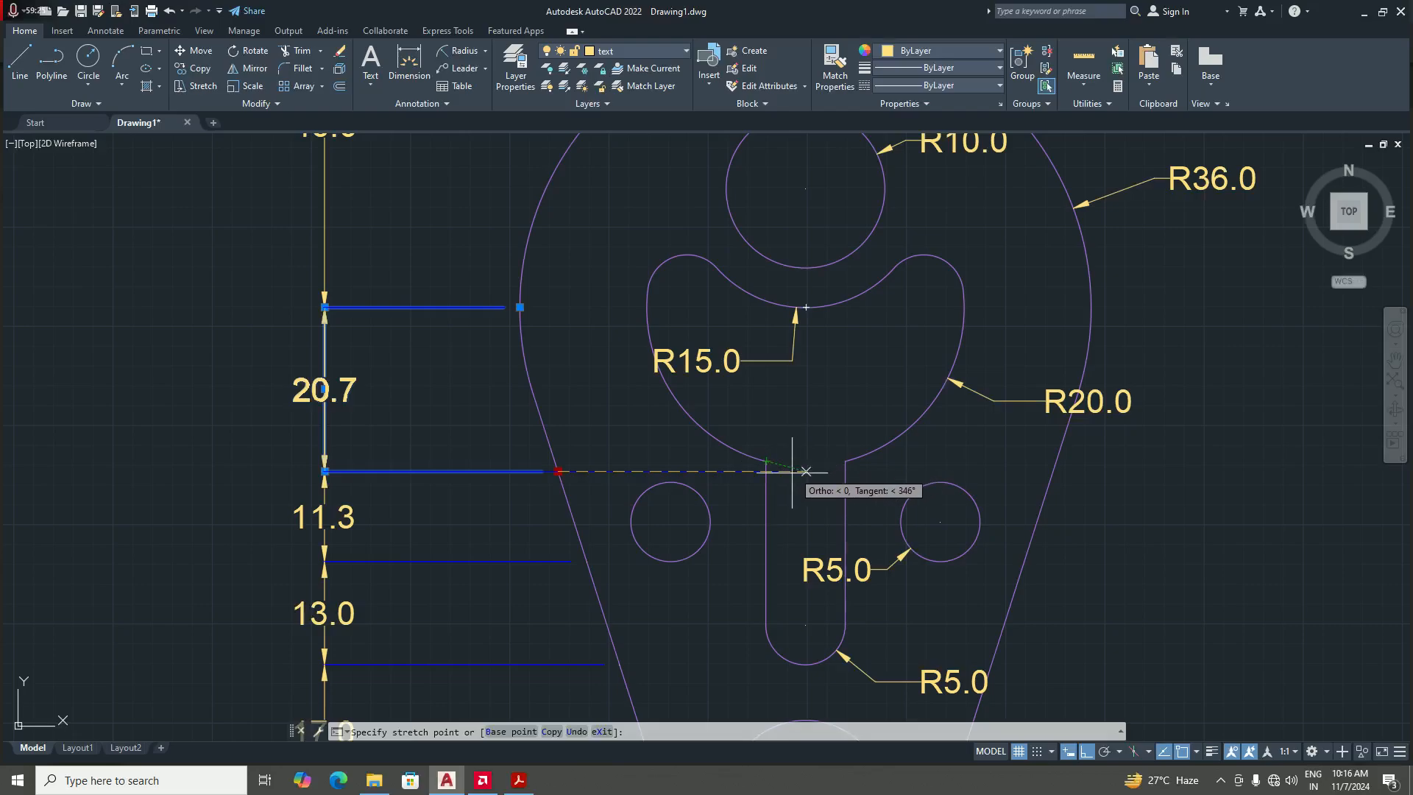
{"action": "scroll", "coordinate": [802, 471], "scroll_direction": "up", "scroll_amount": 4}
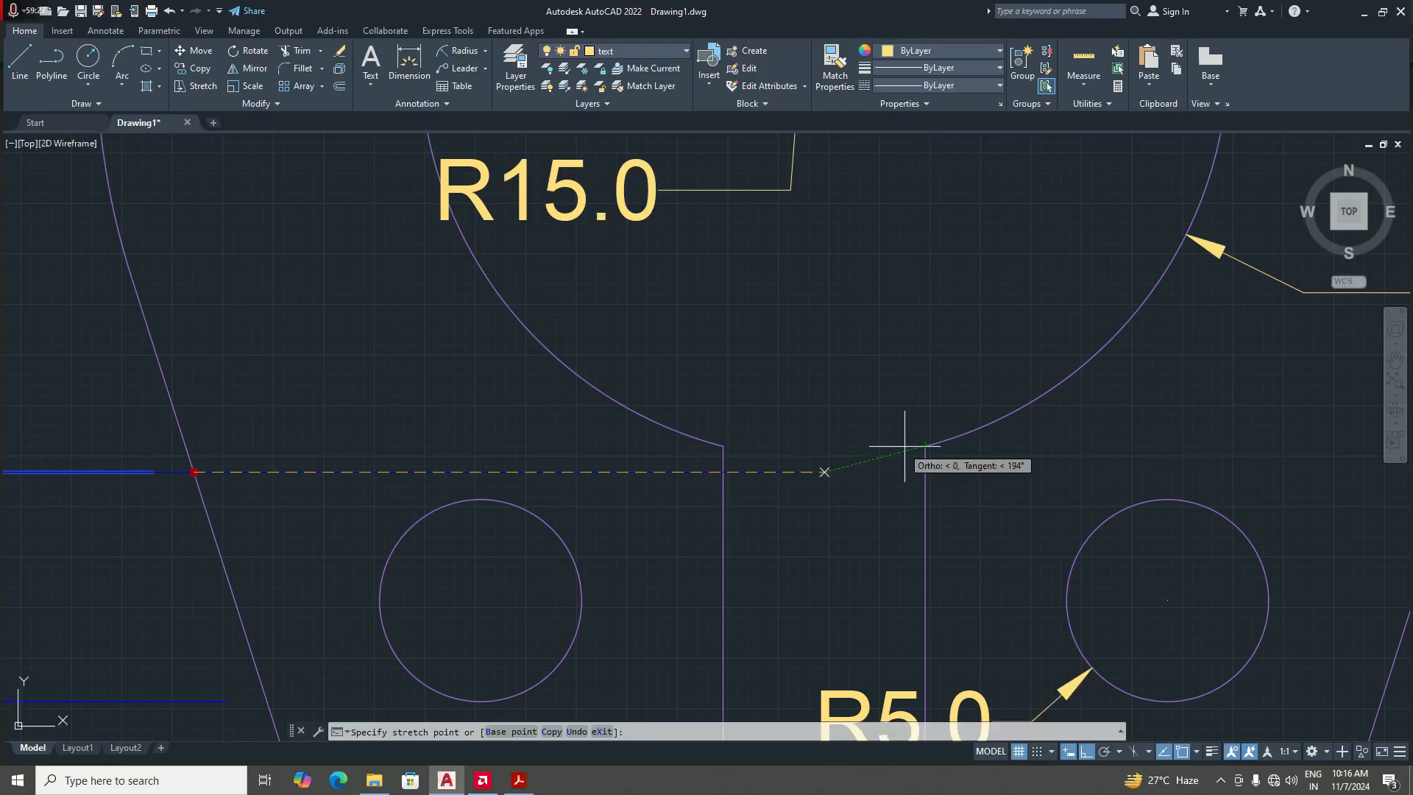
{"action": "key", "text": "Escape"}
{"action": "scroll", "coordinate": [810, 483], "scroll_direction": "down", "scroll_amount": 5}
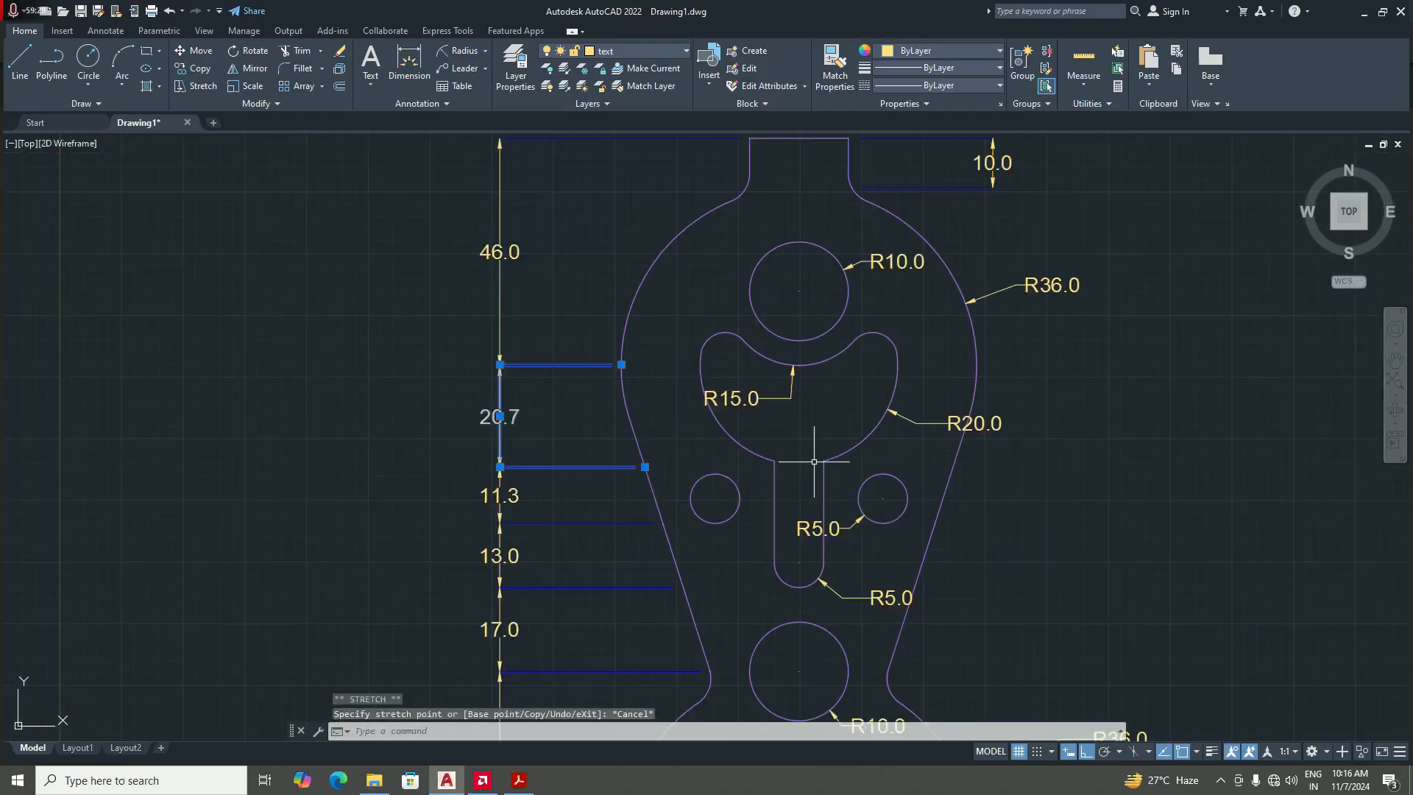
{"action": "scroll", "coordinate": [824, 427], "scroll_direction": "up", "scroll_amount": 3}
{"action": "key", "text": "Escape"}
- Lengthen the right R20 arc across the slot's upper opening to the end of the left arc
{"action": "scroll", "coordinate": [803, 485], "scroll_direction": "down", "scroll_amount": 3}
{"action": "scroll", "coordinate": [824, 482], "scroll_direction": "up", "scroll_amount": 3}
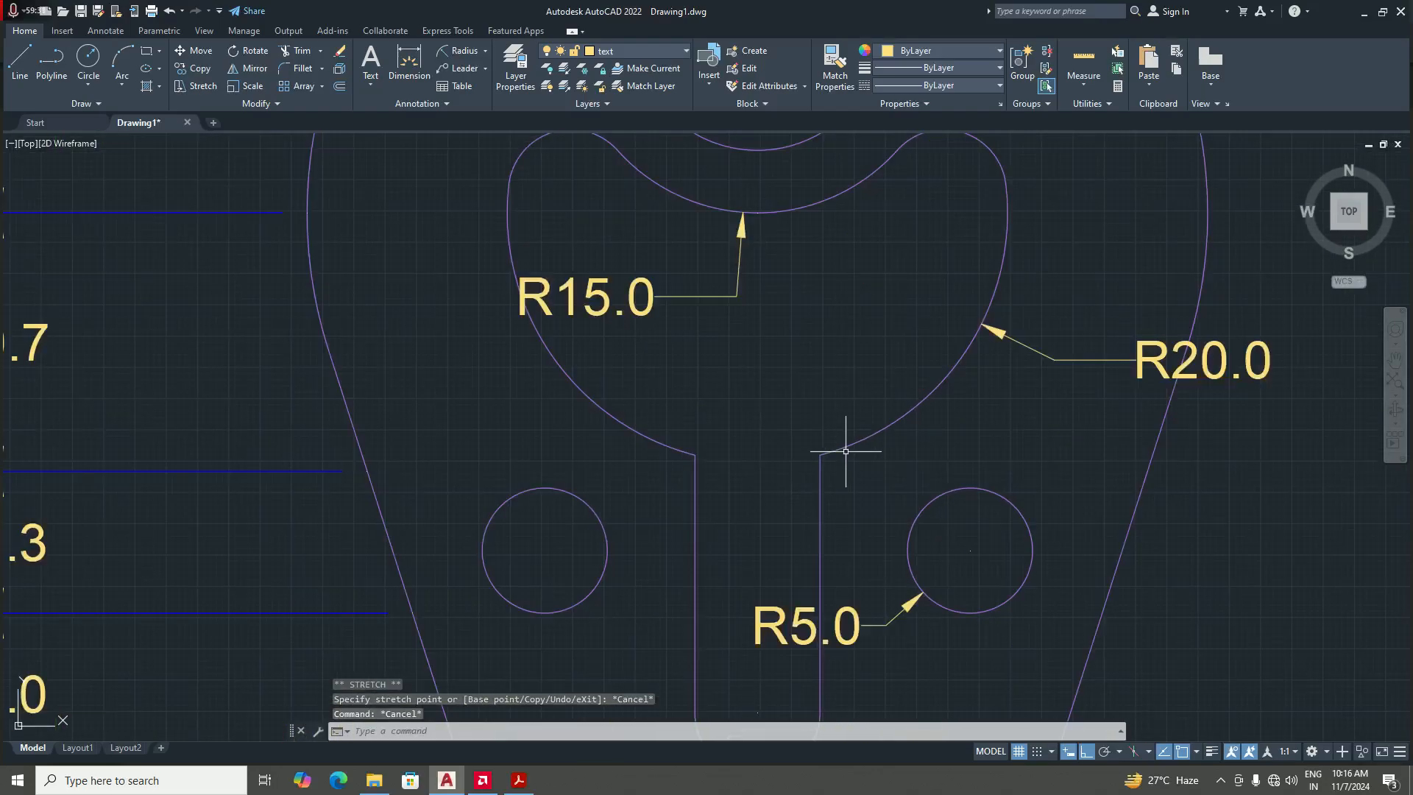
{"action": "left_click", "coordinate": [831, 460]}
{"action": "mouse_move", "coordinate": [822, 456]}
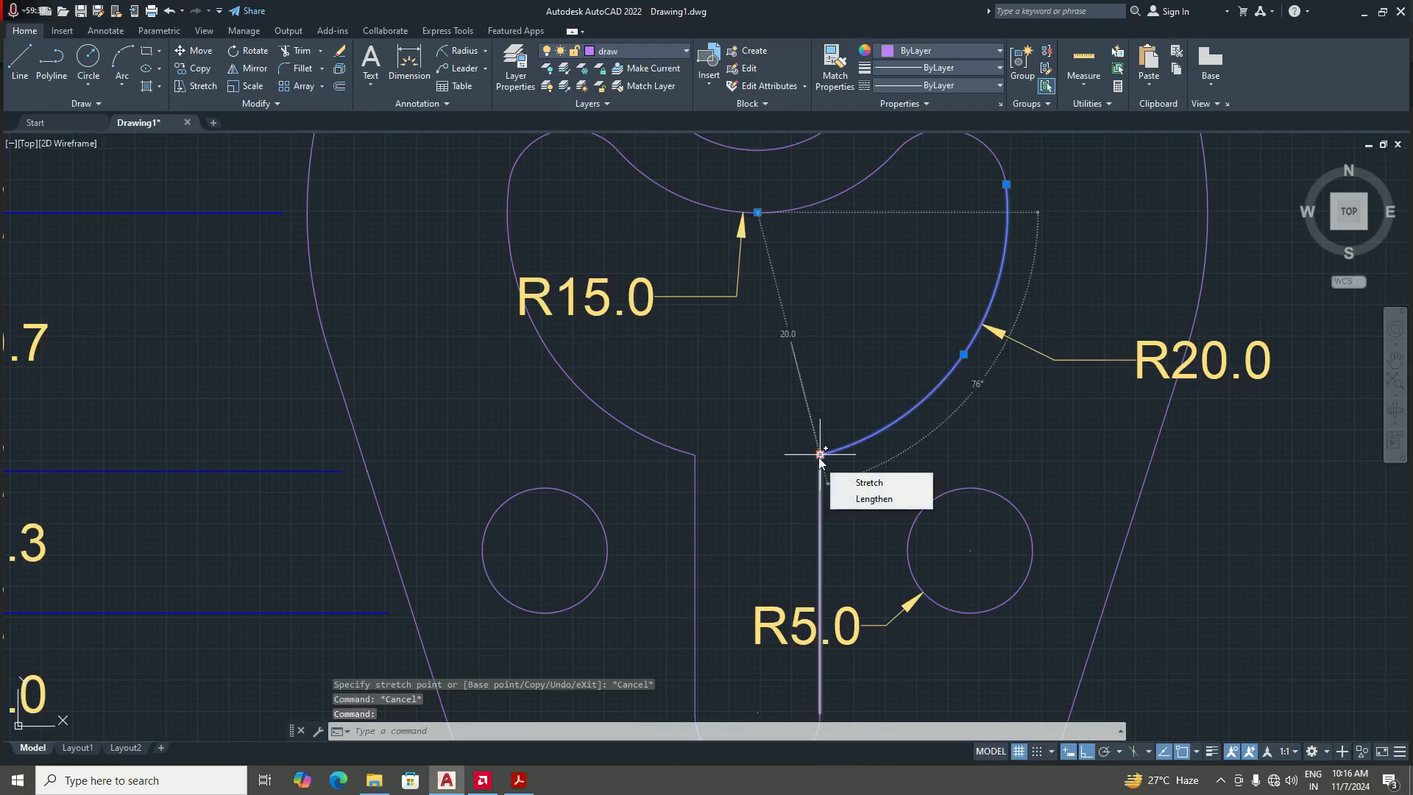
{"action": "left_click", "coordinate": [868, 497]}
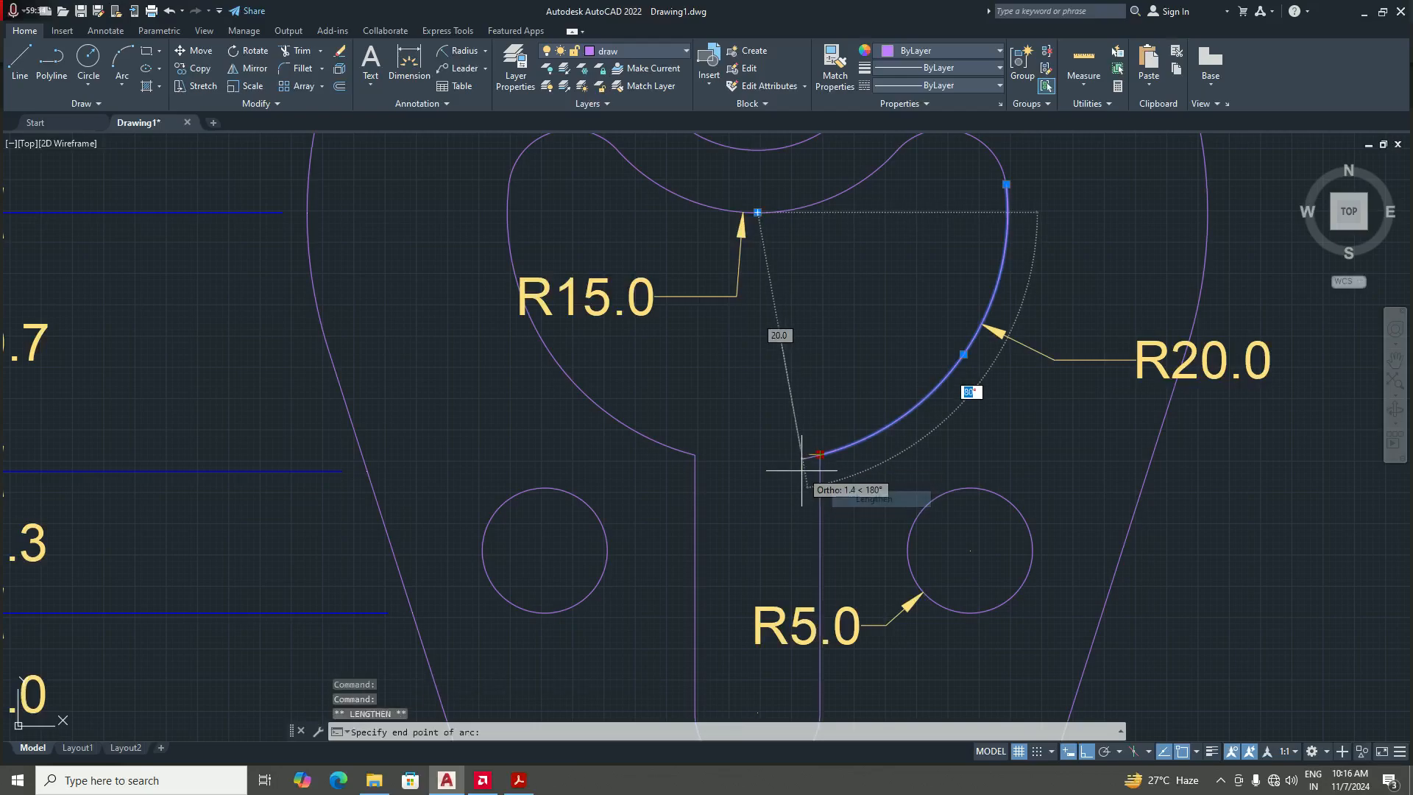
{"action": "left_click", "coordinate": [697, 456]}
{"action": "key", "text": "Escape"}
- Stretch the lower extension-line origin of the second vertical dimension onto the lowest point of the R20 arc
{"action": "scroll", "coordinate": [780, 486], "scroll_direction": "down", "scroll_amount": 3}
{"action": "scroll", "coordinate": [599, 474], "scroll_direction": "up", "scroll_amount": 3}
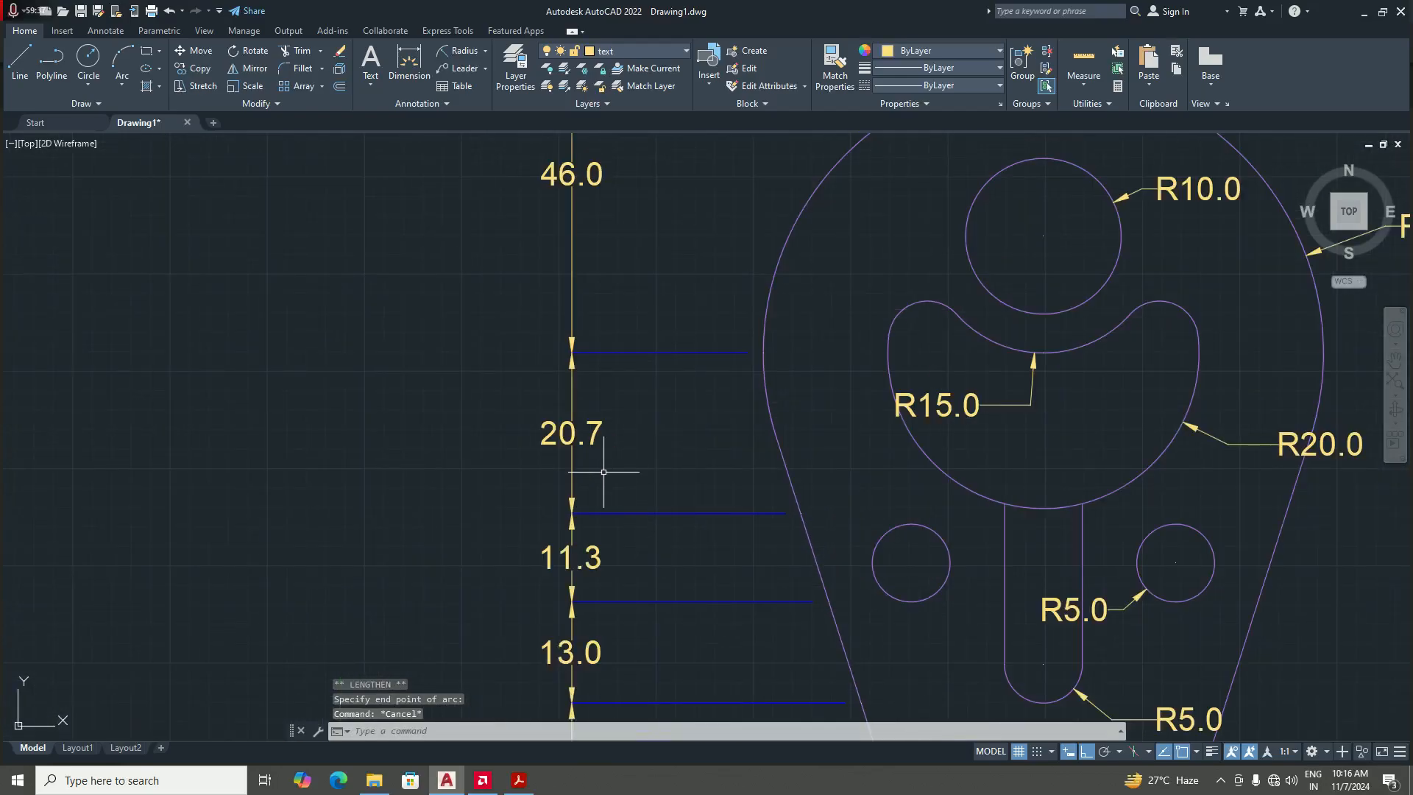
{"action": "left_click", "coordinate": [572, 450]}
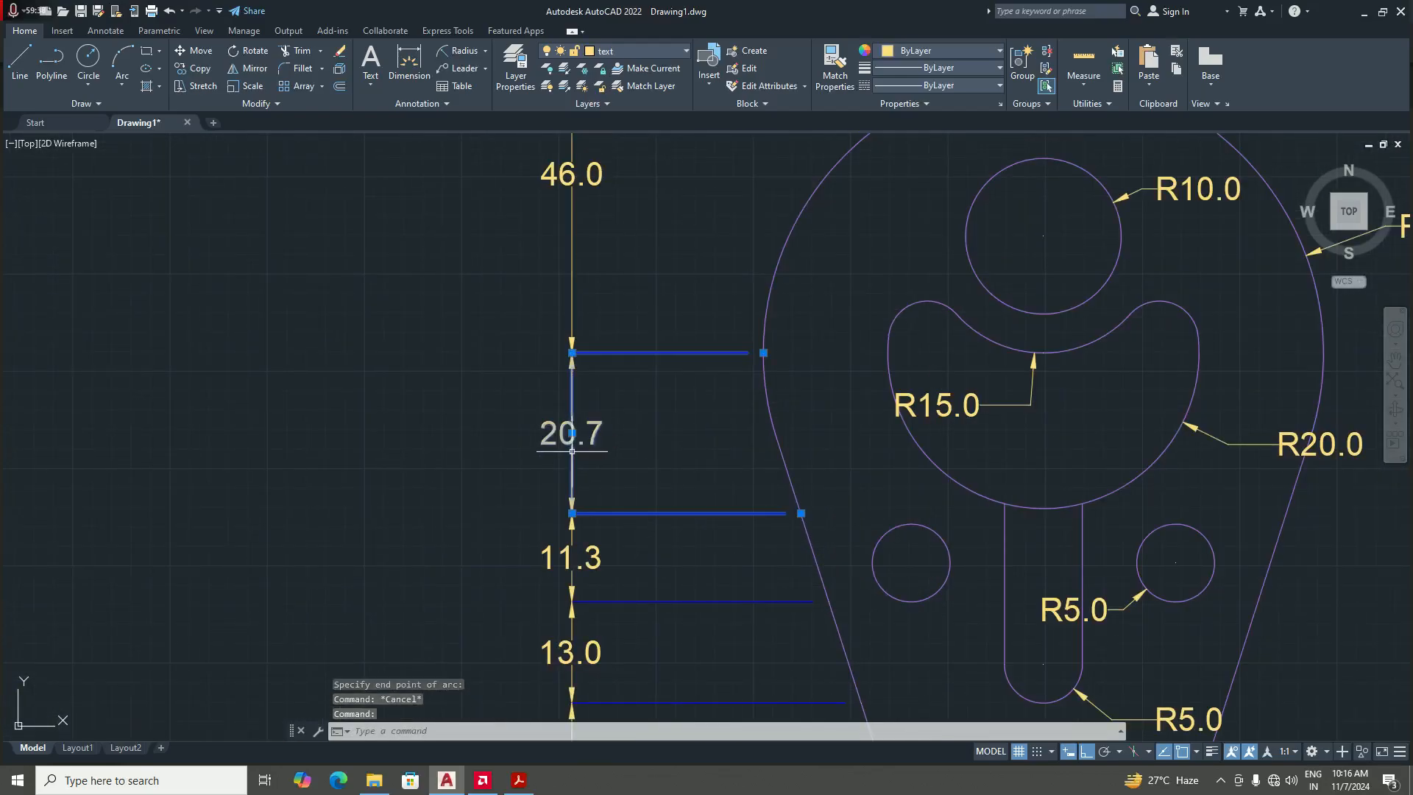
{"action": "left_click", "coordinate": [800, 513]}
{"action": "left_click", "coordinate": [1041, 508]}
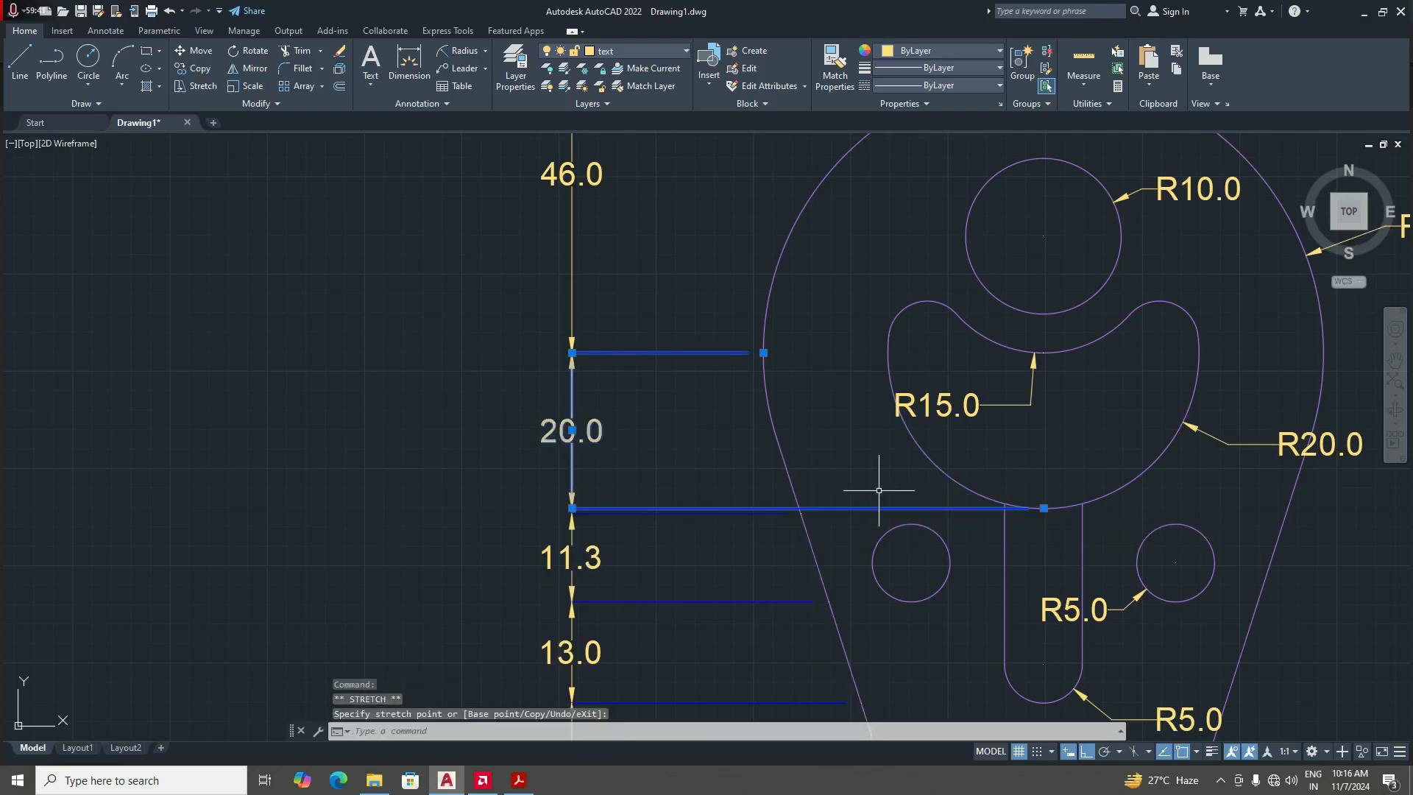
{"action": "key", "text": "Escape"}
- Stretch the upper extension-line origin of the third vertical dimension onto the same lowest point of the R20 arc
{"action": "scroll", "coordinate": [735, 482], "scroll_direction": "down", "scroll_amount": 3}
{"action": "scroll", "coordinate": [831, 507], "scroll_direction": "up", "scroll_amount": 2}
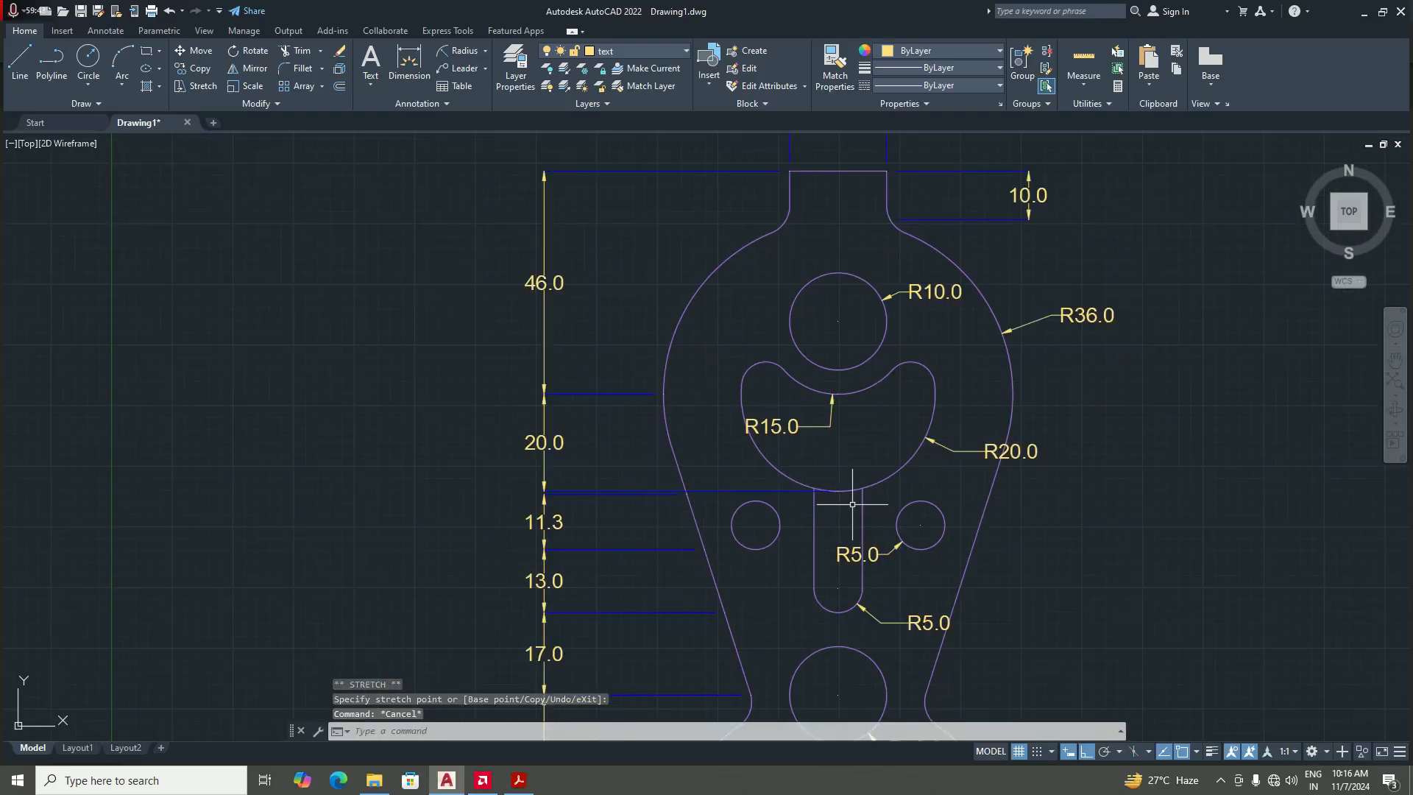
{"action": "scroll", "coordinate": [852, 504], "scroll_direction": "down", "scroll_amount": 3}
{"action": "scroll", "coordinate": [631, 483], "scroll_direction": "up", "scroll_amount": 5}
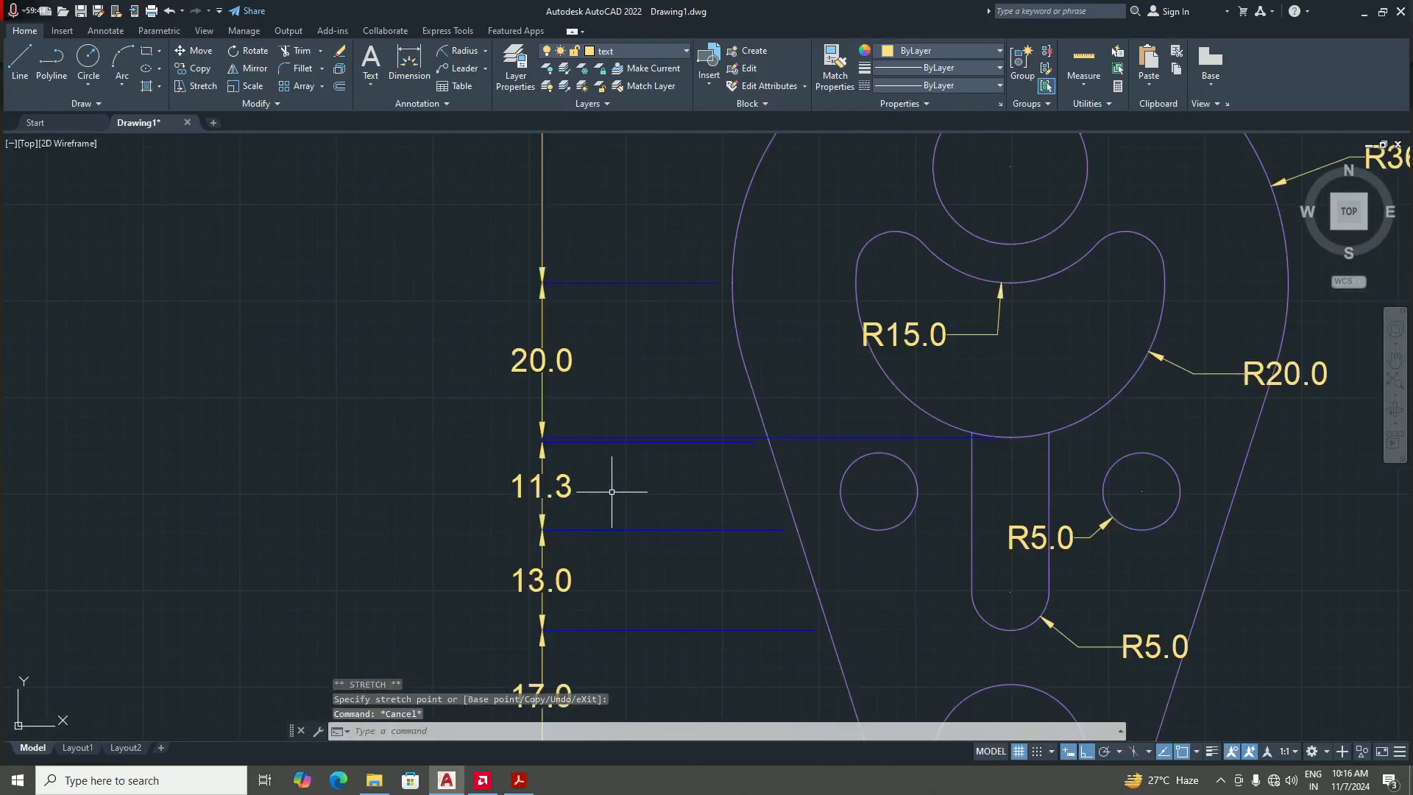
{"action": "left_click", "coordinate": [565, 442]}
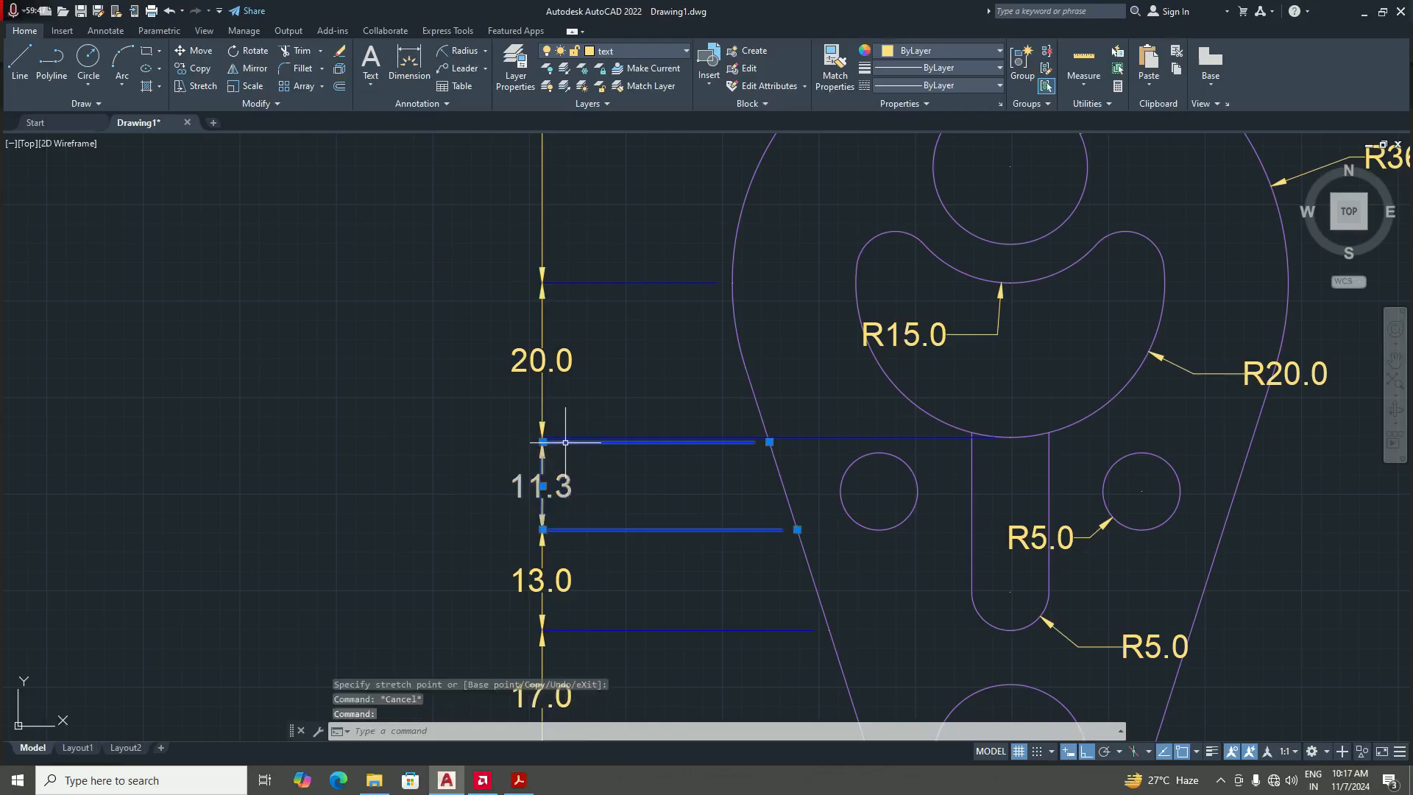
{"action": "left_click", "coordinate": [769, 441]}
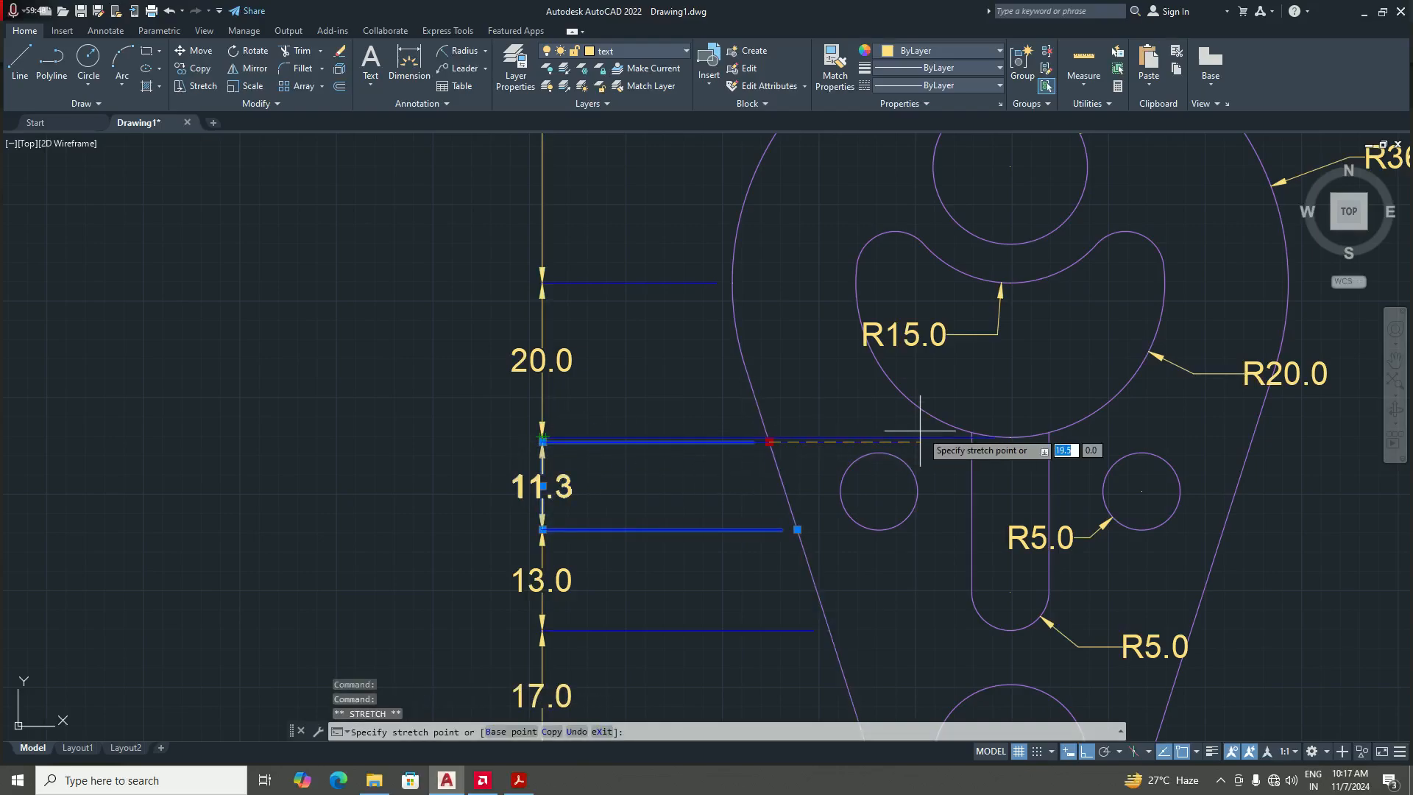
{"action": "left_click", "coordinate": [1010, 437]}
{"action": "key", "text": "Escape"}
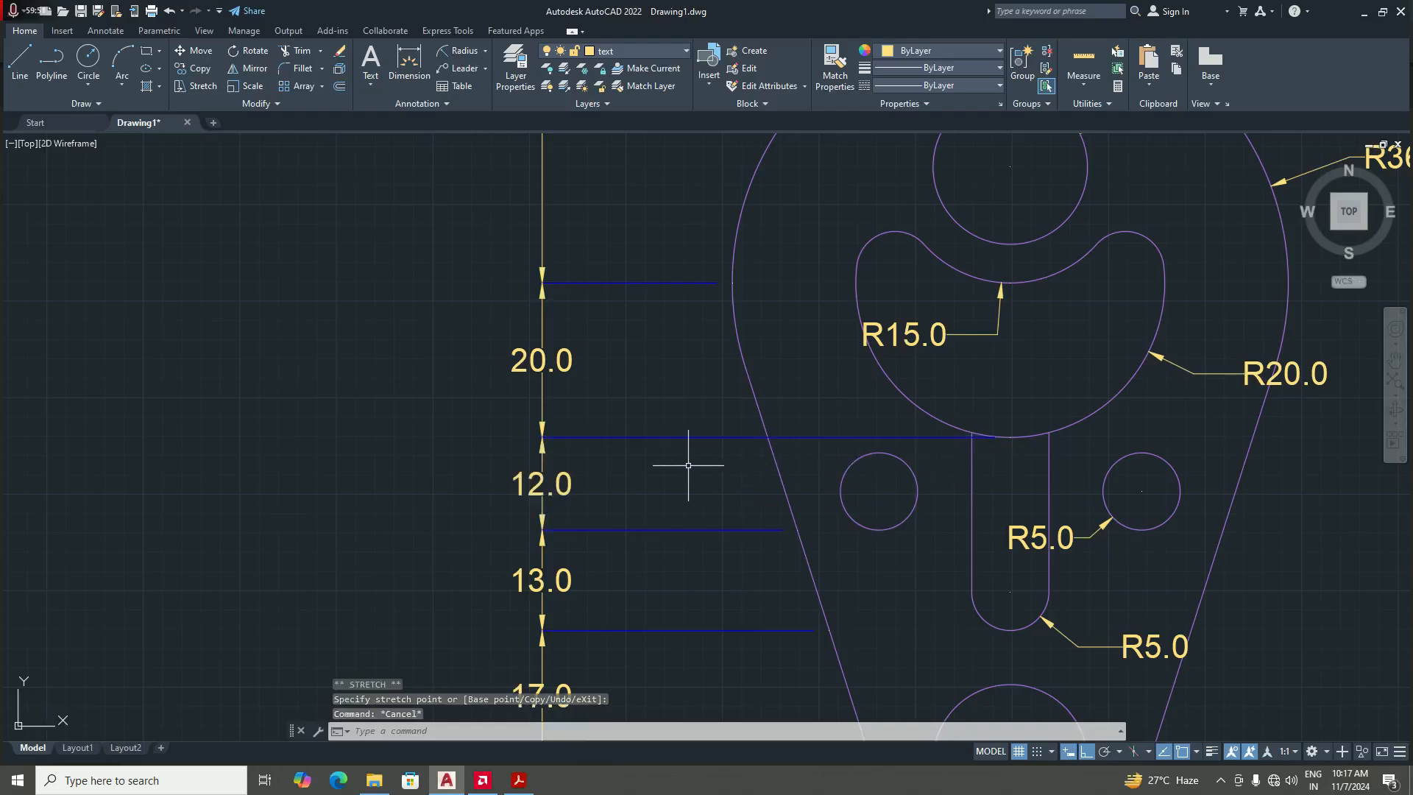
- Add a linear dimension from the left small hole's centre to the slot's left edge, placed just below the hole
{"action": "scroll", "coordinate": [688, 473], "scroll_direction": "down", "scroll_amount": 4}
{"action": "scroll", "coordinate": [701, 518], "scroll_direction": "up", "scroll_amount": 3}
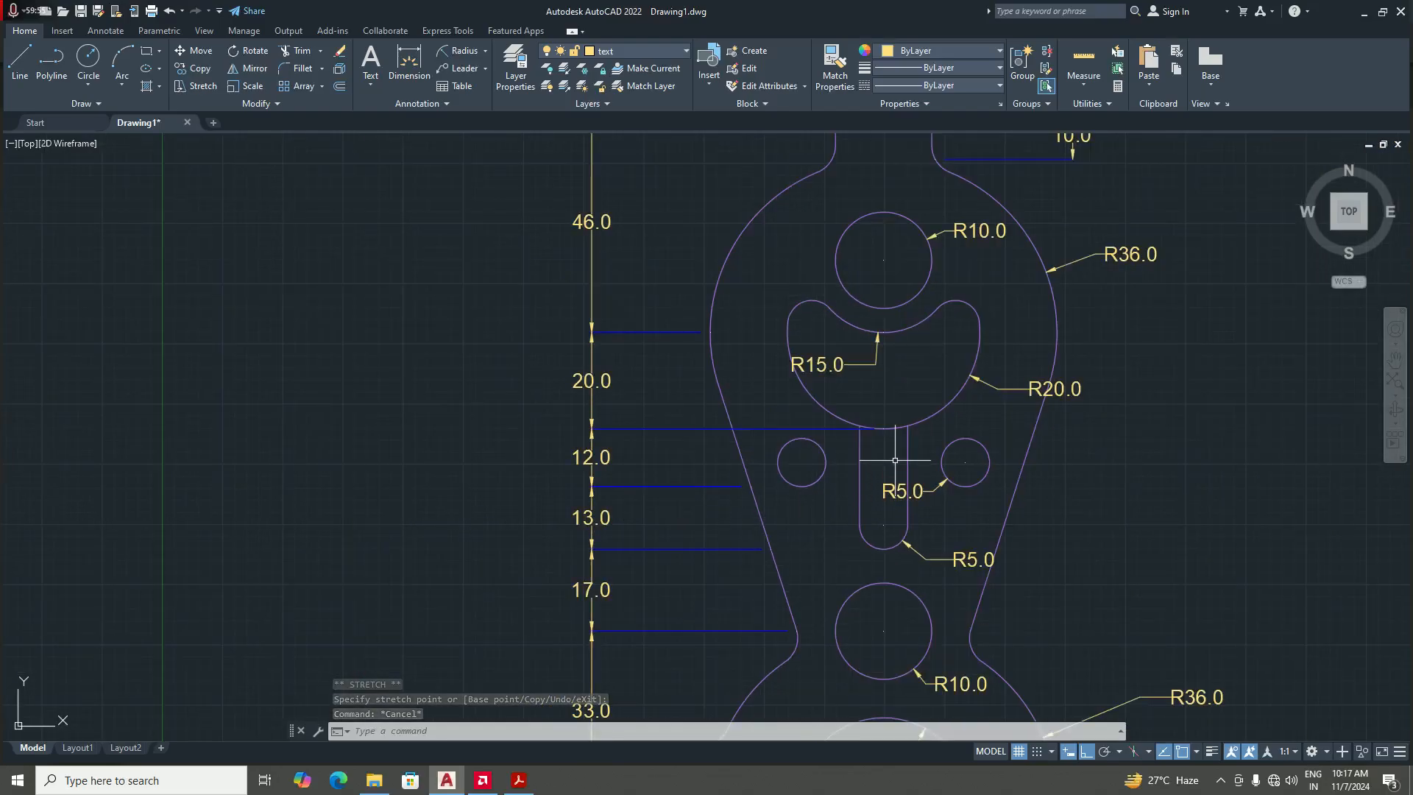
{"action": "scroll", "coordinate": [702, 487], "scroll_direction": "up", "scroll_amount": 2}
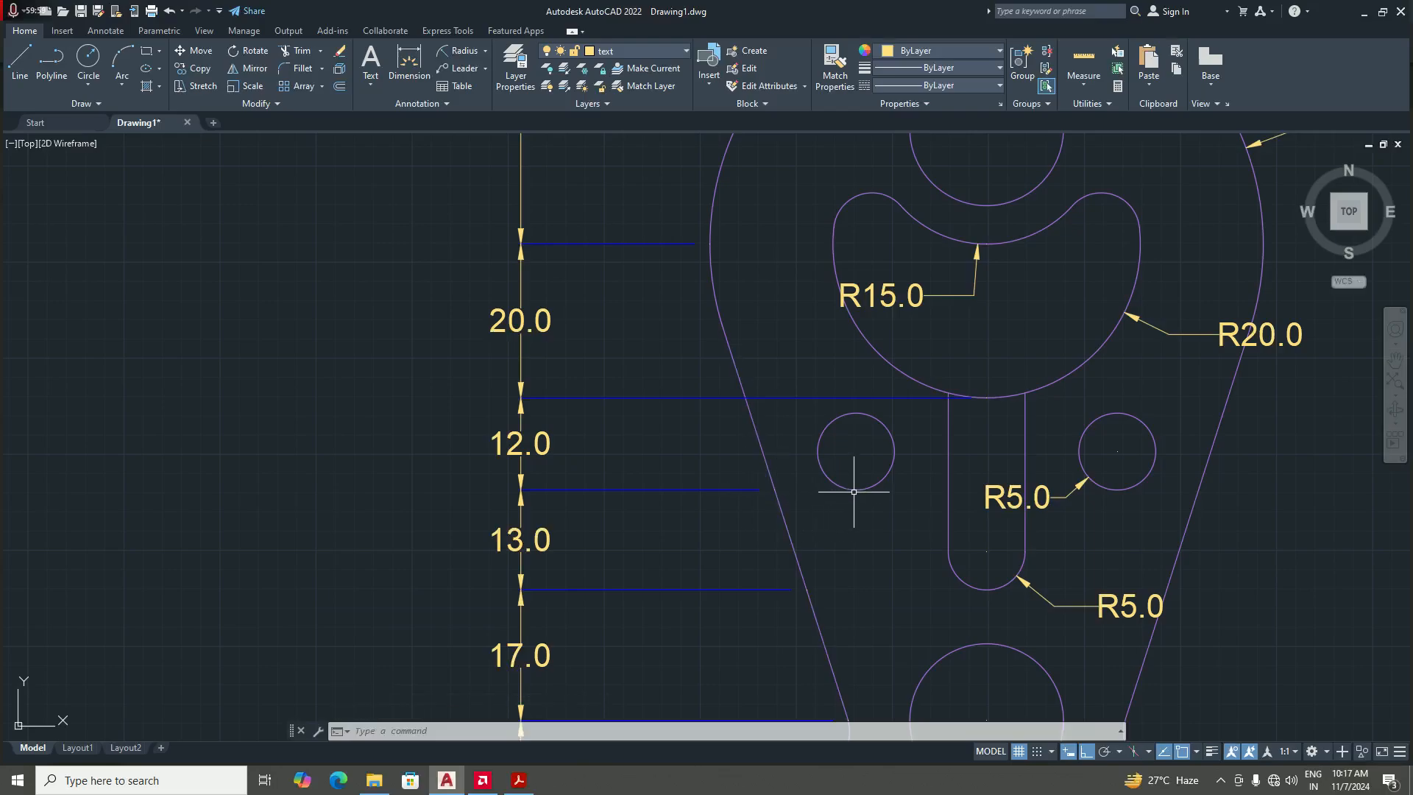
{"action": "scroll", "coordinate": [853, 492], "scroll_direction": "down", "scroll_amount": 4}
{"action": "scroll", "coordinate": [826, 483], "scroll_direction": "up", "scroll_amount": 2}
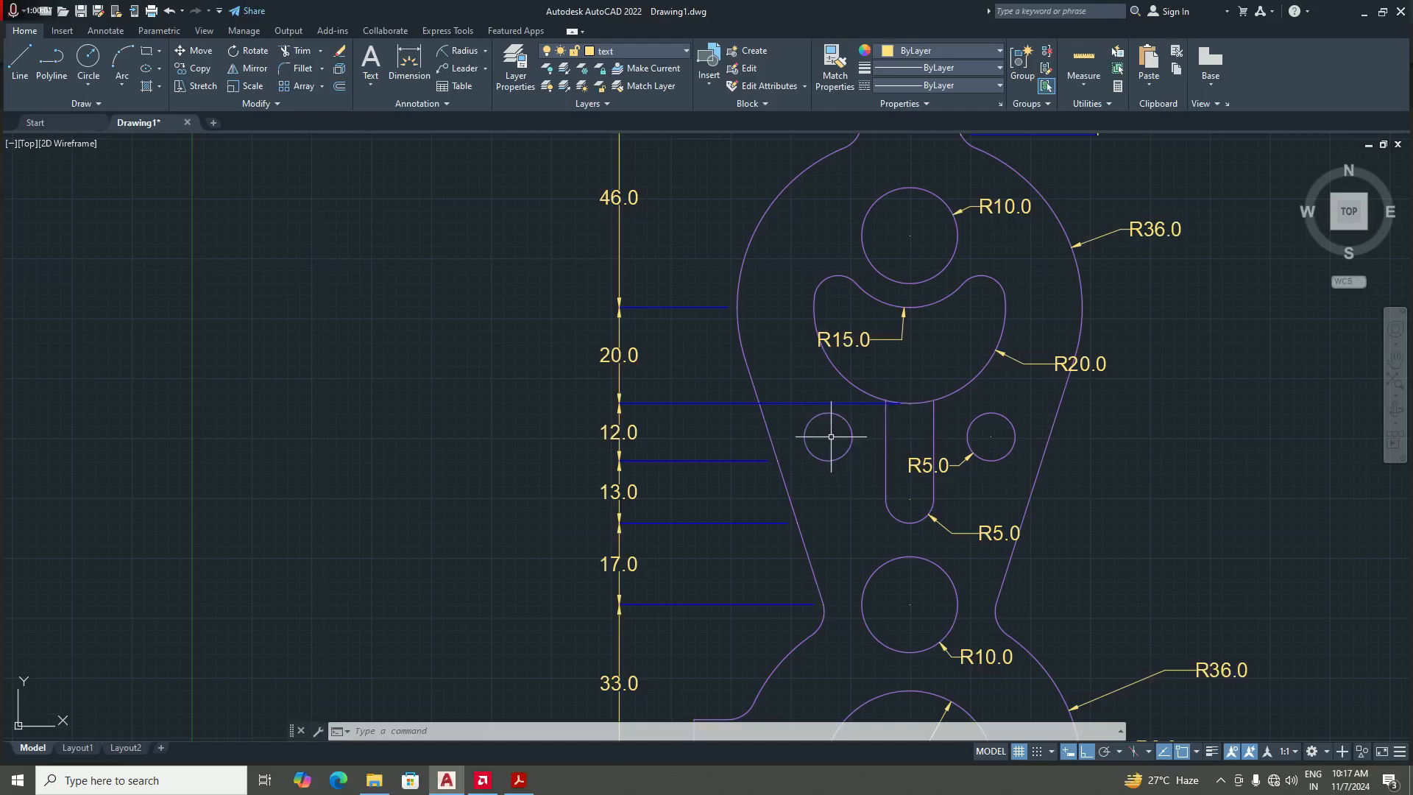
{"action": "scroll", "coordinate": [830, 434], "scroll_direction": "down", "scroll_amount": 4}
{"action": "scroll", "coordinate": [809, 434], "scroll_direction": "up", "scroll_amount": 4}
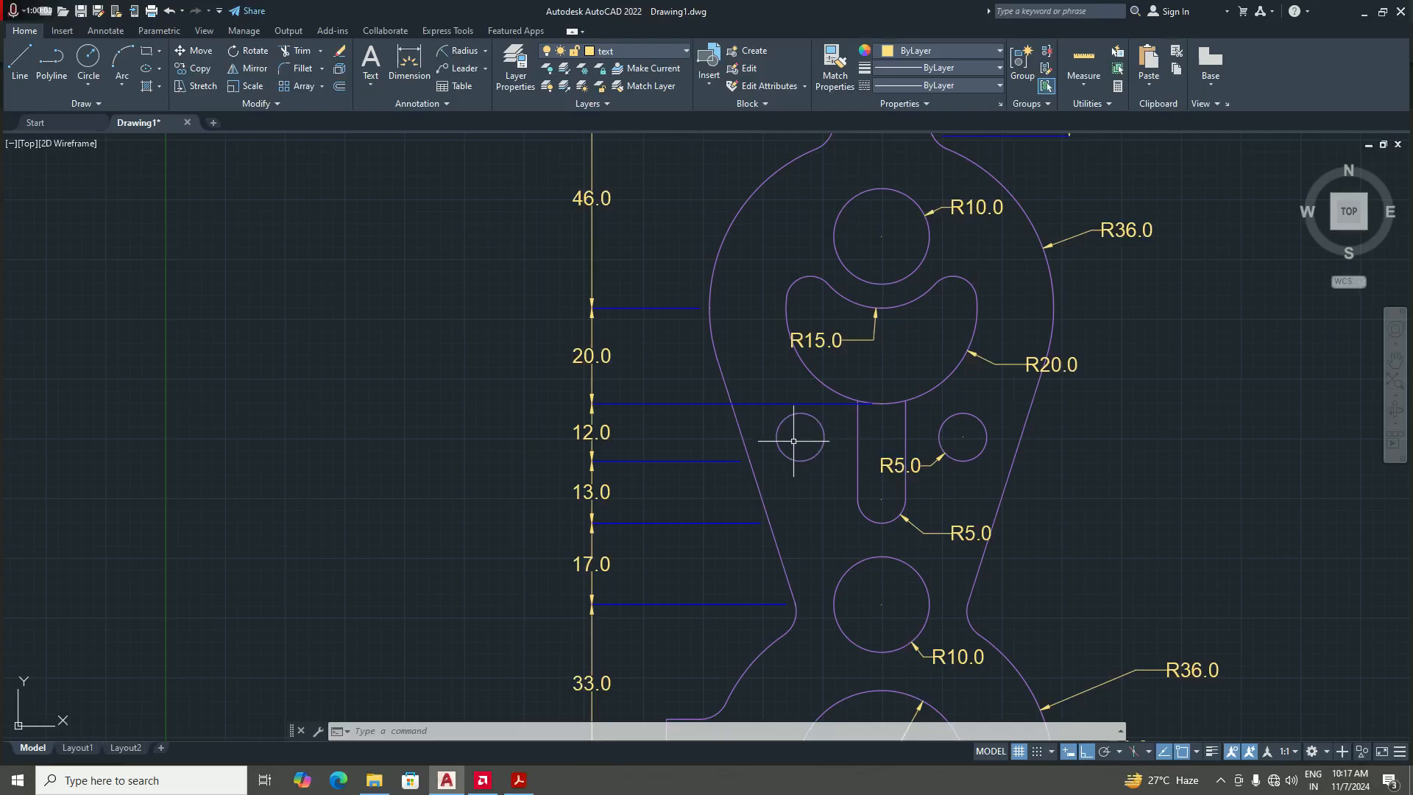
{"action": "left_click", "coordinate": [488, 50]}
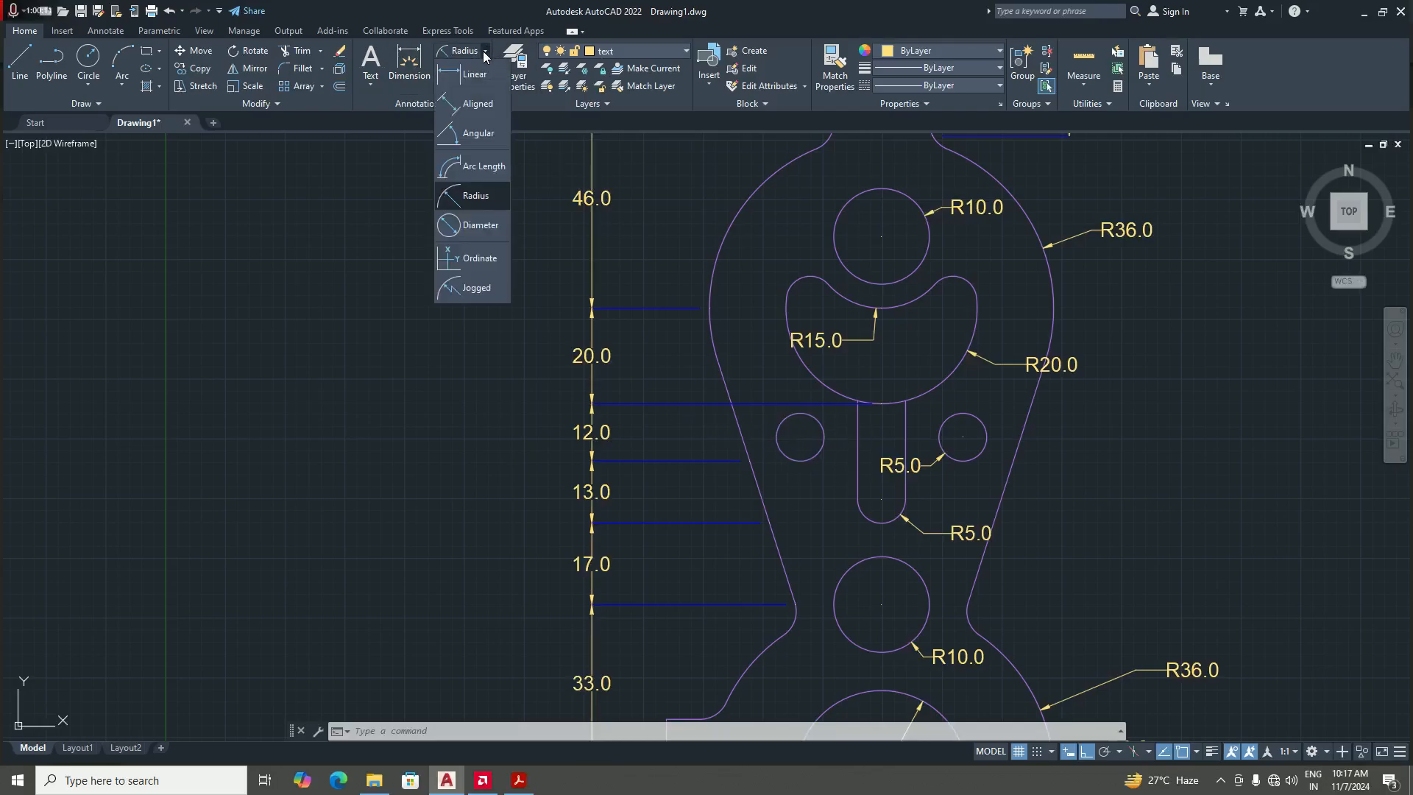
{"action": "left_click", "coordinate": [462, 107]}
{"action": "scroll", "coordinate": [798, 451], "scroll_direction": "up", "scroll_amount": 2}
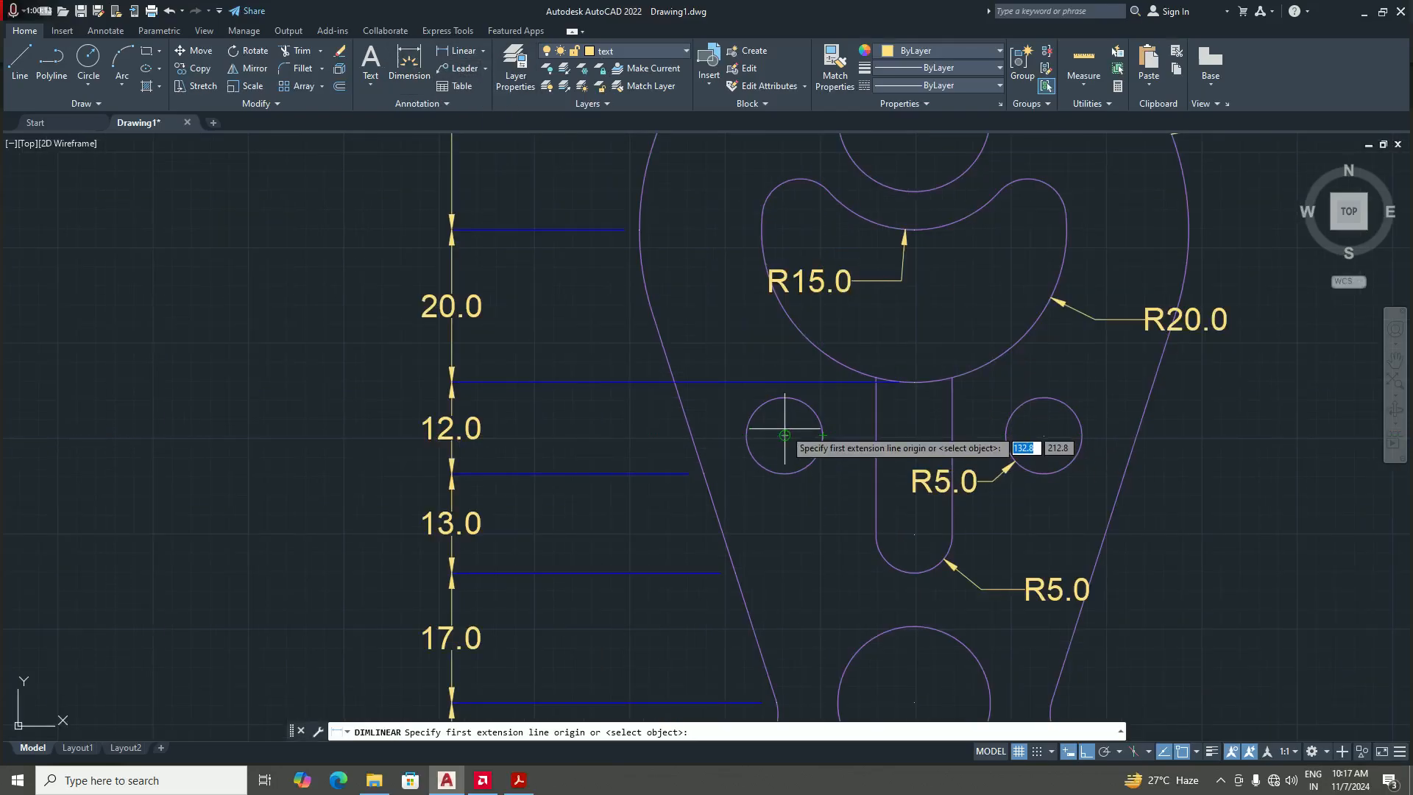
{"action": "left_click", "coordinate": [784, 435]}
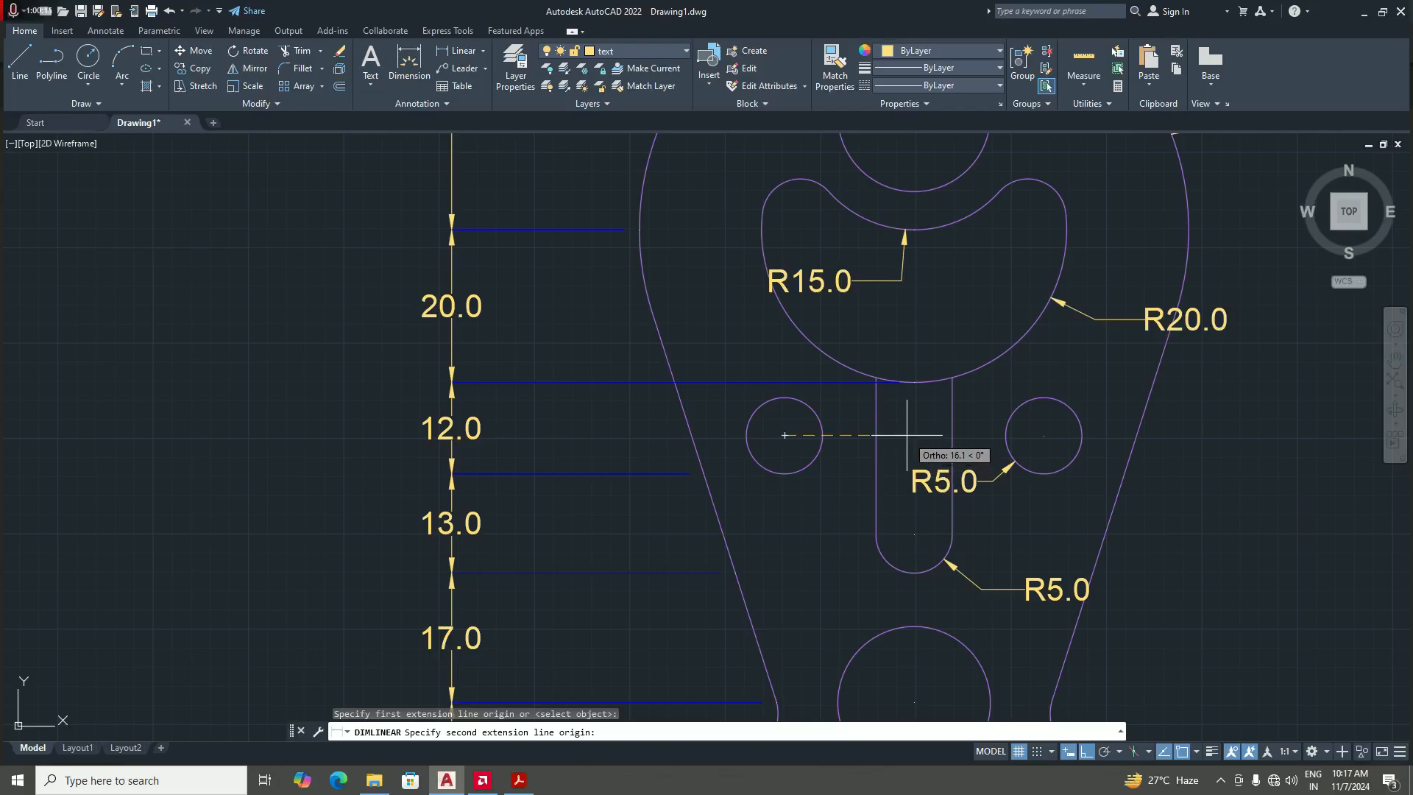
{"action": "left_click", "coordinate": [876, 435]}
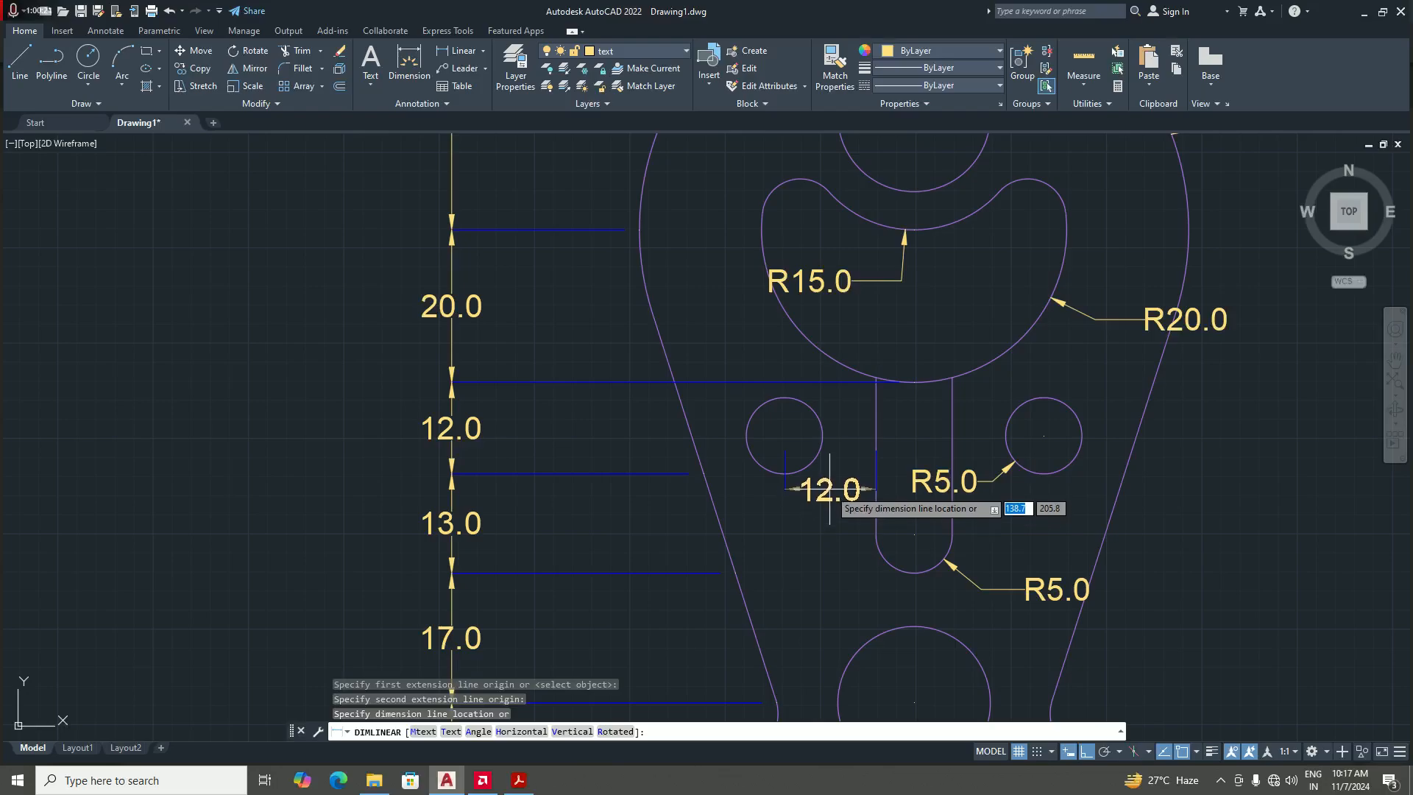
{"action": "left_click", "coordinate": [828, 493]}
- Pull the third vertical dimension's upper extension-line origin horizontally back to the left outer outline
{"action": "scroll", "coordinate": [854, 428], "scroll_direction": "down", "scroll_amount": 5}
{"action": "scroll", "coordinate": [876, 433], "scroll_direction": "up", "scroll_amount": 2}
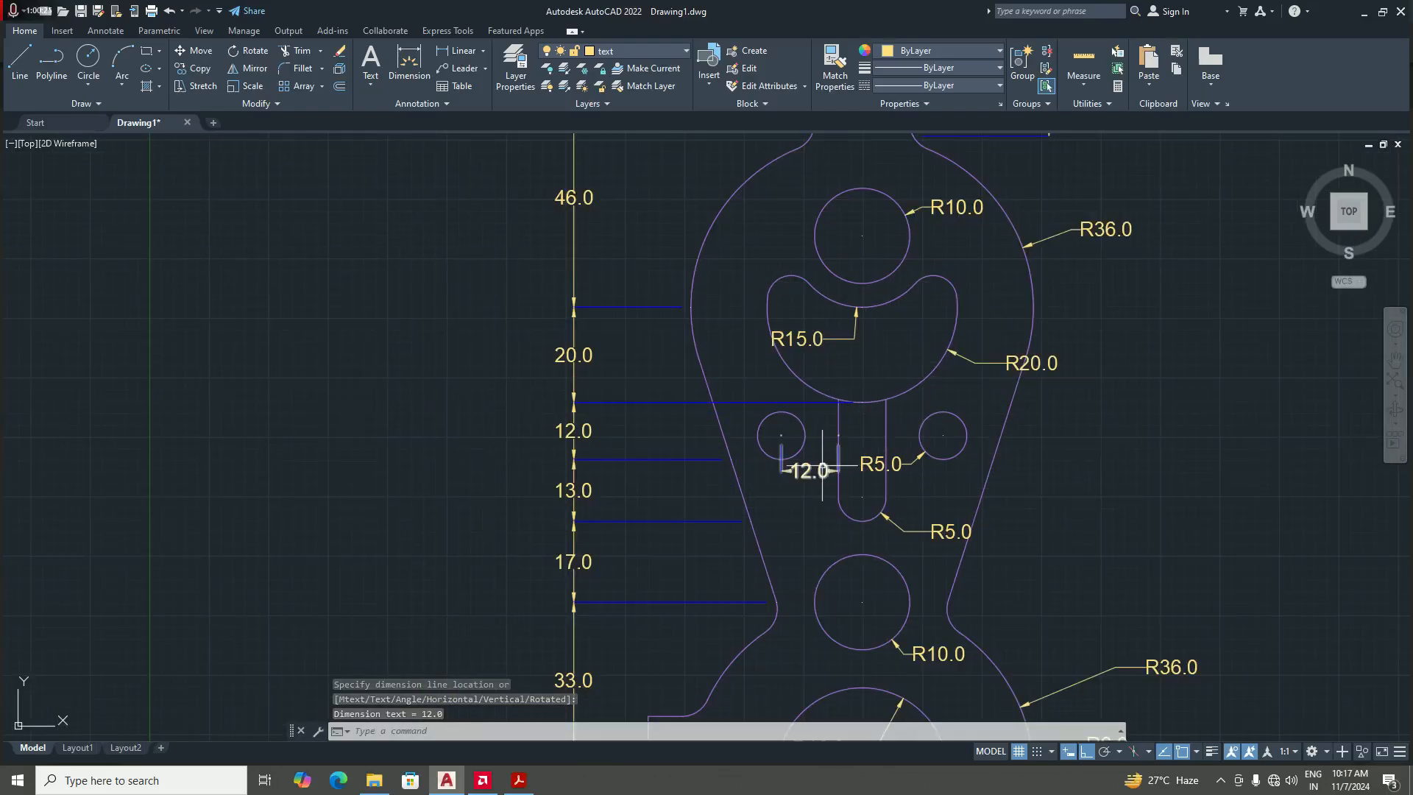
{"action": "scroll", "coordinate": [821, 471], "scroll_direction": "up", "scroll_amount": 2}
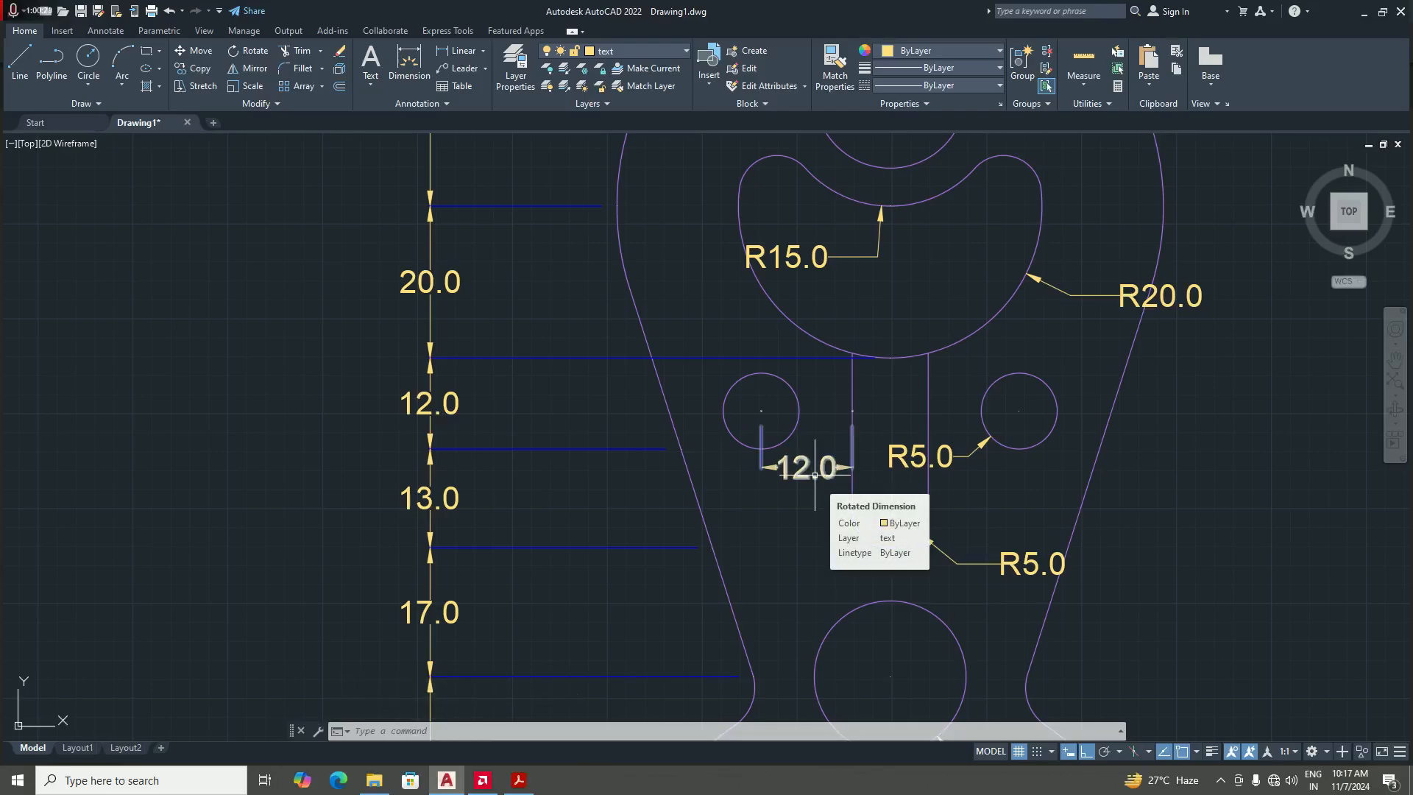
{"action": "scroll", "coordinate": [780, 471], "scroll_direction": "down", "scroll_amount": 5}
{"action": "scroll", "coordinate": [768, 512], "scroll_direction": "up", "scroll_amount": 4}
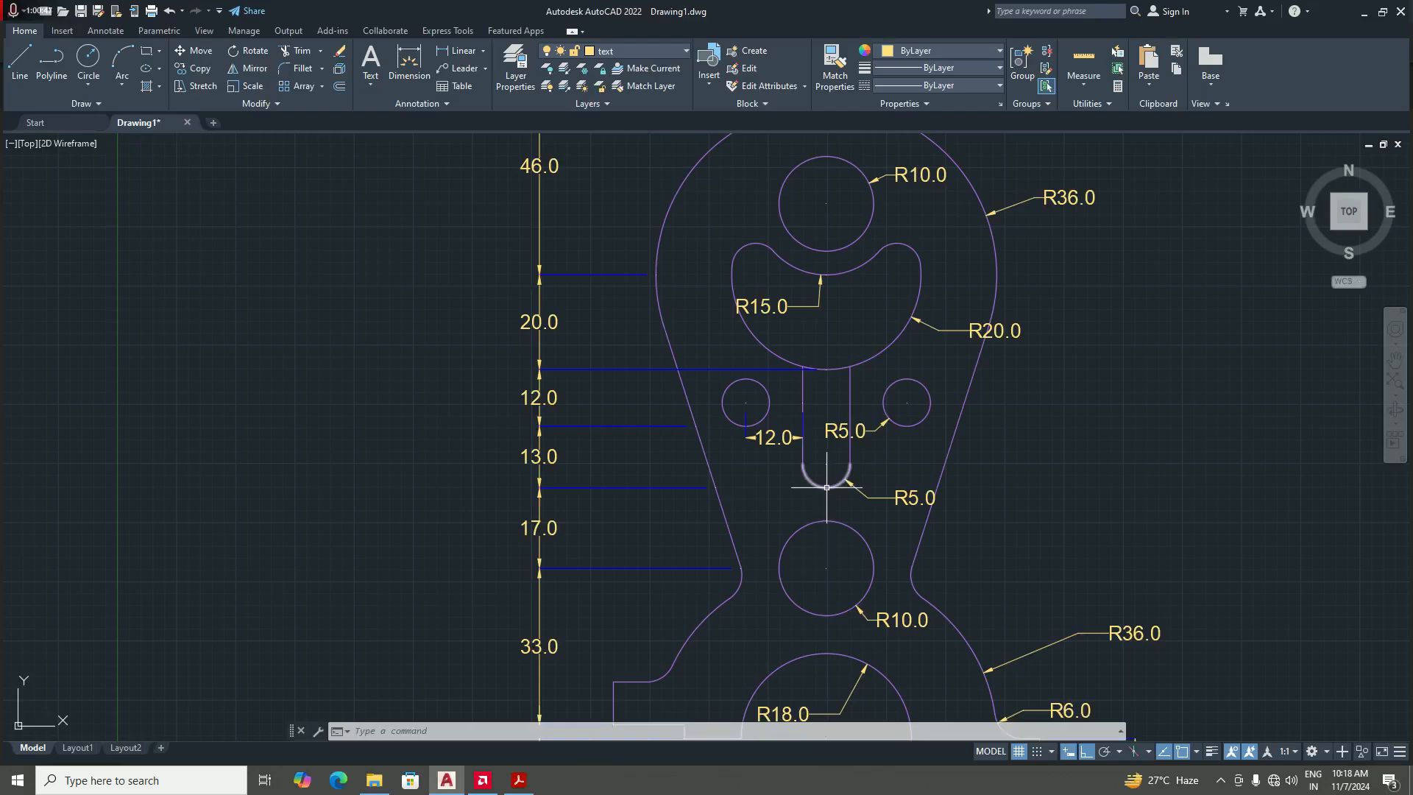
{"action": "scroll", "coordinate": [826, 487], "scroll_direction": "down", "scroll_amount": 3}
{"action": "scroll", "coordinate": [772, 434], "scroll_direction": "up", "scroll_amount": 3}
{"action": "left_click", "coordinate": [816, 442]}
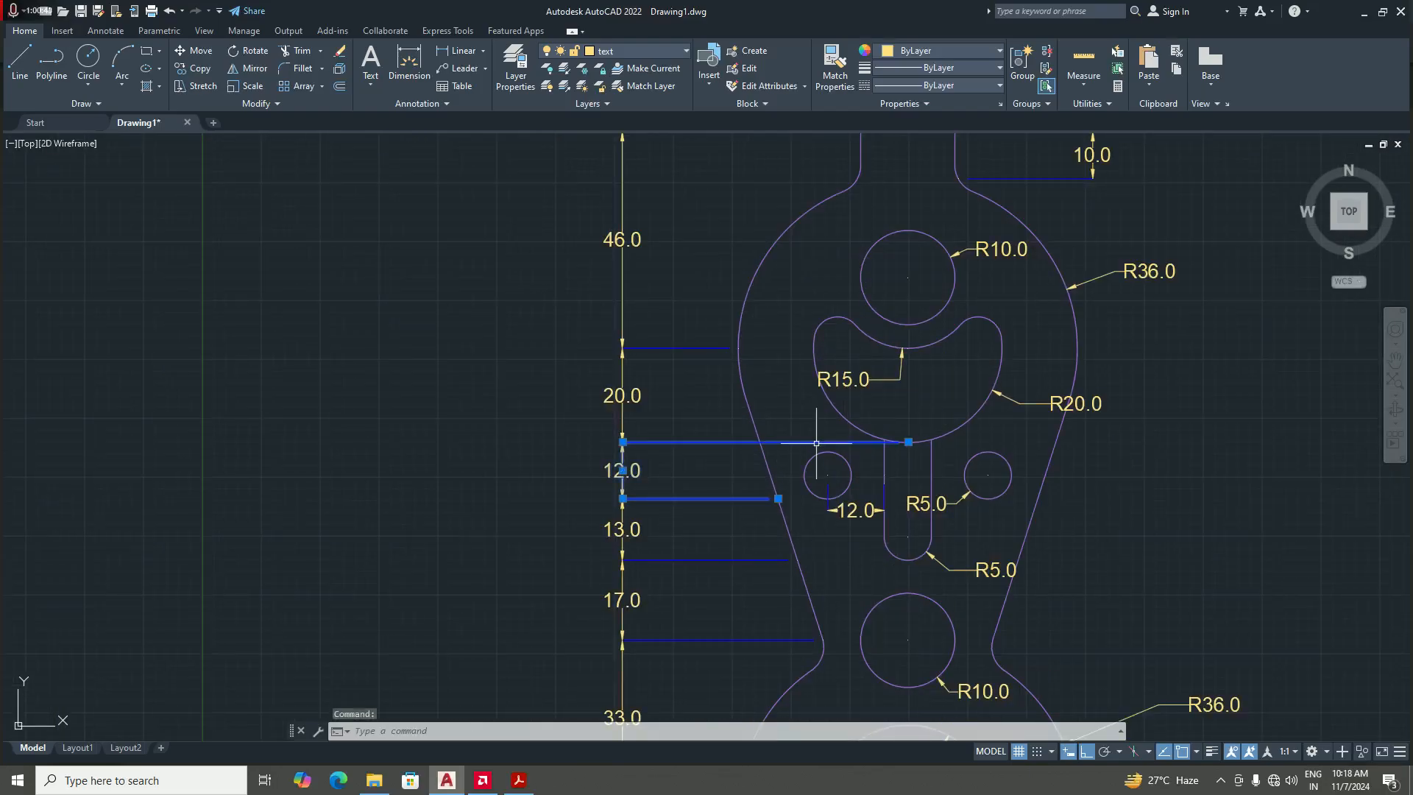
{"action": "left_click", "coordinate": [908, 441]}
{"action": "scroll", "coordinate": [790, 443], "scroll_direction": "up", "scroll_amount": 4}
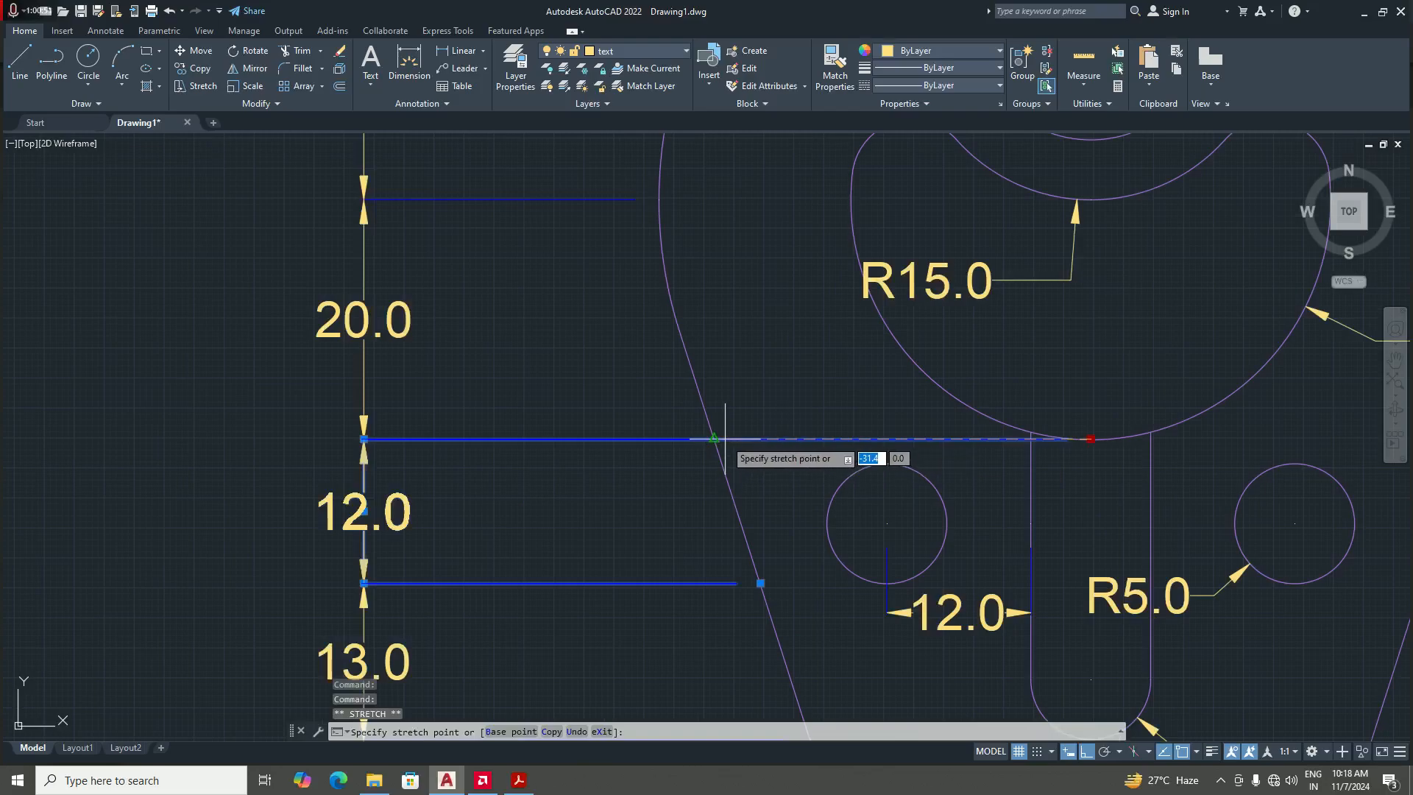
{"action": "scroll", "coordinate": [720, 434], "scroll_direction": "up", "scroll_amount": 4}
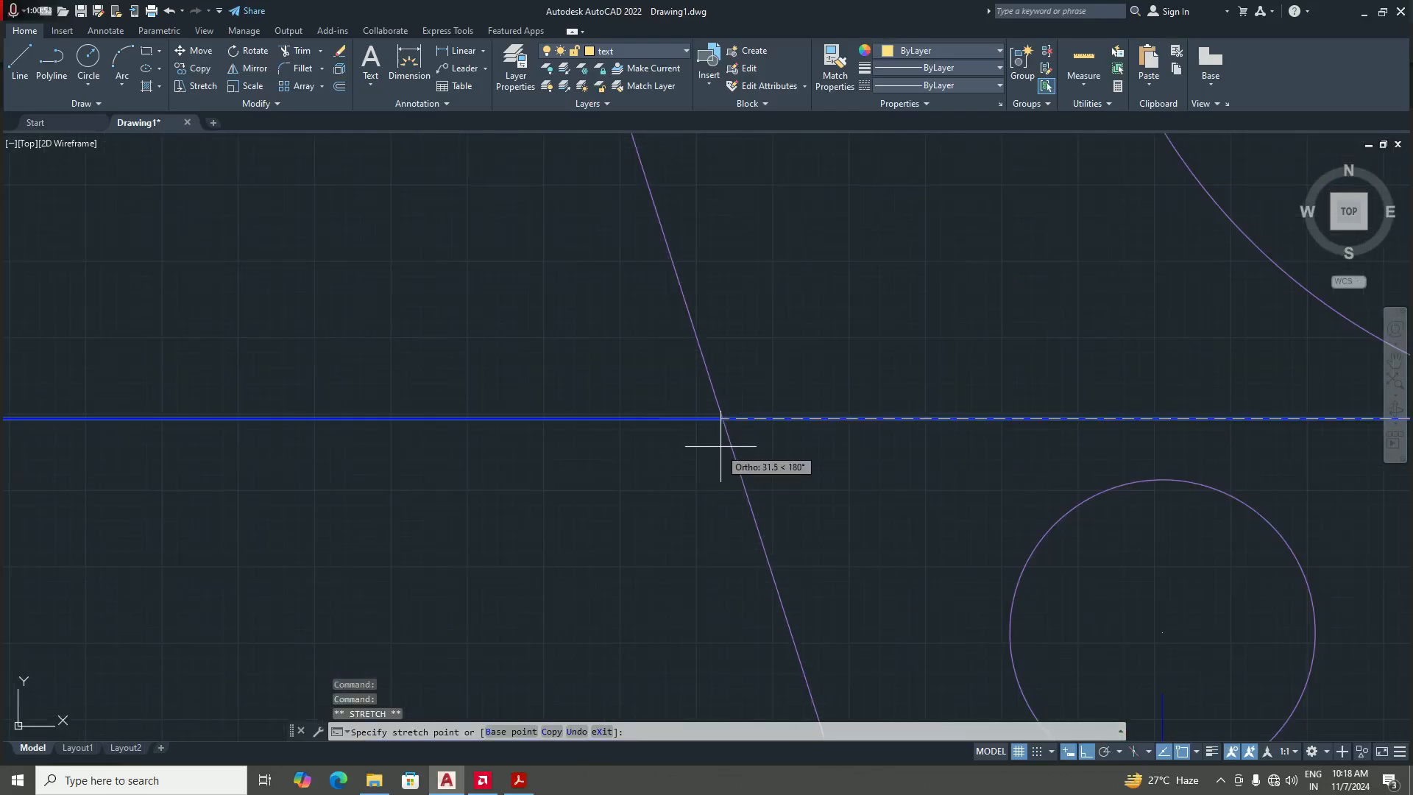
{"action": "left_click", "coordinate": [722, 420]}
{"action": "scroll", "coordinate": [723, 421], "scroll_direction": "down", "scroll_amount": 5}
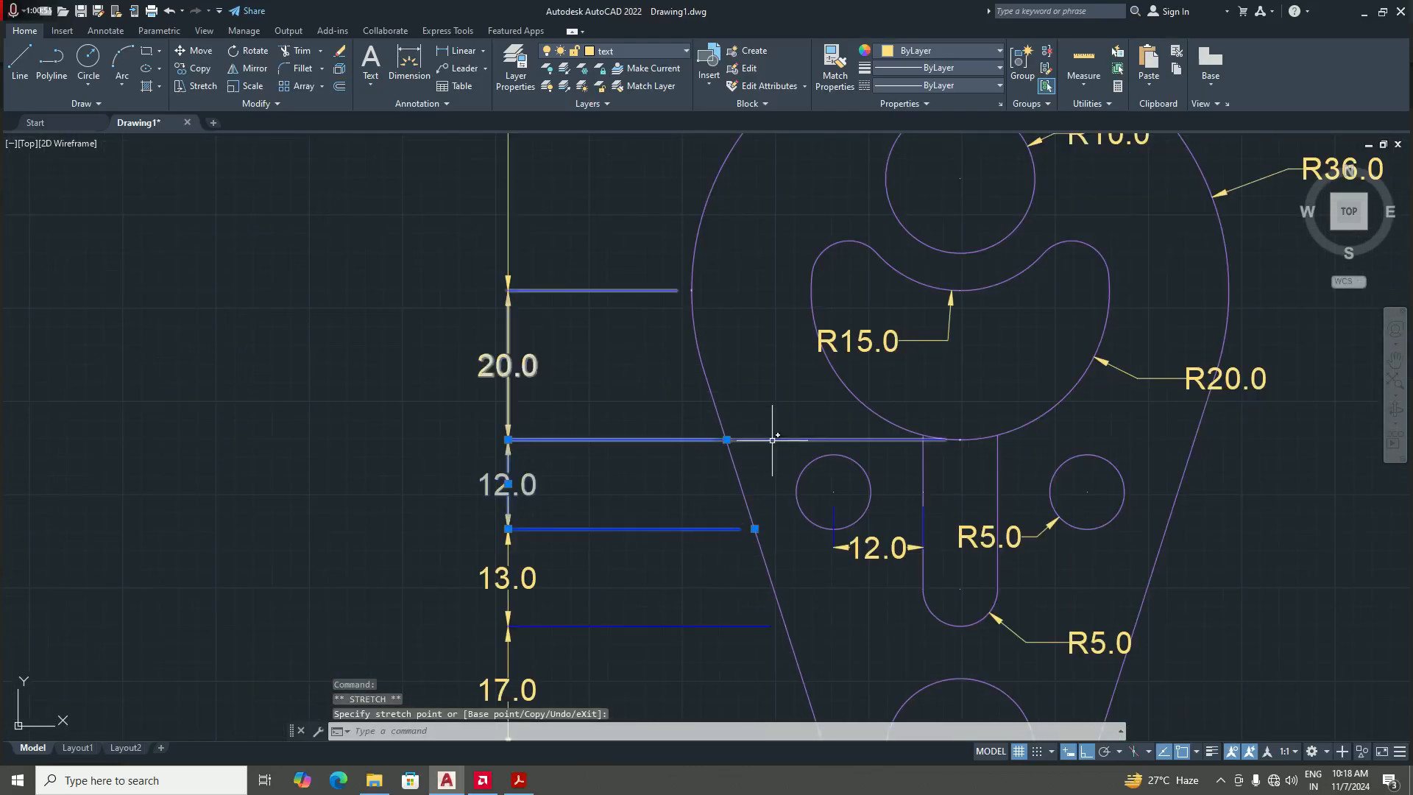
{"action": "key", "text": "Escape"}
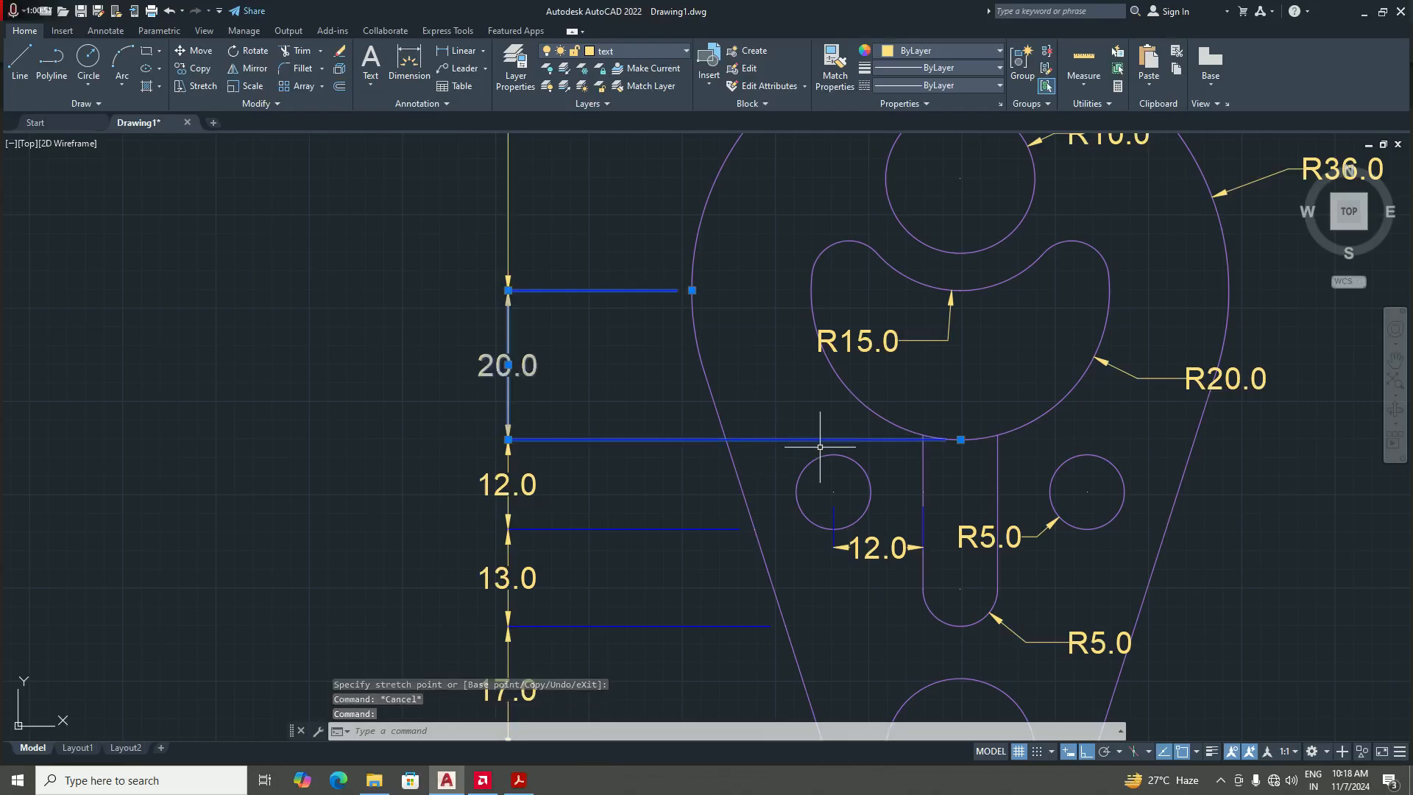
- Pull the second vertical dimension's lower extension-line origin back to the left outer outline at the same height
{"action": "left_click", "coordinate": [960, 439]}
{"action": "scroll", "coordinate": [758, 434], "scroll_direction": "up", "scroll_amount": 4}
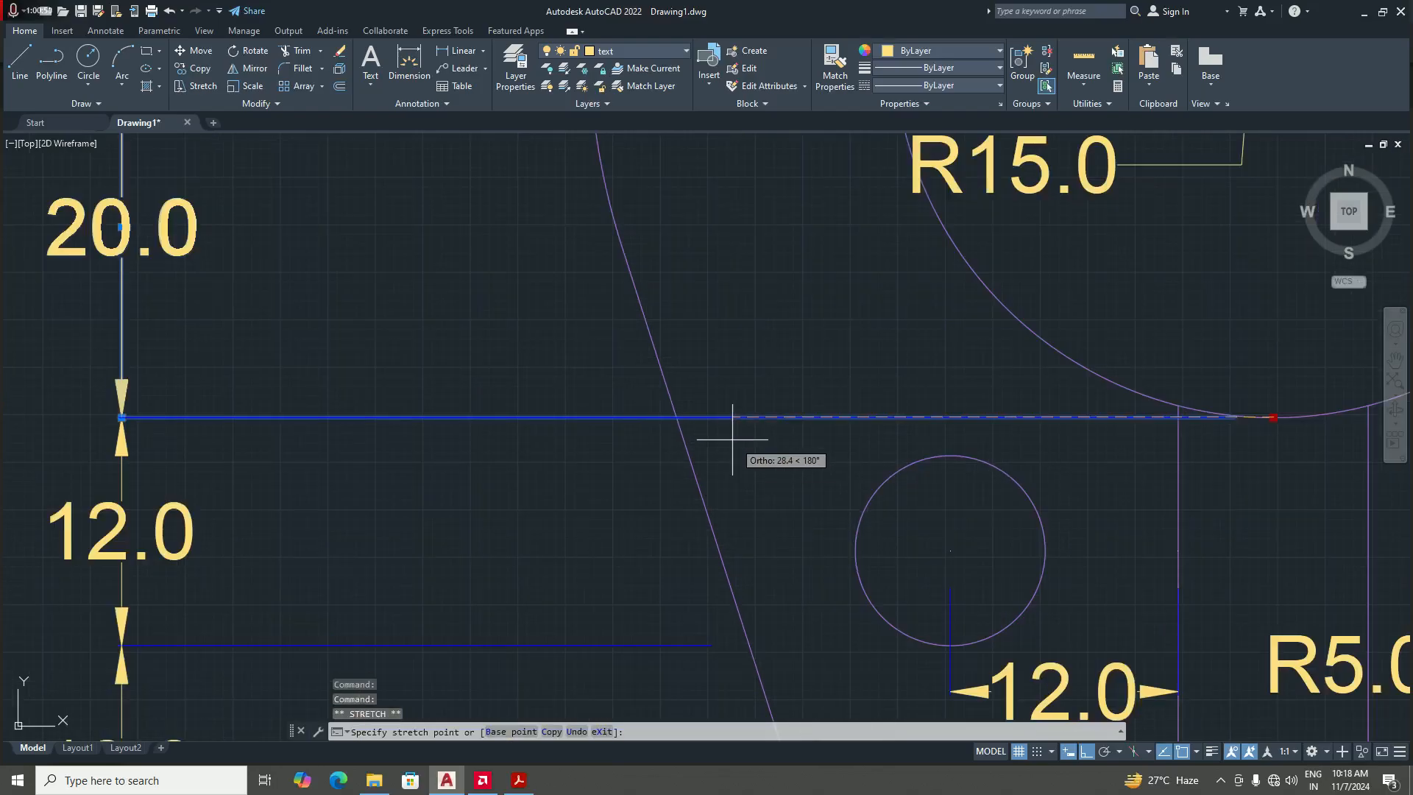
{"action": "left_click", "coordinate": [676, 417]}
{"action": "scroll", "coordinate": [678, 416], "scroll_direction": "down", "scroll_amount": 4}
{"action": "key", "text": "Escape"}
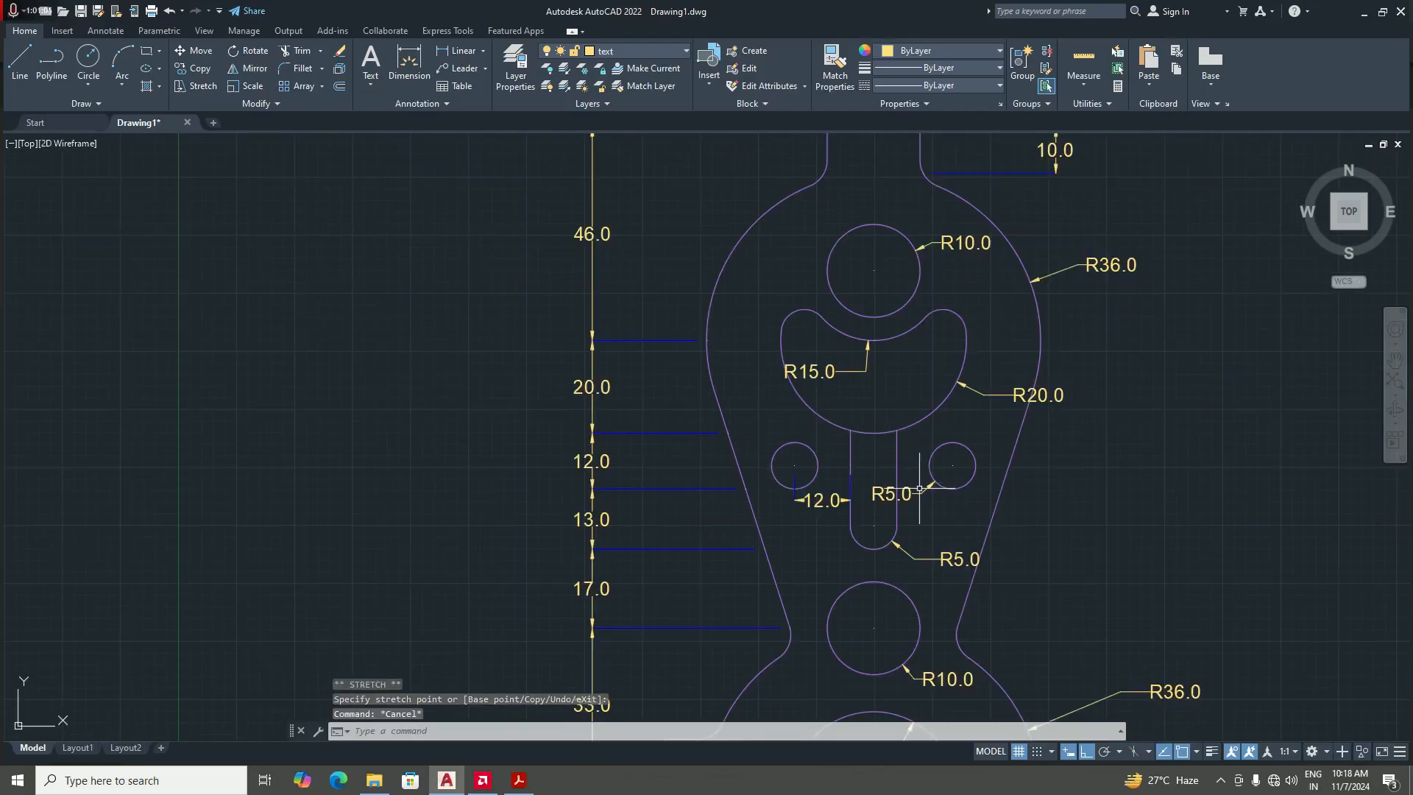
- Trim the R20 arc segment between the slot's two sides to reopen the slot
{"action": "scroll", "coordinate": [812, 467], "scroll_direction": "down", "scroll_amount": 4}
{"action": "scroll", "coordinate": [877, 507], "scroll_direction": "up", "scroll_amount": 2}
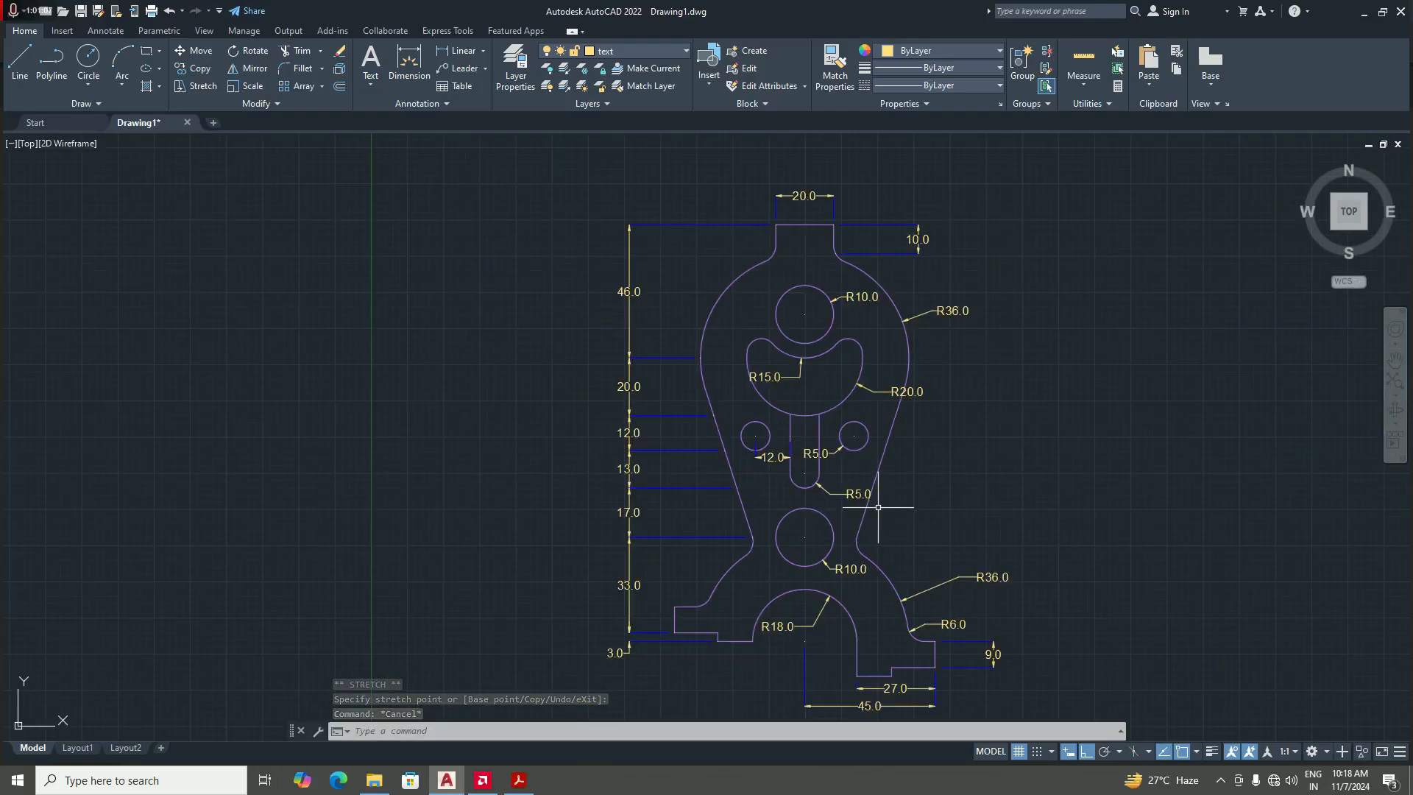
{"action": "scroll", "coordinate": [872, 506], "scroll_direction": "up", "scroll_amount": 2}
{"action": "scroll", "coordinate": [873, 505], "scroll_direction": "down", "scroll_amount": 2}
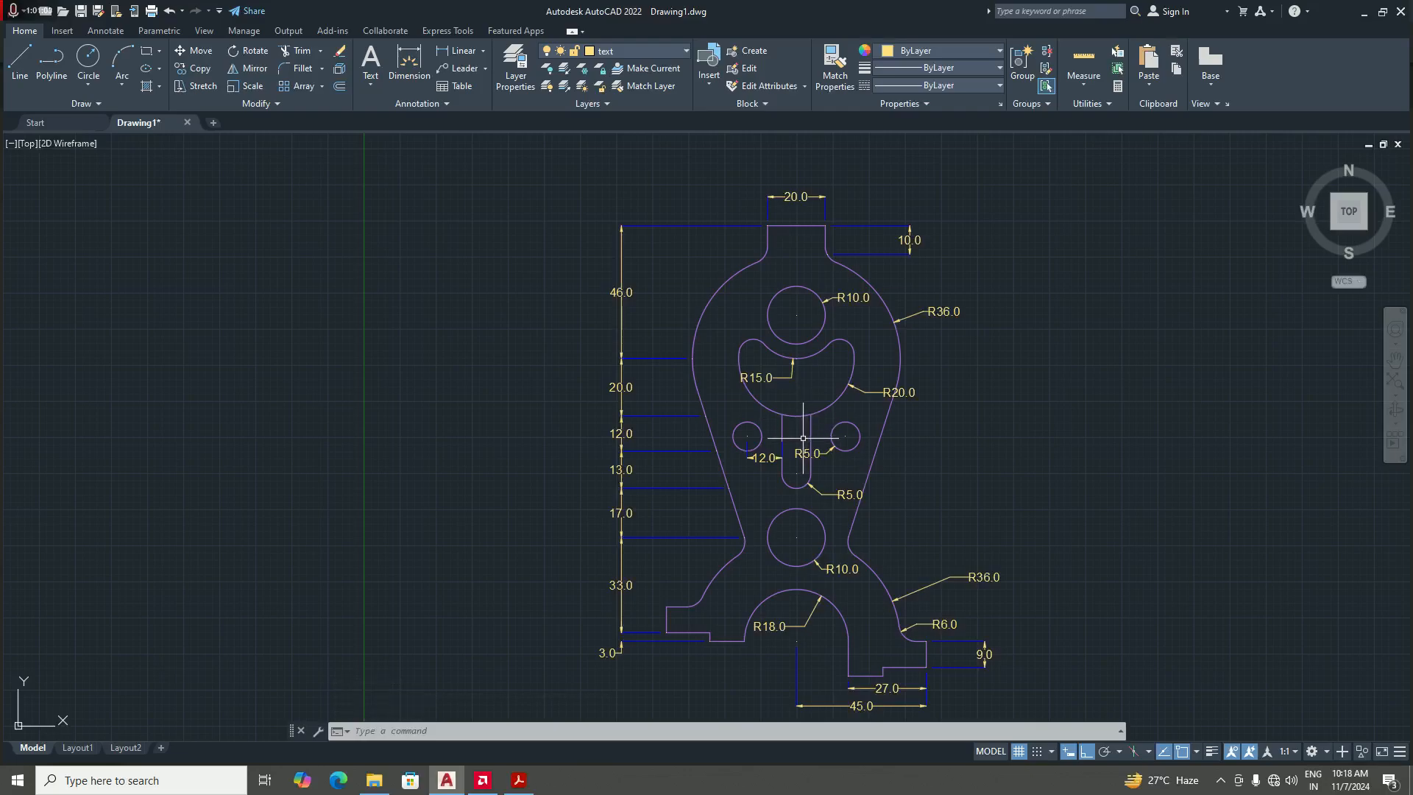
{"action": "type", "text": "tr"}
{"action": "key", "text": "Return"}
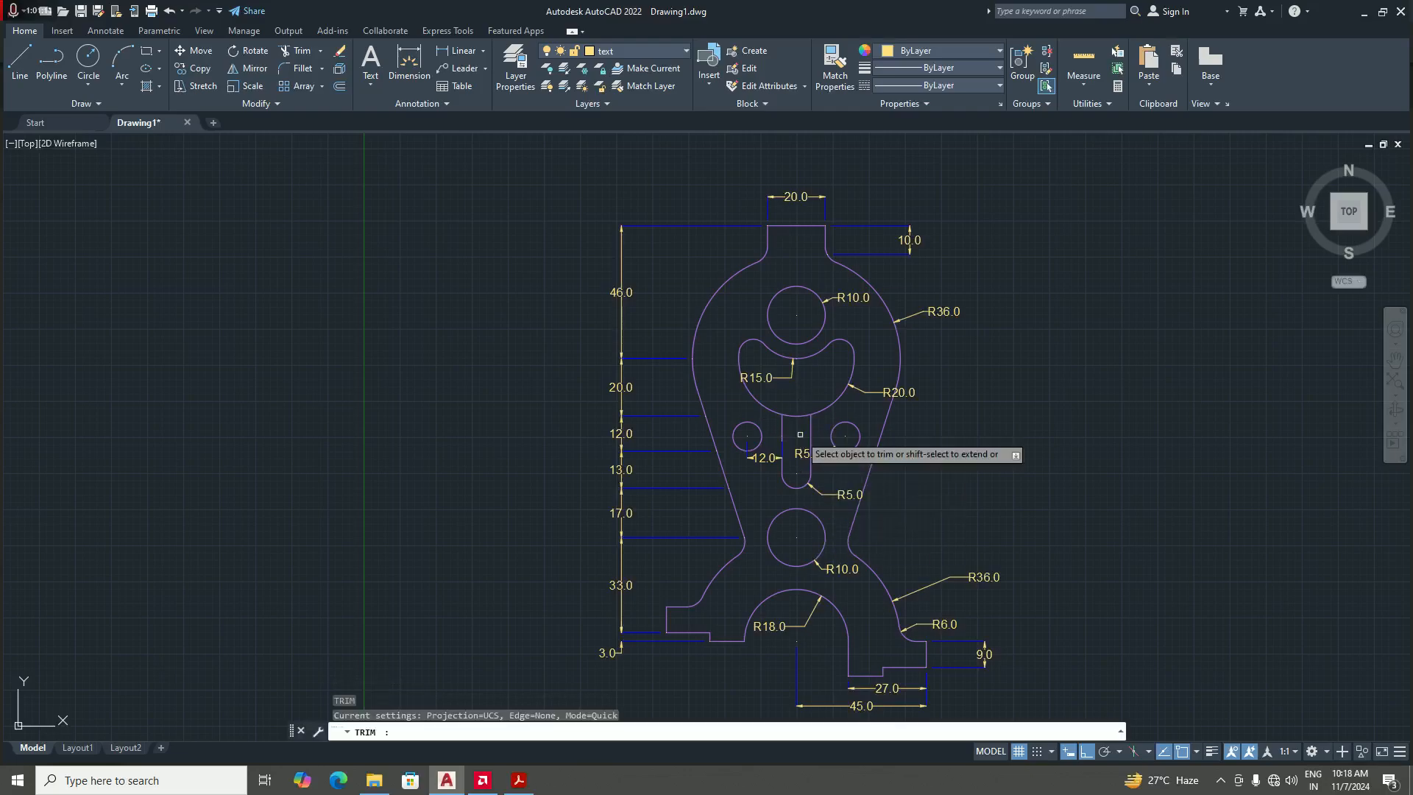
{"action": "left_click", "coordinate": [804, 413]}
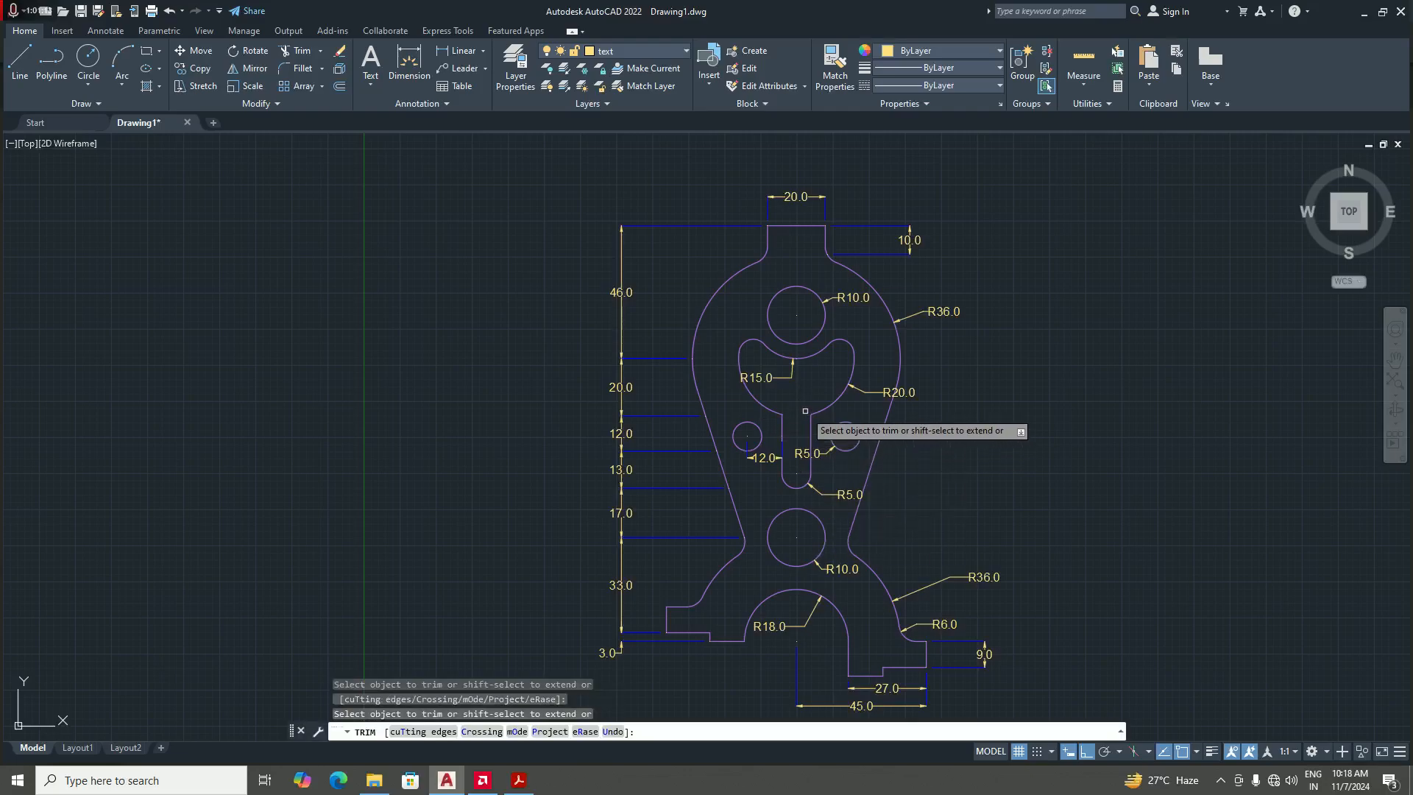
{"action": "key", "text": "Escape"}
{"action": "scroll", "coordinate": [760, 419], "scroll_direction": "up", "scroll_amount": 4}
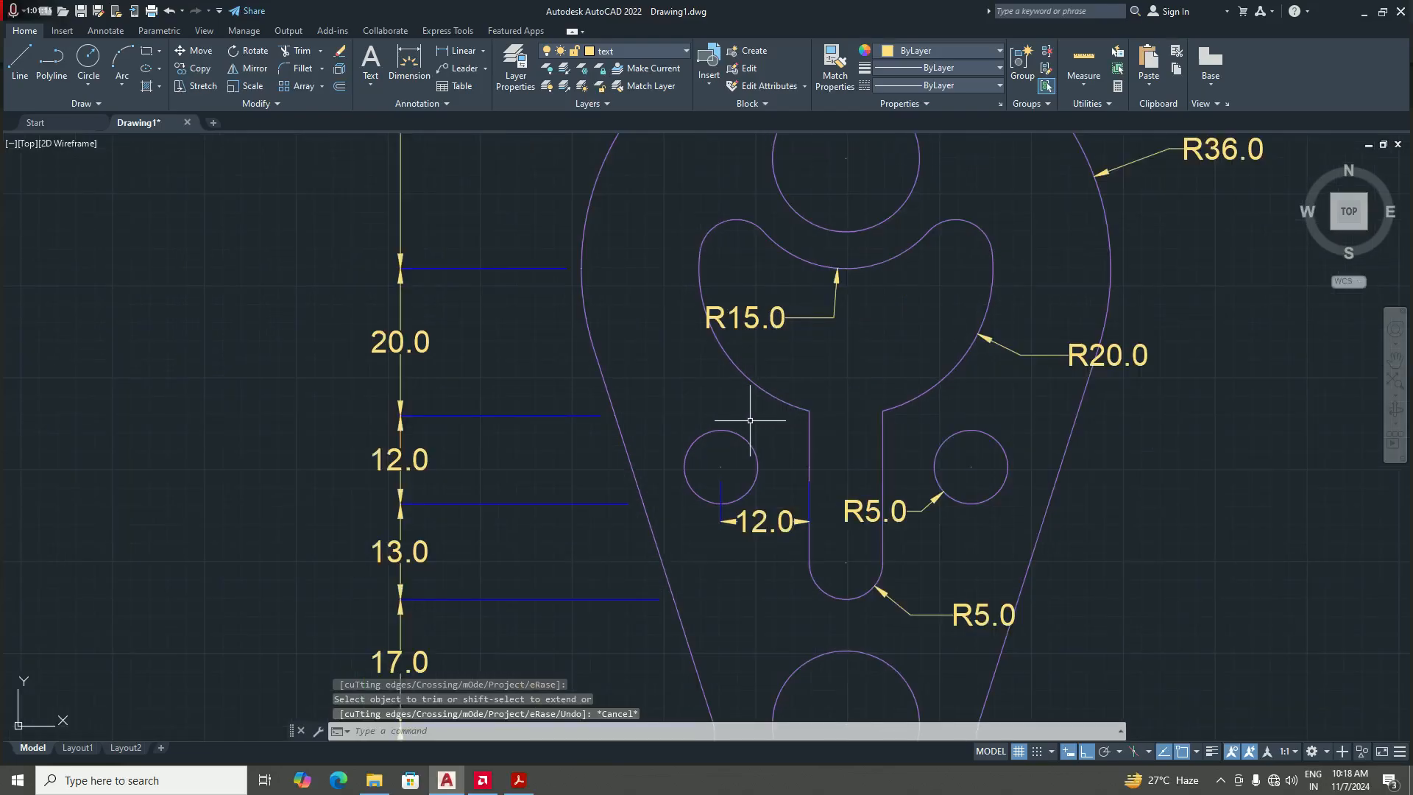
{"action": "scroll", "coordinate": [735, 447], "scroll_direction": "down", "scroll_amount": 4}
{"action": "scroll", "coordinate": [735, 447], "scroll_direction": "up", "scroll_amount": 2}
{"action": "scroll", "coordinate": [790, 510], "scroll_direction": "down", "scroll_amount": 2}
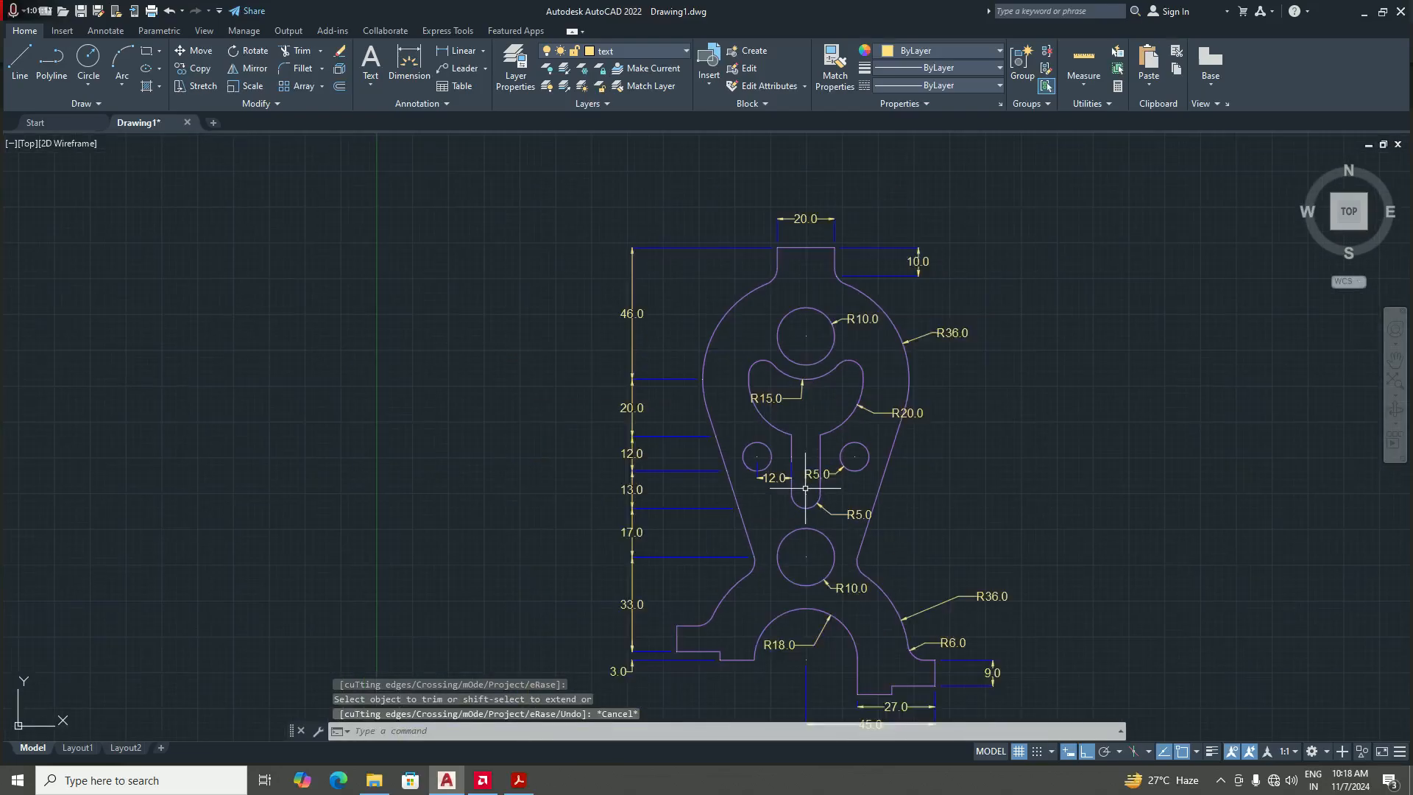
- Review the dimensioned part from the top tab to the base, checking the radius, slot and chain dimensions
{"action": "scroll", "coordinate": [790, 510], "scroll_direction": "up", "scroll_amount": 2}
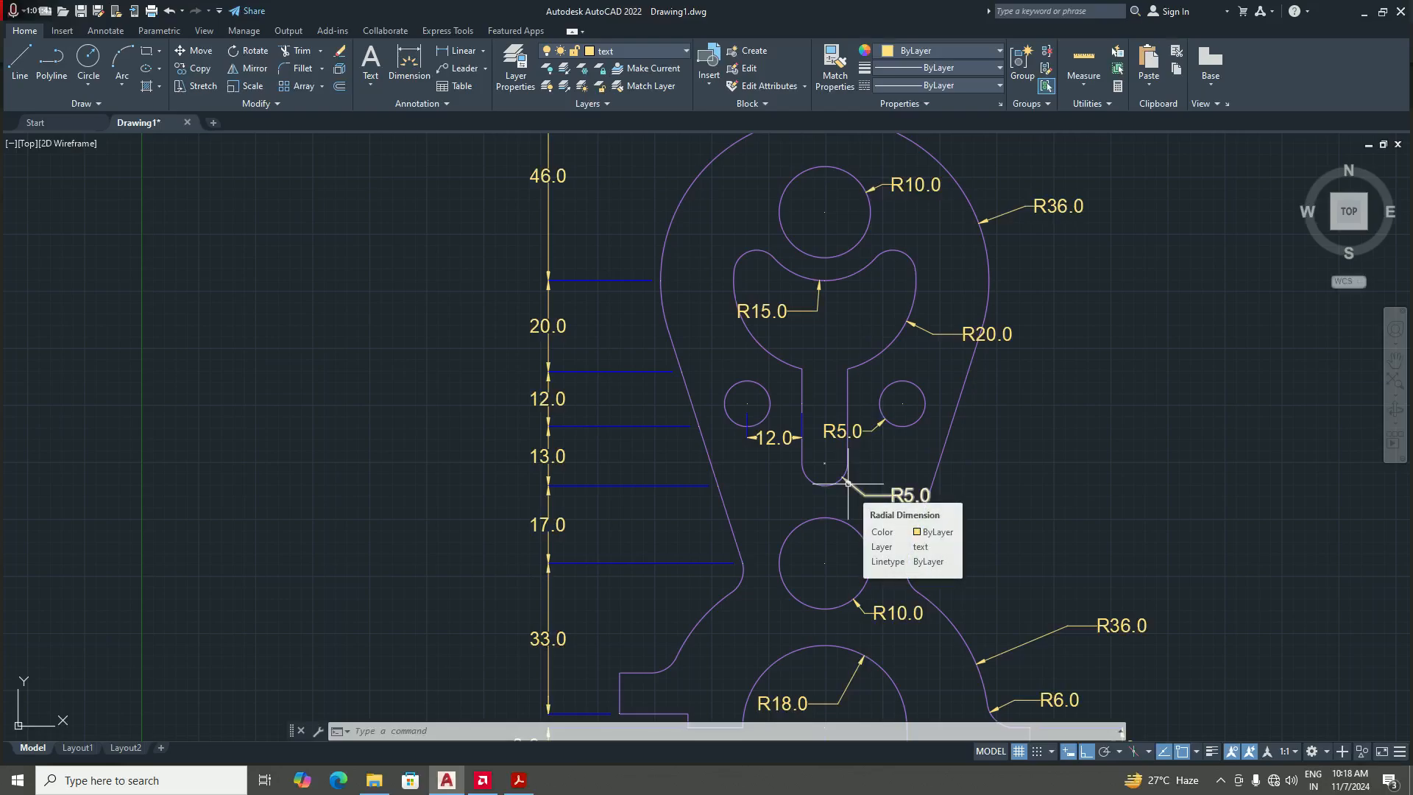
{"action": "scroll", "coordinate": [848, 484], "scroll_direction": "down", "scroll_amount": 5}
{"action": "scroll", "coordinate": [832, 487], "scroll_direction": "up", "scroll_amount": 3}
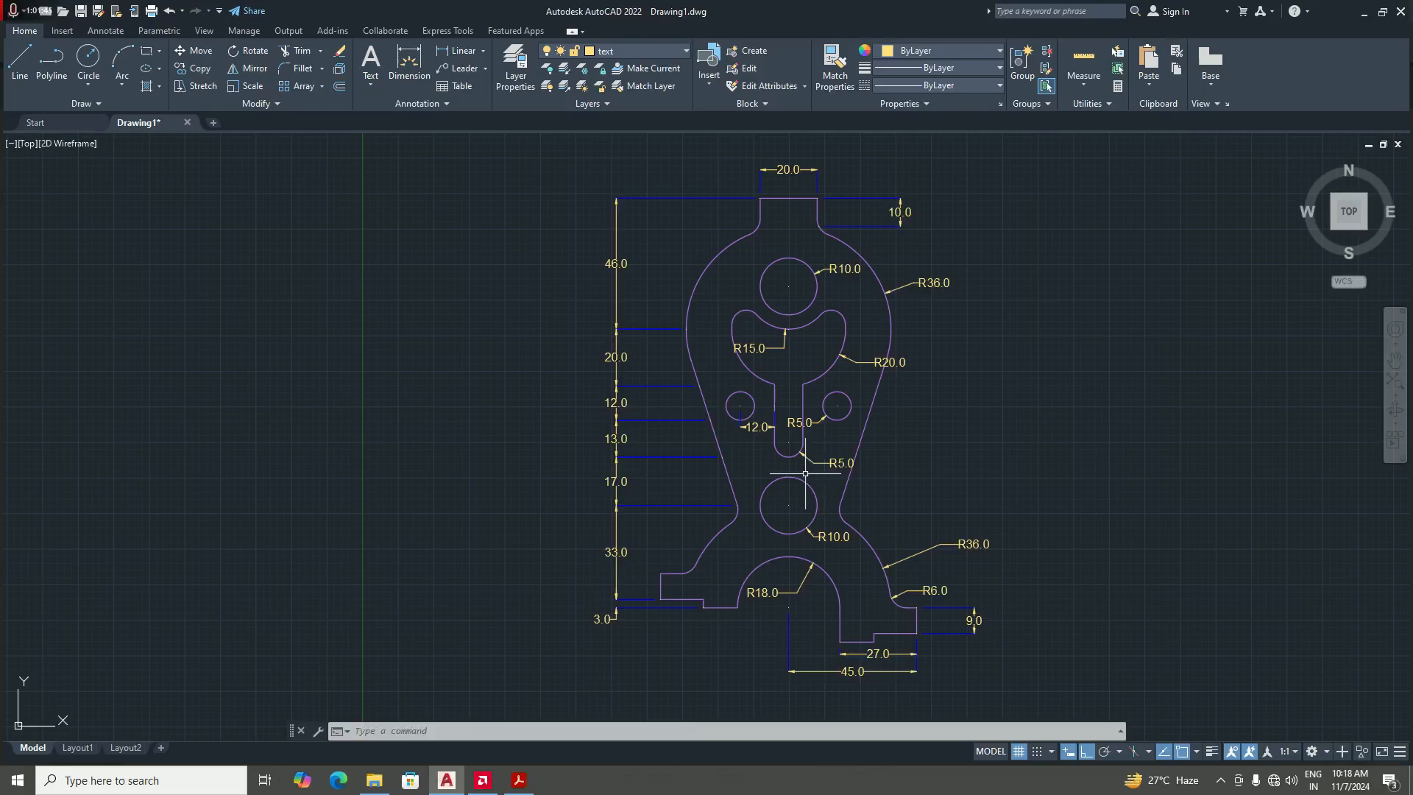
{"action": "scroll", "coordinate": [804, 473], "scroll_direction": "up", "scroll_amount": 4}
{"action": "scroll", "coordinate": [802, 494], "scroll_direction": "down", "scroll_amount": 4}
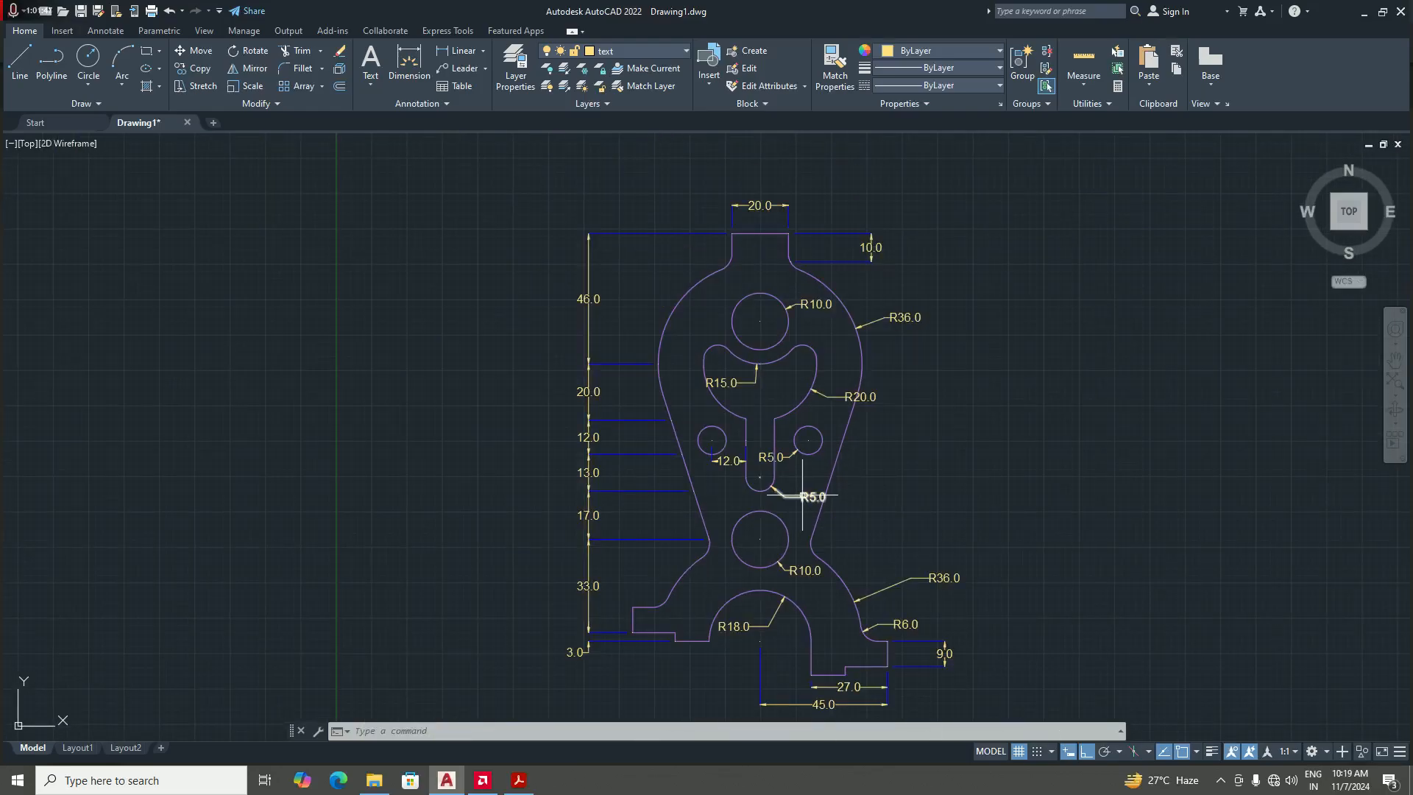
{"action": "scroll", "coordinate": [802, 495], "scroll_direction": "down", "scroll_amount": 3}
{"action": "scroll", "coordinate": [763, 601], "scroll_direction": "up", "scroll_amount": 5}
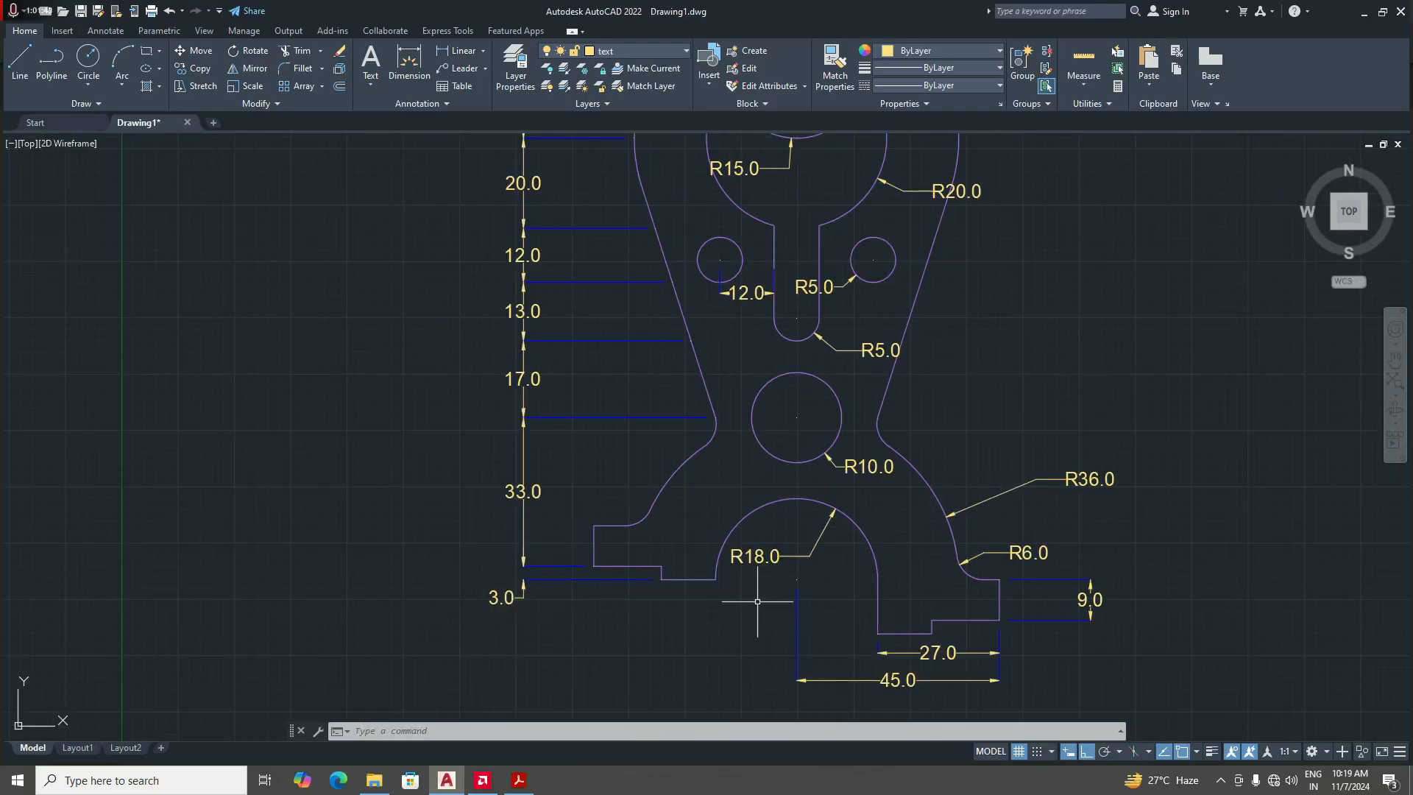
{"action": "scroll", "coordinate": [756, 597], "scroll_direction": "down", "scroll_amount": 2}
{"action": "scroll", "coordinate": [761, 579], "scroll_direction": "down", "scroll_amount": 3}
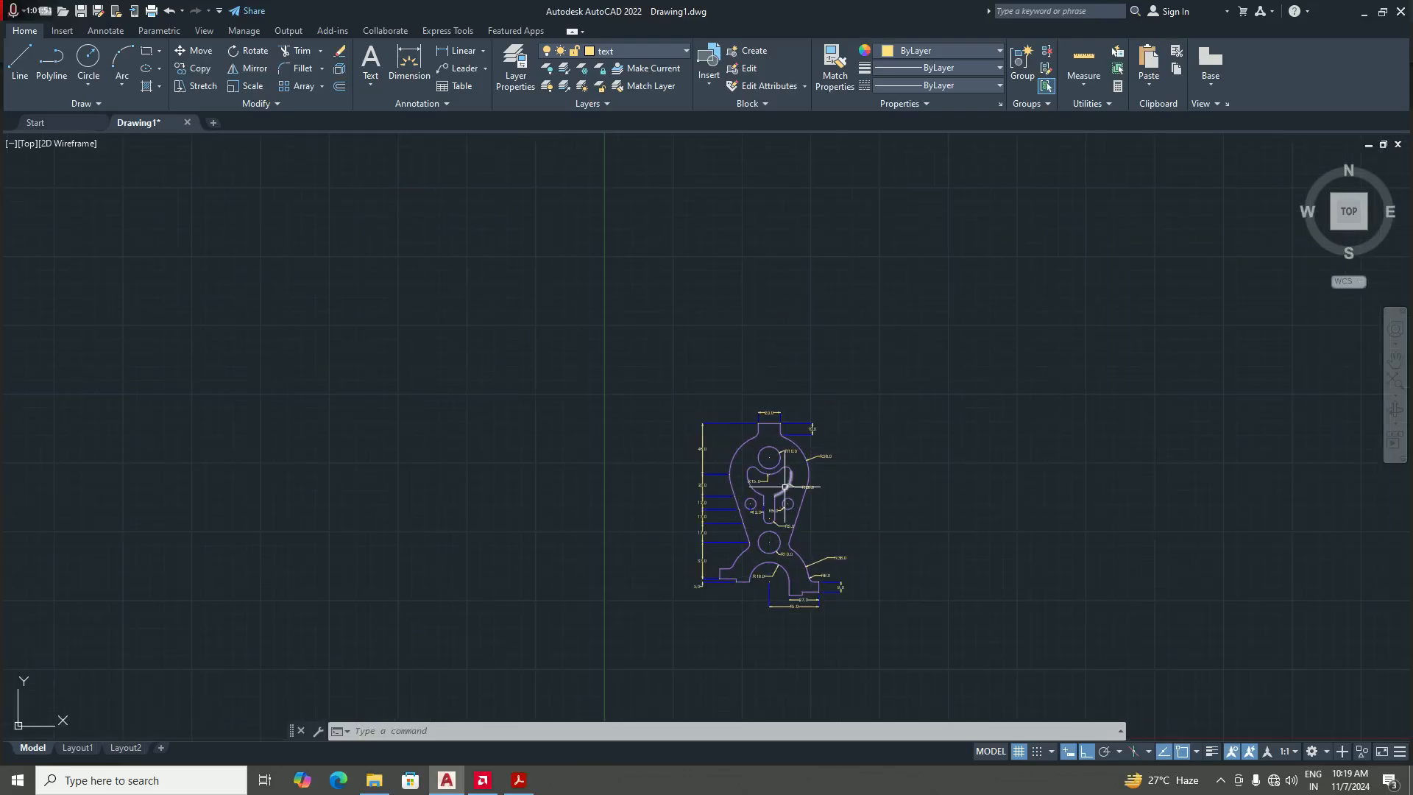
{"action": "scroll", "coordinate": [806, 530], "scroll_direction": "up", "scroll_amount": 5}
{"action": "scroll", "coordinate": [824, 384], "scroll_direction": "down", "scroll_amount": 2}
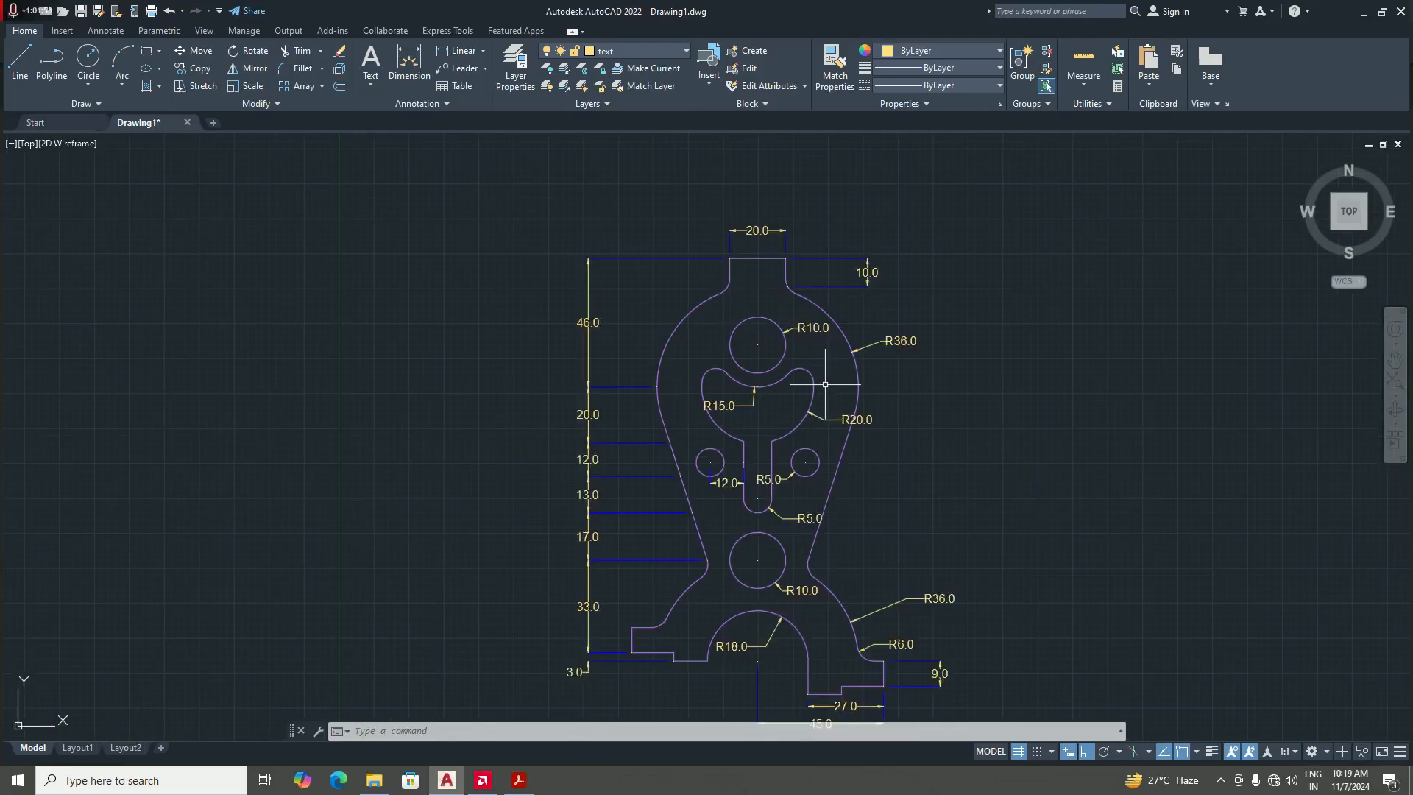
- Modify the Standard dimension style so linear dimensions use a precision of 0 decimal places
{"action": "type", "text": "d"}
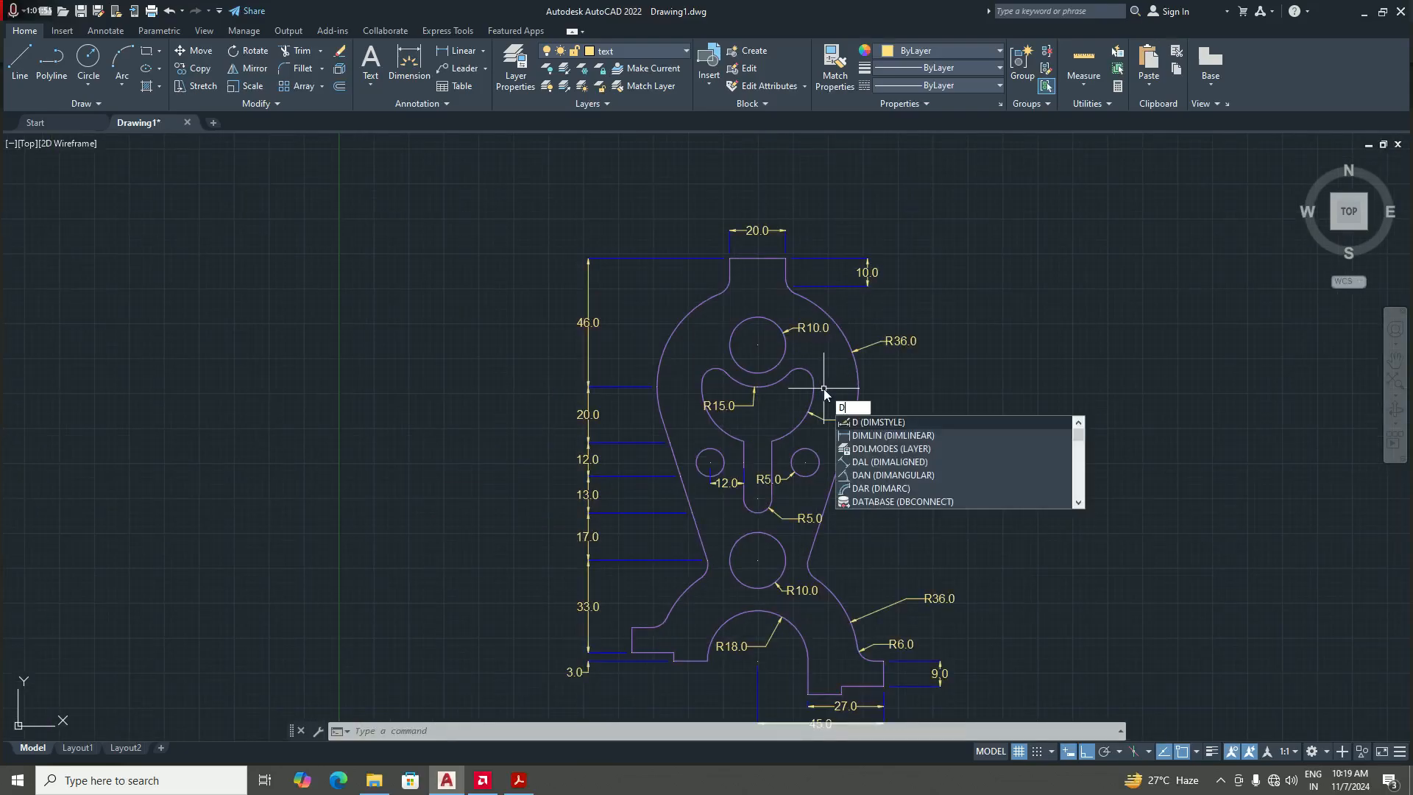
{"action": "key", "text": "Return"}
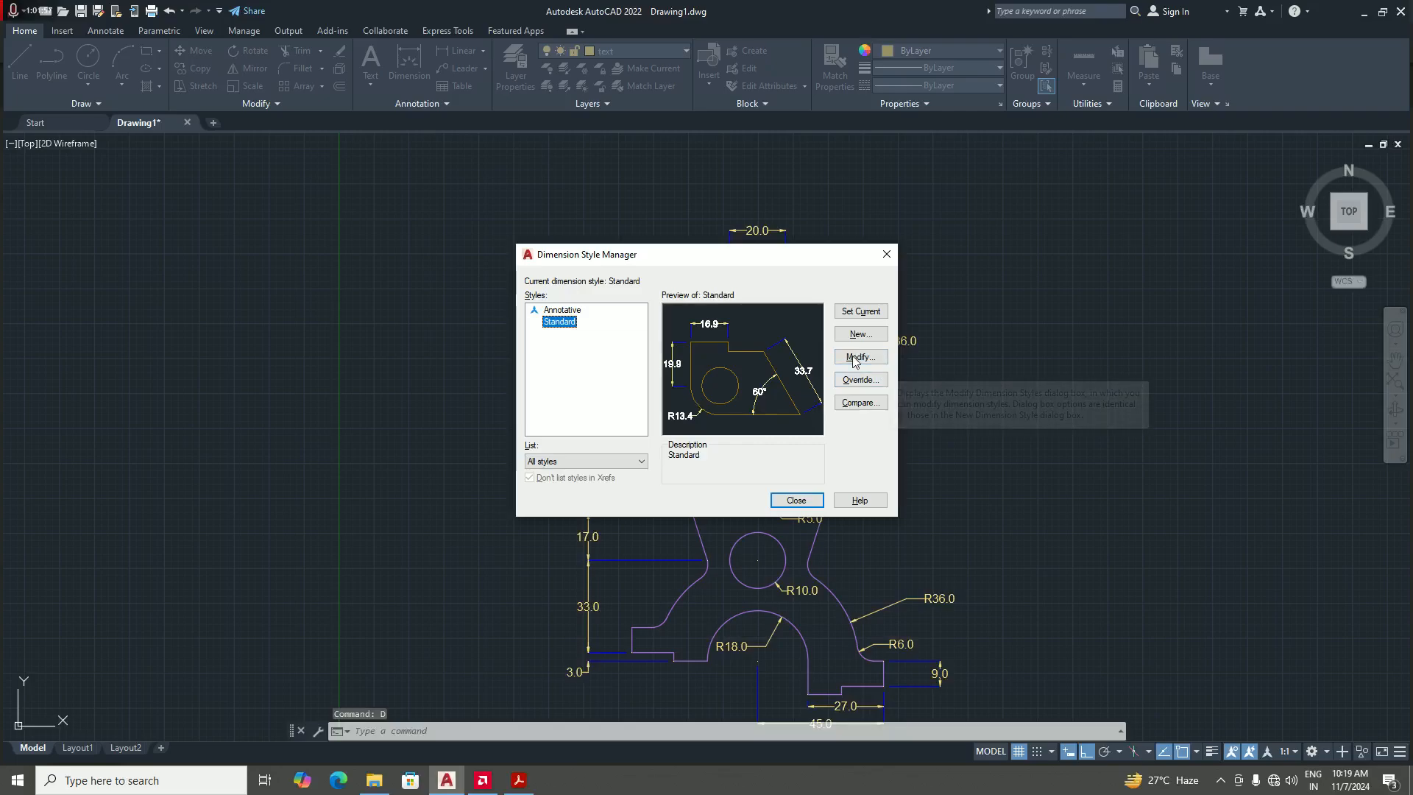
{"action": "left_click", "coordinate": [855, 358]}
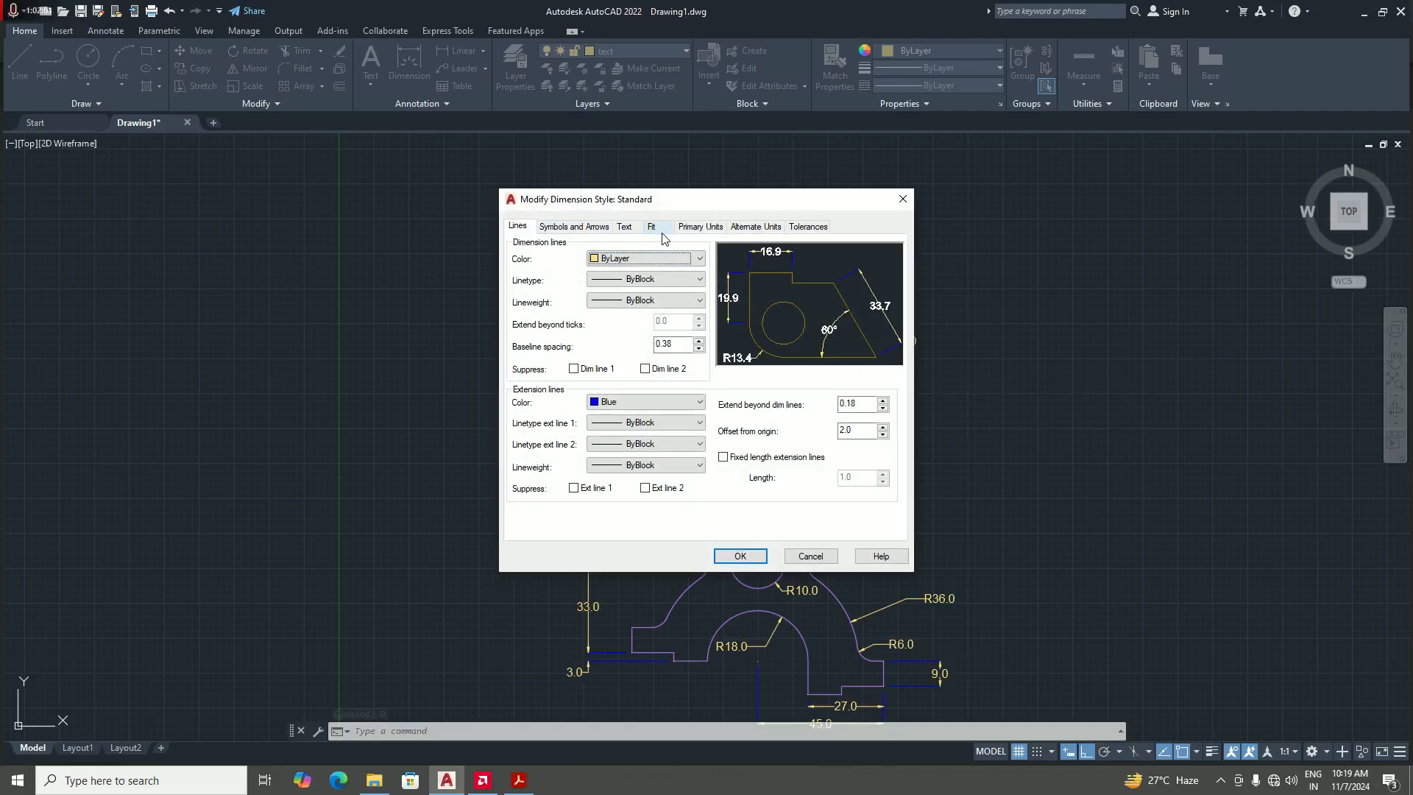
{"action": "left_click", "coordinate": [700, 228]}
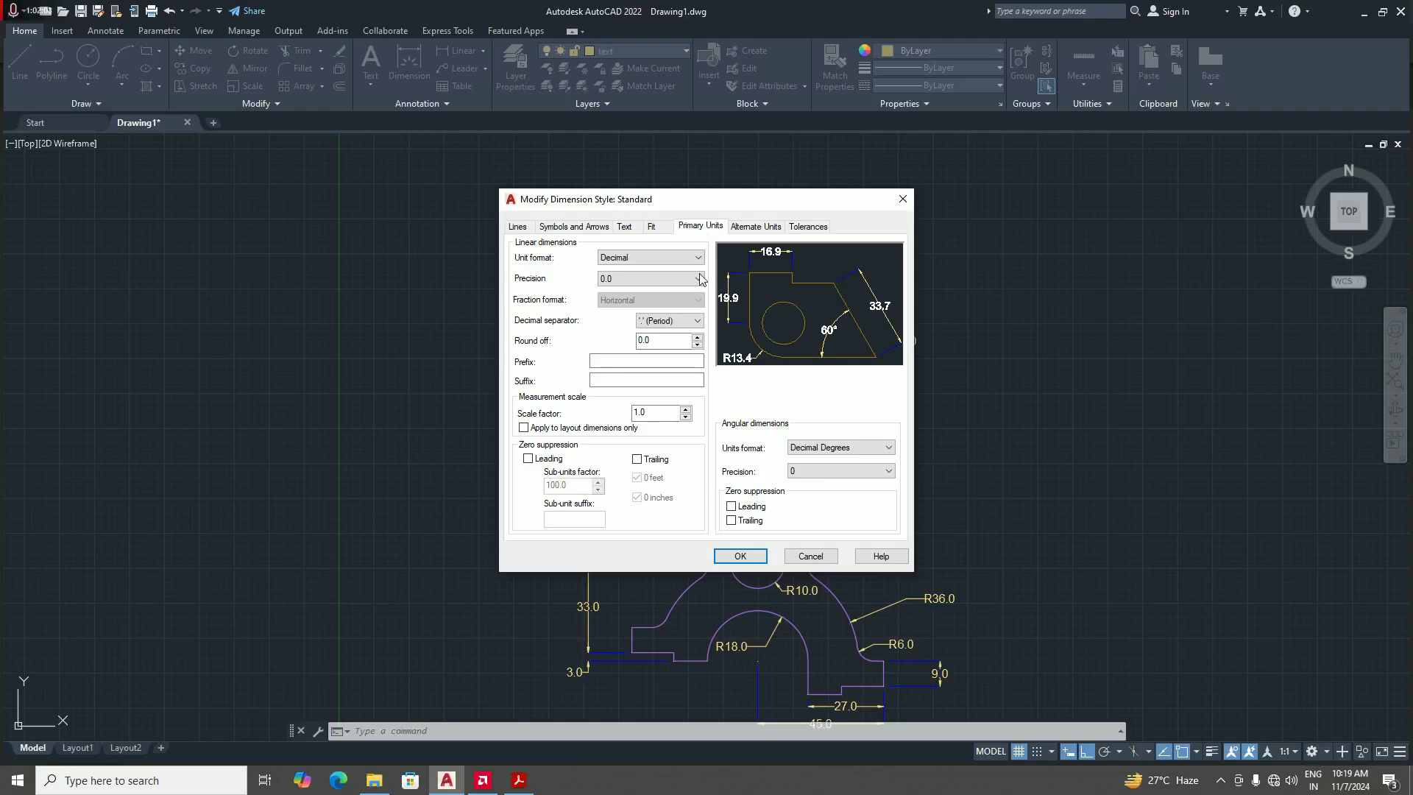
{"action": "left_click", "coordinate": [671, 277]}
{"action": "left_click", "coordinate": [655, 290]}
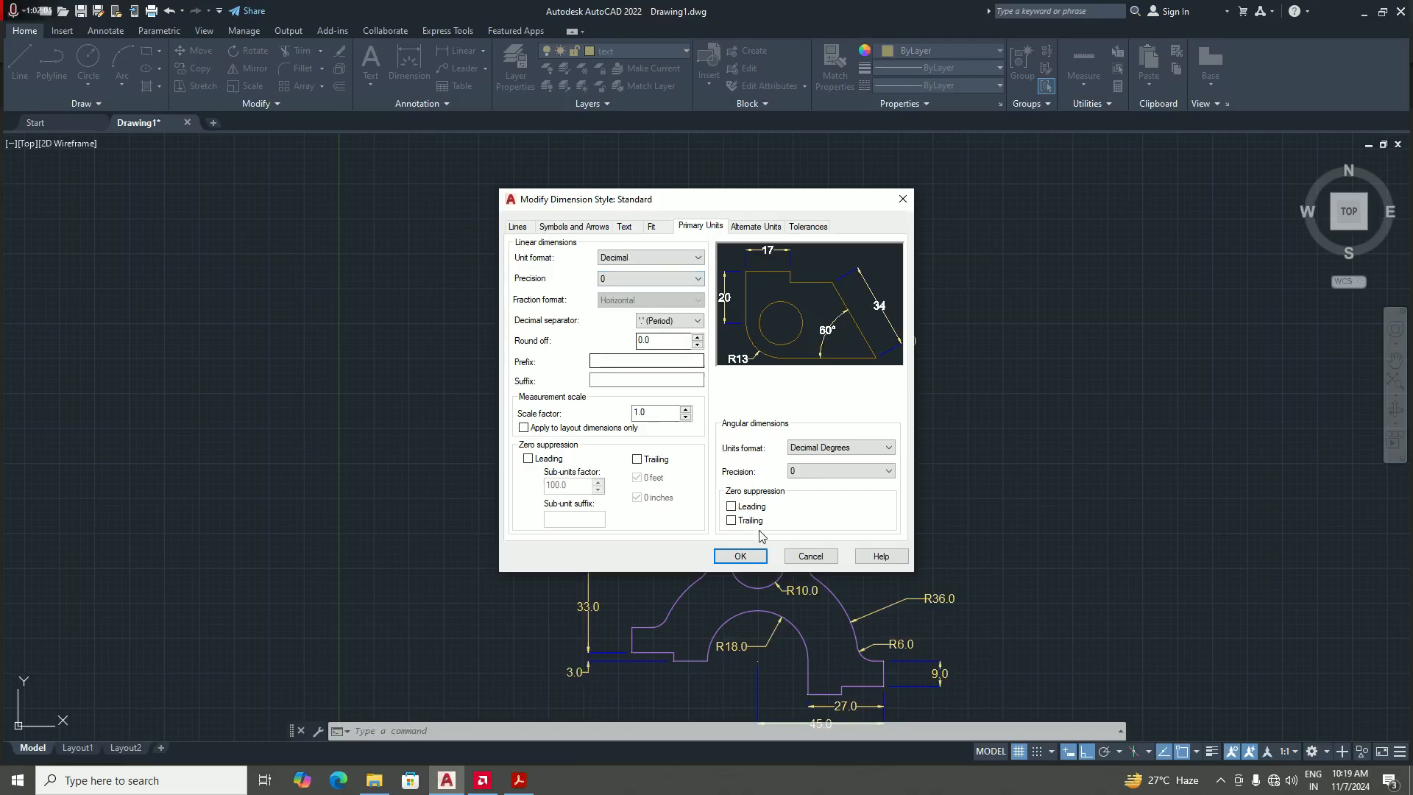
{"action": "left_click", "coordinate": [739, 557]}
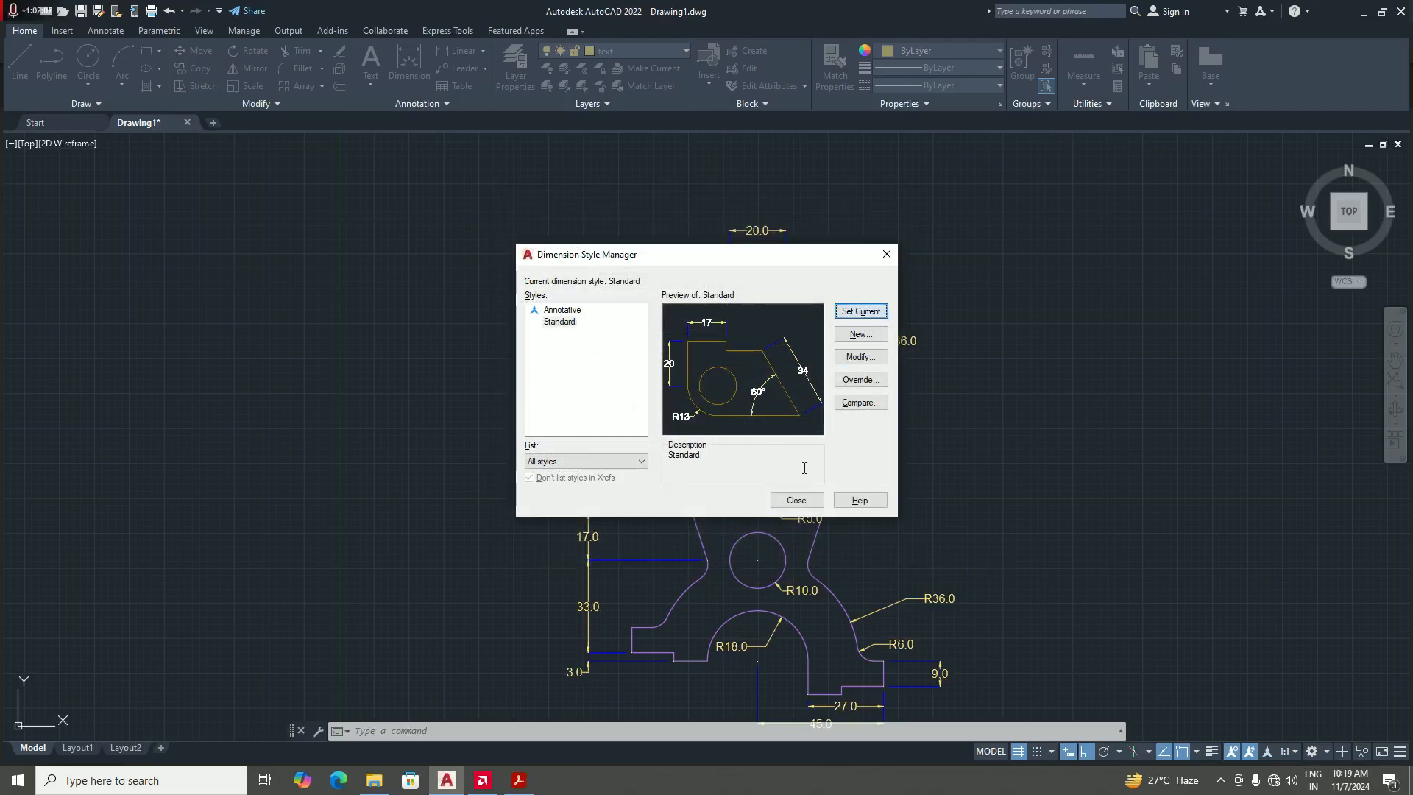
{"action": "left_click", "coordinate": [781, 505]}
- Inspect the whole-number dimension texts around the holes, the slot and the base of the part
{"action": "scroll", "coordinate": [843, 444], "scroll_direction": "down", "scroll_amount": 2}
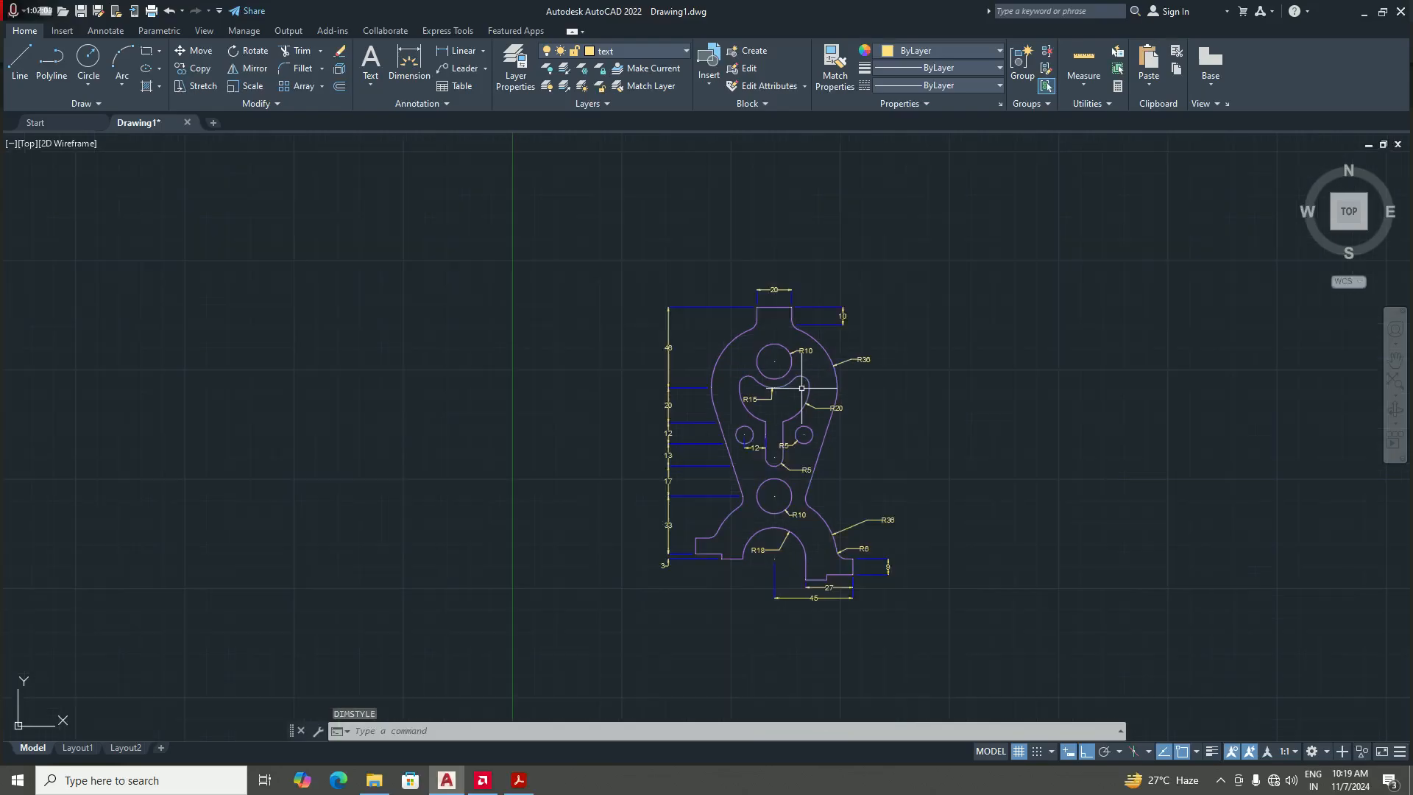
{"action": "scroll", "coordinate": [809, 408], "scroll_direction": "up", "scroll_amount": 4}
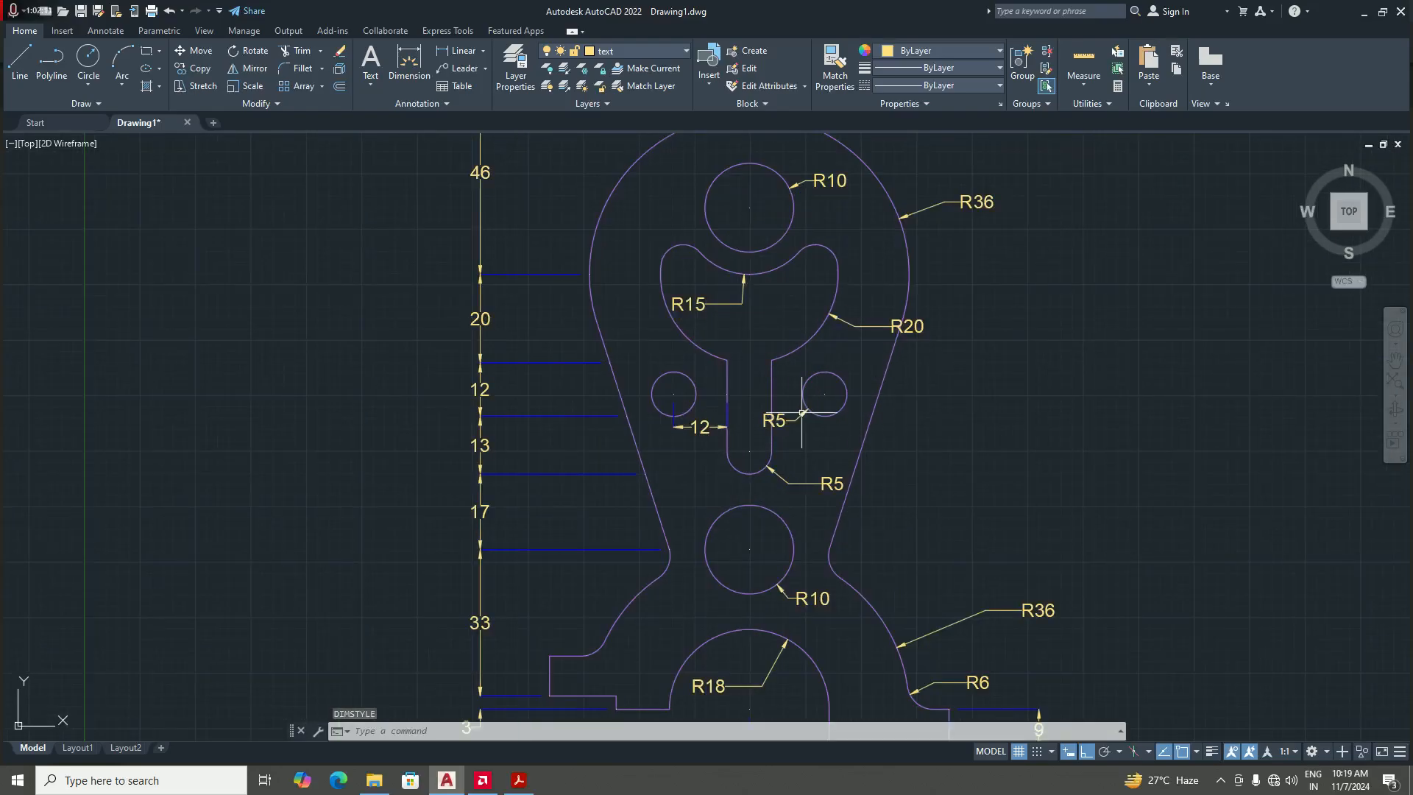
{"action": "scroll", "coordinate": [861, 471], "scroll_direction": "down", "scroll_amount": 4}
{"action": "scroll", "coordinate": [870, 487], "scroll_direction": "up", "scroll_amount": 2}
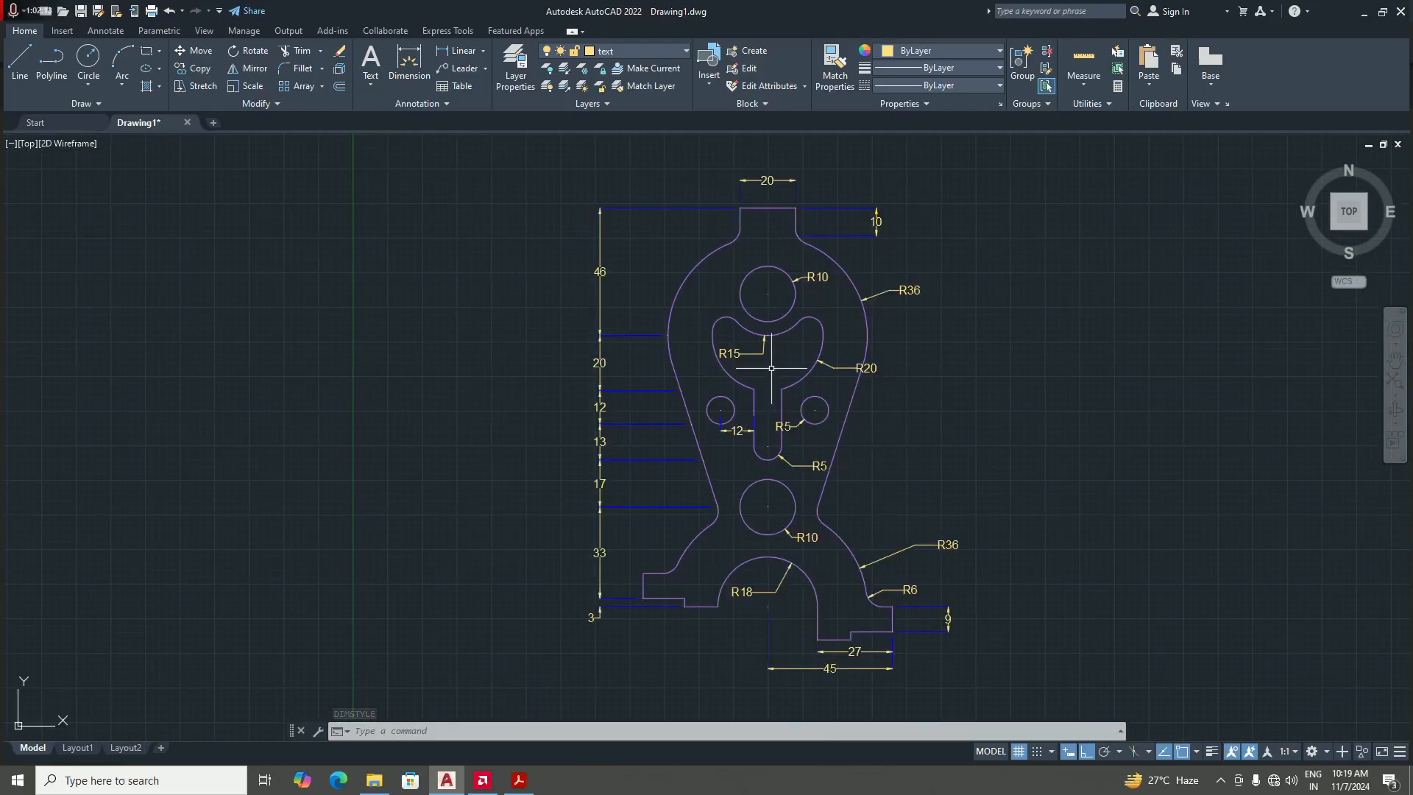
{"action": "scroll", "coordinate": [852, 489], "scroll_direction": "up", "scroll_amount": 2}
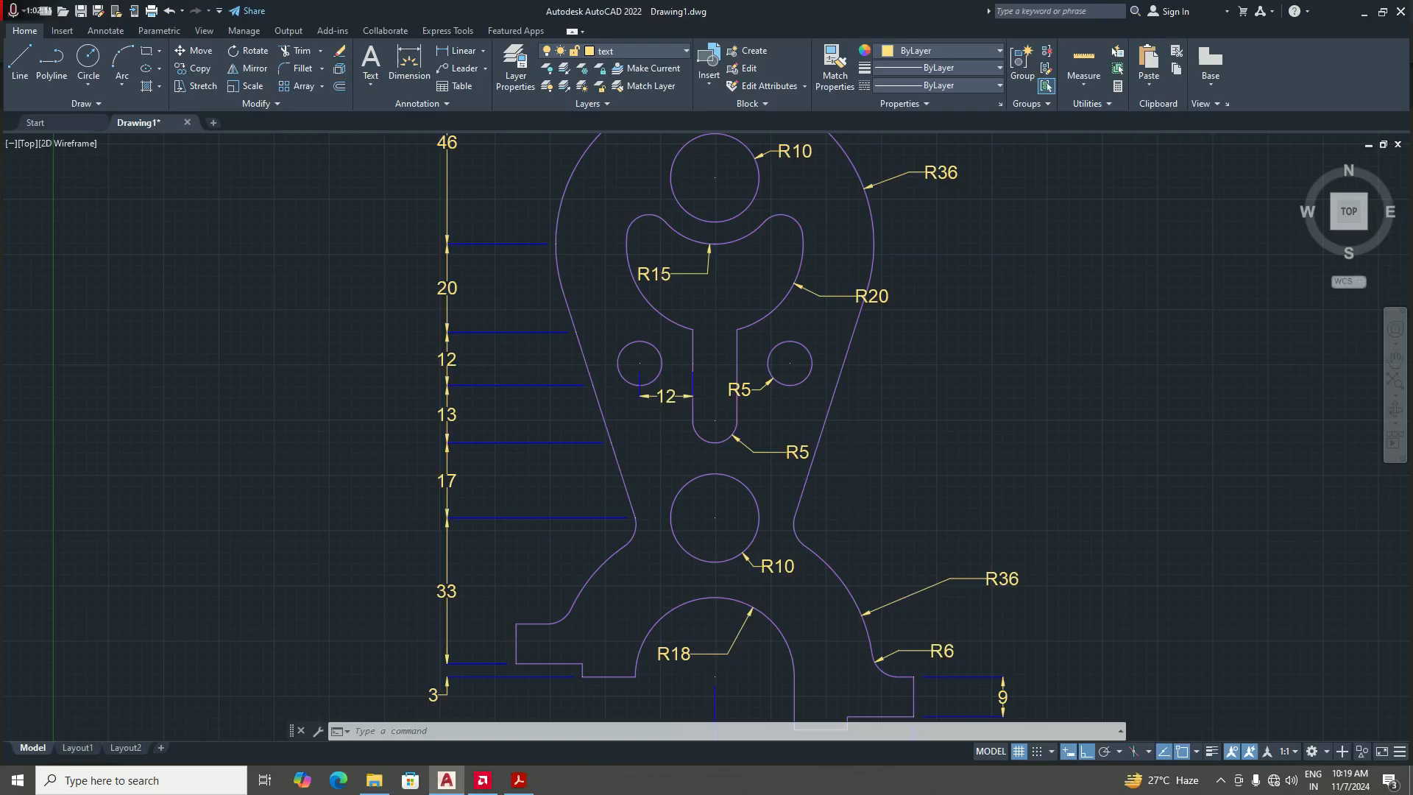
{"action": "scroll", "coordinate": [914, 576], "scroll_direction": "down", "scroll_amount": 2}
{"action": "scroll", "coordinate": [924, 574], "scroll_direction": "up", "scroll_amount": 2}
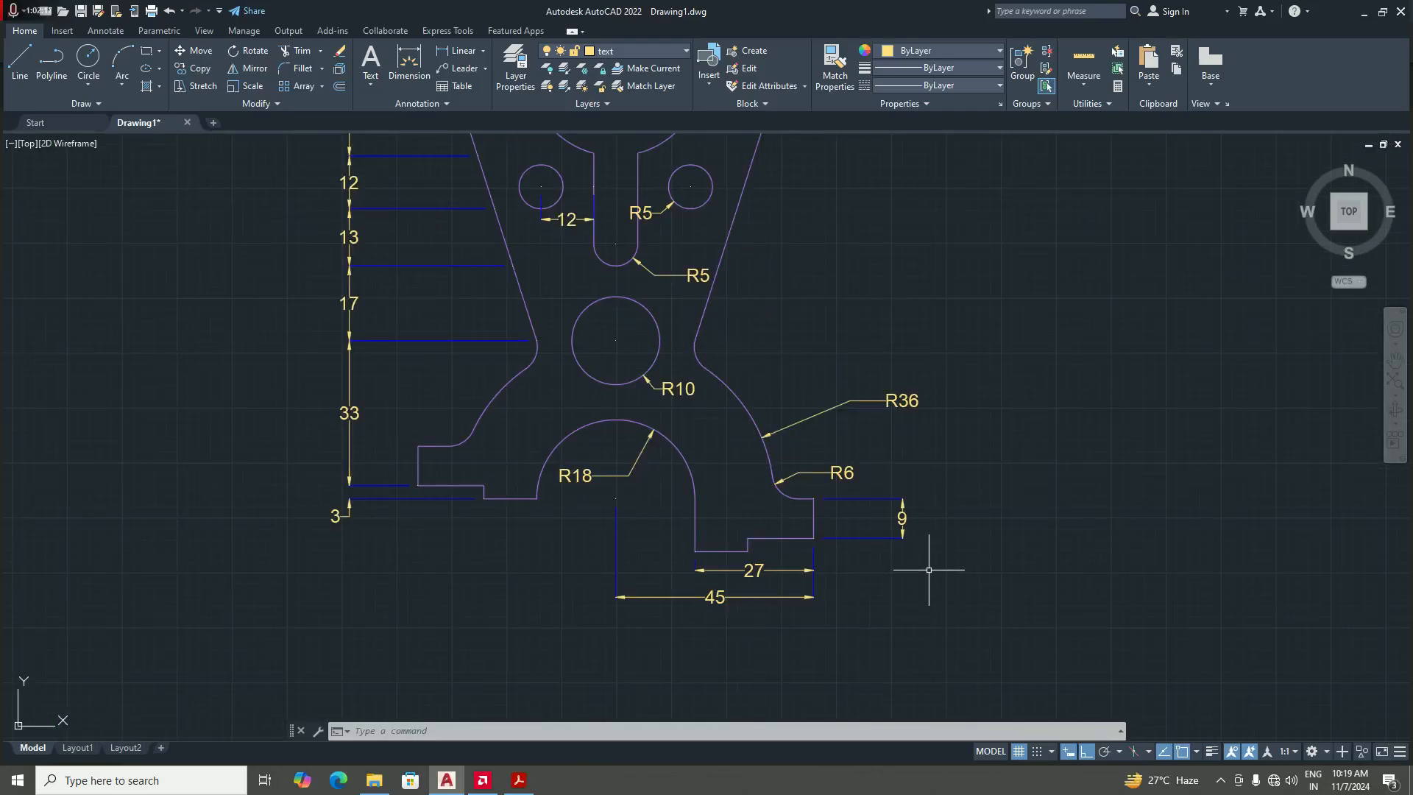
{"action": "scroll", "coordinate": [928, 569], "scroll_direction": "down", "scroll_amount": 4}
{"action": "scroll", "coordinate": [933, 331], "scroll_direction": "down", "scroll_amount": 3}
{"action": "scroll", "coordinate": [799, 383], "scroll_direction": "up", "scroll_amount": 3}
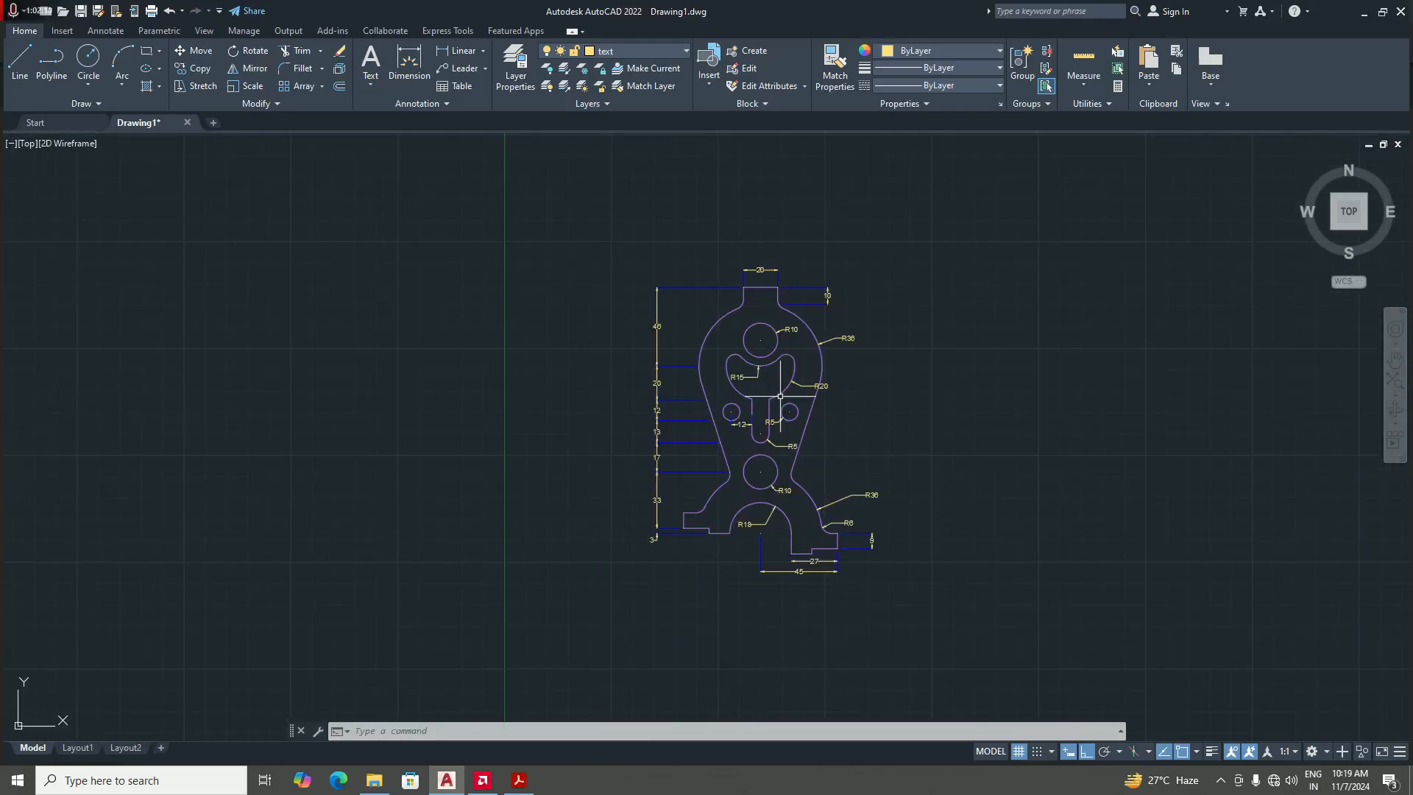
- Save the drawing as "3rd assignment" in the student's Autocad classes folder, inside "autocad and 3ds max classes" under drive E's "lectures on architectural visualization"
{"action": "left_click", "coordinate": [22, 15]}
{"action": "left_click", "coordinate": [44, 158]}
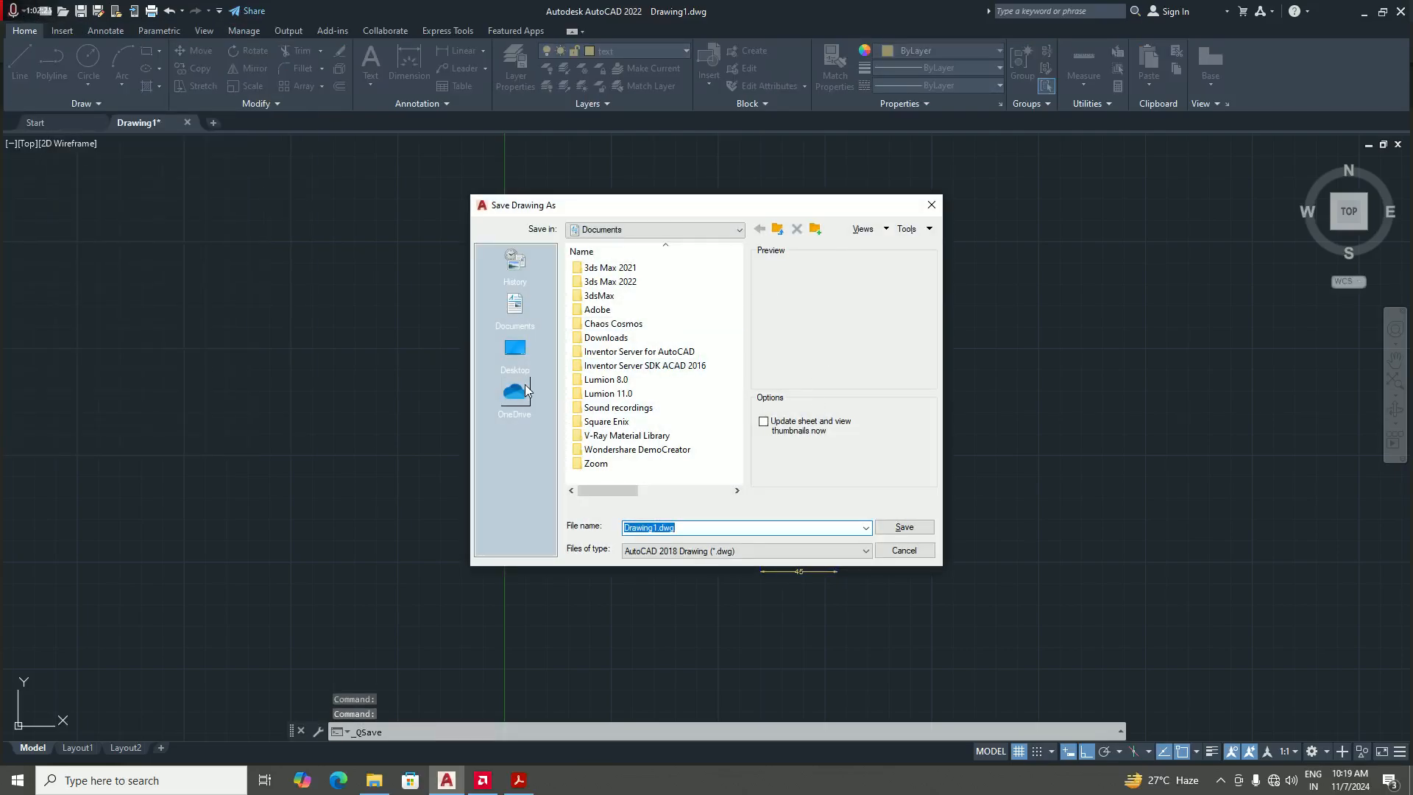
{"action": "left_click", "coordinate": [515, 350]}
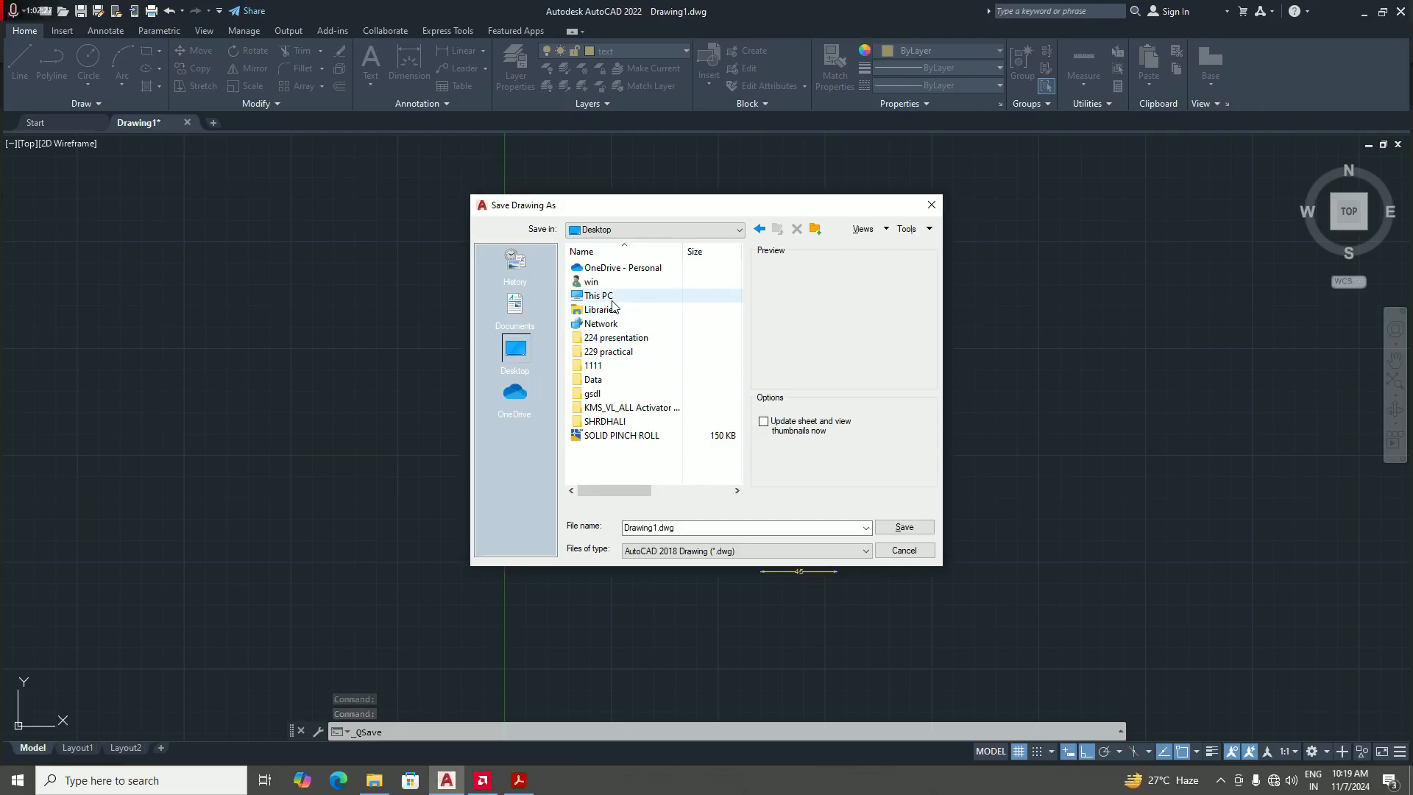
{"action": "double_click", "coordinate": [612, 297]}
{"action": "double_click", "coordinate": [618, 435]}
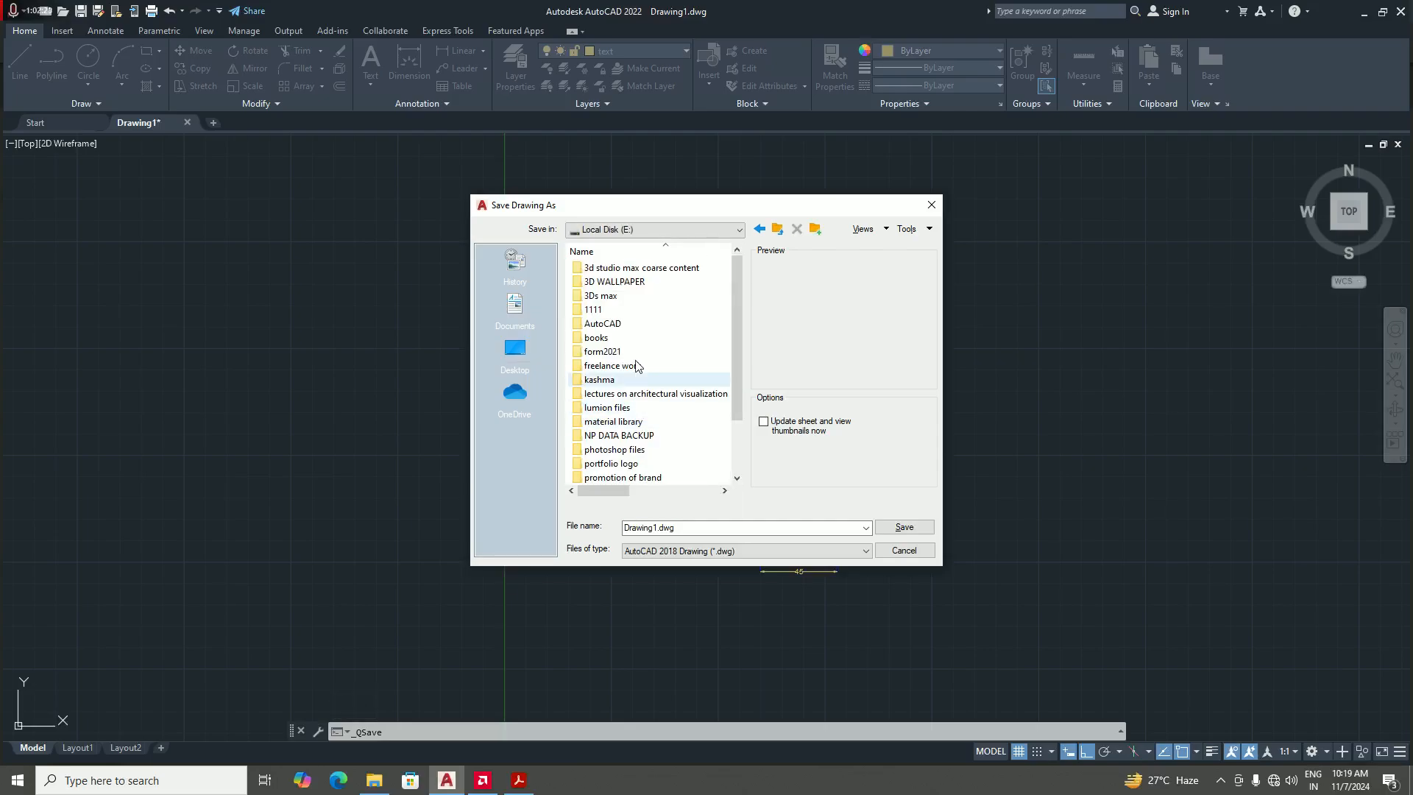
{"action": "scroll", "coordinate": [638, 430], "scroll_direction": "down", "scroll_amount": 1}
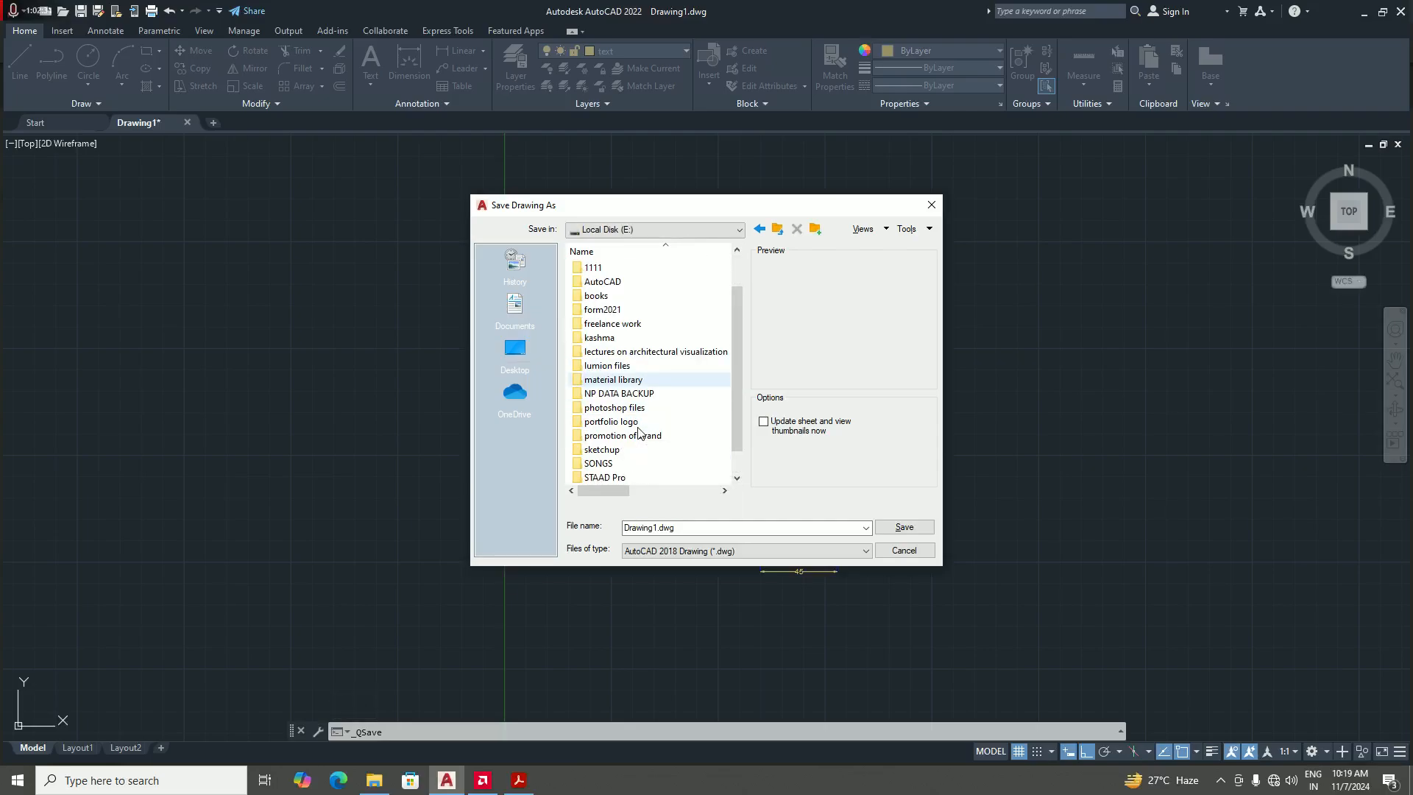
{"action": "double_click", "coordinate": [654, 352]}
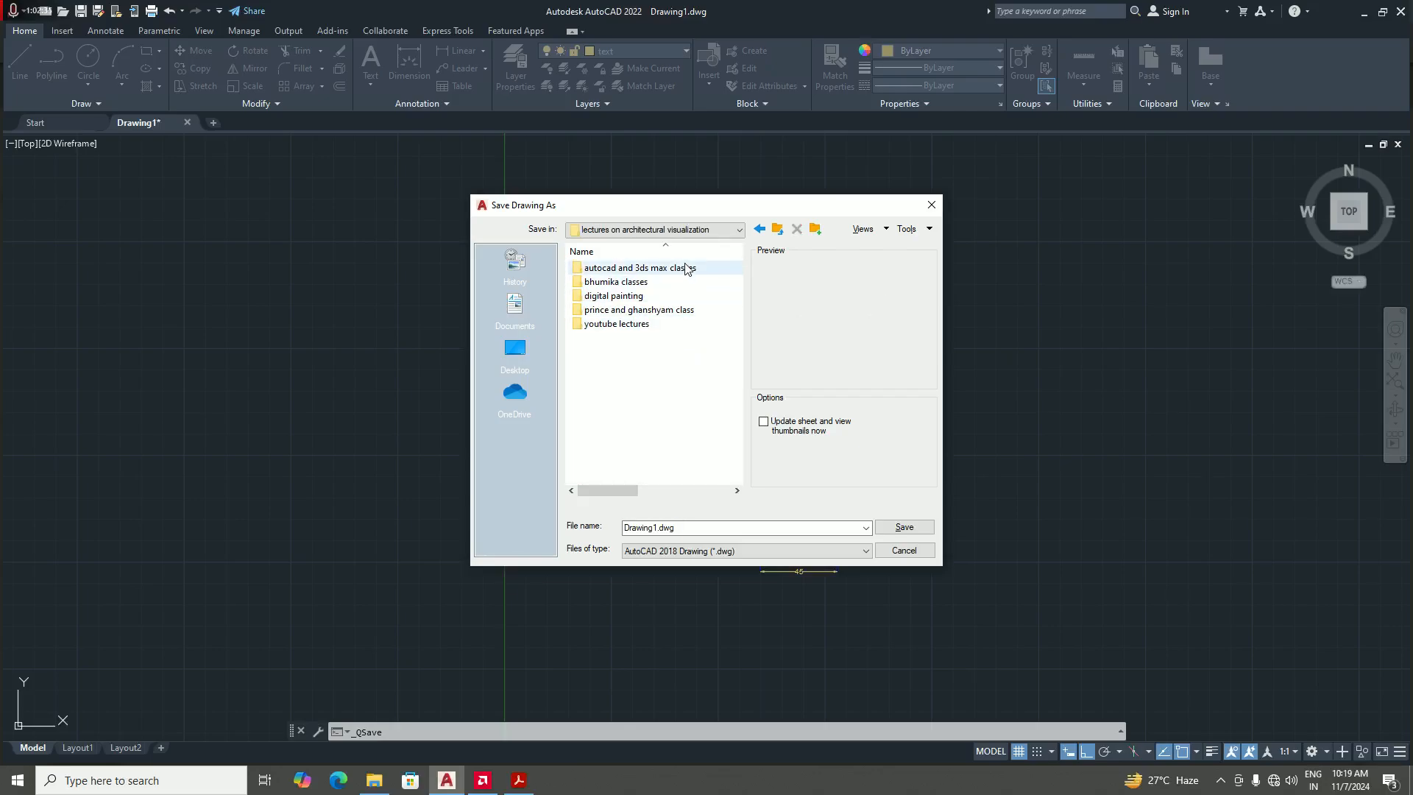
{"action": "double_click", "coordinate": [686, 268]}
{"action": "double_click", "coordinate": [684, 268]}
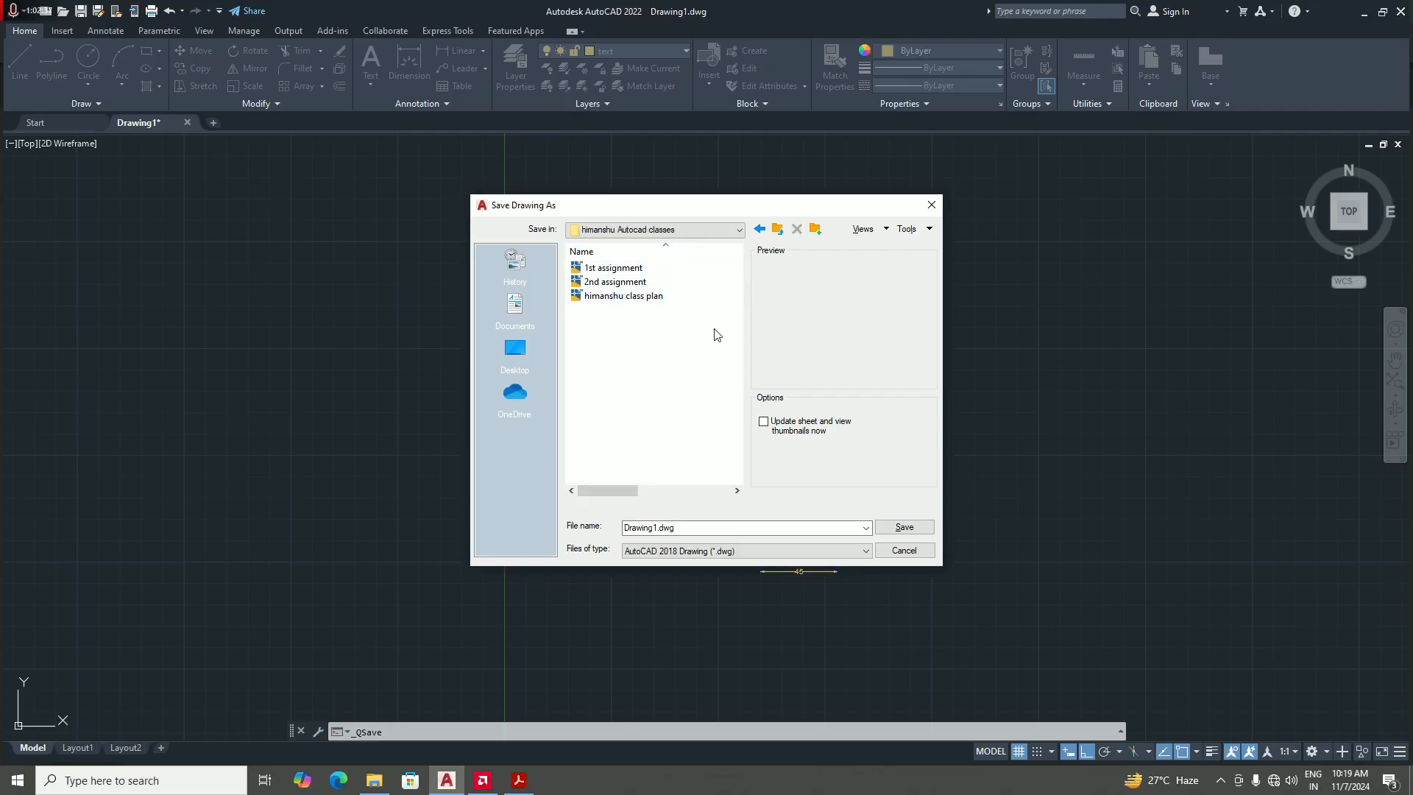
{"action": "double_click", "coordinate": [693, 529]}
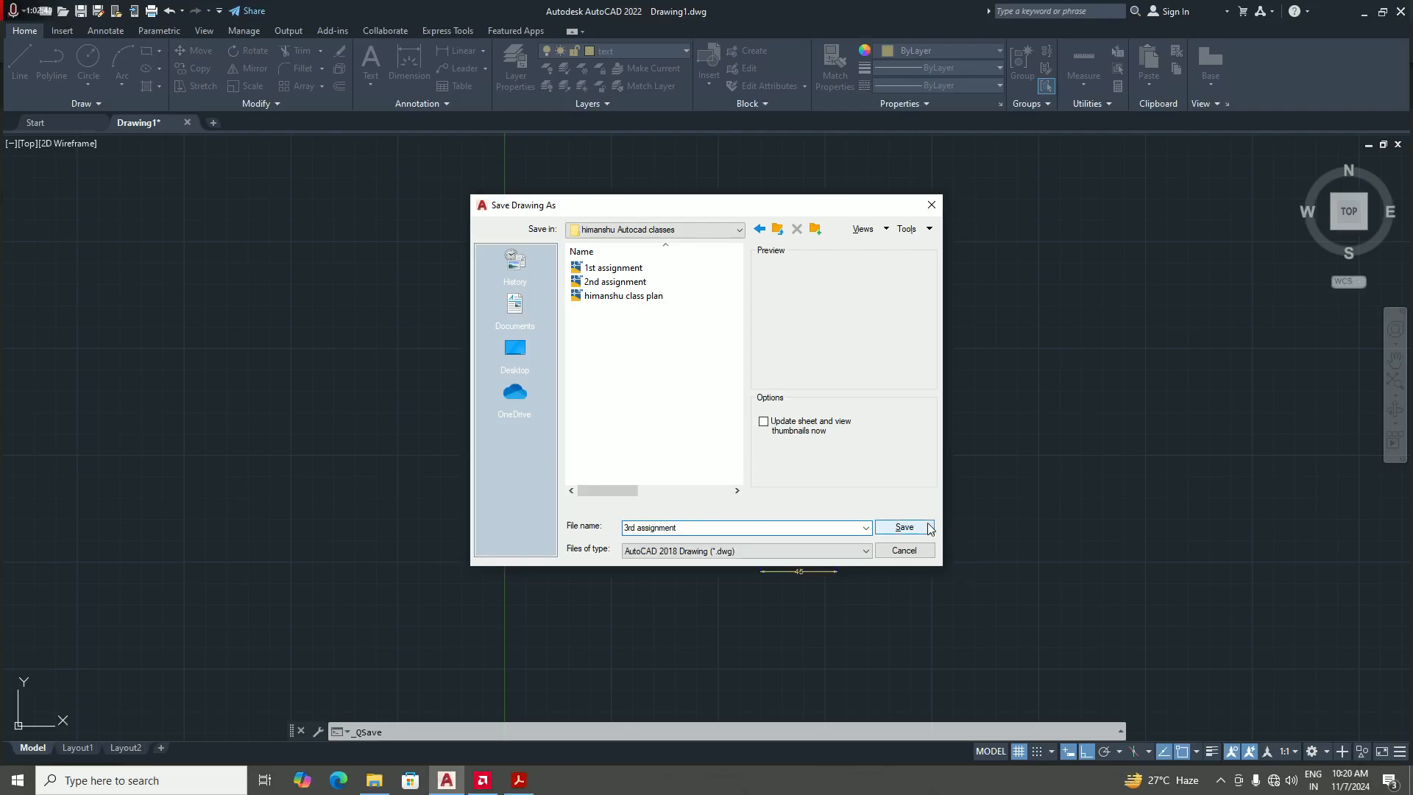
{"action": "left_click", "coordinate": [905, 527]}
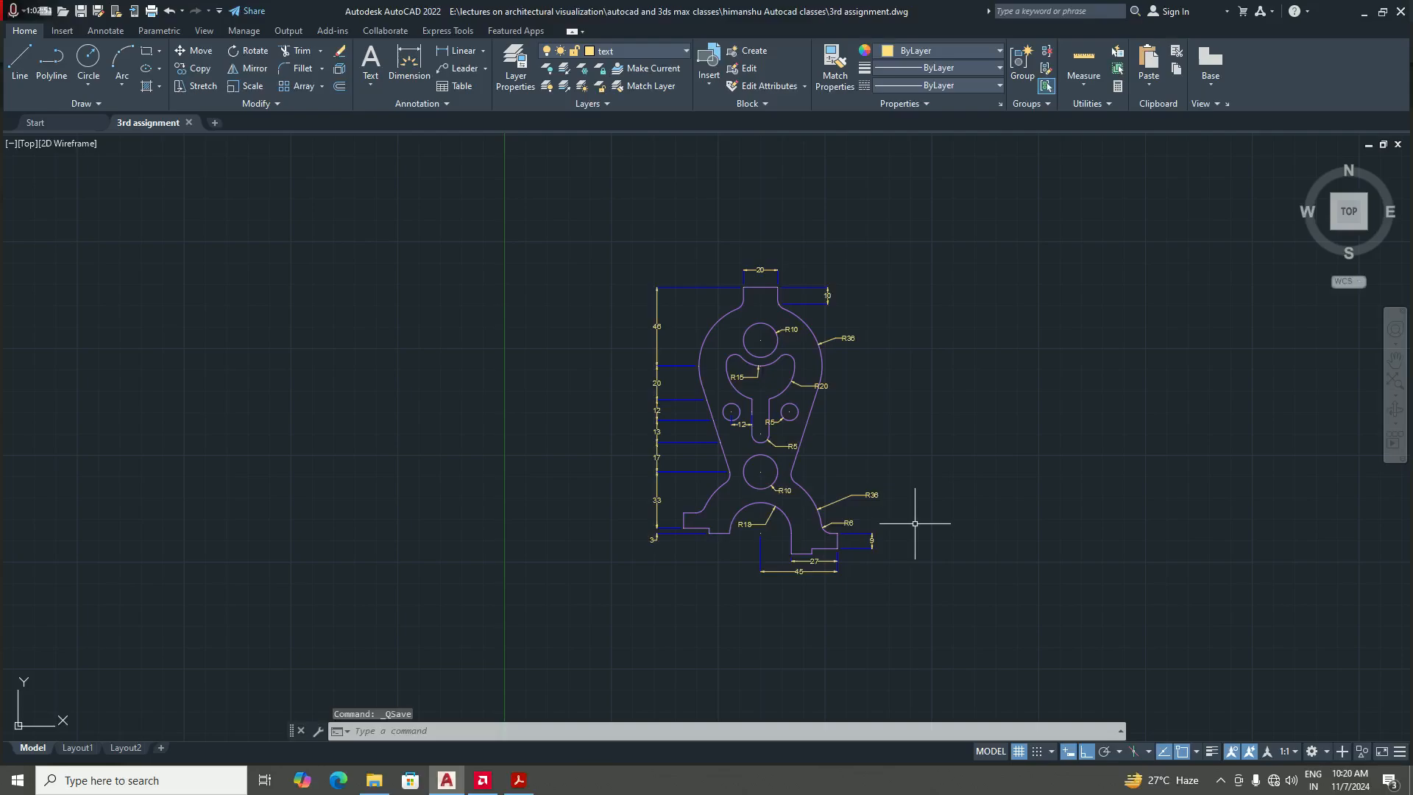